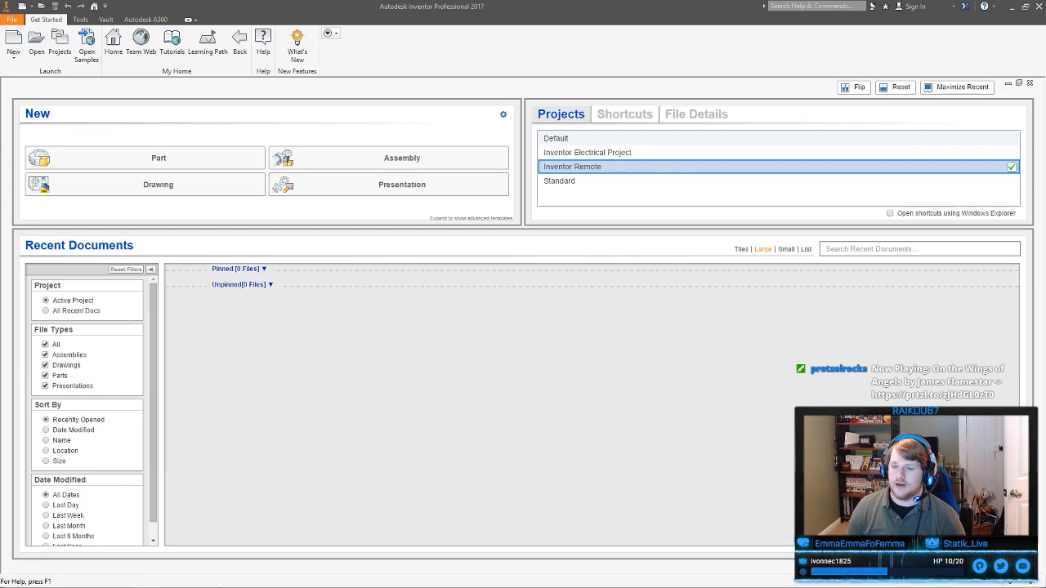
pyautogui.moveTo(234, 583)
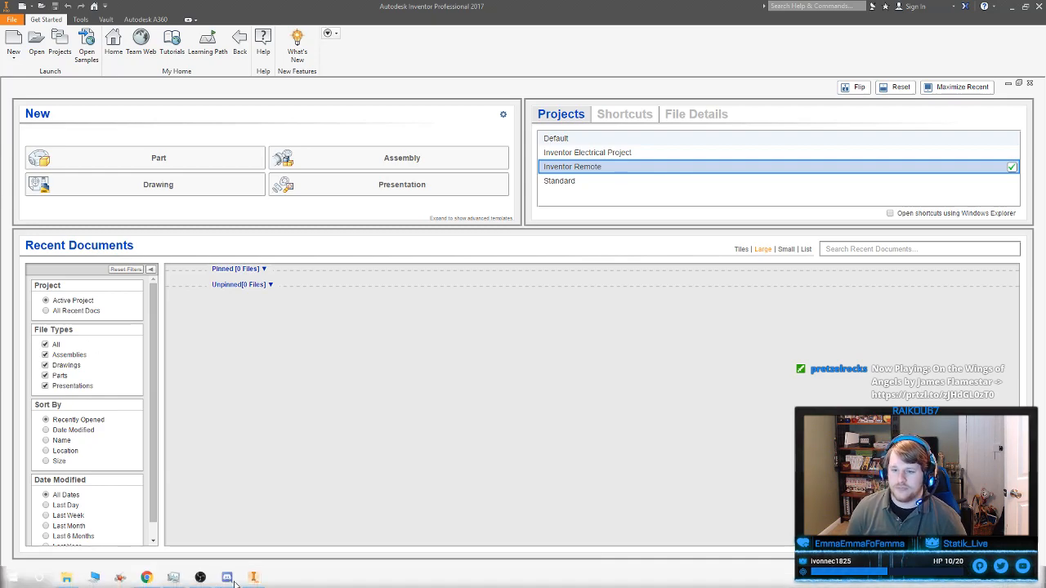
pyautogui.click(67, 578)
pyautogui.doubleClick(400, 214)
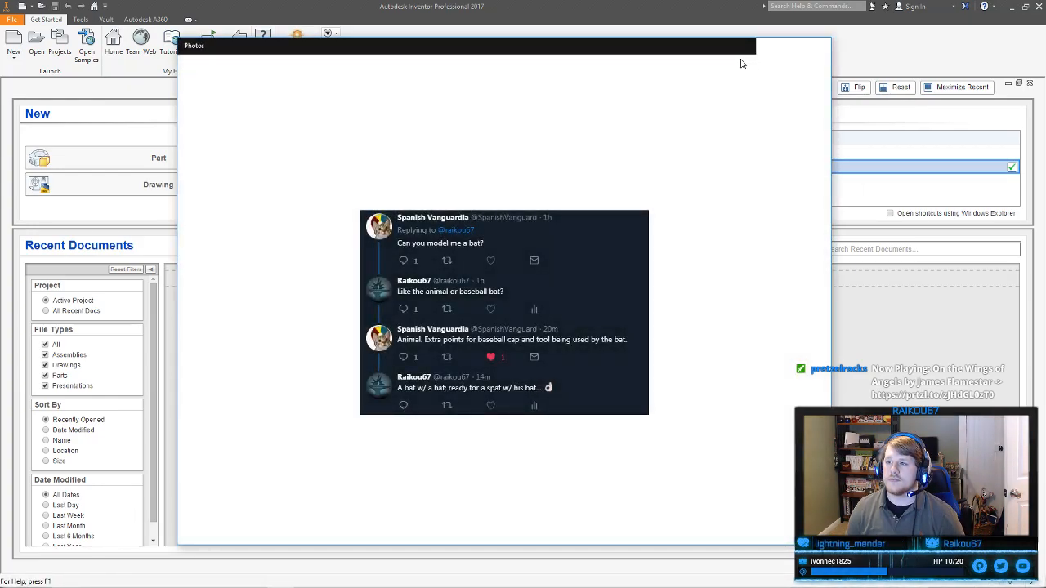
pyautogui.click(794, 47)
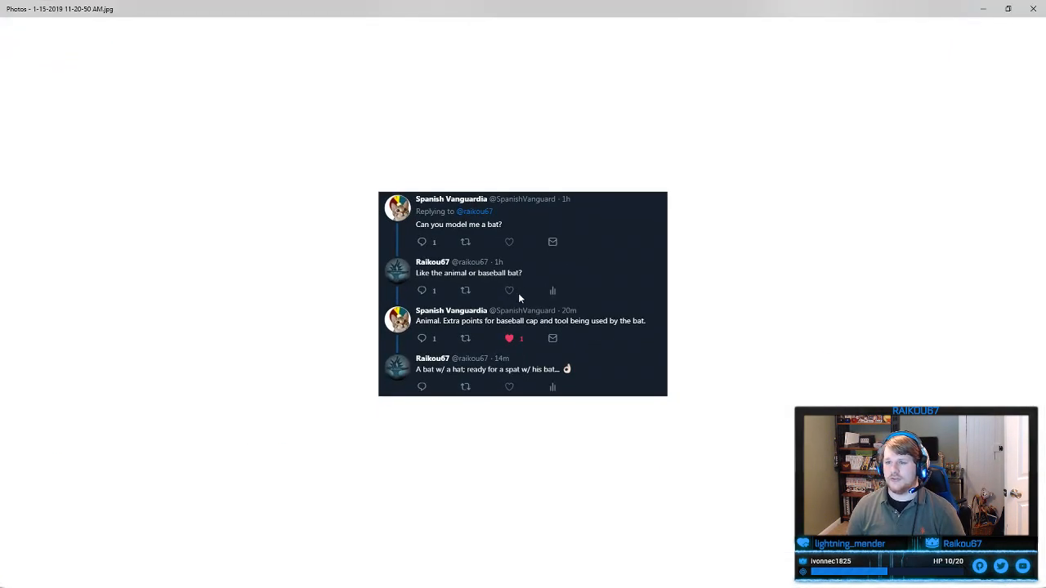
pyautogui.scroll(1, 518, 293)
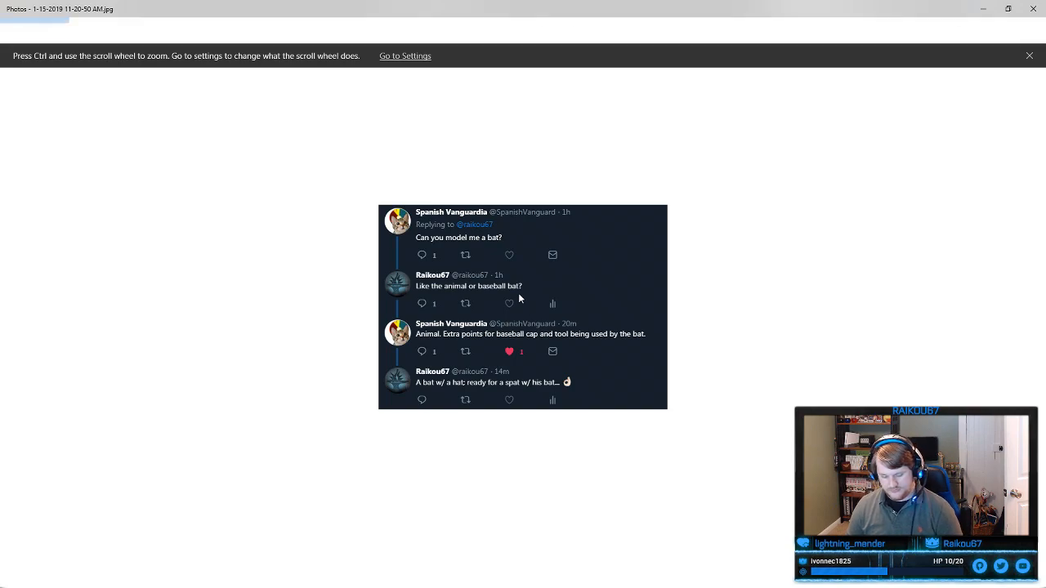
pyautogui.keyDown('ctrl'); pyautogui.scroll(2, 518, 293); pyautogui.keyUp('ctrl')
pyautogui.keyDown('ctrl'); pyautogui.scroll(1, 518, 292); pyautogui.keyUp('ctrl')
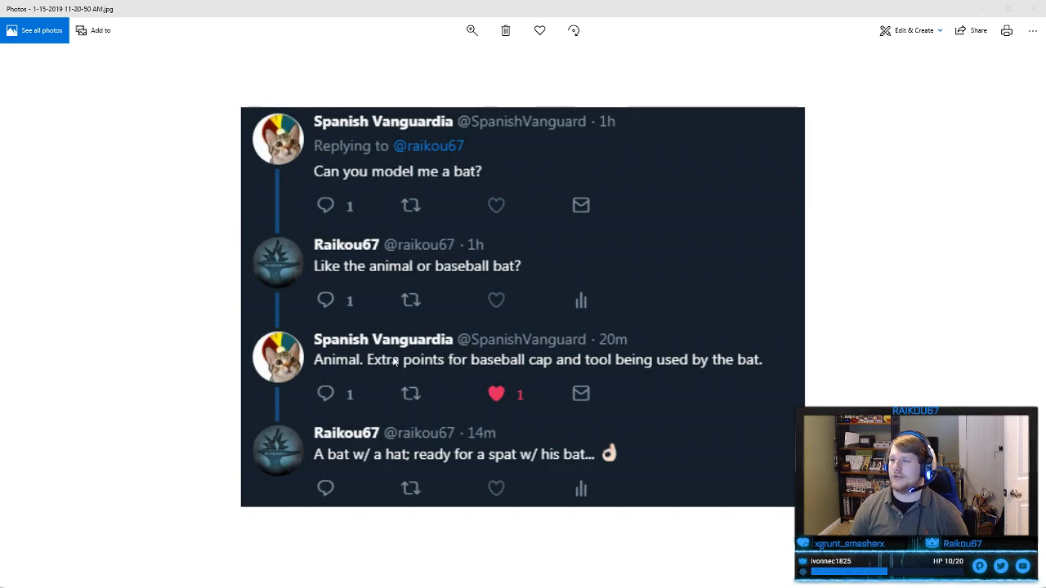
pyautogui.click(1009, 8)
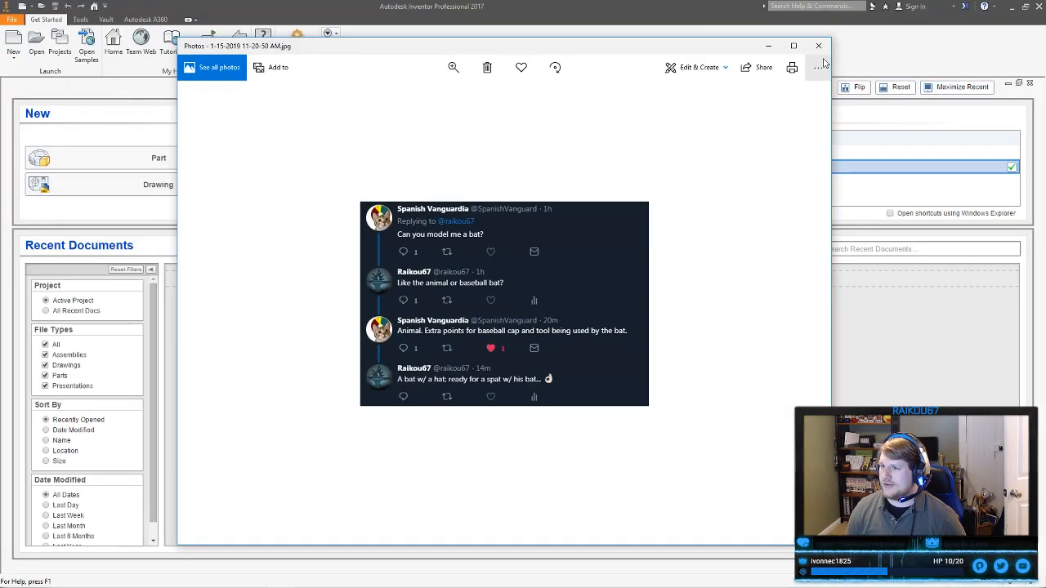
pyautogui.click(819, 47)
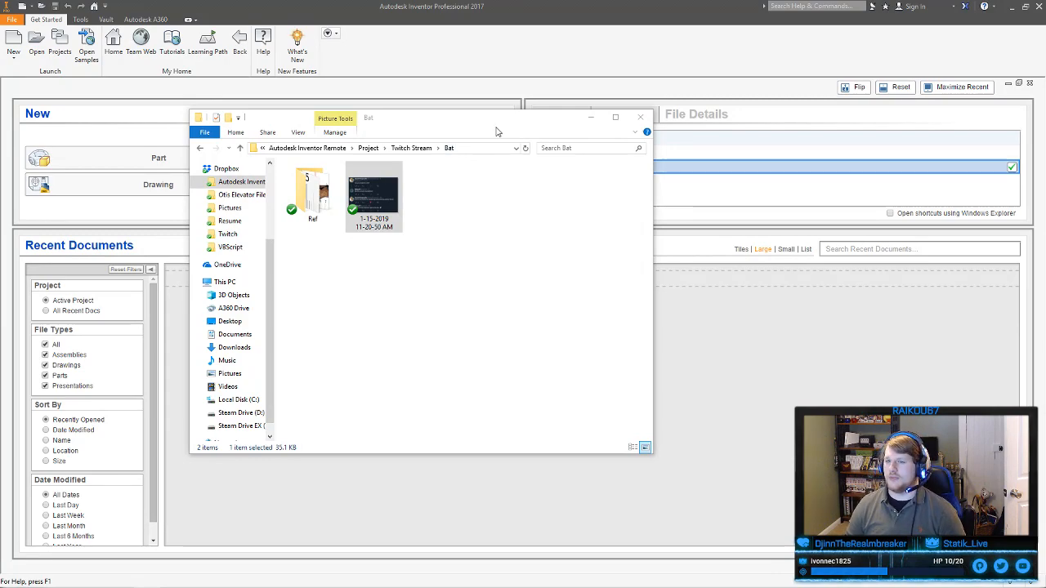
# Create a new part and move the Bat folder window and the bat 2 ratio.jpg reference image off to another monitor
pyautogui.click(429, 119)
pyautogui.moveTo(422, 121); pyautogui.dragTo(0, 126)
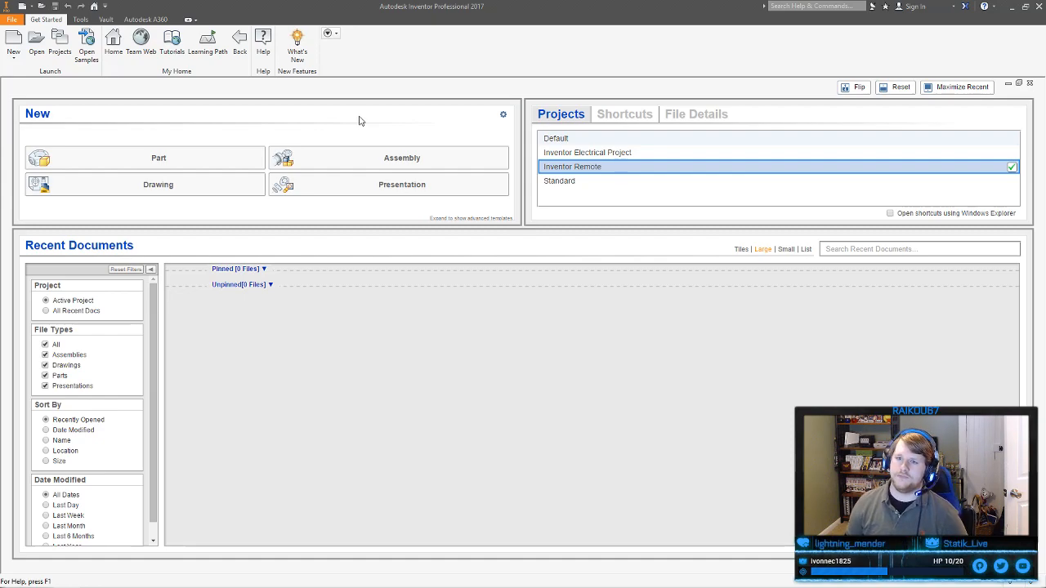
pyautogui.click(187, 160)
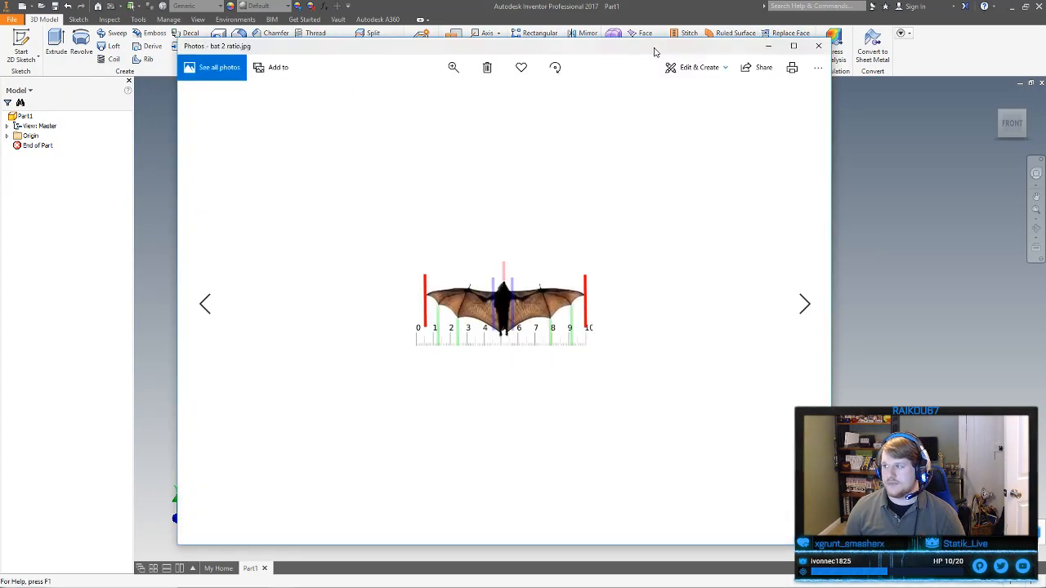
pyautogui.moveTo(655, 51); pyautogui.dragTo(0, 65)
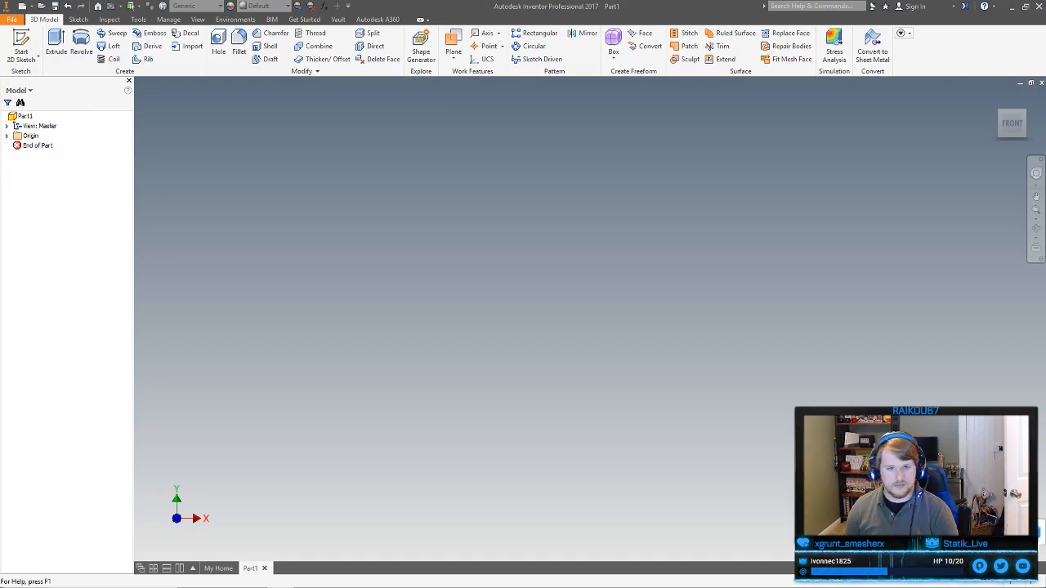
pyautogui.moveTo(1045, 59)
pyautogui.mouseDown()
pyautogui.moveTo(939, 61)
pyautogui.moveTo(1045, 56)
pyautogui.mouseUp()
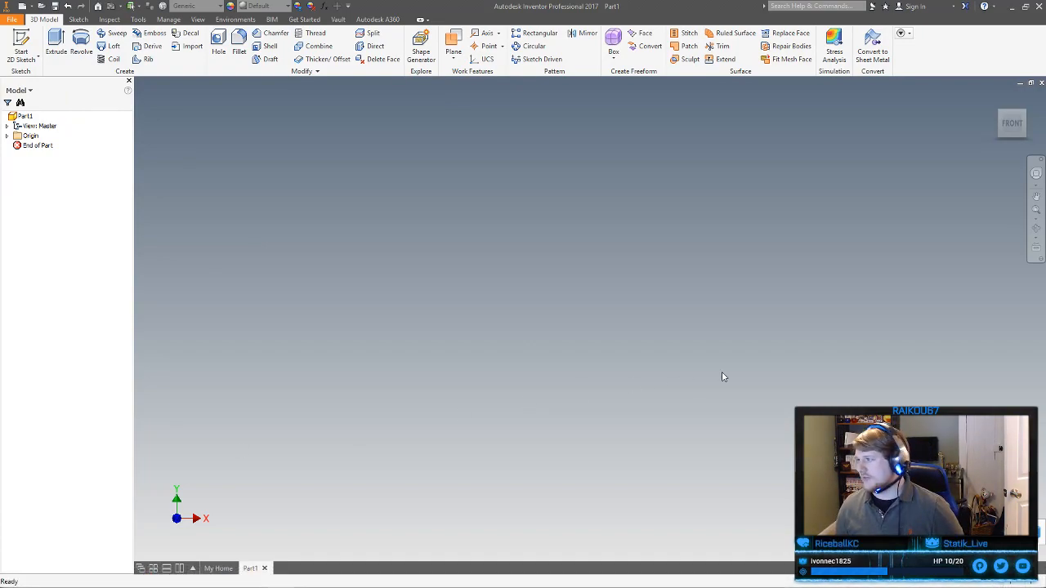
# Start a 2D sketch on the XY plane and draw a center rectangle about 1.34 in wide around the origin
pyautogui.click(25, 42)
pyautogui.click(640, 294)
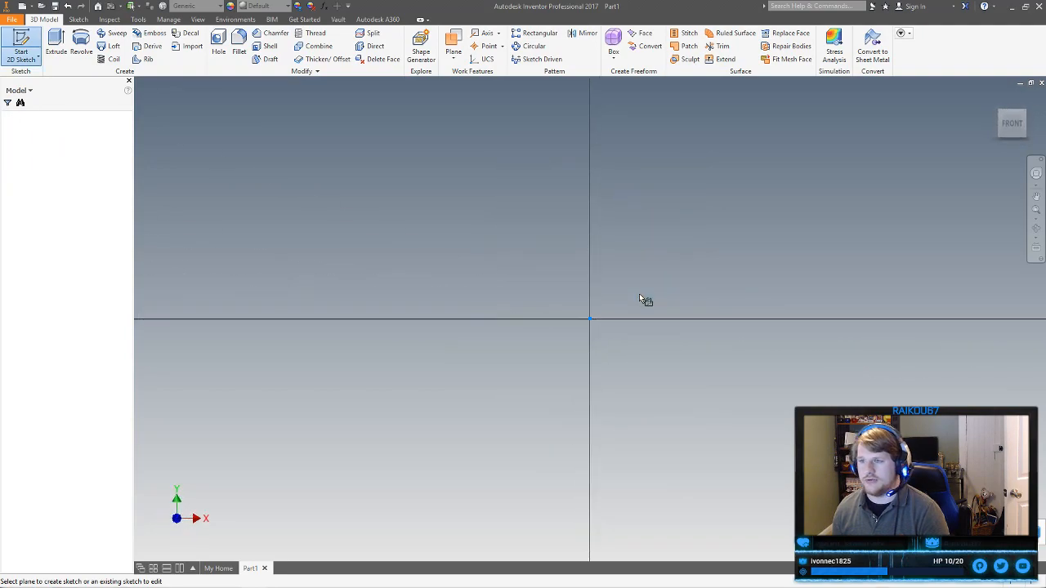
pyautogui.click(138, 59)
pyautogui.click(159, 125)
pyautogui.click(590, 319)
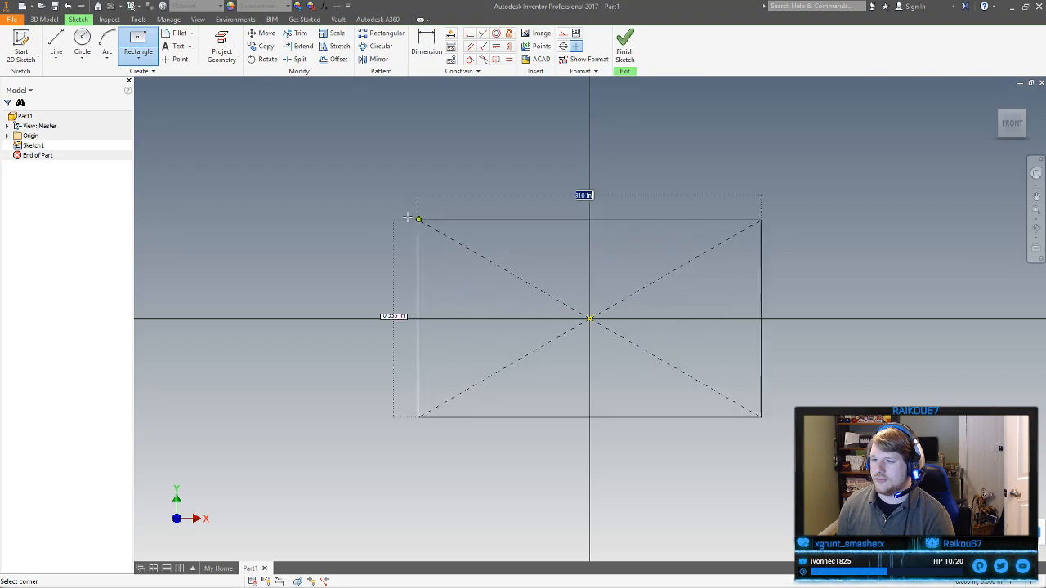
pyautogui.click(349, 182)
pyautogui.rightClick(351, 180)
pyautogui.click(392, 180)
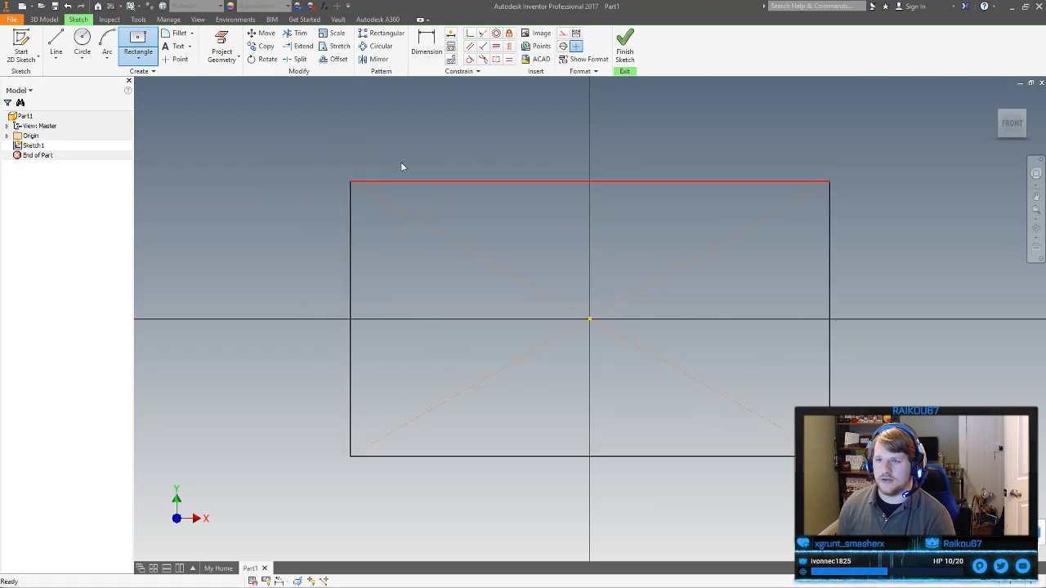
# Dimension the rectangle's top edge and set its width to 24 in
pyautogui.click(429, 58)
pyautogui.click(625, 181)
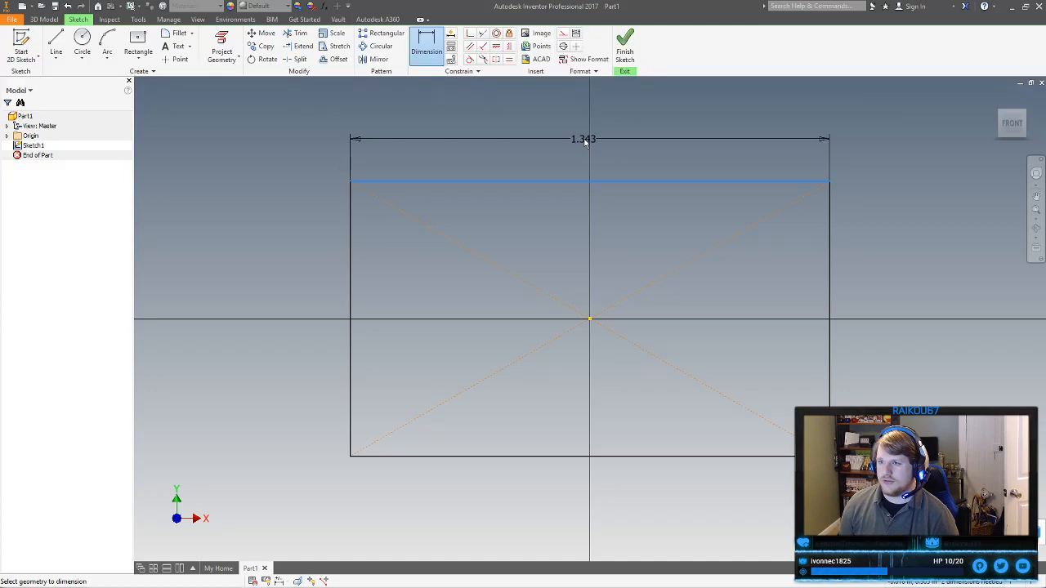
pyautogui.write('2')
pyautogui.click(584, 141)
pyautogui.write('24')
pyautogui.press('Return')
pyautogui.middleClick(584, 142)
pyautogui.middleClick(584, 142)
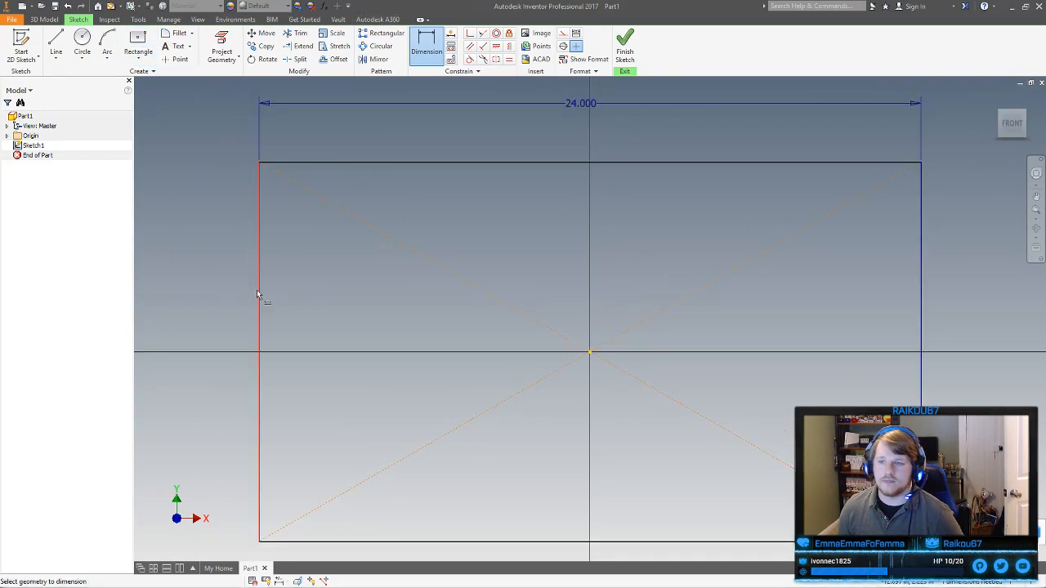
# Dimension the rectangle's height with a formula based on the width parameter d0 so that it equals 12 in
pyautogui.click(258, 294)
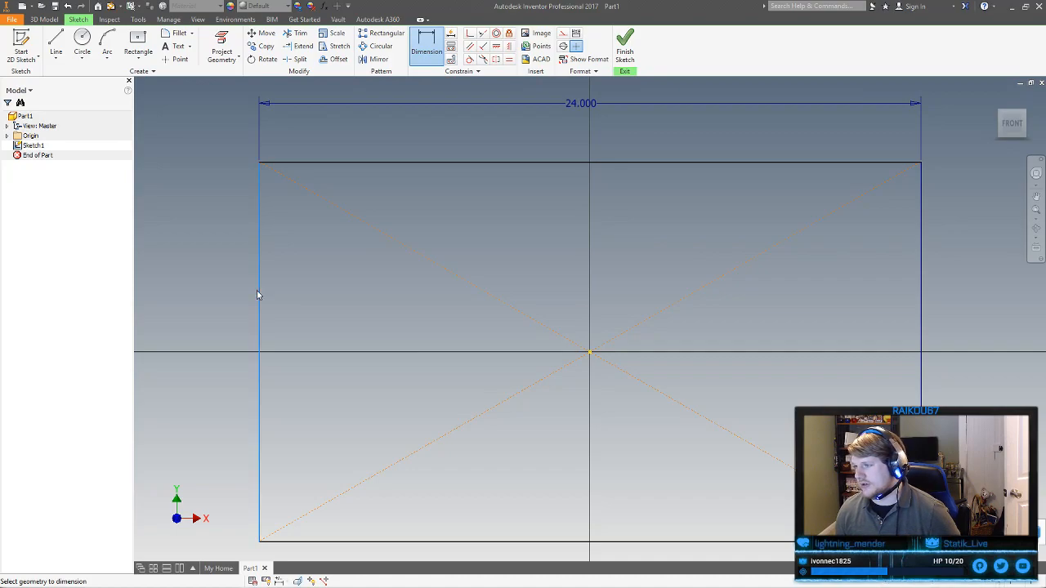
pyautogui.click(194, 351)
pyautogui.click(572, 103)
pyautogui.write('/3')
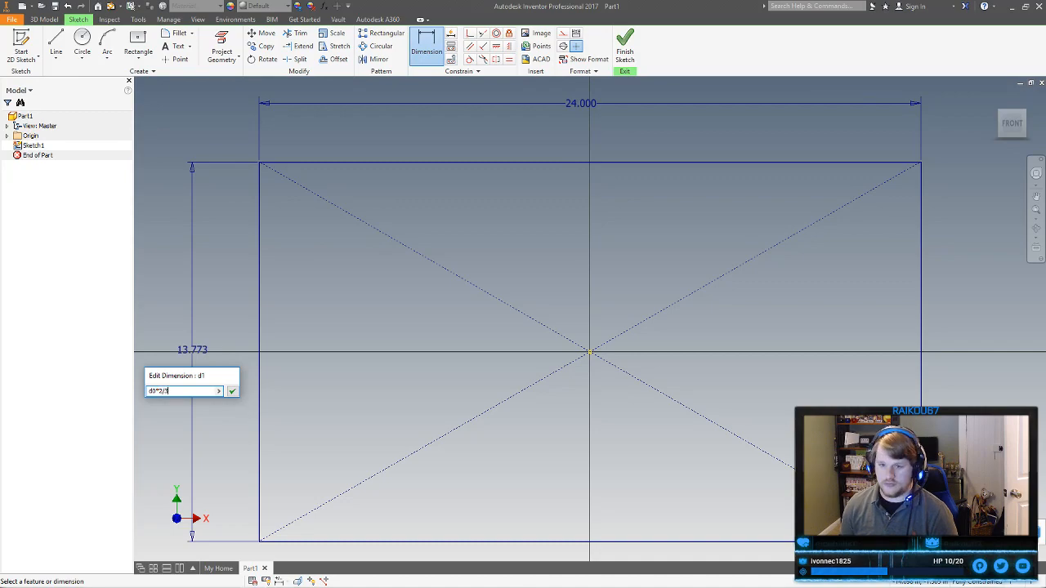
pyautogui.press('Return')
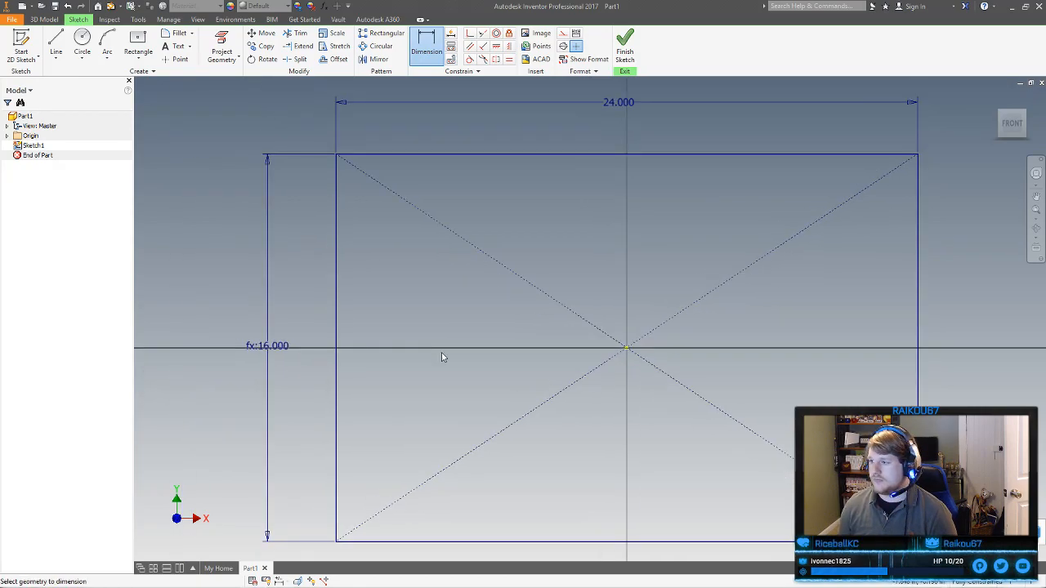
pyautogui.doubleClick(267, 346)
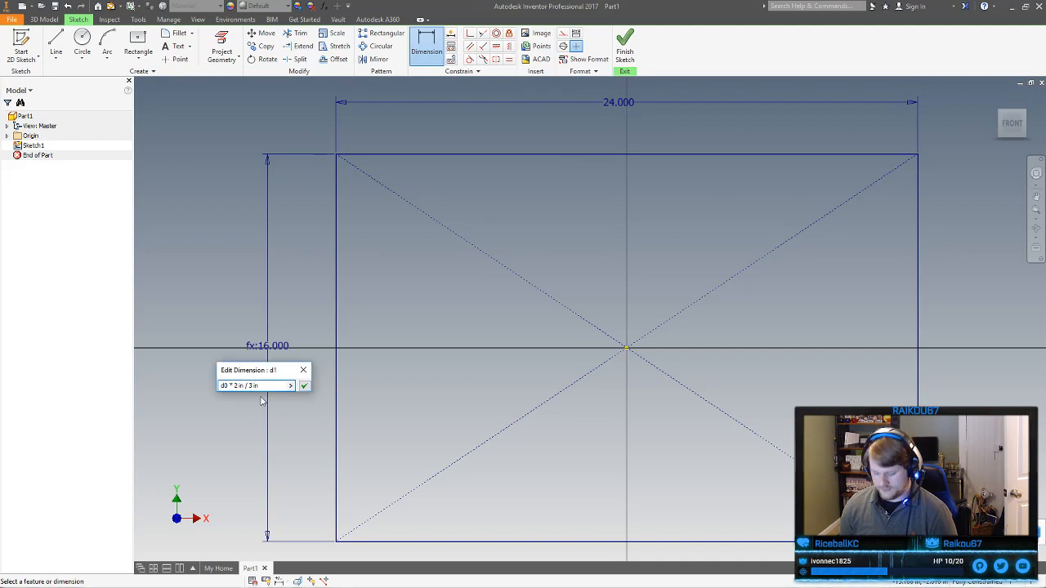
pyautogui.press('Return')
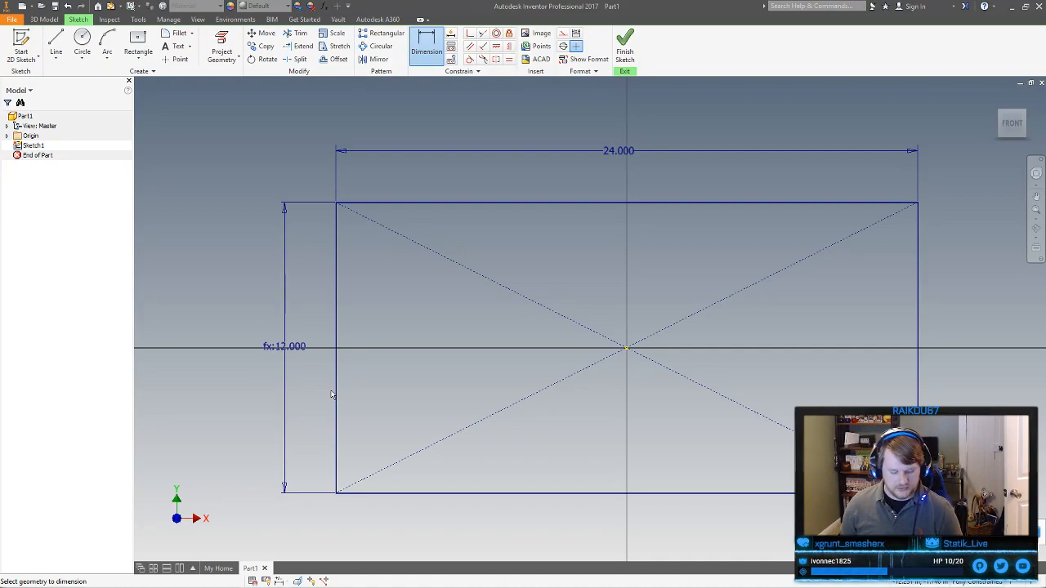
# Extrude the rectangle as a solid block, symmetric about the sketch plane
pyautogui.press('e')
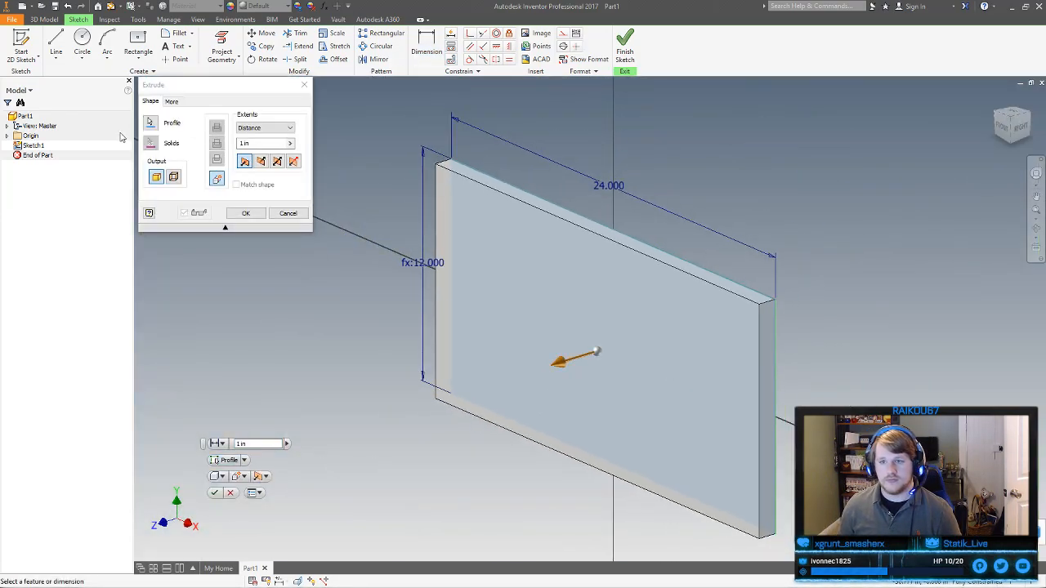
pyautogui.click(277, 161)
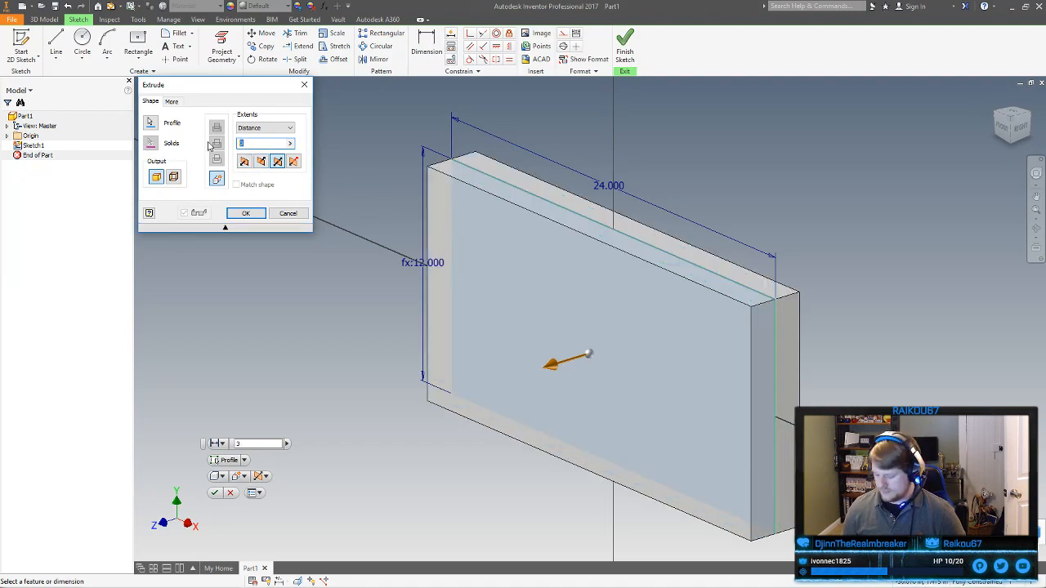
pyautogui.click(244, 213)
# Start a new sketch on the block's front face and project the face's outline into it
pyautogui.click(587, 332)
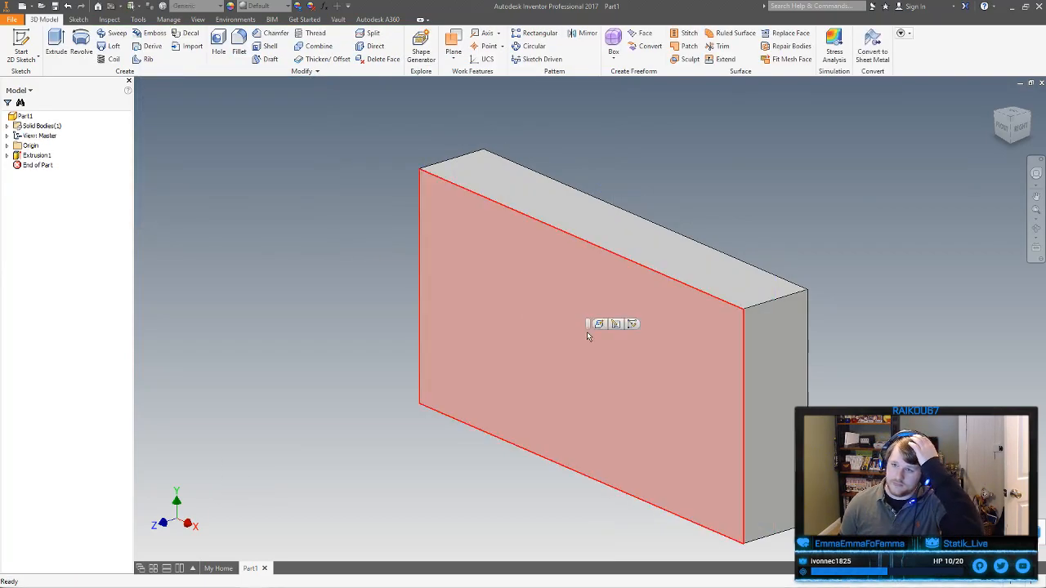
pyautogui.press('s')
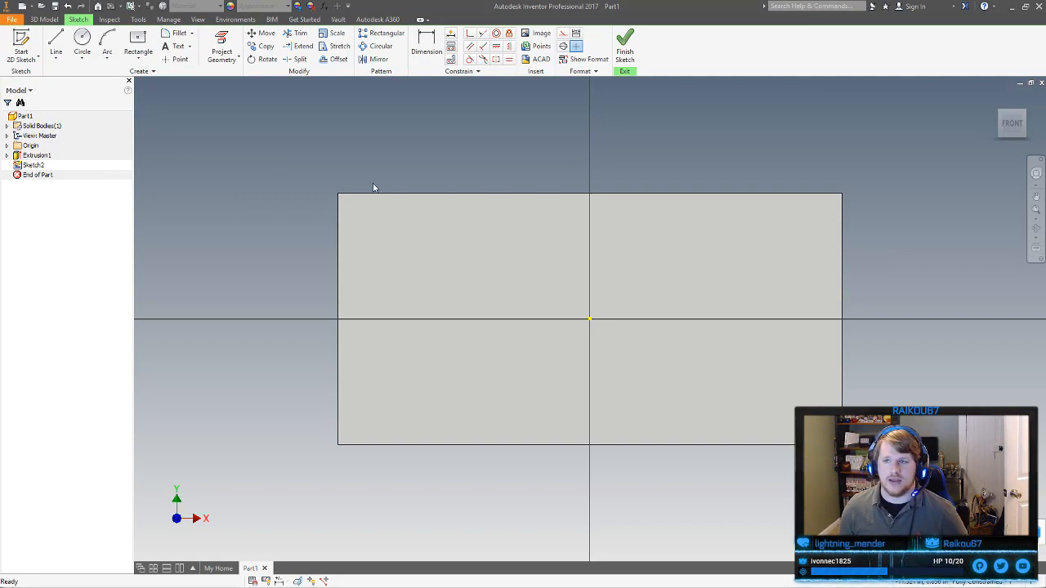
pyautogui.moveTo(242, 175); pyautogui.dragTo(213, 171, button='middle')
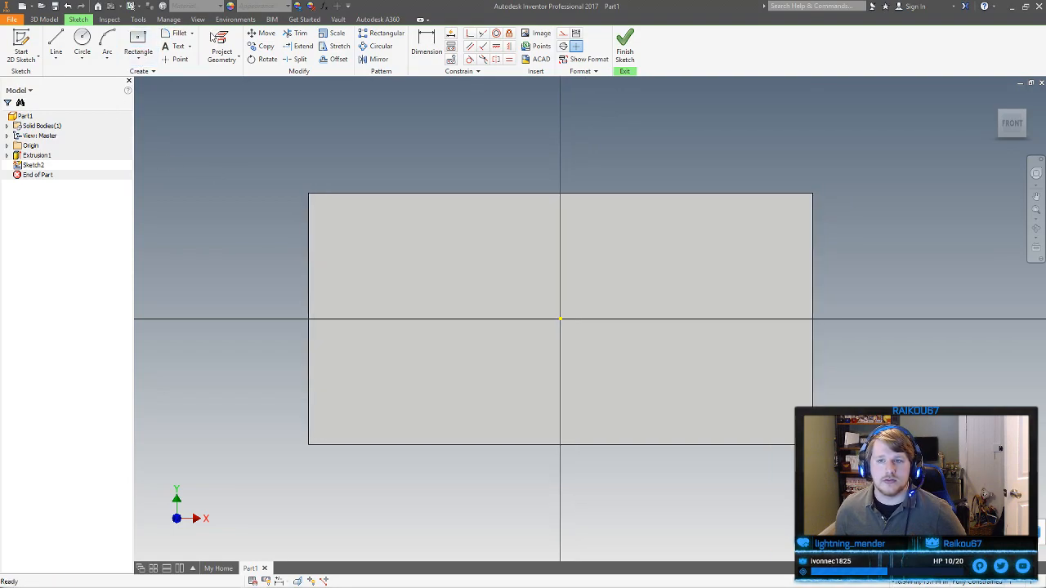
pyautogui.click(222, 47)
pyautogui.click(461, 209)
pyautogui.moveTo(480, 163); pyautogui.dragTo(431, 163, button='middle')
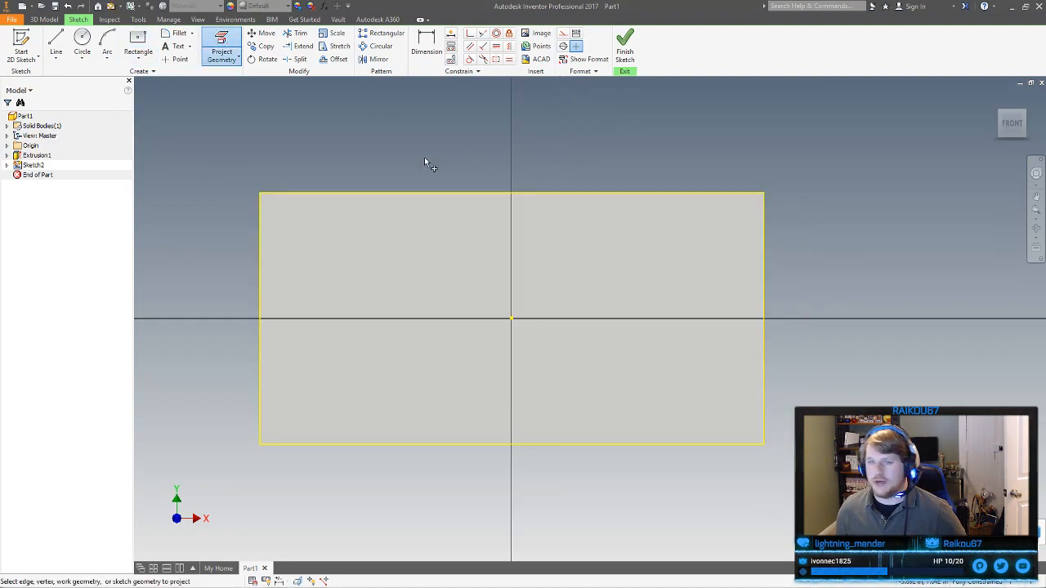
# Sketch a shallow upward-bulging three-point arc from the face's left edge, above mid-height, toward the center as the wing's outer top edge
pyautogui.click(56, 40)
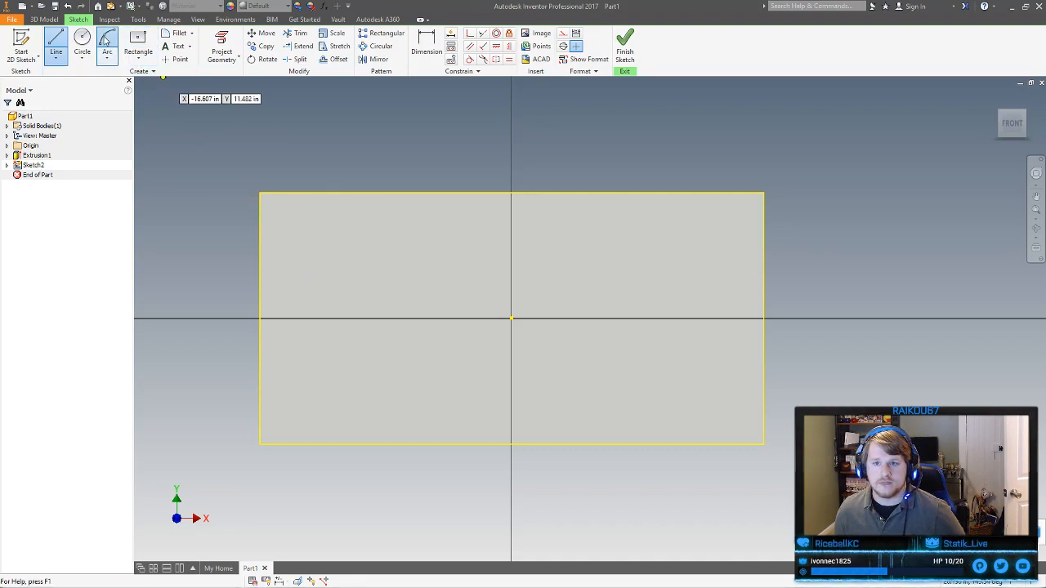
pyautogui.click(107, 45)
pyautogui.click(260, 287)
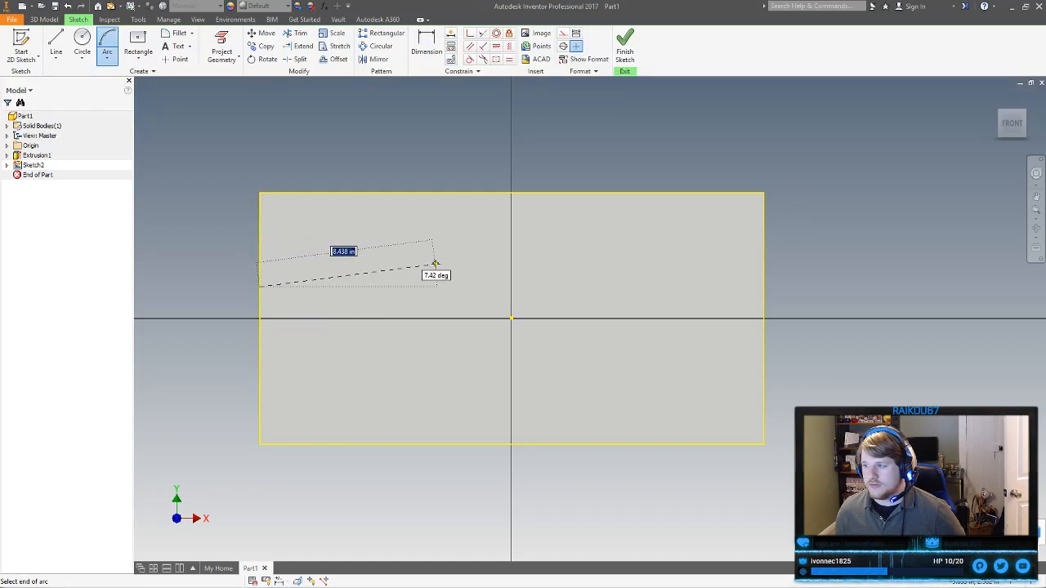
pyautogui.click(388, 265)
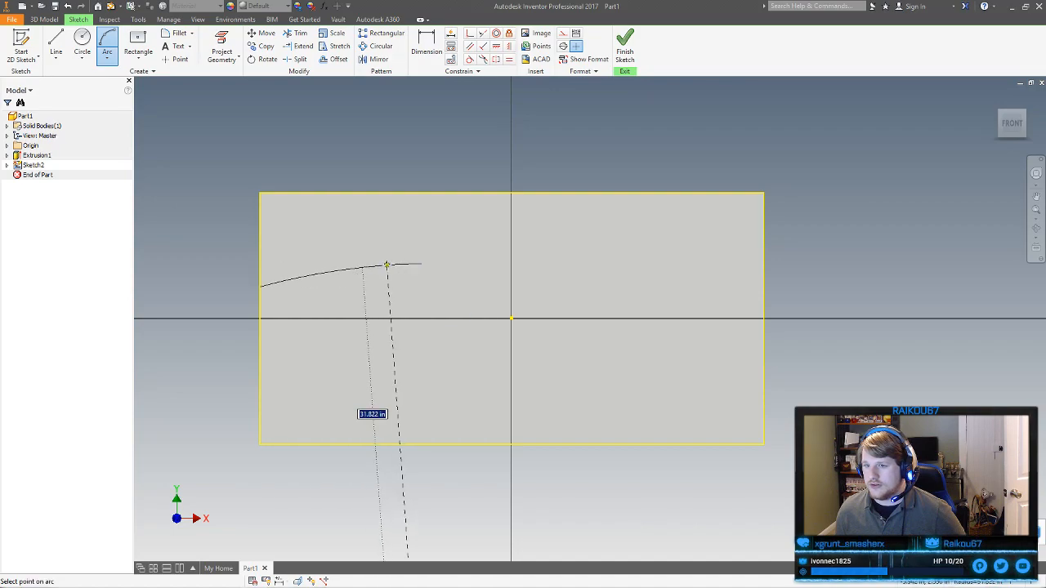
pyautogui.click(404, 263)
# Sketch a smaller downward-sagging three-point arc from the first arc's inner end to just short of the vertical centerline
pyautogui.click(422, 263)
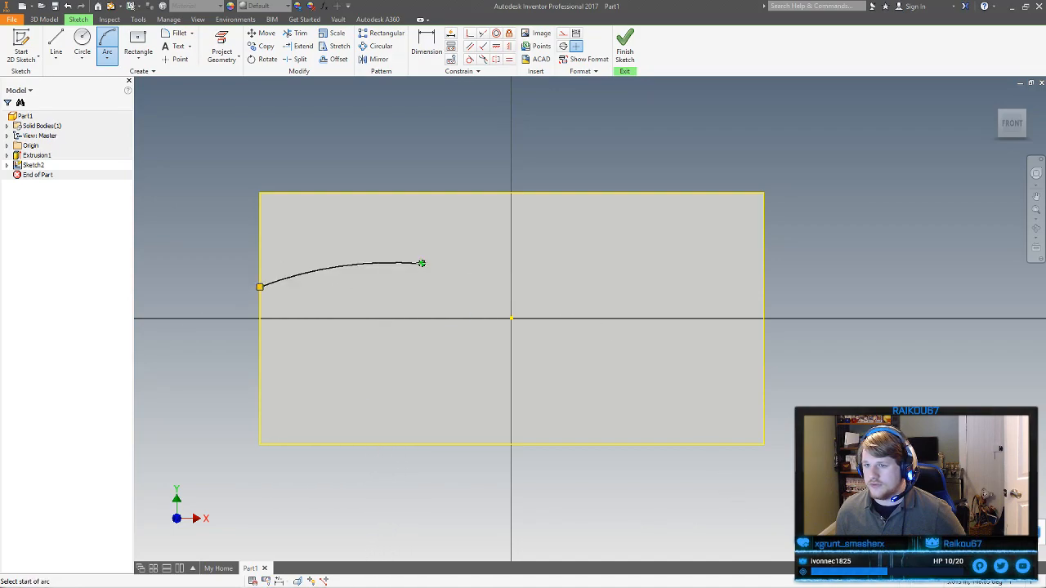
pyautogui.click(493, 270)
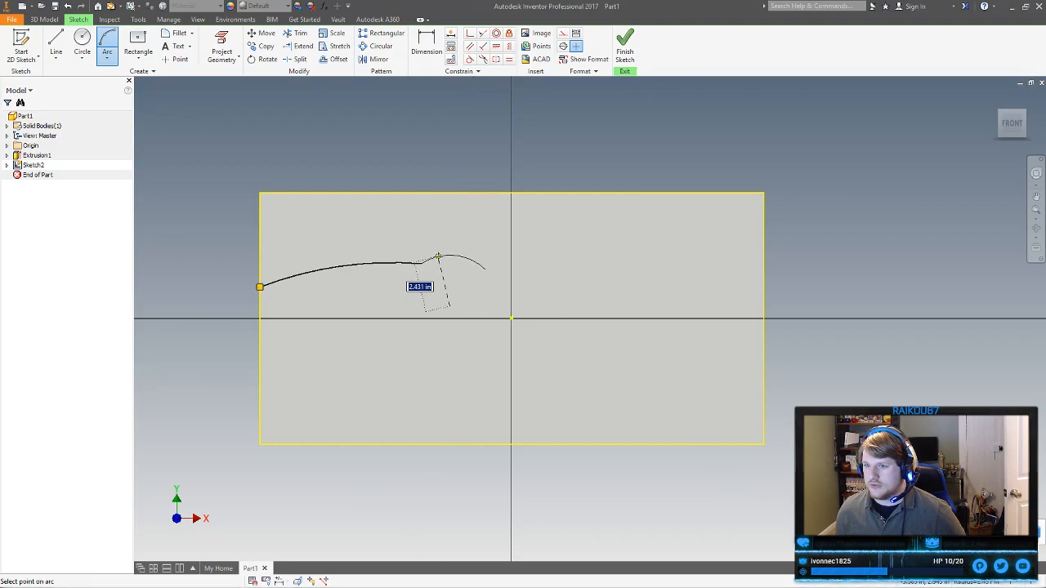
pyautogui.click(456, 273)
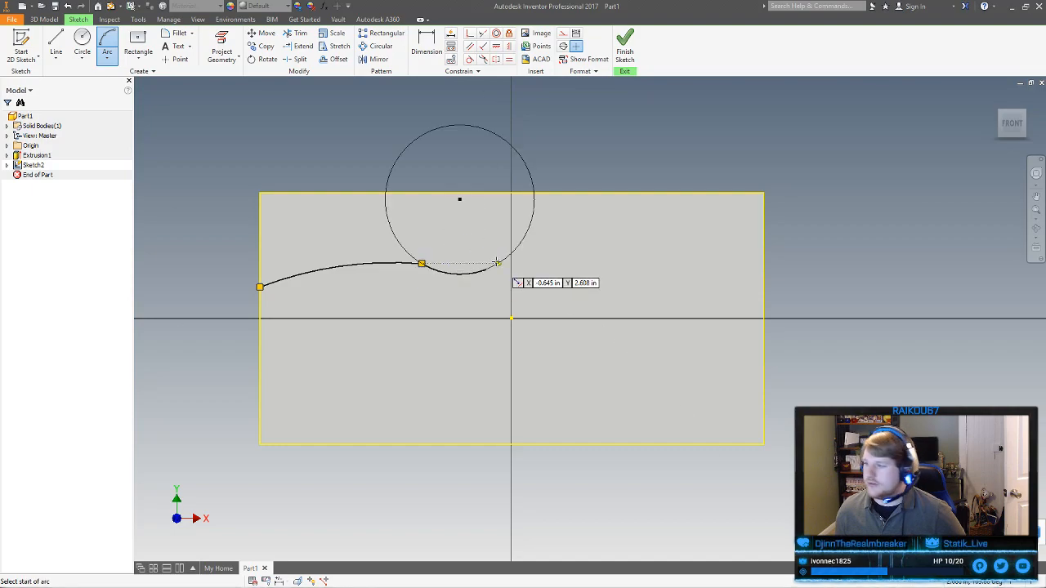
pyautogui.rightClick(542, 256)
pyautogui.click(585, 260)
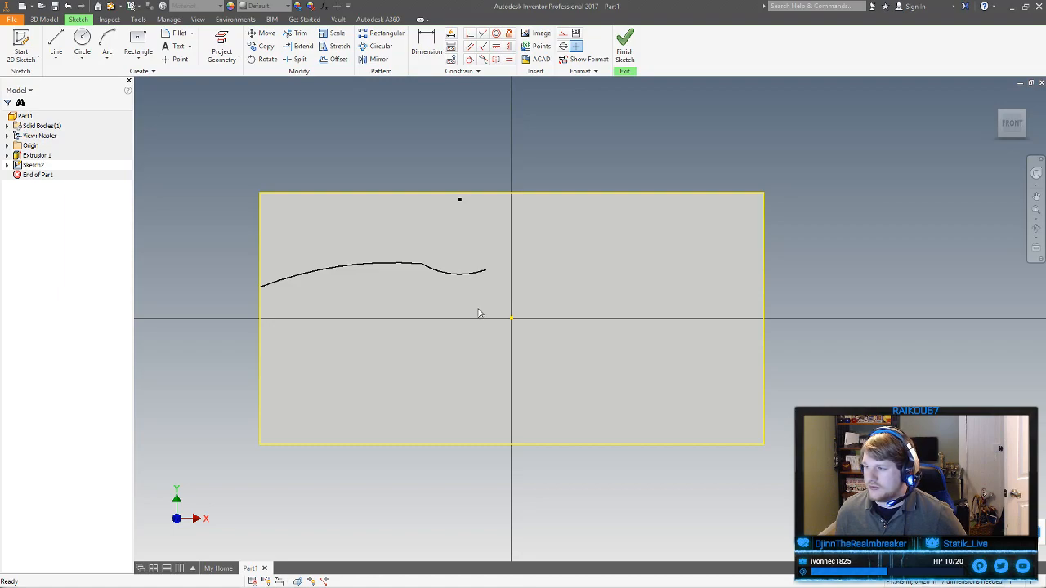
pyautogui.click(56, 42)
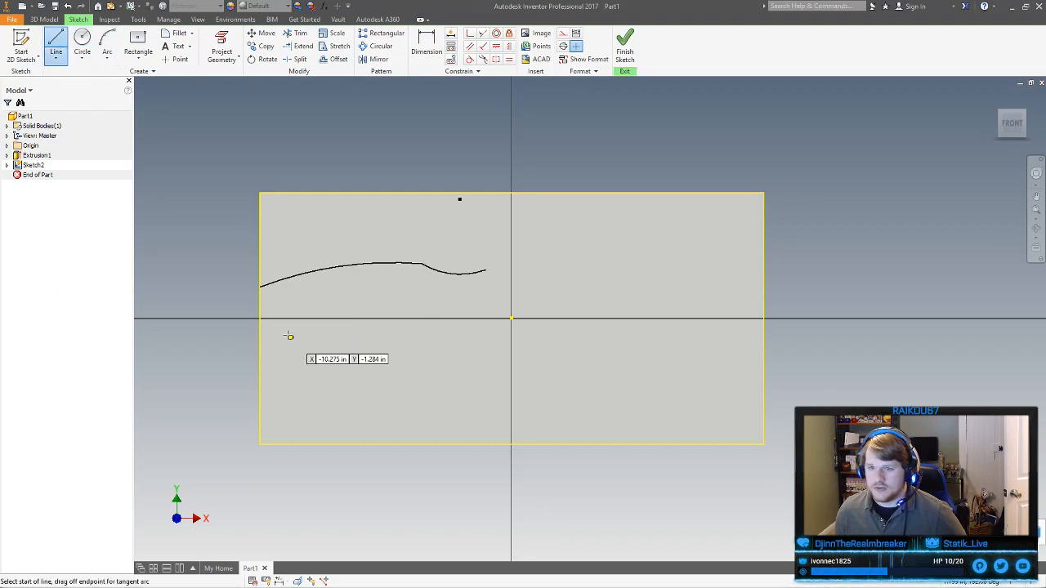
pyautogui.click(260, 285)
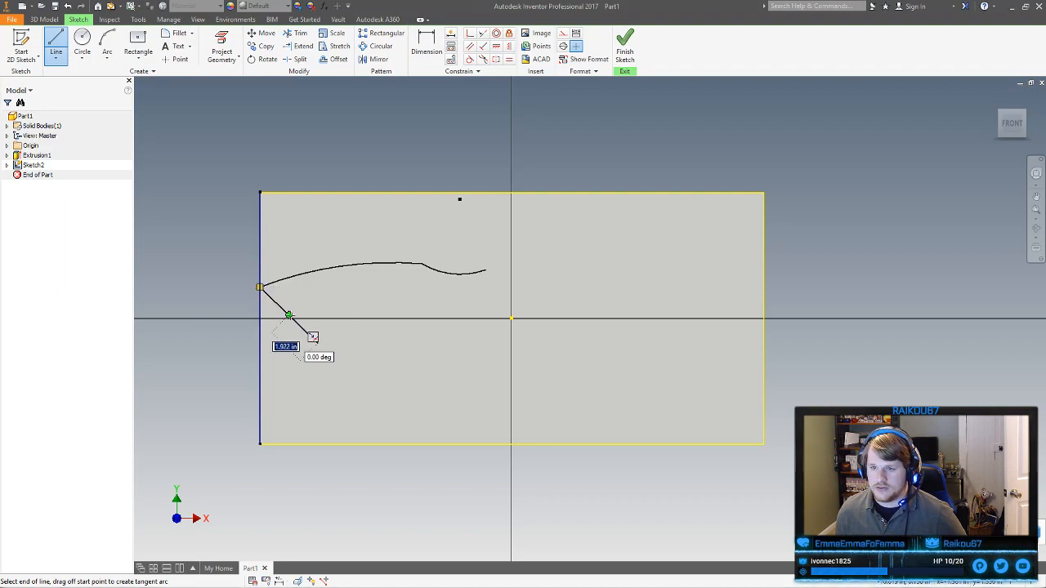
pyautogui.rightClick(311, 335)
pyautogui.click(283, 327)
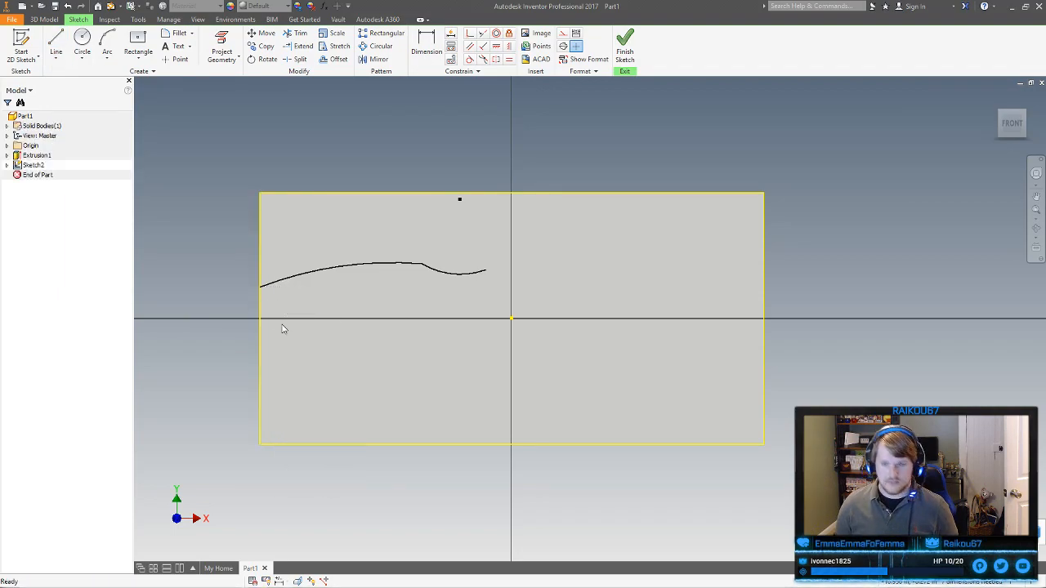
# Sketch two outward-bulging three-point arcs end to end from the wing tip on the face's left edge, stepping down toward the center as lower scallops
pyautogui.press('a')
pyautogui.click(259, 288)
pyautogui.click(320, 341)
pyautogui.click(308, 319)
pyautogui.click(319, 341)
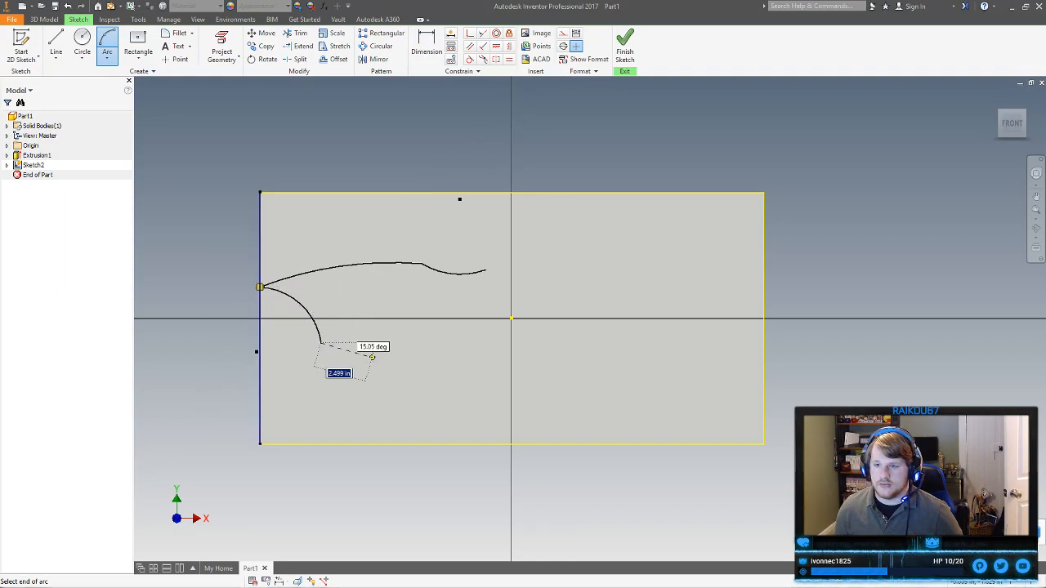
pyautogui.click(384, 374)
pyautogui.click(367, 355)
# Continue the wing's lower edge with two more upward-bulging arcs, ending near the face's bottom edge just left of the vertical centerline
pyautogui.click(384, 377)
pyautogui.click(443, 386)
pyautogui.click(425, 378)
pyautogui.click(444, 387)
pyautogui.click(494, 433)
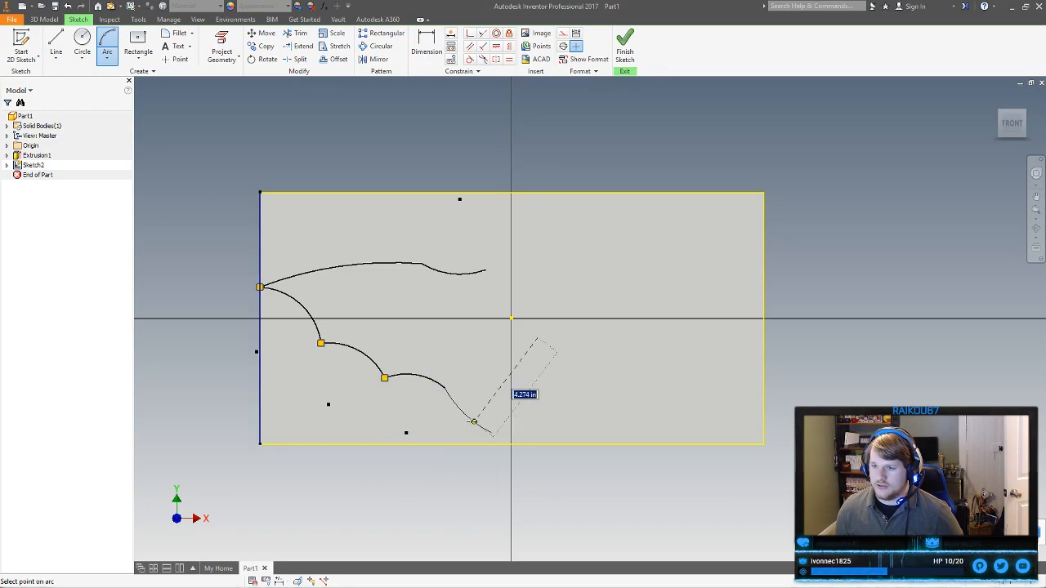
pyautogui.click(460, 396)
pyautogui.rightClick(460, 396)
pyautogui.click(492, 398)
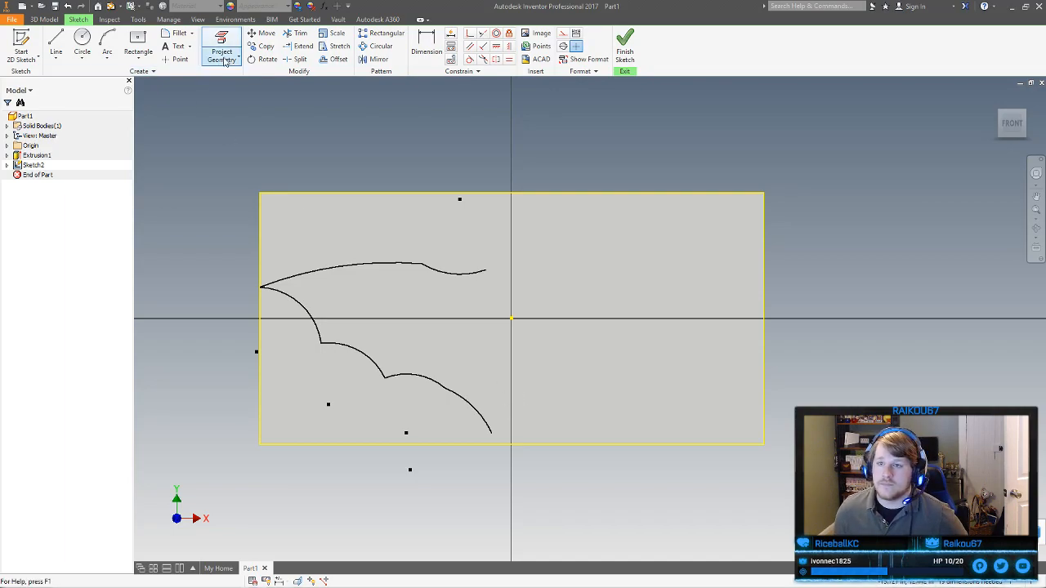
# Make the last two arcs of the wing's lower edge tangent to each other
pyautogui.click(469, 58)
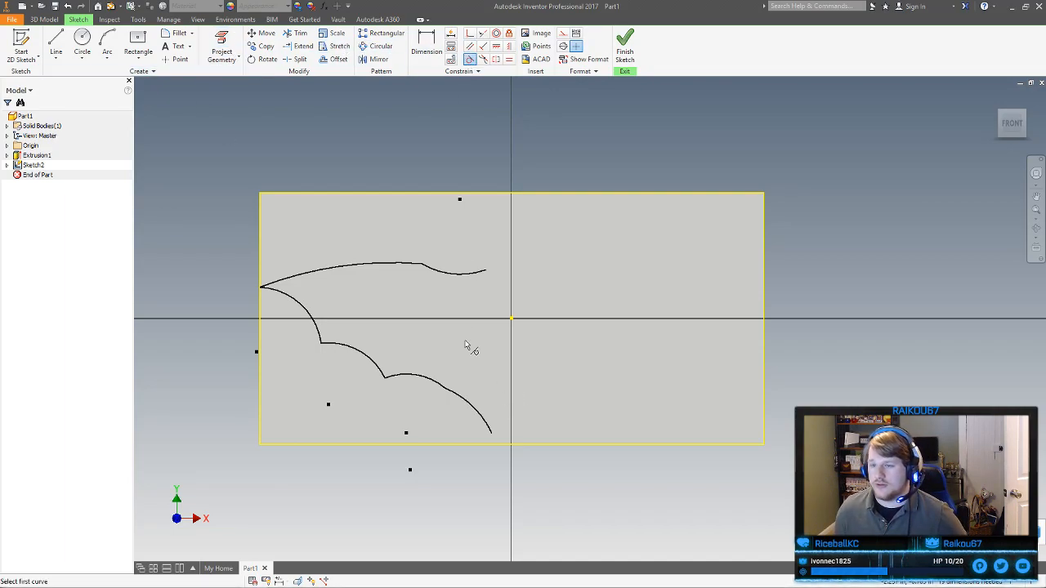
pyautogui.click(467, 406)
pyautogui.click(441, 389)
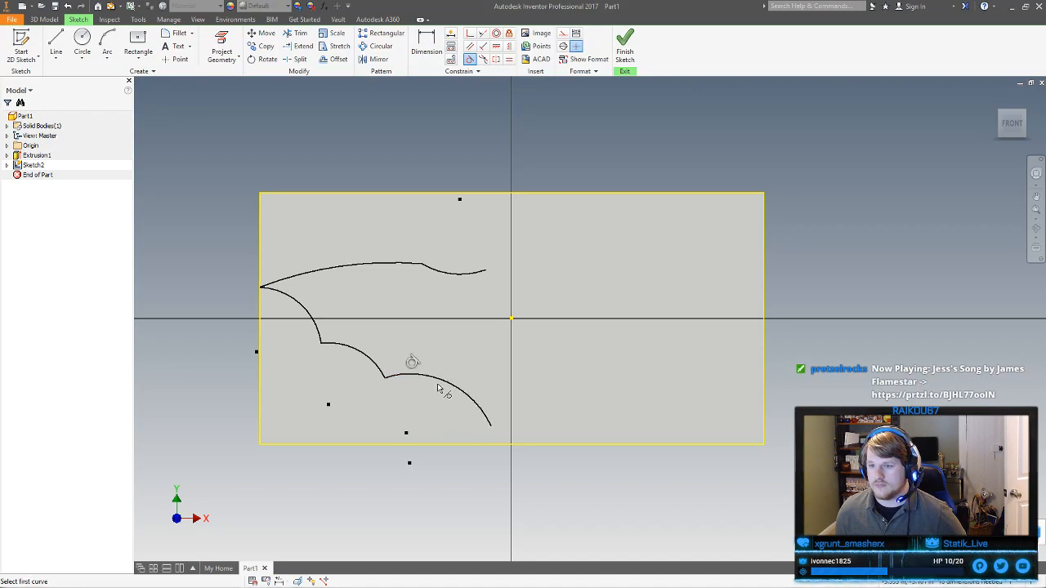
pyautogui.rightClick(468, 367)
pyautogui.click(499, 368)
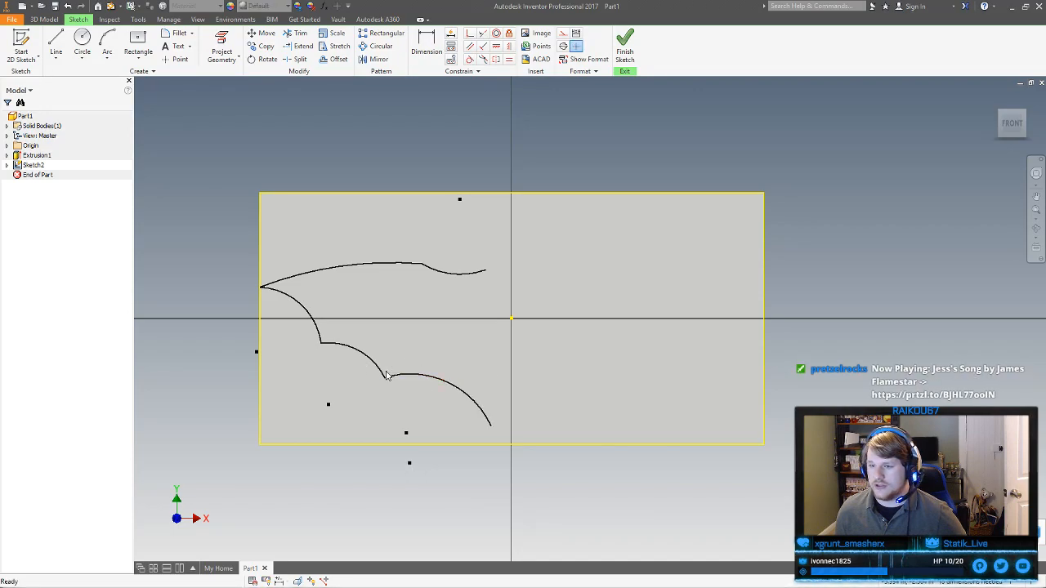
# Reshape the innermost lower scallop by moving its arcs' shared point toward the outer cusp and its free end slightly left
pyautogui.moveTo(403, 380); pyautogui.dragTo(415, 374)
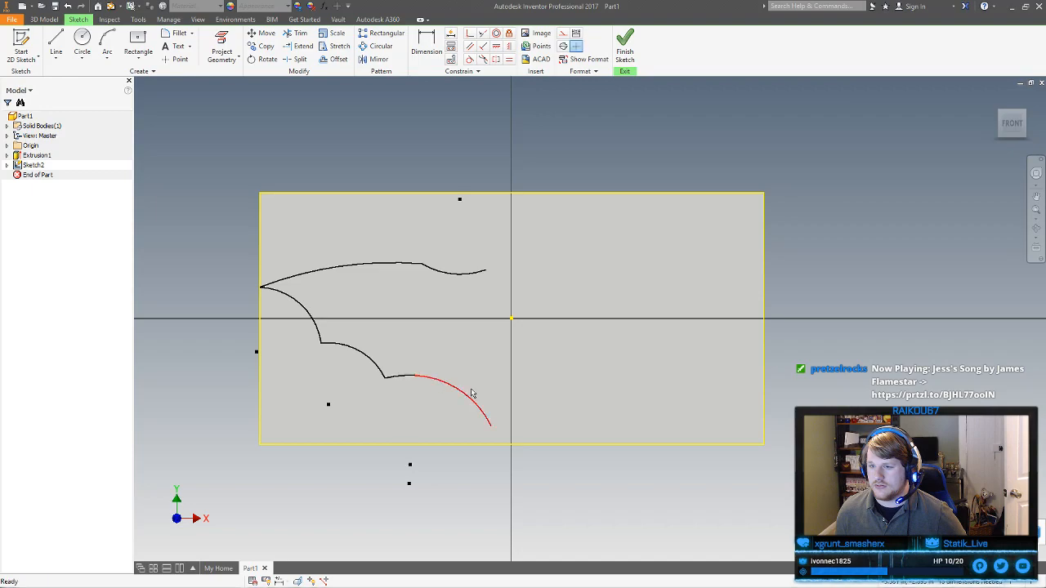
pyautogui.moveTo(492, 426); pyautogui.dragTo(479, 419)
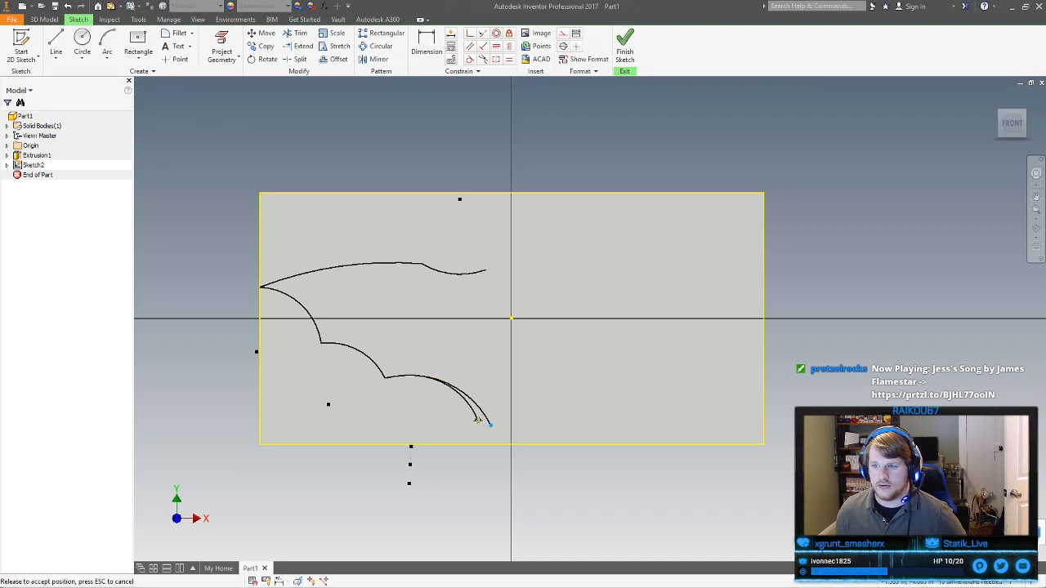
pyautogui.moveTo(486, 421); pyautogui.dragTo(479, 421)
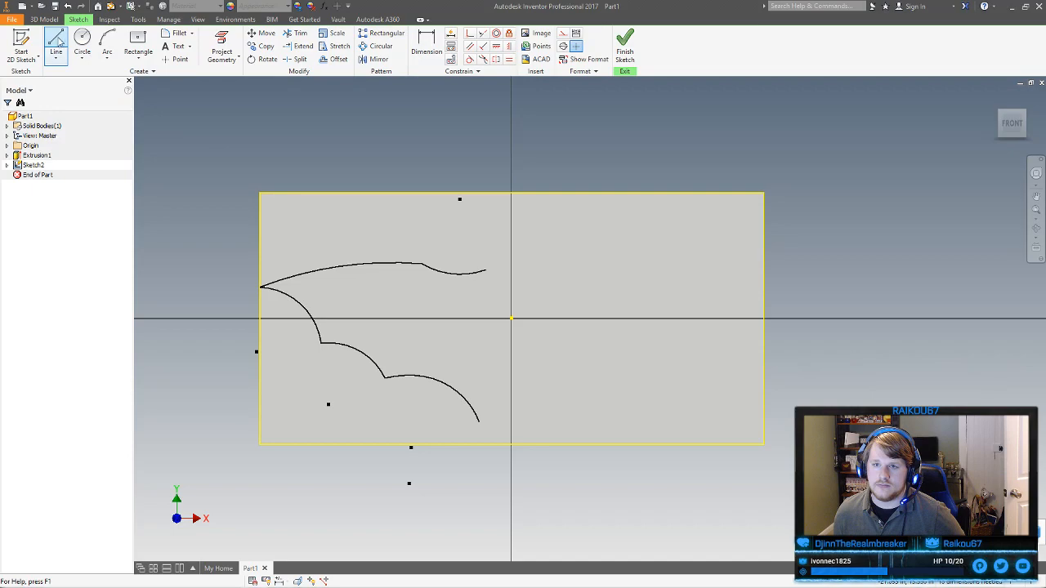
pyautogui.click(112, 40)
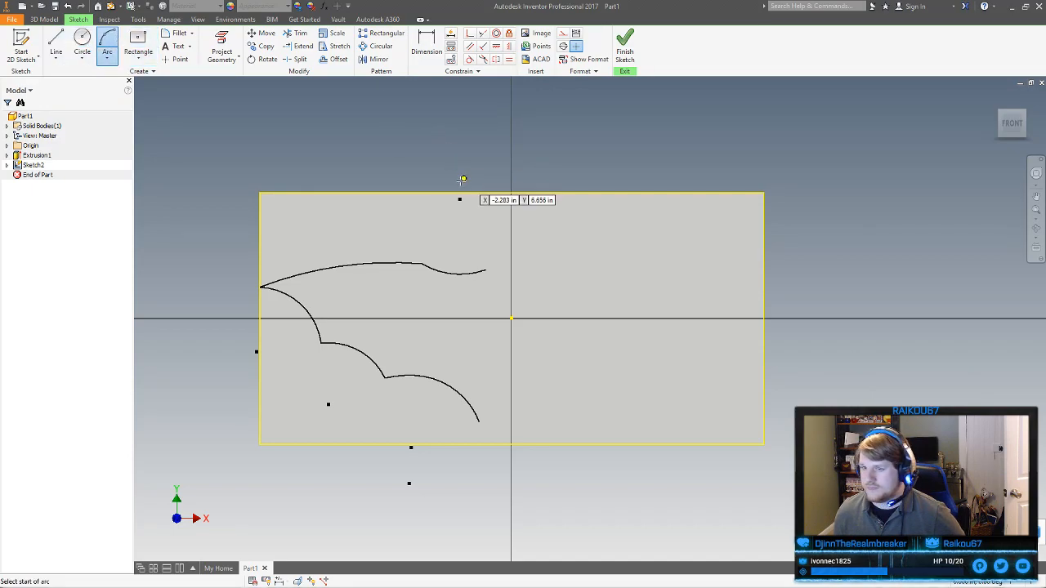
pyautogui.click(485, 270)
pyautogui.click(548, 268)
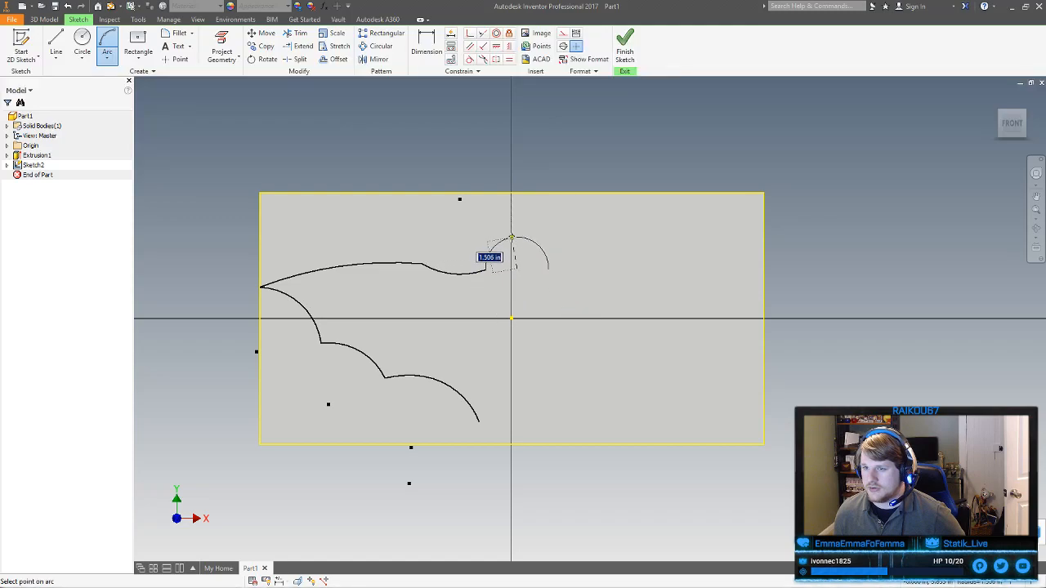
pyautogui.rightClick(511, 238)
pyautogui.click(514, 203)
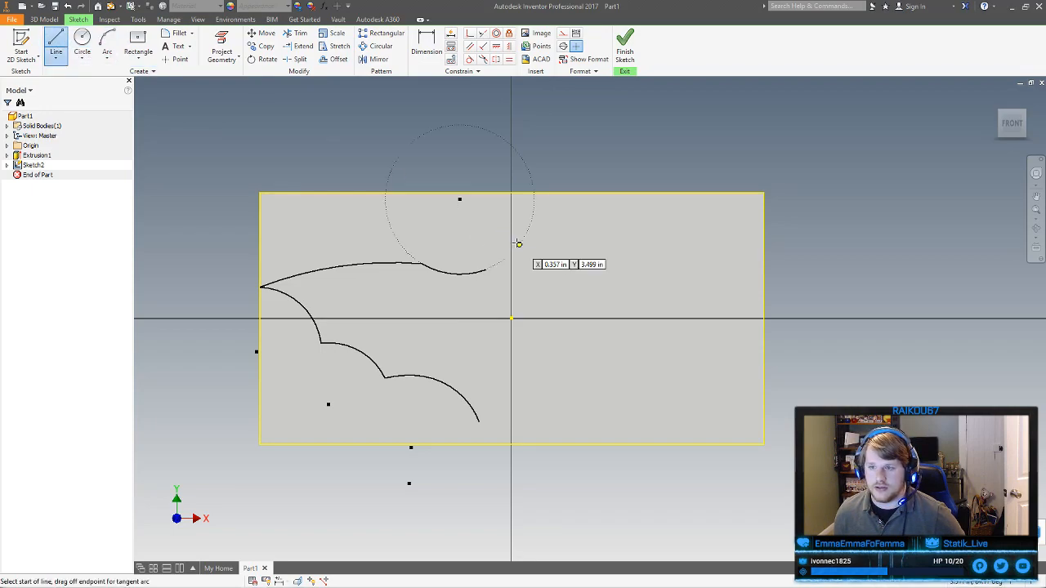
pyautogui.click(486, 270)
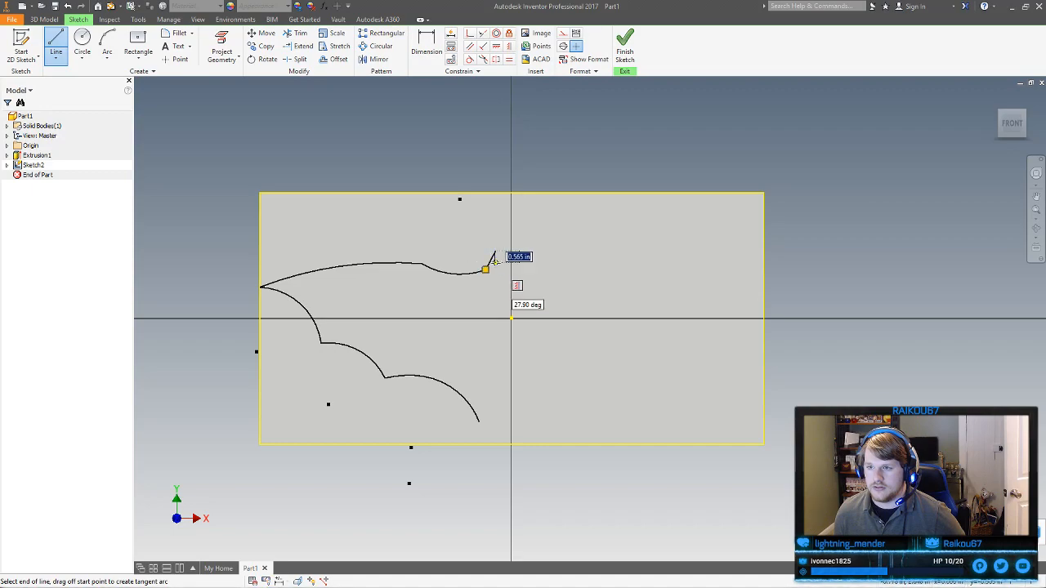
pyautogui.rightClick(489, 237)
pyautogui.click(450, 239)
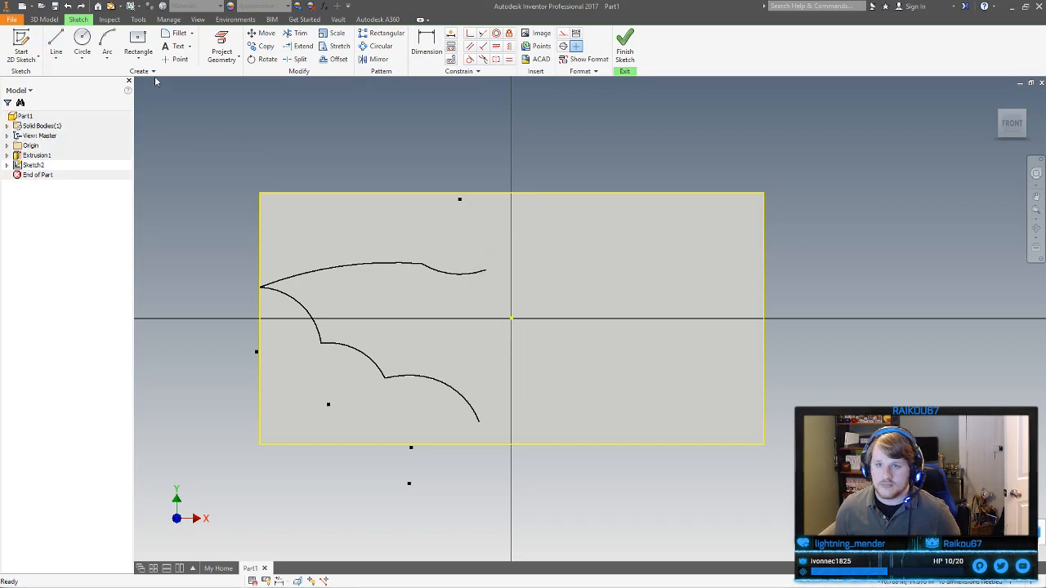
# Sketch two opposing arcs, chords about 0.9 in and 1.8 in, rising from the top wing edge's inner end to the vertical axis as the half head
pyautogui.click(107, 45)
pyautogui.click(485, 269)
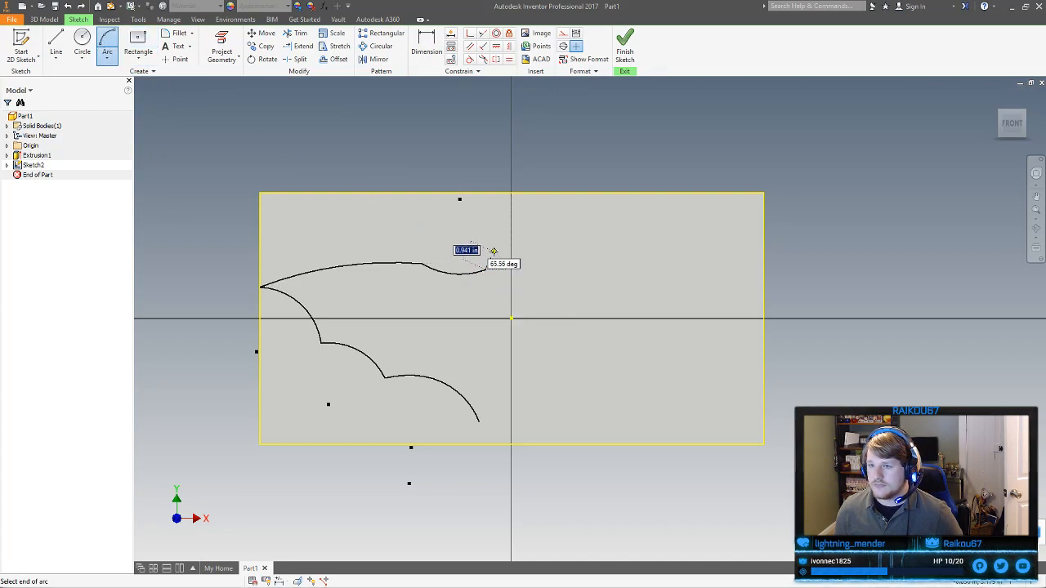
pyautogui.click(494, 252)
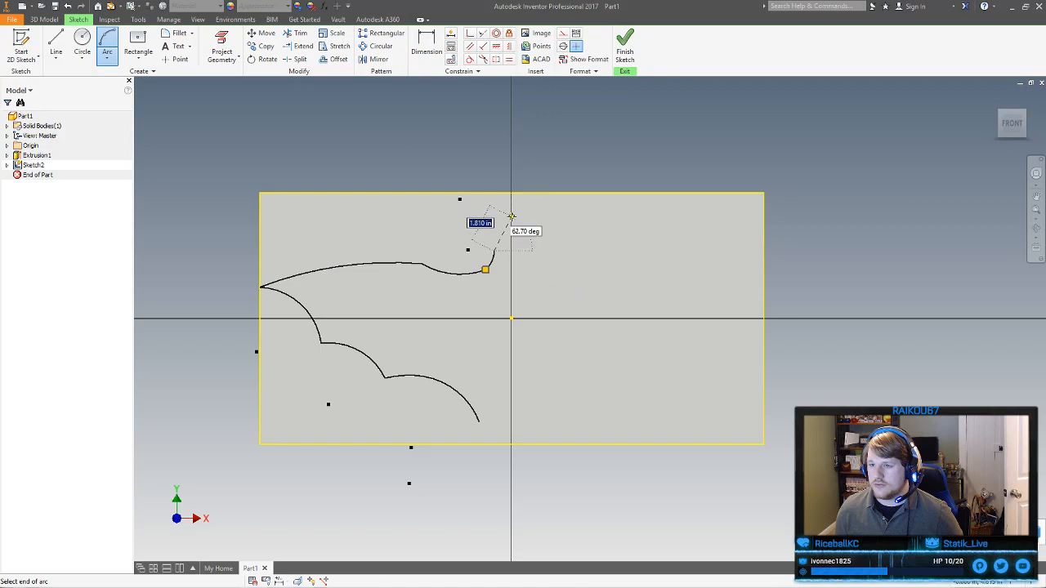
pyautogui.click(510, 217)
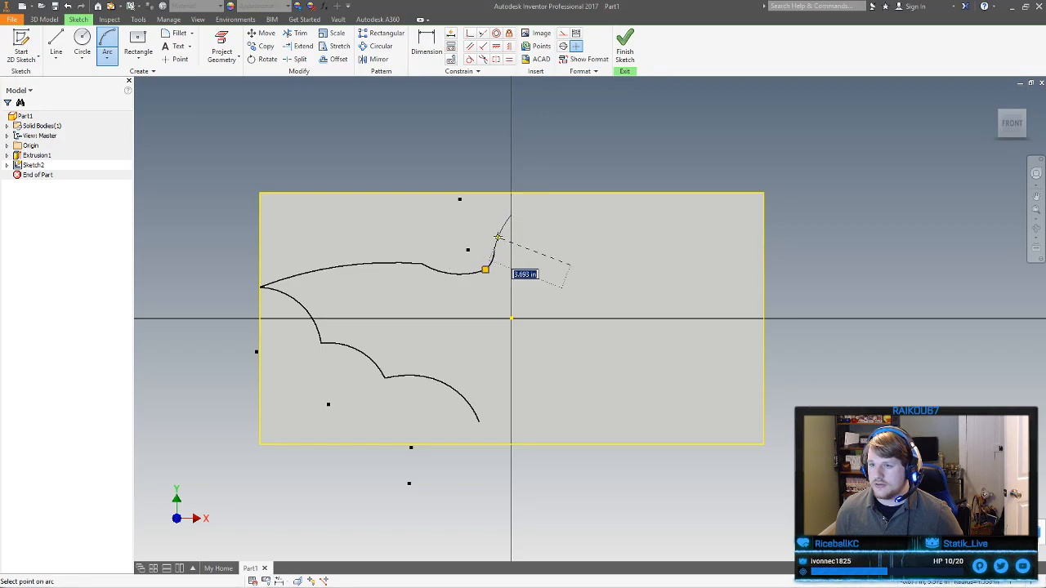
pyautogui.click(497, 229)
pyautogui.rightClick(498, 230)
pyautogui.click(540, 230)
# Draw a vertical centerline-style line through the middle of the face, from its top edge to its bottom edge
pyautogui.press('l')
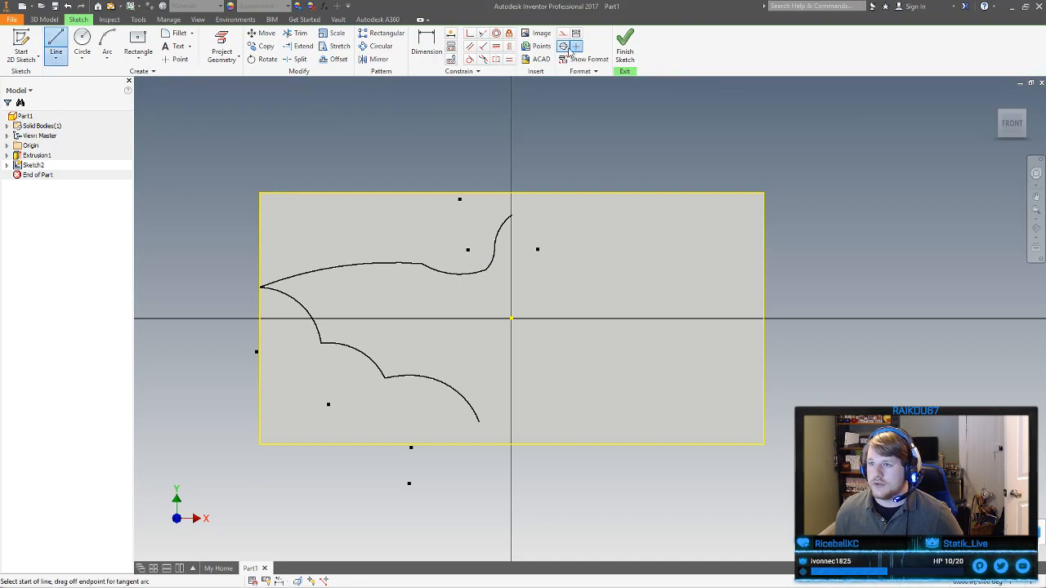
pyautogui.click(563, 47)
pyautogui.click(511, 193)
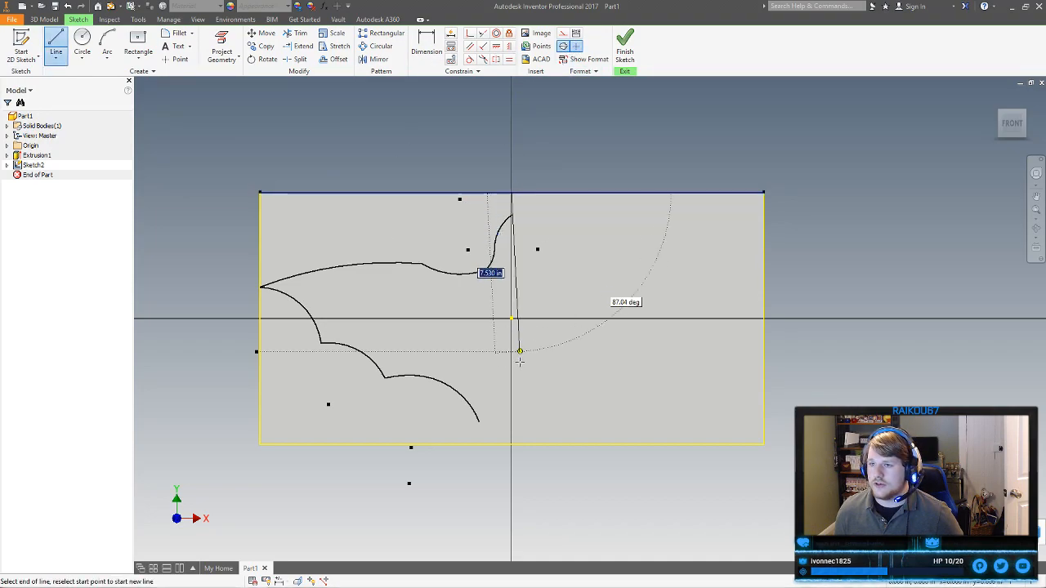
pyautogui.click(512, 443)
pyautogui.rightClick(511, 444)
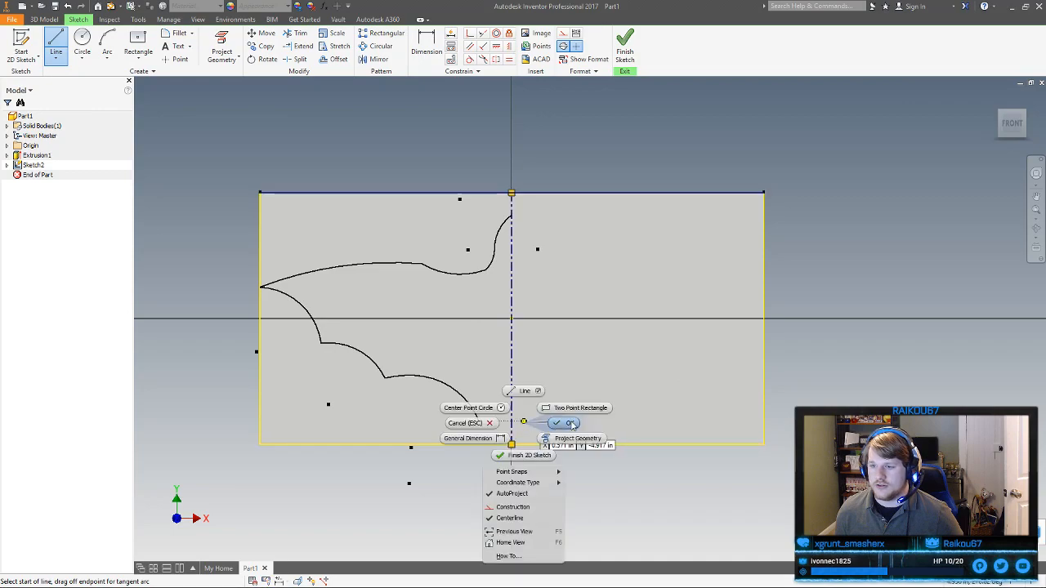
pyautogui.click(572, 426)
pyautogui.click(514, 439)
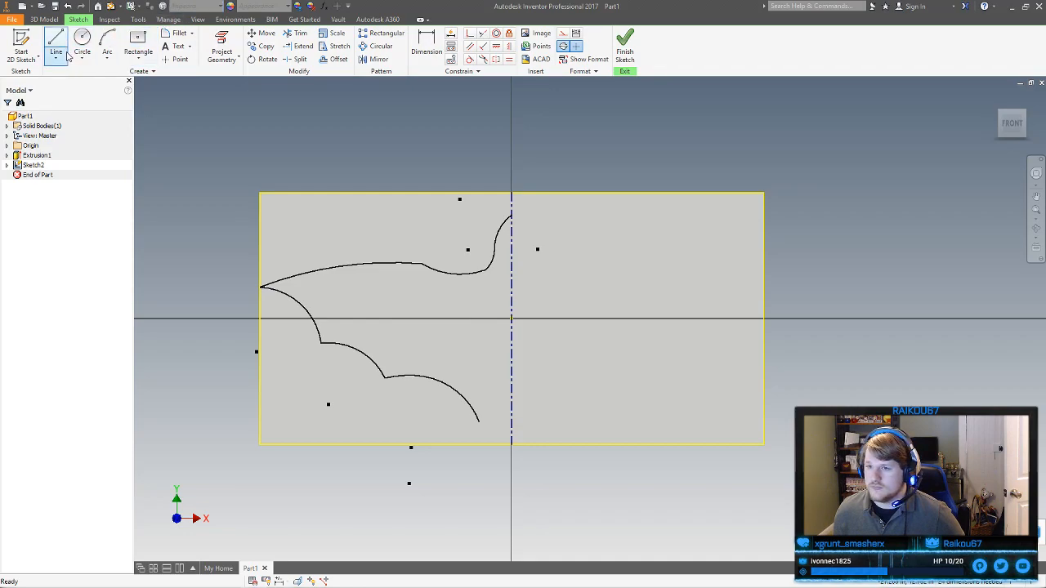
# Make the head arc's upper end coincident with the centerline's top endpoint
pyautogui.click(470, 33)
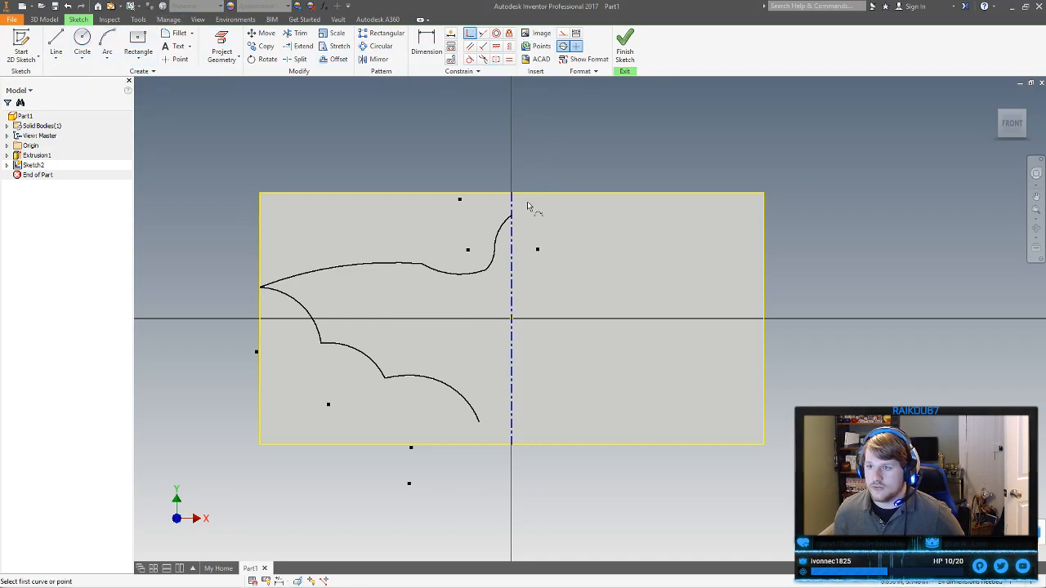
pyautogui.click(512, 217)
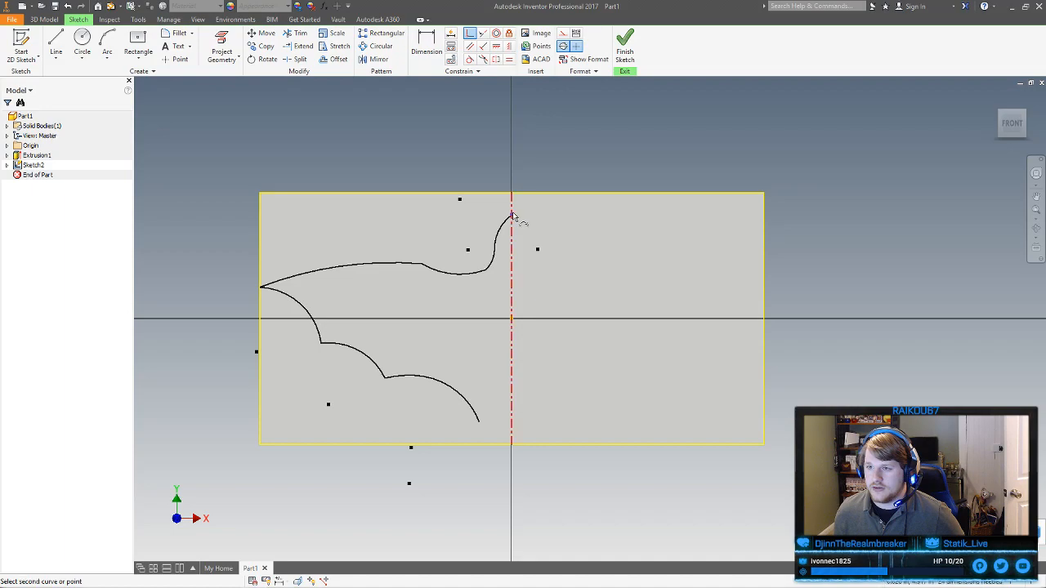
pyautogui.click(512, 195)
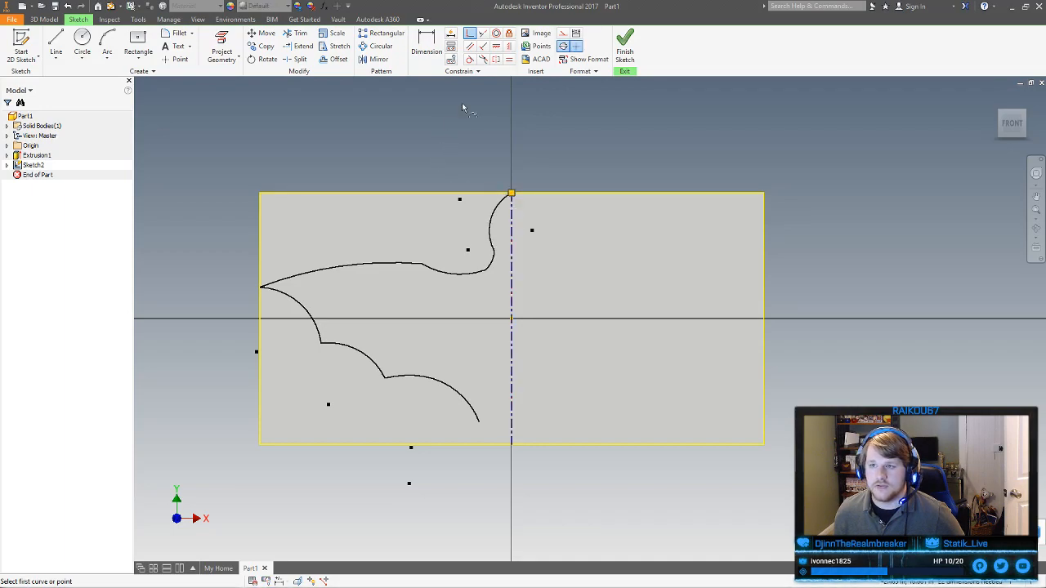
# Make the two head arcs tangent to each other
pyautogui.click(495, 258)
pyautogui.click(493, 246)
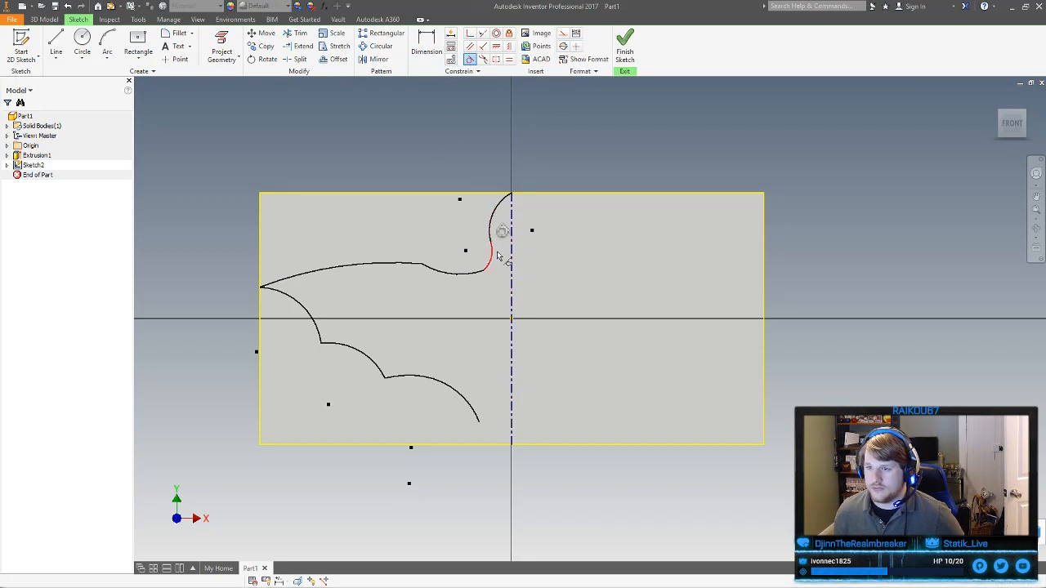
pyautogui.rightClick(564, 272)
pyautogui.click(599, 270)
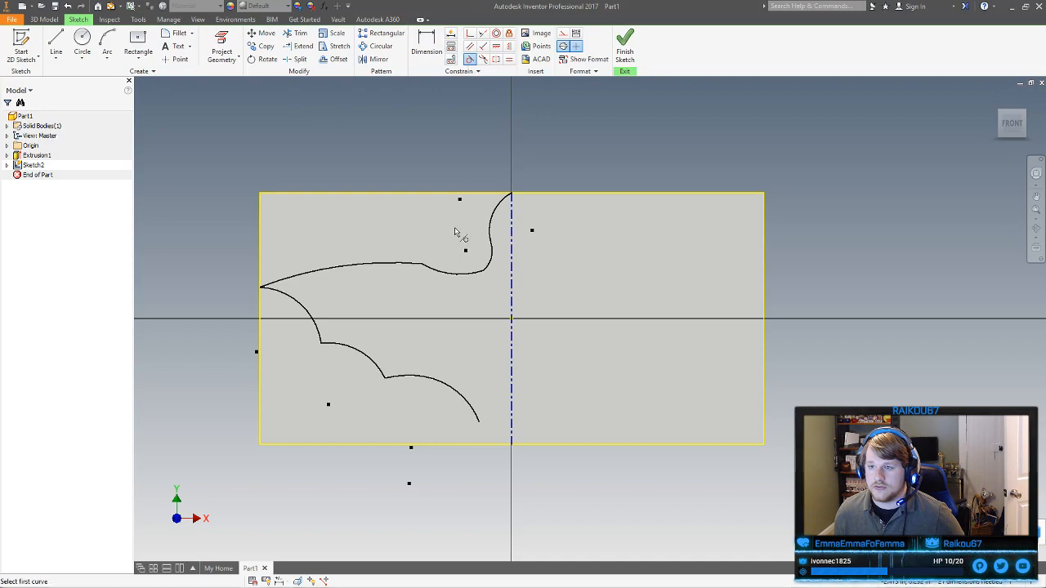
# Make the wing's two upper-edge arcs tangent and shift their inner end slightly where it meets the lower head arc
pyautogui.click(439, 273)
pyautogui.click(469, 252)
pyautogui.rightClick(464, 249)
pyautogui.click(498, 248)
pyautogui.moveTo(483, 267); pyautogui.dragTo(479, 273)
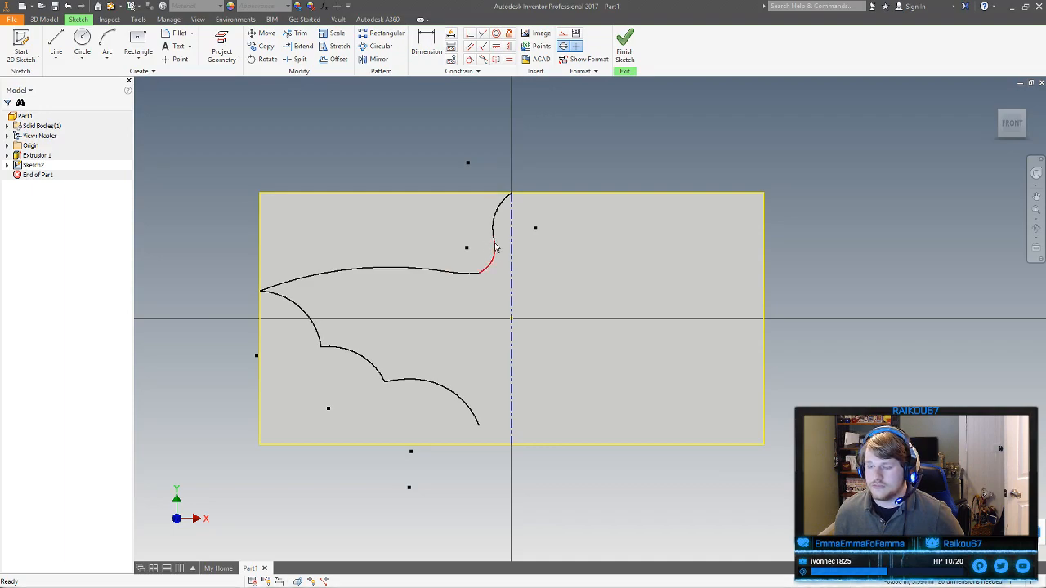
# Try moving the joint between the head arcs outward and making the lower head arc tangent to the wing's upper edge
pyautogui.moveTo(494, 241); pyautogui.dragTo(486, 242)
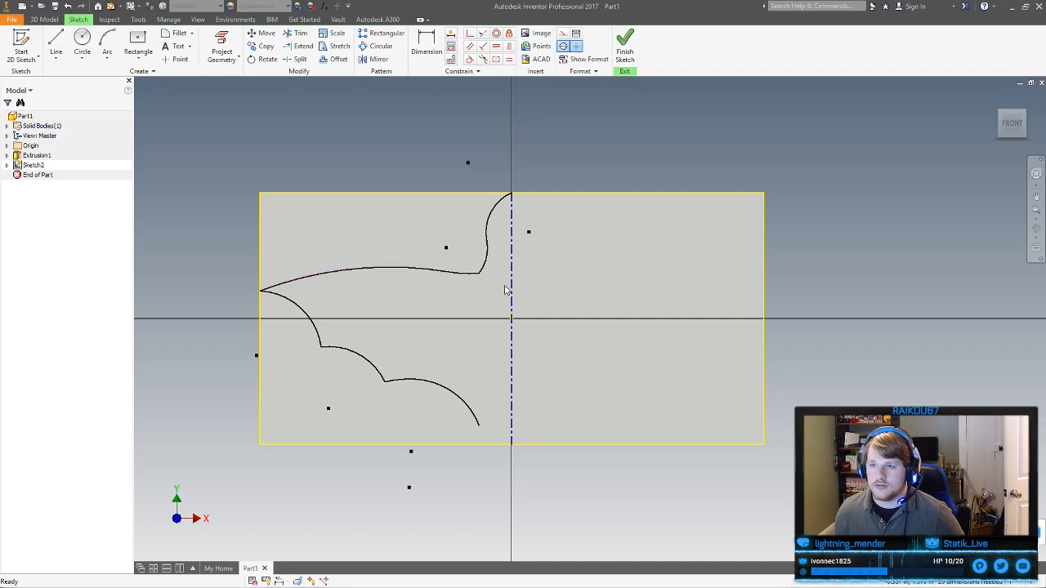
pyautogui.click(471, 59)
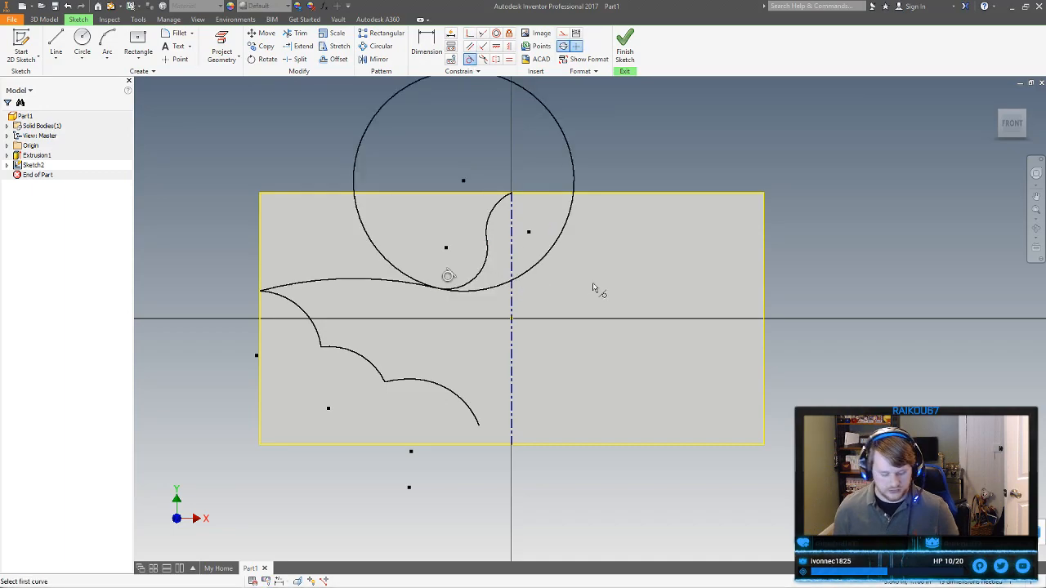
pyautogui.press('Escape')
# Undo the tangency with the wing's upper edge and the move of the joint between the head arcs
pyautogui.rightClick(545, 280)
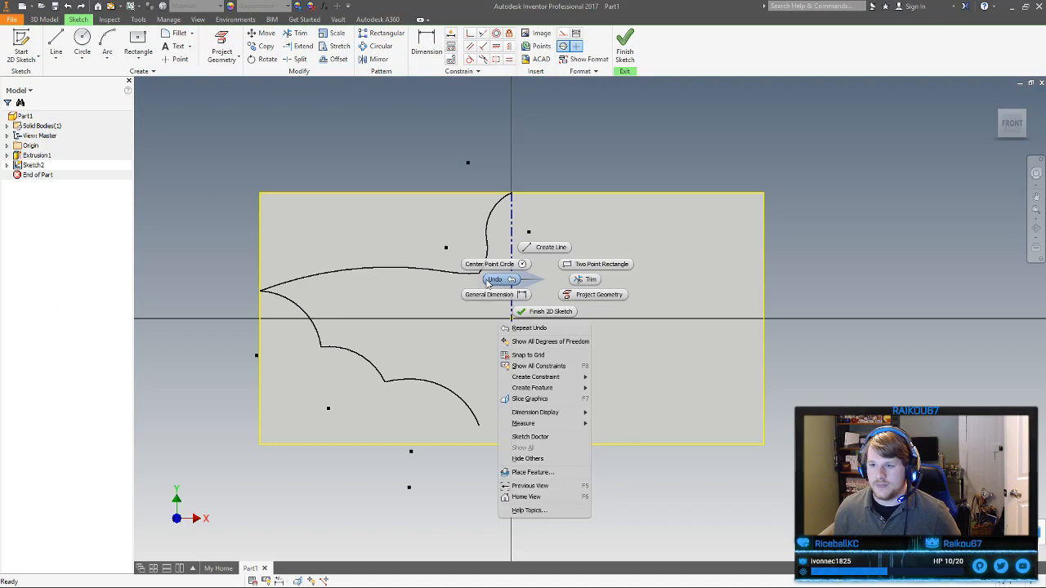
pyautogui.click(490, 279)
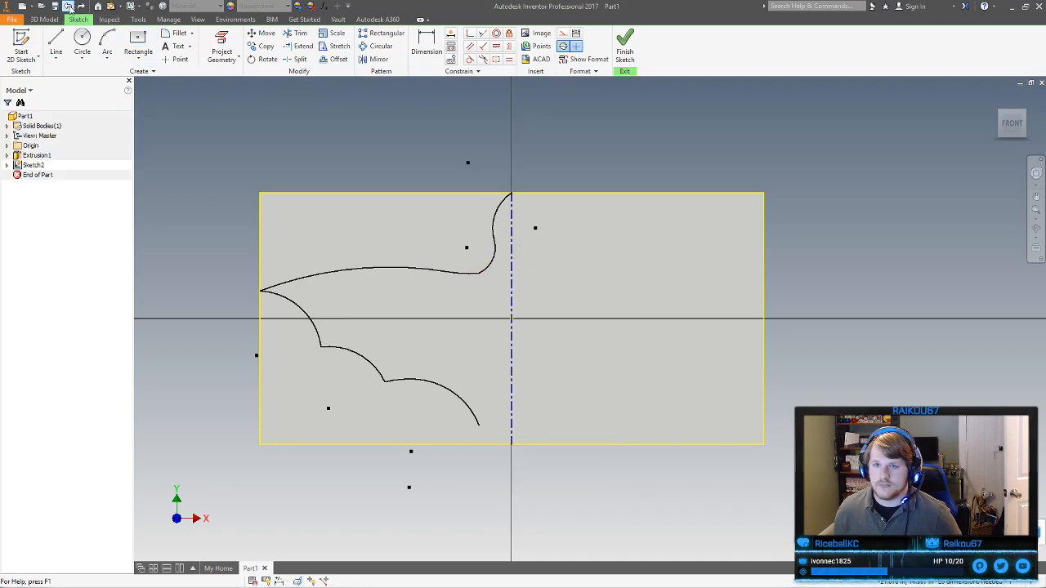
pyautogui.click(467, 280)
pyautogui.click(572, 269)
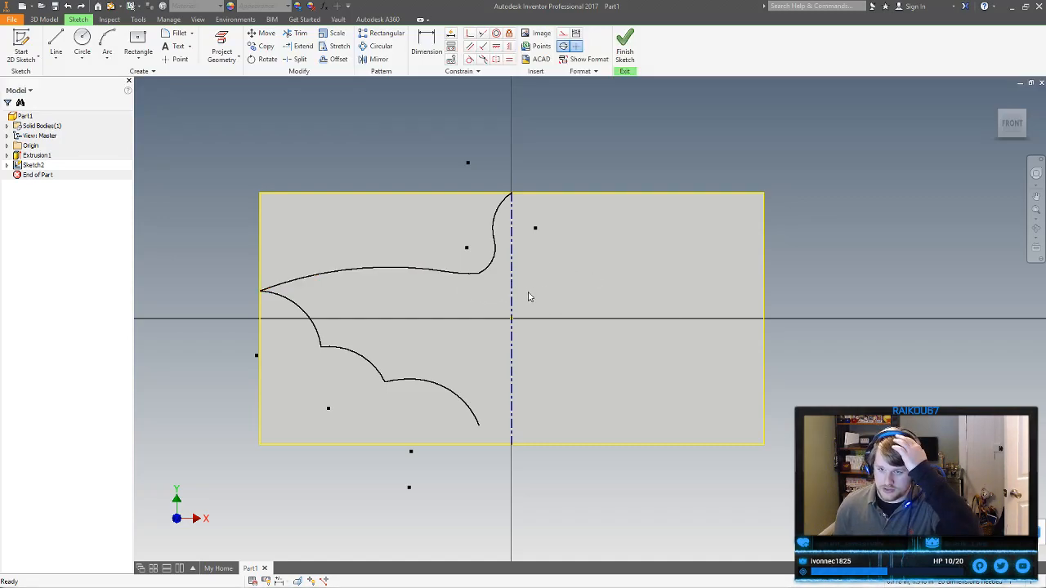
# Add driven reference dimensions for the block's overall width along its upper edge and its height along the wing-side edge
pyautogui.click(427, 43)
pyautogui.click(555, 194)
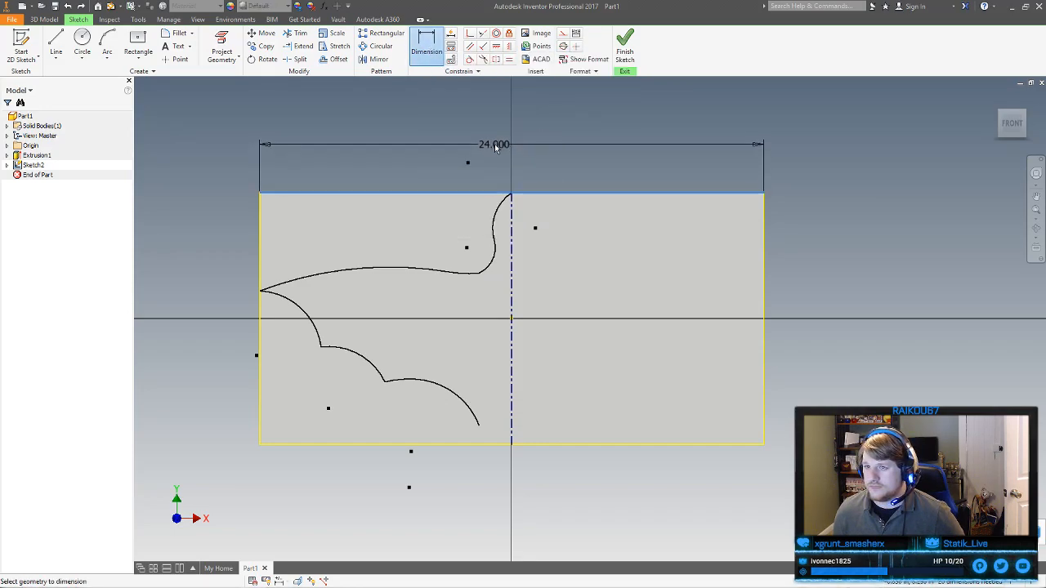
pyautogui.click(511, 135)
pyautogui.press('Escape')
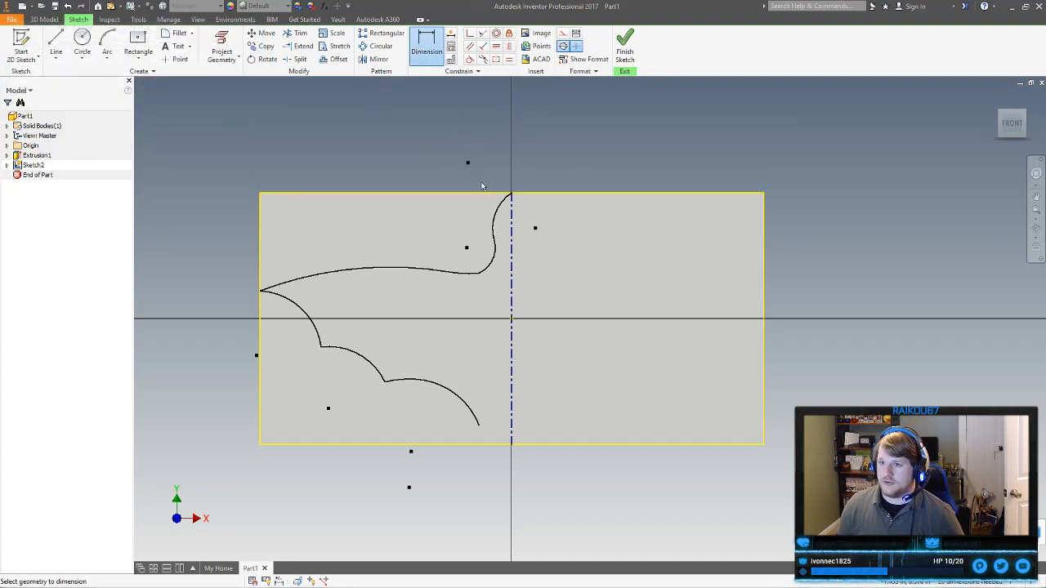
pyautogui.click(477, 192)
pyautogui.click(489, 118)
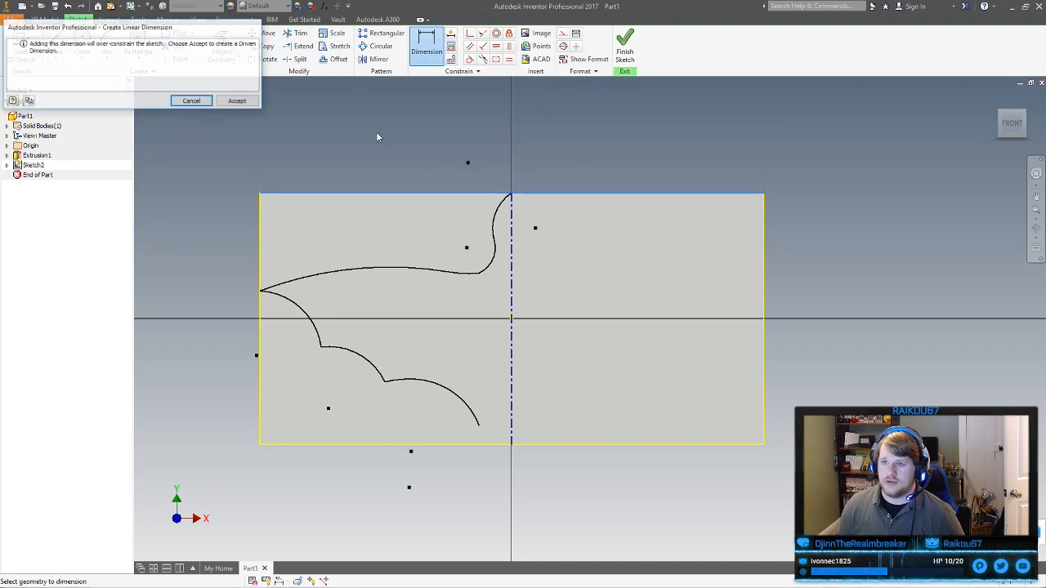
pyautogui.click(246, 102)
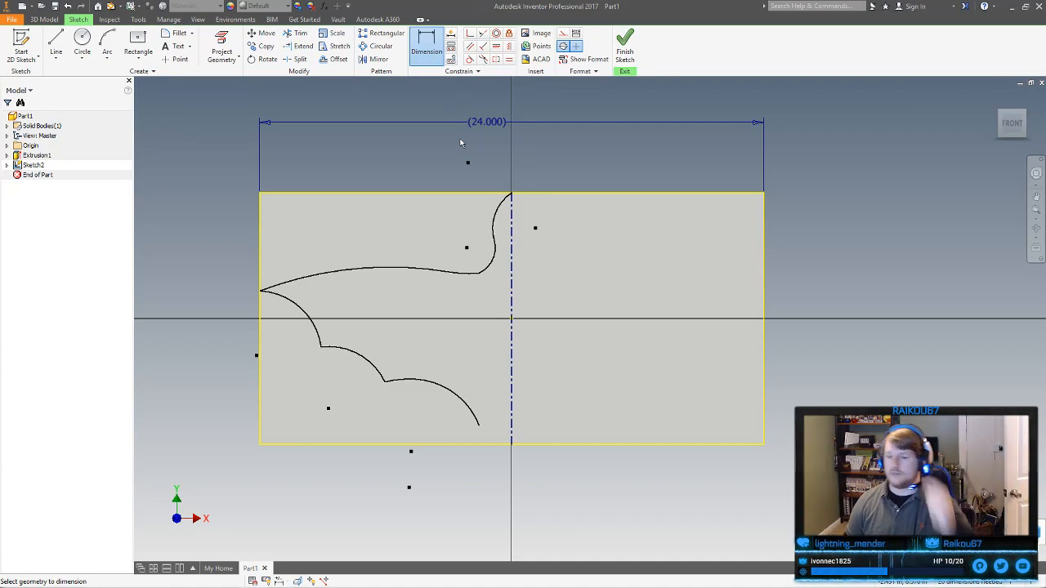
pyautogui.click(261, 245)
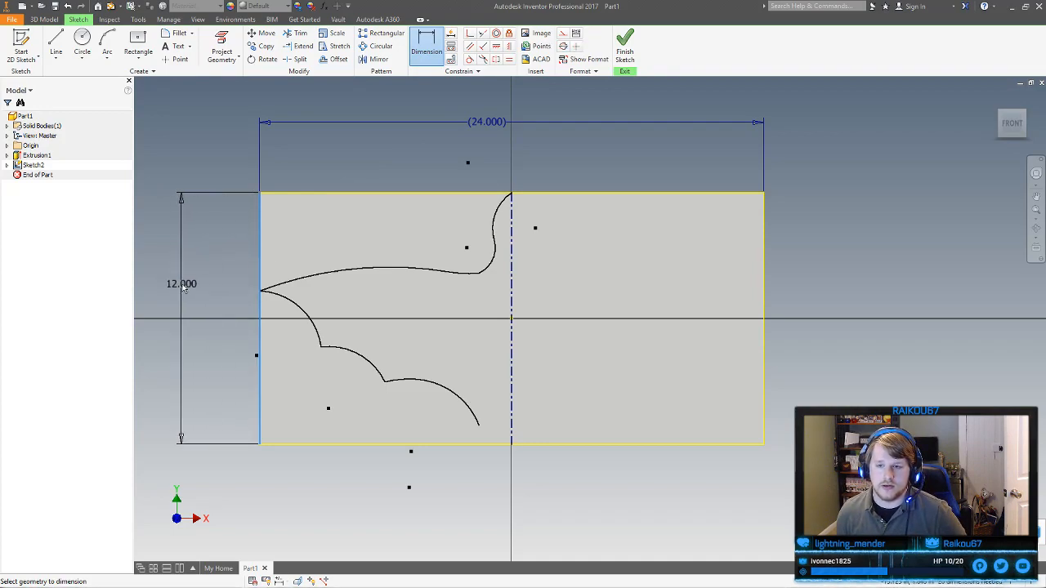
pyautogui.click(172, 333)
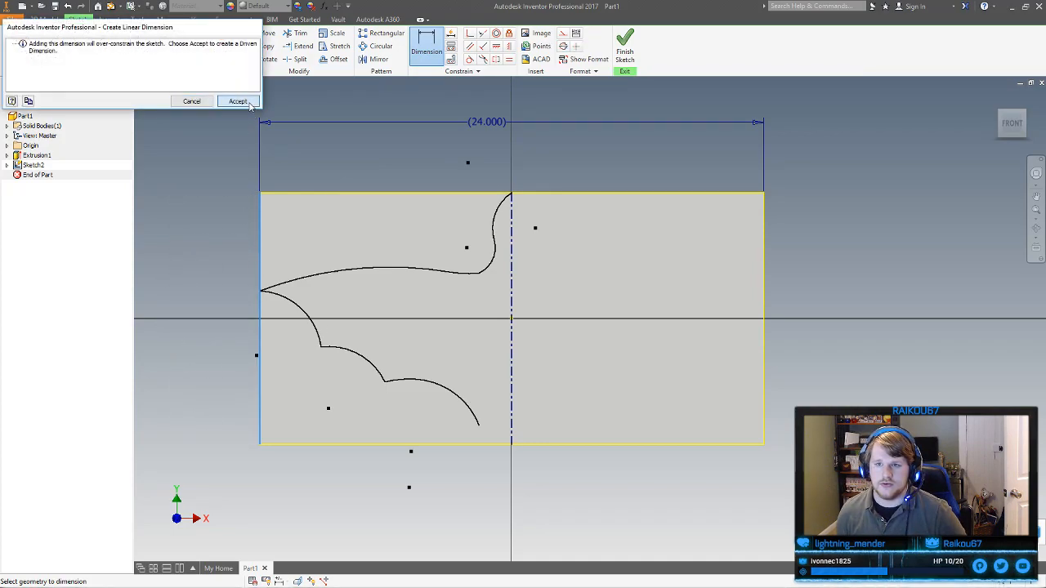
pyautogui.click(248, 104)
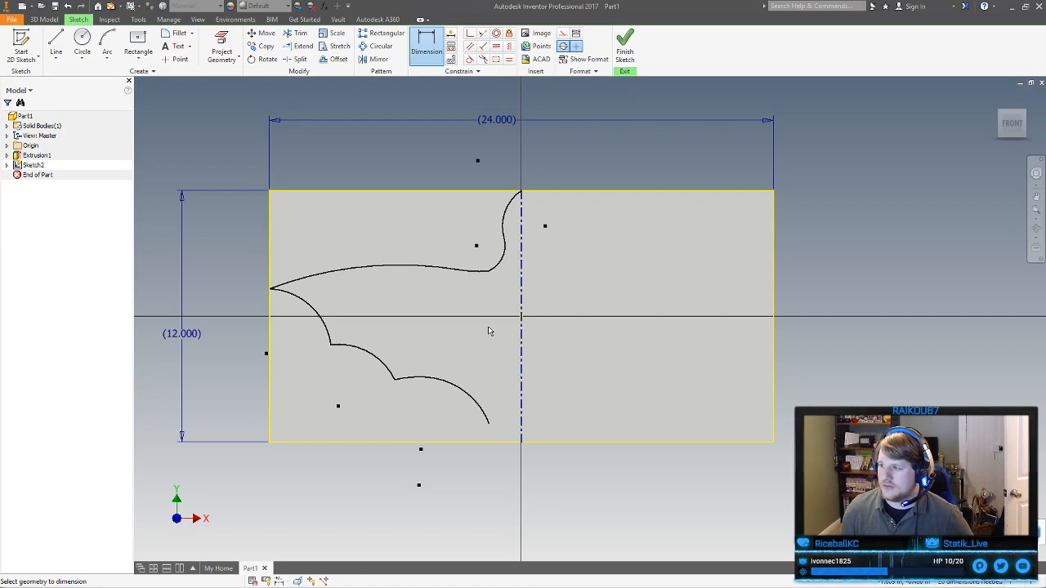
pyautogui.click(431, 41)
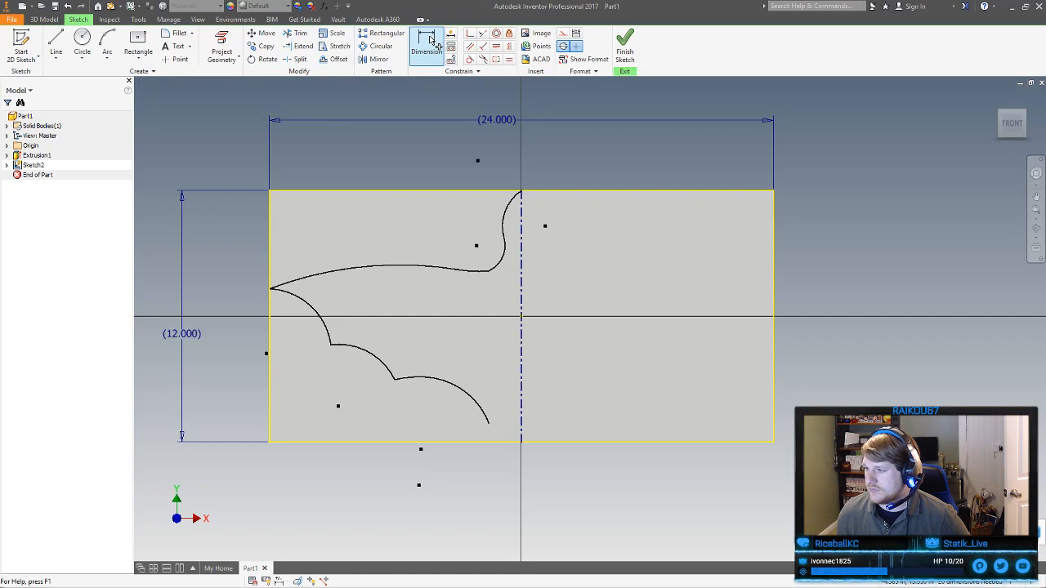
pyautogui.click(430, 41)
pyautogui.rightClick(428, 228)
pyautogui.click(373, 226)
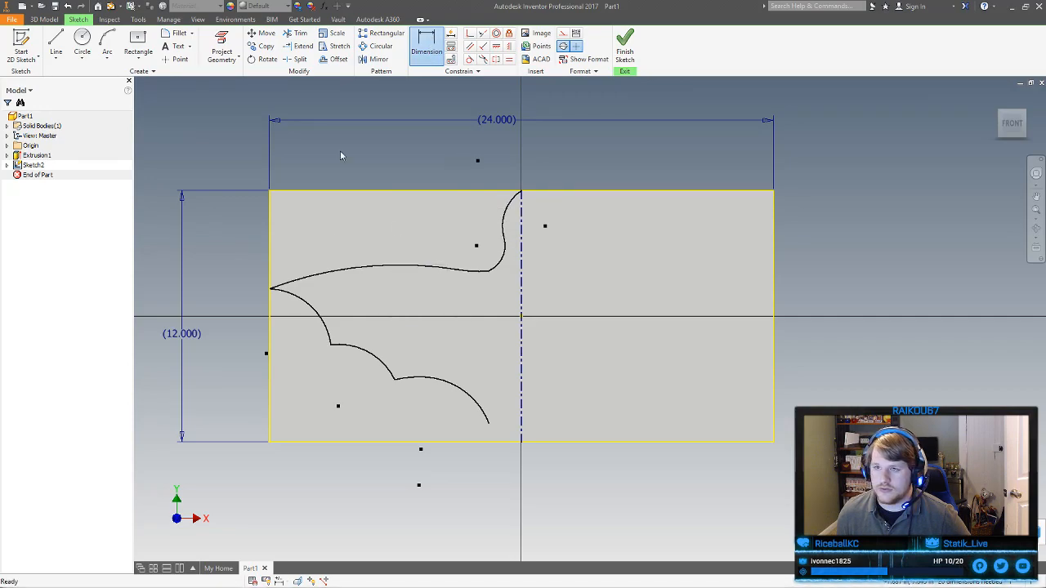
pyautogui.click(107, 41)
pyautogui.rightClick(577, 272)
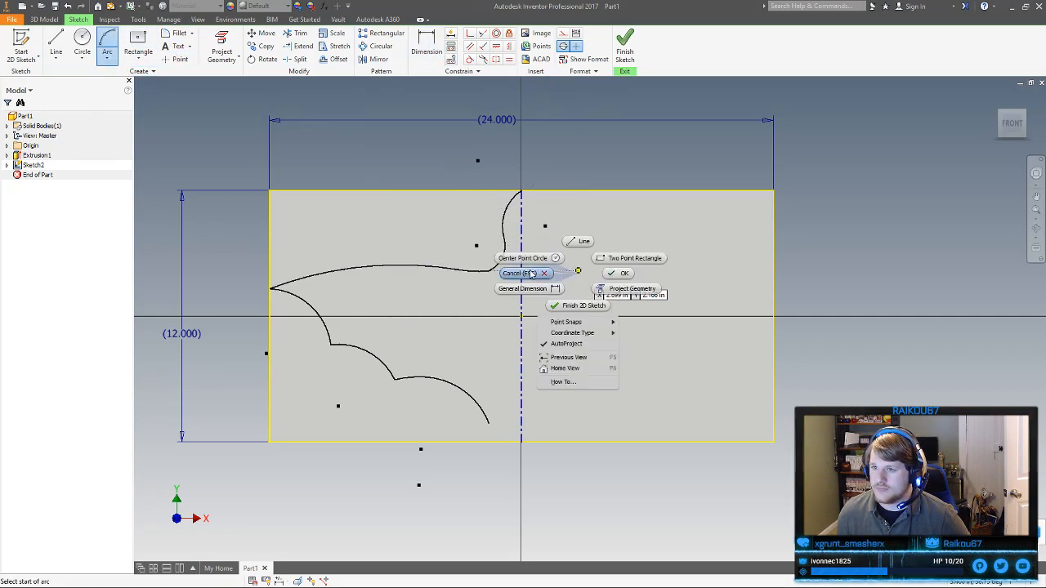
pyautogui.click(533, 273)
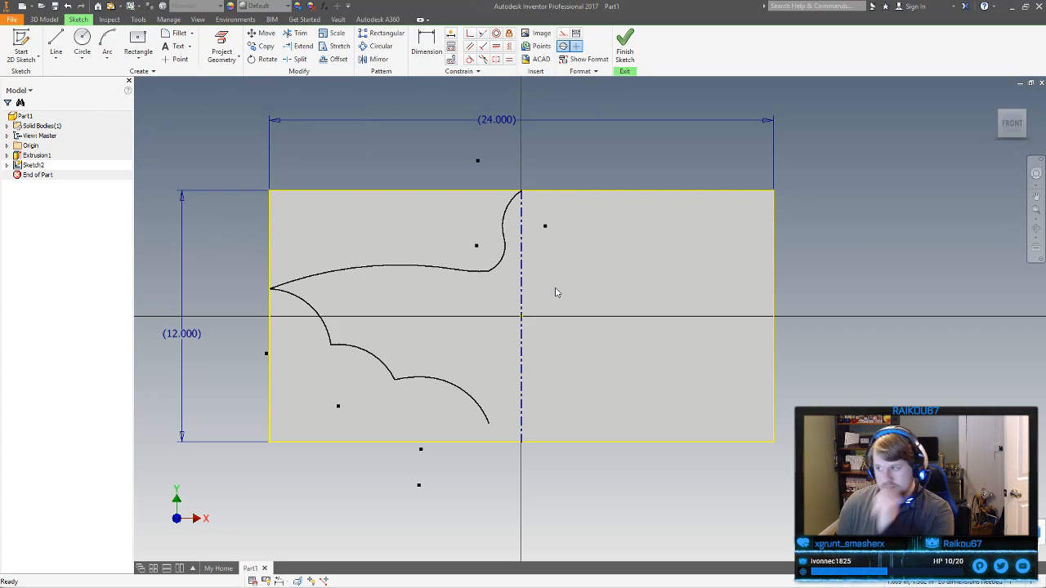
# Dimension the wing upper edge's inner end horizontally from the block's side edge, and nudge the lowest scallop's free end toward the centerline
pyautogui.press('d')
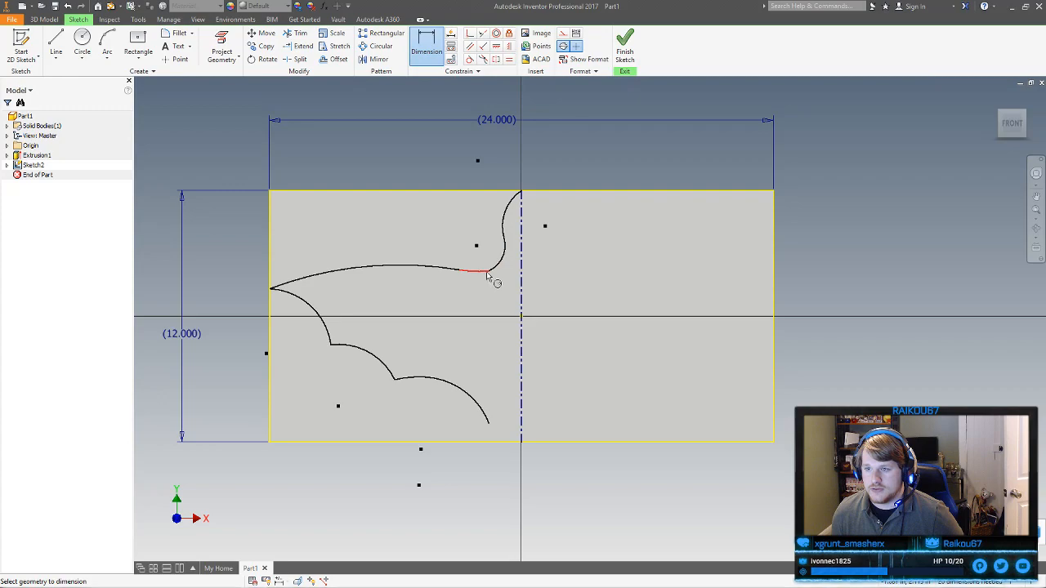
pyautogui.click(488, 272)
pyautogui.click(270, 253)
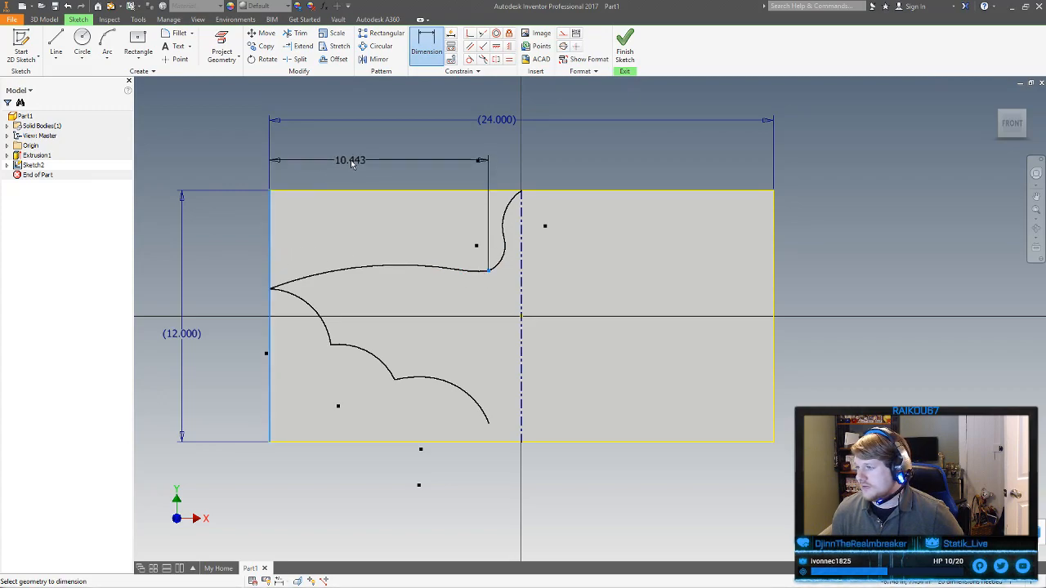
pyautogui.click(352, 163)
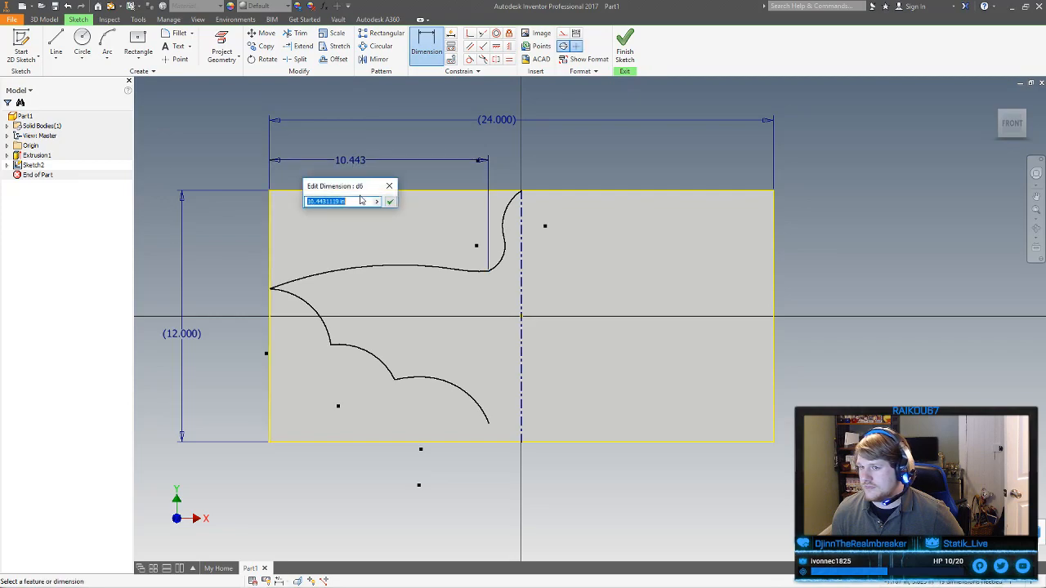
pyautogui.click(386, 202)
pyautogui.rightClick(604, 161)
pyautogui.click(639, 159)
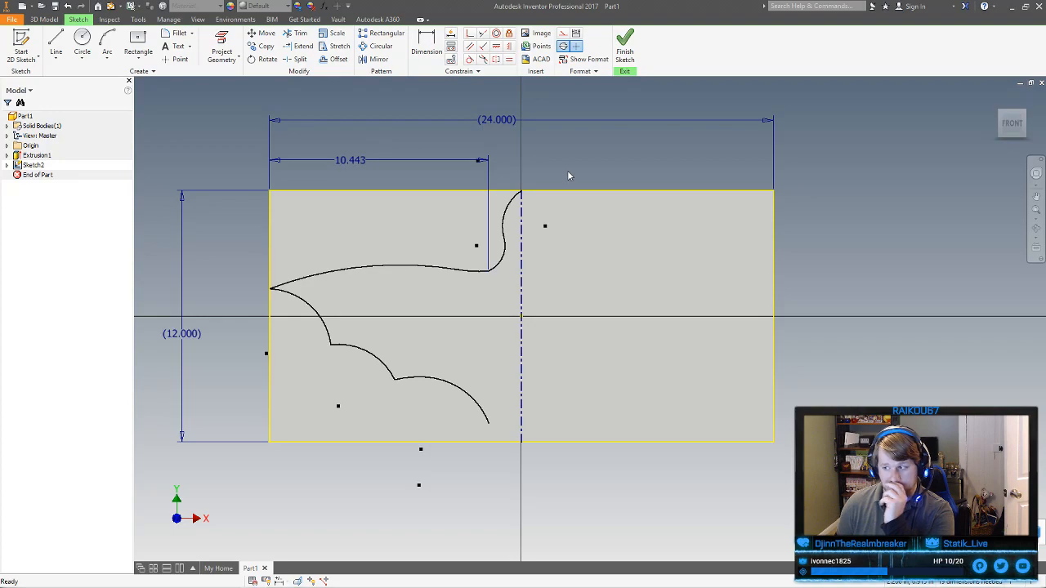
pyautogui.moveTo(490, 426); pyautogui.dragTo(492, 426)
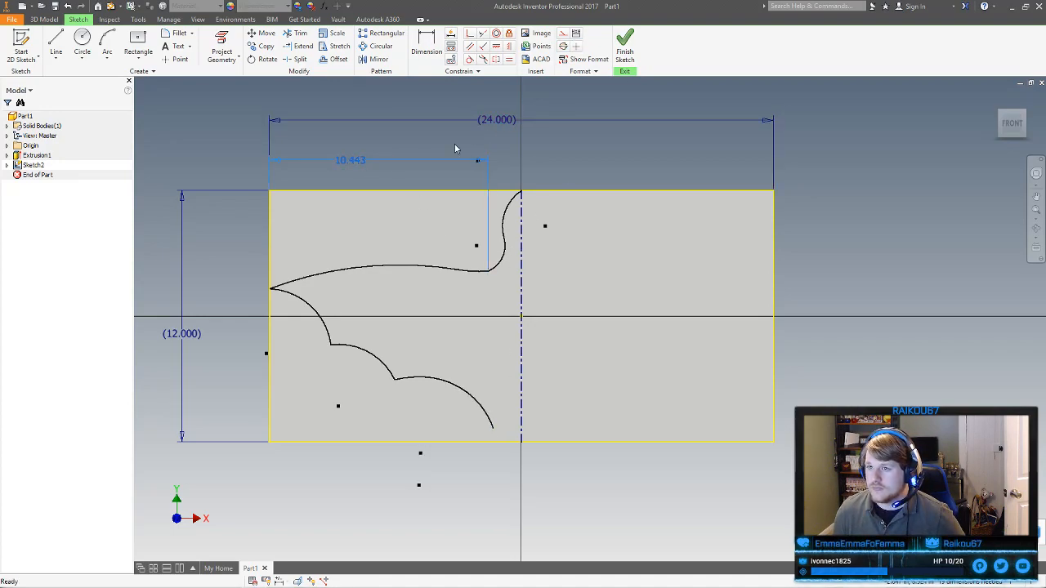
pyautogui.doubleClick(384, 161)
pyautogui.click(496, 120)
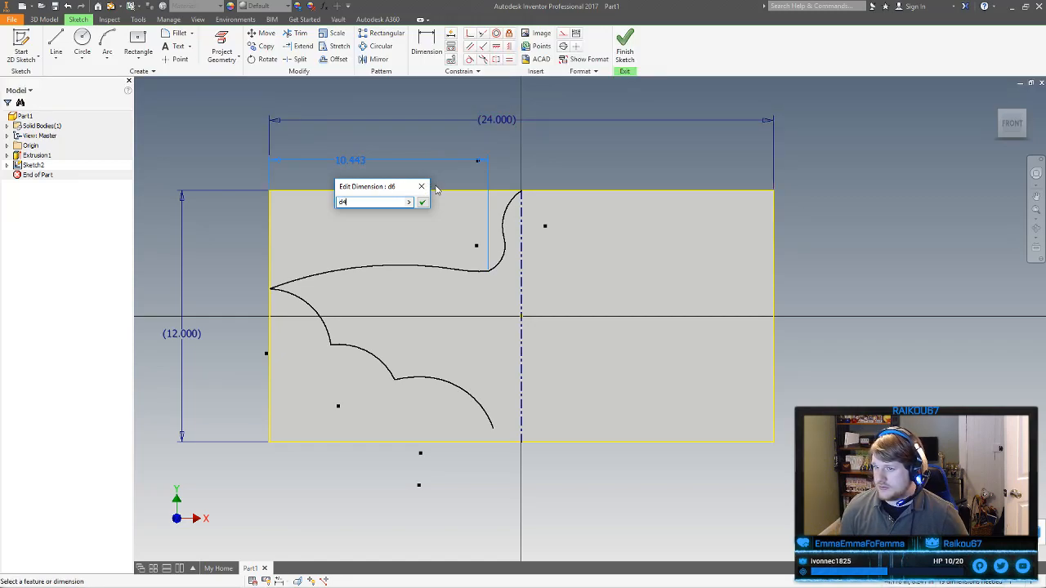
pyautogui.click(421, 186)
# Set the horizontal dimension of the wing's inner upper end to (d4/2)*(5/8), linked to the block's reference width
pyautogui.doubleClick(347, 161)
pyautogui.click(498, 120)
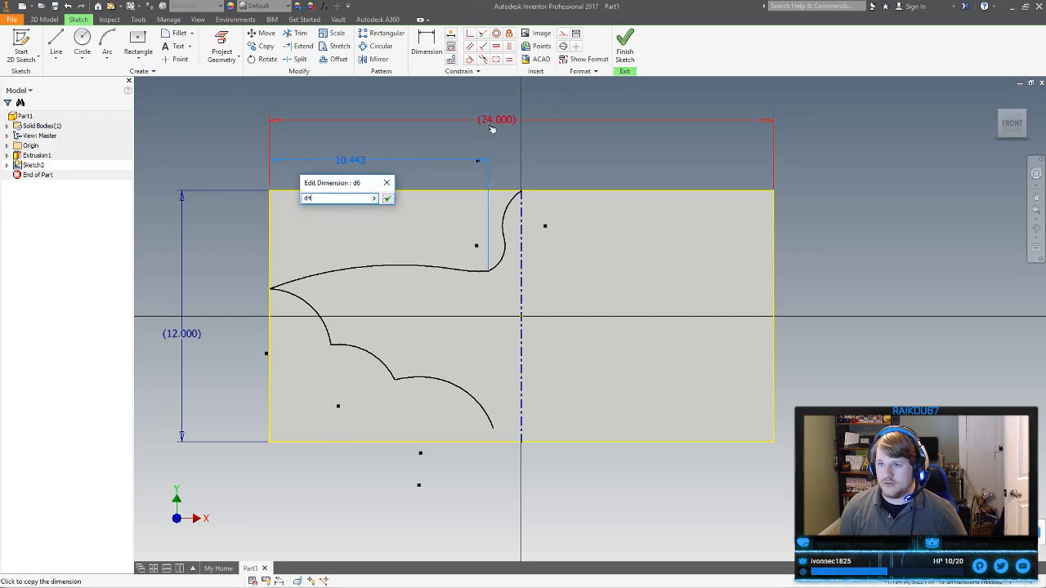
pyautogui.write('/2')
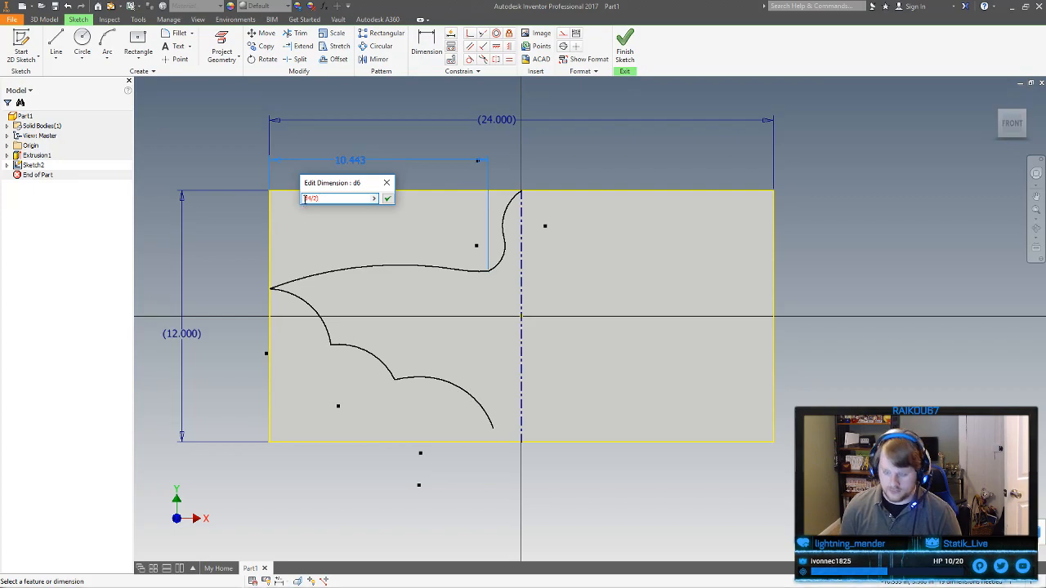
pyautogui.write('(')
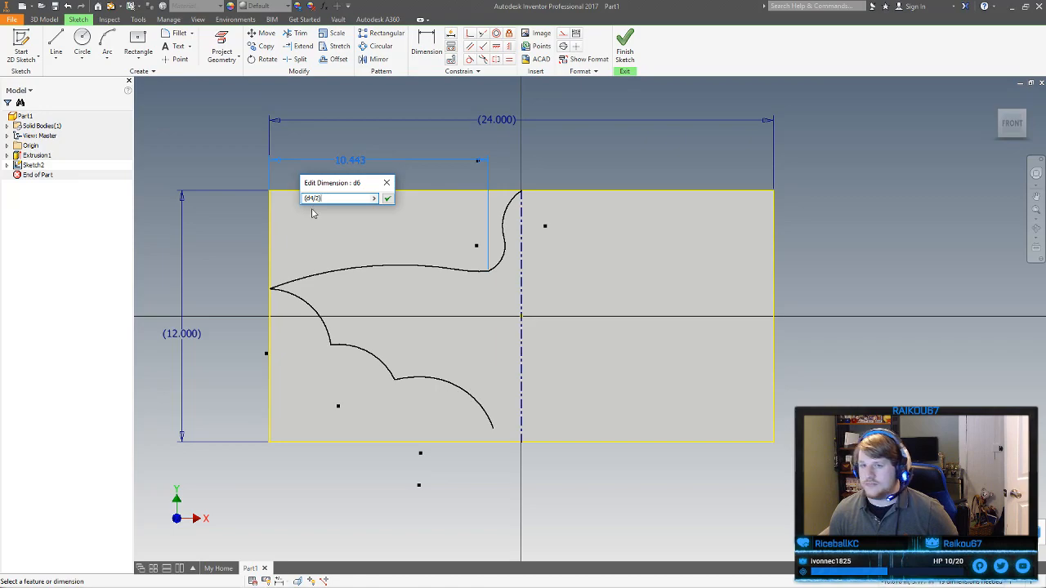
pyautogui.write('5/8')
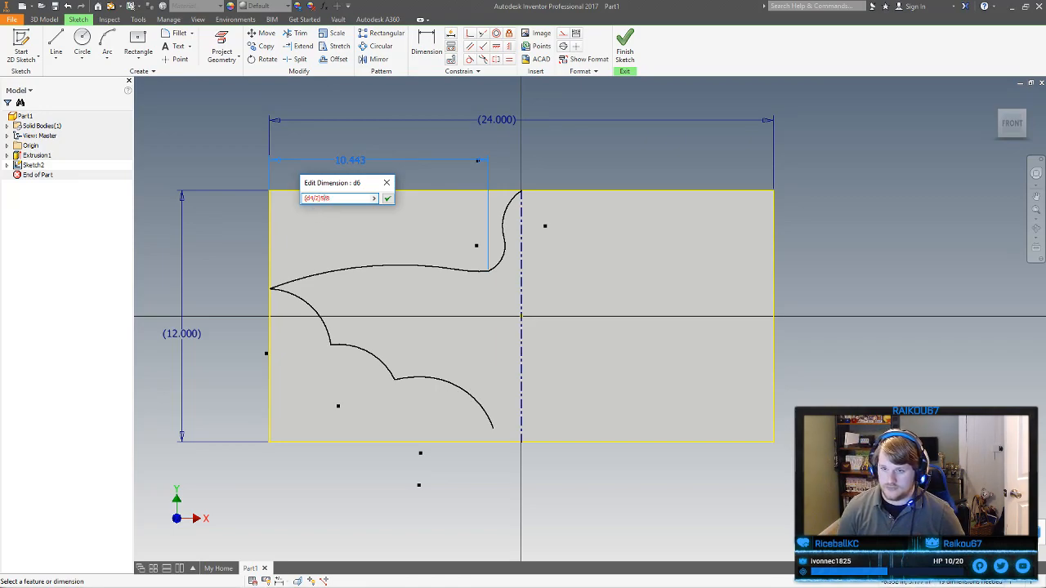
pyautogui.press('Left')
pyautogui.press('Left')
pyautogui.press('Left')
pyautogui.write('*(')
pyautogui.press('End')
pyautogui.write(')')
pyautogui.press('Return')
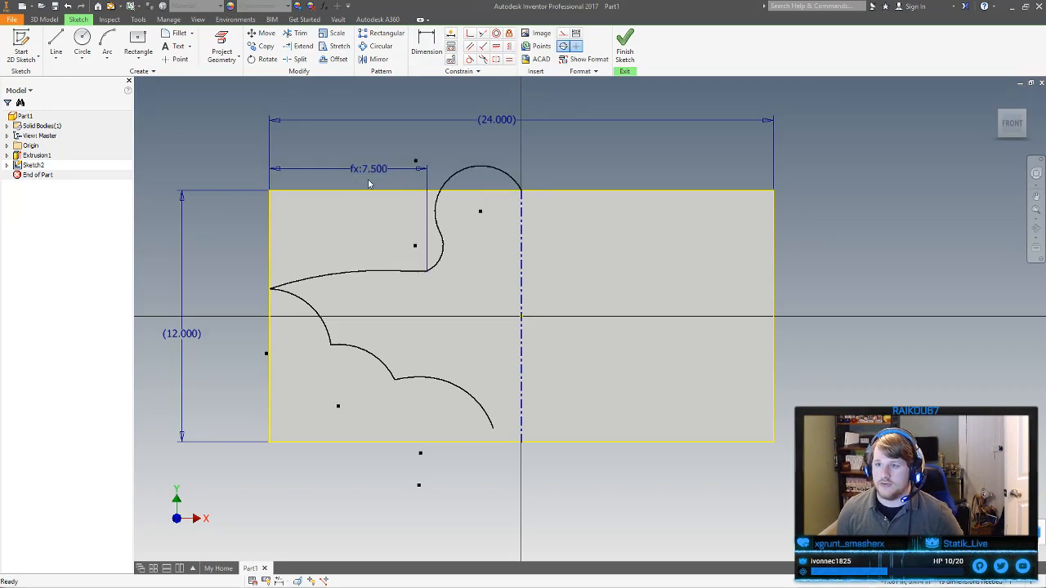
# Reshape the two head arcs and make the upper head arc's center point coincident with the centerline
pyautogui.click(447, 211)
pyautogui.moveTo(447, 210); pyautogui.dragTo(467, 262)
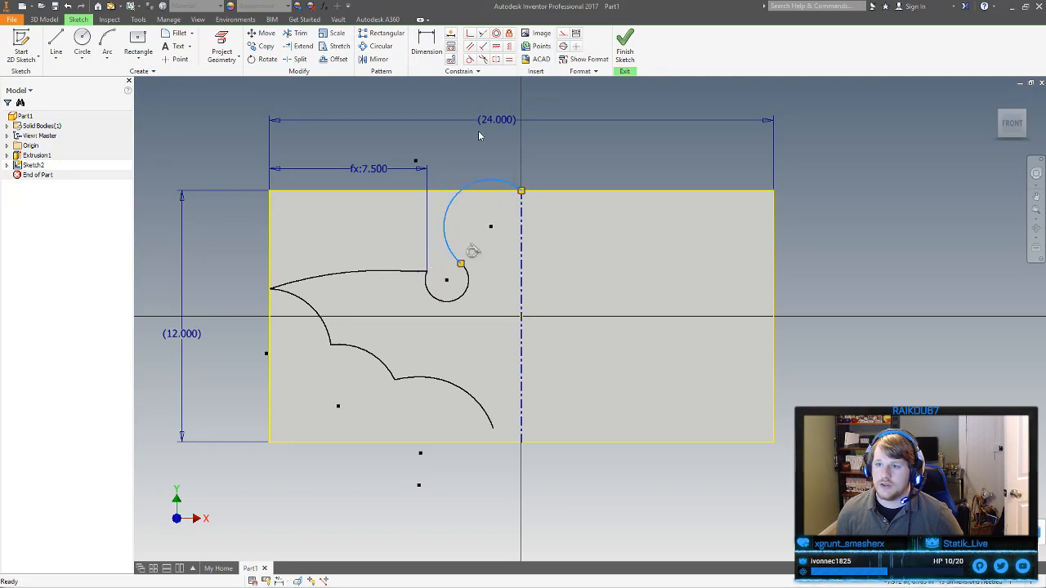
pyautogui.click(471, 33)
pyautogui.click(491, 227)
pyautogui.click(521, 229)
pyautogui.rightClick(521, 226)
pyautogui.click(564, 258)
pyautogui.moveTo(459, 289); pyautogui.dragTo(468, 296)
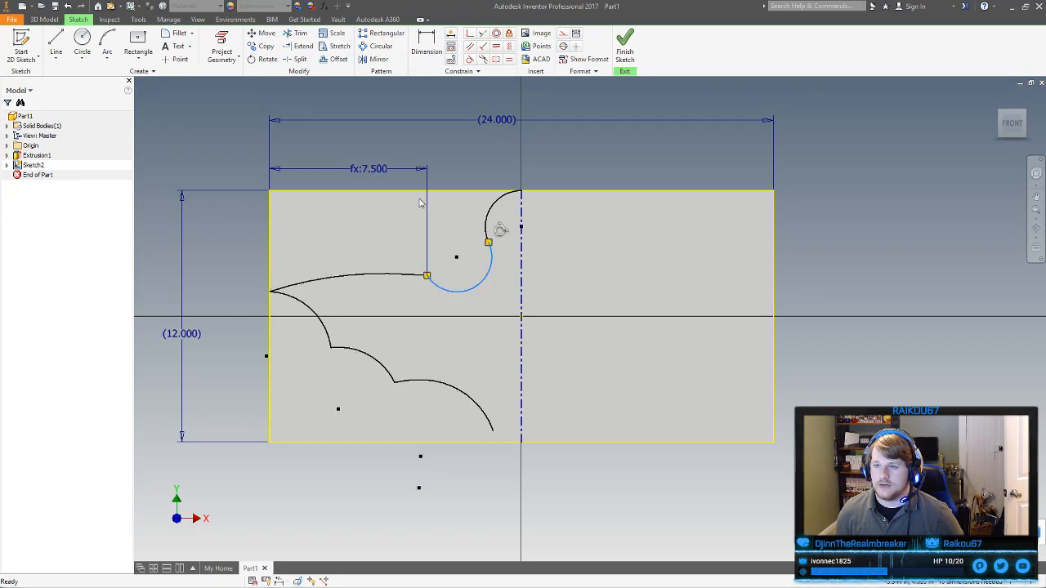
# Change the fraction in the wing inner end's horizontal dimension formula to 7/8
pyautogui.doubleClick(381, 169)
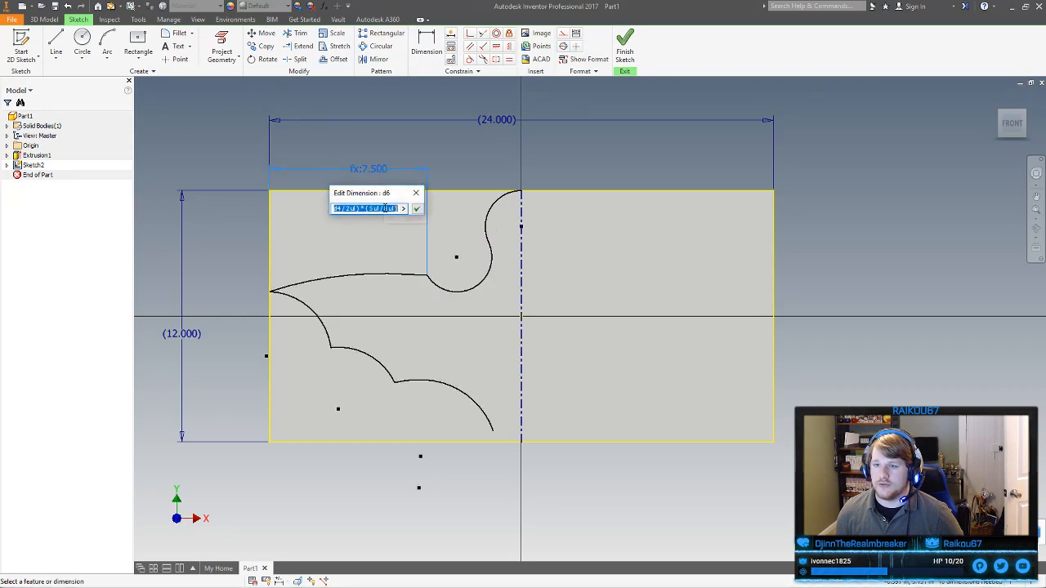
pyautogui.click(372, 208)
pyautogui.press('BackSpace')
pyautogui.write('7')
pyautogui.press('Return')
# Set the wing inner end's horizontal dimension formula to (d4/2)*(11/16)
pyautogui.doubleClick(363, 169)
pyautogui.click(368, 206)
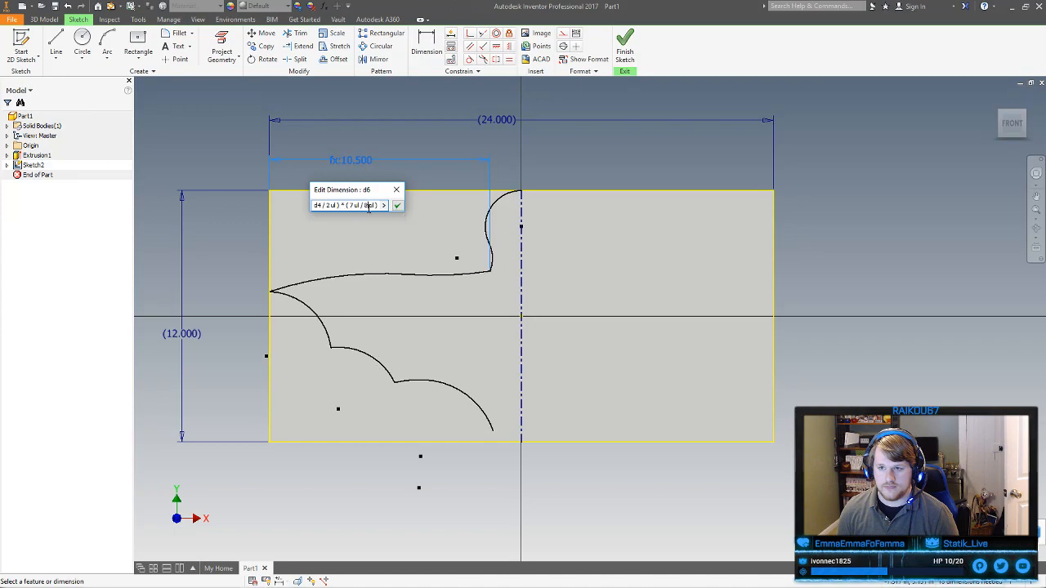
pyautogui.press('BackSpace')
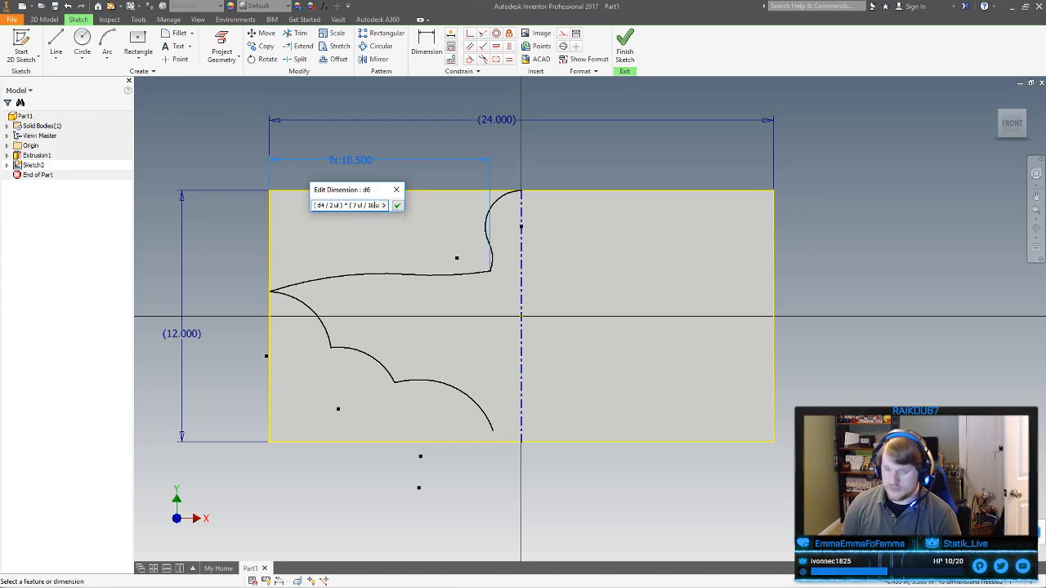
pyautogui.click(357, 207)
pyautogui.press('BackSpace')
pyautogui.write('11')
pyautogui.press('Return')
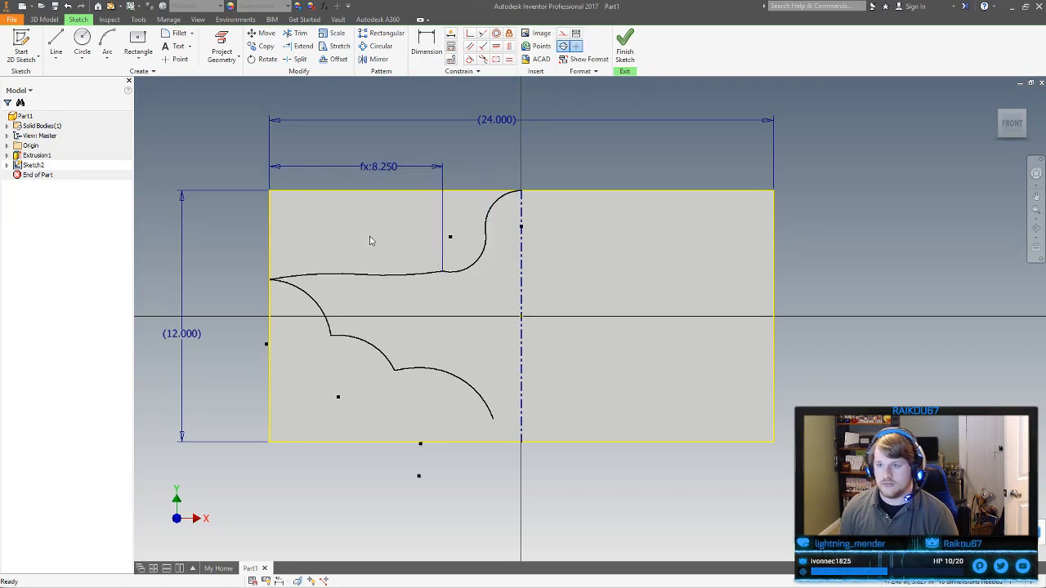
# Change the fraction in the wing inner end's horizontal dimension formula to 13/16
pyautogui.doubleClick(382, 166)
pyautogui.click(371, 204)
pyautogui.press('BackSpace')
pyautogui.write('3')
pyautogui.press('Return')
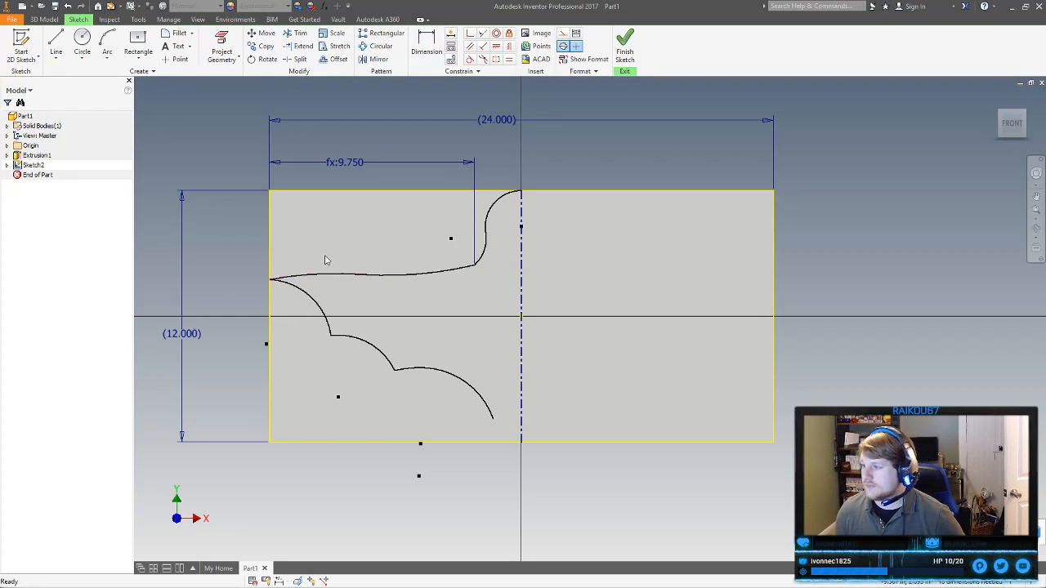
# Dimension the wing tip vertically from the block's upper edge as d5/4, one quarter of the reference height
pyautogui.press('d')
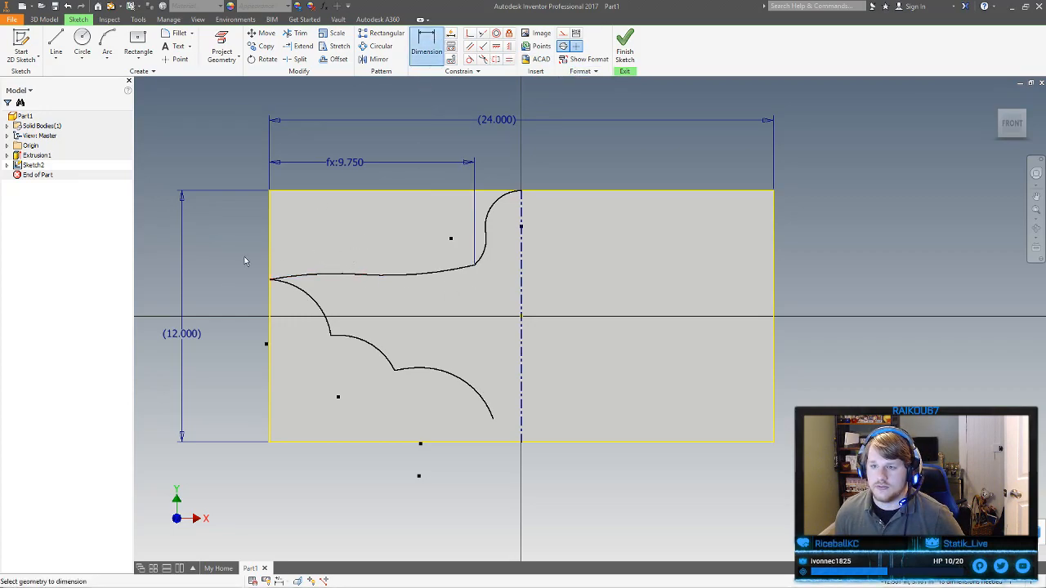
pyautogui.click(269, 280)
pyautogui.click(293, 193)
pyautogui.click(245, 238)
pyautogui.write('d5')
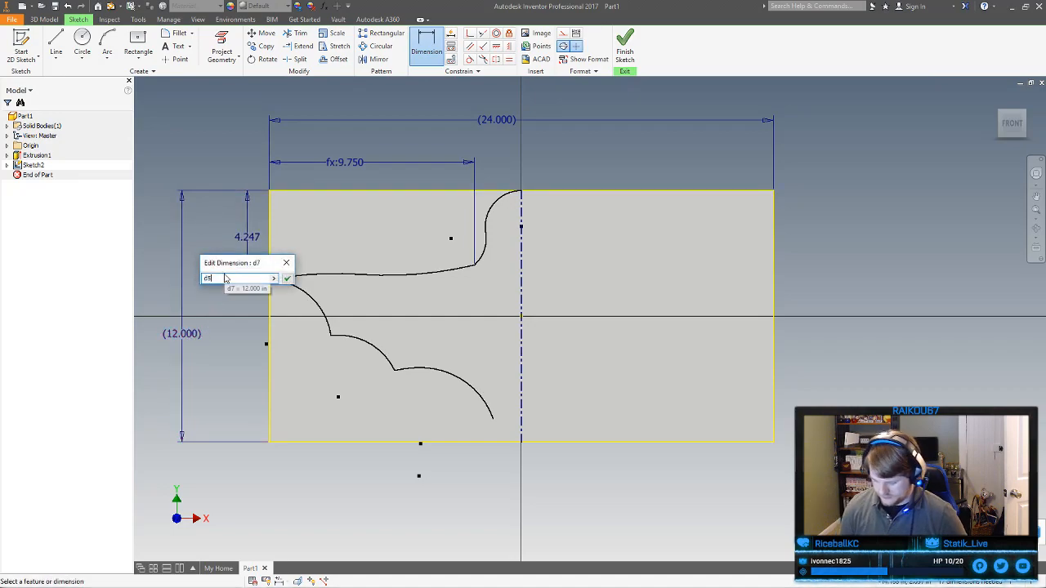
pyautogui.write('/2')
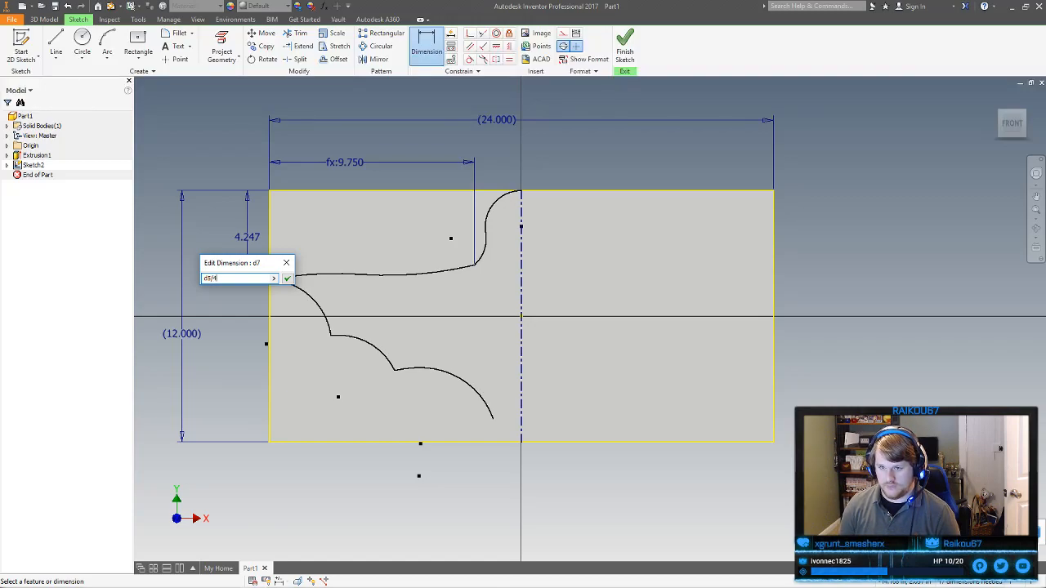
pyautogui.press('Return')
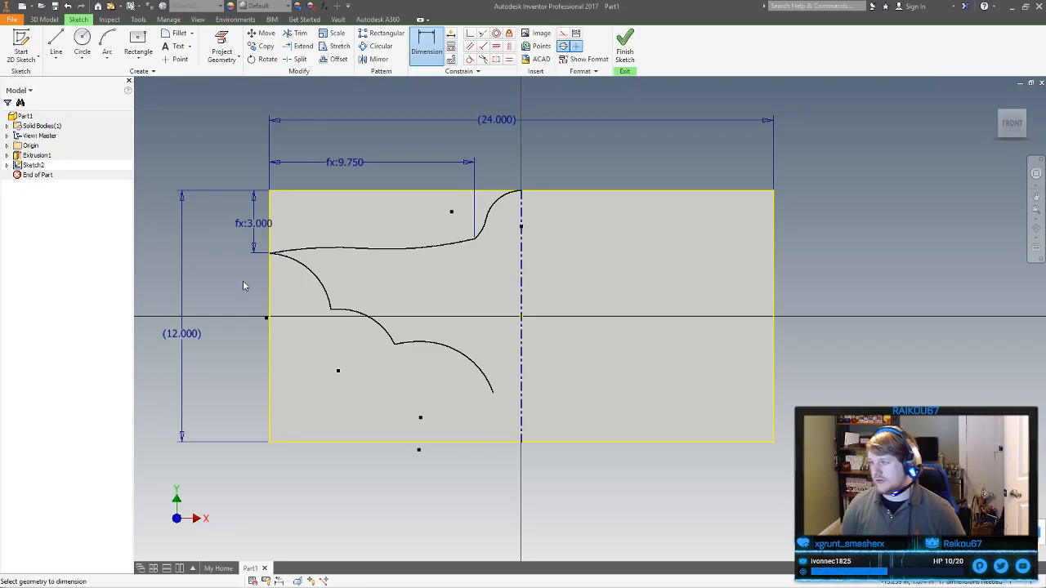
pyautogui.click(359, 249)
pyautogui.click(355, 192)
pyautogui.rightClick(326, 215)
pyautogui.click(292, 214)
# Raise the junction of the wing's two upper arcs slightly and switch on construction geometry for new lines
pyautogui.moveTo(359, 250); pyautogui.dragTo(363, 239)
pyautogui.press('l')
pyautogui.click(562, 34)
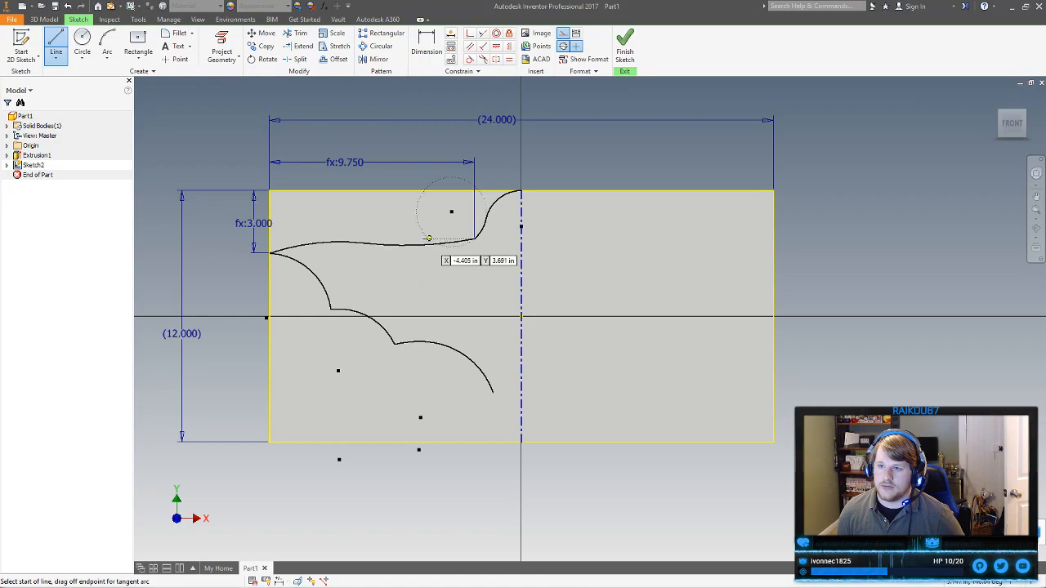
pyautogui.rightClick(391, 226)
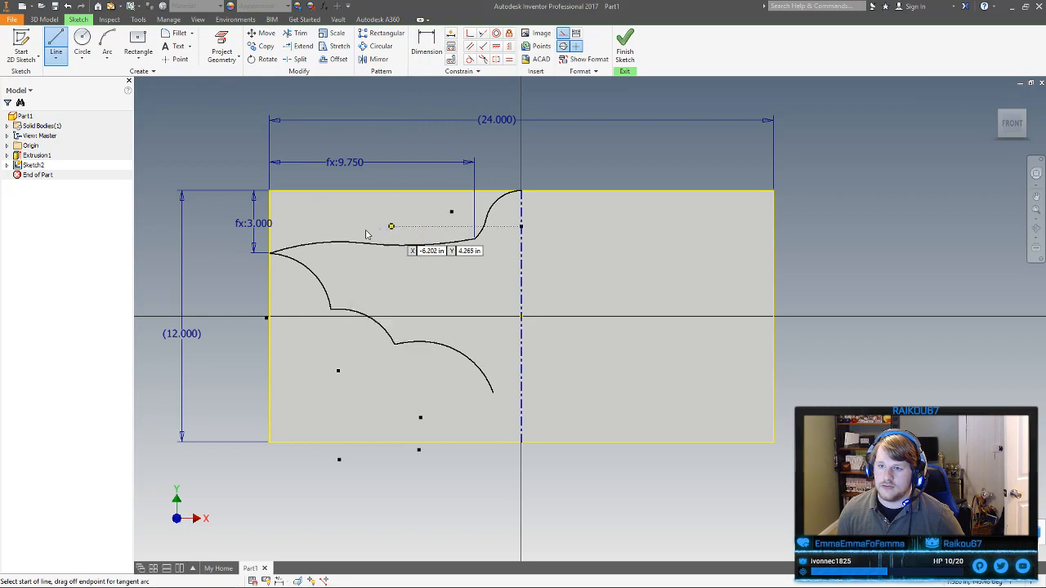
pyautogui.click(362, 229)
pyautogui.click(376, 243)
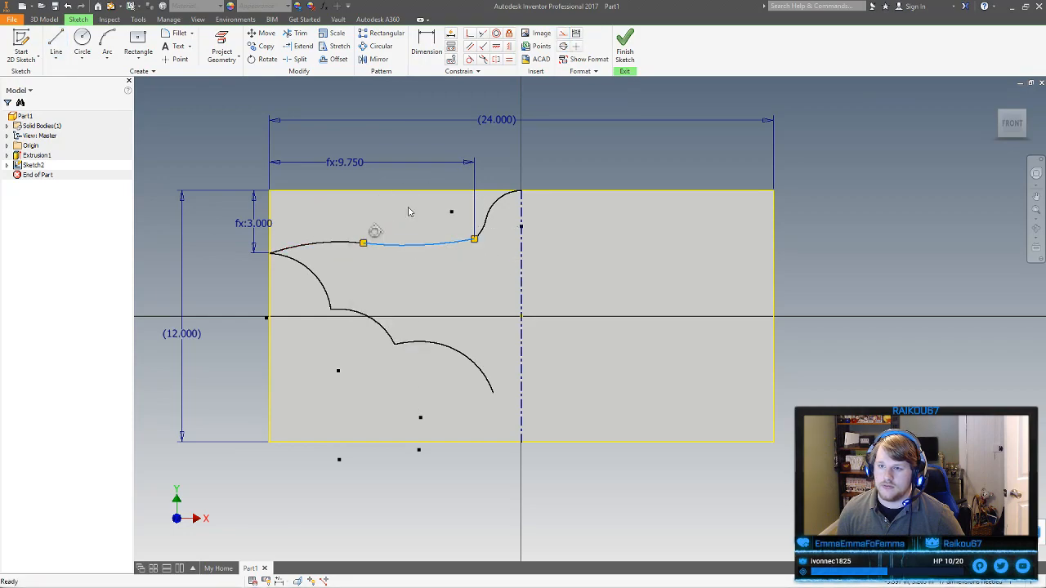
pyautogui.click(319, 243)
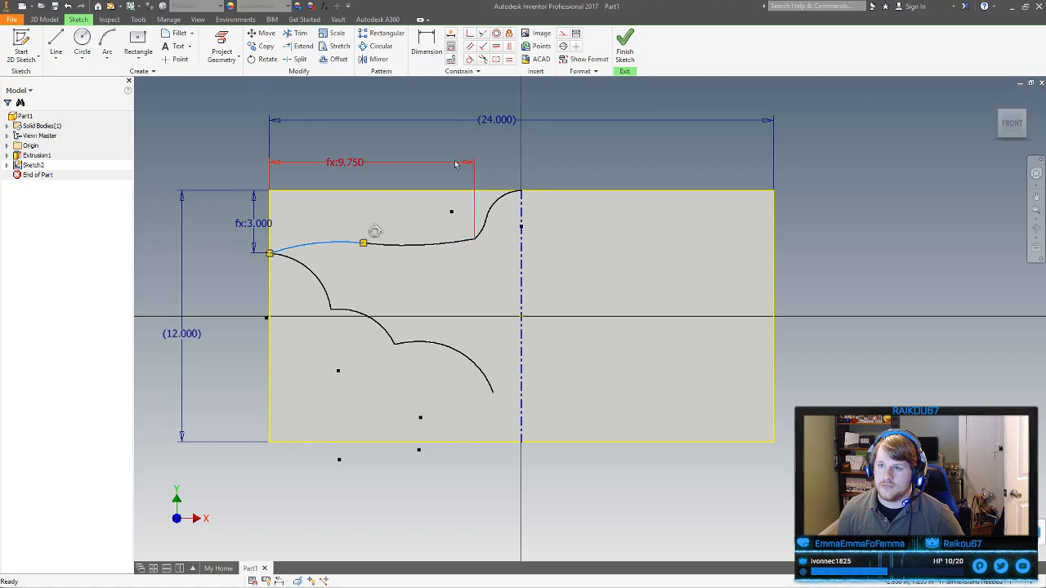
pyautogui.click(179, 59)
pyautogui.click(364, 243)
pyautogui.rightClick(372, 226)
pyautogui.click(409, 227)
pyautogui.click(350, 242)
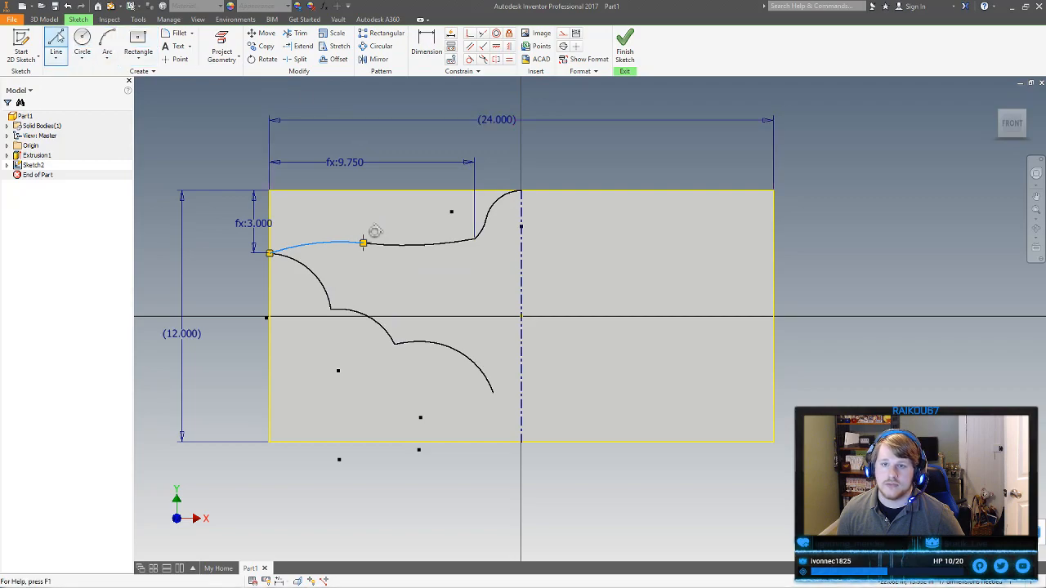
# Draw a vertical construction line from the junction of the wing's two upper arcs to the block's upper edge, removing its centerline format
pyautogui.press('l')
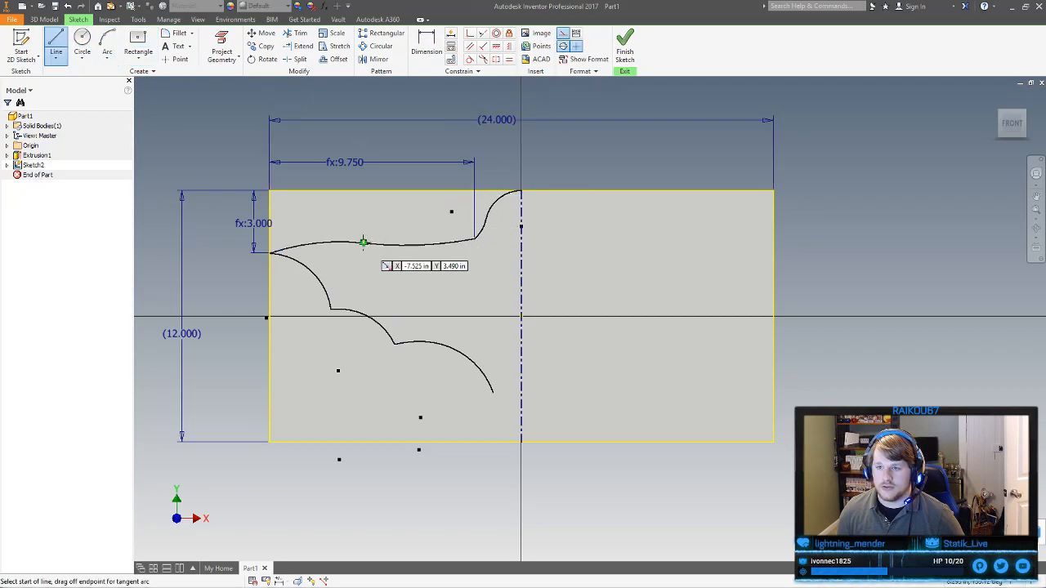
pyautogui.rightClick(394, 212)
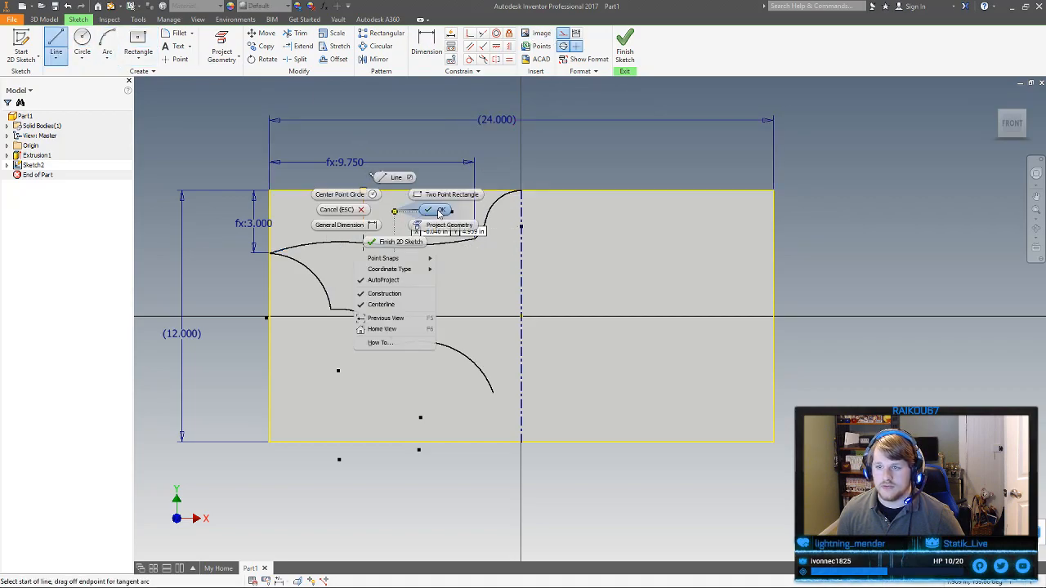
pyautogui.click(440, 212)
pyautogui.click(342, 241)
pyautogui.click(363, 210)
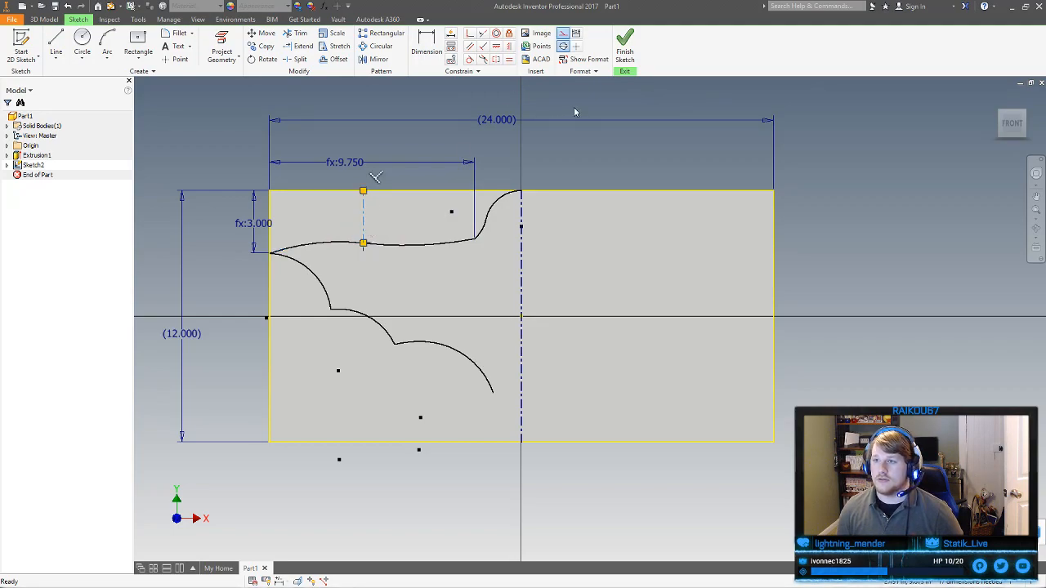
pyautogui.click(567, 46)
pyautogui.click(395, 210)
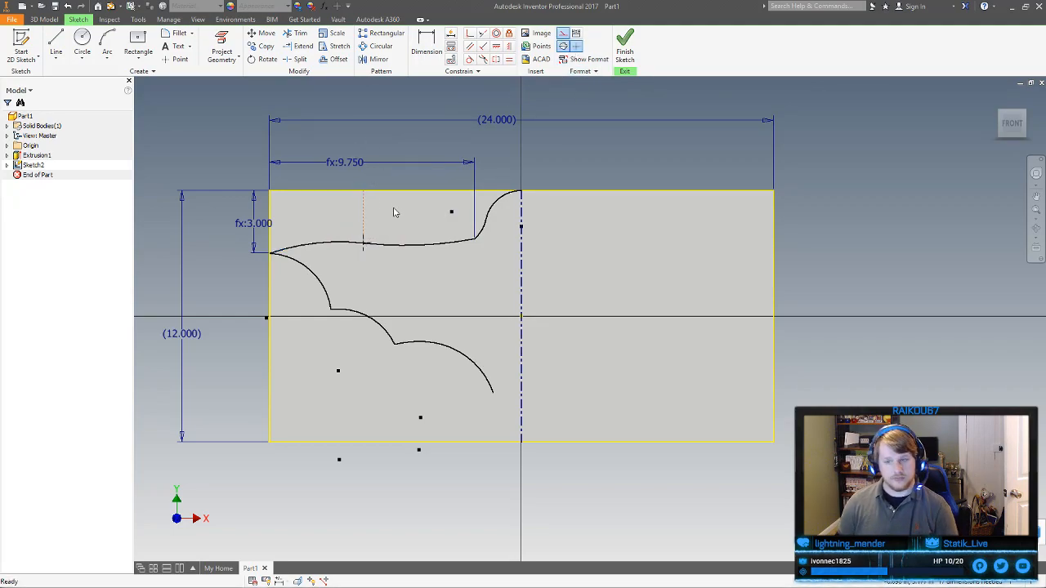
# Dimension the length of the vertical construction line above the arc junction as d5/4
pyautogui.click(420, 43)
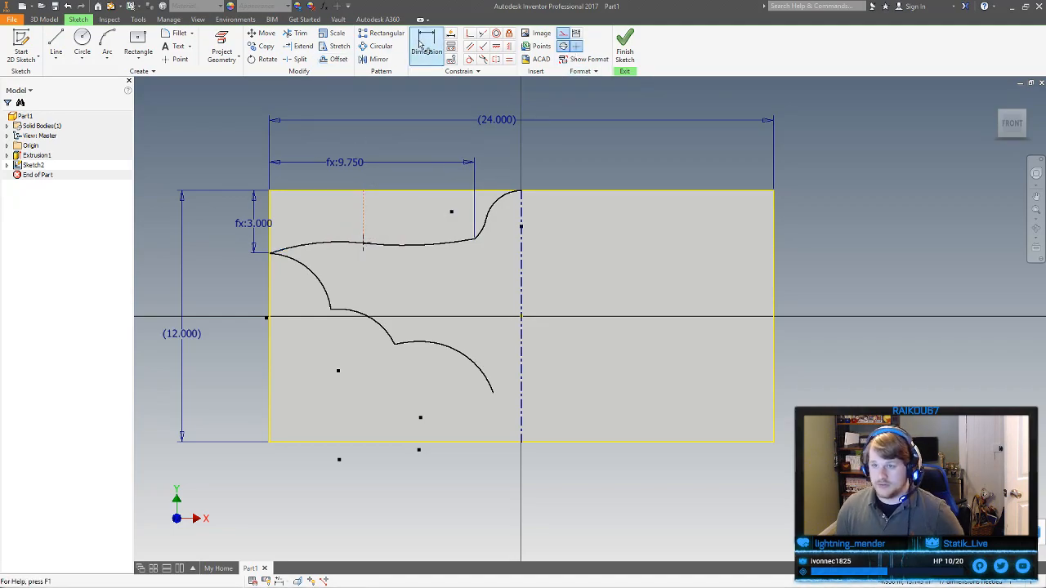
pyautogui.click(364, 220)
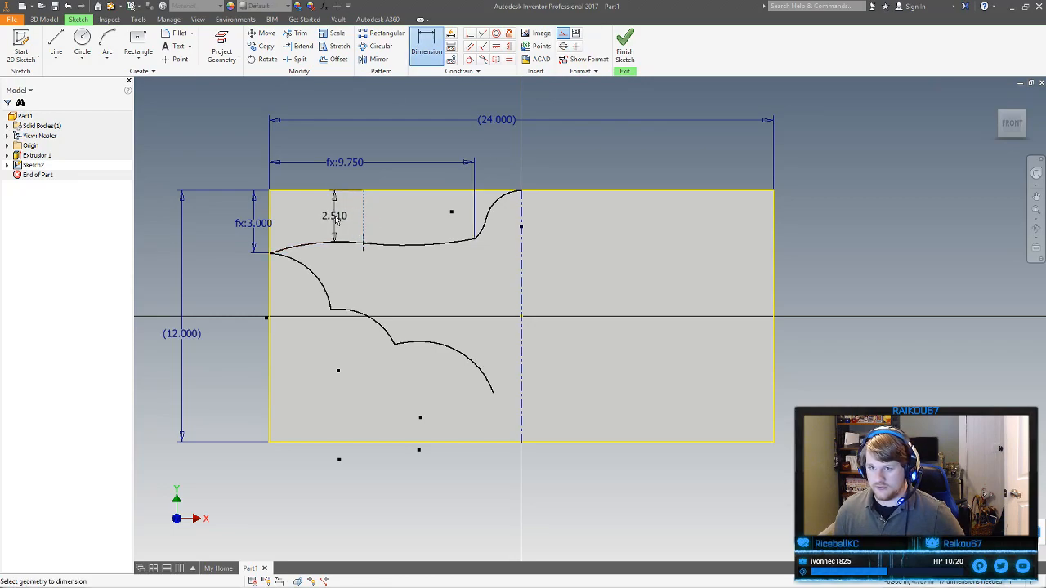
pyautogui.click(335, 217)
pyautogui.write('d5/4')
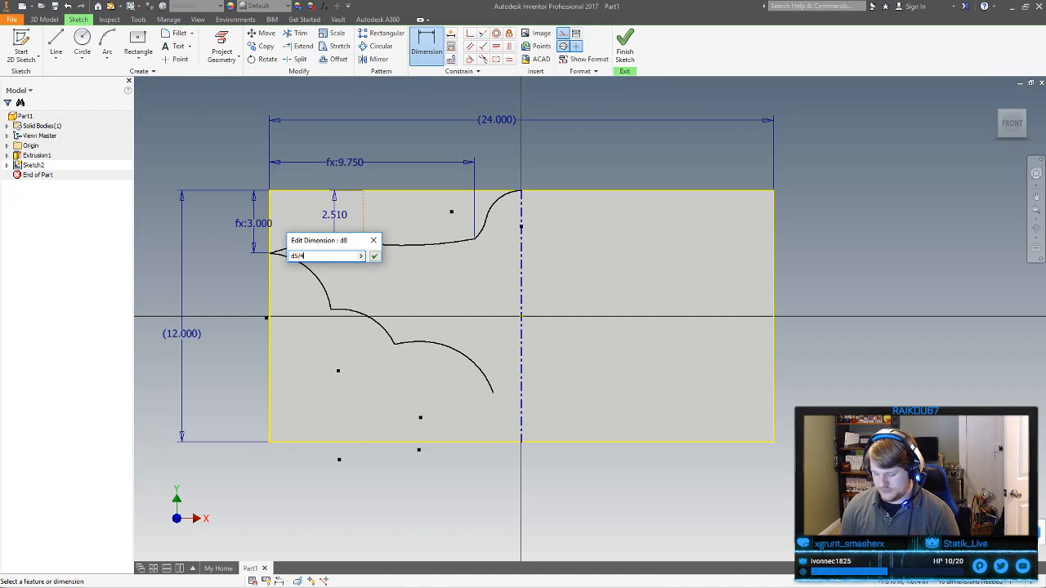
pyautogui.press('Return')
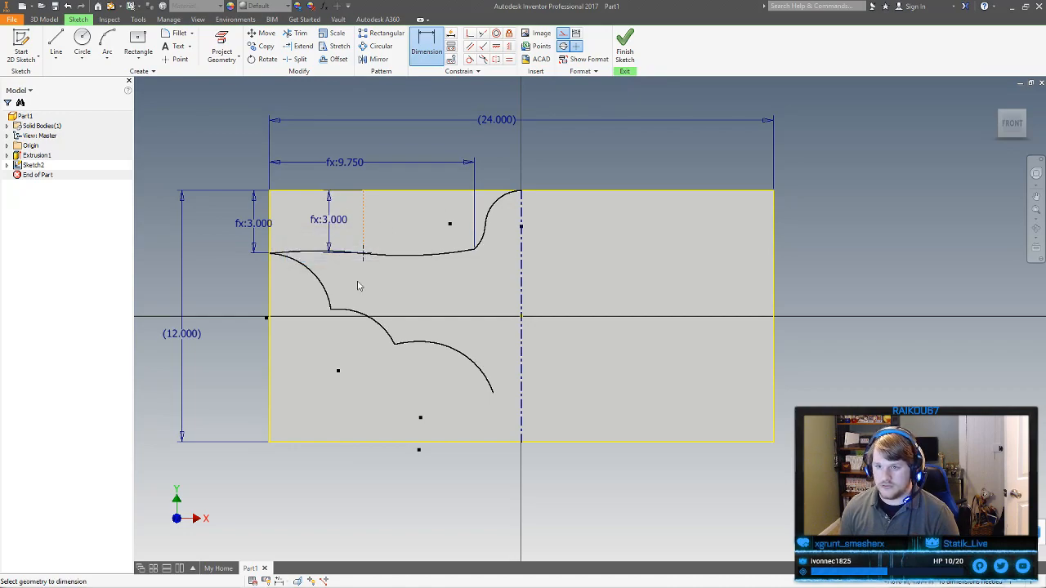
# Set the vertical construction line's length formula to d5 * 2 / 6
pyautogui.click(329, 245)
pyautogui.write('d5 / 4 ul')
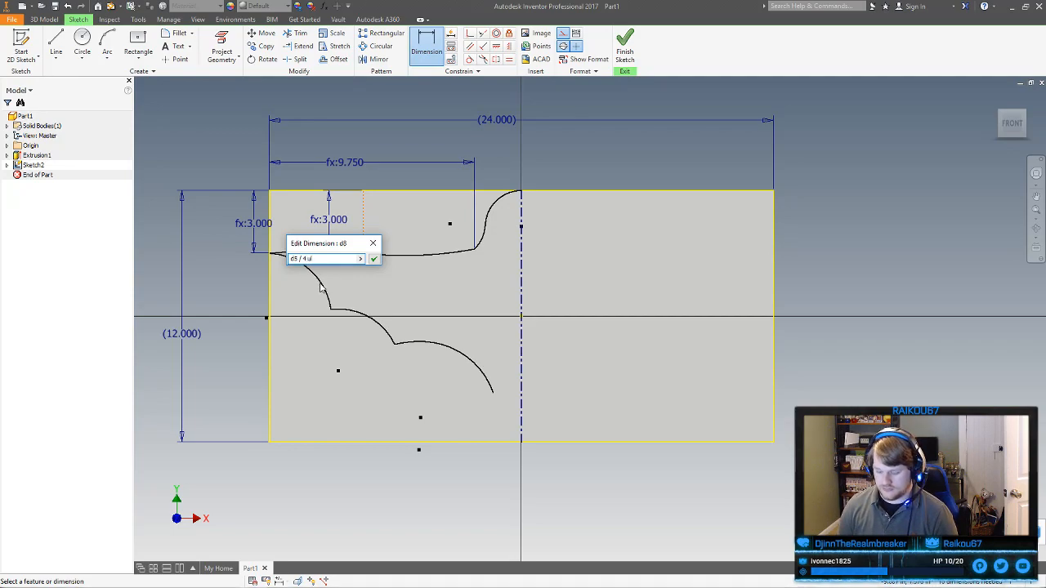
pyautogui.press('BackSpace')
pyautogui.write('6')
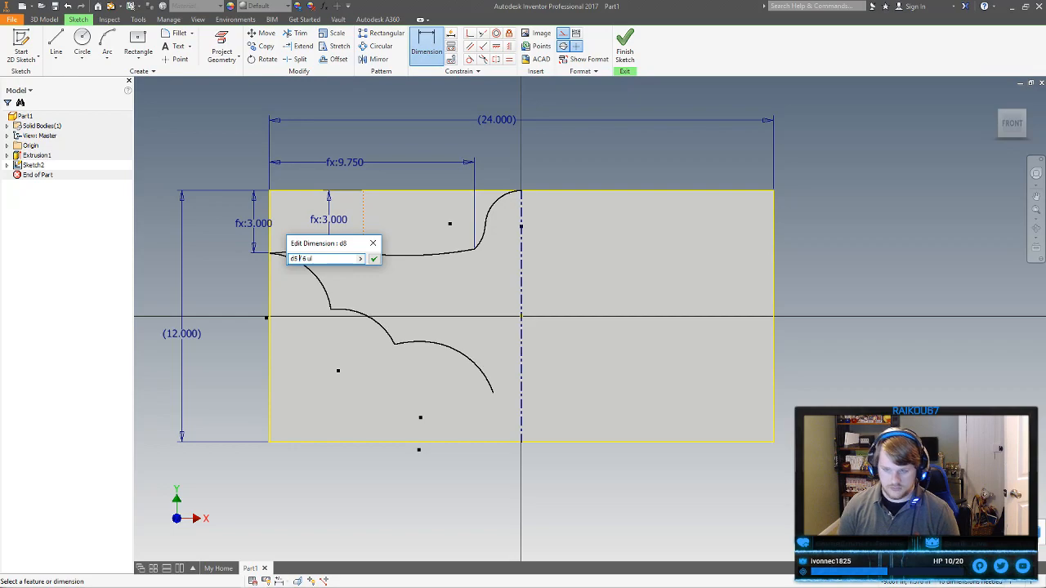
pyautogui.write('* 2')
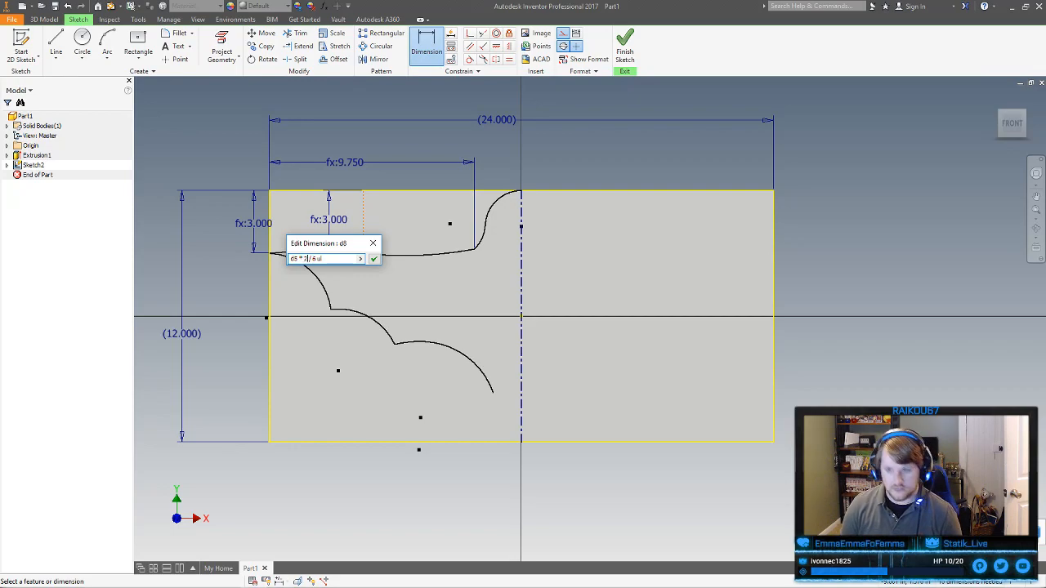
pyautogui.press('Return')
# Try the formula d5 * 2 / 3 for the vertical construction line's length, and undo it
pyautogui.click(320, 232)
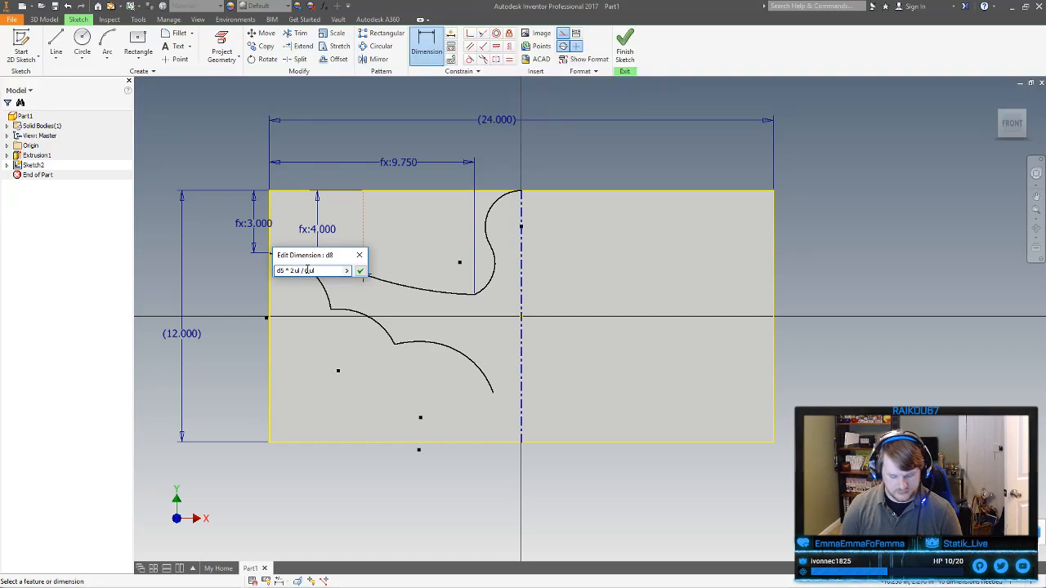
pyautogui.press('BackSpace')
pyautogui.write('3')
pyautogui.press('Return')
pyautogui.hotkey('ctrl', 'z')
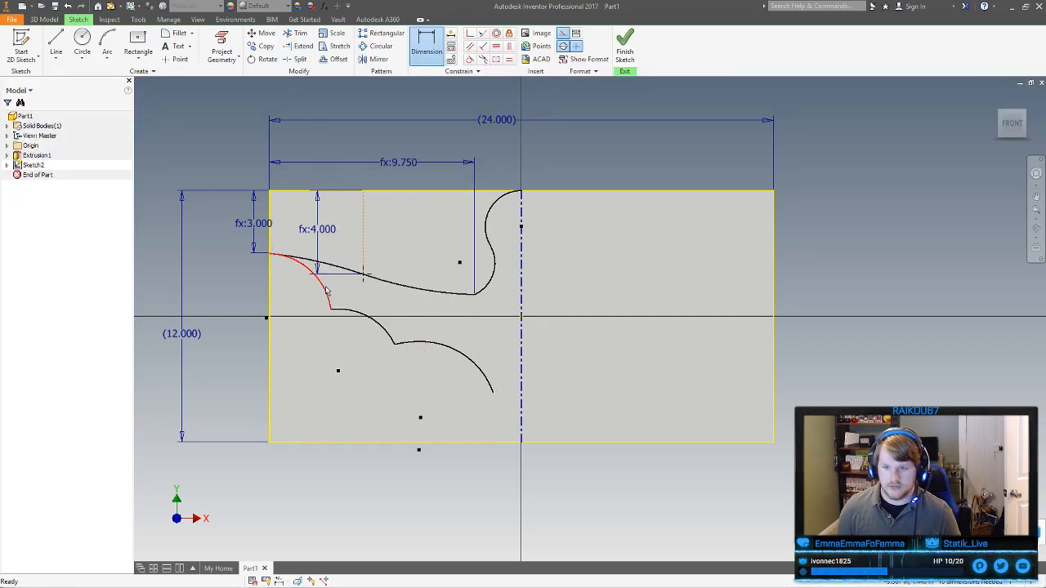
# Try a larger multiplier in the vertical construction line's length formula so that it evaluates to 6.000 in
pyautogui.press('Escape')
pyautogui.doubleClick(320, 237)
pyautogui.click(292, 276)
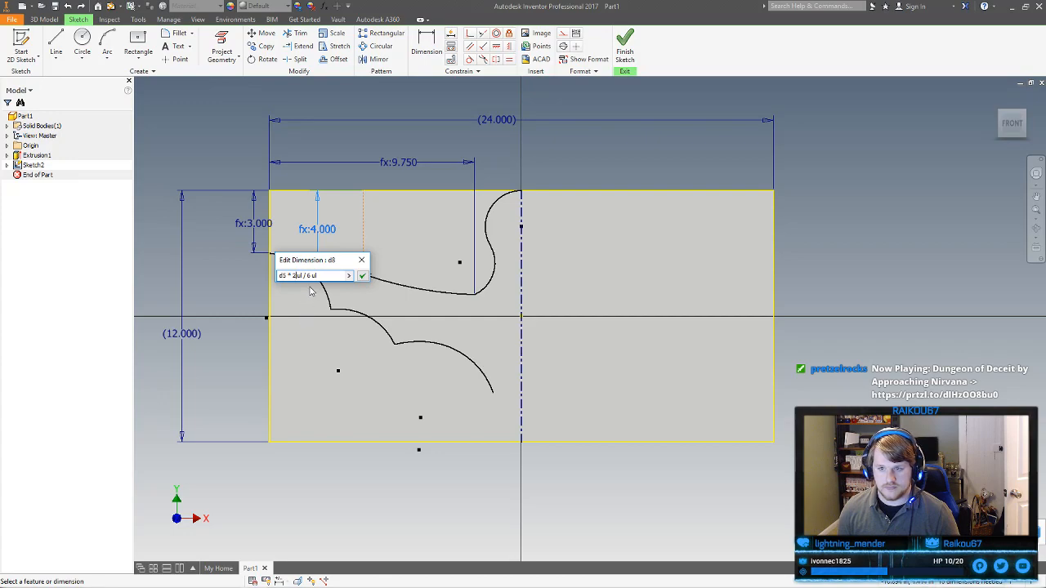
pyautogui.press('Return')
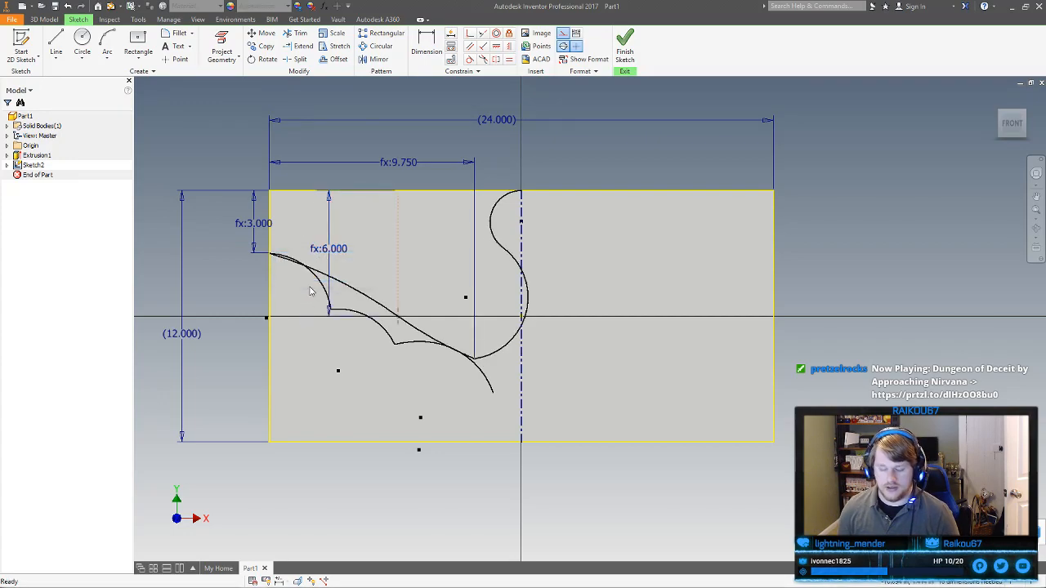
# Change the divisor in the vertical construction line's length formula to 7, giving d5 * 2 / 7
pyautogui.doubleClick(335, 237)
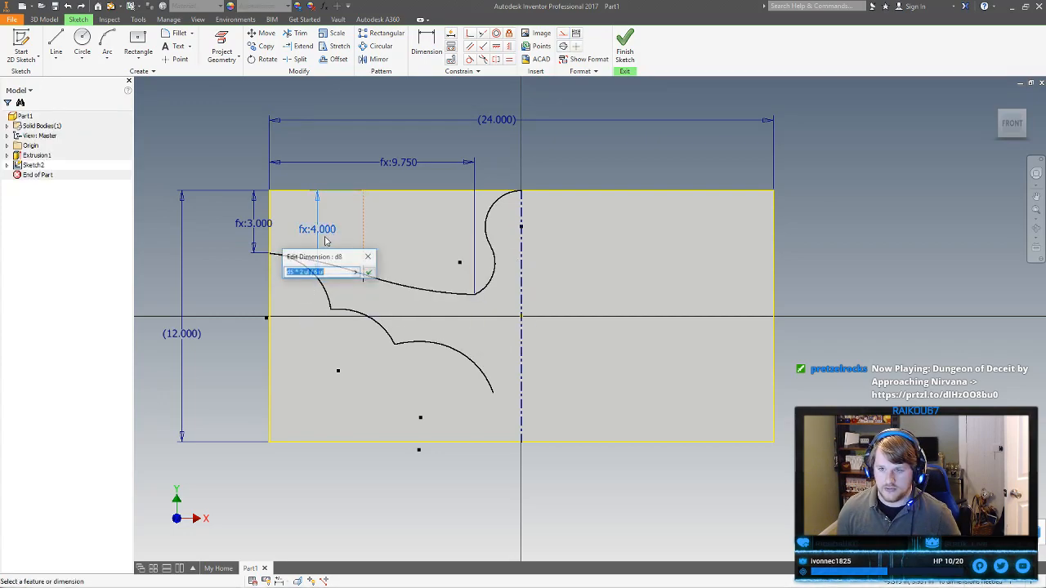
pyautogui.click(318, 273)
pyautogui.press('BackSpace')
pyautogui.write('7')
pyautogui.press('Return')
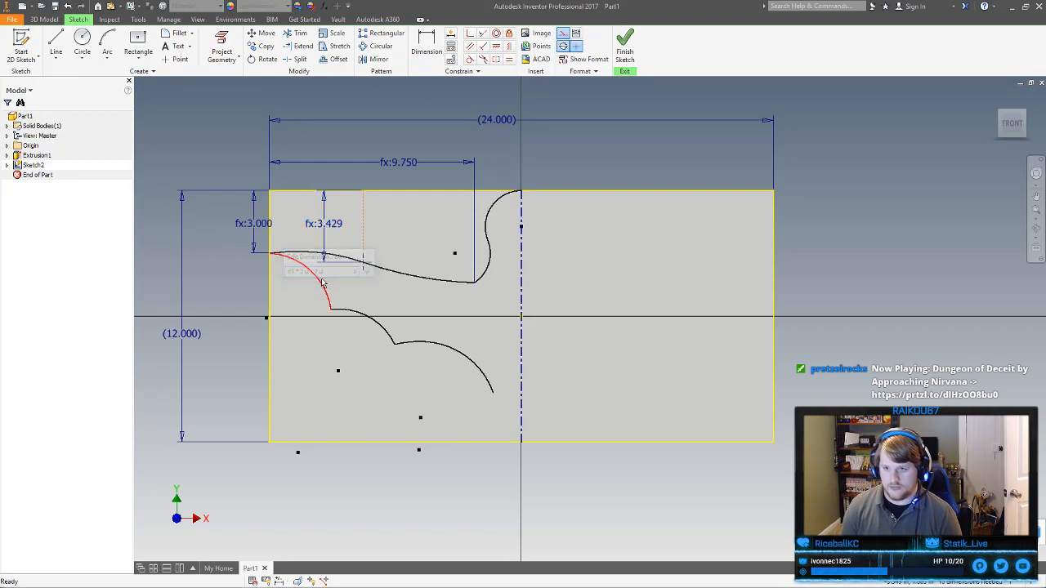
# Set the vertical construction line's length formula back to d5/4
pyautogui.doubleClick(326, 231)
pyautogui.moveTo(326, 266); pyautogui.dragTo(293, 270)
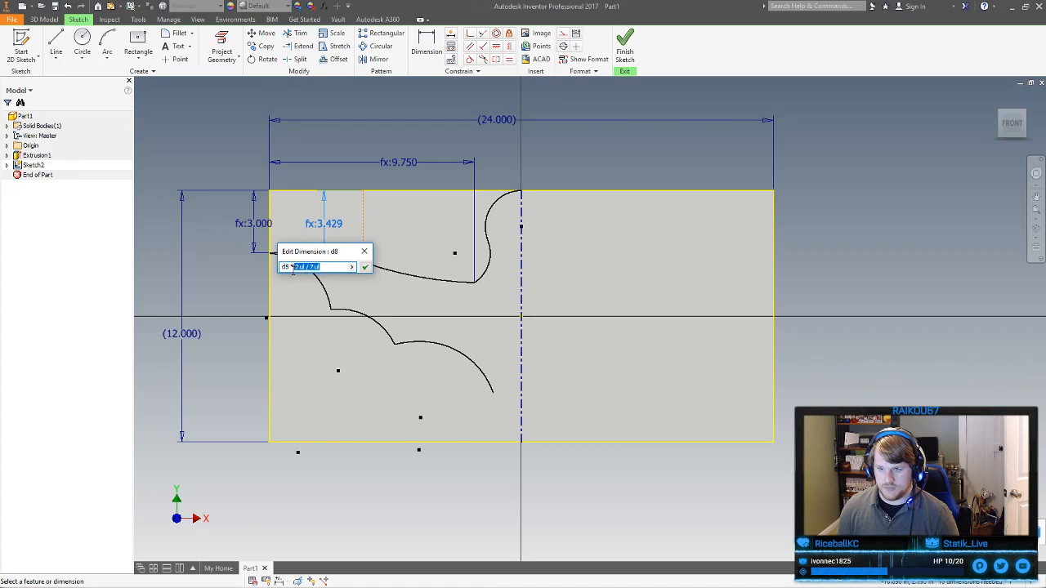
pyautogui.write('/')
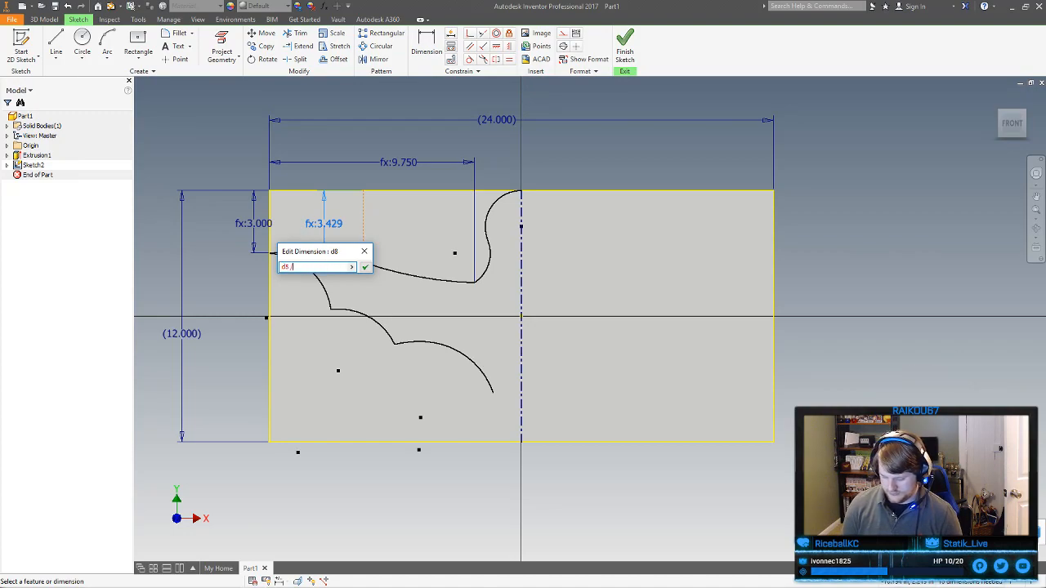
pyautogui.write('4')
pyautogui.press('Return')
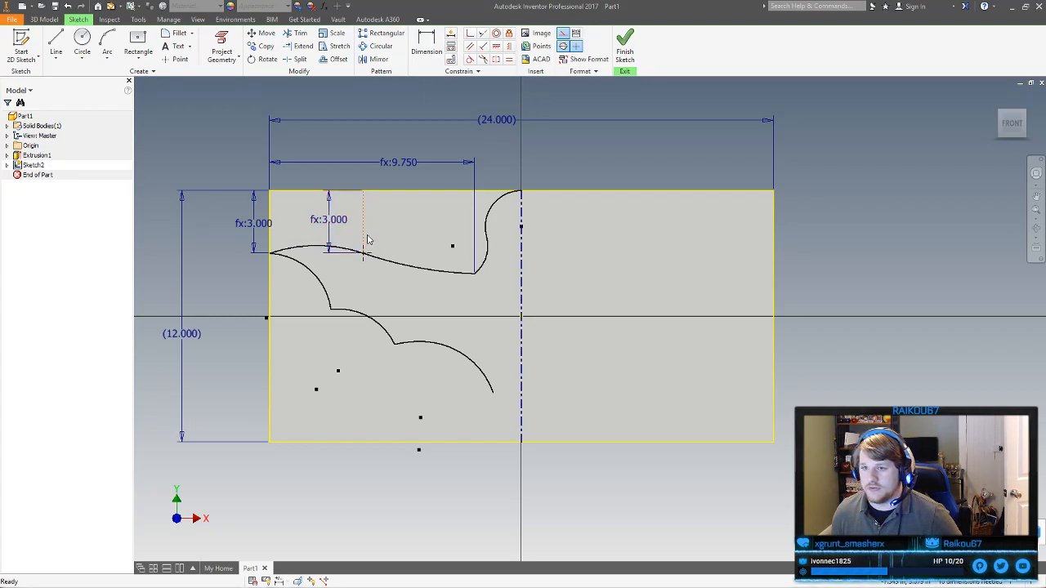
# Dimension the vertical construction line horizontally from the block's left edge as d6/2, referencing the wing inner end's horizontal dimension
pyautogui.click(426, 45)
pyautogui.click(270, 211)
pyautogui.click(362, 219)
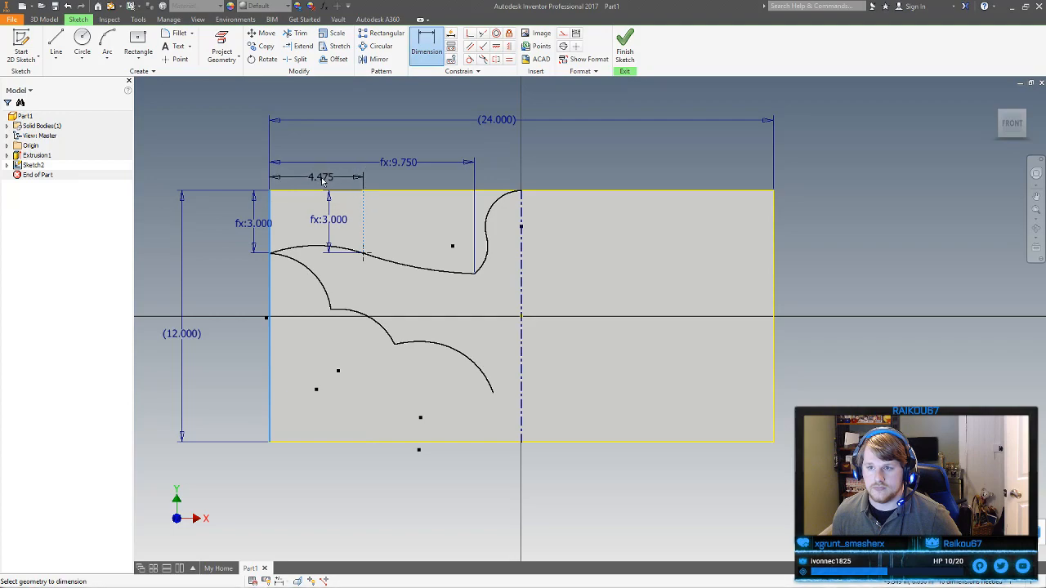
pyautogui.click(322, 182)
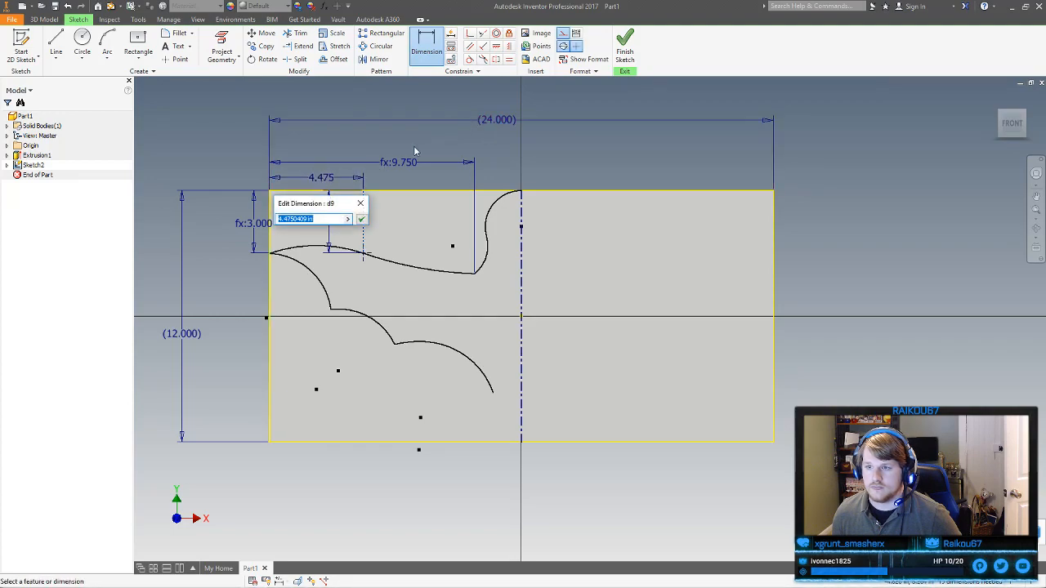
pyautogui.click(403, 165)
pyautogui.write('/')
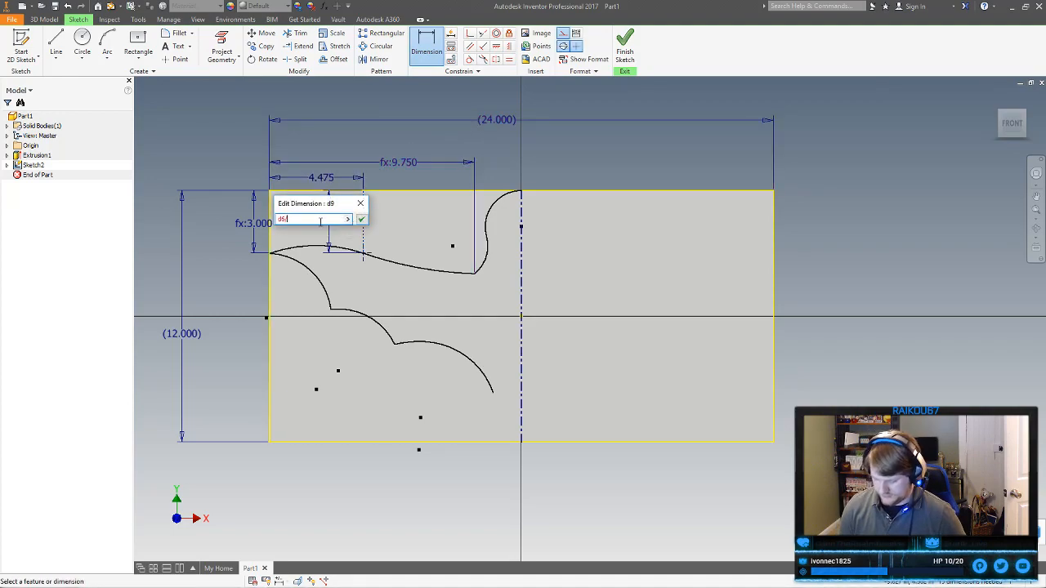
pyautogui.press('Return')
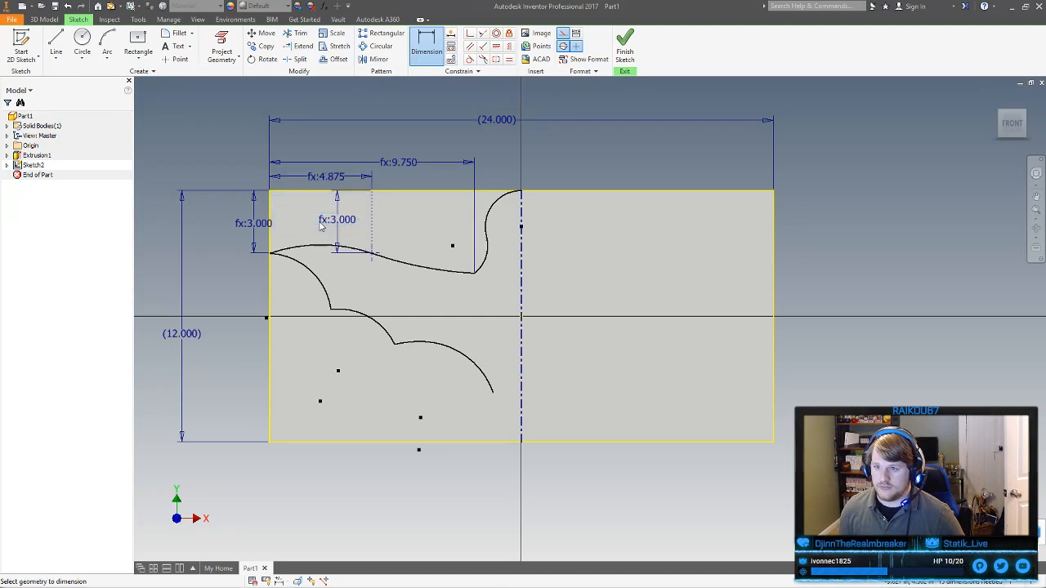
# Change the construction line's horizontal dimension formula to d6/3
pyautogui.click(326, 177)
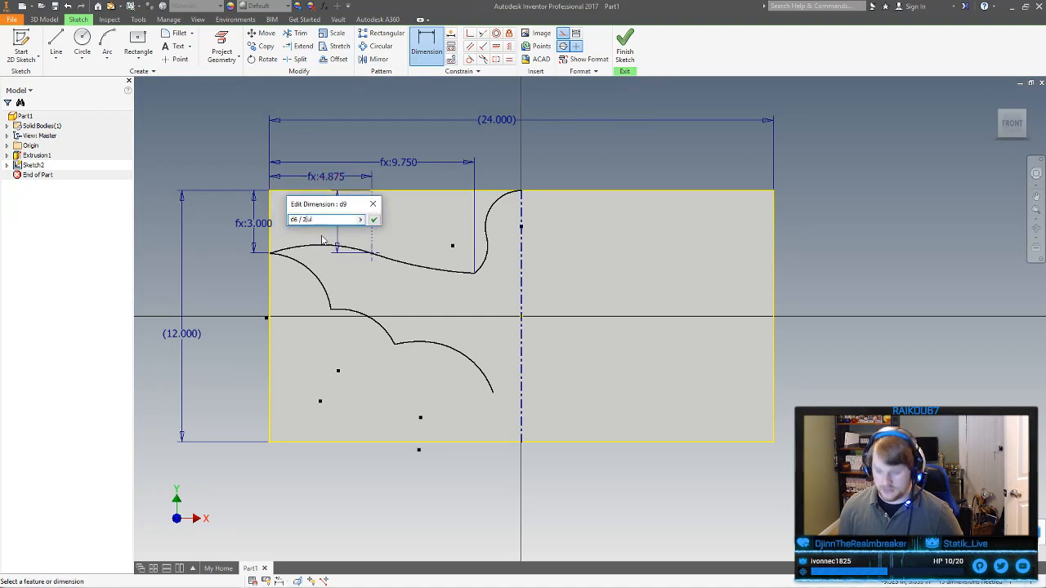
pyautogui.write('3')
pyautogui.press('Return')
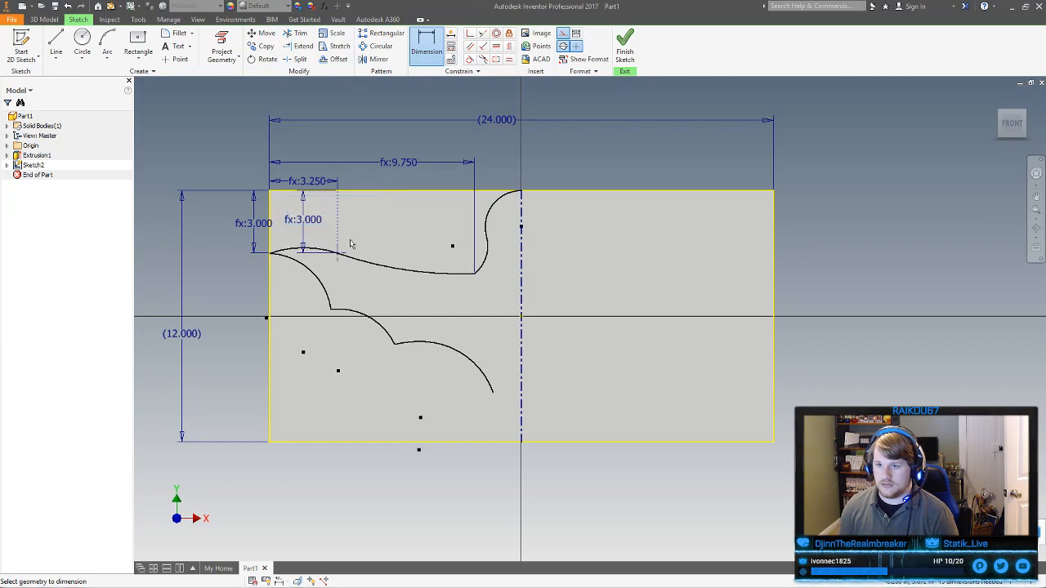
# Set the construction line's horizontal dimension formula to d6*(2/3) and end dimensioning
pyautogui.click(305, 180)
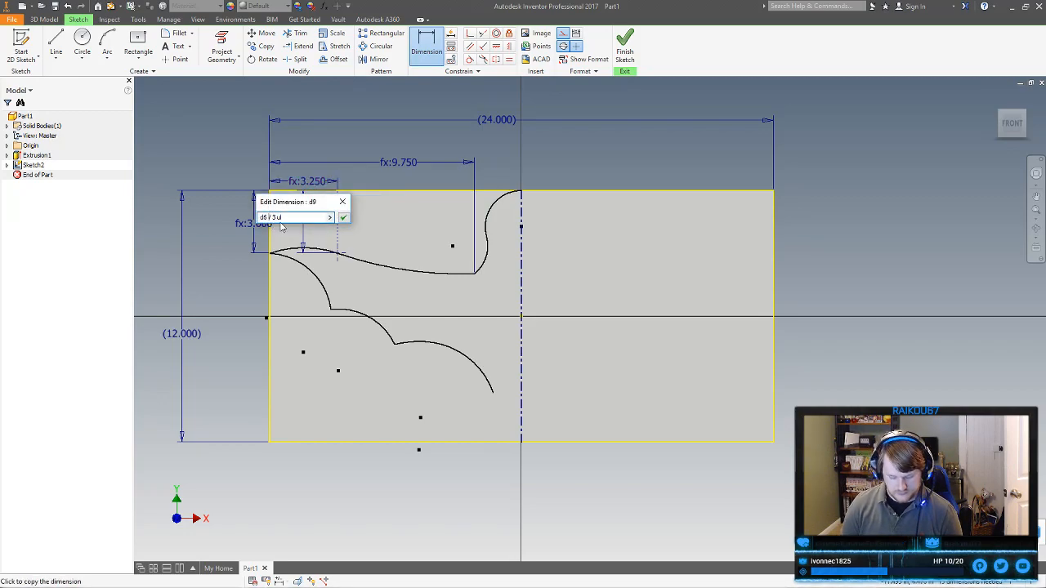
pyautogui.write('*')
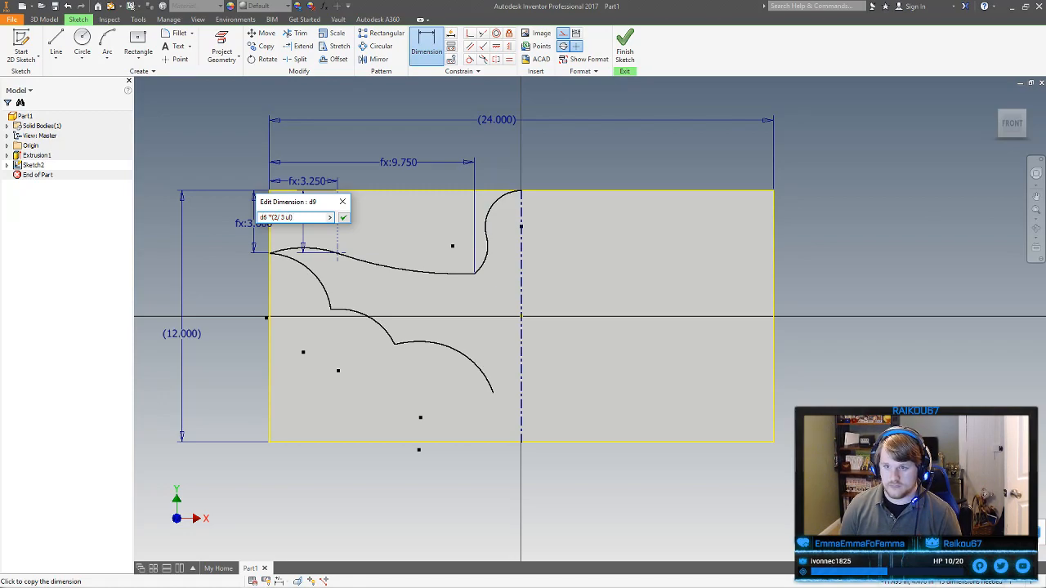
pyautogui.press('Return')
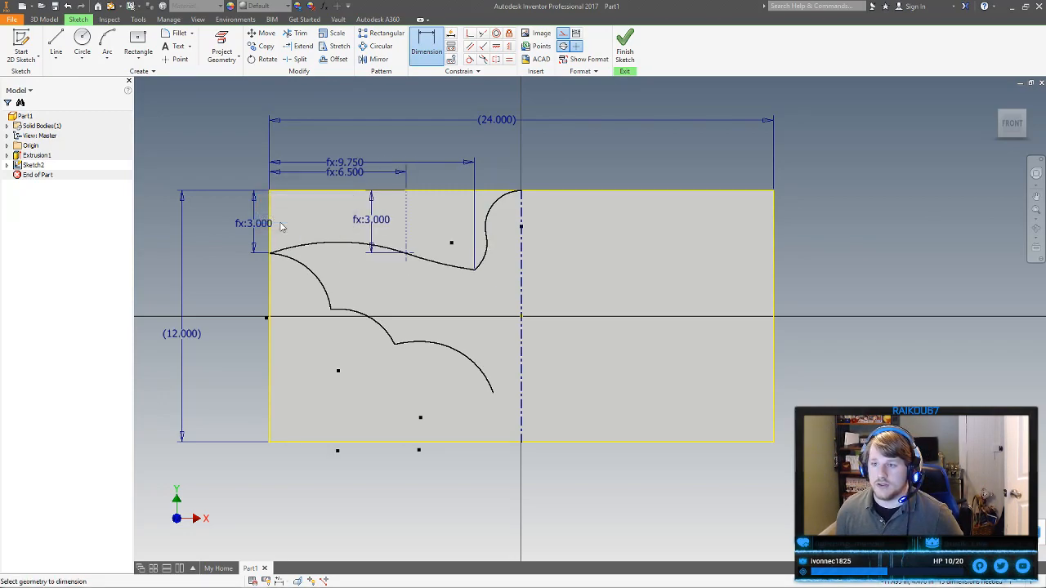
pyautogui.rightClick(382, 133)
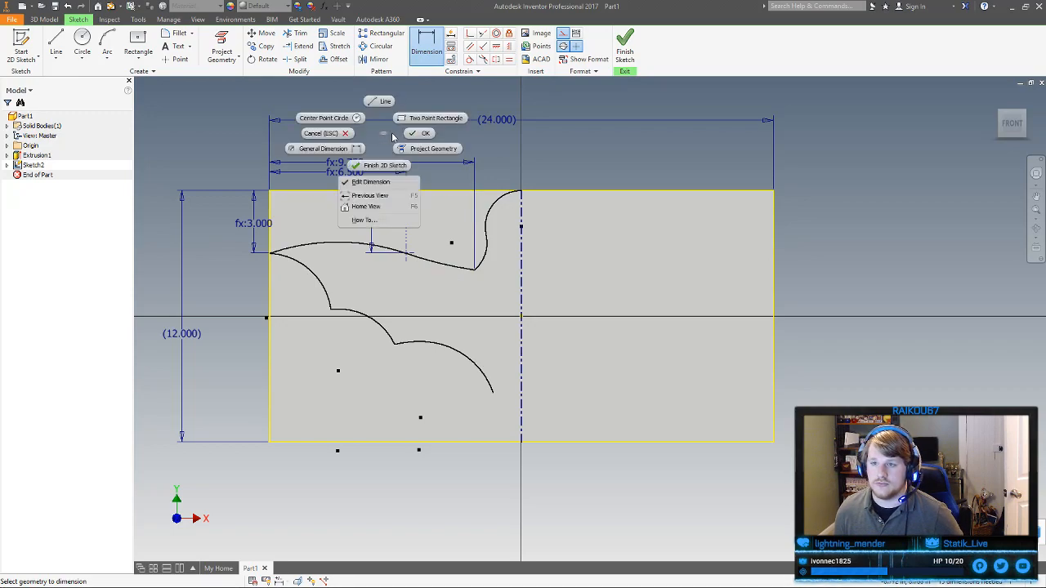
# End dimensioning and move the wing inner end's horizontal dimension clear of the construction line's horizontal dimension
pyautogui.click(419, 133)
pyautogui.moveTo(357, 166); pyautogui.dragTo(359, 150)
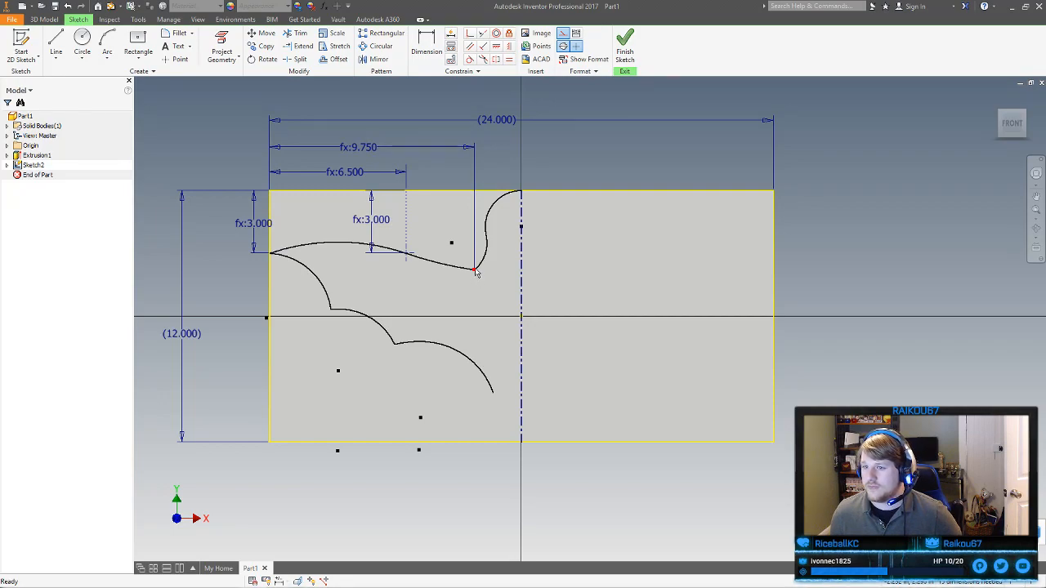
# Constrain the wing's inner end horizontally level with the wing tip, and bow the outer arc of the wing's upper edge upward
pyautogui.moveTo(475, 269)
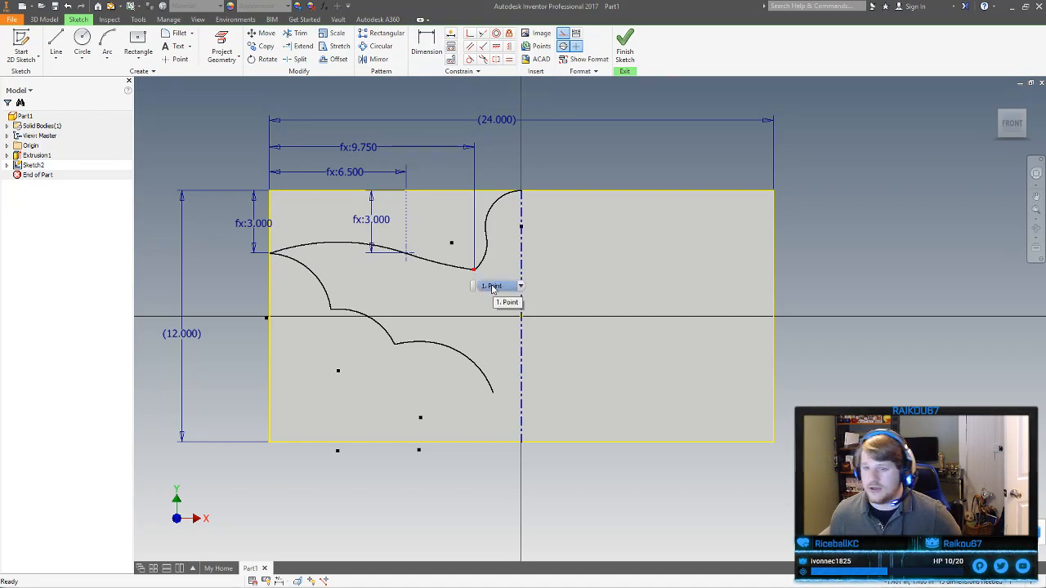
pyautogui.click(496, 46)
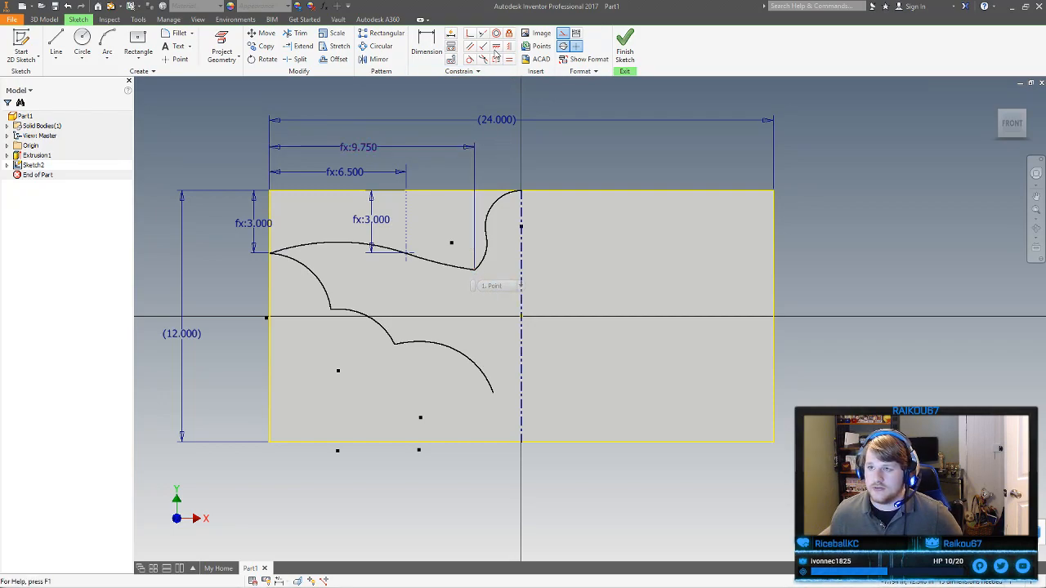
pyautogui.click(473, 269)
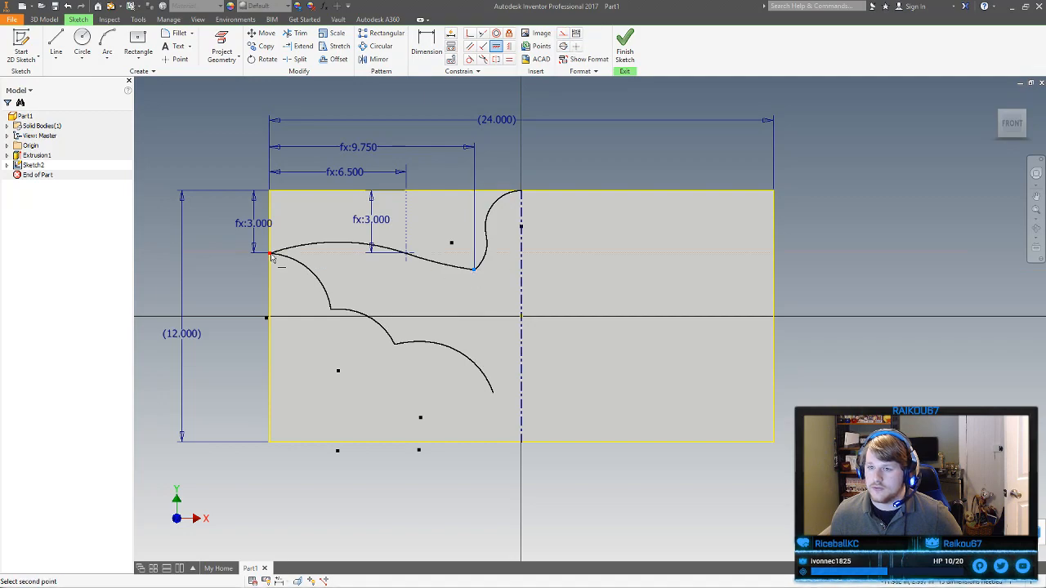
pyautogui.click(271, 254)
pyautogui.rightClick(278, 229)
pyautogui.click(311, 230)
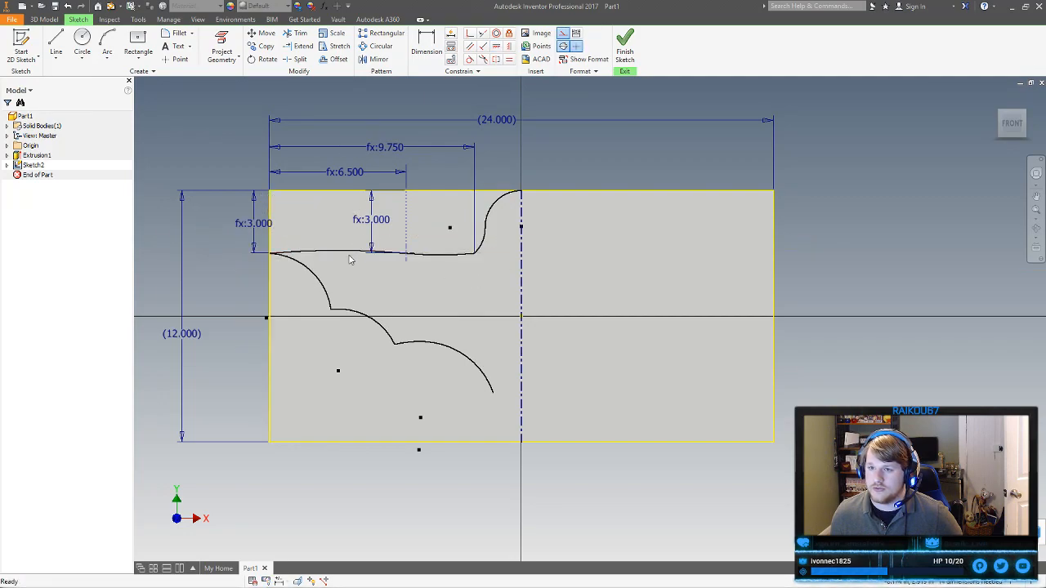
pyautogui.moveTo(352, 250); pyautogui.dragTo(354, 249)
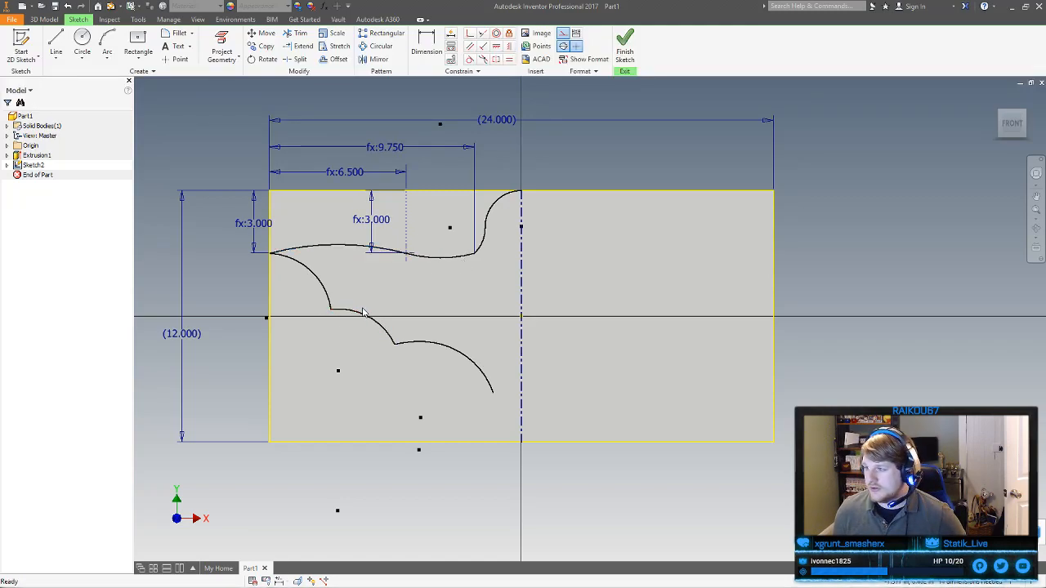
# Dimension the vertical distance from the wing tip to the first scallop point as d7, referencing the wing tip's vertical dimension
pyautogui.press('d')
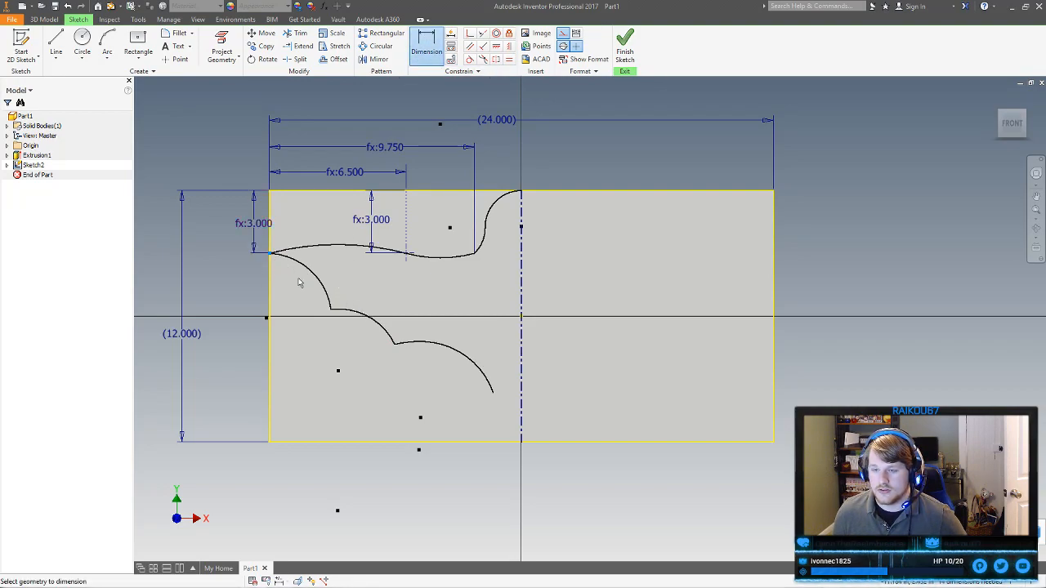
pyautogui.click(331, 309)
pyautogui.click(256, 281)
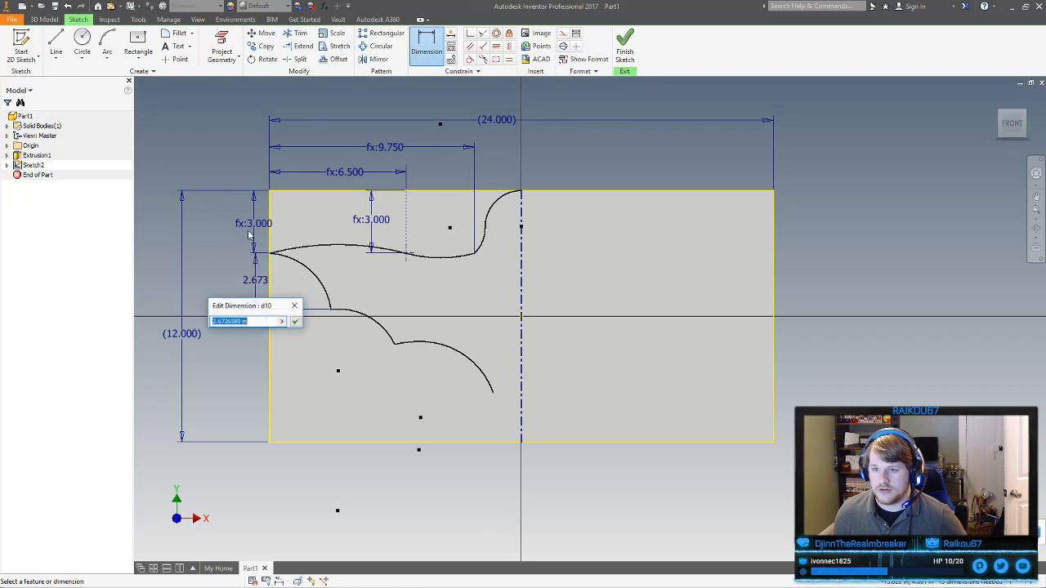
pyautogui.click(256, 232)
pyautogui.press('Return')
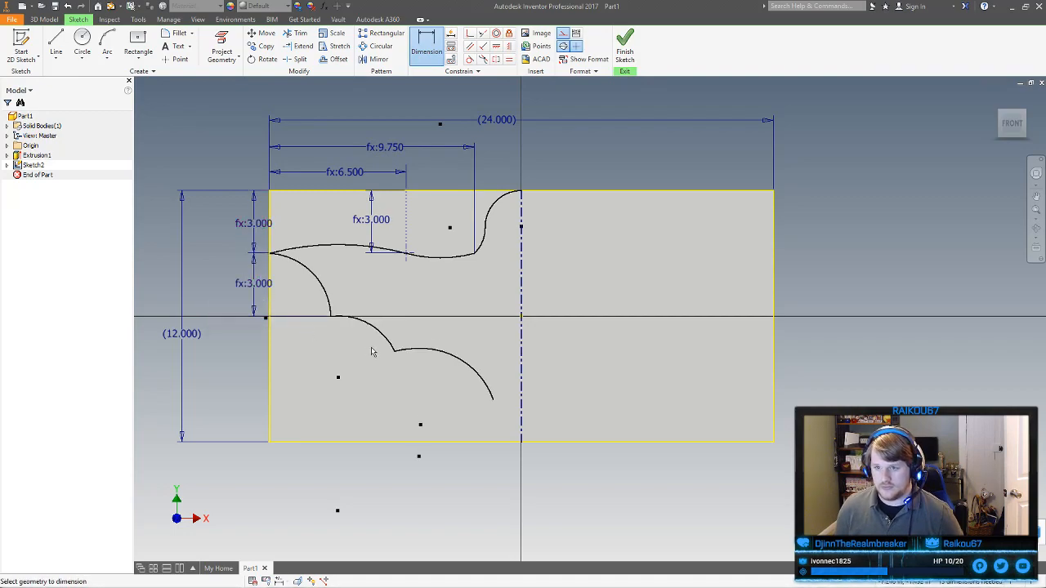
# Change the first scallop's vertical dimension formula to d7*(2/3)
pyautogui.doubleClick(254, 292)
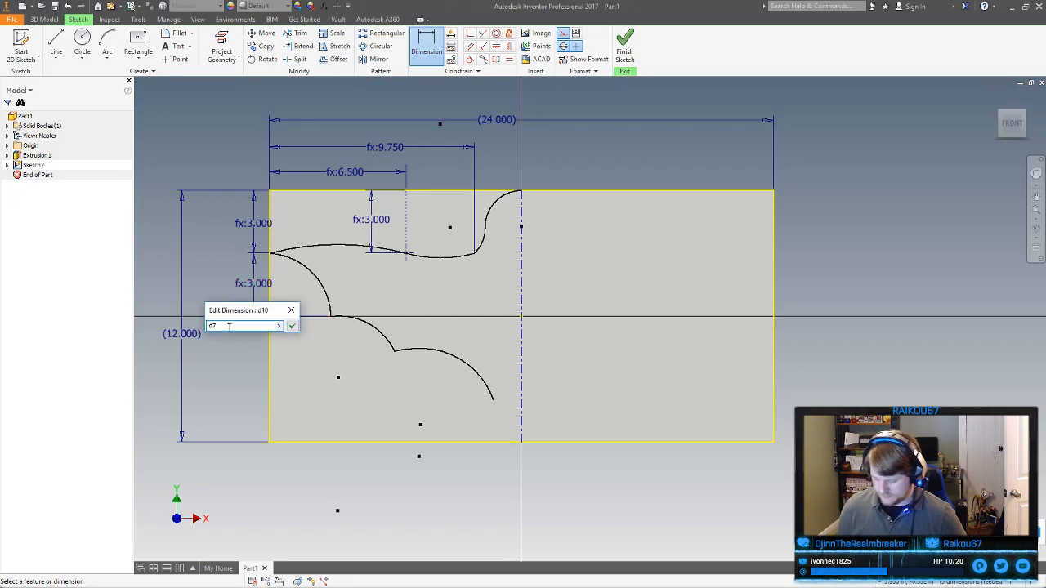
pyautogui.write('d7/2/3')
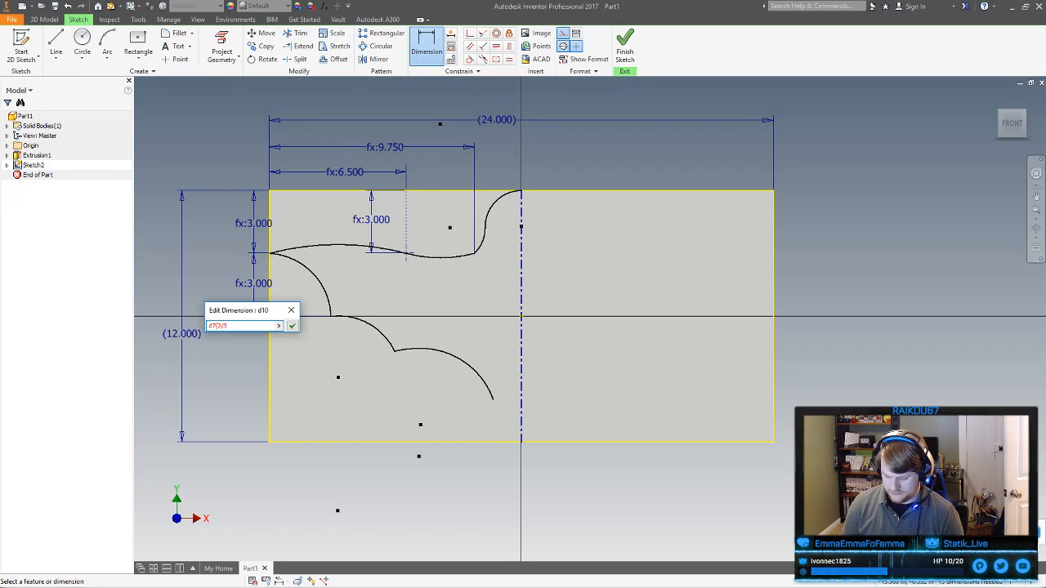
pyautogui.press('Left')
pyautogui.press('Left')
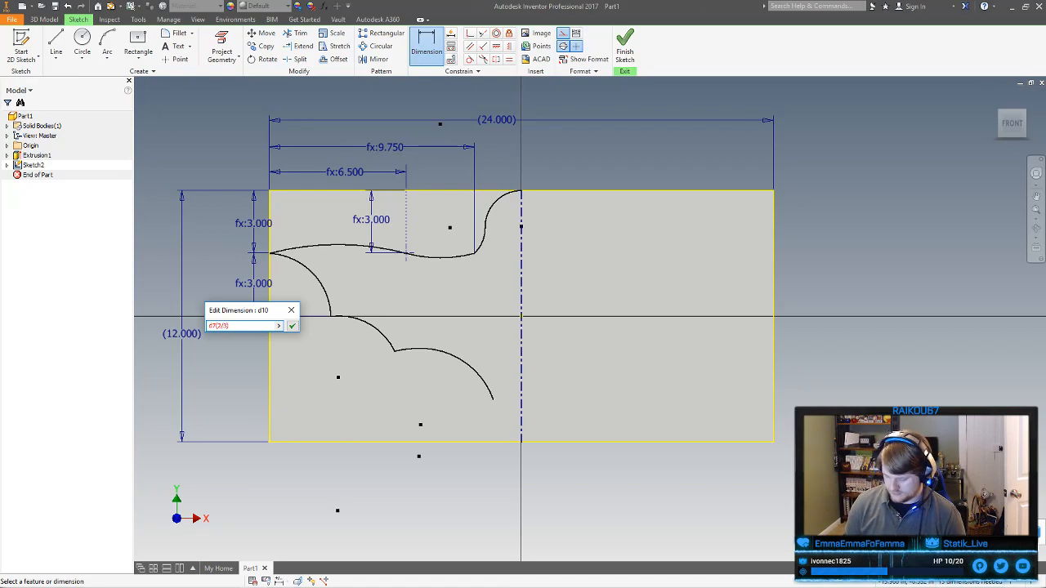
pyautogui.press('Return')
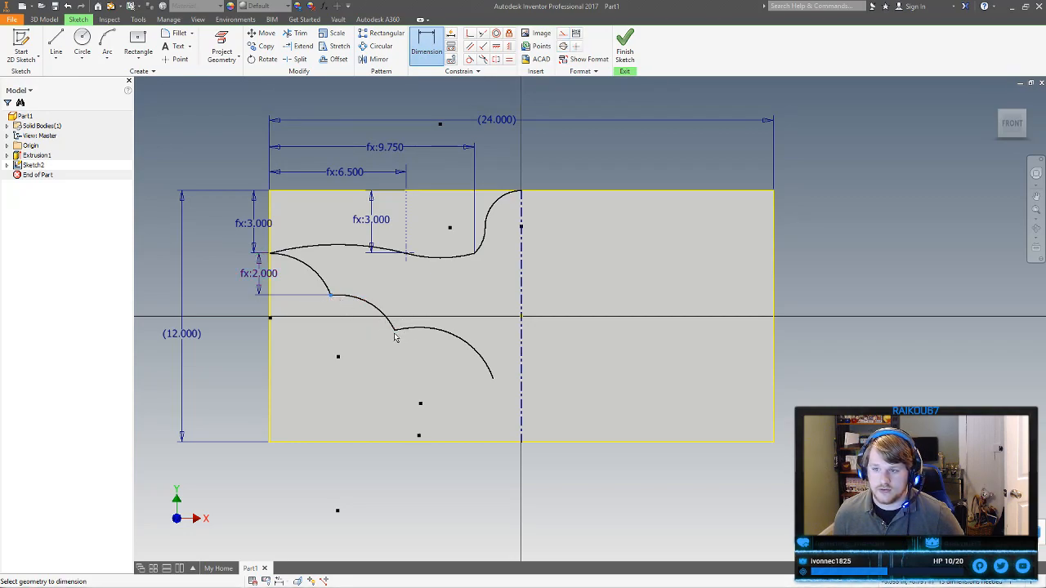
# Dimension the vertical distance between the first and second scallop points as d7 and end dimensioning
pyautogui.click(395, 332)
pyautogui.click(253, 311)
pyautogui.click(256, 232)
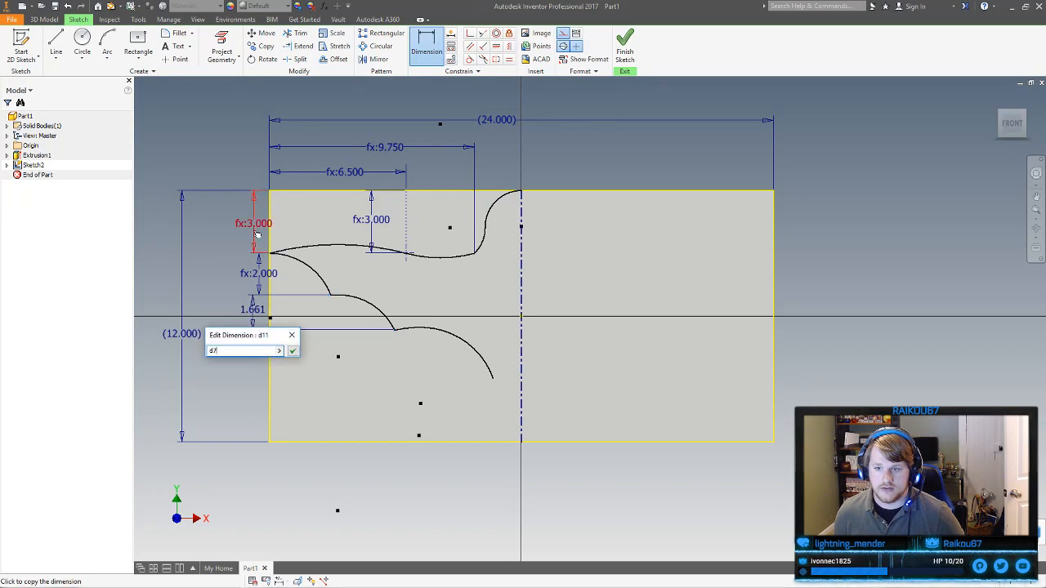
pyautogui.press('Return')
pyautogui.rightClick(249, 325)
pyautogui.click(250, 324)
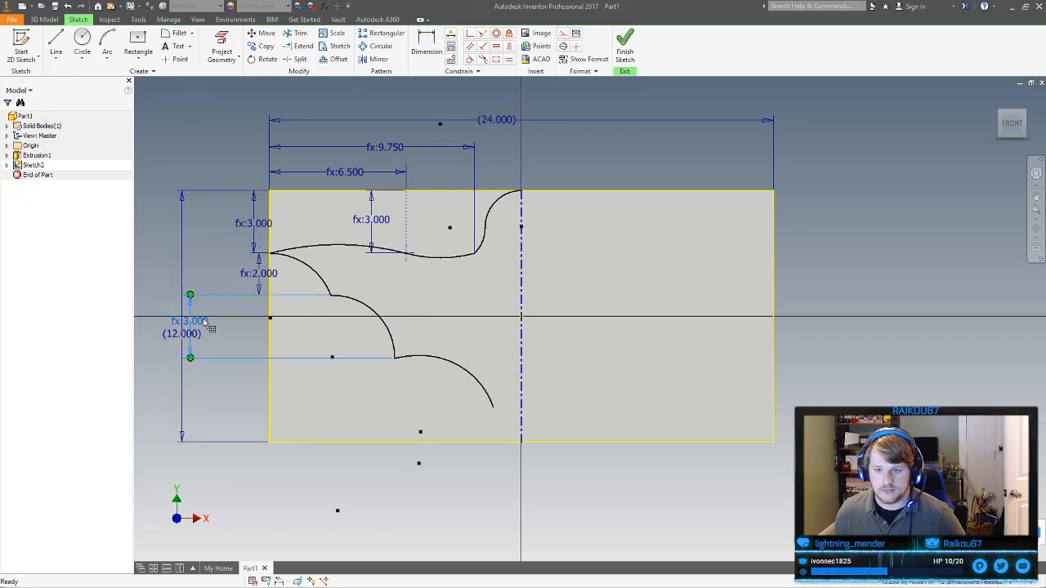
# Line up the wing tip's and the first two scallops' vertical dimensions in one column beside the block
pyautogui.moveTo(197, 325); pyautogui.dragTo(250, 331)
pyautogui.moveTo(263, 275); pyautogui.dragTo(243, 276)
pyautogui.moveTo(254, 224); pyautogui.dragTo(242, 226)
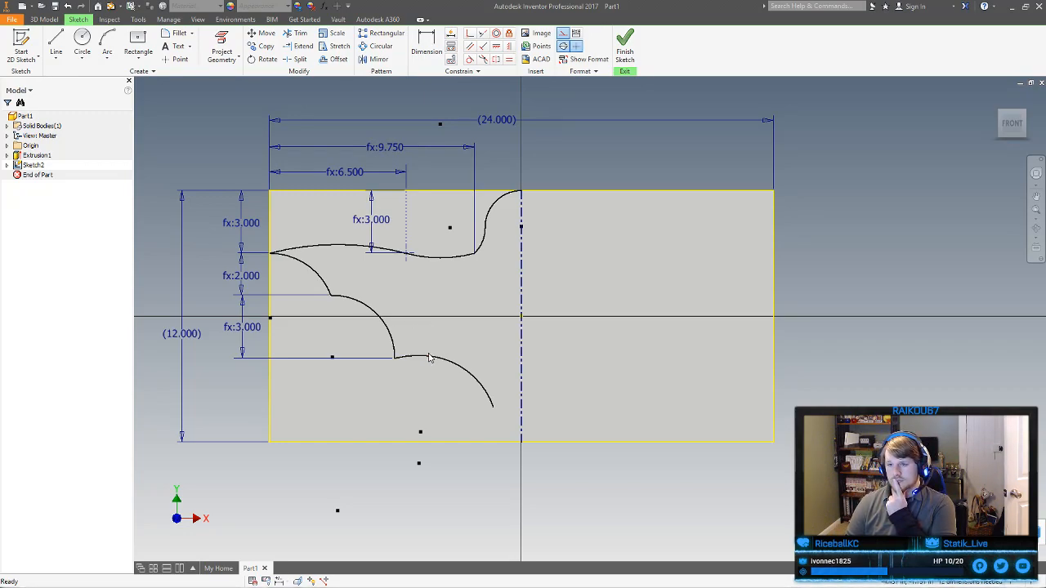
# Dimension the vertical distance from the second scallop point to the last arc's lower end, referencing the second scallop's vertical dimension, and end dimensioning
pyautogui.moveTo(426, 359)
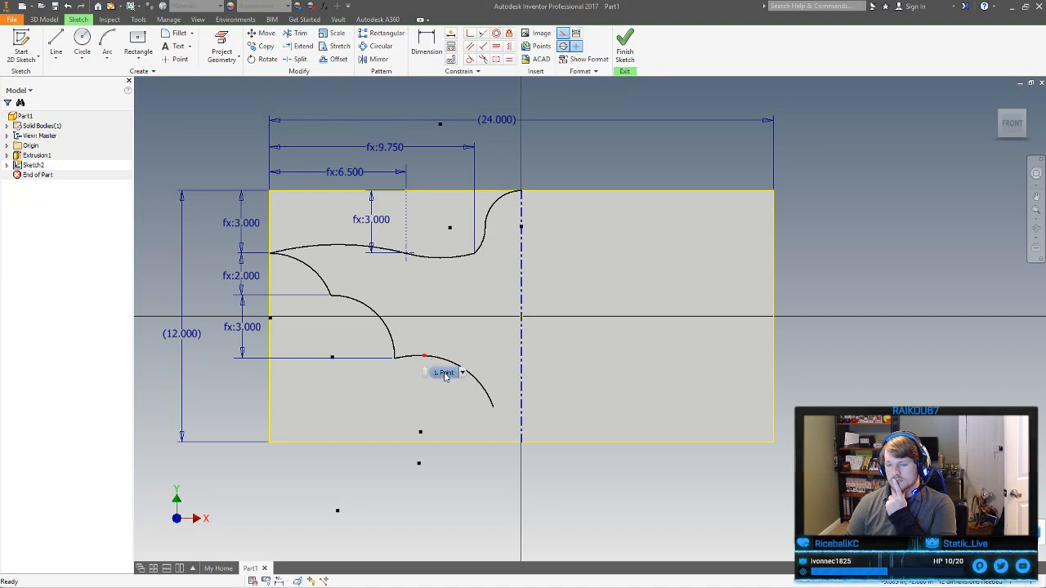
pyautogui.click(428, 53)
pyautogui.click(493, 405)
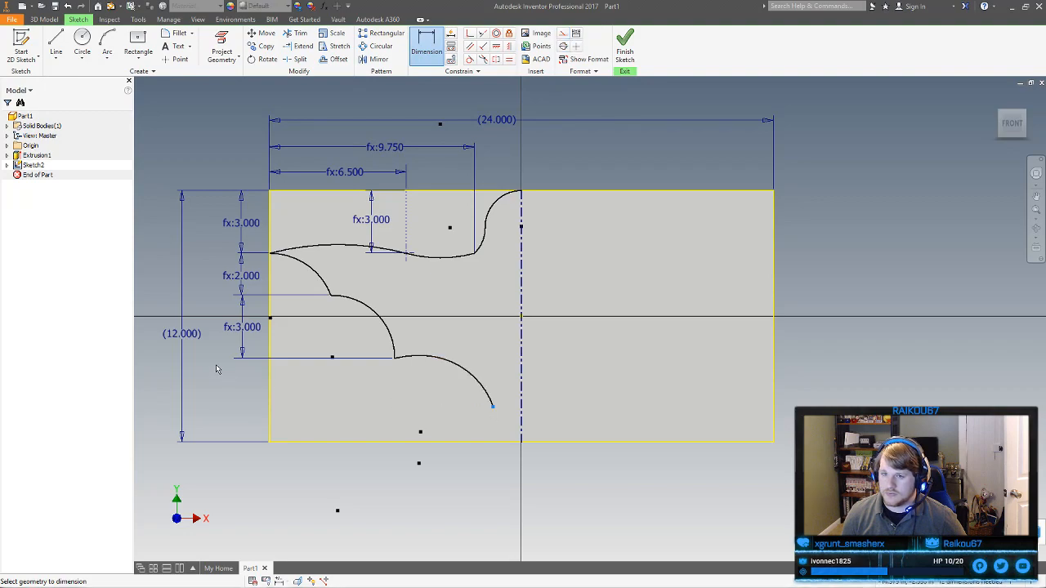
pyautogui.click(395, 361)
pyautogui.click(245, 371)
pyautogui.click(241, 327)
pyautogui.press('Return')
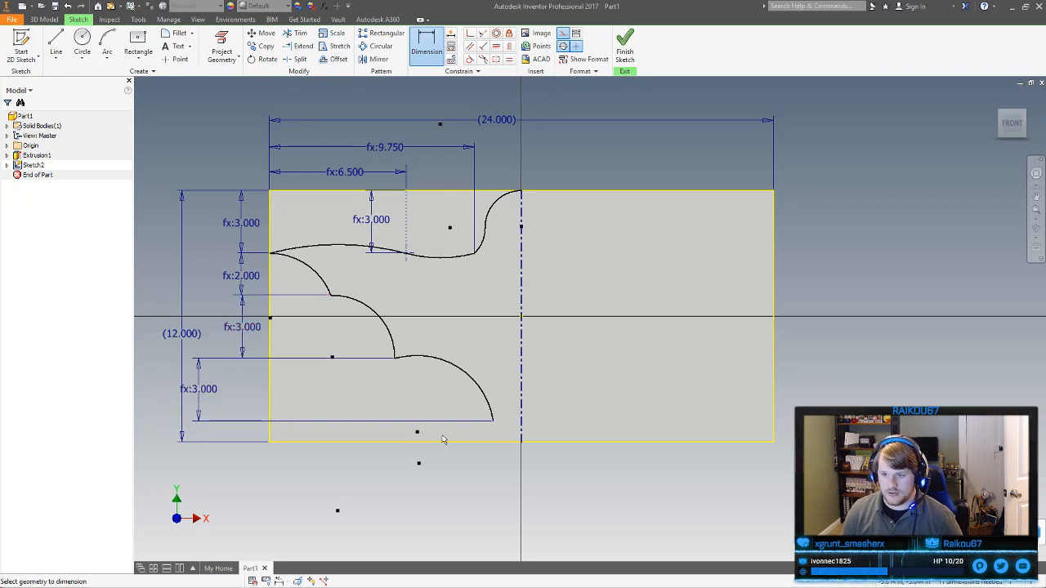
pyautogui.rightClick(255, 390)
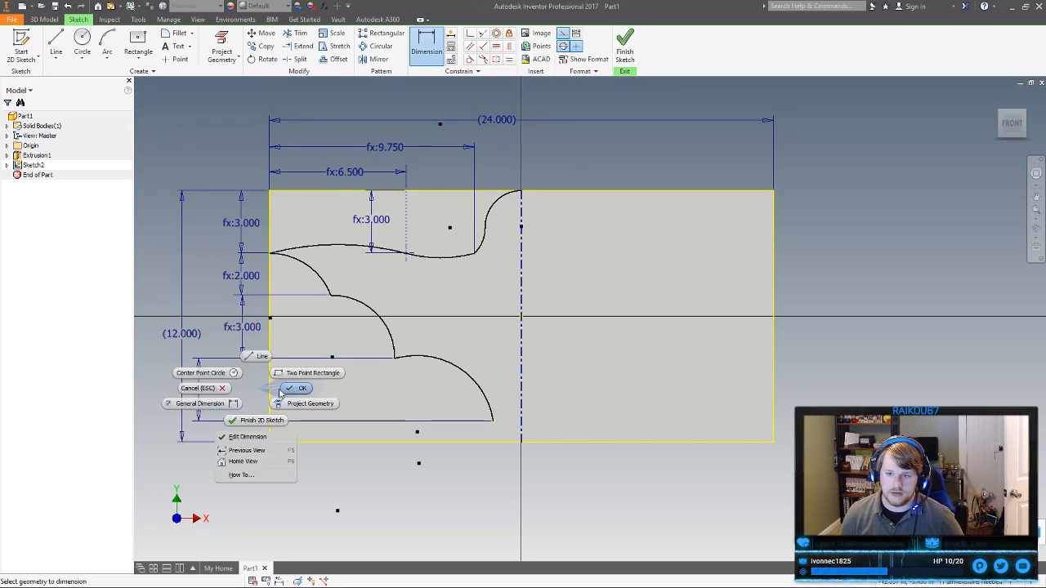
pyautogui.click(290, 389)
# Align the last scallop's vertical dimension with the column above it and pull the last scallop arc slightly toward the centerline
pyautogui.press('x')
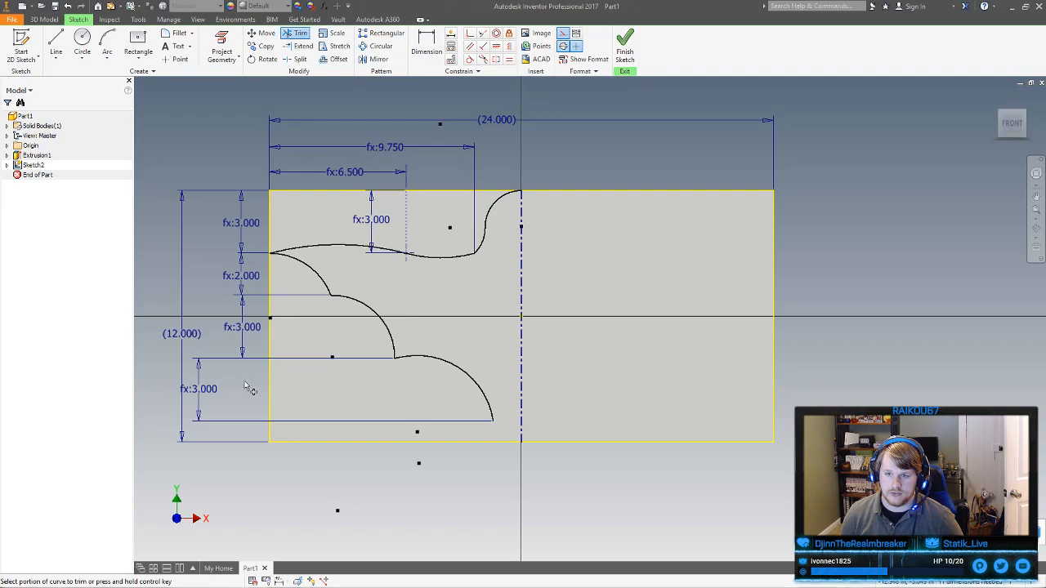
pyautogui.press('Escape')
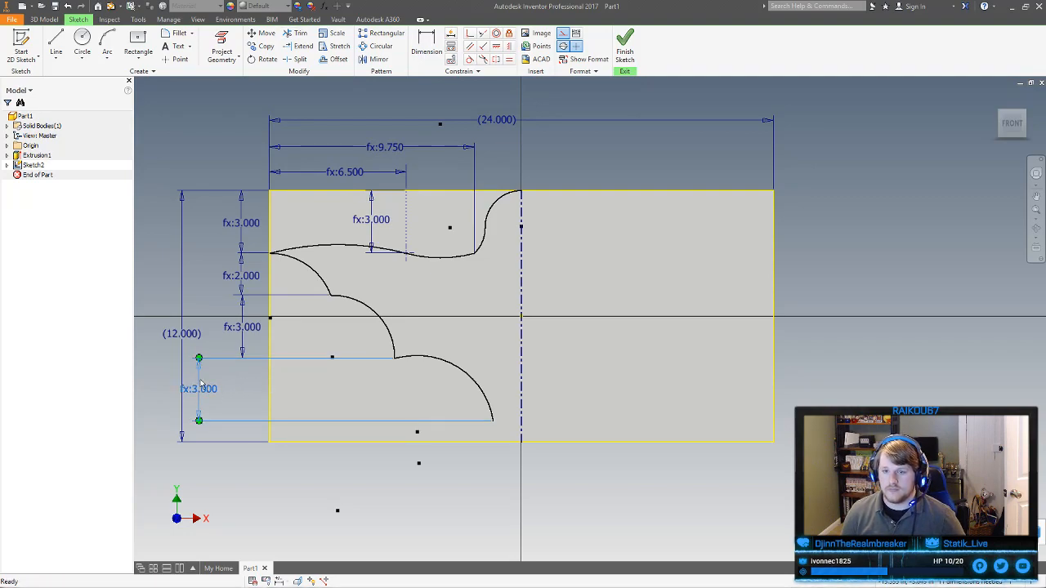
pyautogui.moveTo(204, 398); pyautogui.dragTo(237, 392)
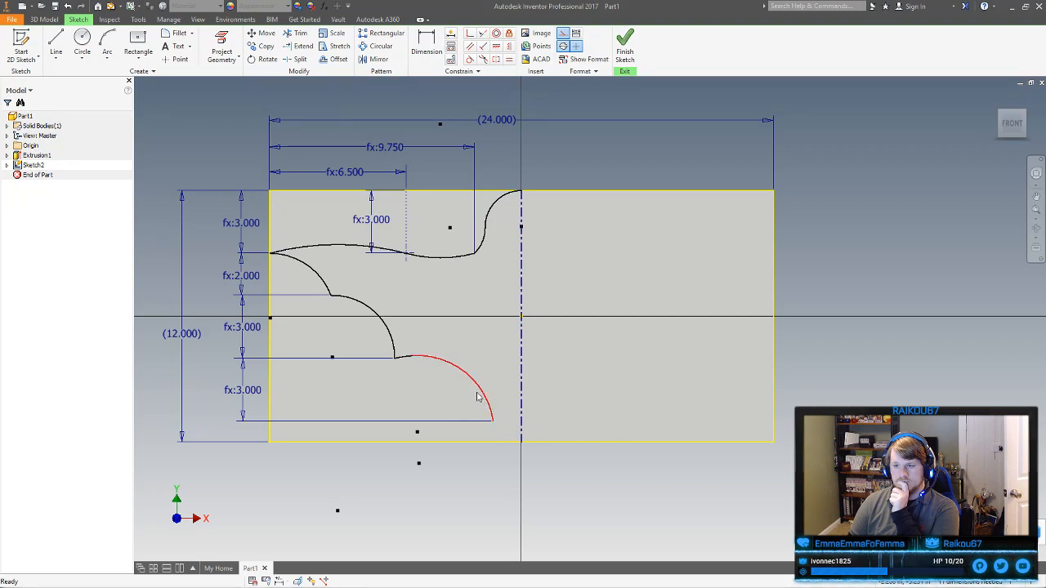
pyautogui.moveTo(485, 400); pyautogui.dragTo(494, 393)
pyautogui.click(559, 393)
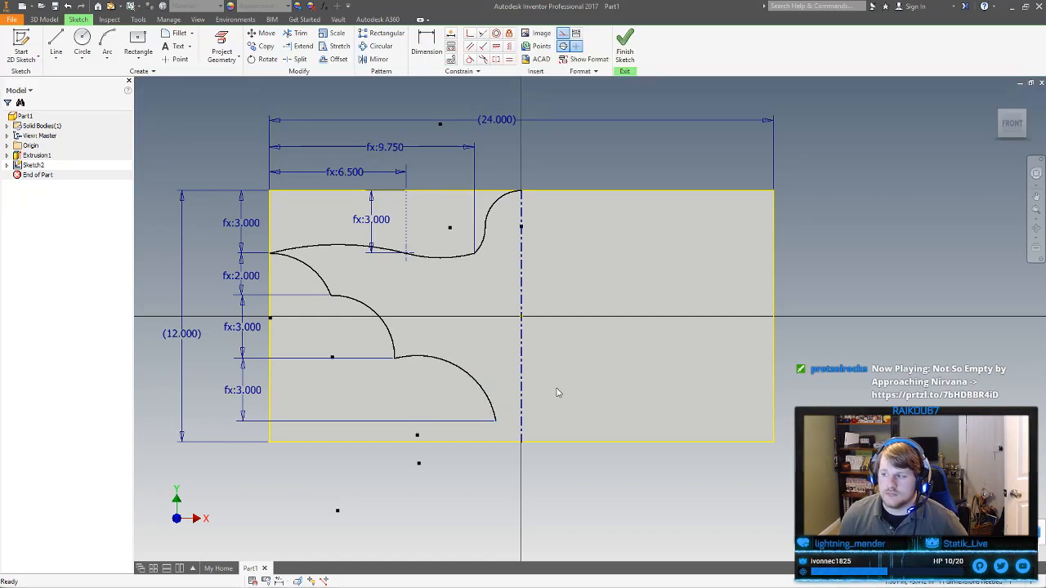
pyautogui.click(56, 40)
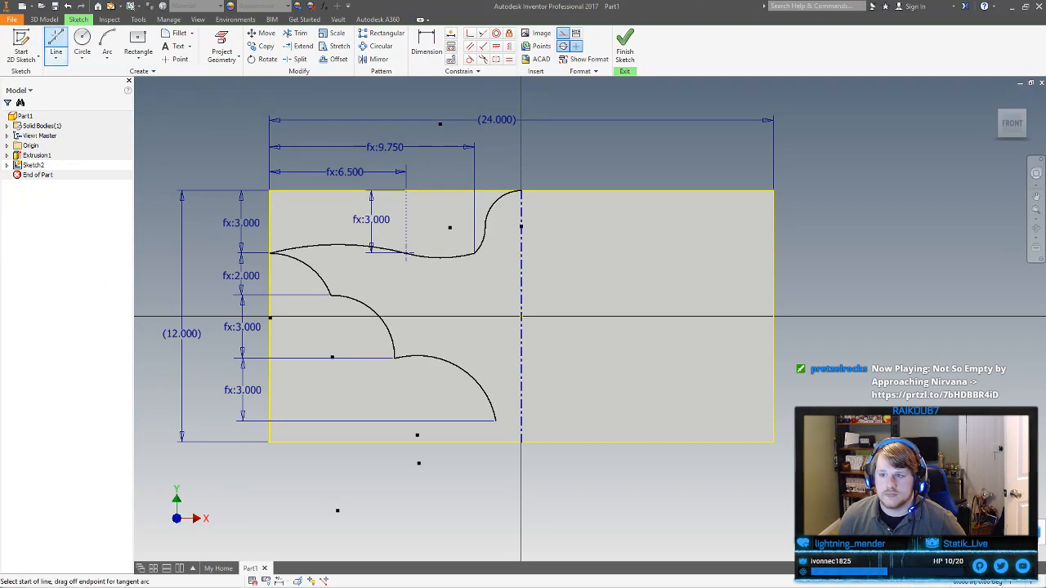
pyautogui.rightClick(564, 286)
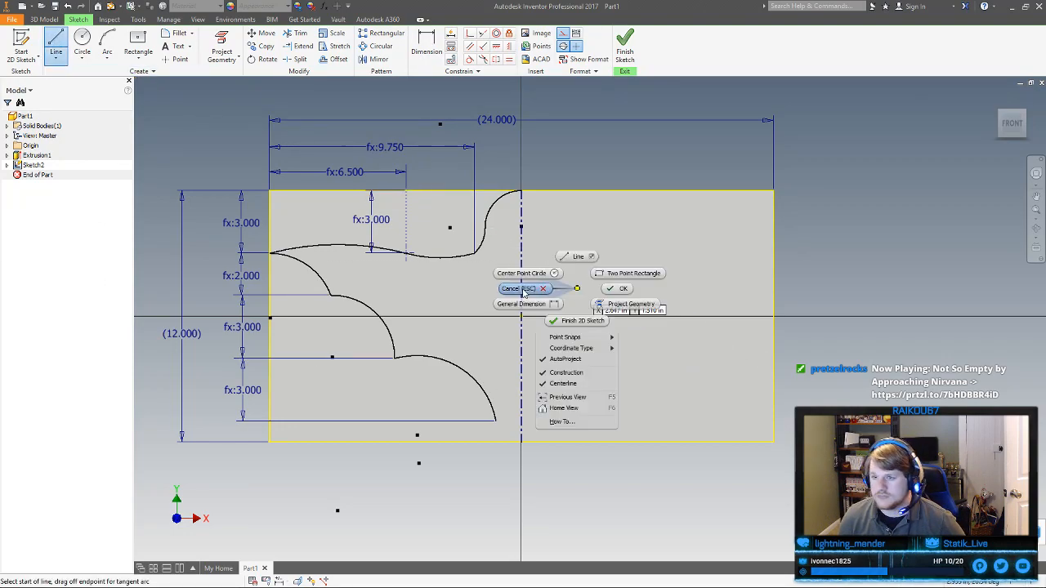
pyautogui.click(524, 293)
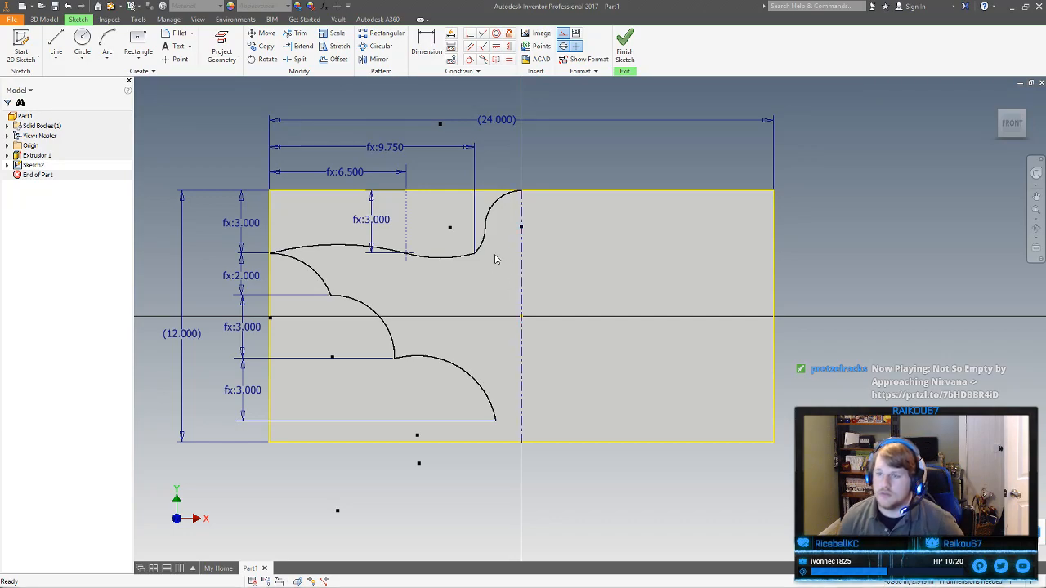
# Try to add a vertical dimension between the wing's inner end and the block's top edge
pyautogui.press('d')
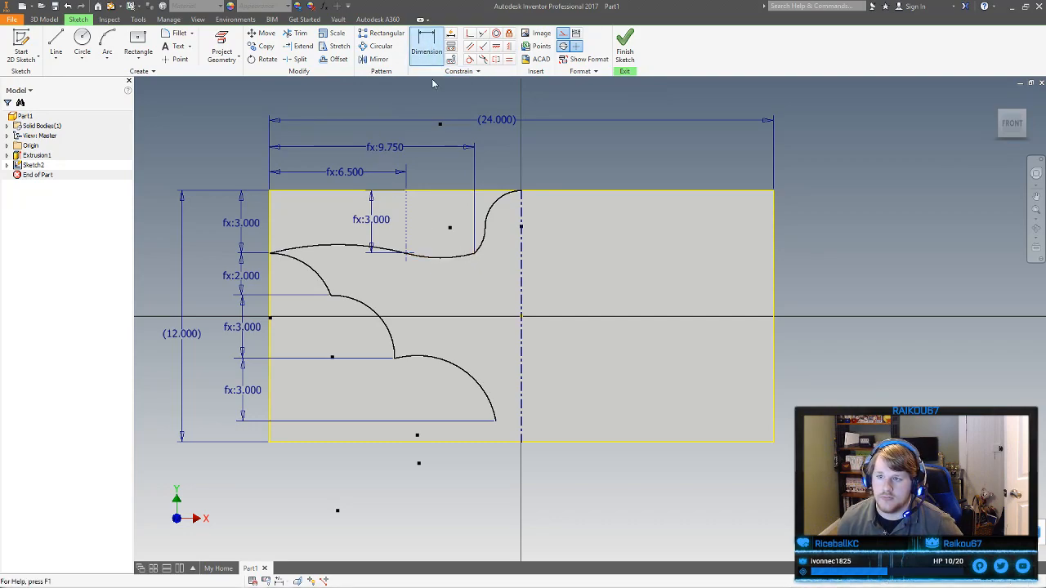
pyautogui.click(474, 255)
pyautogui.click(460, 193)
pyautogui.click(438, 219)
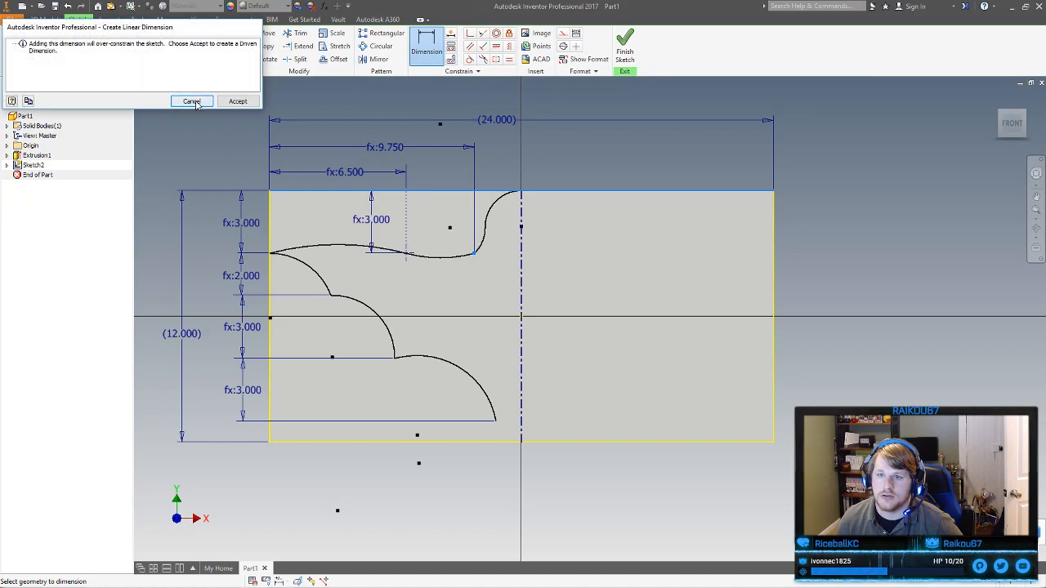
pyautogui.click(229, 105)
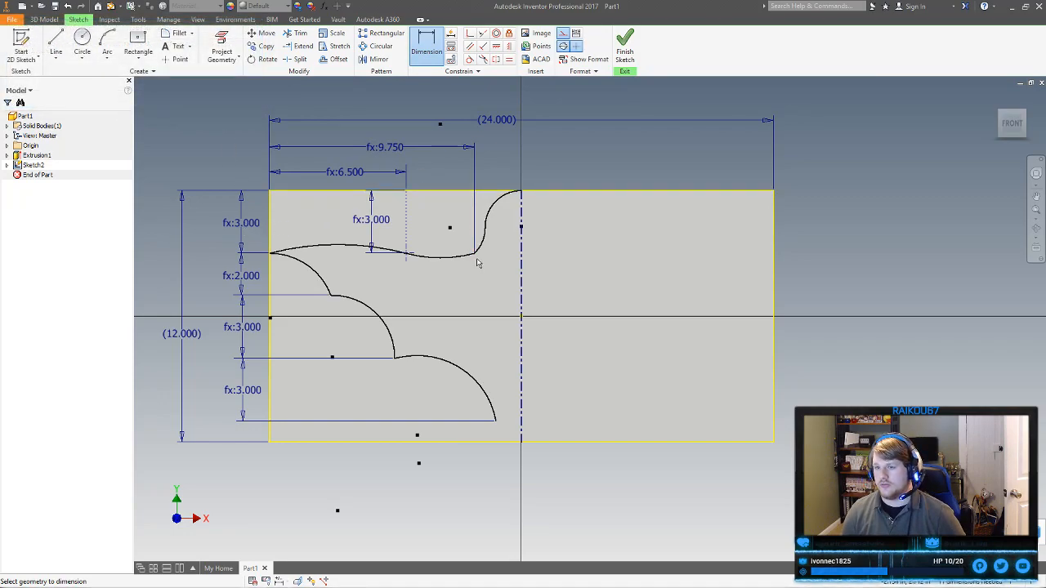
pyautogui.moveTo(479, 259)
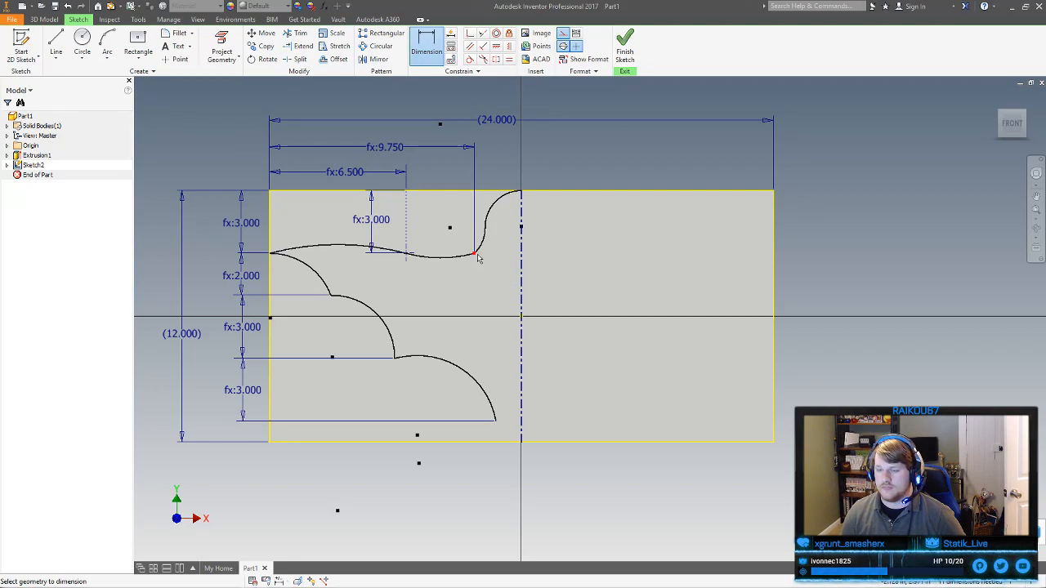
pyautogui.rightClick(488, 264)
pyautogui.click(455, 267)
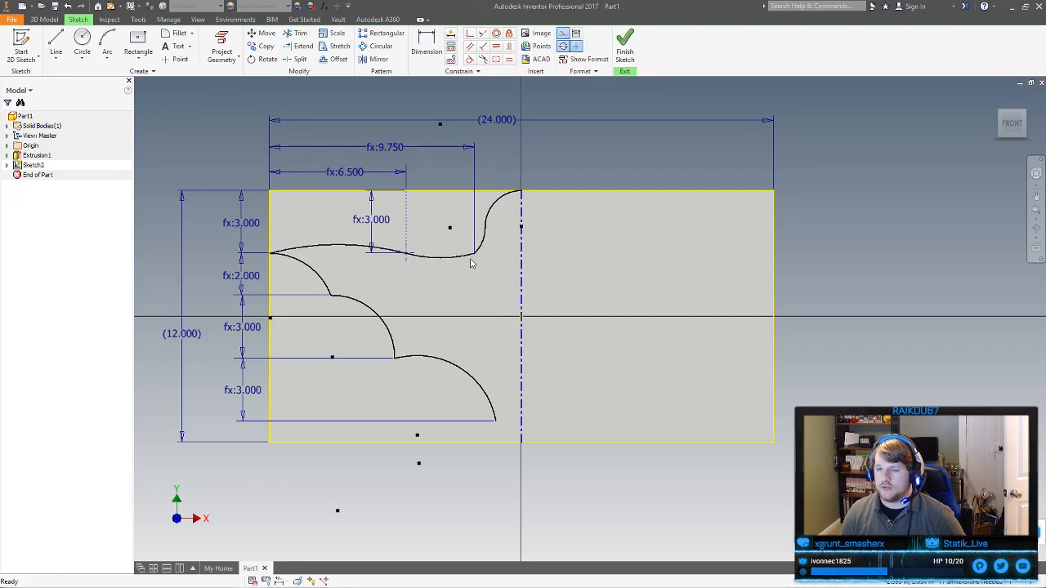
# Change the fraction in the wing inner end's horizontal dimension formula to 14/16
pyautogui.doubleClick(384, 148)
pyautogui.click(381, 188)
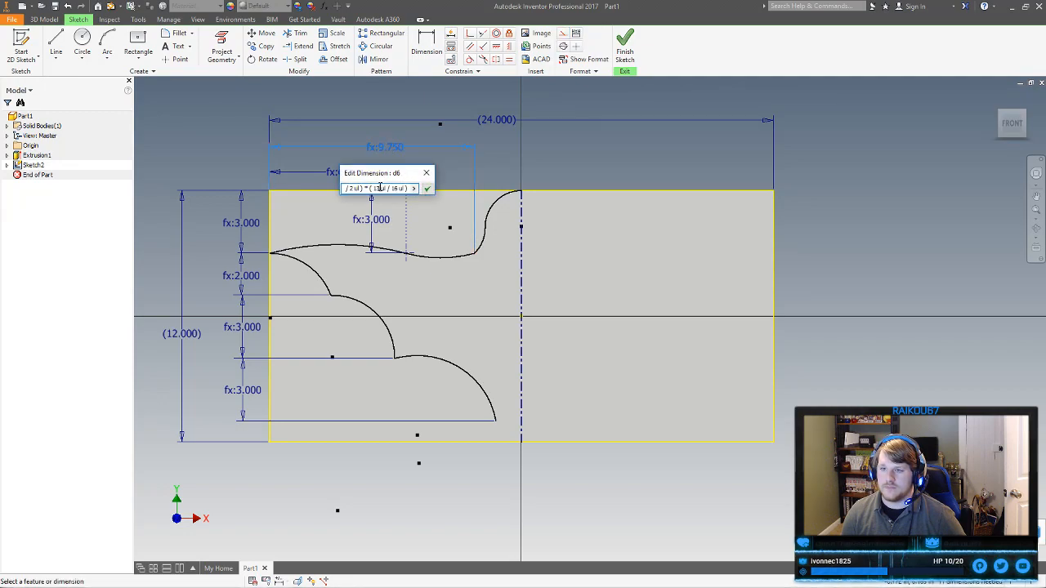
pyautogui.press('BackSpace')
pyautogui.write('4')
pyautogui.press('Return')
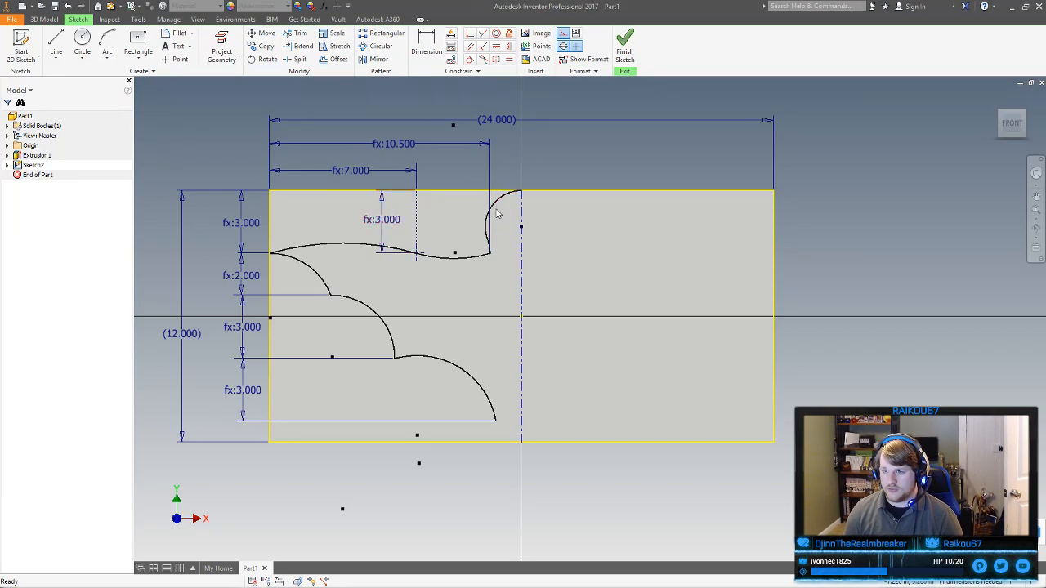
# Reshape the head curve by pulling its upper arc closer to the centerline
pyautogui.rightClick(513, 240)
pyautogui.click(514, 241)
pyautogui.moveTo(492, 207)
pyautogui.mouseDown()
pyautogui.moveTo(496, 217)
pyautogui.moveTo(507, 202)
pyautogui.mouseUp()
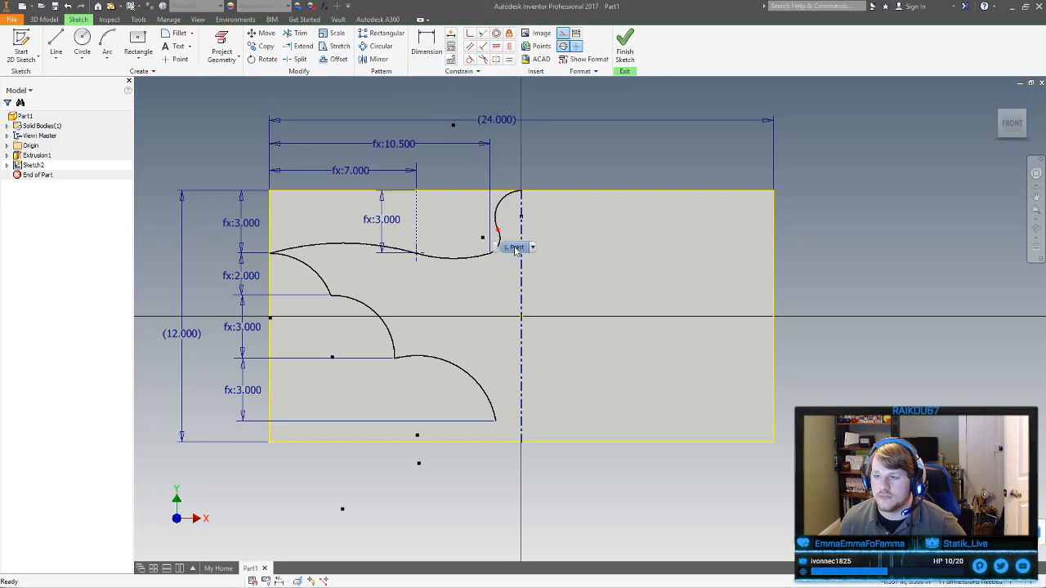
# Draw a horizontal construction line from the junction of the two head arcs to the centerline
pyautogui.click(56, 45)
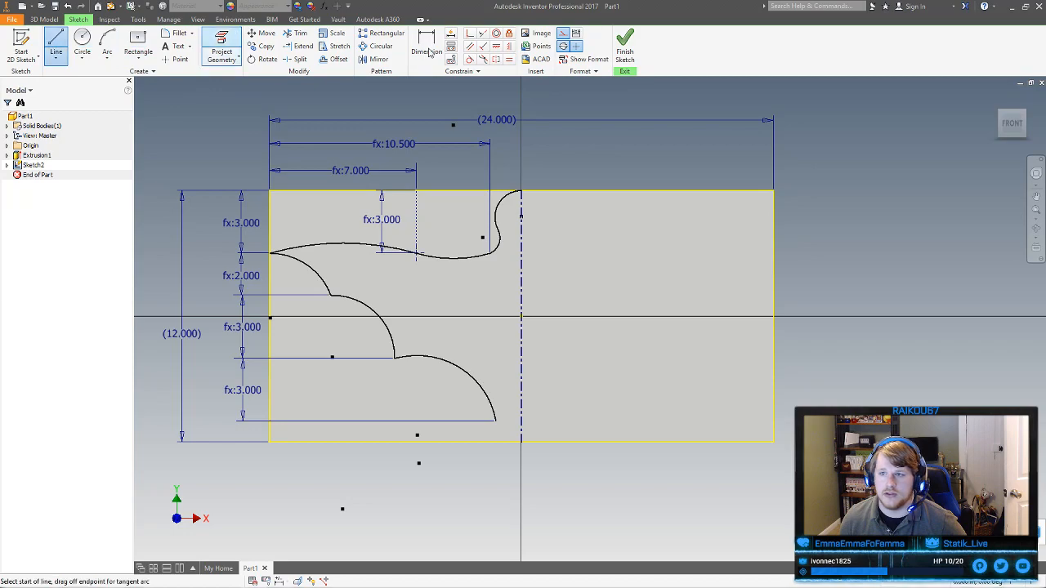
pyautogui.click(521, 211)
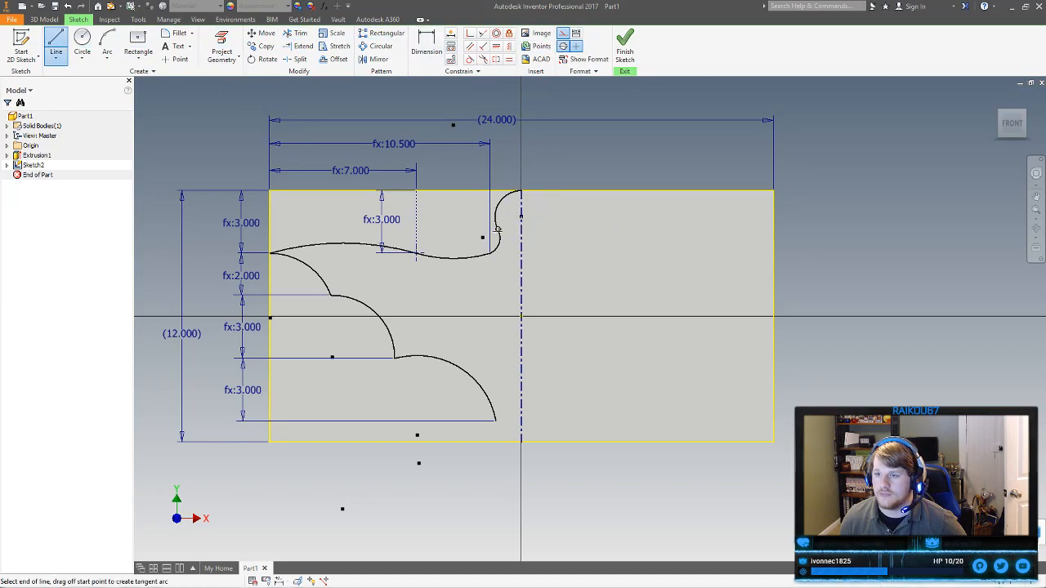
pyautogui.rightClick(519, 227)
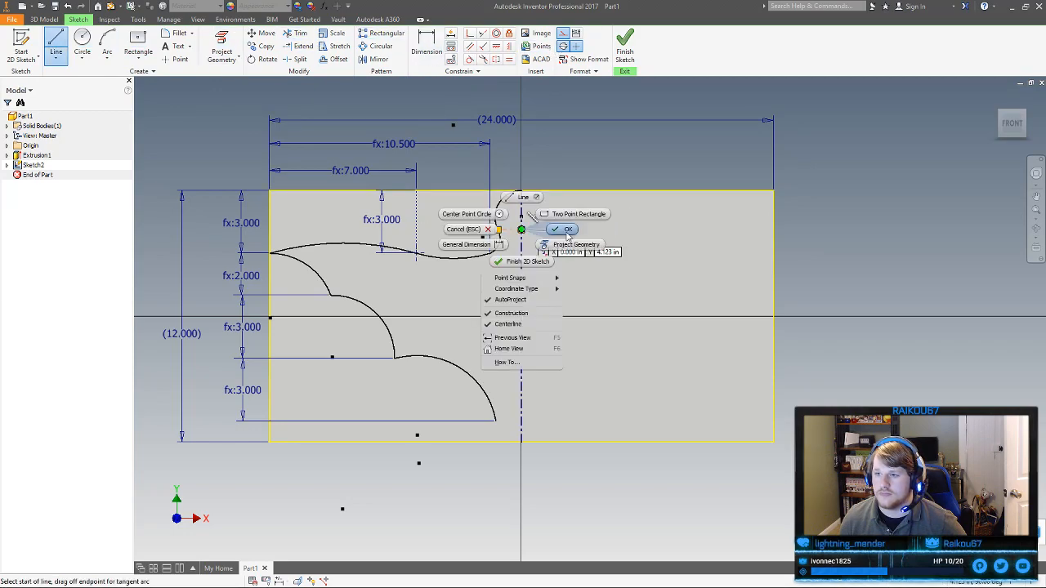
pyautogui.click(531, 193)
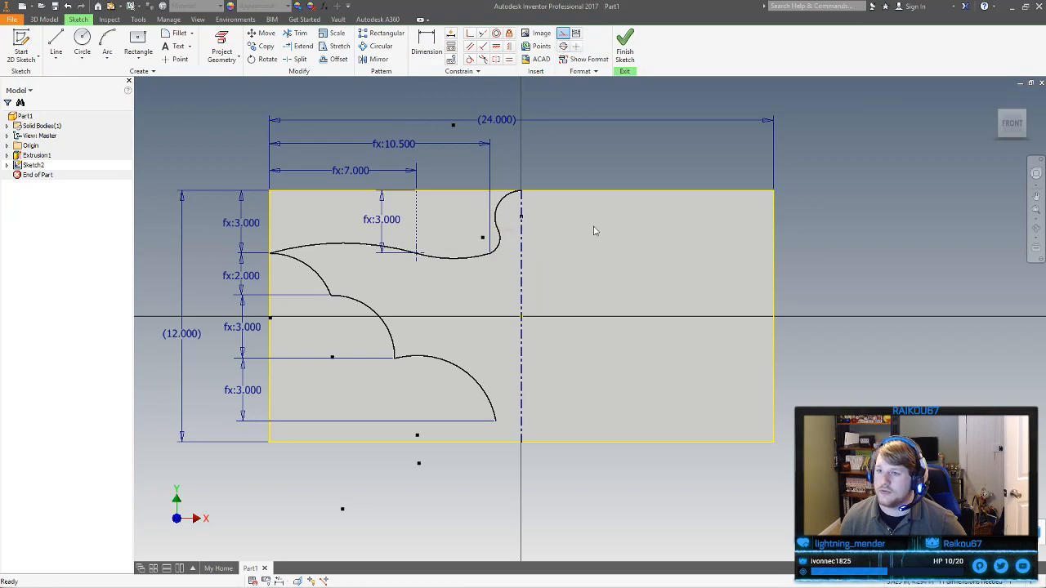
# Apply a perpendicular constraint between the upper head arc and the horizontal construction line
pyautogui.click(482, 46)
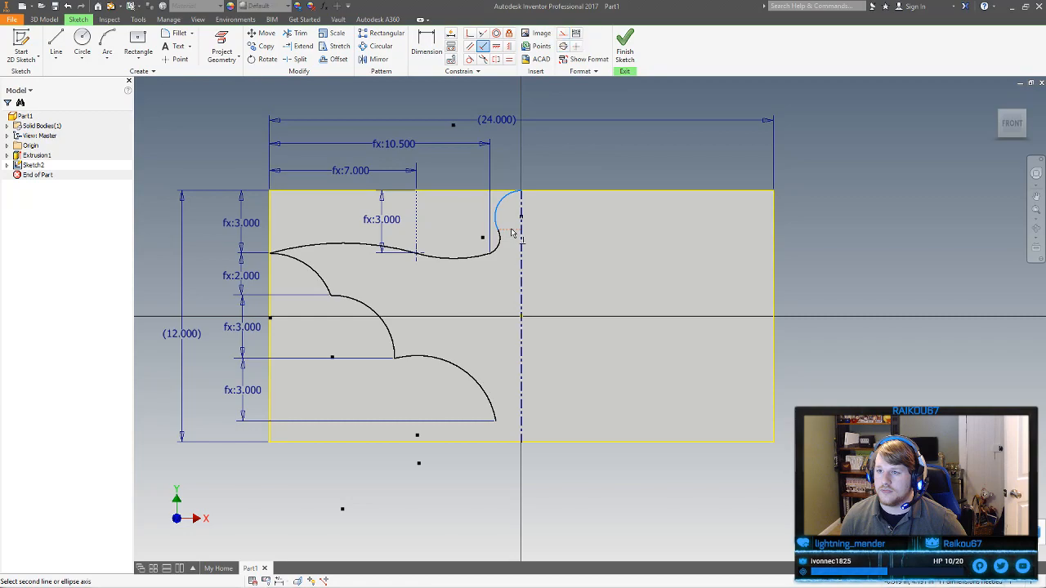
pyautogui.moveTo(554, 231); pyautogui.dragTo(587, 235, button='right')
pyautogui.click(588, 236)
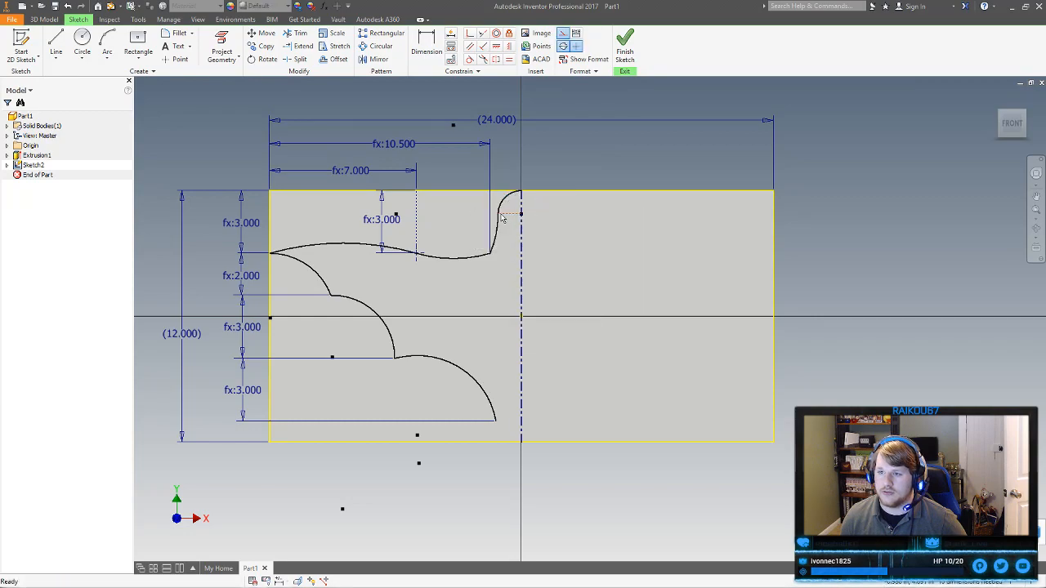
# Reshape the head by adjusting the arc junction's distance from the centerline, and move the wing curve's 3 in vertical dimension closer to the head
pyautogui.moveTo(497, 217); pyautogui.dragTo(495, 217)
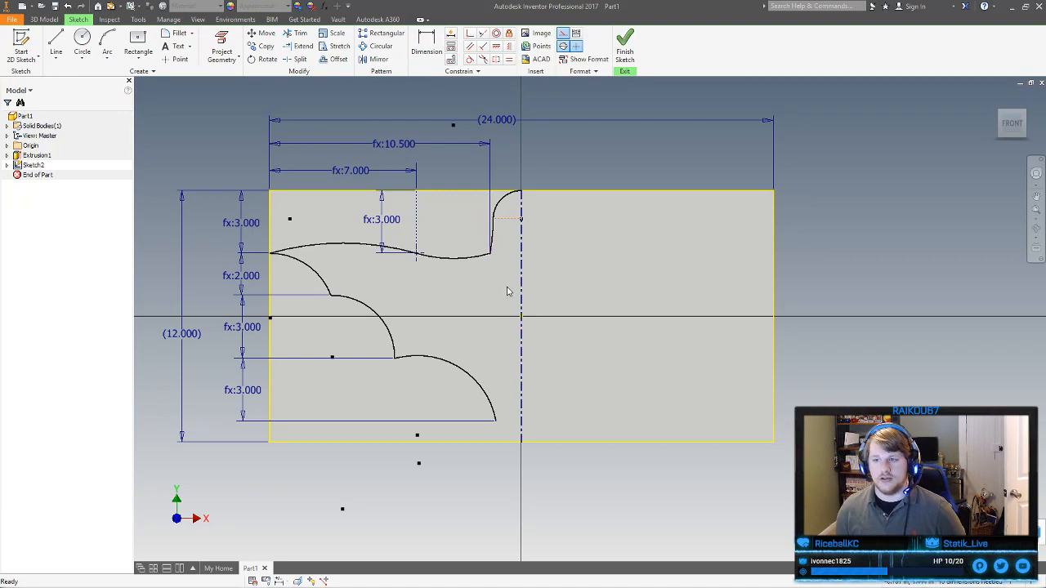
pyautogui.moveTo(496, 217); pyautogui.dragTo(520, 214)
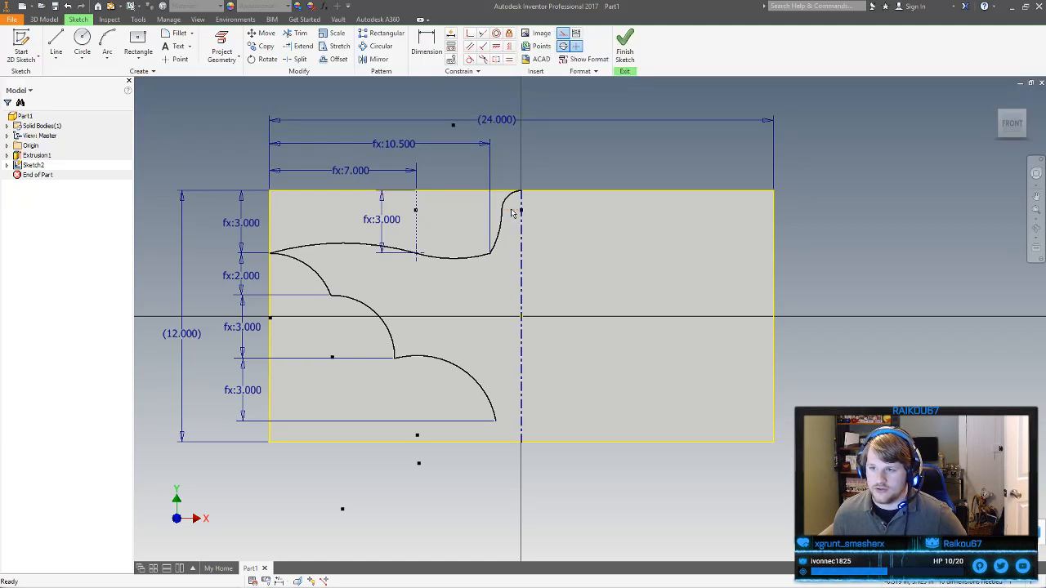
pyautogui.moveTo(509, 208)
pyautogui.mouseDown()
pyautogui.moveTo(516, 221)
pyautogui.moveTo(521, 214)
pyautogui.mouseUp()
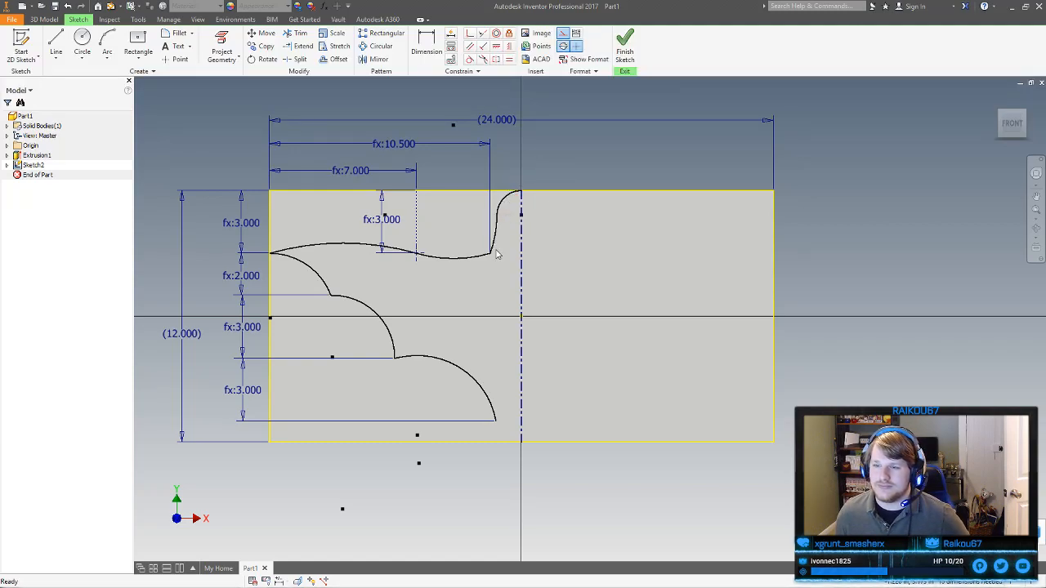
pyautogui.moveTo(379, 224); pyautogui.dragTo(439, 231)
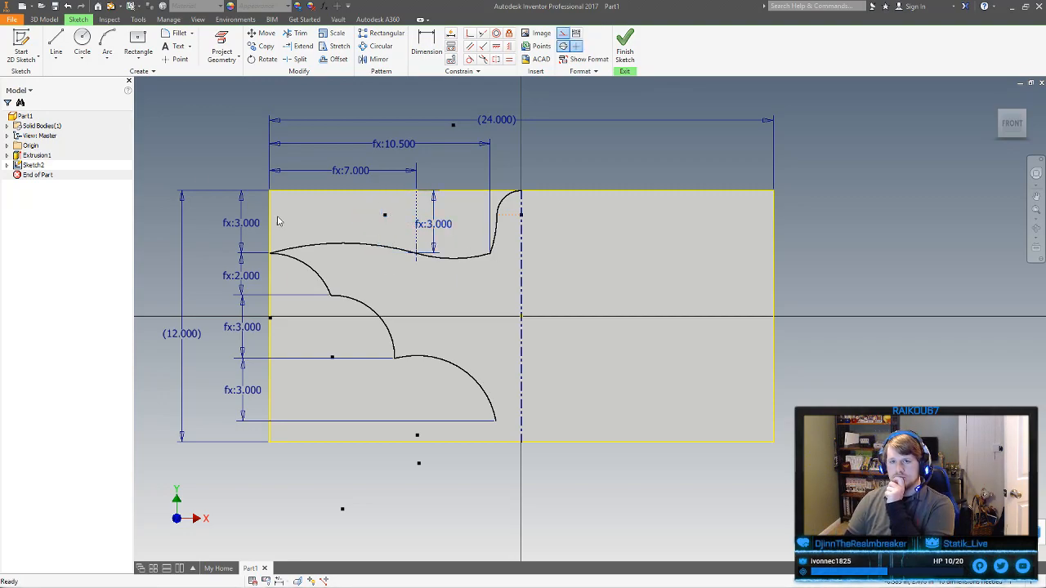
pyautogui.click(56, 41)
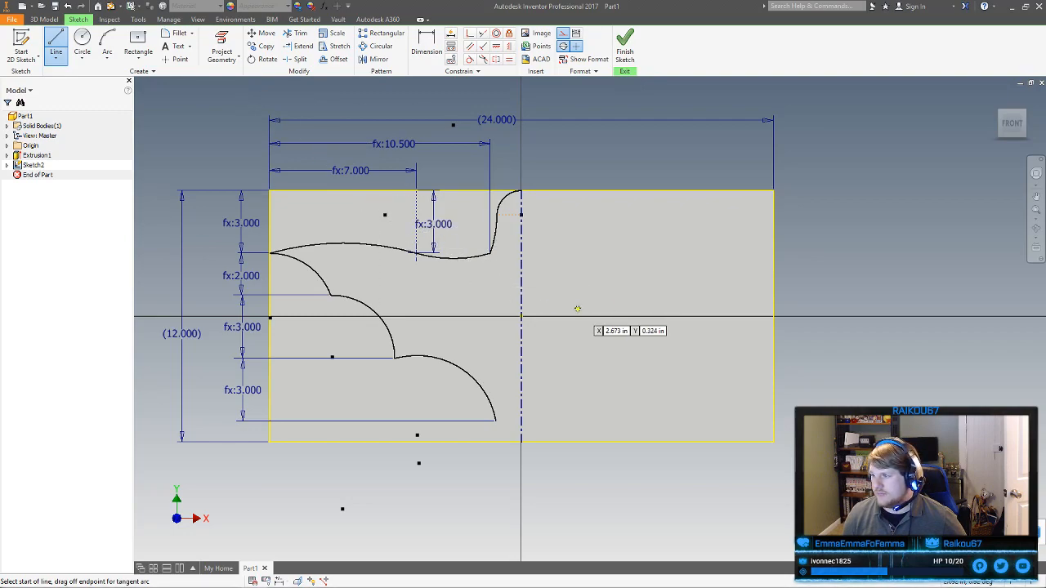
pyautogui.click(138, 43)
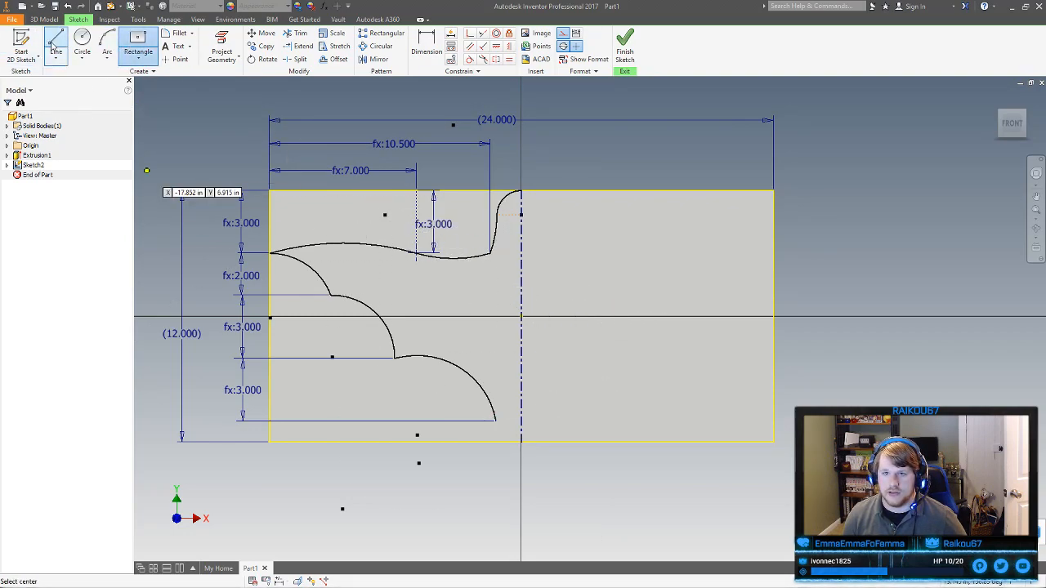
pyautogui.click(54, 41)
pyautogui.click(495, 421)
pyautogui.rightClick(520, 411)
pyautogui.click(480, 415)
# Draw a vertical line about 1 in long from the last scallop's inner end down to the block's bottom edge
pyautogui.click(54, 42)
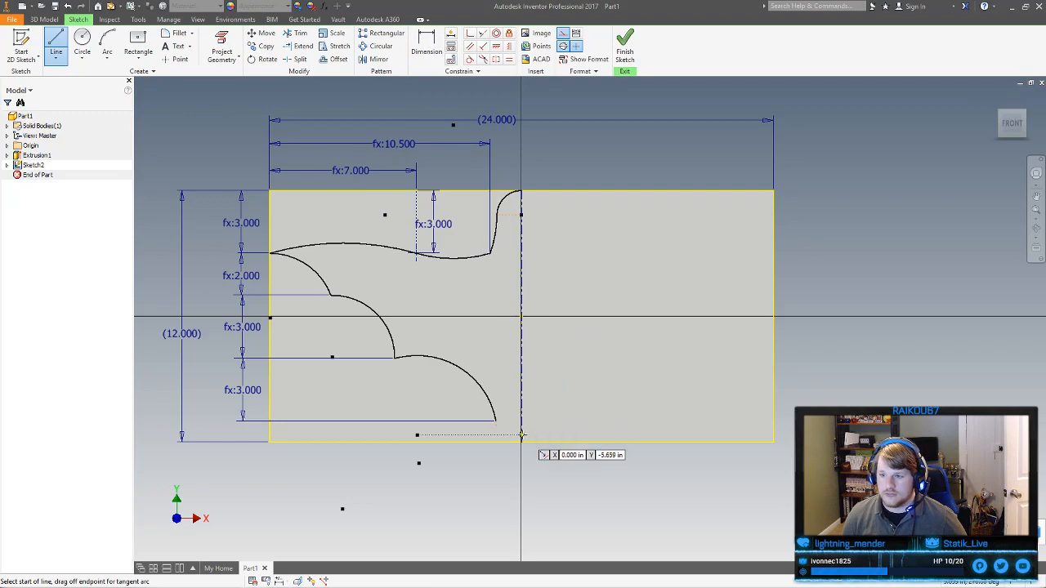
pyautogui.scroll(5, 503, 425)
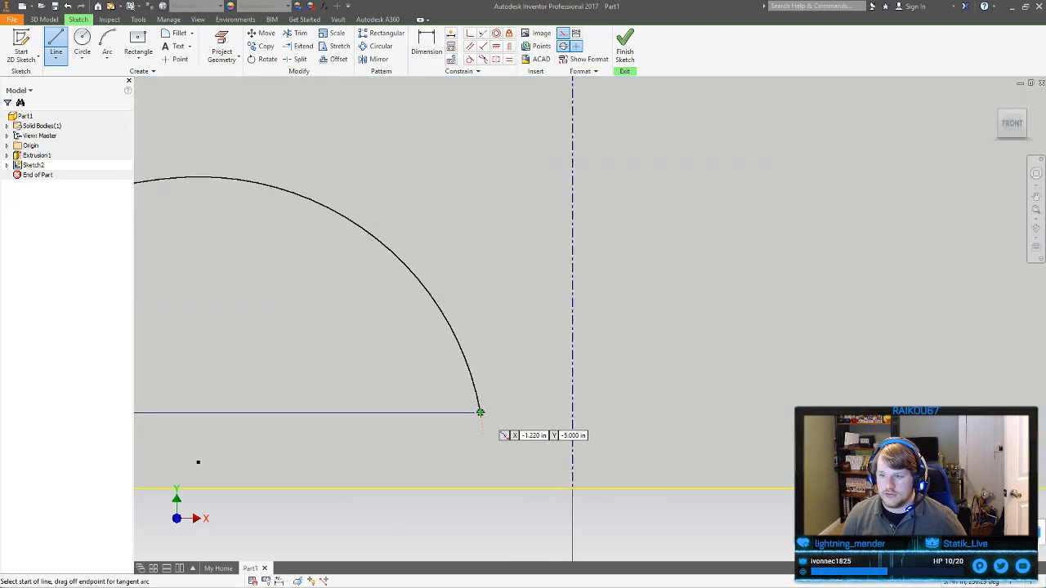
pyautogui.click(480, 488)
pyautogui.press('Escape')
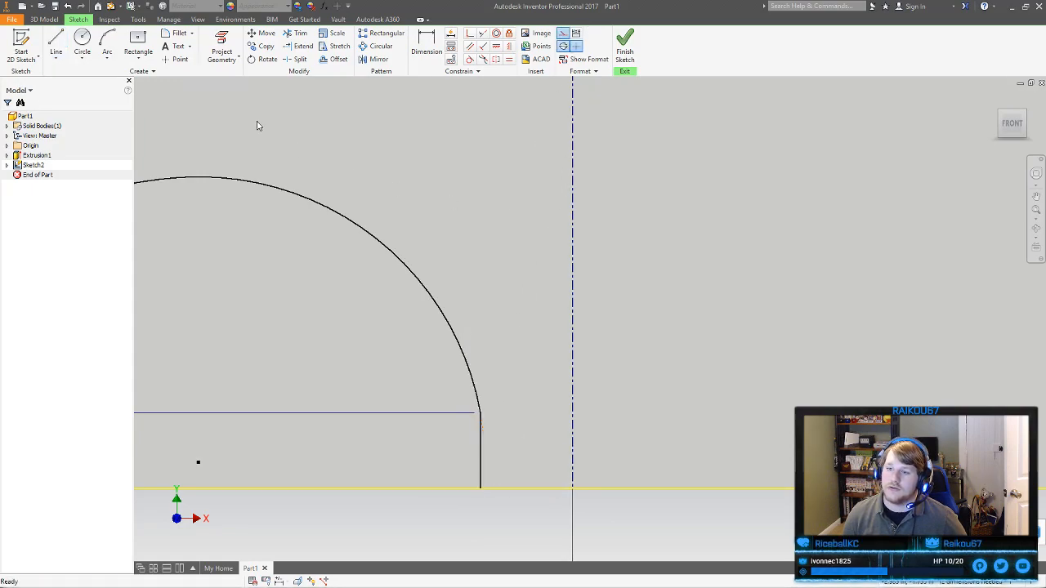
# Continue with a short horizontal line along the block's bottom edge toward the centerline and a vertical line up from its inner end
pyautogui.click(54, 40)
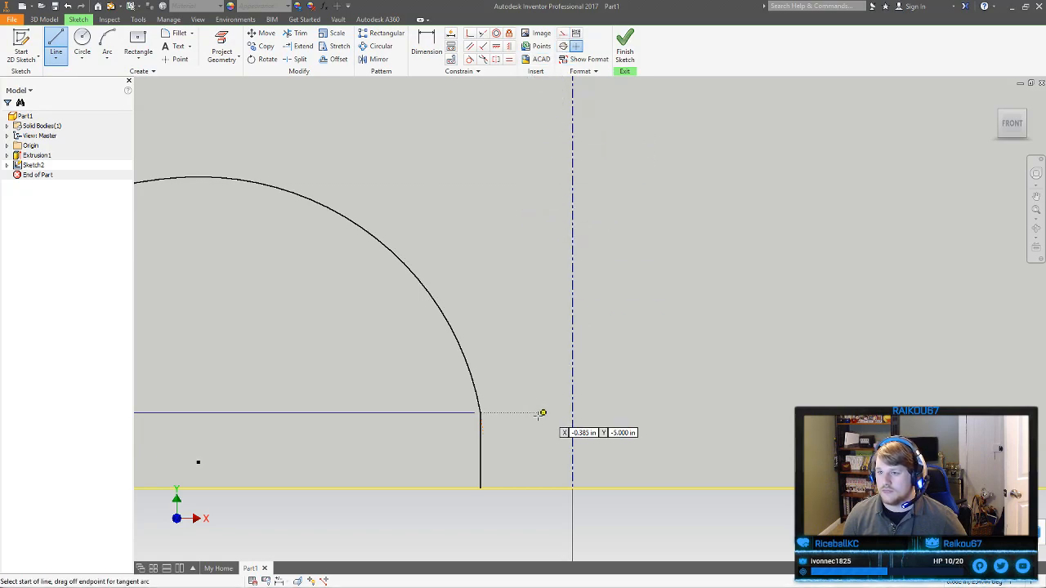
pyautogui.click(480, 489)
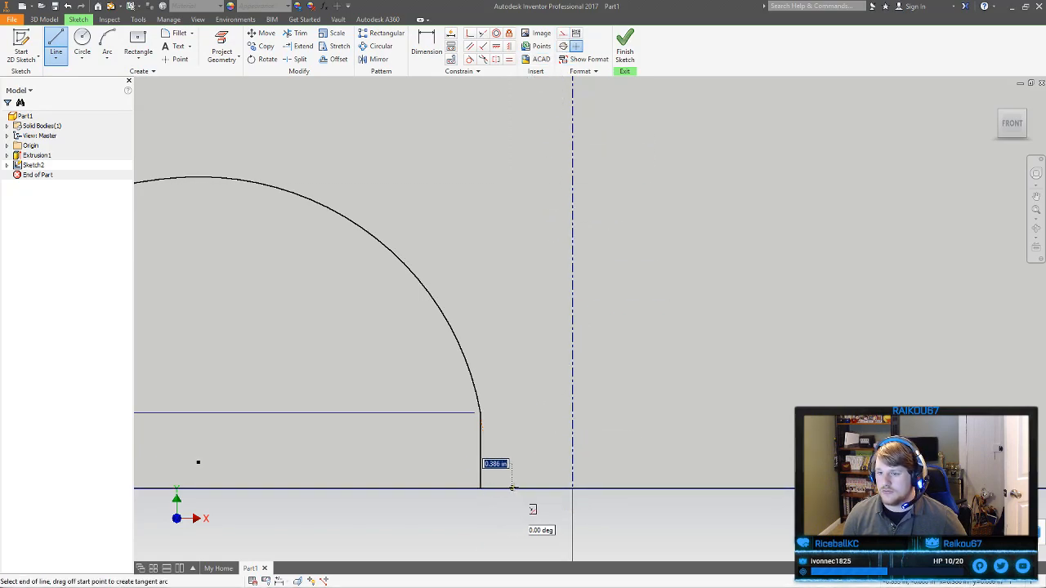
pyautogui.click(545, 488)
pyautogui.click(545, 489)
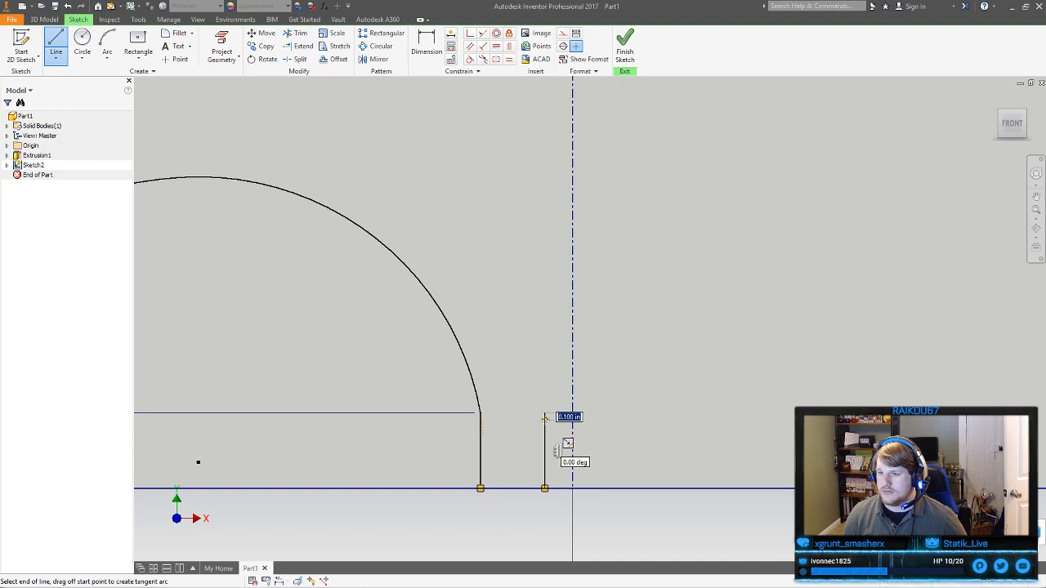
pyautogui.rightClick(502, 333)
pyautogui.click(543, 334)
# Draw an arc from the top of the inner vertical line to the centerline
pyautogui.click(107, 45)
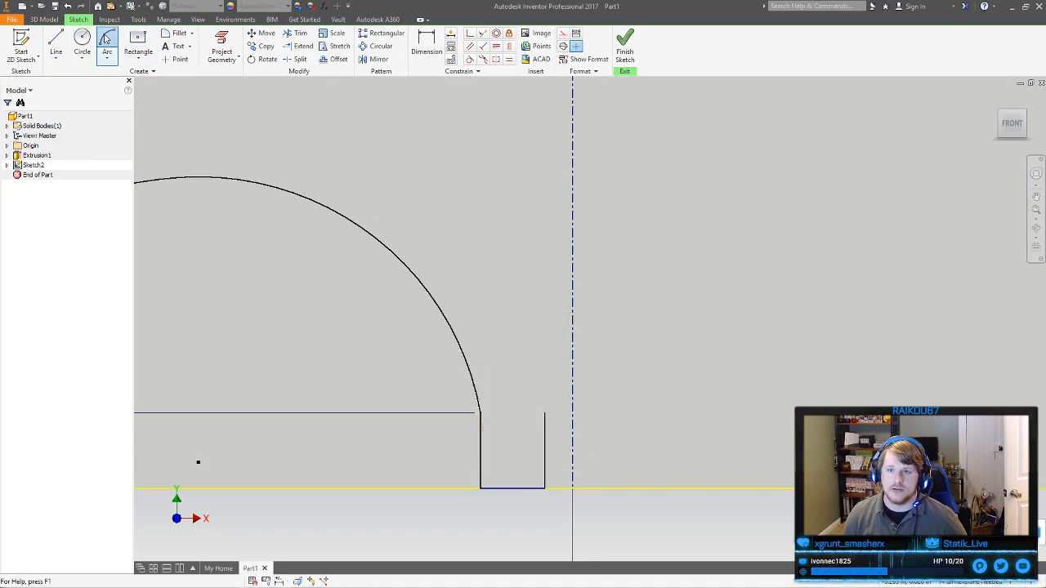
pyautogui.click(545, 413)
pyautogui.click(571, 349)
pyautogui.click(564, 361)
pyautogui.press('Escape')
# Make the small lower arc tangent to the inner vertical line
pyautogui.click(470, 60)
pyautogui.click(556, 375)
pyautogui.click(545, 420)
pyautogui.rightClick(527, 399)
pyautogui.click(523, 451)
# Align the inner vertical line's top endpoint horizontally with the last scallop's inner end
pyautogui.scroll(3, 521, 452)
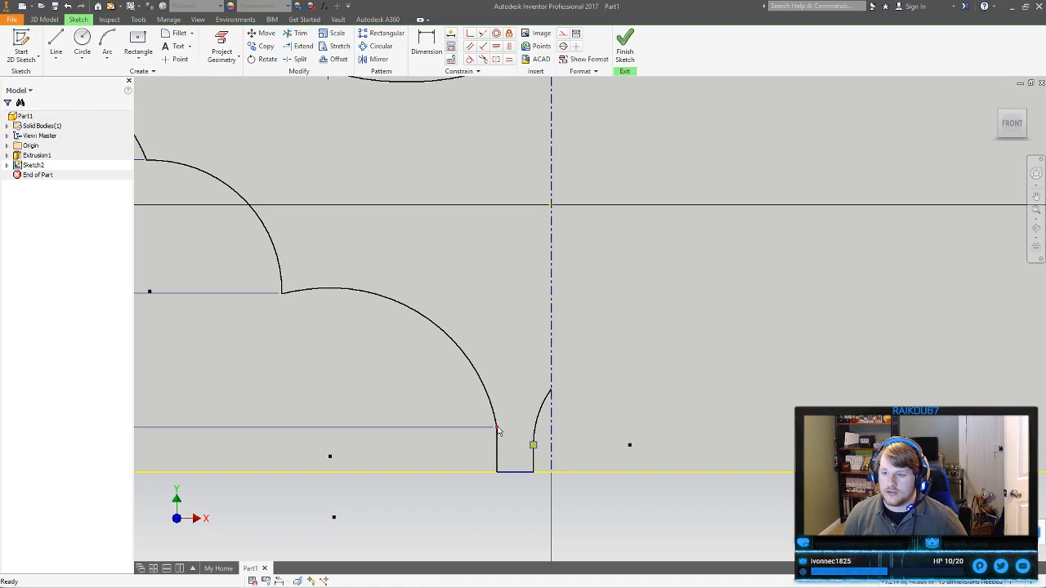
pyautogui.rightClick(517, 428)
pyautogui.click(562, 426)
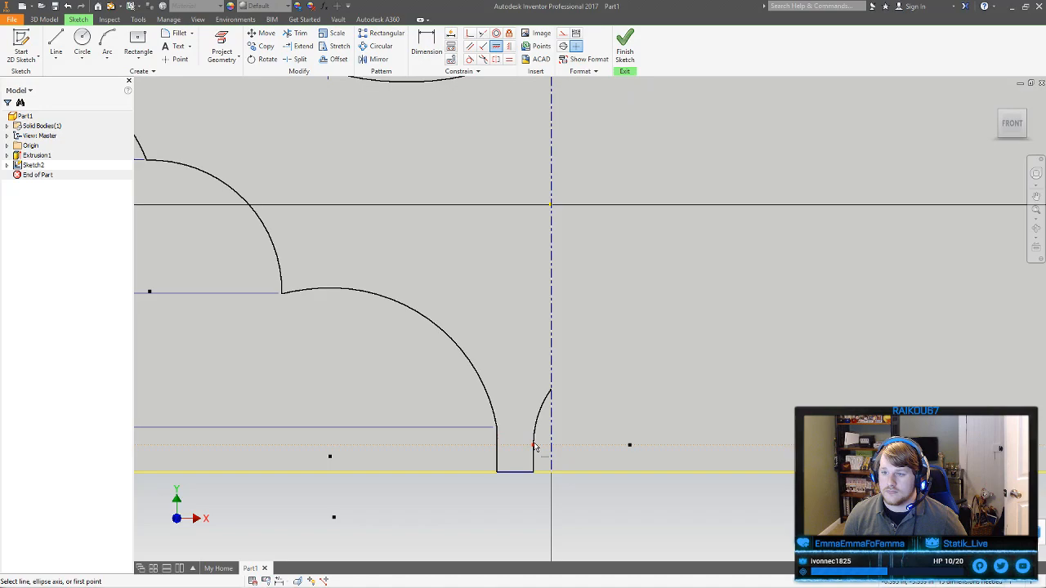
pyautogui.click(498, 429)
pyautogui.rightClick(500, 433)
pyautogui.click(531, 436)
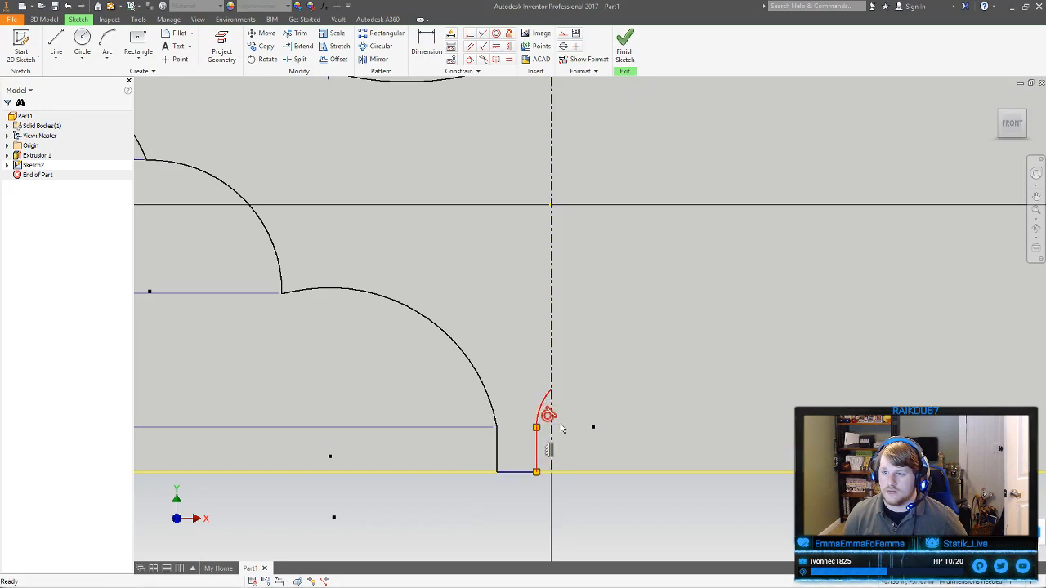
# Dimension the horizontal distance between the two short vertical lines at the foot, placing the dimension below the block
pyautogui.scroll(-3, 646, 378)
pyautogui.moveTo(646, 375); pyautogui.dragTo(644, 450, button='middle')
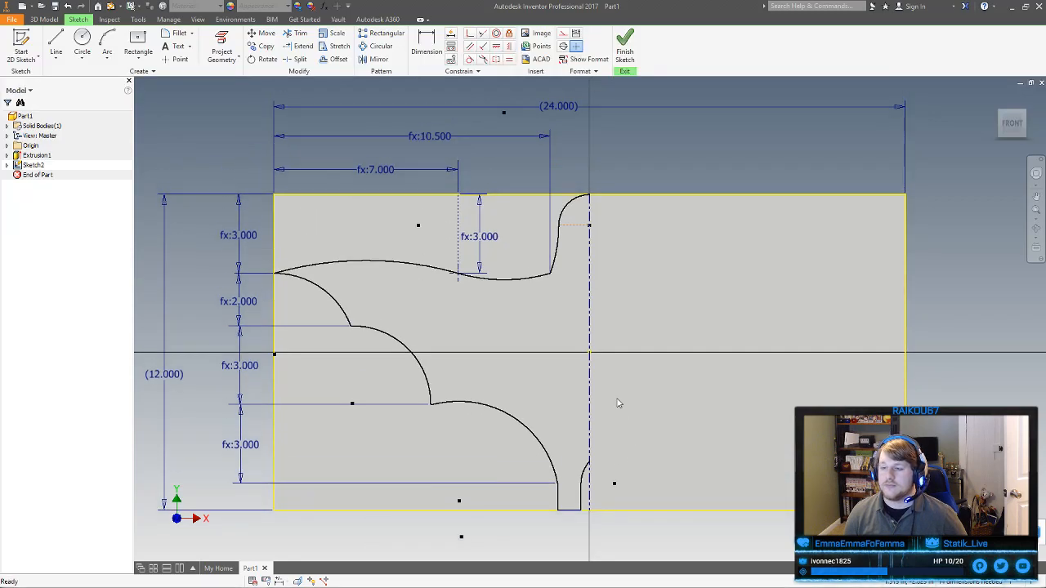
pyautogui.click(424, 41)
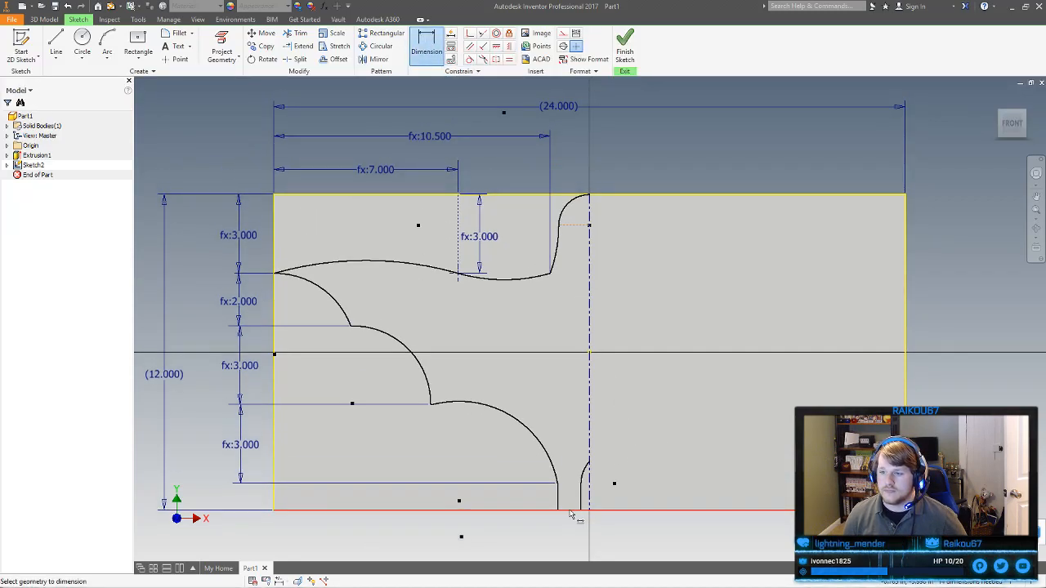
pyautogui.click(560, 502)
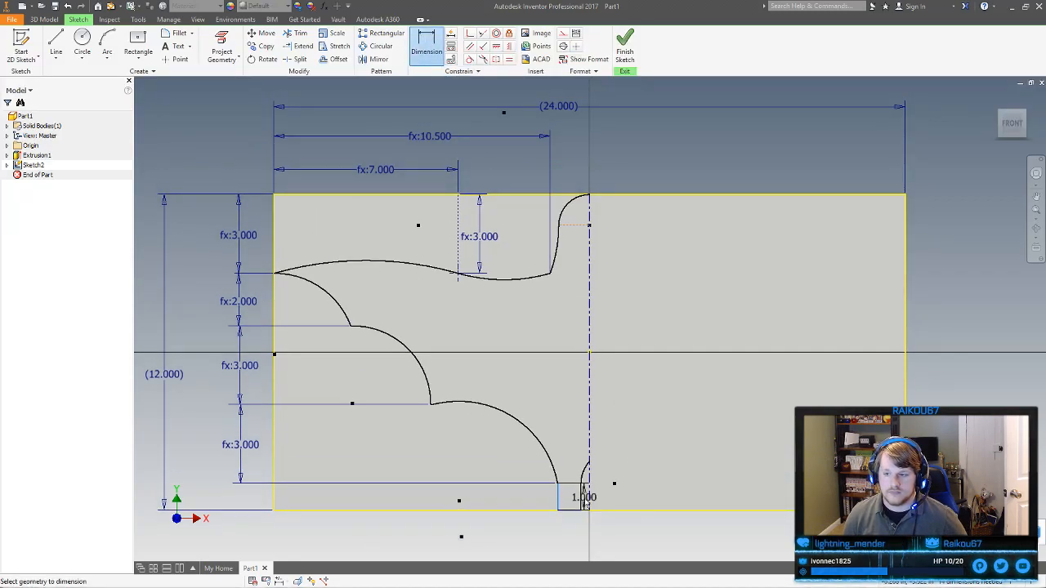
pyautogui.click(581, 497)
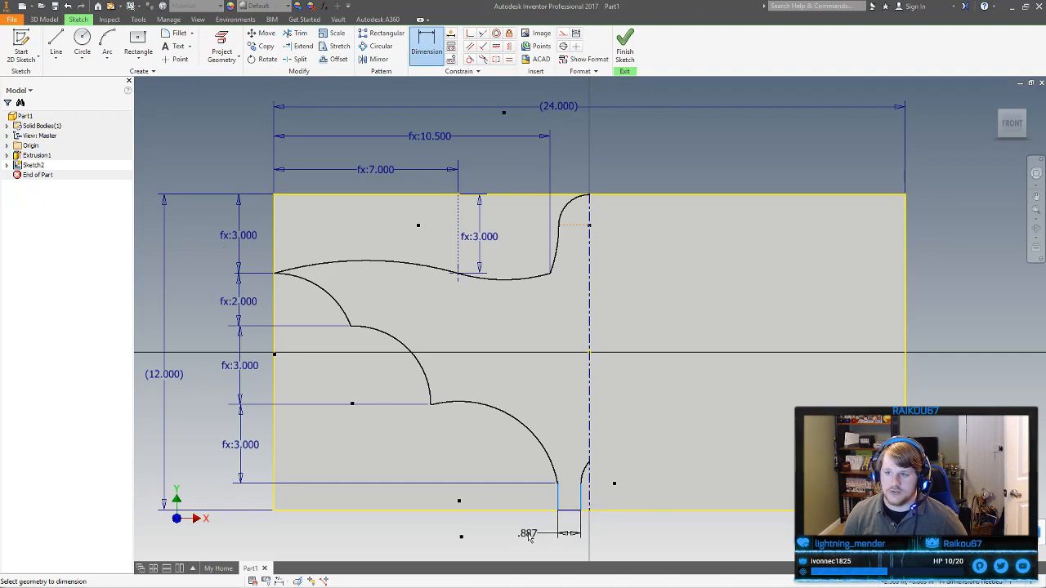
pyautogui.click(528, 535)
# Try to drive the foot width by the block's overall width with the formula d4/24
pyautogui.click(559, 106)
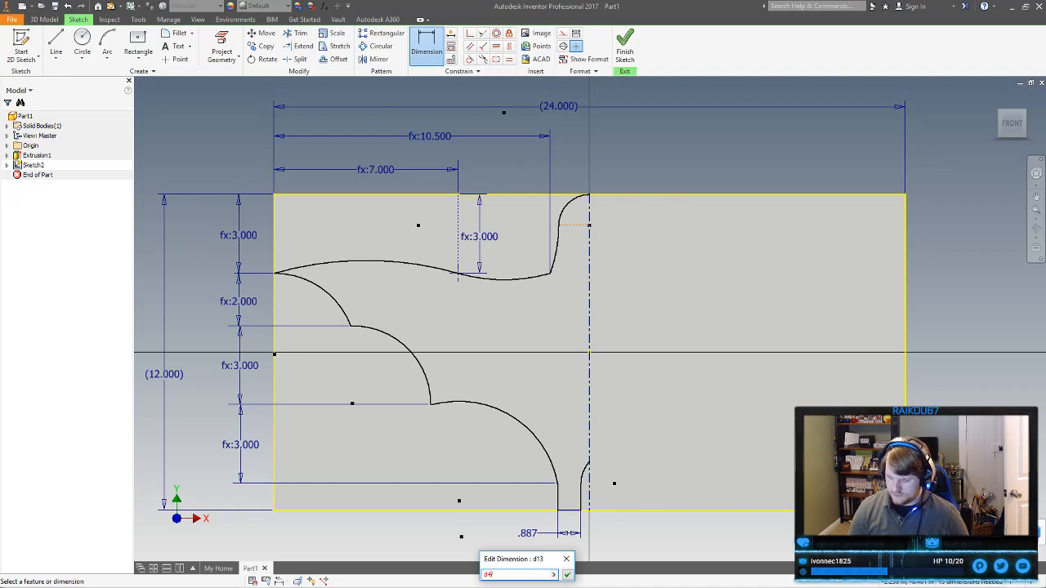
pyautogui.press('Return')
pyautogui.click(571, 572)
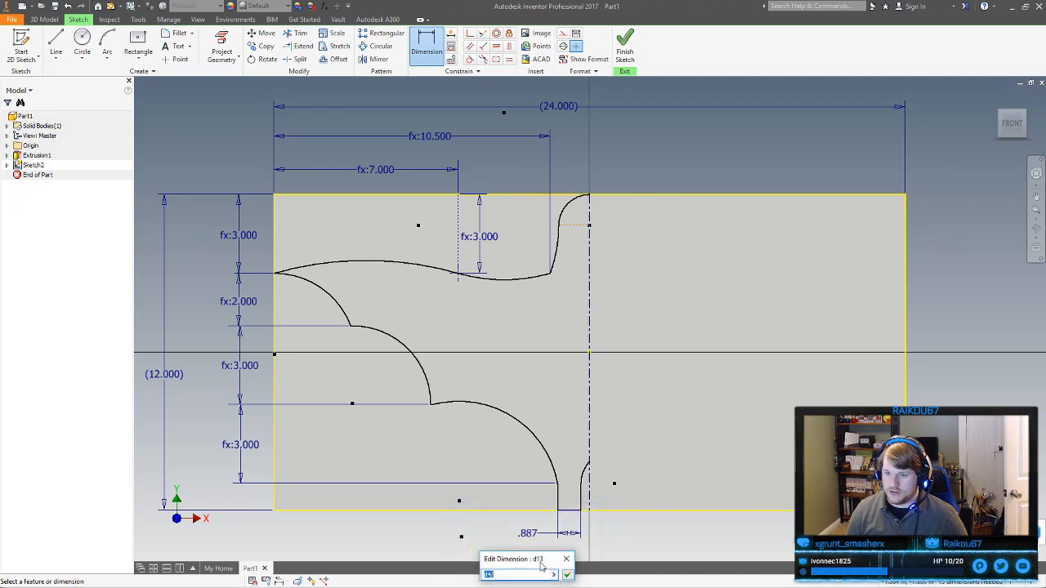
pyautogui.click(514, 572)
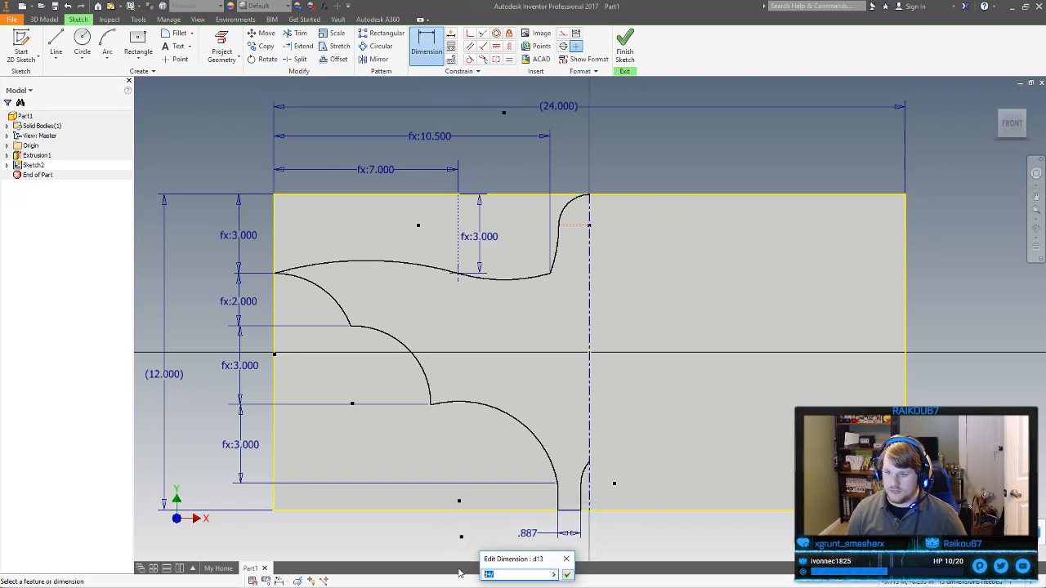
pyautogui.press('BackSpace')
pyautogui.moveTo(529, 562); pyautogui.dragTo(433, 458)
pyautogui.click(504, 107)
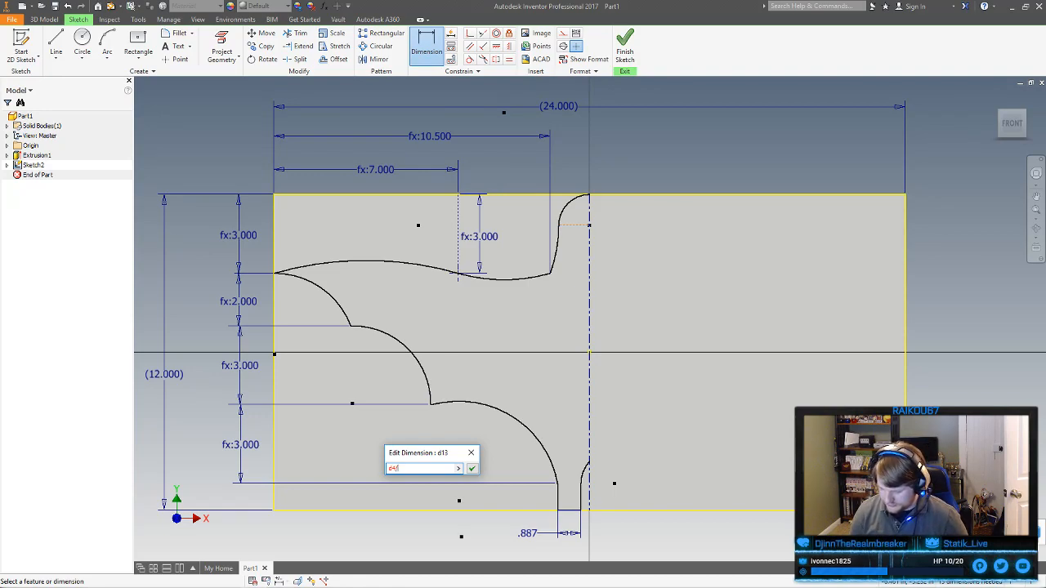
pyautogui.write('/24')
pyautogui.press('Return')
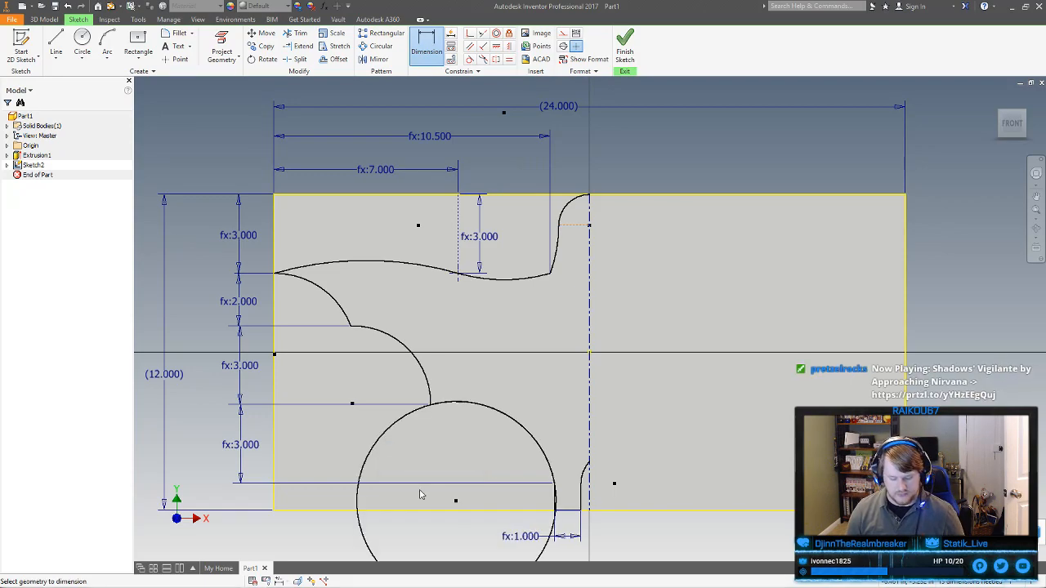
pyautogui.hotkey('ctrl', 'z')
# Try to set the foot width to a fixed 1 in
pyautogui.doubleClick(533, 536)
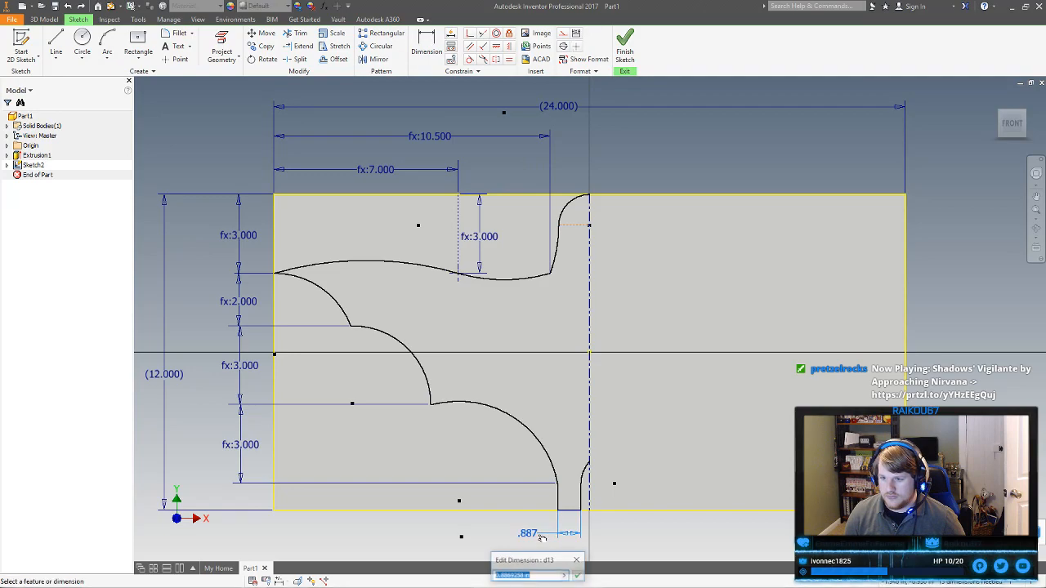
pyautogui.write('1')
pyautogui.press('Return')
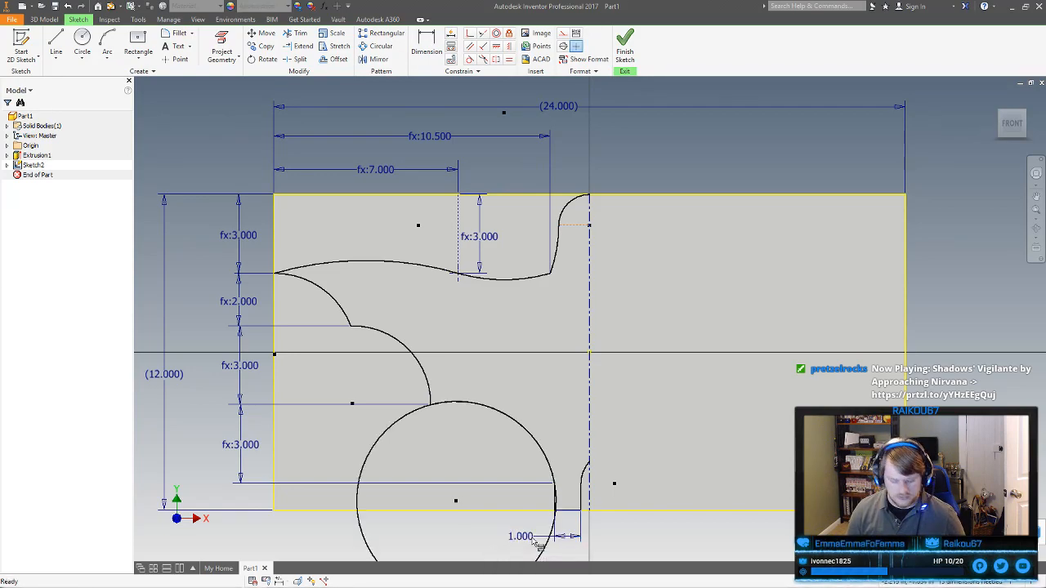
pyautogui.hotkey('ctrl', 'z')
# Set the foot width dimension below the block to 0.75 in
pyautogui.doubleClick(540, 536)
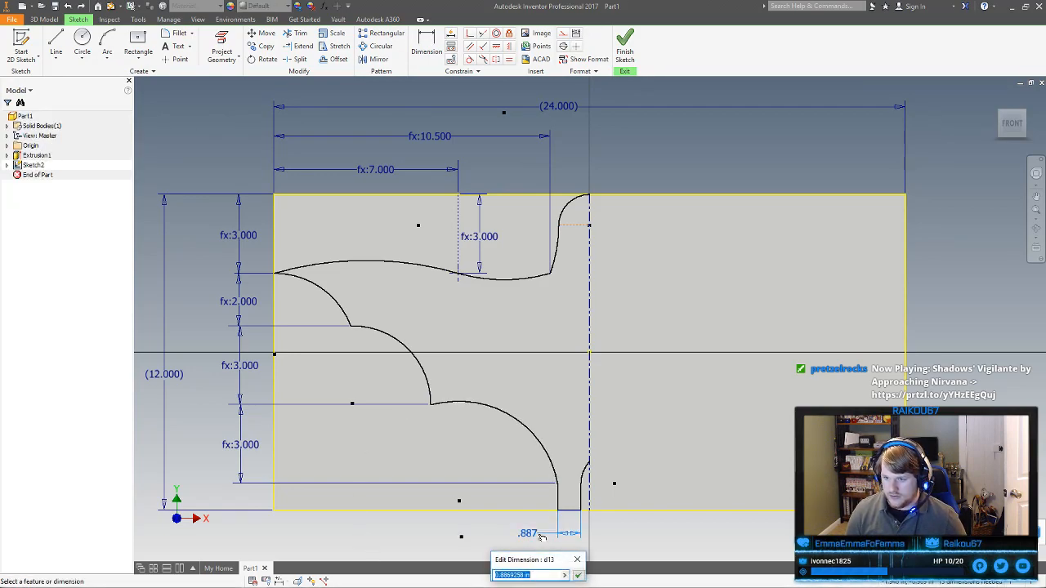
pyautogui.write('.')
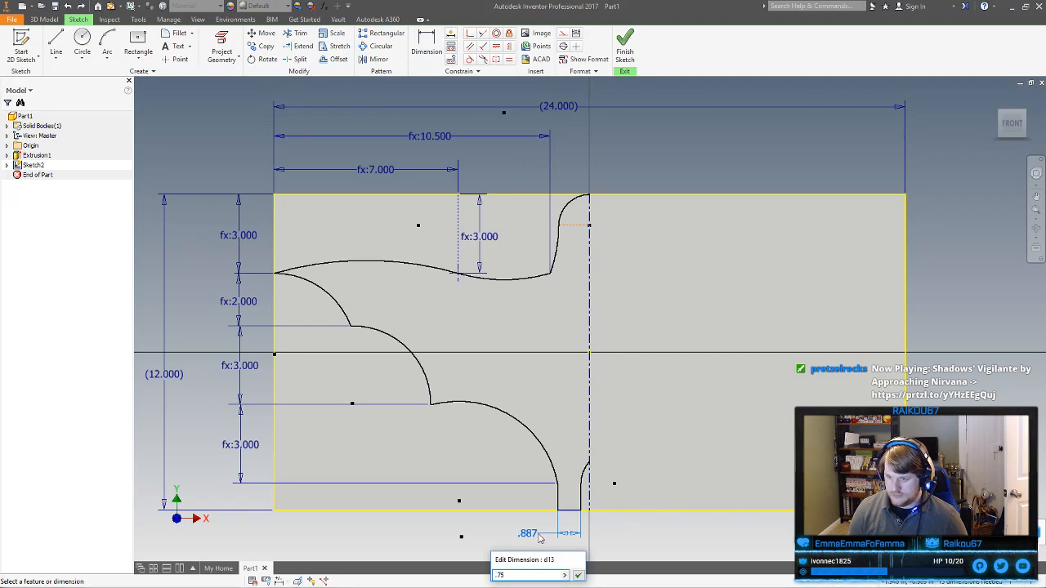
pyautogui.write('75')
pyautogui.press('Return')
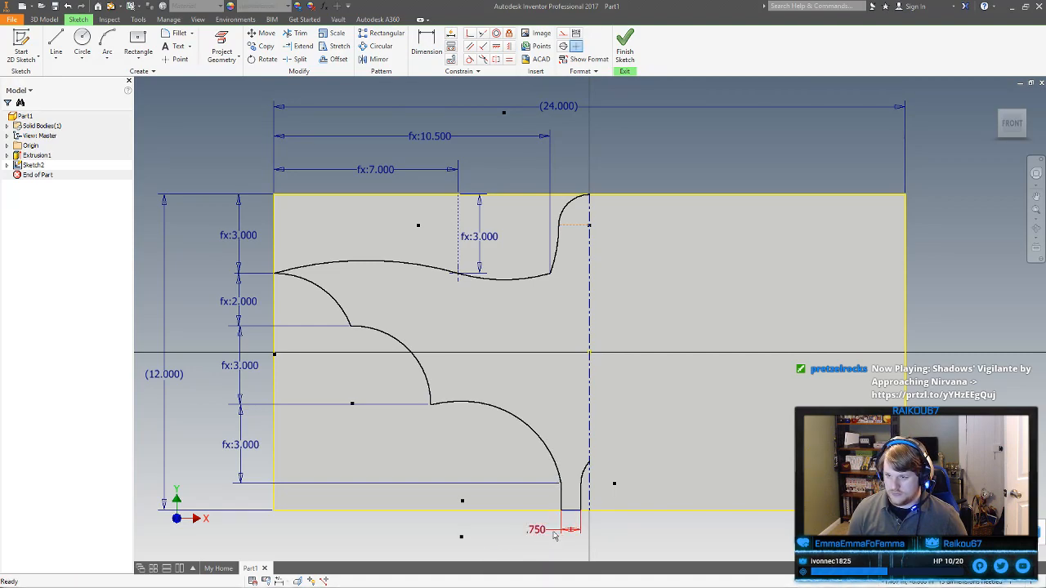
pyautogui.rightClick(553, 434)
pyautogui.press('Escape')
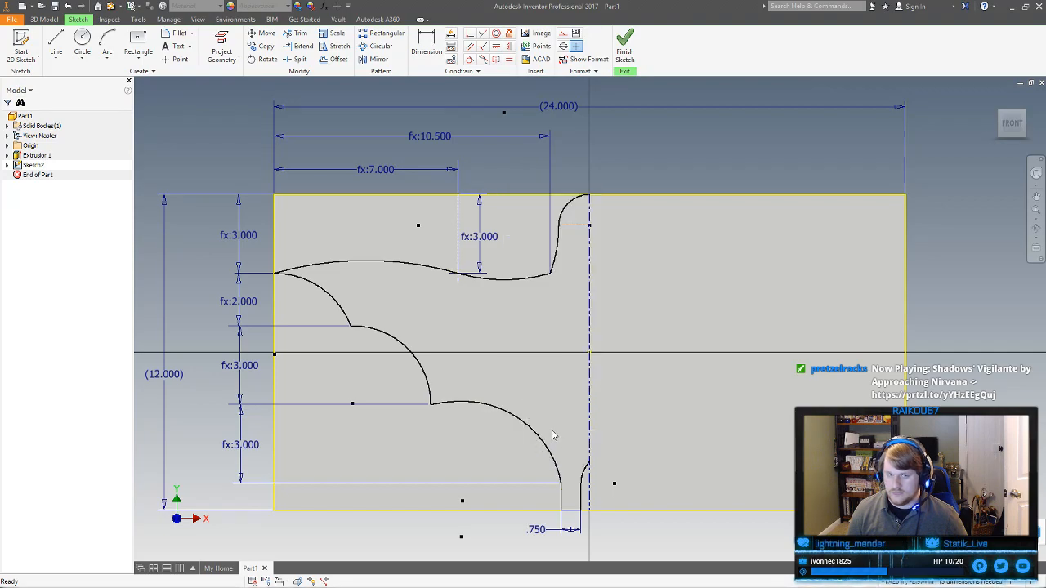
# Set the foot width between the two short vertical lines to 0.875 in
pyautogui.doubleClick(546, 532)
pyautogui.write('.875')
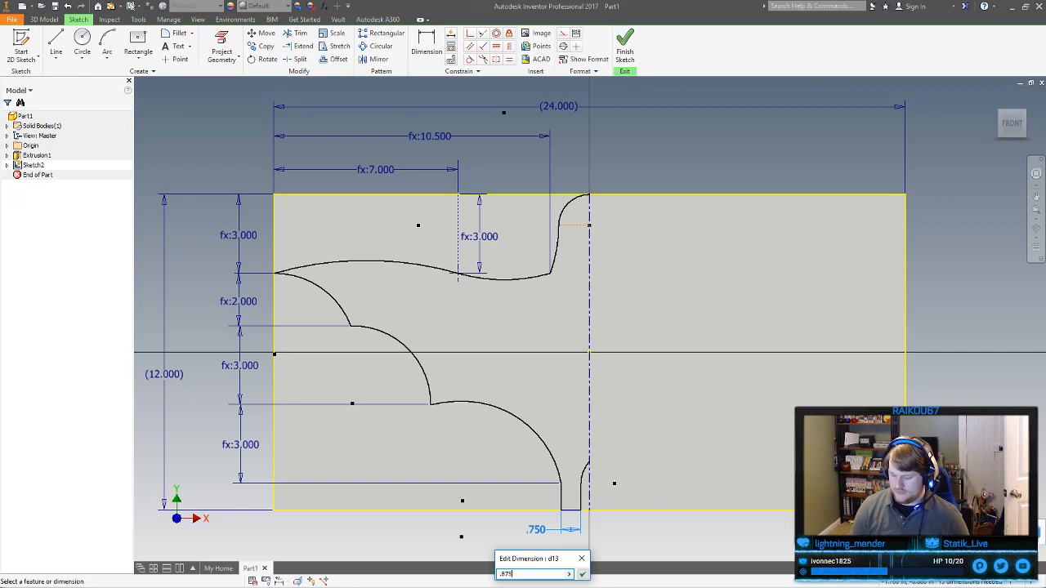
pyautogui.press('Return')
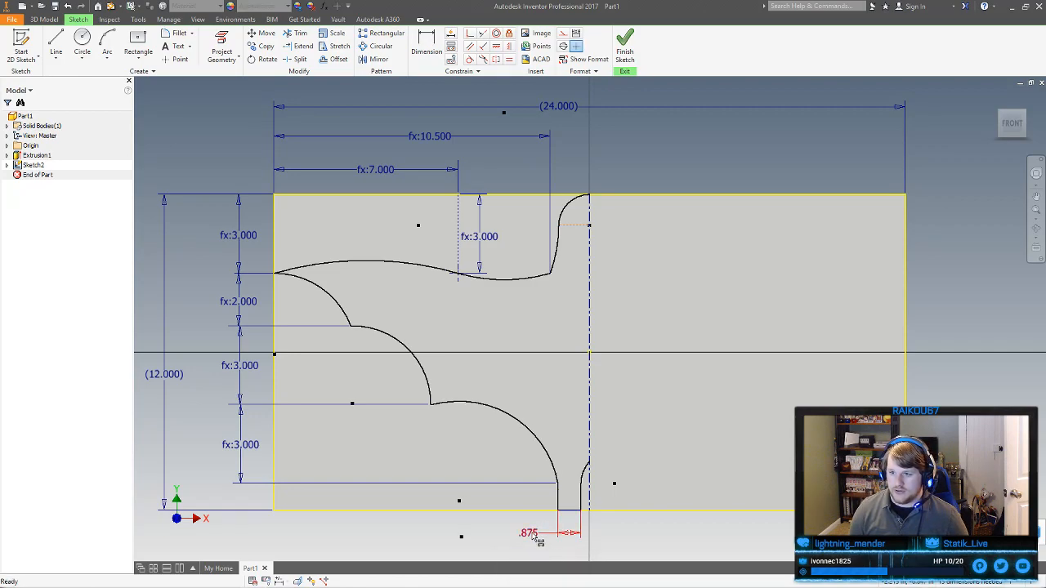
# Try a foot width of 1 in and reshape the last scallop's arc freehand, and undo both changes
pyautogui.doubleClick(537, 539)
pyautogui.write('1')
pyautogui.press('Return')
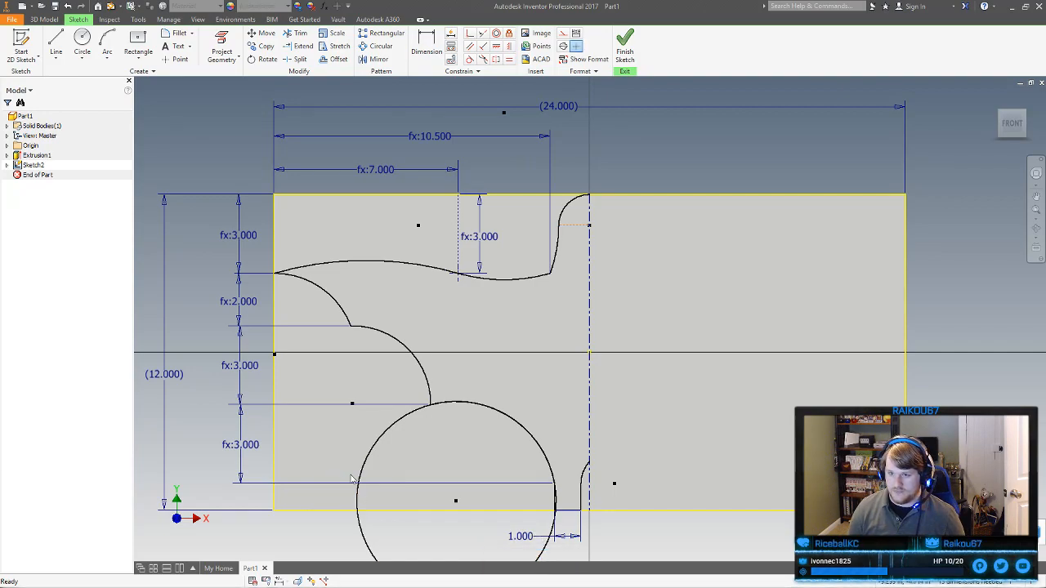
pyautogui.moveTo(362, 478); pyautogui.dragTo(539, 471)
pyautogui.moveTo(564, 440); pyautogui.dragTo(580, 337, button='middle')
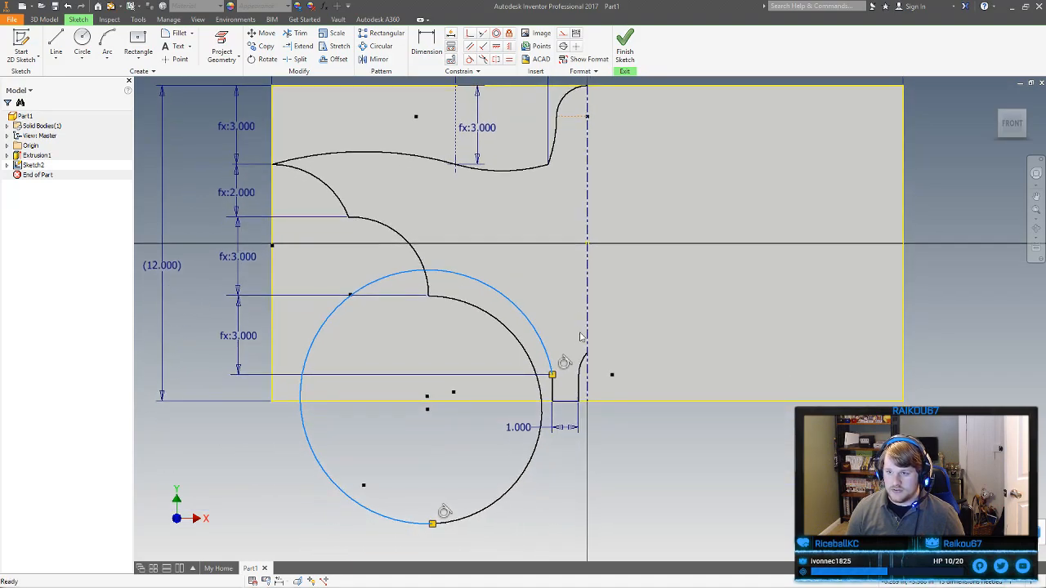
pyautogui.hotkey('ctrl', 'z')
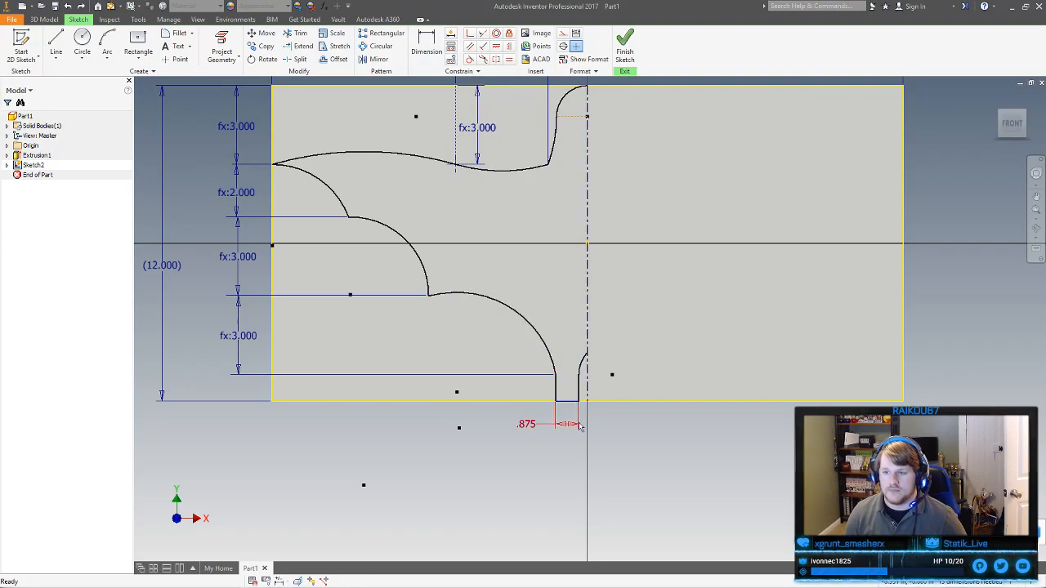
# Dimension the height from the block's bottom edge to the small arc's endpoint on the centerline, driven by the last scallop's height as d12/2
pyautogui.moveTo(579, 415); pyautogui.dragTo(671, 545, button='middle')
pyautogui.moveTo(660, 424); pyautogui.dragTo(607, 362, button='middle')
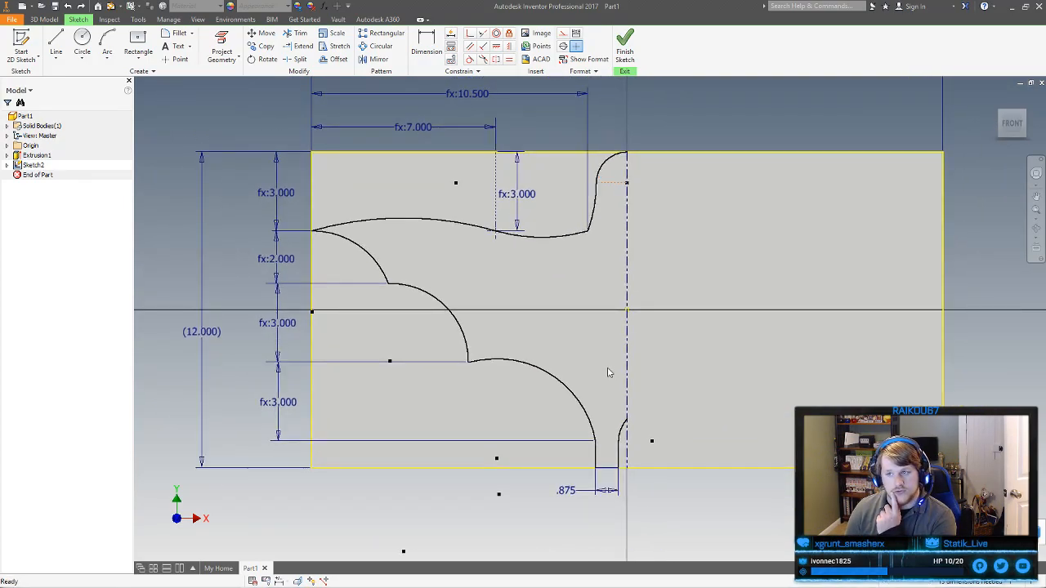
pyautogui.press('d')
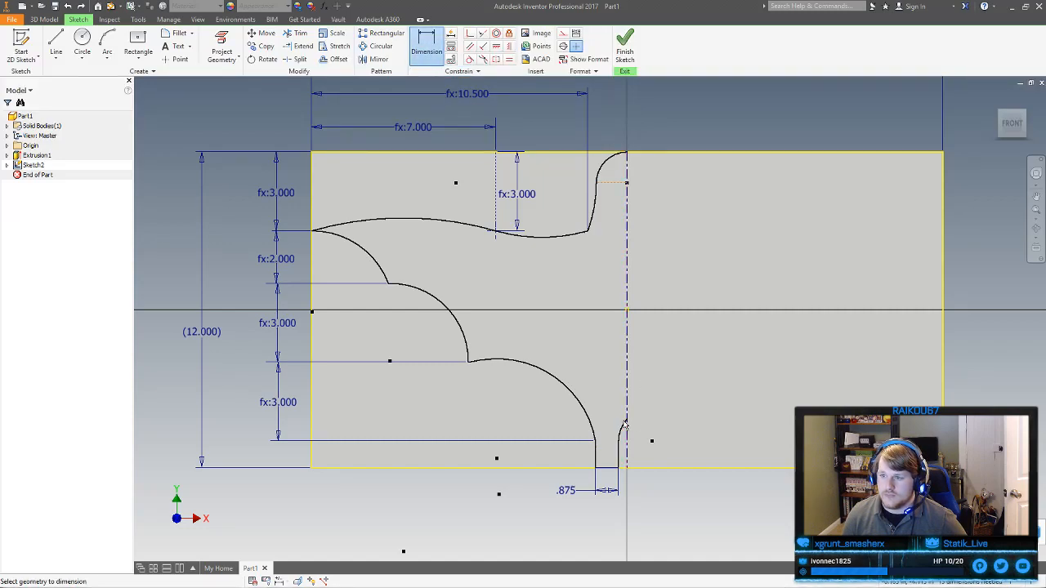
pyautogui.click(627, 422)
pyautogui.click(650, 468)
pyautogui.click(637, 501)
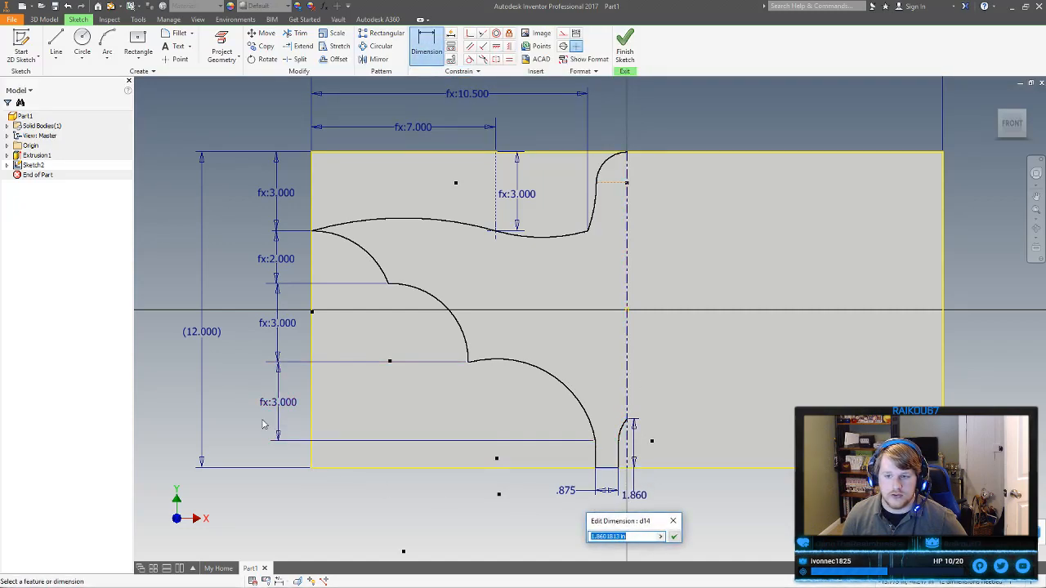
pyautogui.click(286, 404)
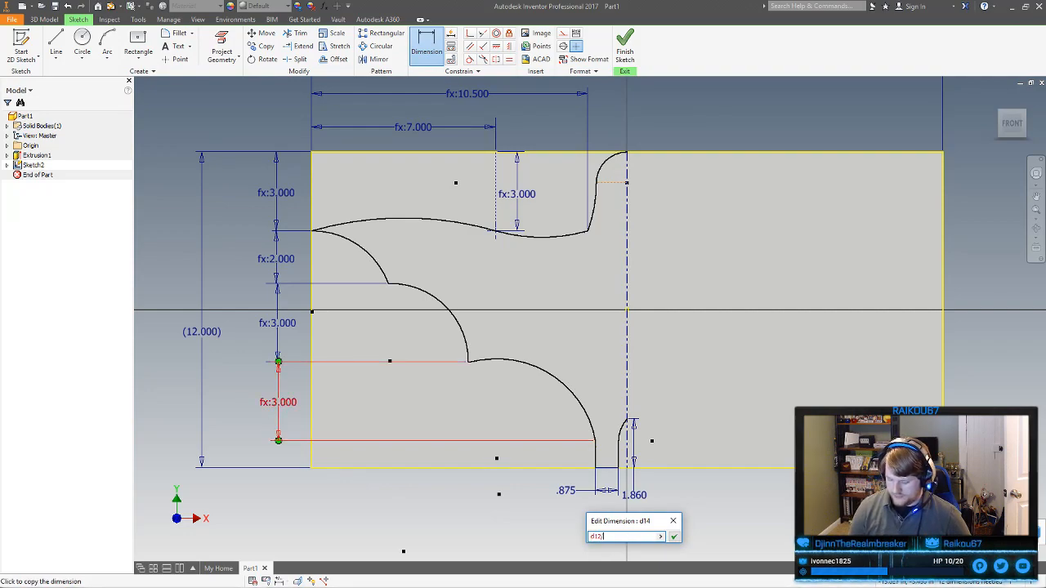
pyautogui.write('/2')
pyautogui.press('Return')
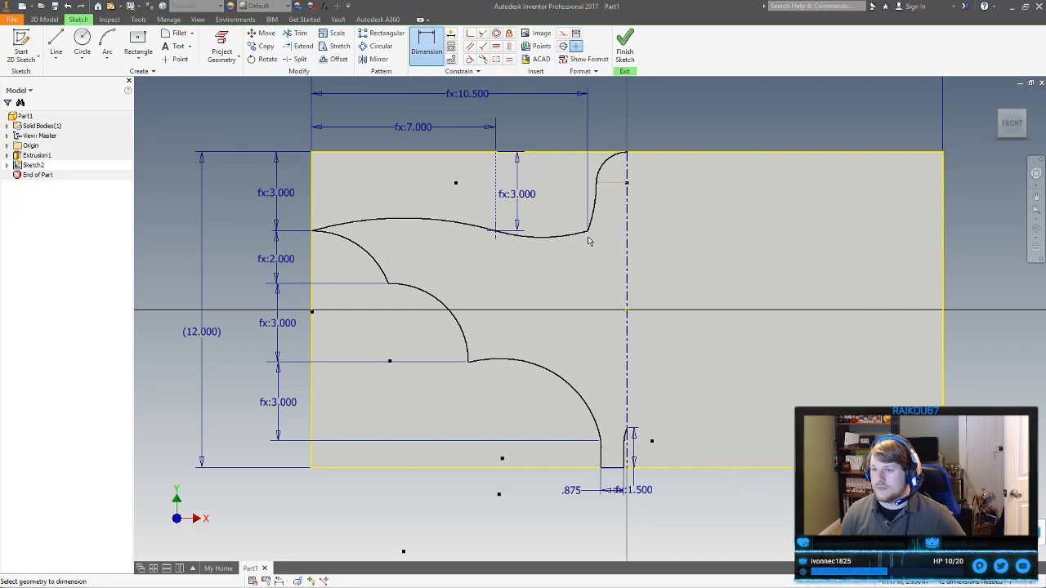
# Try to drive the wing tip's distance below the block's top edge with the formula d5 / 5 ul, and undo it
pyautogui.moveTo(592, 240); pyautogui.dragTo(602, 277, button='middle')
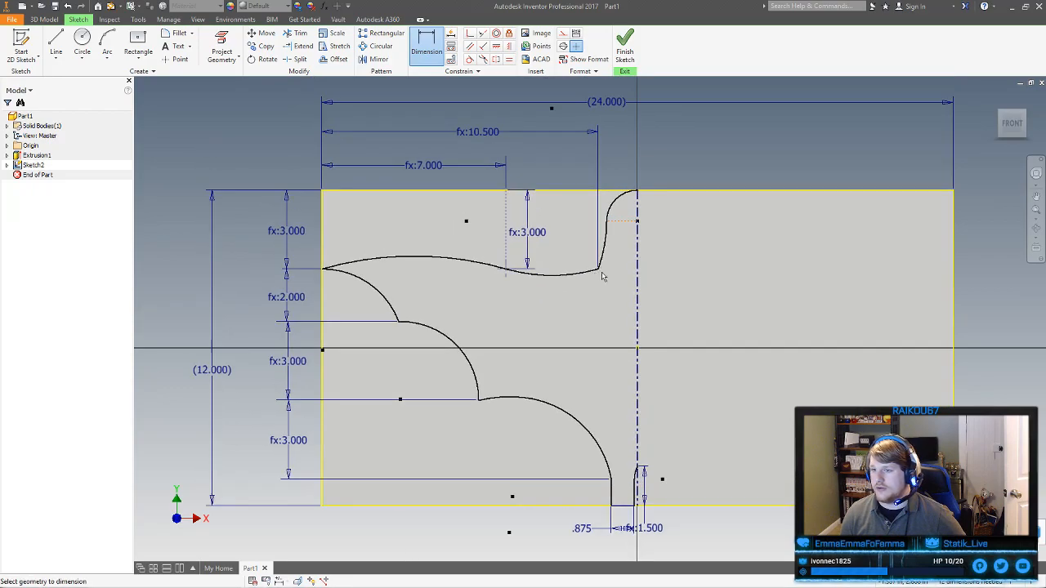
pyautogui.doubleClick(290, 234)
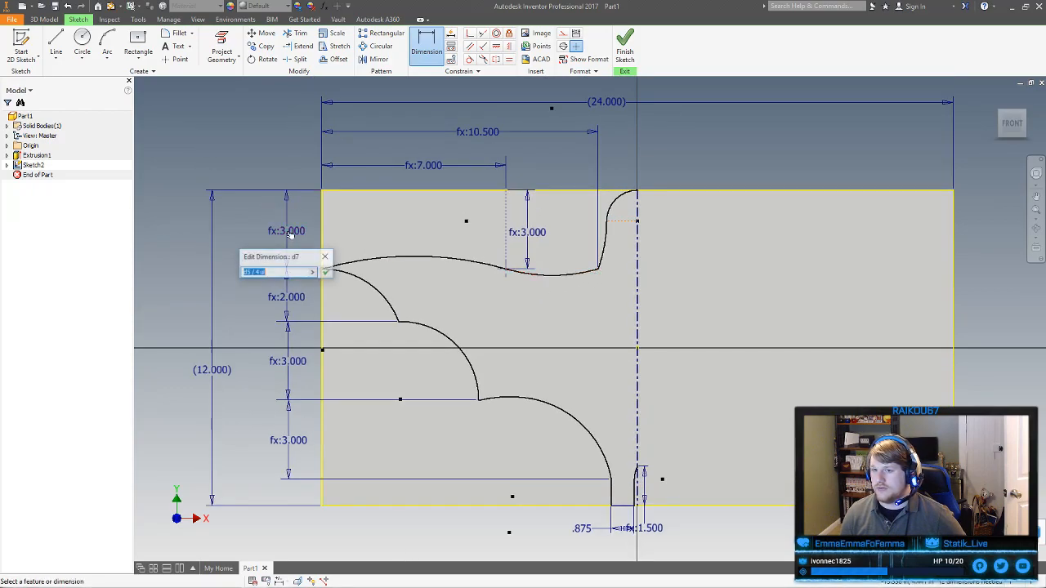
pyautogui.click(271, 272)
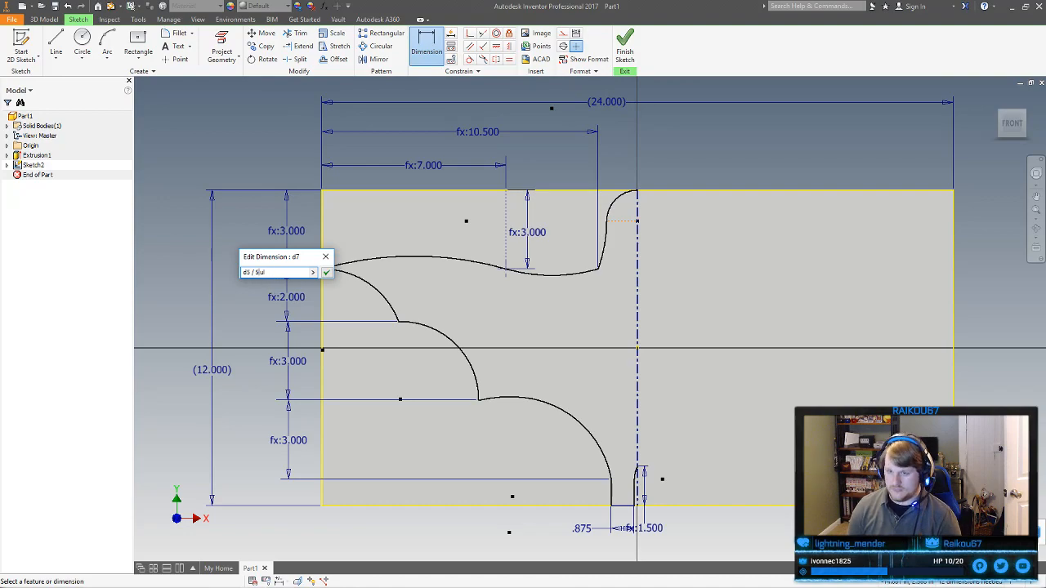
pyautogui.press('Return')
pyautogui.hotkey('ctrl', 'z')
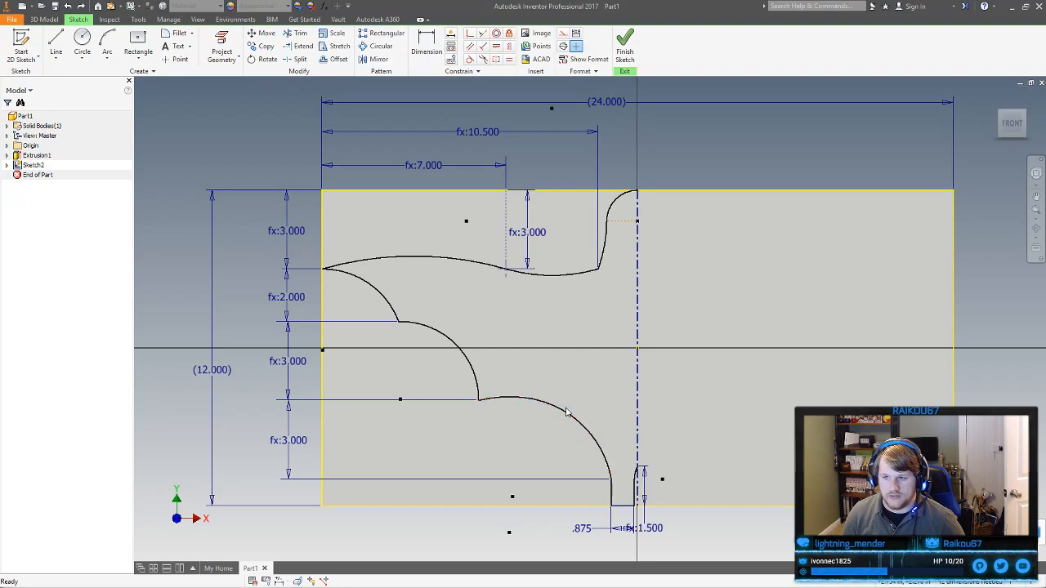
# Dimension the horizontal distance from the block's left edge to the foot's outer vertical line, placing the dimension below the block
pyautogui.moveTo(567, 413); pyautogui.dragTo(571, 359, button='middle')
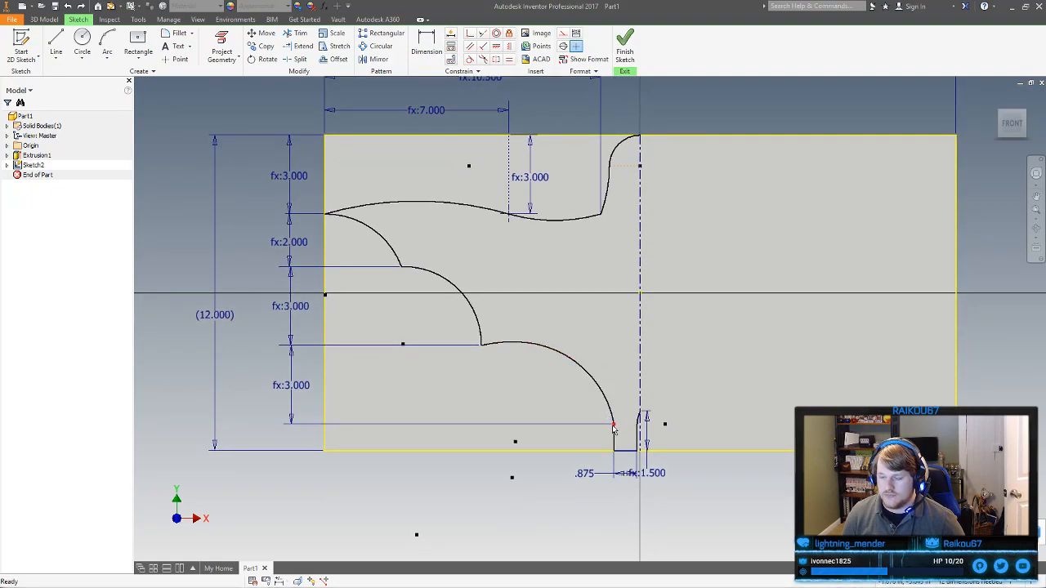
pyautogui.press('d')
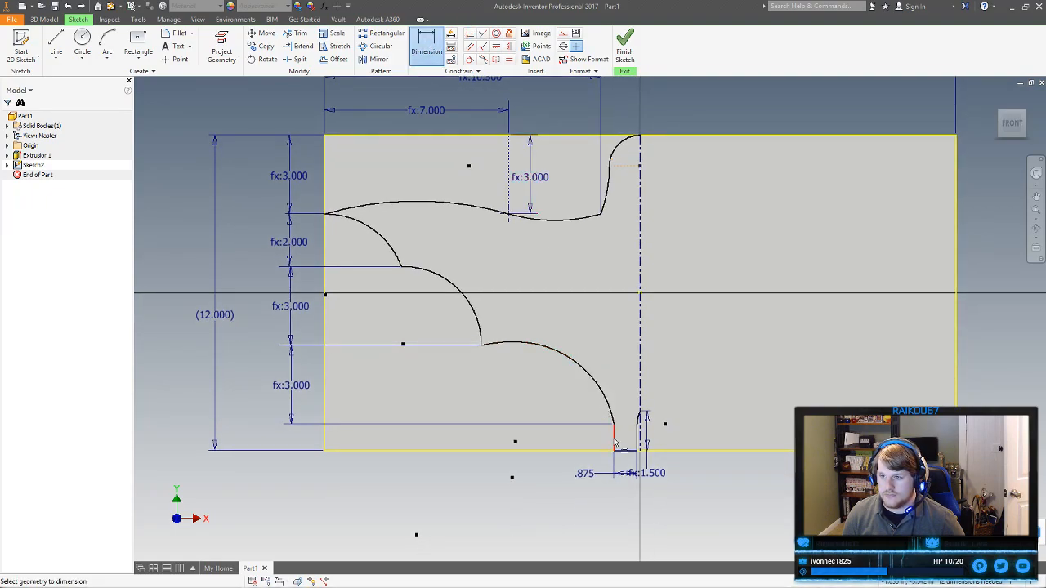
pyautogui.rightClick(617, 446)
pyautogui.click(587, 477)
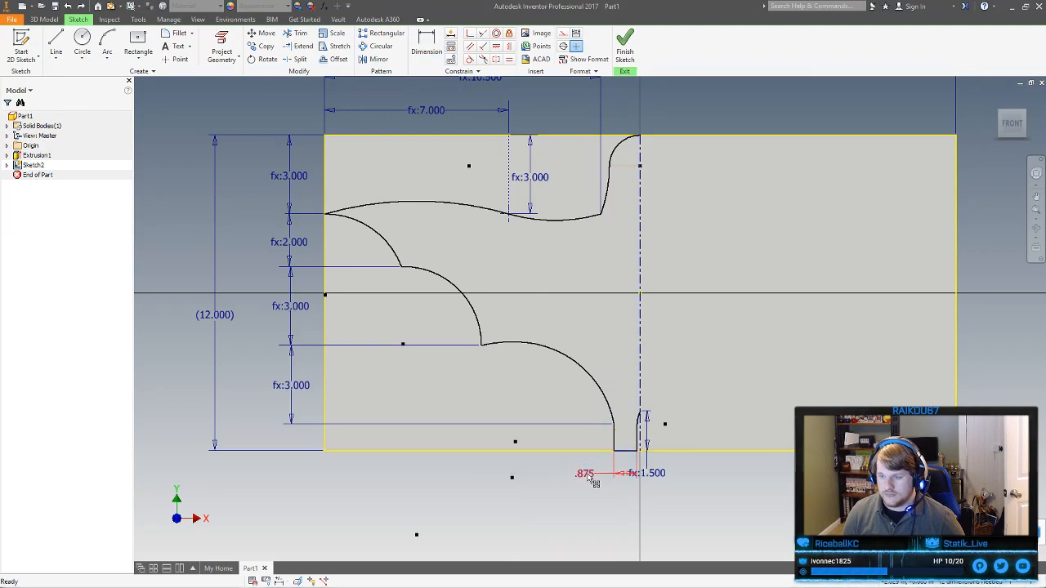
pyautogui.press('d')
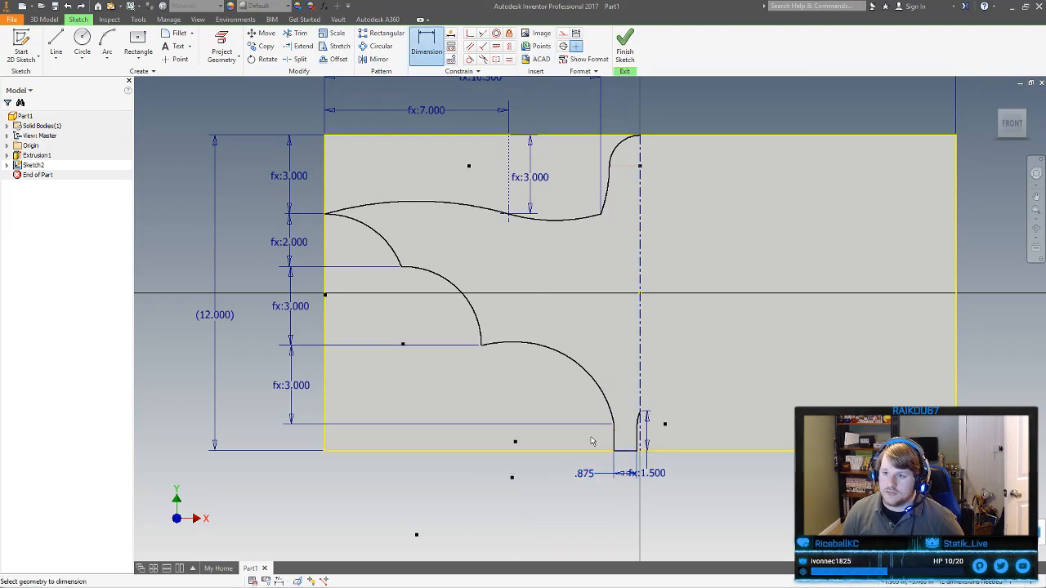
pyautogui.click(613, 442)
pyautogui.click(325, 444)
pyautogui.click(404, 483)
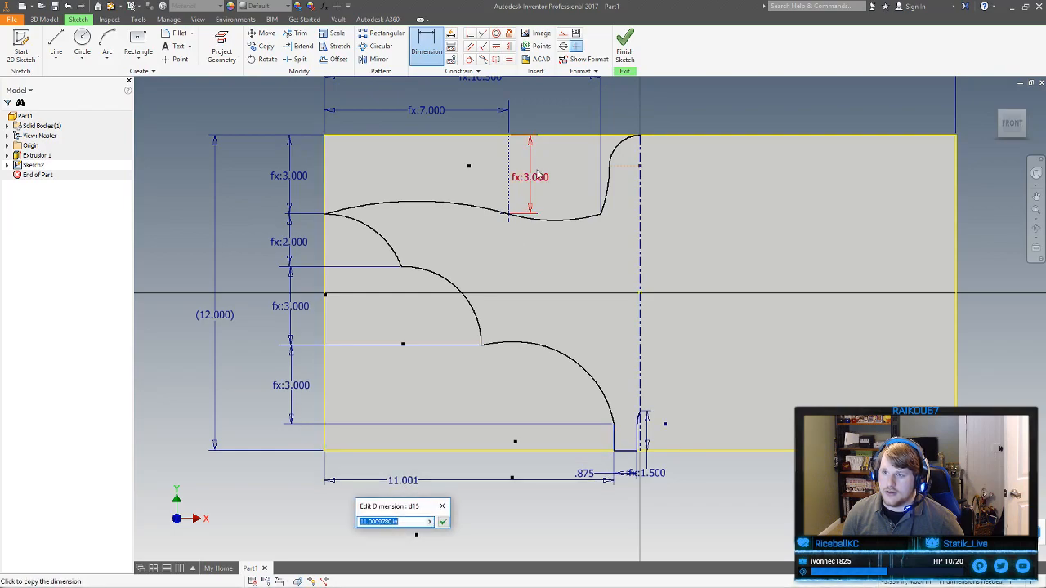
# Try to drive the distance from the block's left edge to the foot with the formula d4/2-d13
pyautogui.click(598, 119)
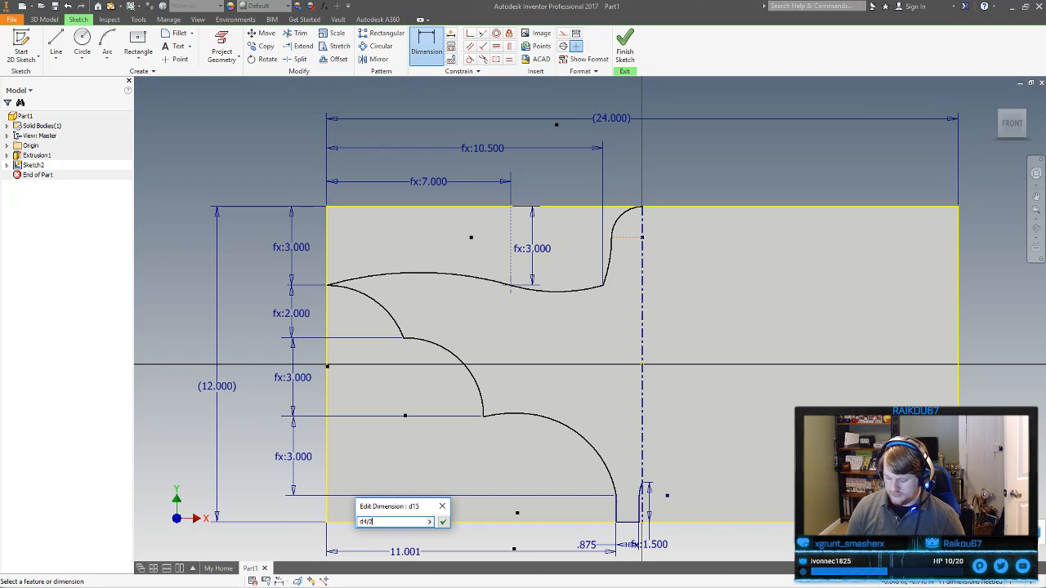
pyautogui.write('/2-')
pyautogui.click(586, 544)
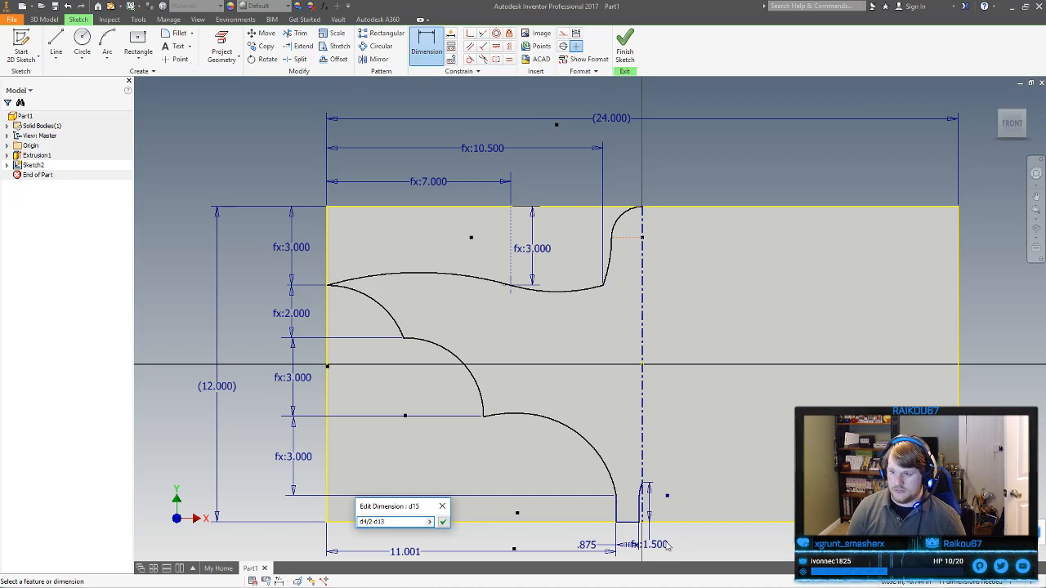
pyautogui.press('Return')
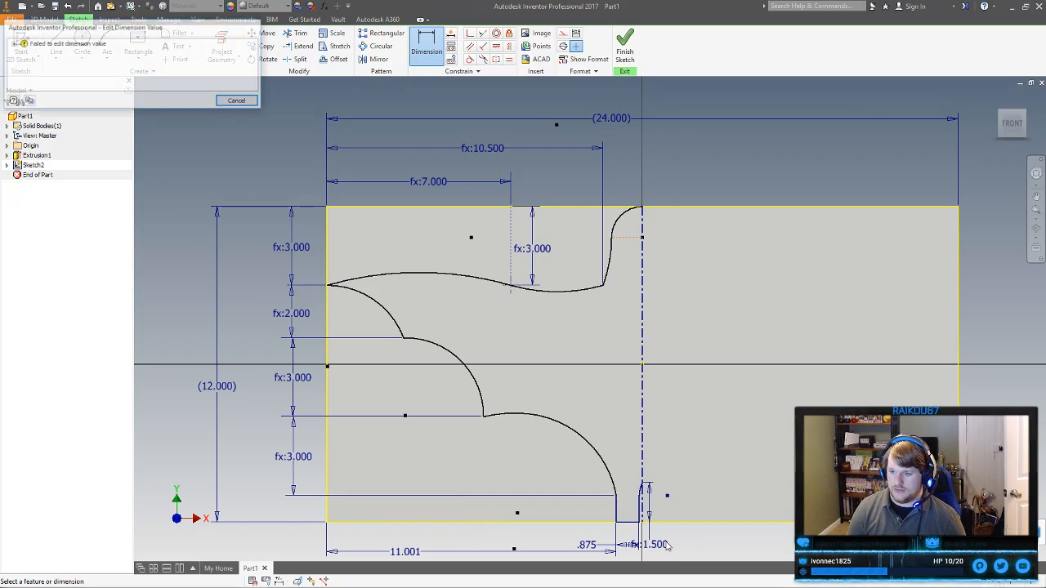
pyautogui.click(235, 101)
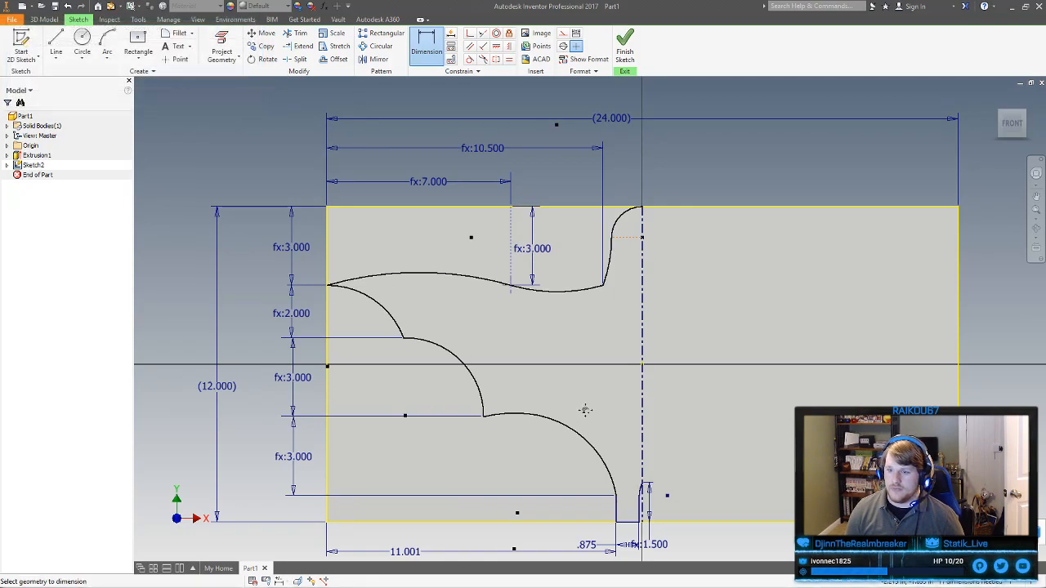
# Move the 0.875 in foot width dimension clear of the small arc's height dimension
pyautogui.moveTo(583, 415); pyautogui.dragTo(573, 301, button='middle')
pyautogui.rightClick(614, 457)
pyautogui.click(607, 447)
pyautogui.click(579, 432)
pyautogui.click(615, 458)
pyautogui.rightClick(621, 460)
pyautogui.click(656, 460)
pyautogui.moveTo(581, 435); pyautogui.dragTo(654, 459)
# Set the distance from the block's left edge to the foot's outer vertical line to 11 in
pyautogui.doubleClick(387, 441)
pyautogui.write('11')
pyautogui.press('Return')
# Try the formula d5 / 5 ul again for the wing tip's distance below the top edge, and undo it
pyautogui.moveTo(481, 273); pyautogui.dragTo(486, 303, button='middle')
pyautogui.doubleClick(289, 166)
pyautogui.click(260, 205)
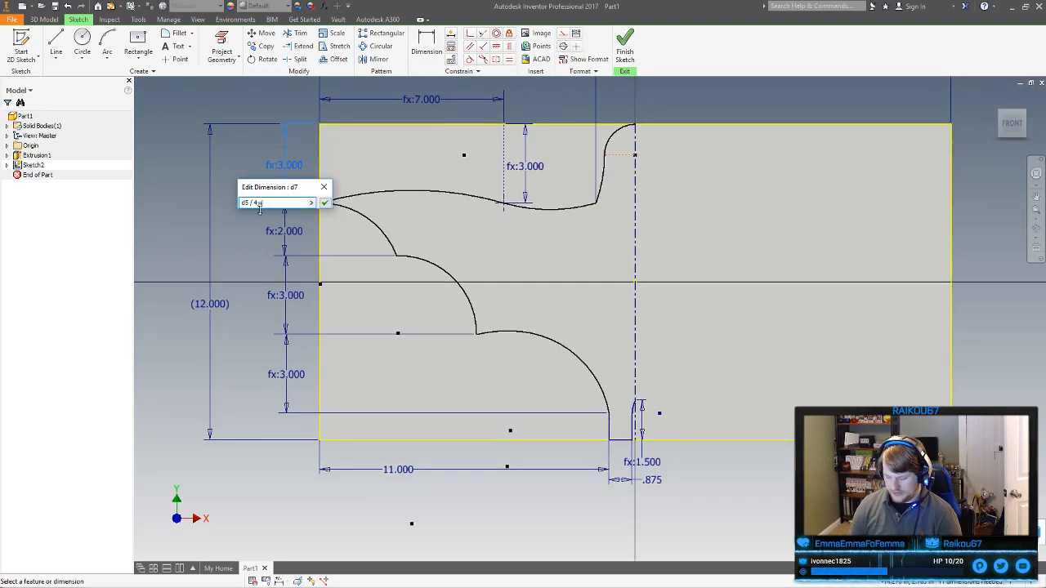
pyautogui.write('d5 / 5ul')
pyautogui.press('Return')
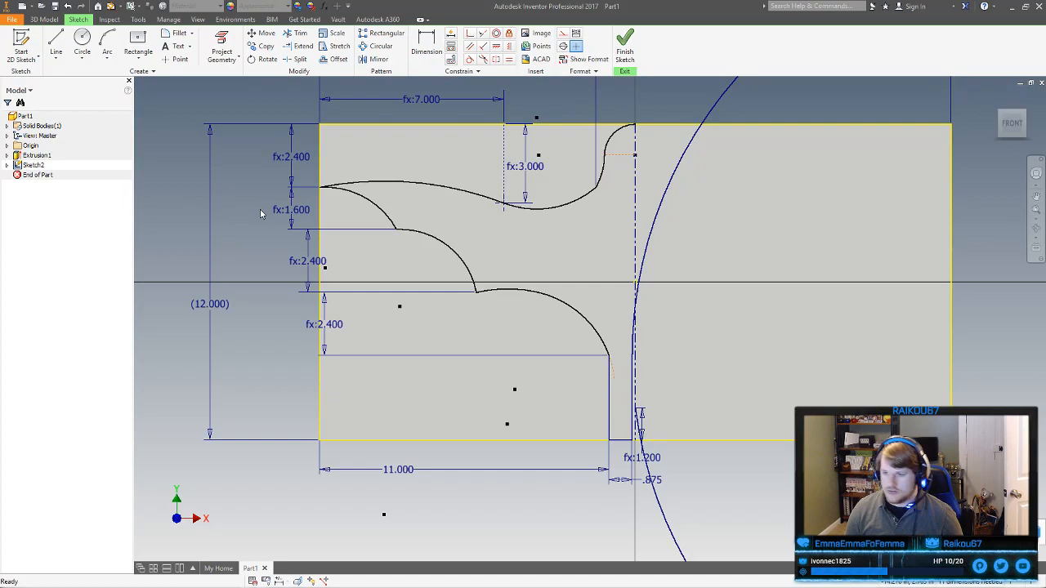
pyautogui.click(653, 243)
# Try to dimension the horizontal distance between the two endpoints of the foot's small arc, placing the dimension above the arc
pyautogui.scroll(3, 670, 401)
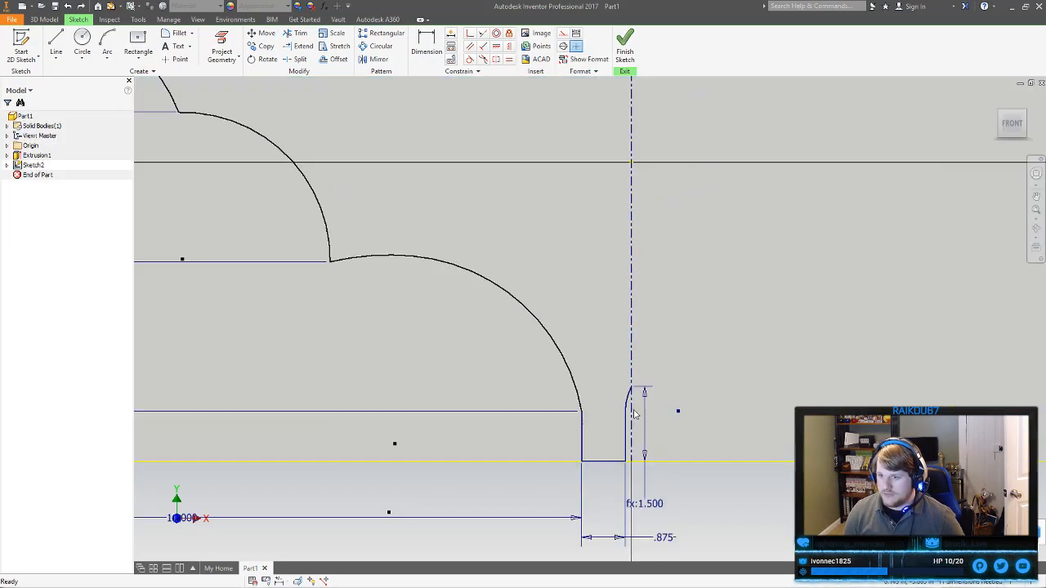
pyautogui.click(728, 400)
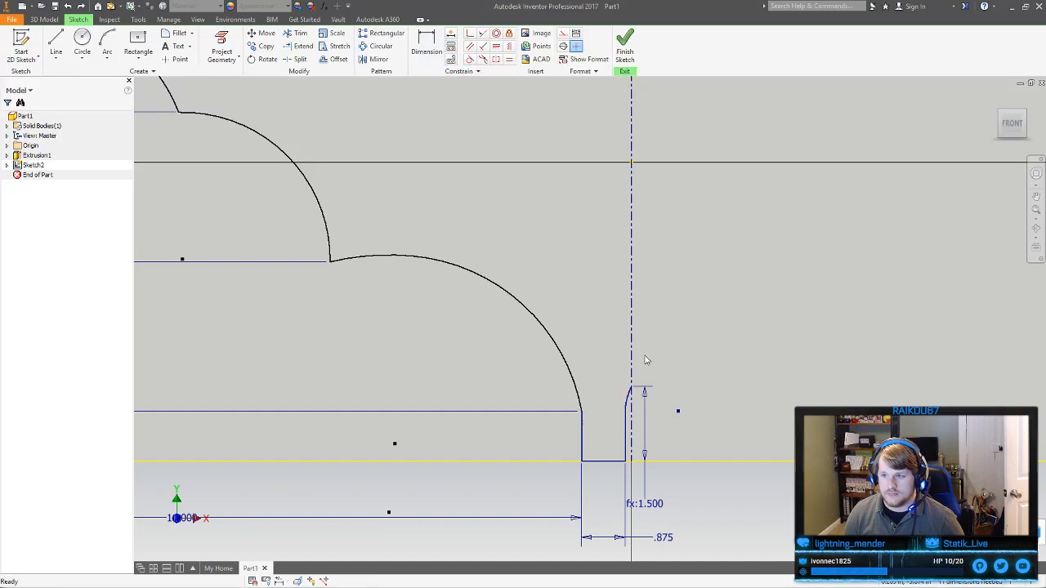
pyautogui.click(428, 44)
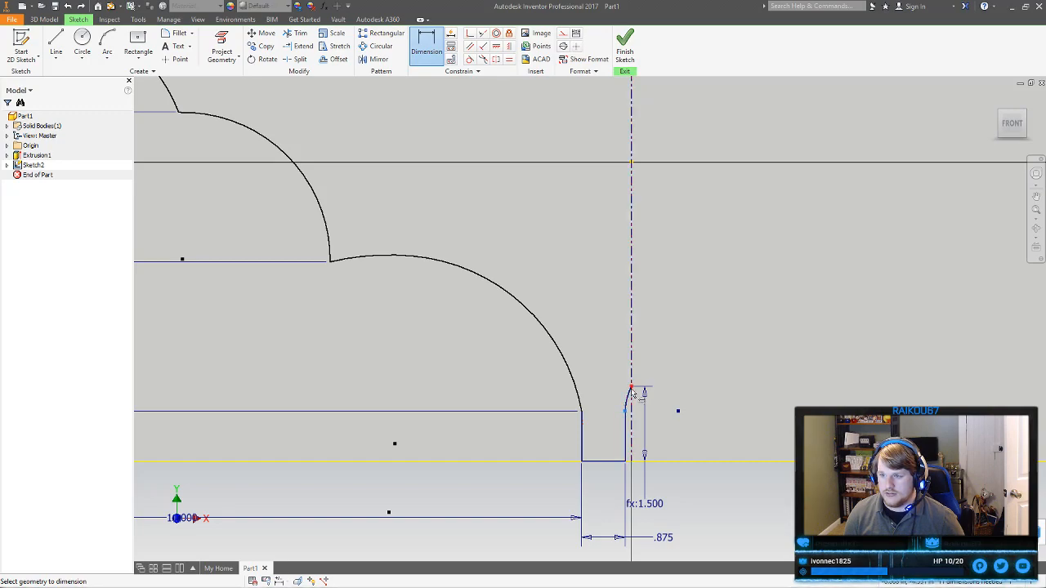
pyautogui.click(631, 390)
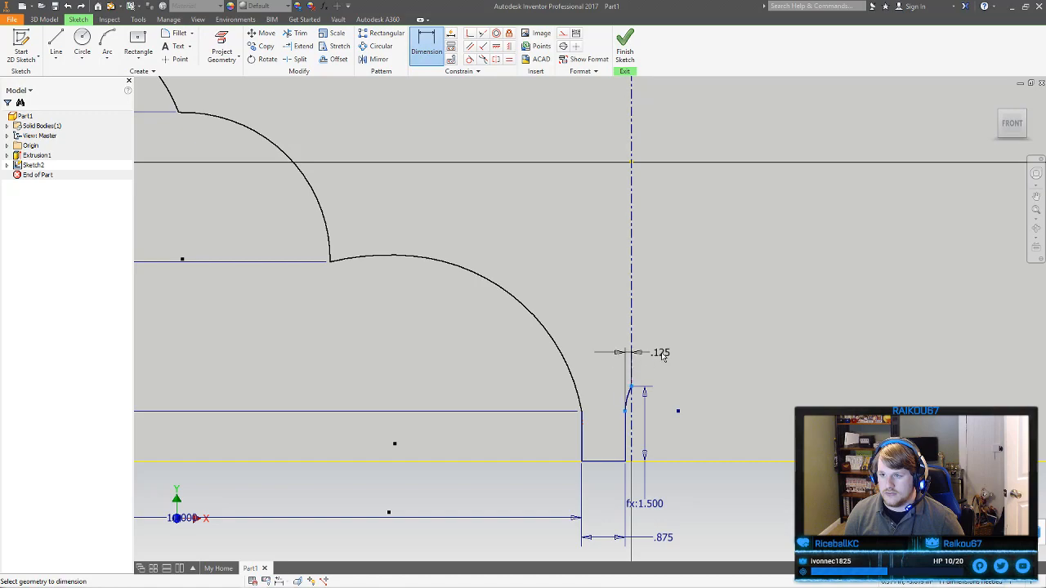
pyautogui.click(662, 357)
pyautogui.click(236, 100)
pyautogui.rightClick(719, 349)
pyautogui.click(669, 348)
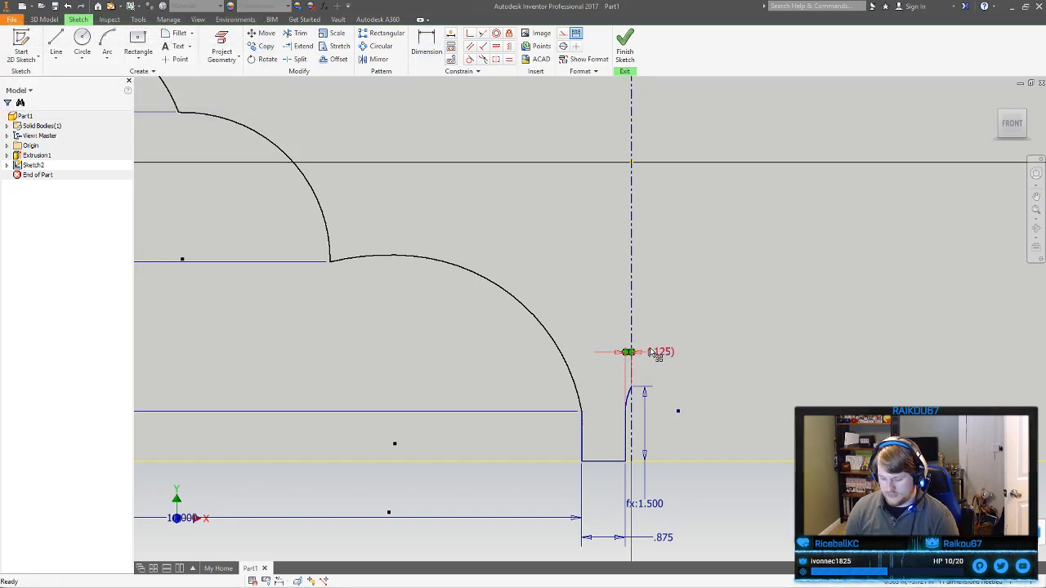
# Try a driven radius dimension on the foot's small arc, and delete it
pyautogui.click(628, 399)
pyautogui.click(426, 43)
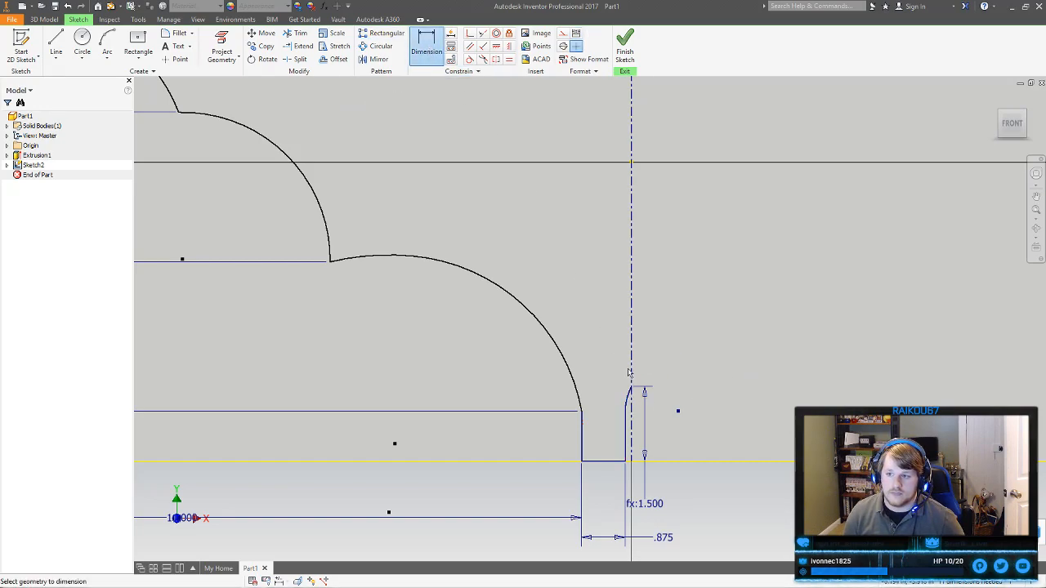
pyautogui.click(628, 398)
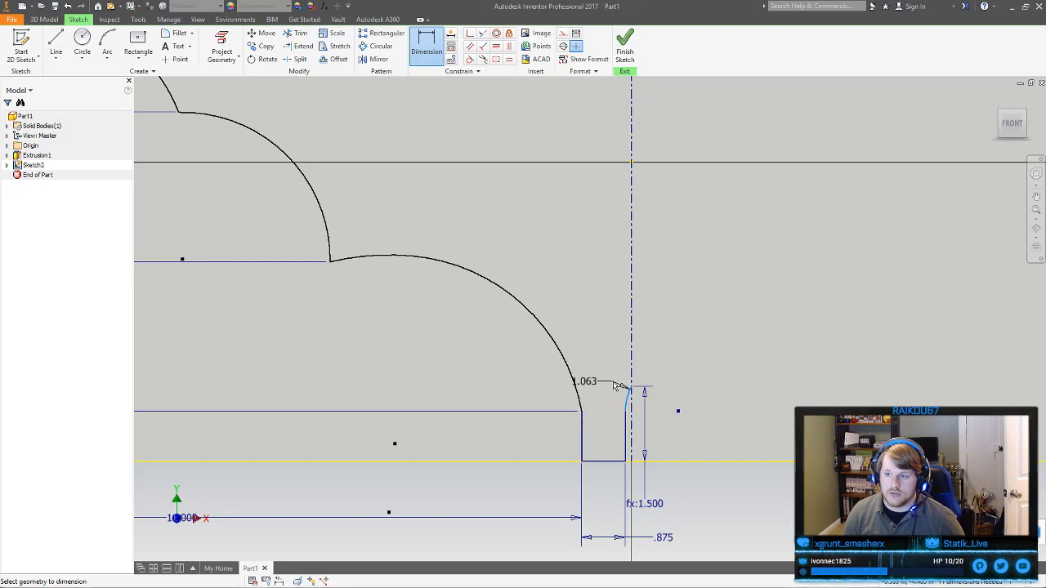
pyautogui.click(661, 369)
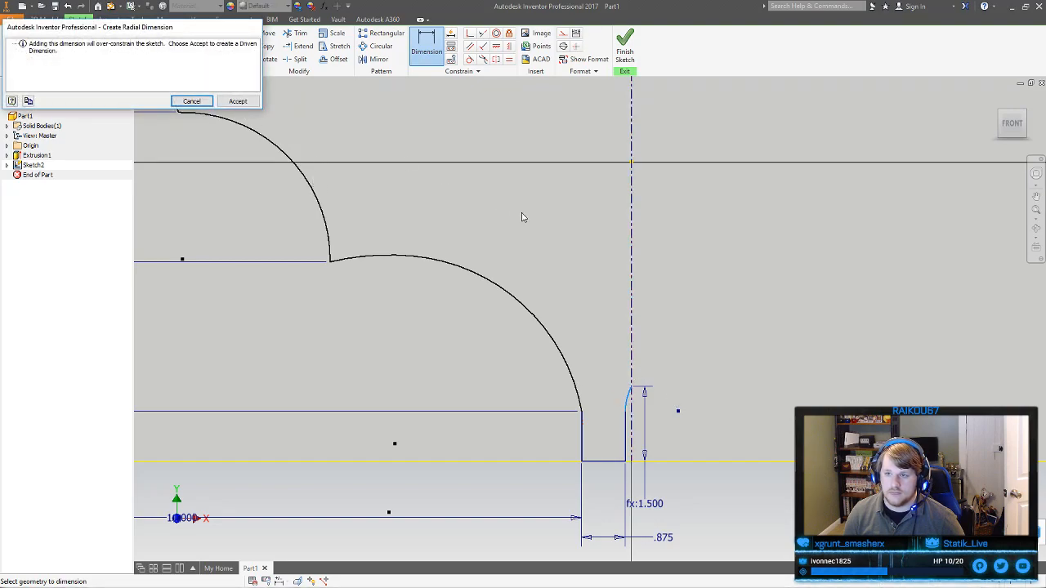
pyautogui.click(236, 102)
pyautogui.rightClick(444, 175)
pyautogui.click(412, 175)
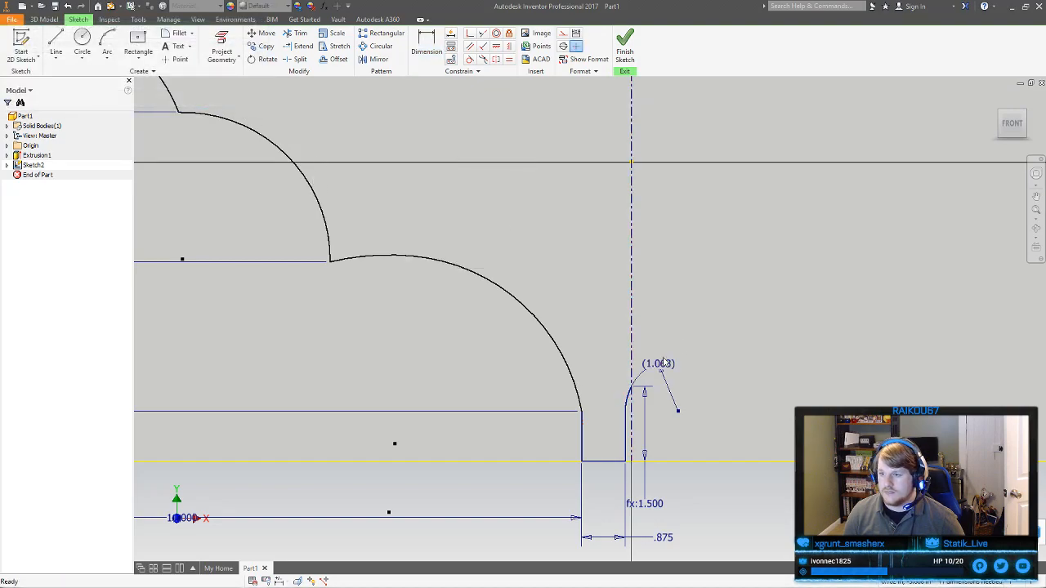
pyautogui.click(660, 369)
pyautogui.press('Delete')
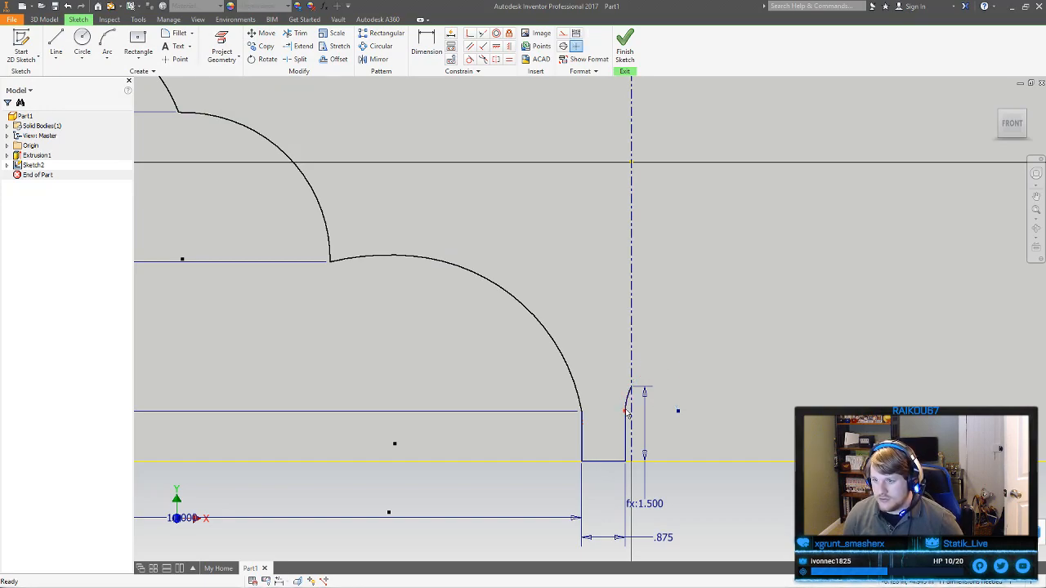
# Test which points are still free by pulling the foot's small arc endpoints and the lowest wing arc's outer end
pyautogui.moveTo(625, 414); pyautogui.dragTo(619, 435)
pyautogui.click(675, 367)
pyautogui.moveTo(631, 387)
pyautogui.mouseDown()
pyautogui.moveTo(628, 362)
pyautogui.moveTo(636, 387)
pyautogui.mouseUp()
pyautogui.click(688, 352)
pyautogui.moveTo(582, 411)
pyautogui.mouseDown()
pyautogui.moveTo(612, 389)
pyautogui.moveTo(603, 395)
pyautogui.mouseUp()
pyautogui.click(552, 281)
# Reshape the lowest wing scallop by pulling its arc into a slightly flatter crest
pyautogui.scroll(3, 558, 291)
pyautogui.moveTo(559, 296); pyautogui.dragTo(651, 431, button='middle')
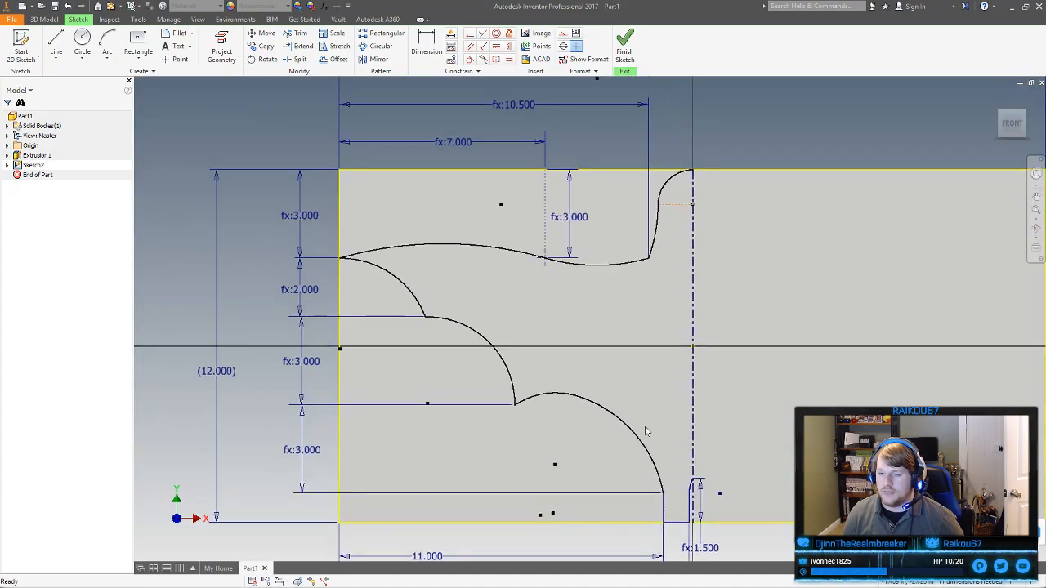
pyautogui.moveTo(581, 400); pyautogui.dragTo(595, 376, button='middle')
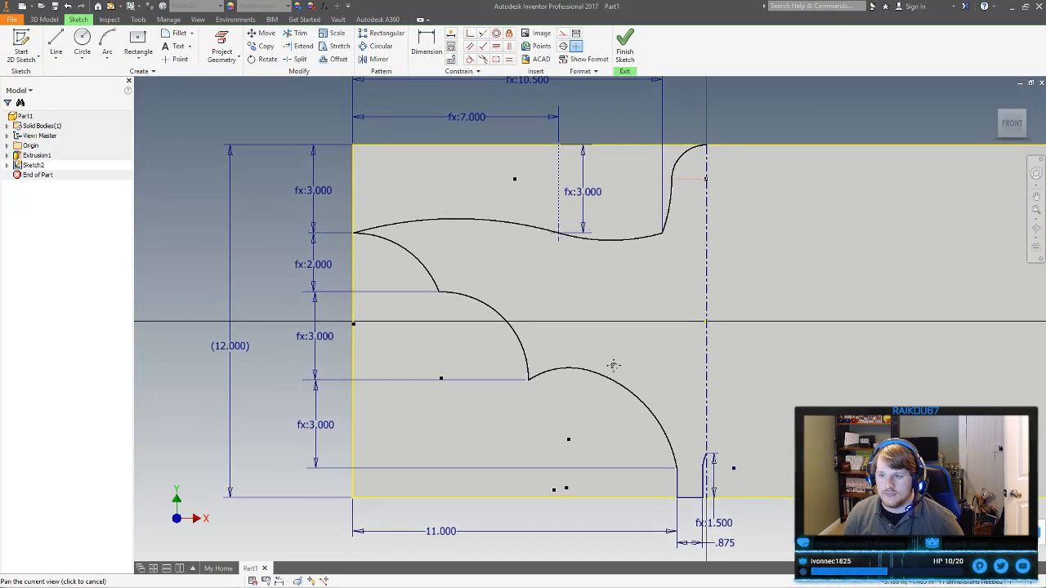
pyautogui.moveTo(595, 376); pyautogui.dragTo(596, 369)
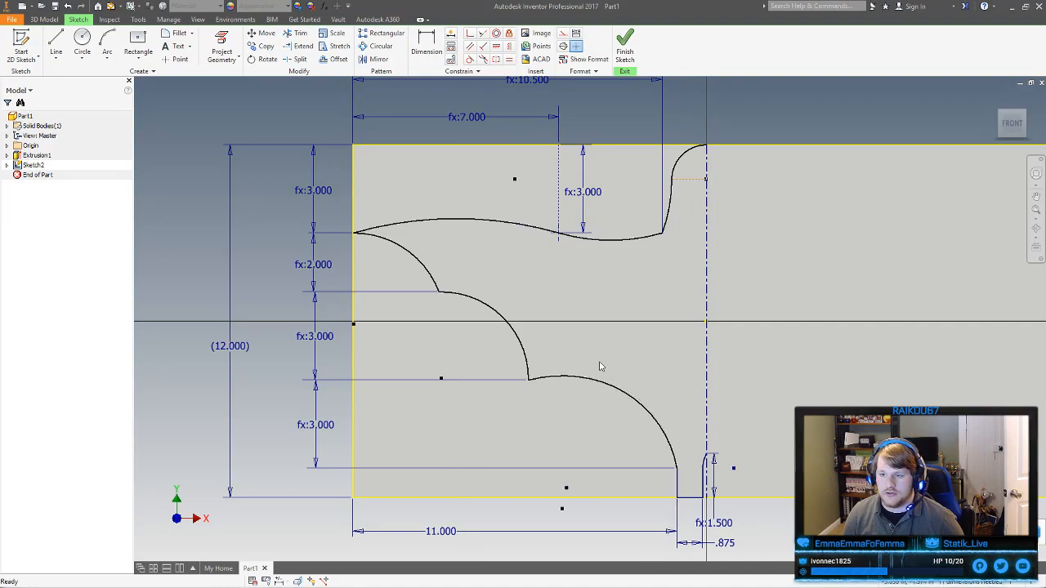
pyautogui.moveTo(600, 367); pyautogui.dragTo(617, 393, button='middle')
pyautogui.moveTo(622, 333); pyautogui.dragTo(584, 365, button='middle')
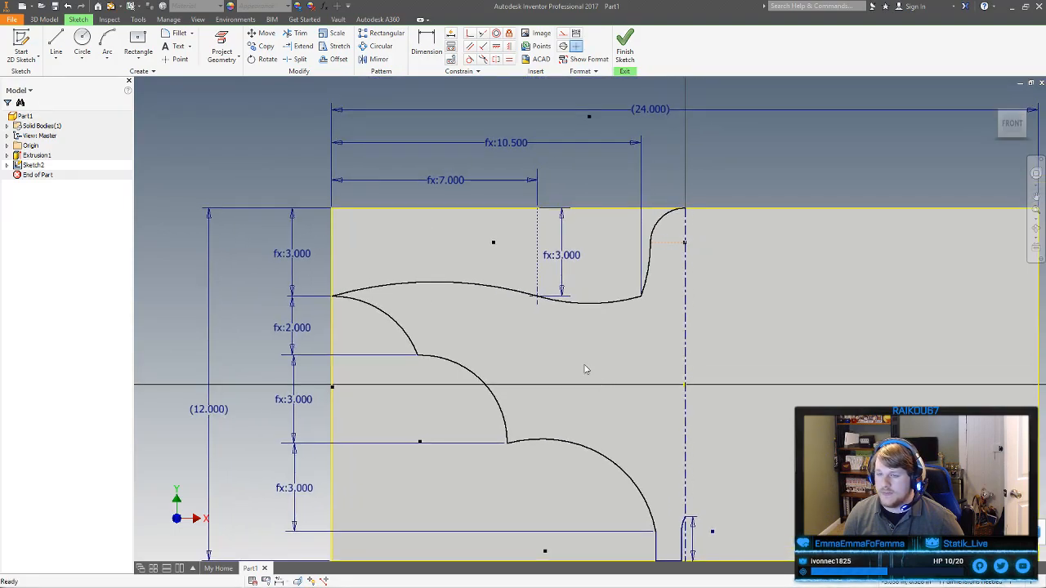
# Append -.25 to the formula for the wing tip's distance below the top edge, and delete the resulting circle beside the foot
pyautogui.rightClick(296, 260)
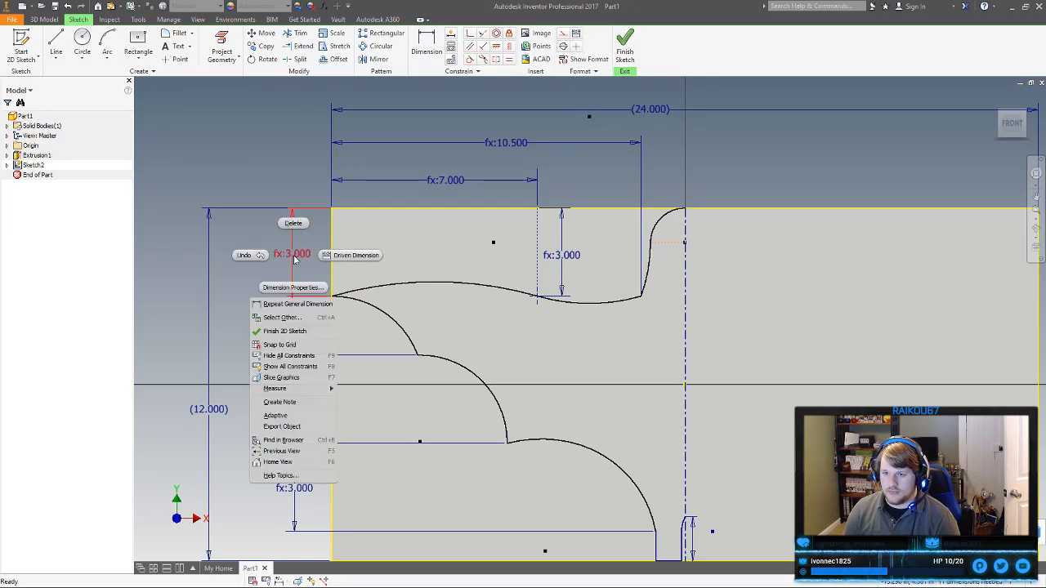
pyautogui.press('Escape')
pyautogui.doubleClick(303, 261)
pyautogui.click(299, 299)
pyautogui.write('-.25')
pyautogui.press('Return')
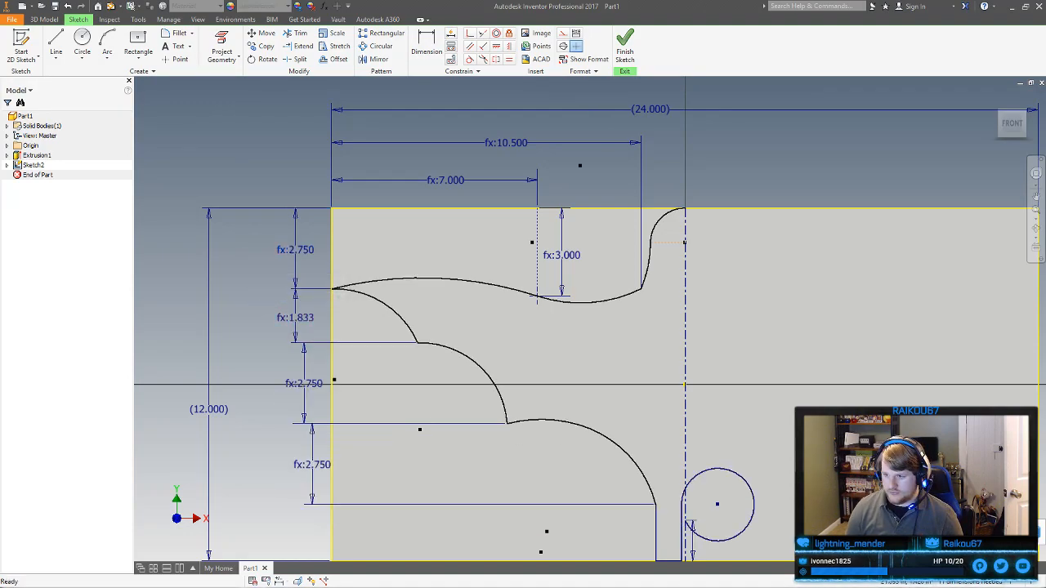
pyautogui.click(752, 495)
pyautogui.press('Delete')
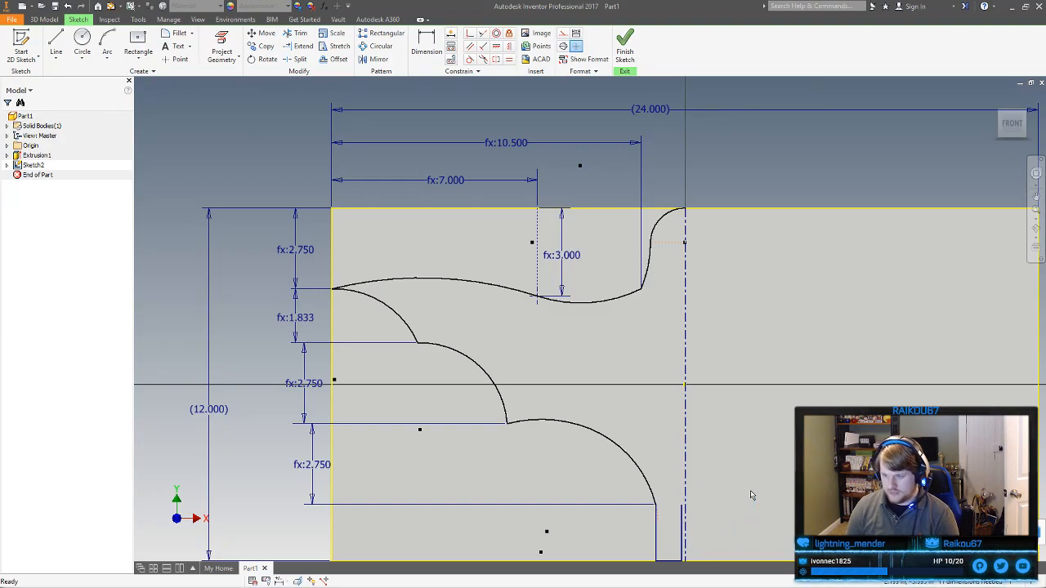
# Try entering 5 / 4 in the formula for the wing tip's distance below the top edge, and undo it
pyautogui.moveTo(726, 478)
pyautogui.mouseDown(button='middle')
pyautogui.moveTo(747, 411)
pyautogui.moveTo(759, 462)
pyautogui.mouseUp(button='middle')
pyautogui.doubleClick(328, 234)
pyautogui.moveTo(330, 279); pyautogui.dragTo(301, 280)
pyautogui.write('5 / 4')
pyautogui.press('Return')
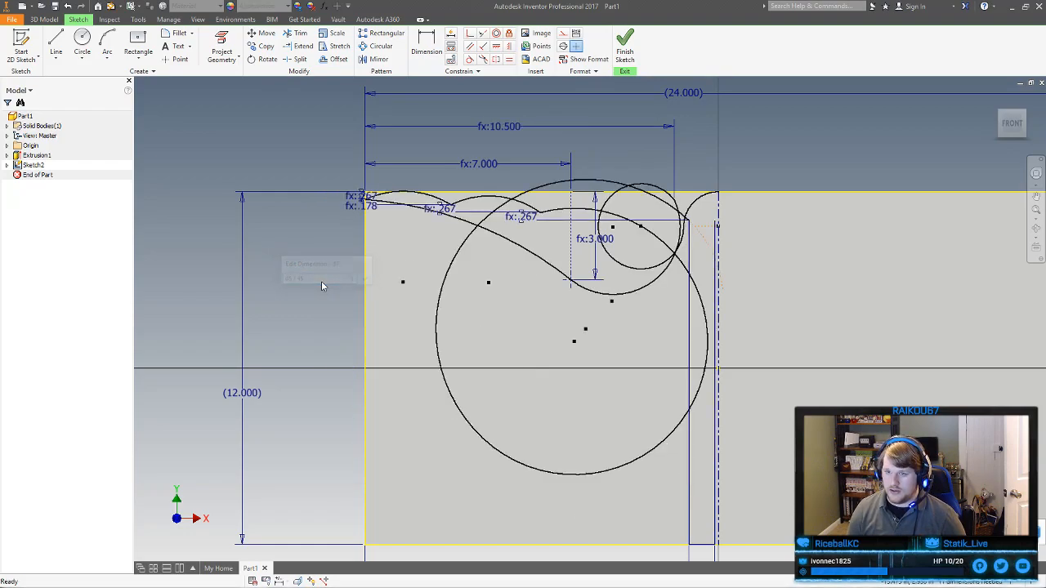
pyautogui.hotkey('ctrl', 'z')
# Remove the -.25 term from the wing tip's distance below the top edge and set its formula to d5 / 5 ul
pyautogui.doubleClick(328, 234)
pyautogui.click(340, 273)
pyautogui.press('BackSpace')
pyautogui.press('Return')
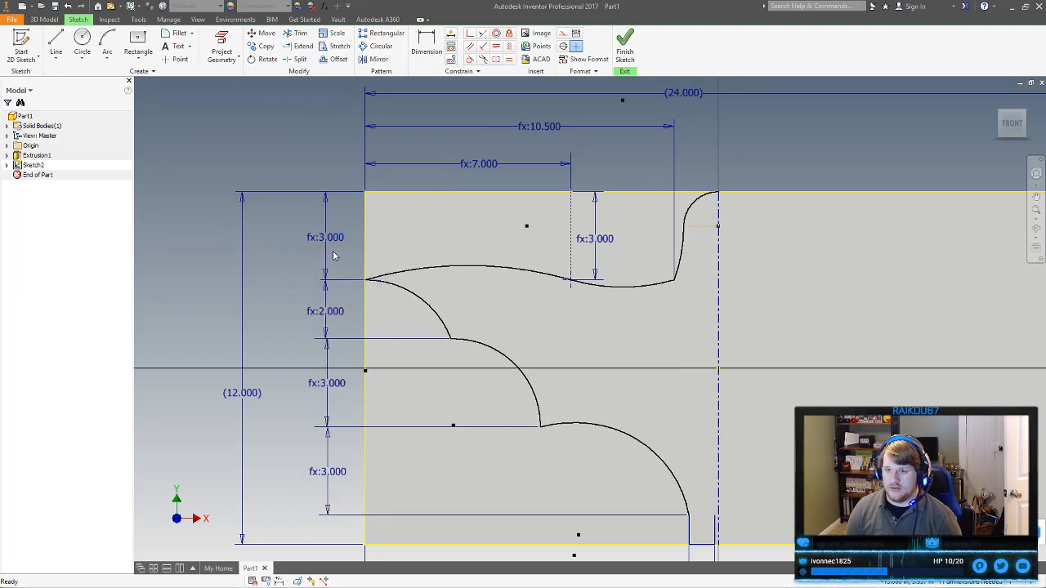
pyautogui.doubleClick(325, 237)
pyautogui.click(301, 281)
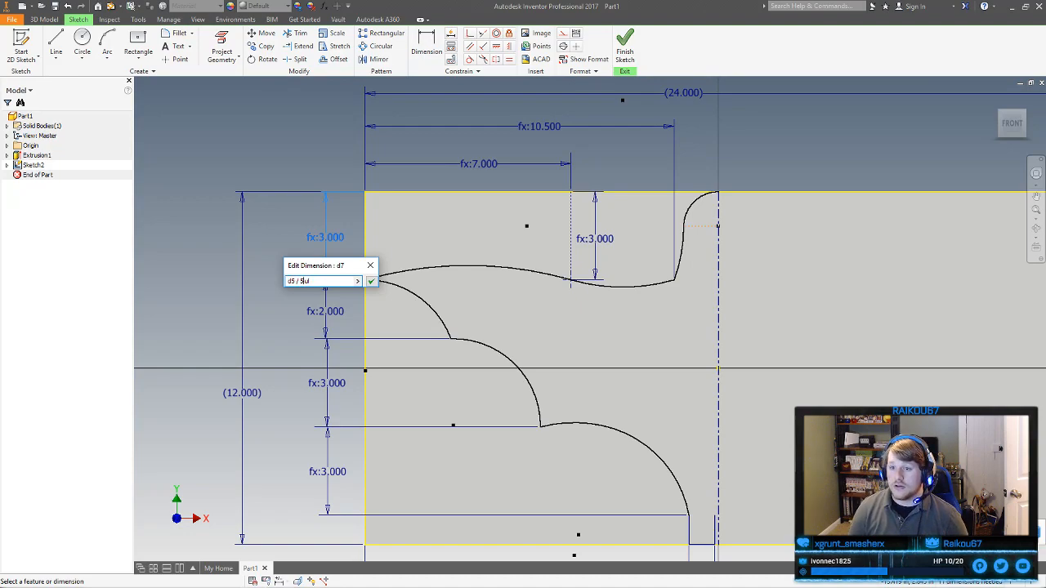
pyautogui.write('5')
pyautogui.press('Return')
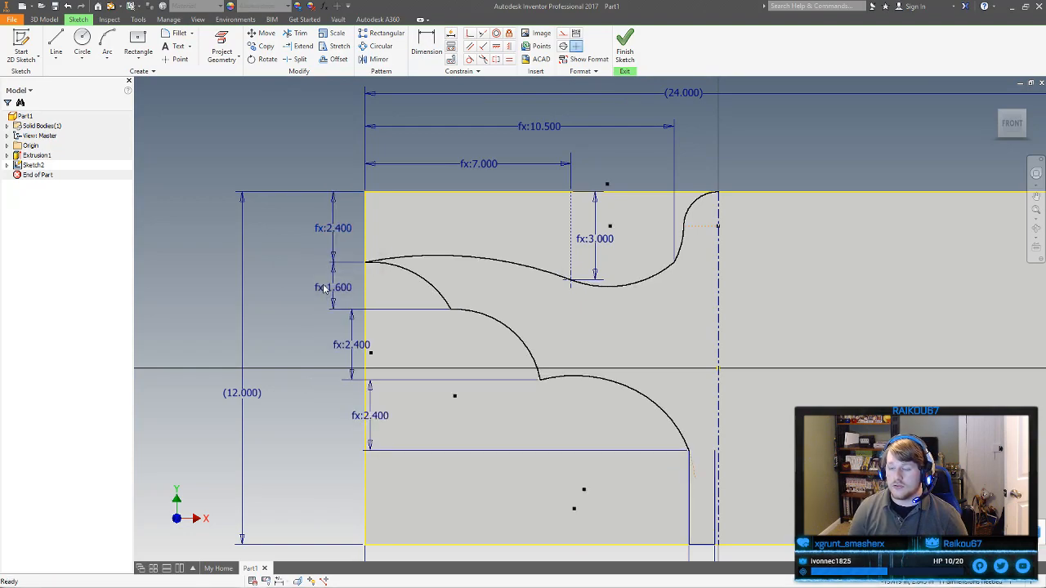
# Set the height of the first scallop below the wing tip to d7
pyautogui.doubleClick(326, 289)
pyautogui.click(343, 326)
pyautogui.moveTo(343, 325); pyautogui.dragTo(308, 329)
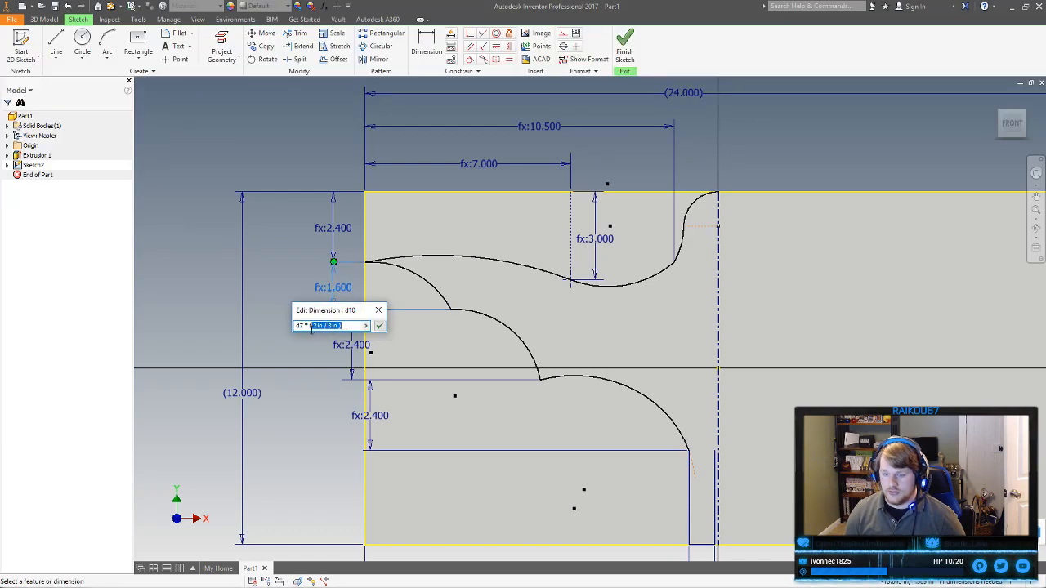
pyautogui.press('BackSpace')
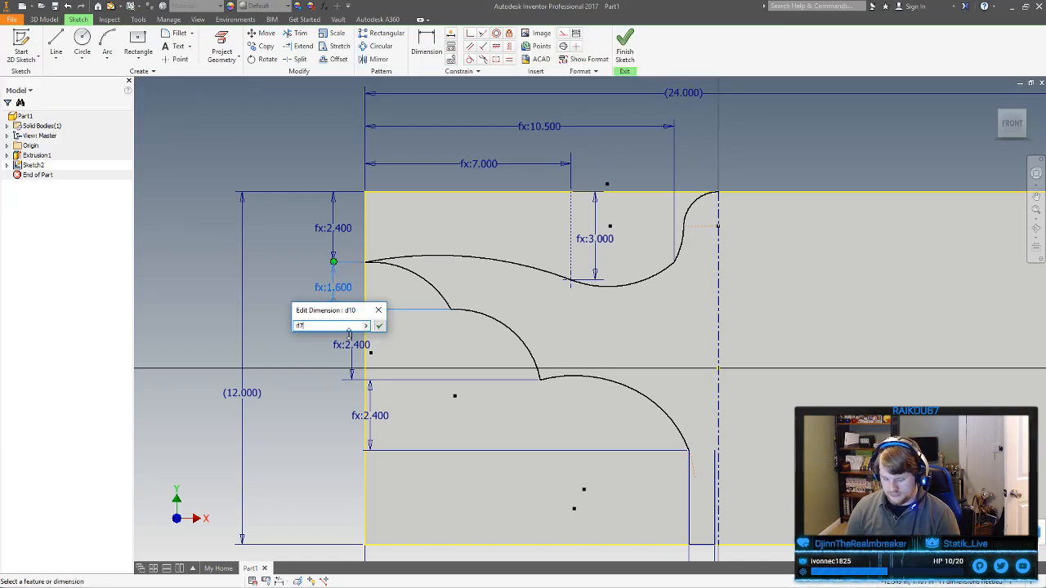
pyautogui.press('Return')
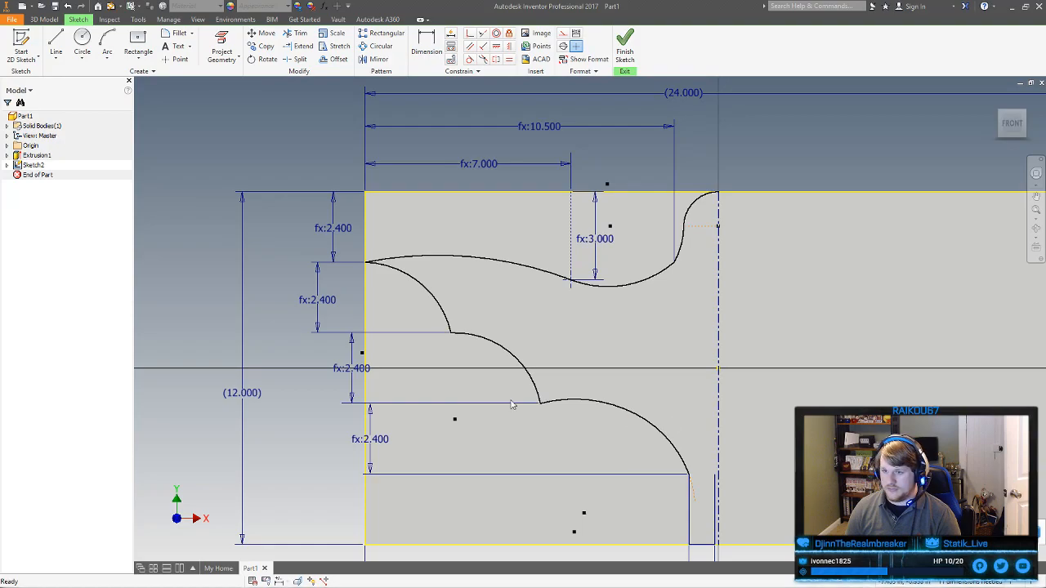
pyautogui.moveTo(683, 342)
pyautogui.mouseDown(button='middle')
pyautogui.moveTo(618, 346)
pyautogui.moveTo(583, 291)
pyautogui.mouseUp(button='middle')
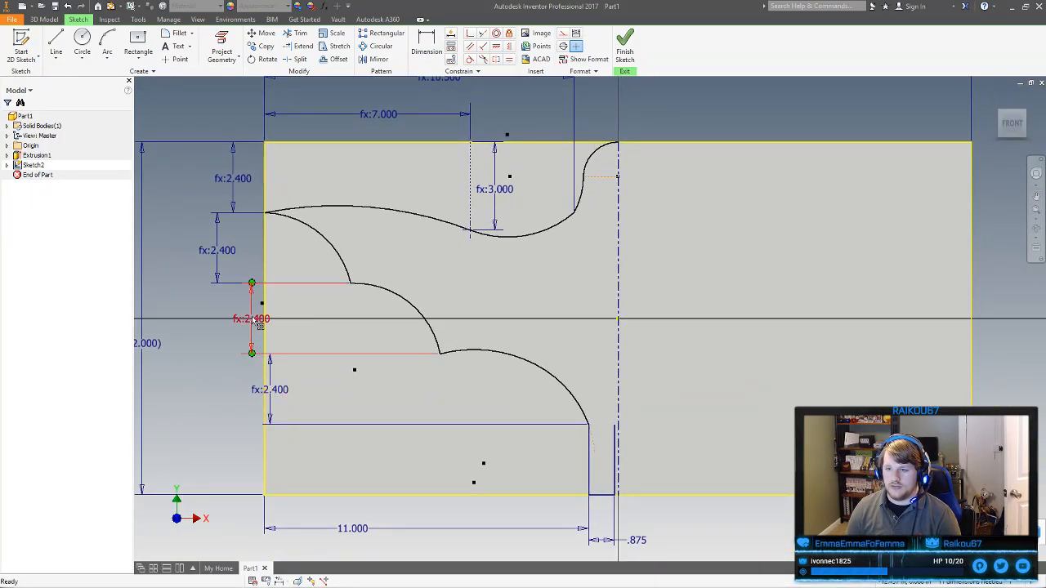
# Set the lowest scallop's height to the formula d11*(3/2), correcting the first attempt with d11^(3/2)
pyautogui.doubleClick(282, 396)
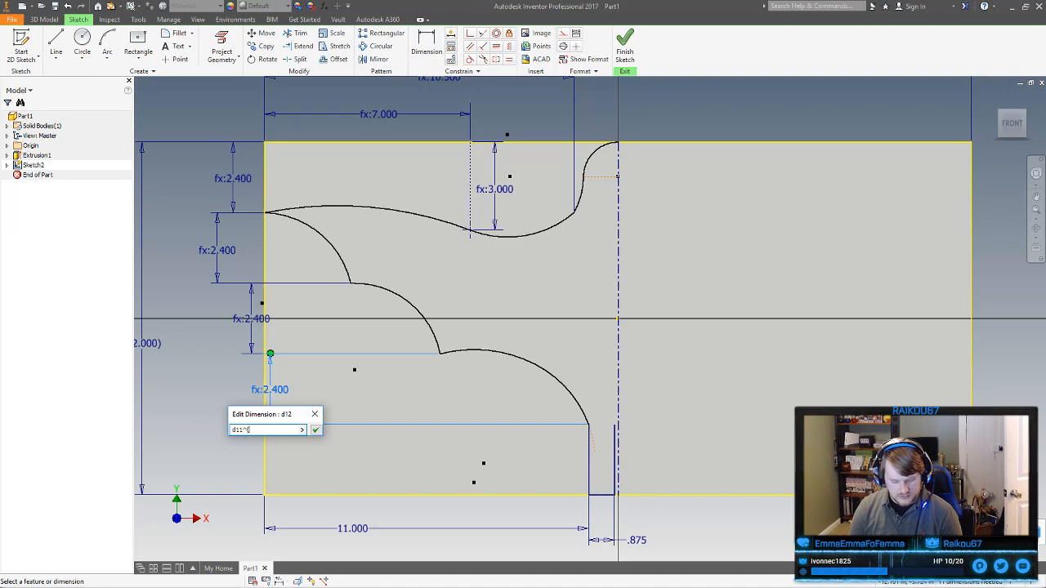
pyautogui.write('d11^(3/2)')
pyautogui.press('Return')
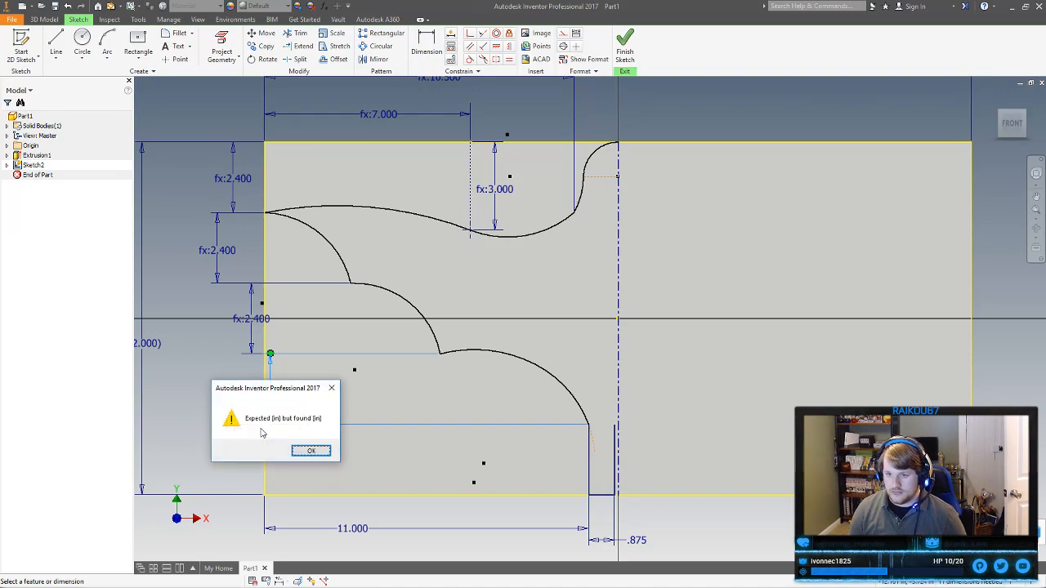
pyautogui.click(309, 451)
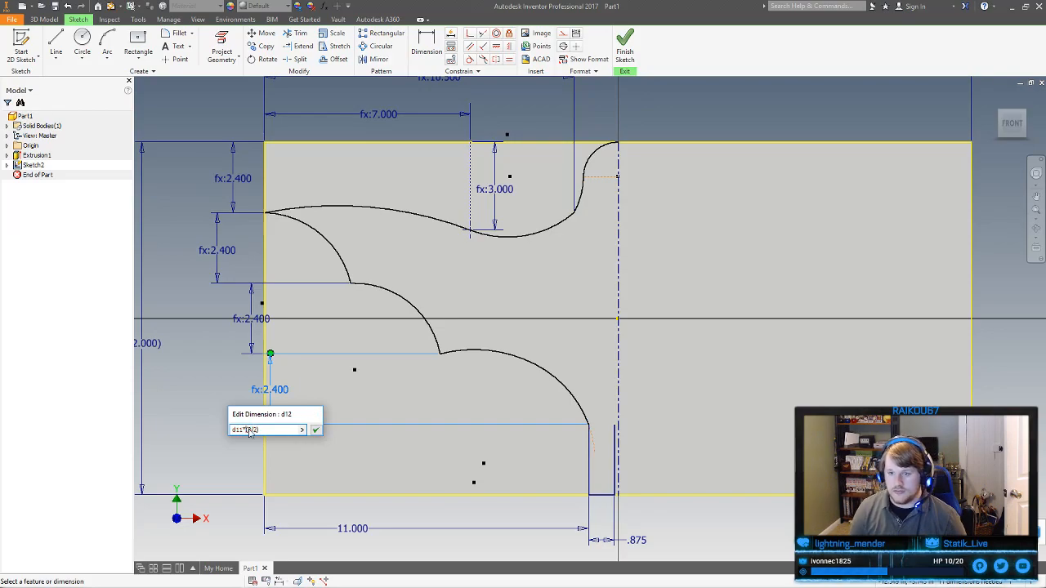
pyautogui.press('Return')
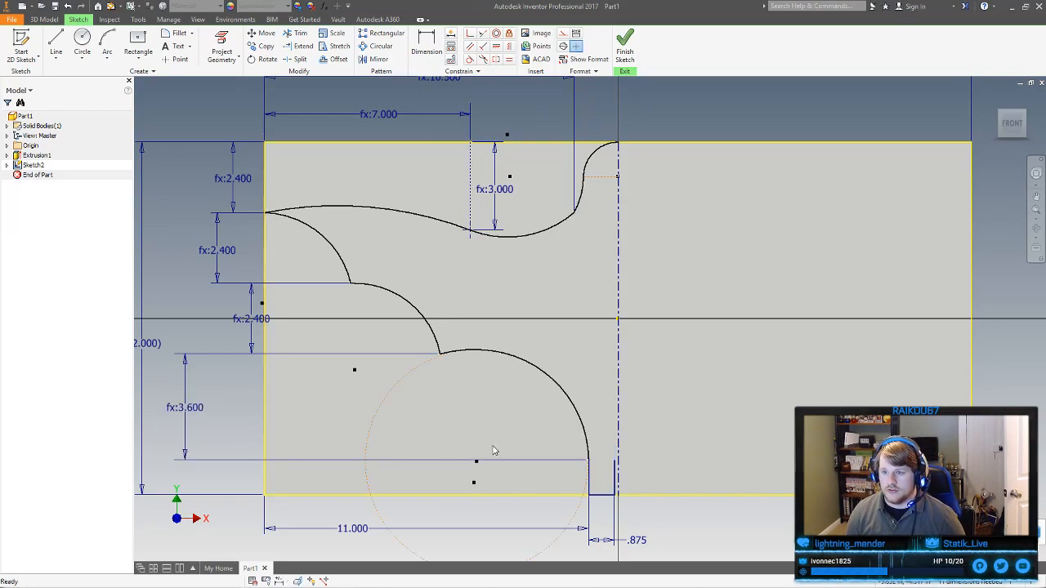
# Reshape the lowest scallop by pulling its upper arc off the construction circle, and delete the outer arc that runs down to the foot
pyautogui.moveTo(554, 450); pyautogui.dragTo(557, 402, button='middle')
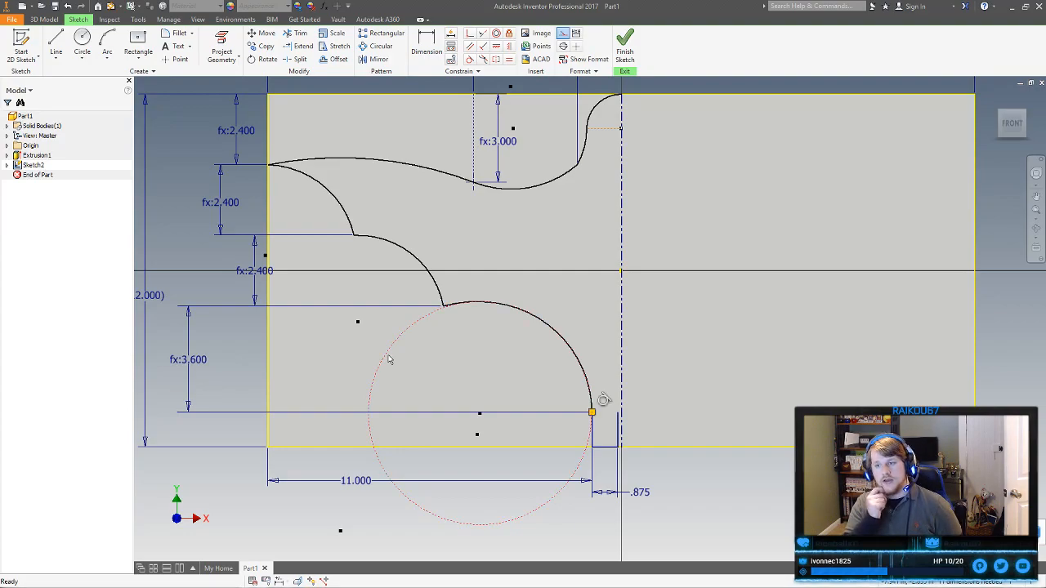
pyautogui.rightClick(389, 359)
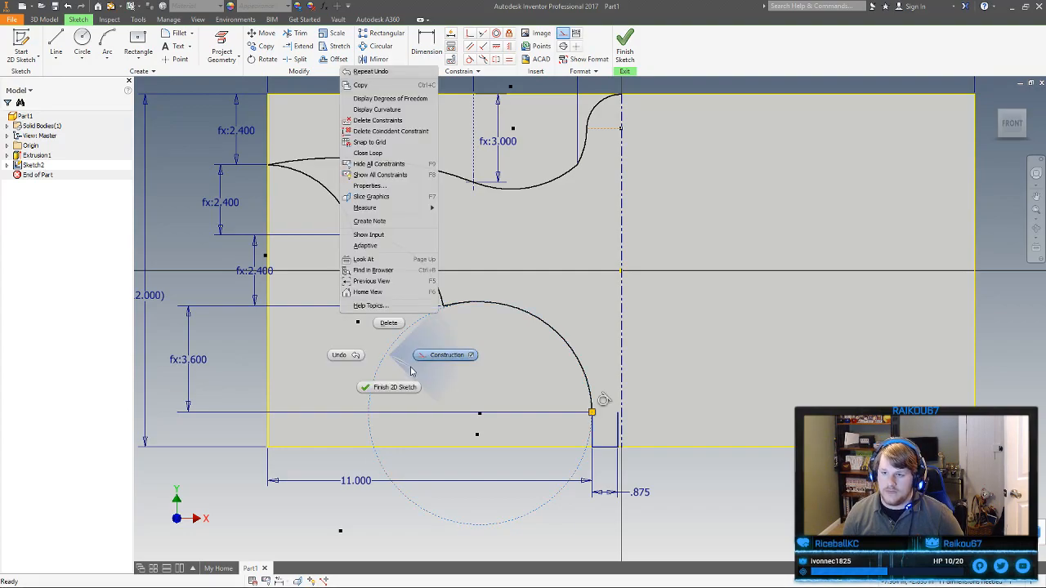
pyautogui.press('Escape')
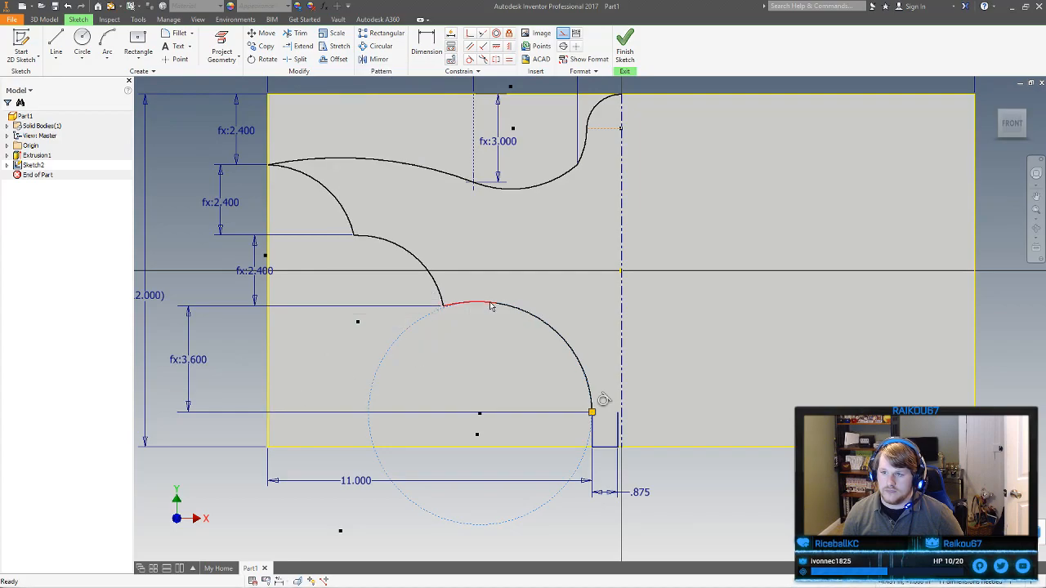
pyautogui.moveTo(494, 308)
pyautogui.mouseDown()
pyautogui.moveTo(500, 314)
pyautogui.moveTo(504, 303)
pyautogui.mouseUp()
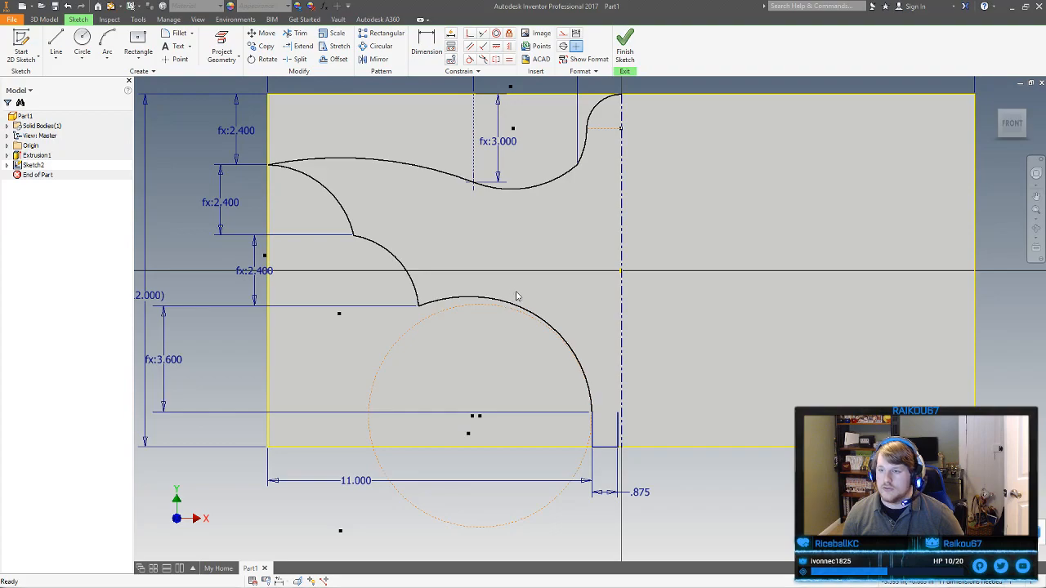
pyautogui.moveTo(609, 335); pyautogui.dragTo(602, 341, button='middle')
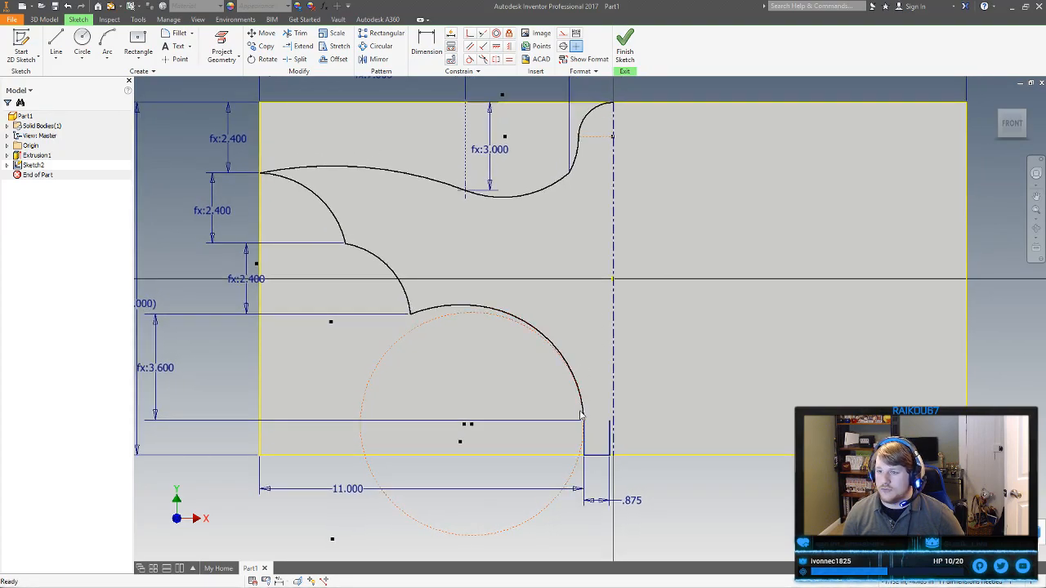
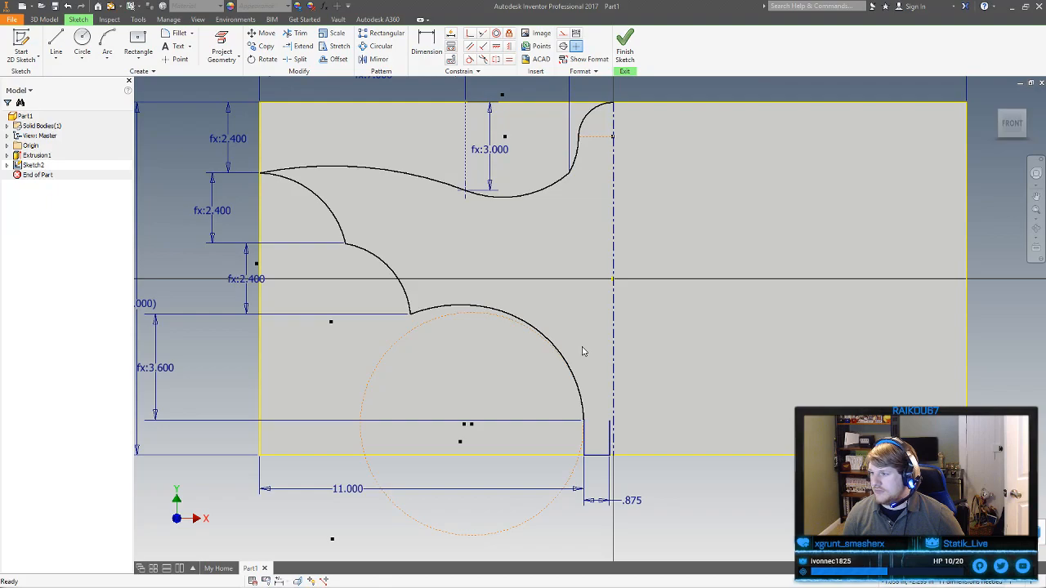
pyautogui.click(570, 369)
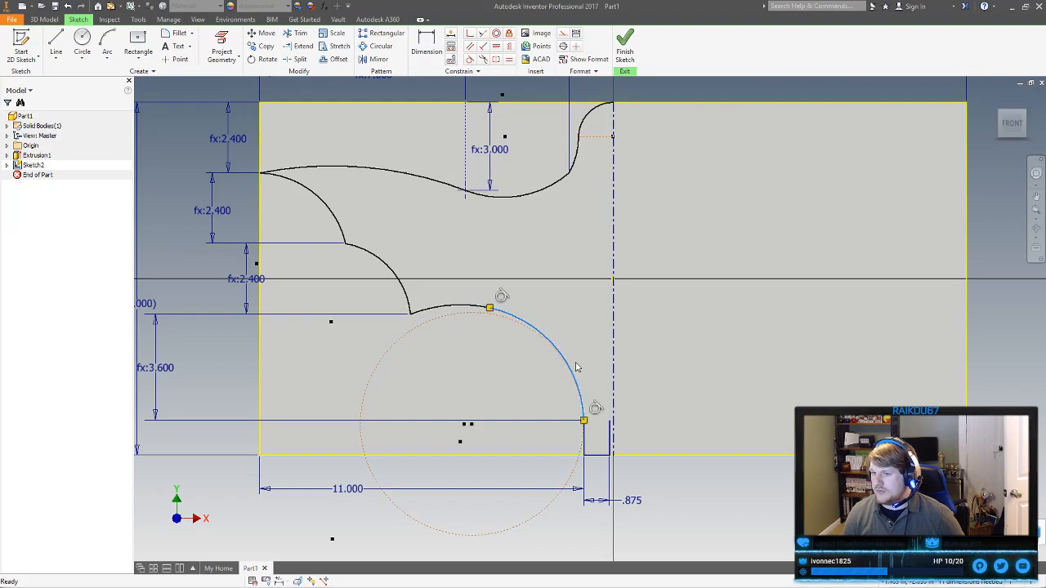
pyautogui.press('Delete')
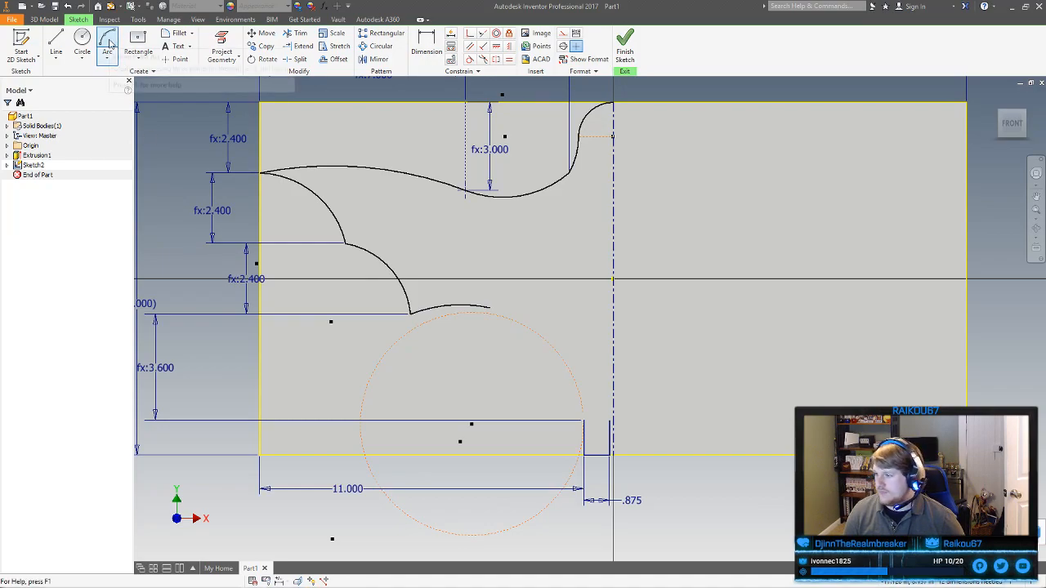
pyautogui.click(57, 43)
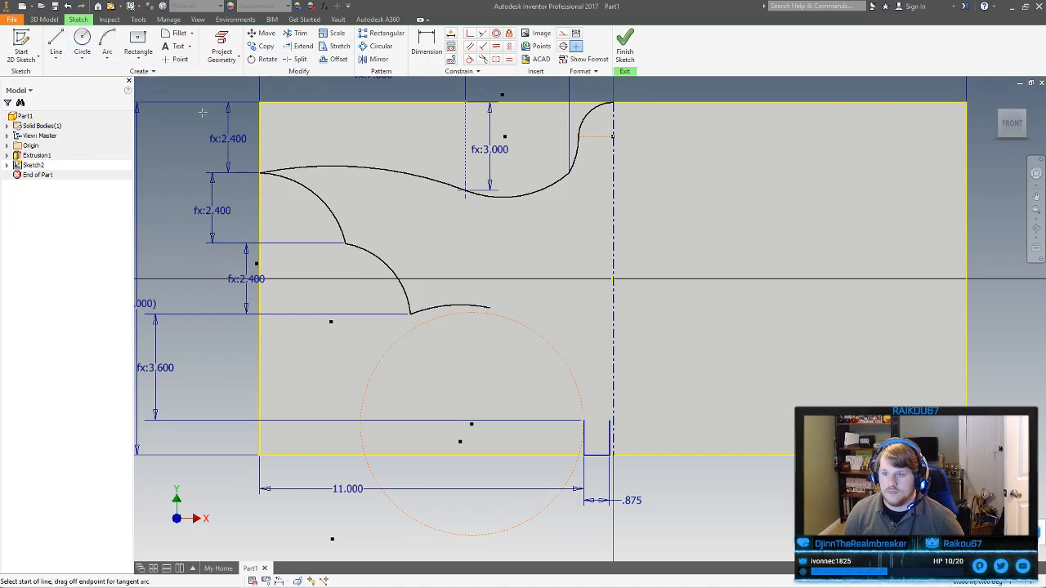
pyautogui.click(489, 306)
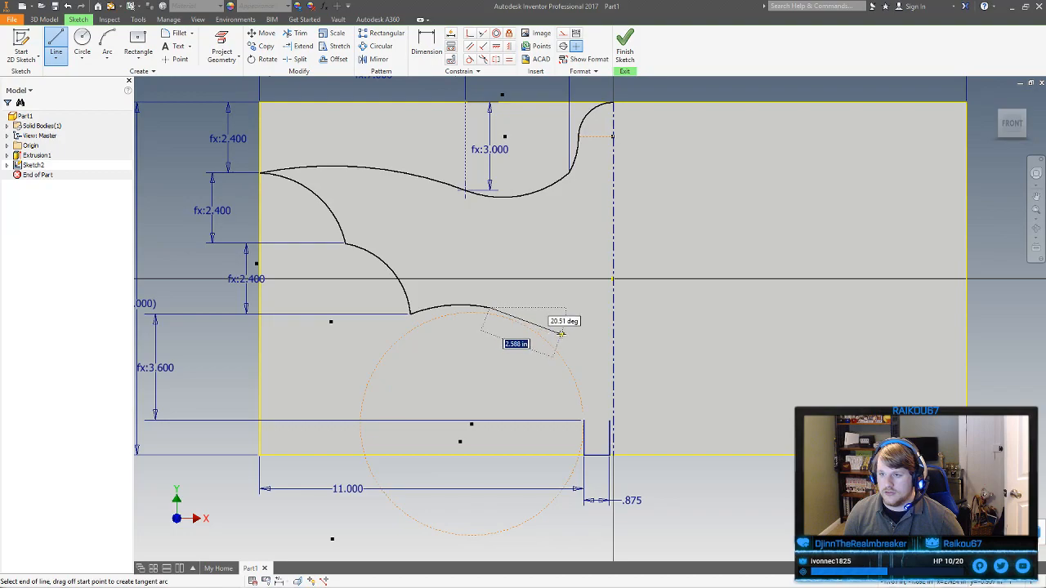
pyautogui.rightClick(439, 283)
pyautogui.click(396, 285)
# Draw a short three-point arc from the open end of the lowest scallop's remaining arc, curving down toward the foot
pyautogui.click(107, 42)
pyautogui.click(488, 306)
pyautogui.click(555, 330)
pyautogui.click(534, 319)
pyautogui.rightClick(535, 320)
pyautogui.click(573, 320)
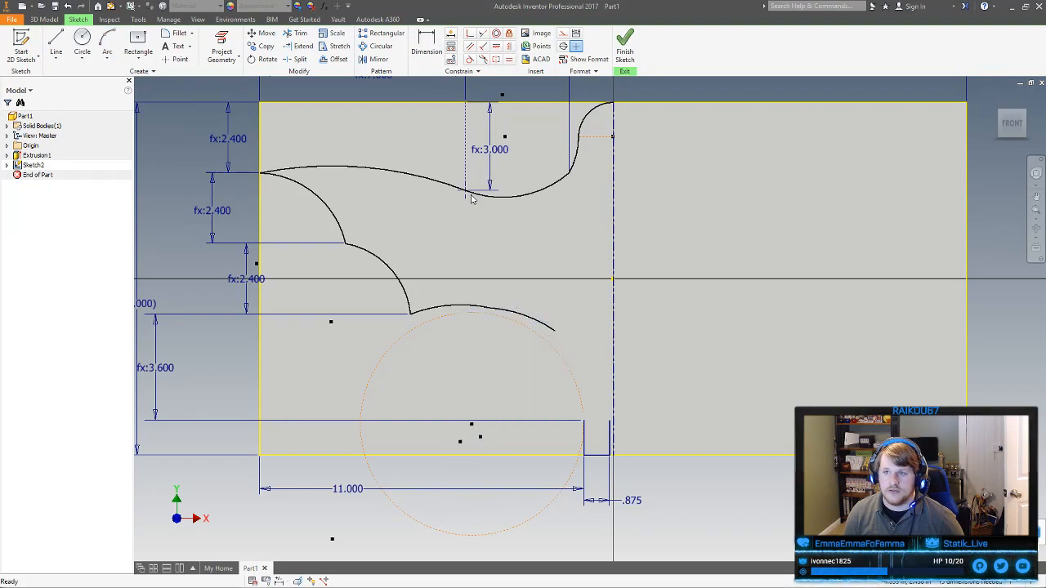
# Draw a short straight line from the open end of the lowest scallop's arc, sloping down toward the foot
pyautogui.click(55, 42)
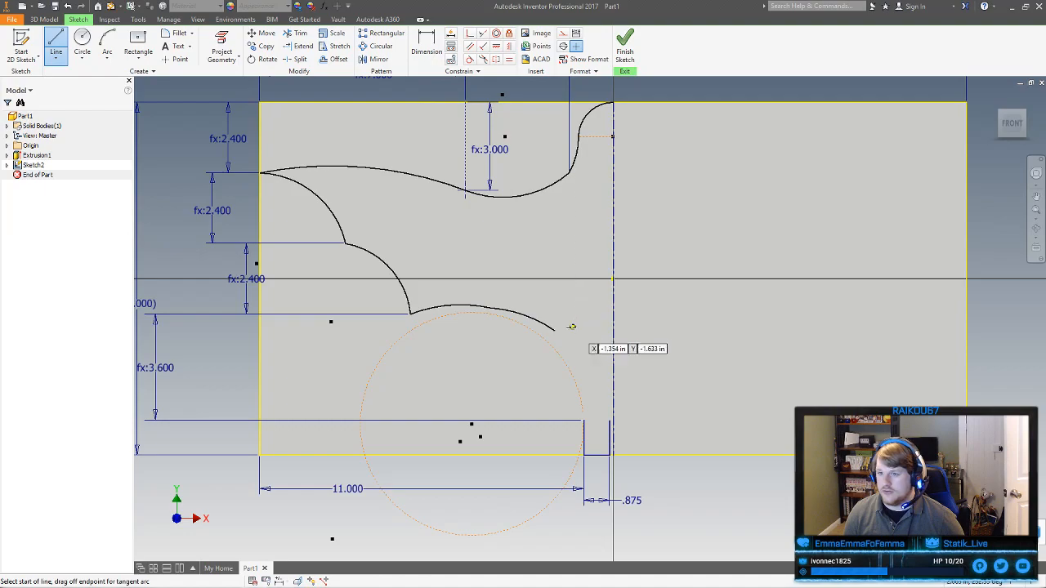
pyautogui.moveTo(555, 330); pyautogui.dragTo(583, 357)
pyautogui.click(583, 357)
pyautogui.rightClick(594, 377)
pyautogui.click(634, 378)
# Draw a tangent arc from the end of the short line, curving down to just above the foot
pyautogui.click(107, 58)
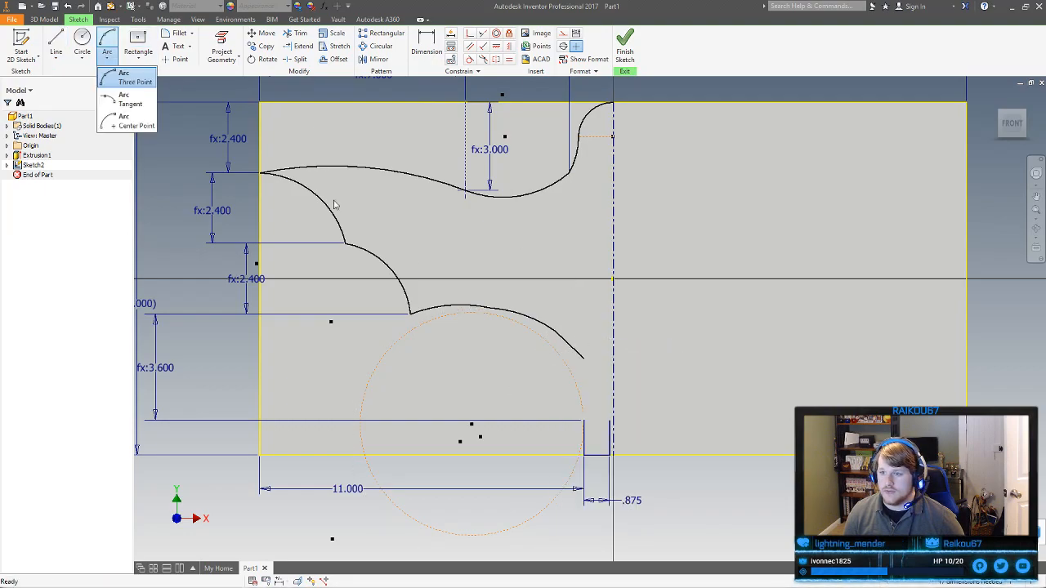
pyautogui.click(135, 99)
pyautogui.click(583, 357)
pyautogui.rightClick(596, 377)
pyautogui.click(654, 395)
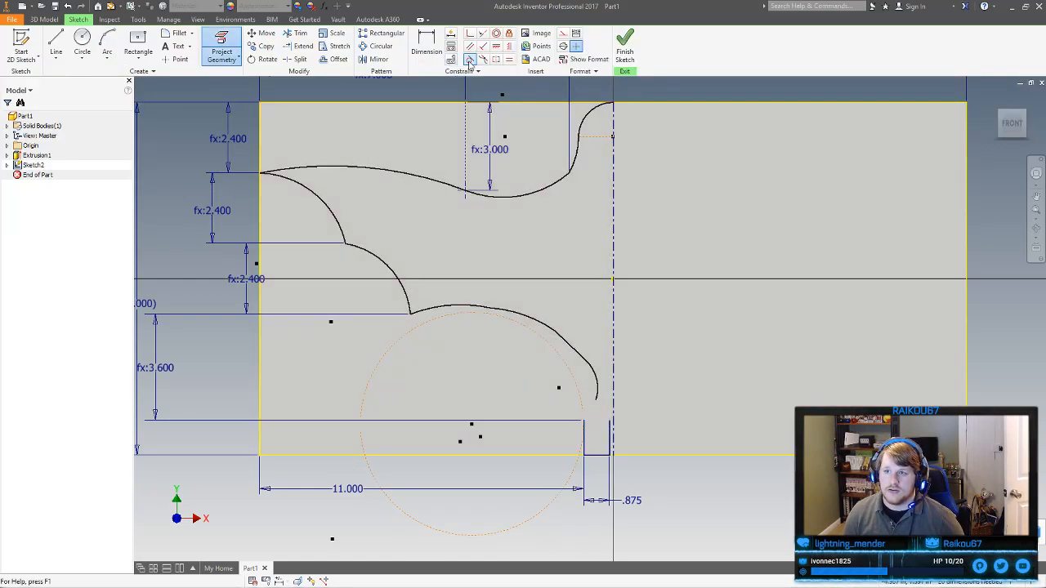
# Try to make the lowest scallop's two upper arcs tangent to each other, and undo the constraint
pyautogui.click(470, 59)
pyautogui.click(482, 308)
pyautogui.click(527, 314)
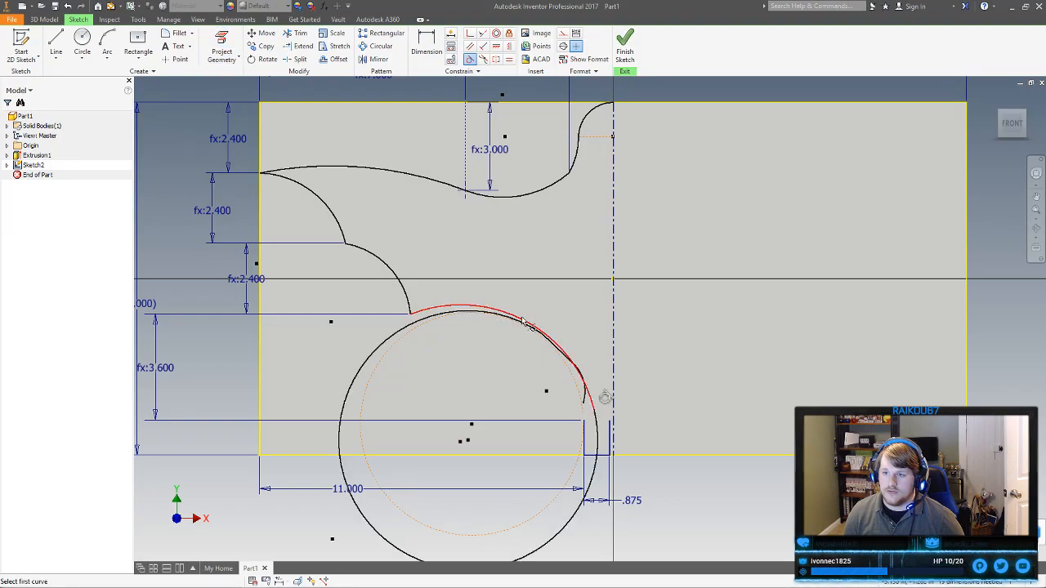
pyautogui.hotkey('ctrl', 'z')
pyautogui.rightClick(590, 322)
pyautogui.click(595, 366)
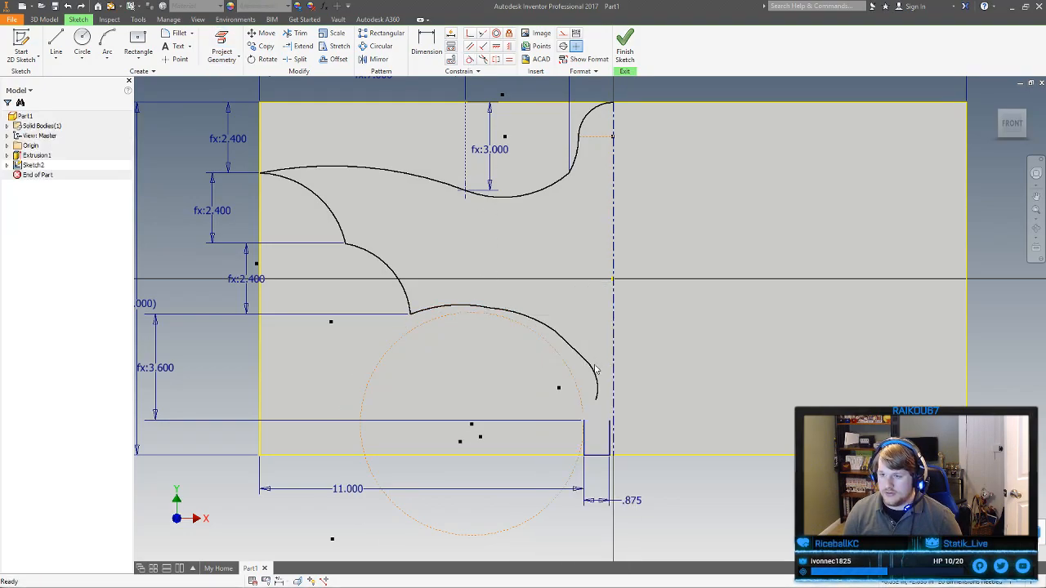
# Make the short straight line tangent to the arc above it on the lowest scallop
pyautogui.click(470, 59)
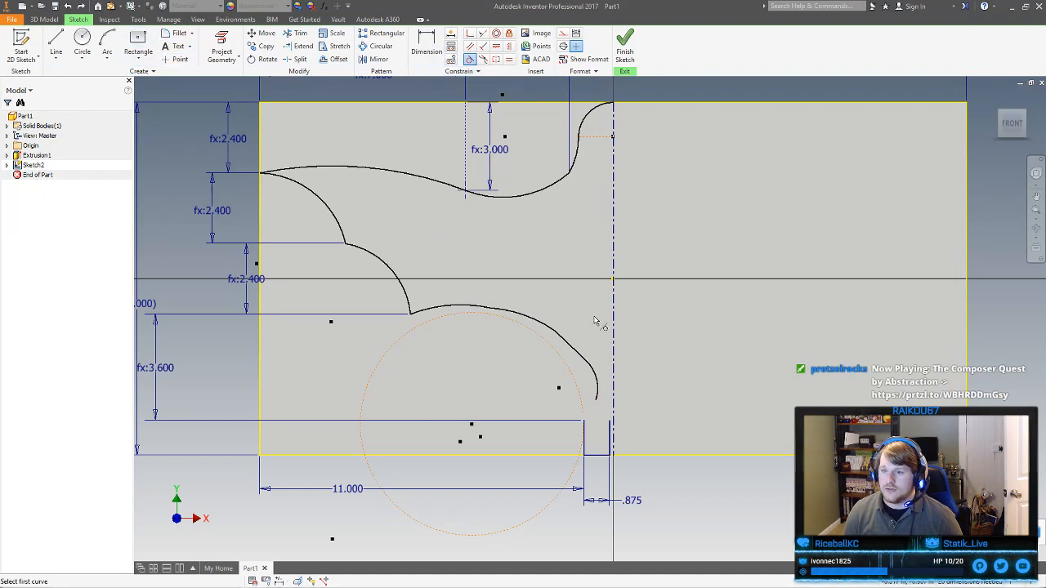
pyautogui.click(577, 355)
pyautogui.click(560, 337)
pyautogui.click(540, 323)
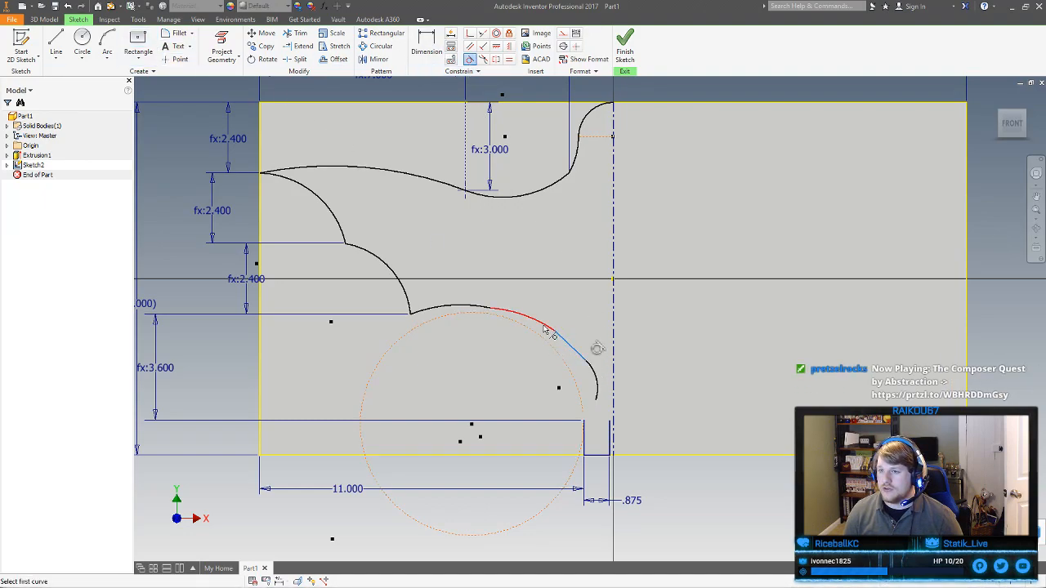
# Try again to make the lowest scallop's two upper arcs tangent, and undo that constraint
pyautogui.click(503, 314)
pyautogui.click(481, 310)
pyautogui.click(485, 312)
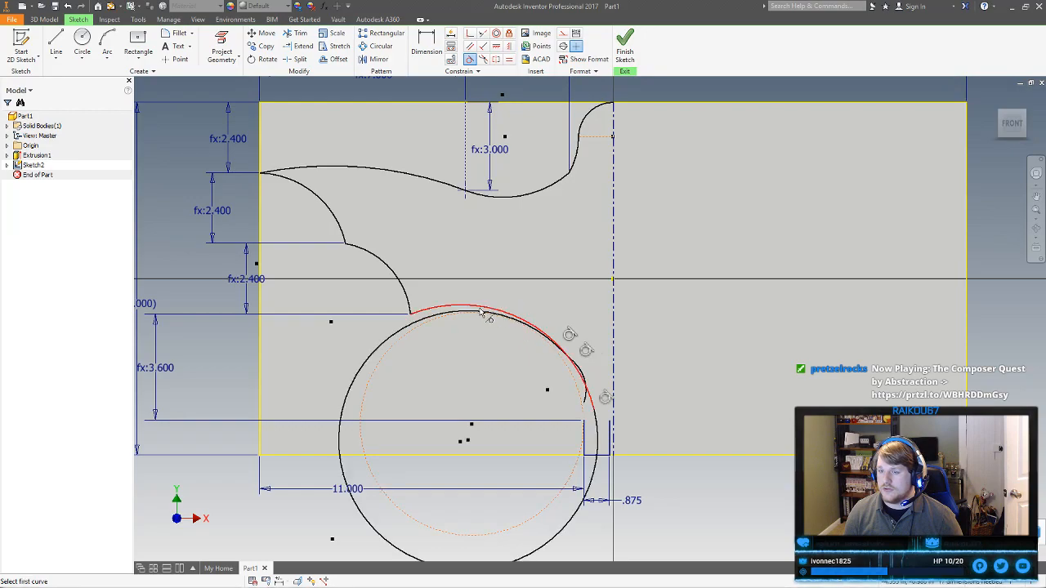
pyautogui.hotkey('ctrl', 'z')
pyautogui.rightClick(556, 290)
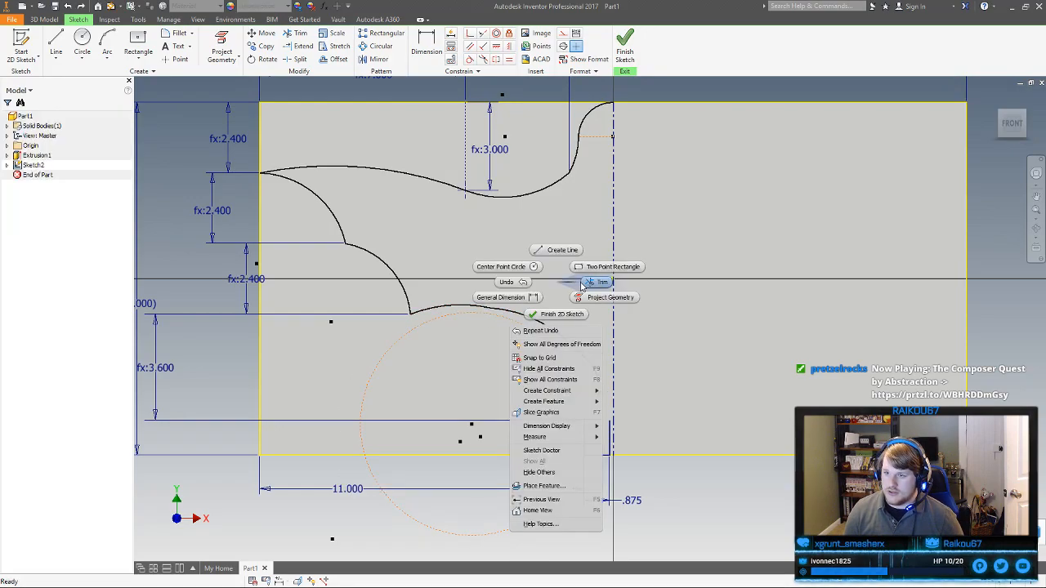
pyautogui.click(552, 327)
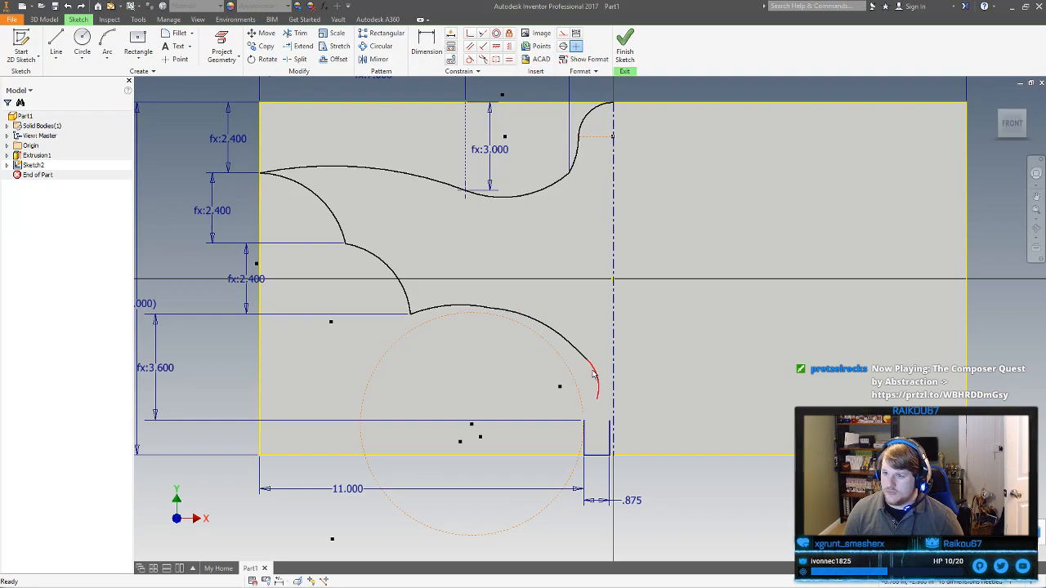
# Join the lower arc's free end to the upper corner of the foot and make the arc tangent to the foot's vertical edge
pyautogui.click(470, 34)
pyautogui.click(597, 401)
pyautogui.click(583, 421)
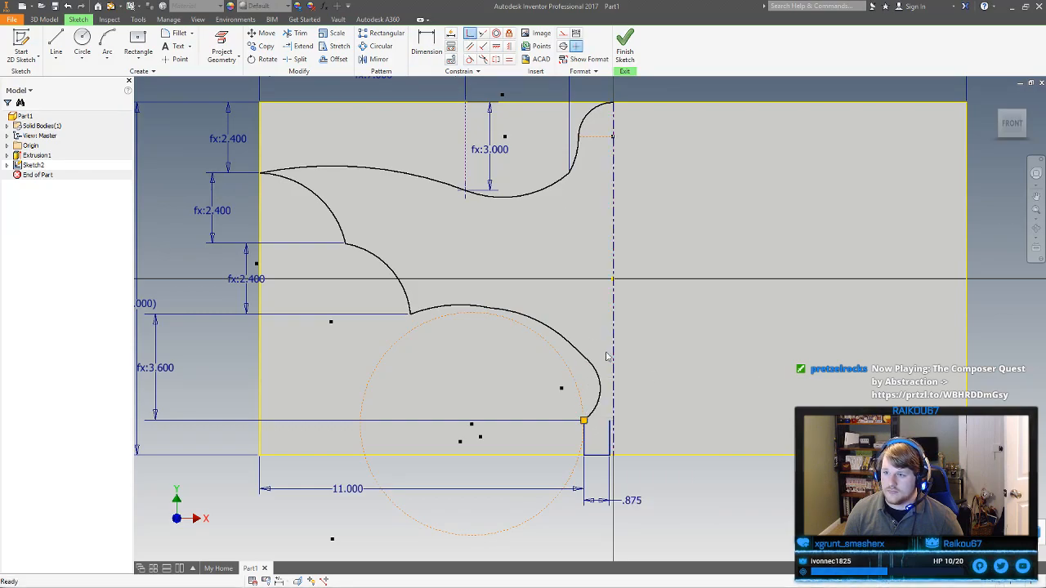
pyautogui.click(470, 58)
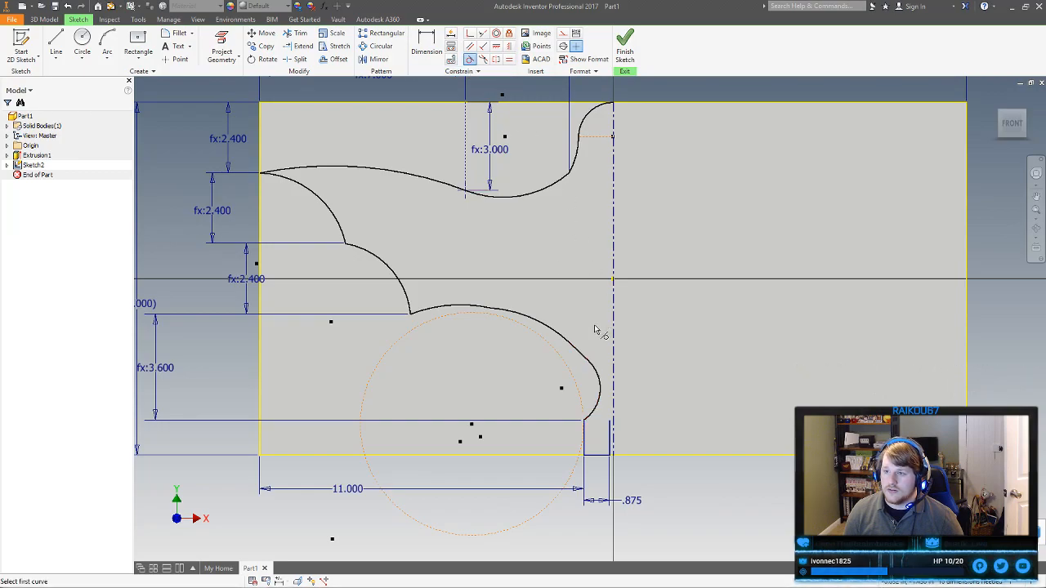
pyautogui.click(600, 384)
pyautogui.click(584, 442)
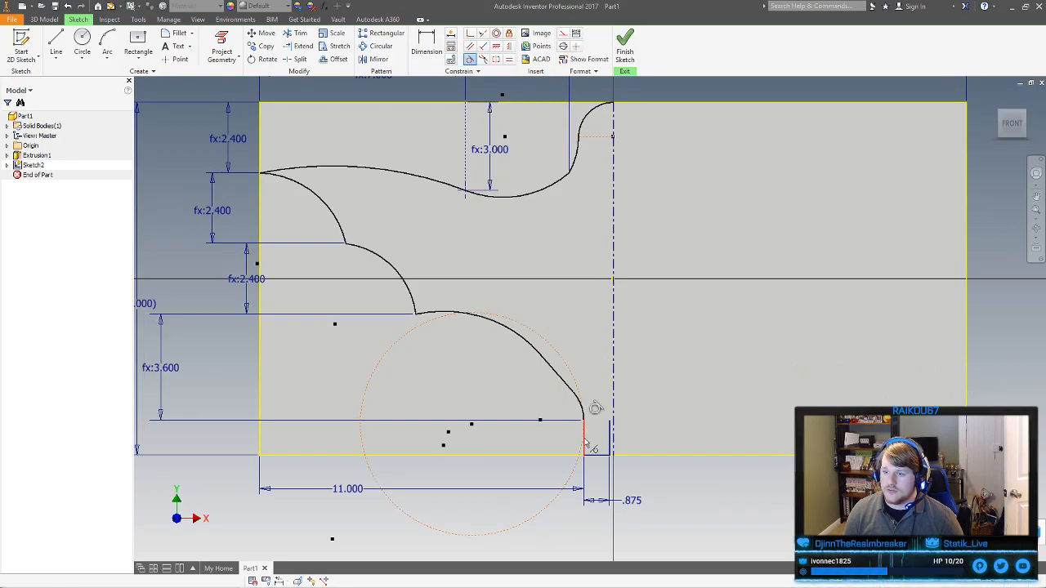
pyautogui.press('Escape')
# Delete the dashed construction circle under the lowest scallop
pyautogui.click(388, 355)
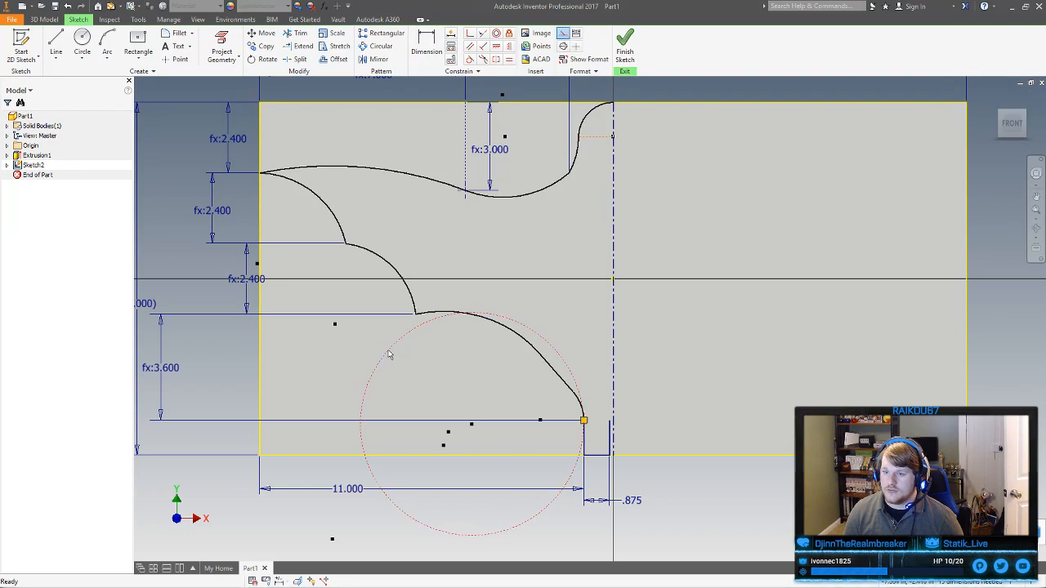
pyautogui.press('Delete')
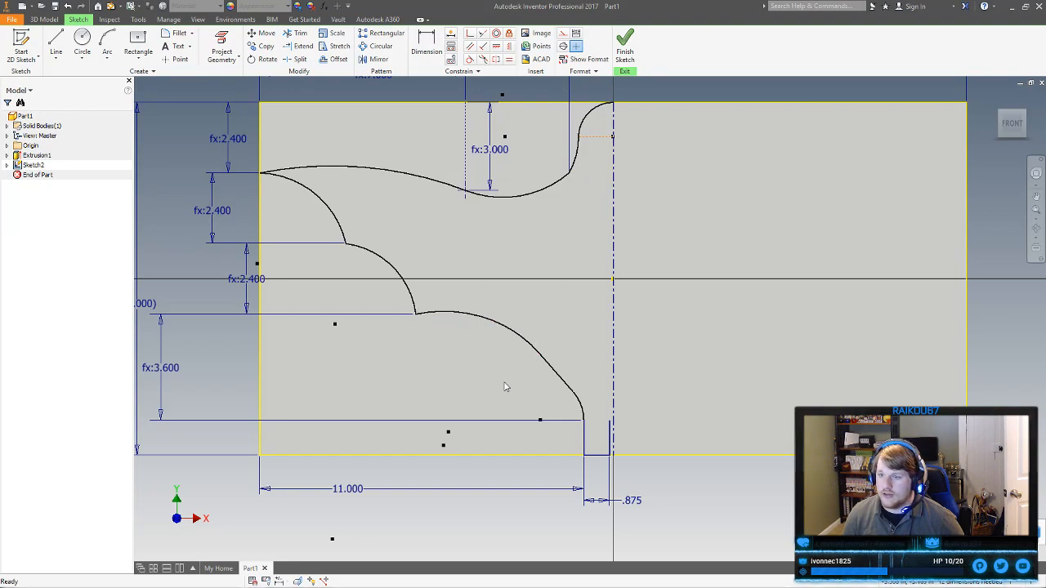
# Make the lowest scallop's two upper arcs tangent, and pull their joint with the straight line up toward the scallop
pyautogui.click(470, 59)
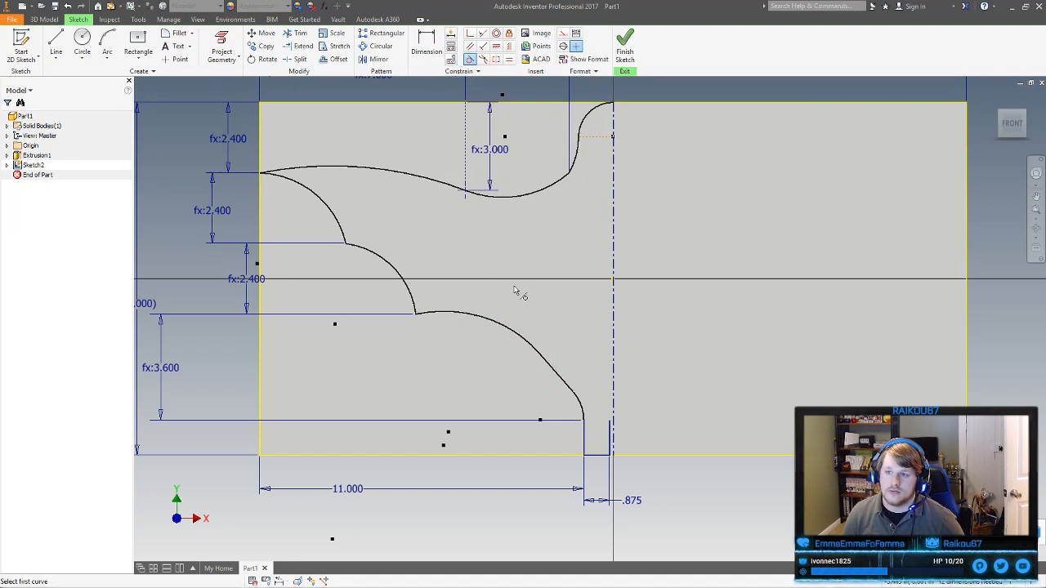
pyautogui.click(496, 327)
pyautogui.click(488, 320)
pyautogui.rightClick(539, 322)
pyautogui.click(571, 321)
pyautogui.moveTo(539, 355); pyautogui.dragTo(514, 326)
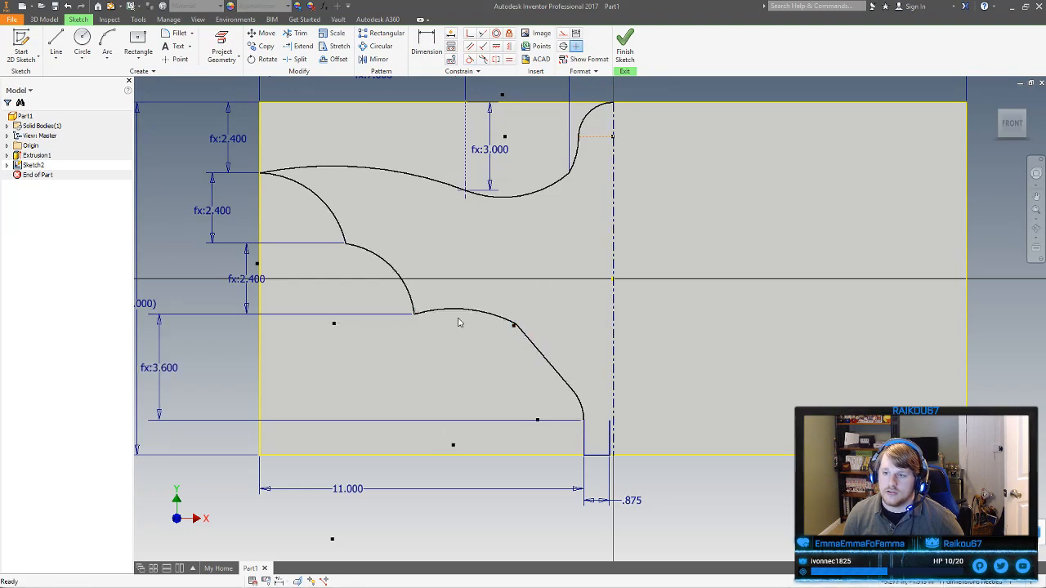
# Apply a tangent constraint between the lowest scallop's upper arc and the straight line, and pull the line up to a shallower slope
pyautogui.click(470, 58)
pyautogui.click(502, 319)
pyautogui.click(521, 330)
pyautogui.rightClick(525, 320)
pyautogui.click(560, 321)
pyautogui.moveTo(547, 363)
pyautogui.mouseDown()
pyautogui.moveTo(532, 352)
pyautogui.moveTo(541, 362)
pyautogui.moveTo(532, 384)
pyautogui.moveTo(519, 335)
pyautogui.moveTo(482, 311)
pyautogui.moveTo(476, 329)
pyautogui.mouseUp()
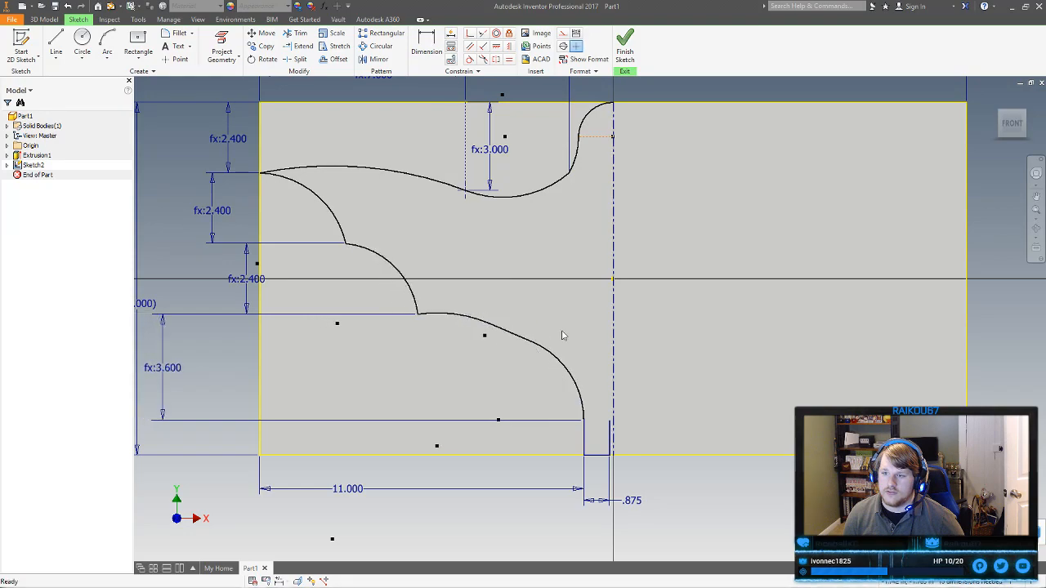
# Try to pull the joint between the straight line and the lower arc up toward the scallop, and undo the move
pyautogui.moveTo(535, 345); pyautogui.dragTo(476, 333)
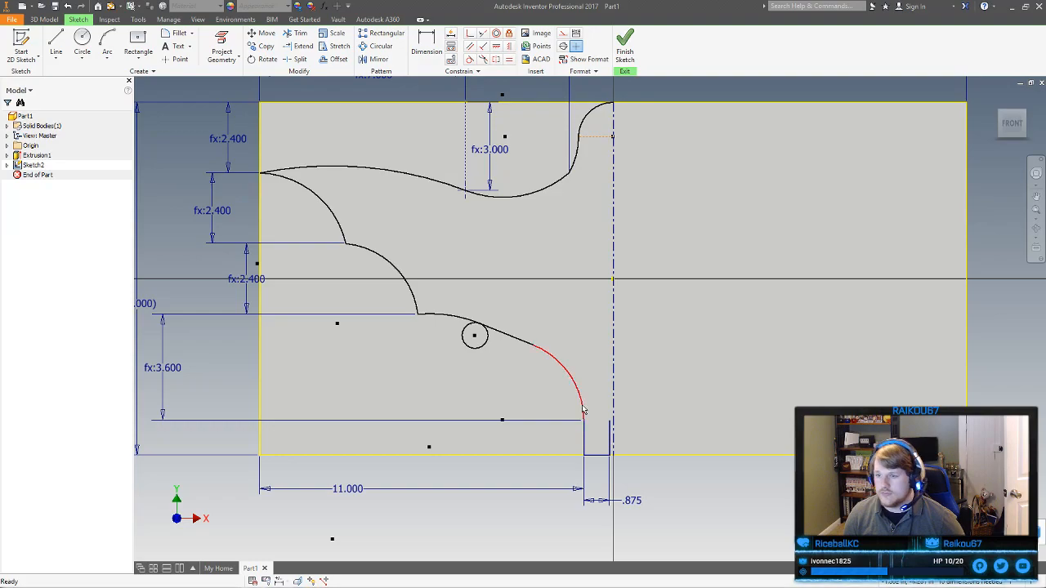
pyautogui.moveTo(650, 407); pyautogui.dragTo(665, 434, button='middle')
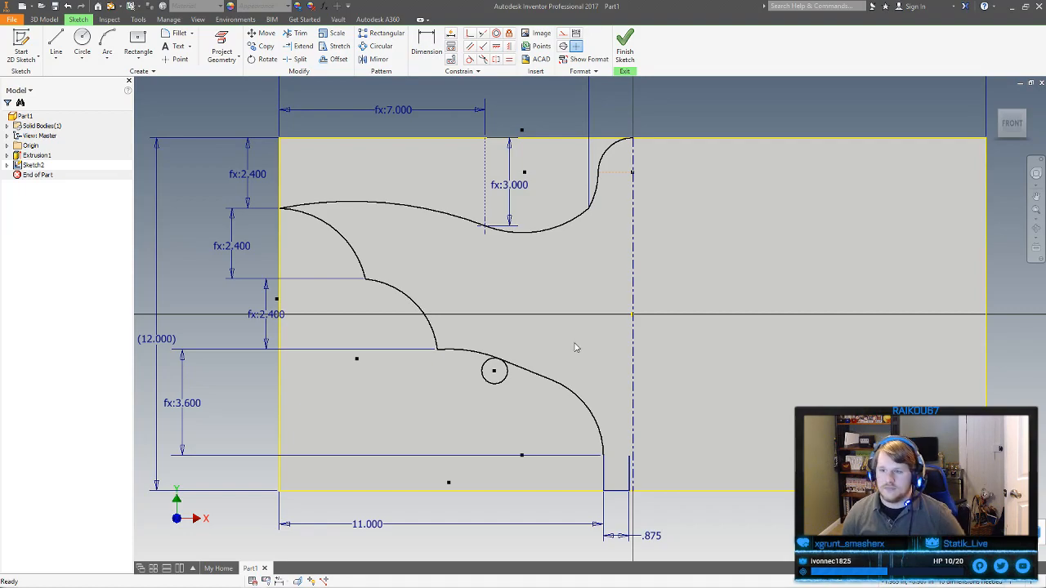
pyautogui.hotkey('ctrl', 'z')
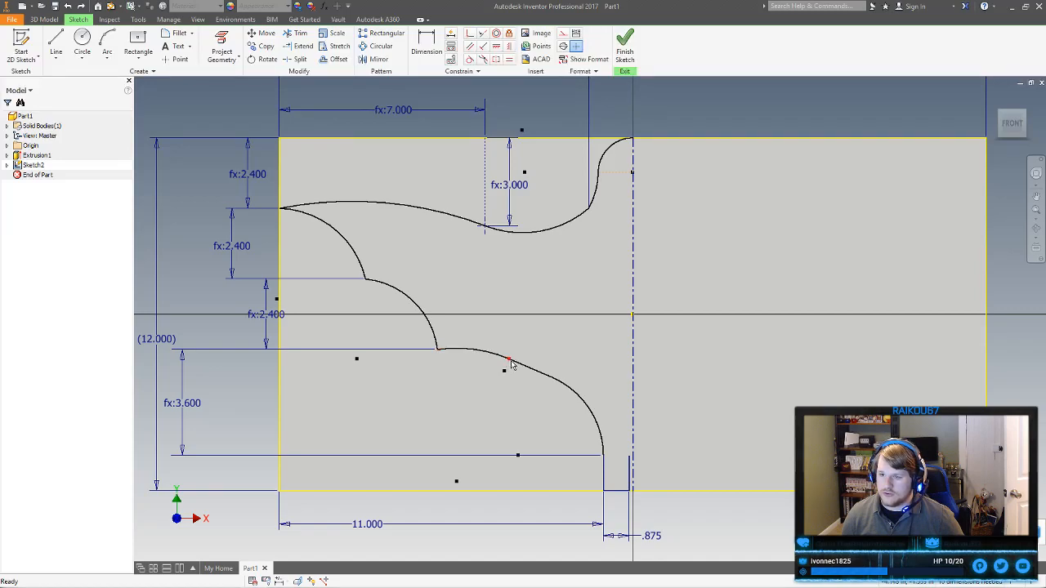
# Raise the joint between the lowest scallop's arc and the straight line slightly, and fix that point in place
pyautogui.moveTo(508, 364)
pyautogui.mouseDown()
pyautogui.moveTo(495, 339)
pyautogui.moveTo(514, 356)
pyautogui.mouseUp()
pyautogui.click(508, 357)
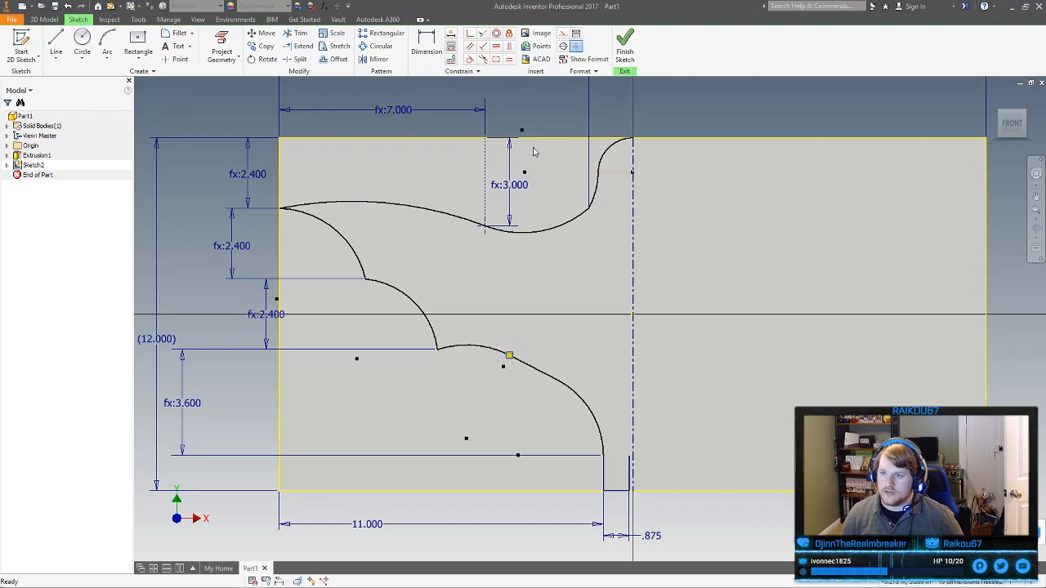
pyautogui.click(509, 34)
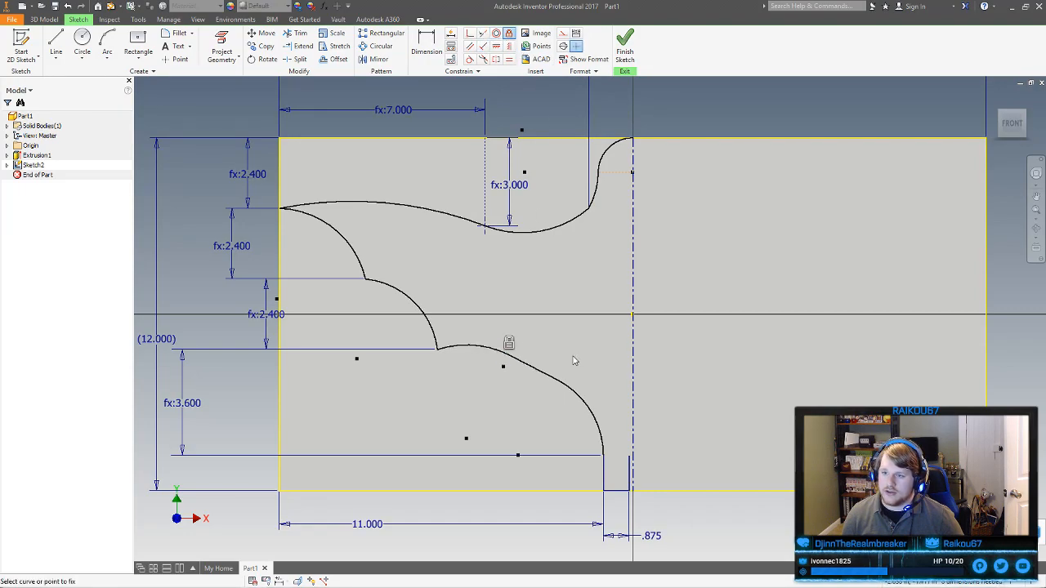
# Try to fix the straight line below the scallop's joint in place as well
pyautogui.click(529, 362)
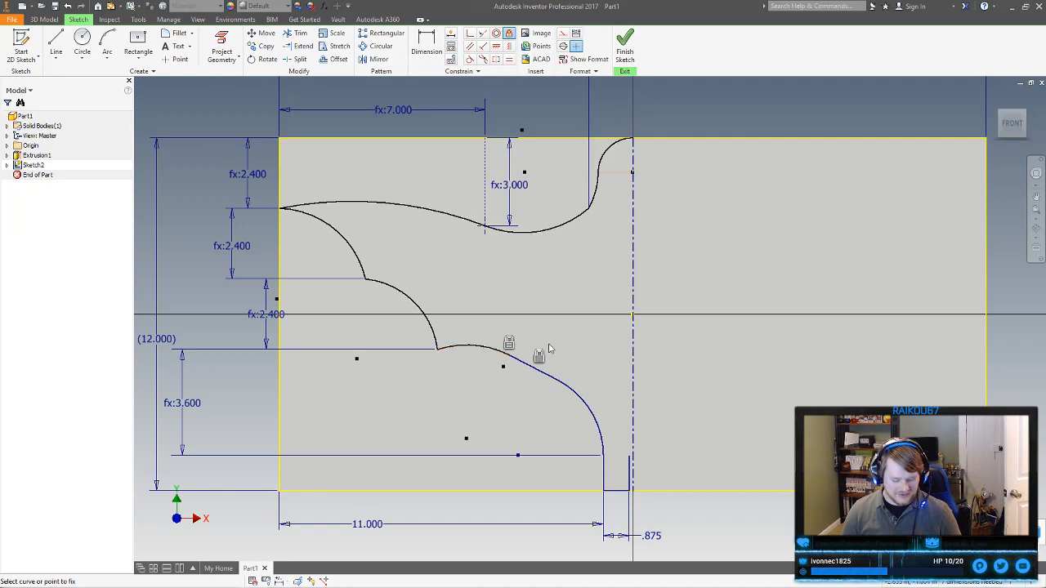
pyautogui.press('Escape')
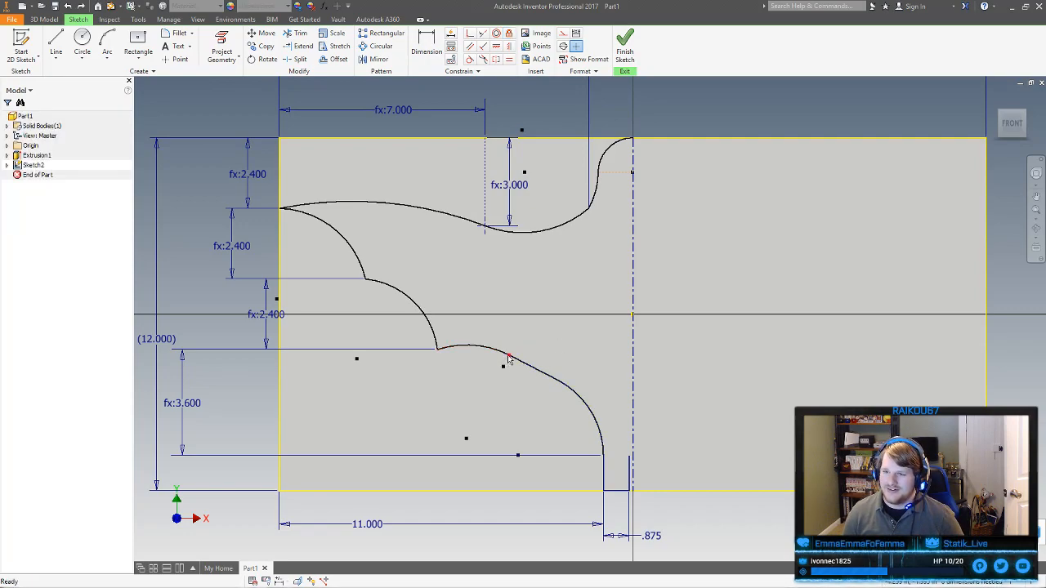
pyautogui.click(510, 34)
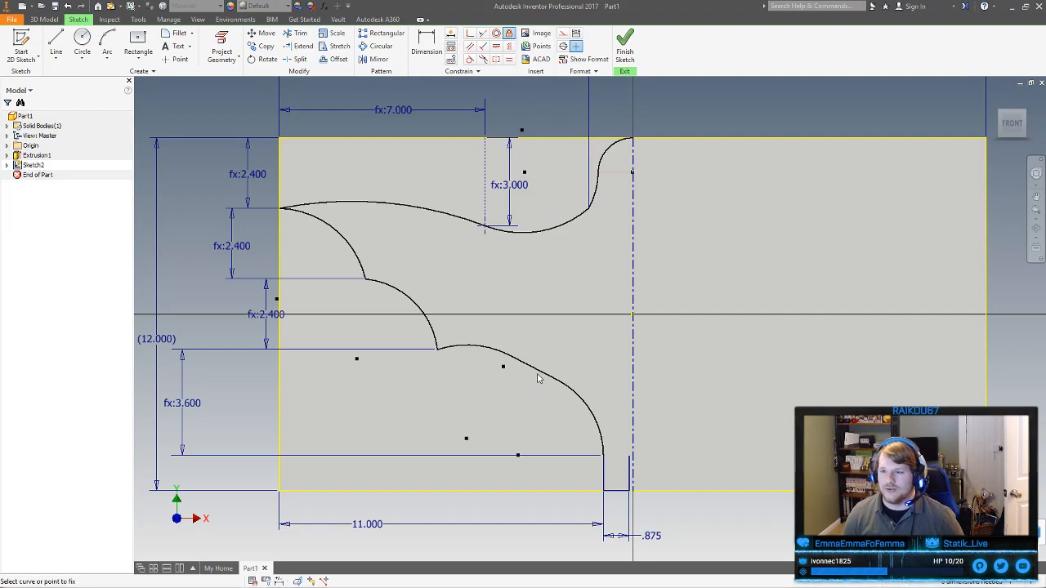
pyautogui.click(514, 362)
pyautogui.click(523, 322)
pyautogui.press('Escape')
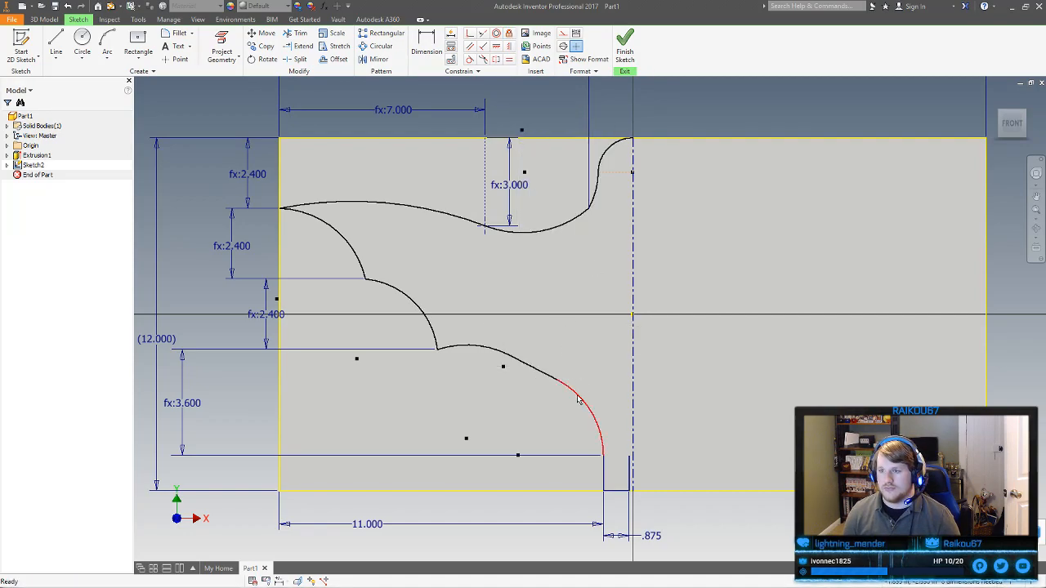
# Try different positions for the joint between the straight line and the lower arc, and undo both moves
pyautogui.moveTo(555, 386); pyautogui.dragTo(580, 400)
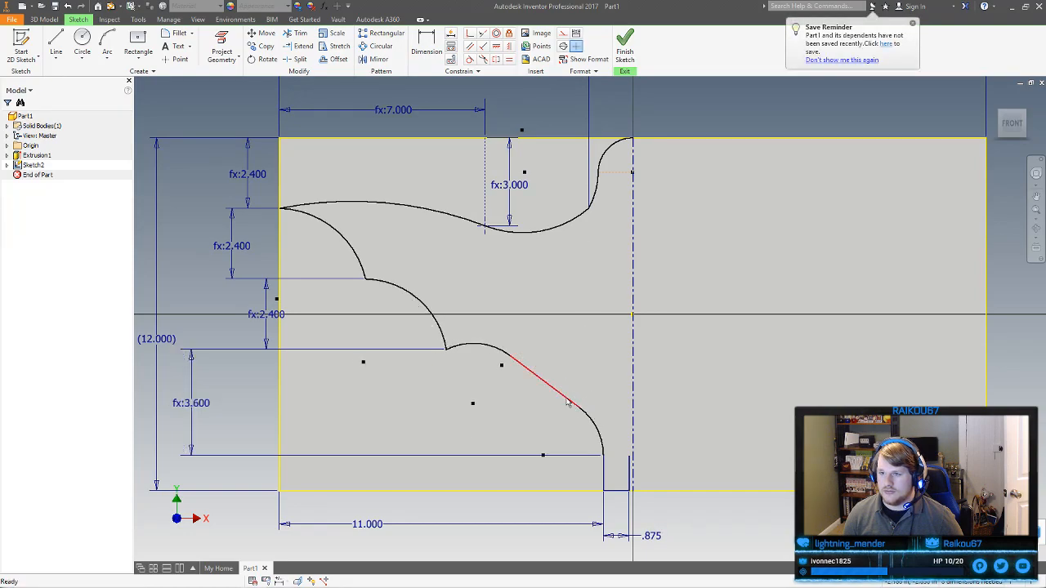
pyautogui.moveTo(509, 356); pyautogui.dragTo(515, 359)
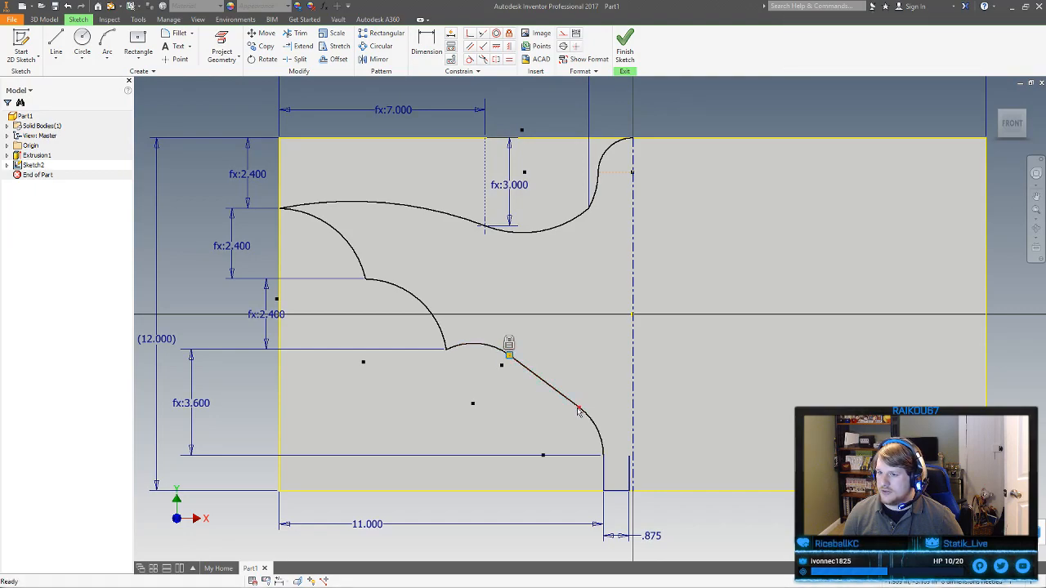
pyautogui.moveTo(578, 407); pyautogui.dragTo(561, 380)
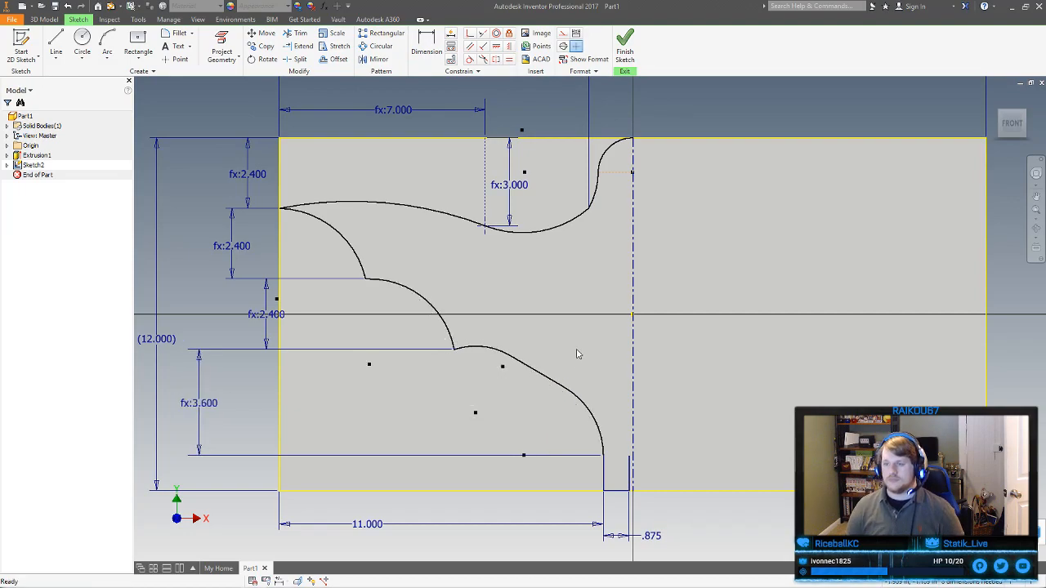
pyautogui.hotkey('ctrl', 'z')
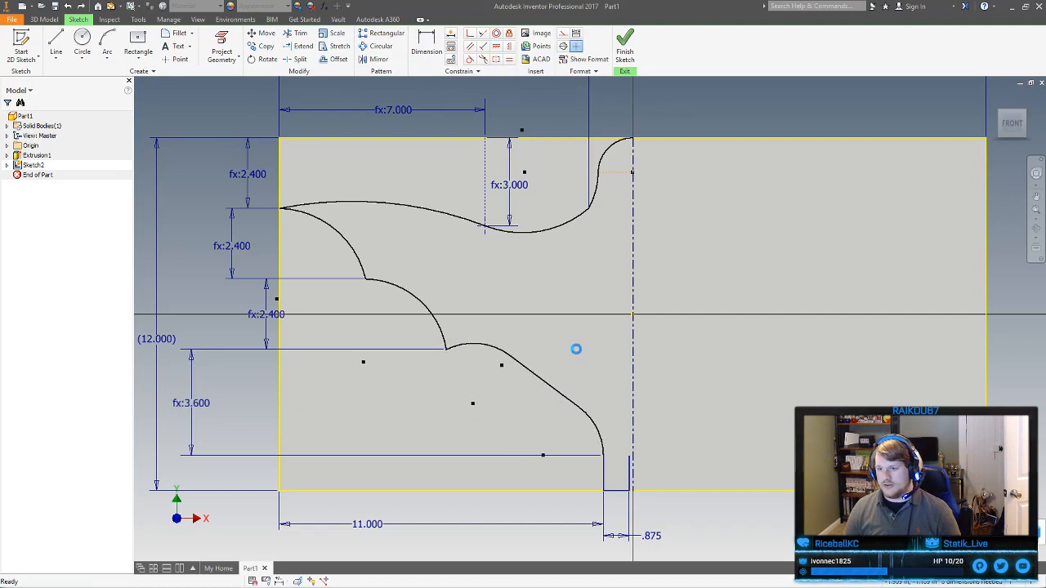
pyautogui.hotkey('ctrl', 'z')
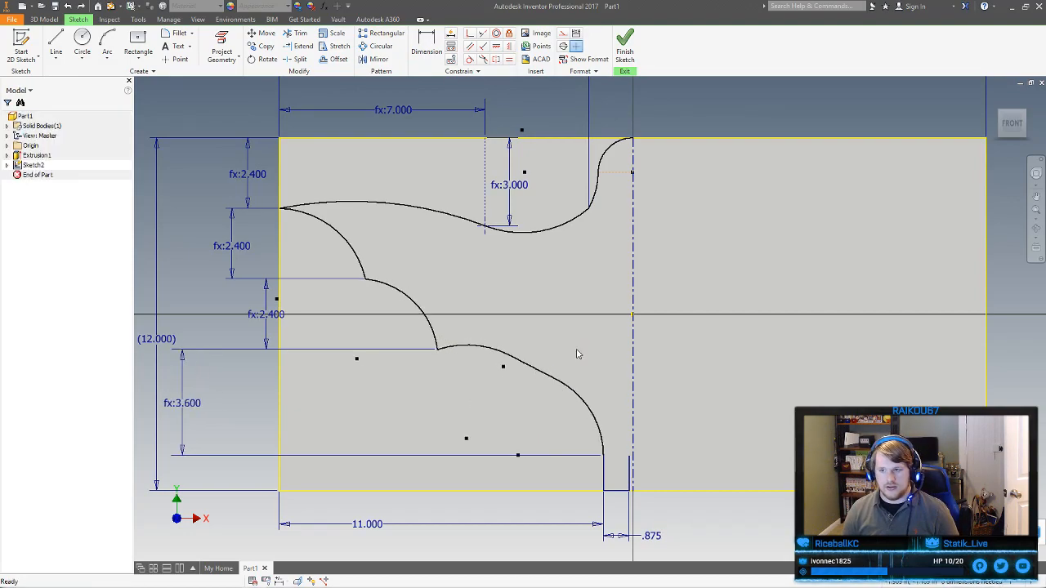
# Delete the lower arc and the straight line between the lowest scallop and the foot, and show all sketch constraints
pyautogui.click(601, 433)
pyautogui.press('Delete')
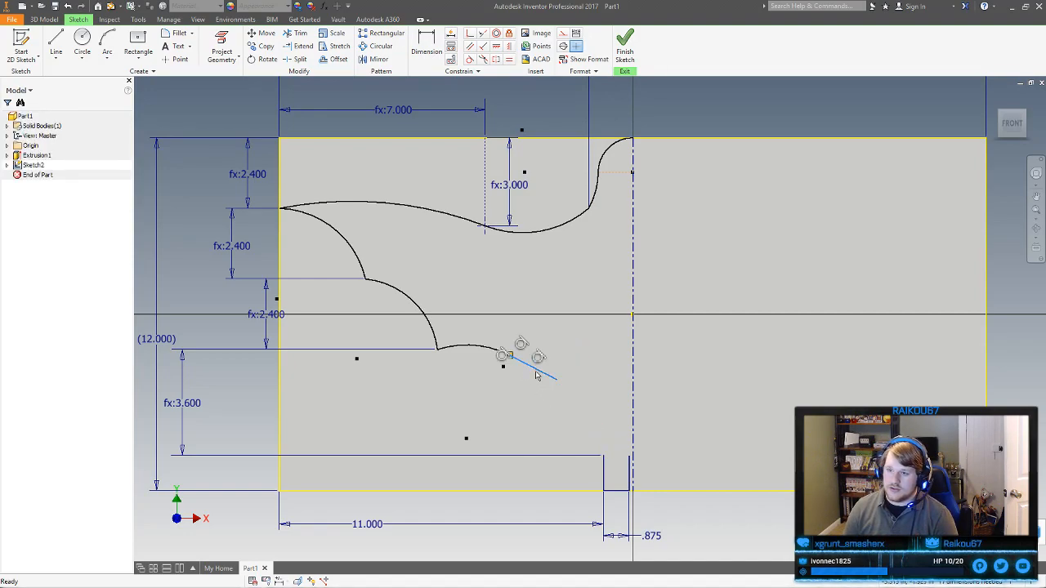
pyautogui.click(512, 355)
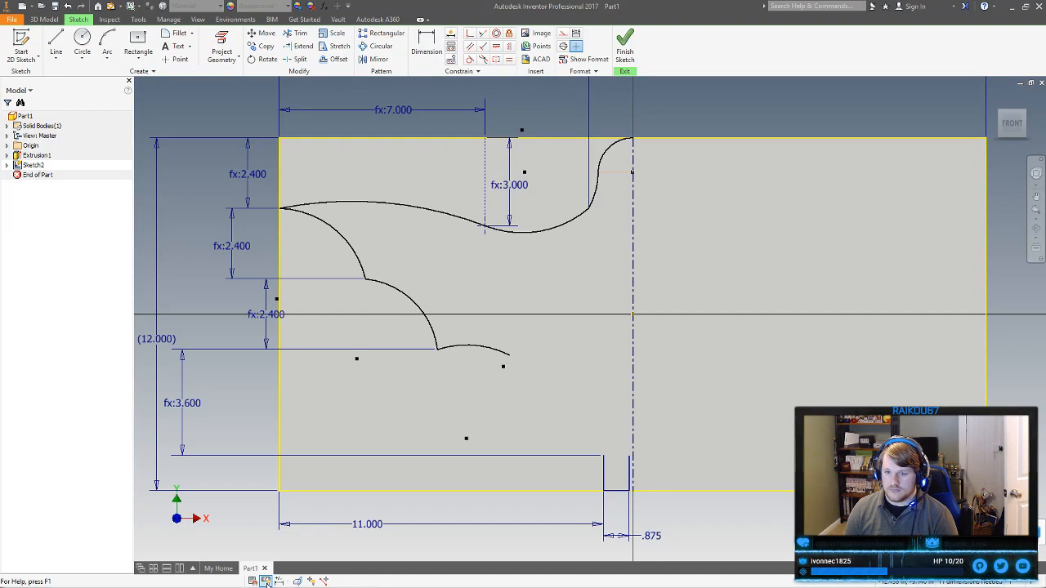
pyautogui.click(266, 580)
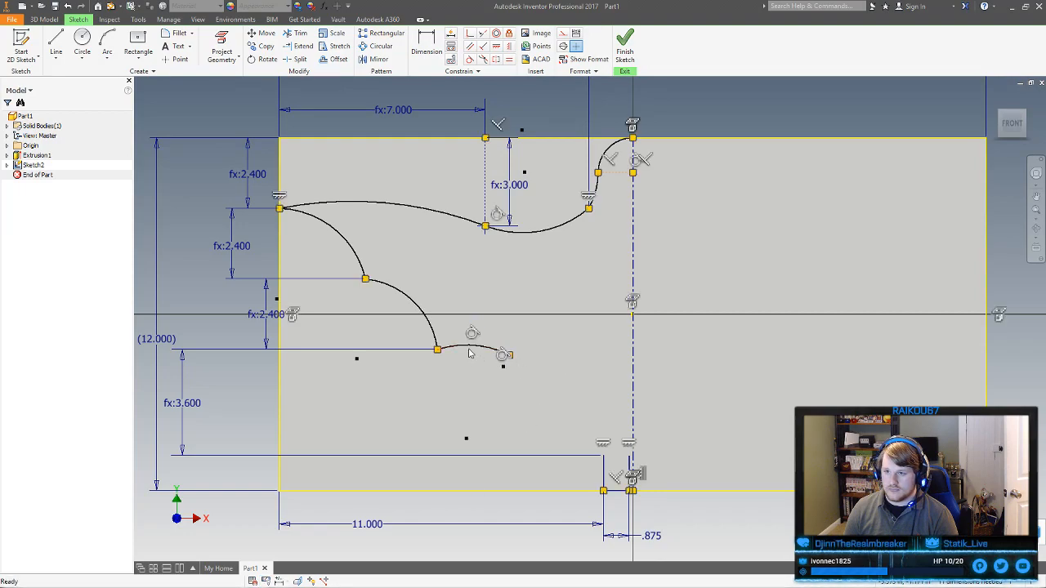
# Hide all sketch constraints and pull the lowest scallop's free arc end down and toward the foot into a longer curve
pyautogui.click(267, 581)
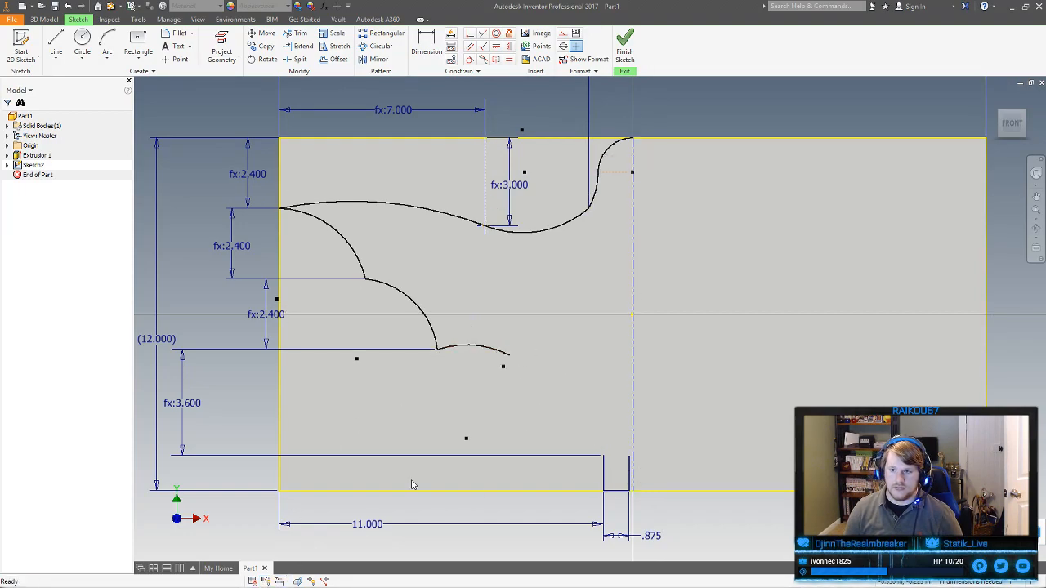
pyautogui.moveTo(508, 357); pyautogui.dragTo(477, 404)
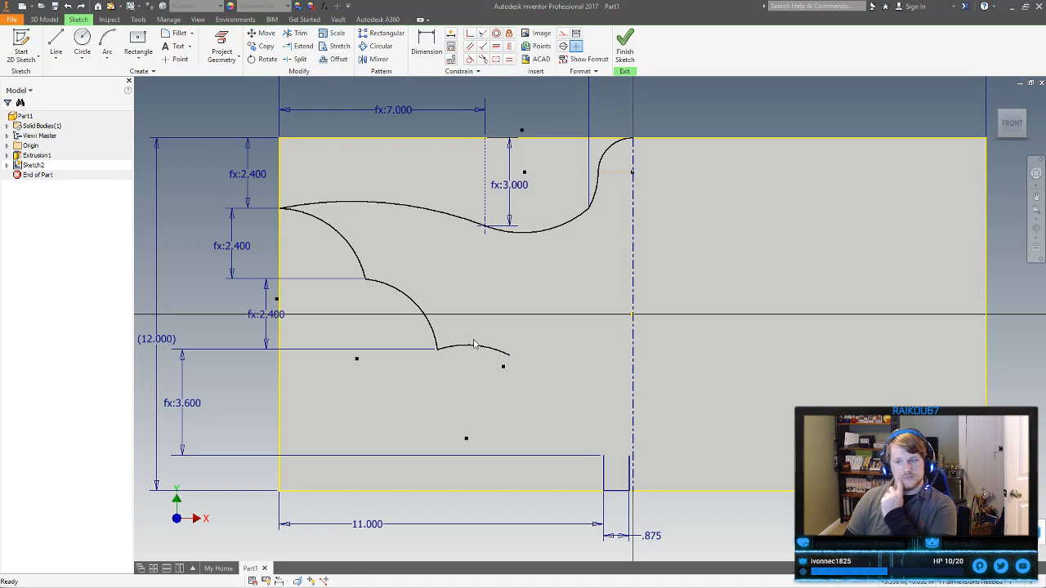
pyautogui.moveTo(510, 357); pyautogui.dragTo(501, 408)
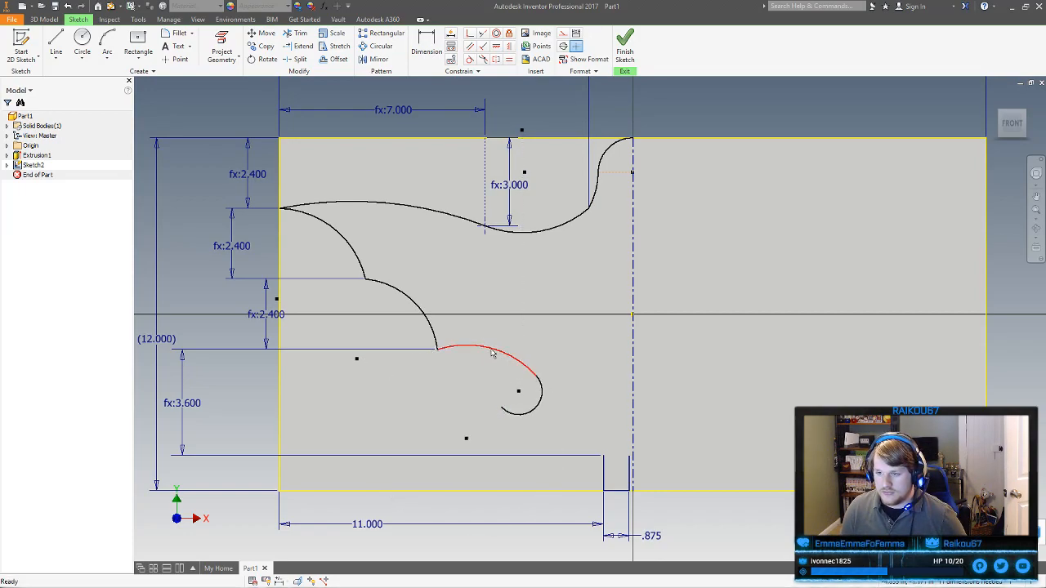
pyautogui.moveTo(536, 375); pyautogui.dragTo(522, 406)
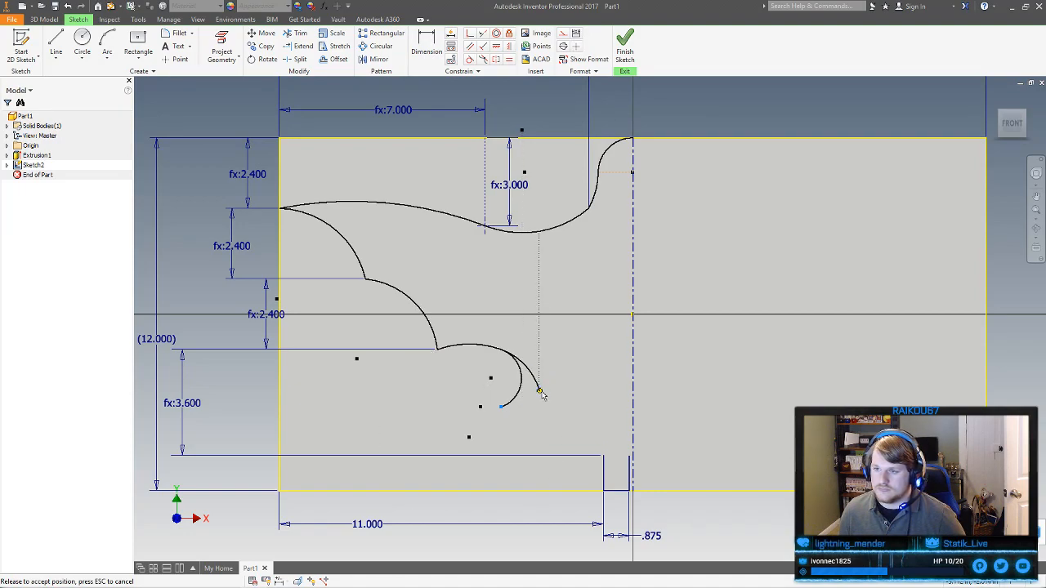
pyautogui.moveTo(539, 391); pyautogui.dragTo(540, 390)
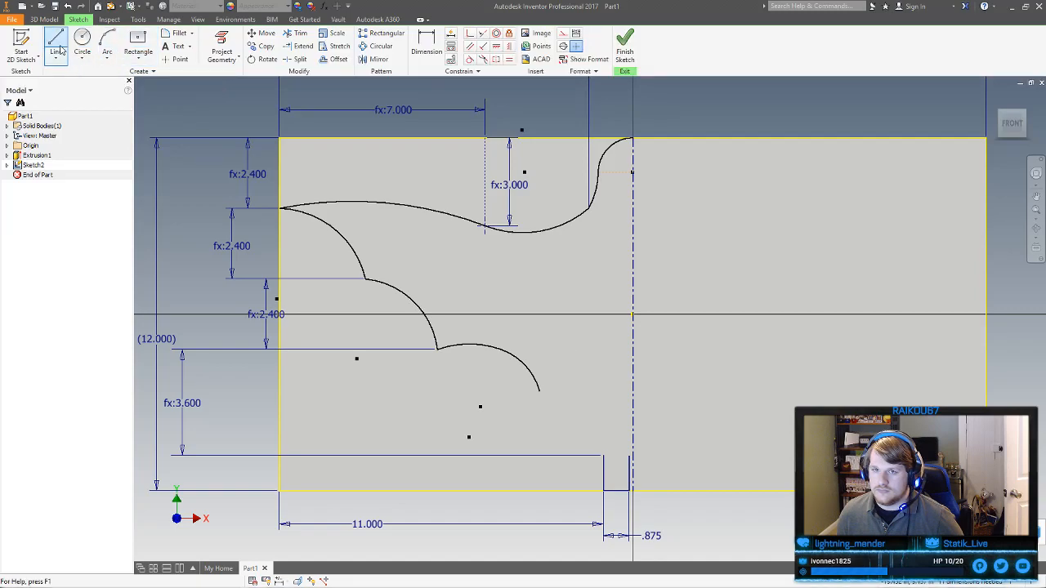
# Join the lowest scallop's free end to the foot's outer upper corner with a coincident constraint and reshape the arcs between them
pyautogui.click(470, 32)
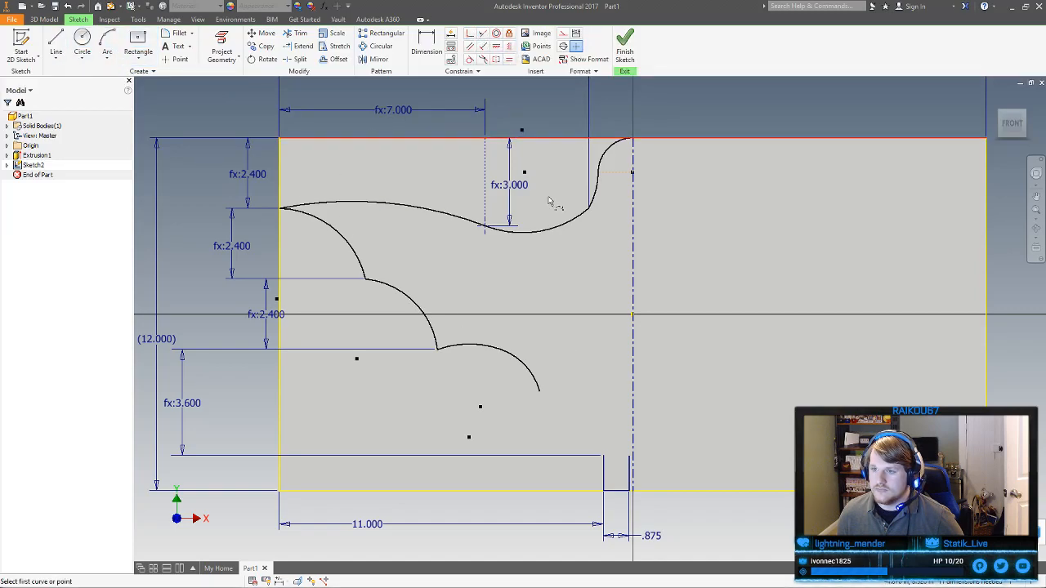
pyautogui.click(539, 391)
pyautogui.click(603, 456)
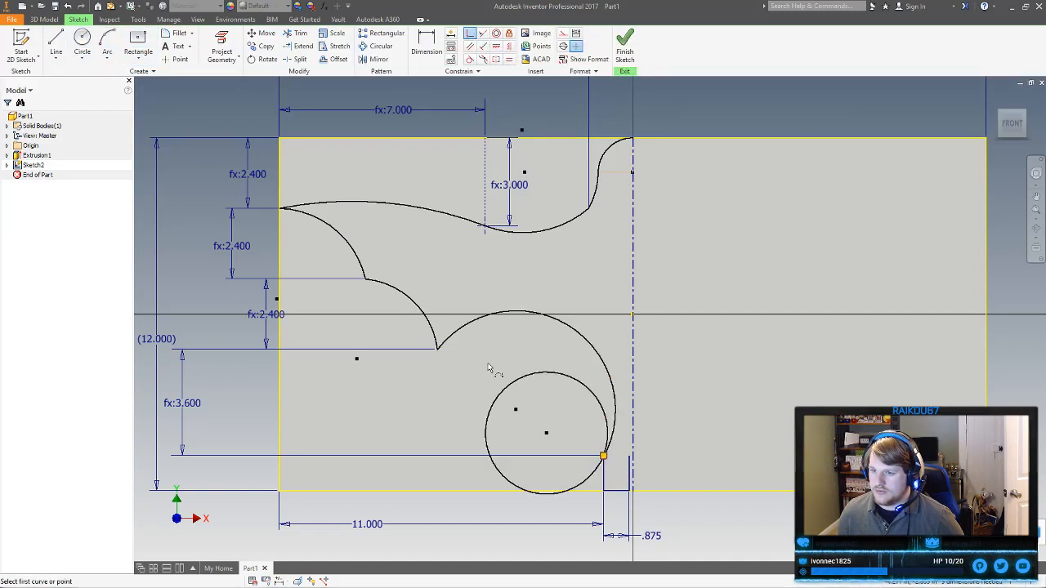
pyautogui.rightClick(482, 357)
pyautogui.click(437, 358)
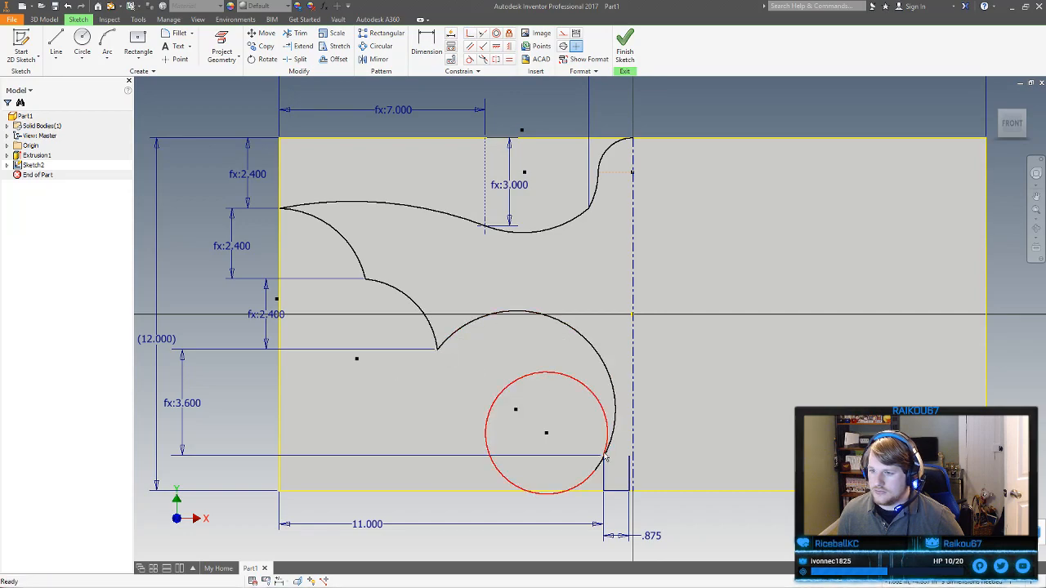
pyautogui.moveTo(486, 406); pyautogui.dragTo(493, 373)
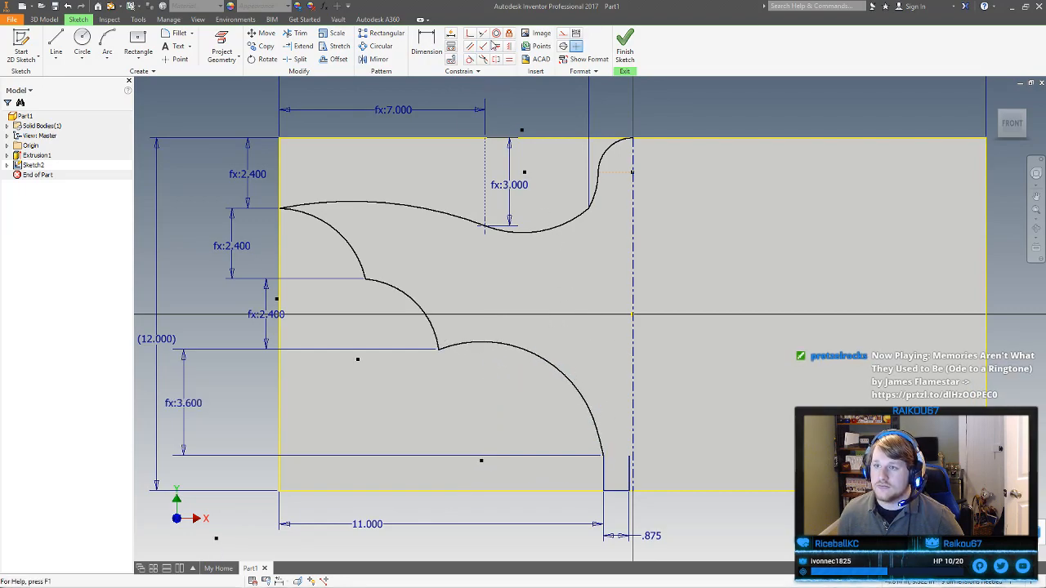
# Try to make the lower arc tangent to the foot's outer vertical line
pyautogui.click(471, 61)
pyautogui.click(600, 440)
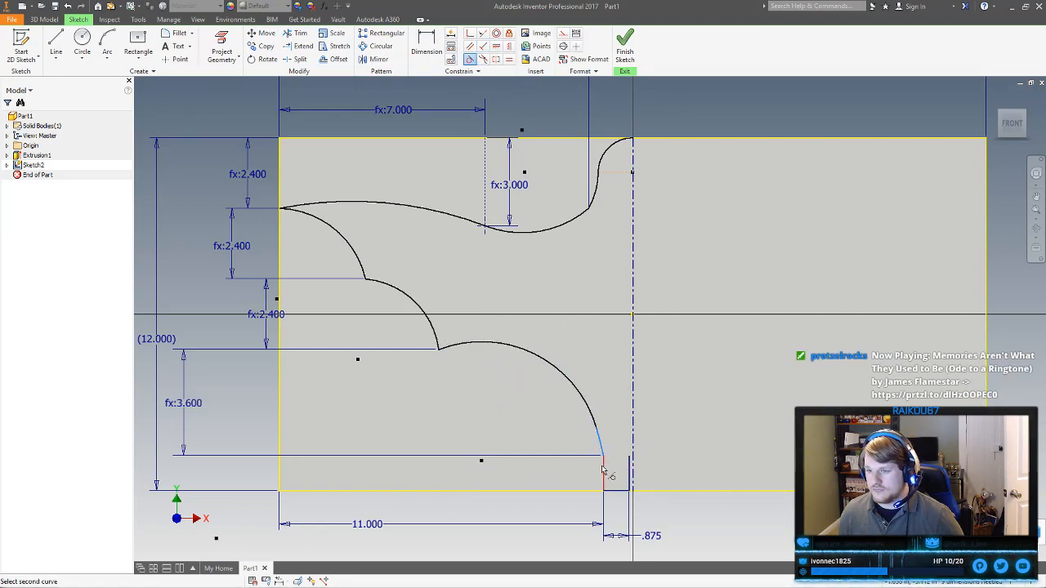
pyautogui.click(602, 451)
pyautogui.hotkey('ctrl', 'z')
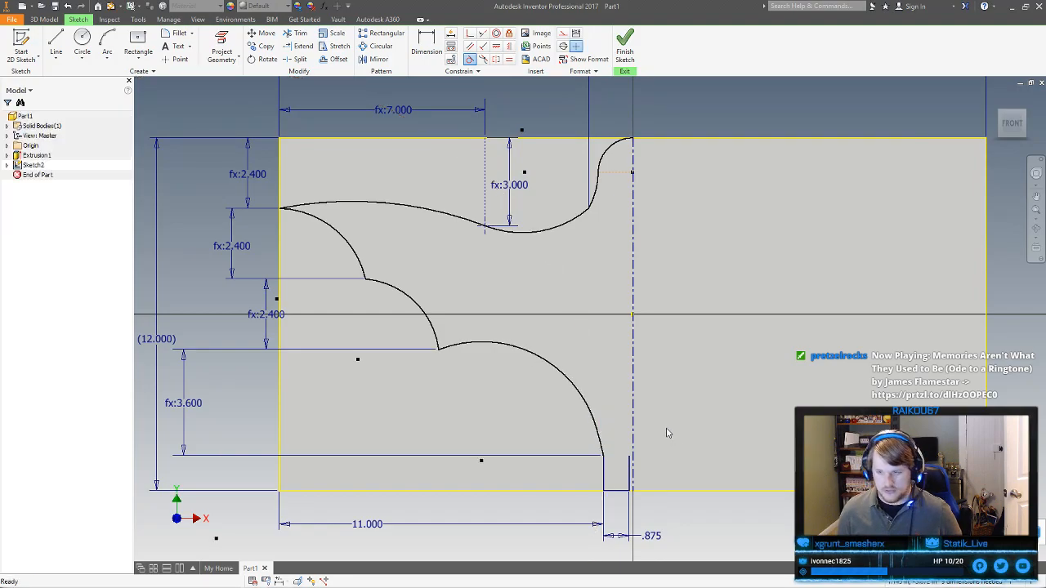
# Make the lower arc tangent to the foot's outer vertical line and shift the two arcs' joint up along the lowest scallop
pyautogui.scroll(3, 617, 448)
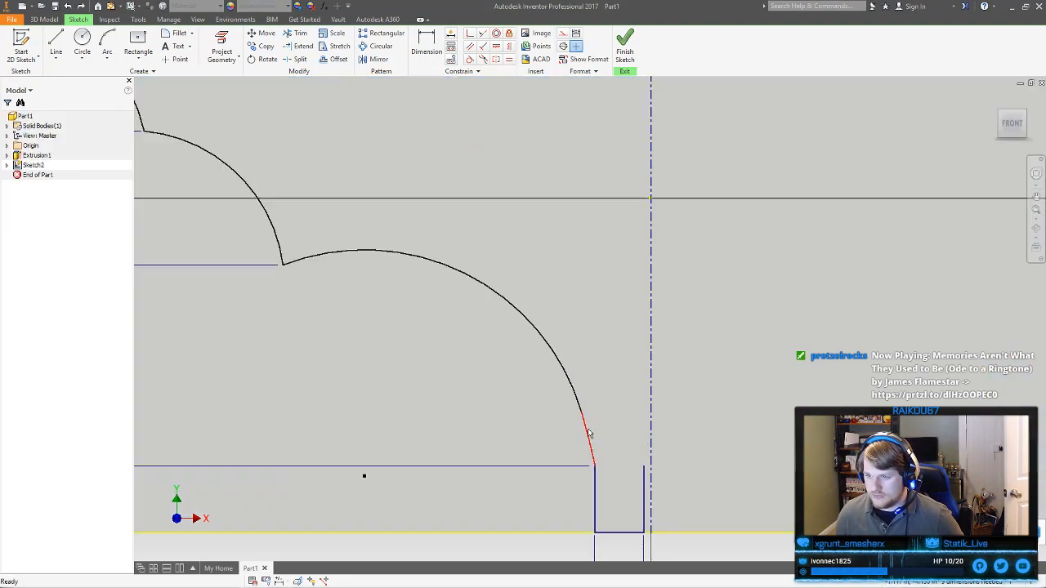
pyautogui.moveTo(580, 414); pyautogui.dragTo(564, 366)
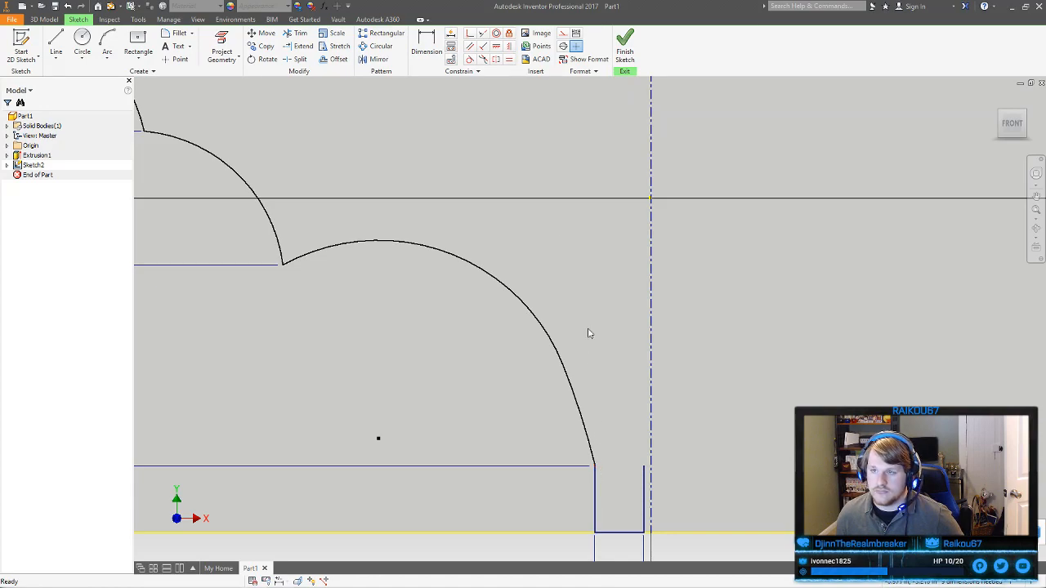
pyautogui.click(470, 59)
pyautogui.click(599, 466)
pyautogui.click(596, 477)
pyautogui.rightClick(530, 390)
pyautogui.click(564, 392)
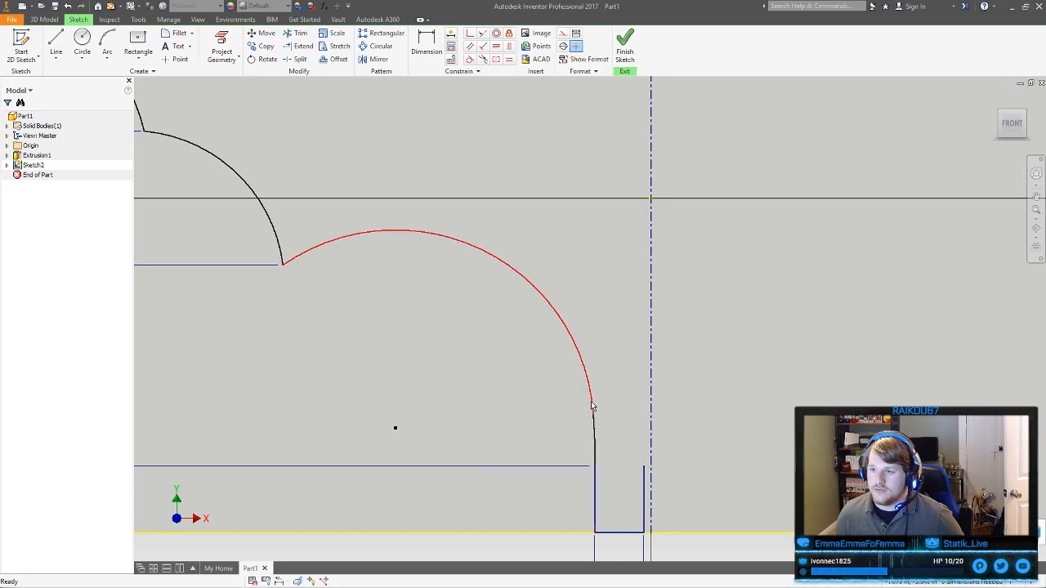
pyautogui.moveTo(594, 418); pyautogui.dragTo(434, 246)
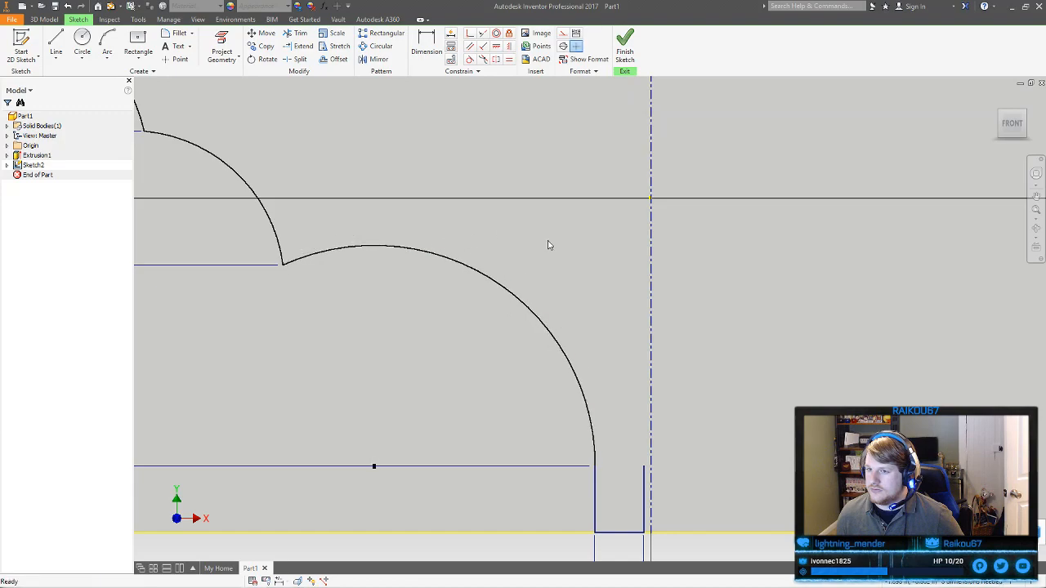
# Delete the lower arc between the lowest scallop and the foot, and slightly flatten the dip in the wing's upper edge
pyautogui.scroll(4, 548, 240)
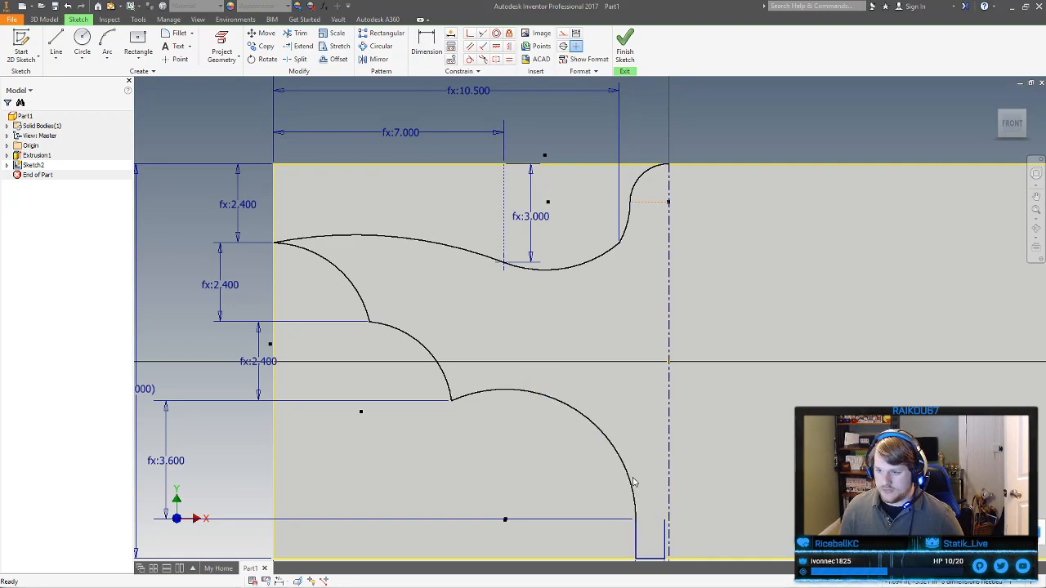
pyautogui.click(629, 482)
pyautogui.press('Delete')
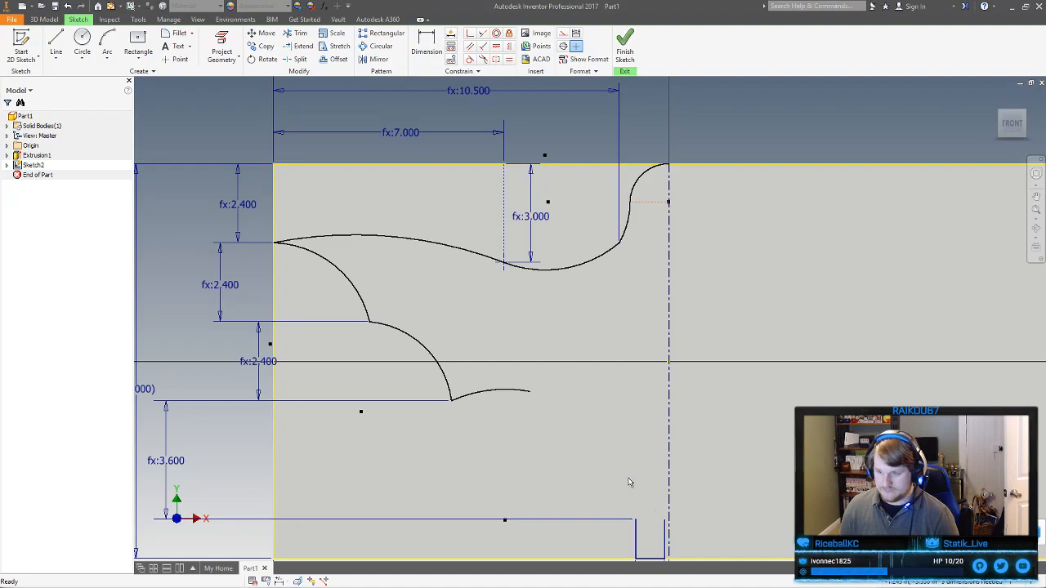
pyautogui.moveTo(542, 351)
pyautogui.mouseDown(button='middle')
pyautogui.moveTo(541, 310)
pyautogui.moveTo(529, 332)
pyautogui.mouseUp(button='middle')
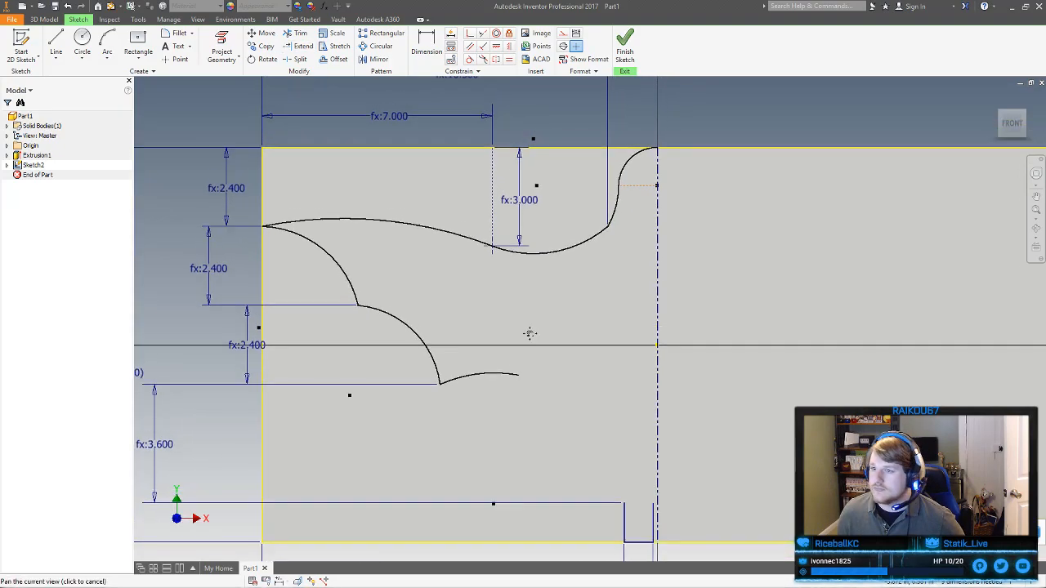
pyautogui.moveTo(531, 251); pyautogui.dragTo(542, 261)
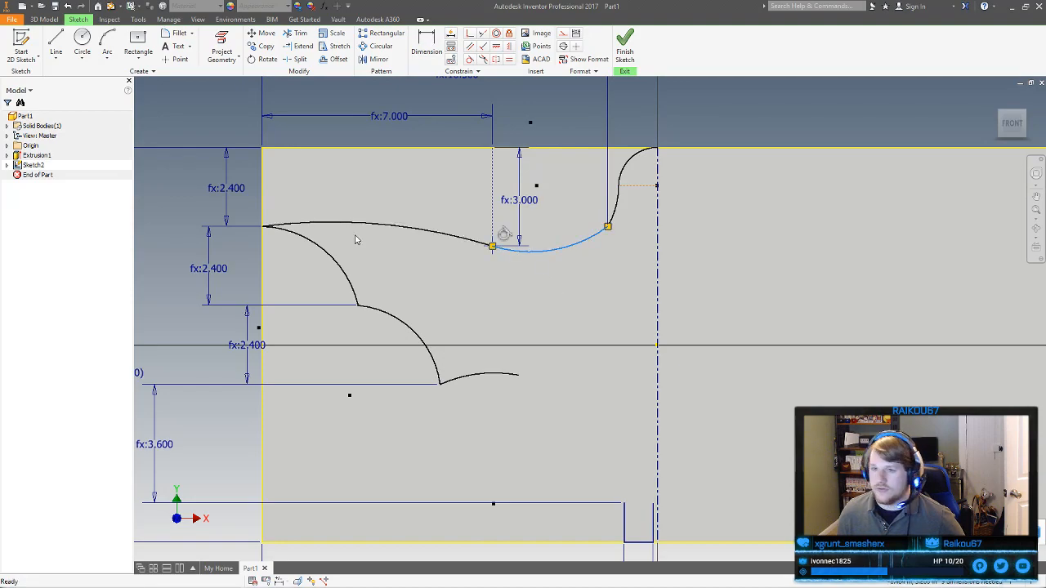
# Delete the three 2.400 vertical dimensions, the 3.600 dimension above the foot and the 3.000 dimension on the wing's upper edge
pyautogui.click(233, 190)
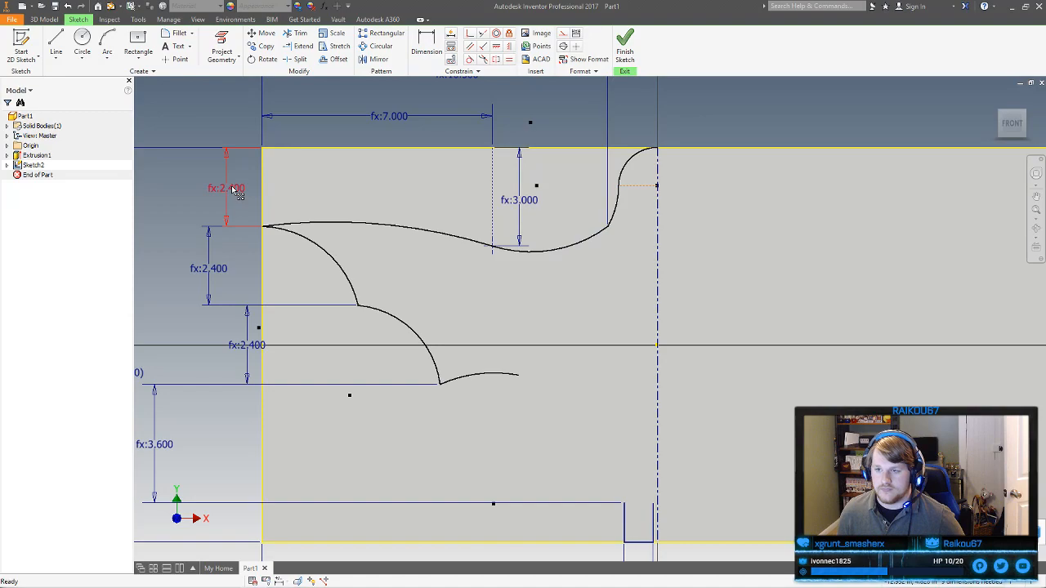
pyautogui.press('Delete')
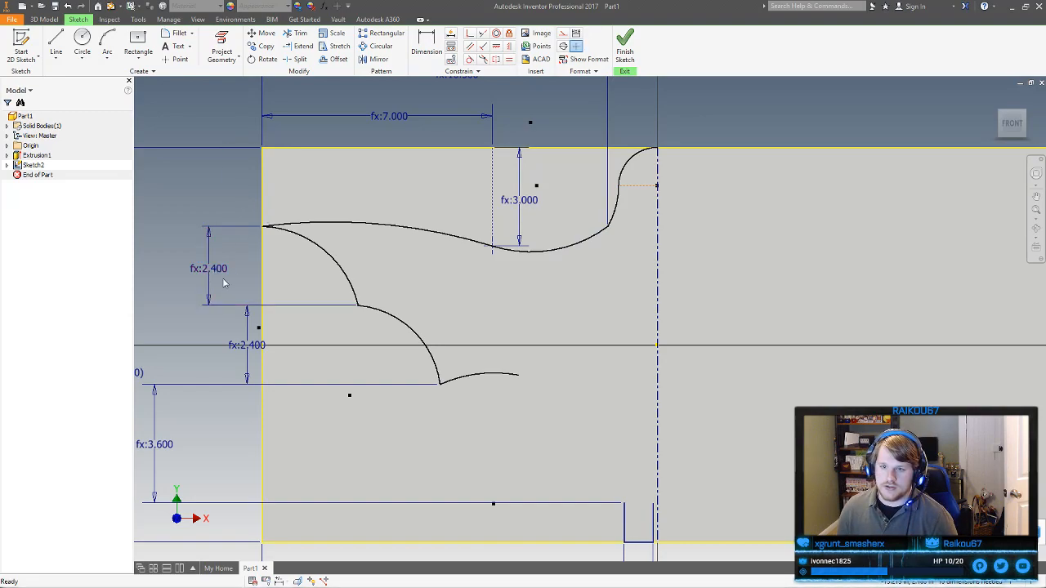
pyautogui.click(212, 274)
pyautogui.press('Delete')
pyautogui.click(251, 349)
pyautogui.press('Delete')
pyautogui.moveTo(286, 363); pyautogui.dragTo(362, 366, button='middle')
pyautogui.click(233, 445)
pyautogui.press('Delete')
pyautogui.click(593, 204)
pyautogui.press('Delete')
# Raise the joint between the wing's two upper arcs toward the block's top edge, and move the wing tip up slightly
pyautogui.moveTo(566, 254); pyautogui.dragTo(570, 236)
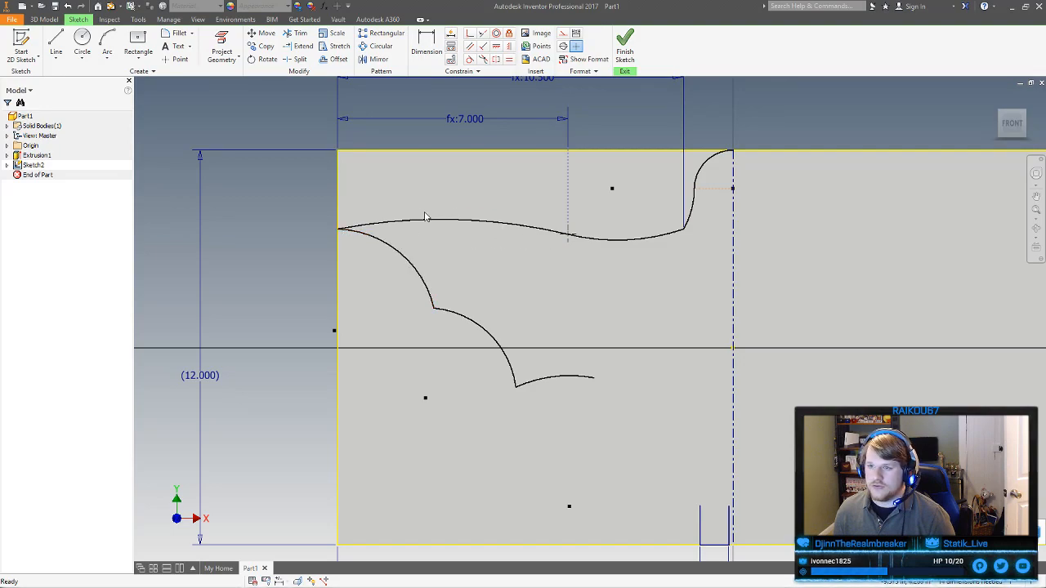
pyautogui.moveTo(568, 236); pyautogui.dragTo(569, 196)
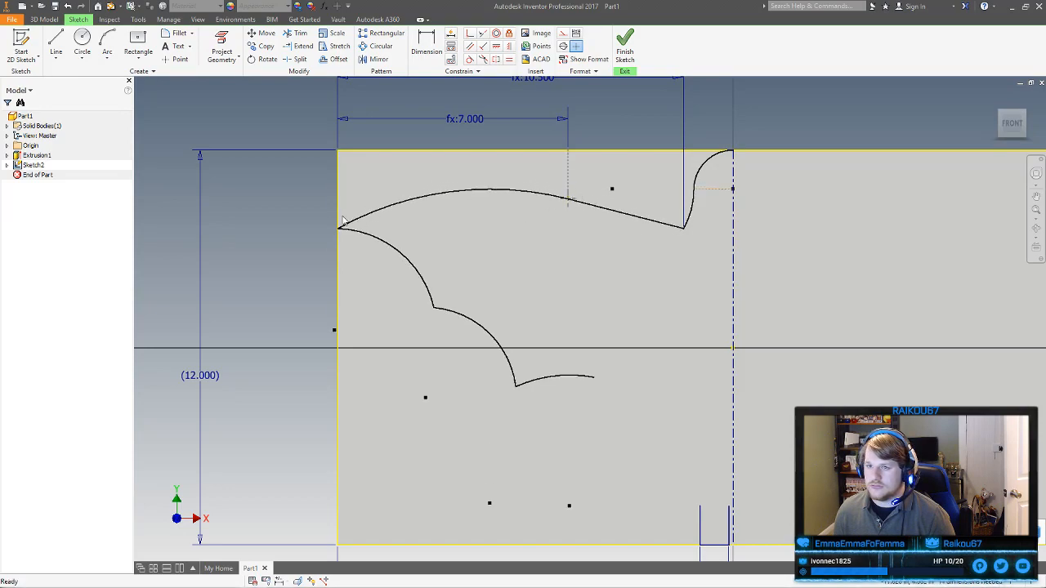
pyautogui.moveTo(340, 229); pyautogui.dragTo(339, 216)
# Try to fix the joint between the wing's two upper arcs in place
pyautogui.click(569, 187)
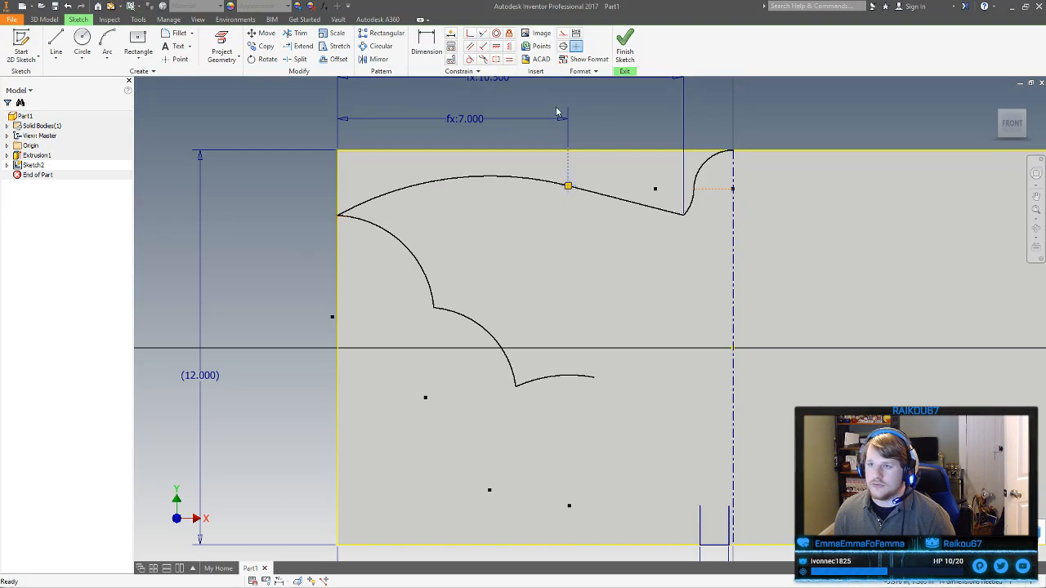
pyautogui.click(509, 34)
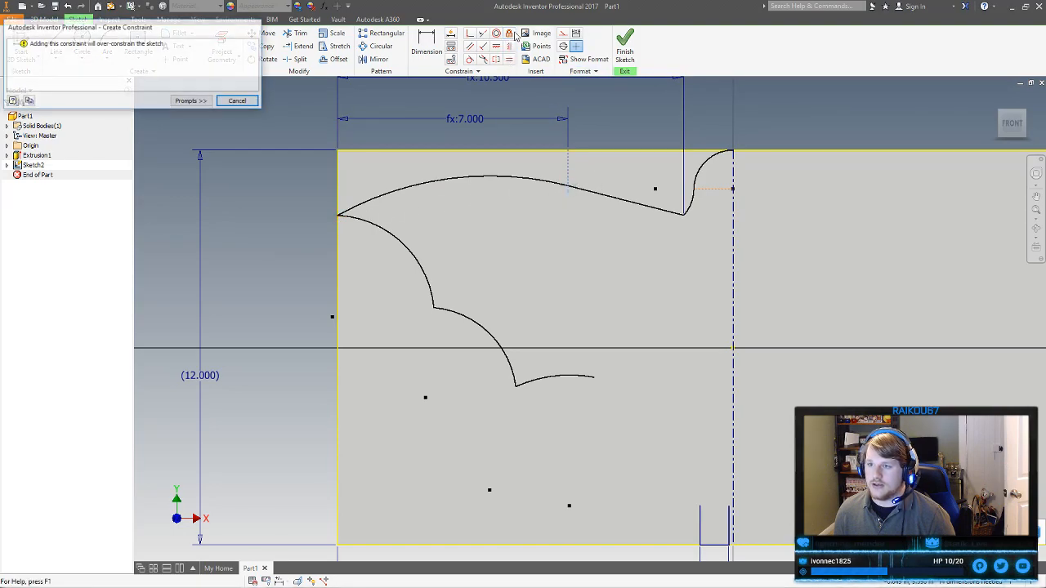
pyautogui.click(238, 101)
# Dimension the upper arcs' joint 1 in below the block's top edge, and raise the wing tip a little more
pyautogui.click(426, 43)
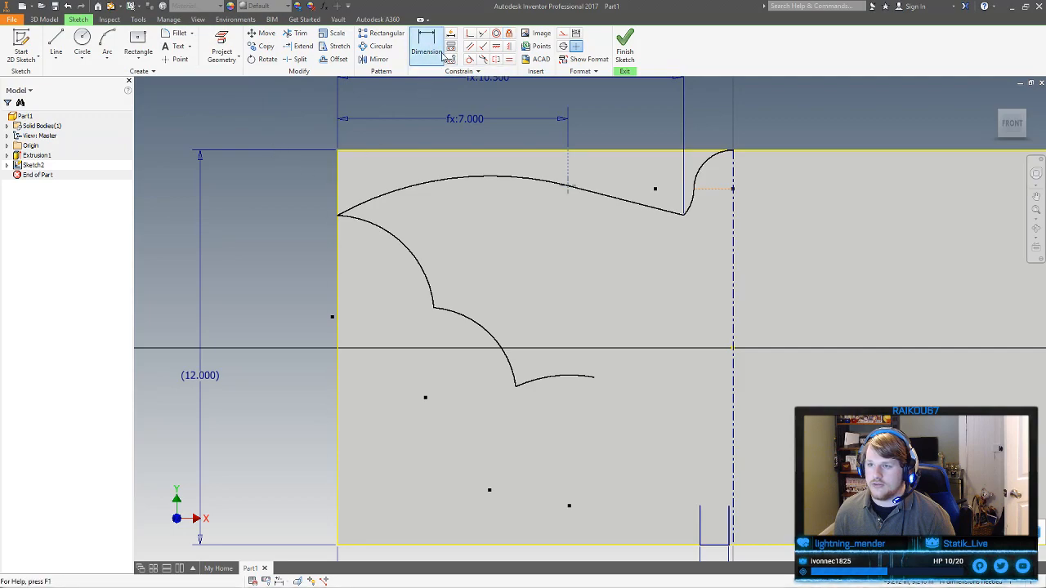
pyautogui.click(567, 185)
pyautogui.click(569, 150)
pyautogui.click(594, 178)
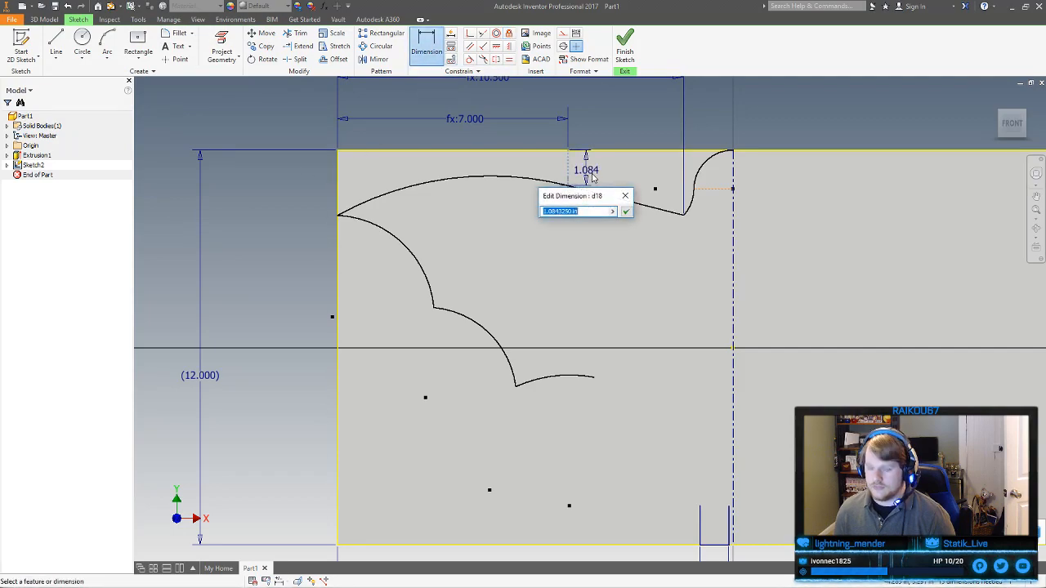
pyautogui.write('13')
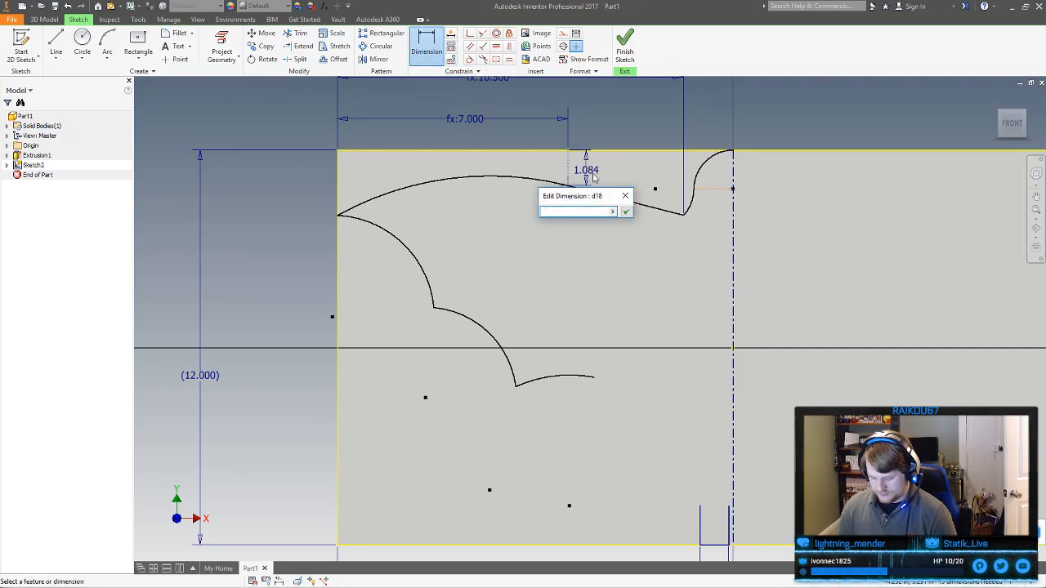
pyautogui.press('Return')
pyautogui.rightClick(433, 211)
pyautogui.press('Escape')
pyautogui.moveTo(338, 214); pyautogui.dragTo(337, 207)
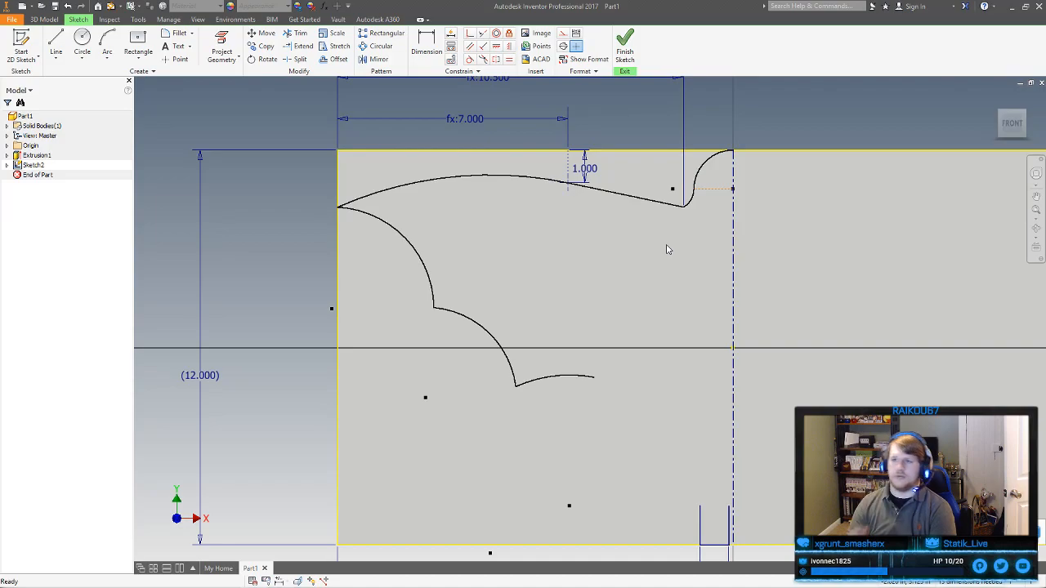
# Finish the bat outline sketch and delete it from the part
pyautogui.click(624, 48)
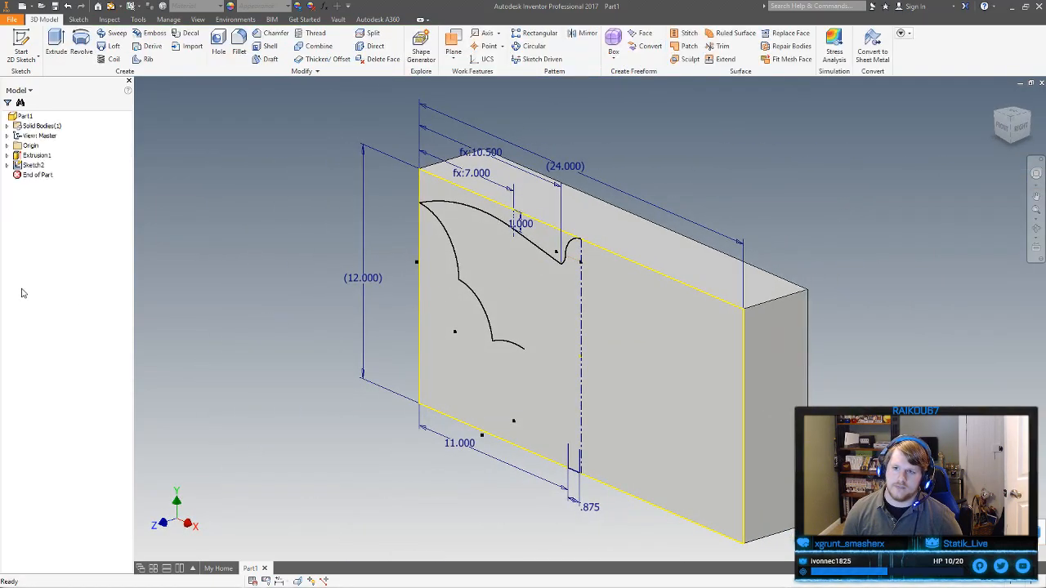
pyautogui.click(37, 166)
pyautogui.press('Delete')
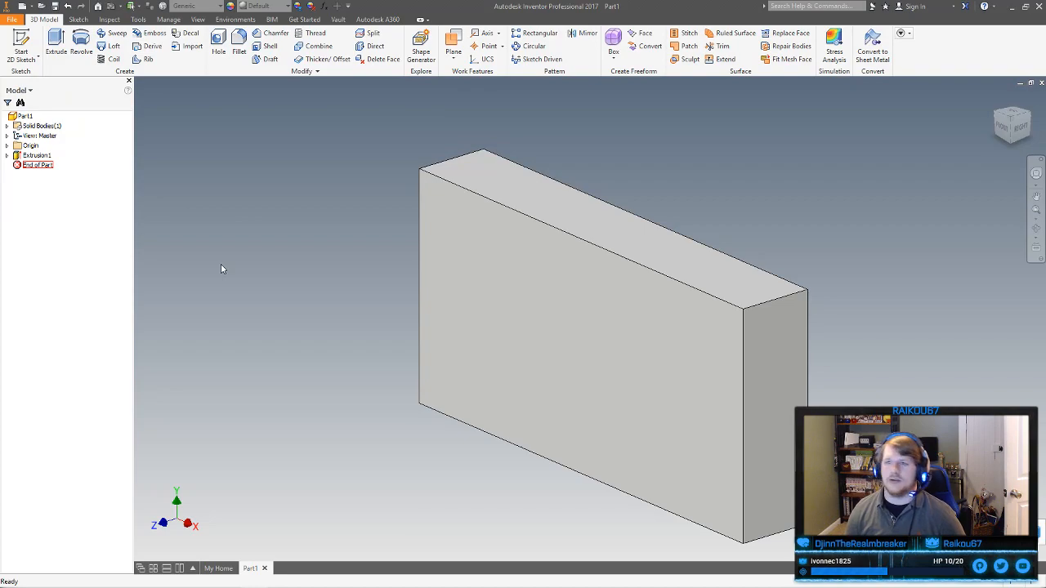
# Start a sketch on the block's front face and insert the bat 2 image from the Ref folder, left of the centre
pyautogui.click(540, 351)
pyautogui.click(585, 343)
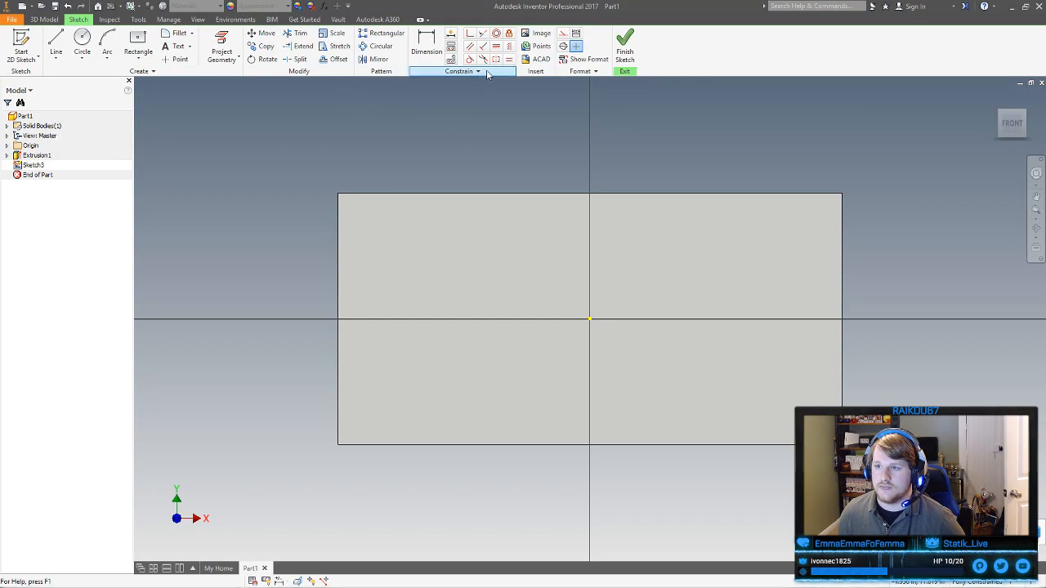
pyautogui.click(536, 36)
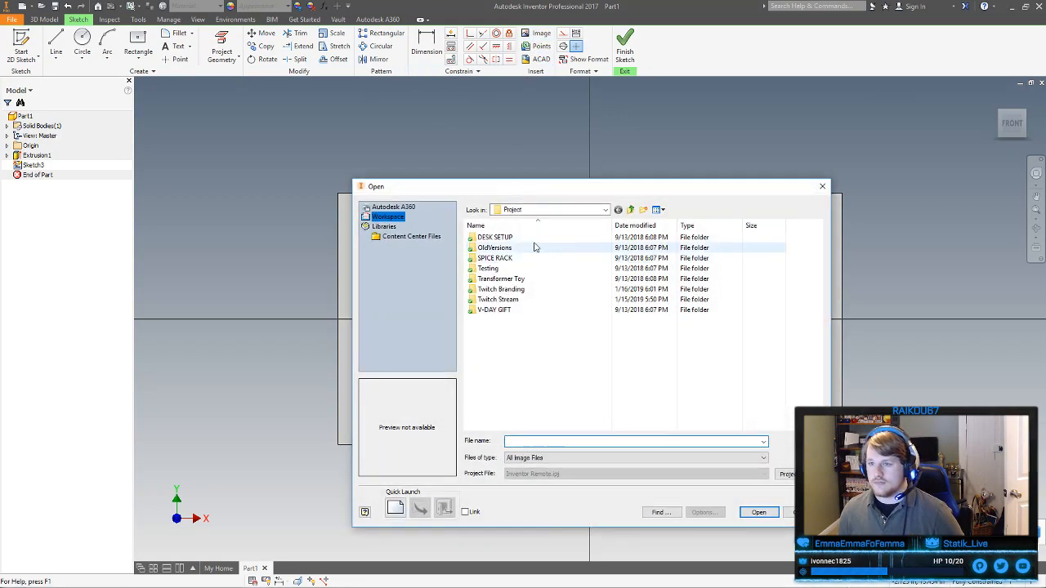
pyautogui.doubleClick(497, 300)
pyautogui.doubleClick(487, 240)
pyautogui.click(561, 270)
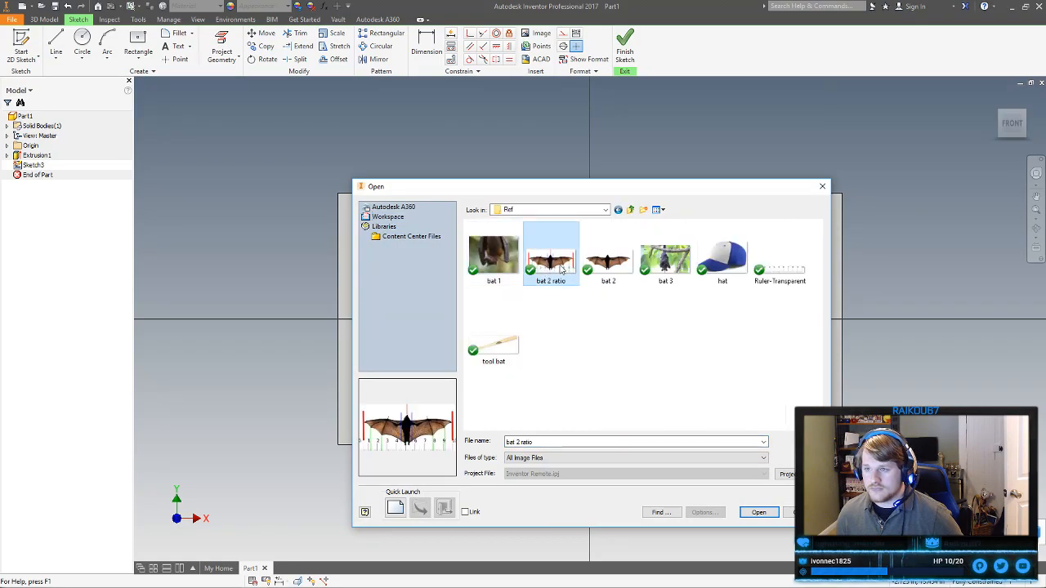
pyautogui.click(607, 263)
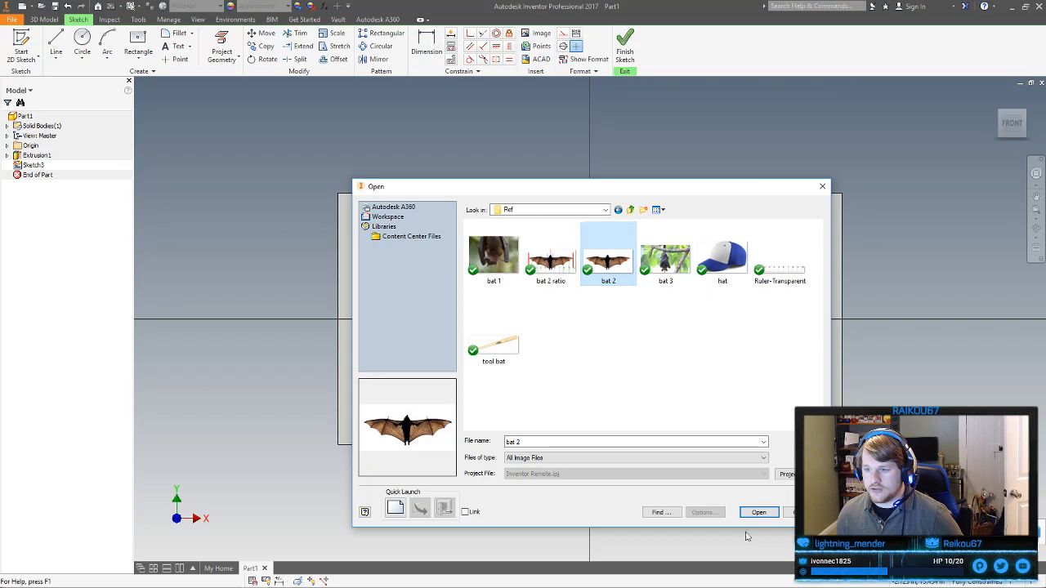
pyautogui.click(758, 513)
pyautogui.click(410, 262)
pyautogui.rightClick(511, 269)
pyautogui.click(547, 270)
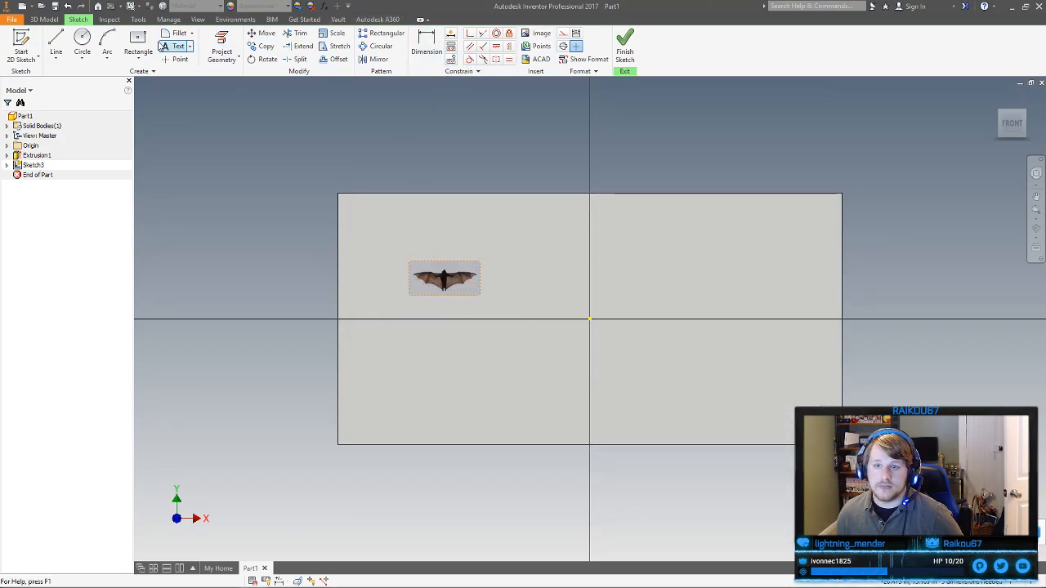
# Project the outline of the block's front face into the sketch
pyautogui.click(221, 45)
pyautogui.click(464, 218)
pyautogui.rightClick(482, 169)
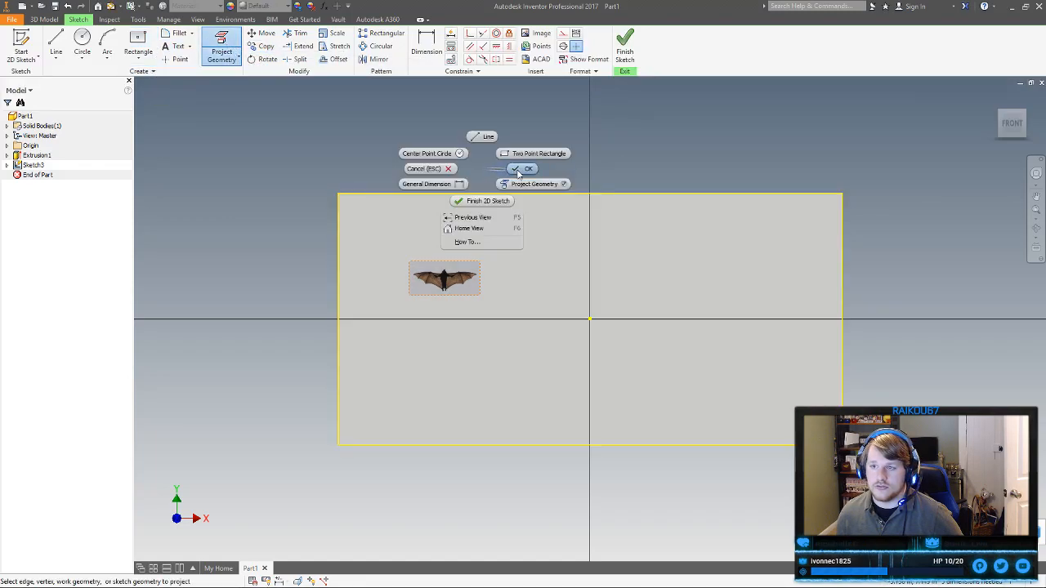
pyautogui.click(521, 169)
pyautogui.click(471, 34)
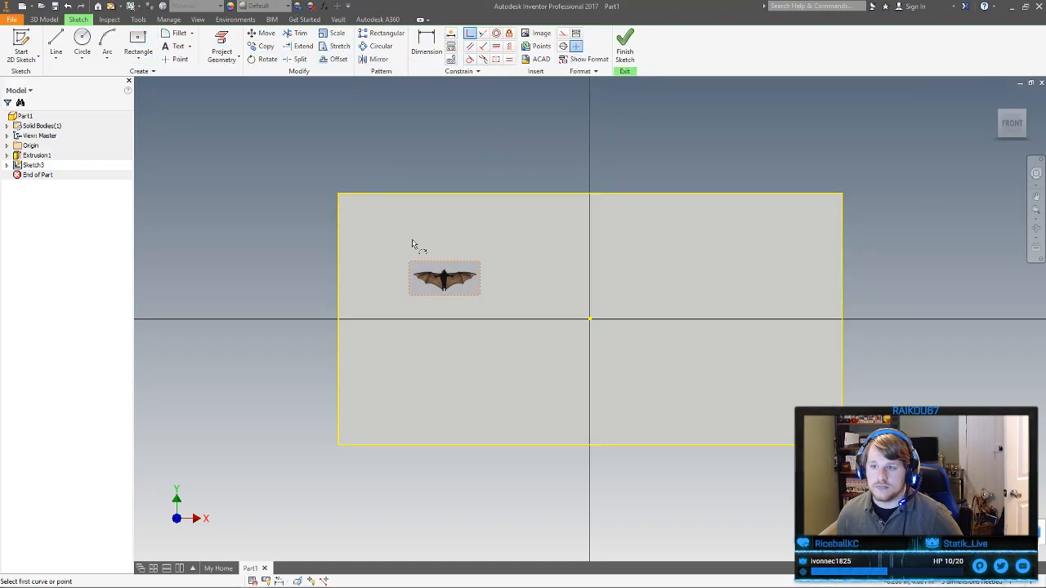
pyautogui.click(407, 263)
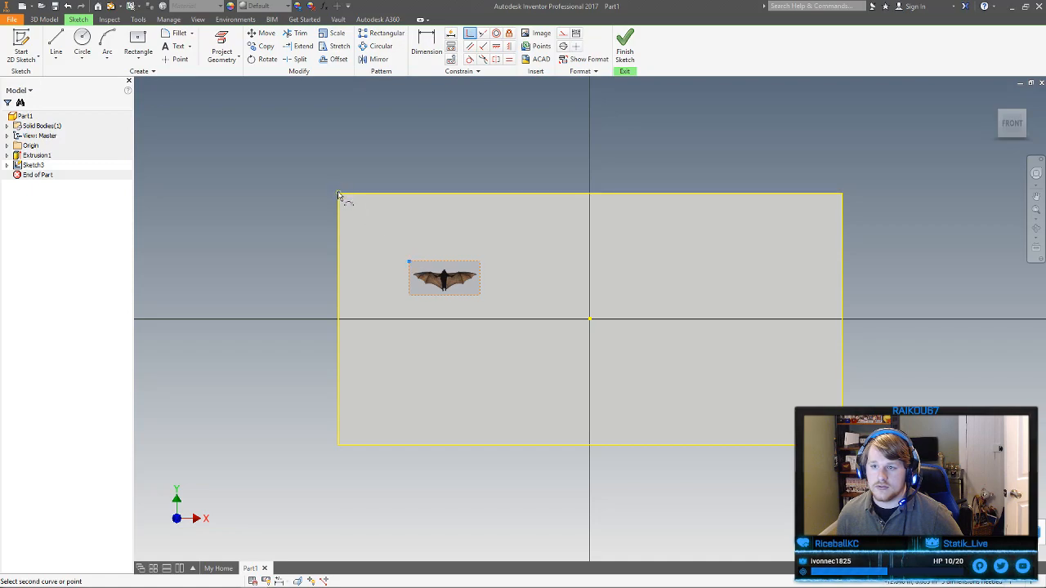
pyautogui.rightClick(425, 238)
pyautogui.click(373, 235)
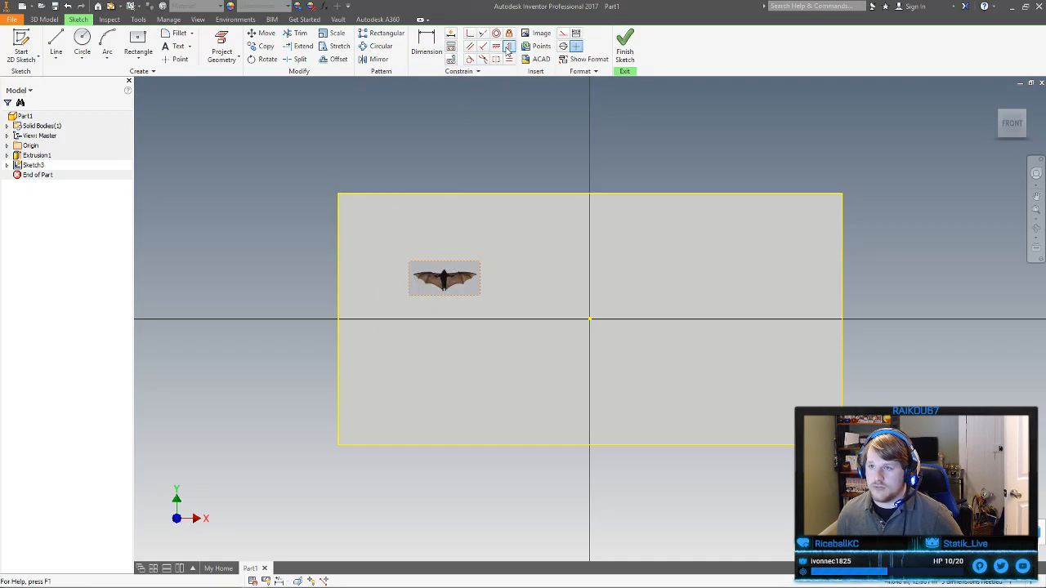
# Make the image's top midpoint coincident with the midpoint of the block's top edge, and enlarge the image down to the bottom edge
pyautogui.click(472, 35)
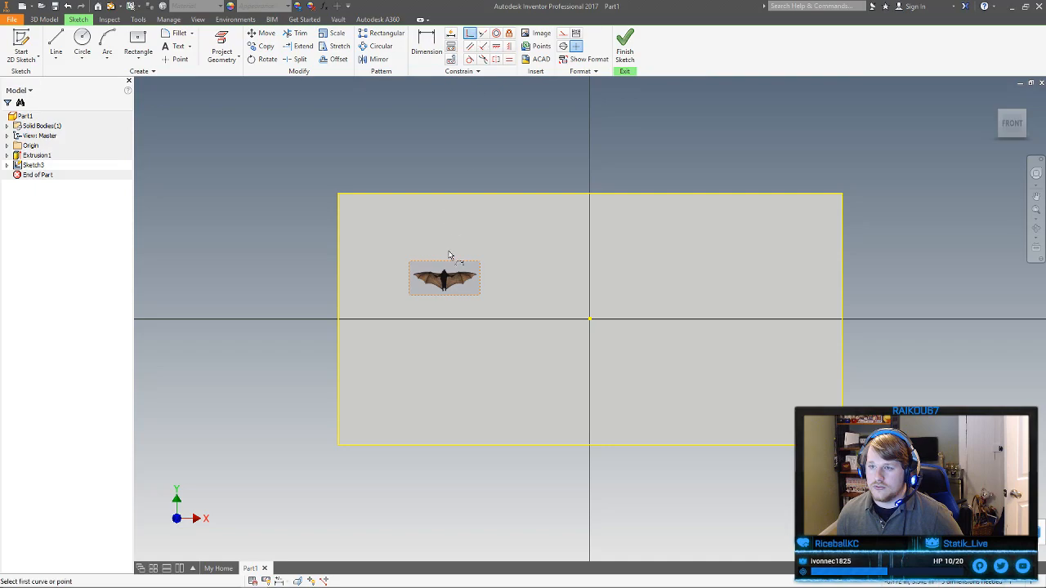
pyautogui.click(445, 263)
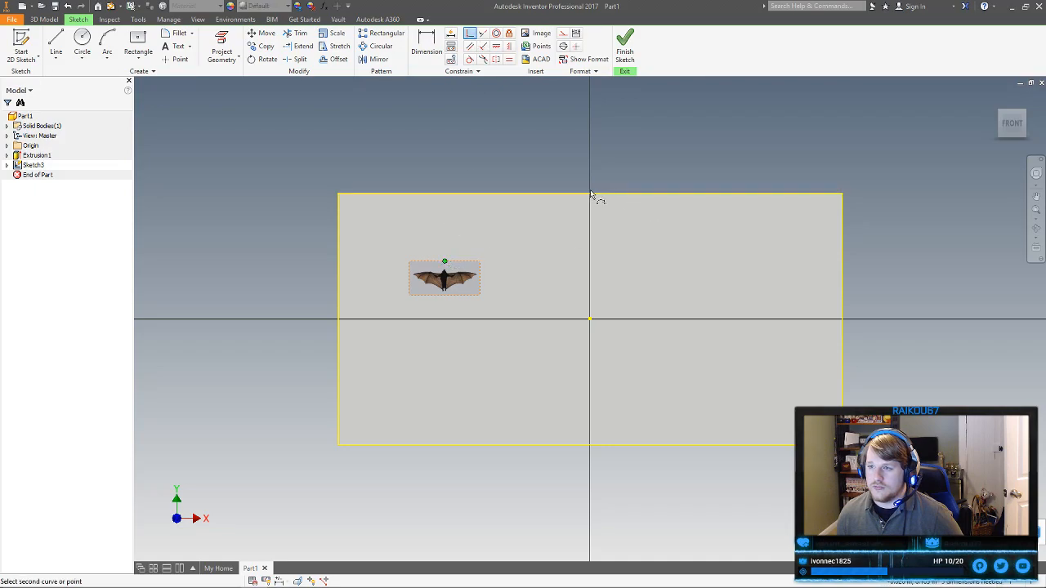
pyautogui.click(590, 194)
pyautogui.rightClick(677, 239)
pyautogui.click(708, 242)
pyautogui.moveTo(588, 227); pyautogui.dragTo(595, 448)
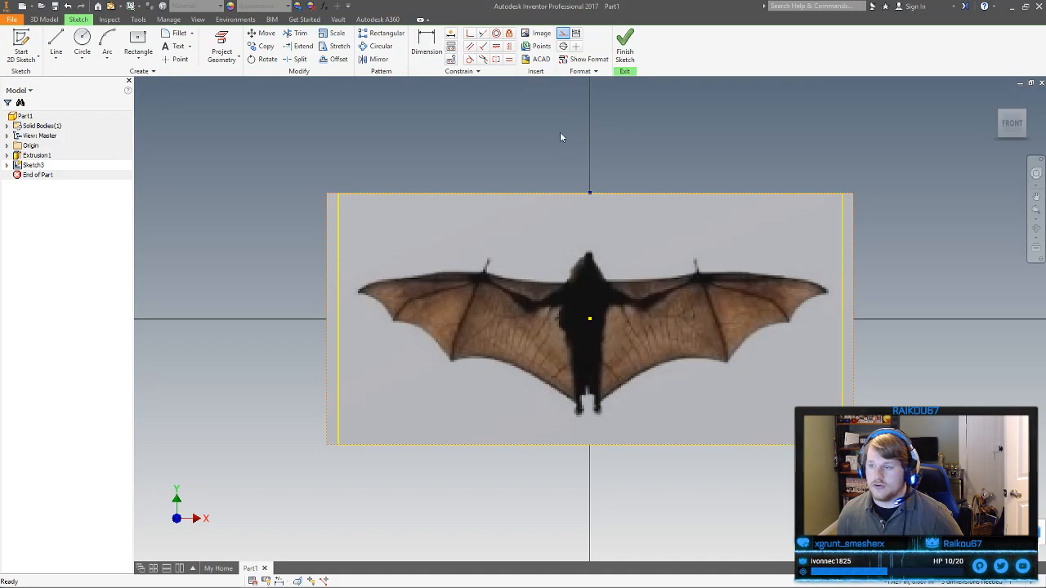
pyautogui.click(496, 48)
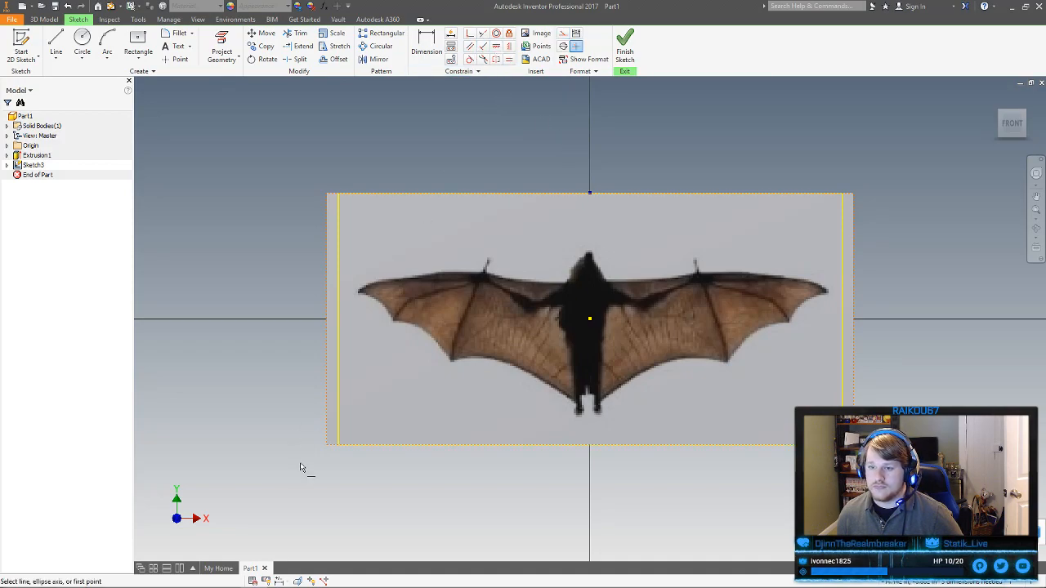
pyautogui.click(348, 445)
pyautogui.click(237, 101)
pyautogui.rightClick(284, 251)
# Resize the image slightly and make its bottom midpoint coincident with the block's bottom edge so it spans the full height
pyautogui.moveTo(328, 444); pyautogui.dragTo(335, 441)
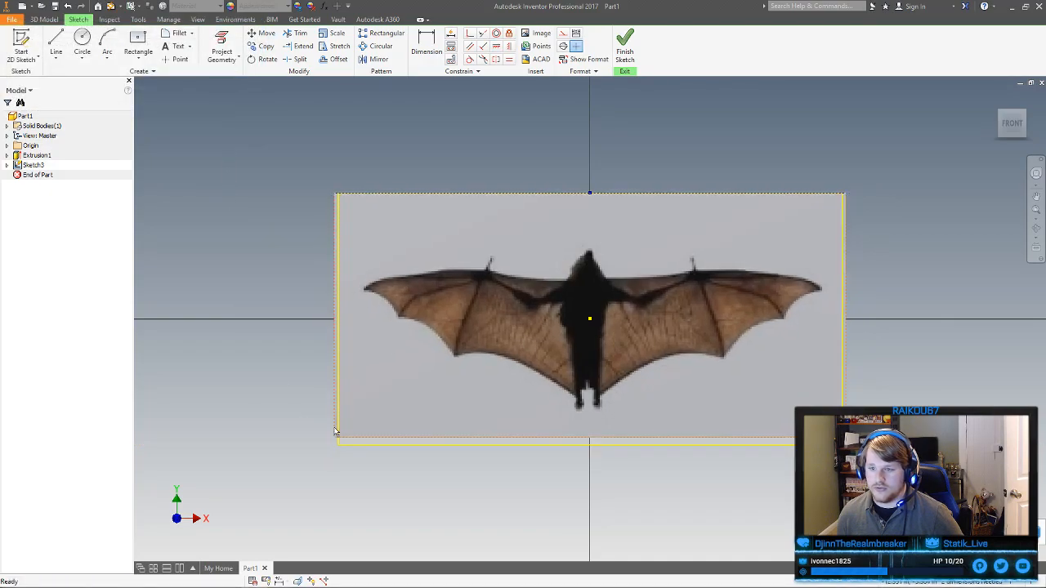
pyautogui.click(472, 35)
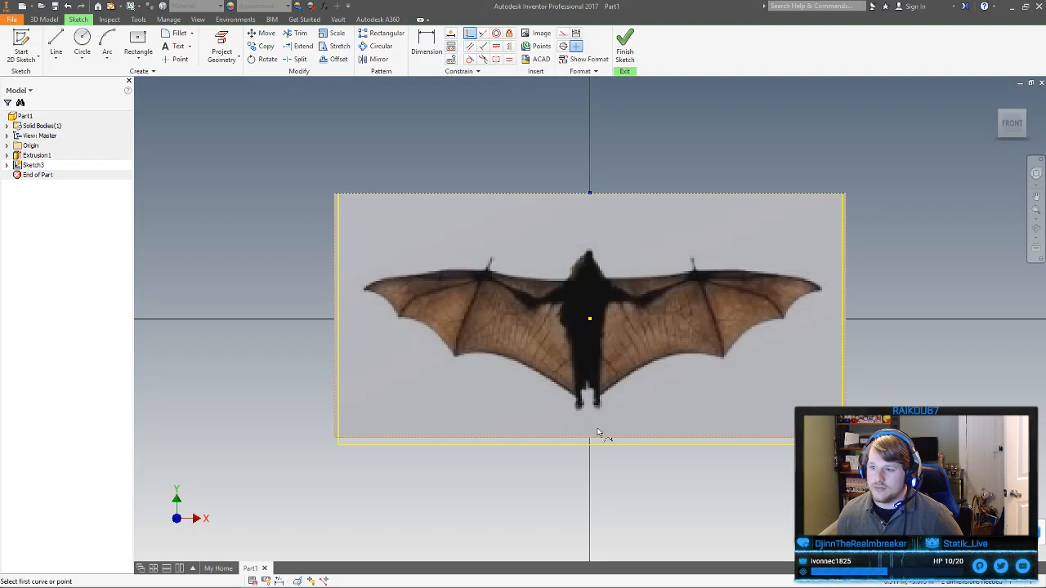
pyautogui.click(590, 439)
pyautogui.click(577, 446)
pyautogui.rightClick(617, 468)
pyautogui.click(656, 474)
pyautogui.moveTo(335, 340); pyautogui.dragTo(329, 341)
# Try to dimension between the left edges of the image and the block, and finish the image sketch
pyautogui.rightClick(406, 145)
pyautogui.click(357, 160)
pyautogui.click(337, 216)
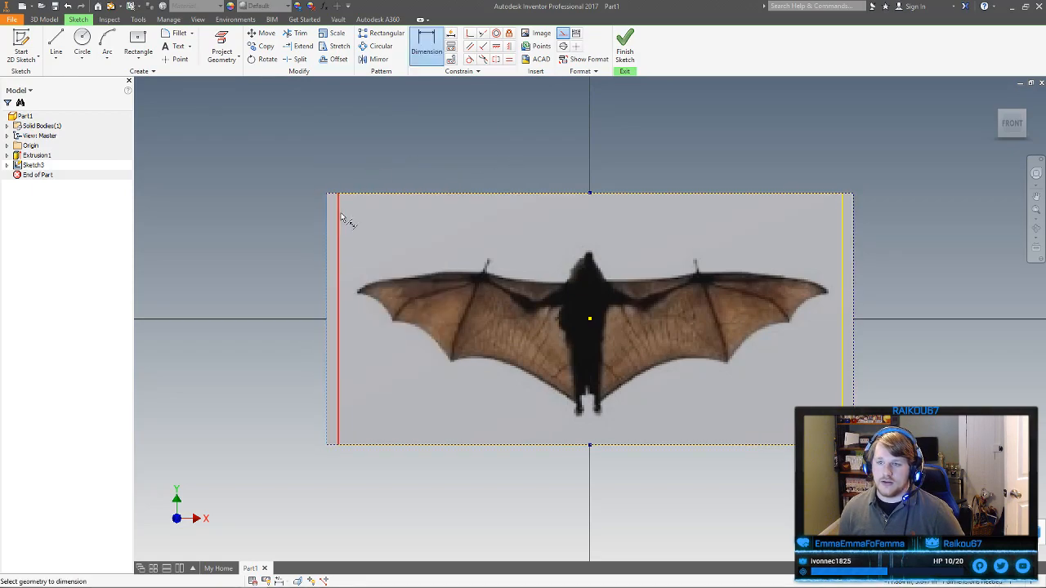
pyautogui.rightClick(301, 173)
pyautogui.click(282, 175)
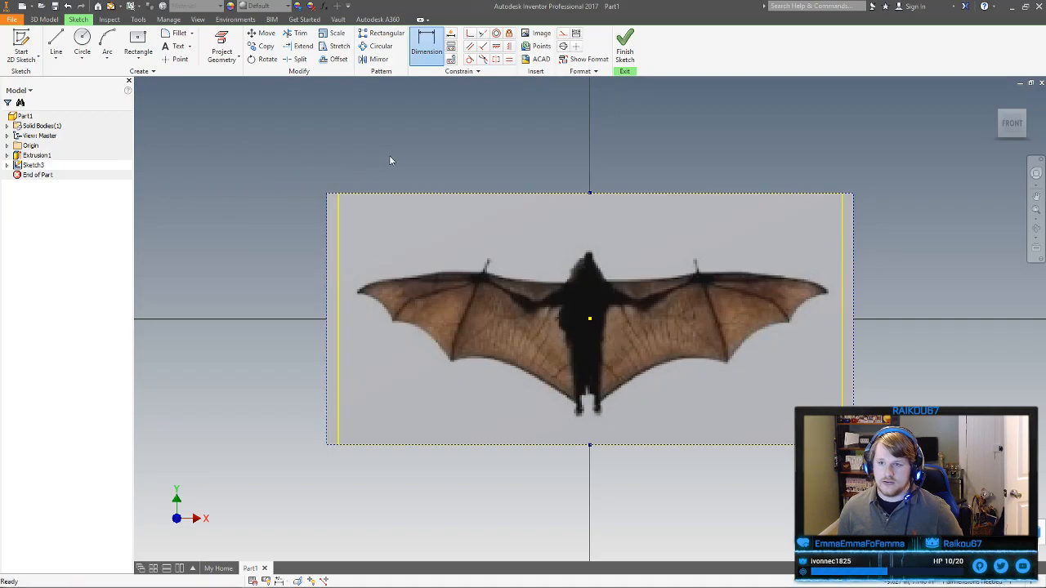
pyautogui.click(625, 49)
# Set the width in the block's base sketch to 24 in + 1 in and check the image fit from the front
pyautogui.click(37, 155)
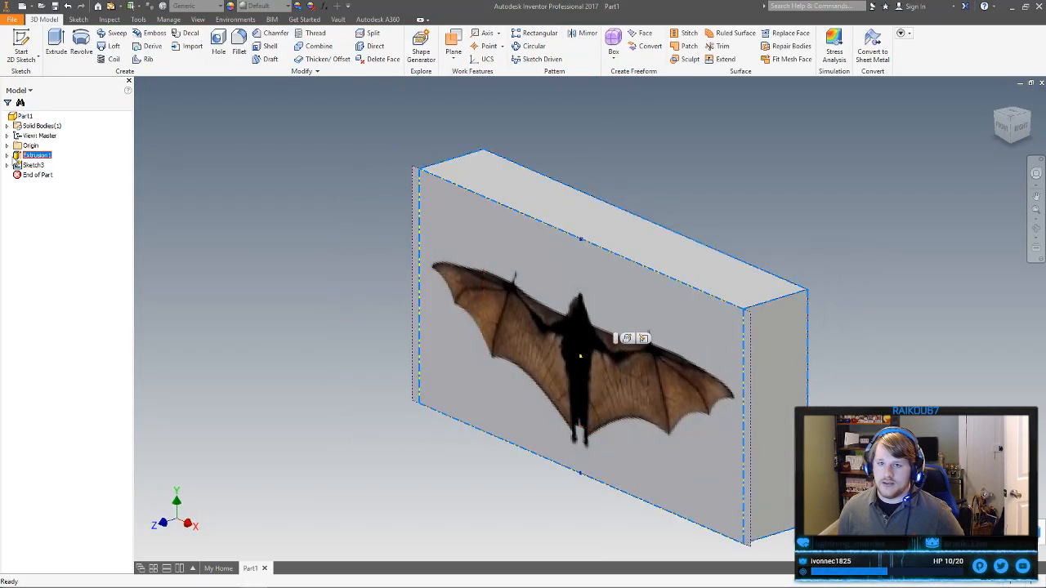
pyautogui.click(7, 155)
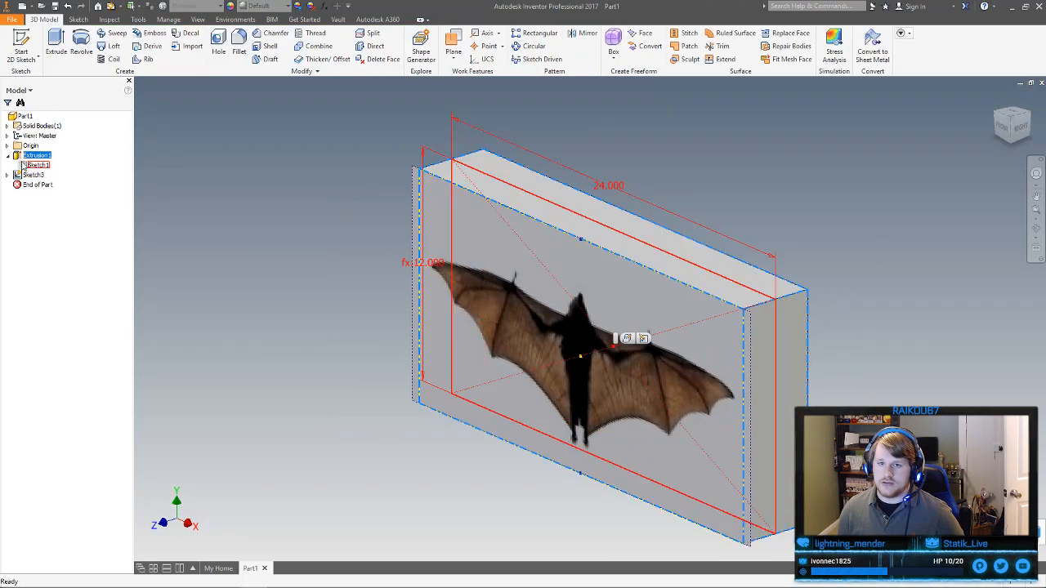
pyautogui.doubleClick(609, 176)
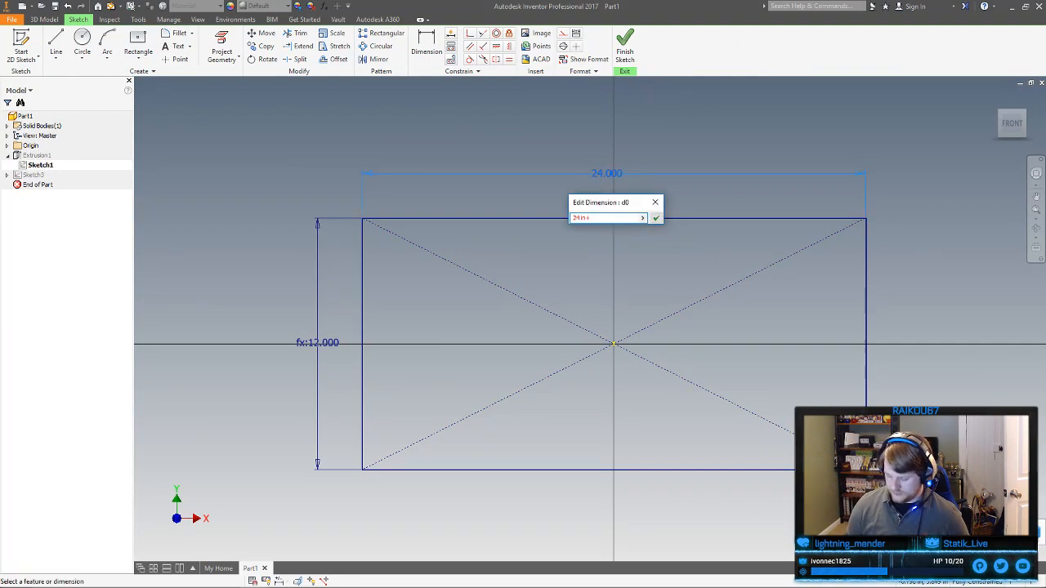
pyautogui.press('Return')
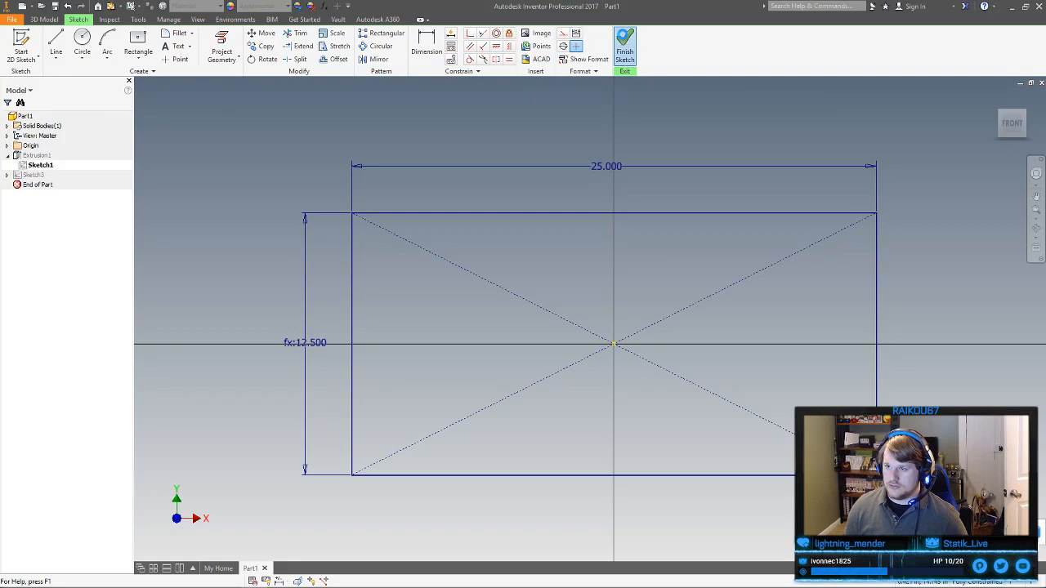
pyautogui.click(625, 43)
pyautogui.click(1003, 139)
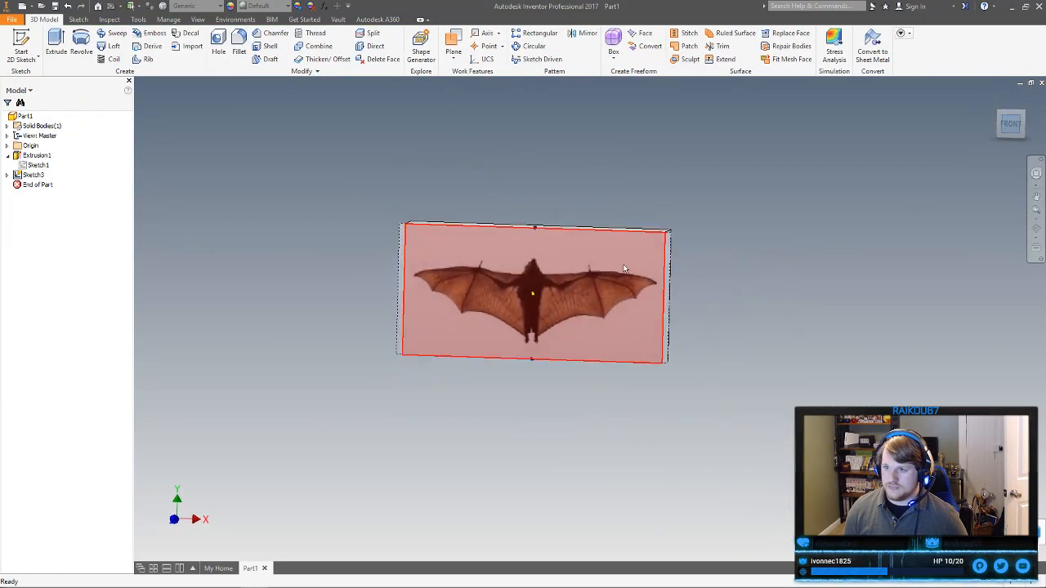
# Set the base sketch's width back to 24 in and its height to 12.5 in, and finish the sketch
pyautogui.doubleClick(33, 165)
pyautogui.doubleClick(606, 189)
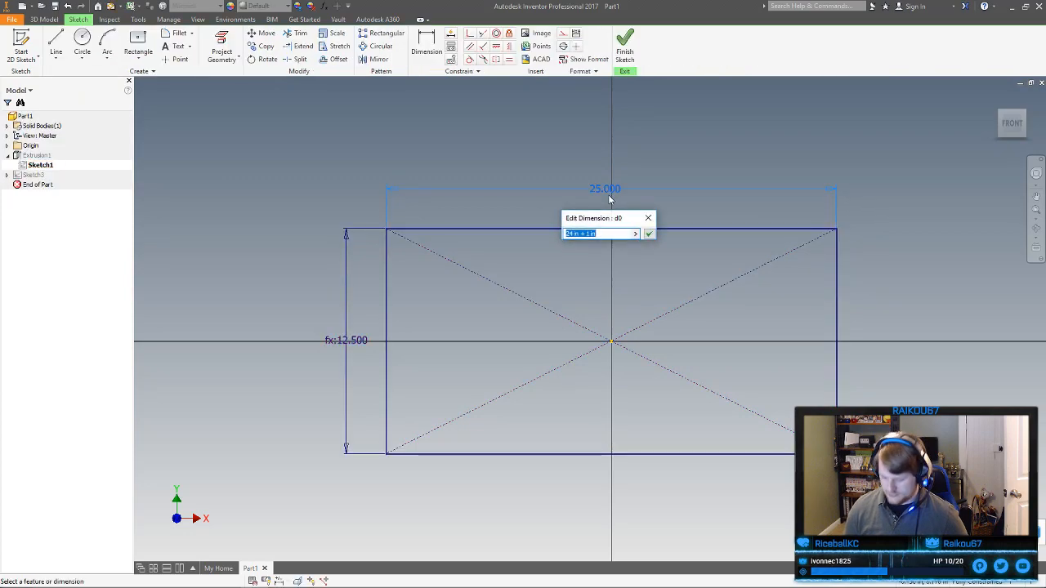
pyautogui.write('24')
pyautogui.press('Return')
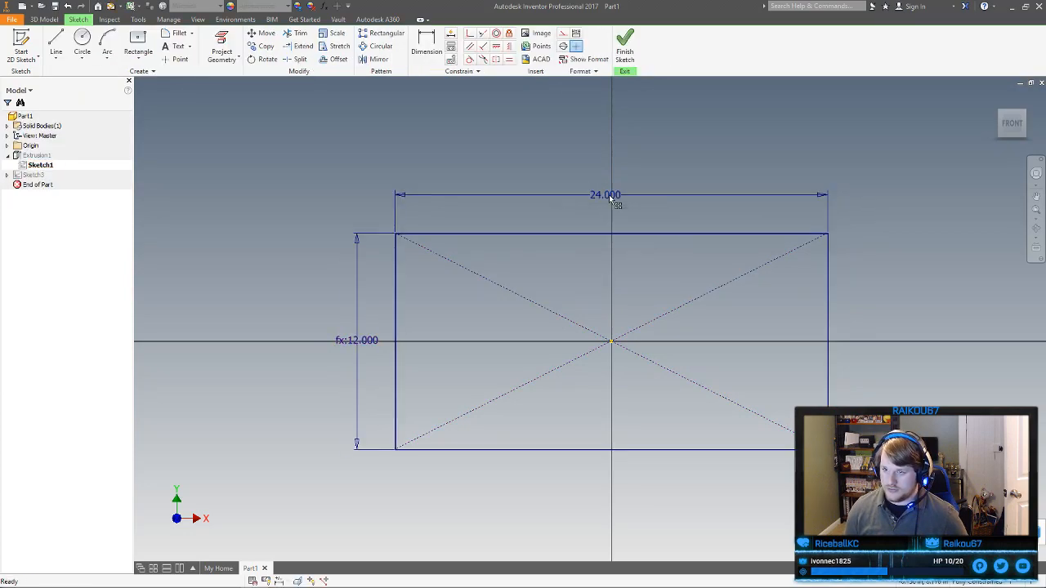
pyautogui.doubleClick(353, 341)
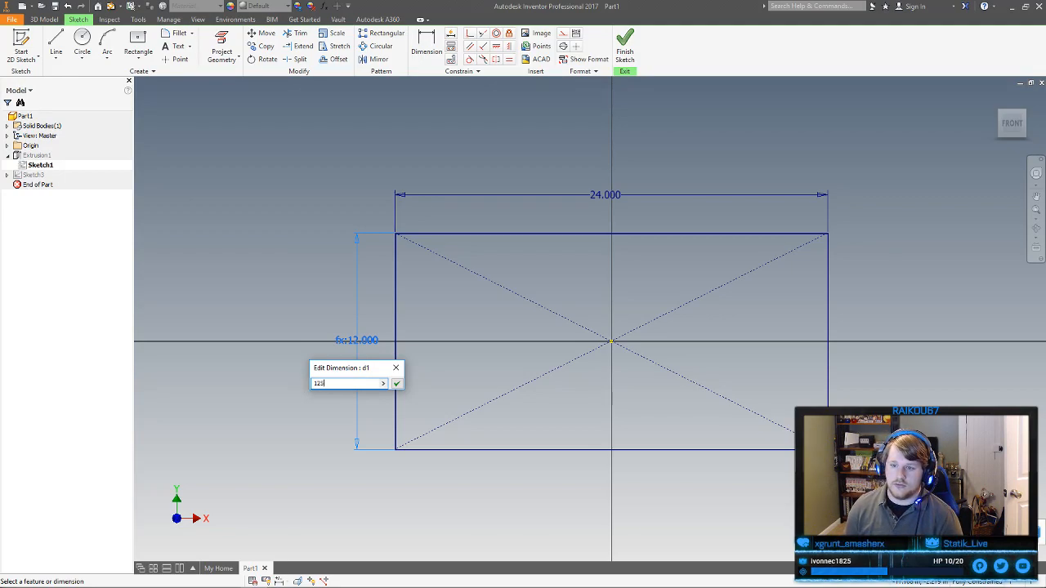
pyautogui.press('Return')
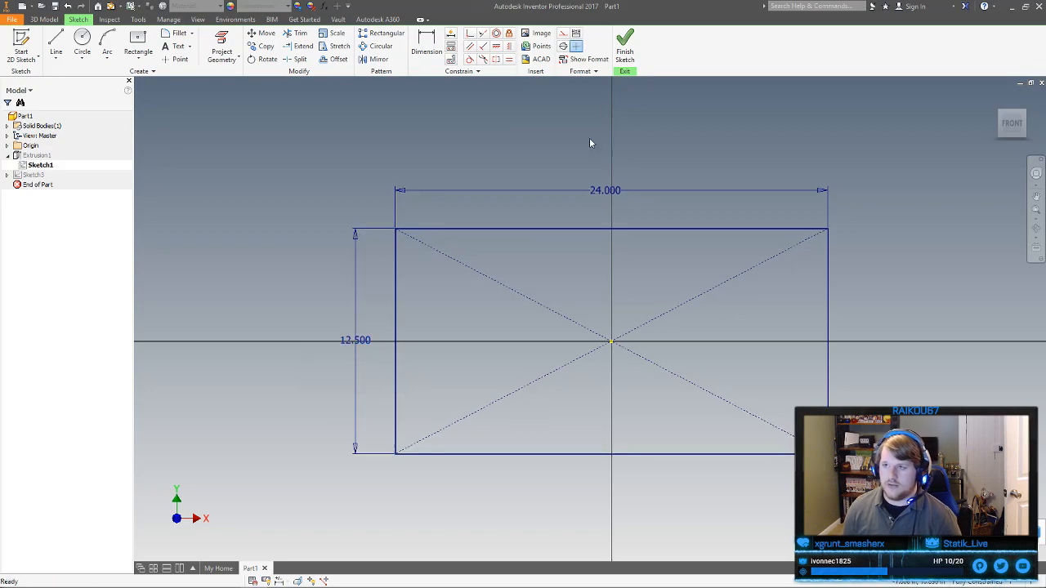
pyautogui.click(625, 41)
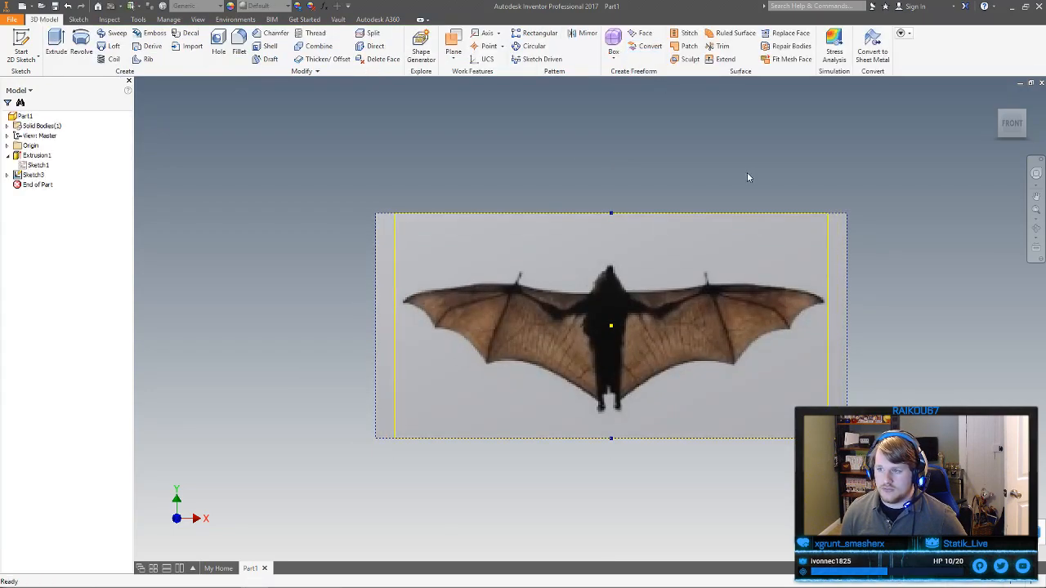
# Set the height in the block's base sketch to 11.5 in and finish the sketch
pyautogui.doubleClick(28, 168)
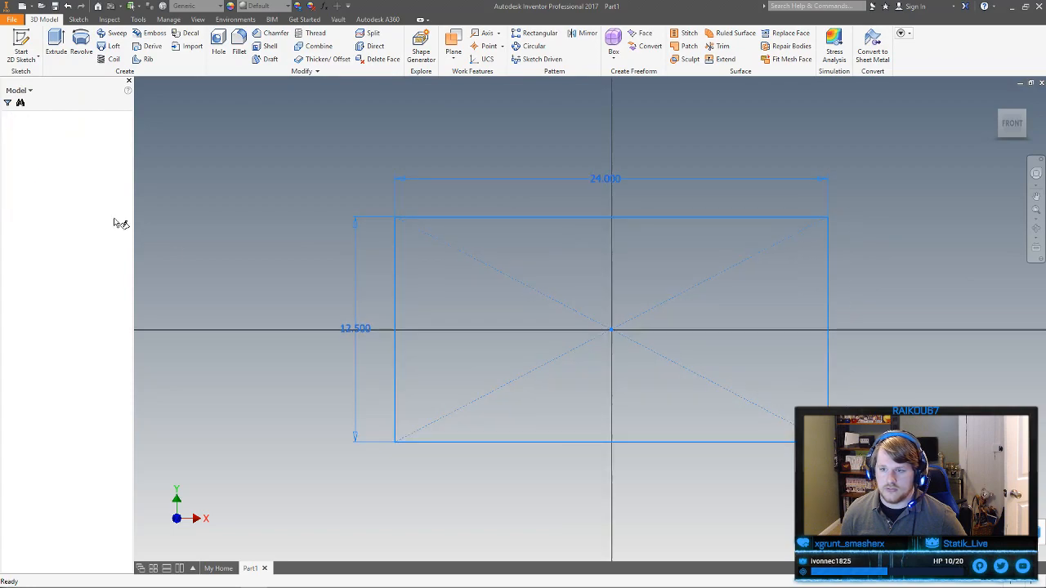
pyautogui.doubleClick(354, 339)
pyautogui.write('11.5')
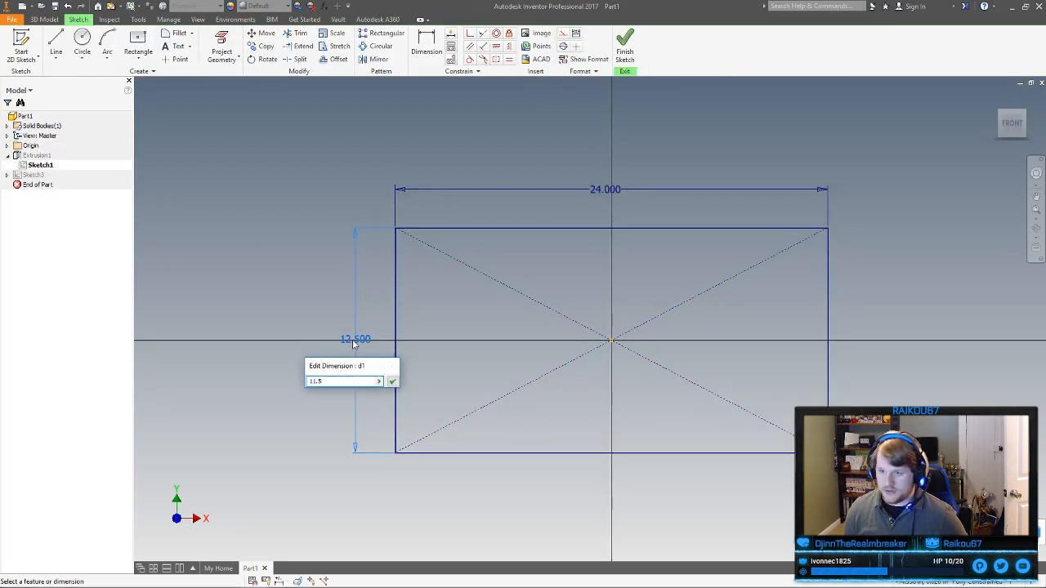
pyautogui.press('Return')
pyautogui.click(624, 45)
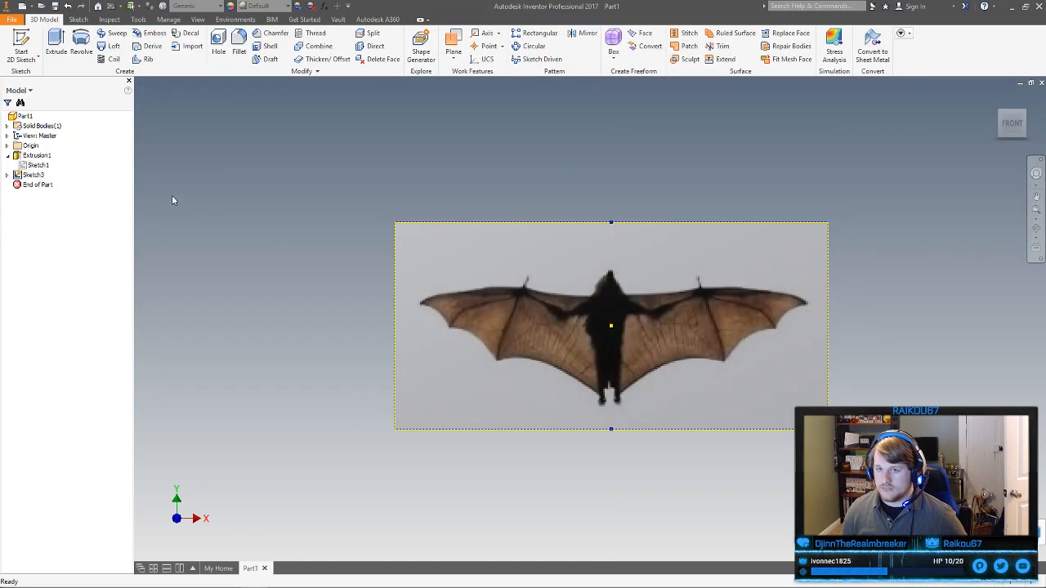
# Reopen the block's base sketch, set its height to 12.5 in and finish the sketch
pyautogui.doubleClick(28, 165)
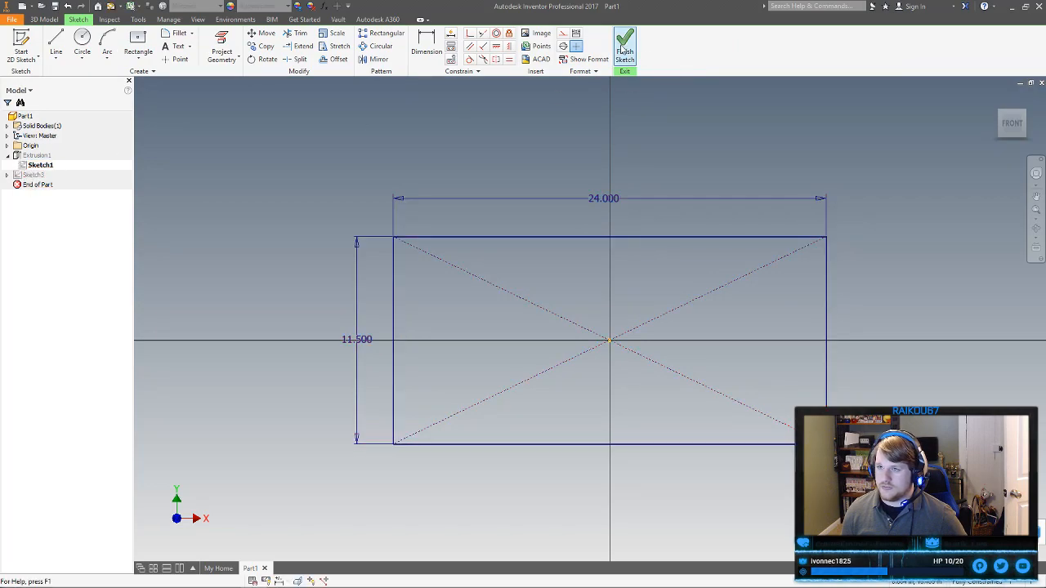
pyautogui.click(623, 49)
pyautogui.click(35, 166)
pyautogui.doubleClick(33, 167)
pyautogui.doubleClick(357, 339)
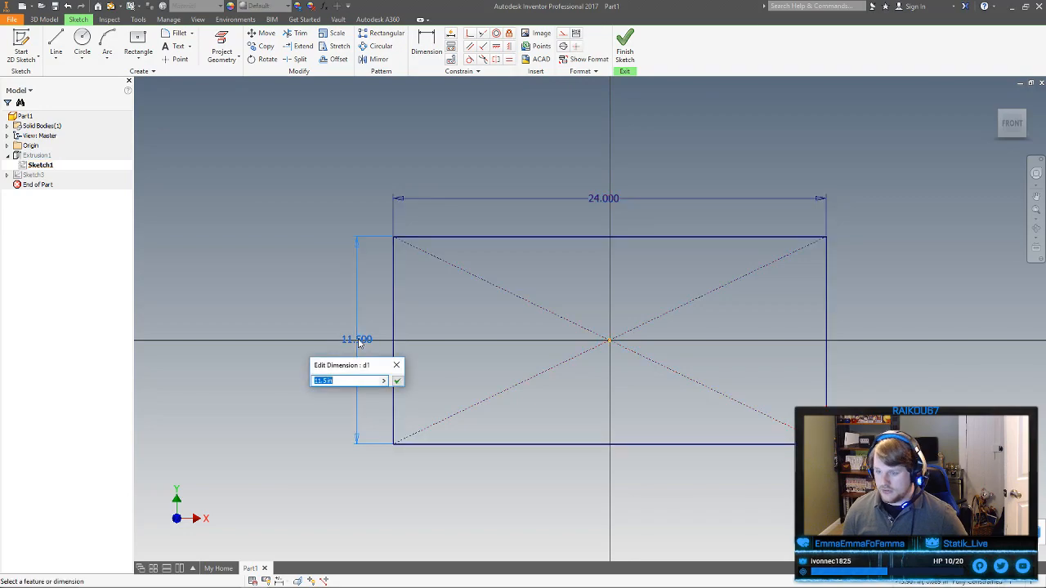
pyautogui.write('12.5')
pyautogui.press('Return')
pyautogui.click(624, 47)
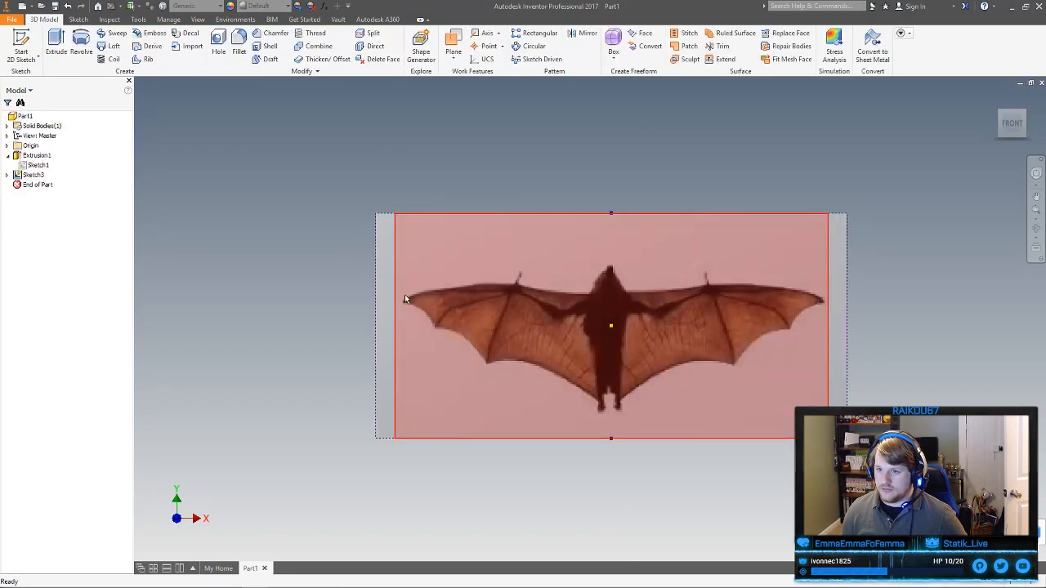
# Reopen the block's base sketch, set its height to 12.75 in and finish the sketch
pyautogui.doubleClick(27, 165)
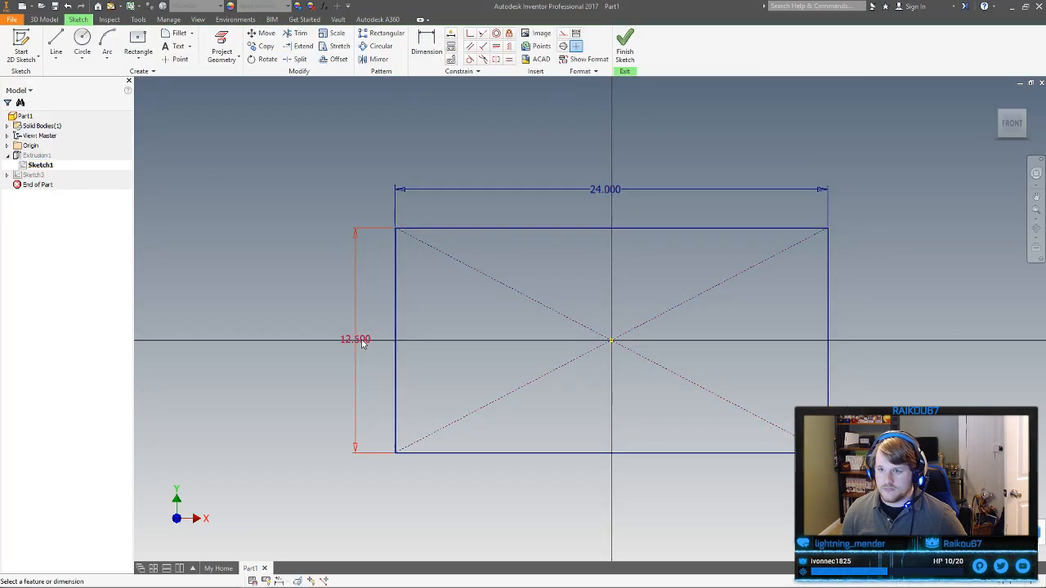
pyautogui.doubleClick(361, 341)
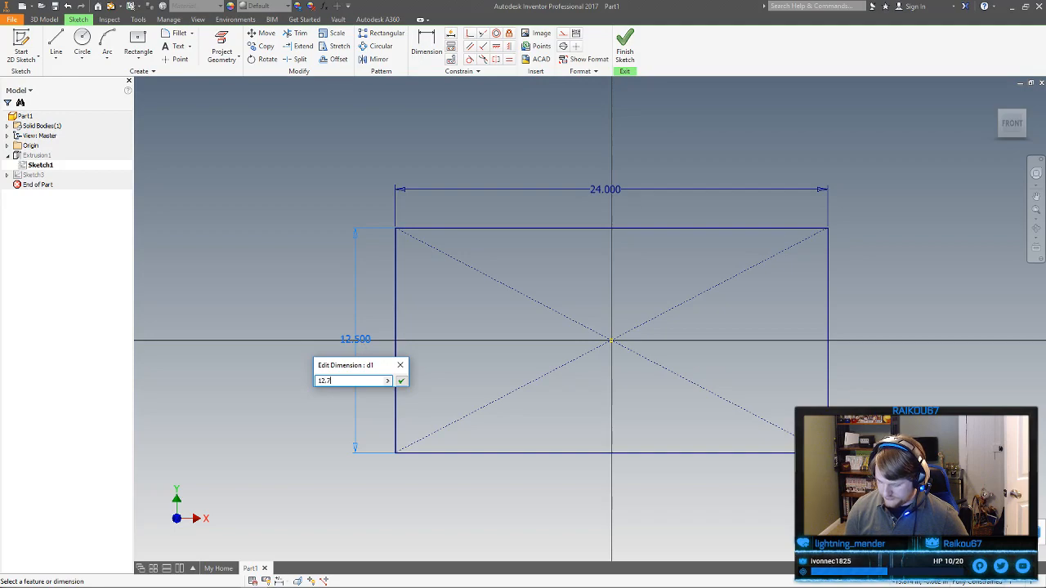
pyautogui.write('12.75')
pyautogui.press('Return')
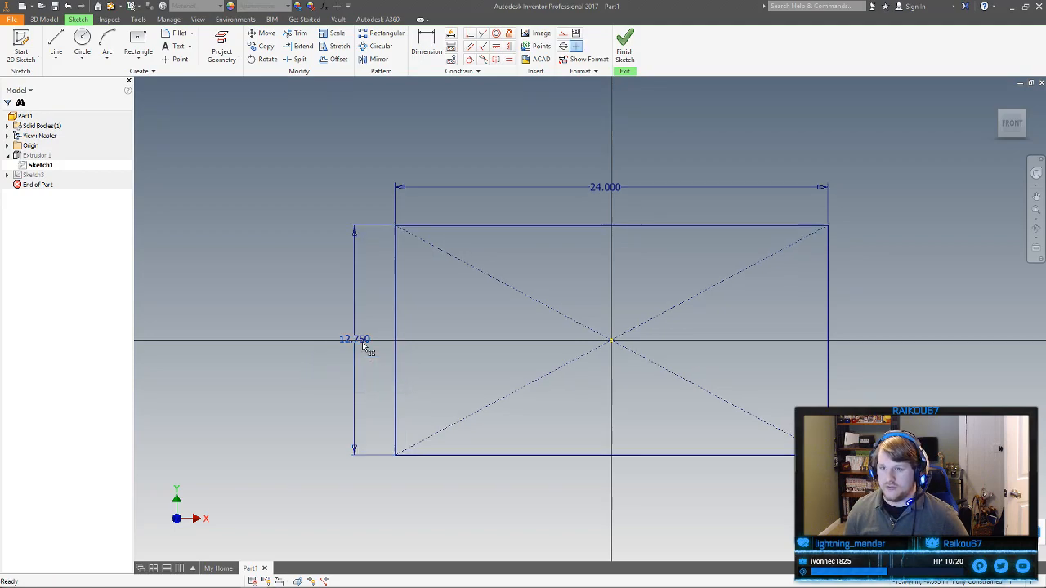
pyautogui.click(624, 46)
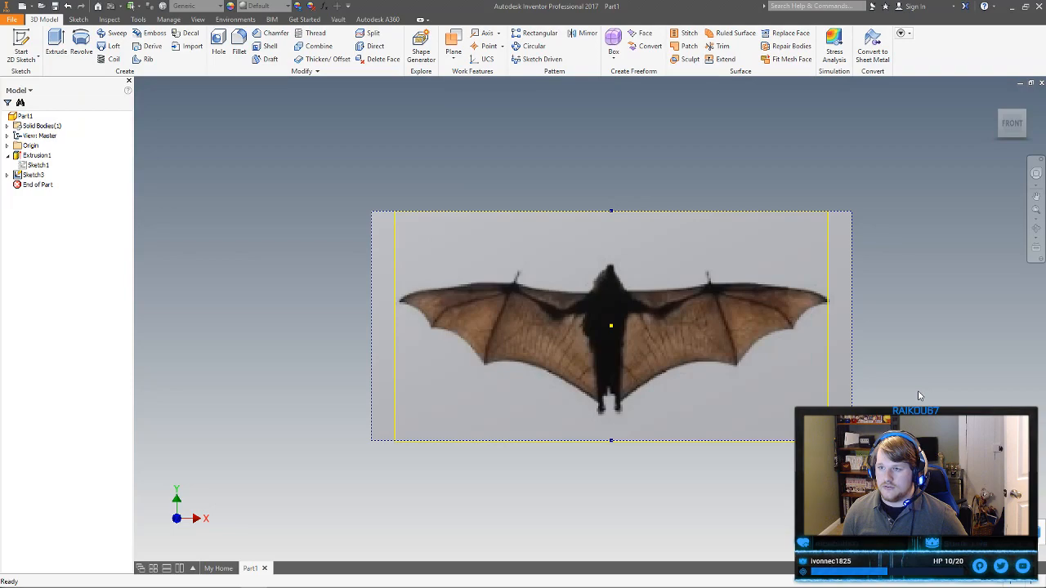
# Reduce the height in the block's base sketch to 12.75 in - 0.125 in and finish the sketch
pyautogui.doubleClick(34, 165)
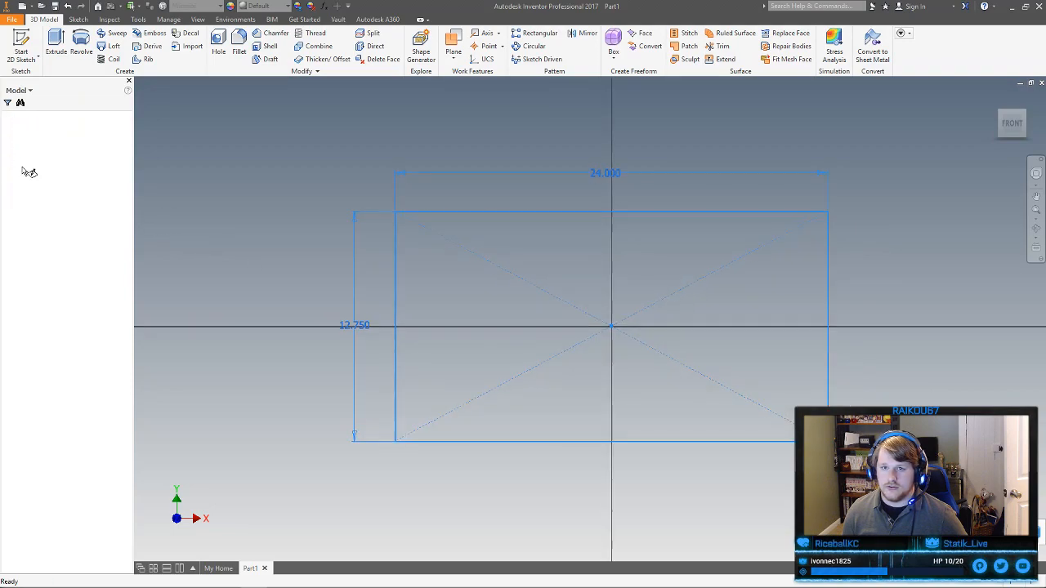
pyautogui.doubleClick(369, 345)
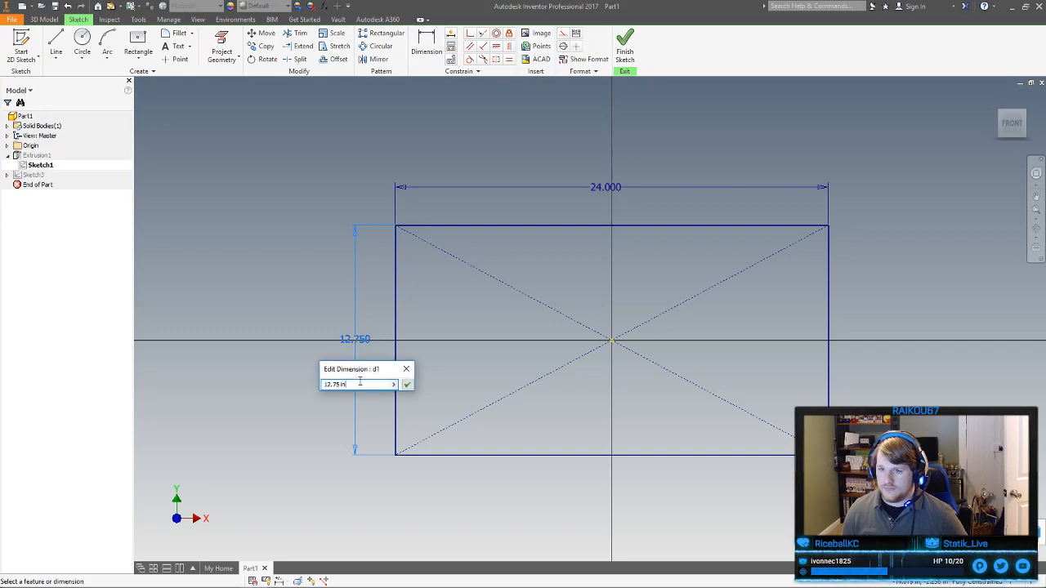
pyautogui.write('-.125')
pyautogui.press('Return')
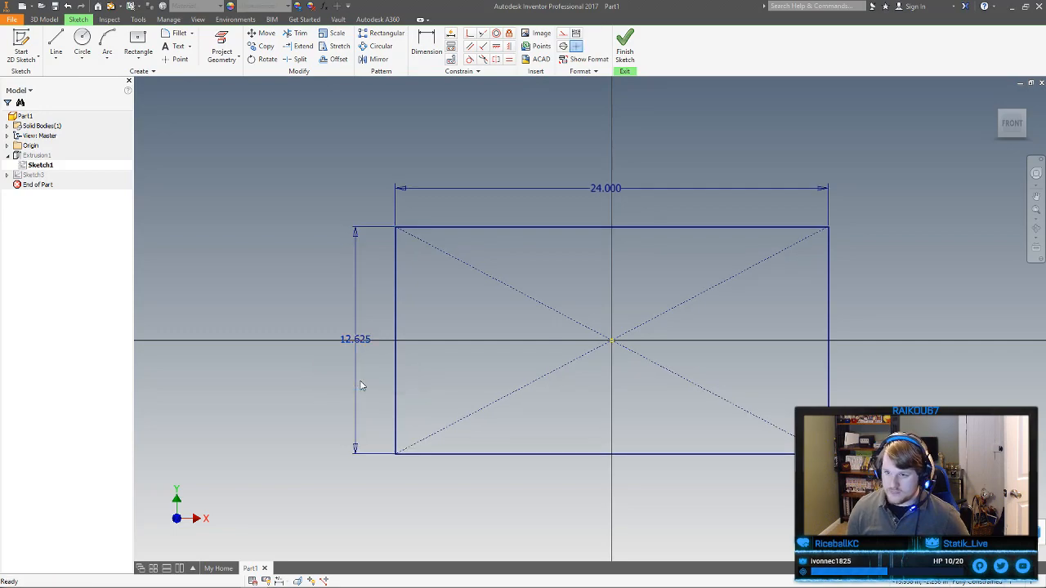
pyautogui.click(626, 49)
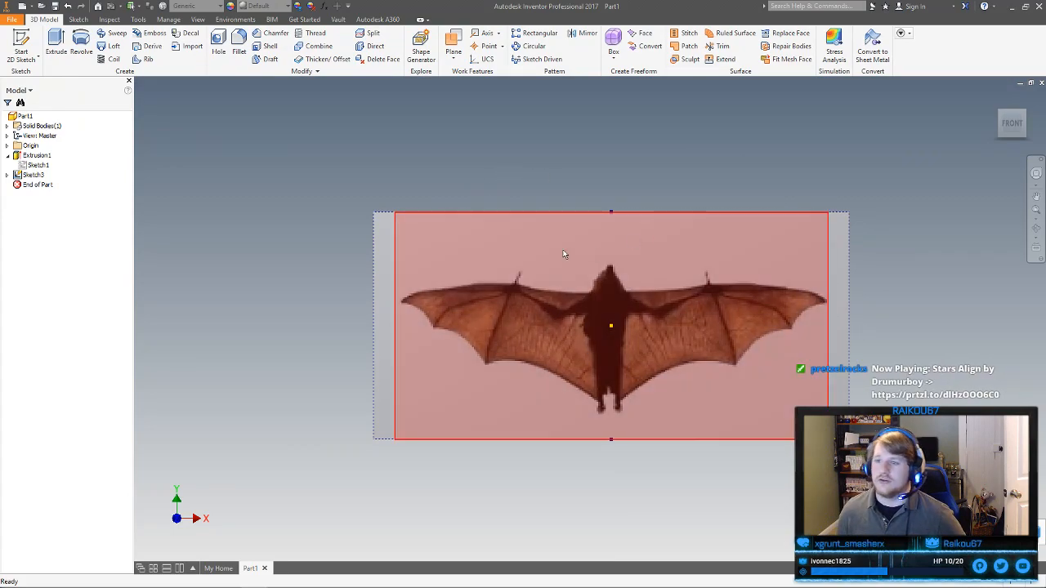
# Start a new sketch on the block's front face, over the bat reference image
pyautogui.click(34, 177)
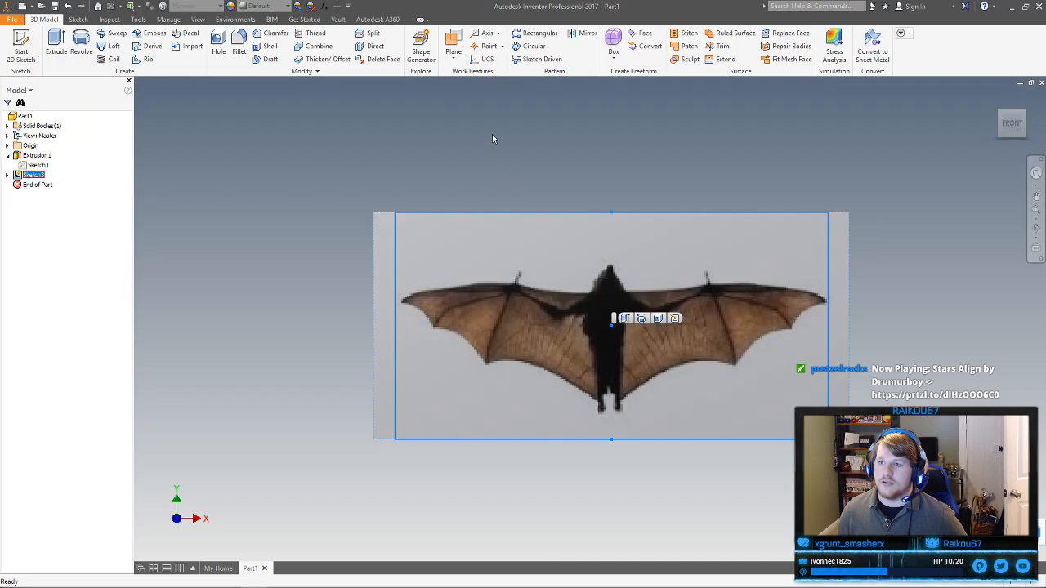
pyautogui.click(405, 132)
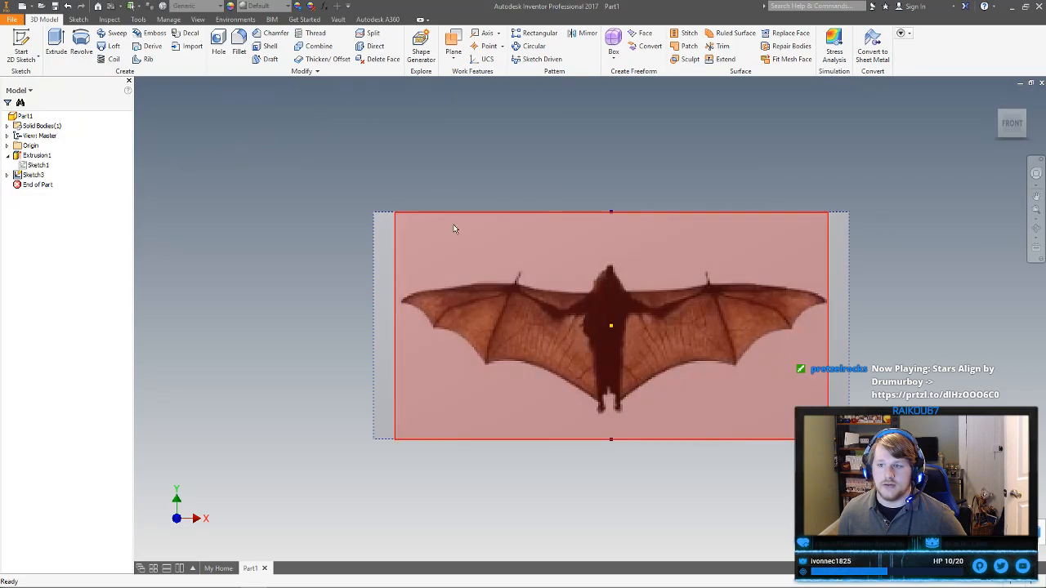
pyautogui.click(455, 229)
pyautogui.click(500, 217)
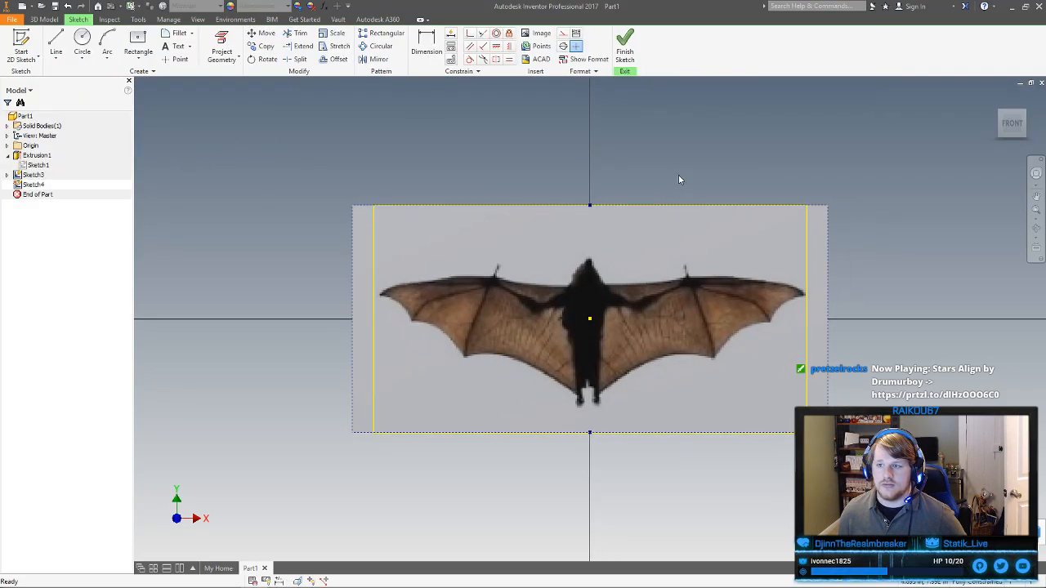
# Start the Arc tool in the new front-face sketch over the bat image
pyautogui.scroll(4, 639, 239)
pyautogui.scroll(-5, 639, 238)
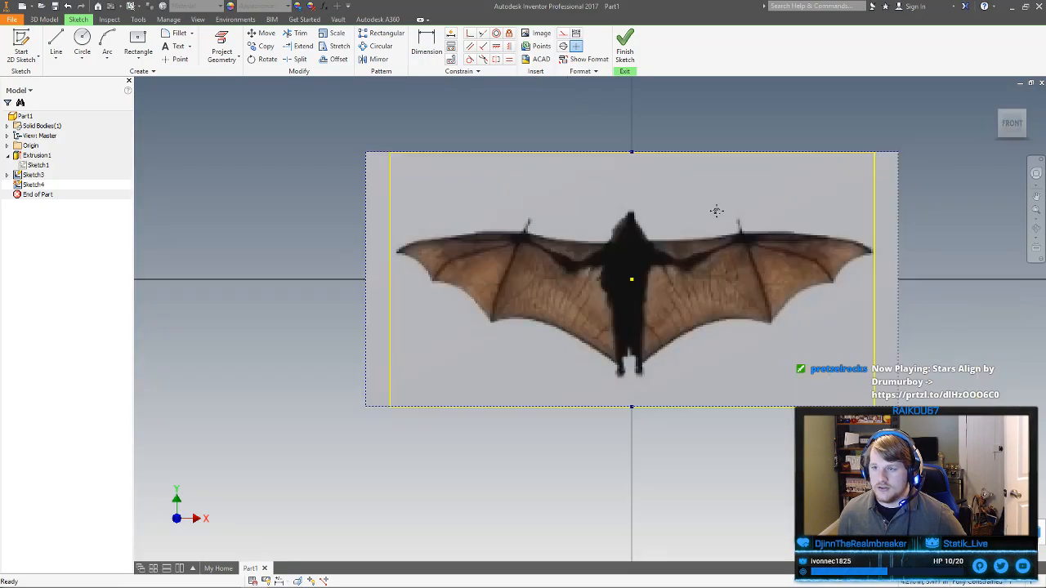
pyautogui.click(107, 45)
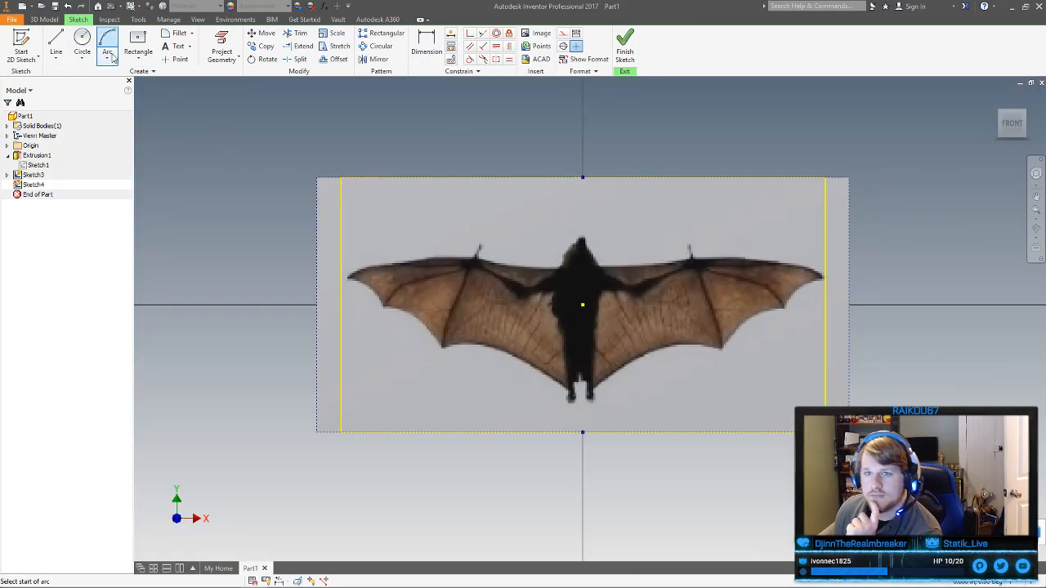
pyautogui.click(346, 278)
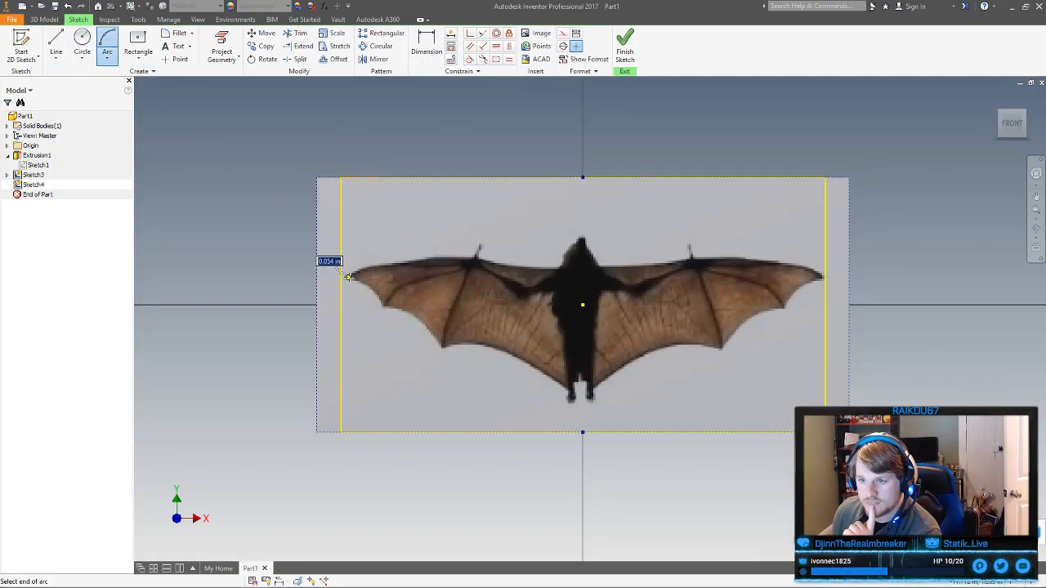
pyautogui.click(412, 261)
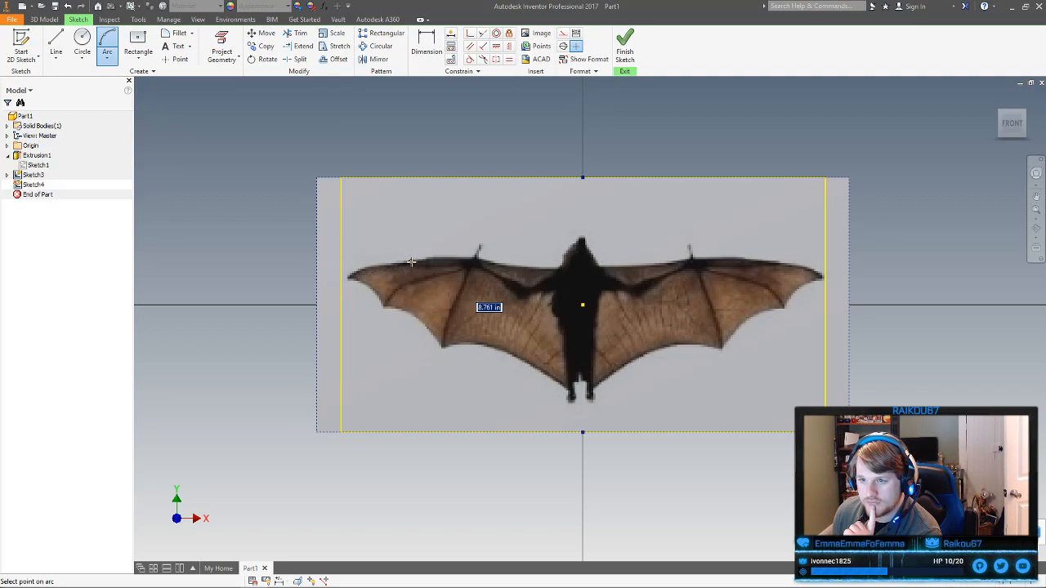
pyautogui.rightClick(359, 271)
pyautogui.click(330, 271)
# Trace the left wing's first two lower scallops with three-point arcs, starting at the wingtip and meeting at the first lower point
pyautogui.click(107, 43)
pyautogui.scroll(3, 450, 283)
pyautogui.moveTo(450, 283); pyautogui.dragTo(490, 301, button='middle')
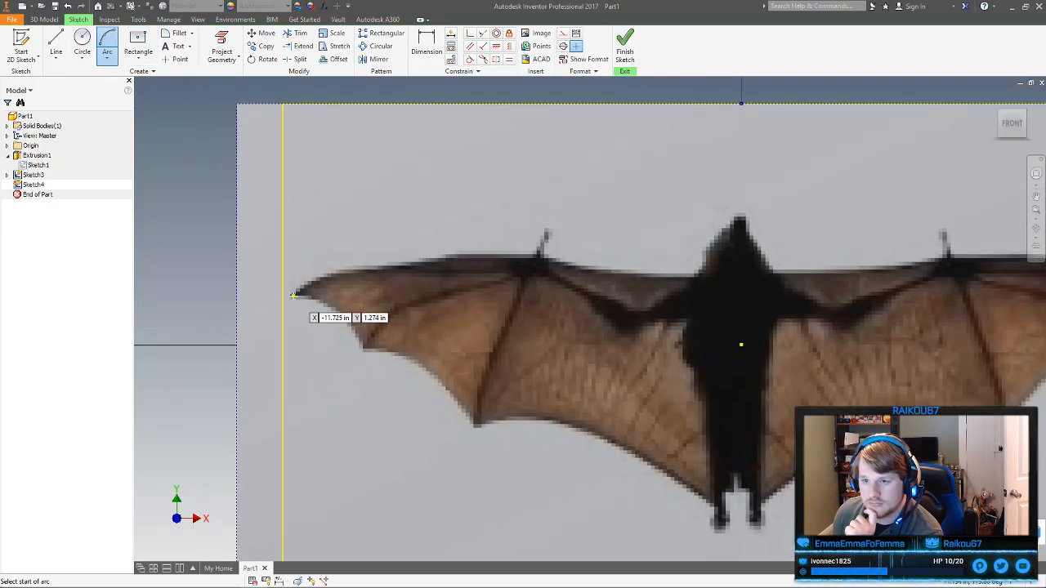
pyautogui.click(294, 296)
pyautogui.click(364, 350)
pyautogui.click(349, 321)
pyautogui.click(364, 350)
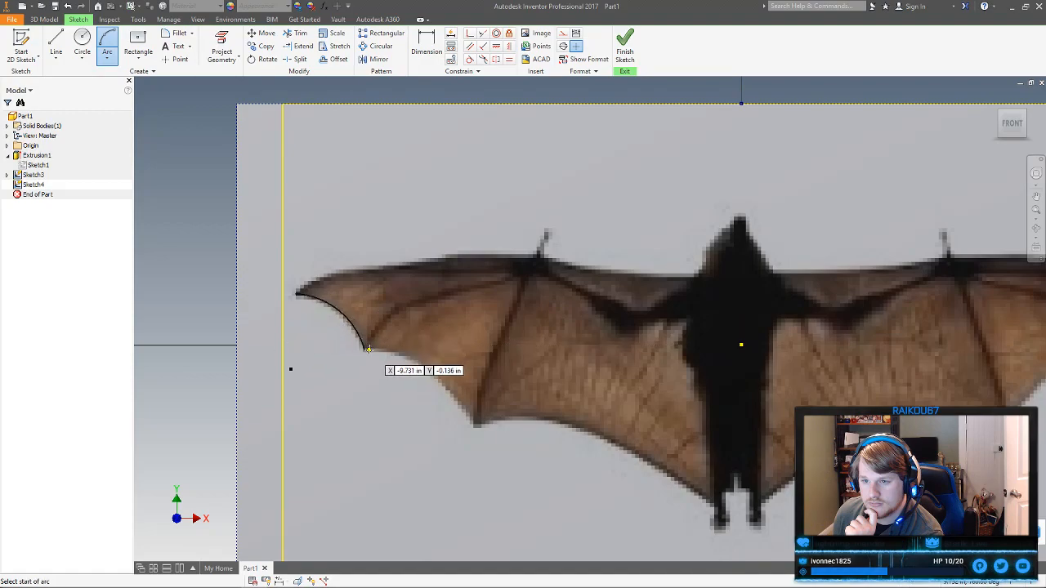
pyautogui.click(477, 424)
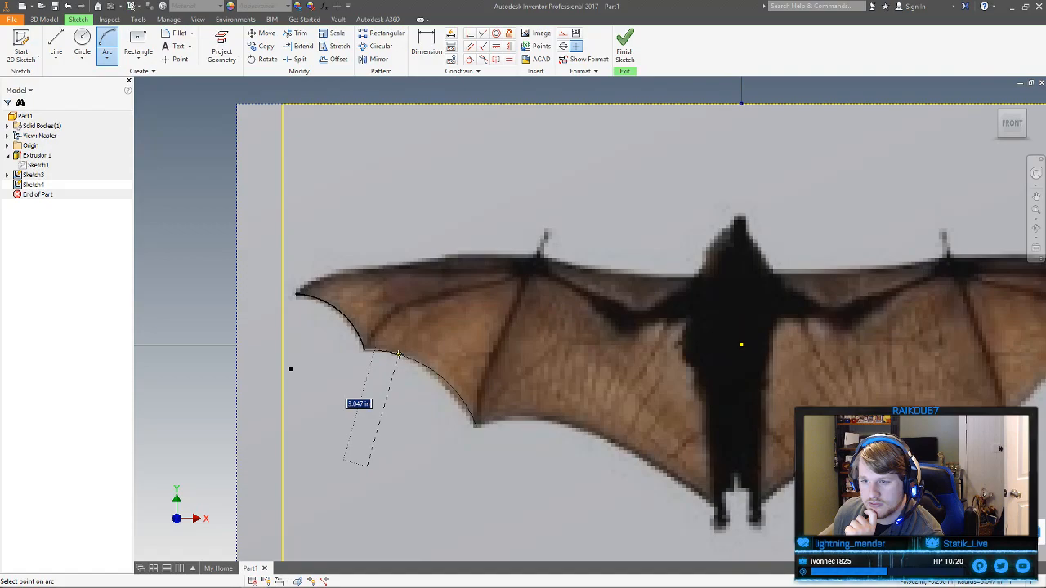
pyautogui.click(398, 353)
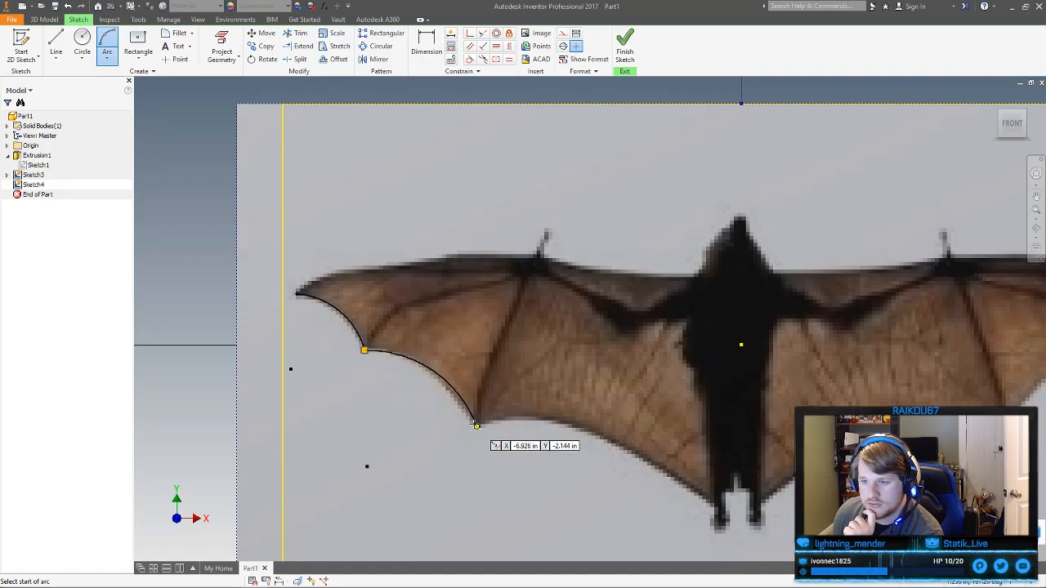
# Trace the left wing's third lower scallop with two joined three-point arcs ending where the wing meets the bat's leg
pyautogui.click(476, 426)
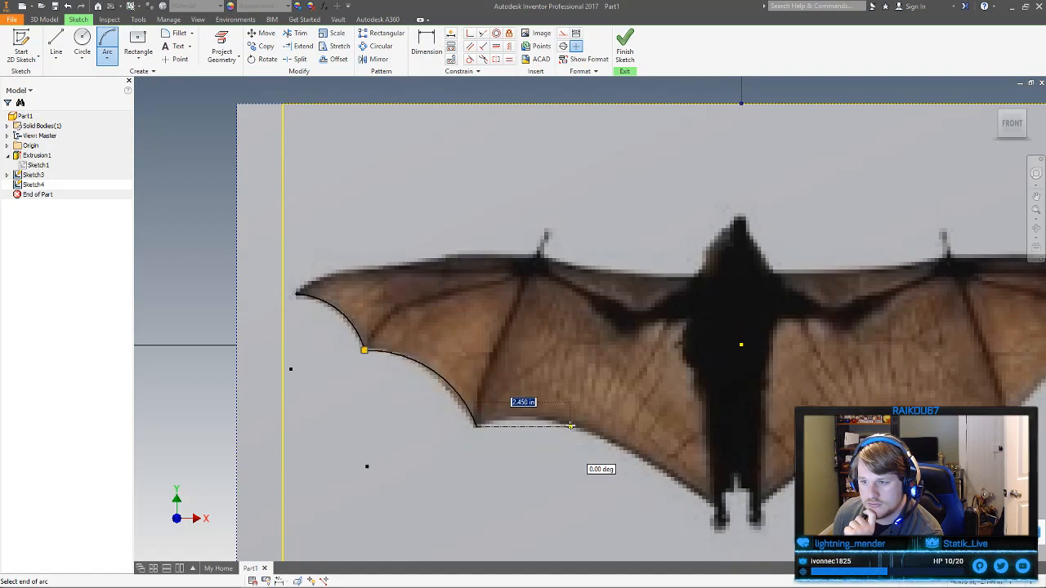
pyautogui.click(570, 426)
pyautogui.click(569, 424)
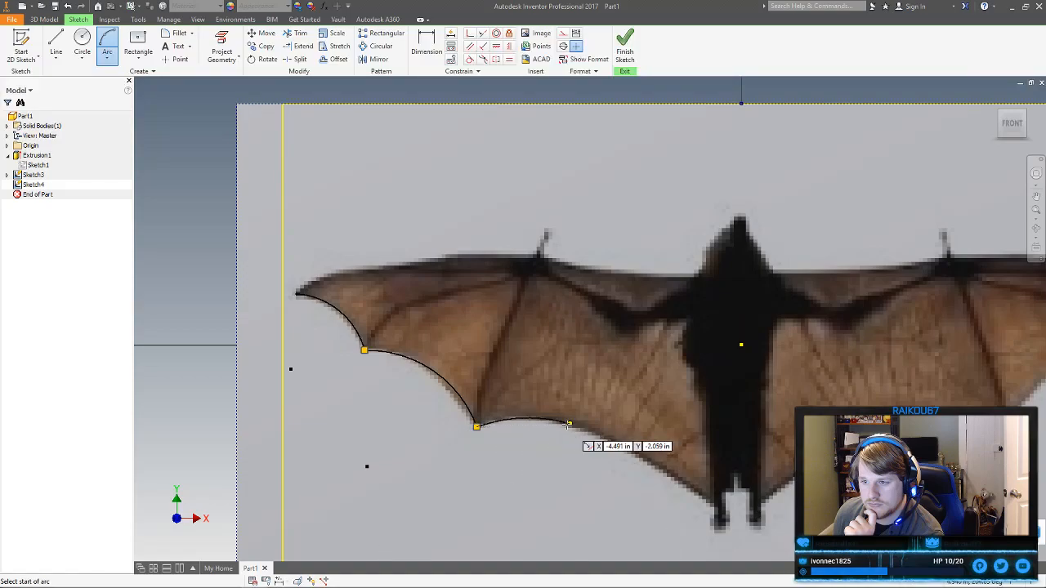
pyautogui.click(569, 424)
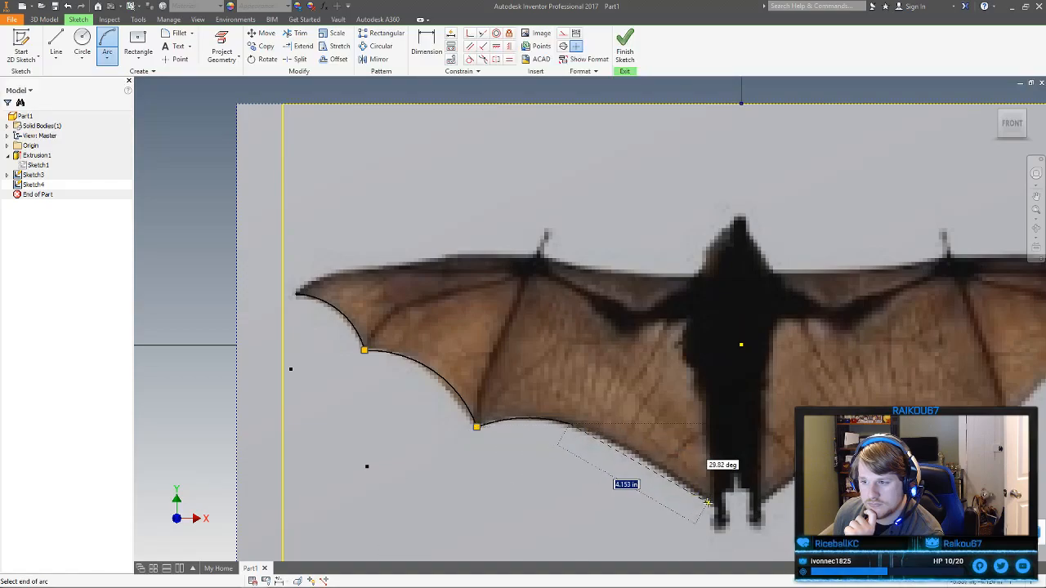
pyautogui.click(579, 426)
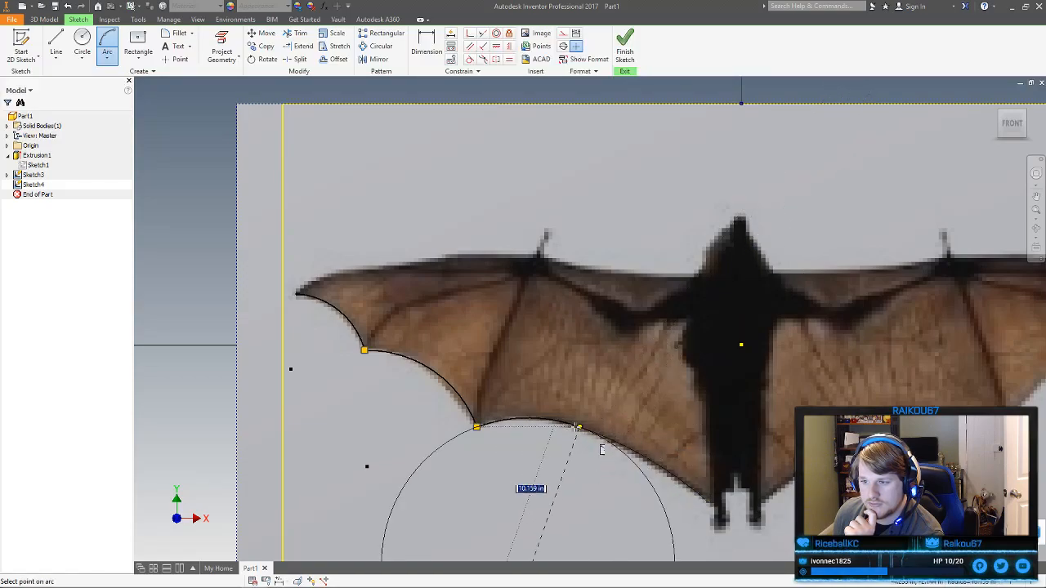
pyautogui.click(576, 424)
pyautogui.moveTo(774, 495); pyautogui.dragTo(575, 430, button='middle')
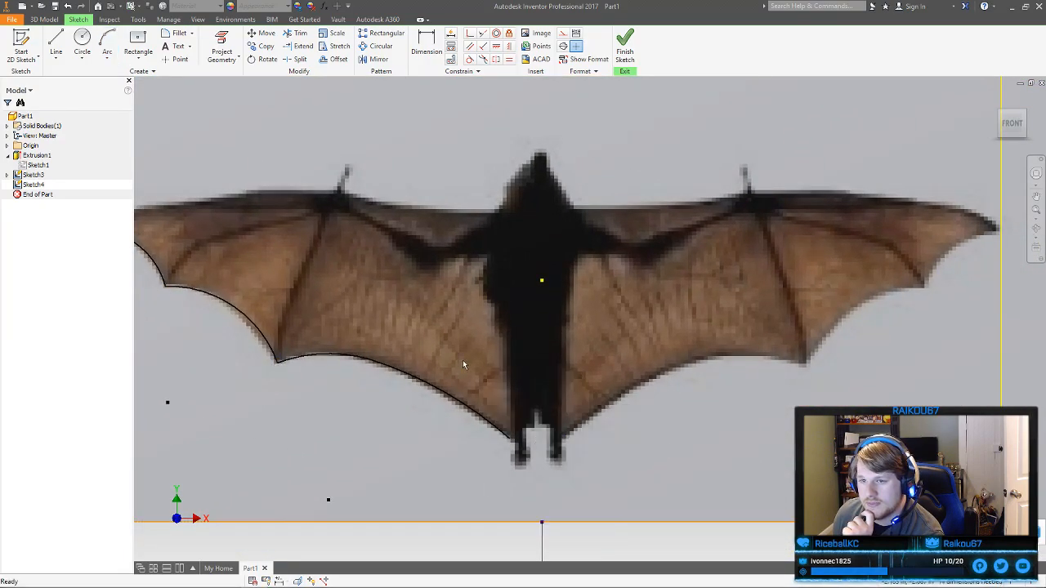
pyautogui.press('Escape')
# Apply Fix constraints to the endpoints of the arcs along the left wing's lower edge
pyautogui.moveTo(342, 97); pyautogui.dragTo(474, 122, button='middle')
pyautogui.click(508, 34)
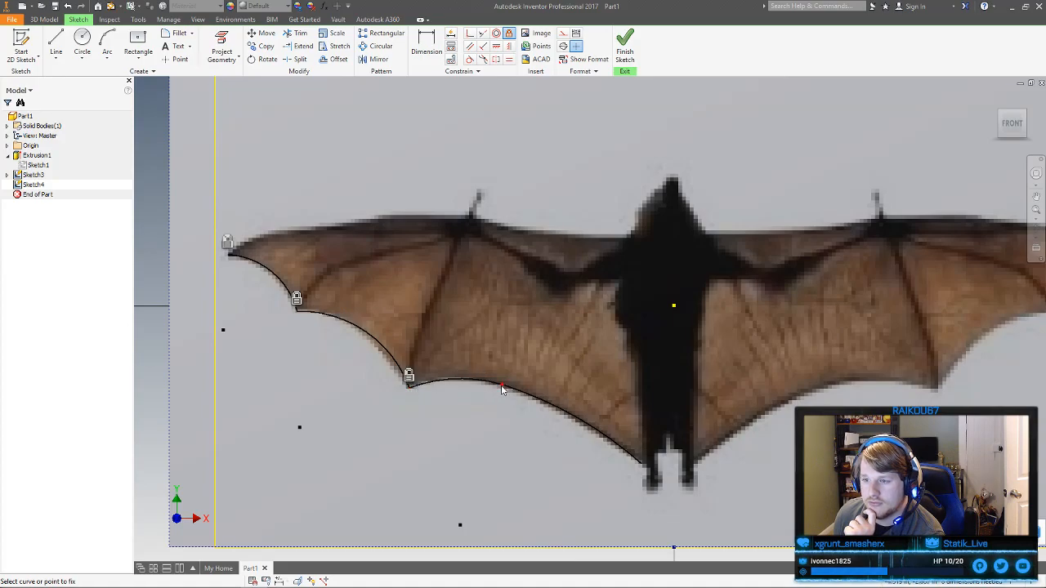
pyautogui.rightClick(623, 435)
pyautogui.click(660, 433)
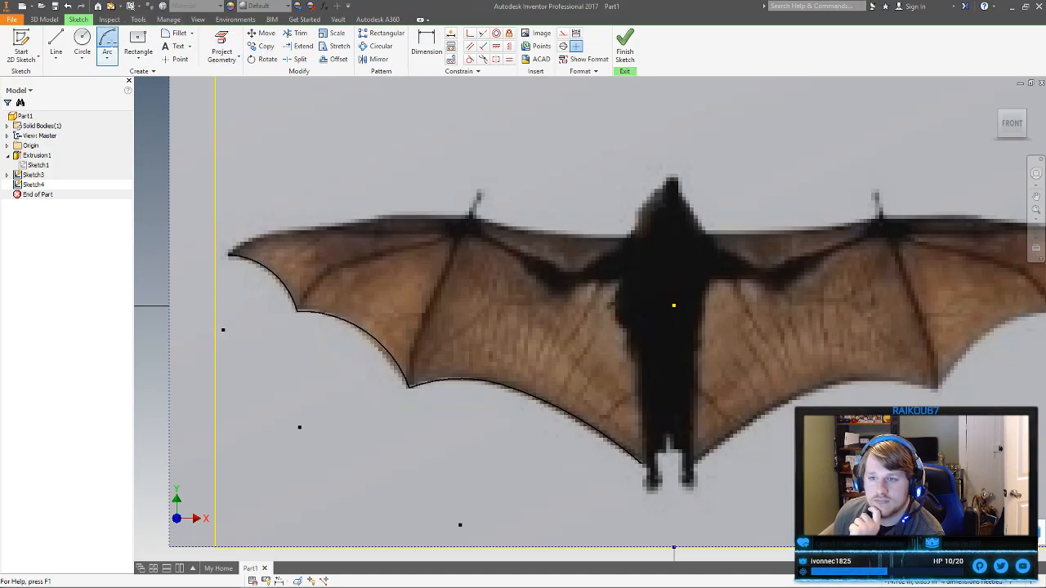
pyautogui.click(107, 45)
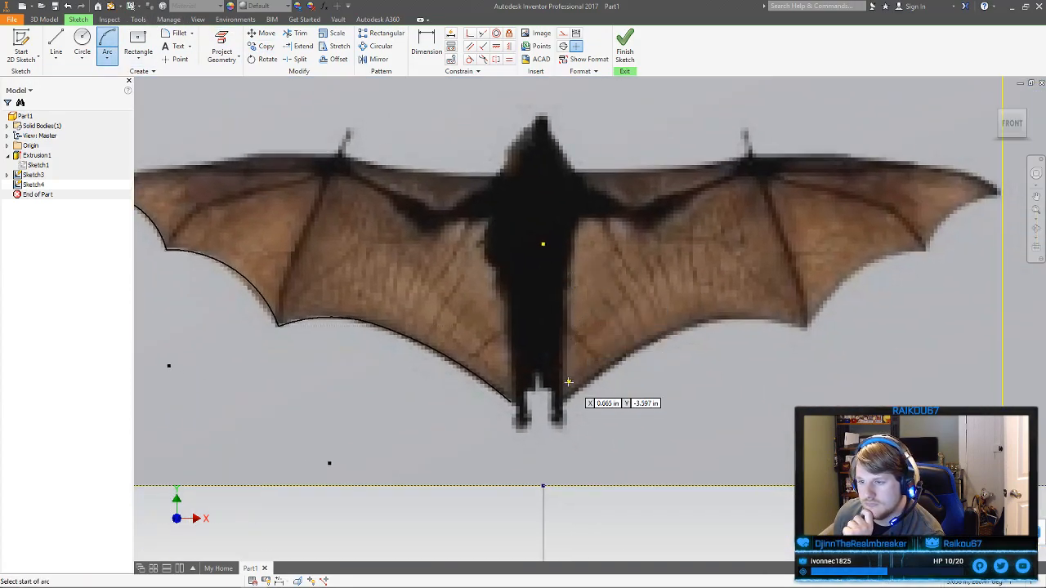
pyautogui.moveTo(774, 381); pyautogui.dragTo(839, 410, button='middle')
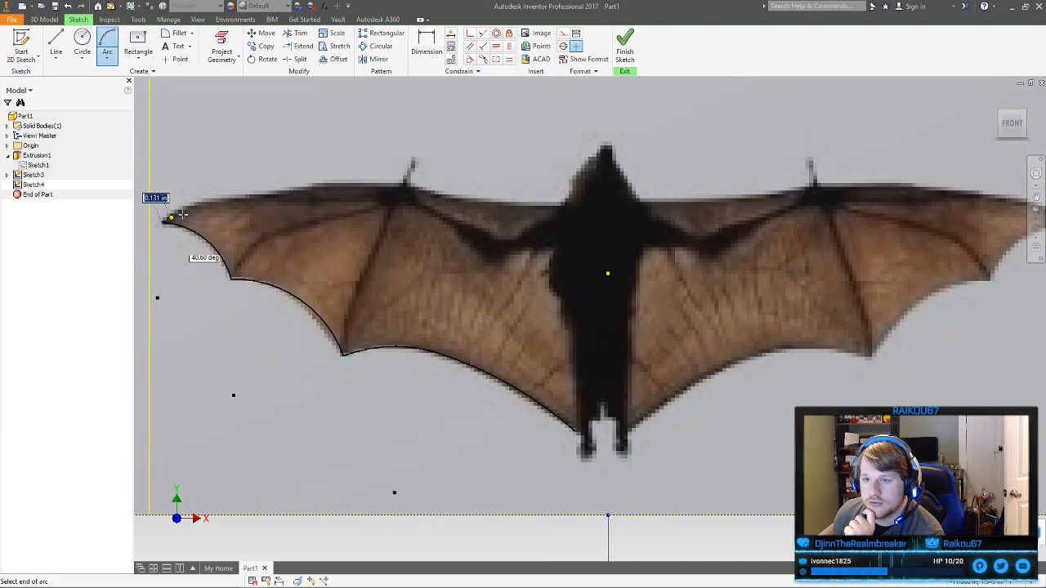
pyautogui.click(392, 188)
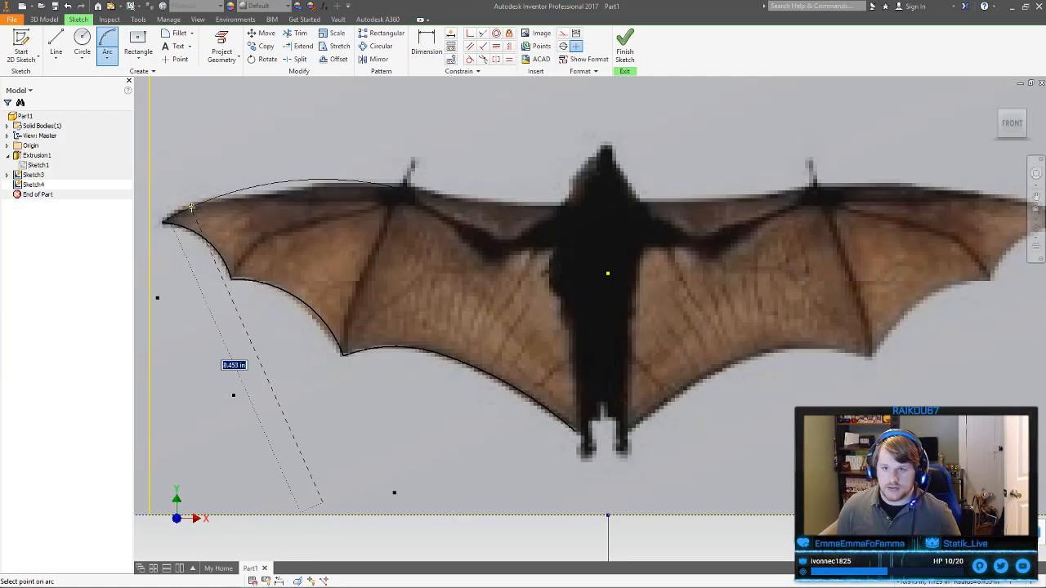
pyautogui.press('Escape')
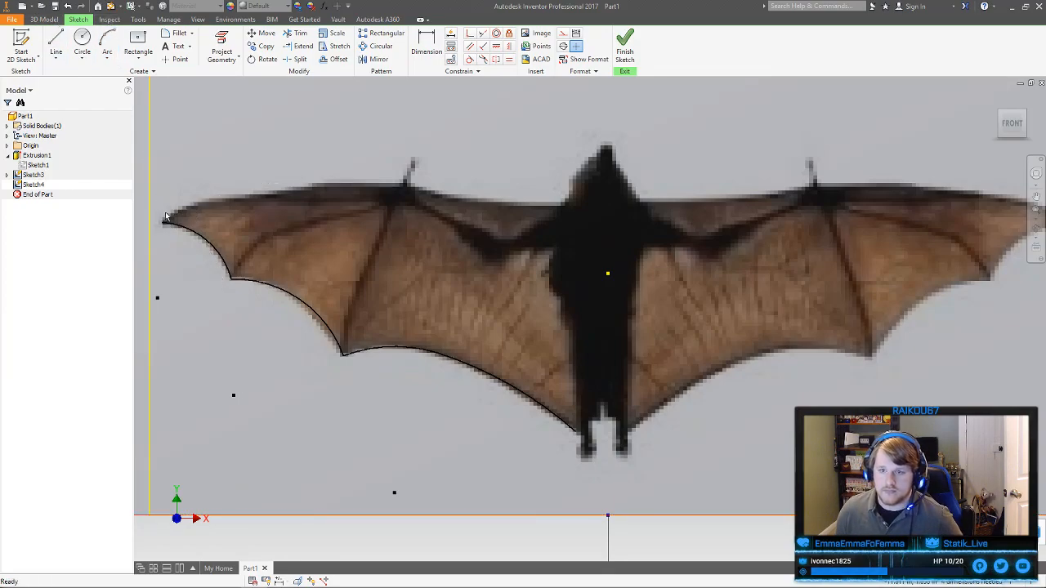
# Trace the outer part of the left wing's upper edge with two joined three-point arcs starting at the wingtip
pyautogui.click(107, 42)
pyautogui.click(164, 221)
pyautogui.click(234, 200)
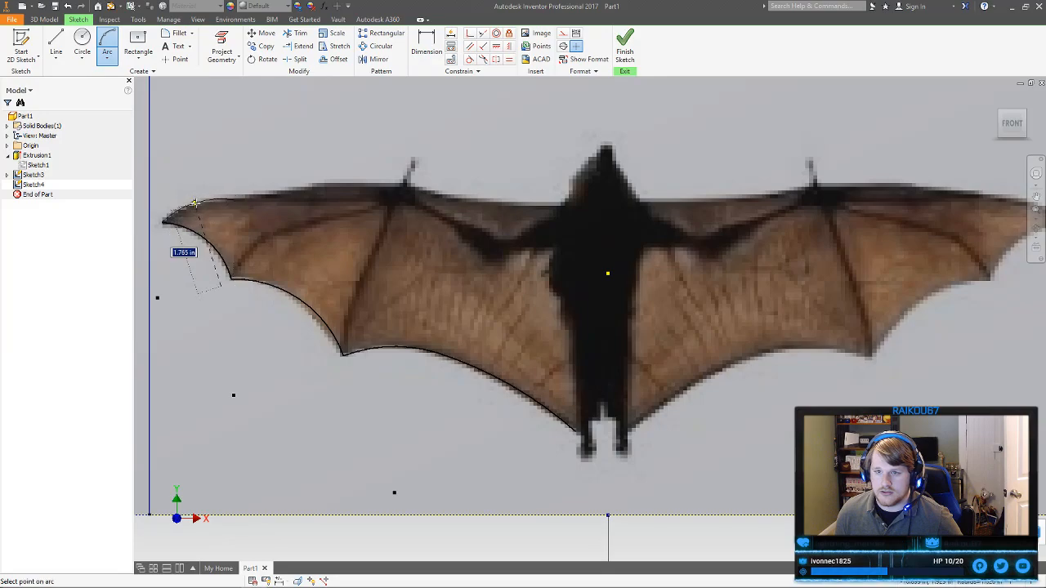
pyautogui.click(198, 205)
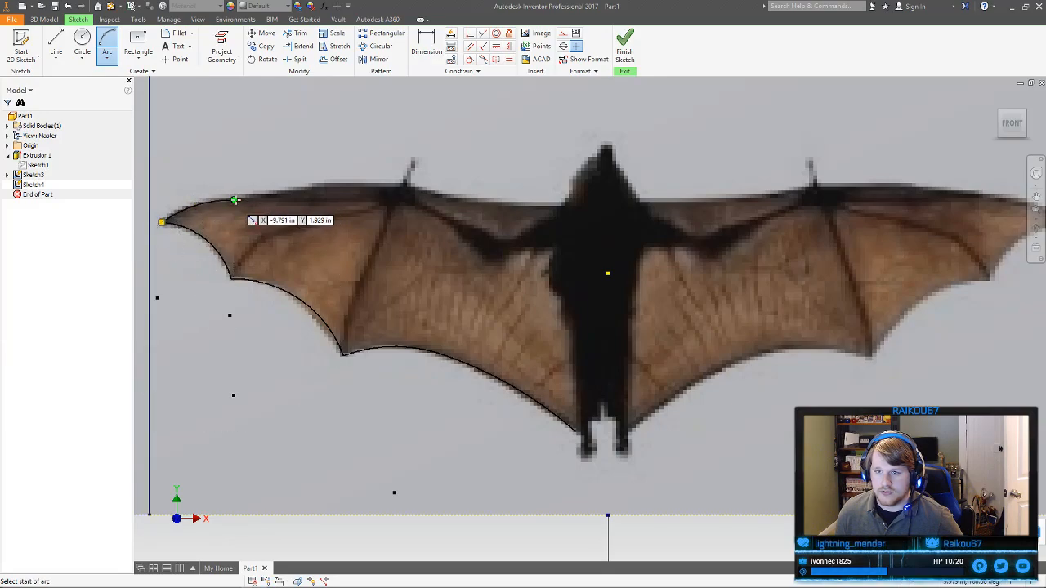
pyautogui.click(234, 199)
pyautogui.click(316, 186)
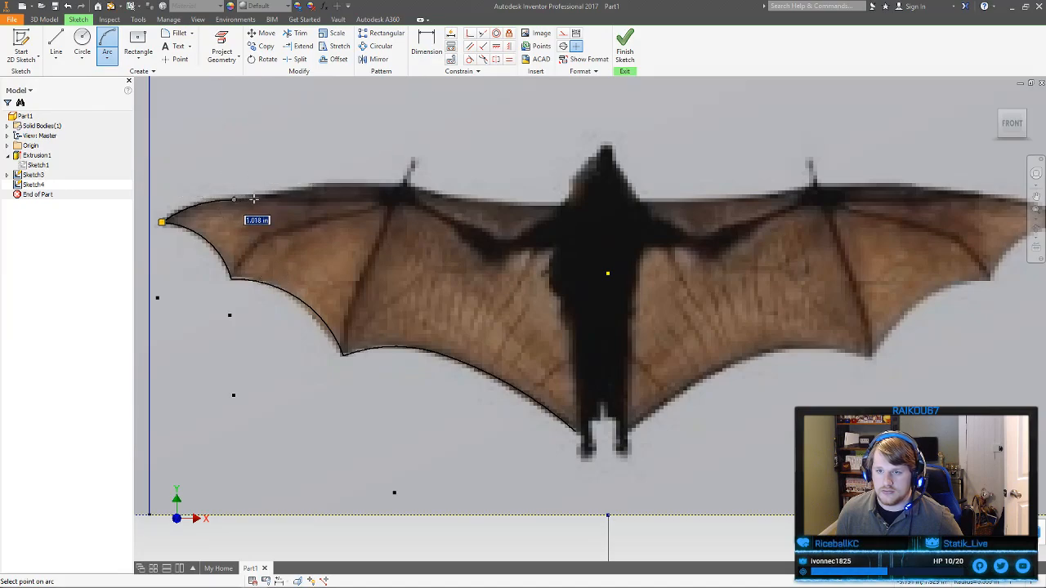
pyautogui.click(258, 197)
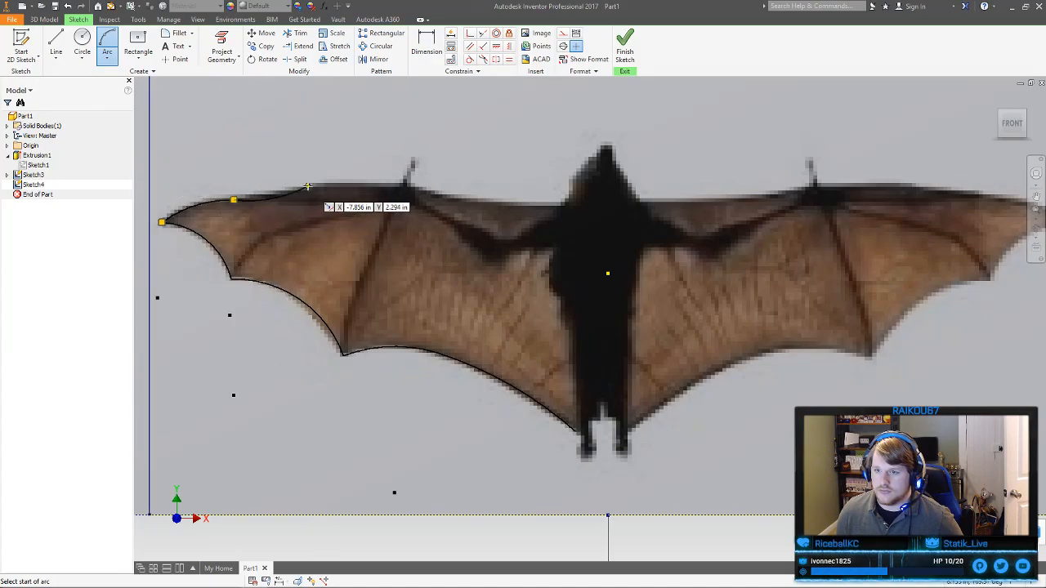
# Continue the left wing's upper edge with two more three-point arcs, passing the thumb claw and ending at the bat's body
pyautogui.click(310, 186)
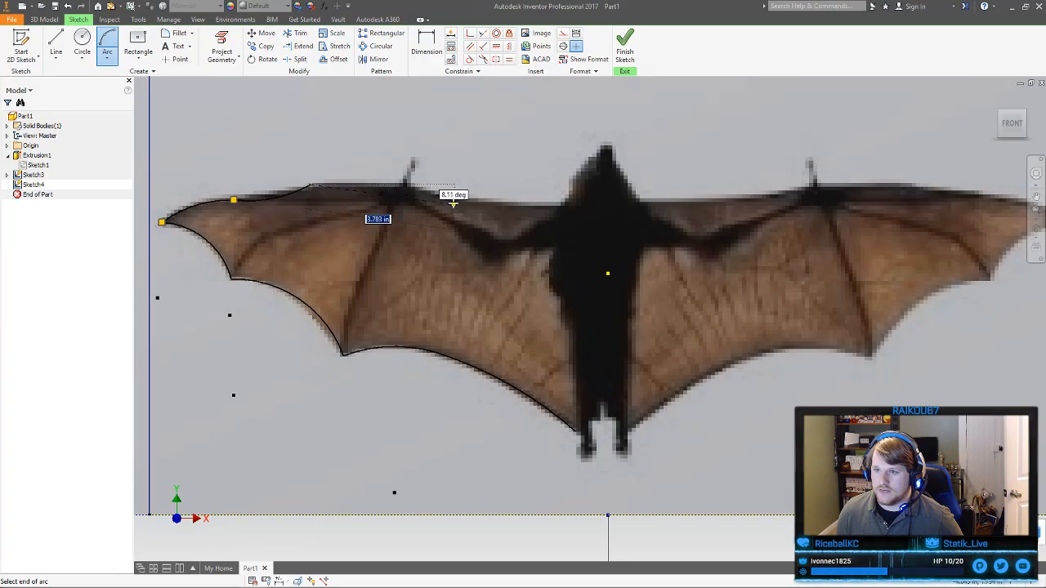
pyautogui.click(396, 185)
pyautogui.click(396, 185)
pyautogui.click(453, 199)
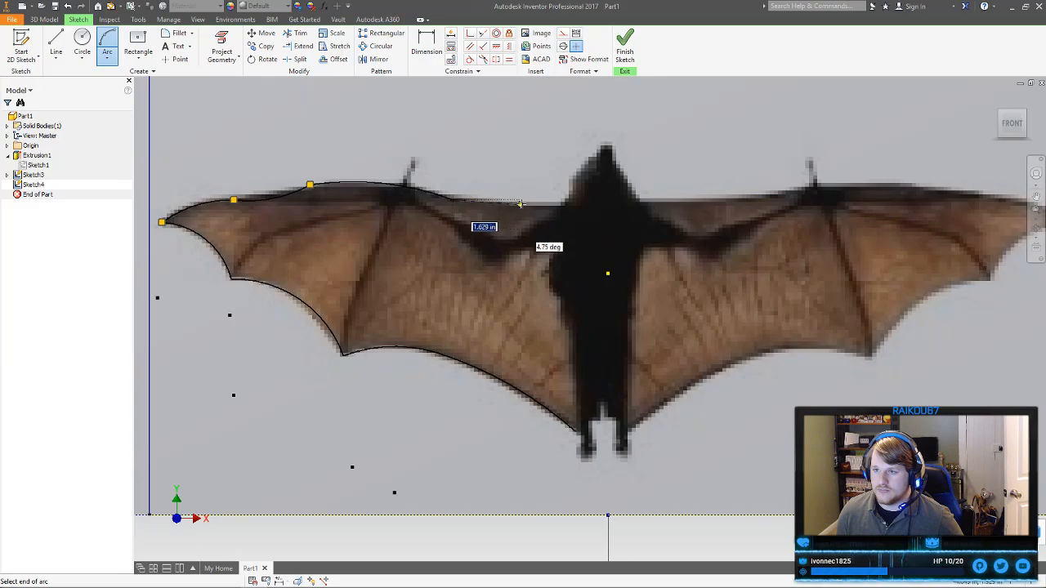
pyautogui.rightClick(525, 206)
pyautogui.click(546, 202)
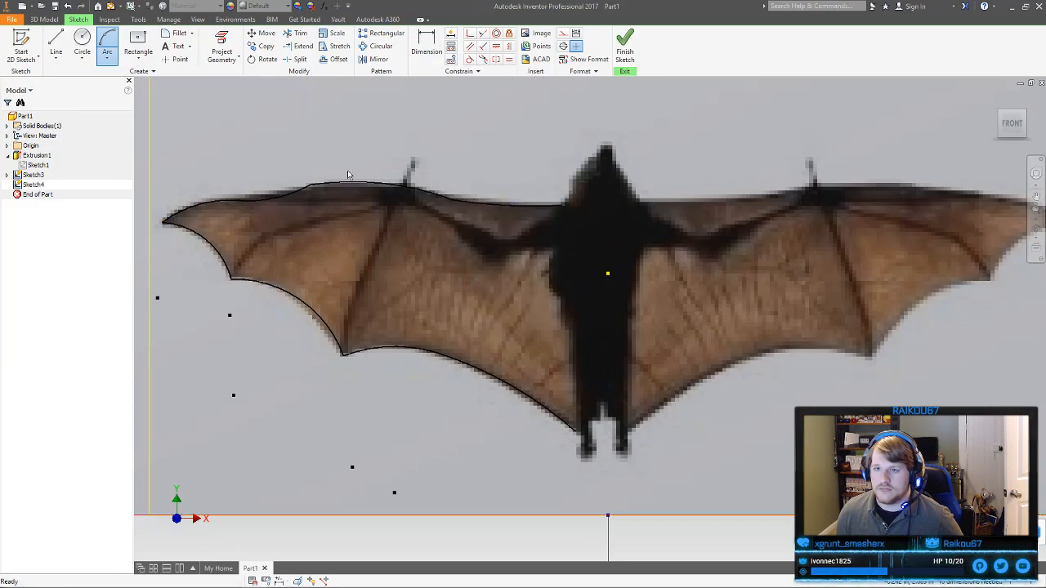
# Hide the Sketch3 bat image to examine the traced arcs alone, and show it again
pyautogui.rightClick(39, 176)
pyautogui.click(63, 274)
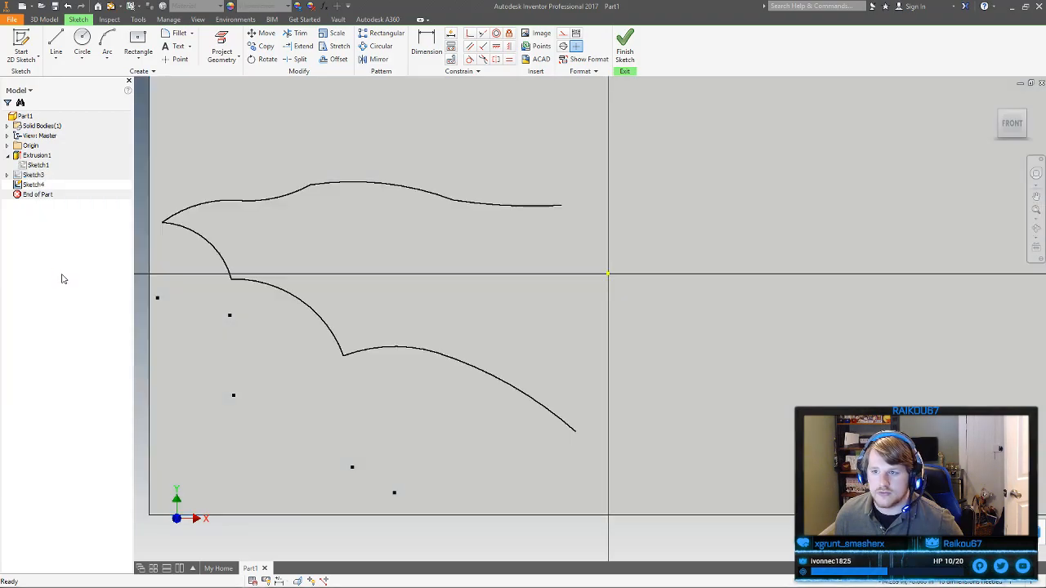
pyautogui.rightClick(37, 178)
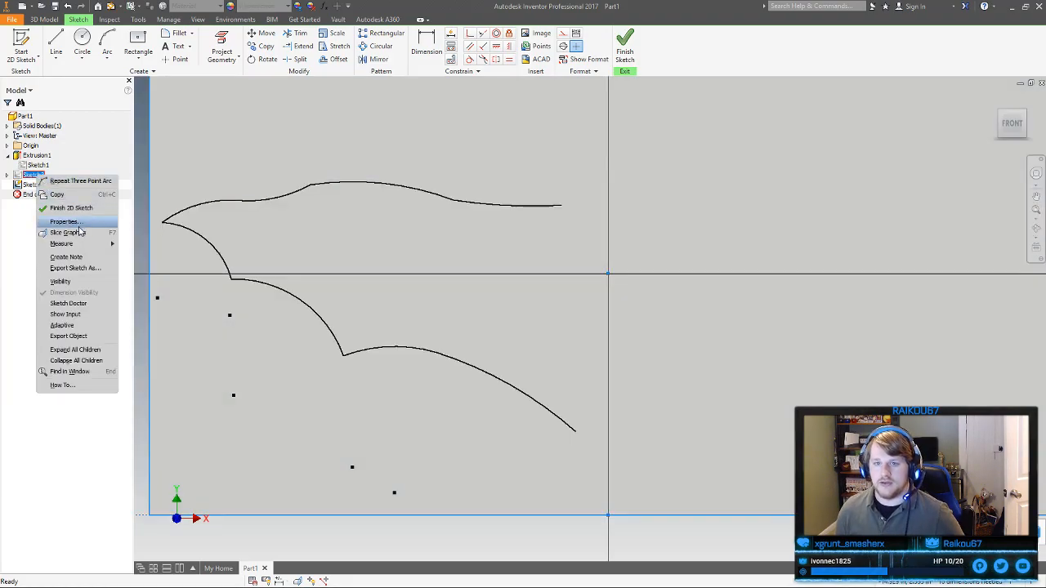
pyautogui.click(61, 281)
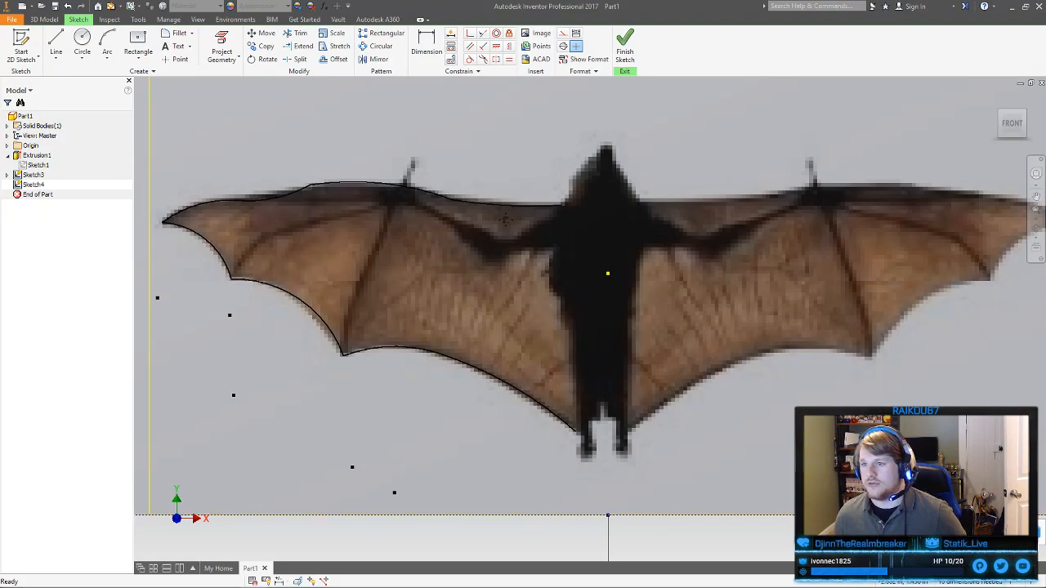
# Apply Fix constraints to the left wing's upper edge at its body end, the middle arc and the outer arc joints, and undo the trial drag
pyautogui.moveTo(507, 221); pyautogui.dragTo(449, 223, button='middle')
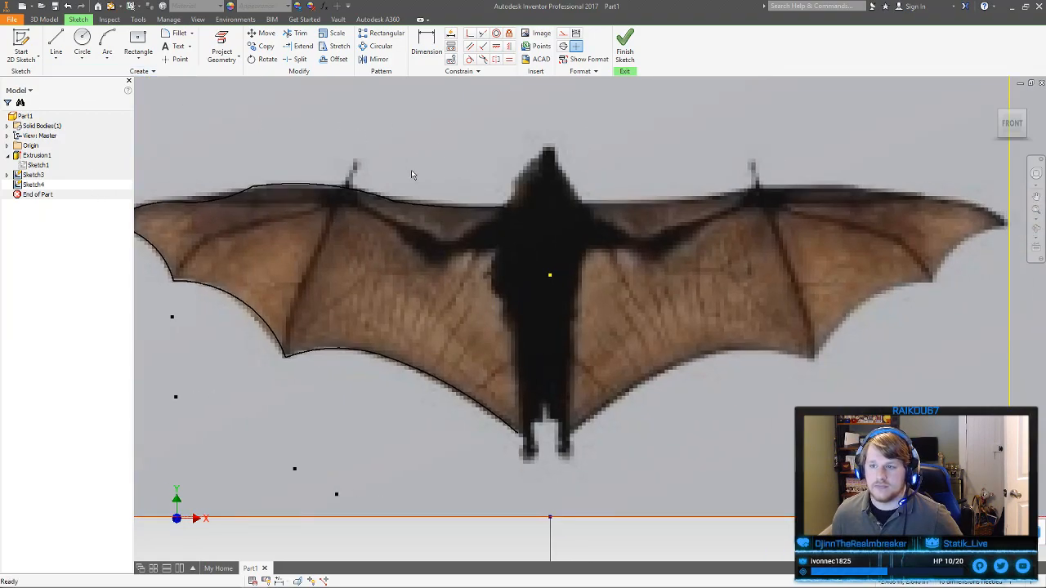
pyautogui.click(504, 207)
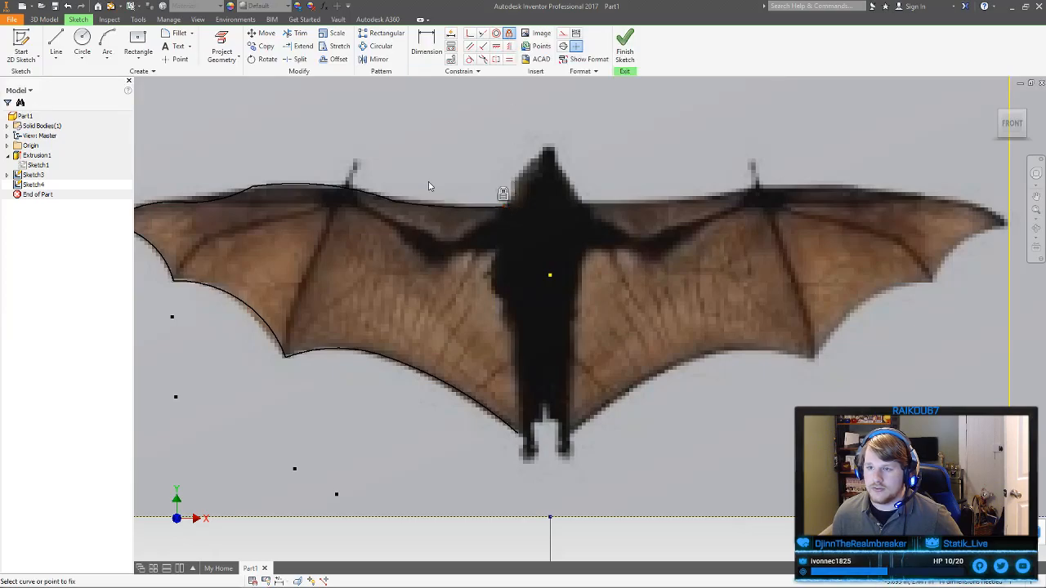
pyautogui.click(325, 184)
pyautogui.click(252, 187)
pyautogui.moveTo(281, 167); pyautogui.dragTo(358, 167, button='middle')
pyautogui.click(255, 201)
pyautogui.rightClick(255, 199)
pyautogui.click(291, 179)
pyautogui.moveTo(242, 205); pyautogui.dragTo(246, 202)
pyautogui.hotkey('ctrl', 'z')
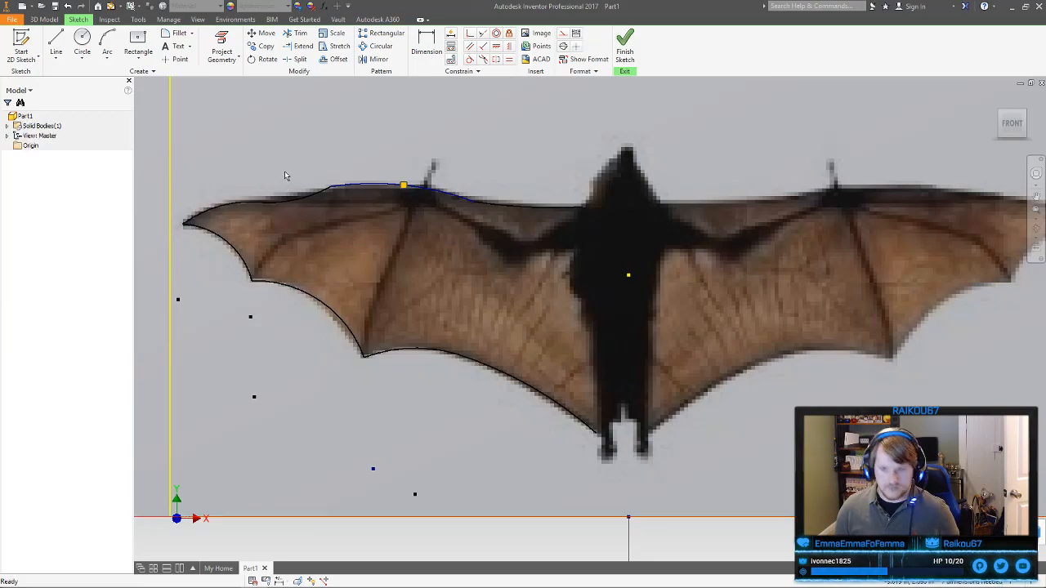
# Trace the bat's head with two three-point arcs, from the left wing's upper end to the head tip and down its right side
pyautogui.click(107, 45)
pyautogui.moveTo(607, 157)
pyautogui.mouseDown(button='middle')
pyautogui.moveTo(496, 170)
pyautogui.moveTo(503, 177)
pyautogui.mouseUp(button='middle')
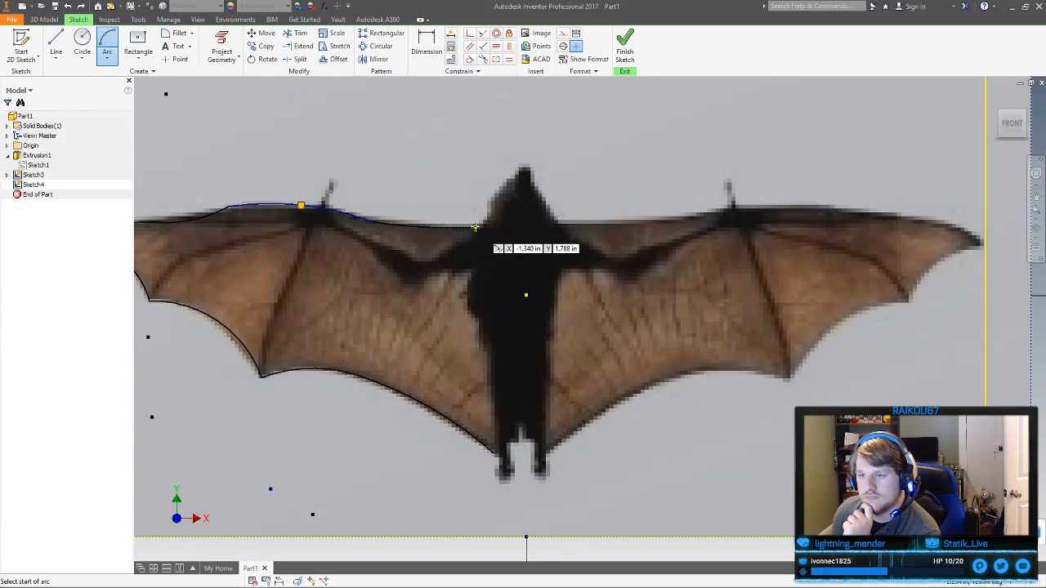
pyautogui.click(480, 226)
pyautogui.click(518, 167)
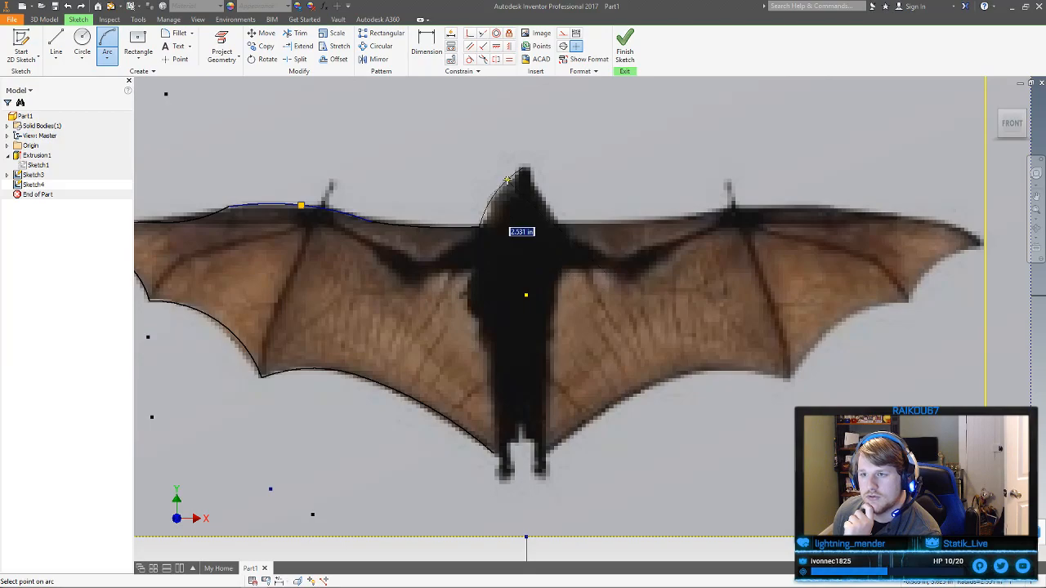
pyautogui.click(507, 178)
pyautogui.click(523, 168)
pyautogui.click(556, 221)
pyautogui.click(549, 204)
pyautogui.rightClick(589, 199)
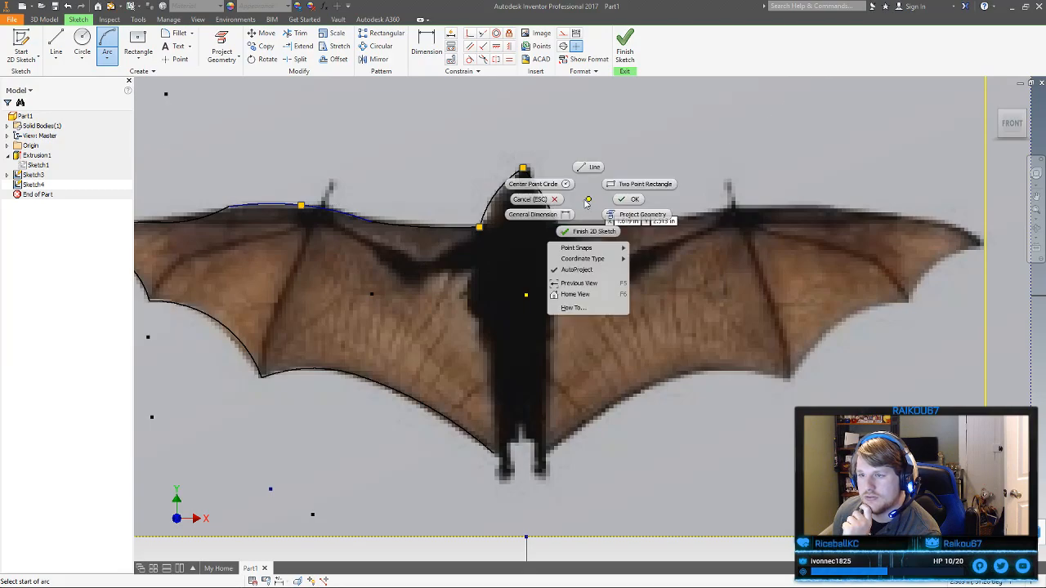
pyautogui.click(556, 200)
# Switch new sketch geometry to centerline format and try a vertical centerline from the plate's upper edge midpoint down through the bat
pyautogui.scroll(3, 558, 202)
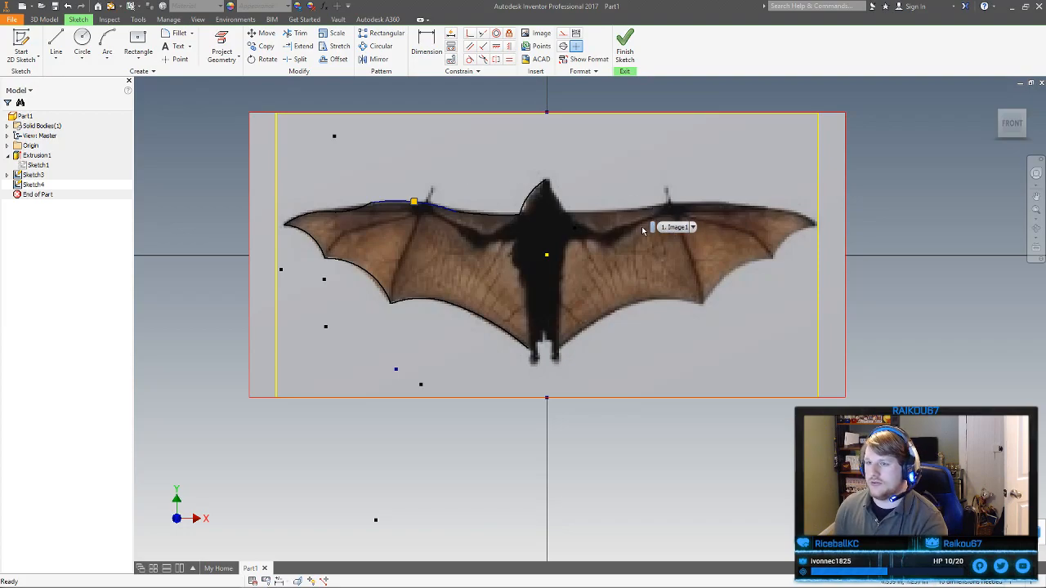
pyautogui.click(56, 43)
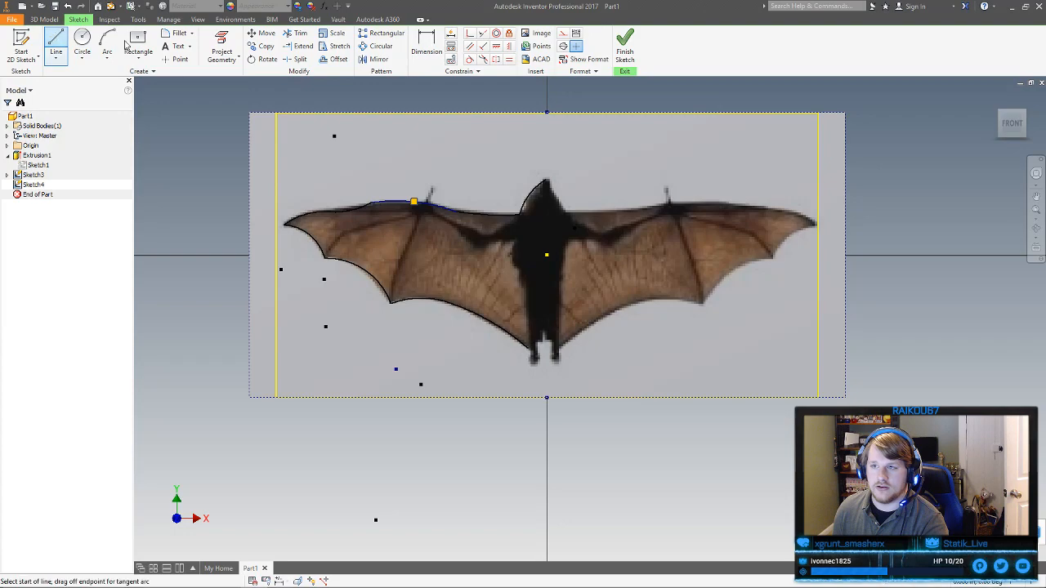
pyautogui.click(563, 47)
pyautogui.click(547, 112)
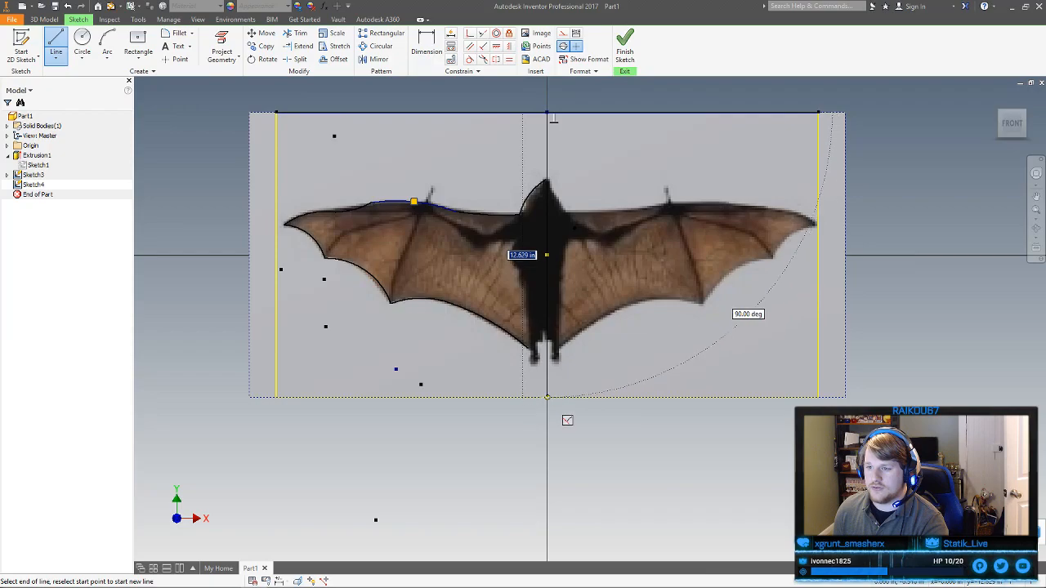
pyautogui.rightClick(547, 384)
pyautogui.click(585, 384)
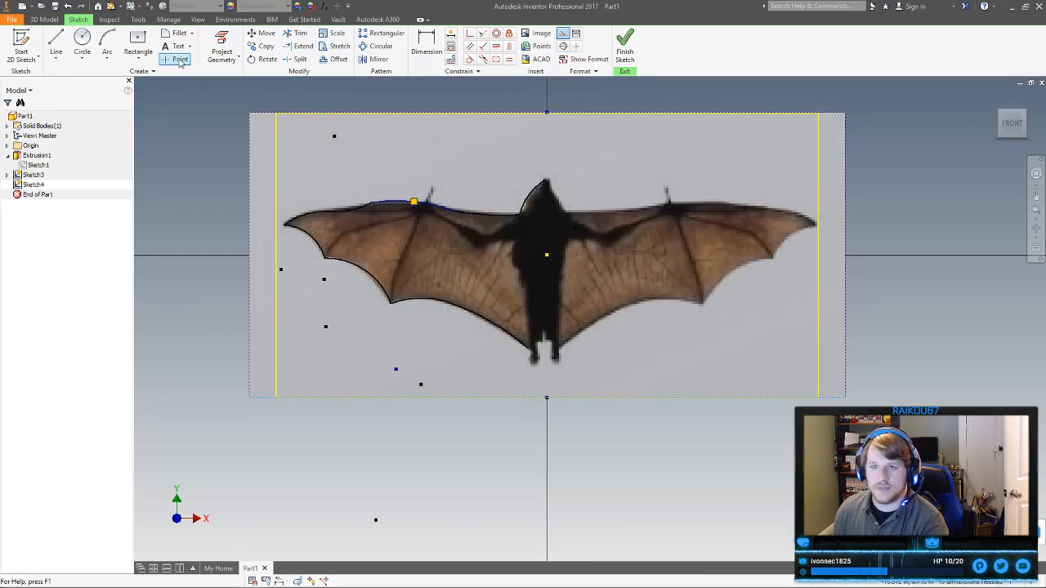
pyautogui.click(221, 47)
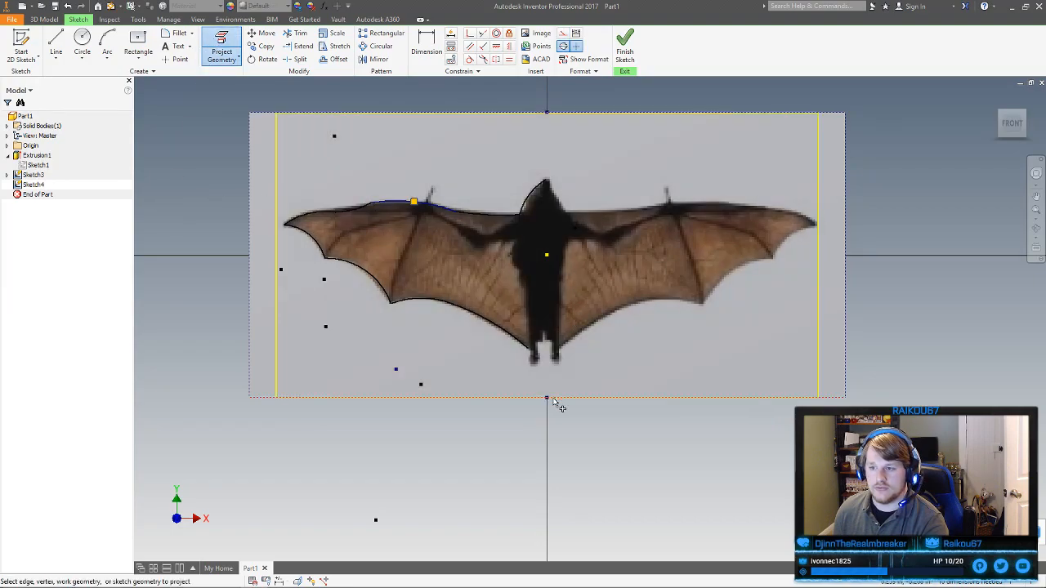
pyautogui.rightClick(230, 242)
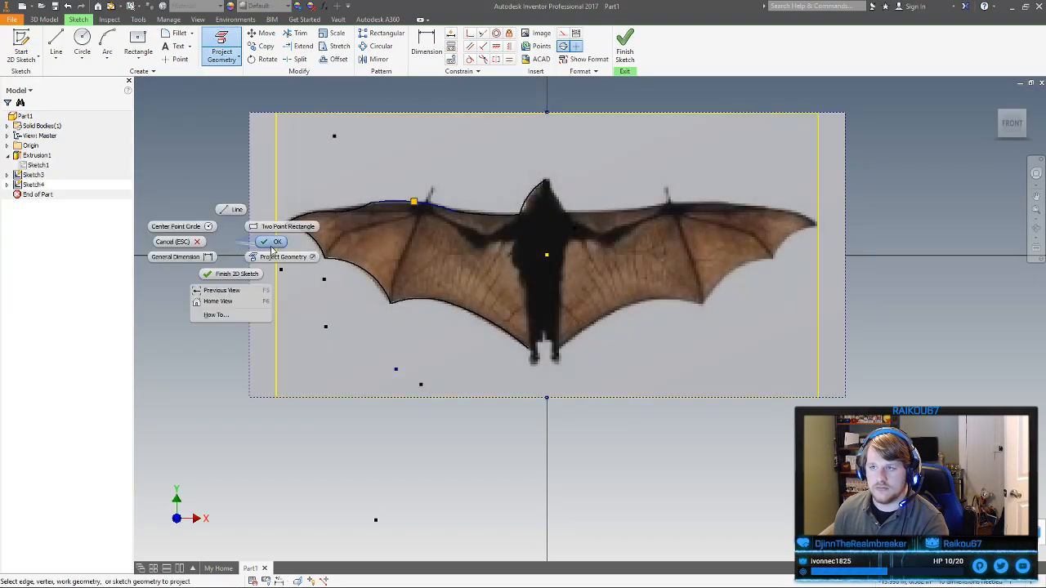
pyautogui.click(269, 246)
# Draw a vertical centerline through the bat from the midpoint of the plate's upper edge to the midpoint of its lower edge
pyautogui.click(56, 45)
pyautogui.click(546, 111)
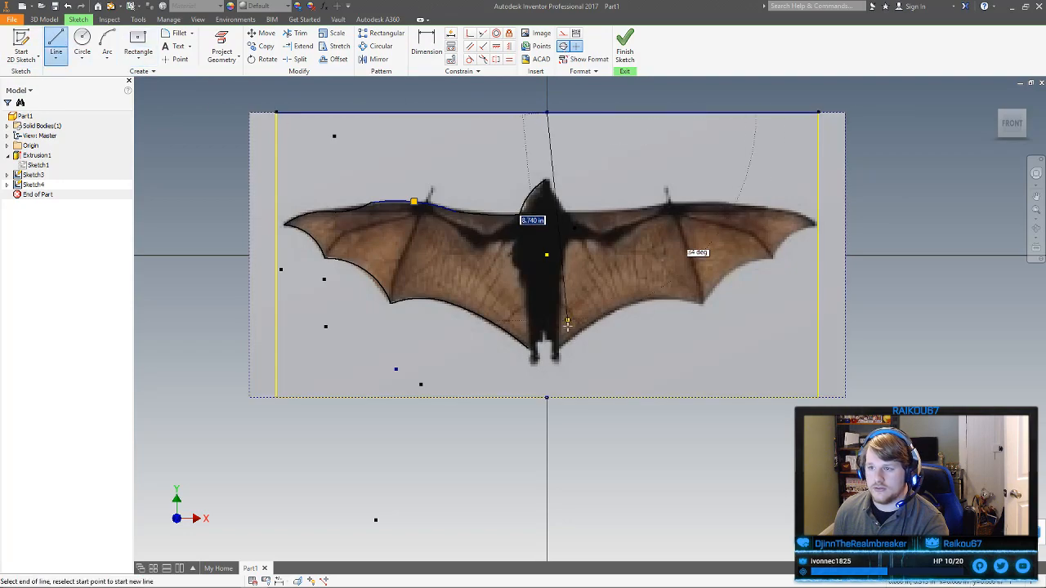
pyautogui.rightClick(571, 385)
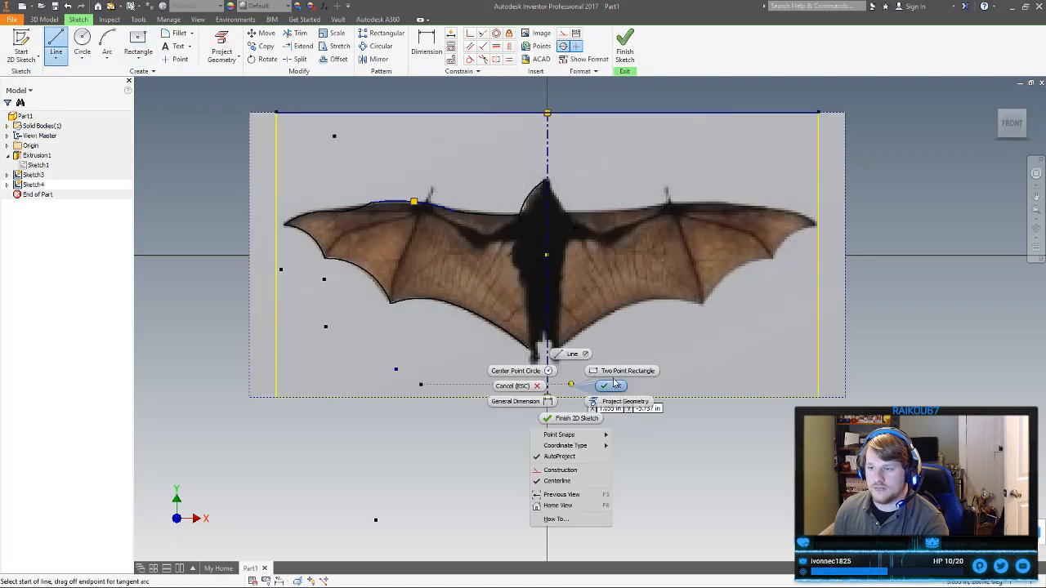
pyautogui.click(615, 386)
# Apply a Coincident constraint between the head arc's upper endpoint and the vertical centerline
pyautogui.scroll(5, 557, 167)
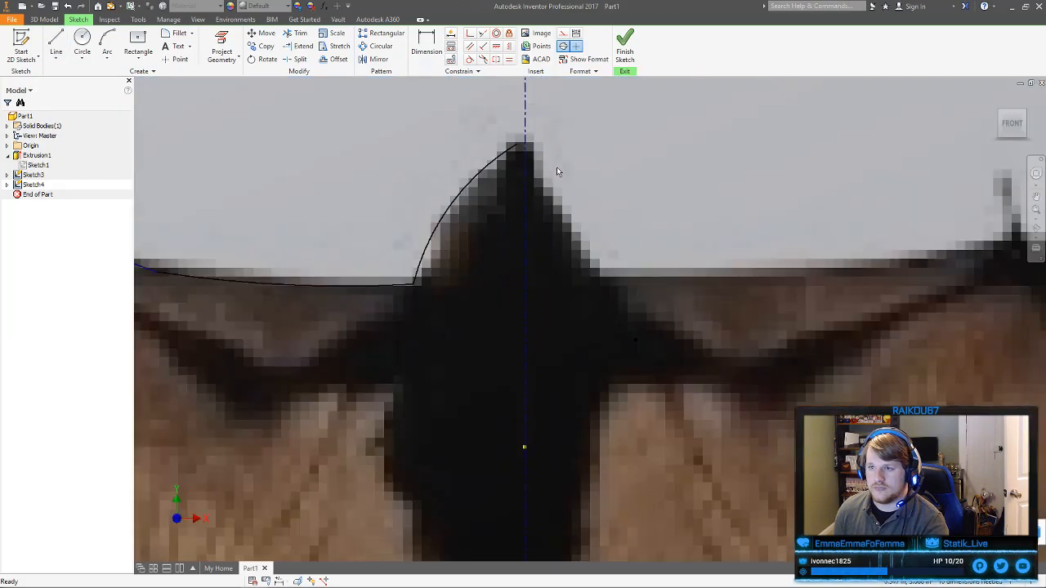
pyautogui.click(517, 146)
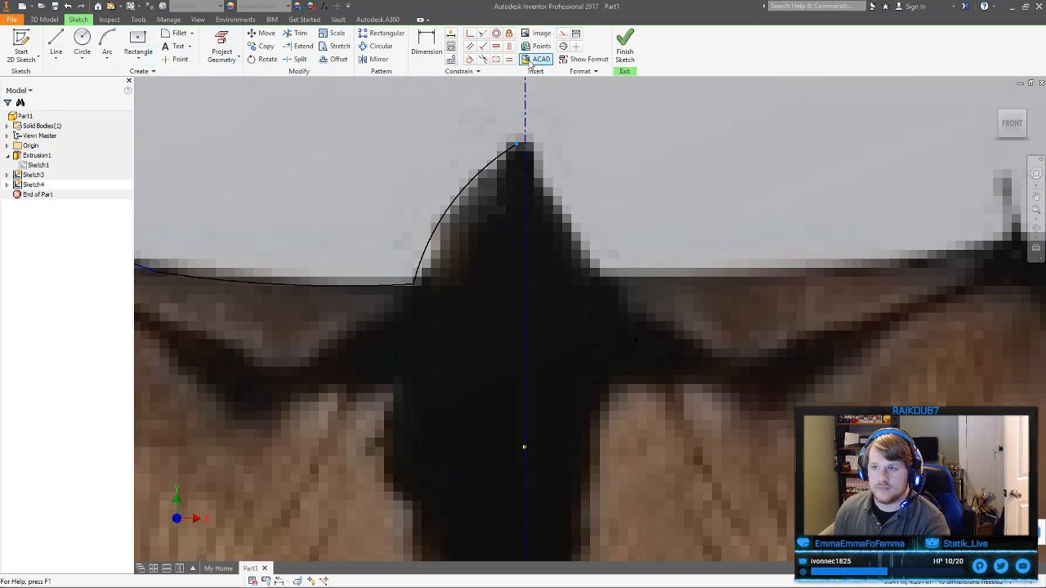
pyautogui.click(470, 33)
pyautogui.click(515, 155)
pyautogui.click(525, 151)
pyautogui.rightClick(547, 151)
pyautogui.click(479, 242)
pyautogui.scroll(-5, 506, 280)
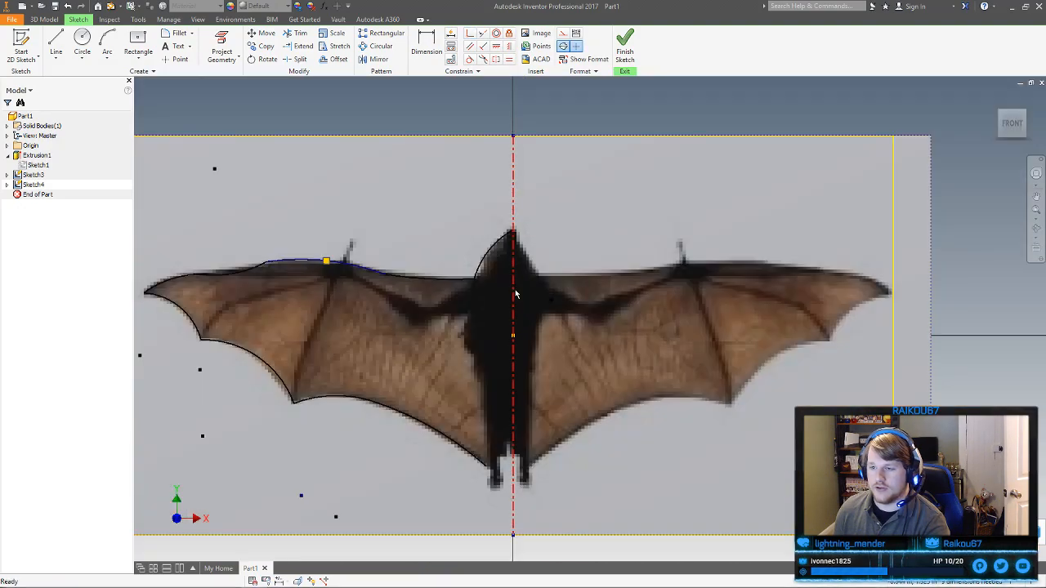
pyautogui.scroll(5, 518, 393)
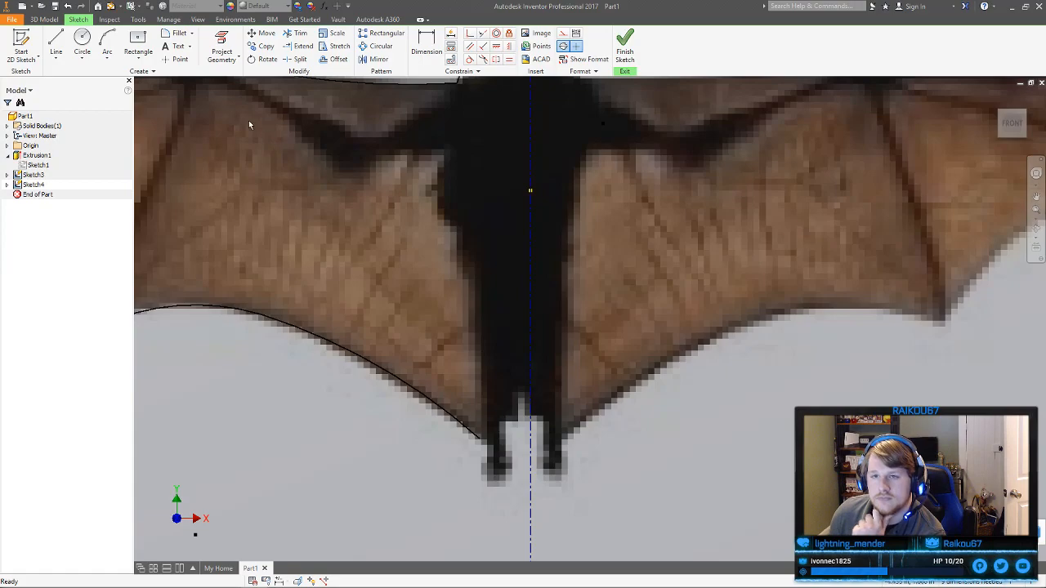
pyautogui.click(55, 40)
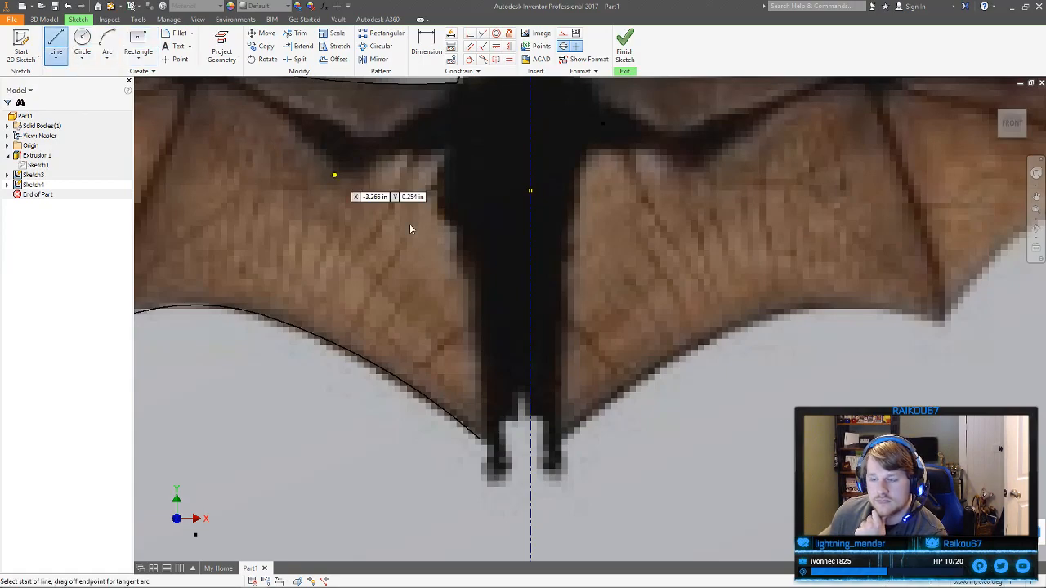
pyautogui.click(480, 439)
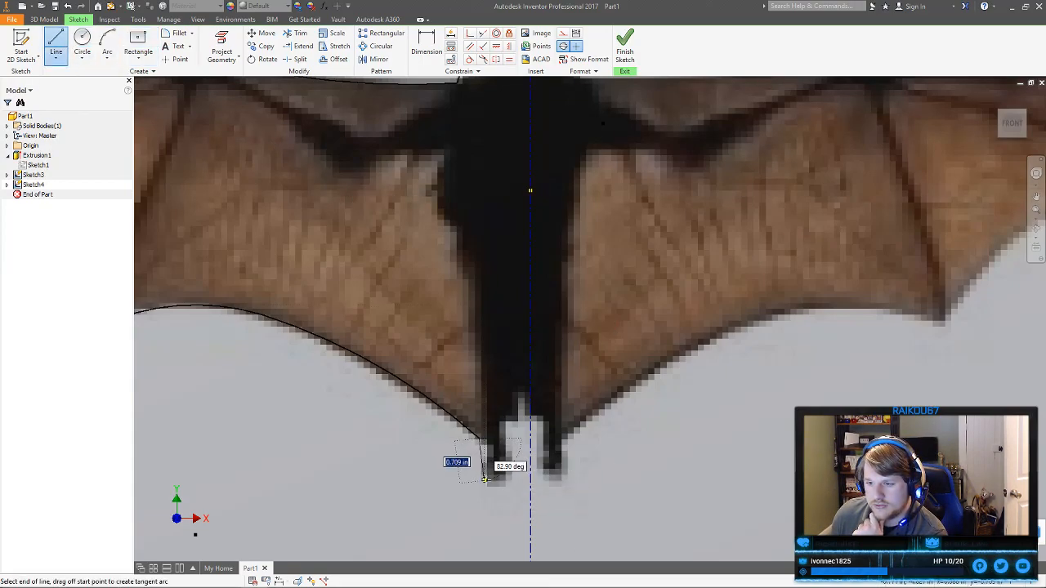
pyautogui.rightClick(484, 480)
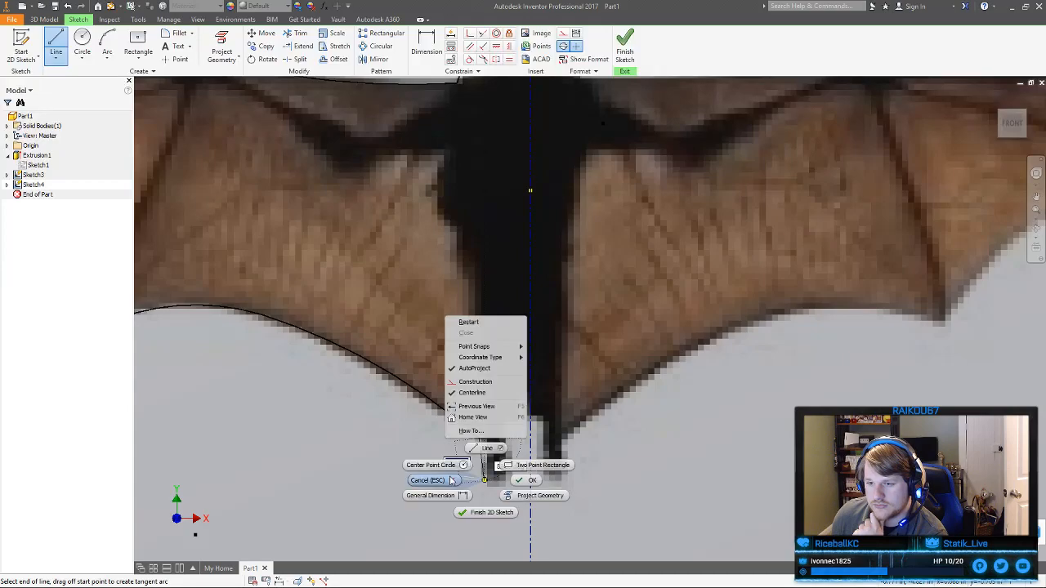
pyautogui.click(428, 480)
# Trace the left foot with two three-point arcs: the outer ankle from the wing's lower end, and the rounded foot at about 0.32 in radius
pyautogui.press('a')
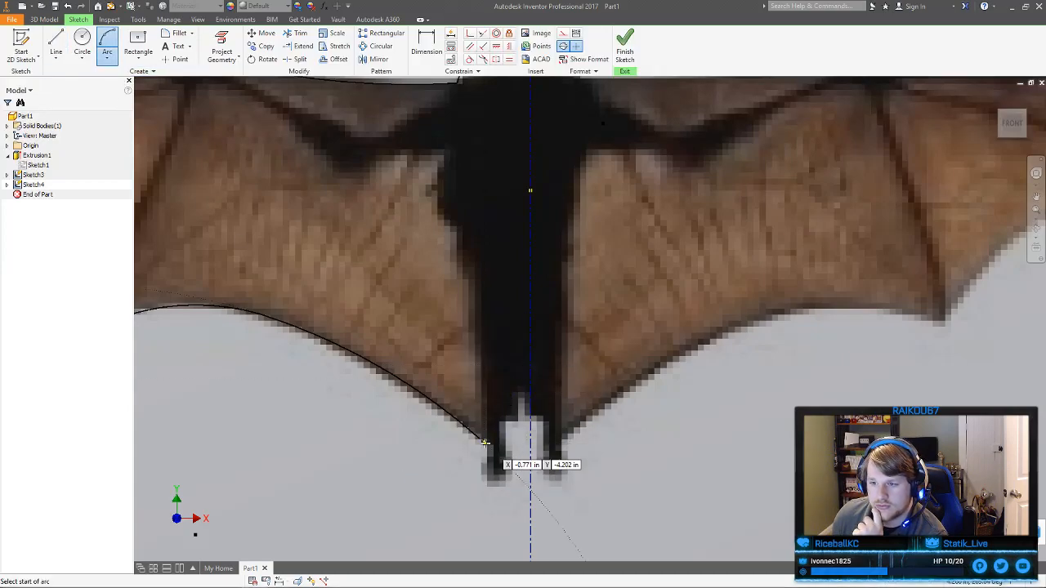
pyautogui.click(479, 439)
pyautogui.click(480, 469)
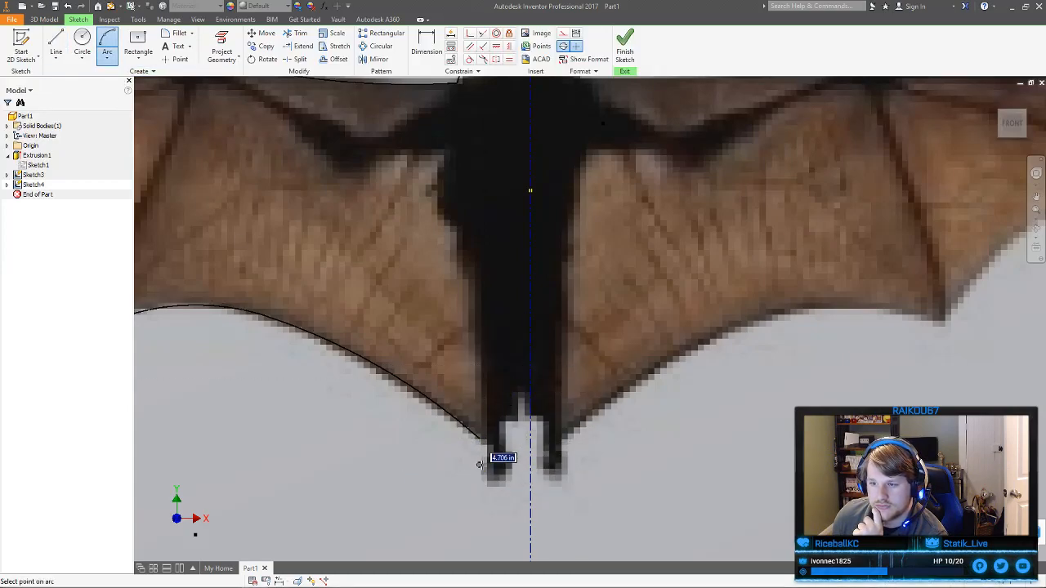
pyautogui.click(488, 454)
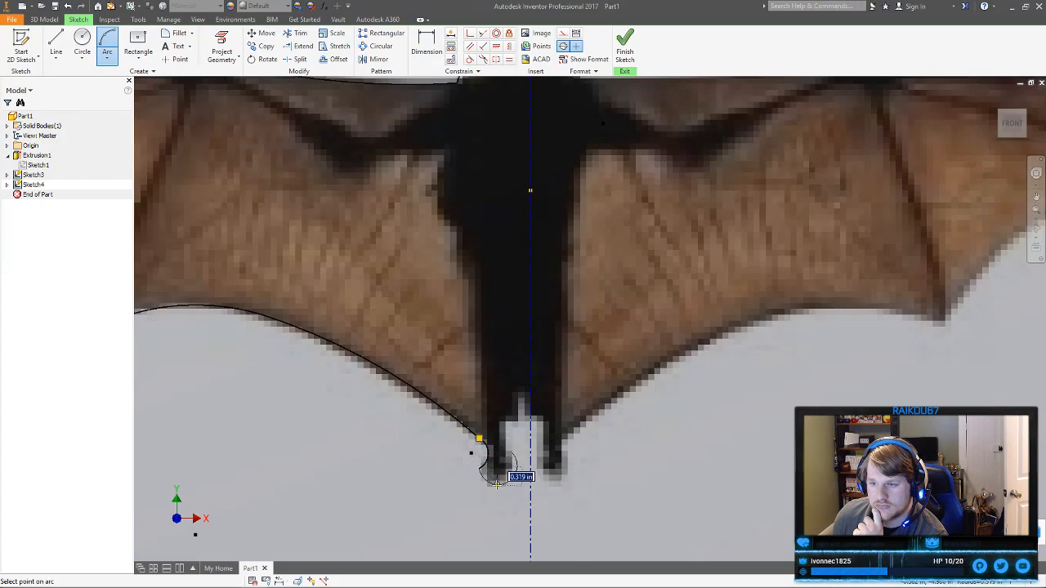
pyautogui.click(498, 483)
pyautogui.click(503, 462)
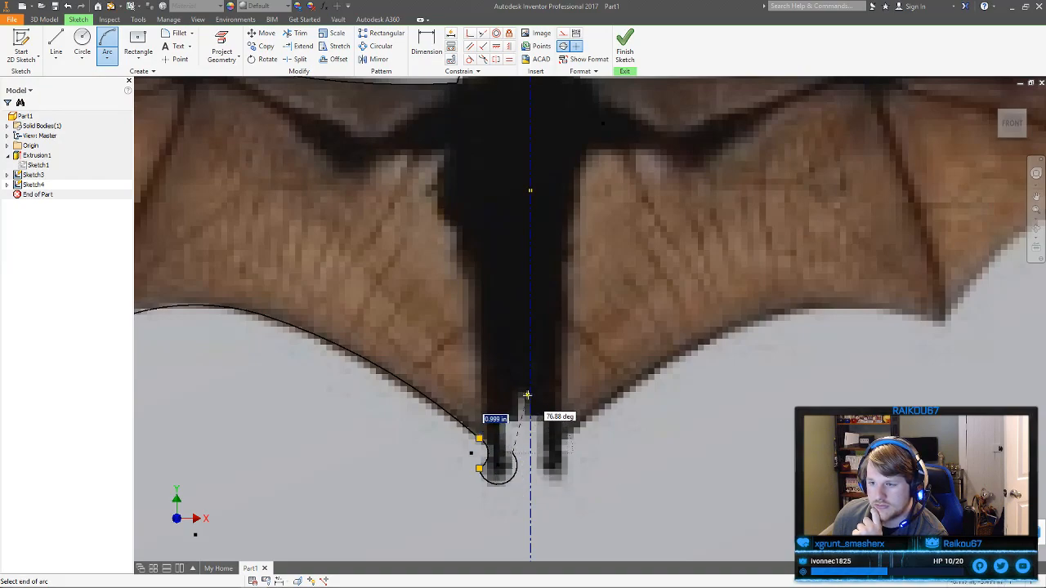
# Draw a three-point arc along the left leg's inner edge, from the rounded foot up to the centerline
pyautogui.click(523, 398)
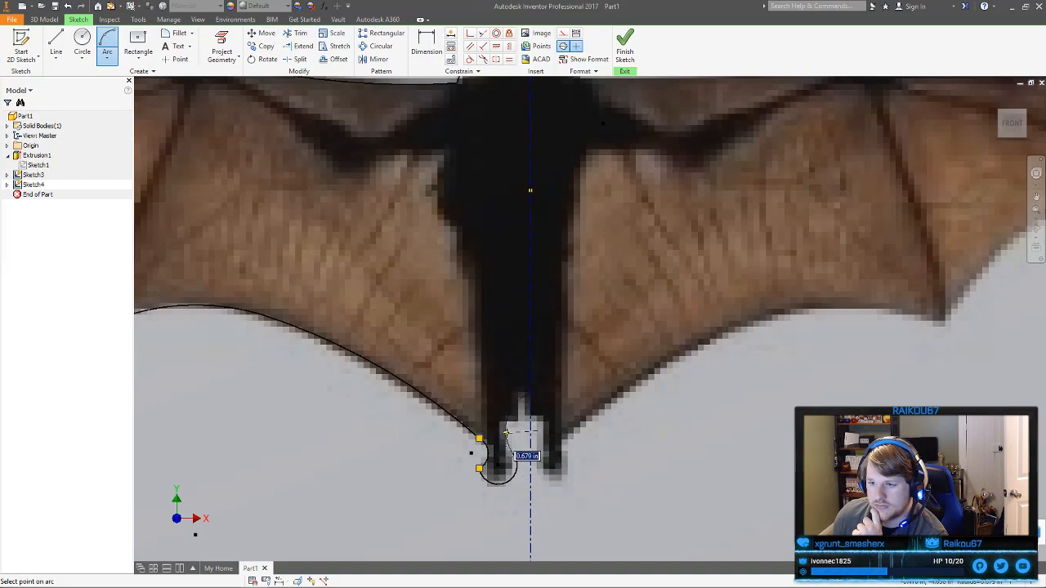
pyautogui.click(508, 433)
pyautogui.rightClick(531, 457)
pyautogui.click(530, 486)
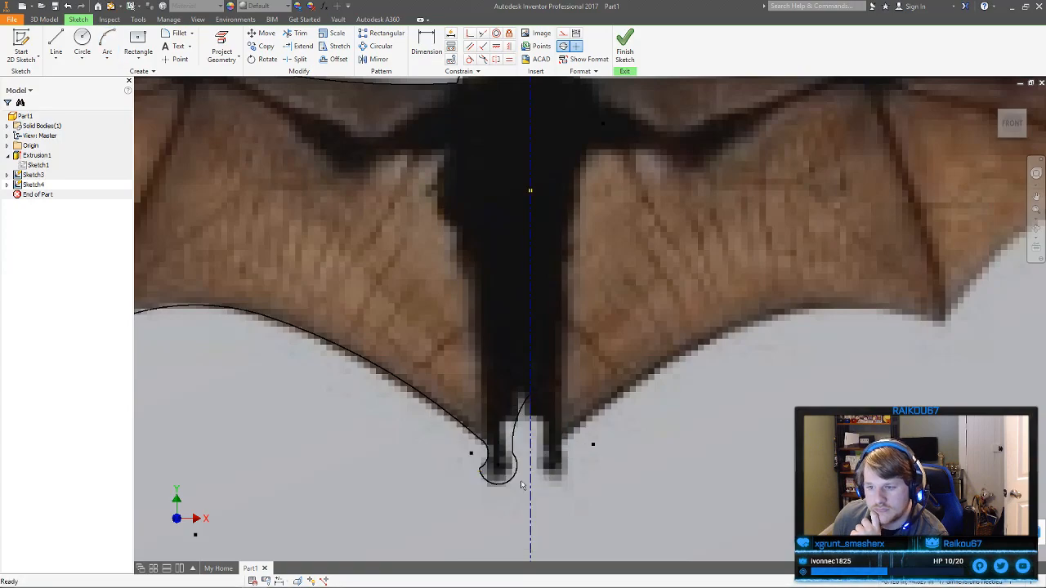
# Delete the outer ankle arc and apply a Fix constraint to the open outer end of the rounded foot arc
pyautogui.click(487, 464)
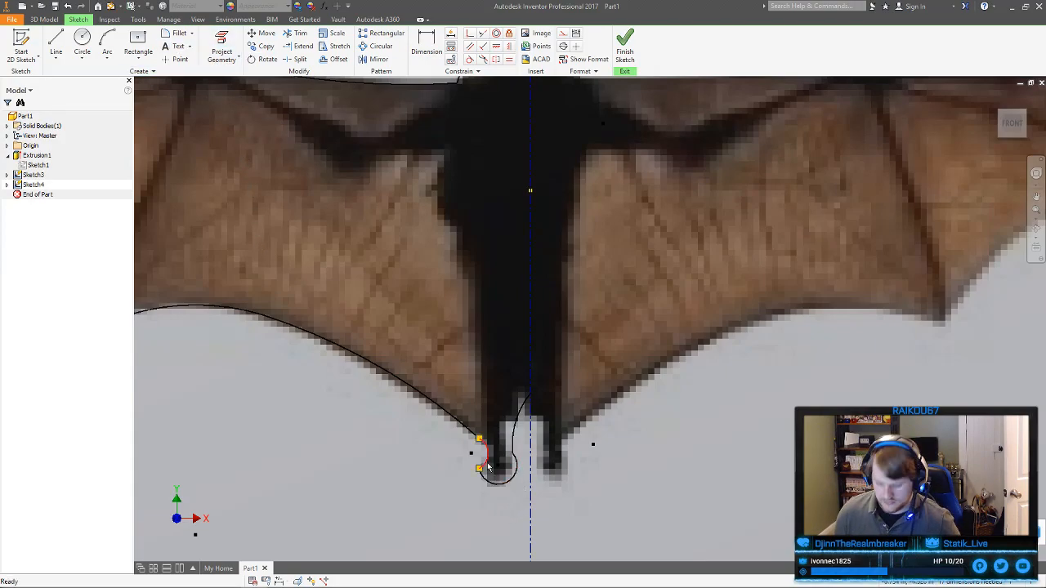
pyautogui.press('Delete')
pyautogui.scroll(2, 487, 465)
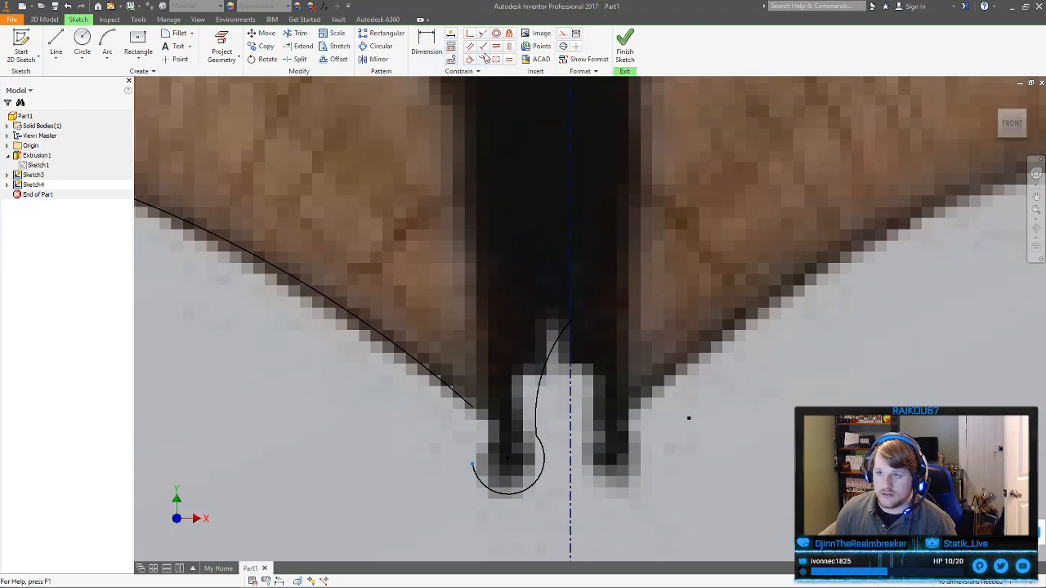
pyautogui.click(509, 32)
pyautogui.click(471, 464)
# Close the left ankle's outer side with two short three-point arcs joining the rounded foot to the wing's lower end
pyautogui.click(107, 47)
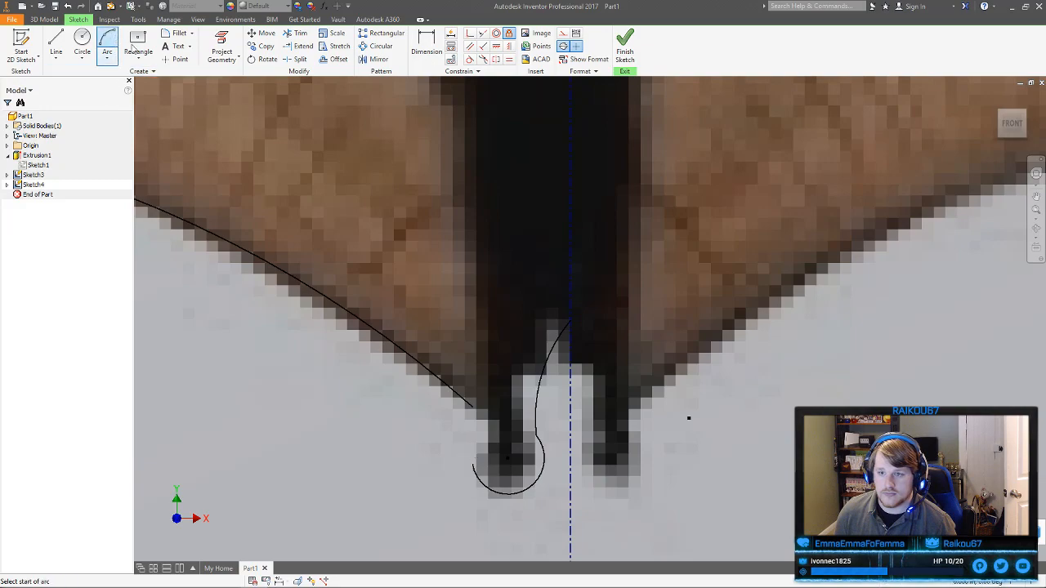
pyautogui.click(473, 463)
pyautogui.click(489, 442)
pyautogui.click(475, 454)
pyautogui.click(489, 442)
pyautogui.click(473, 406)
pyautogui.click(489, 426)
pyautogui.rightClick(490, 425)
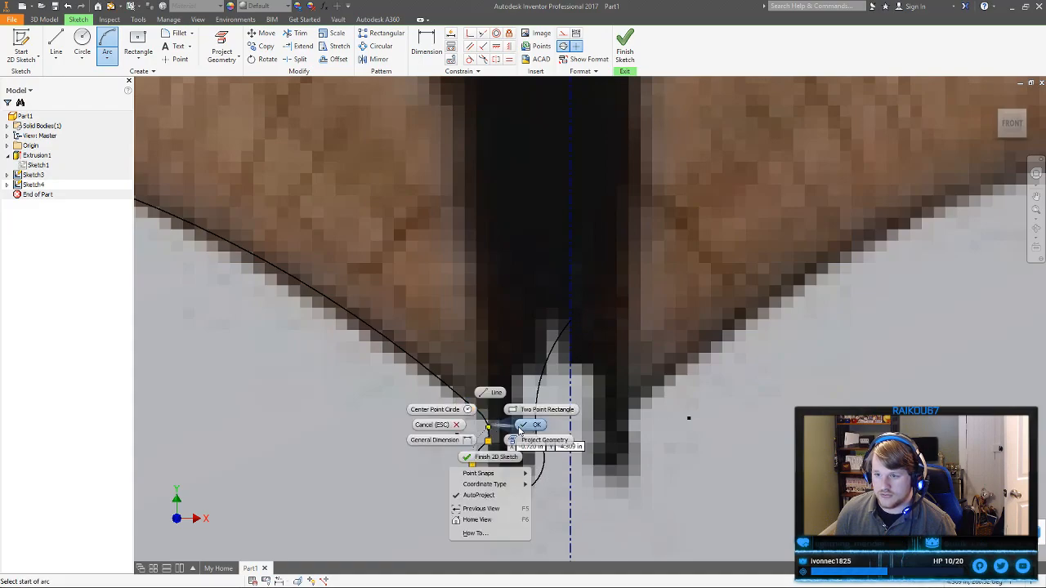
pyautogui.click(519, 428)
# Hide the Sketch3 bat image to leave only the traced half outline, and expand Sketch3's contents
pyautogui.scroll(-5, 516, 428)
pyautogui.scroll(3, 521, 420)
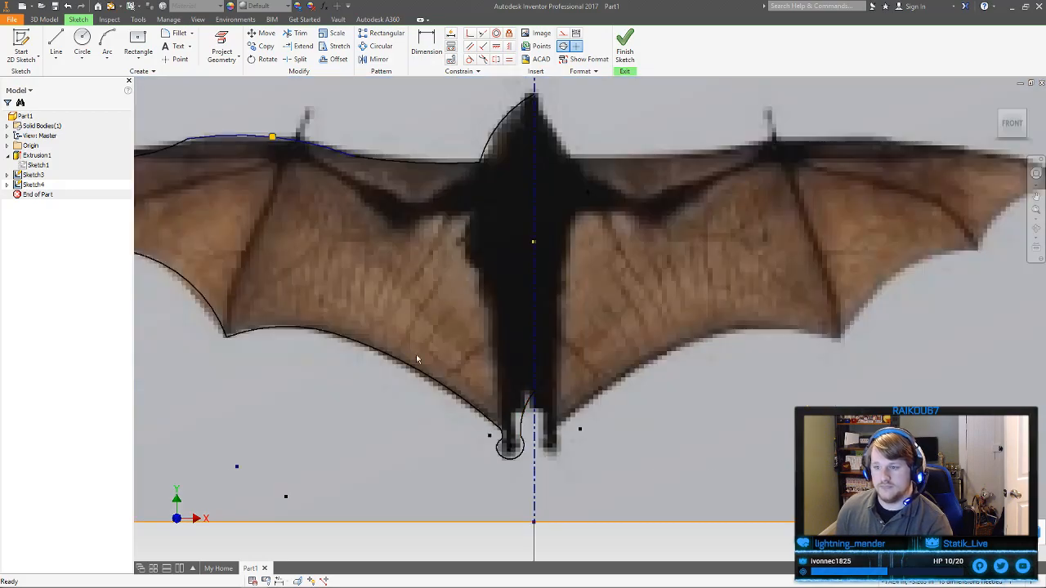
pyautogui.rightClick(21, 182)
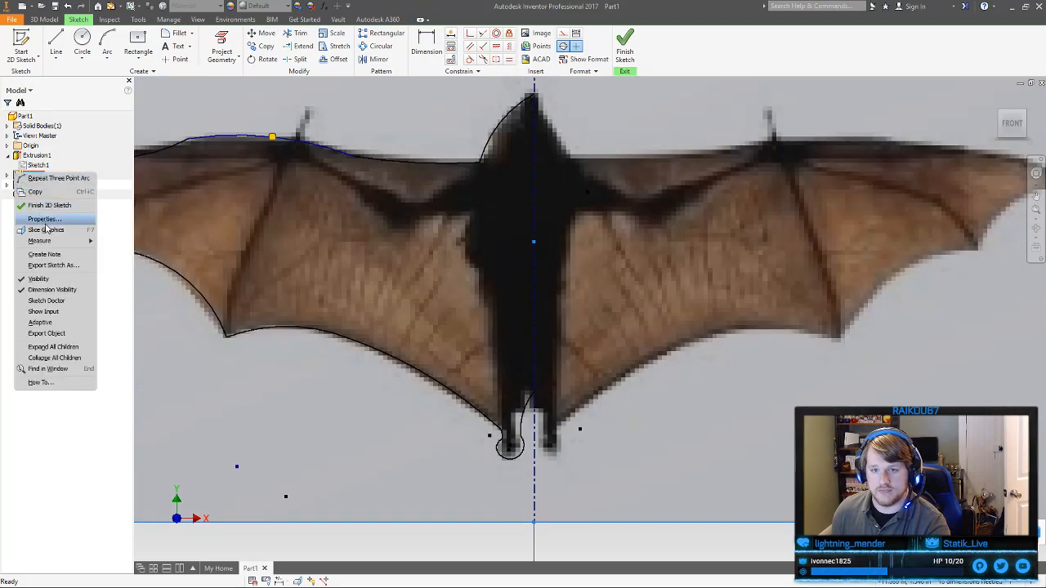
pyautogui.click(54, 287)
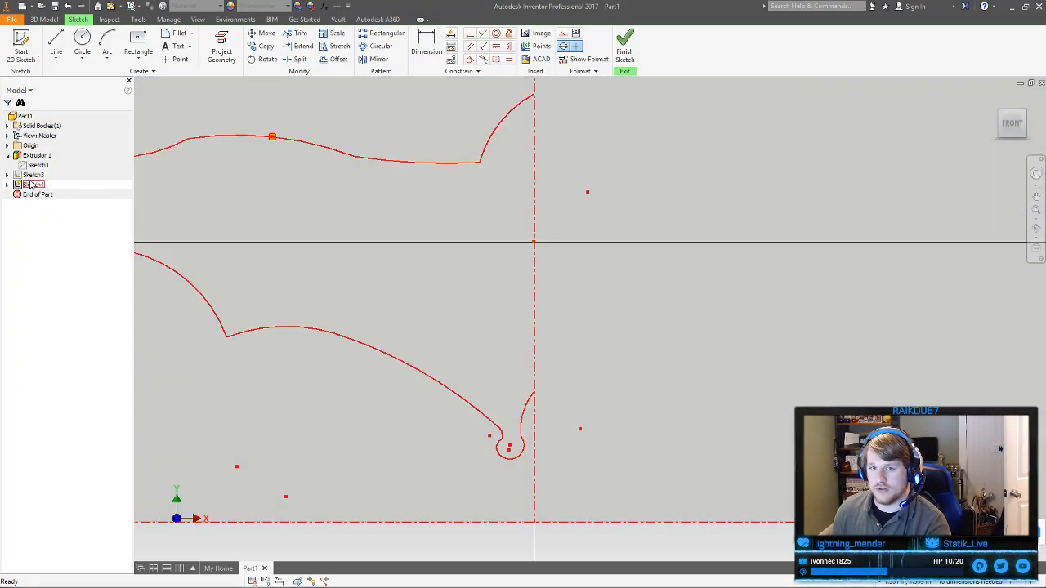
pyautogui.scroll(-2, 511, 351)
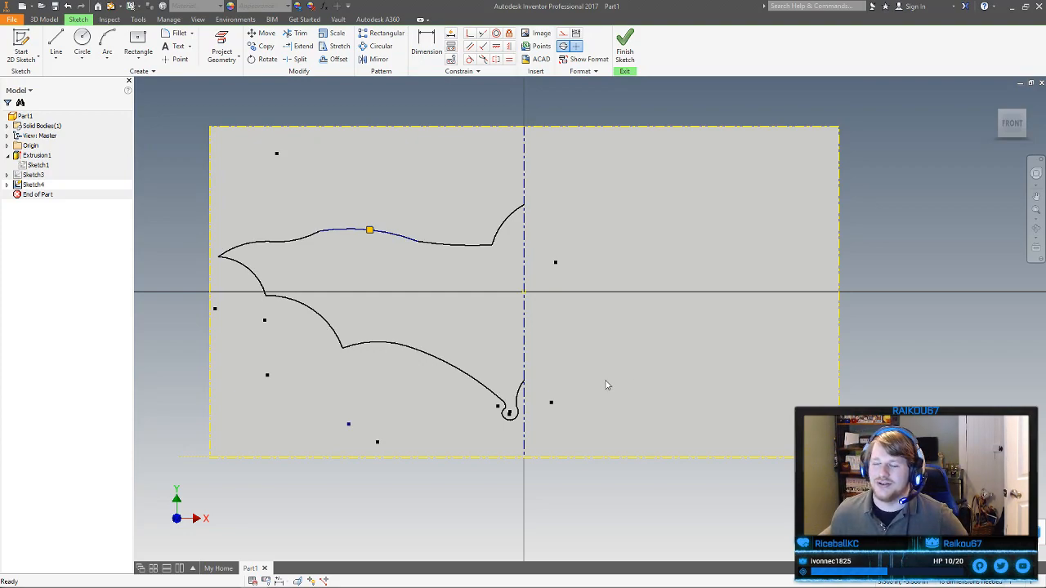
pyautogui.click(7, 174)
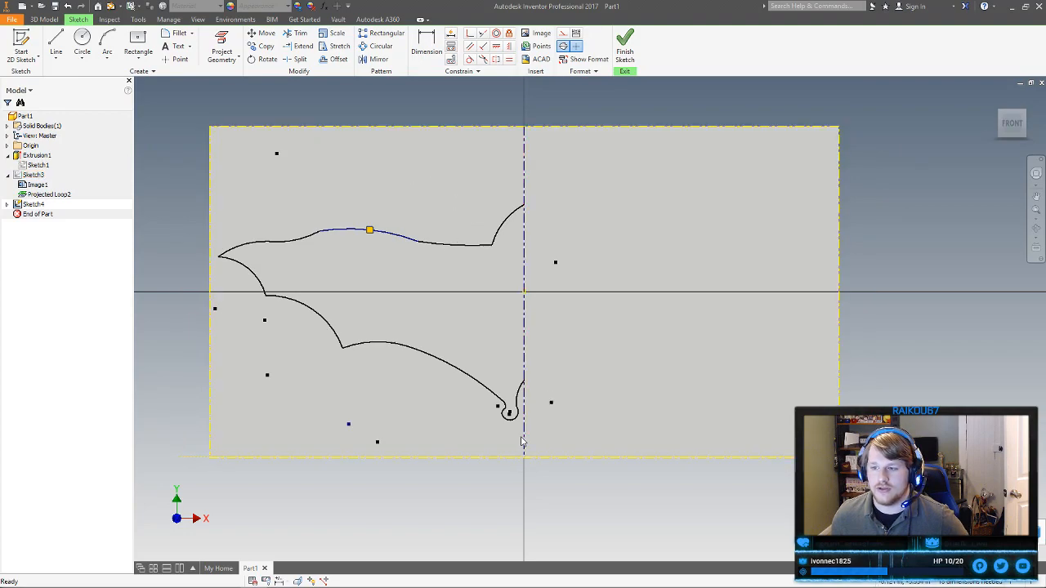
# Mirror the whole traced left half of the bat outline across the vertical centerline
pyautogui.moveTo(522, 438)
pyautogui.mouseDown()
pyautogui.moveTo(439, 303)
pyautogui.moveTo(289, 209)
pyautogui.moveTo(219, 197)
pyautogui.mouseUp()
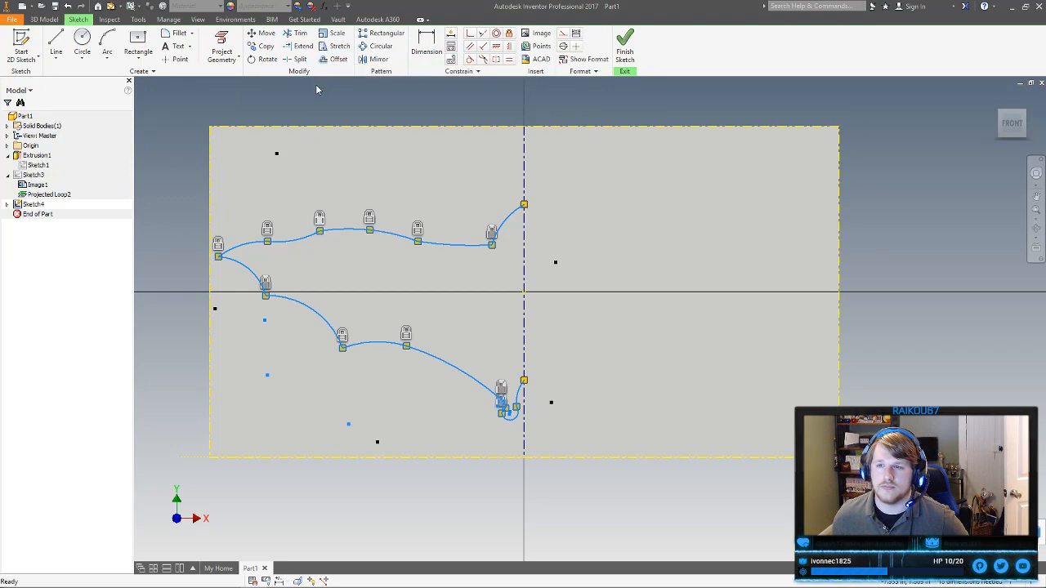
pyautogui.click(375, 60)
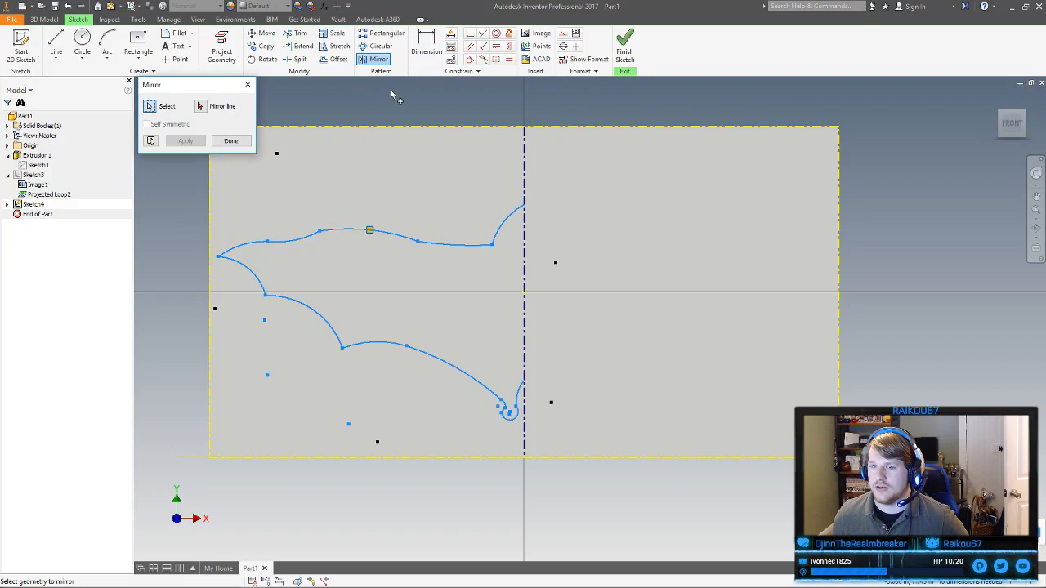
pyautogui.click(202, 107)
pyautogui.click(526, 173)
pyautogui.click(184, 142)
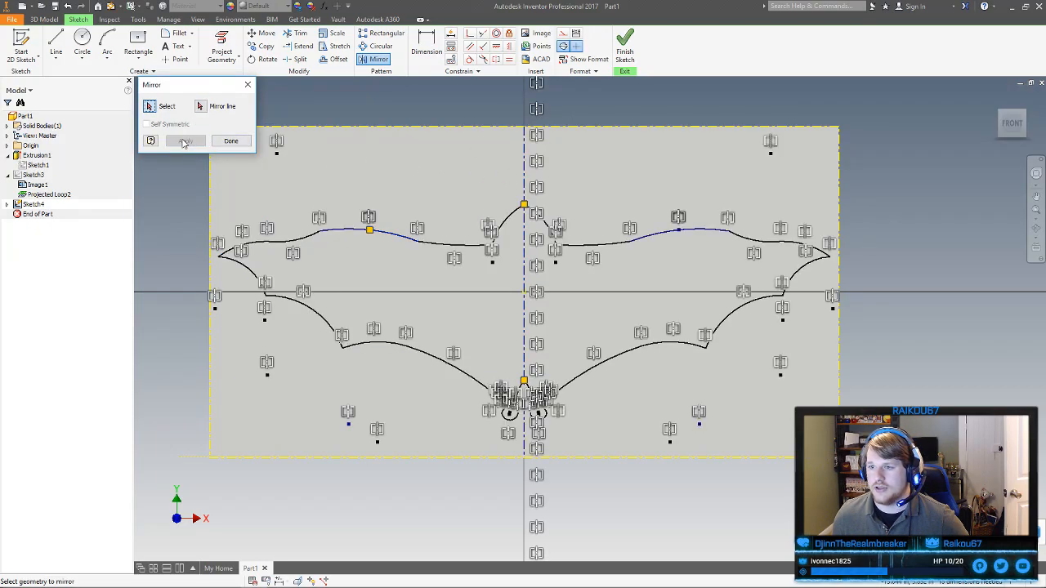
pyautogui.click(230, 140)
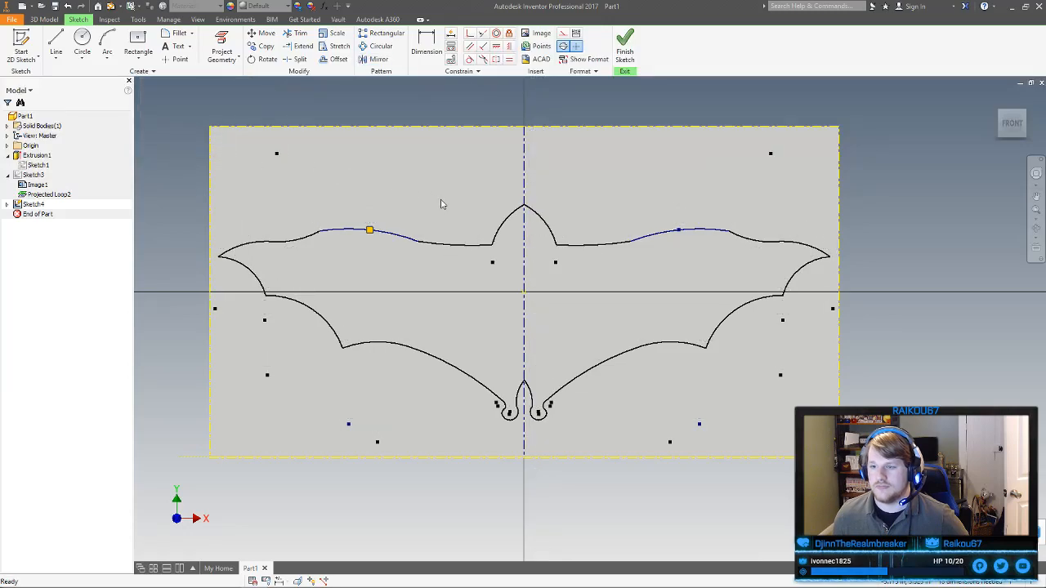
pyautogui.scroll(-3, 442, 204)
pyautogui.scroll(3, 540, 207)
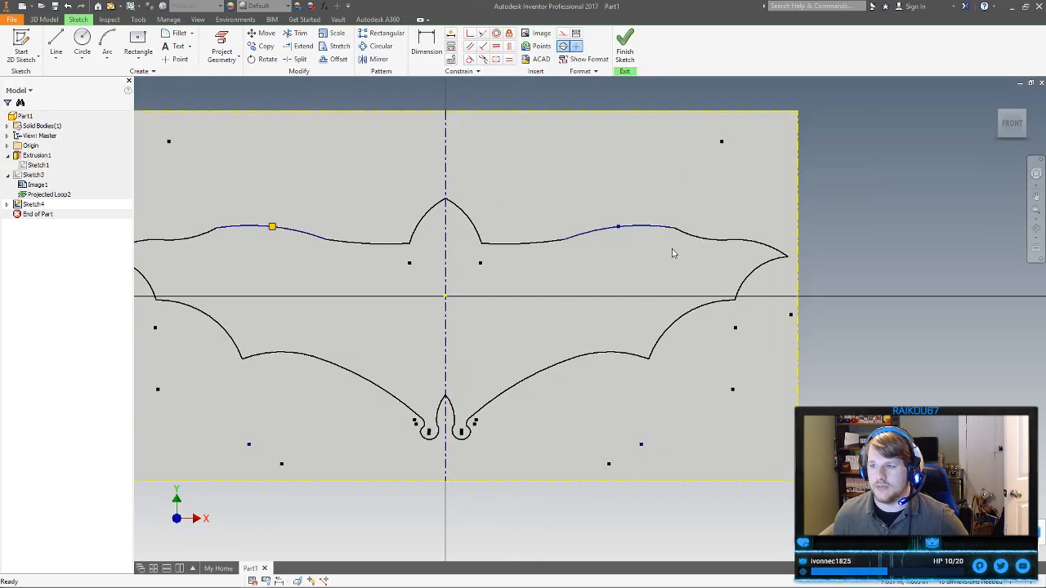
# Finish the outline sketch and start an Extrude with both halves of the bat, including head and feet, as its profiles
pyautogui.moveTo(478, 181); pyautogui.dragTo(527, 180, button='middle')
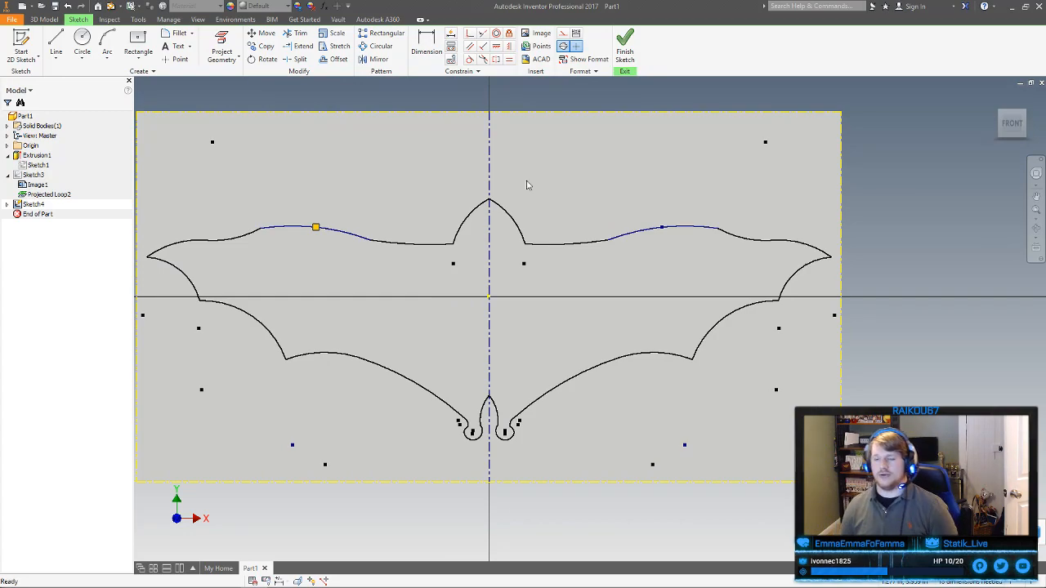
pyautogui.scroll(-4, 544, 189)
pyautogui.click(628, 47)
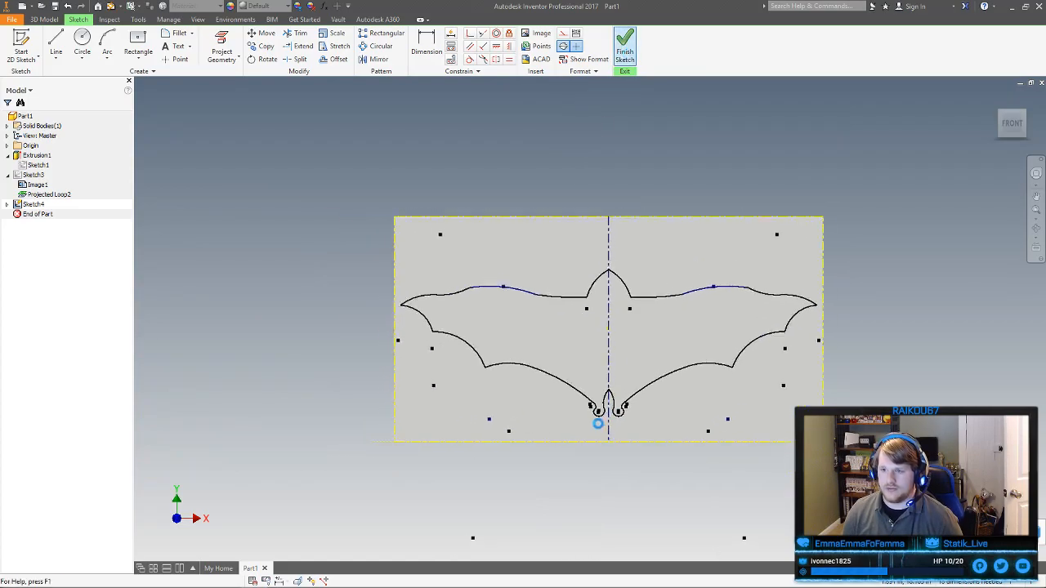
pyautogui.press('e')
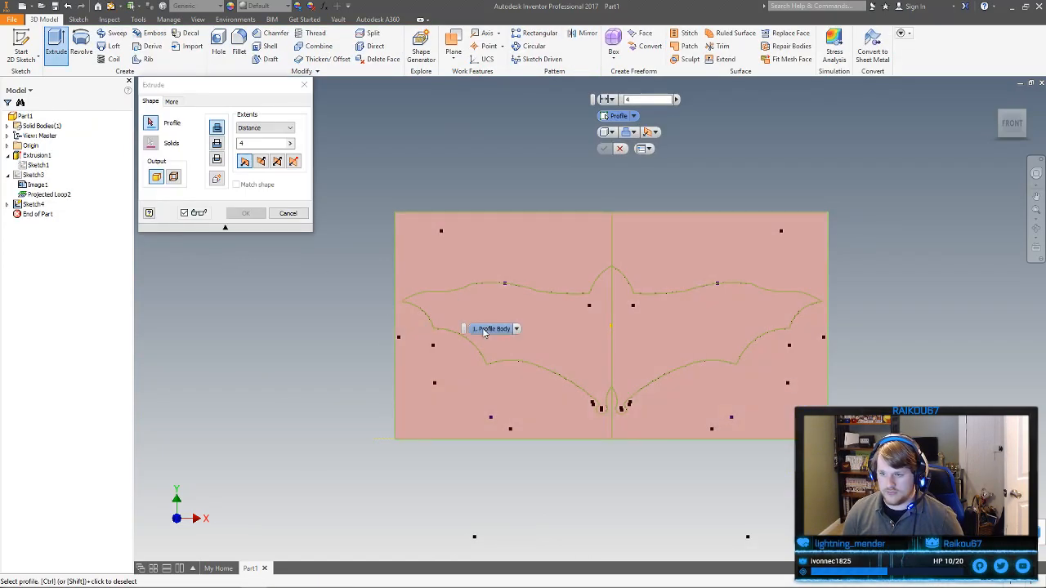
pyautogui.scroll(1, 483, 333)
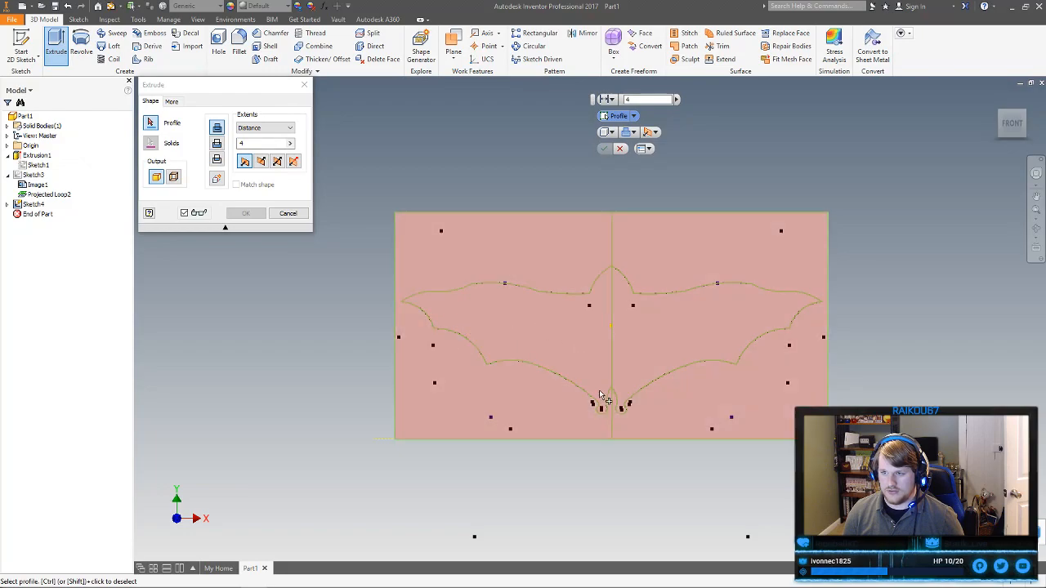
pyautogui.click(599, 394)
pyautogui.click(614, 362)
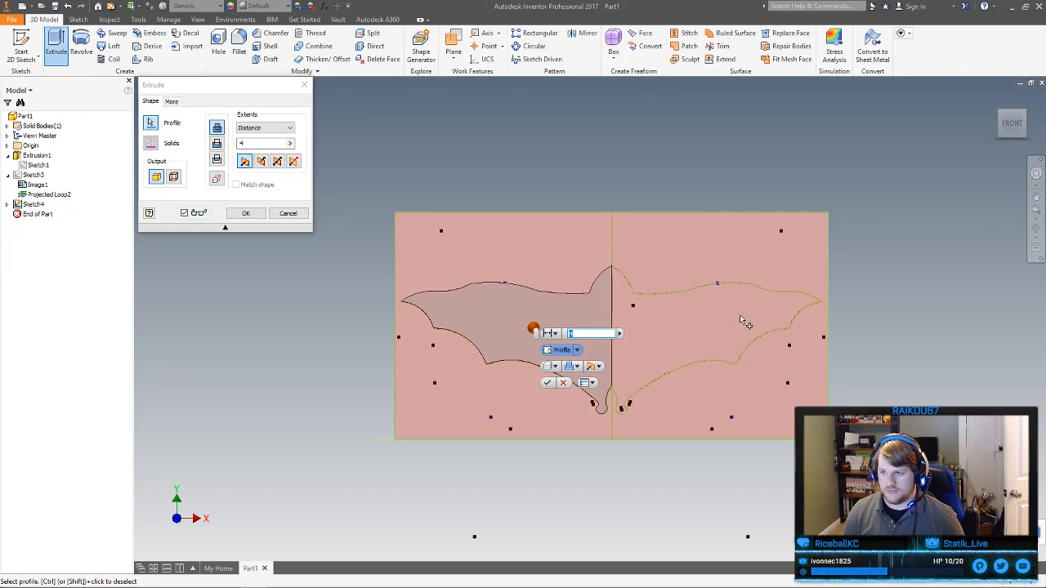
pyautogui.moveTo(759, 336)
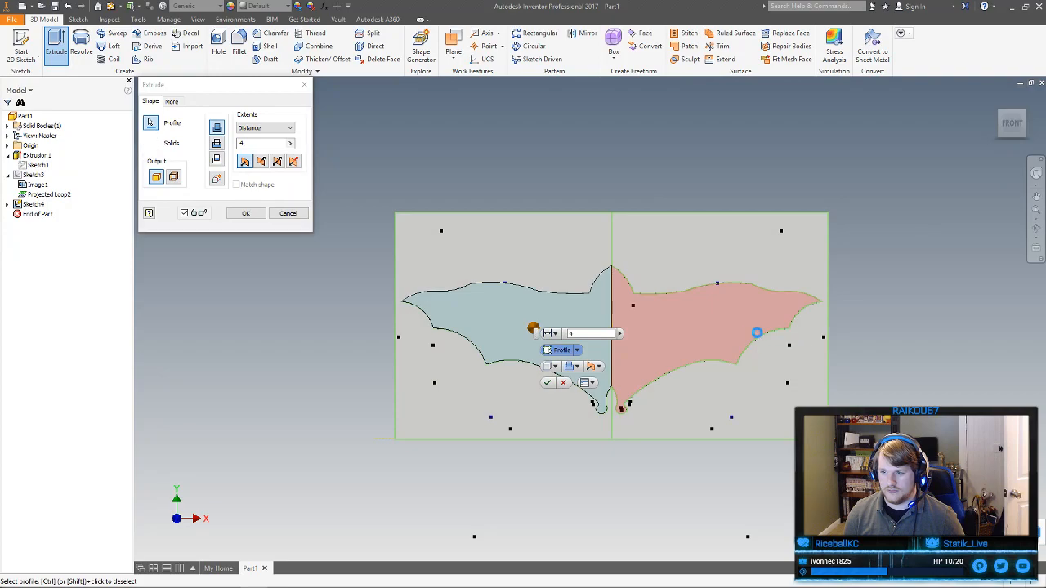
pyautogui.click(699, 321)
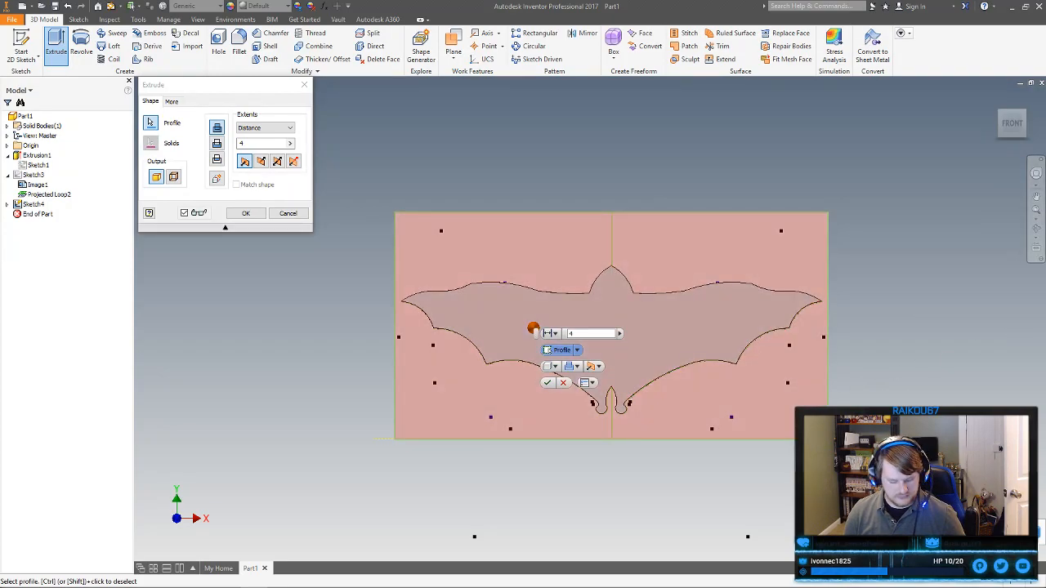
# Extrude the bat profile 4 in backward into the block as an Intersect, keeping only the bat-shaped solid
pyautogui.keyDown('shift'); pyautogui.moveTo(805, 405); pyautogui.dragTo(755, 438, button='middle'); pyautogui.keyUp('shift')
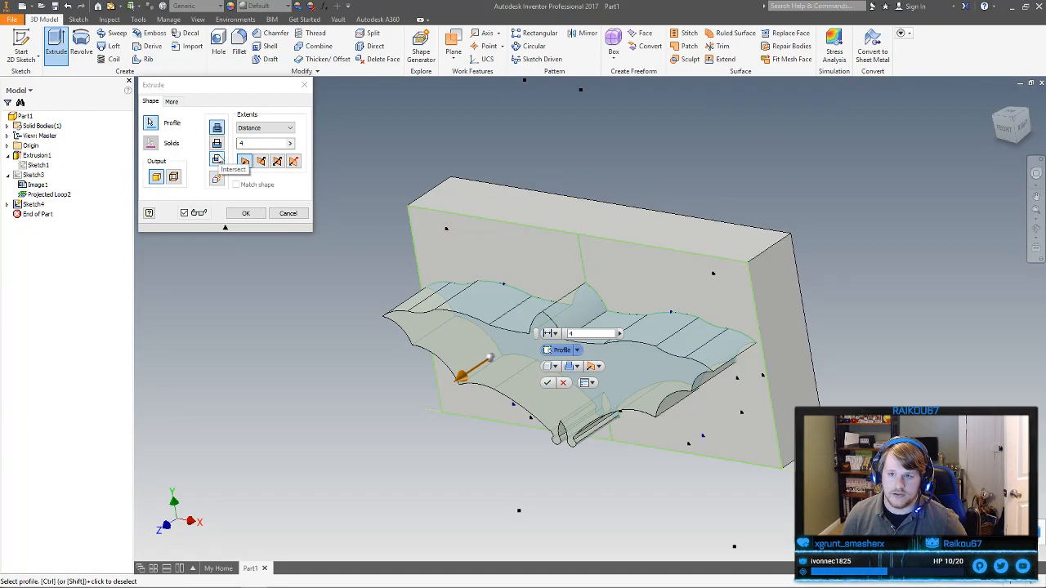
pyautogui.click(217, 159)
pyautogui.click(261, 161)
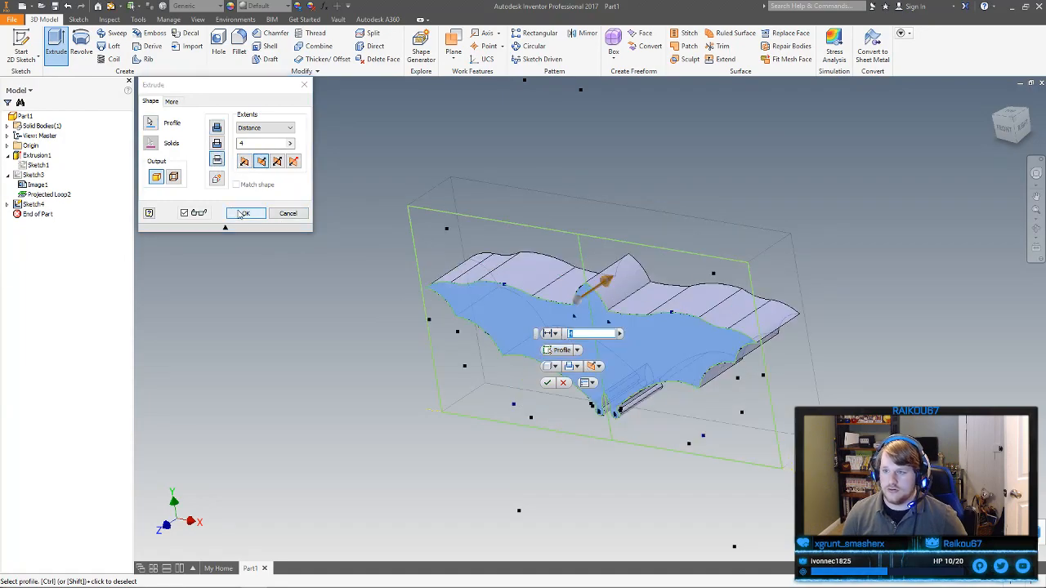
pyautogui.click(243, 213)
# Edit Extrusion1's distance to 3 in, and reopen it to reduce the distance to 2 in
pyautogui.moveTo(766, 314)
pyautogui.keyDown('shift'); pyautogui.mouseDown(button='middle')
pyautogui.moveTo(719, 300)
pyautogui.moveTo(719, 326)
pyautogui.moveTo(747, 310)
pyautogui.mouseUp(button='middle'); pyautogui.keyUp('shift')
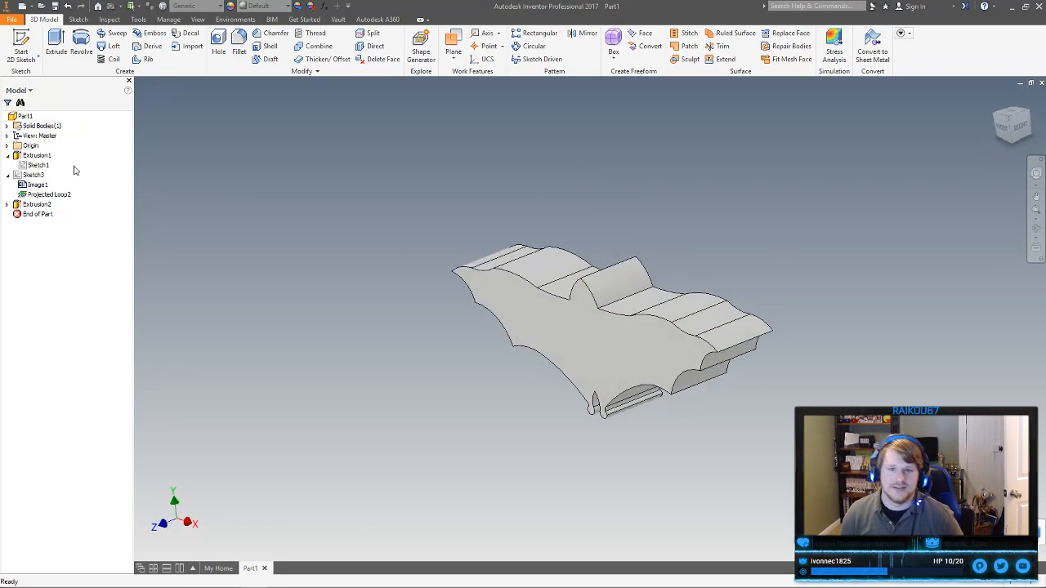
pyautogui.doubleClick(36, 155)
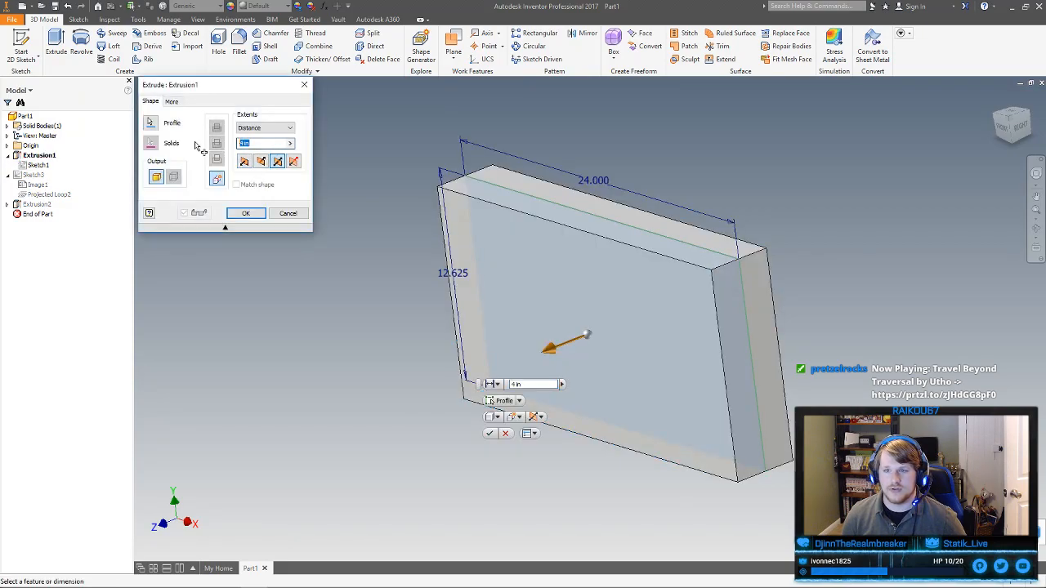
pyautogui.press('Escape')
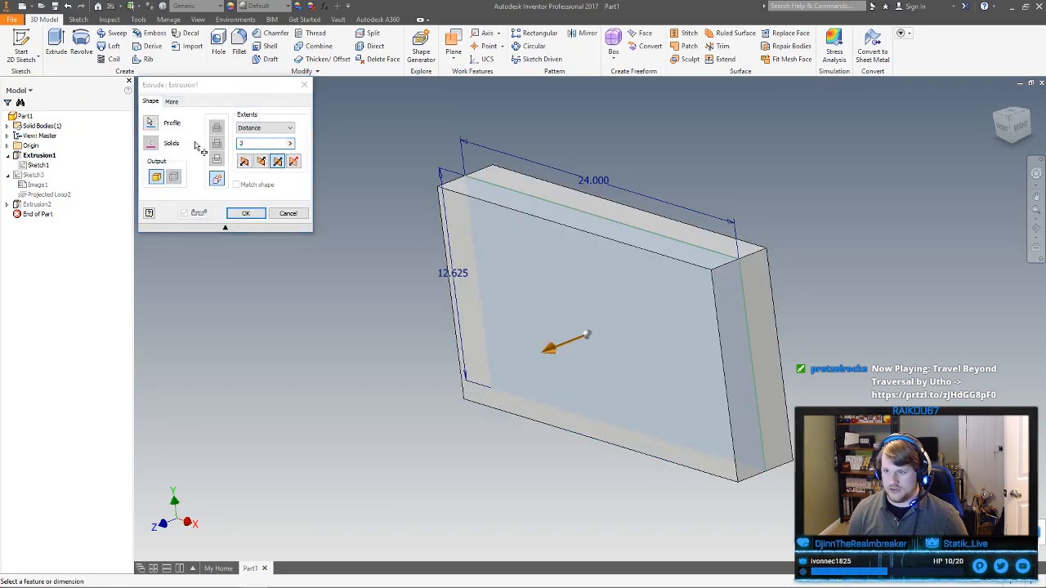
pyautogui.click(24, 158)
pyautogui.doubleClick(26, 157)
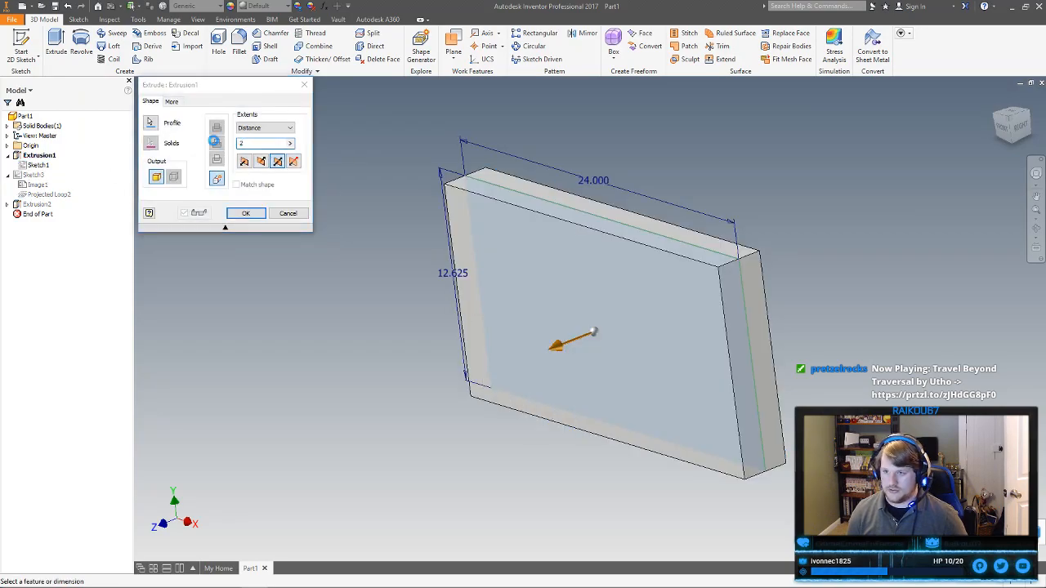
pyautogui.press('Escape')
# Fillet the sharp inner edge where the bat's two legs meet with a 0.1875 in radius
pyautogui.keyDown('shift'); pyautogui.moveTo(695, 422); pyautogui.dragTo(729, 411, button='middle'); pyautogui.keyUp('shift')
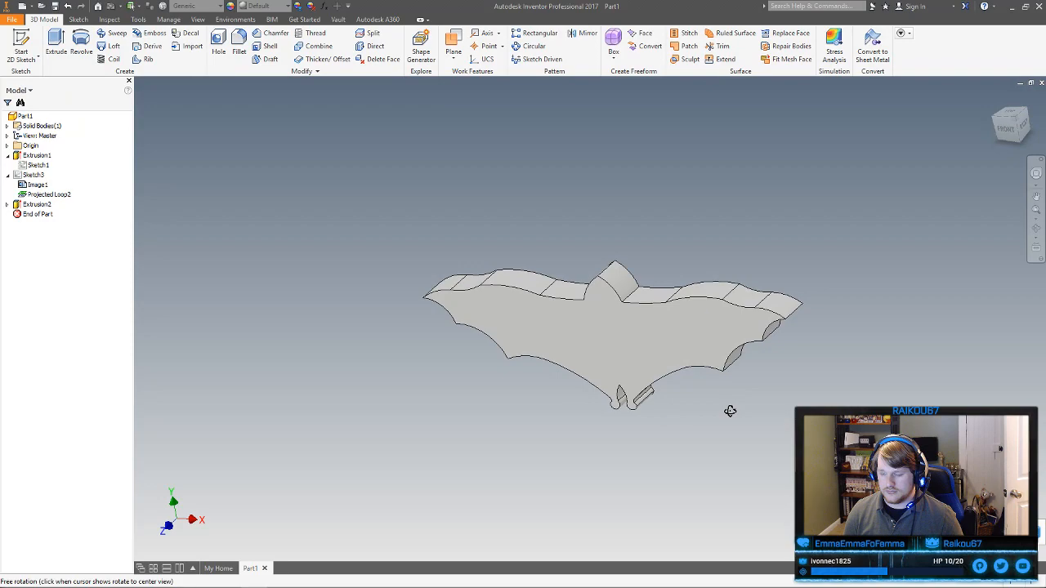
pyautogui.click(1006, 128)
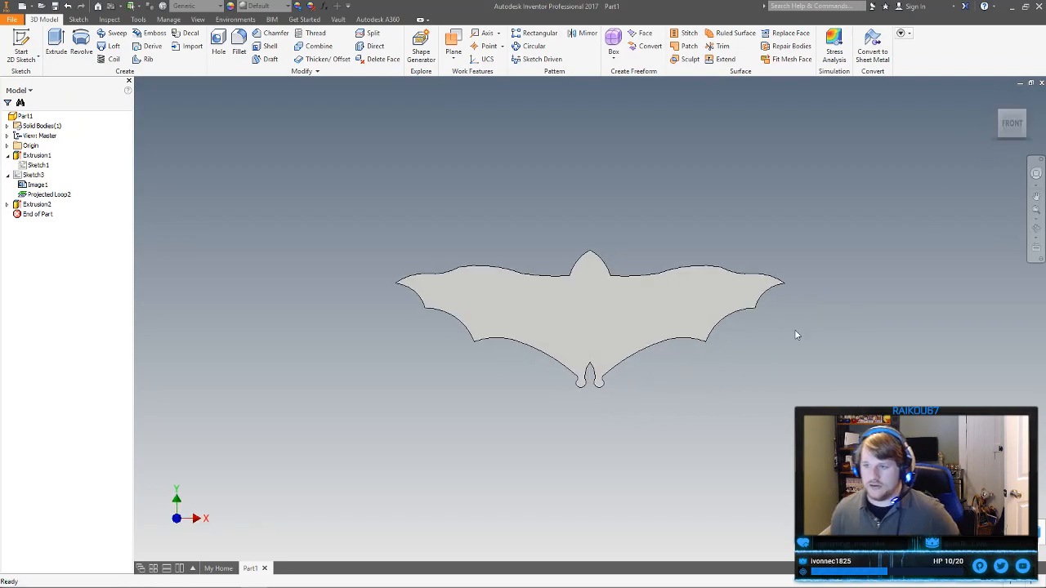
pyautogui.scroll(3, 642, 237)
pyautogui.moveTo(659, 290); pyautogui.dragTo(716, 262, button='middle')
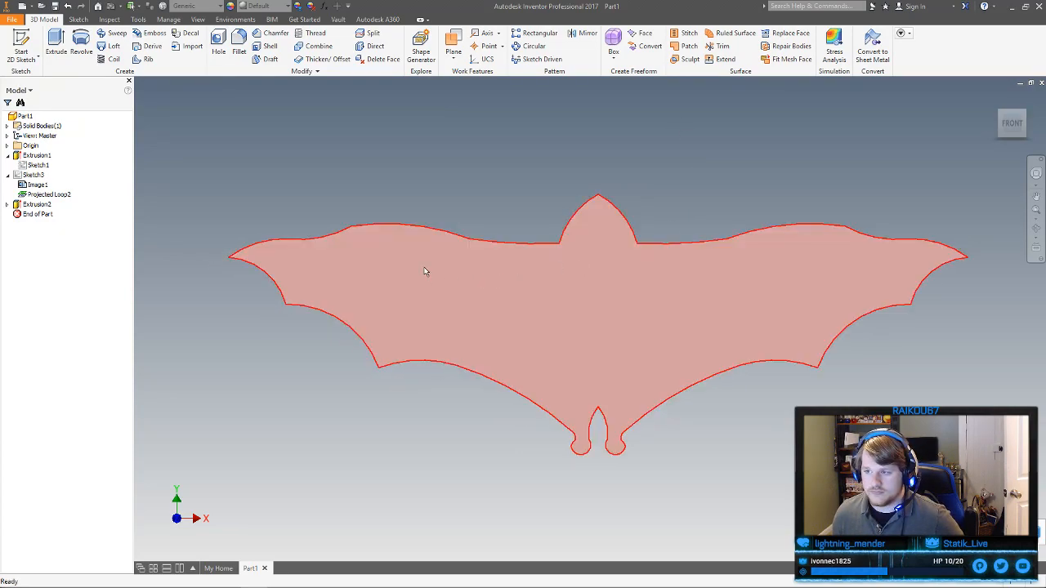
pyautogui.moveTo(441, 287)
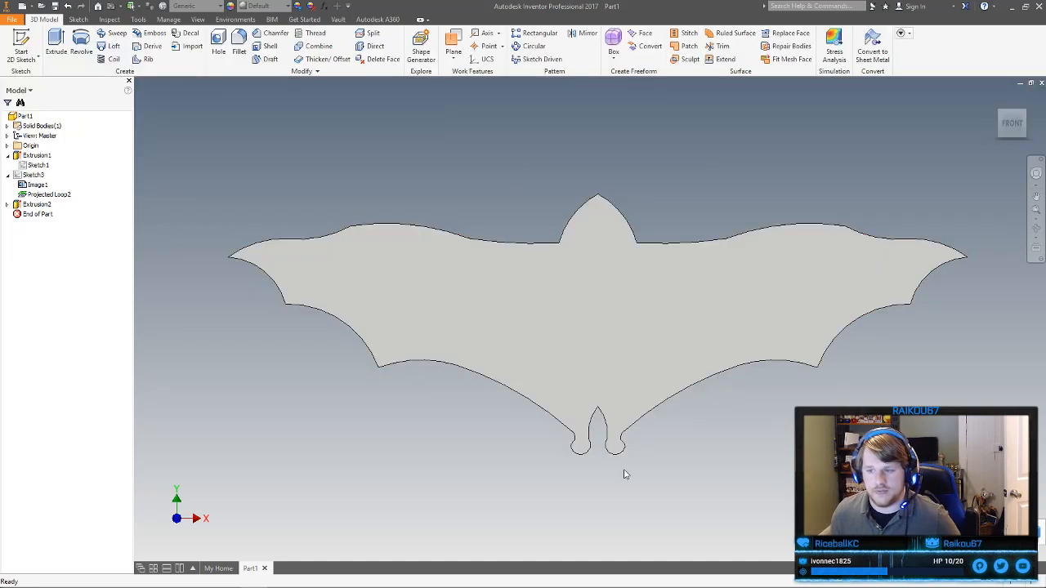
pyautogui.click(244, 46)
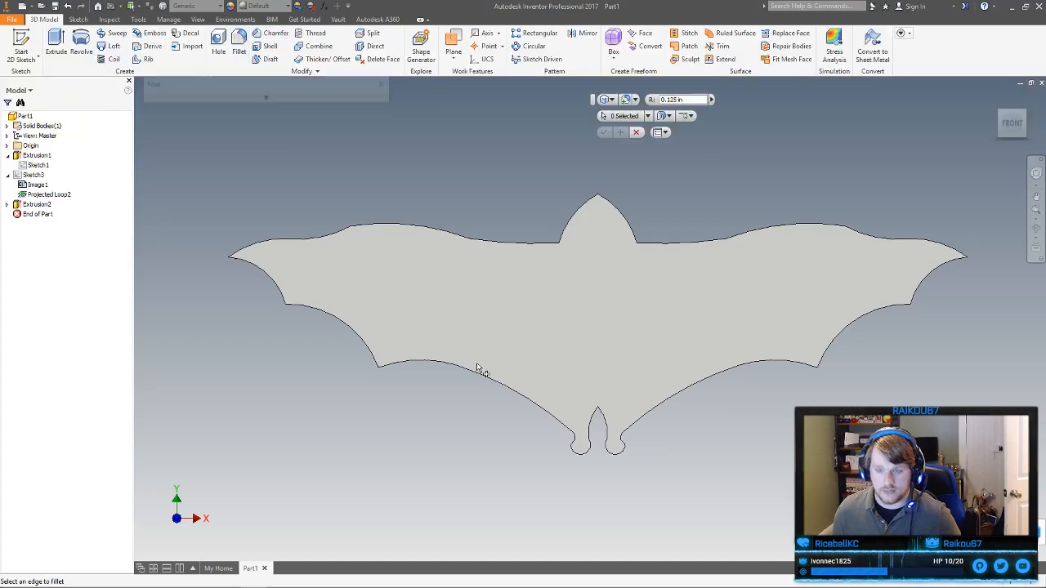
pyautogui.keyDown('shift'); pyautogui.moveTo(609, 426); pyautogui.dragTo(609, 378, button='middle'); pyautogui.keyUp('shift')
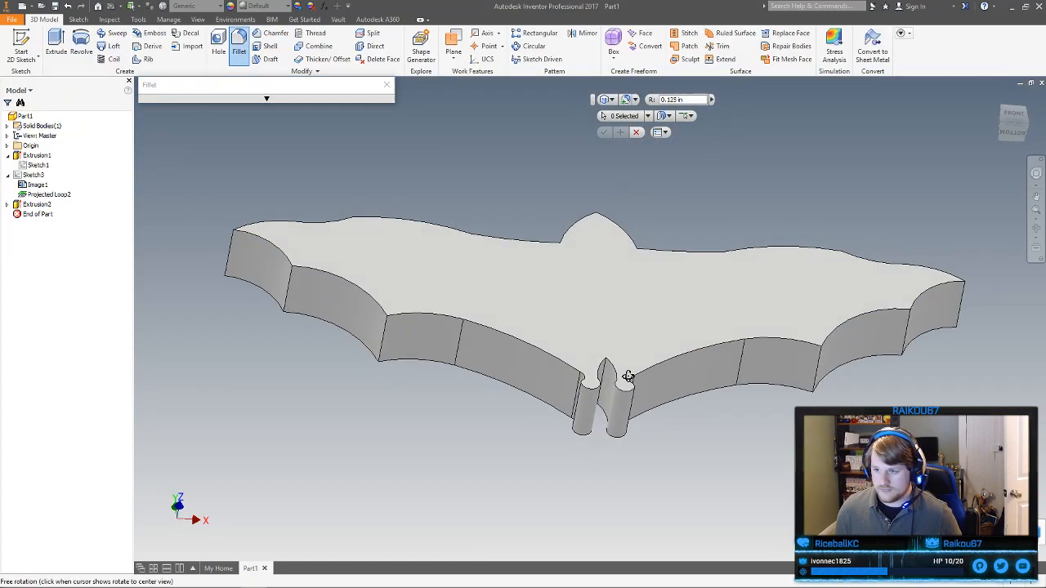
pyautogui.click(605, 372)
pyautogui.keyDown('shift'); pyautogui.moveTo(669, 420); pyautogui.dragTo(650, 474, button='middle'); pyautogui.keyUp('shift')
pyautogui.click(261, 99)
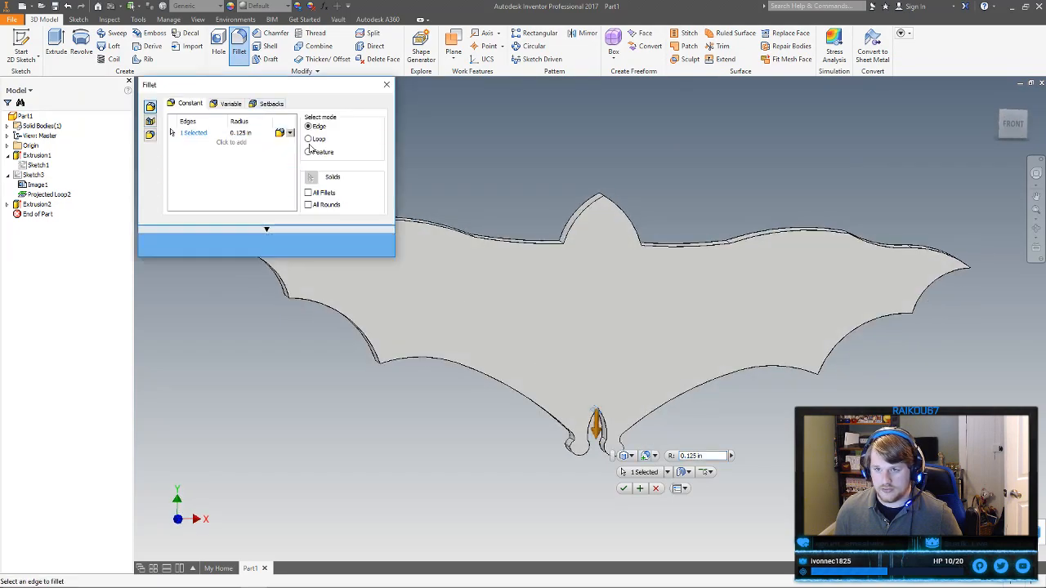
pyautogui.click(252, 133)
pyautogui.write('.2')
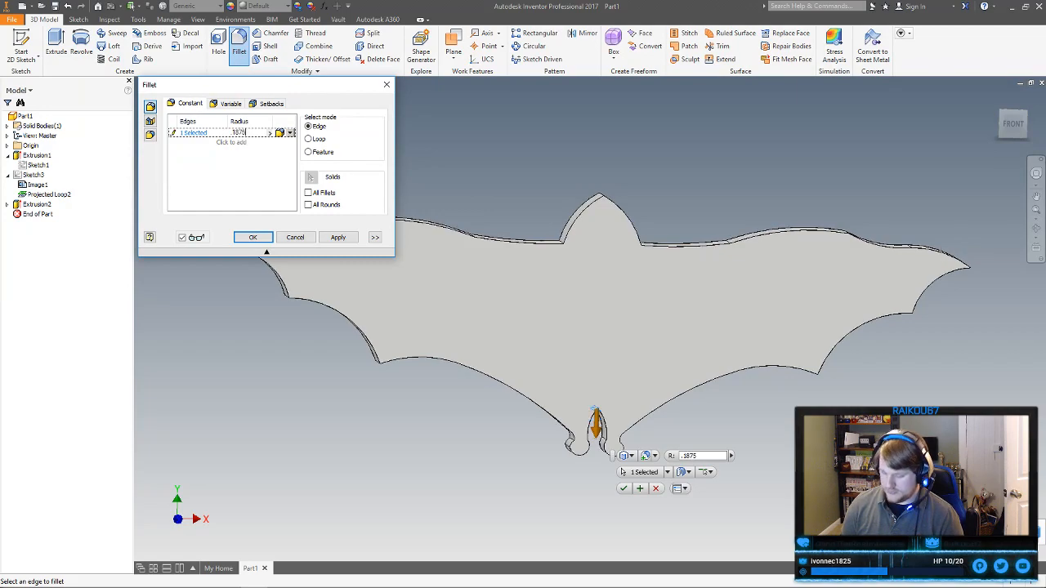
pyautogui.click(254, 237)
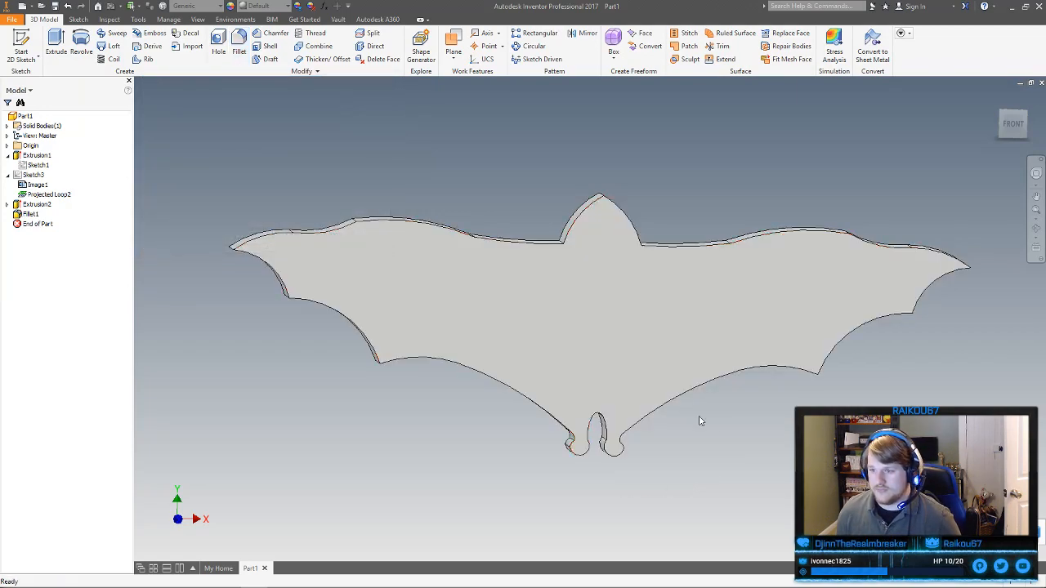
pyautogui.moveTo(690, 437)
pyautogui.keyDown('shift'); pyautogui.mouseDown(button='middle')
pyautogui.moveTo(682, 433)
pyautogui.moveTo(689, 438)
pyautogui.mouseUp(button='middle'); pyautogui.keyUp('shift')
pyautogui.moveTo(662, 317); pyautogui.dragTo(656, 396, button='middle')
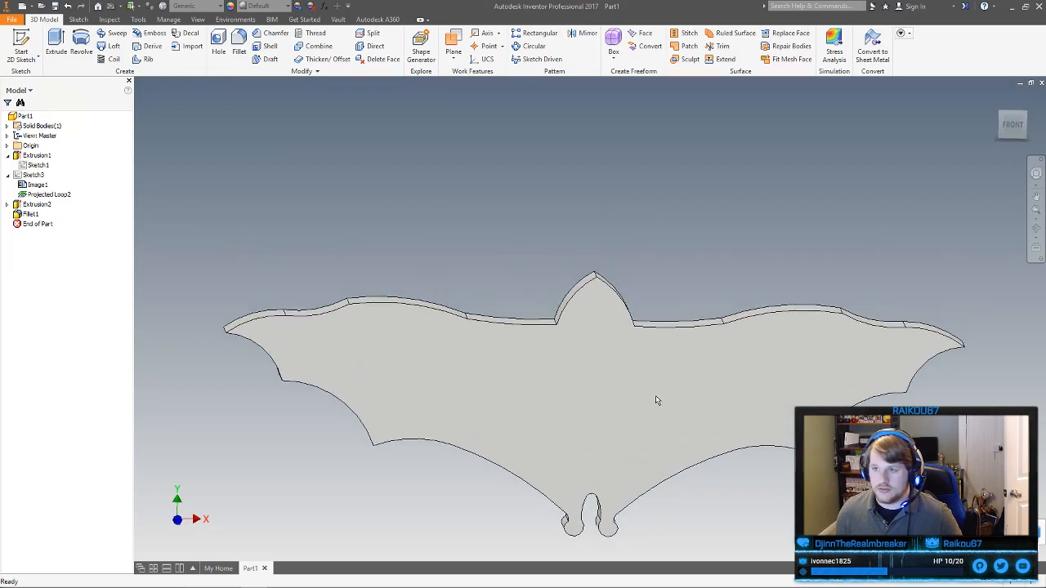
pyautogui.click(238, 46)
pyautogui.click(596, 283)
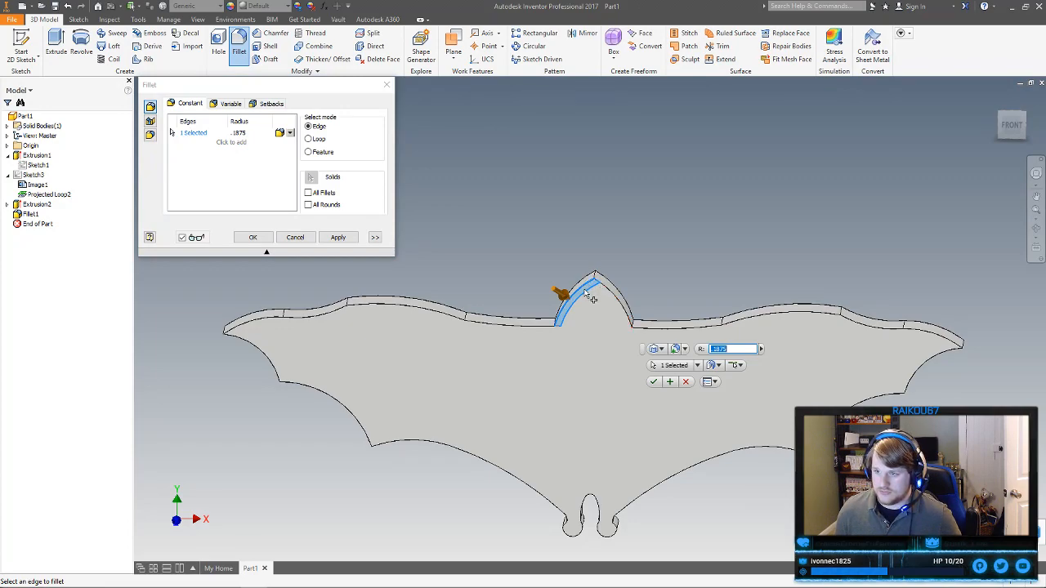
pyautogui.keyDown('ctrl'); pyautogui.click(583, 289); pyautogui.keyUp('ctrl')
pyautogui.click(595, 276)
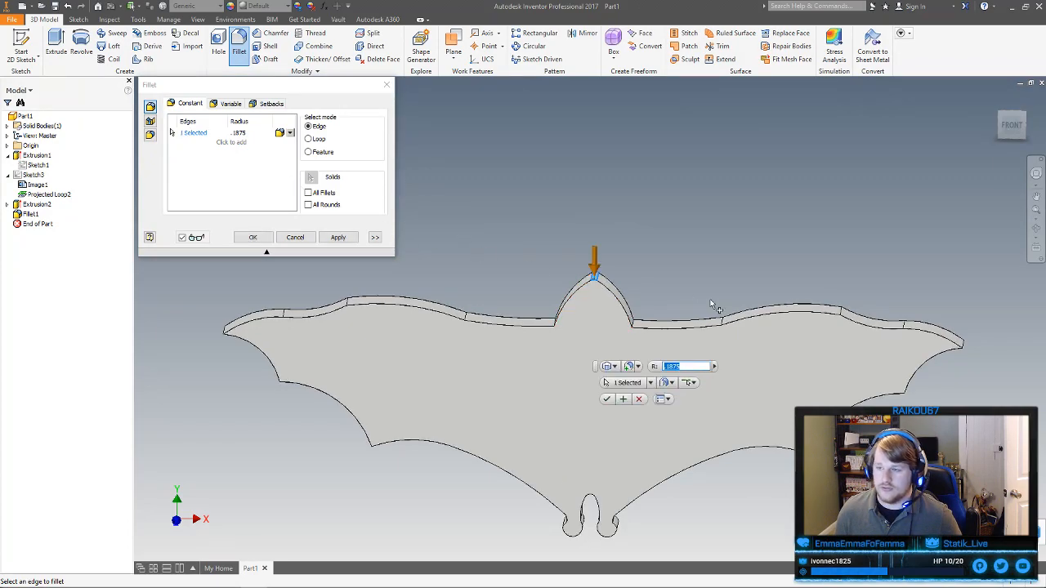
pyautogui.click(295, 237)
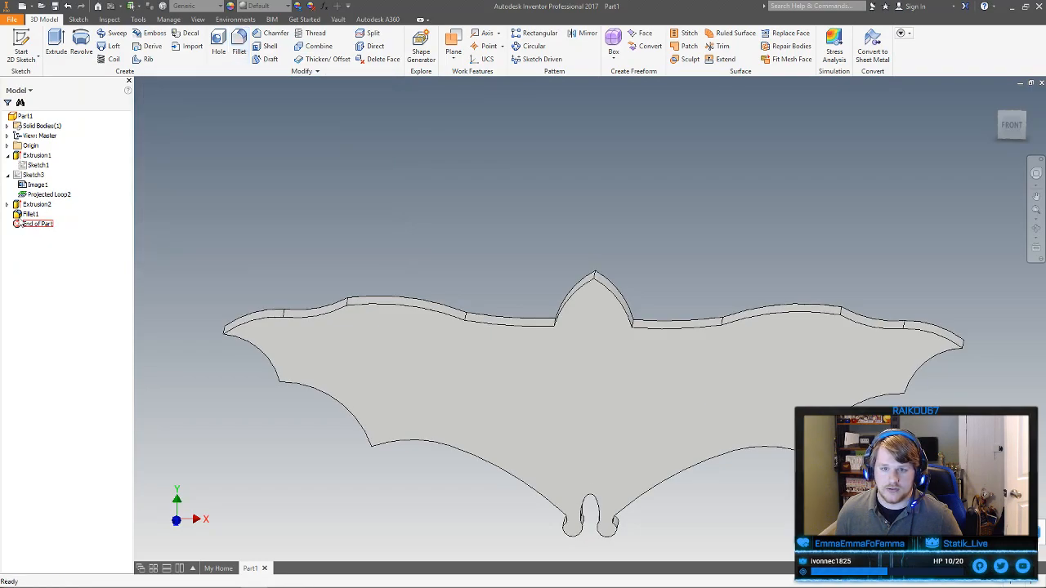
# Edit Fillet1 to add the edge at the tip of the bat's head with the same 0.1875 in radius
pyautogui.doubleClick(29, 214)
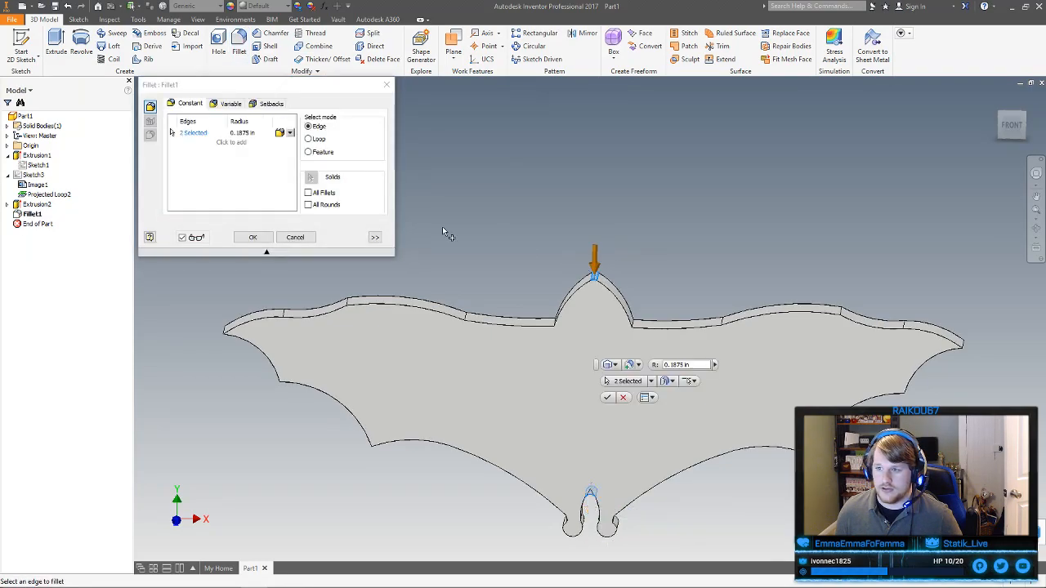
pyautogui.click(253, 237)
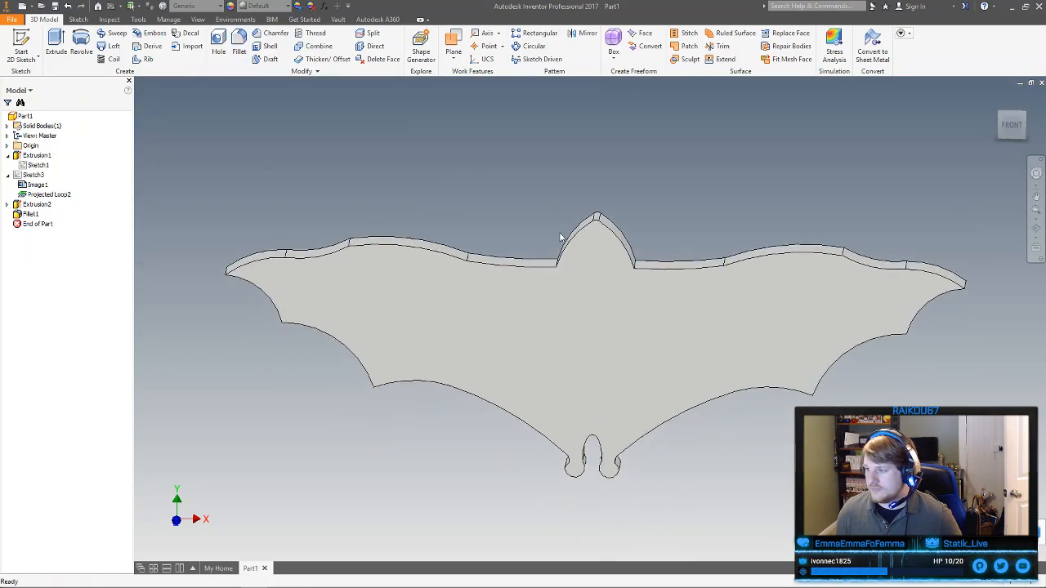
# Create a new sketch on the bat's front face and make Sketch3 visible to show the reference image
pyautogui.scroll(-3, 550, 236)
pyautogui.keyDown('shift'); pyautogui.moveTo(544, 236); pyautogui.dragTo(550, 229, button='middle'); pyautogui.keyUp('shift')
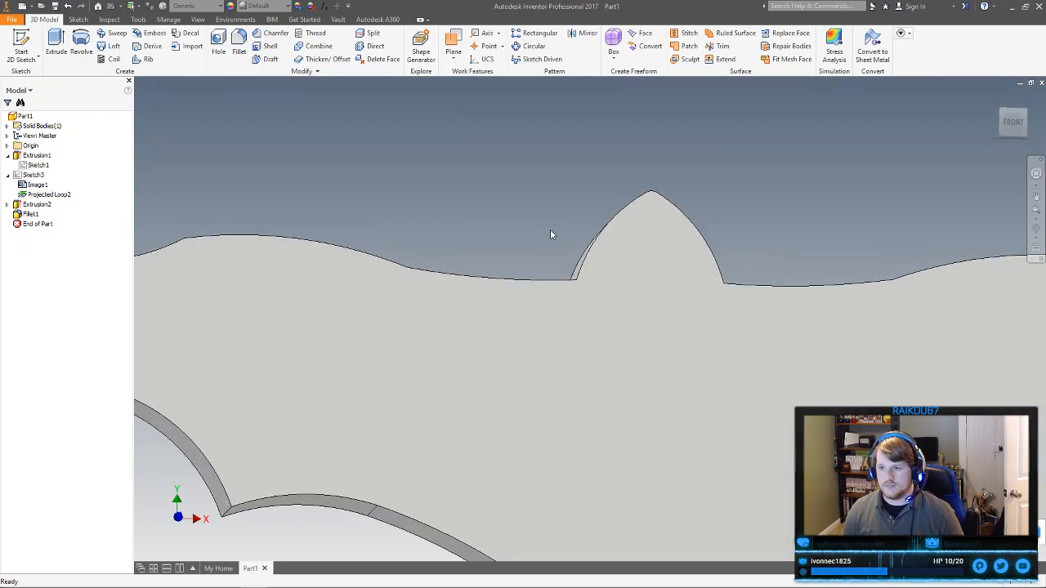
pyautogui.scroll(3, 555, 232)
pyautogui.moveTo(532, 294); pyautogui.dragTo(486, 319, button='middle')
pyautogui.click(634, 266)
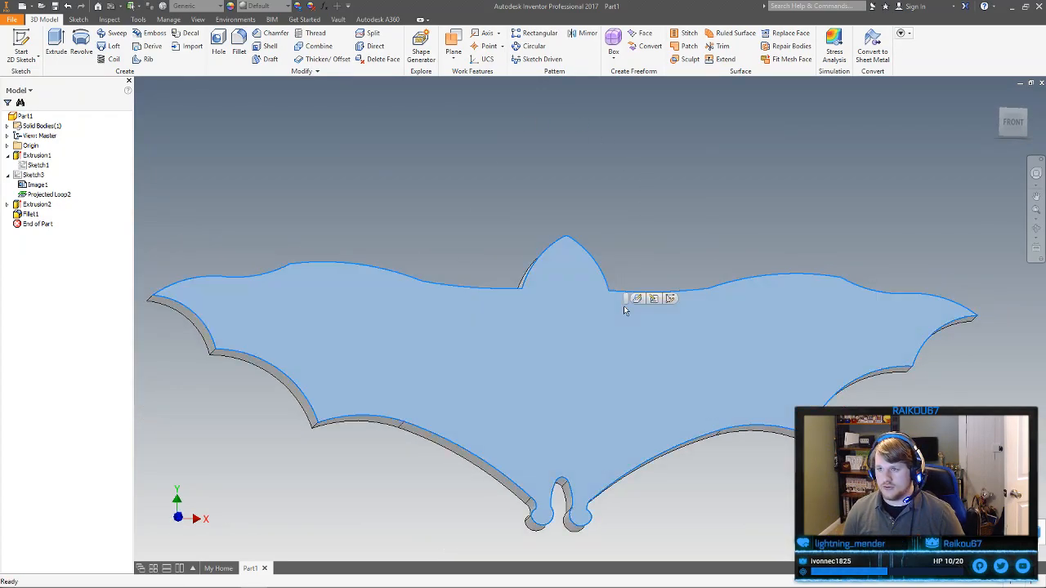
pyautogui.click(667, 301)
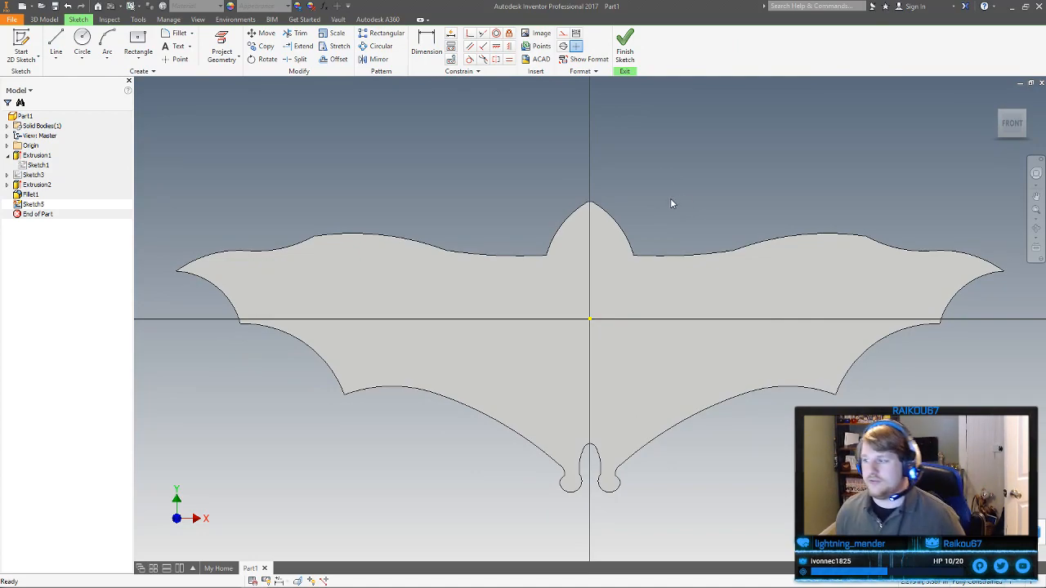
pyautogui.rightClick(33, 175)
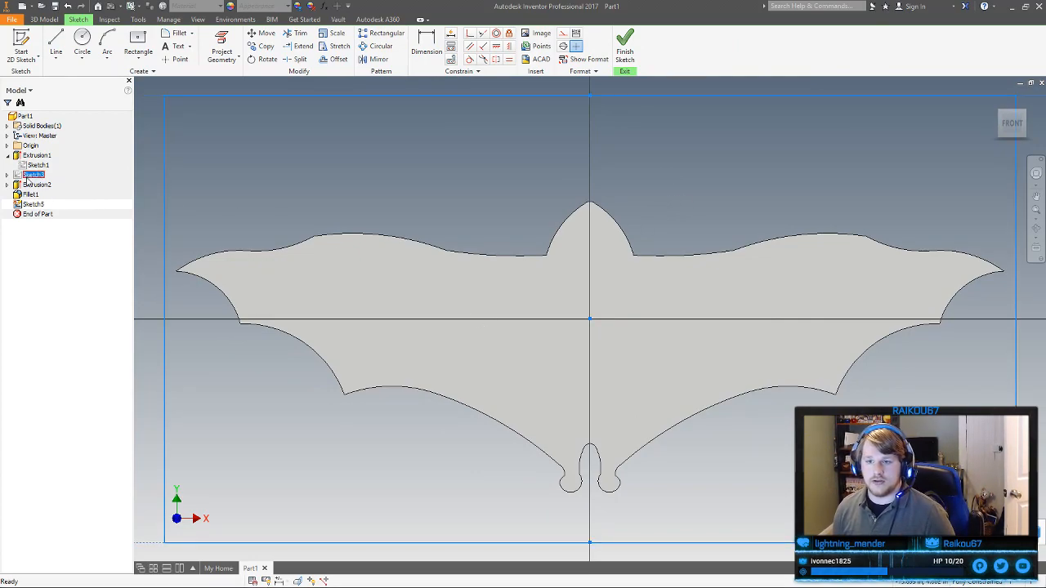
pyautogui.click(70, 282)
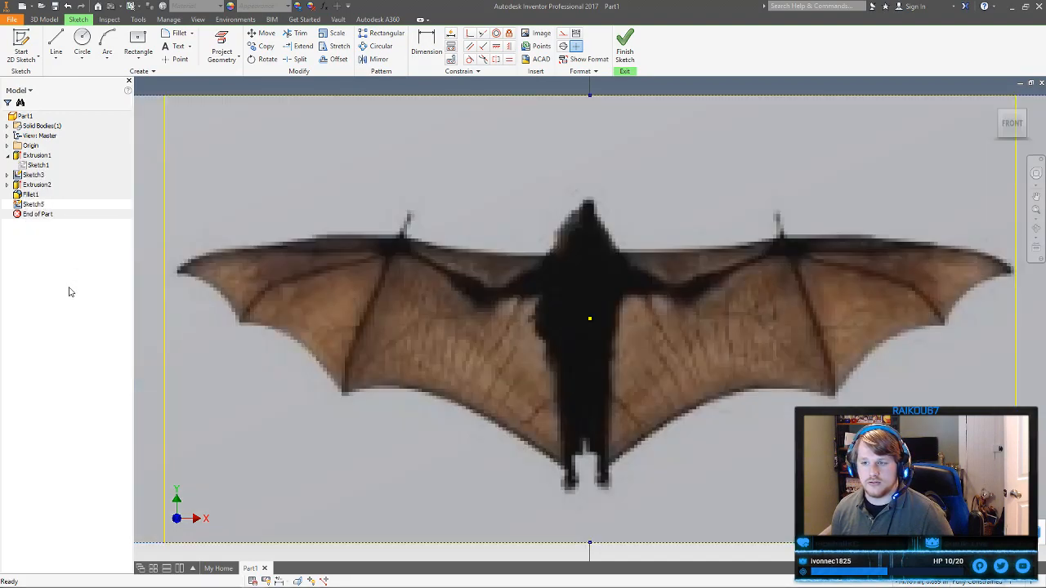
# Project the outline of the bat's front face into the new sketch
pyautogui.click(222, 47)
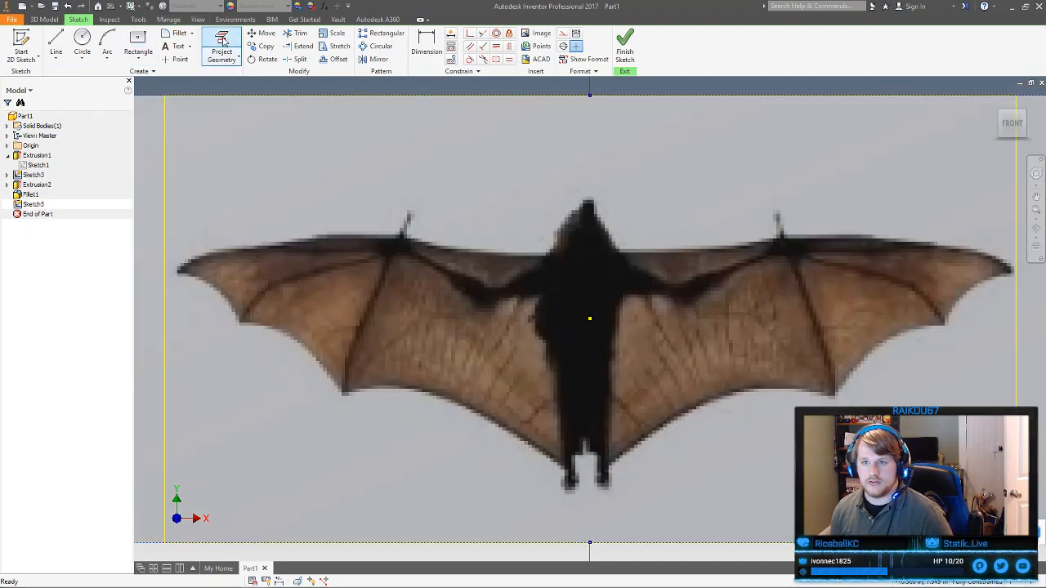
pyautogui.click(569, 302)
pyautogui.rightClick(665, 210)
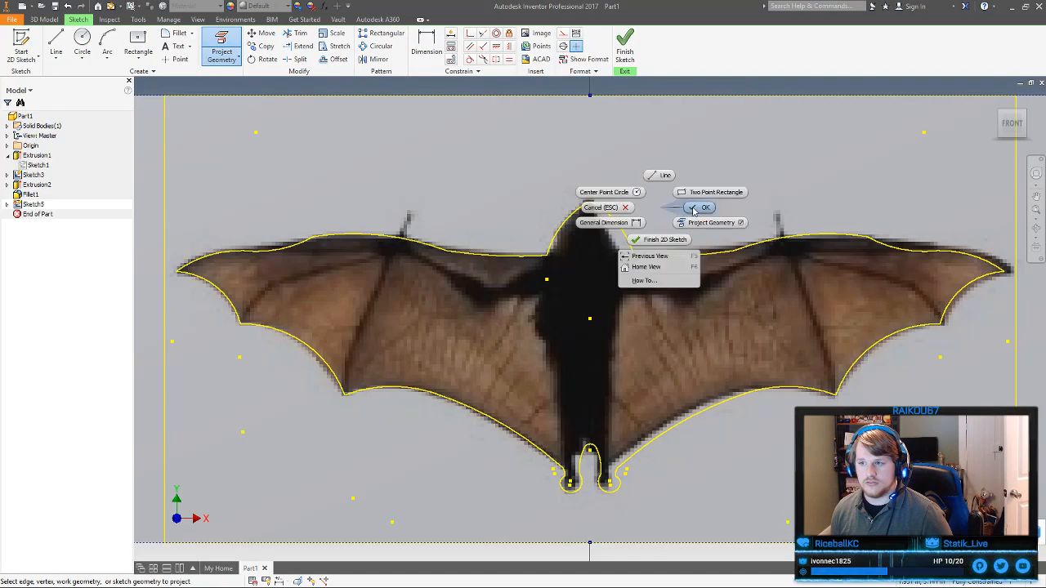
# Draw a vertical centerline down the bat's middle, from the head tip to the top of the notch between the legs
pyautogui.click(648, 268)
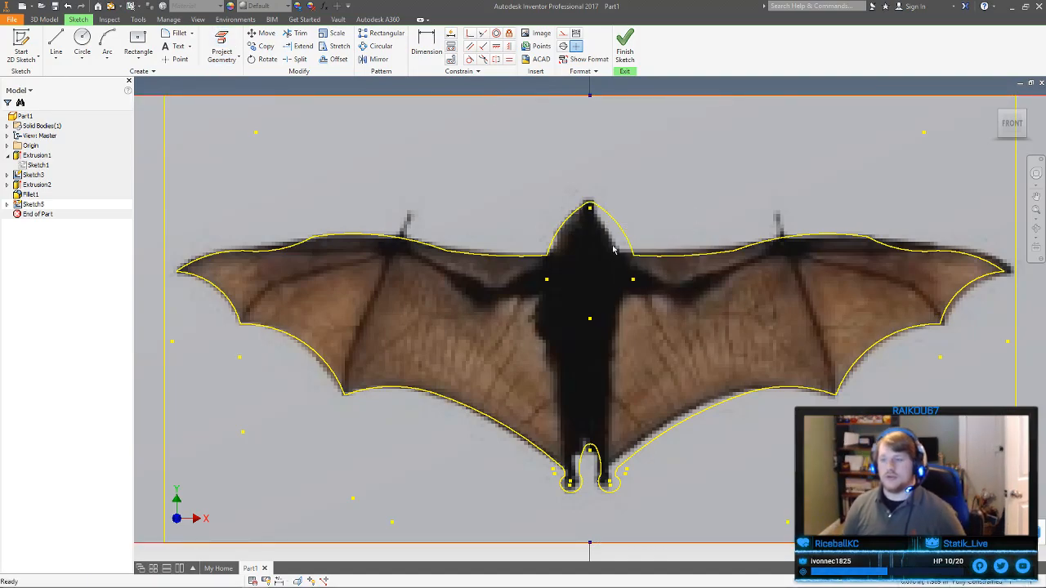
pyautogui.click(56, 42)
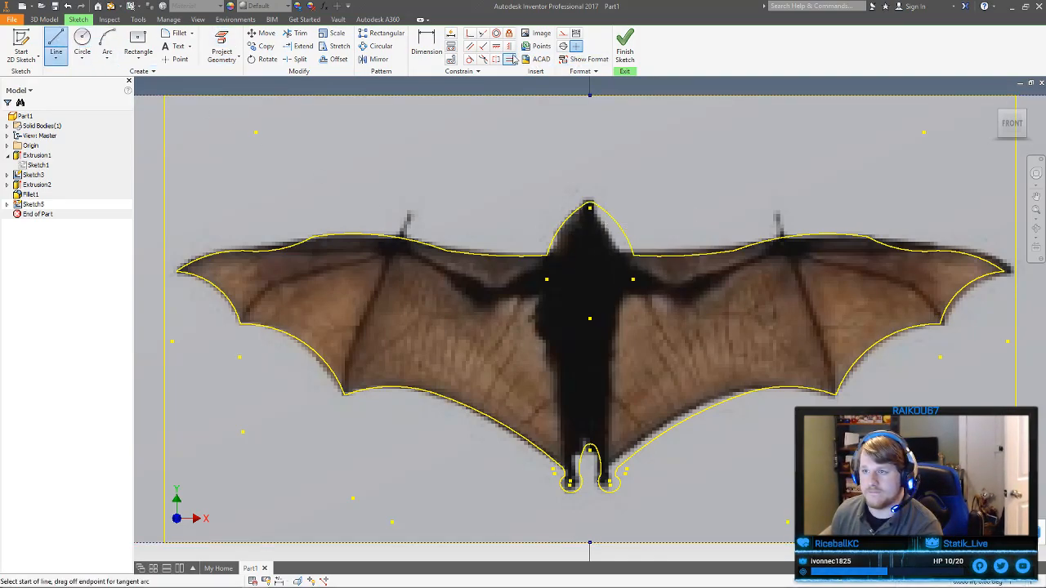
pyautogui.click(563, 47)
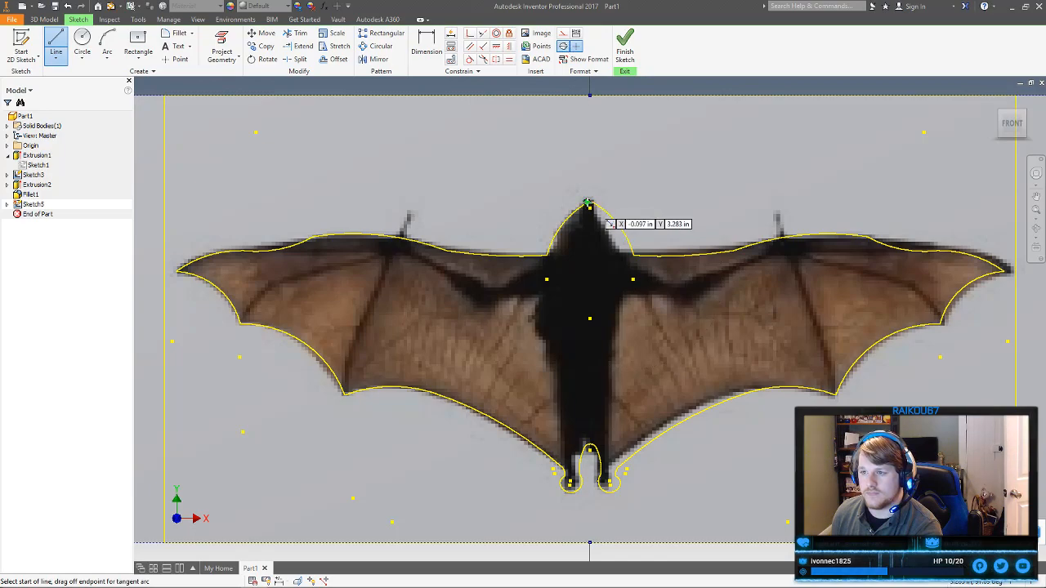
pyautogui.scroll(3, 591, 202)
pyautogui.click(591, 201)
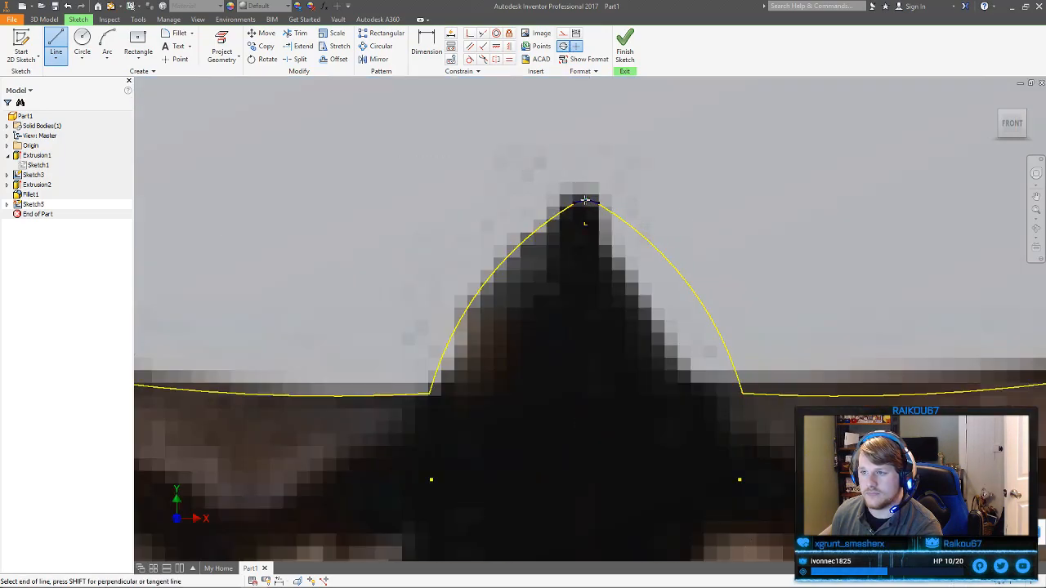
pyautogui.scroll(-2, 591, 205)
pyautogui.scroll(-2, 609, 270)
pyautogui.scroll(5, 580, 417)
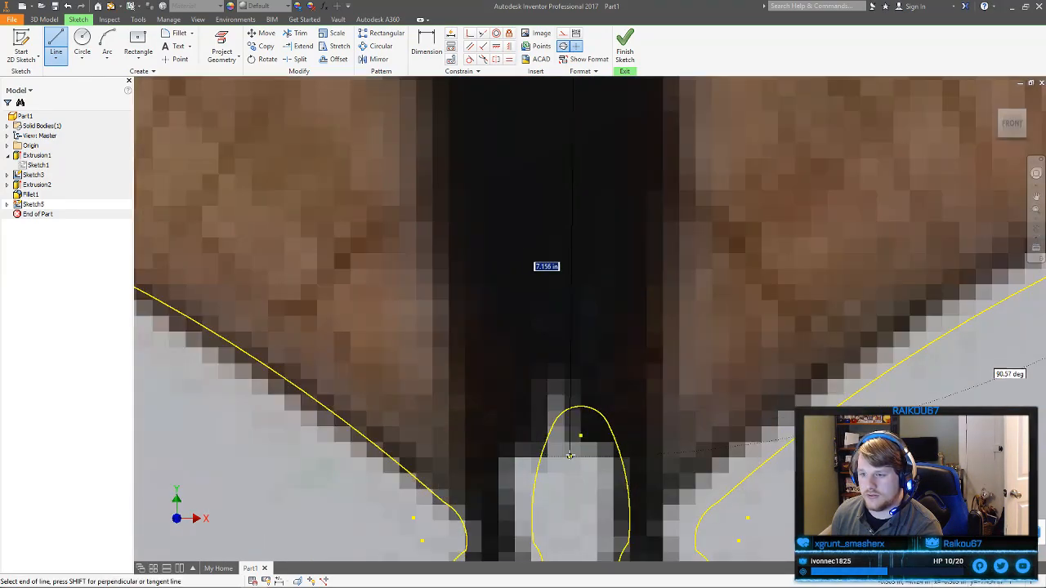
pyautogui.click(579, 405)
pyautogui.rightClick(585, 384)
pyautogui.click(629, 382)
# Trace the lower body edge beside the left wing with a line up from the leg, ending in a tangent arc curving outward
pyautogui.scroll(-5, 630, 382)
pyautogui.moveTo(677, 396); pyautogui.dragTo(677, 398, button='middle')
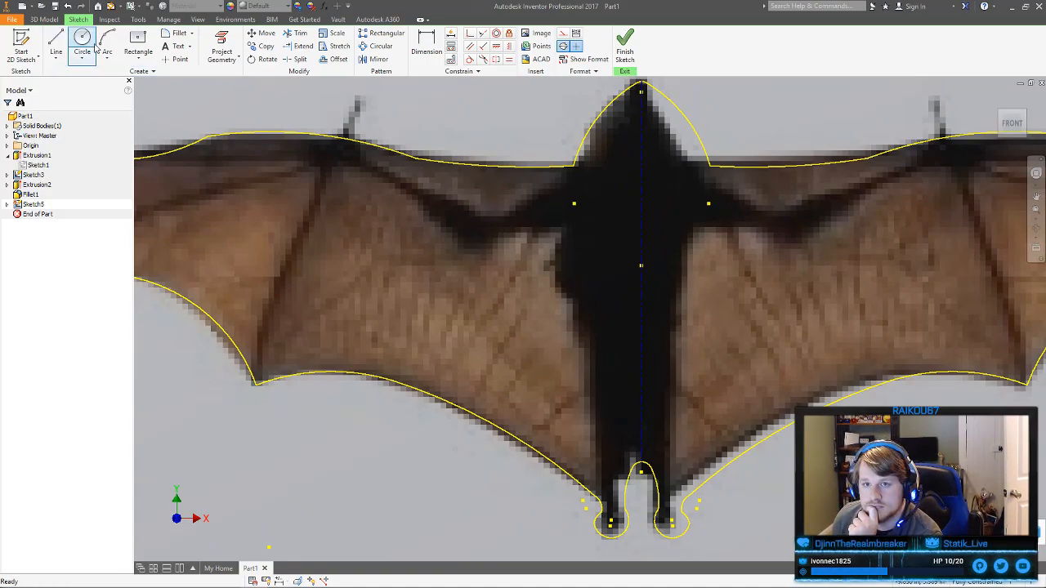
pyautogui.click(56, 45)
pyautogui.scroll(4, 607, 499)
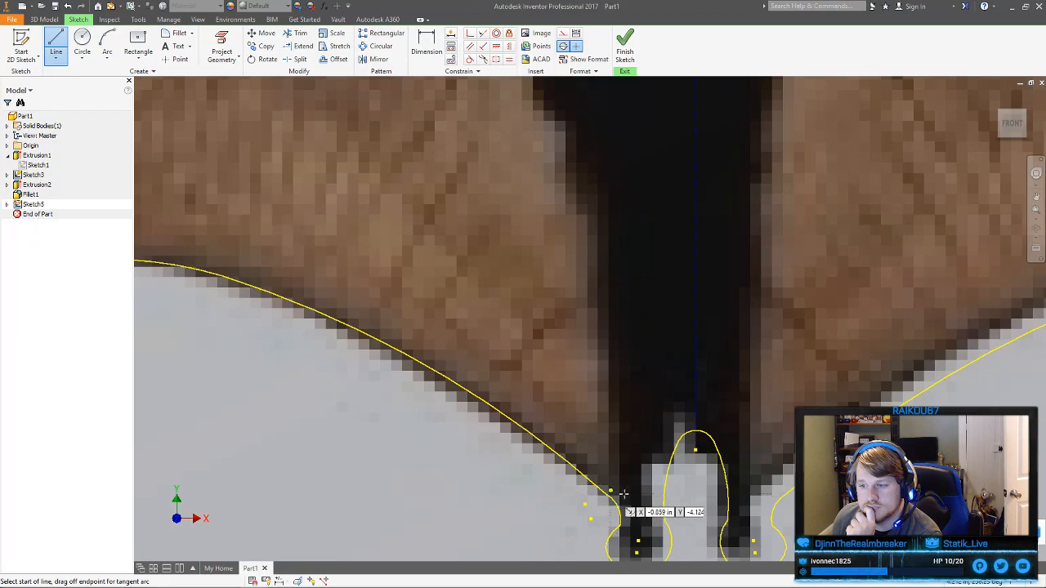
pyautogui.click(615, 501)
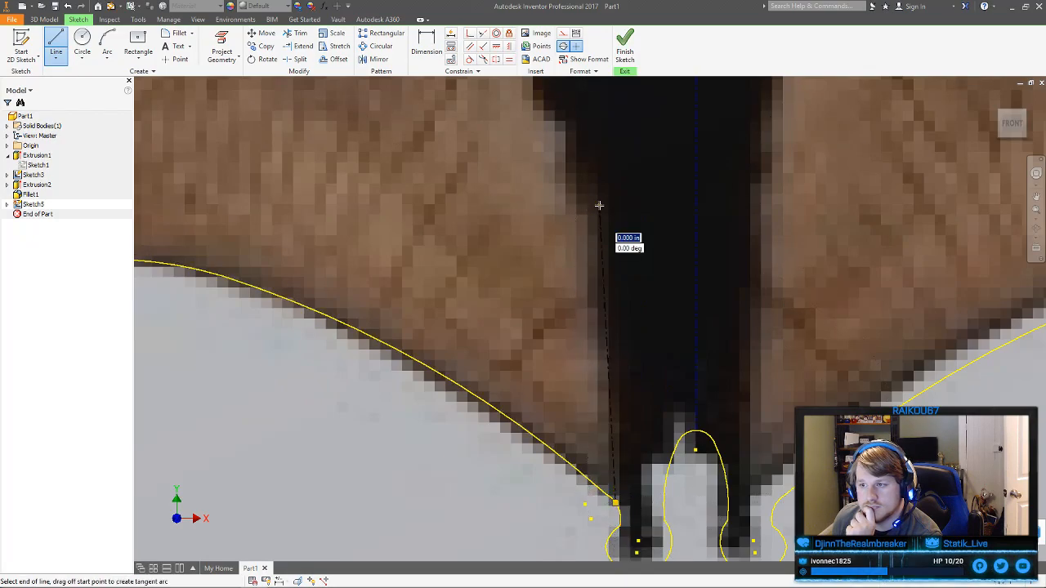
pyautogui.moveTo(601, 200); pyautogui.dragTo(574, 176)
pyautogui.moveTo(545, 130); pyautogui.dragTo(561, 125)
pyautogui.rightClick(561, 126)
pyautogui.click(563, 186)
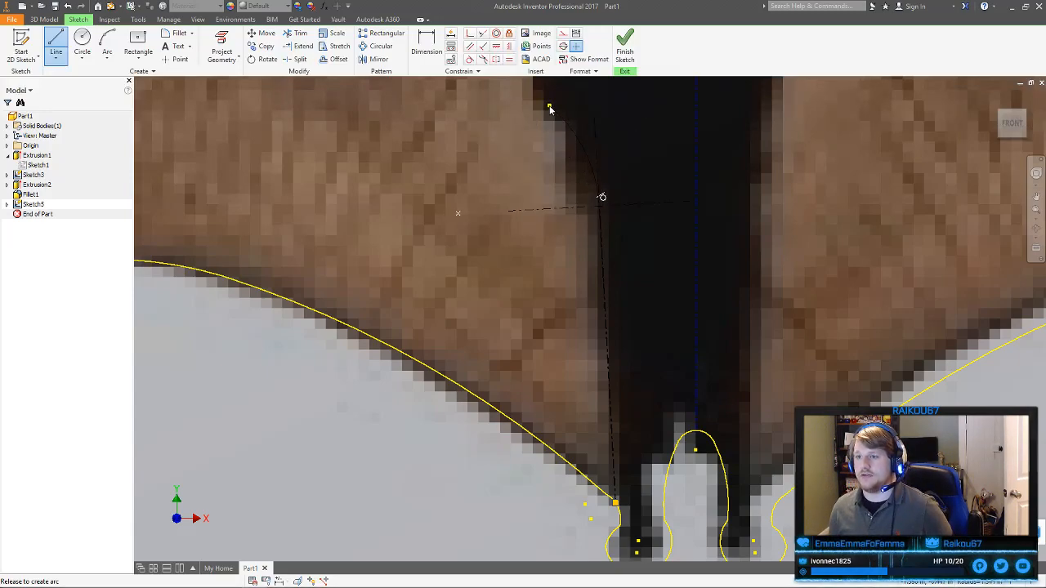
pyautogui.moveTo(548, 107); pyautogui.dragTo(550, 105)
pyautogui.rightClick(621, 131)
pyautogui.click(641, 176)
# Convert the traced lower body line from a centerline to a normal sketch line
pyautogui.moveTo(641, 176); pyautogui.dragTo(644, 240, button='middle')
pyautogui.click(608, 326)
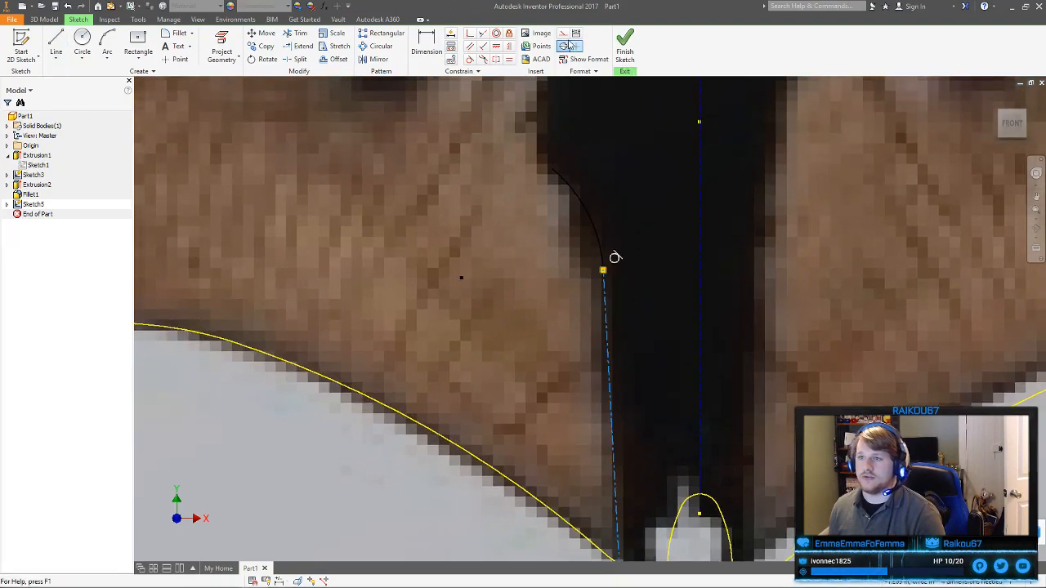
pyautogui.click(563, 49)
# Continue the body outline from the arc's upper end with a tangent arc and a short line up to the left armpit
pyautogui.click(56, 44)
pyautogui.moveTo(619, 170); pyautogui.dragTo(695, 374, button='middle')
pyautogui.click(654, 422)
pyautogui.moveTo(654, 422); pyautogui.dragTo(655, 306)
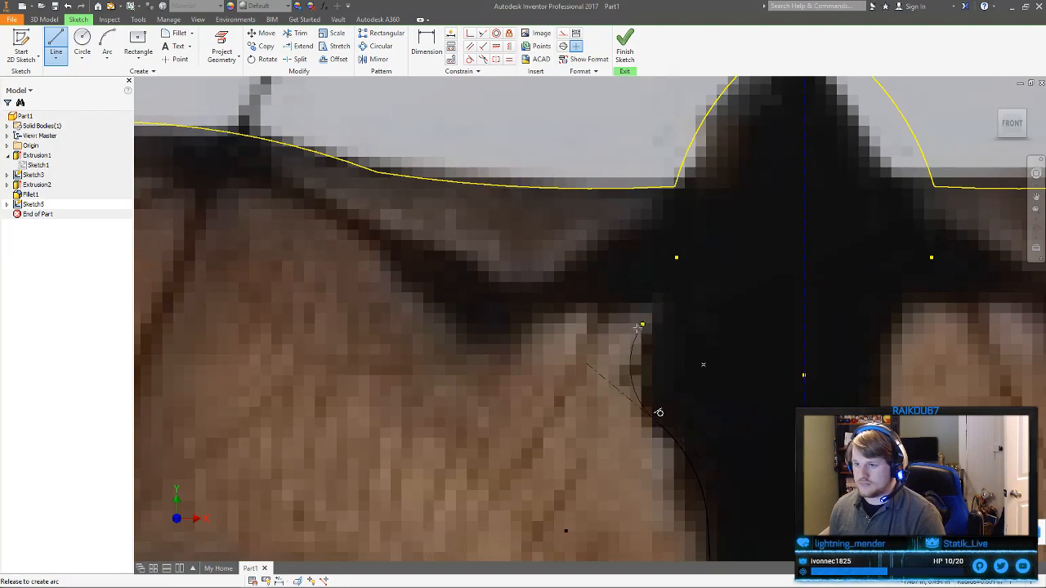
pyautogui.moveTo(638, 375); pyautogui.dragTo(644, 344)
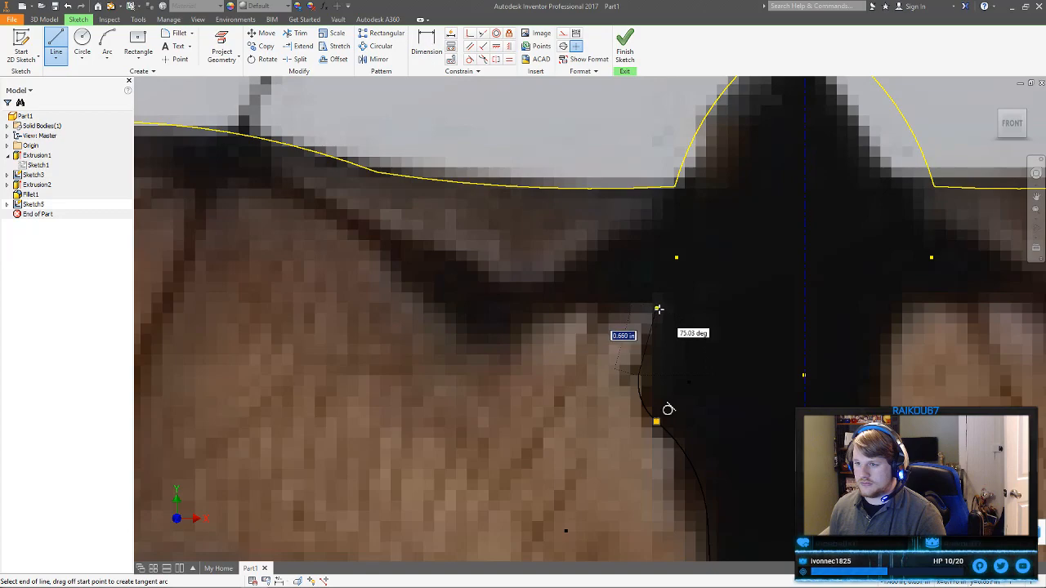
pyautogui.moveTo(638, 374); pyautogui.dragTo(659, 310)
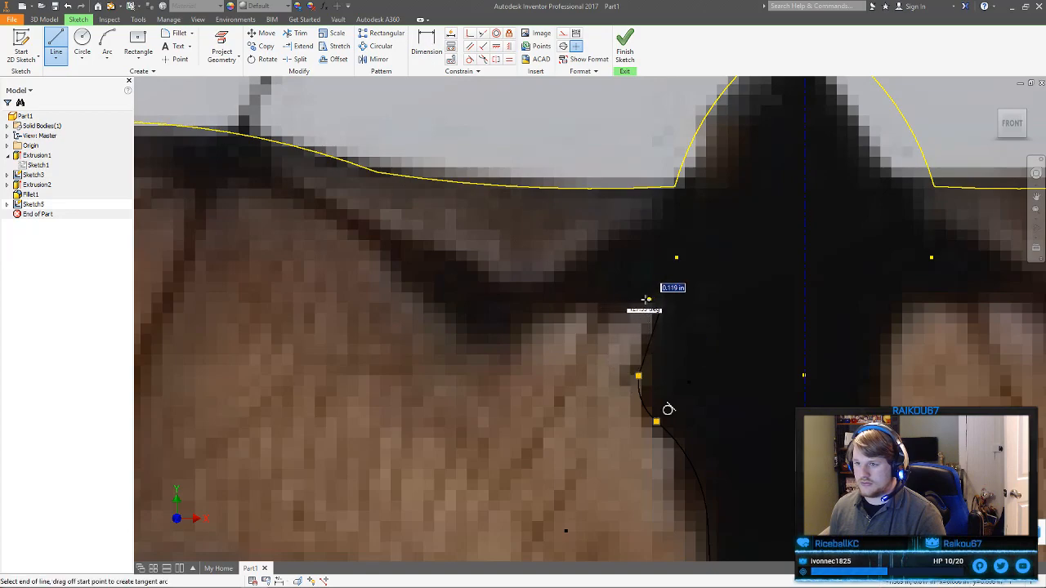
# Trace the underside of the left arm with connected lines from the armpit through the elbow to the wrist
pyautogui.click(500, 366)
pyautogui.moveTo(396, 285); pyautogui.dragTo(603, 289, button='middle')
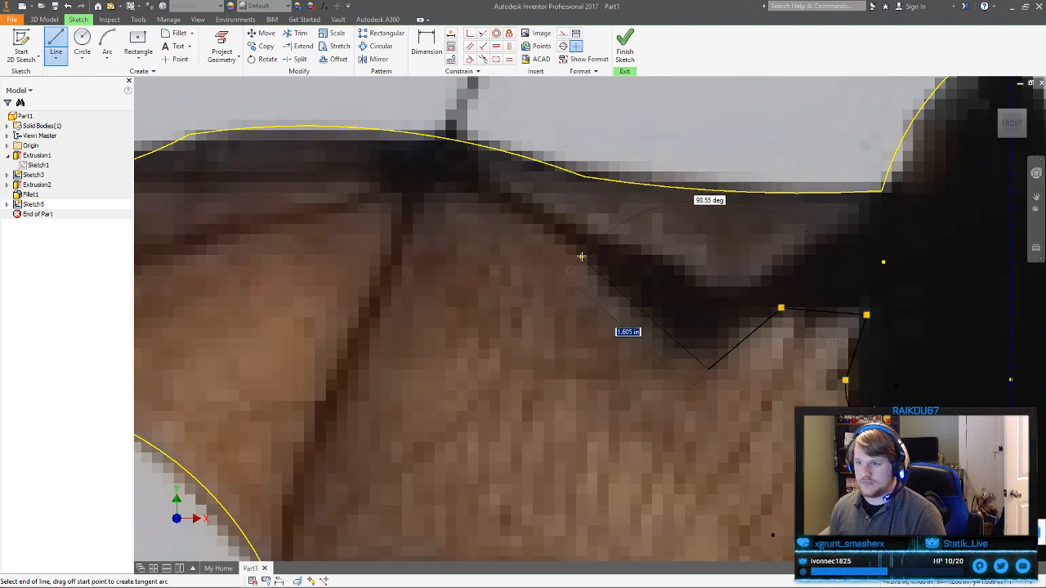
pyautogui.click(451, 182)
pyautogui.moveTo(415, 180); pyautogui.dragTo(538, 82, button='middle')
pyautogui.moveTo(539, 178); pyautogui.dragTo(507, 231, button='middle')
pyautogui.rightClick(531, 157)
pyautogui.click(542, 147)
# Adjust the arm outline's wrist endpoint and the vertex between elbow and wrist to follow the reference image
pyautogui.moveTo(544, 140); pyautogui.dragTo(535, 139)
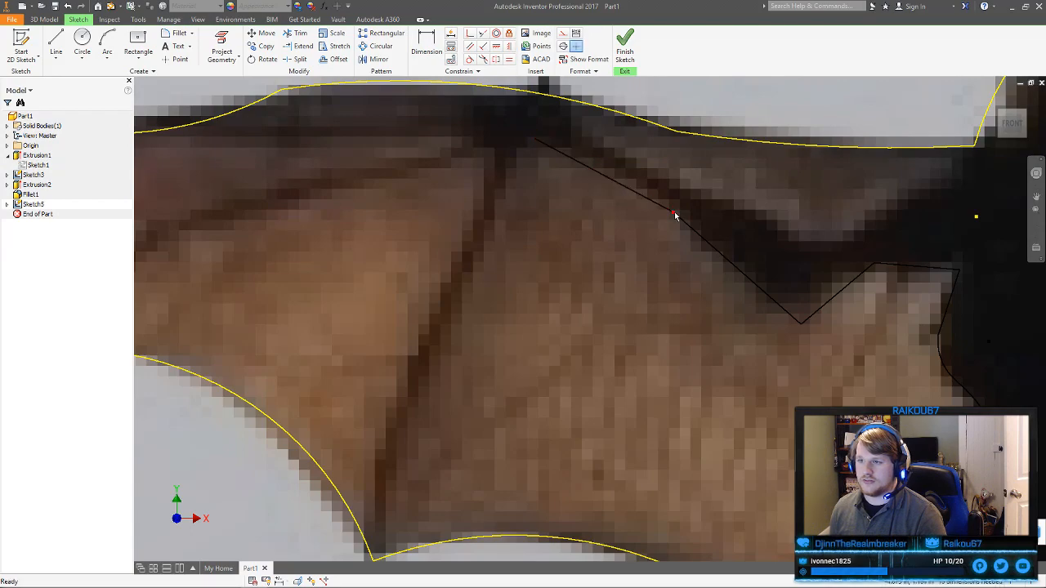
pyautogui.moveTo(674, 214); pyautogui.dragTo(678, 204)
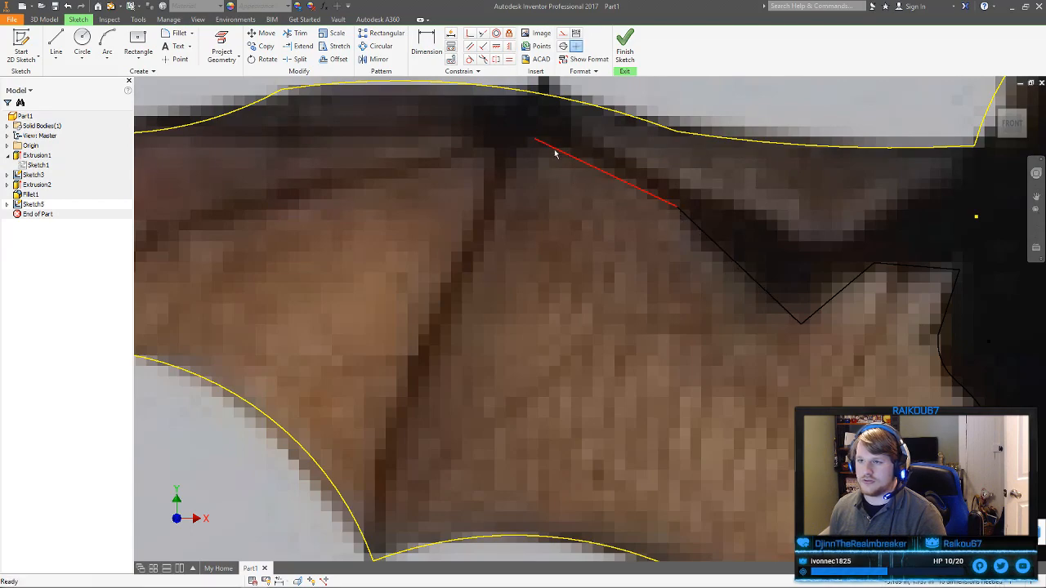
pyautogui.moveTo(538, 142); pyautogui.dragTo(556, 144)
# Round the wrist end with a small arc and trace the inner side of the first finger bone down to the wing's edge
pyautogui.click(55, 45)
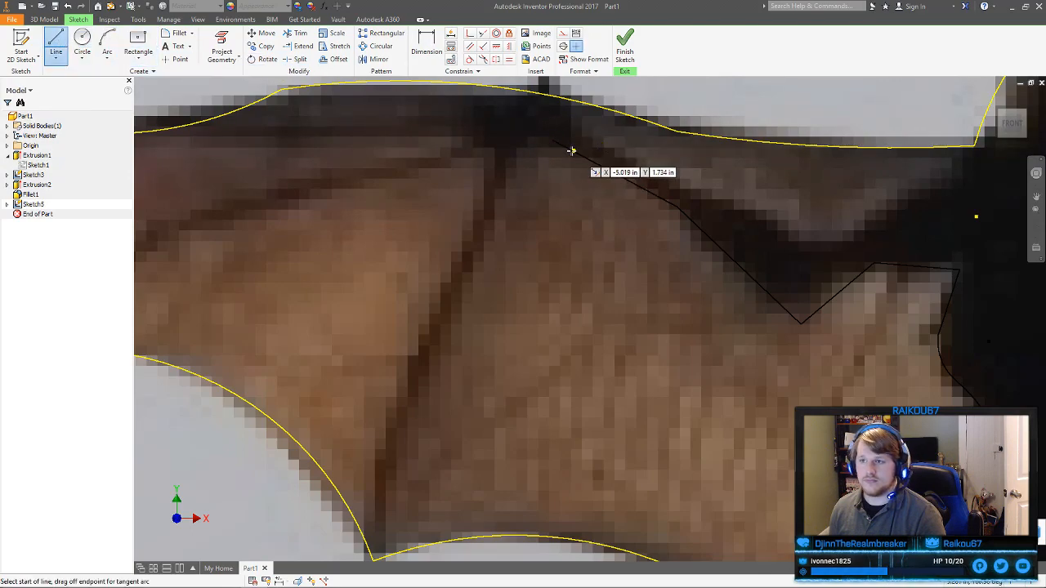
pyautogui.moveTo(555, 140); pyautogui.dragTo(524, 150)
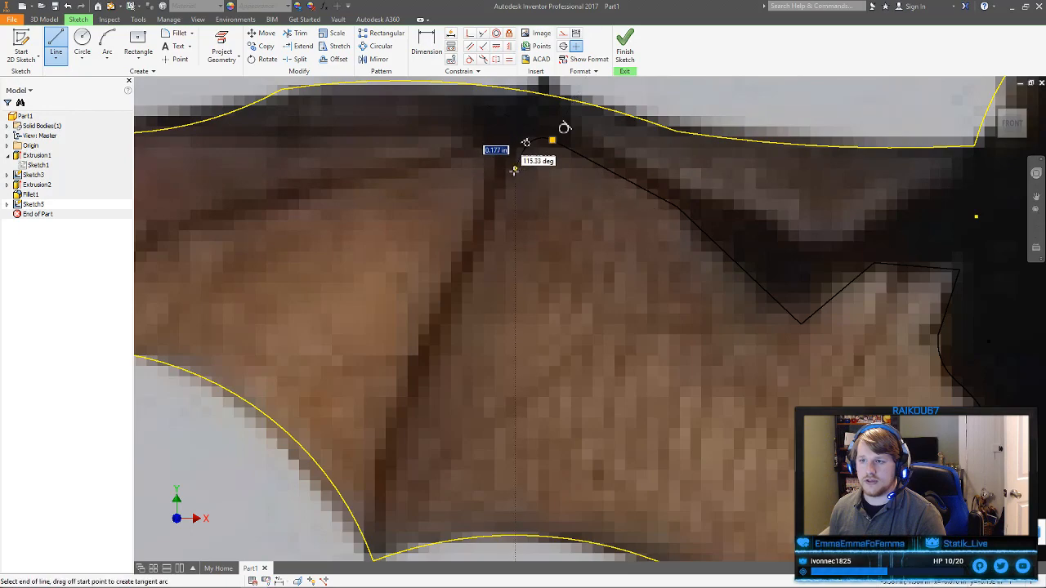
pyautogui.click(428, 366)
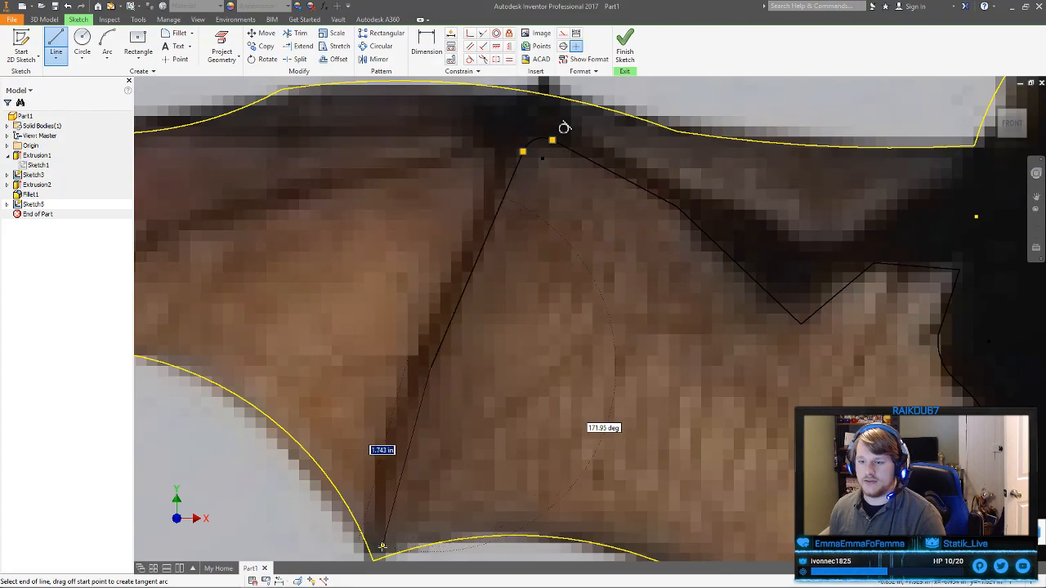
pyautogui.click(389, 475)
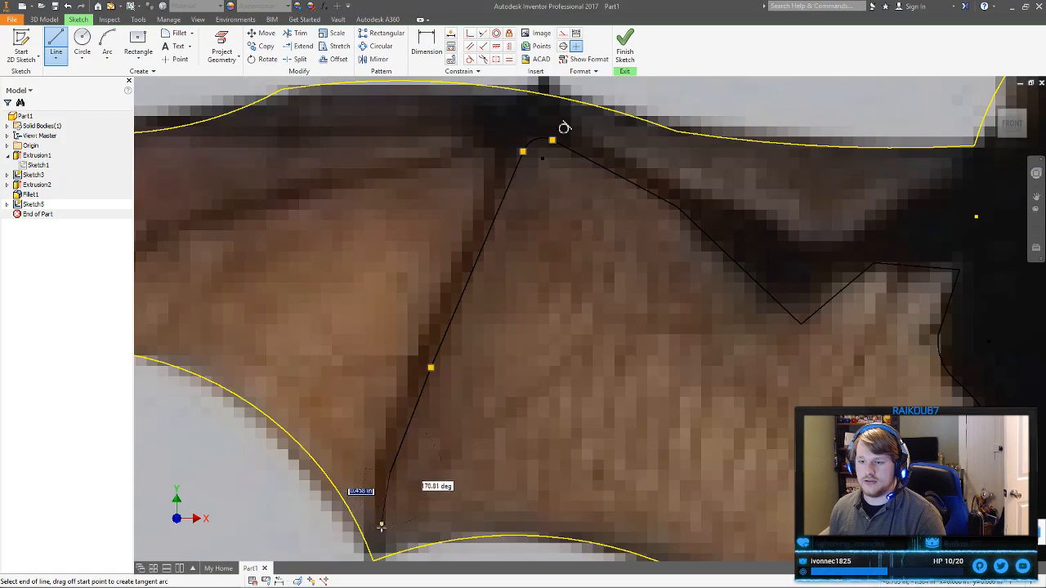
pyautogui.click(384, 557)
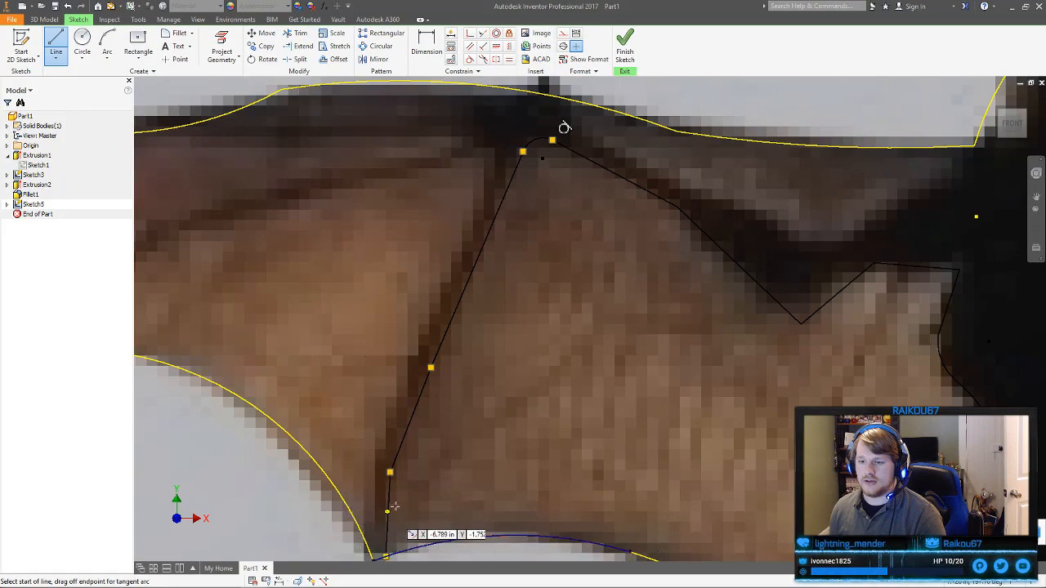
# Trace the outer side of the first finger bone from the wing's edge up to the wrist, ending in a small arc
pyautogui.click(383, 556)
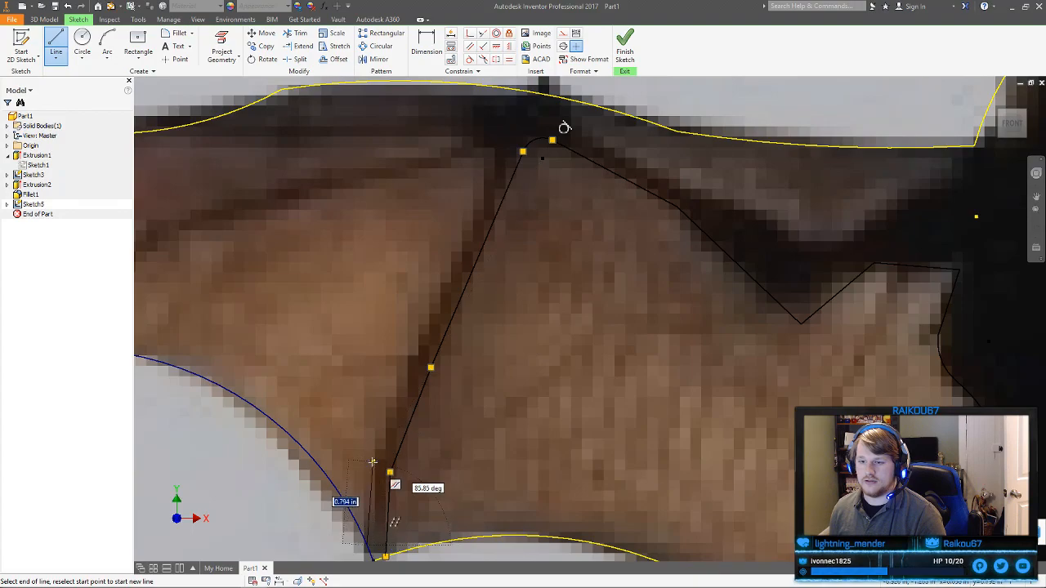
pyautogui.click(372, 463)
pyautogui.click(411, 358)
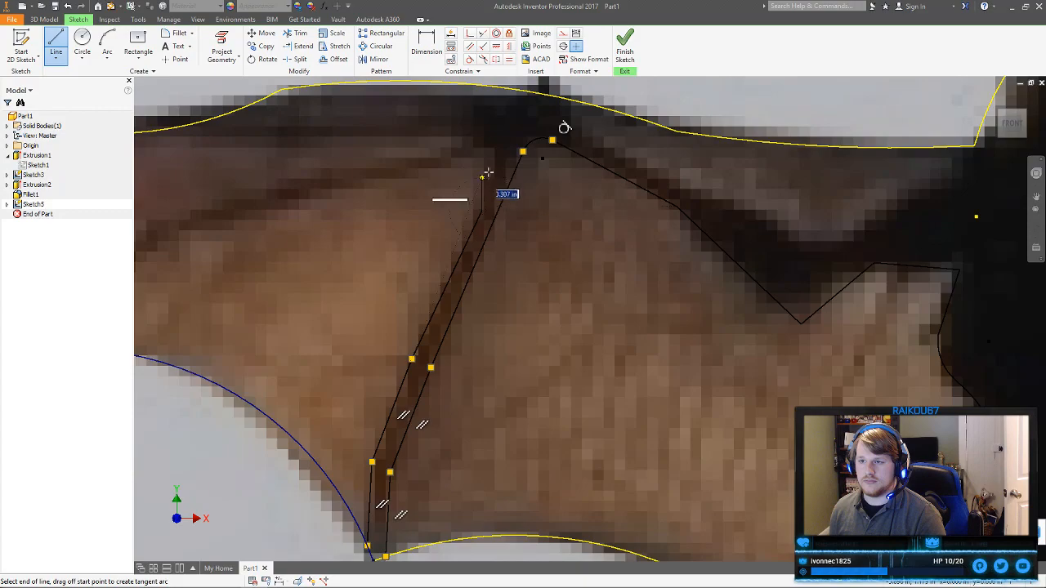
pyautogui.click(482, 211)
pyautogui.moveTo(493, 162); pyautogui.dragTo(479, 151)
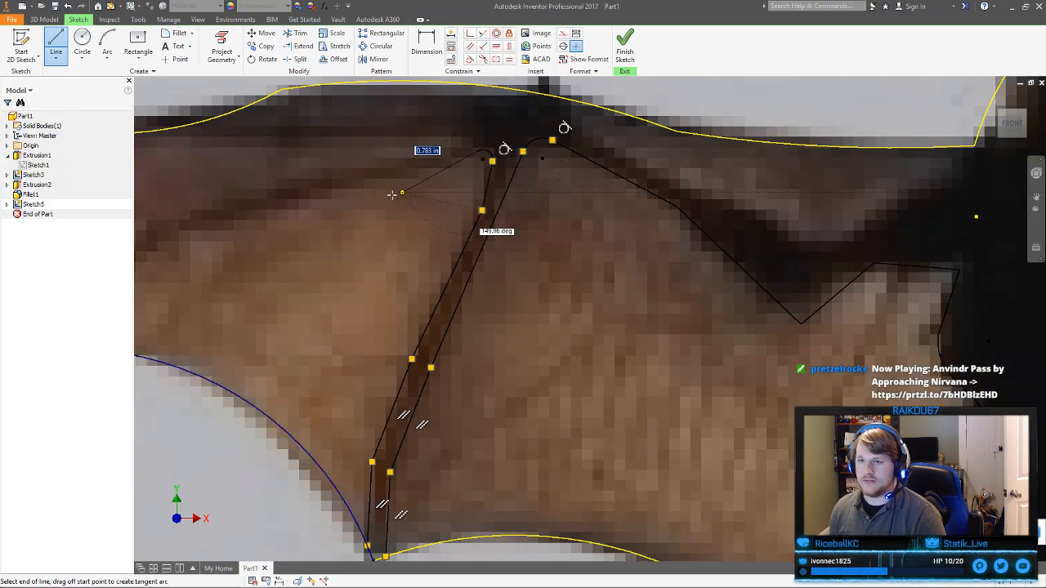
# Trace the lower side of the second finger bone from the wrist arc through its bend to the outer wing point
pyautogui.moveTo(311, 199); pyautogui.dragTo(572, 196, button='middle')
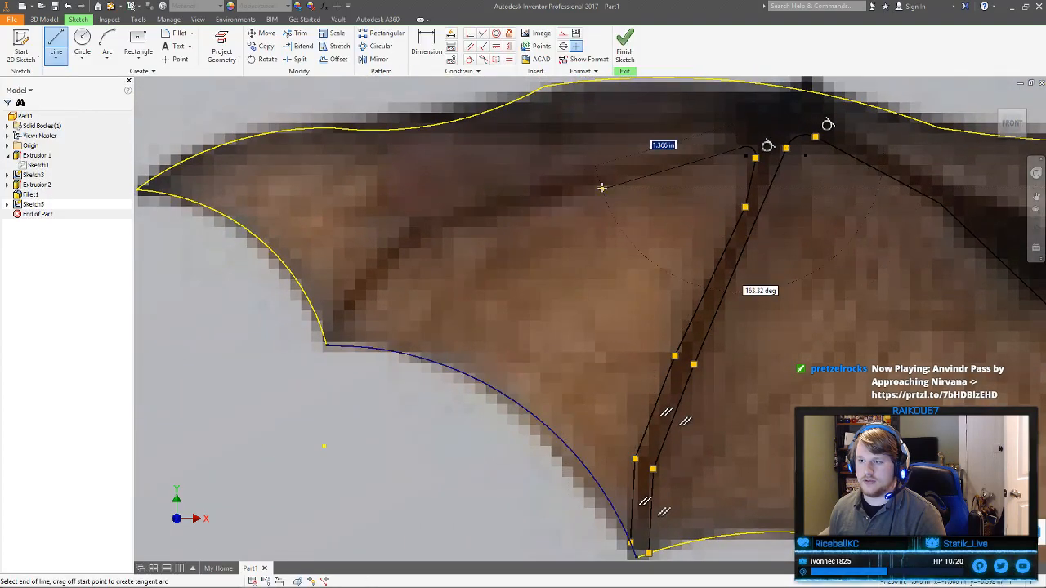
pyautogui.click(572, 195)
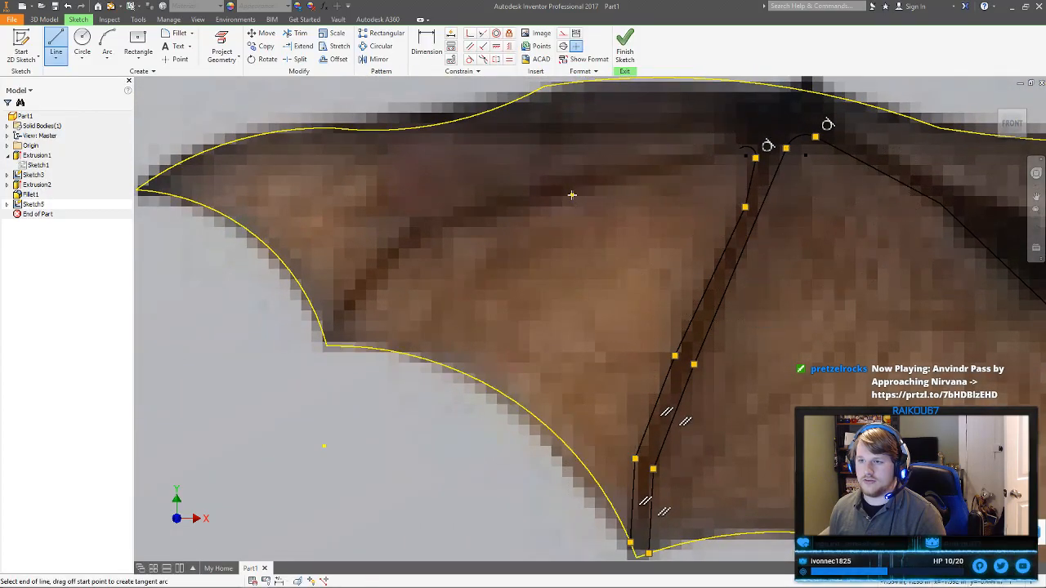
pyautogui.click(442, 231)
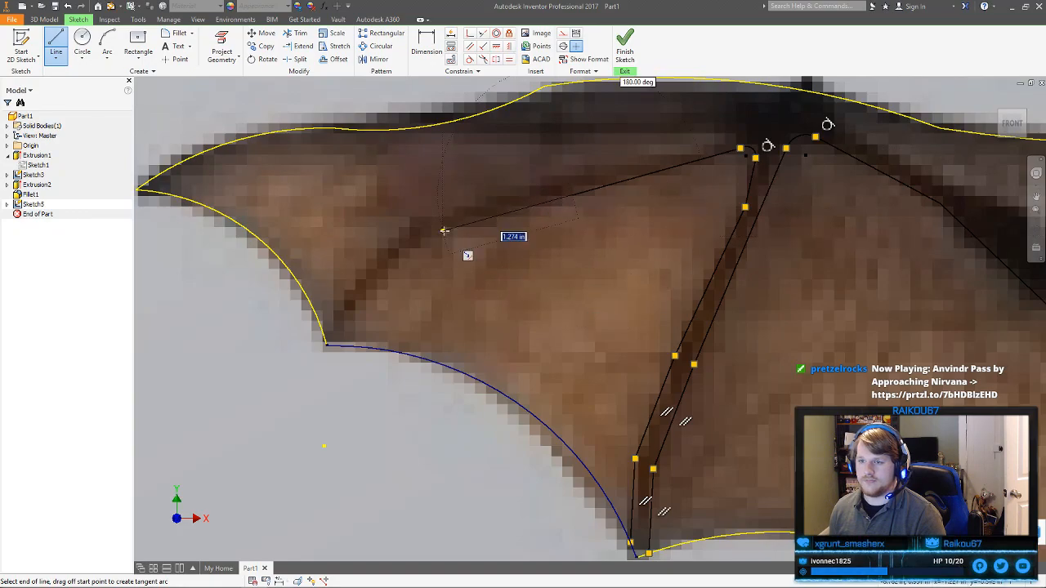
pyautogui.click(336, 346)
pyautogui.press('Escape')
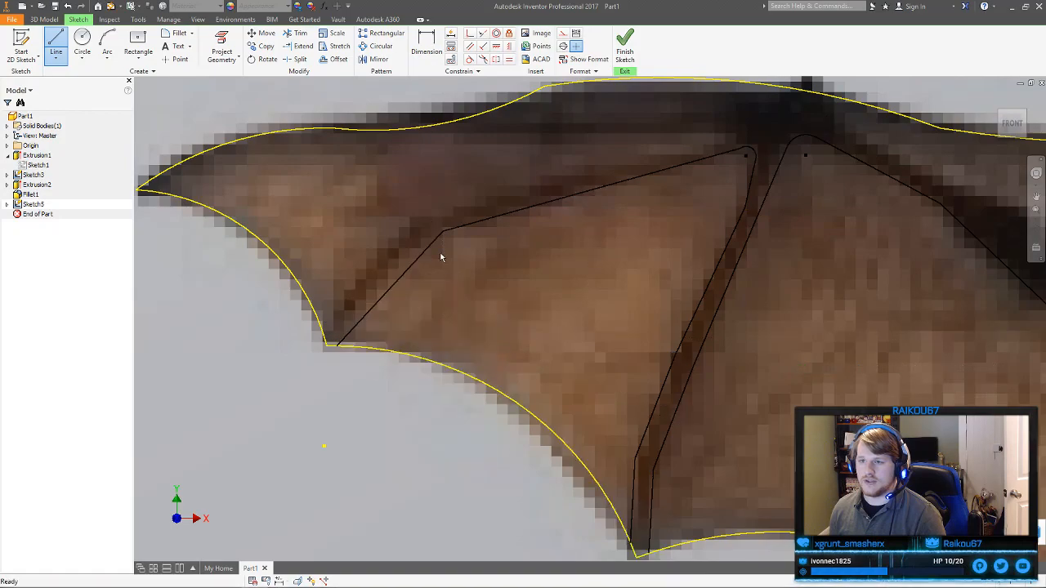
# Move the bend point of the second finger's lower line closer to the bone and adjust the small arc at its wrist end
pyautogui.moveTo(444, 233); pyautogui.dragTo(422, 237)
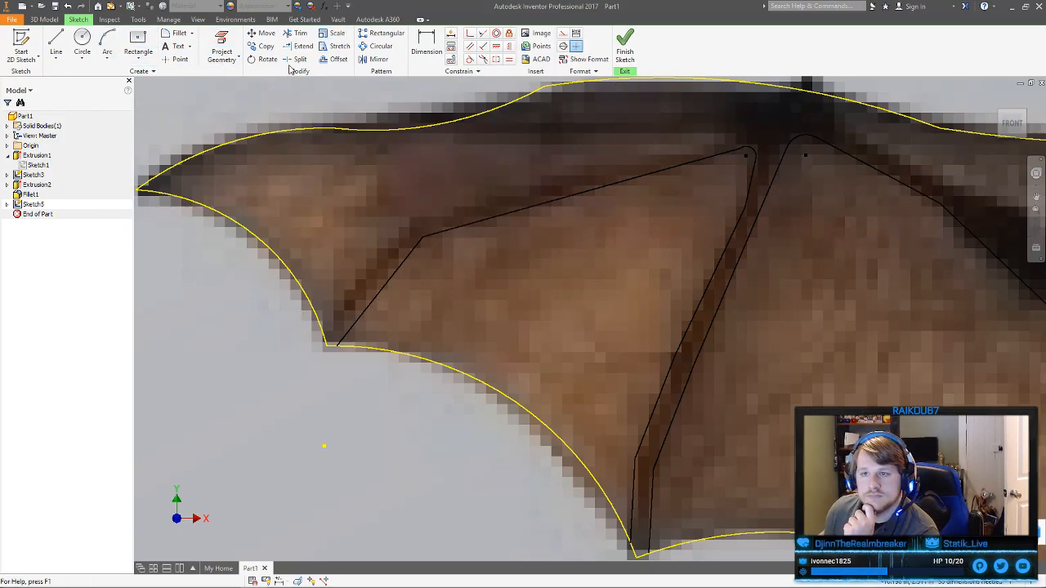
pyautogui.click(745, 150)
pyautogui.click(734, 150)
pyautogui.rightClick(771, 138)
pyautogui.click(811, 137)
pyautogui.moveTo(754, 156); pyautogui.dragTo(766, 145)
pyautogui.click(827, 244)
# Trace the upper side of the second finger bone with three connected lines from the outer wing point to near the wrist
pyautogui.moveTo(827, 244); pyautogui.dragTo(865, 279, button='middle')
pyautogui.click(58, 47)
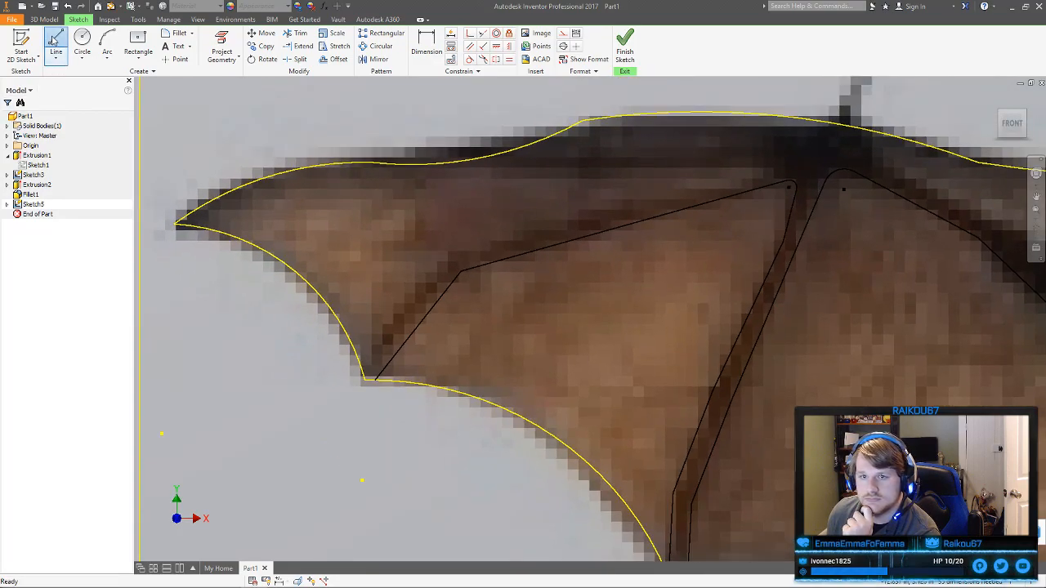
pyautogui.click(361, 370)
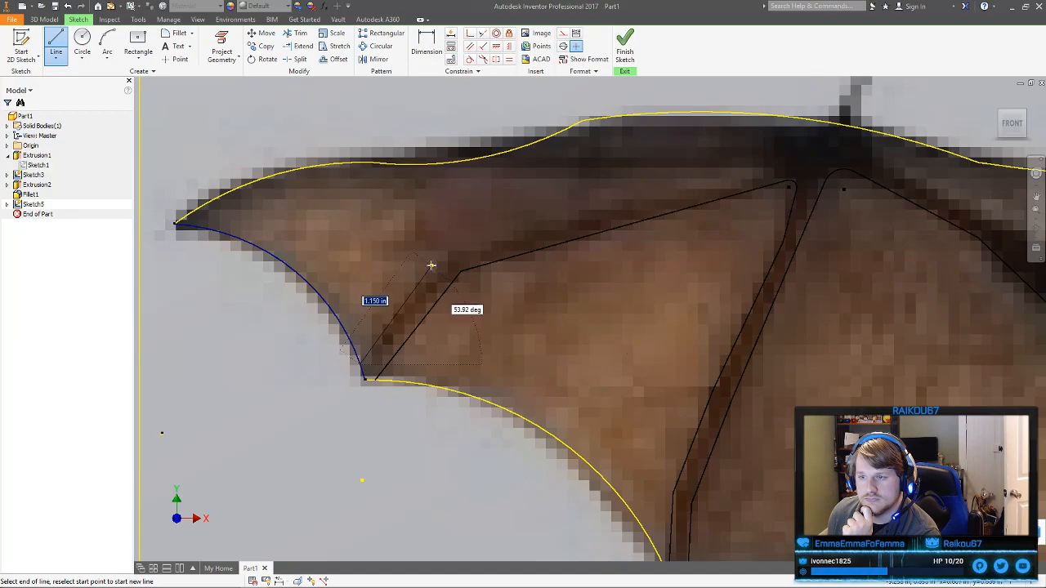
pyautogui.click(444, 258)
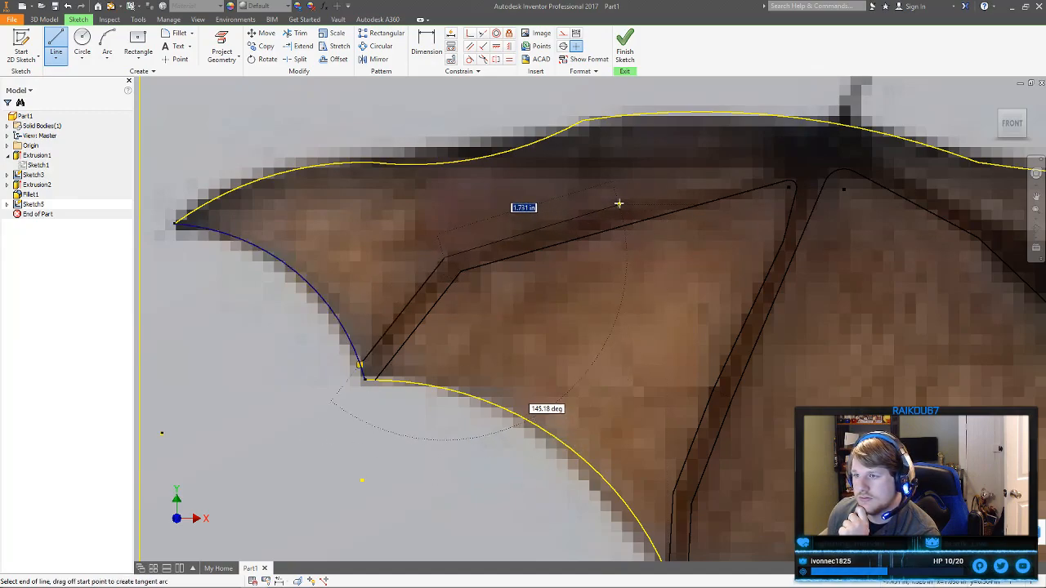
pyautogui.click(757, 177)
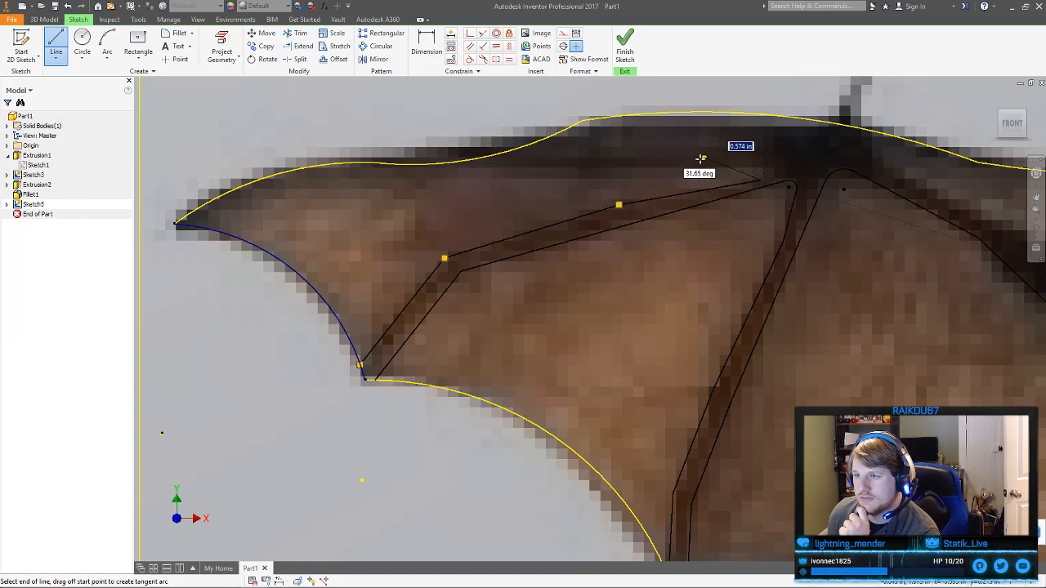
pyautogui.rightClick(655, 163)
pyautogui.click(760, 178)
pyautogui.rightClick(769, 165)
pyautogui.click(758, 170)
# Draw a small arc curling back from the wrist end of the second finger's upper line
pyautogui.scroll(2, 758, 174)
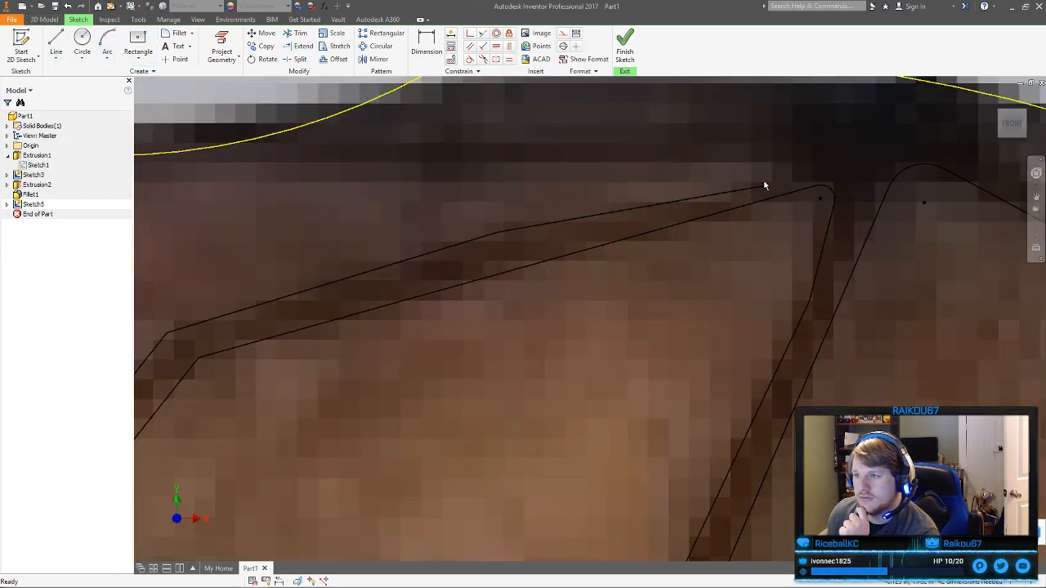
pyautogui.click(107, 42)
pyautogui.click(765, 185)
pyautogui.click(729, 161)
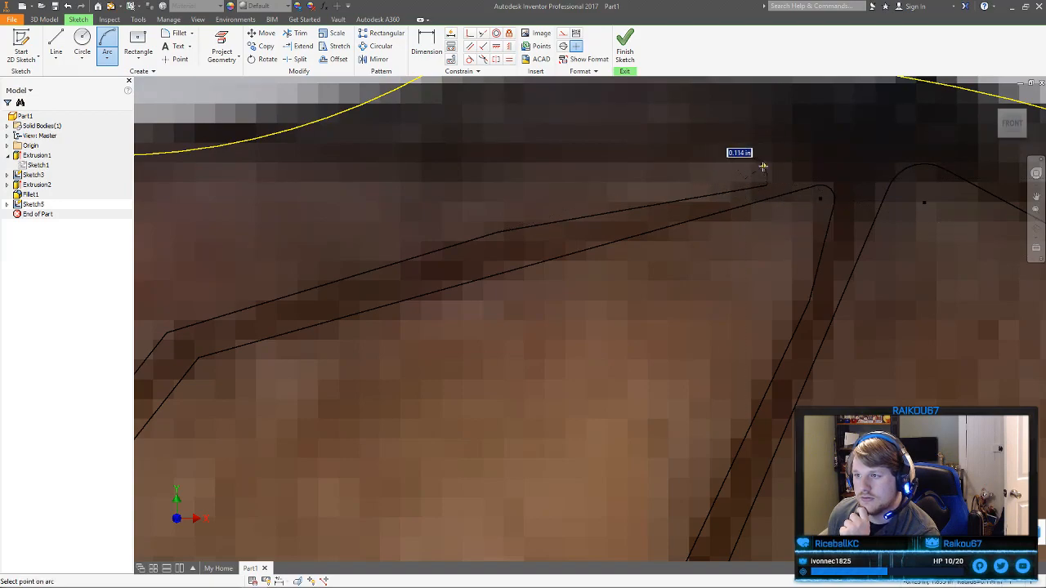
pyautogui.click(762, 166)
pyautogui.rightClick(763, 167)
pyautogui.click(796, 168)
pyautogui.moveTo(794, 170); pyautogui.dragTo(674, 210, button='middle')
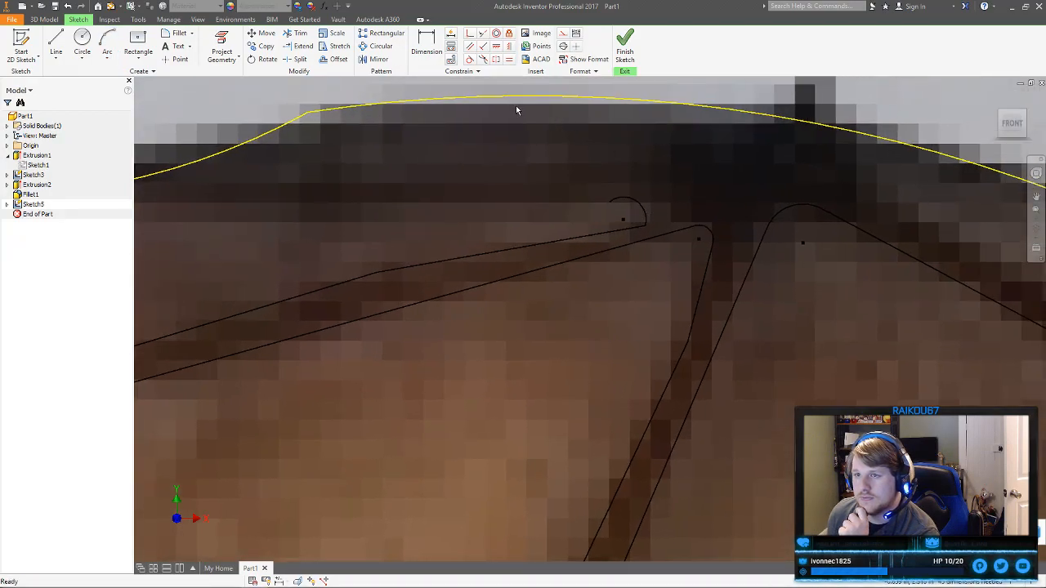
# Make the small arc tangent to the second finger's upper line and pull it larger to test its shape
pyautogui.click(470, 61)
pyautogui.click(641, 229)
pyautogui.rightClick(669, 212)
pyautogui.click(701, 213)
pyautogui.moveTo(627, 232); pyautogui.dragTo(664, 181)
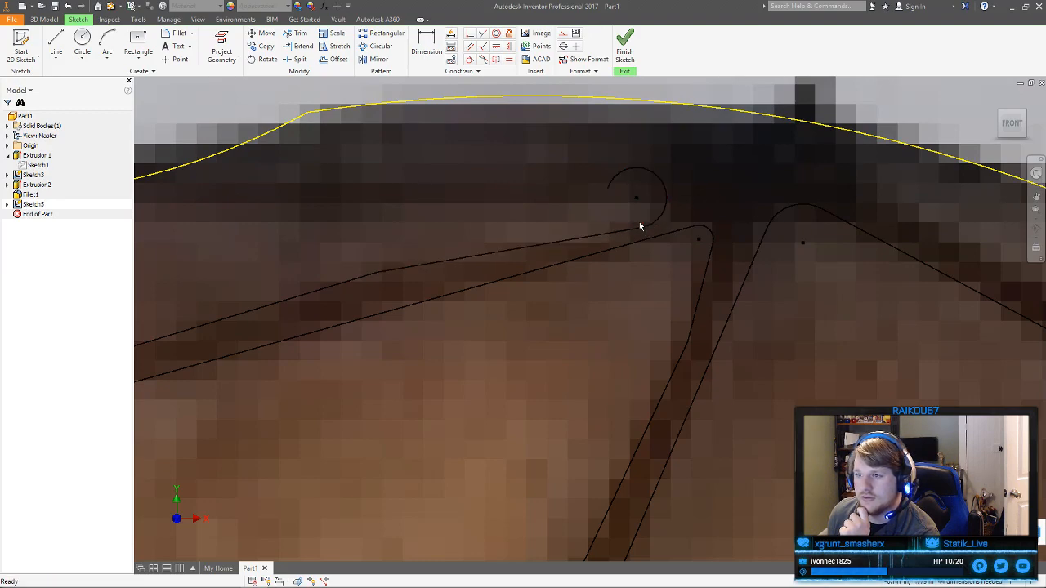
# Fix the point where the small arc meets the second finger's upper line and shrink the arc
pyautogui.click(508, 32)
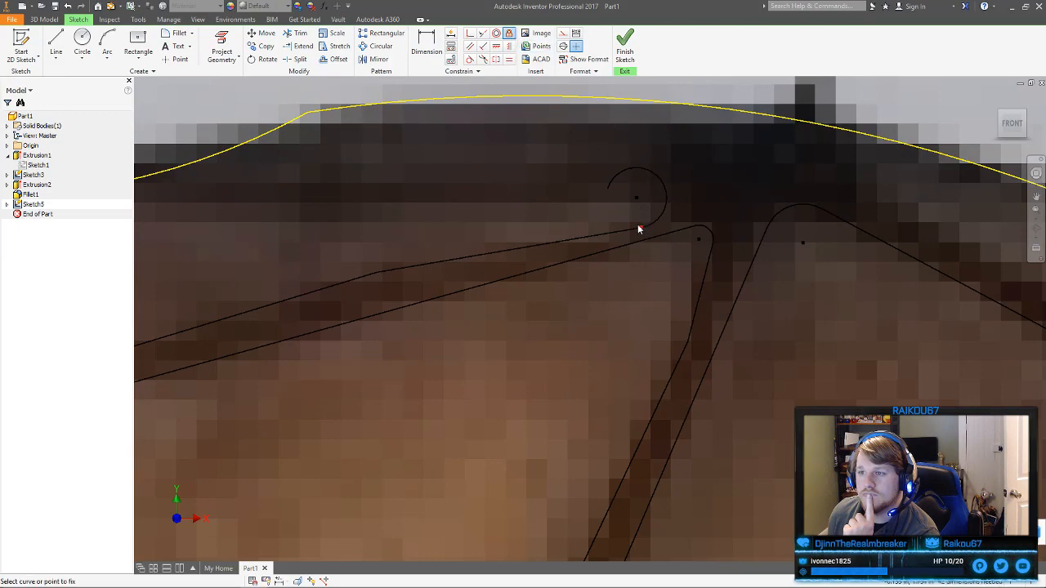
pyautogui.rightClick(650, 186)
pyautogui.click(620, 186)
pyautogui.moveTo(666, 183)
pyautogui.mouseDown()
pyautogui.moveTo(658, 205)
pyautogui.moveTo(668, 206)
pyautogui.moveTo(632, 223)
pyautogui.moveTo(620, 209)
pyautogui.moveTo(652, 217)
pyautogui.mouseUp()
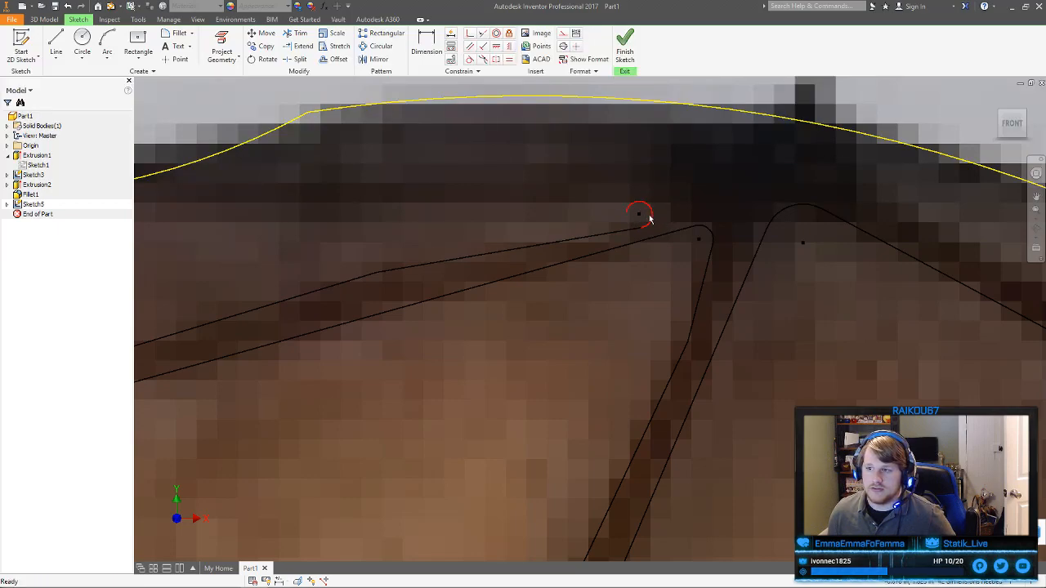
# Fix the resized arc in place and shorten its open end to roughly a half-round
pyautogui.click(508, 36)
pyautogui.rightClick(607, 197)
pyautogui.click(645, 197)
pyautogui.moveTo(625, 216); pyautogui.dragTo(642, 205)
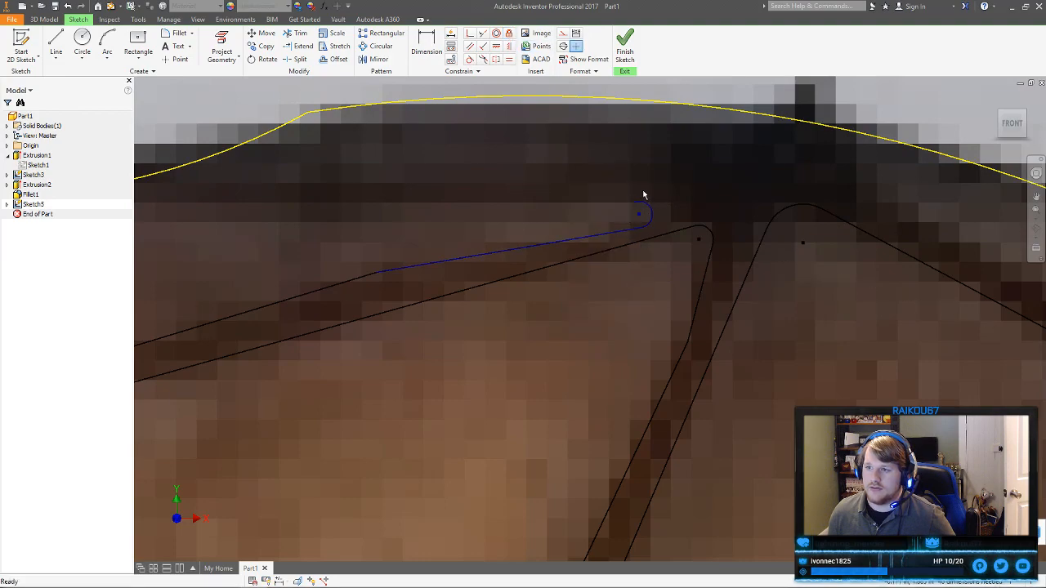
# Trace the underside of the top finger bone with three connected lines from the small arc to the wing's upper edge, the first one horizontal
pyautogui.press('l')
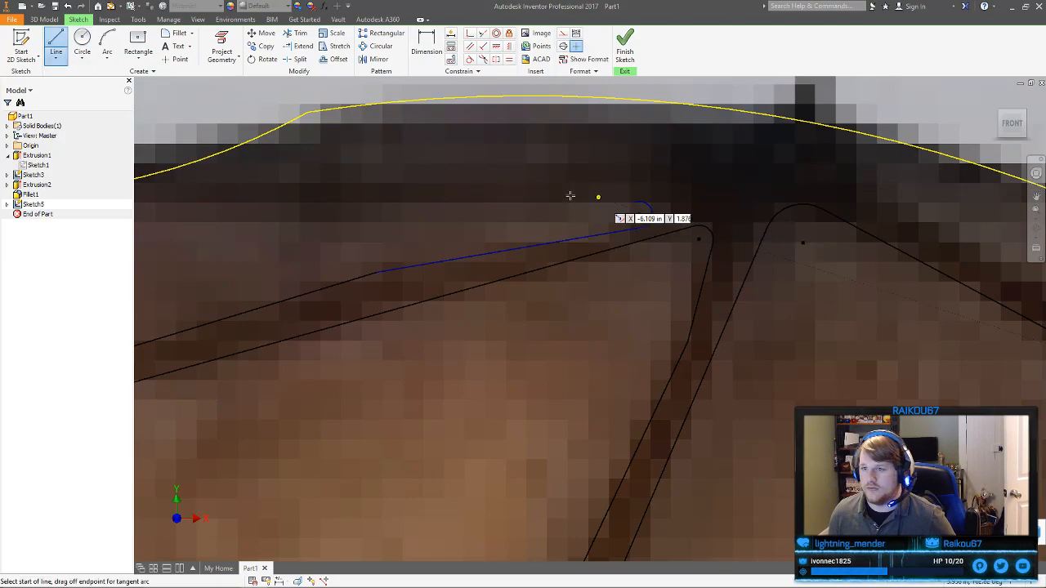
pyautogui.moveTo(545, 196); pyautogui.dragTo(777, 245, button='middle')
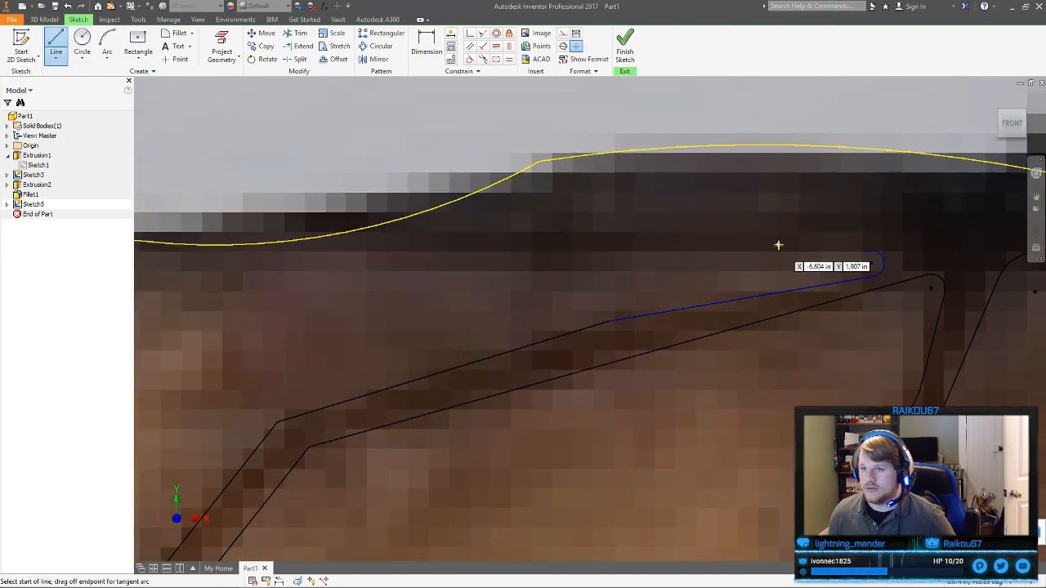
pyautogui.click(865, 254)
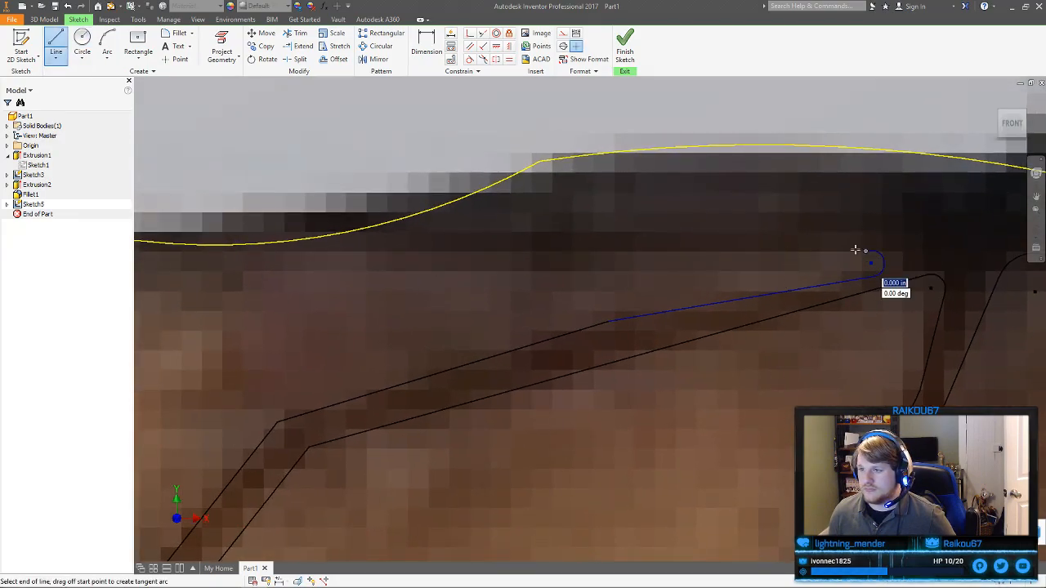
pyautogui.click(605, 251)
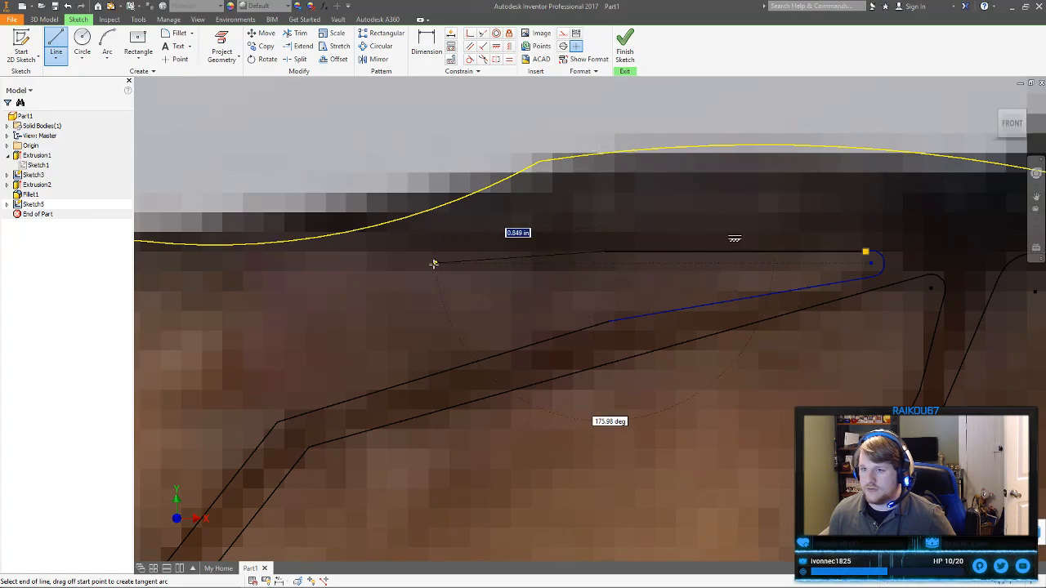
pyautogui.click(465, 273)
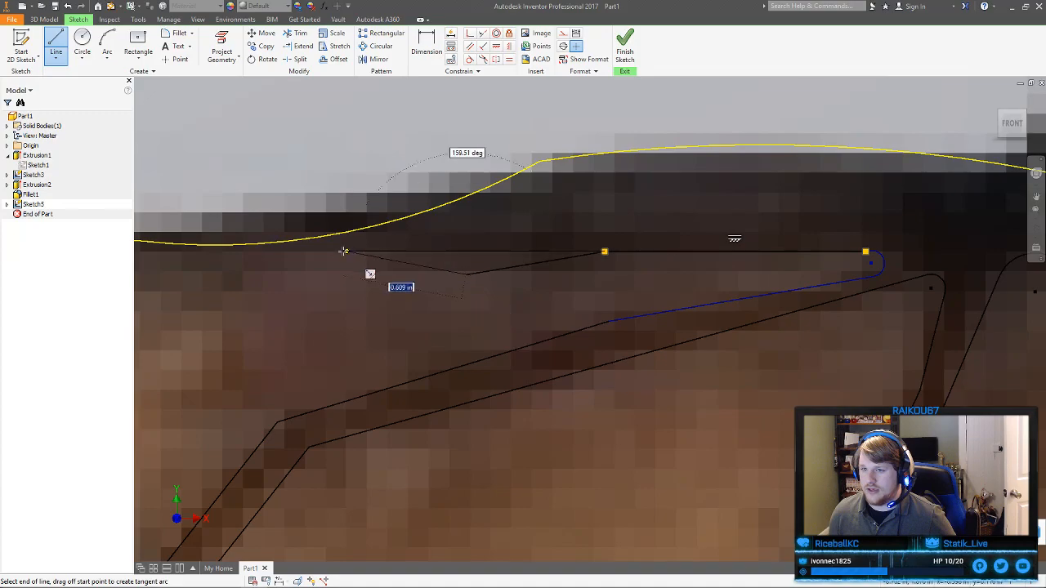
pyautogui.rightClick(292, 238)
pyautogui.click(326, 237)
# Trace the arm's upper side with connected lines from the wing's upper edge beside the thumb down along the forearm and across the dip above the elbow
pyautogui.scroll(5, 650, 254)
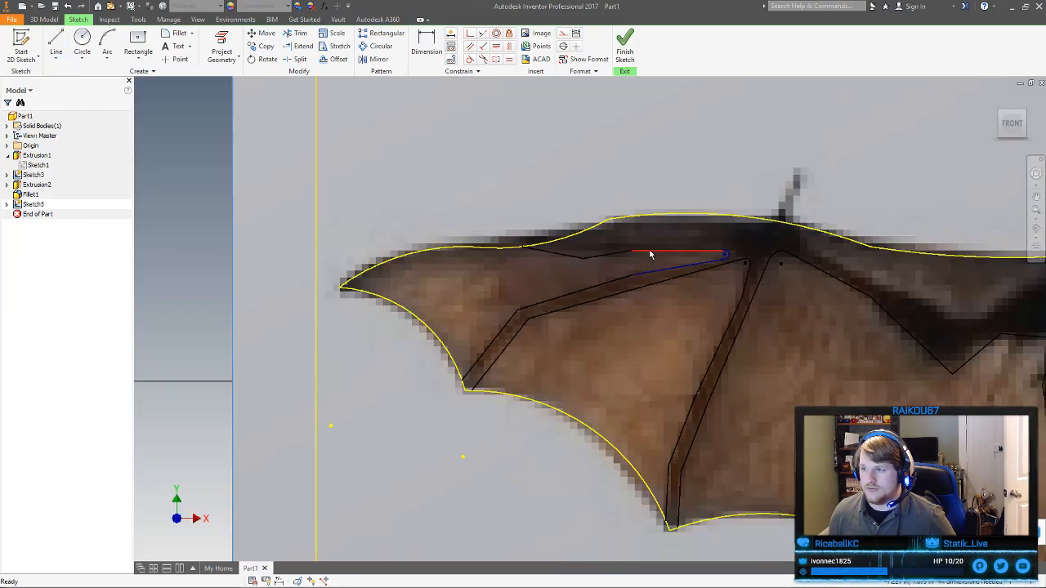
pyautogui.scroll(3, 650, 254)
pyautogui.moveTo(745, 254); pyautogui.dragTo(613, 263, button='middle')
pyautogui.scroll(-6, 633, 289)
pyautogui.moveTo(628, 300); pyautogui.dragTo(546, 341, button='middle')
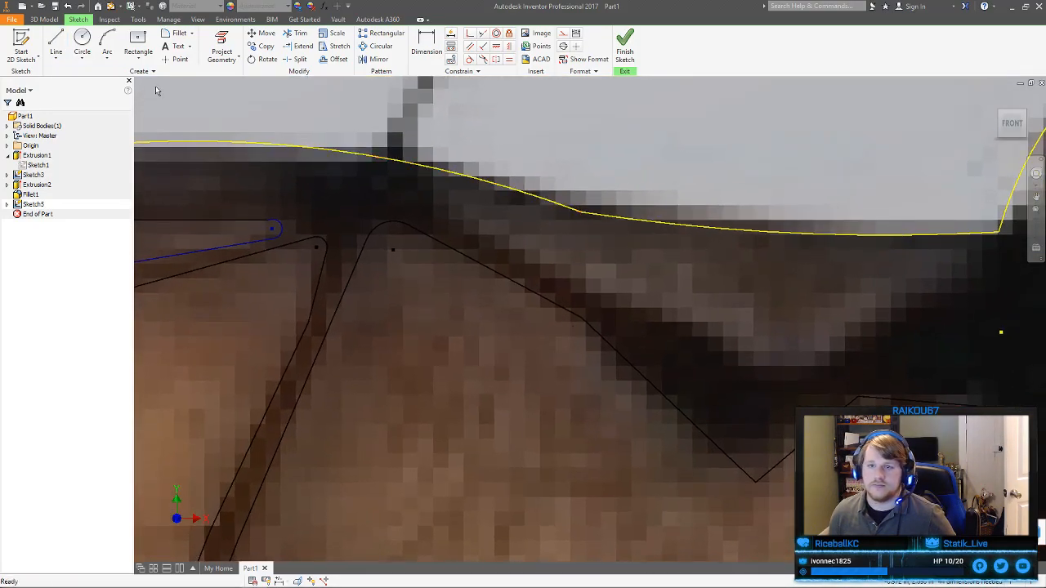
pyautogui.click(105, 42)
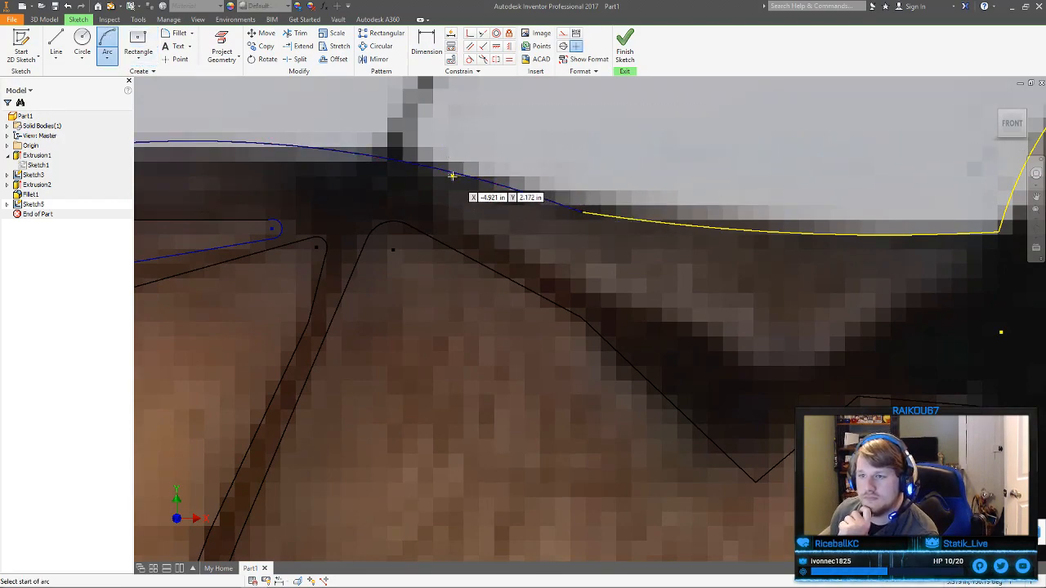
pyautogui.click(56, 43)
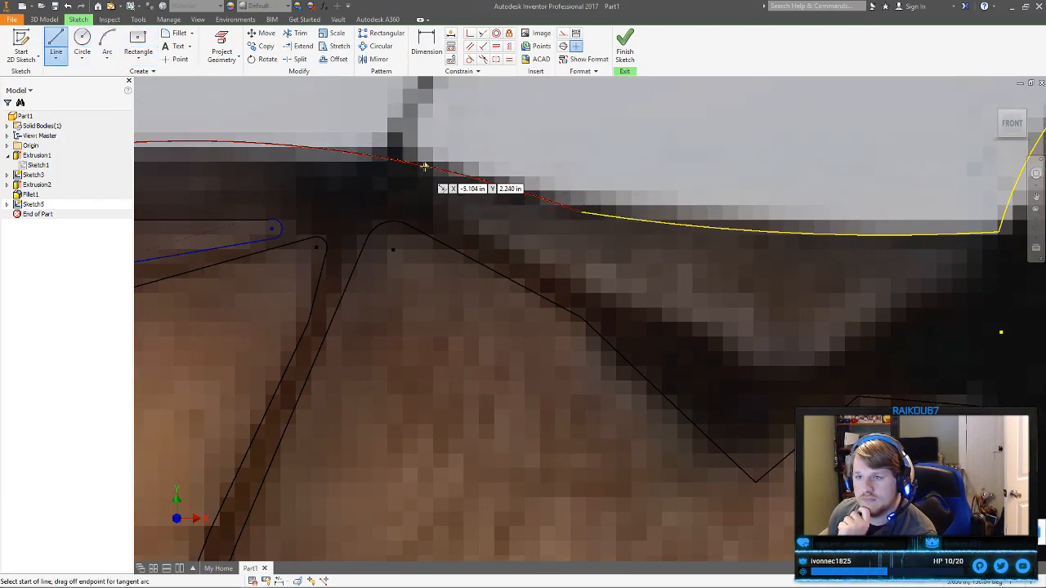
pyautogui.click(418, 163)
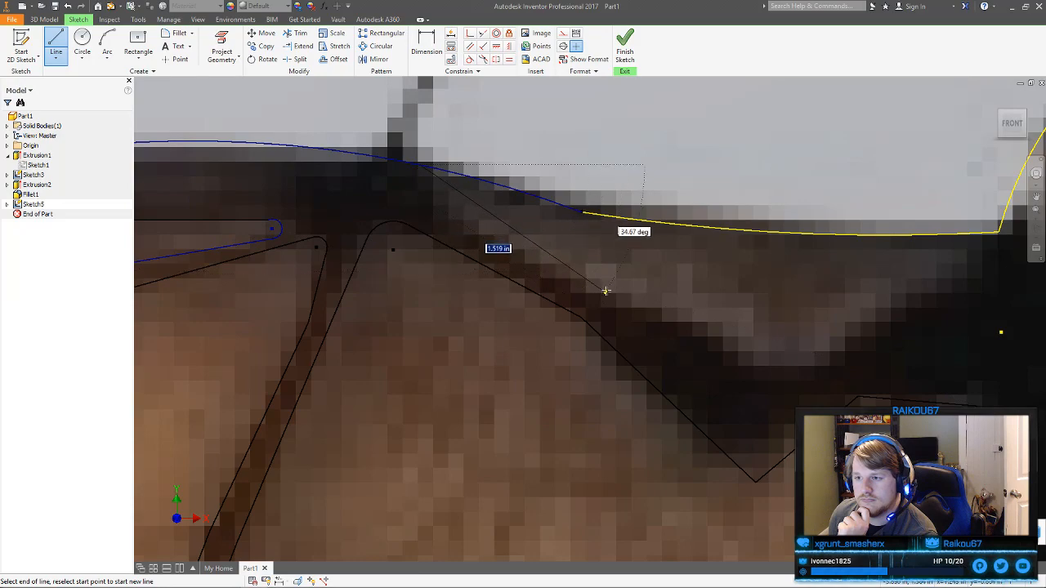
pyautogui.click(440, 210)
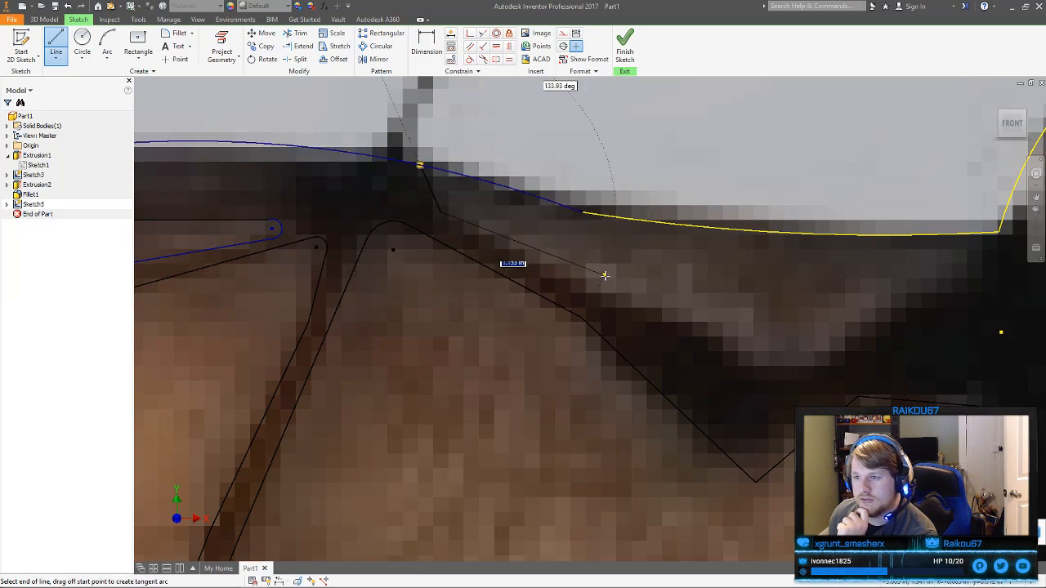
pyautogui.click(688, 312)
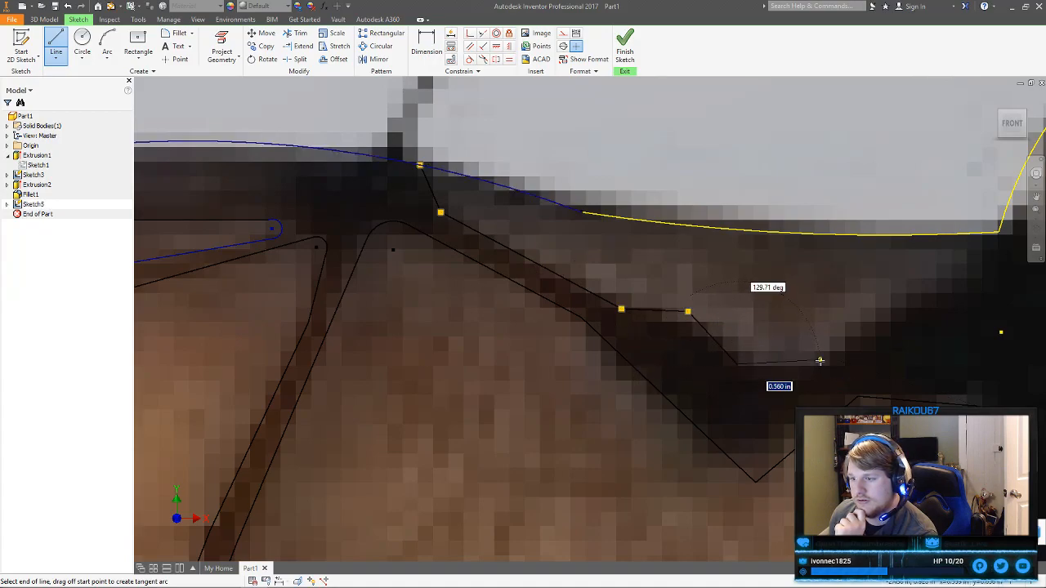
pyautogui.click(820, 360)
# Continue the arm's upper outline with connected lines from the dip above the elbow up to the corner where the wing meets the head
pyautogui.moveTo(918, 321); pyautogui.dragTo(756, 341, button='middle')
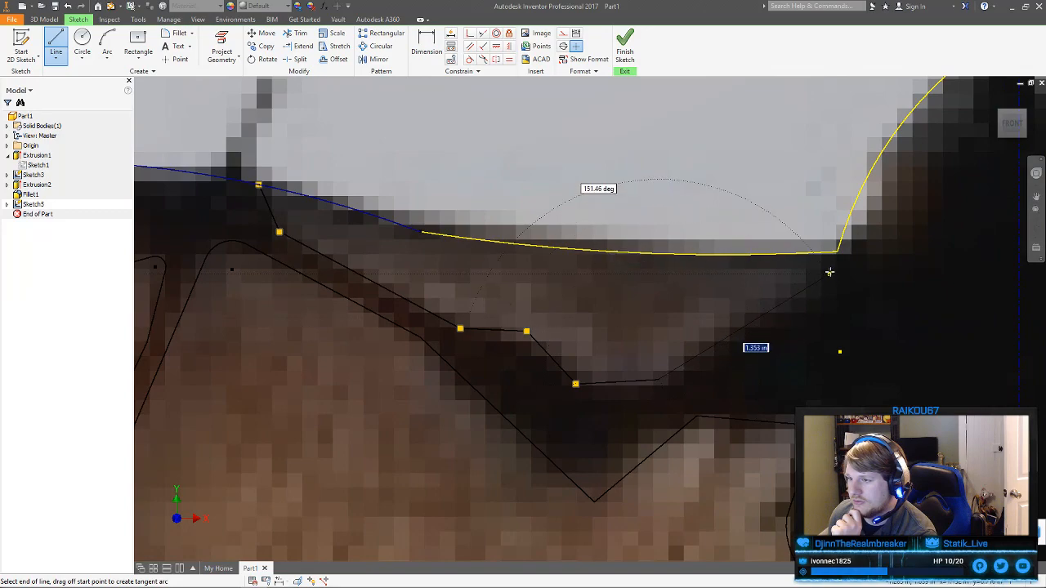
pyautogui.click(776, 307)
pyautogui.click(820, 303)
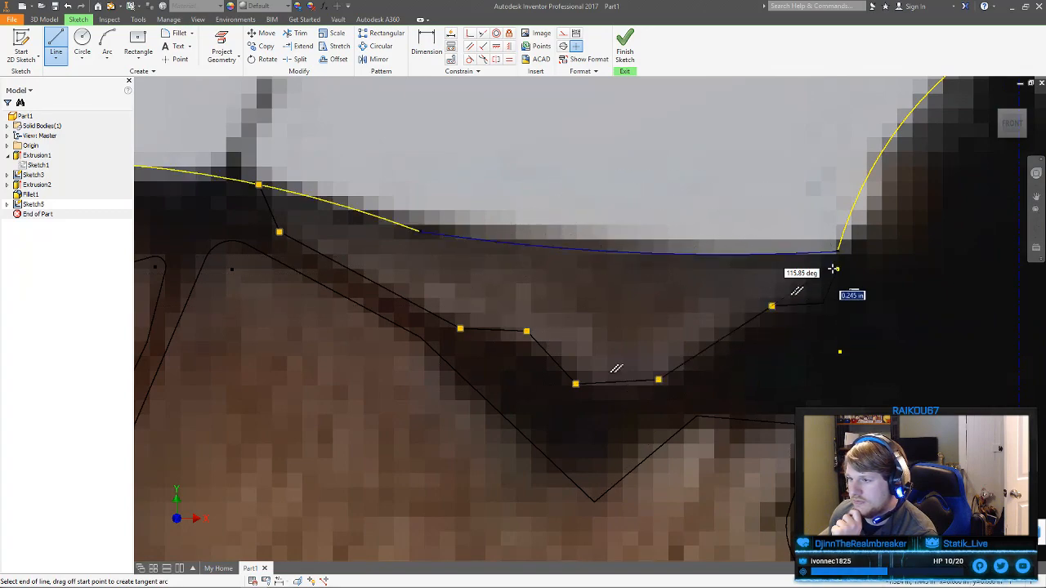
pyautogui.rightClick(860, 256)
pyautogui.click(886, 264)
# Move the elbow corner on the arm's lower outline slightly up and outward to match the reference image
pyautogui.scroll(-5, 888, 264)
pyautogui.moveTo(897, 287); pyautogui.dragTo(694, 265, button='middle')
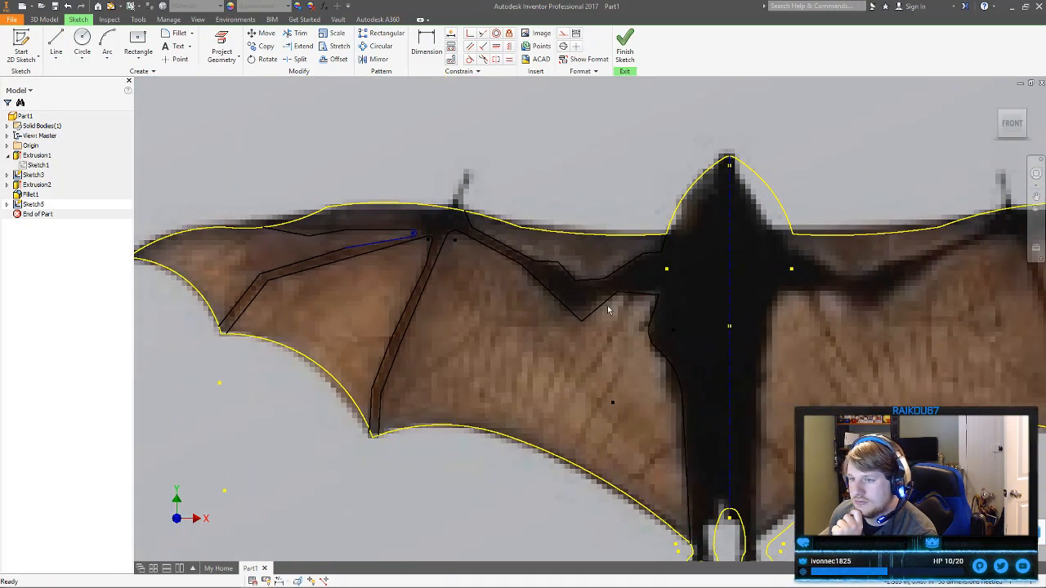
pyautogui.scroll(3, 608, 306)
pyautogui.moveTo(561, 337); pyautogui.dragTo(552, 326)
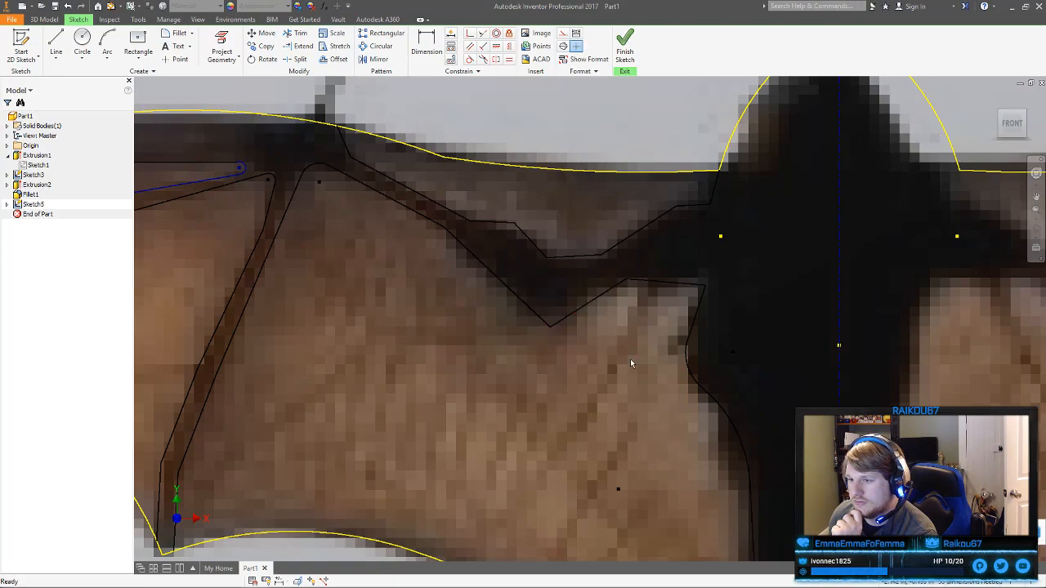
# Move the upper end of the small arc on the body's side slightly upward to refine the body outline below the armpit
pyautogui.scroll(-3, 633, 364)
pyautogui.scroll(4, 633, 365)
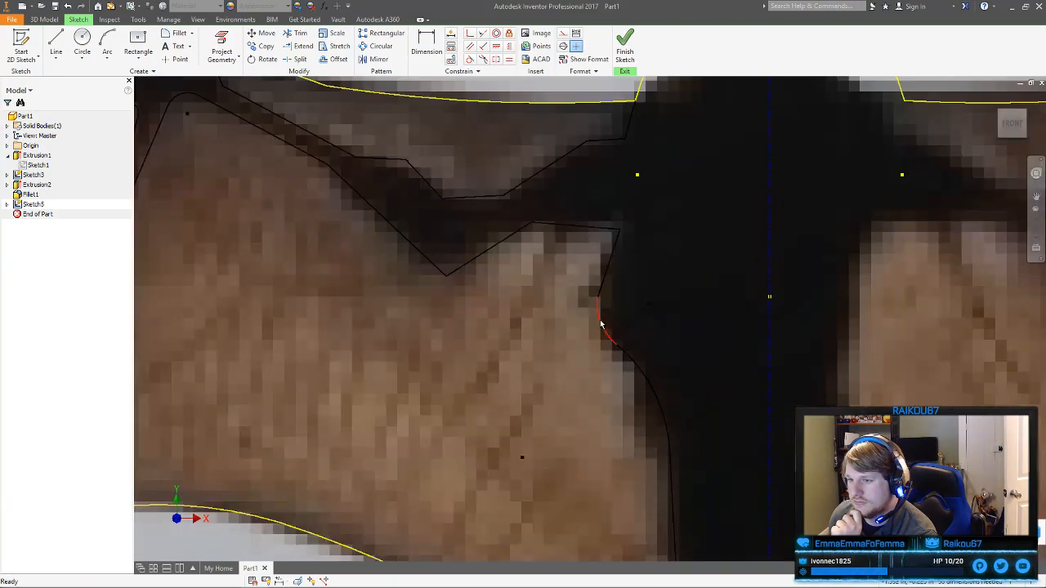
pyautogui.moveTo(597, 297); pyautogui.dragTo(602, 280)
pyautogui.click(606, 331)
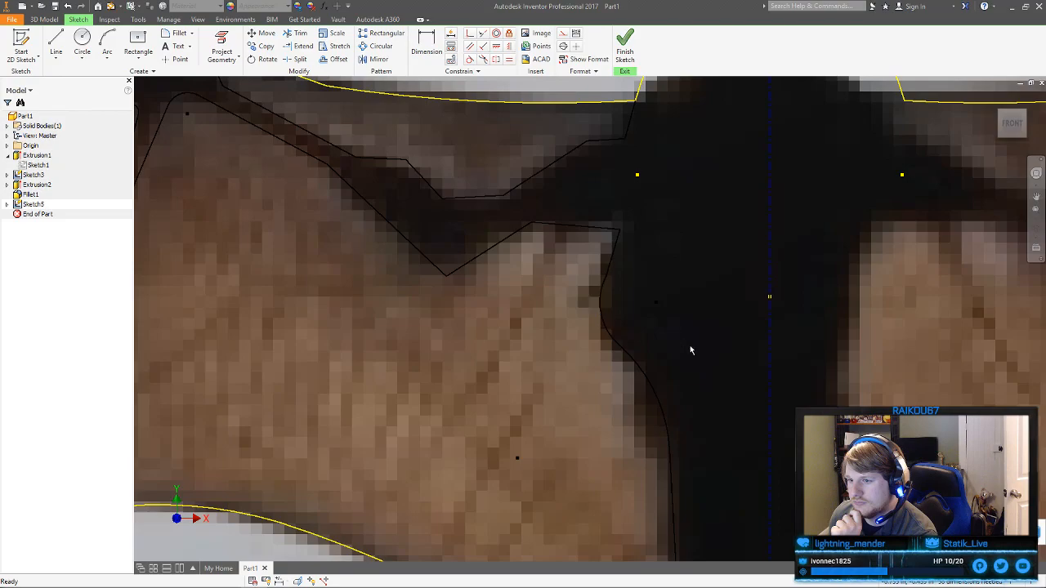
# Hide Sketch3, which holds the bat reference image
pyautogui.scroll(-3, 689, 350)
pyautogui.scroll(2, 628, 307)
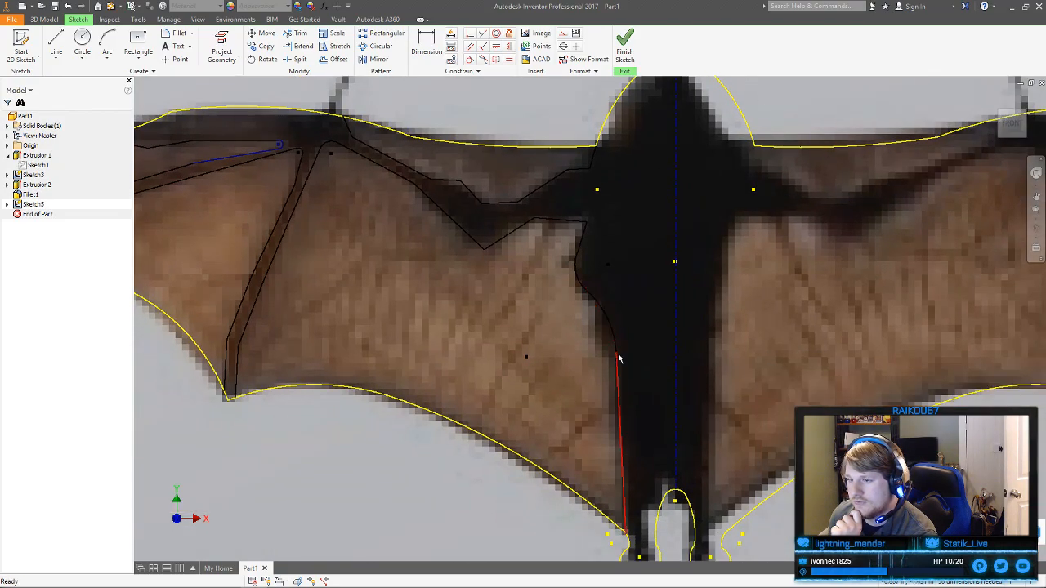
pyautogui.scroll(-3, 643, 350)
pyautogui.moveTo(642, 350); pyautogui.dragTo(631, 409, button='middle')
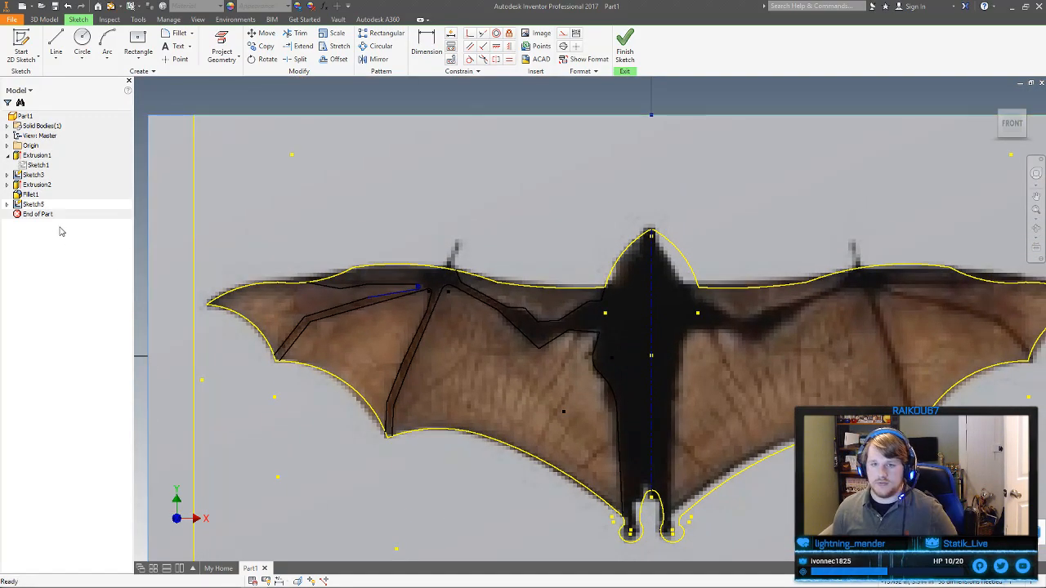
pyautogui.rightClick(32, 175)
pyautogui.click(73, 285)
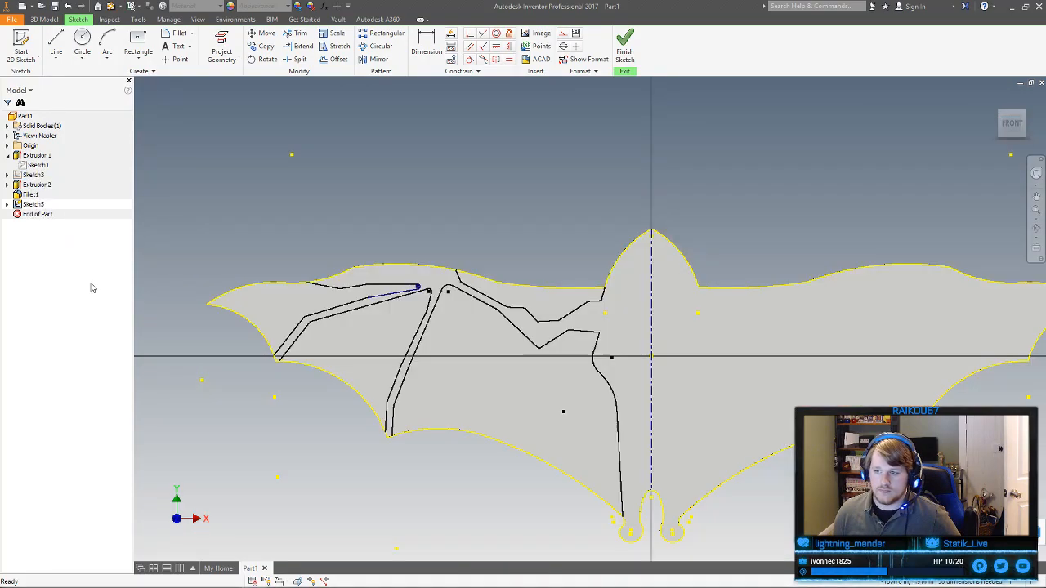
pyautogui.moveTo(670, 350); pyautogui.dragTo(627, 321, button='middle')
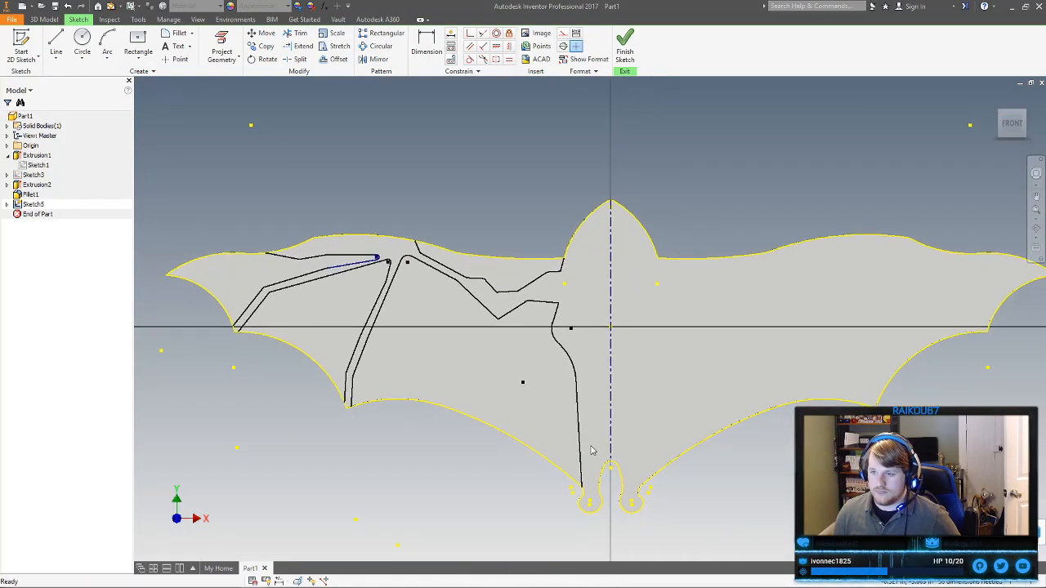
pyautogui.moveTo(594, 465)
pyautogui.mouseDown()
pyautogui.moveTo(486, 299)
pyautogui.moveTo(240, 256)
pyautogui.moveTo(209, 214)
pyautogui.mouseUp()
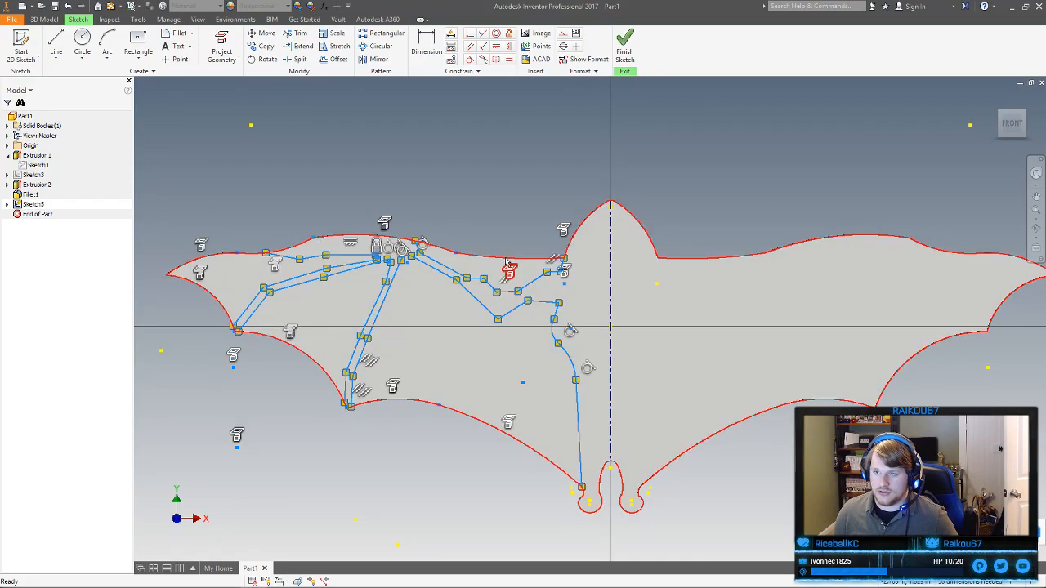
pyautogui.click(517, 213)
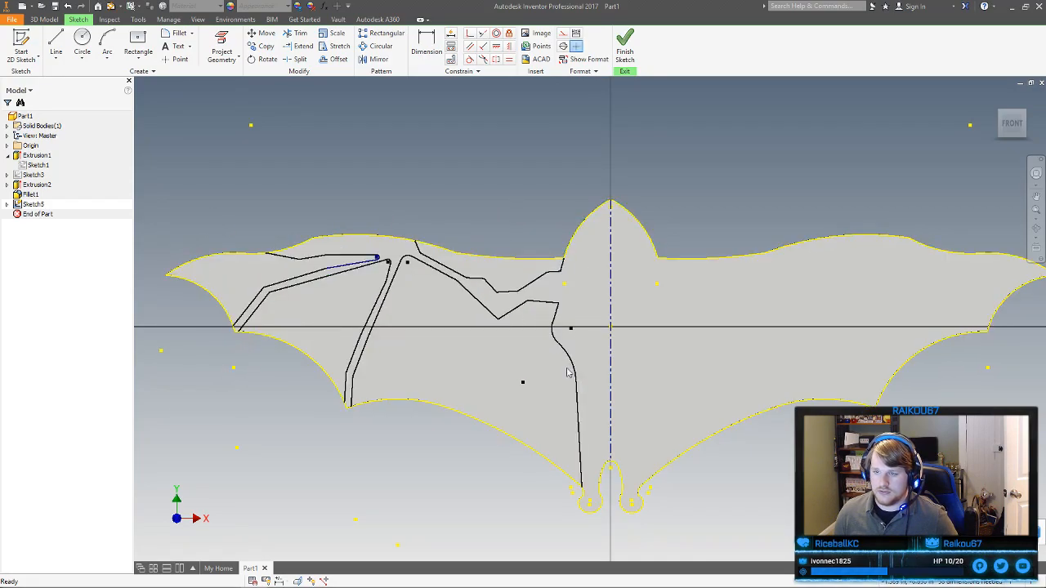
pyautogui.click(585, 405)
pyautogui.keyDown('ctrl'); pyautogui.click(553, 337); pyautogui.keyUp('ctrl')
pyautogui.click(579, 314)
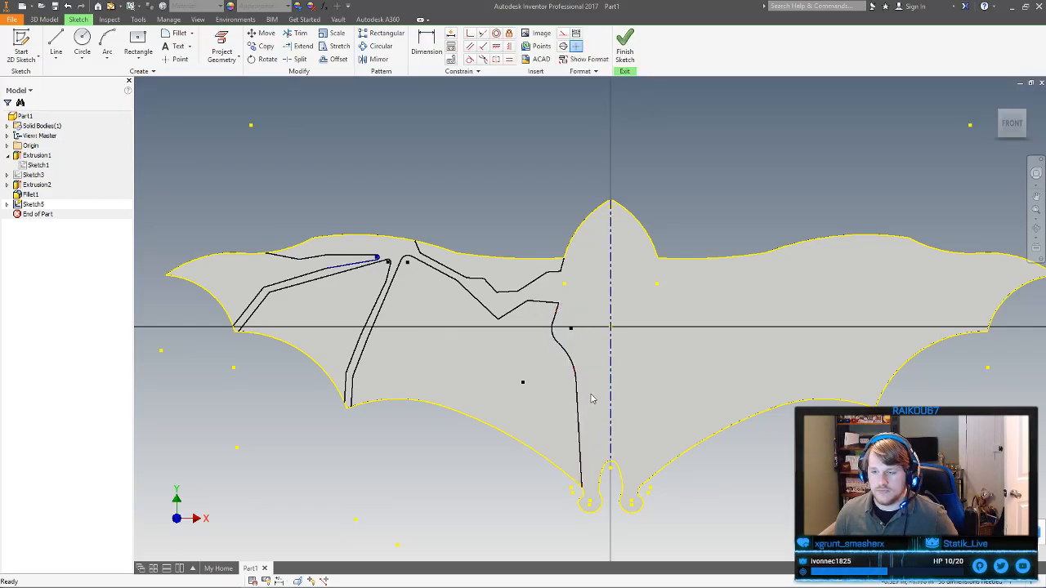
# Select the traced body and arm outlines together with the upper finger bone curves on the left wing
pyautogui.moveTo(590, 390)
pyautogui.mouseDown()
pyautogui.moveTo(506, 312)
pyautogui.moveTo(342, 264)
pyautogui.moveTo(365, 265)
pyautogui.mouseUp()
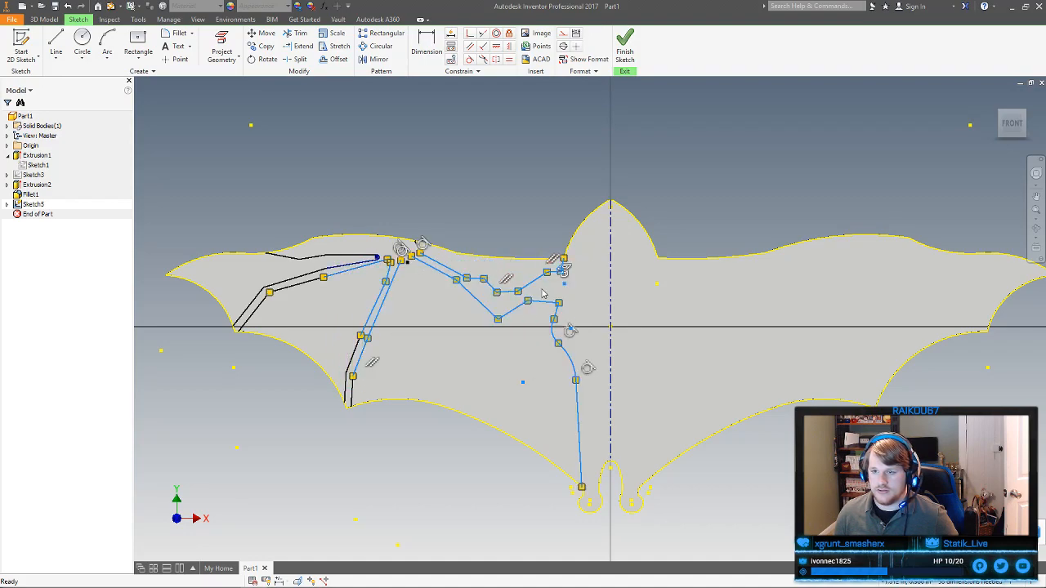
pyautogui.keyDown('ctrl'); pyautogui.click(299, 258); pyautogui.keyUp('ctrl')
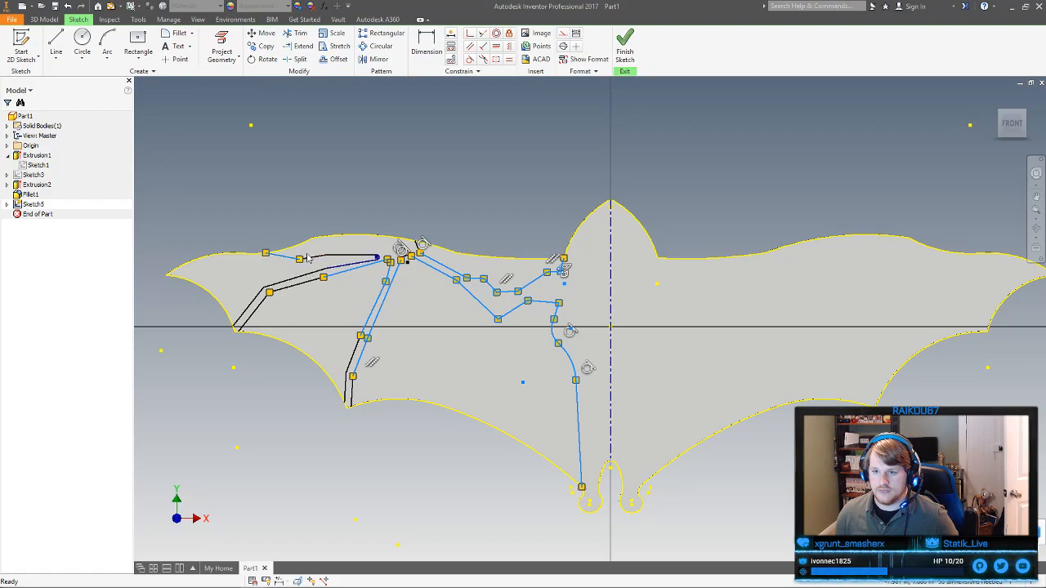
pyautogui.scroll(5, 364, 257)
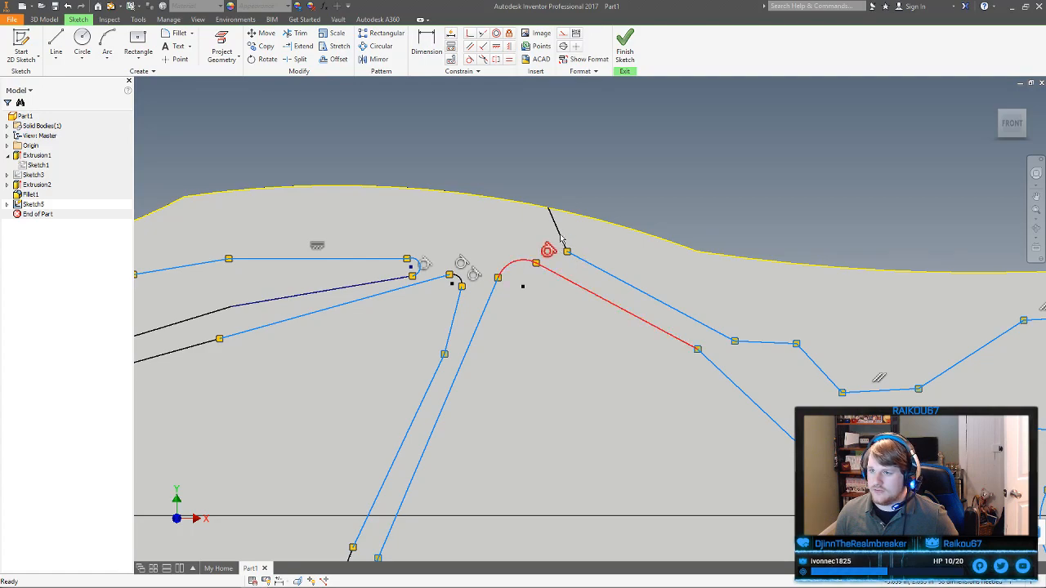
pyautogui.moveTo(337, 277); pyautogui.dragTo(772, 203, button='middle')
pyautogui.keyDown('ctrl'); pyautogui.click(723, 221); pyautogui.keyUp('ctrl')
pyautogui.keyDown('ctrl'); pyautogui.click(644, 243); pyautogui.keyUp('ctrl')
pyautogui.keyDown('ctrl'); pyautogui.click(418, 335); pyautogui.keyUp('ctrl')
pyautogui.keyDown('ctrl'); pyautogui.click(440, 350); pyautogui.keyUp('ctrl')
pyautogui.keyDown('ctrl'); pyautogui.click(492, 311); pyautogui.keyUp('ctrl')
# Add the lower segments of the long finger bone and the small arc joining two fingers to the curve selection
pyautogui.moveTo(622, 338); pyautogui.dragTo(470, 202, button='middle')
pyautogui.keyDown('ctrl'); pyautogui.click(624, 377); pyautogui.keyUp('ctrl')
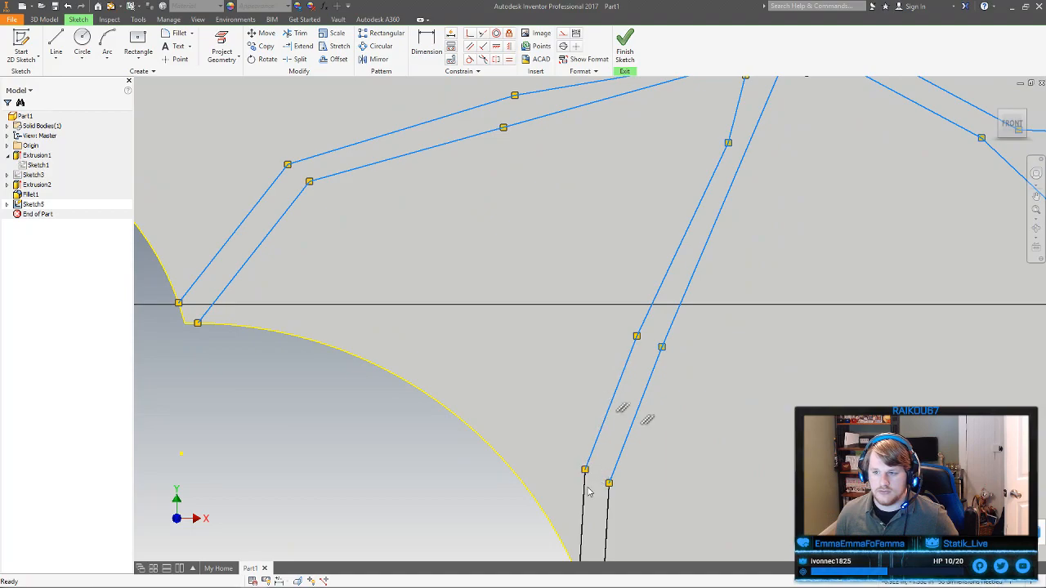
pyautogui.keyDown('ctrl'); pyautogui.click(609, 505); pyautogui.keyUp('ctrl')
pyautogui.scroll(3, 772, 431)
pyautogui.moveTo(777, 430)
pyautogui.mouseDown(button='middle')
pyautogui.moveTo(322, 278)
pyautogui.moveTo(322, 191)
pyautogui.moveTo(396, 321)
pyautogui.moveTo(453, 360)
pyautogui.mouseUp(button='middle')
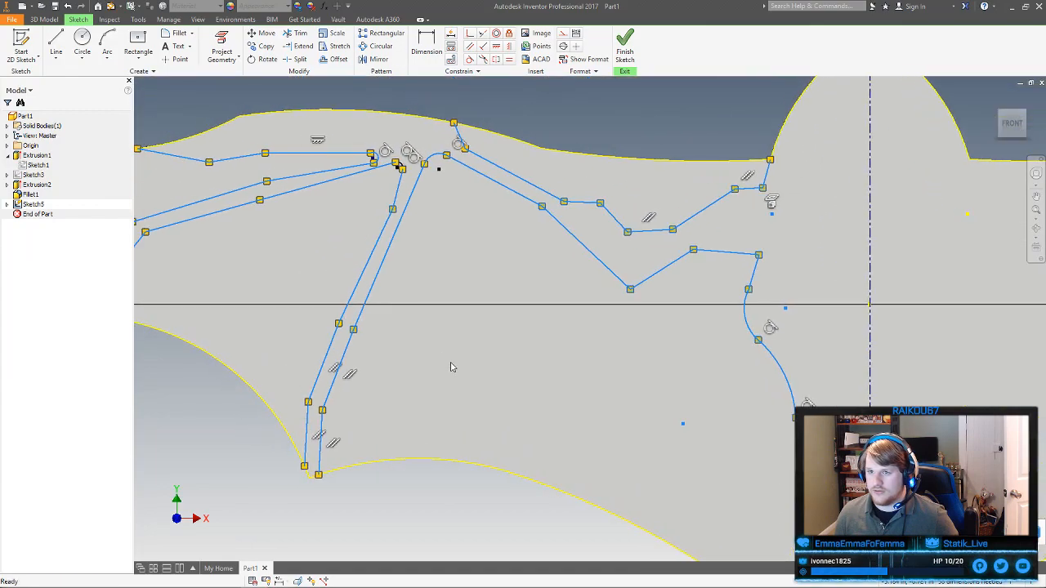
pyautogui.scroll(-6, 390, 145)
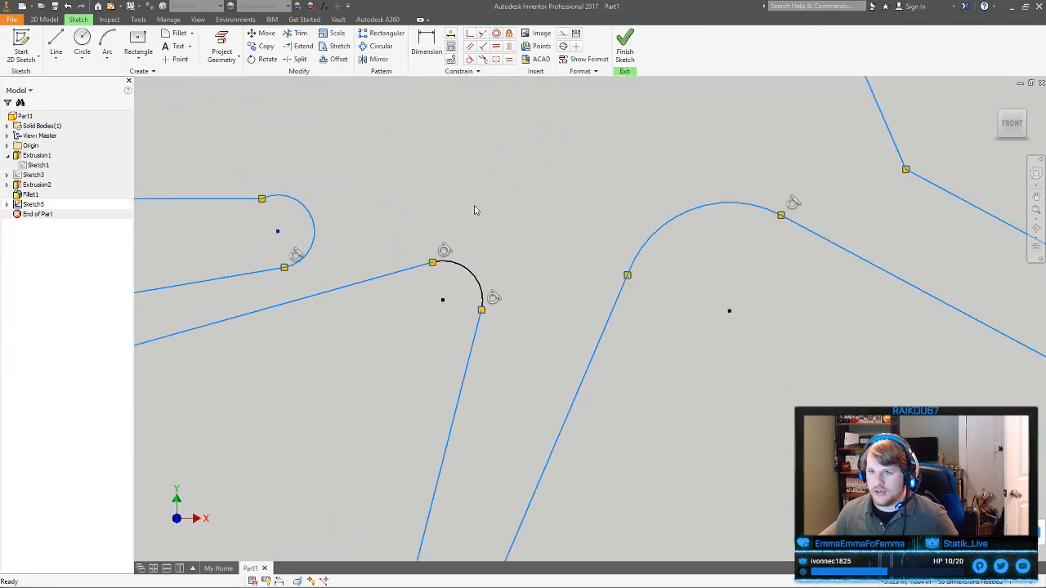
pyautogui.keyDown('ctrl'); pyautogui.click(474, 278); pyautogui.keyUp('ctrl')
pyautogui.scroll(5, 658, 344)
pyautogui.moveTo(647, 320); pyautogui.dragTo(389, 183, button='middle')
pyautogui.scroll(3, 436, 198)
pyautogui.moveTo(647, 286)
pyautogui.mouseDown(button='middle')
pyautogui.moveTo(427, 224)
pyautogui.moveTo(534, 294)
pyautogui.mouseUp(button='middle')
pyautogui.scroll(3, 429, 233)
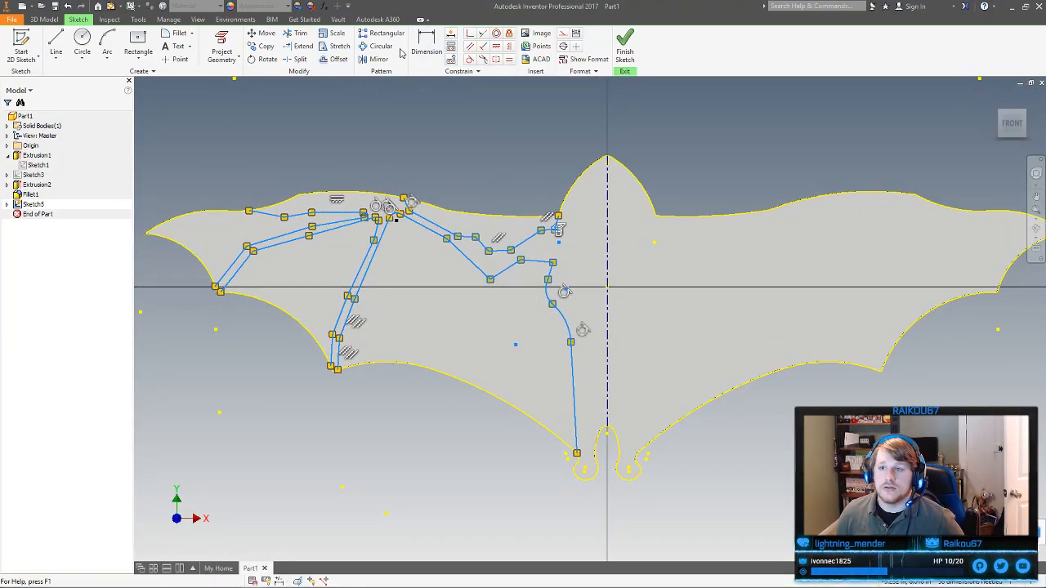
# Mirror the selected body, arm and finger curves about the bat's vertical centerline within the sketch
pyautogui.click(374, 59)
pyautogui.click(200, 107)
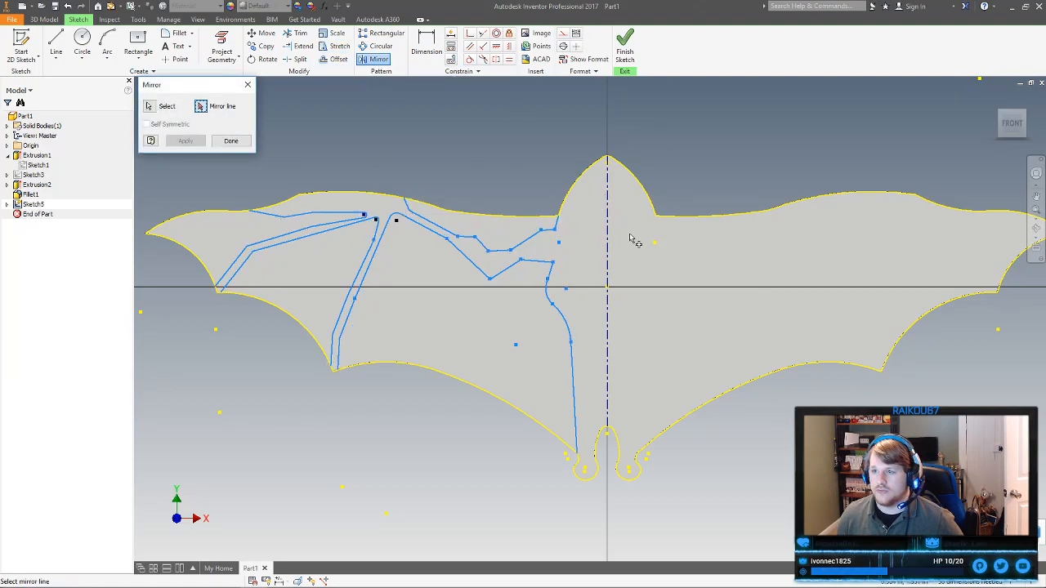
pyautogui.click(608, 238)
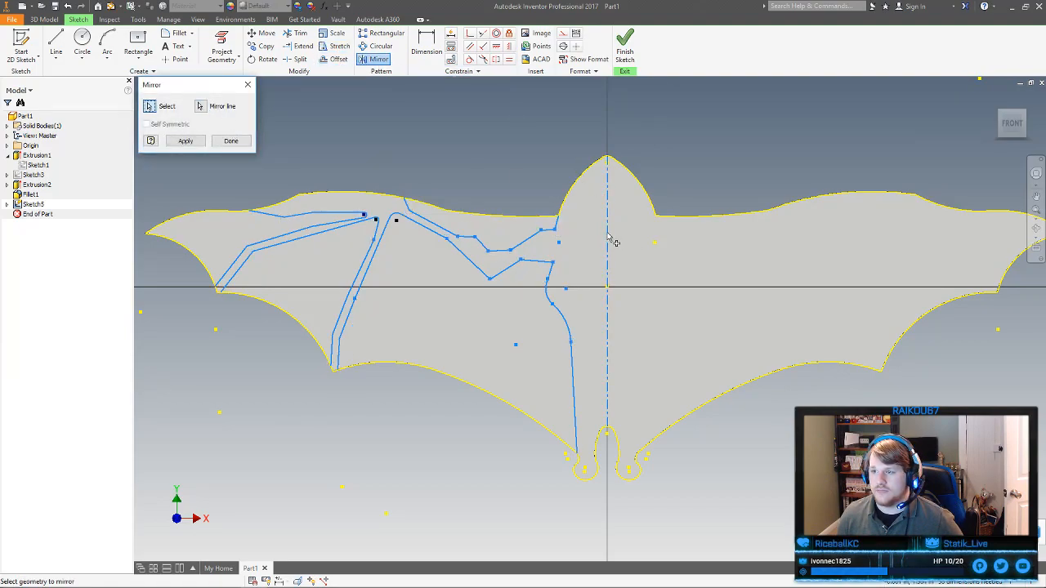
pyautogui.click(185, 143)
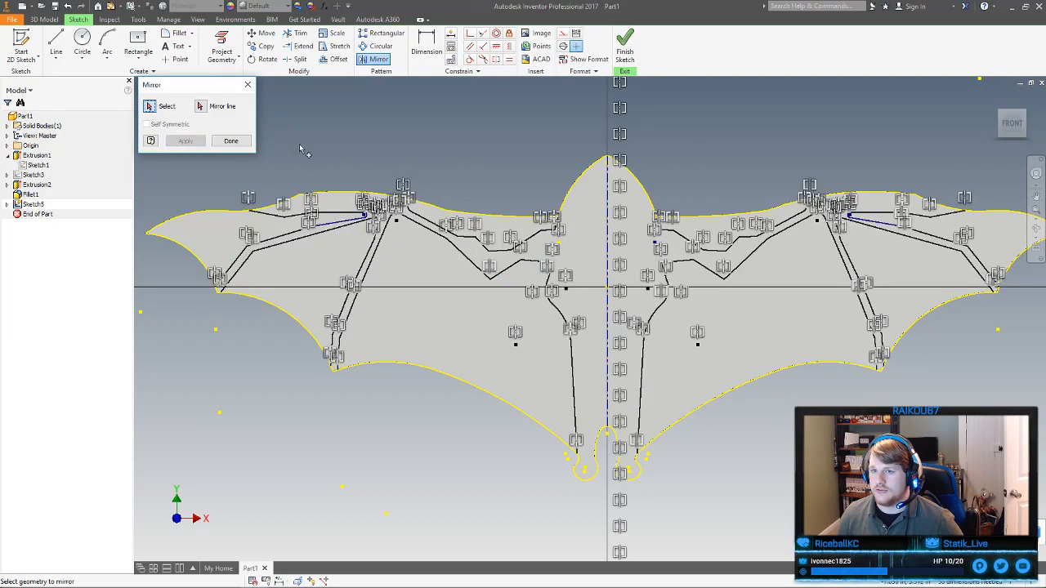
pyautogui.click(231, 141)
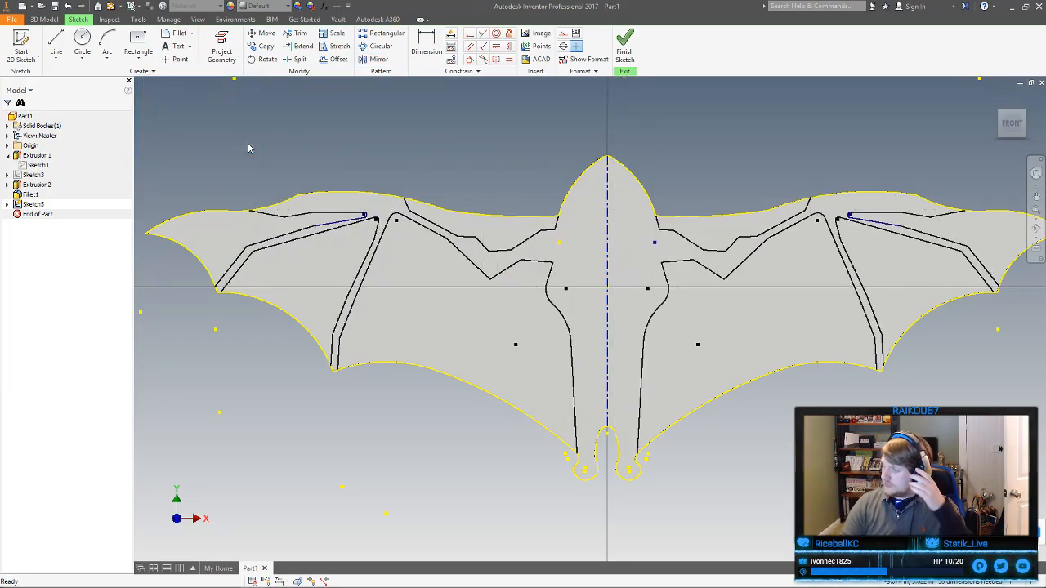
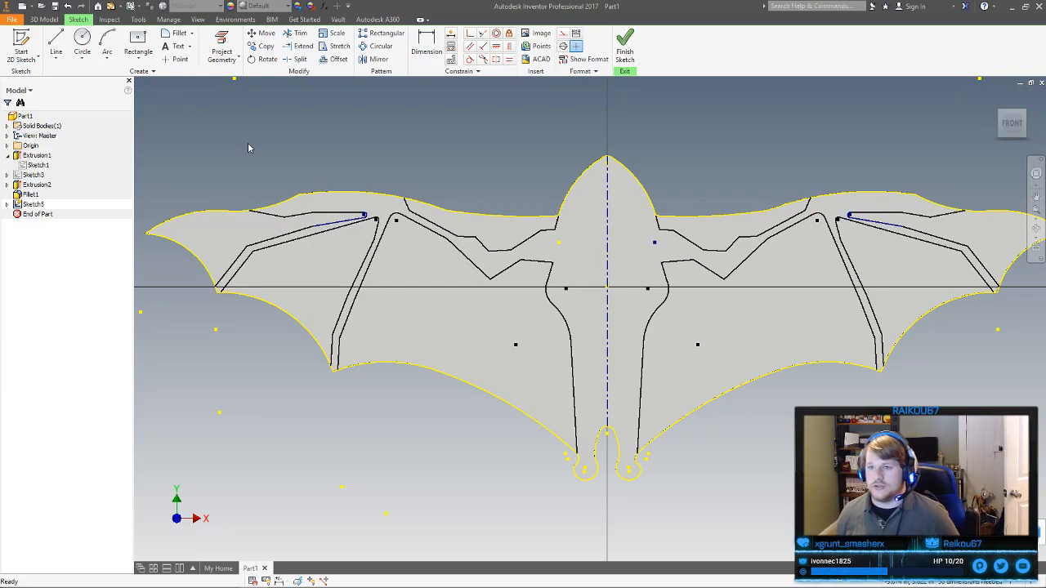
pyautogui.scroll(3, 428, 175)
pyautogui.moveTo(470, 171); pyautogui.dragTo(441, 214, button='middle')
pyautogui.moveTo(502, 213)
pyautogui.mouseDown(button='middle')
pyautogui.moveTo(557, 217)
pyautogui.moveTo(591, 238)
pyautogui.mouseUp(button='middle')
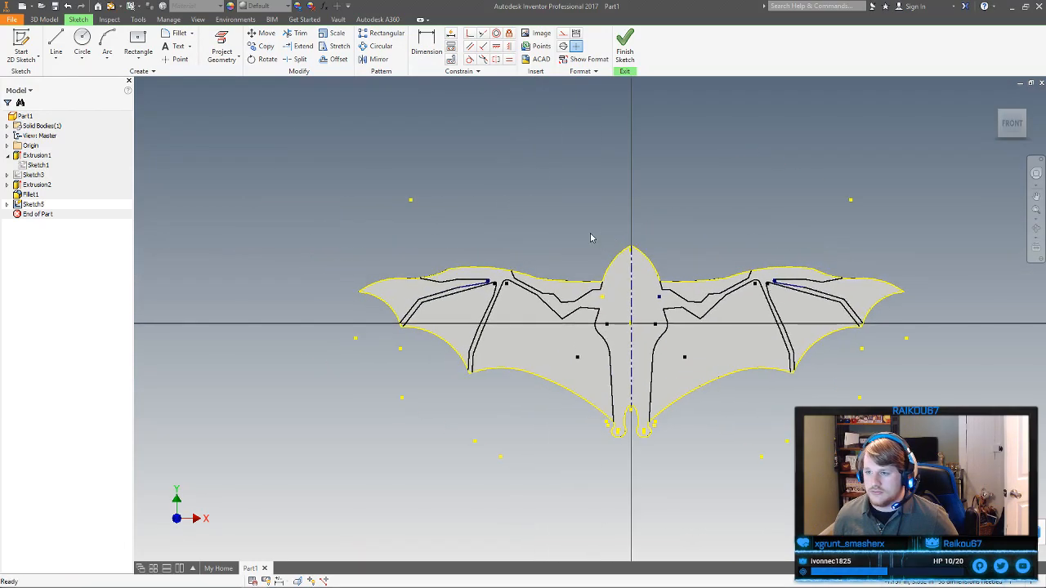
pyautogui.press('e')
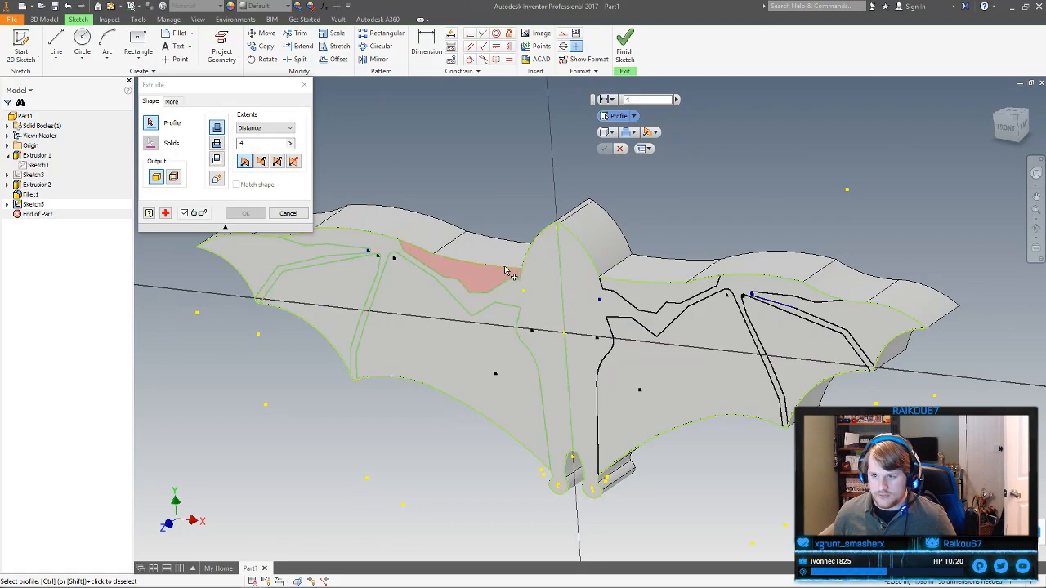
pyautogui.click(448, 356)
pyautogui.click(446, 352)
pyautogui.moveTo(404, 310); pyautogui.dragTo(539, 317, button='middle')
pyautogui.click(458, 315)
pyautogui.click(391, 256)
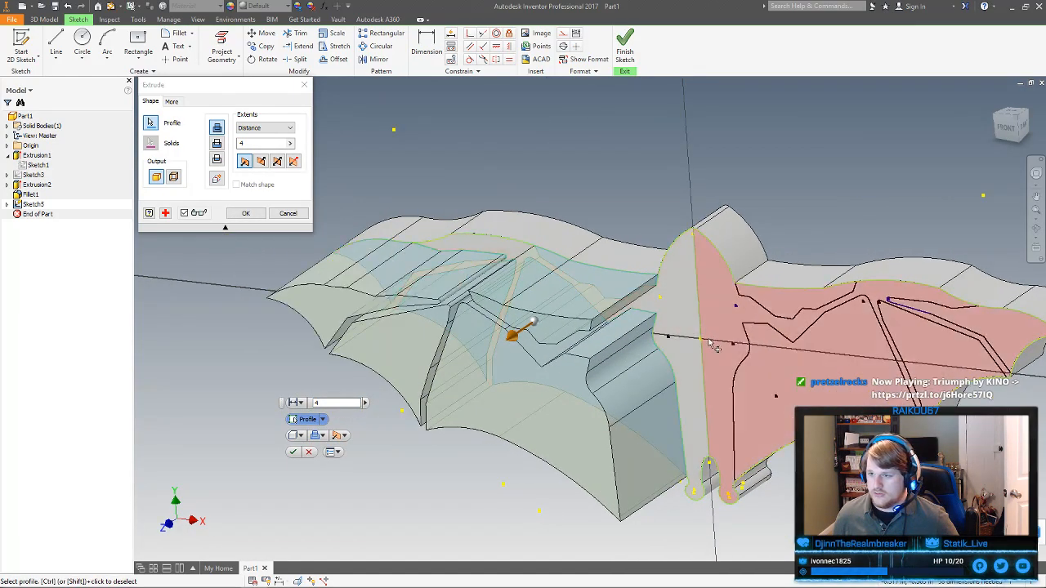
pyautogui.moveTo(762, 380); pyautogui.dragTo(633, 318, button='middle')
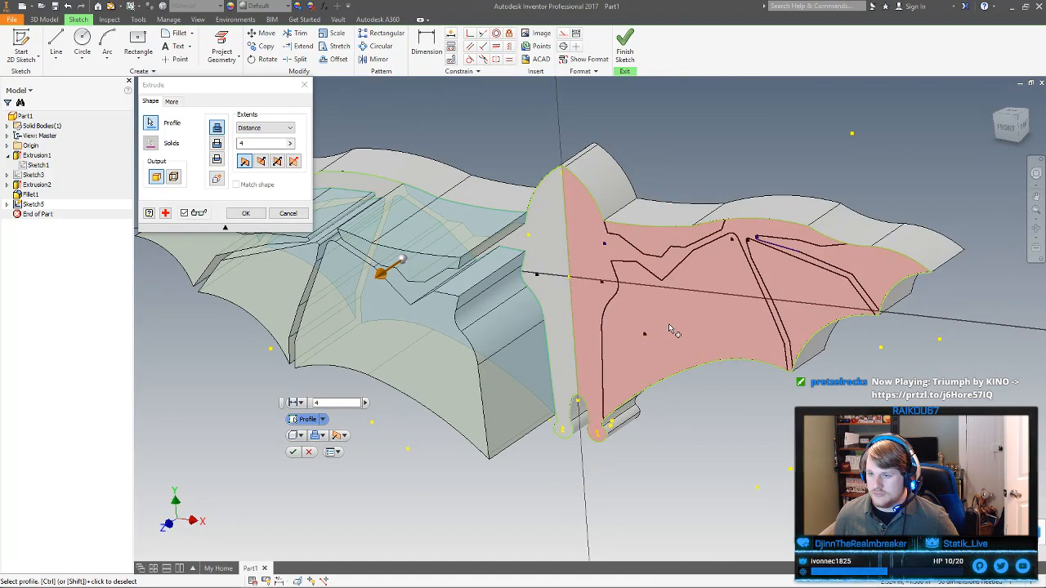
pyautogui.scroll(2, 668, 326)
pyautogui.scroll(-3, 668, 323)
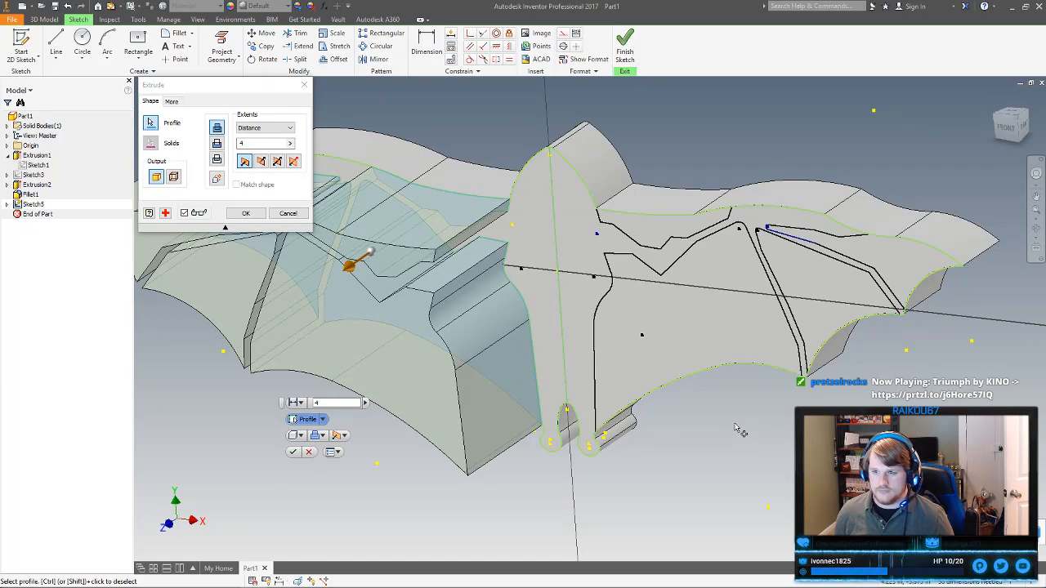
pyautogui.press('Escape')
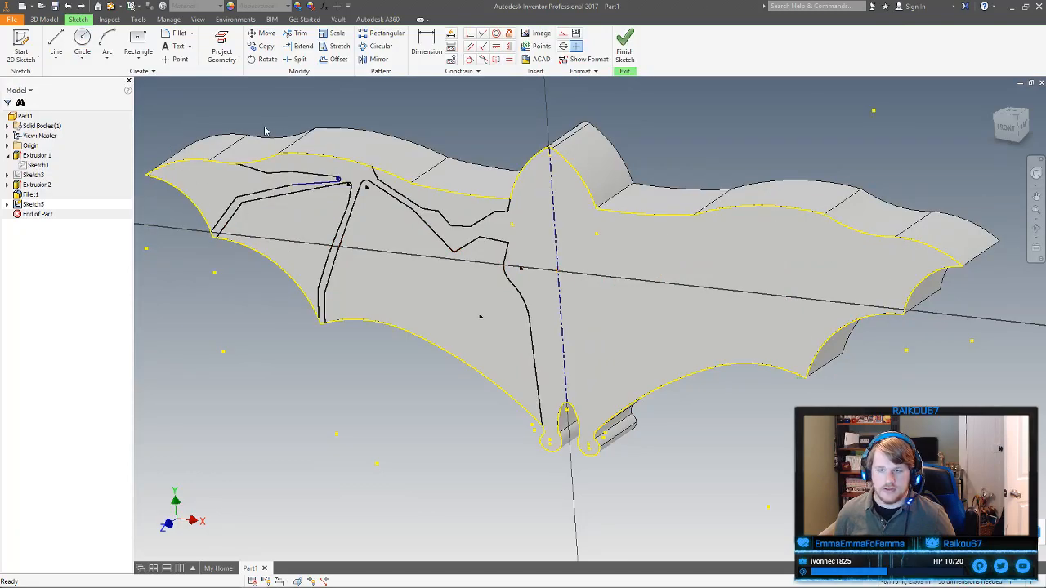
# Set up a cut extrusion of the left wing's membrane regions between the arm and finger bones, with a distance of 1
pyautogui.press('e')
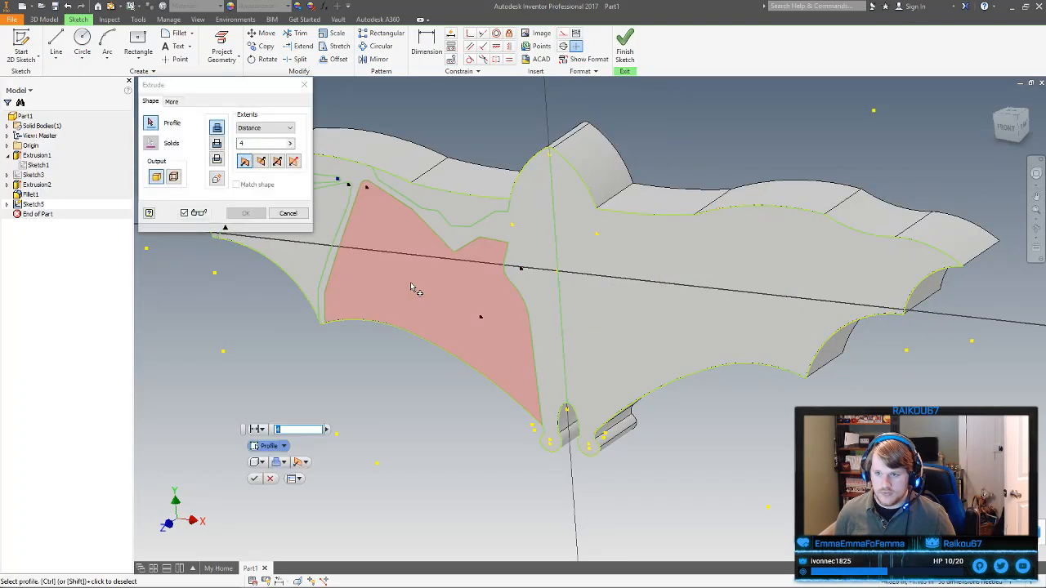
pyautogui.click(458, 215)
pyautogui.moveTo(328, 218); pyautogui.dragTo(645, 230, button='middle')
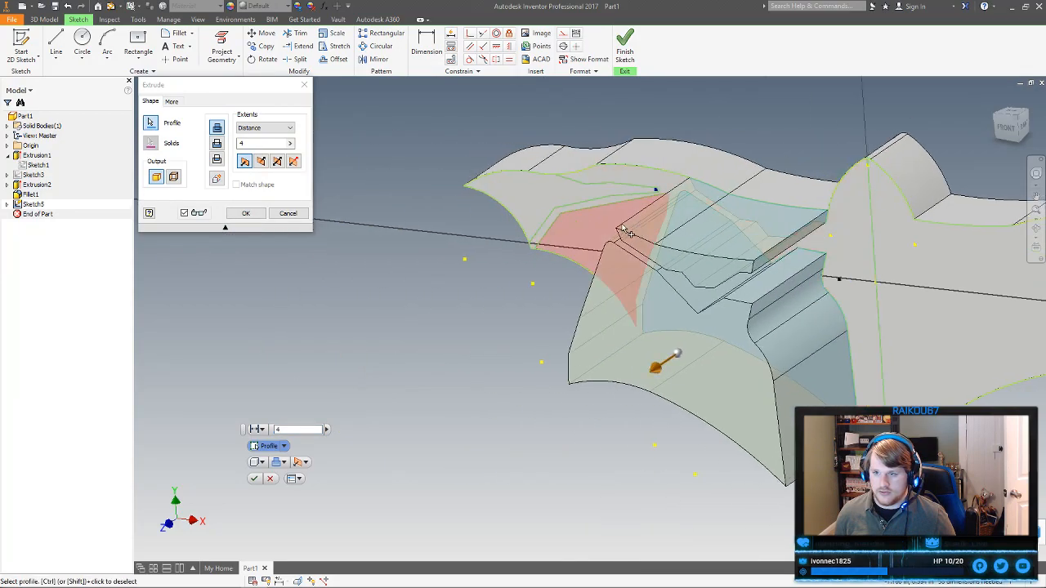
pyautogui.click(619, 230)
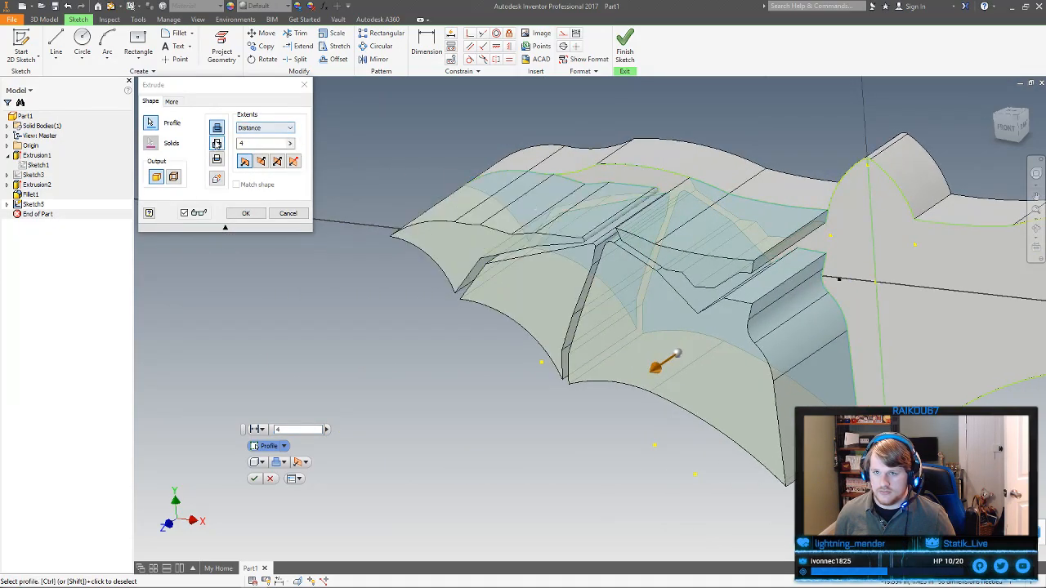
pyautogui.click(277, 129)
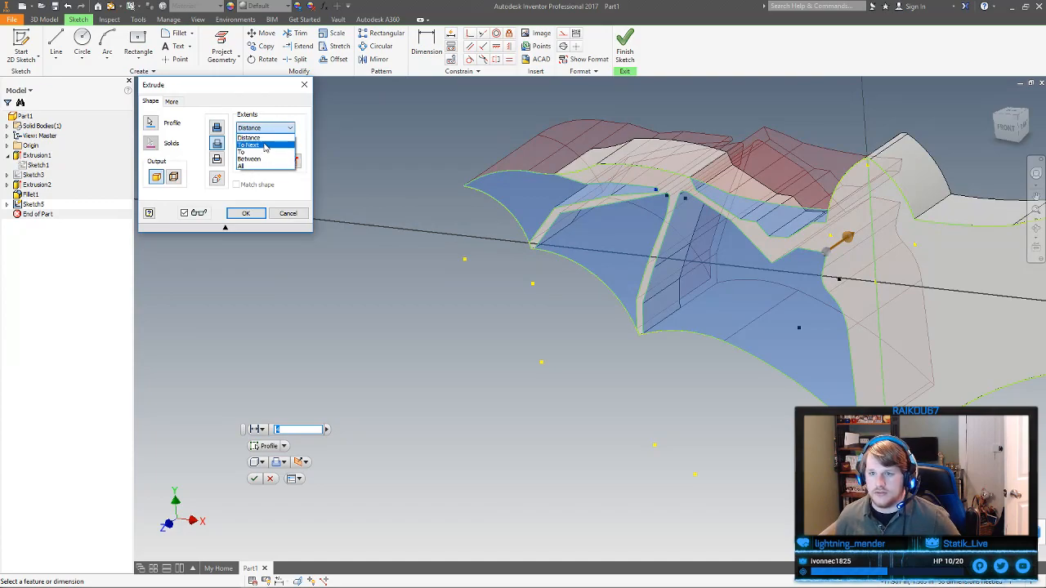
pyautogui.click(268, 137)
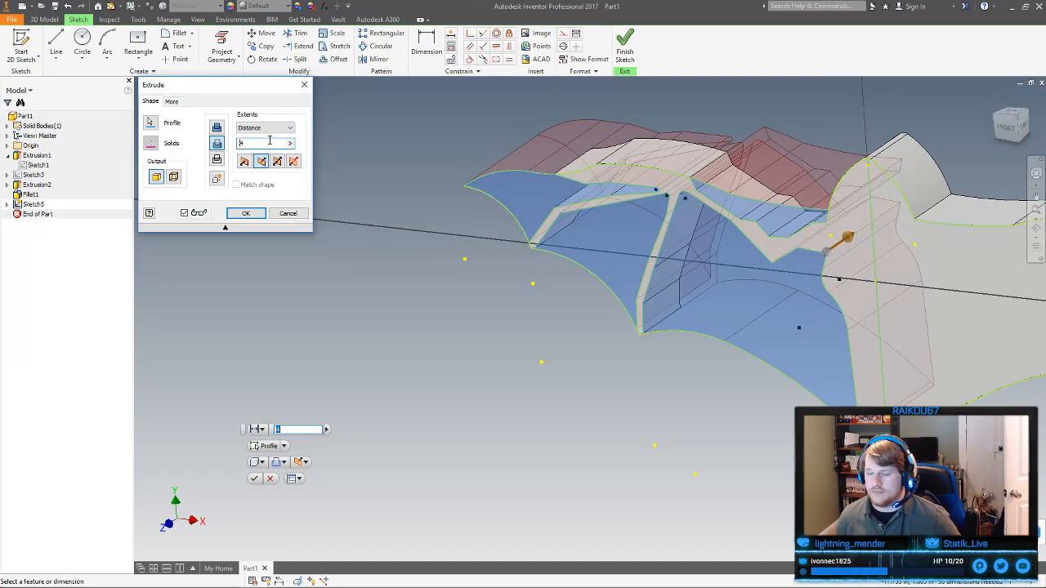
pyautogui.click(241, 143)
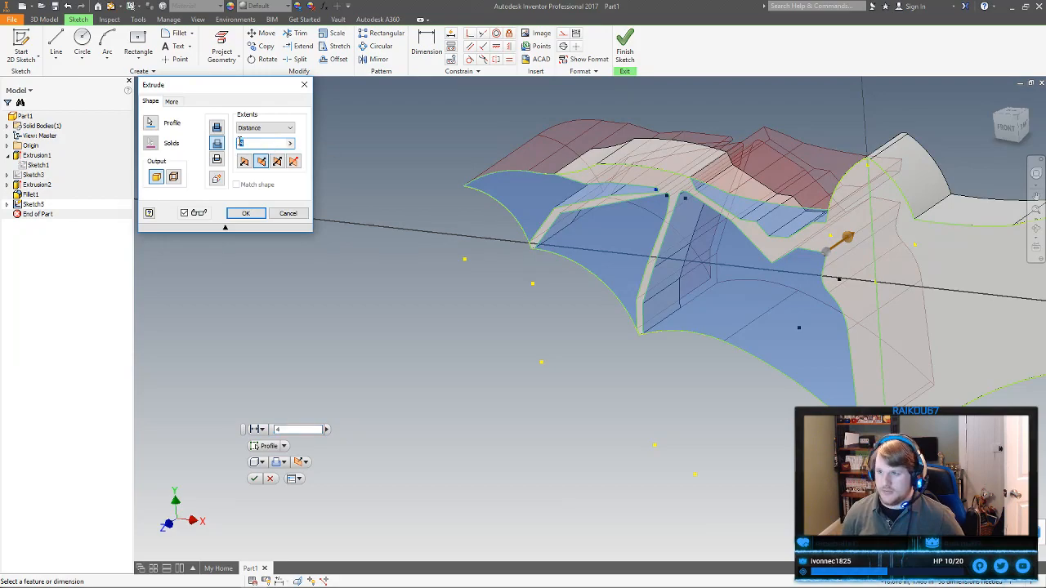
pyautogui.keyDown('shift'); pyautogui.moveTo(860, 315); pyautogui.dragTo(806, 306, button='middle'); pyautogui.keyUp('shift')
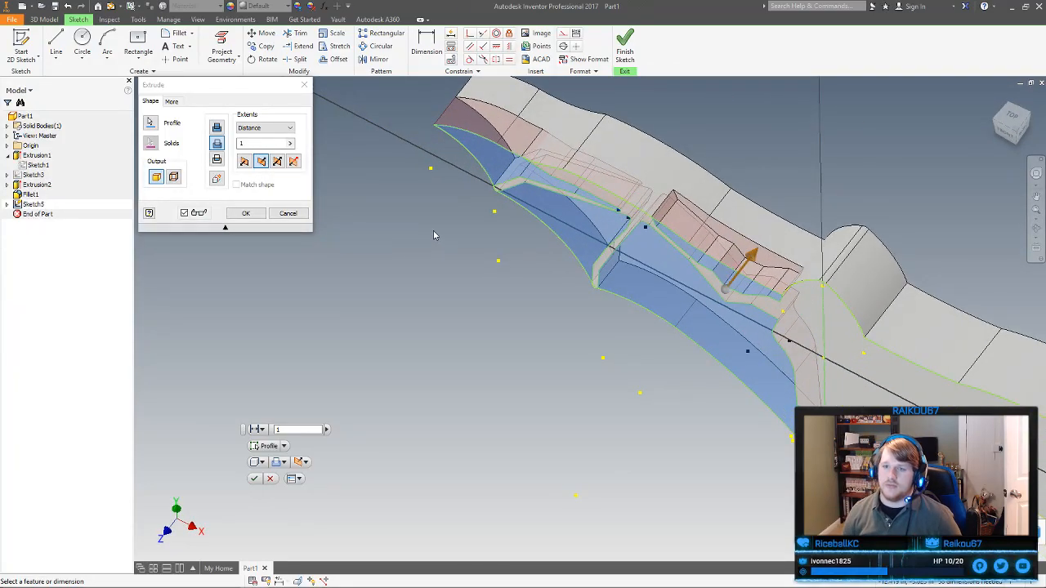
# Switch to Photos to examine the wing structure in bat 1.jpg and bat 3.jpg, closing both pictures
pyautogui.moveTo(204, 583)
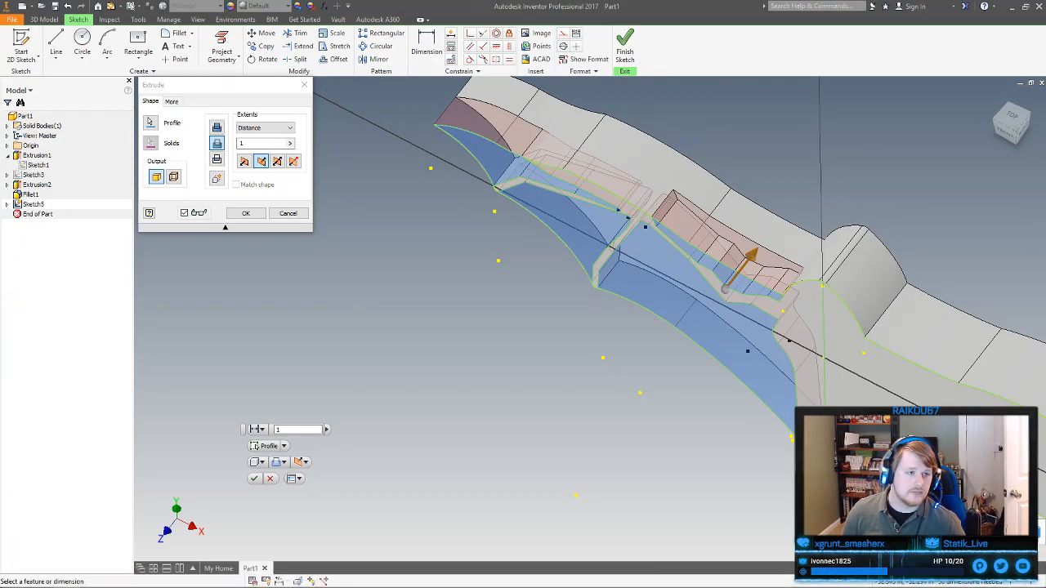
pyautogui.hotkey('alt', 'Tab')
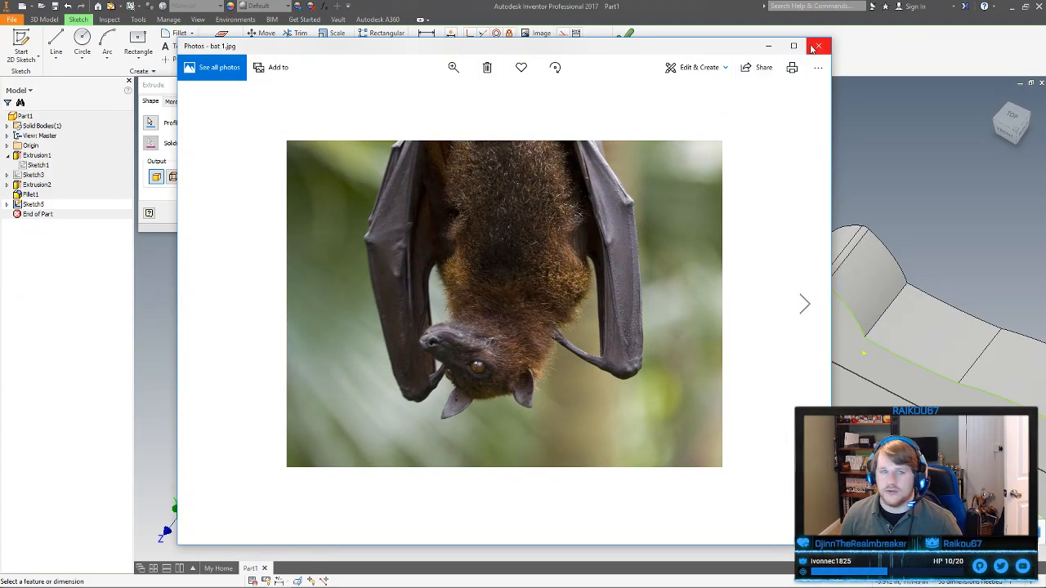
pyautogui.click(817, 46)
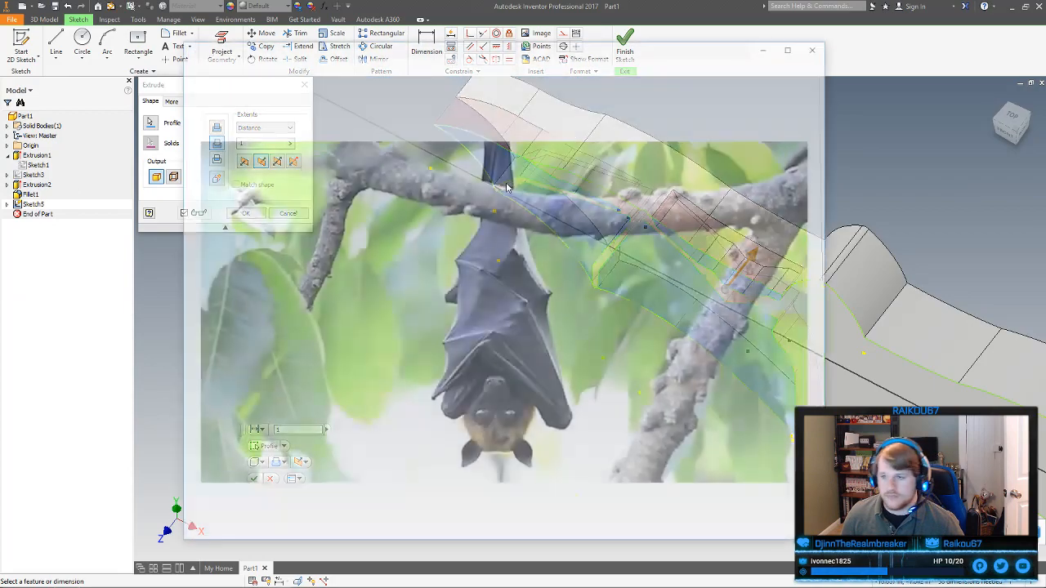
pyautogui.scroll(-1, 440, 393)
pyautogui.scroll(1, 439, 394)
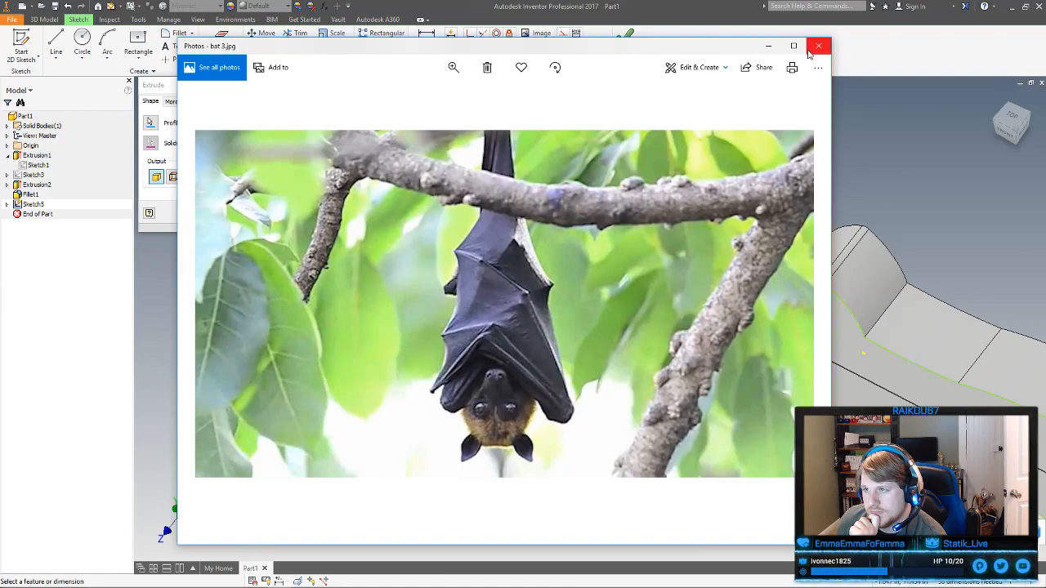
pyautogui.click(818, 46)
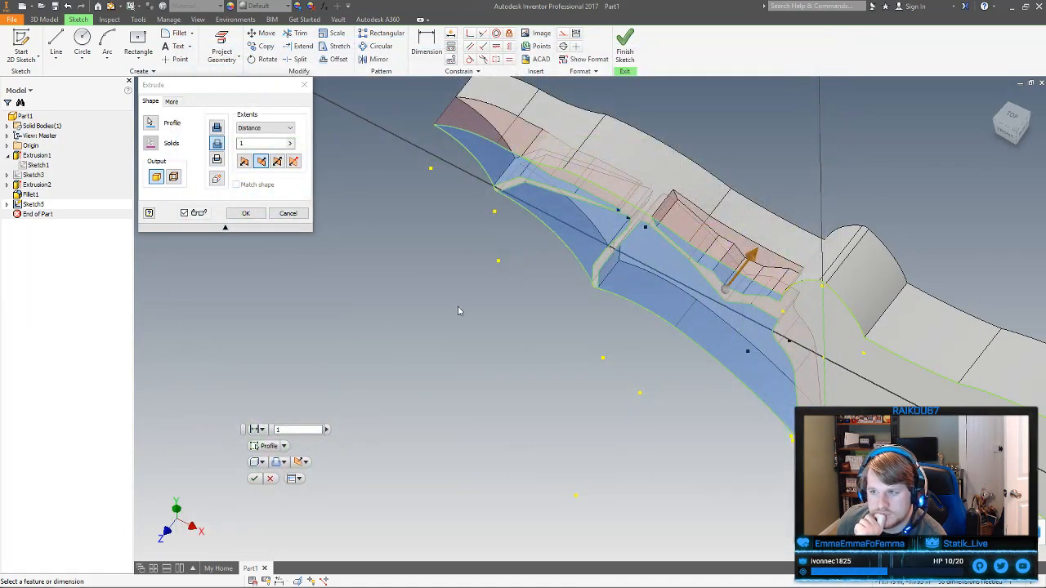
# Apply the cut to the left wing's membrane regions
pyautogui.moveTo(459, 310); pyautogui.dragTo(317, 316, button='middle')
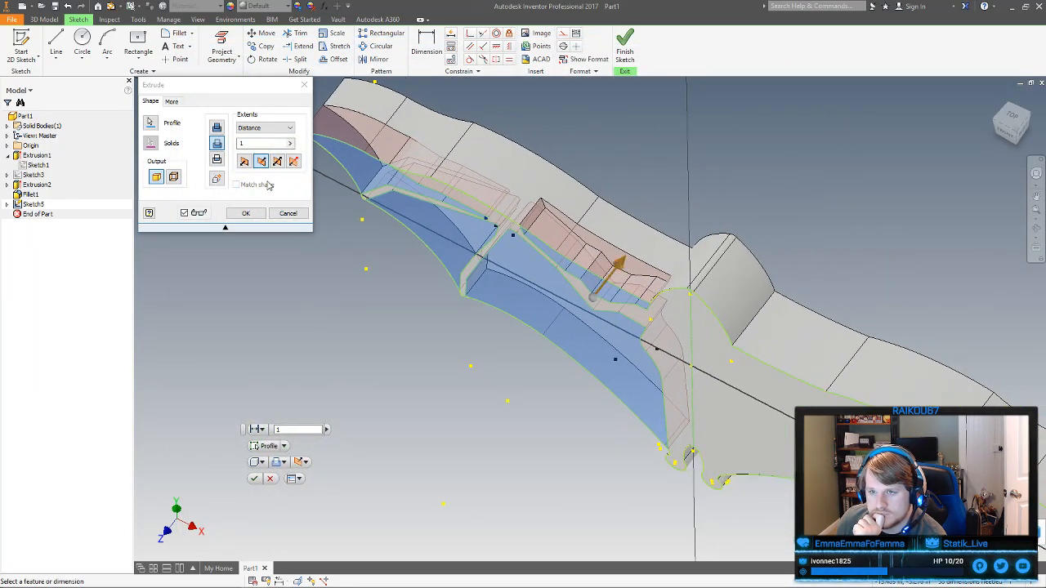
pyautogui.click(245, 213)
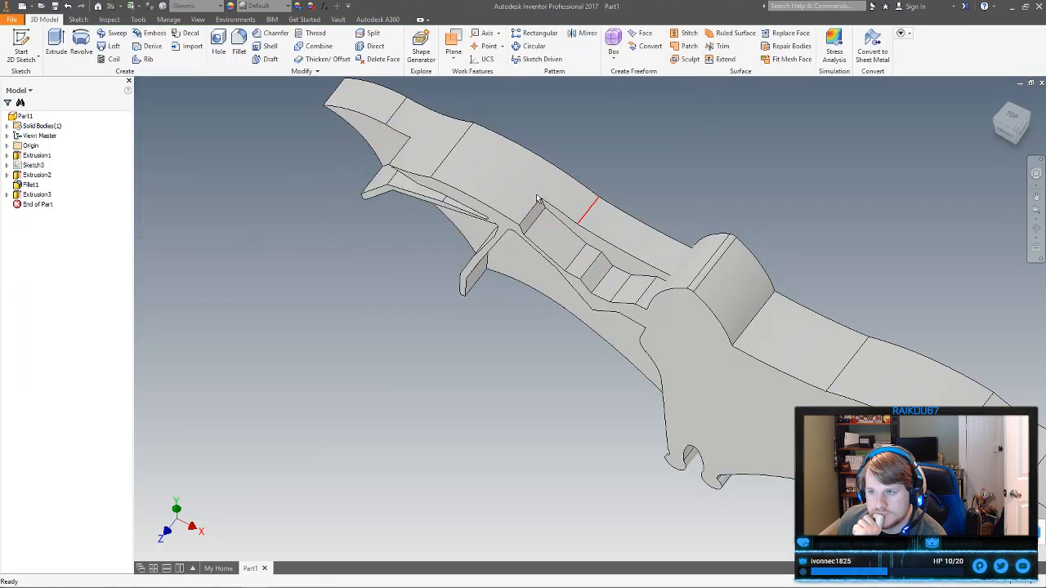
# Mirror the left wing's membrane cut about the YZ plane onto the other wing
pyautogui.click(37, 195)
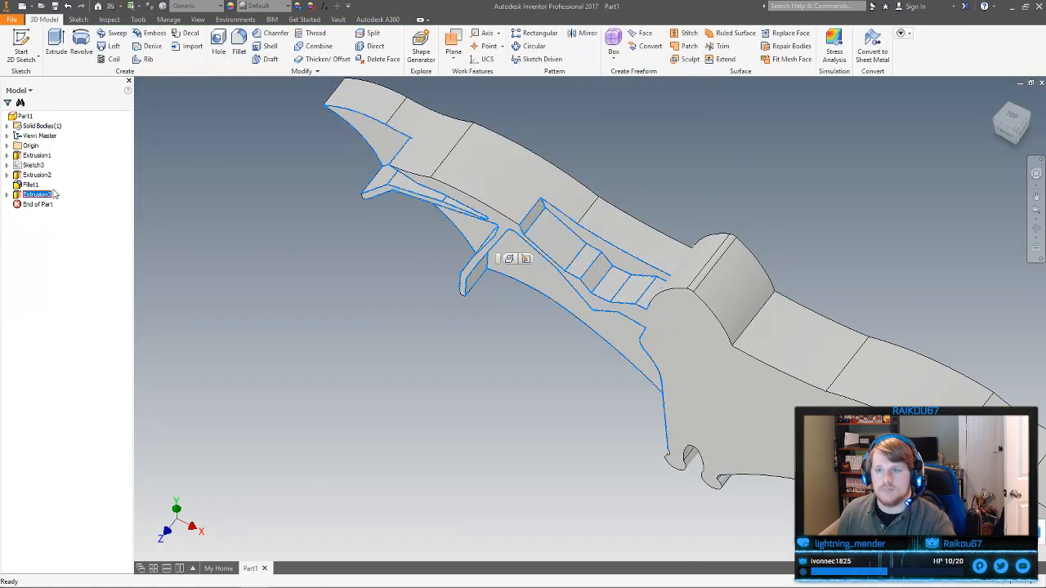
pyautogui.click(582, 33)
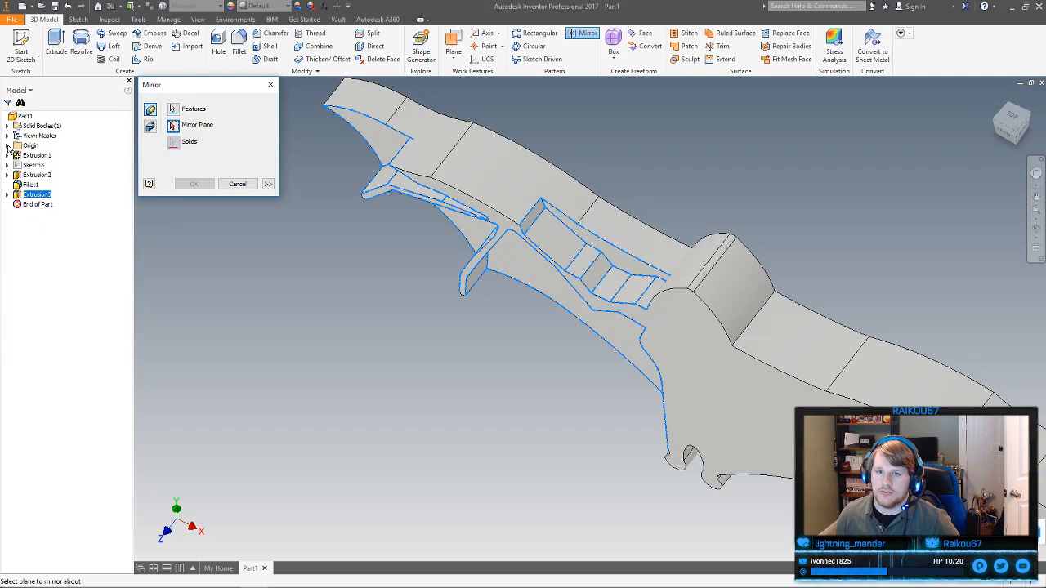
pyautogui.click(7, 146)
pyautogui.click(39, 155)
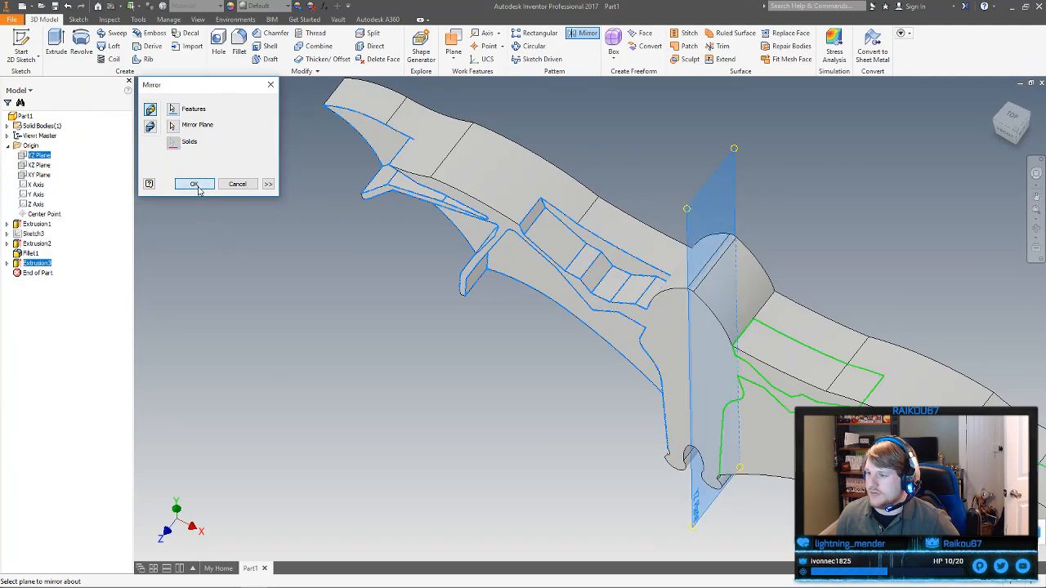
pyautogui.click(194, 184)
# Edit the left wing's membrane cut extrusion and set its distance to .25 in
pyautogui.keyDown('shift'); pyautogui.moveTo(262, 215); pyautogui.dragTo(516, 309, button='middle'); pyautogui.keyUp('shift')
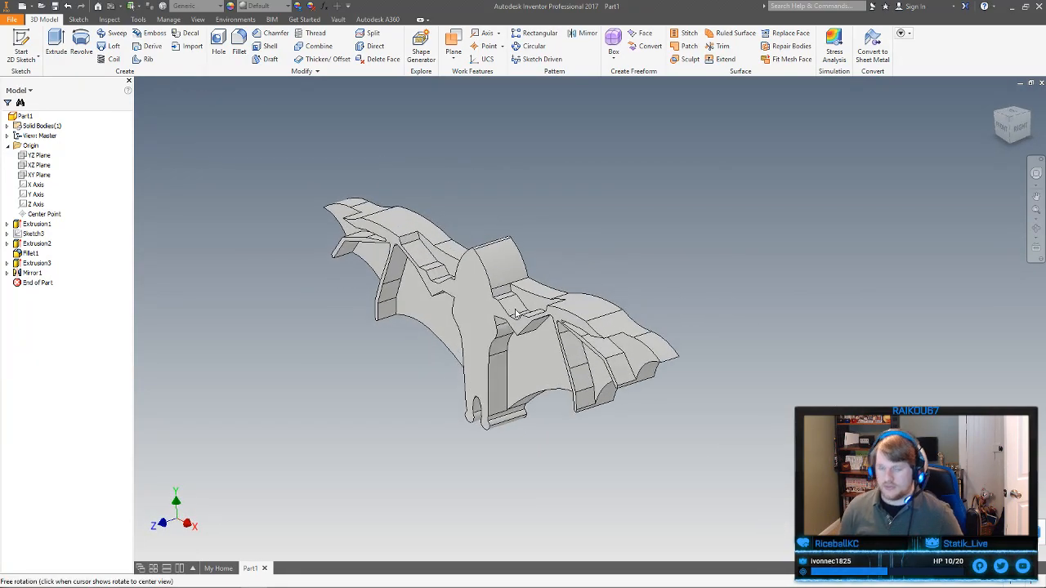
pyautogui.moveTo(546, 292)
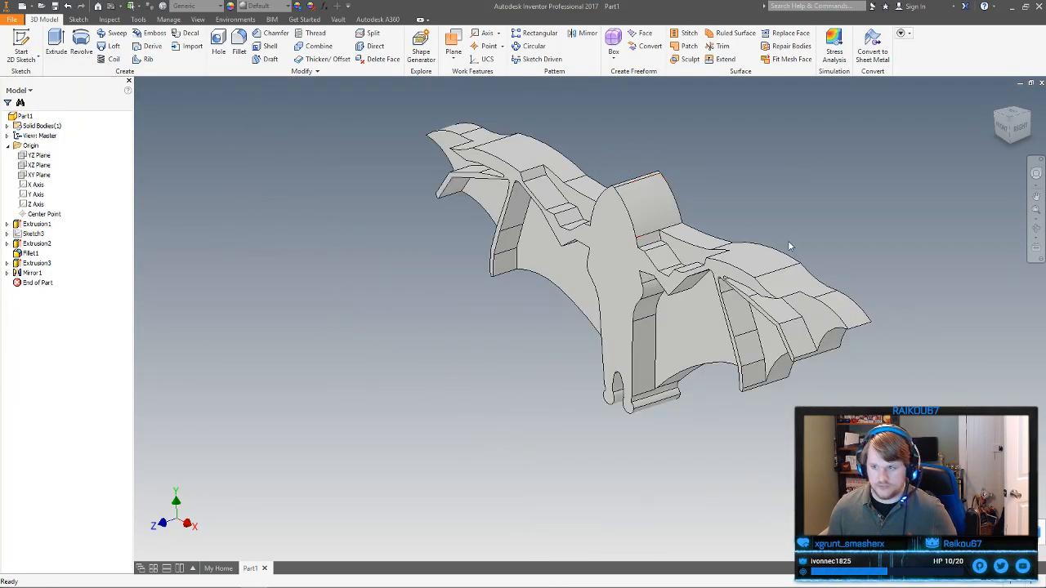
pyautogui.keyDown('shift'); pyautogui.moveTo(789, 245); pyautogui.dragTo(777, 299, button='middle'); pyautogui.keyUp('shift')
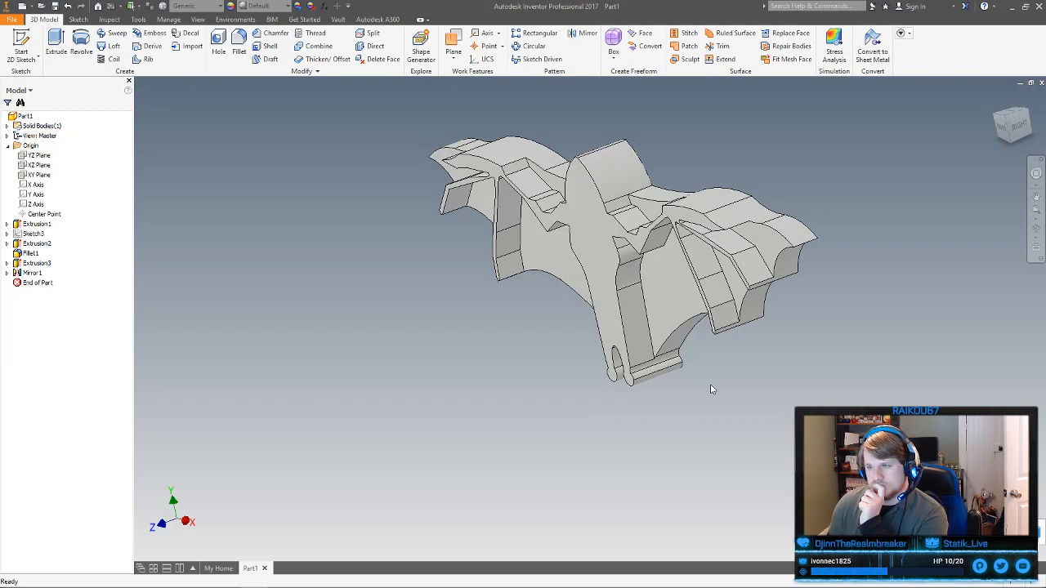
pyautogui.moveTo(716, 390); pyautogui.dragTo(739, 393, button='middle')
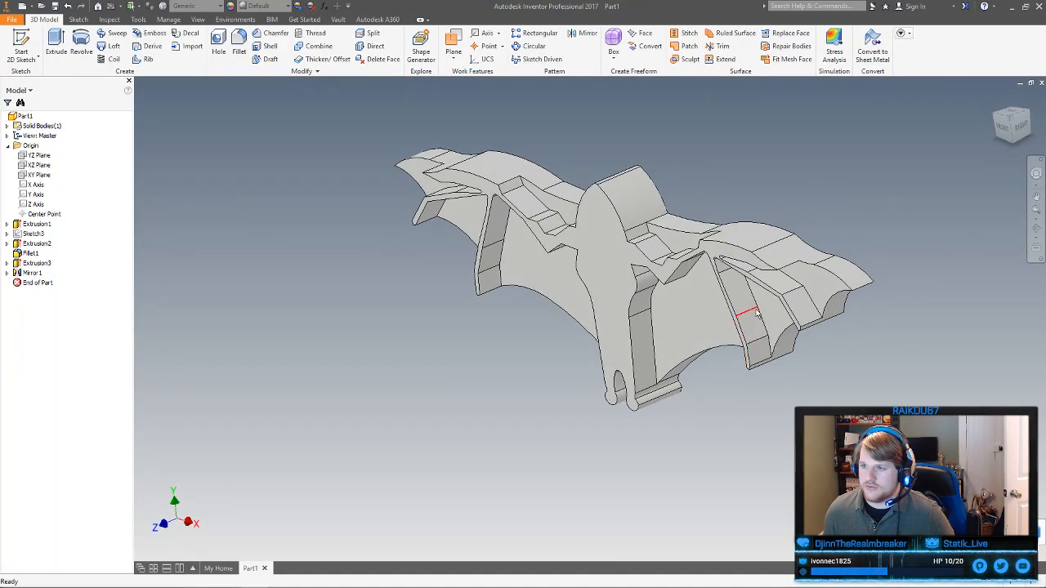
pyautogui.doubleClick(31, 263)
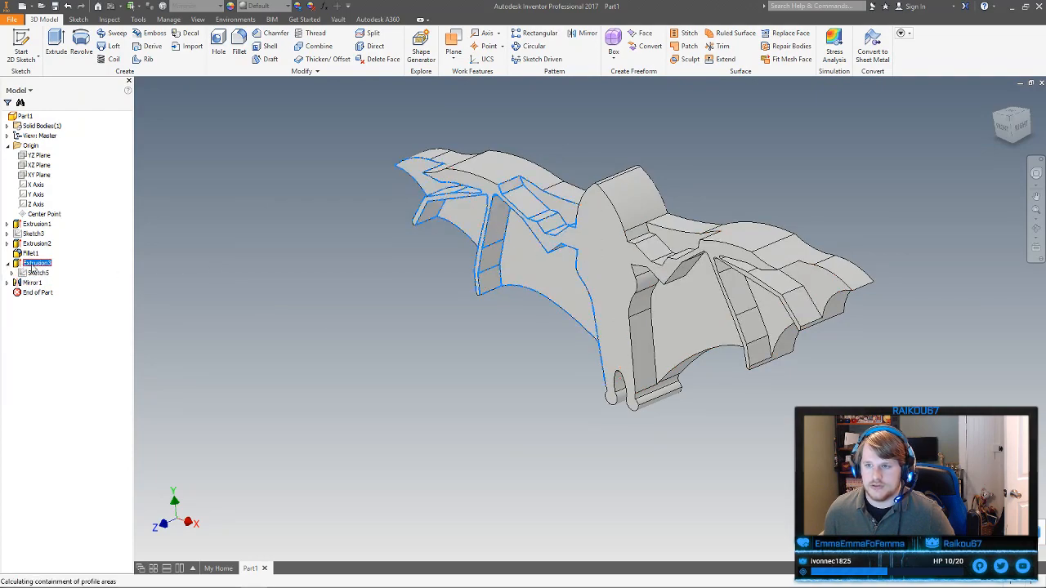
pyautogui.moveTo(252, 141); pyautogui.dragTo(236, 143)
pyautogui.write('.25')
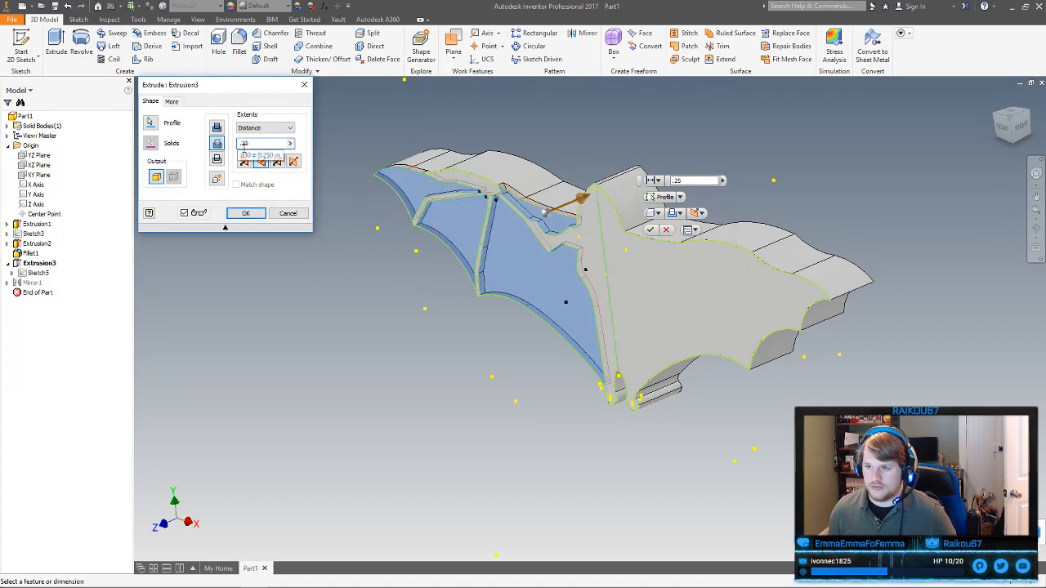
pyautogui.click(248, 213)
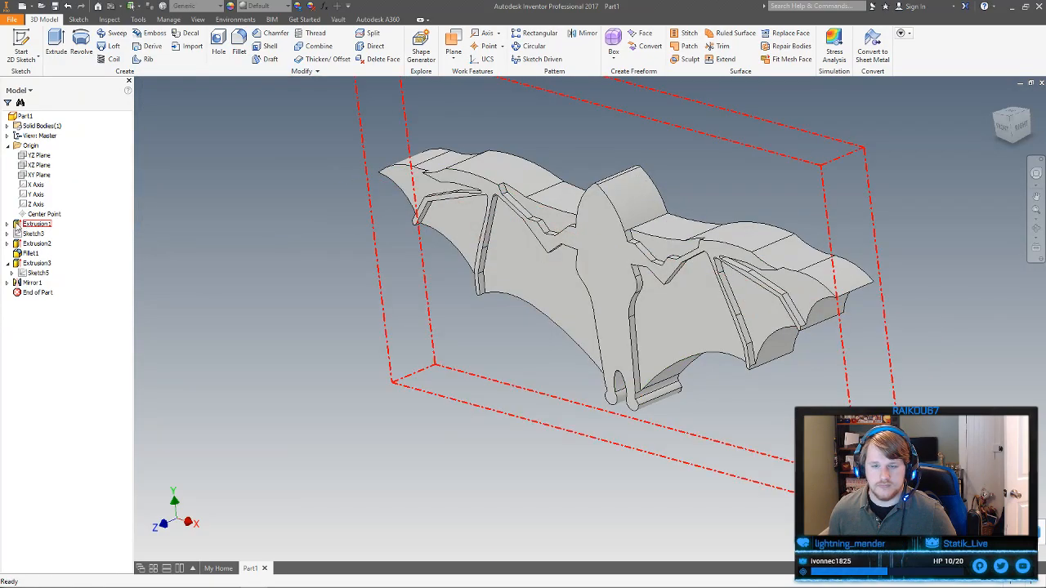
# Edit the base block's extrusion and set its distance to 1
pyautogui.doubleClick(36, 224)
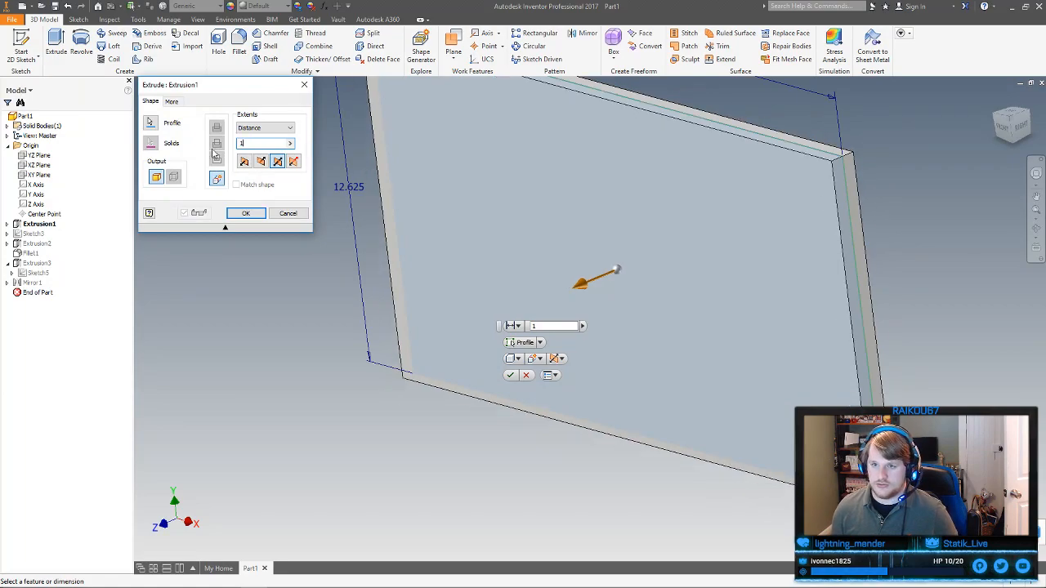
pyautogui.click(245, 213)
pyautogui.keyDown('shift'); pyautogui.moveTo(497, 287); pyautogui.dragTo(619, 303, button='middle'); pyautogui.keyUp('shift')
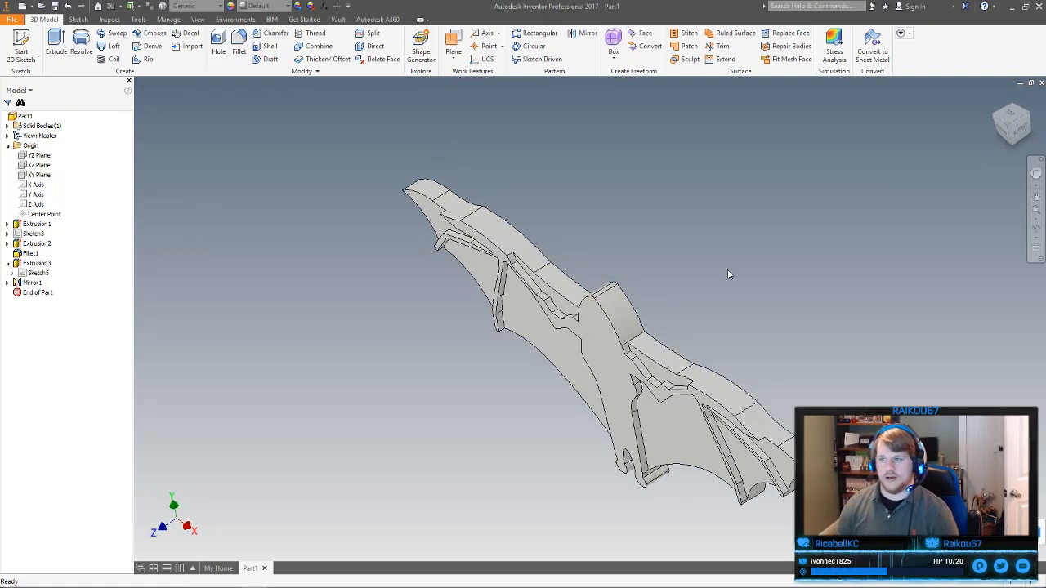
# Start a sketch on the bat's raised front face and project the side edges of the body
pyautogui.click(609, 350)
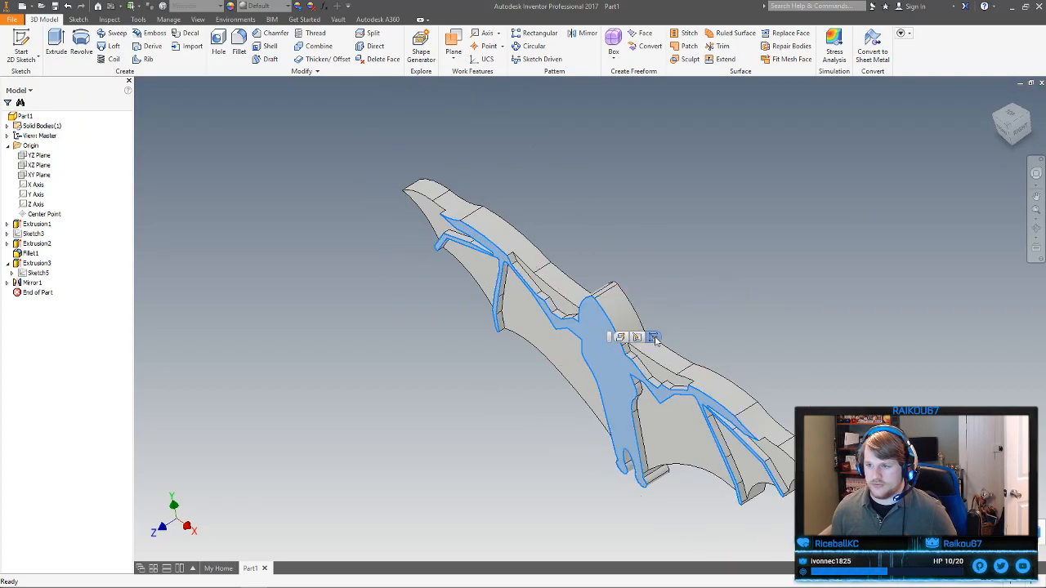
pyautogui.click(221, 49)
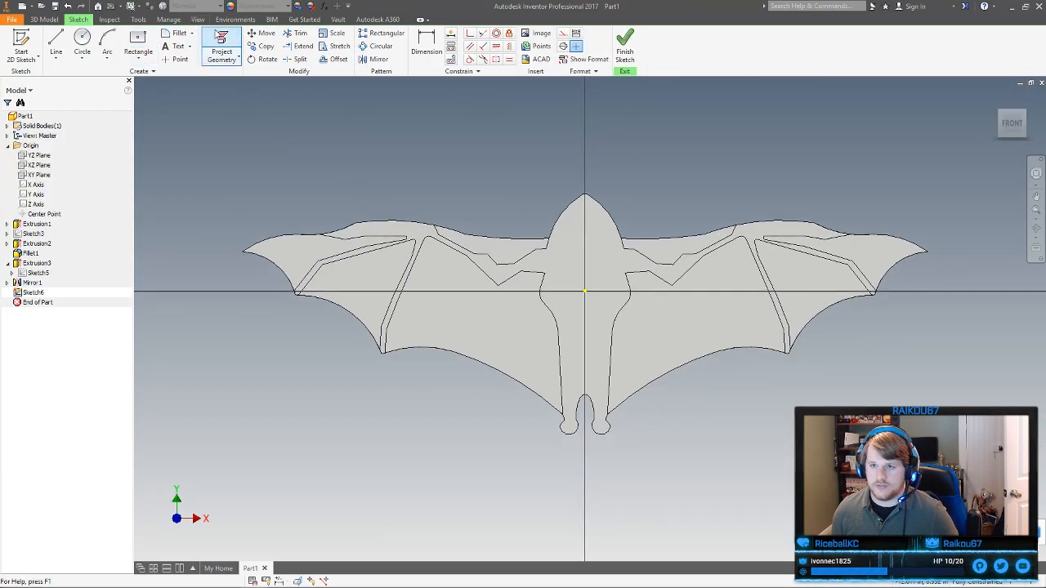
pyautogui.scroll(3, 630, 335)
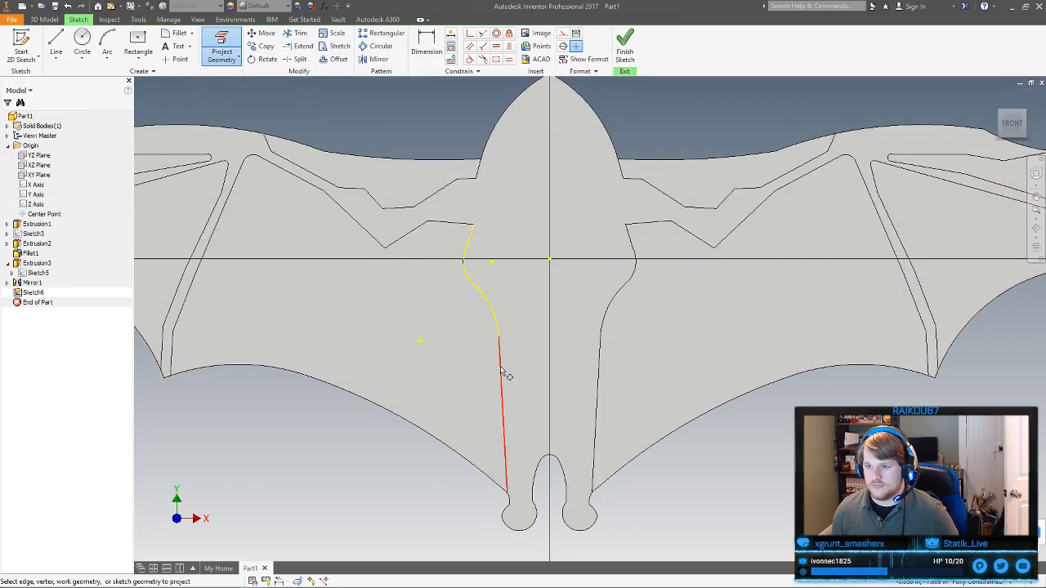
pyautogui.click(602, 378)
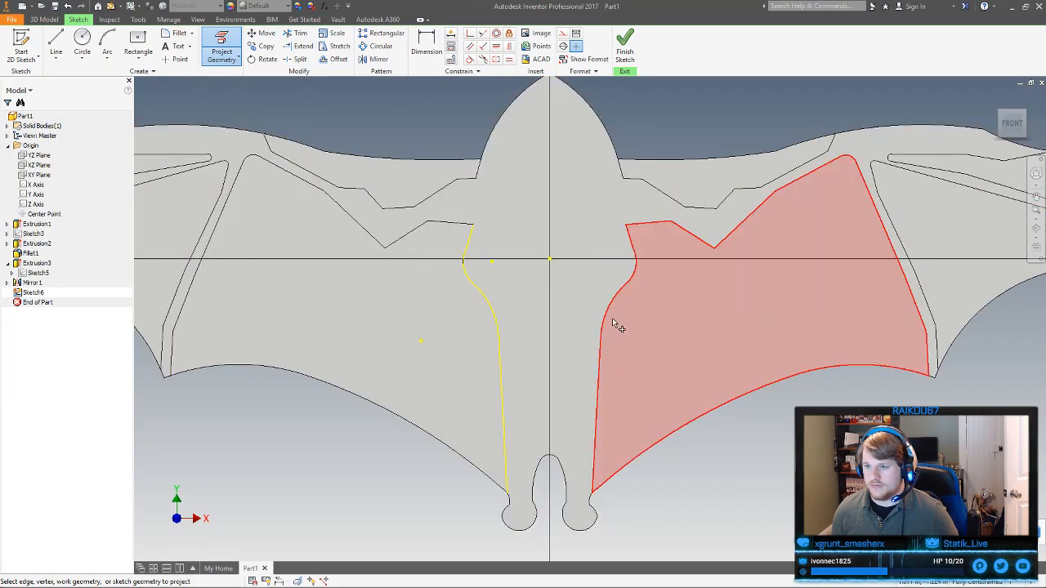
pyautogui.click(629, 238)
pyautogui.moveTo(633, 232); pyautogui.dragTo(706, 299, button='middle')
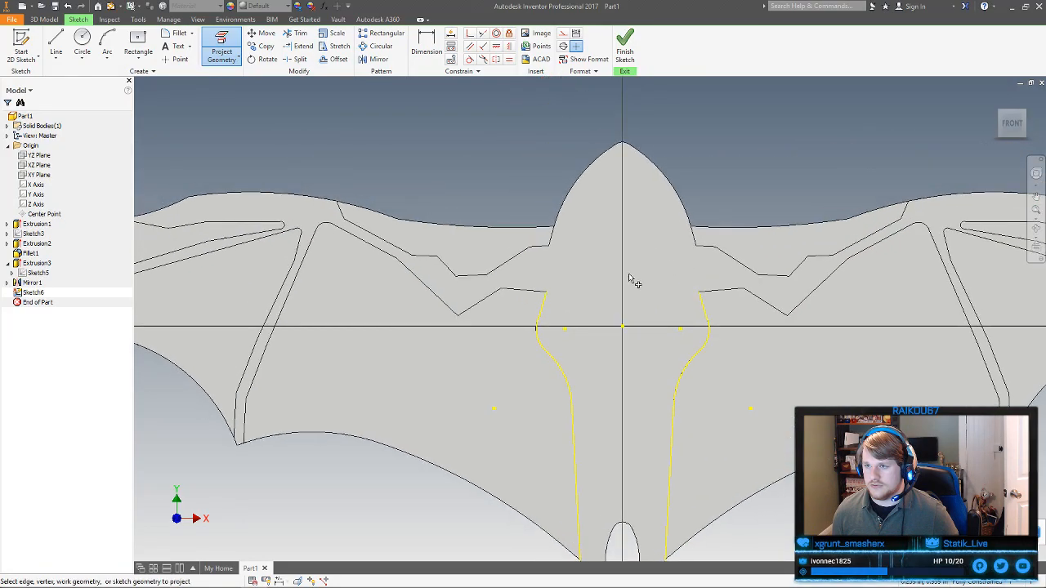
# Project the rest of the raised face's outline, including the head, arms, finger bones and feet, into the sketch
pyautogui.click(654, 188)
pyautogui.rightClick(740, 156)
pyautogui.click(782, 122)
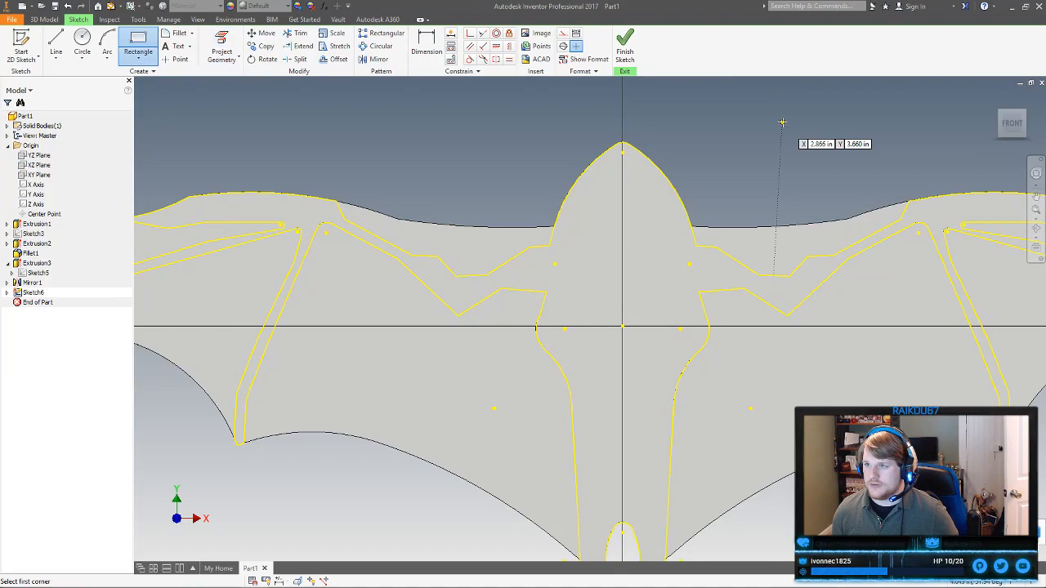
pyautogui.rightClick(768, 132)
pyautogui.click(808, 133)
# Draw a line about 0.83 in long across the left shoulder, joining the upper and lower arm corners at the body
pyautogui.moveTo(758, 152); pyautogui.dragTo(766, 83, button='middle')
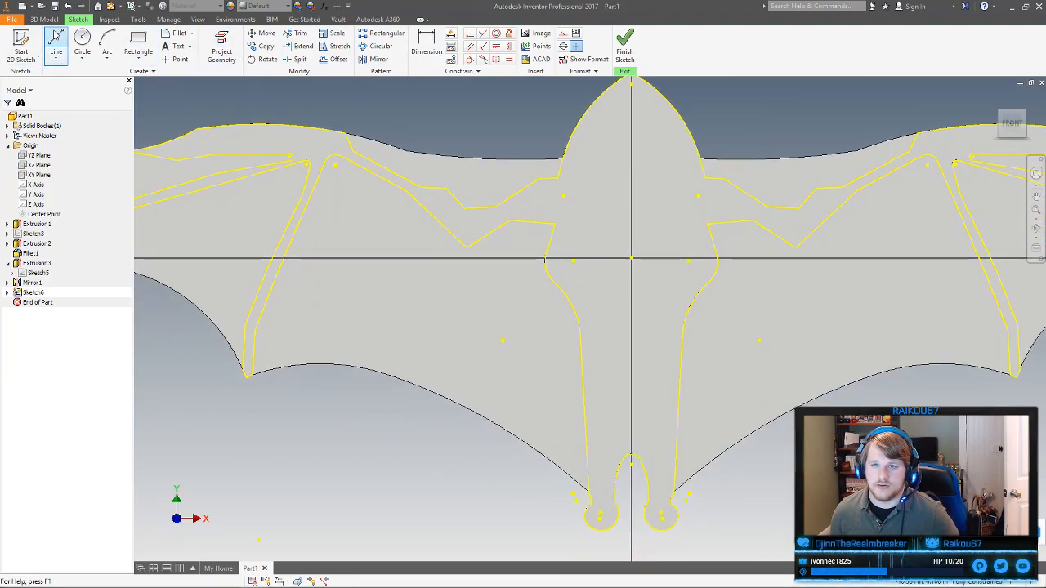
pyautogui.click(55, 40)
pyautogui.click(510, 222)
pyautogui.click(552, 233)
pyautogui.scroll(3, 563, 209)
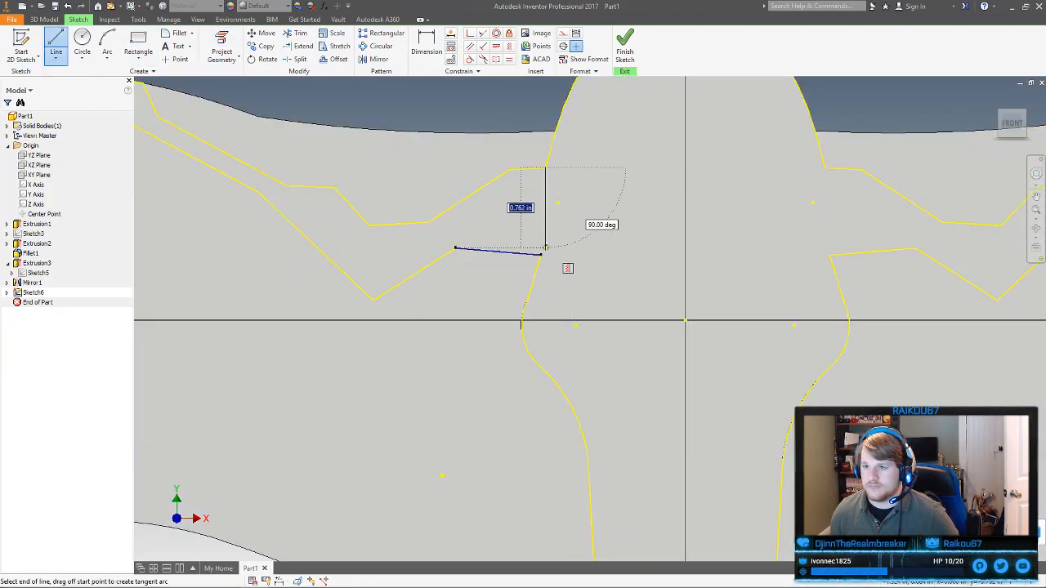
pyautogui.scroll(1, 541, 250)
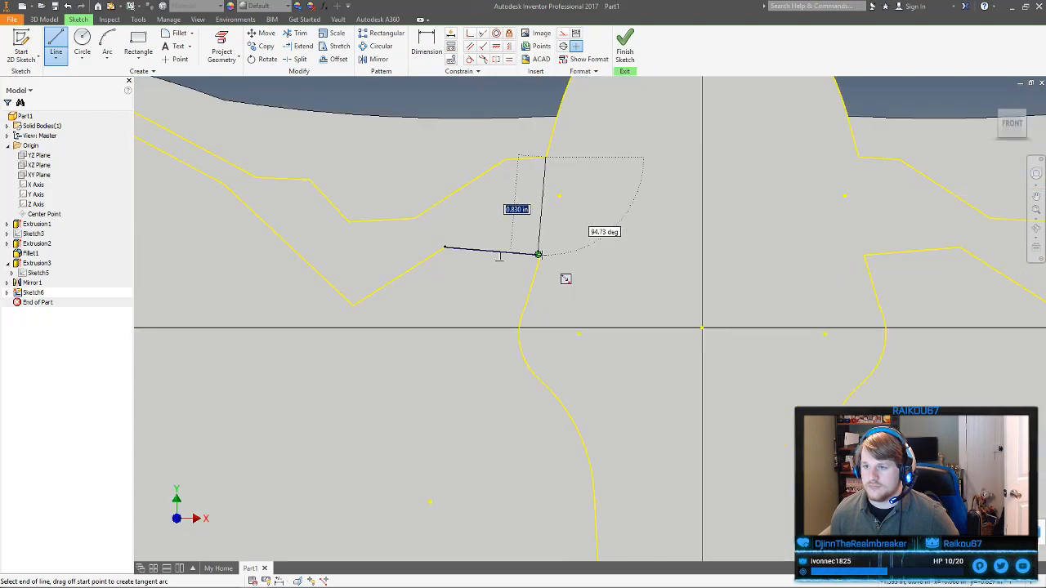
pyautogui.scroll(2, 539, 255)
pyautogui.click(540, 255)
pyautogui.scroll(-5, 542, 255)
pyautogui.moveTo(543, 255); pyautogui.dragTo(463, 280, button='middle')
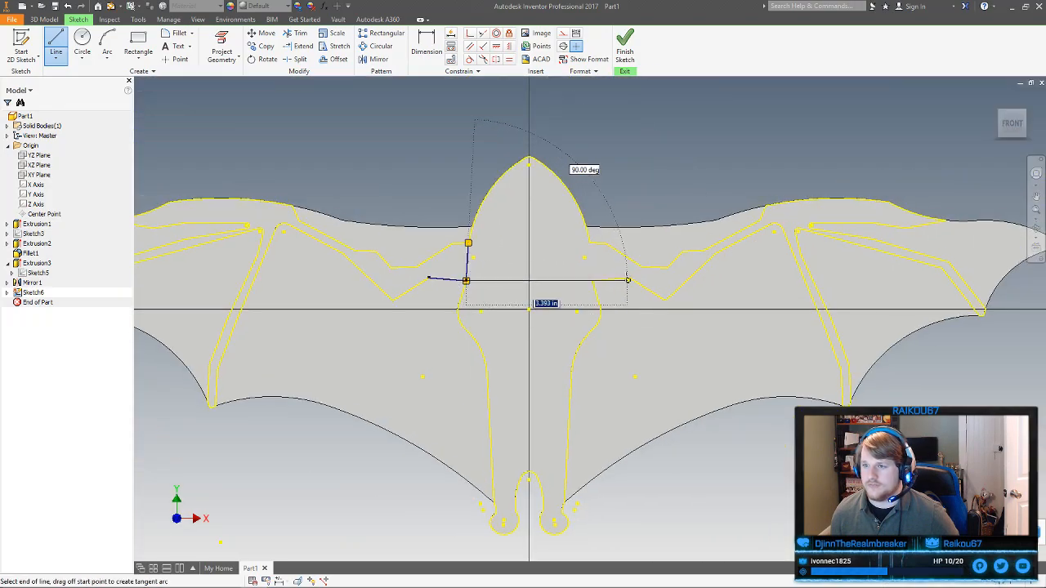
pyautogui.press('Escape')
# Draw a line about 0.83 in long across the right shoulder, joining the upper and lower arm corners at the body
pyautogui.click(56, 41)
pyautogui.click(591, 243)
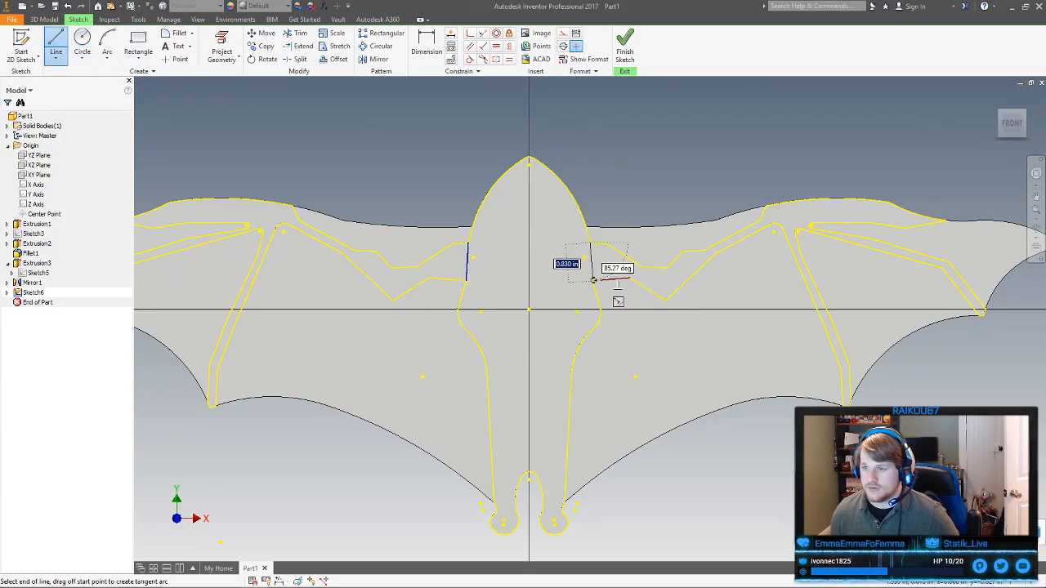
pyautogui.click(593, 280)
pyautogui.rightClick(594, 277)
pyautogui.click(625, 275)
pyautogui.moveTo(603, 304); pyautogui.dragTo(665, 200, button='middle')
pyautogui.moveTo(612, 352); pyautogui.dragTo(624, 422, button='middle')
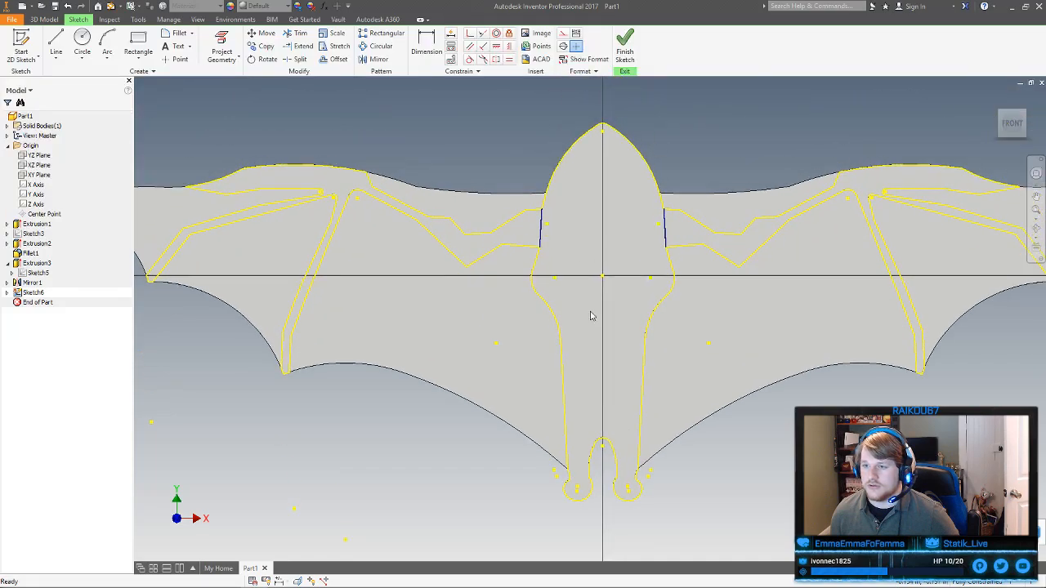
pyautogui.press('e')
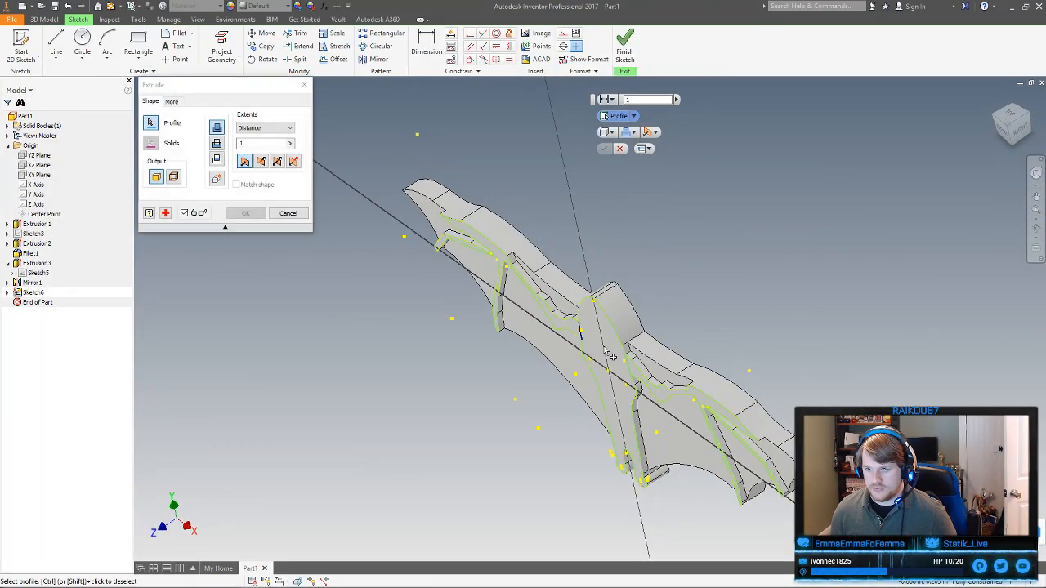
pyautogui.scroll(4, 594, 365)
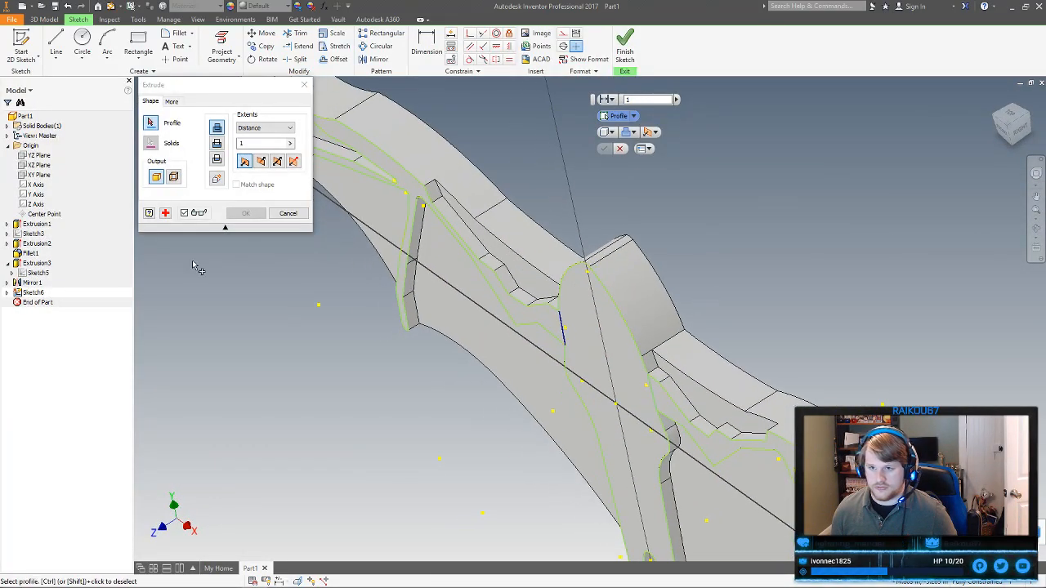
pyautogui.click(288, 213)
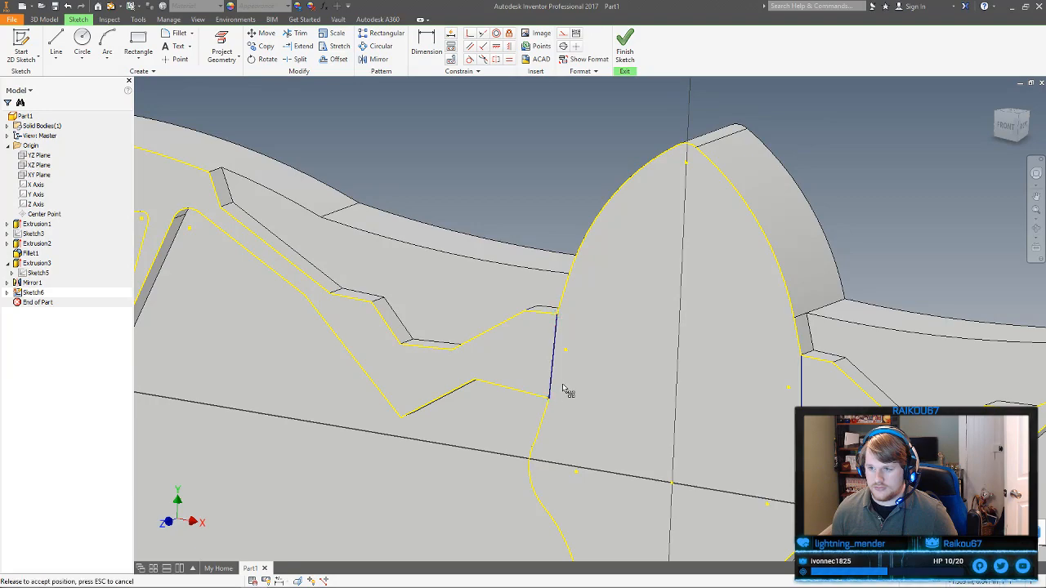
# Try to apply a coincident constraint between the left shoulder line's lower end and the projected body outline
pyautogui.scroll(3, 564, 401)
pyautogui.click(469, 33)
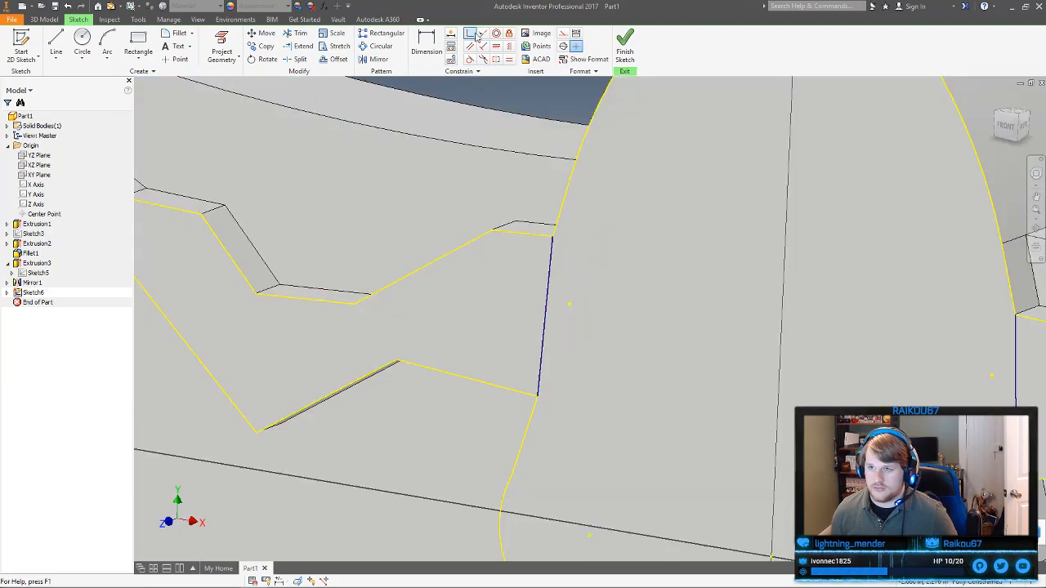
pyautogui.click(539, 400)
pyautogui.click(539, 400)
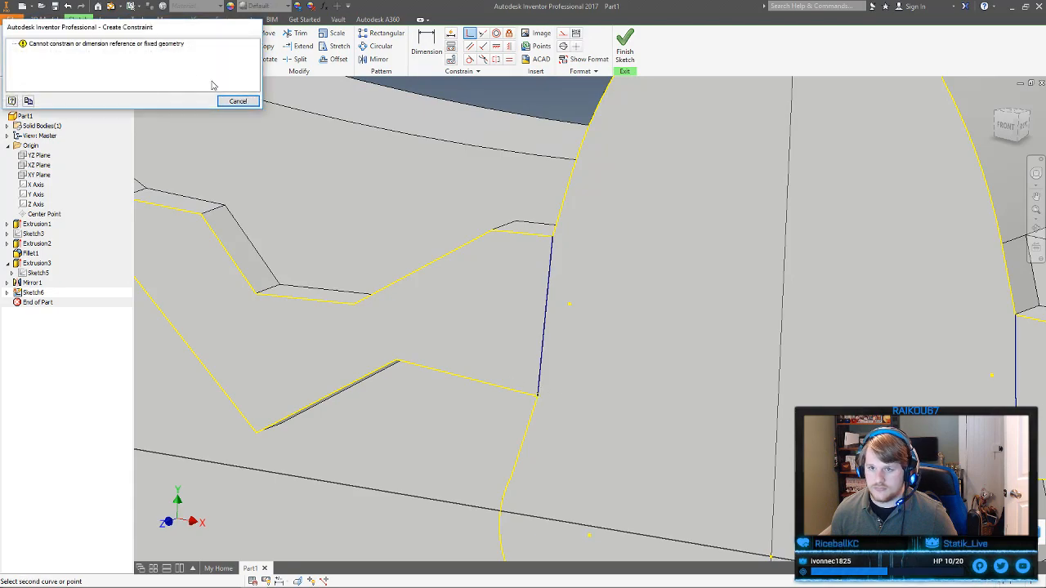
pyautogui.click(234, 100)
pyautogui.rightClick(625, 344)
pyautogui.click(582, 346)
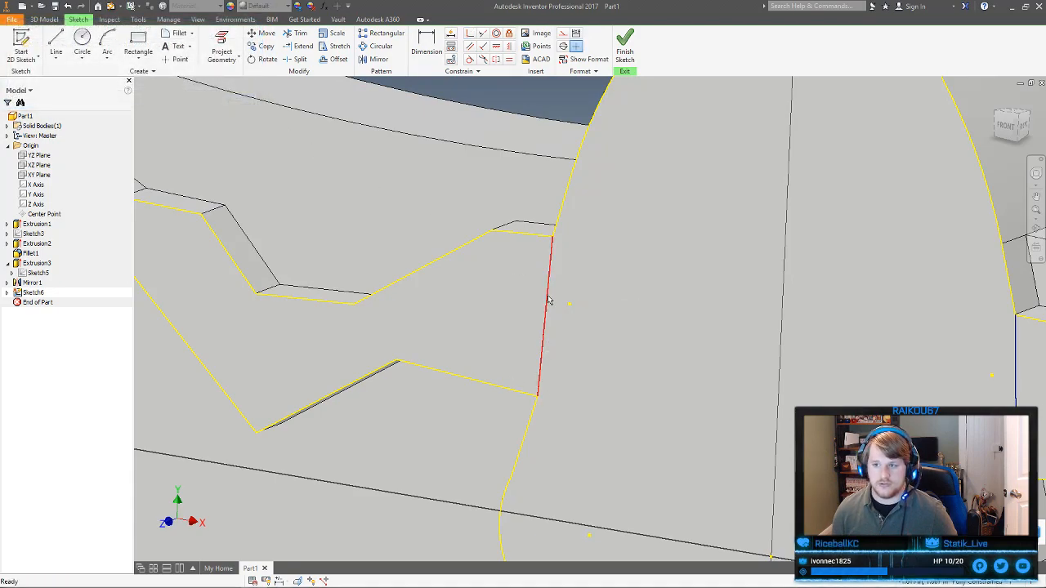
# Replace the left shoulder line with a new one from the lower arm corner to the upper arm corner
pyautogui.click(548, 299)
pyautogui.press('Delete')
pyautogui.click(56, 45)
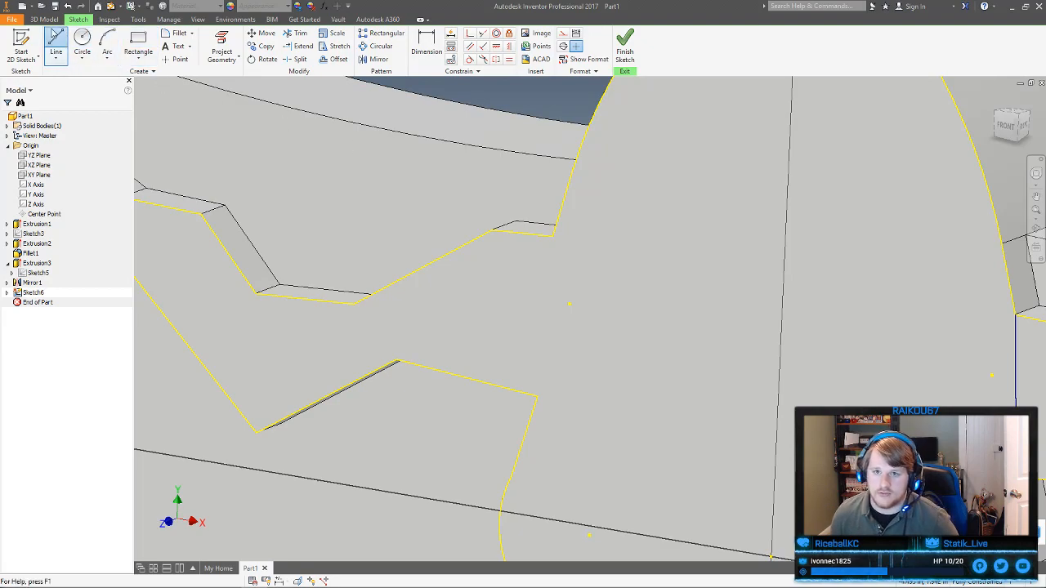
pyautogui.click(536, 396)
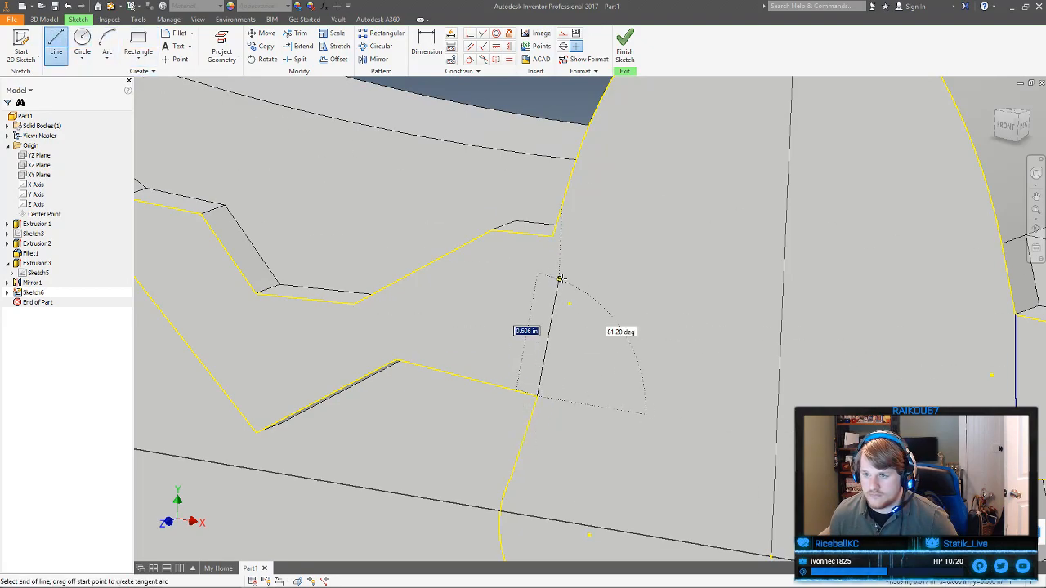
pyautogui.click(554, 236)
pyautogui.rightClick(554, 237)
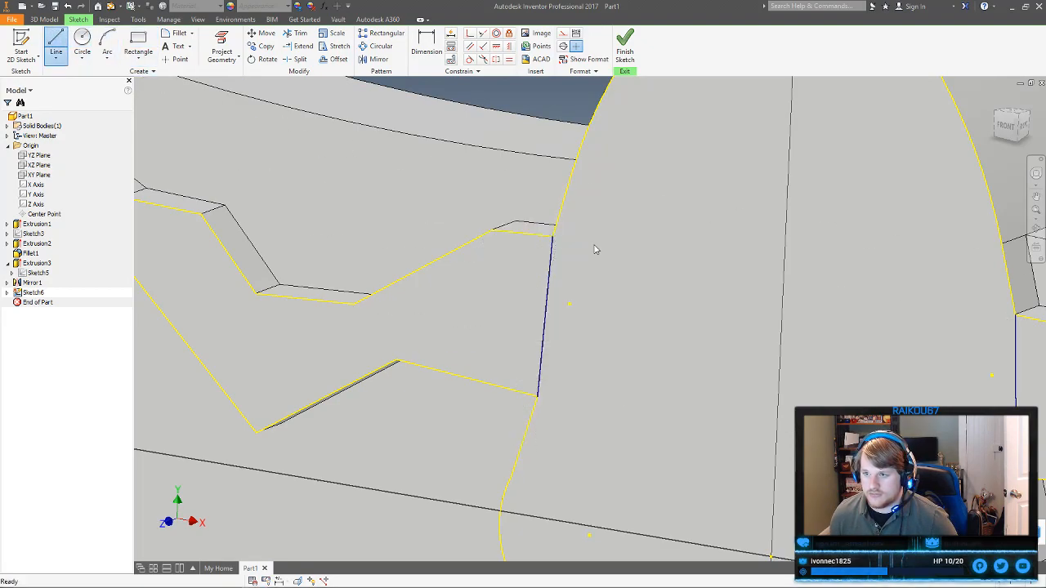
pyautogui.click(597, 239)
# Extrude the closed body profile 0.5 in outward from the front face of the wing bones
pyautogui.scroll(4, 632, 273)
pyautogui.press('e')
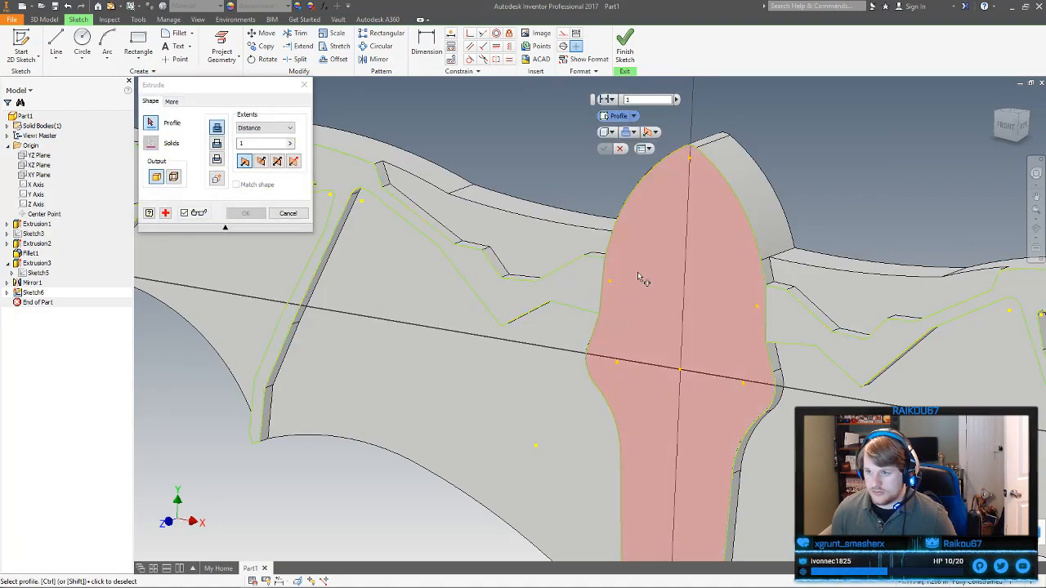
pyautogui.click(682, 335)
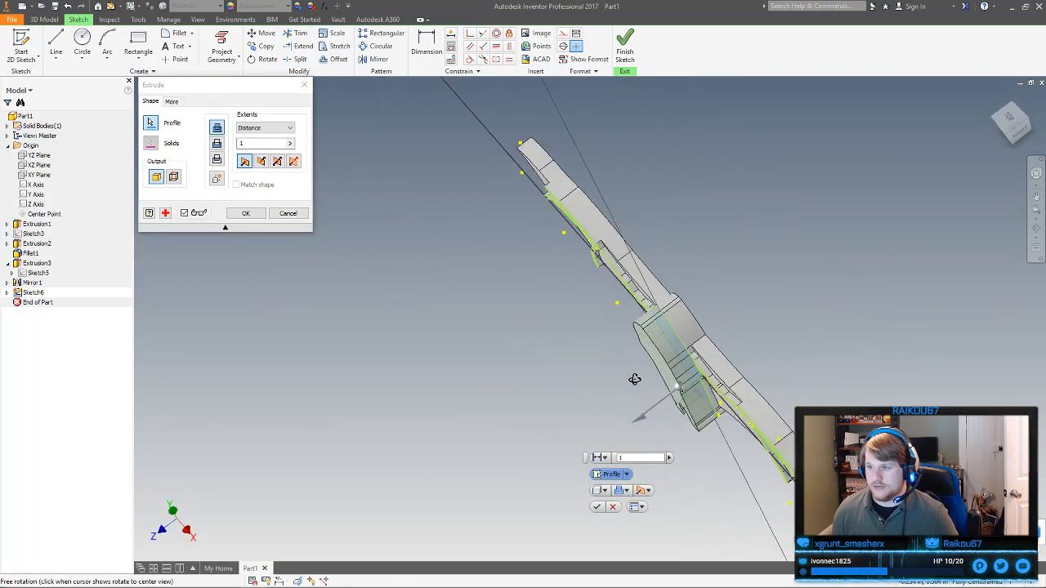
pyautogui.click(254, 146)
pyautogui.write('.5')
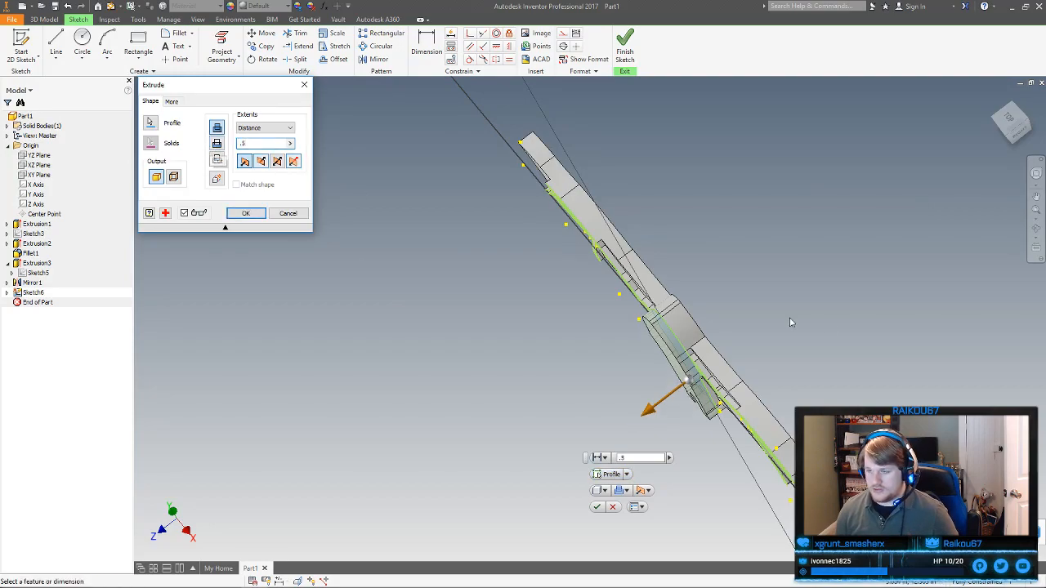
pyautogui.keyDown('shift'); pyautogui.moveTo(792, 322); pyautogui.dragTo(850, 320, button='middle'); pyautogui.keyUp('shift')
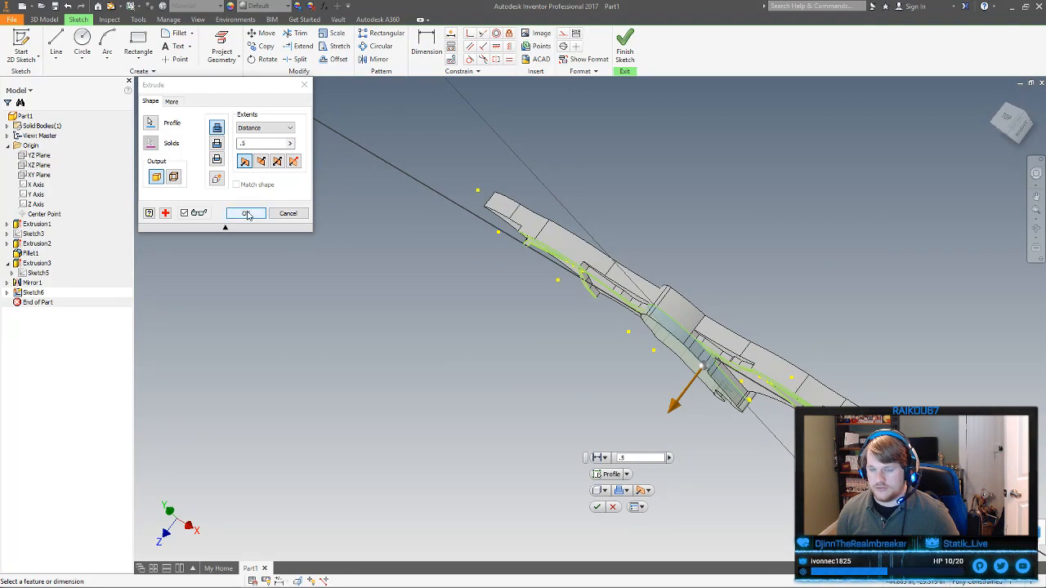
pyautogui.click(255, 215)
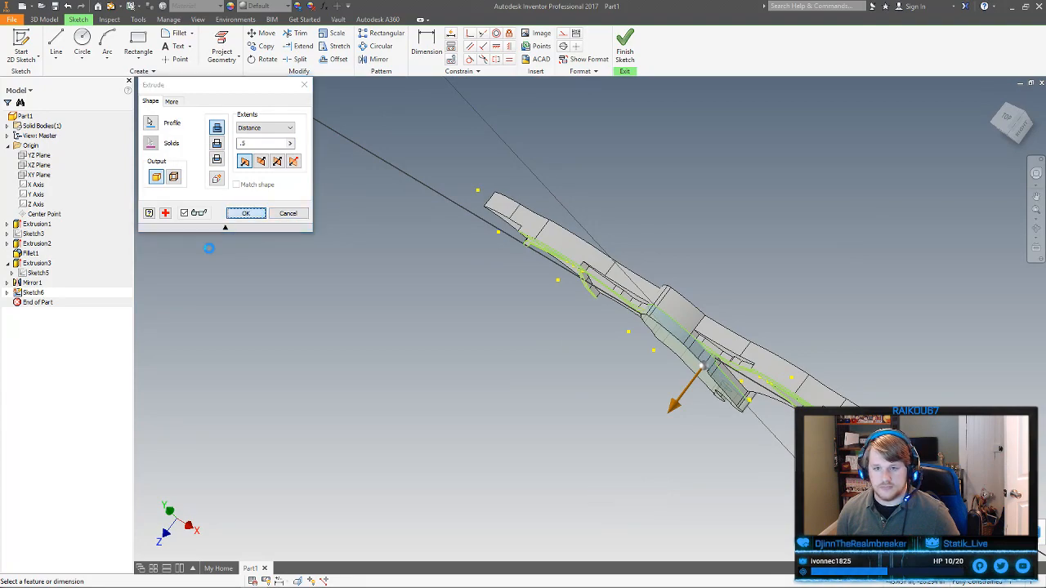
# Mirror the new body extrusion about the XY plane onto the back of the bat
pyautogui.click(38, 283)
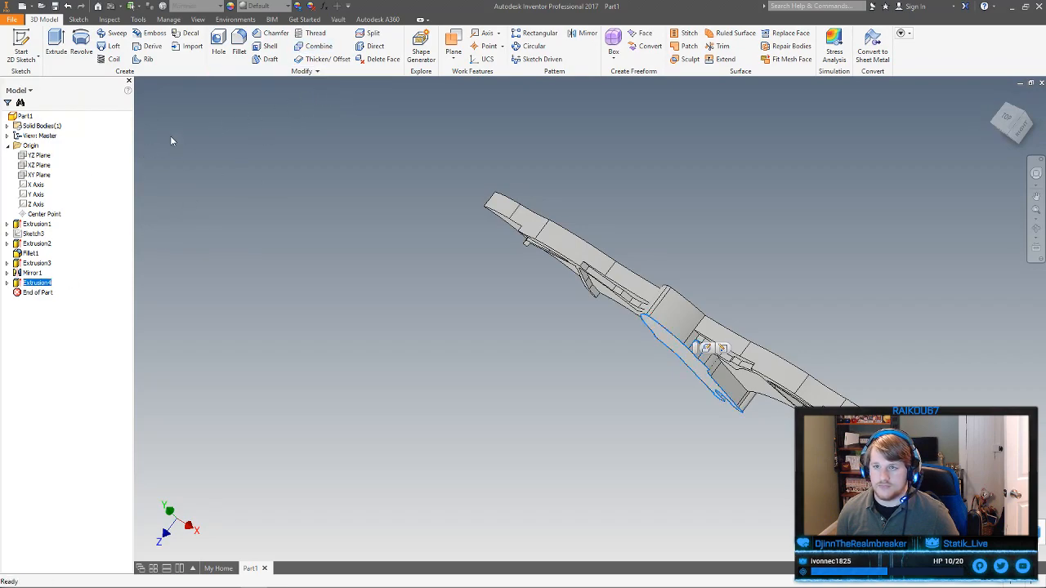
pyautogui.click(586, 35)
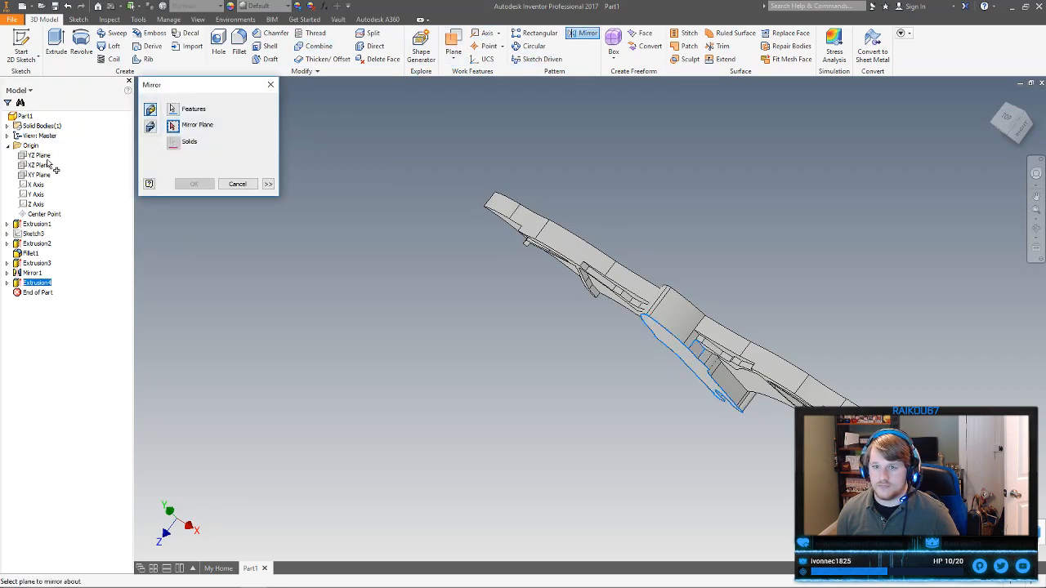
pyautogui.click(39, 165)
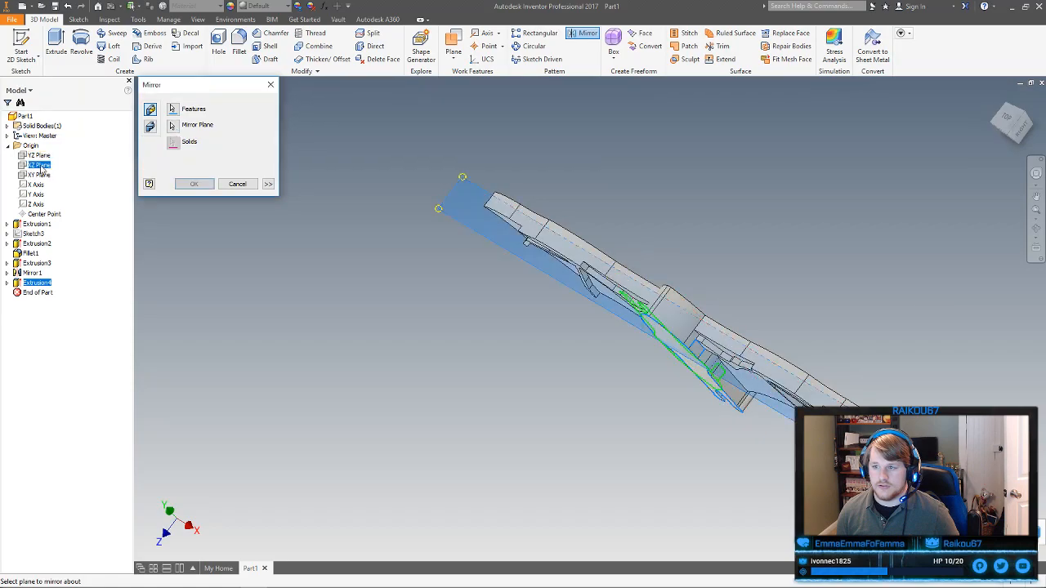
pyautogui.keyDown('shift'); pyautogui.moveTo(456, 301); pyautogui.dragTo(489, 250, button='middle'); pyautogui.keyUp('shift')
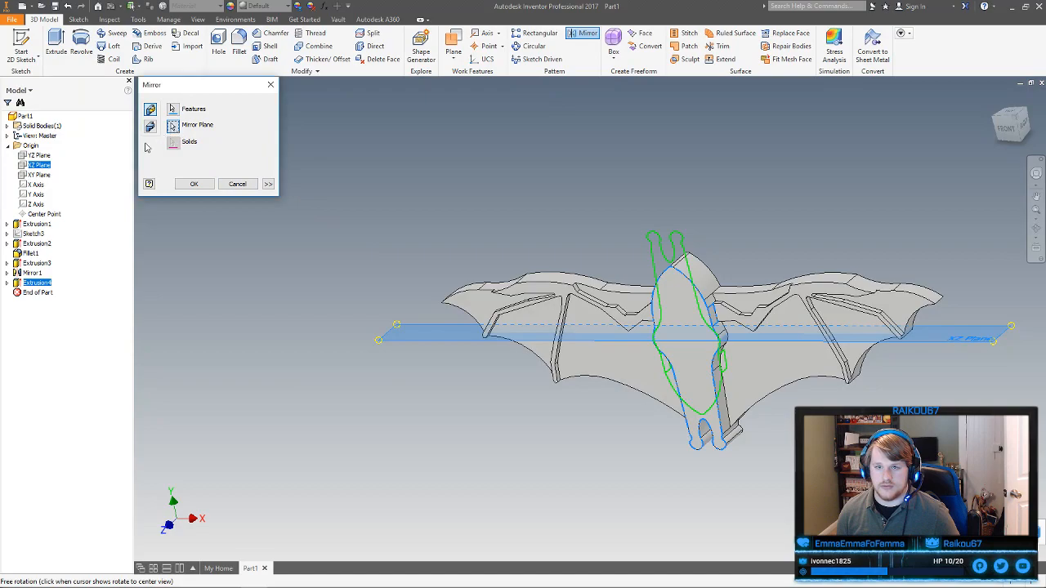
pyautogui.click(43, 178)
pyautogui.keyDown('shift'); pyautogui.moveTo(762, 301); pyautogui.dragTo(672, 326, button='middle'); pyautogui.keyUp('shift')
pyautogui.click(206, 189)
pyautogui.keyDown('shift'); pyautogui.moveTo(707, 264); pyautogui.dragTo(727, 253, button='middle'); pyautogui.keyUp('shift')
pyautogui.moveTo(650, 306); pyautogui.dragTo(706, 225)
pyautogui.press('Escape')
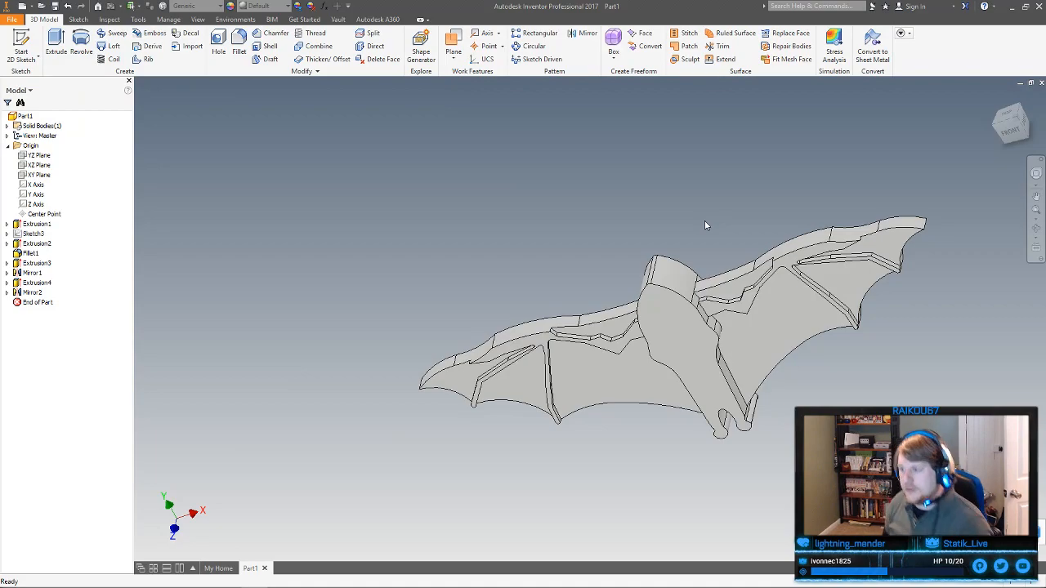
# Check the base extrusion's distance setting and inspect the mirrored body from several sides
pyautogui.keyDown('shift'); pyautogui.moveTo(684, 210); pyautogui.dragTo(667, 266, button='middle'); pyautogui.keyUp('shift')
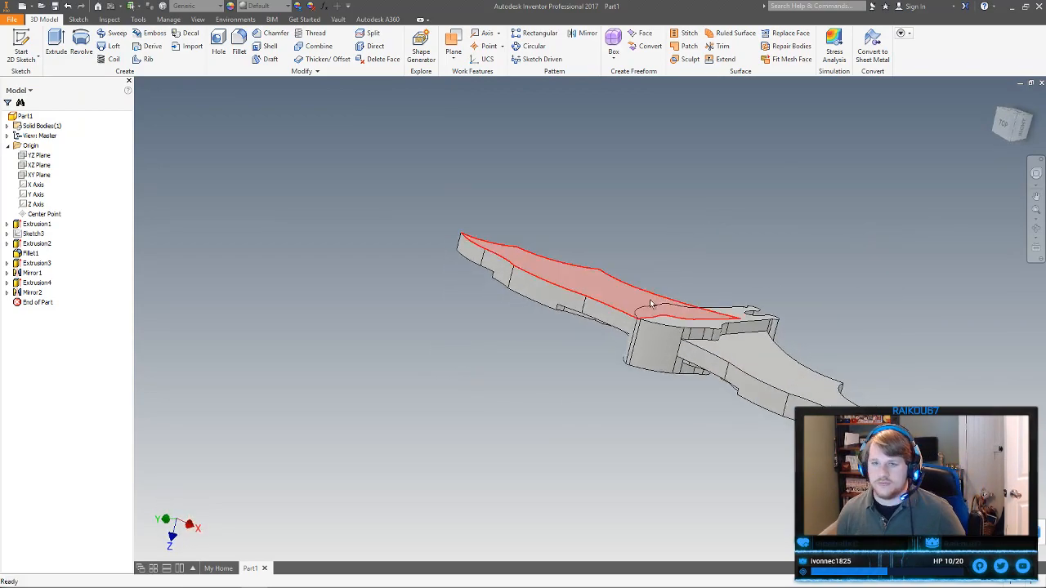
pyautogui.doubleClick(35, 225)
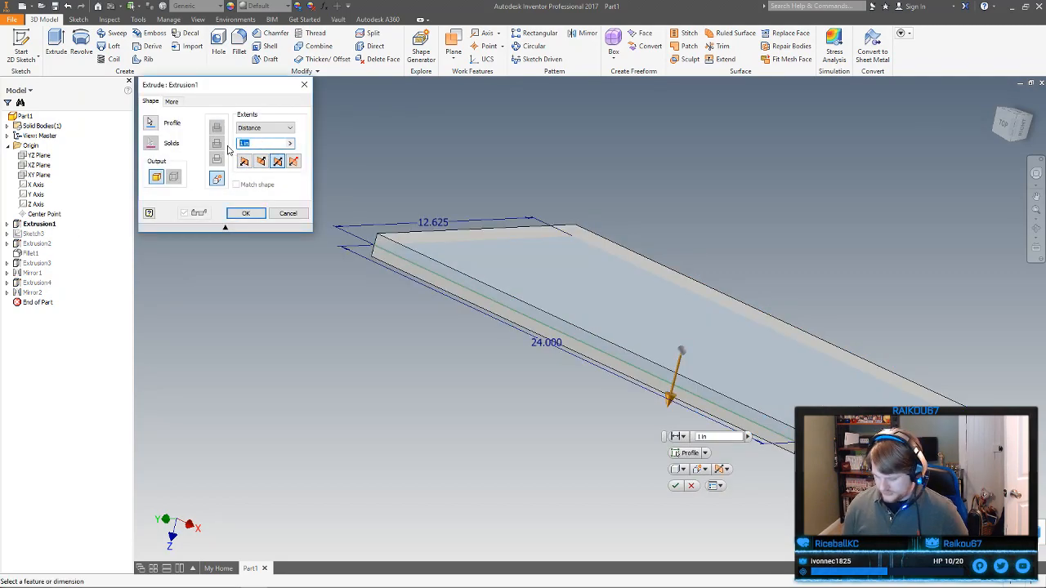
pyautogui.click(246, 212)
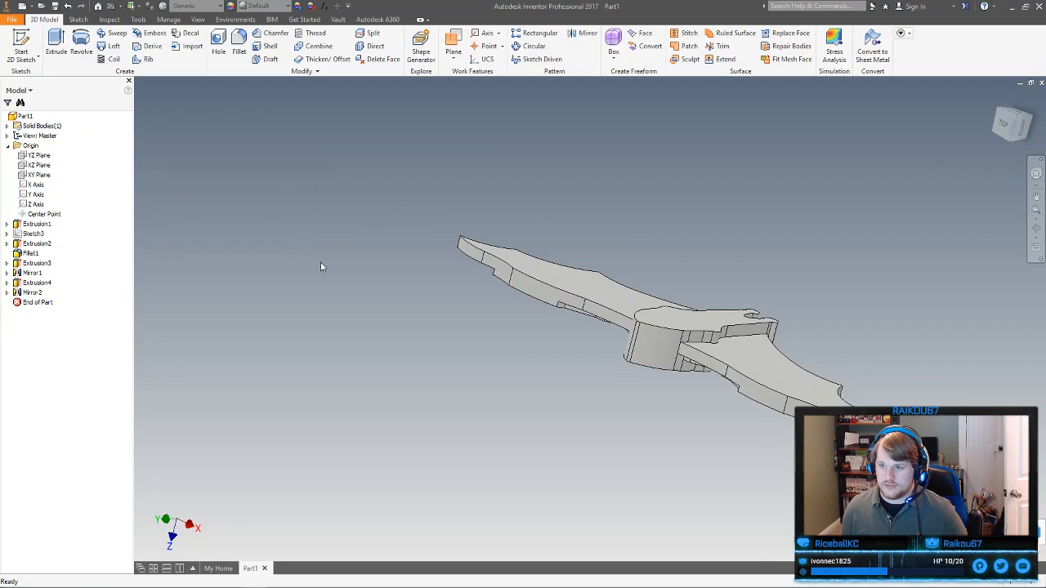
pyautogui.keyDown('shift'); pyautogui.moveTo(573, 425); pyautogui.dragTo(572, 374, button='middle'); pyautogui.keyUp('shift')
pyautogui.moveTo(775, 307); pyautogui.dragTo(659, 254, button='middle')
pyautogui.scroll(-3, 673, 350)
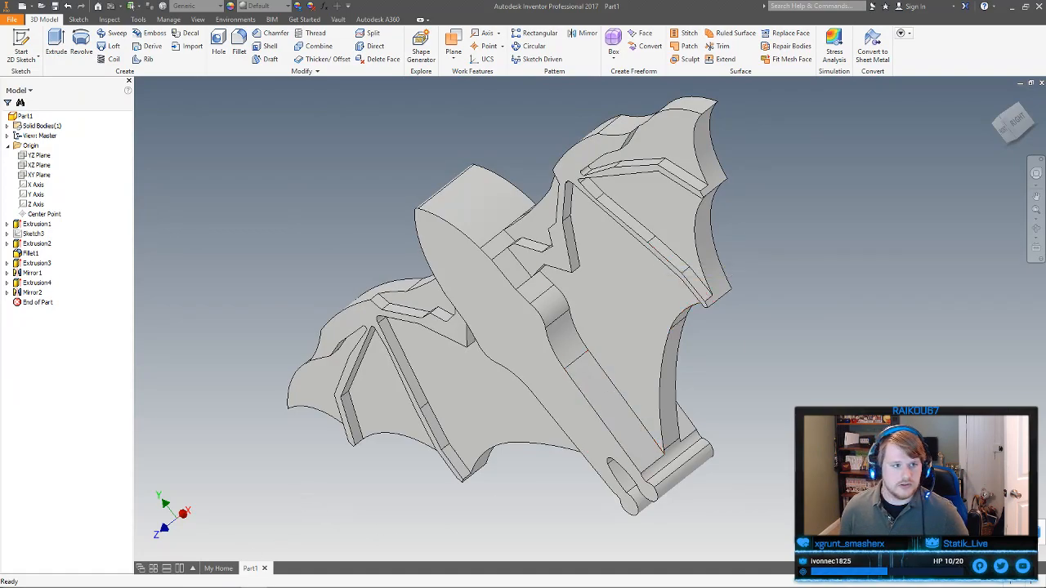
# Switch to Photos and review the bat reference pictures, including bat 2 ratio.jpg, to compare the arm and finger bones
pyautogui.click(279, 587)
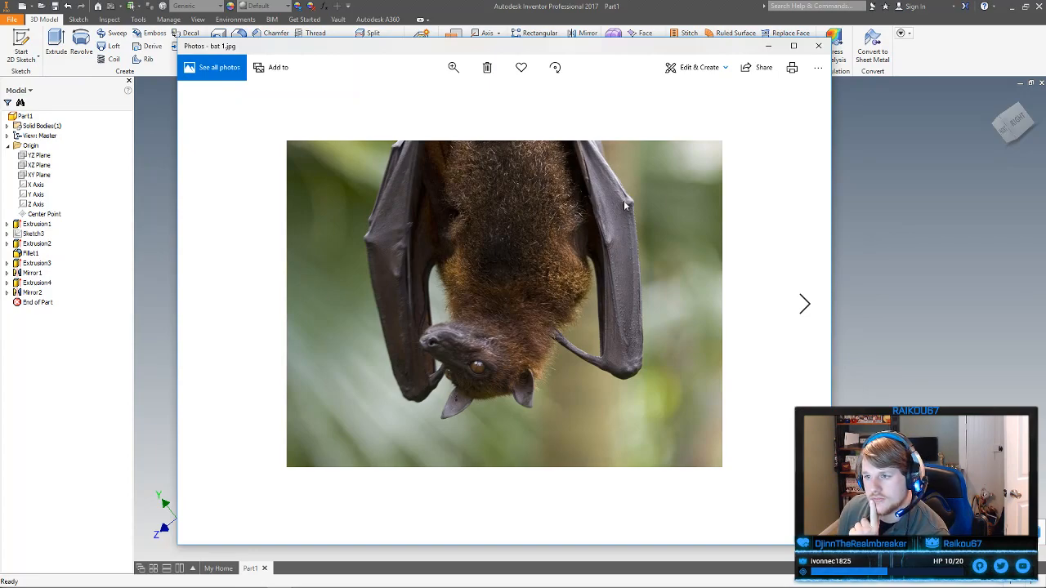
pyautogui.click(818, 45)
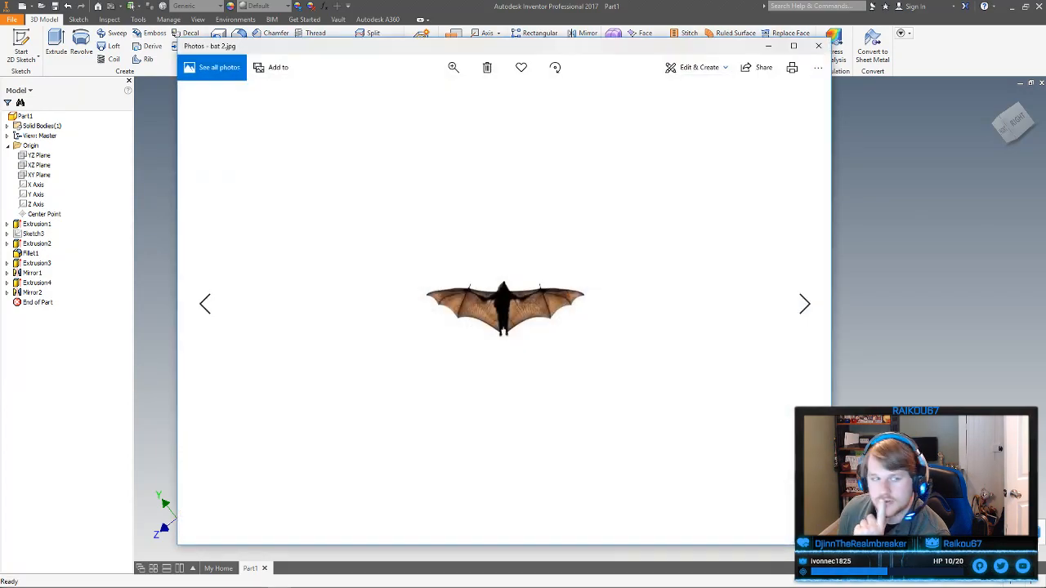
pyautogui.click(818, 45)
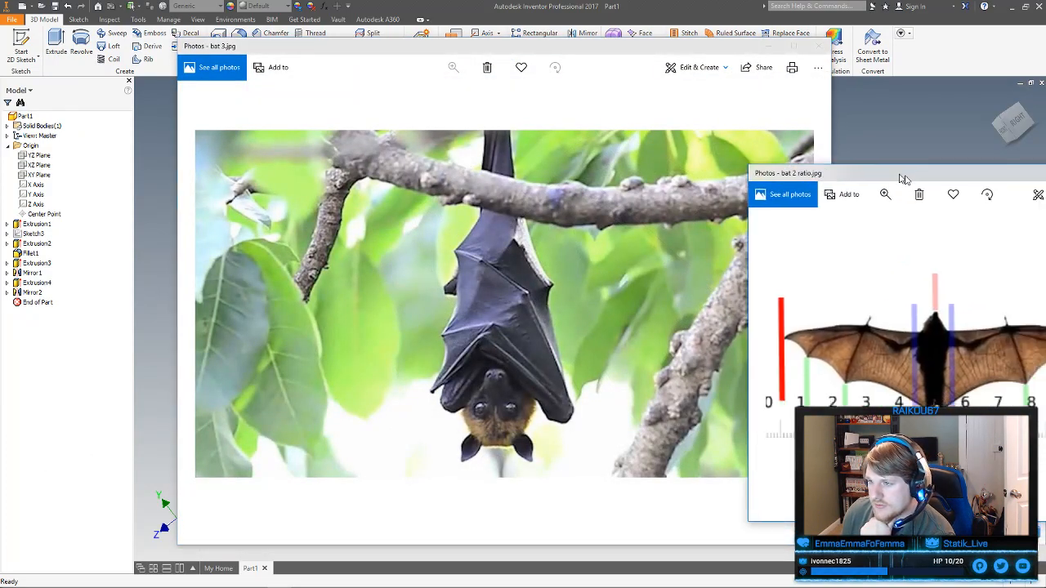
pyautogui.moveTo(915, 180); pyautogui.dragTo(706, 122)
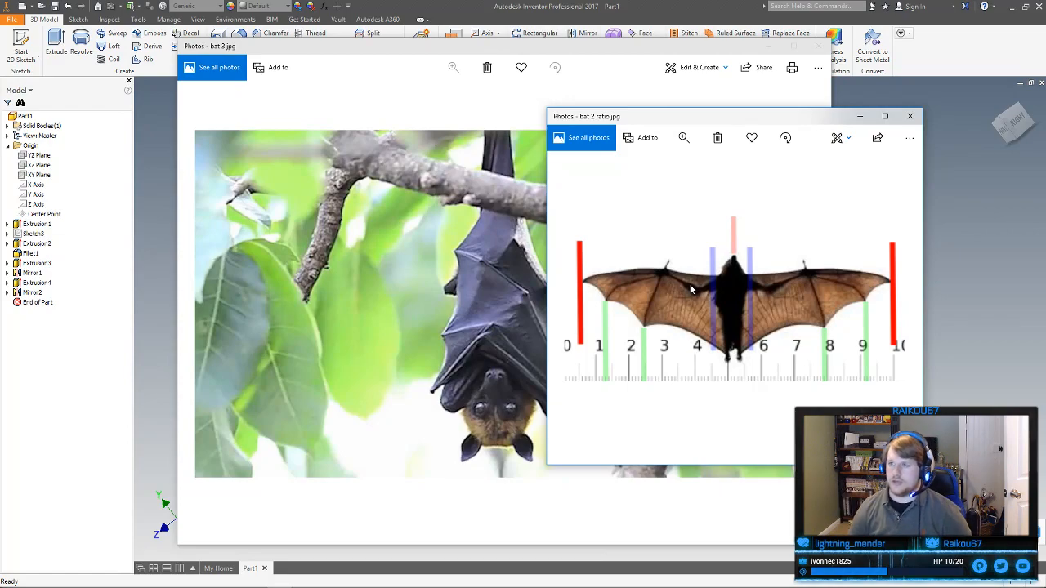
pyautogui.moveTo(747, 119); pyautogui.dragTo(776, 122)
pyautogui.click(939, 120)
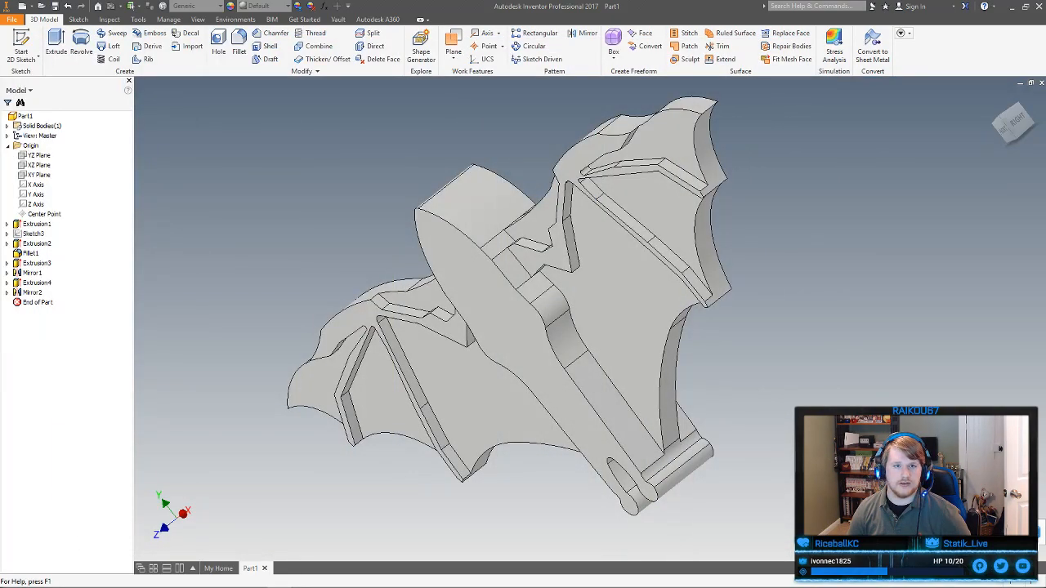
# Start a sketch on the back face of the wing and project the arm and finger bone outlines of both wings
pyautogui.moveTo(772, 324)
pyautogui.keyDown('shift'); pyautogui.mouseDown(button='middle')
pyautogui.moveTo(785, 268)
pyautogui.moveTo(745, 296)
pyautogui.moveTo(721, 297)
pyautogui.moveTo(771, 357)
pyautogui.mouseUp(button='middle'); pyautogui.keyUp('shift')
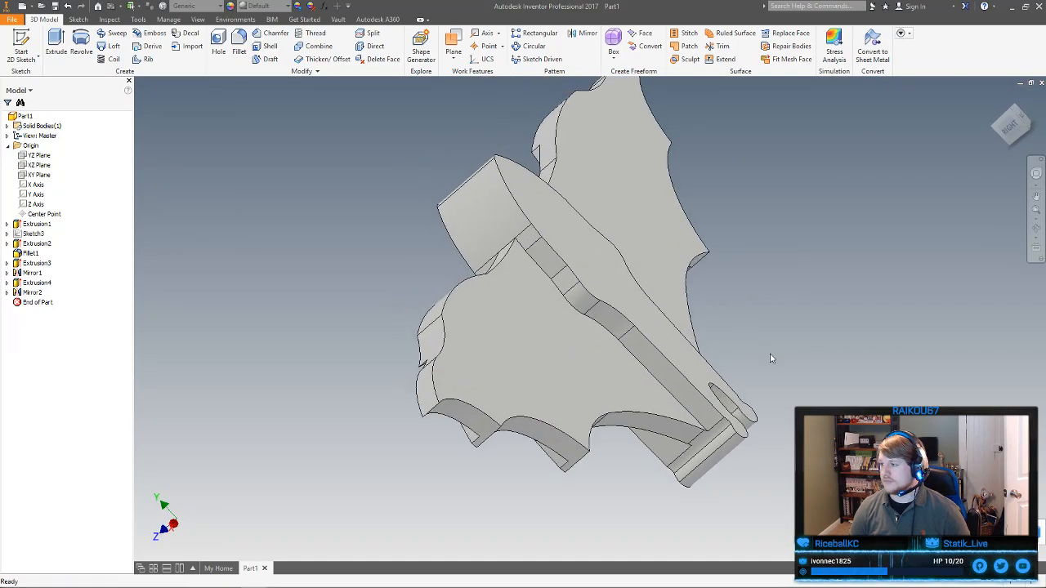
pyautogui.click(513, 339)
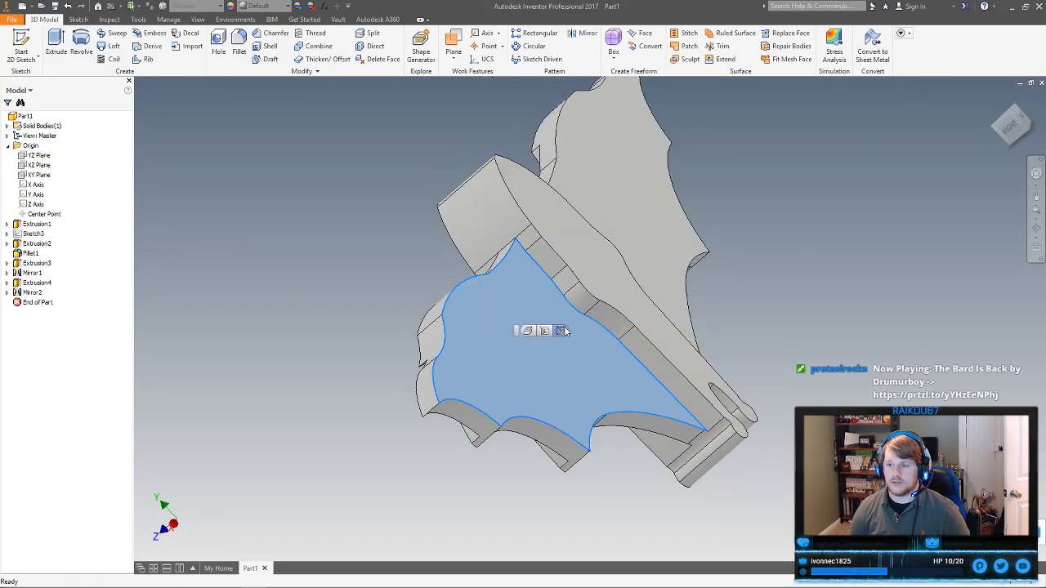
pyautogui.click(564, 330)
pyautogui.moveTo(564, 330)
pyautogui.keyDown('shift'); pyautogui.mouseDown(button='middle')
pyautogui.moveTo(724, 409)
pyautogui.moveTo(749, 365)
pyautogui.moveTo(628, 251)
pyautogui.mouseUp(button='middle'); pyautogui.keyUp('shift')
pyautogui.press('p')
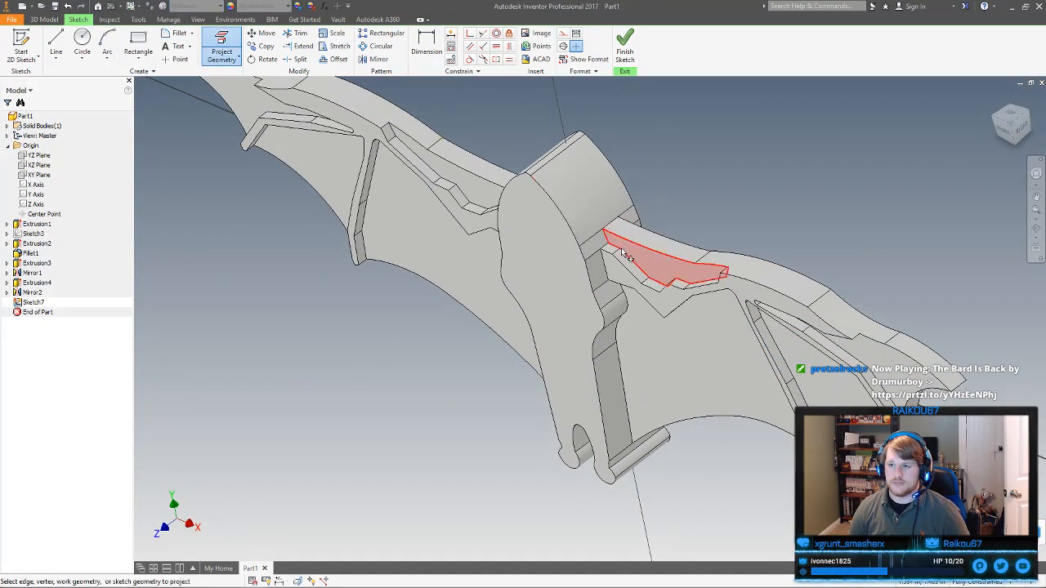
pyautogui.scroll(-3, 664, 302)
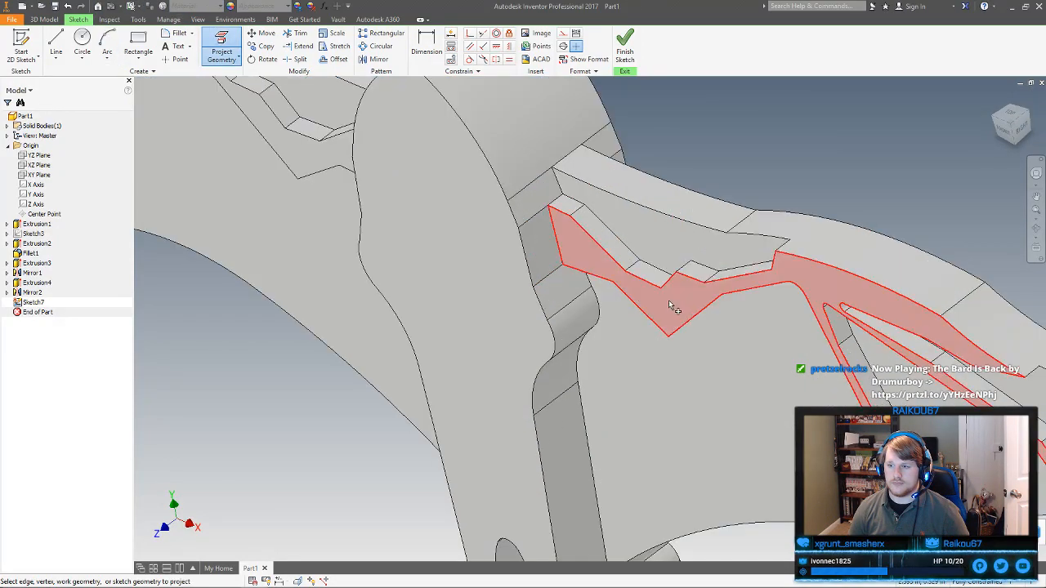
pyautogui.scroll(4, 671, 302)
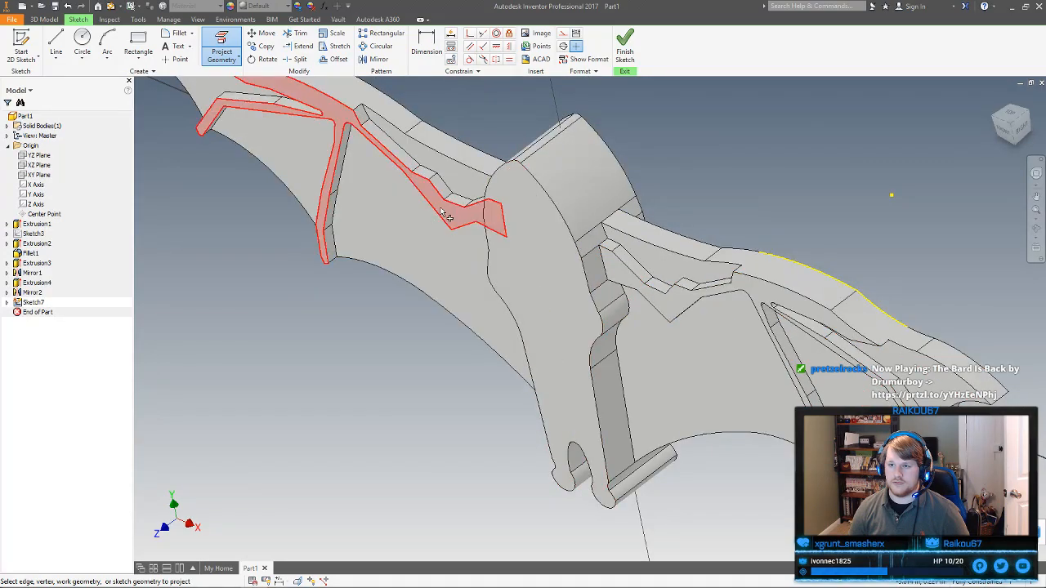
pyautogui.scroll(-2, 631, 253)
pyautogui.scroll(3, 692, 255)
pyautogui.keyDown('shift'); pyautogui.moveTo(709, 263); pyautogui.dragTo(516, 257, button='middle'); pyautogui.keyUp('shift')
pyautogui.rightClick(542, 138)
pyautogui.click(561, 149)
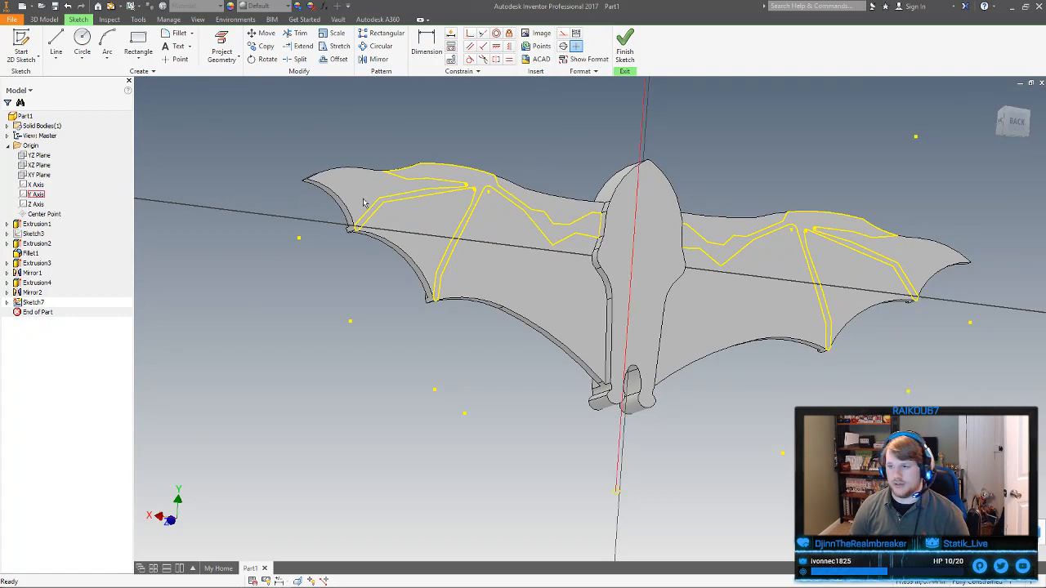
# Extrude the projected bone profiles of both wings 0.125 in outward from the back face
pyautogui.moveTo(0, 54); pyautogui.dragTo(697, 54)
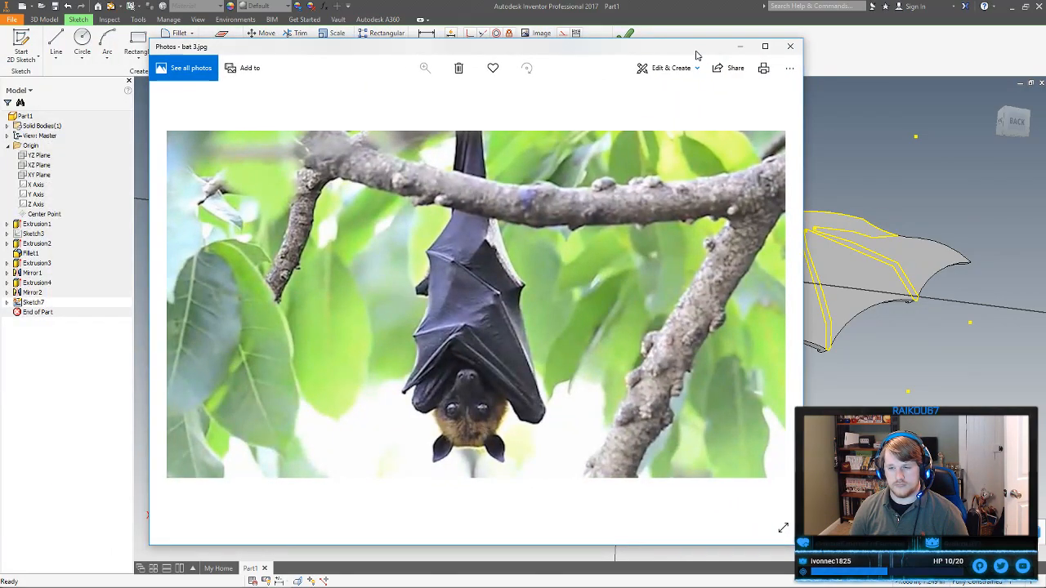
pyautogui.moveTo(696, 54); pyautogui.dragTo(0, 54)
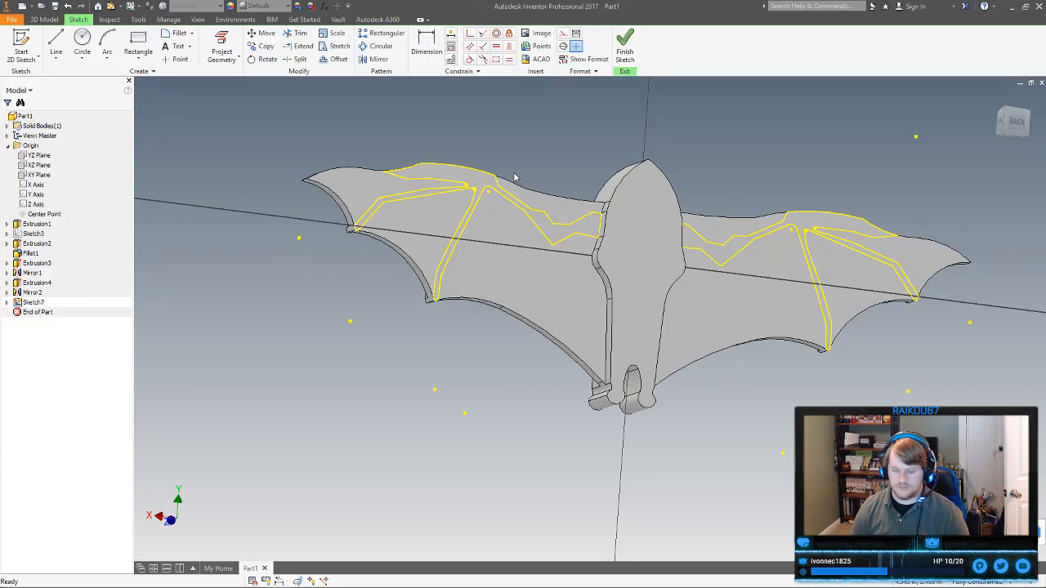
pyautogui.click(627, 50)
pyautogui.press('e')
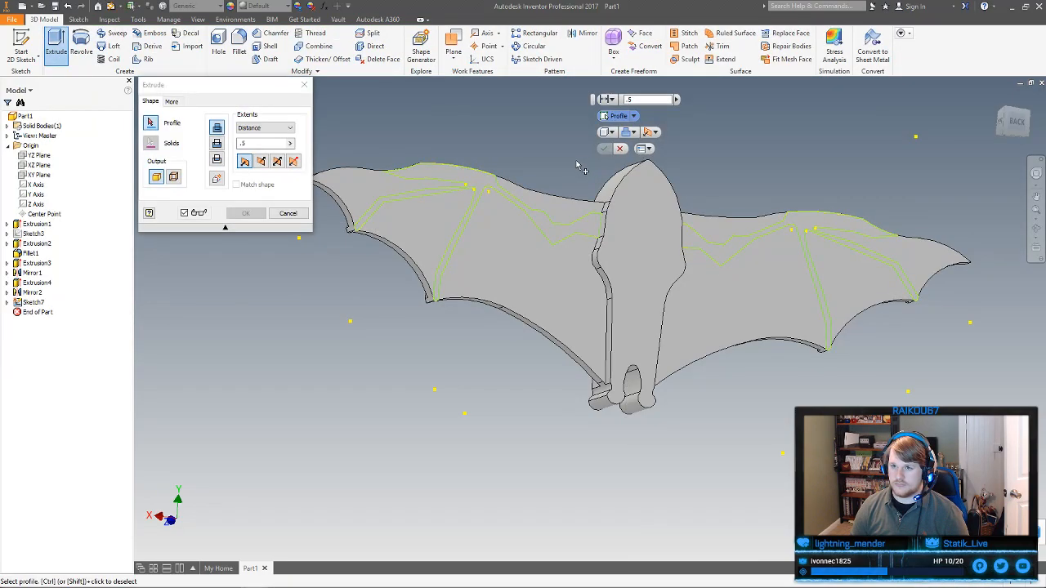
pyautogui.click(507, 183)
pyautogui.click(744, 256)
pyautogui.keyDown('shift'); pyautogui.moveTo(623, 352); pyautogui.dragTo(757, 362, button='middle'); pyautogui.keyUp('shift')
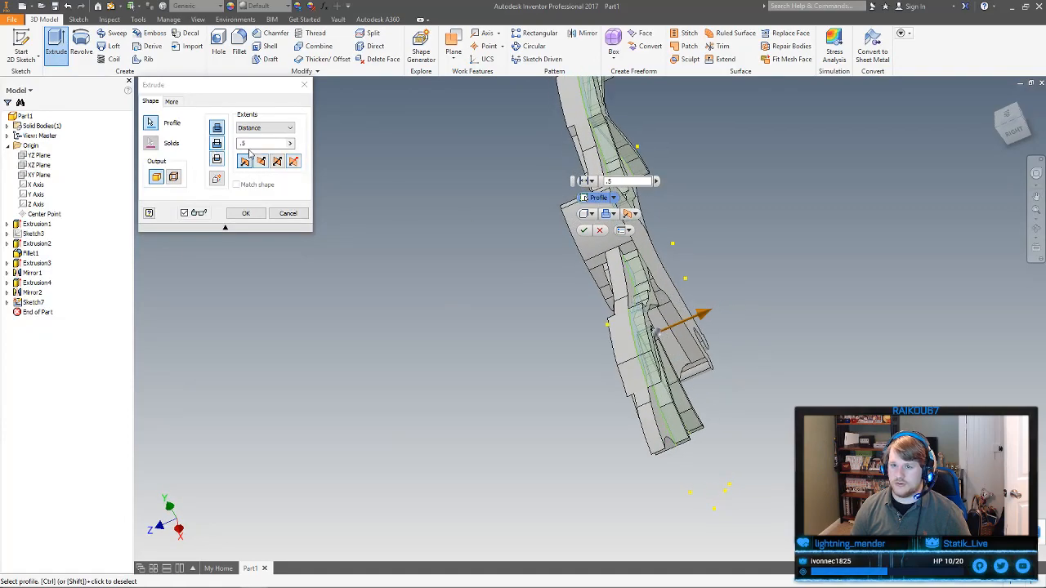
pyautogui.click(243, 144)
pyautogui.scroll(-2, 677, 280)
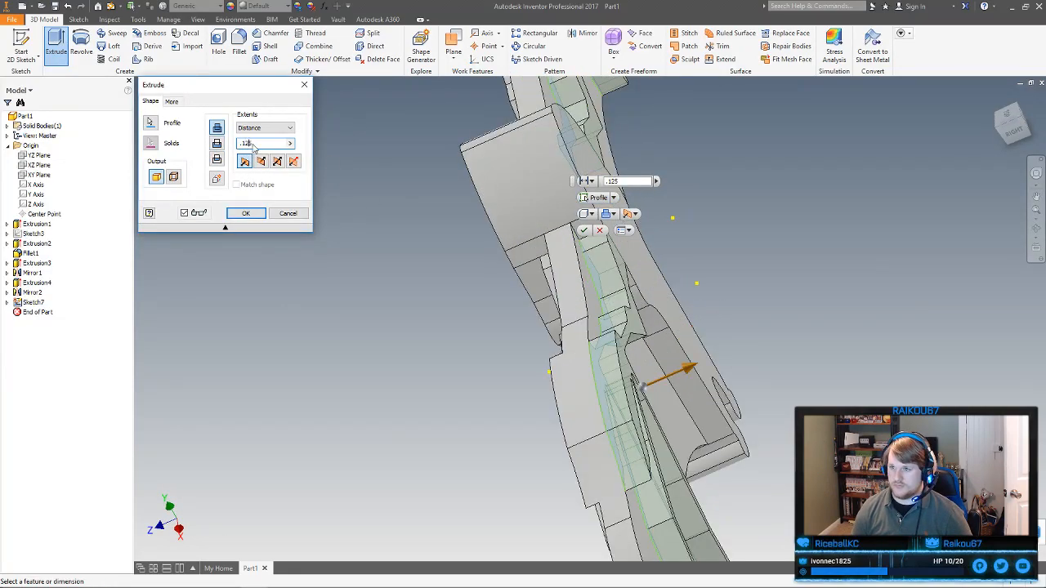
pyautogui.click(246, 214)
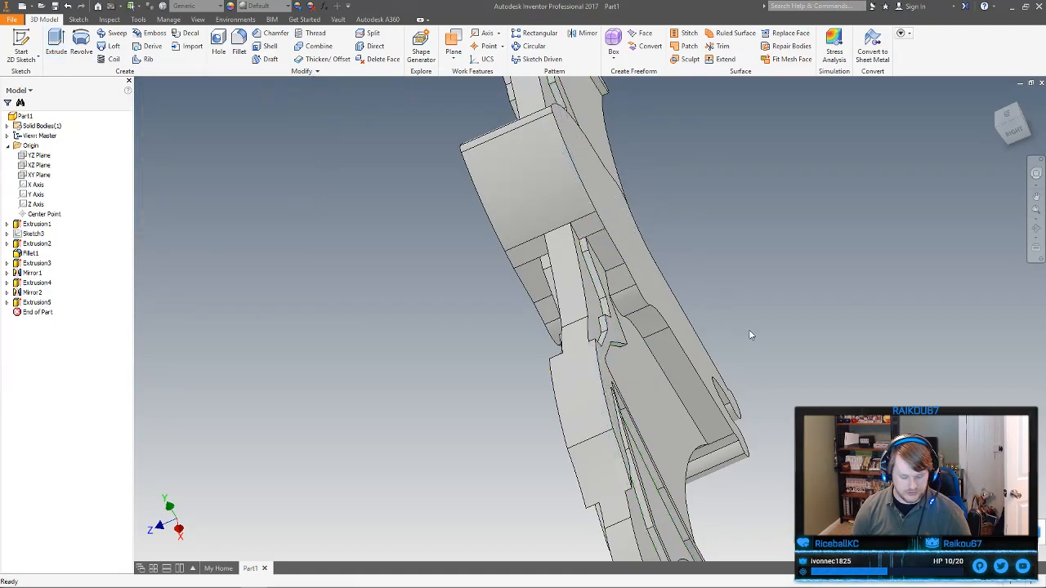
# Save the part as Bat - Animal in the Bat folder inside Twitch Stream
pyautogui.scroll(2, 748, 330)
pyautogui.keyDown('shift'); pyautogui.moveTo(773, 339); pyautogui.dragTo(706, 356, button='middle'); pyautogui.keyUp('shift')
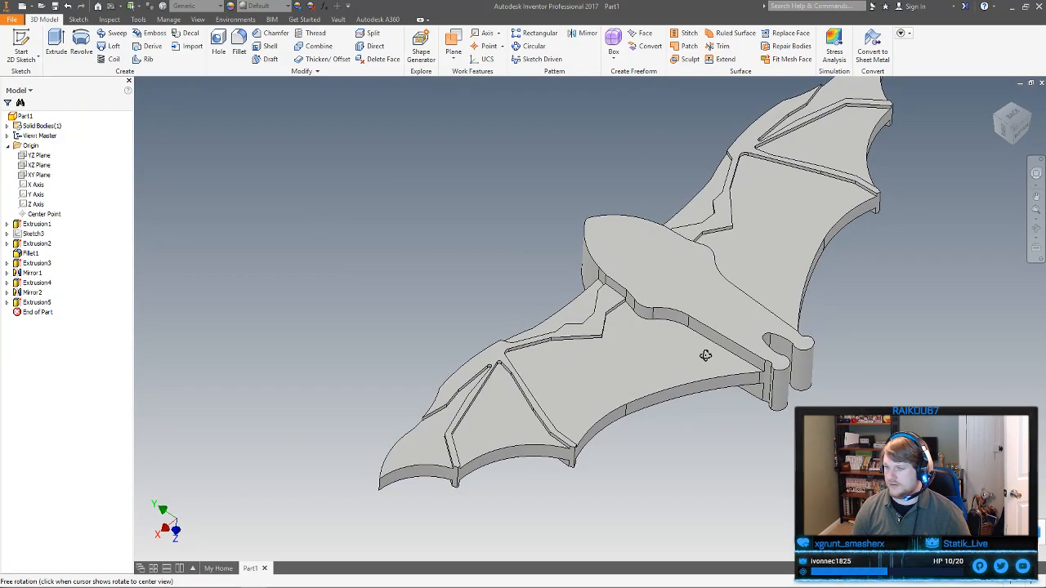
pyautogui.keyDown('shift'); pyautogui.moveTo(705, 354); pyautogui.dragTo(846, 310, button='middle'); pyautogui.keyUp('shift')
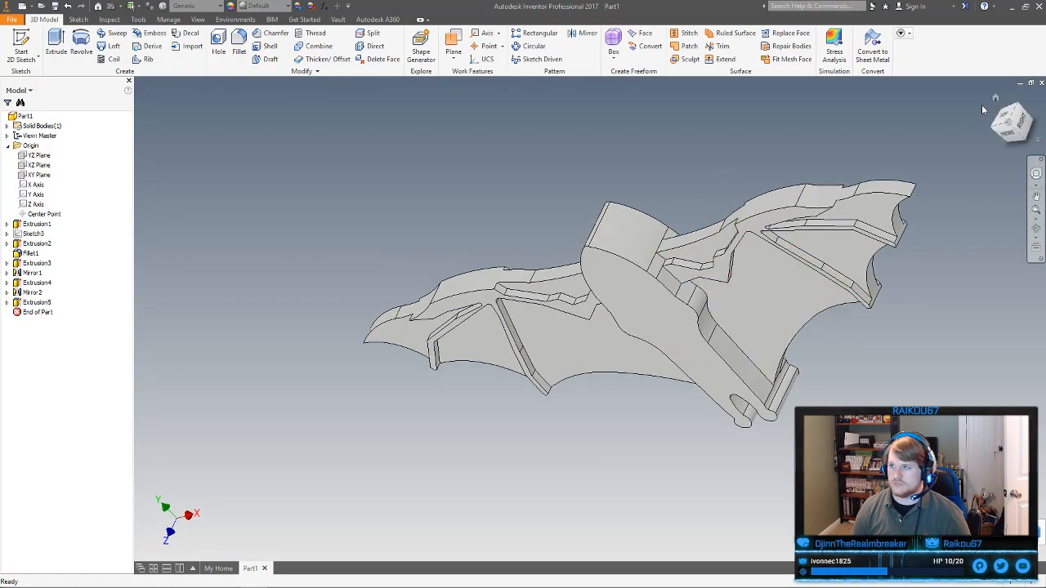
pyautogui.click(995, 100)
pyautogui.hotkey('ctrl', 's')
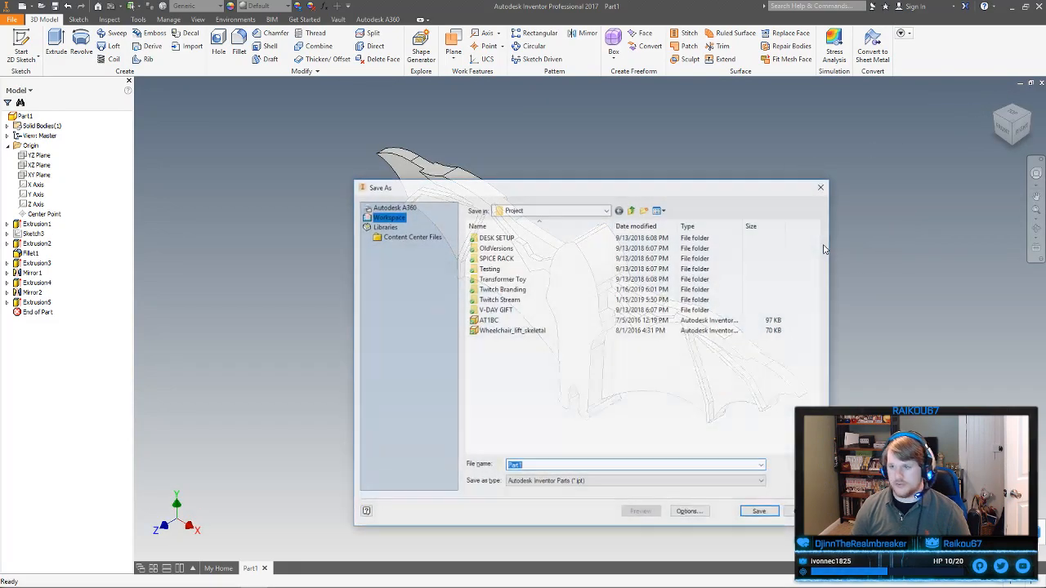
pyautogui.doubleClick(496, 300)
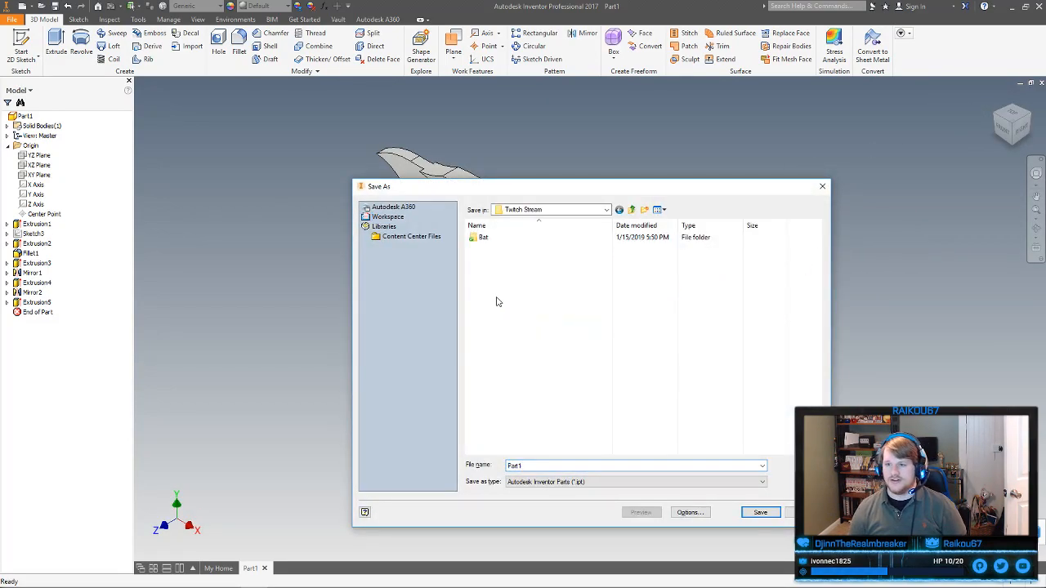
pyautogui.doubleClick(480, 237)
pyautogui.click(539, 466)
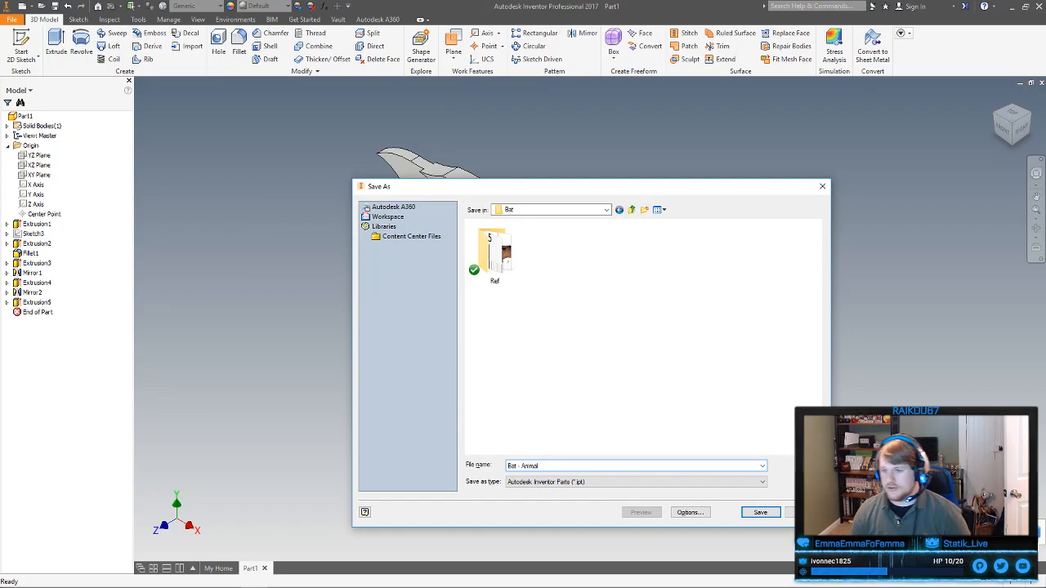
pyautogui.click(761, 512)
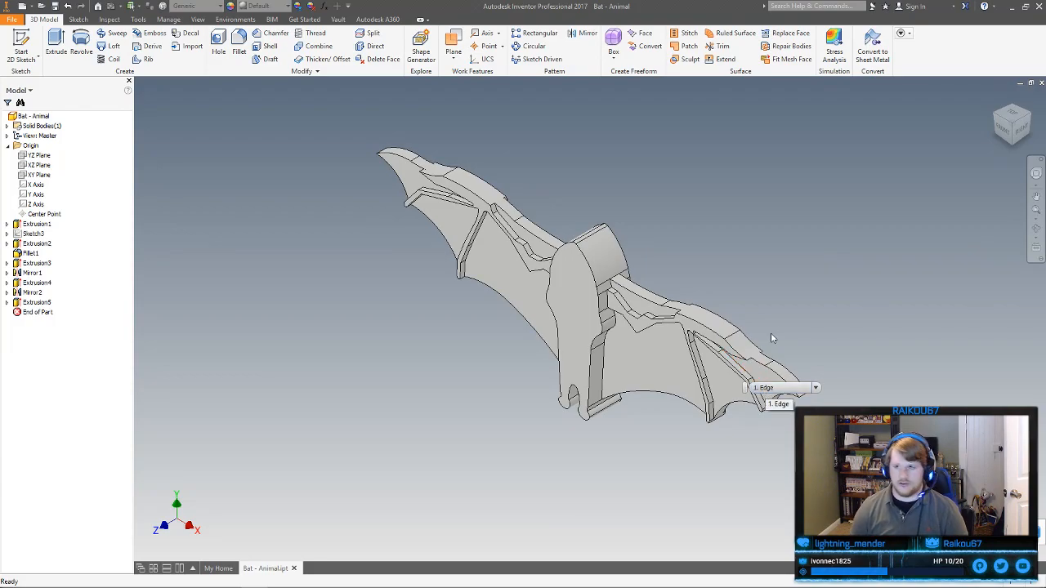
# Start a constant-radius fillet and select the four upper corner edges of the left wing's front arm bone, from wrist to mid-arm
pyautogui.scroll(3, 740, 305)
pyautogui.scroll(-3, 775, 268)
pyautogui.moveTo(785, 262); pyautogui.dragTo(878, 306, button='middle')
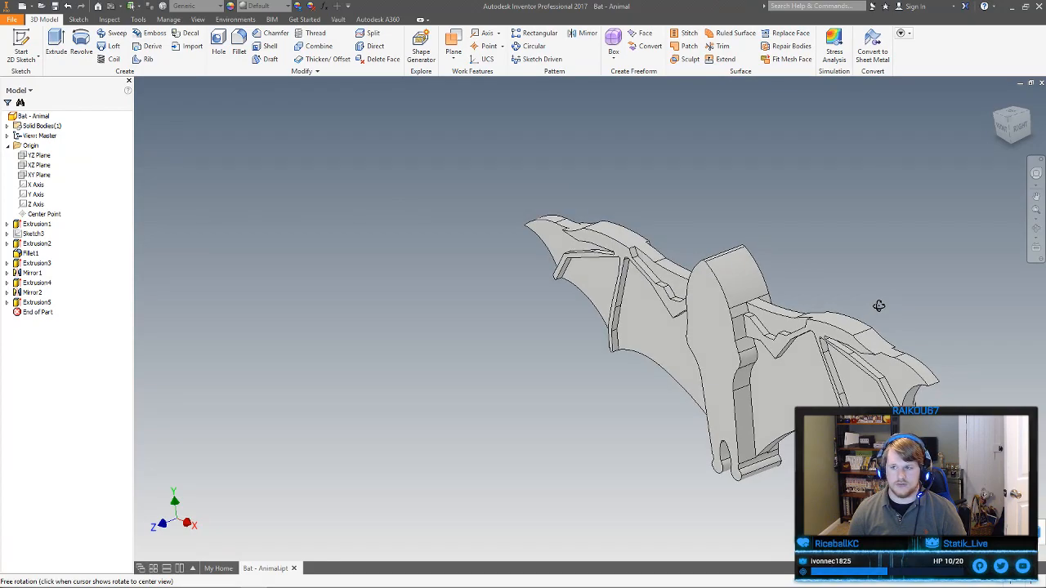
pyautogui.moveTo(878, 306); pyautogui.dragTo(773, 260, button='middle')
pyautogui.scroll(-5, 685, 304)
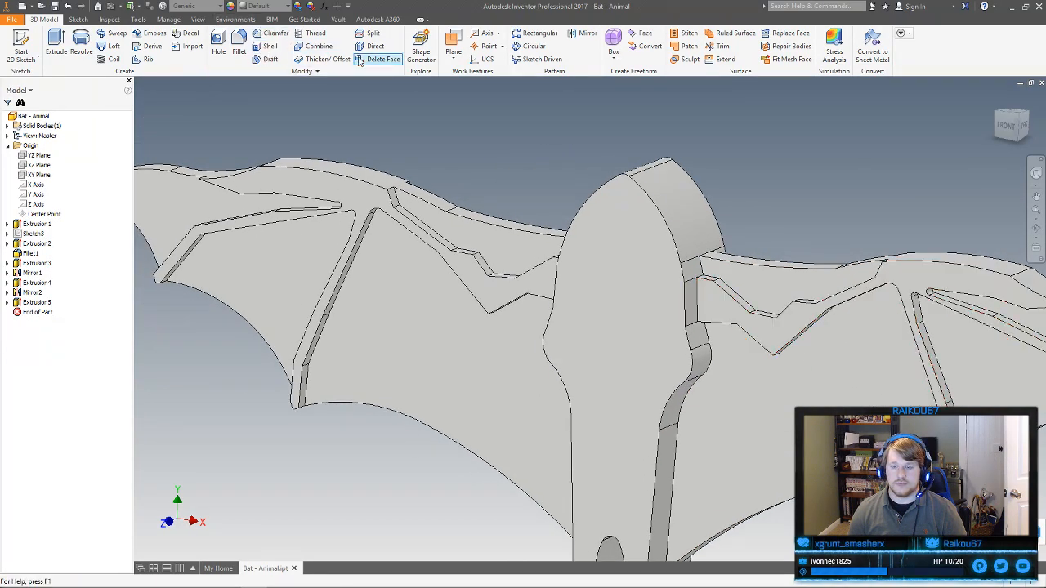
pyautogui.click(240, 46)
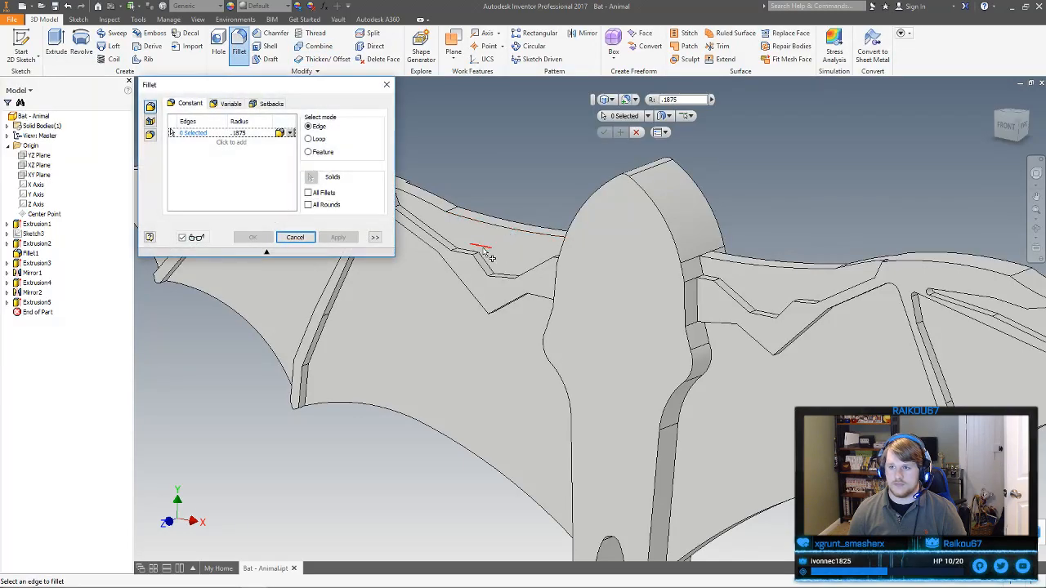
pyautogui.scroll(-3, 470, 259)
pyautogui.click(470, 256)
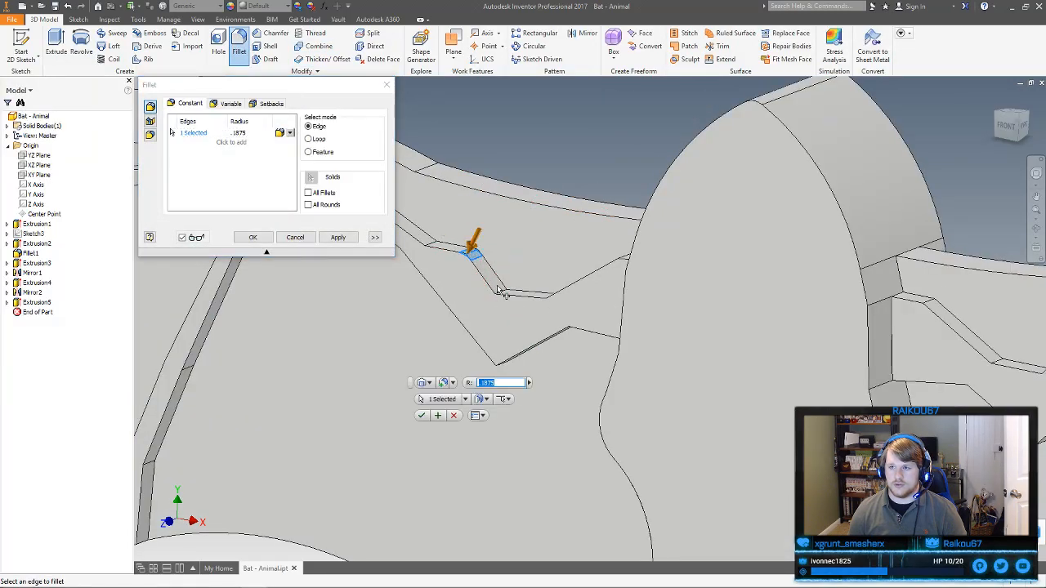
pyautogui.click(502, 297)
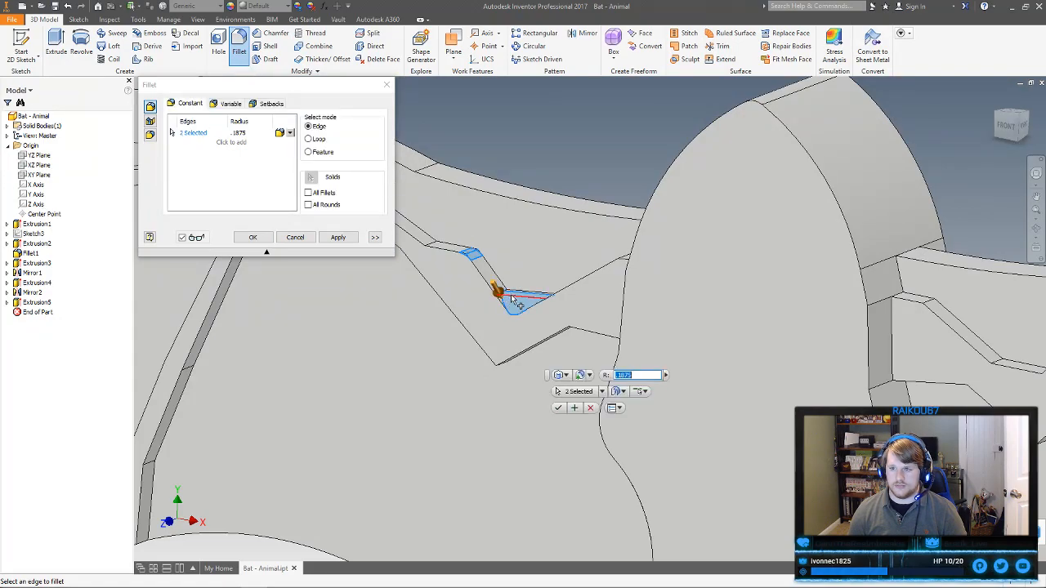
pyautogui.keyDown('ctrl'); pyautogui.click(505, 299); pyautogui.keyUp('ctrl')
pyautogui.click(432, 243)
pyautogui.moveTo(523, 290); pyautogui.dragTo(746, 359, button='middle')
pyautogui.moveTo(583, 297); pyautogui.dragTo(617, 328, button='middle')
pyautogui.click(583, 268)
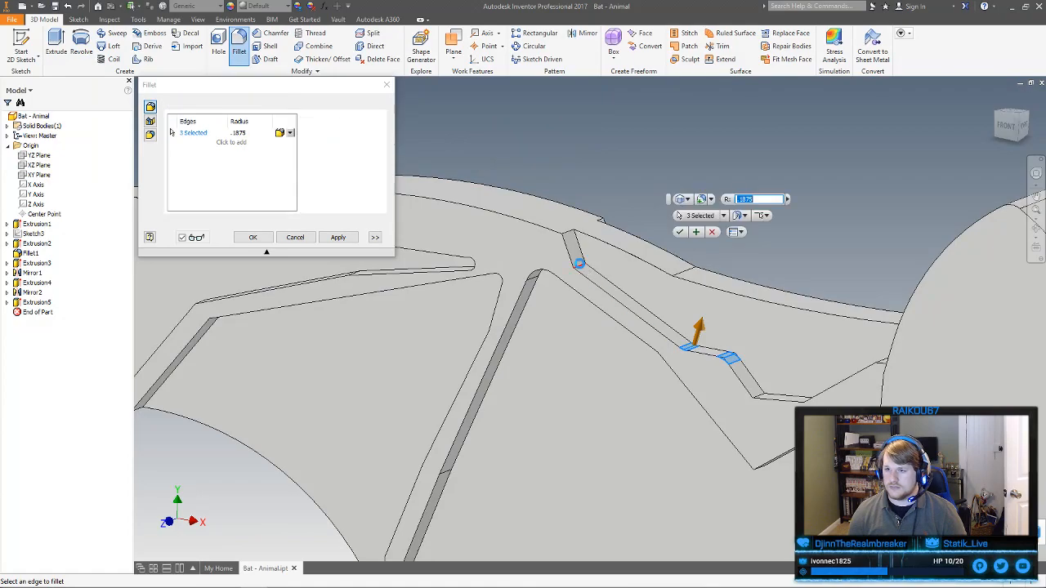
pyautogui.click(567, 235)
# Add the two upper bend edges and the underside bend edge of the left wing's middle finger bone to the fillet
pyautogui.moveTo(496, 281); pyautogui.dragTo(732, 290, button='middle')
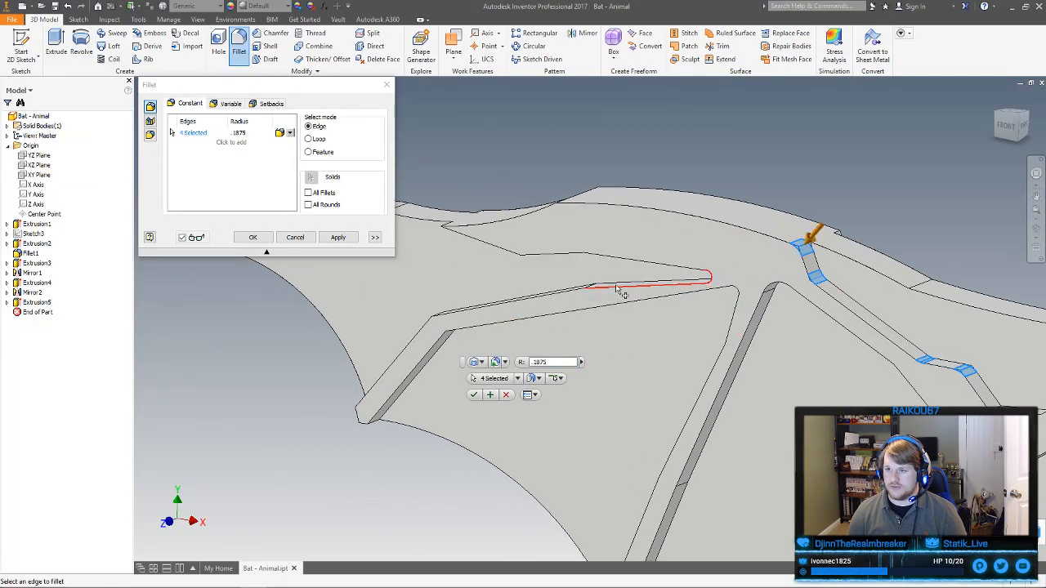
pyautogui.scroll(-3, 611, 291)
pyautogui.click(589, 287)
pyautogui.moveTo(588, 286); pyautogui.dragTo(983, 287, button='middle')
pyautogui.scroll(-3, 676, 343)
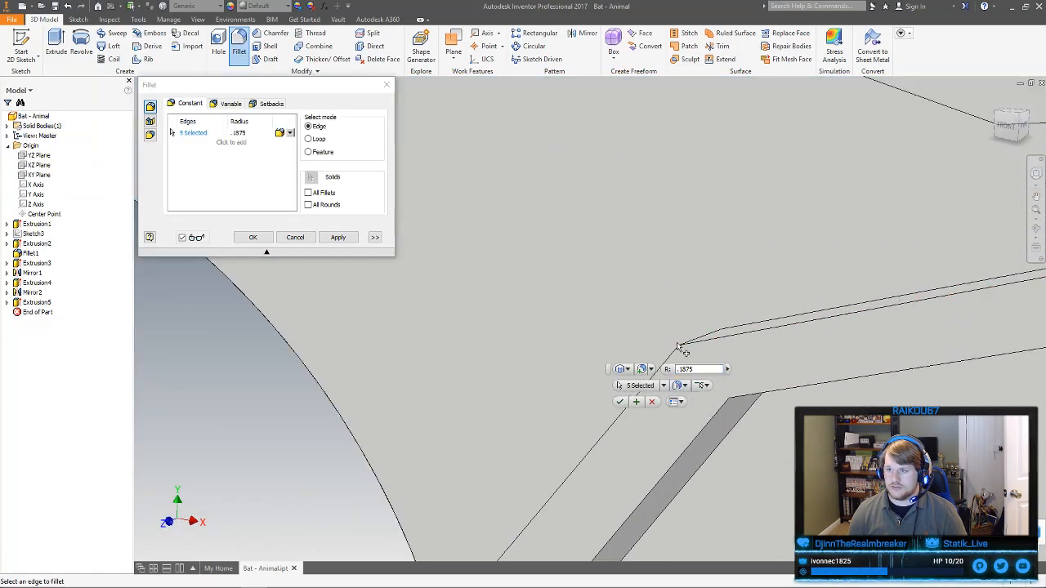
pyautogui.click(696, 341)
pyautogui.scroll(4, 695, 341)
pyautogui.keyDown('shift'); pyautogui.moveTo(809, 372); pyautogui.dragTo(785, 392, button='middle'); pyautogui.keyUp('shift')
pyautogui.moveTo(776, 399); pyautogui.dragTo(505, 229, button='middle')
pyautogui.click(423, 221)
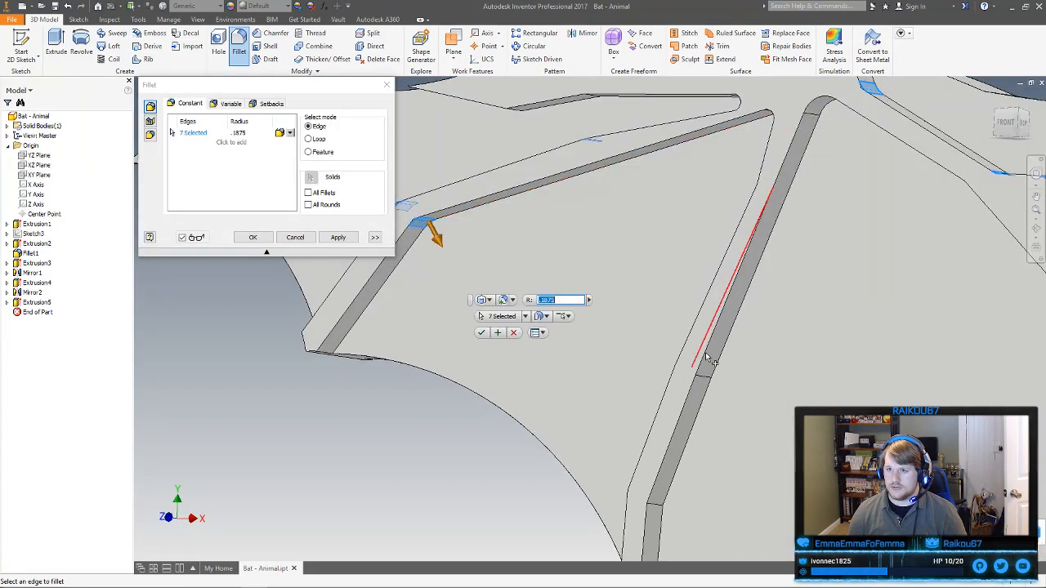
# Add the five bend edges on both sides of the left wing's innermost finger bone to the fillet
pyautogui.moveTo(725, 377); pyautogui.dragTo(679, 328, button='middle')
pyautogui.click(663, 329)
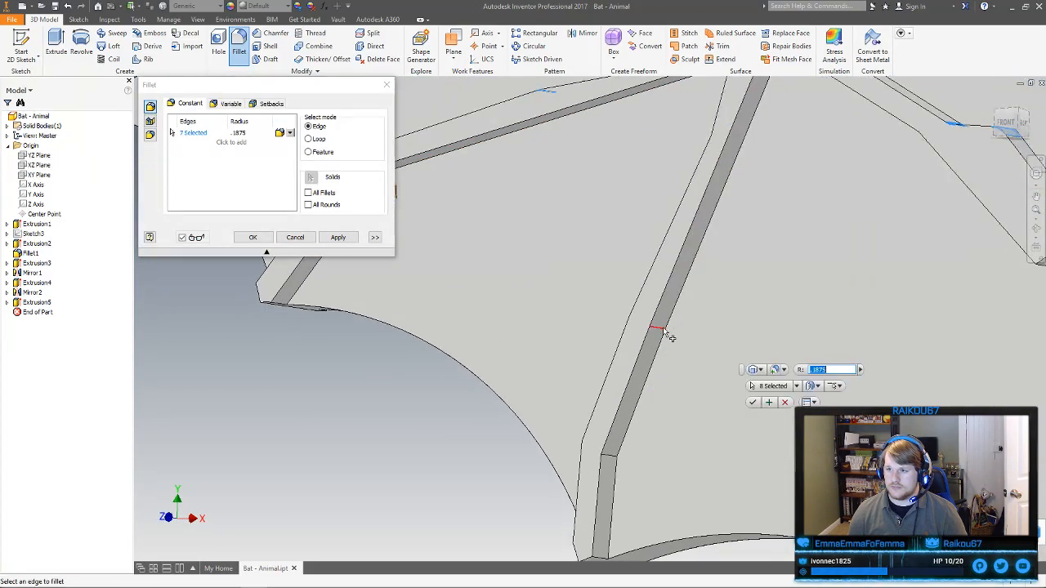
pyautogui.click(612, 456)
pyautogui.scroll(4, 627, 459)
pyautogui.keyDown('shift'); pyautogui.moveTo(653, 441); pyautogui.dragTo(704, 356, button='middle'); pyautogui.keyUp('shift')
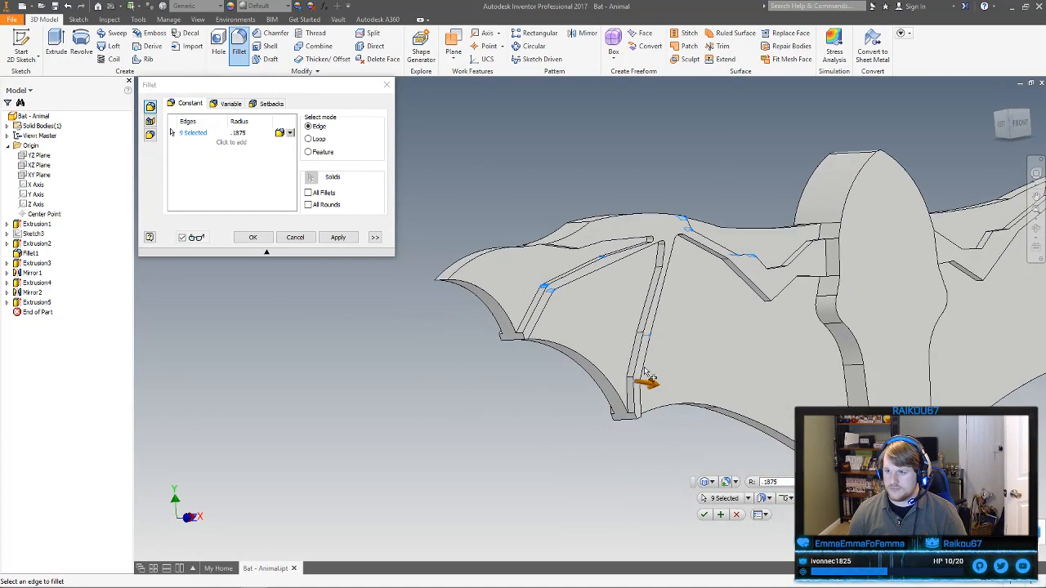
pyautogui.scroll(-5, 652, 376)
pyautogui.click(646, 384)
pyautogui.click(673, 307)
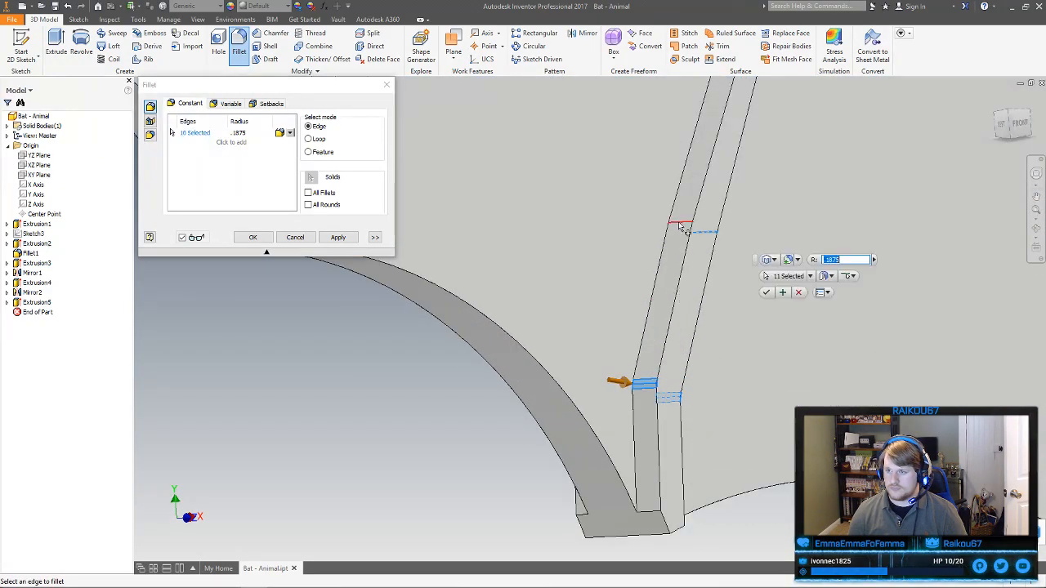
pyautogui.scroll(4, 670, 319)
pyautogui.click(656, 283)
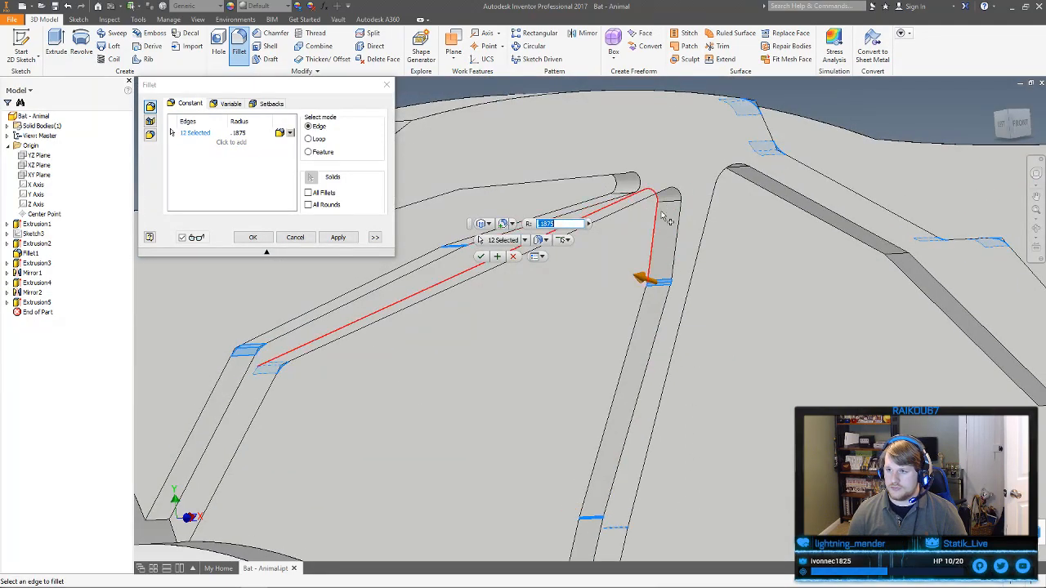
# Add the three bend edges along the underside of the left wing's outermost finger bone to the fillet
pyautogui.scroll(3, 654, 213)
pyautogui.keyDown('shift'); pyautogui.moveTo(677, 232); pyautogui.dragTo(826, 340, button='middle'); pyautogui.keyUp('shift')
pyautogui.scroll(-3, 841, 349)
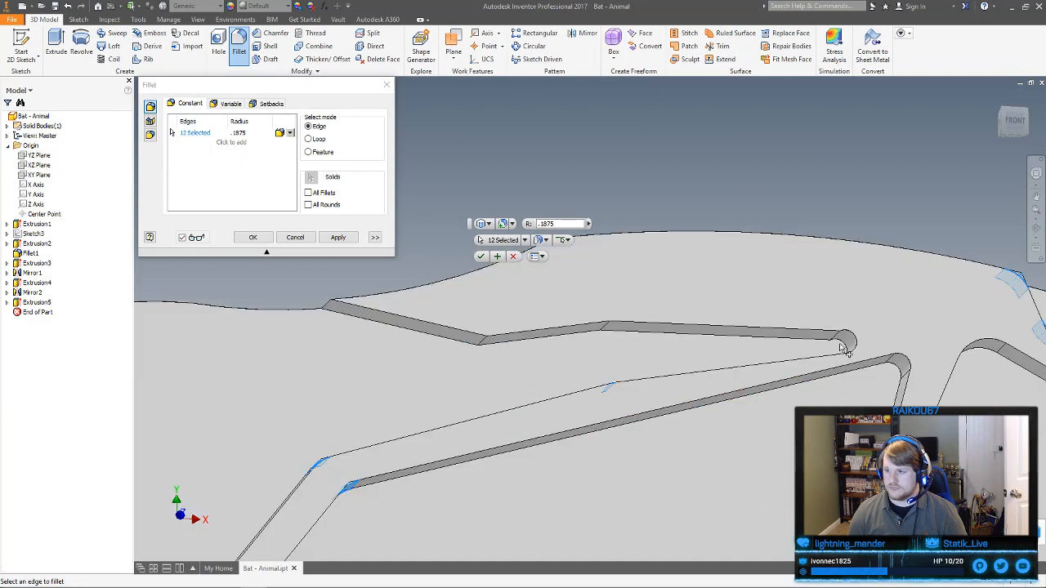
pyautogui.click(833, 340)
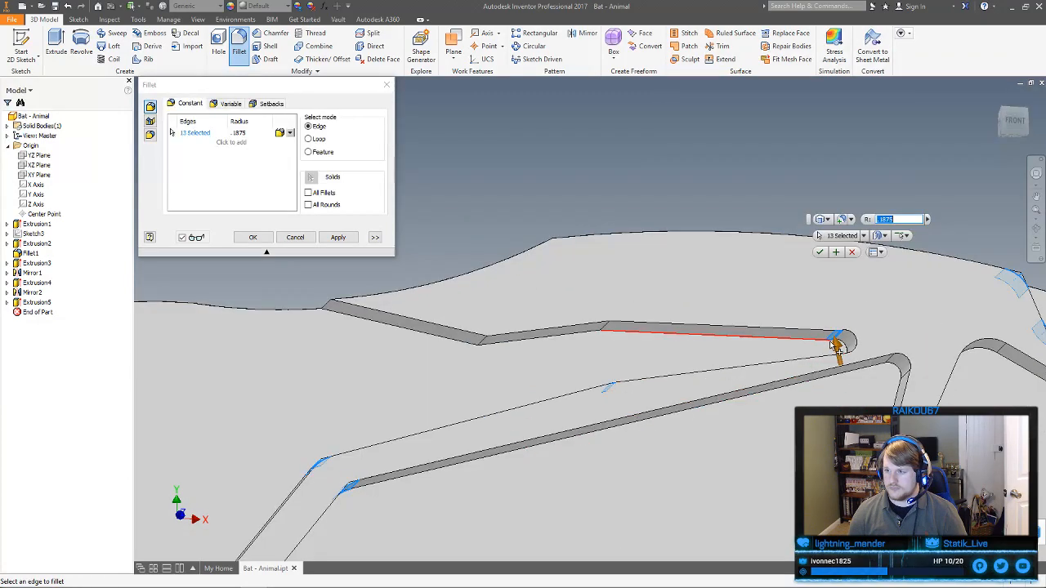
pyautogui.click(609, 332)
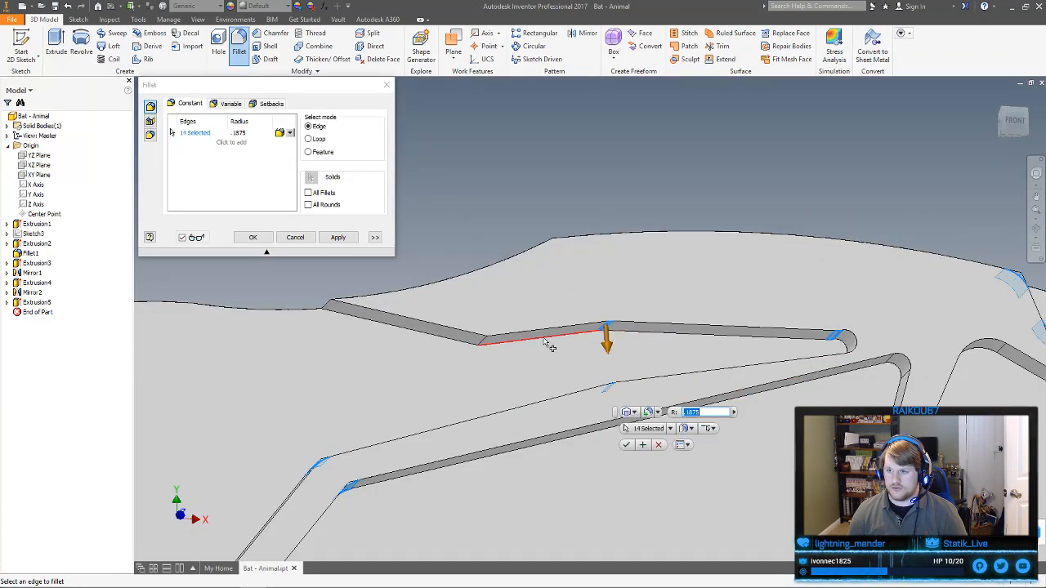
pyautogui.click(484, 343)
# Add the remaining elbow and shoulder corner edges on both sides of the left wing's arm bone to the fillet
pyautogui.scroll(3, 488, 351)
pyautogui.keyDown('shift'); pyautogui.moveTo(490, 352); pyautogui.dragTo(590, 318, button='middle'); pyautogui.keyUp('shift')
pyautogui.scroll(3, 614, 353)
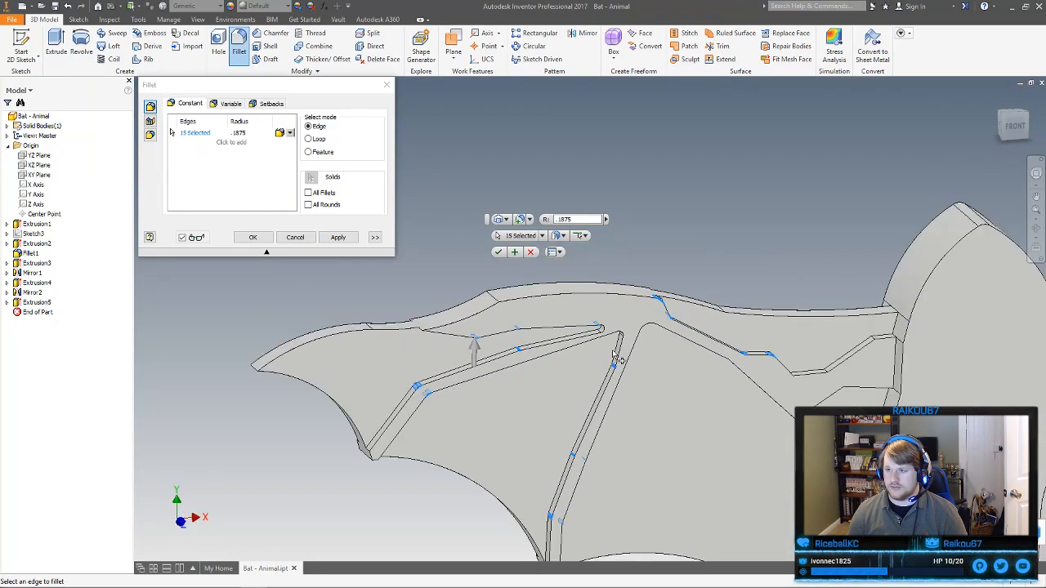
pyautogui.moveTo(832, 445); pyautogui.dragTo(577, 338, button='middle')
pyautogui.moveTo(670, 373); pyautogui.dragTo(703, 375, button='middle')
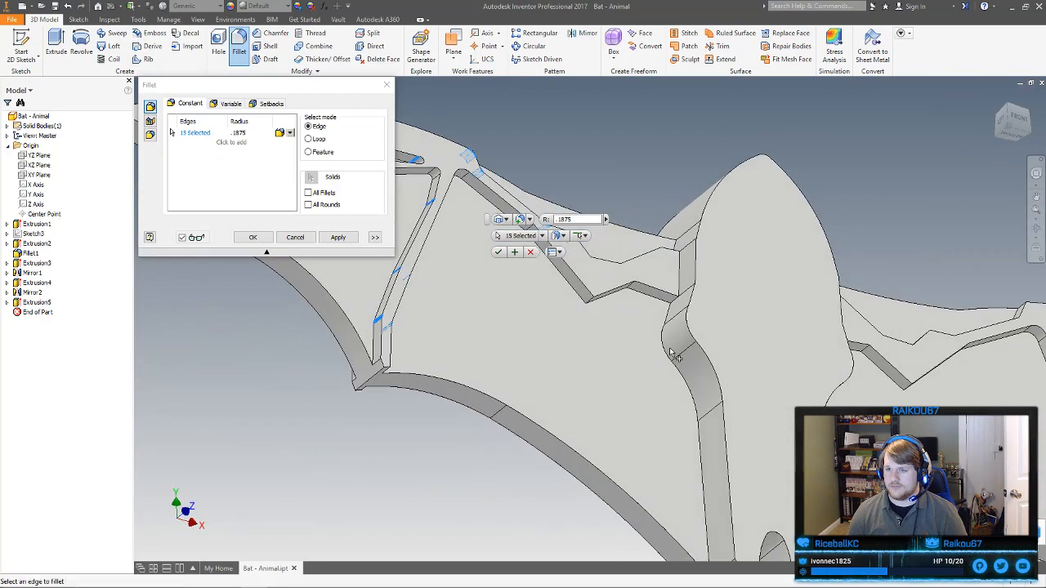
pyautogui.scroll(-3, 590, 281)
pyautogui.click(597, 319)
pyautogui.scroll(3, 642, 276)
pyautogui.keyDown('shift'); pyautogui.moveTo(643, 275); pyautogui.dragTo(563, 384, button='middle'); pyautogui.keyUp('shift')
pyautogui.scroll(-3, 605, 374)
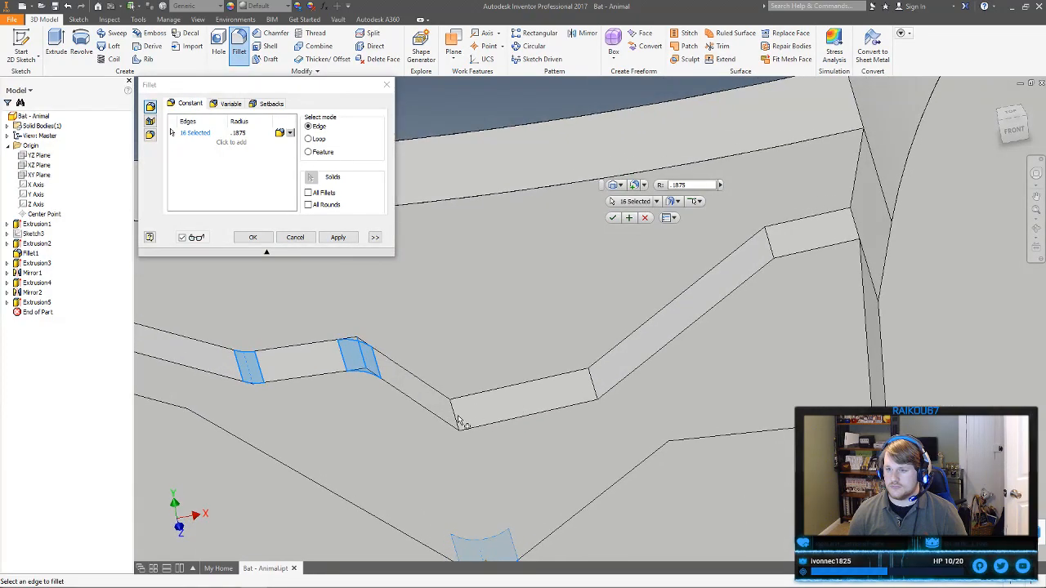
pyautogui.click(460, 426)
pyautogui.click(601, 394)
pyautogui.keyDown('shift'); pyautogui.moveTo(602, 395); pyautogui.dragTo(633, 338, button='middle'); pyautogui.keyUp('shift')
pyautogui.click(643, 375)
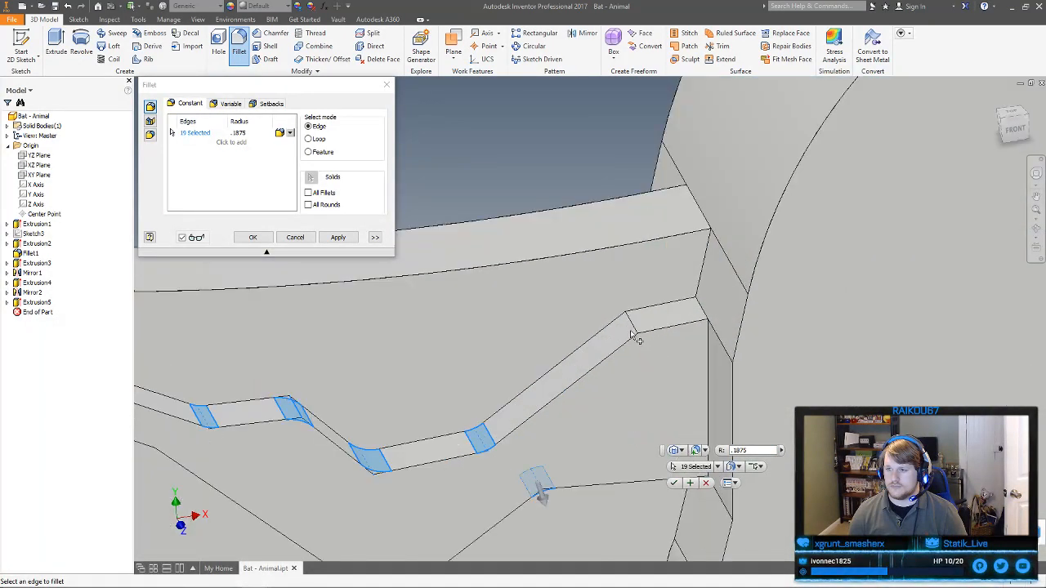
pyautogui.click(634, 326)
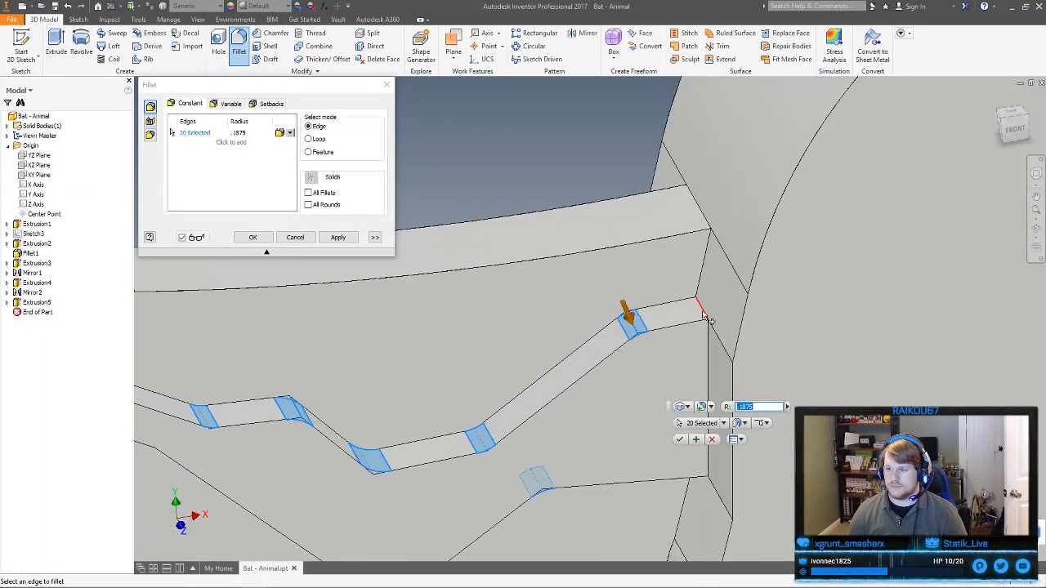
# Try a 0.5 in radius on the selected wing bone edges and inspect the preview
pyautogui.scroll(-6, 693, 381)
pyautogui.moveTo(693, 381); pyautogui.dragTo(631, 295, button='middle')
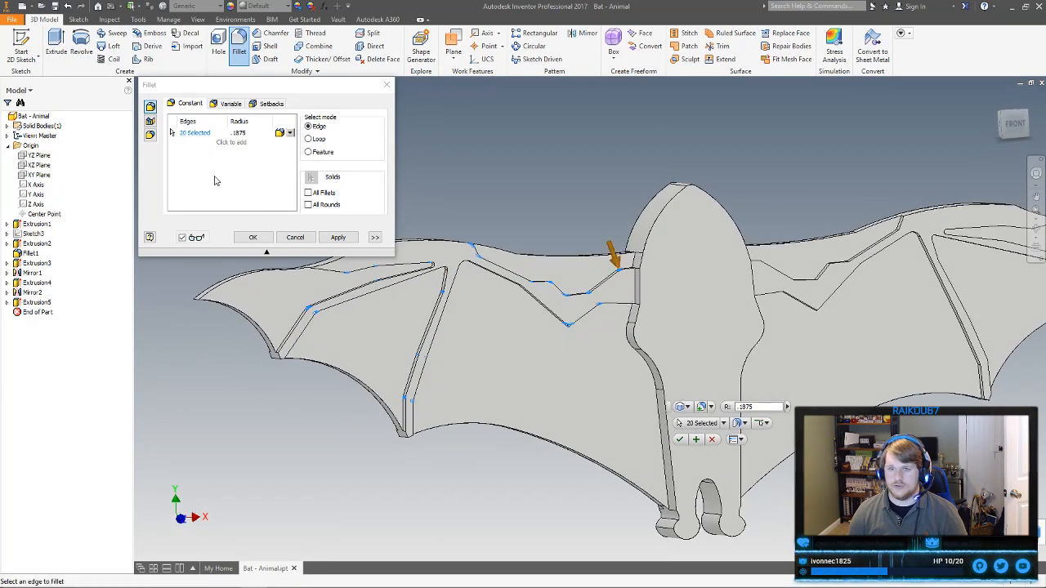
pyautogui.click(239, 132)
pyautogui.press('BackSpace')
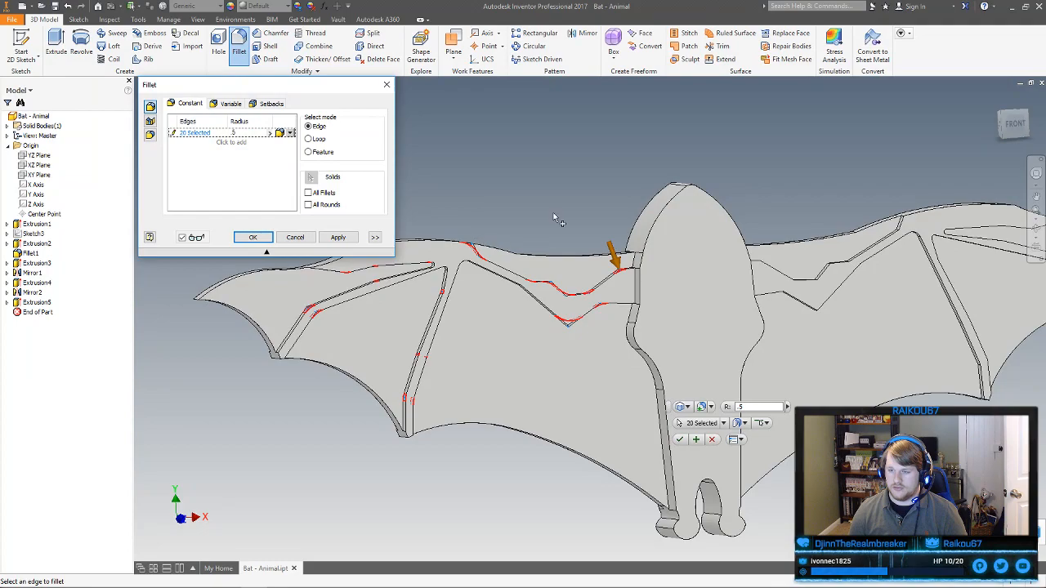
pyautogui.moveTo(557, 207); pyautogui.dragTo(686, 176, button='middle')
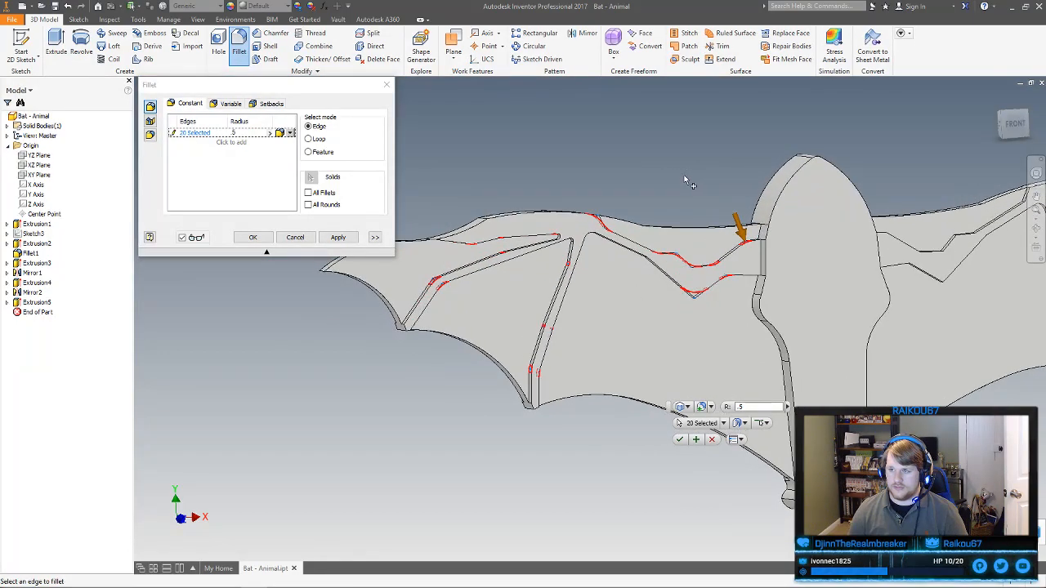
# Set the fillet radius to 0.75 in and create the fillet on the selected wing bone edges
pyautogui.click(235, 133)
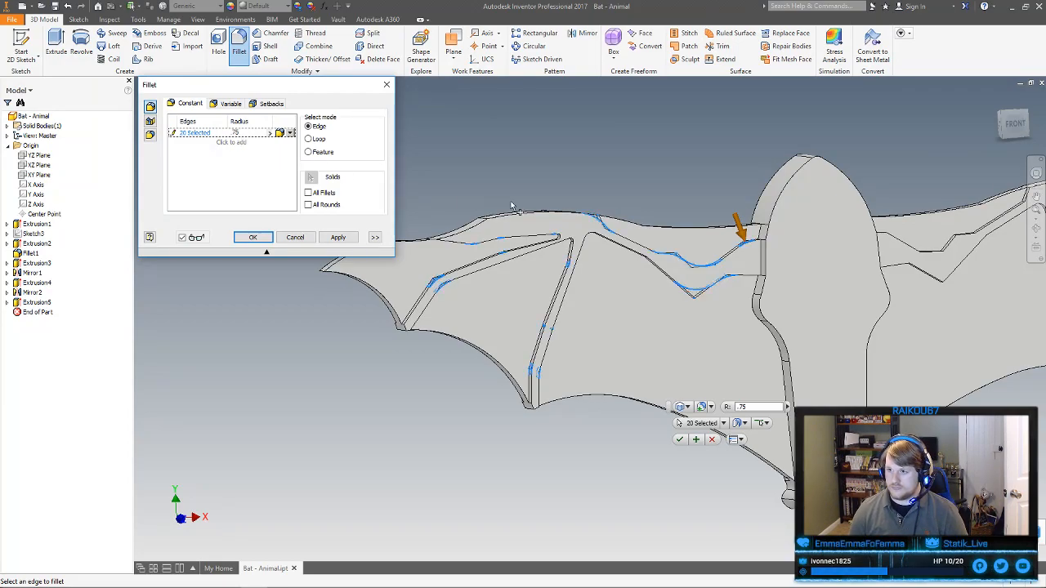
pyautogui.moveTo(687, 243); pyautogui.dragTo(349, 332, button='middle')
pyautogui.click(253, 237)
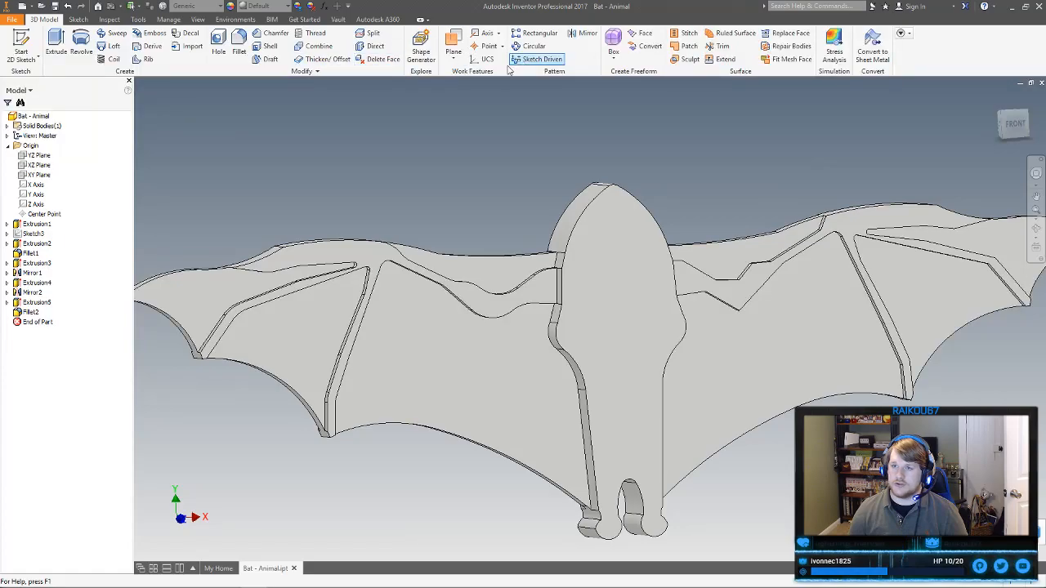
# Mirror the wing bone fillet about the YZ Plane onto the opposite wing and inspect the part
pyautogui.moveTo(26, 319); pyautogui.dragTo(33, 296)
pyautogui.keyDown('shift'); pyautogui.moveTo(603, 126); pyautogui.dragTo(548, 194, button='middle'); pyautogui.keyUp('shift')
pyautogui.click(30, 312)
pyautogui.click(582, 34)
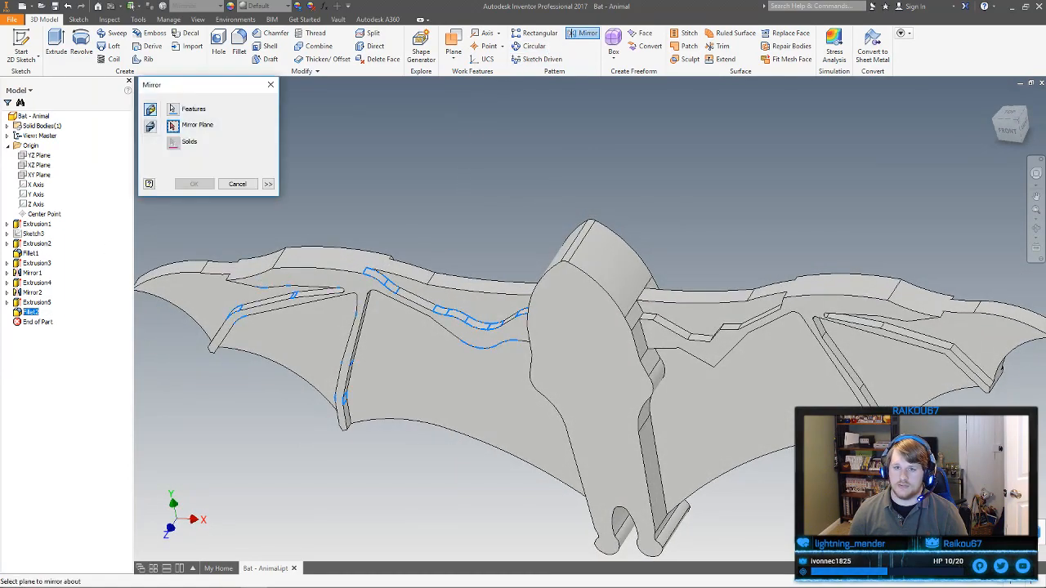
pyautogui.click(37, 156)
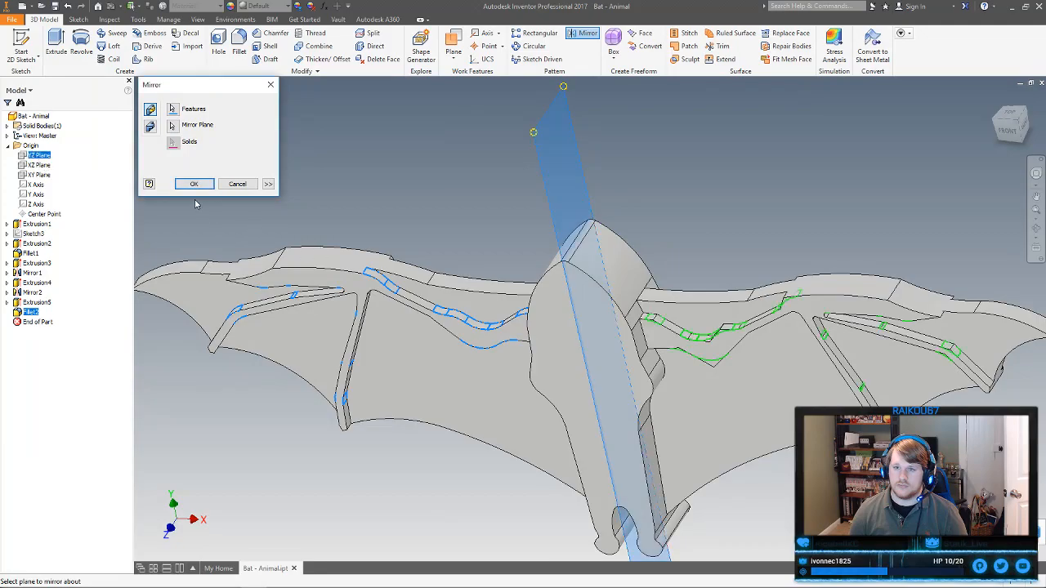
pyautogui.click(194, 183)
pyautogui.keyDown('shift'); pyautogui.moveTo(558, 181); pyautogui.dragTo(738, 141, button='middle'); pyautogui.keyUp('shift')
pyautogui.keyDown('shift'); pyautogui.moveTo(665, 318); pyautogui.dragTo(589, 368, button='middle'); pyautogui.keyUp('shift')
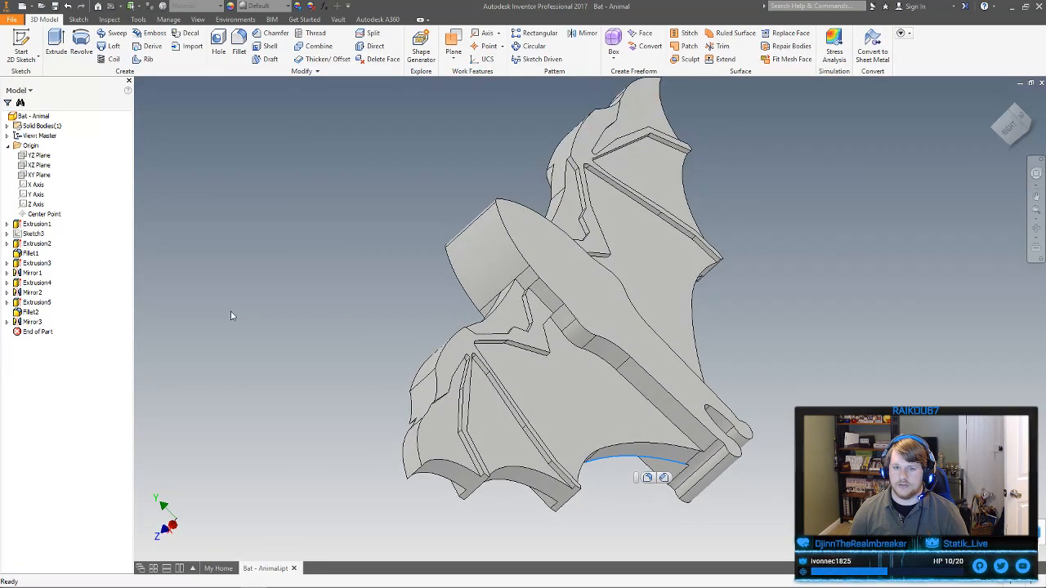
# Delete Extrusion5, the raised wing bones on the back of the bat, together with its sketch
pyautogui.rightClick(36, 304)
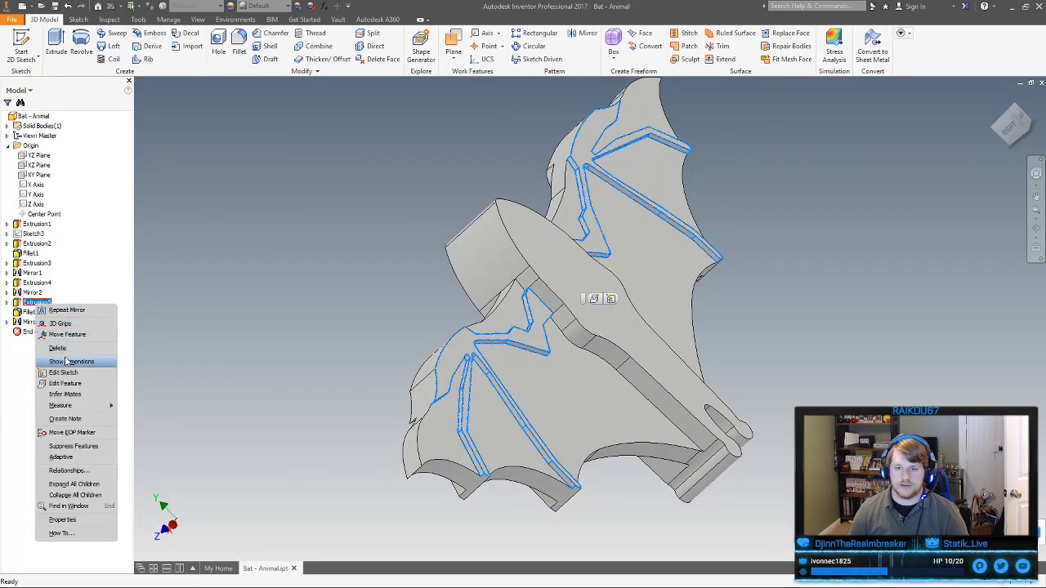
pyautogui.click(57, 348)
pyautogui.click(127, 141)
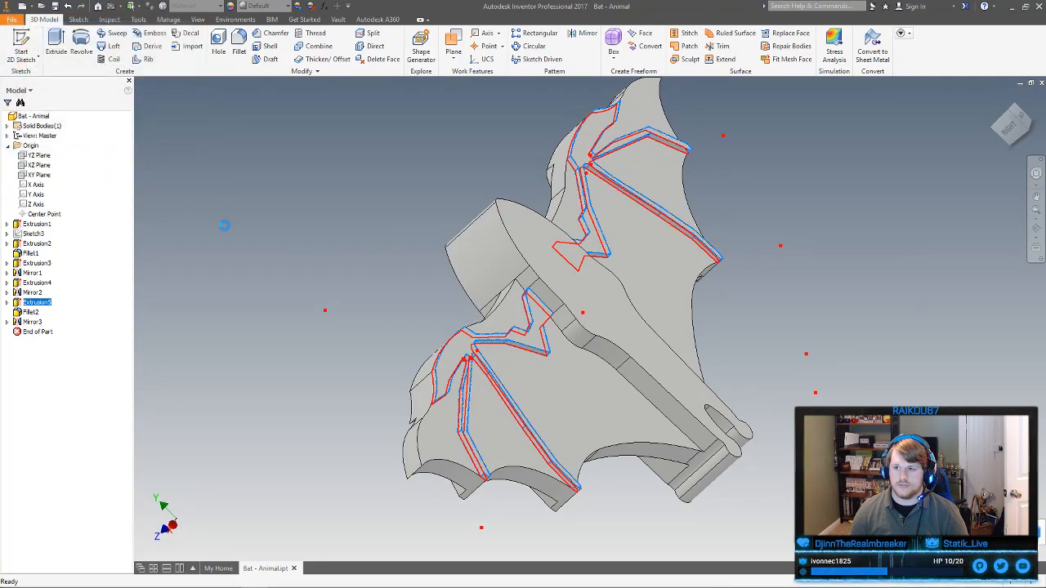
# Create a sketch on the back wing face and project the front bone faces of both wings into it
pyautogui.moveTo(401, 338)
pyautogui.keyDown('shift'); pyautogui.mouseDown(button='middle')
pyautogui.moveTo(485, 307)
pyautogui.moveTo(439, 322)
pyautogui.moveTo(651, 329)
pyautogui.moveTo(748, 321)
pyautogui.mouseUp(button='middle'); pyautogui.keyUp('shift')
pyautogui.click(532, 377)
pyautogui.click(566, 374)
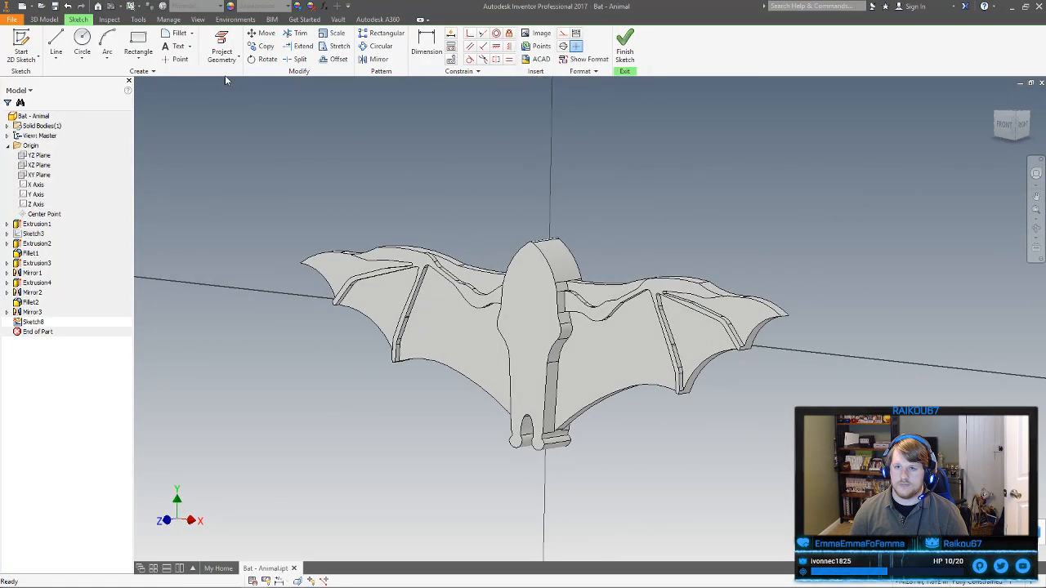
pyautogui.click(221, 46)
pyautogui.click(601, 309)
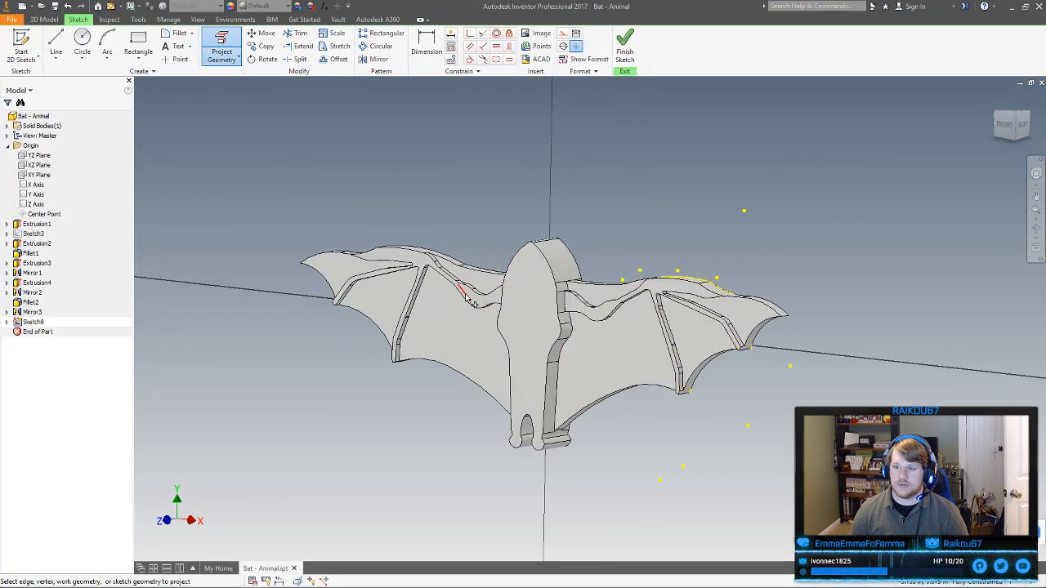
pyautogui.click(481, 304)
pyautogui.keyDown('shift'); pyautogui.moveTo(663, 232); pyautogui.dragTo(440, 223, button='middle'); pyautogui.keyUp('shift')
pyautogui.rightClick(506, 183)
pyautogui.click(504, 152)
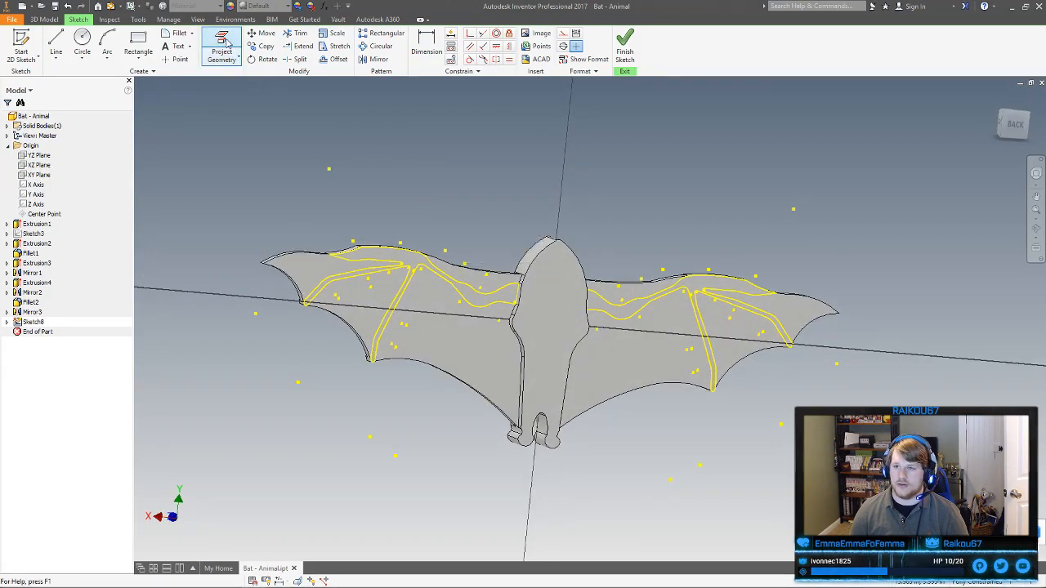
# Extrude the projected bone profiles of both wings 0.125 in from the back wing face
pyautogui.press('e')
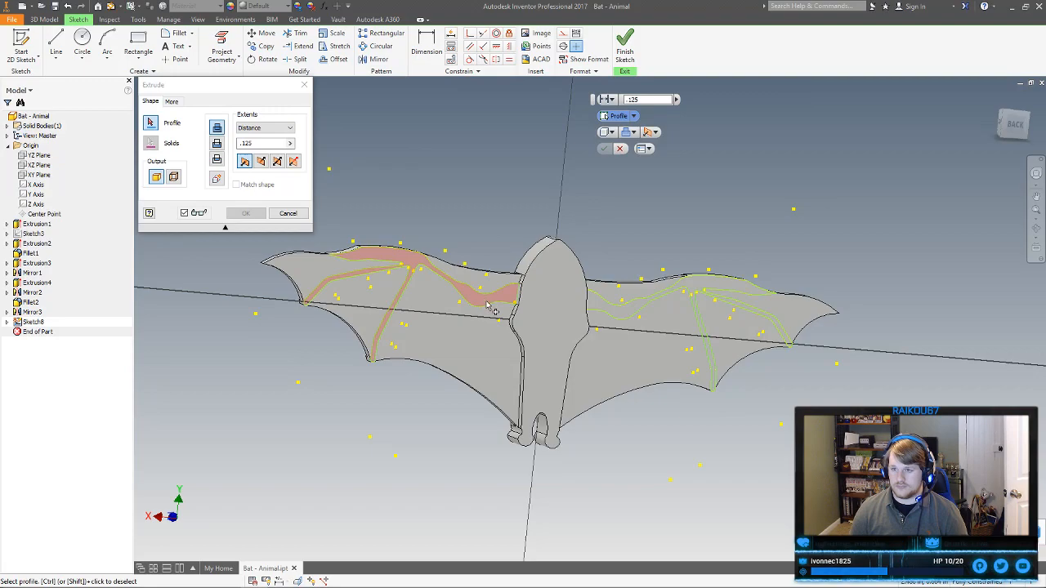
pyautogui.click(488, 306)
pyautogui.click(596, 309)
pyautogui.click(245, 213)
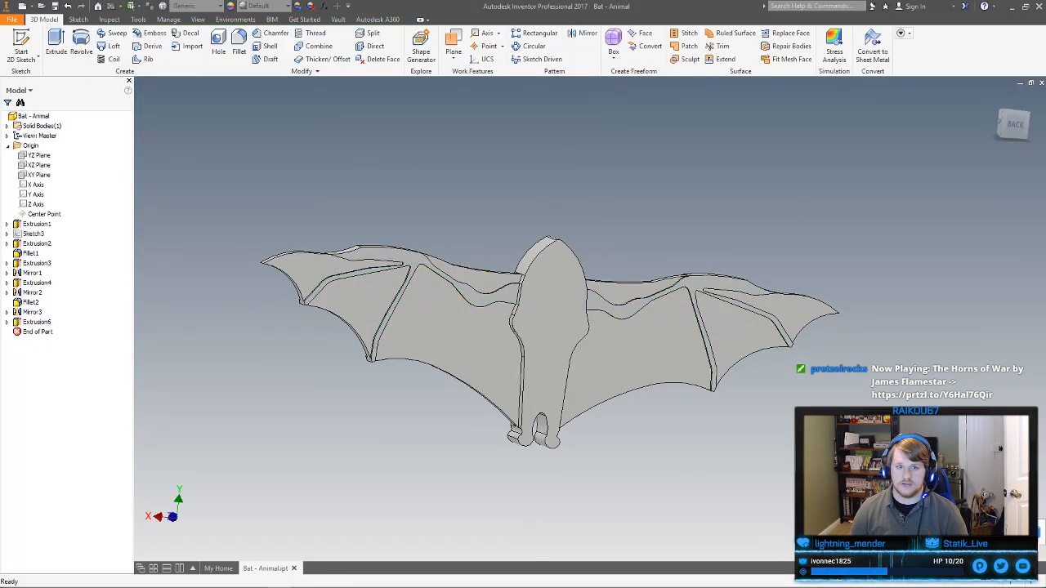
# Try a 0.25 in fillet along the upper edge of the front left wing's arm bone
pyautogui.keyDown('shift'); pyautogui.moveTo(481, 247); pyautogui.dragTo(651, 286, button='middle'); pyautogui.keyUp('shift')
pyautogui.click(989, 106)
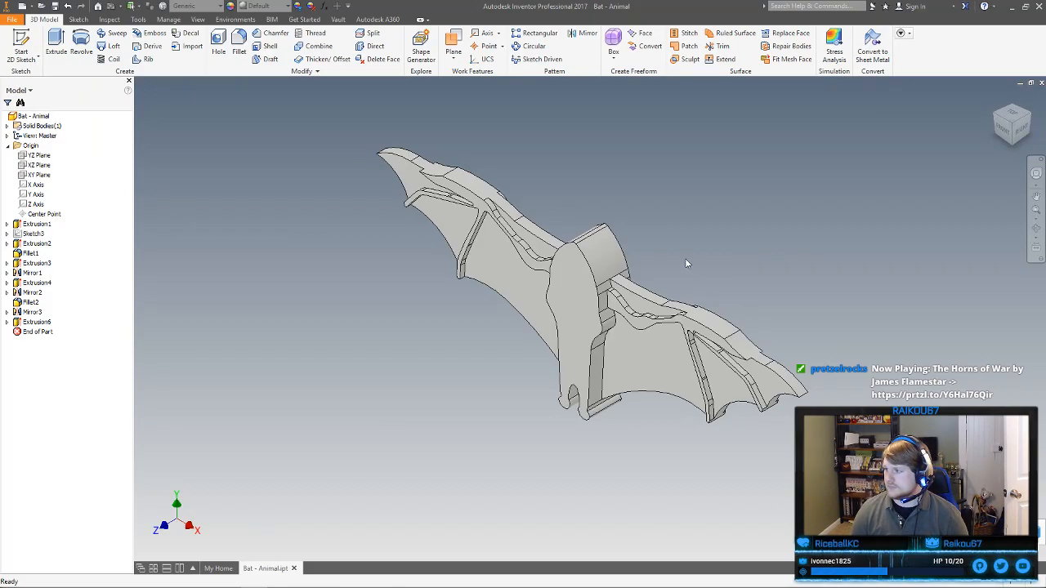
pyautogui.scroll(-3, 688, 262)
pyautogui.moveTo(710, 251); pyautogui.dragTo(742, 232, button='middle')
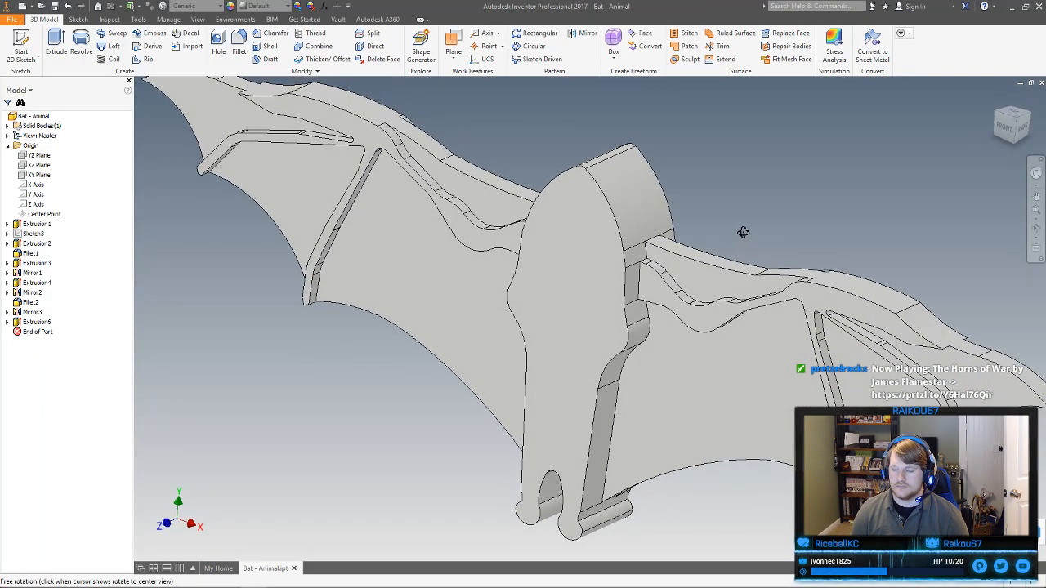
pyautogui.click(239, 49)
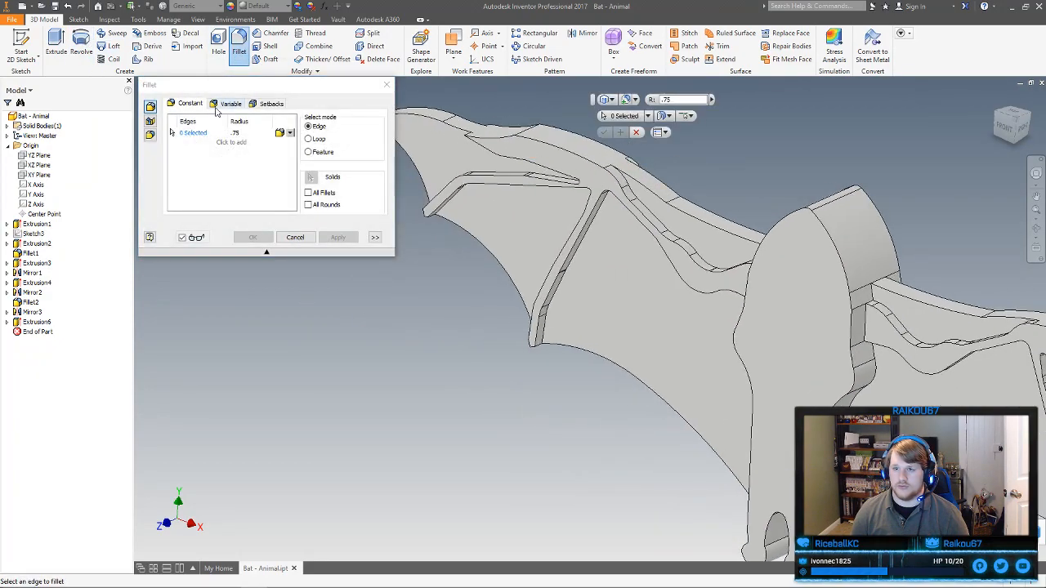
pyautogui.click(242, 133)
pyautogui.press('BackSpace')
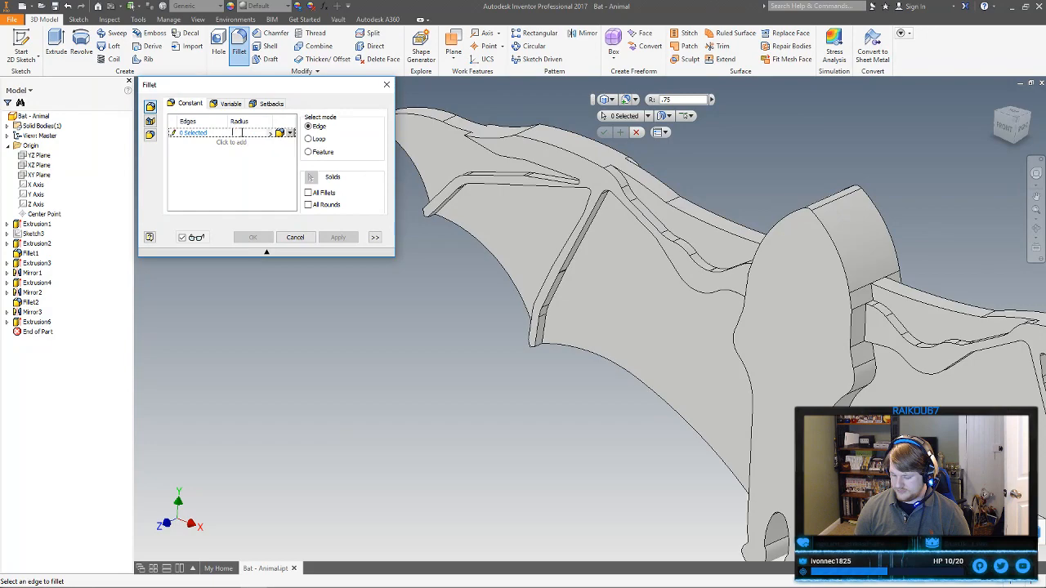
pyautogui.scroll(3, 653, 228)
pyautogui.click(658, 224)
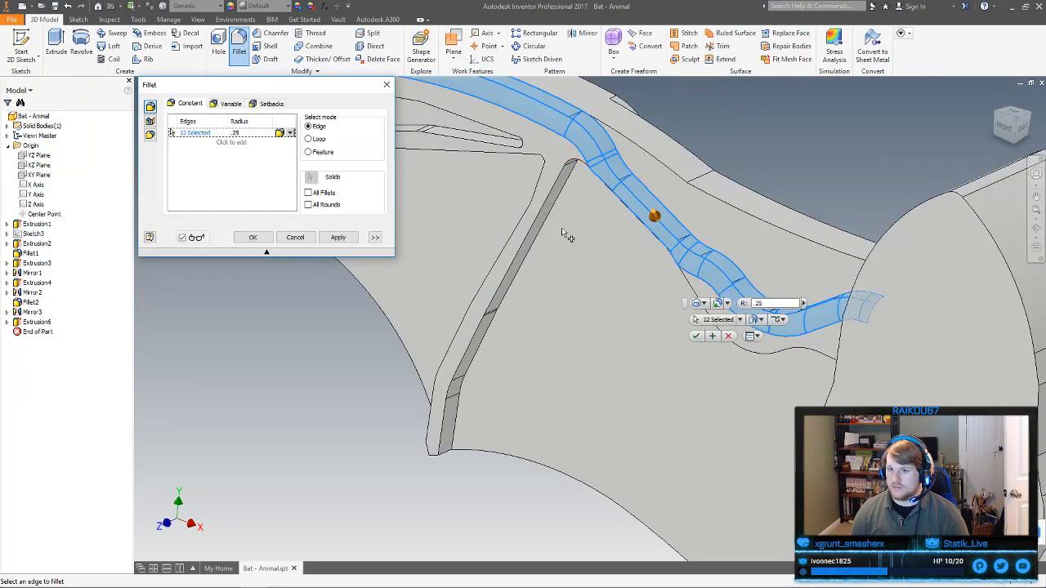
# Try a 0.125 in fillet radius and add the lower arm bone and inner finger bone edges to the selection
pyautogui.click(235, 133)
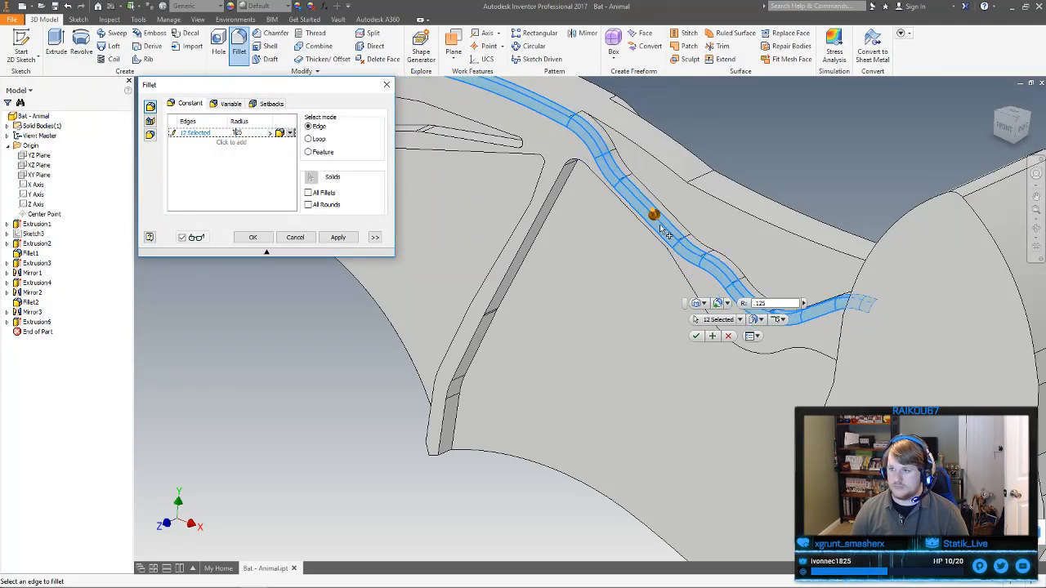
pyautogui.click(668, 253)
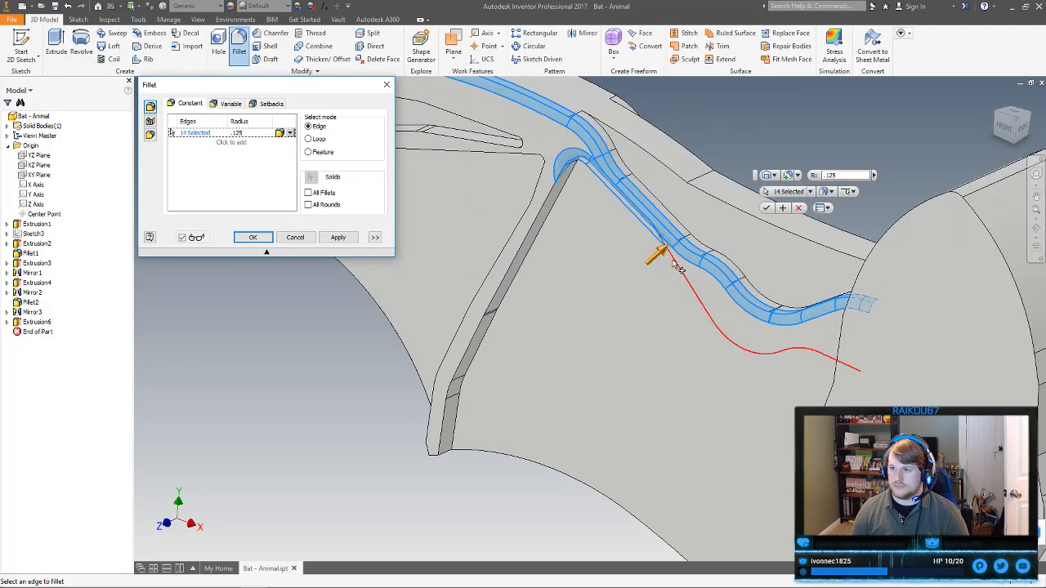
pyautogui.click(675, 262)
pyautogui.keyDown('shift'); pyautogui.moveTo(675, 261); pyautogui.dragTo(482, 384, button='middle'); pyautogui.keyUp('shift')
pyautogui.click(527, 281)
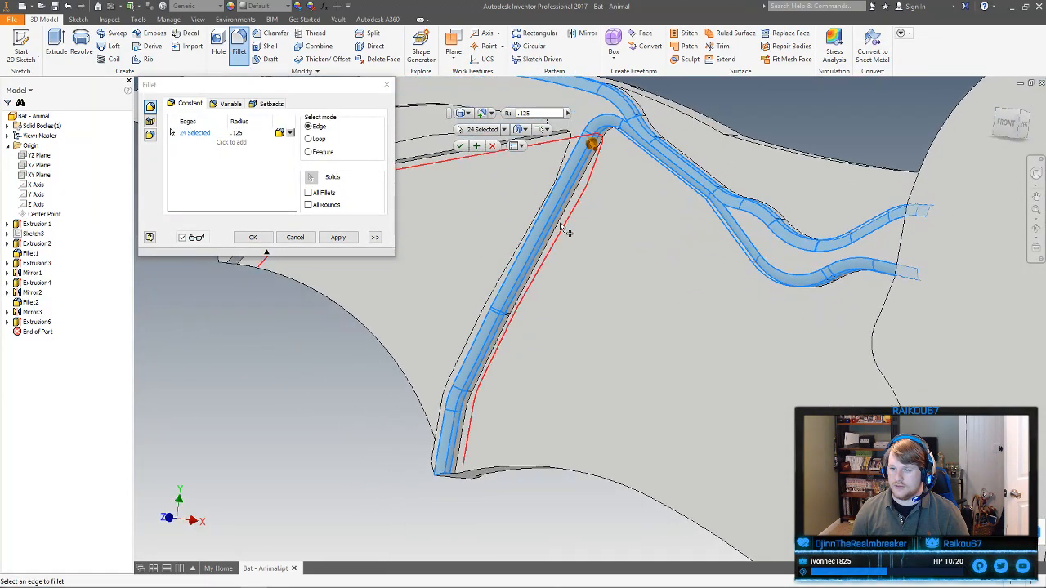
pyautogui.click(481, 390)
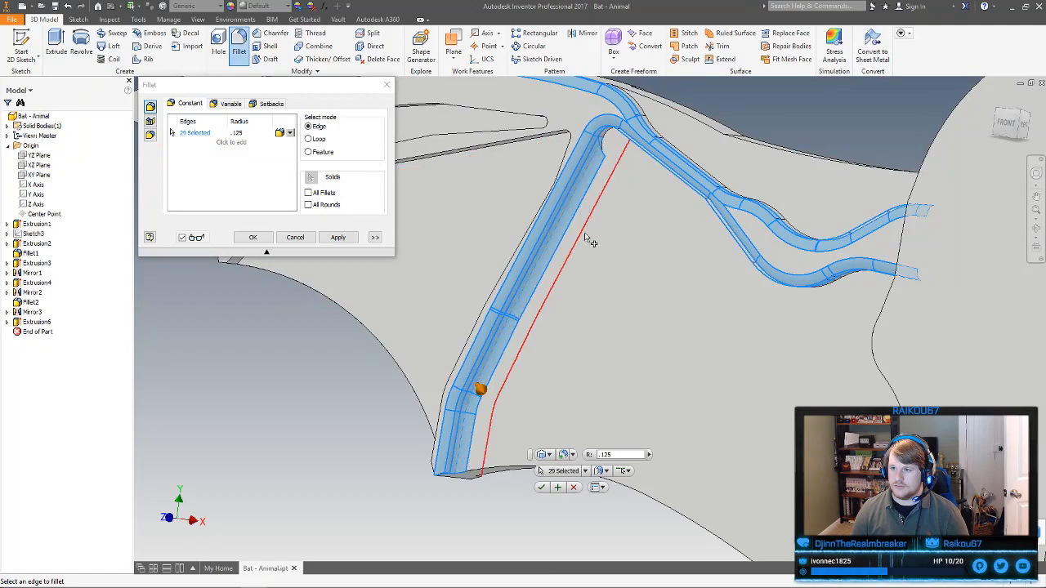
pyautogui.click(610, 137)
pyautogui.scroll(-3, 652, 233)
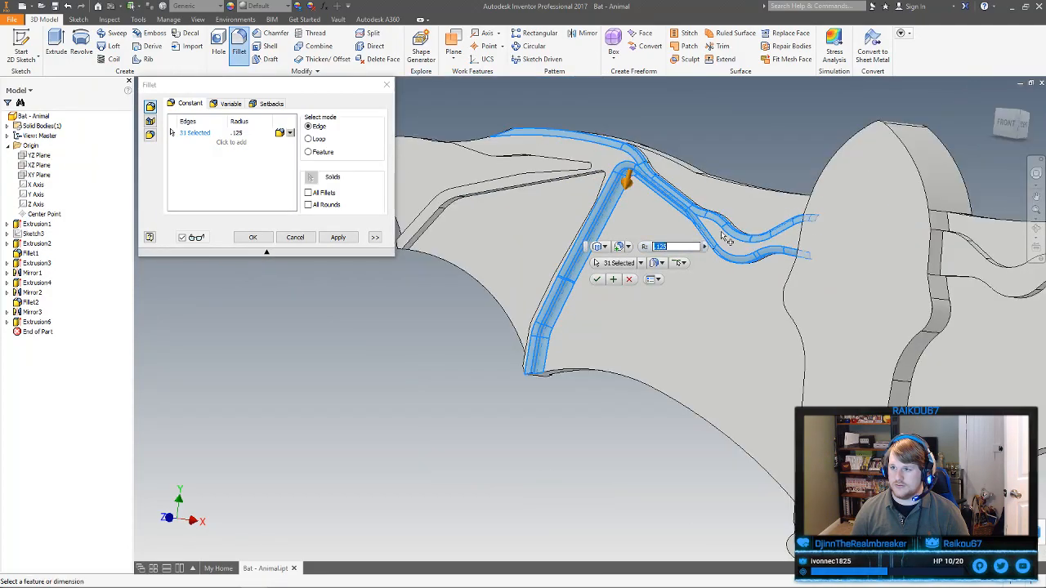
# Inspect the fillet preview along the arm bone and try a radius of 0.063 in
pyautogui.keyDown('shift'); pyautogui.moveTo(732, 274); pyautogui.dragTo(774, 326, button='middle'); pyautogui.keyUp('shift')
pyautogui.scroll(4, 940, 326)
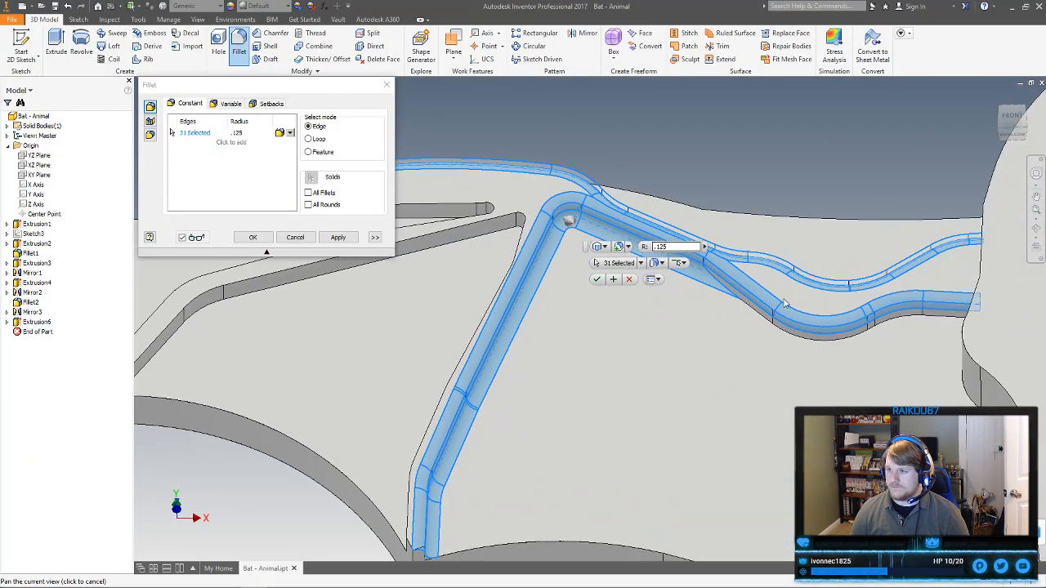
pyautogui.scroll(3, 767, 323)
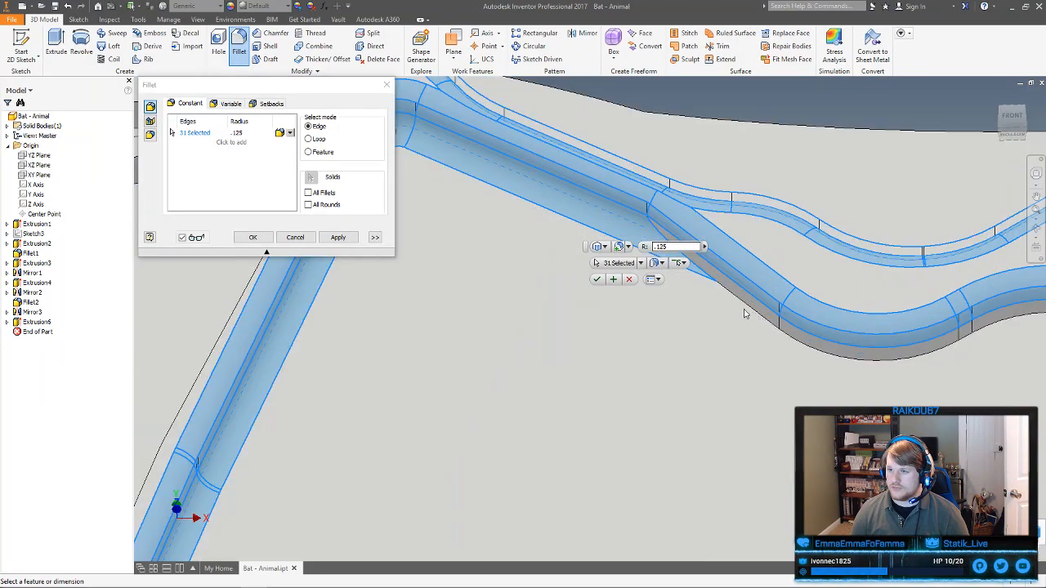
pyautogui.click(238, 134)
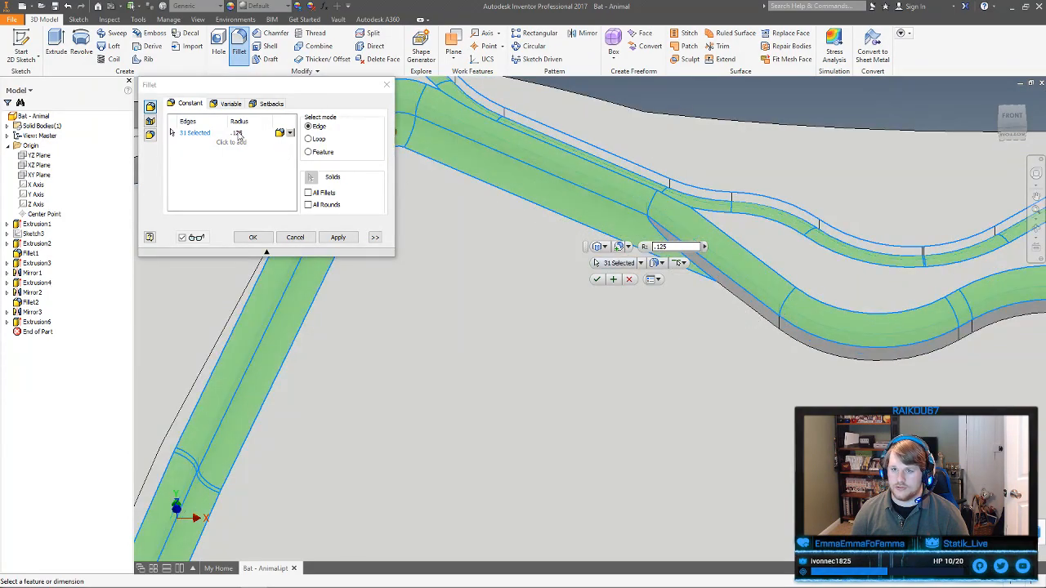
pyautogui.click(247, 134)
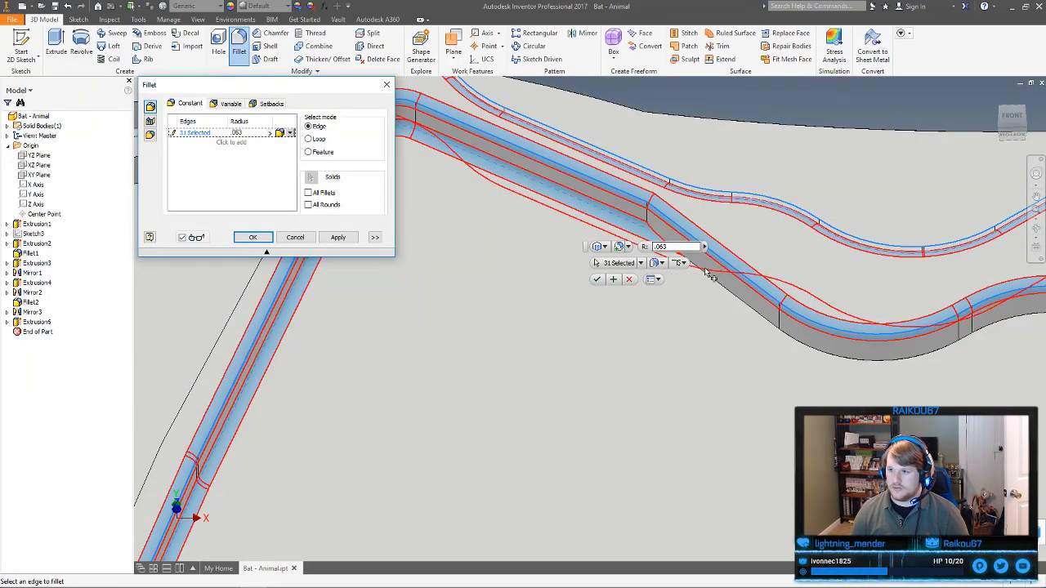
# Try adding the remaining arm and finger bone edges of the left wing to the fillet, and cancel it
pyautogui.click(721, 289)
pyautogui.scroll(-3, 750, 327)
pyautogui.moveTo(685, 330); pyautogui.dragTo(876, 255, button='middle')
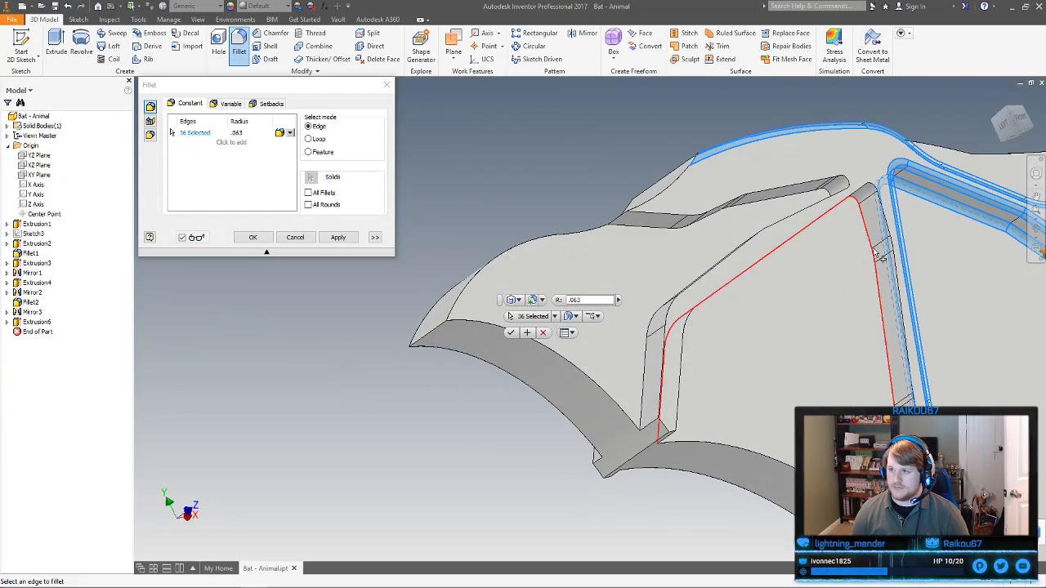
pyautogui.click(875, 253)
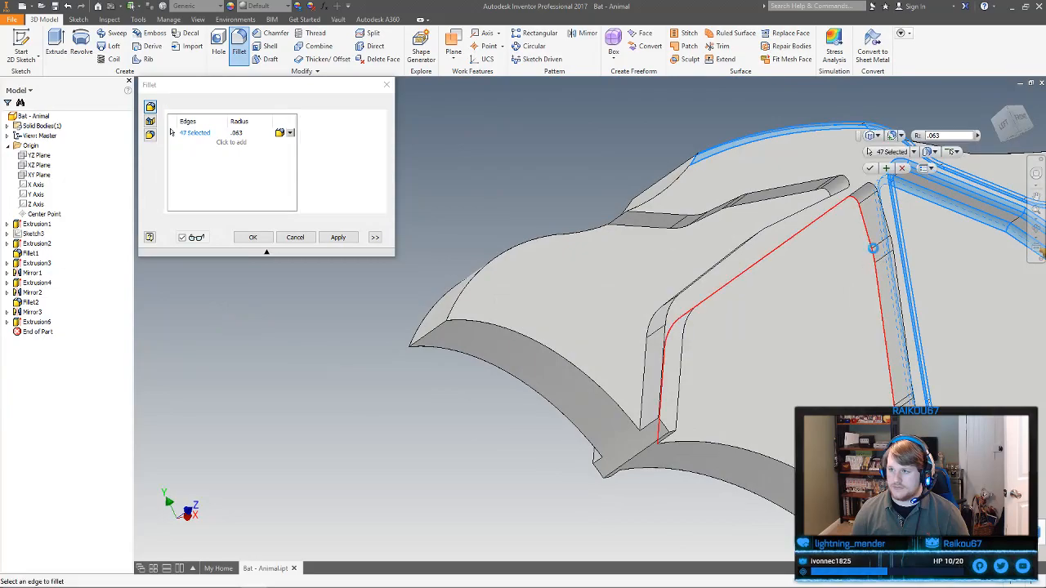
pyautogui.click(892, 249)
pyautogui.click(837, 193)
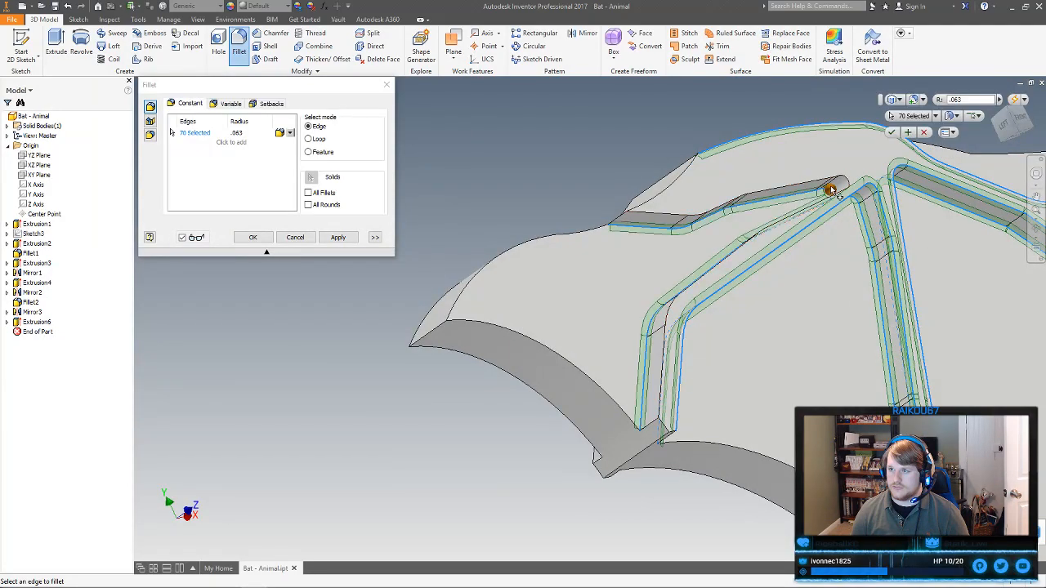
pyautogui.keyDown('shift'); pyautogui.moveTo(862, 241); pyautogui.dragTo(659, 290, button='middle'); pyautogui.keyUp('shift')
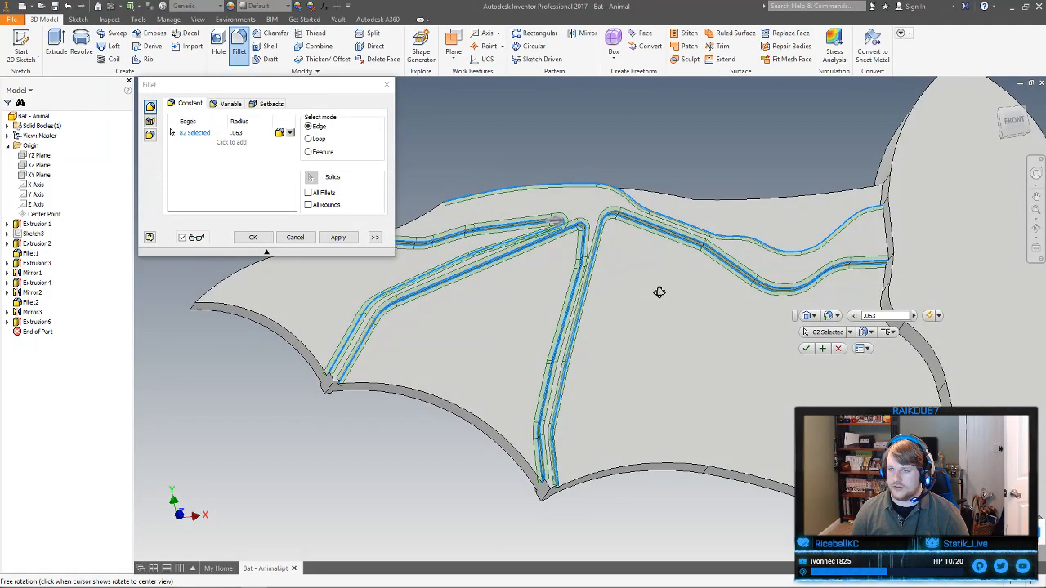
pyautogui.click(295, 237)
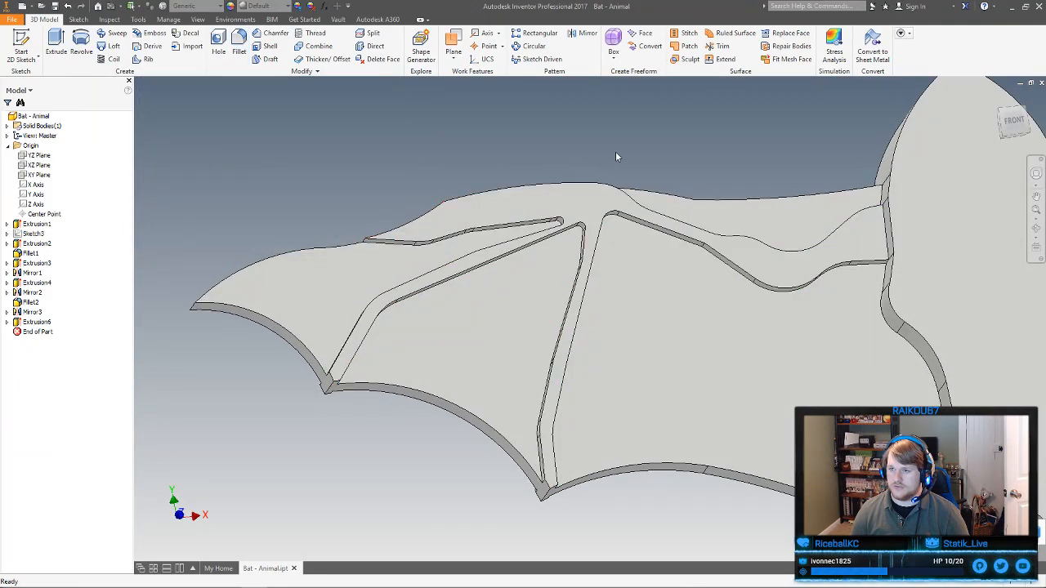
# Try to reshape the rounded end of the upper finger gap in Extrusion3's sketch, undo the change, and leave the sketch
pyautogui.keyDown('shift'); pyautogui.moveTo(615, 151); pyautogui.dragTo(596, 217, button='middle'); pyautogui.keyUp('shift')
pyautogui.scroll(5, 556, 262)
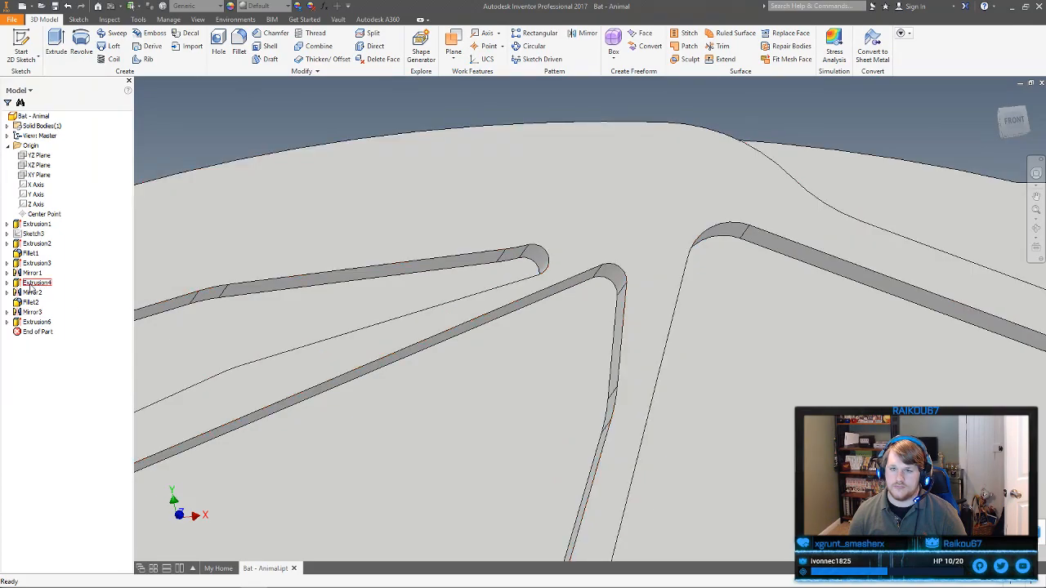
pyautogui.click(7, 263)
pyautogui.doubleClick(34, 273)
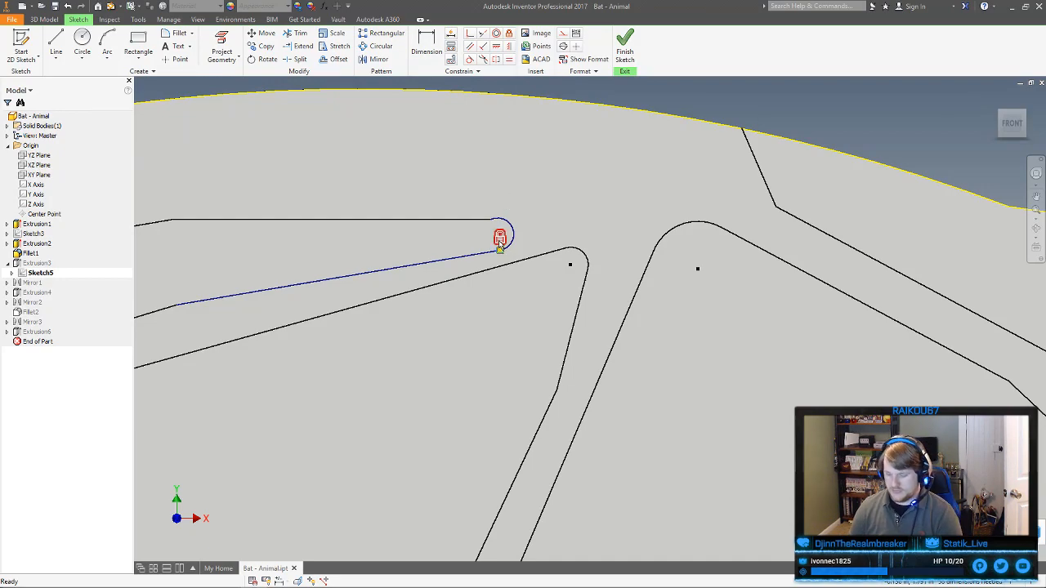
pyautogui.moveTo(499, 252); pyautogui.dragTo(490, 237)
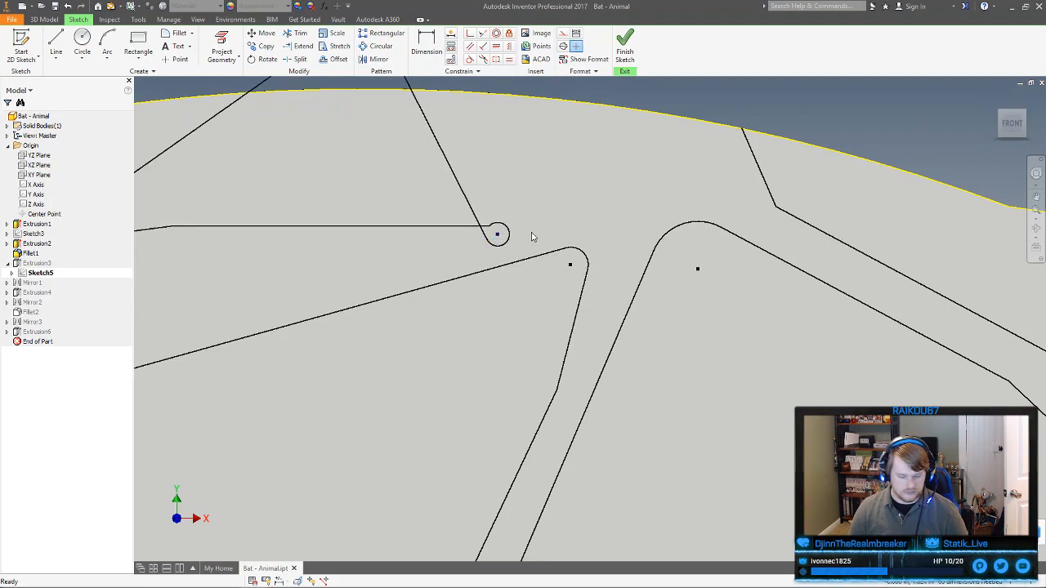
pyautogui.hotkey('ctrl', 'z')
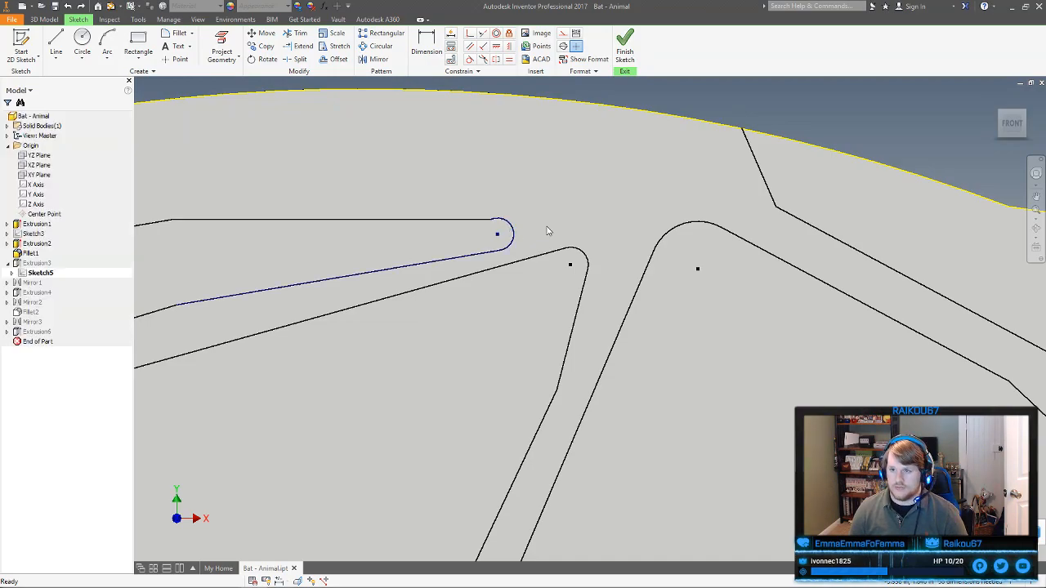
pyautogui.press('s')
pyautogui.scroll(-7, 549, 230)
pyautogui.moveTo(610, 256)
pyautogui.keyDown('shift'); pyautogui.mouseDown(button='middle')
pyautogui.moveTo(639, 259)
pyautogui.moveTo(626, 320)
pyautogui.mouseUp(button='middle'); pyautogui.keyUp('shift')
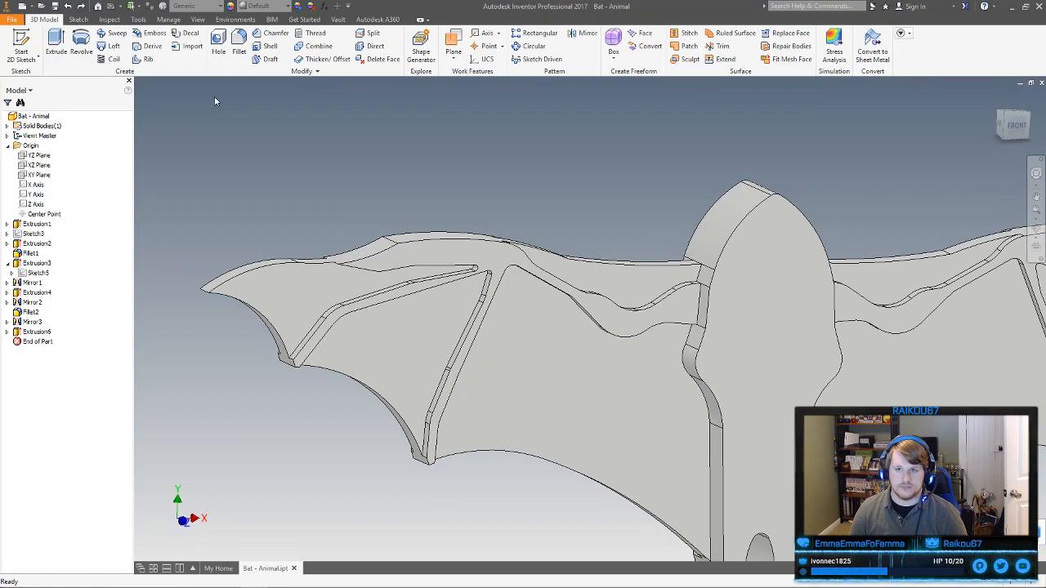
# Start a 0.063 in fillet and select the base edges along the left wing's lower arm bone and inner finger bone
pyautogui.click(238, 48)
pyautogui.scroll(5, 552, 316)
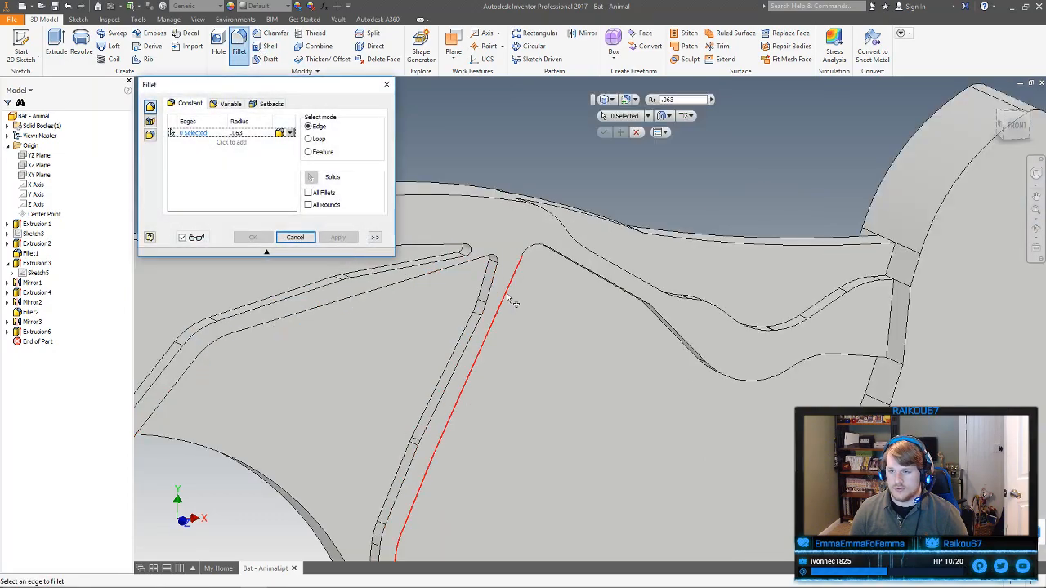
pyautogui.scroll(-5, 552, 316)
pyautogui.keyDown('shift'); pyautogui.moveTo(551, 316); pyautogui.dragTo(528, 303, button='middle'); pyautogui.keyUp('shift')
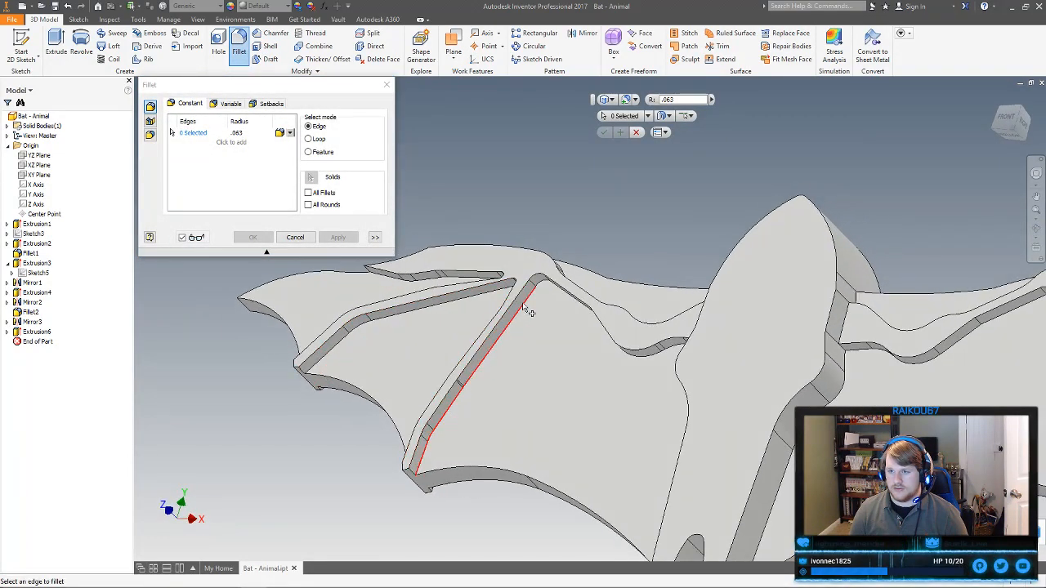
pyautogui.click(530, 299)
pyautogui.click(542, 284)
pyautogui.keyDown('shift'); pyautogui.moveTo(546, 286); pyautogui.dragTo(694, 338, button='middle'); pyautogui.keyUp('shift')
pyautogui.click(653, 335)
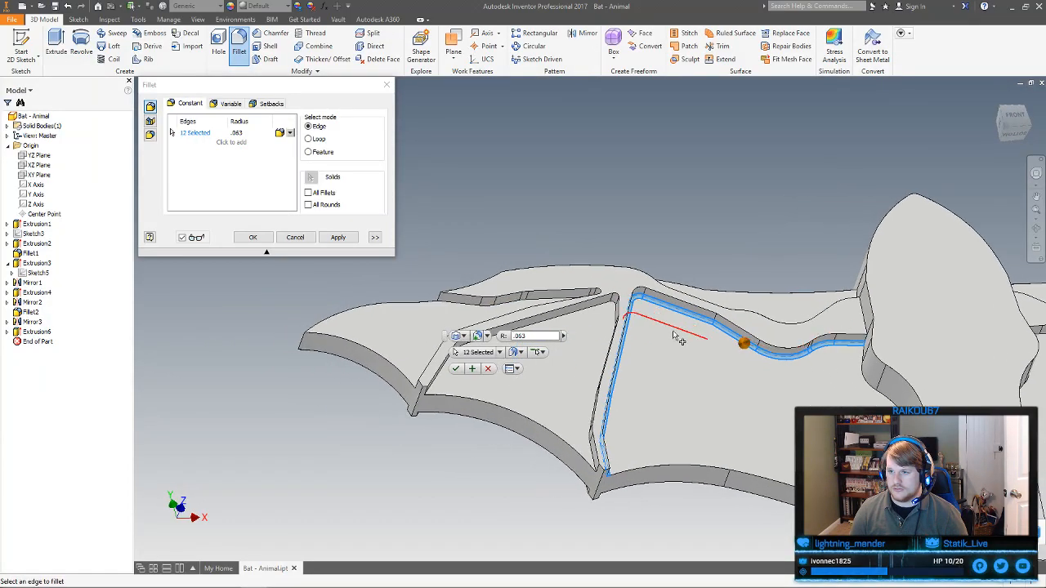
# Add the base edges around both finger gaps and along the upper arm bone of the left wing to the fillet
pyautogui.click(619, 313)
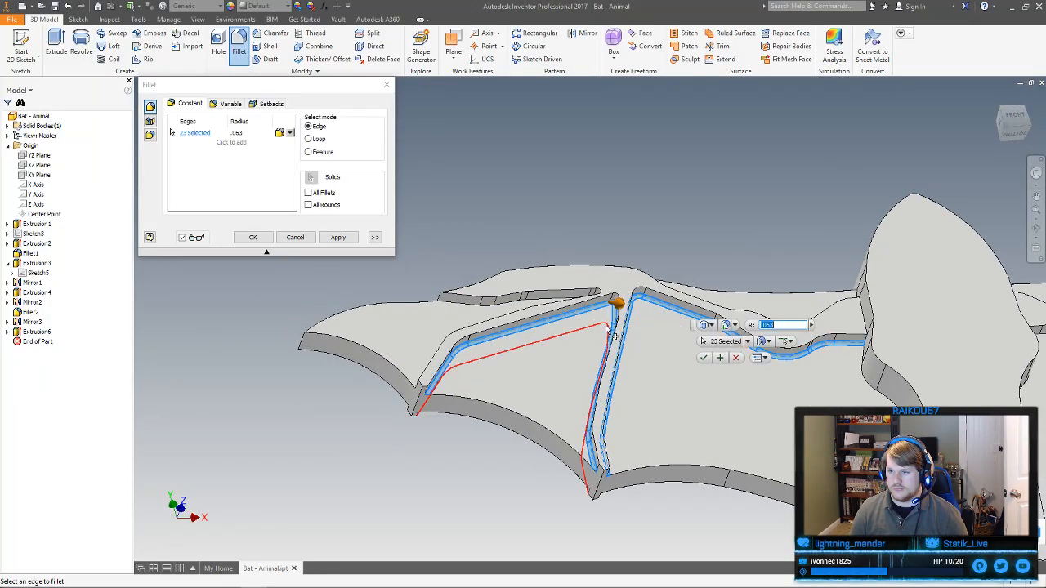
pyautogui.click(553, 304)
pyautogui.keyDown('shift'); pyautogui.moveTo(593, 344); pyautogui.dragTo(533, 381, button='middle'); pyautogui.keyUp('shift')
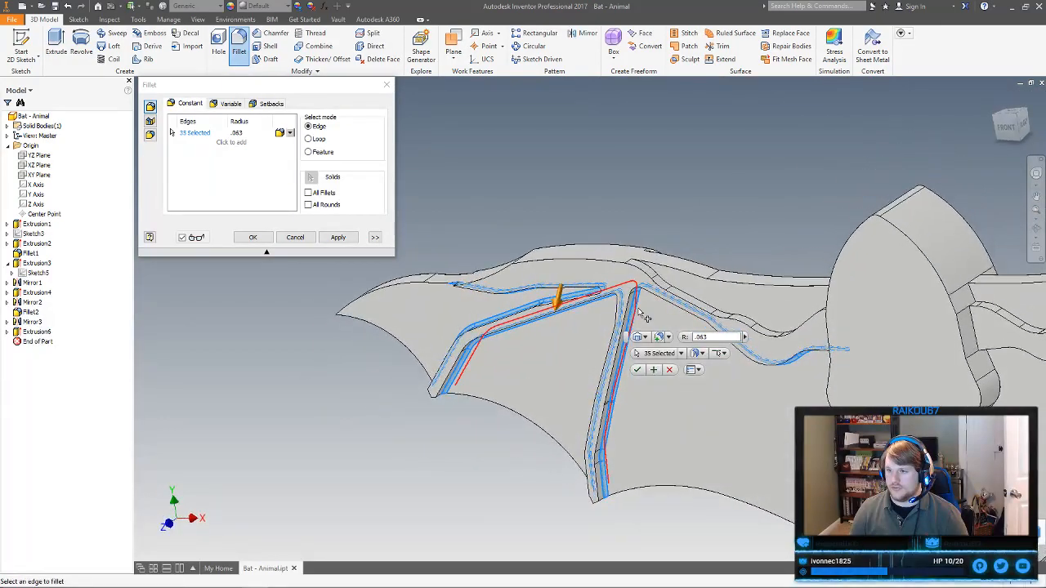
pyautogui.click(677, 291)
pyautogui.keyDown('shift'); pyautogui.moveTo(670, 275); pyautogui.dragTo(556, 331, button='middle'); pyautogui.keyUp('shift')
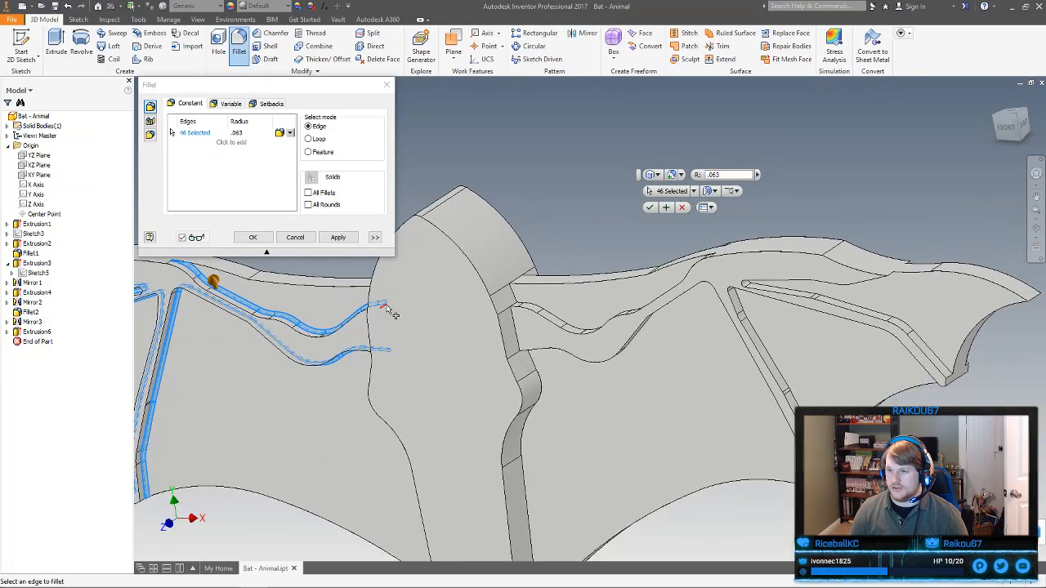
# Add the right wing's upper and lower arm bone and inner finger base edges, and apply the 0.063 in fillet
pyautogui.click(562, 324)
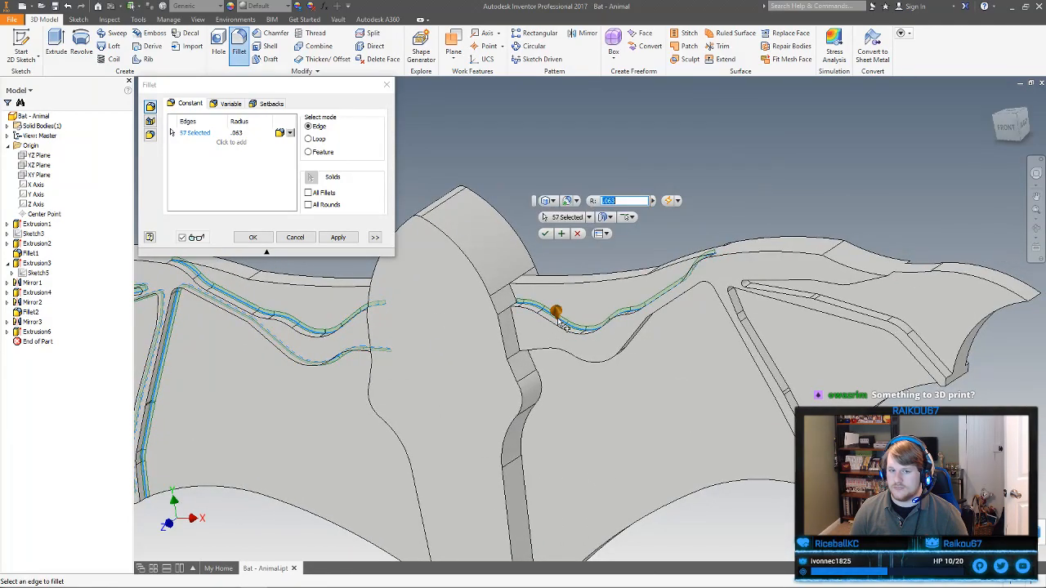
pyautogui.keyDown('shift'); pyautogui.moveTo(617, 407); pyautogui.dragTo(645, 397, button='middle'); pyautogui.keyUp('shift')
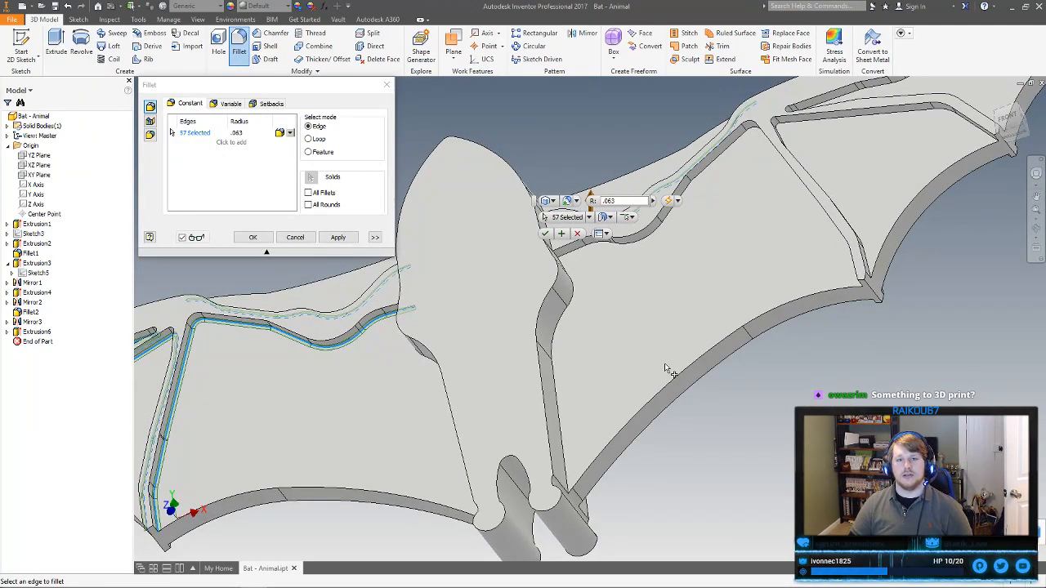
pyautogui.click(642, 238)
pyautogui.click(701, 178)
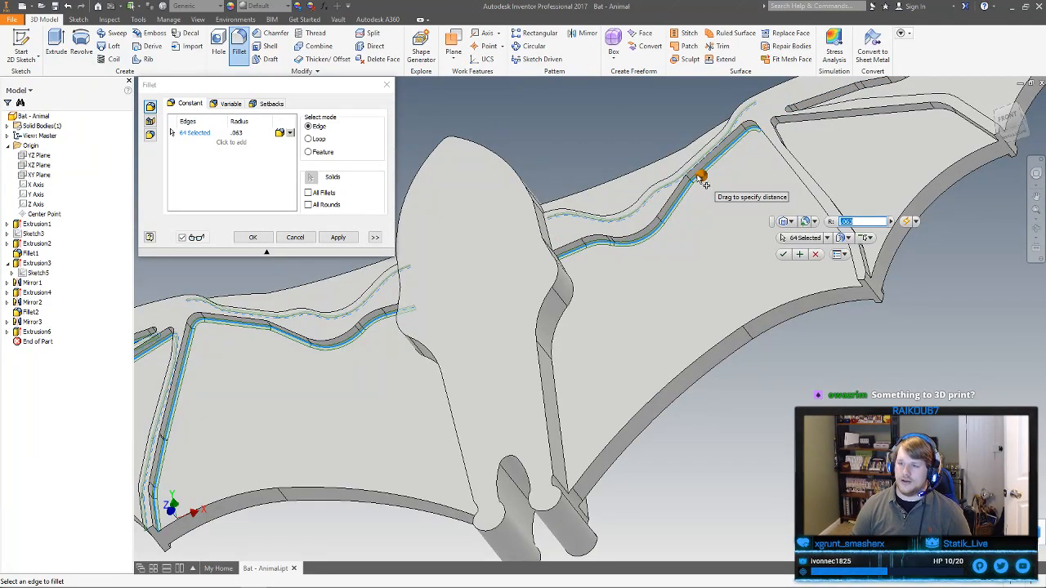
pyautogui.keyDown('shift'); pyautogui.moveTo(706, 251); pyautogui.dragTo(653, 344, button='middle'); pyautogui.keyUp('shift')
pyautogui.click(628, 260)
pyautogui.scroll(6, 612, 287)
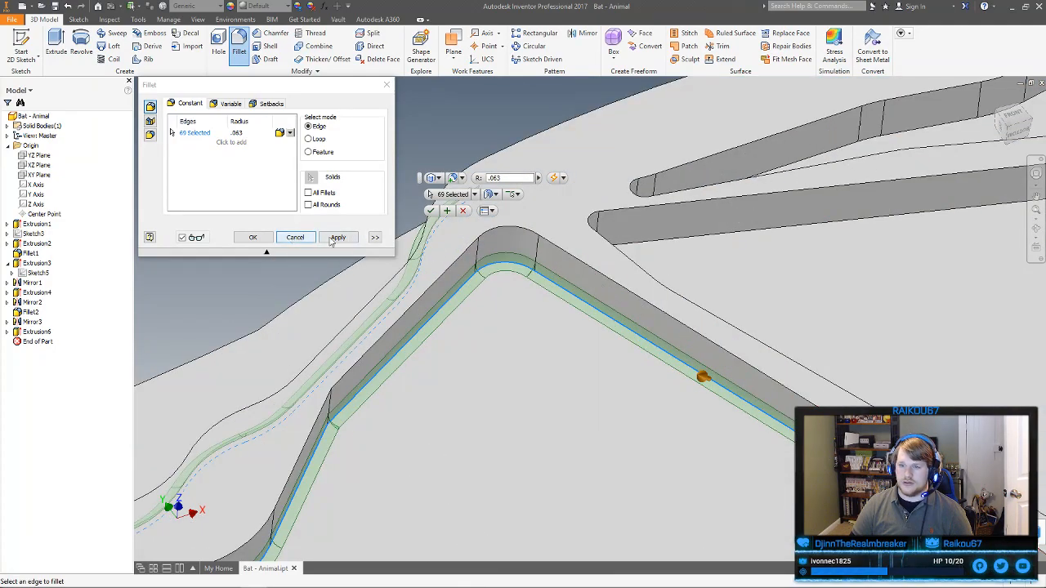
pyautogui.click(332, 239)
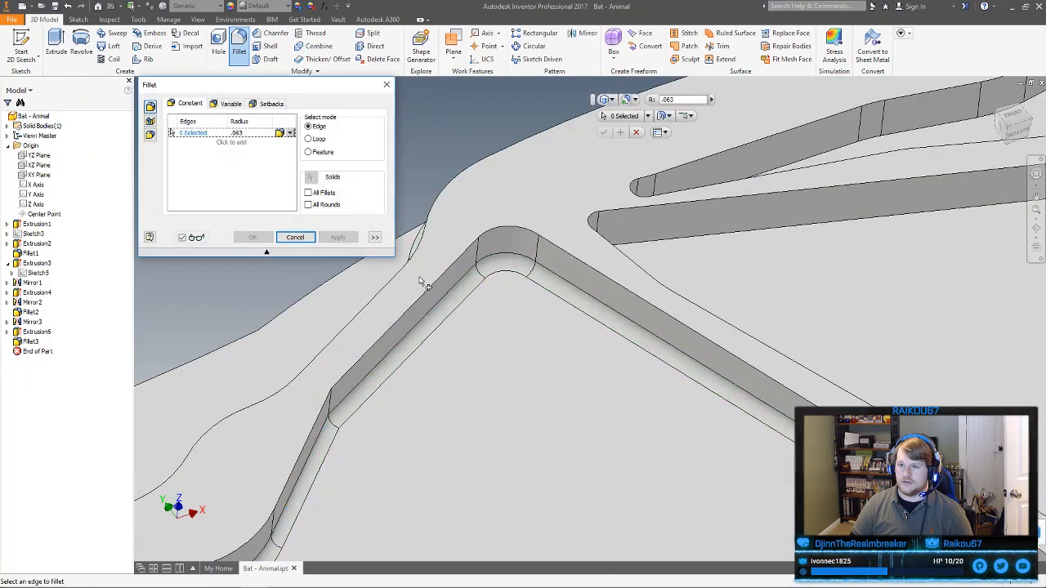
# Close the new empty fillet, reopen Fillet3 for editing, and add the base edges around the right wing's two finger gaps
pyautogui.click(295, 237)
pyautogui.doubleClick(30, 342)
pyautogui.moveTo(806, 357); pyautogui.dragTo(584, 294, button='middle')
pyautogui.keyDown('shift'); pyautogui.moveTo(584, 294); pyautogui.dragTo(739, 314, button='middle'); pyautogui.keyUp('shift')
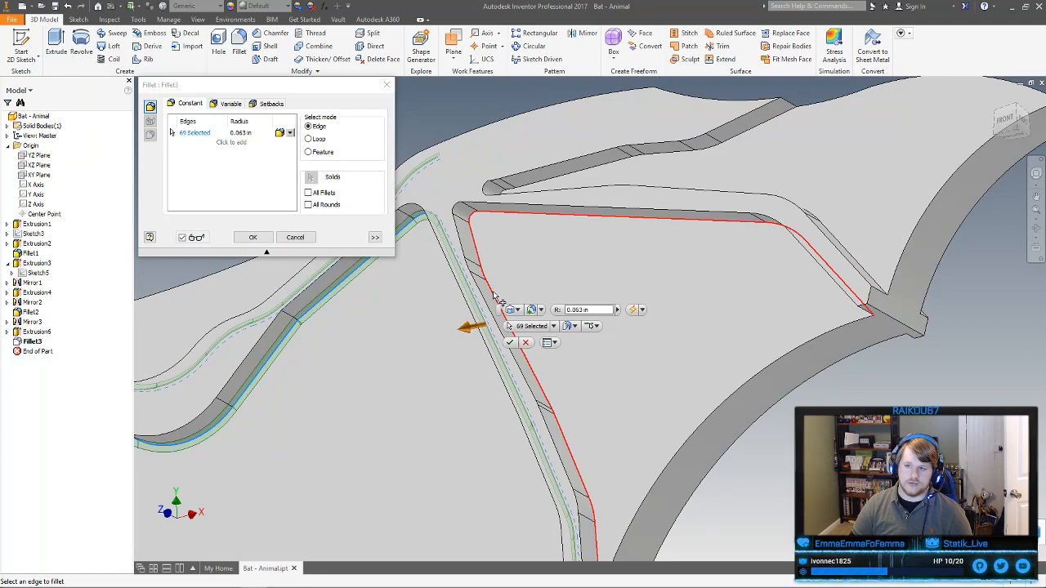
pyautogui.click(493, 296)
pyautogui.moveTo(617, 372); pyautogui.dragTo(593, 436, button='middle')
pyautogui.click(552, 288)
pyautogui.moveTo(475, 293); pyautogui.dragTo(589, 290, button='middle')
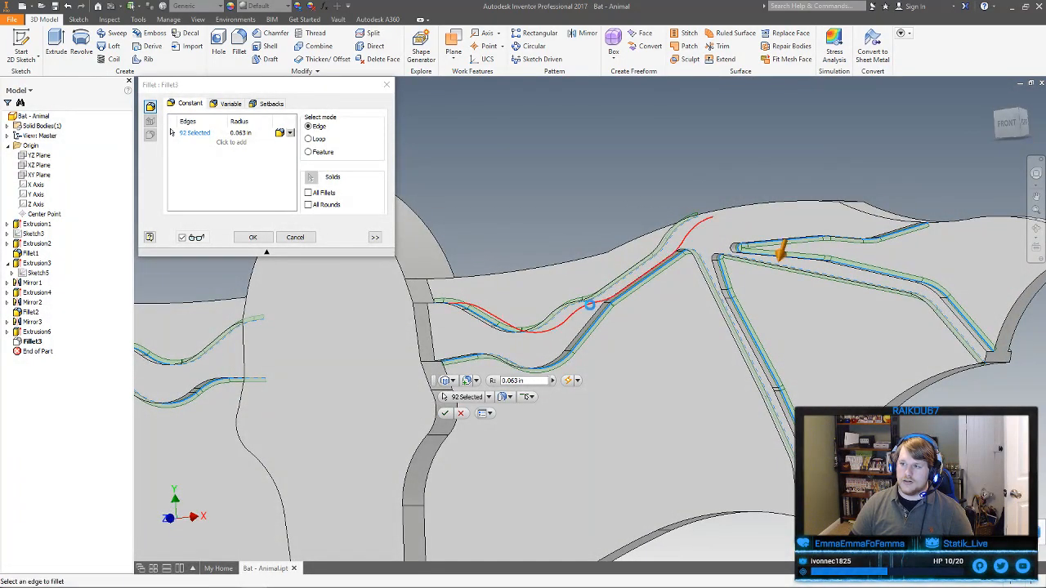
# Inspect the fillet preview around the bat and try a radius of 0.125 in for Fillet3
pyautogui.scroll(5, 589, 304)
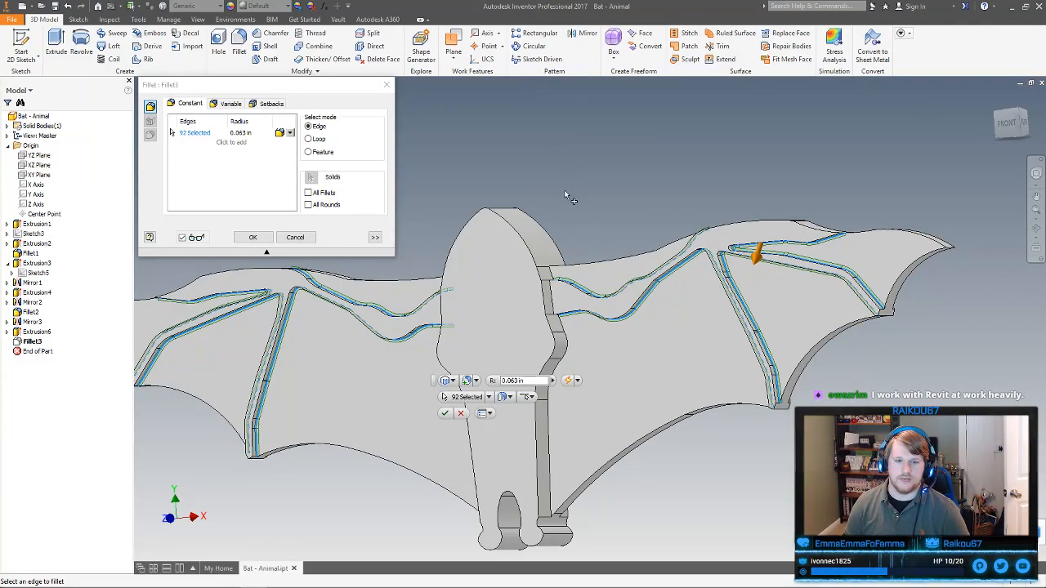
pyautogui.keyDown('shift'); pyautogui.moveTo(564, 191); pyautogui.dragTo(562, 295, button='middle'); pyautogui.keyUp('shift')
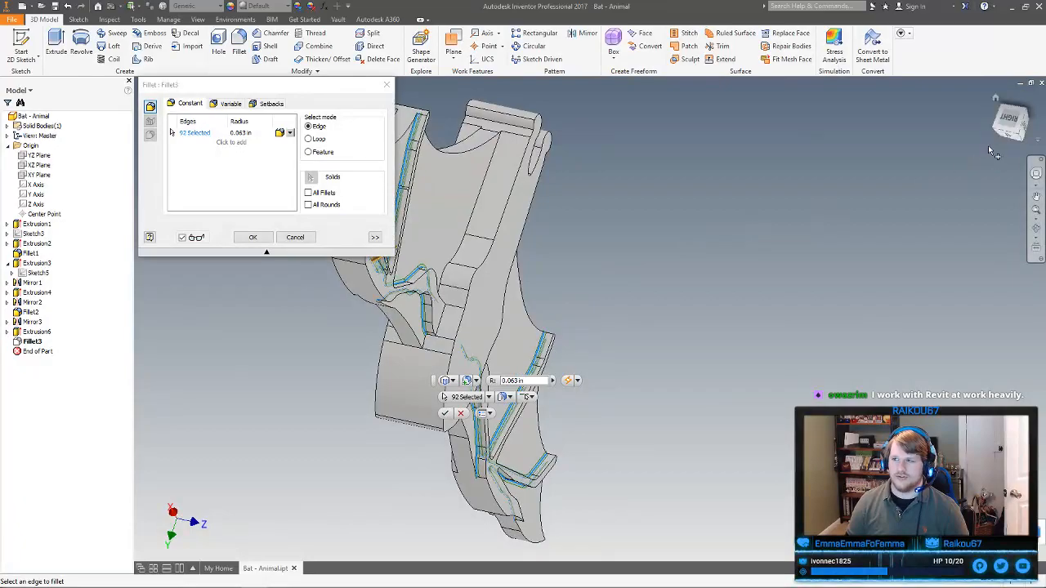
pyautogui.click(993, 99)
pyautogui.keyDown('shift'); pyautogui.moveTo(679, 325); pyautogui.dragTo(778, 263, button='middle'); pyautogui.keyUp('shift')
pyautogui.moveTo(786, 311); pyautogui.dragTo(899, 348, button='middle')
pyautogui.click(325, 221)
pyautogui.moveTo(769, 286); pyautogui.dragTo(862, 319, button='middle')
pyautogui.click(242, 137)
pyautogui.moveTo(259, 136); pyautogui.dragTo(223, 134)
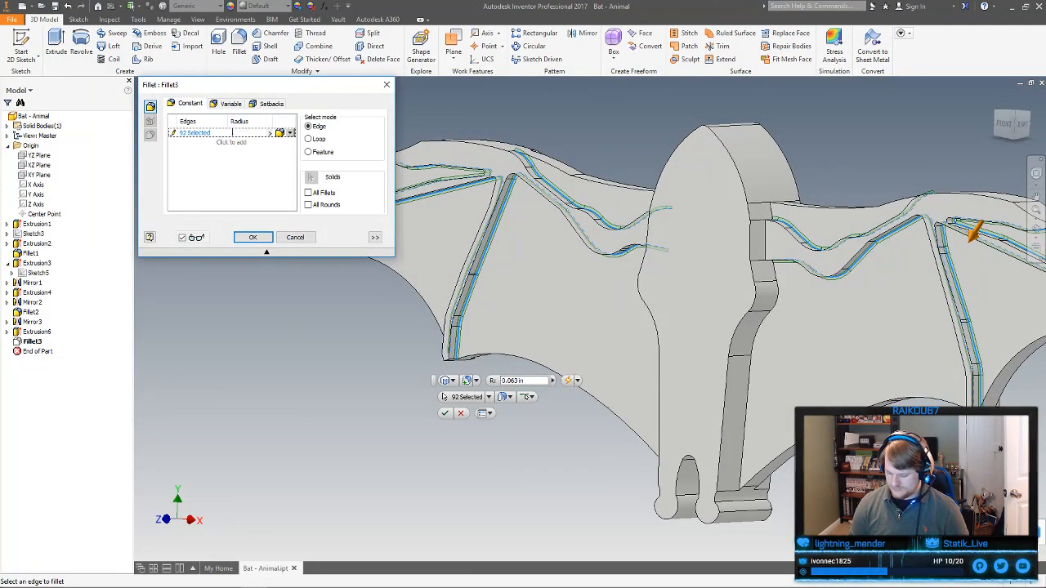
pyautogui.keyDown('shift'); pyautogui.moveTo(508, 250); pyautogui.dragTo(538, 241, button='middle'); pyautogui.keyUp('shift')
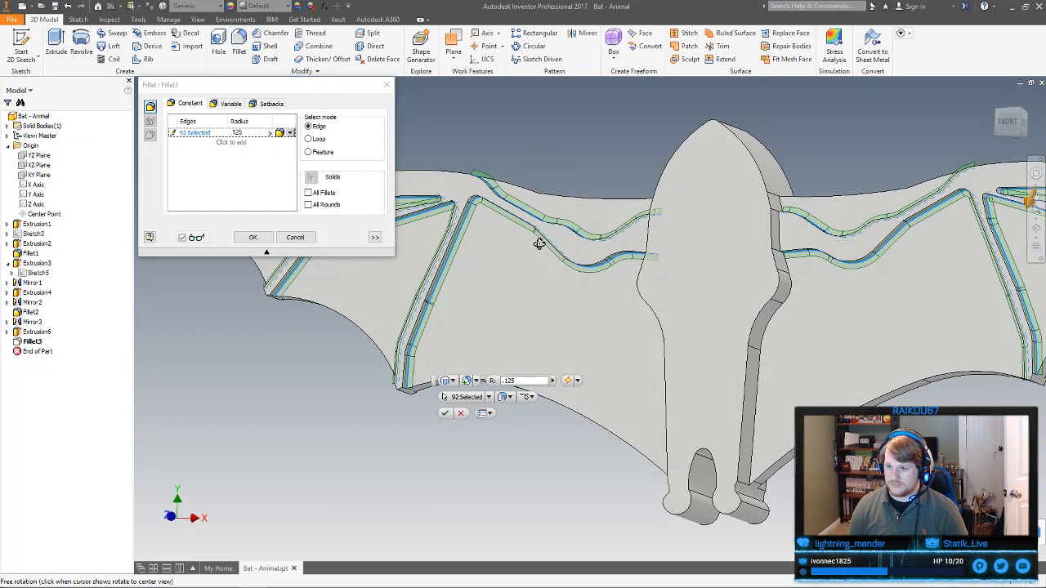
pyautogui.click(253, 237)
# Add the visual style control to the navigation bar and switch the display to Shaded
pyautogui.keyDown('shift'); pyautogui.moveTo(495, 318); pyautogui.dragTo(496, 403, button='middle'); pyautogui.keyUp('shift')
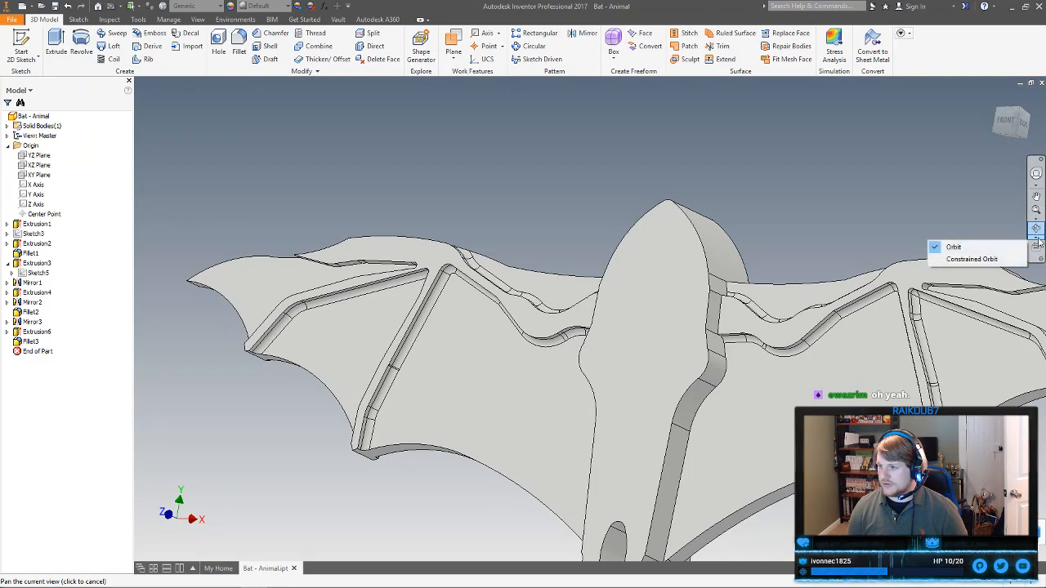
pyautogui.click(1040, 260)
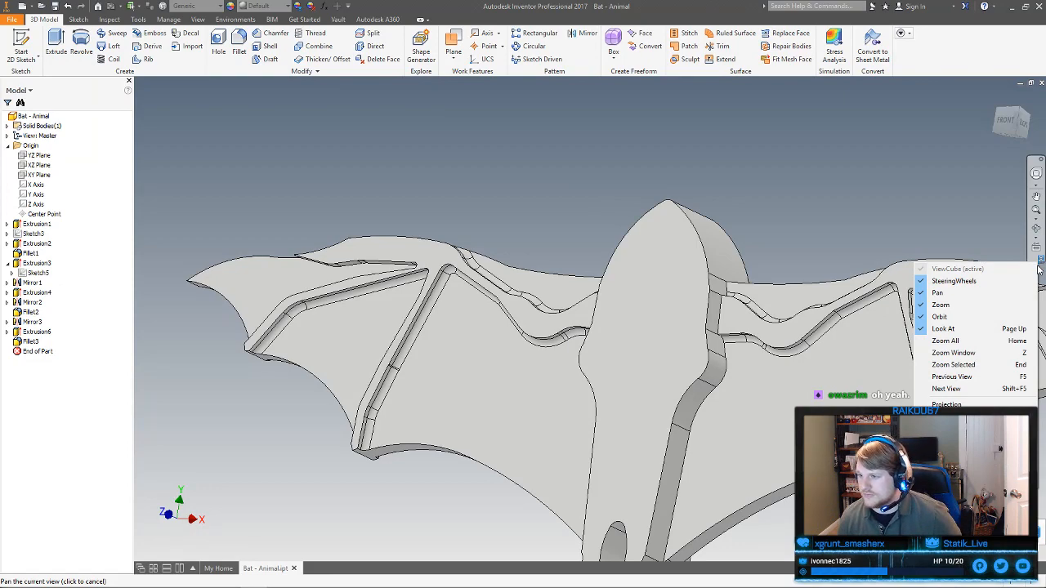
pyautogui.click(1040, 263)
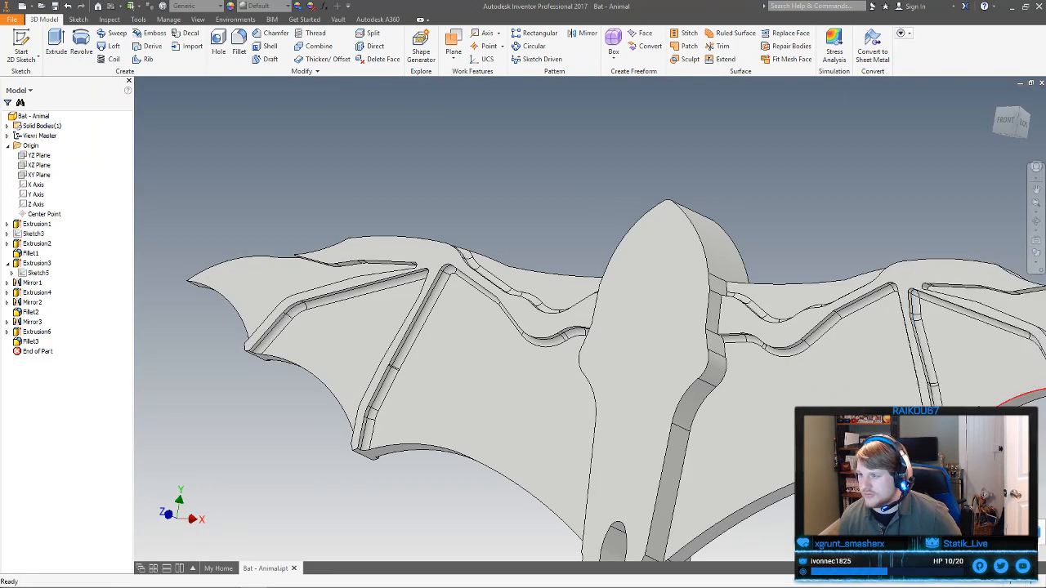
pyautogui.click(1036, 272)
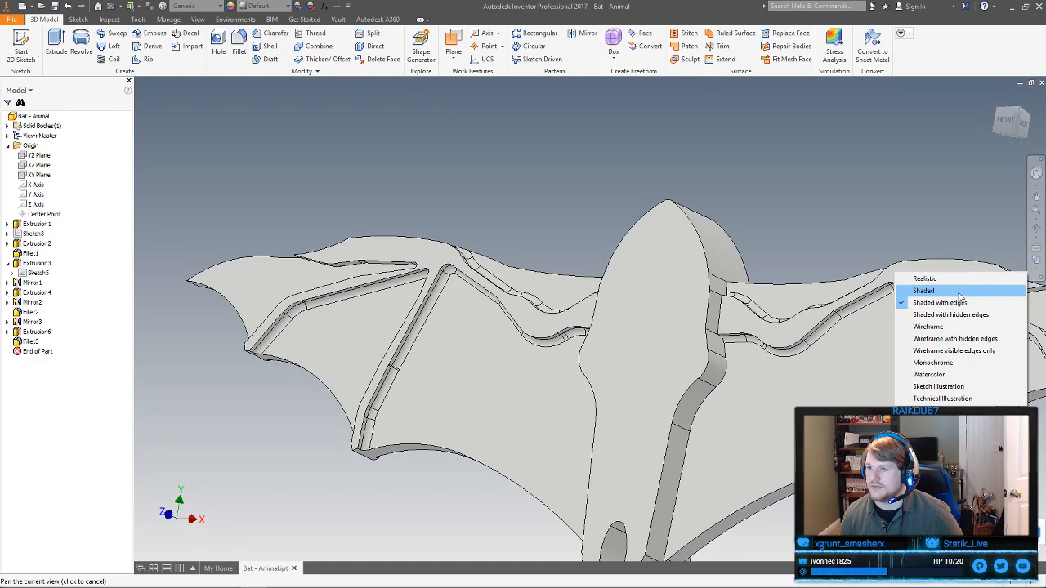
pyautogui.click(957, 291)
# Inspect the filleted bones without edge lines and switch the visual style back to Shaded with edges
pyautogui.moveTo(840, 229)
pyautogui.mouseDown(button='middle')
pyautogui.moveTo(808, 167)
pyautogui.moveTo(742, 201)
pyautogui.moveTo(777, 174)
pyautogui.mouseUp(button='middle')
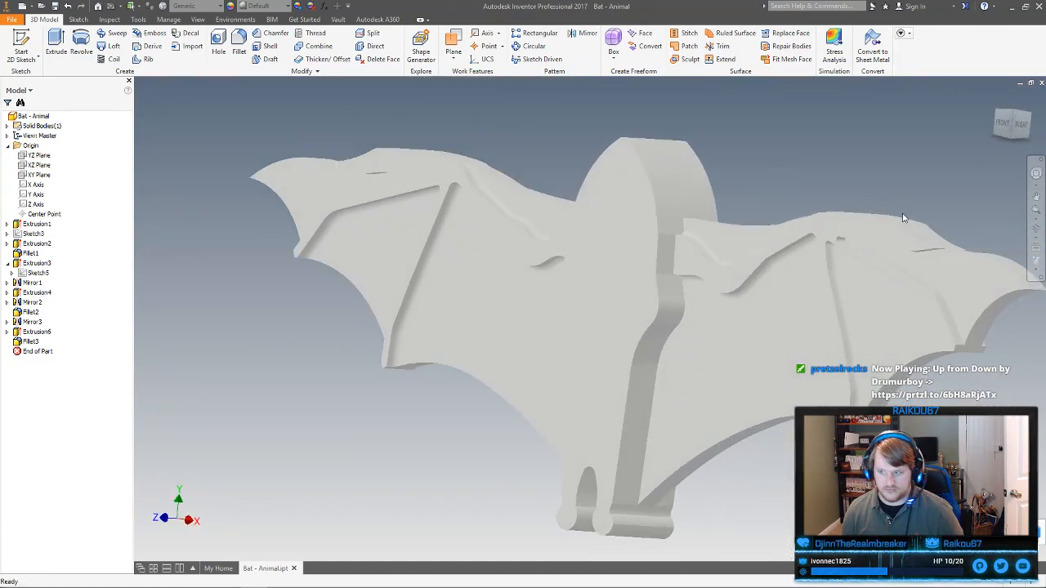
pyautogui.click(1036, 272)
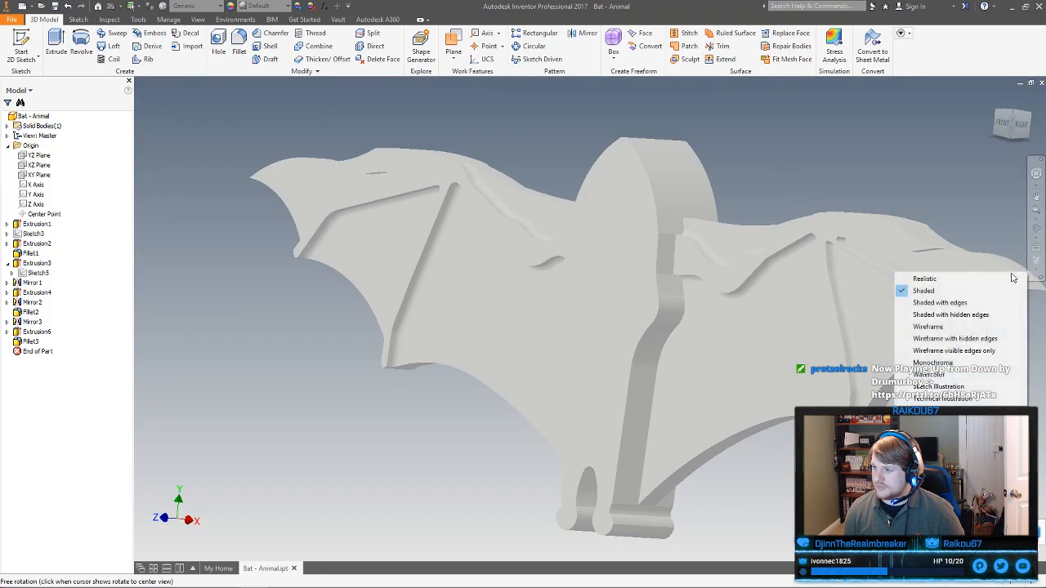
pyautogui.click(963, 303)
pyautogui.moveTo(572, 213)
pyautogui.keyDown('shift'); pyautogui.mouseDown(button='middle')
pyautogui.moveTo(588, 196)
pyautogui.moveTo(560, 187)
pyautogui.moveTo(626, 196)
pyautogui.moveTo(606, 186)
pyautogui.moveTo(623, 180)
pyautogui.mouseUp(button='middle'); pyautogui.keyUp('shift')
pyautogui.scroll(3, 628, 197)
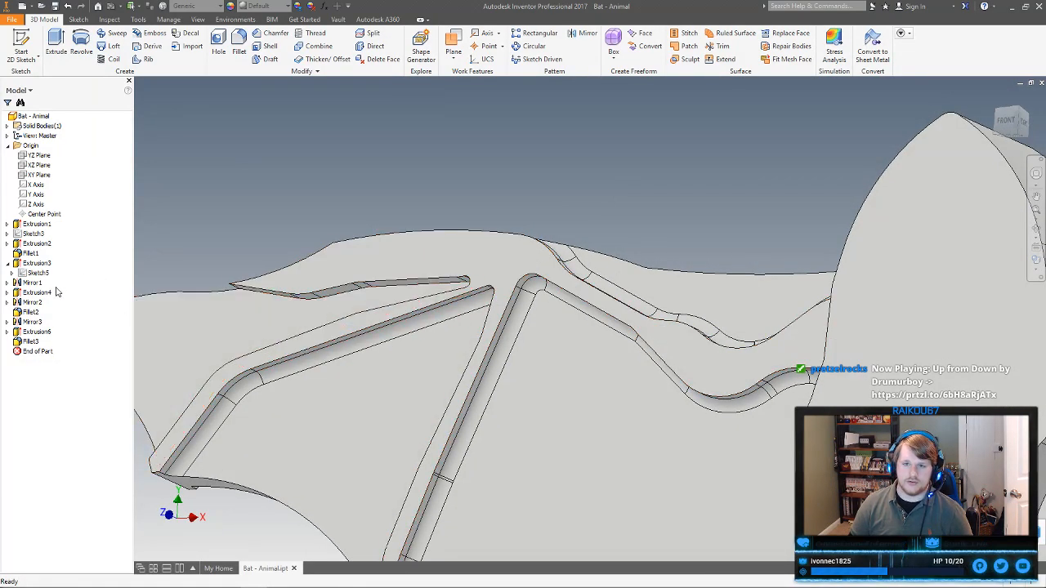
# Edit Fillet3 and set its radius to 0.063 in
pyautogui.doubleClick(31, 341)
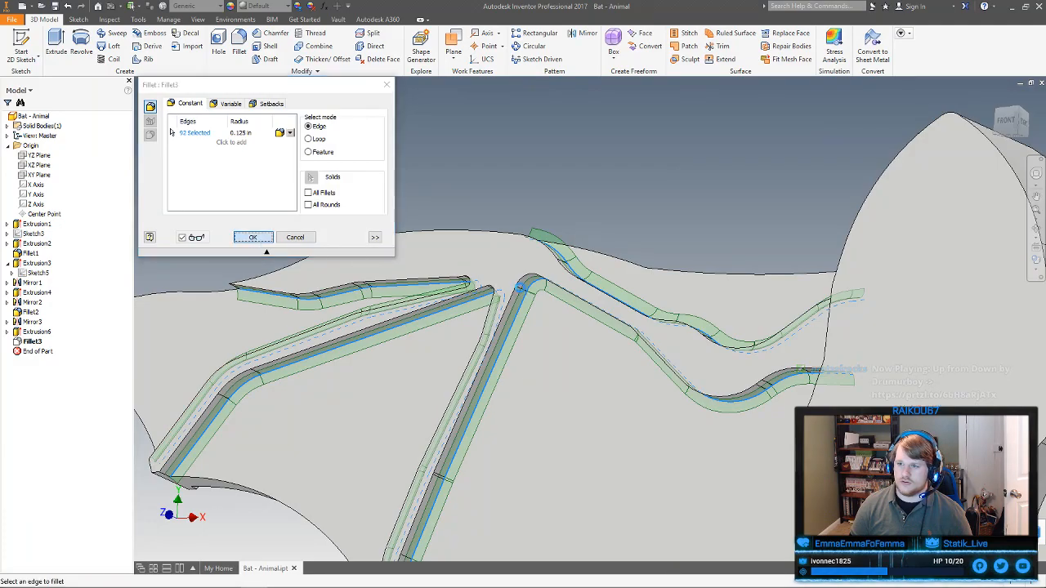
pyautogui.keyDown('shift'); pyautogui.moveTo(489, 289); pyautogui.dragTo(482, 323, button='middle'); pyautogui.keyUp('shift')
pyautogui.doubleClick(33, 342)
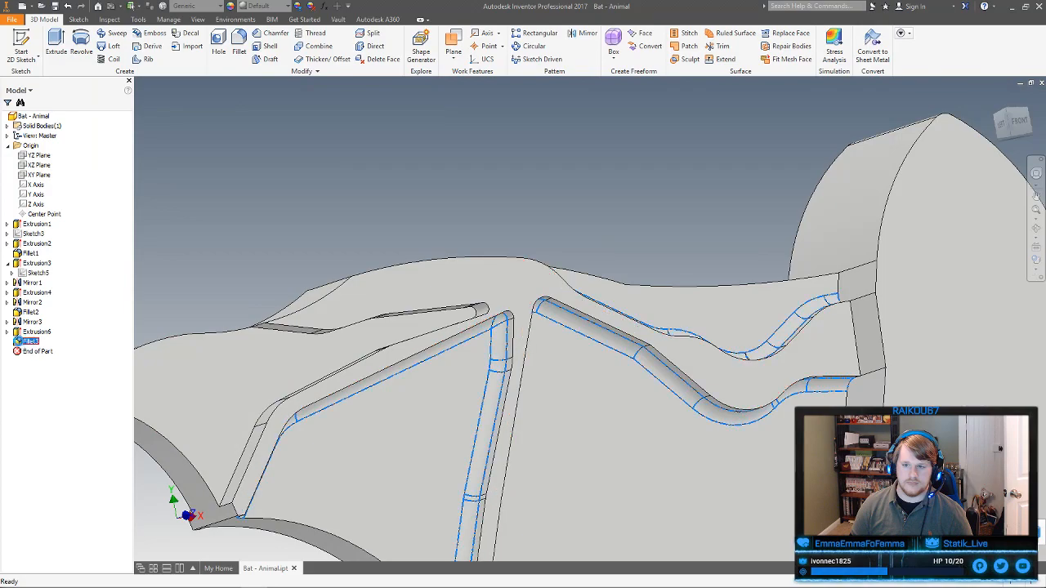
pyautogui.click(241, 133)
pyautogui.press('BackSpace')
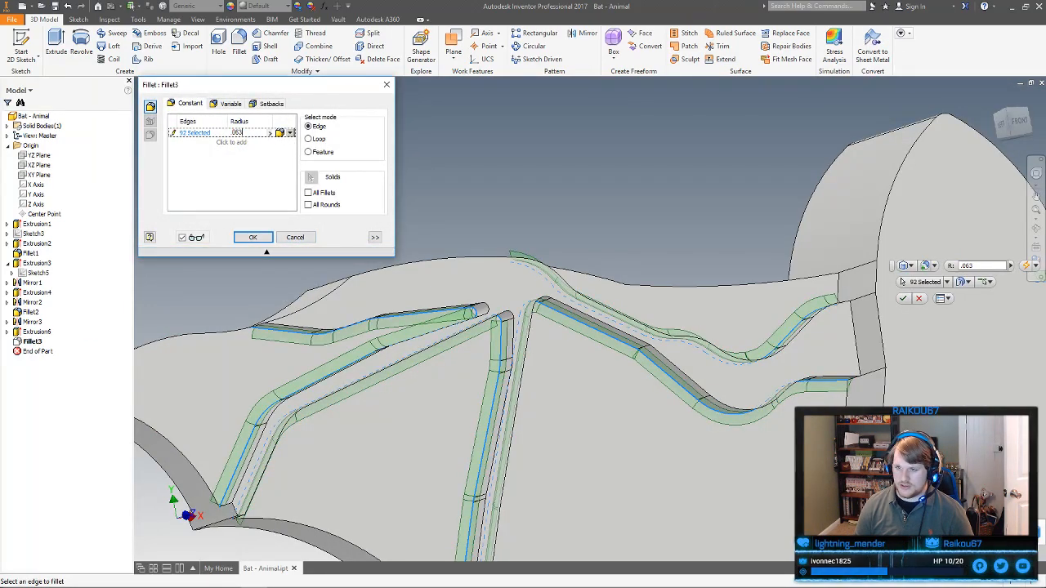
pyautogui.click(266, 237)
# Reopen Fillet3 and add the top edges of the finger bones around the left wing's two finger gaps
pyautogui.moveTo(827, 228); pyautogui.dragTo(243, 247, button='middle')
pyautogui.moveTo(524, 275)
pyautogui.keyDown('shift'); pyautogui.mouseDown(button='middle')
pyautogui.moveTo(485, 272)
pyautogui.moveTo(518, 270)
pyautogui.mouseUp(button='middle'); pyautogui.keyUp('shift')
pyautogui.moveTo(519, 269); pyautogui.dragTo(812, 299, button='middle')
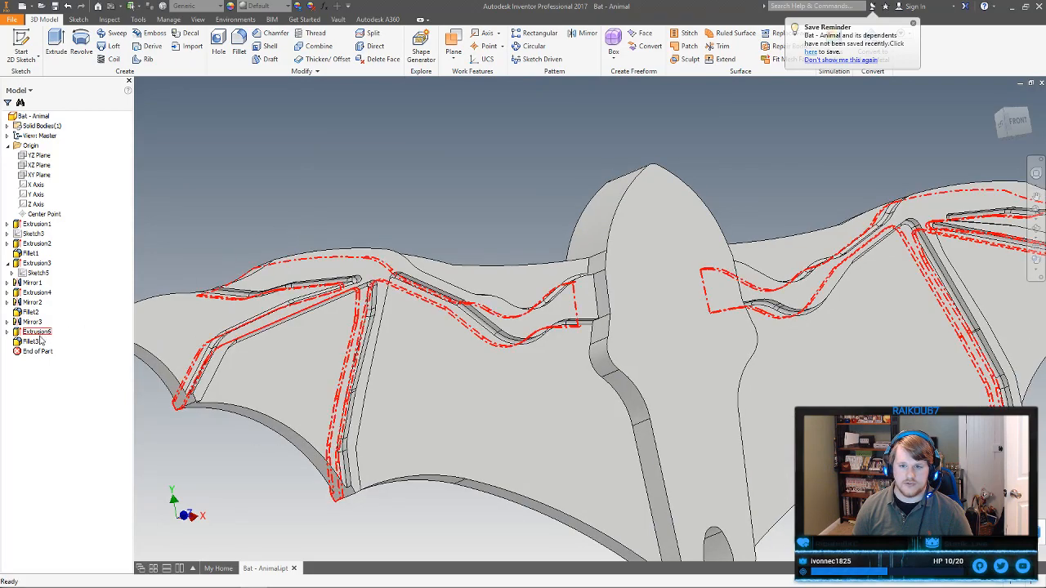
pyautogui.doubleClick(319, 302)
pyautogui.moveTo(320, 301); pyautogui.dragTo(493, 331, button='middle')
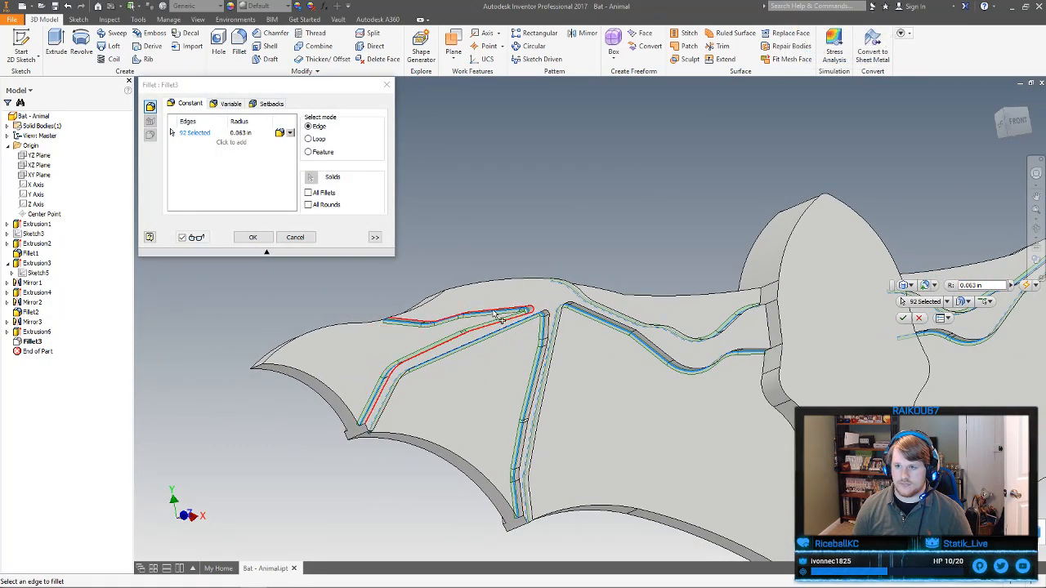
pyautogui.click(498, 318)
pyautogui.click(556, 349)
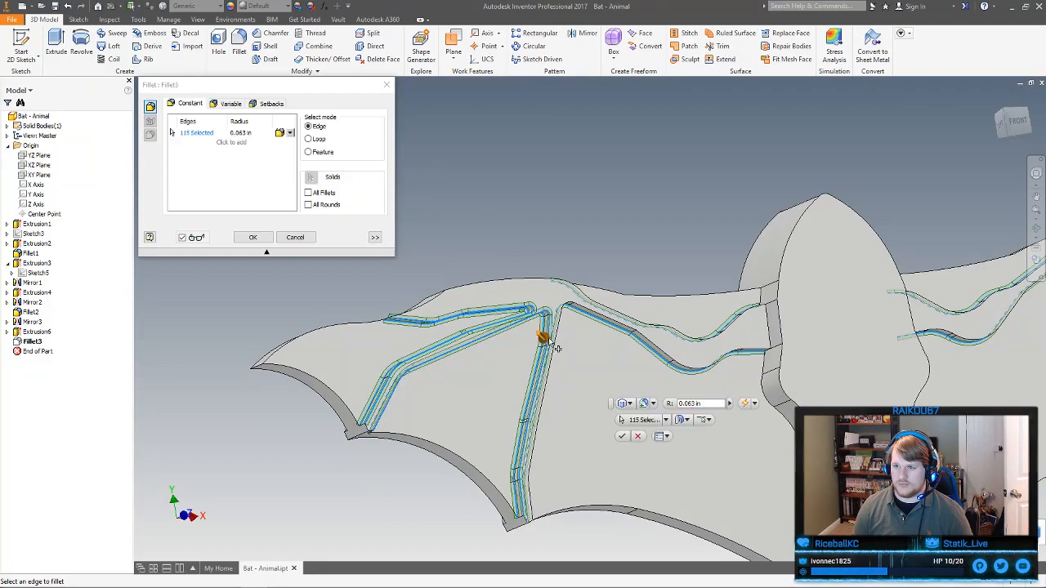
# Add the top edges of the left wing's inner finger and lower and upper arm bone to Fillet3
pyautogui.scroll(2, 535, 314)
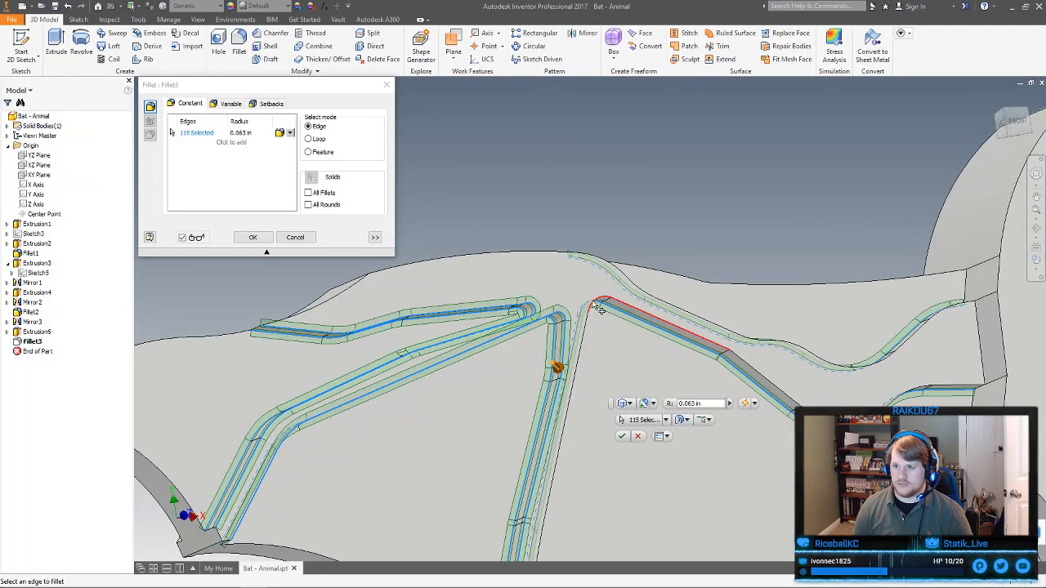
pyautogui.click(597, 305)
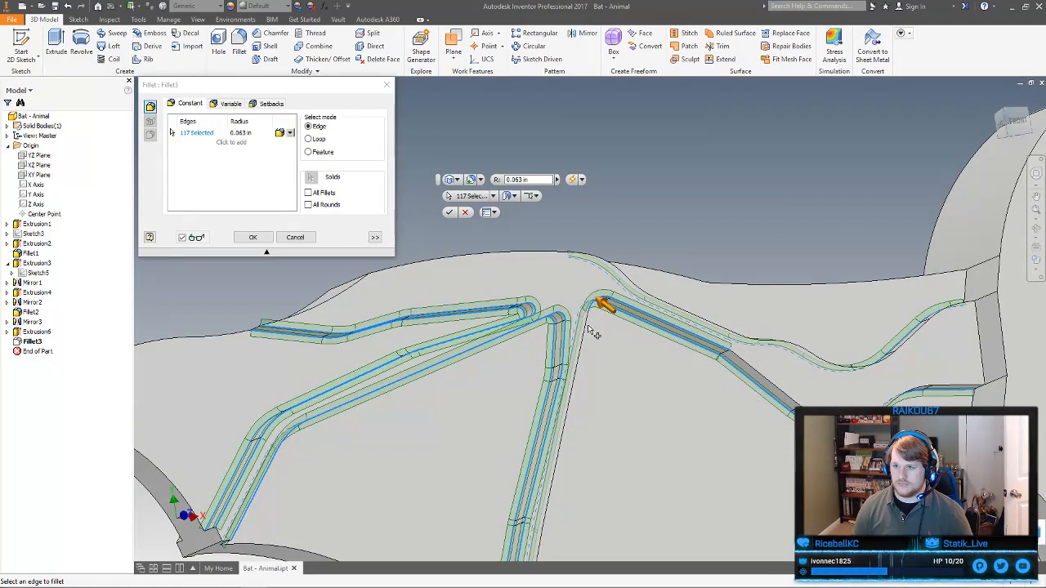
pyautogui.click(759, 375)
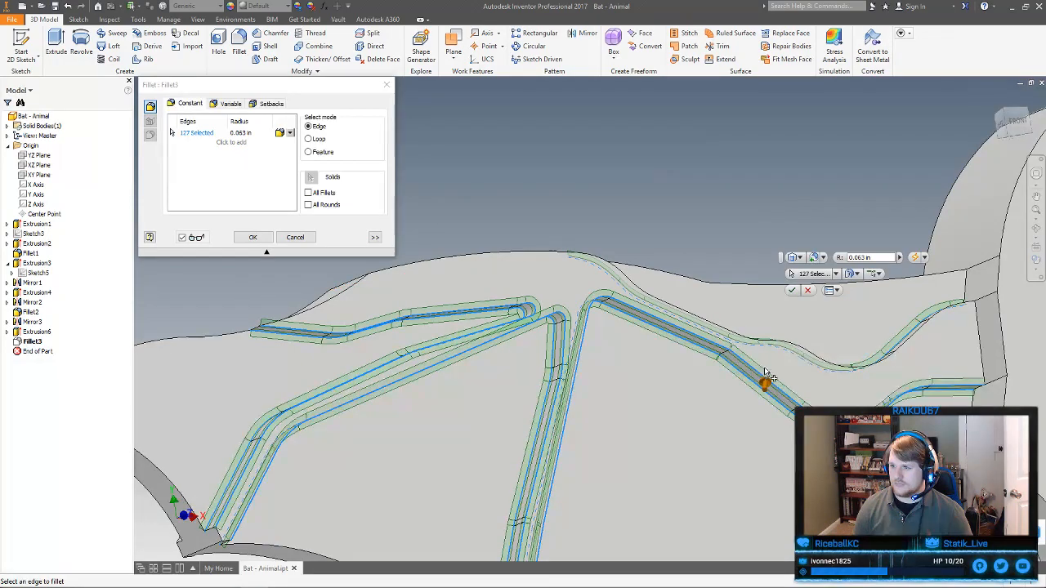
pyautogui.click(897, 363)
pyautogui.scroll(-3, 883, 347)
pyautogui.scroll(2, 674, 316)
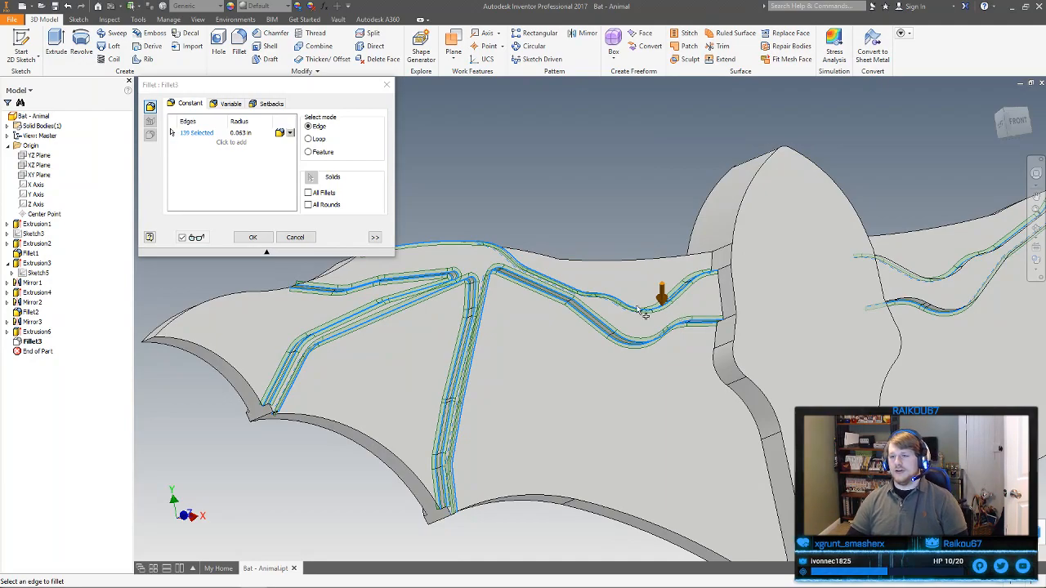
pyautogui.keyDown('shift'); pyautogui.moveTo(642, 241); pyautogui.dragTo(661, 262, button='middle'); pyautogui.keyUp('shift')
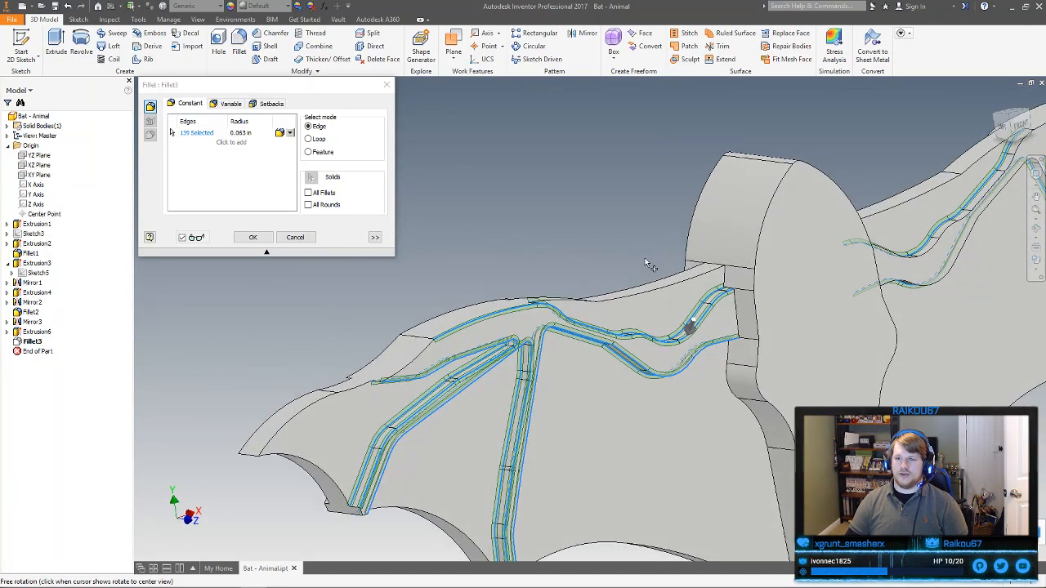
# Add the short outer bone edge on the left wing and the right wing's lower and upper arm bone edges to Fillet3
pyautogui.scroll(3, 423, 349)
pyautogui.click(422, 344)
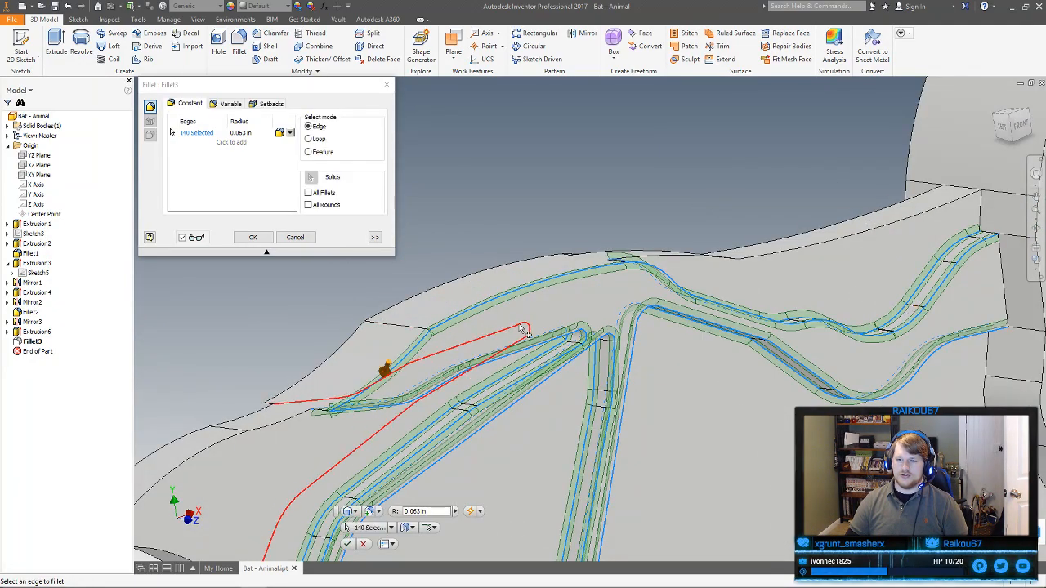
pyautogui.scroll(-4, 514, 328)
pyautogui.keyDown('shift'); pyautogui.moveTo(695, 328); pyautogui.dragTo(567, 310, button='middle'); pyautogui.keyUp('shift')
pyautogui.moveTo(687, 319); pyautogui.dragTo(342, 340, button='middle')
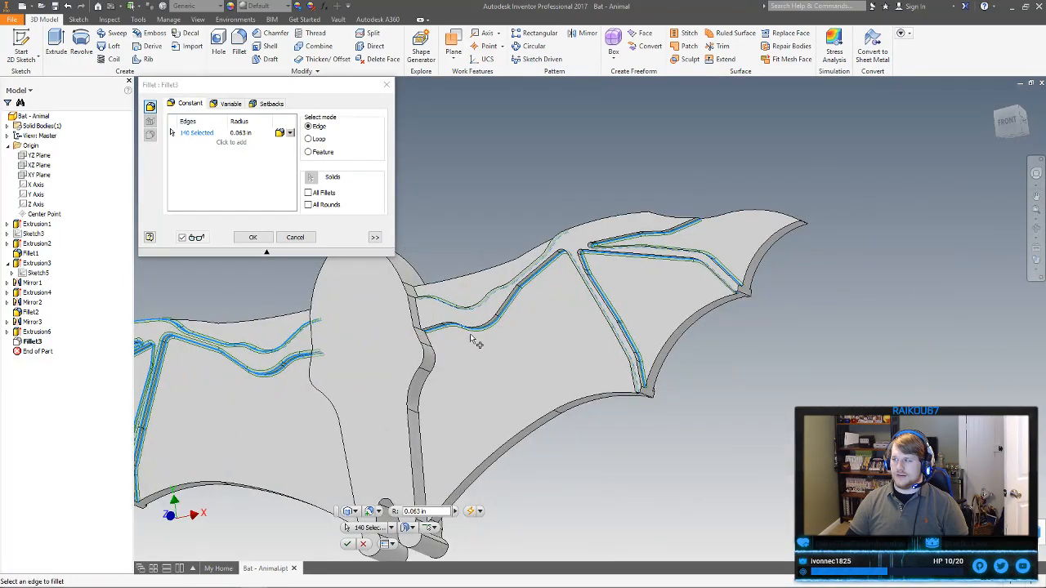
pyautogui.scroll(3, 620, 270)
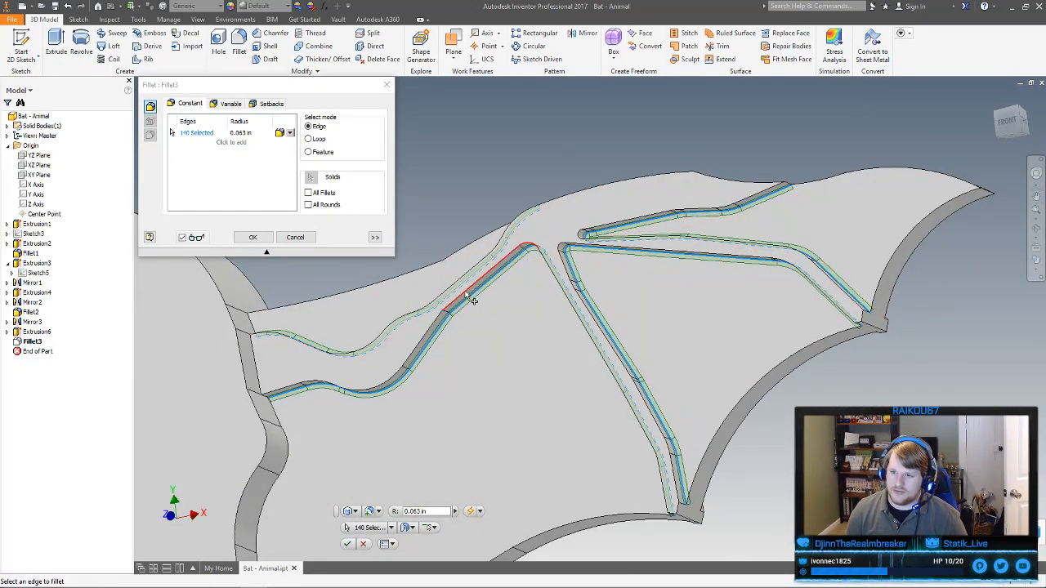
pyautogui.click(394, 380)
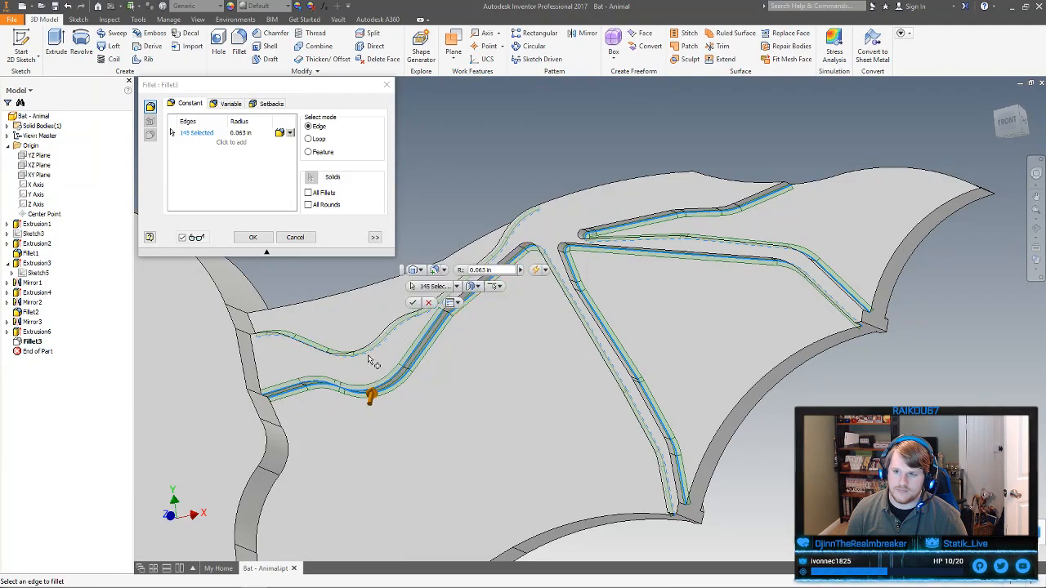
pyautogui.click(371, 353)
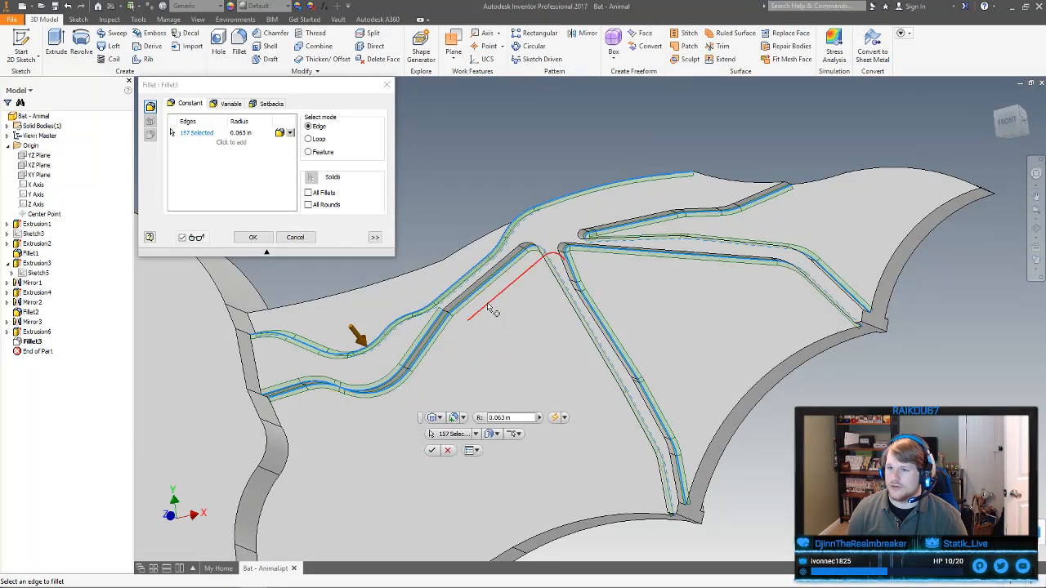
# Add the lower top edge of the right wing's arm bone and the top edges of its inner finger to Fillet3
pyautogui.click(458, 313)
pyautogui.click(571, 273)
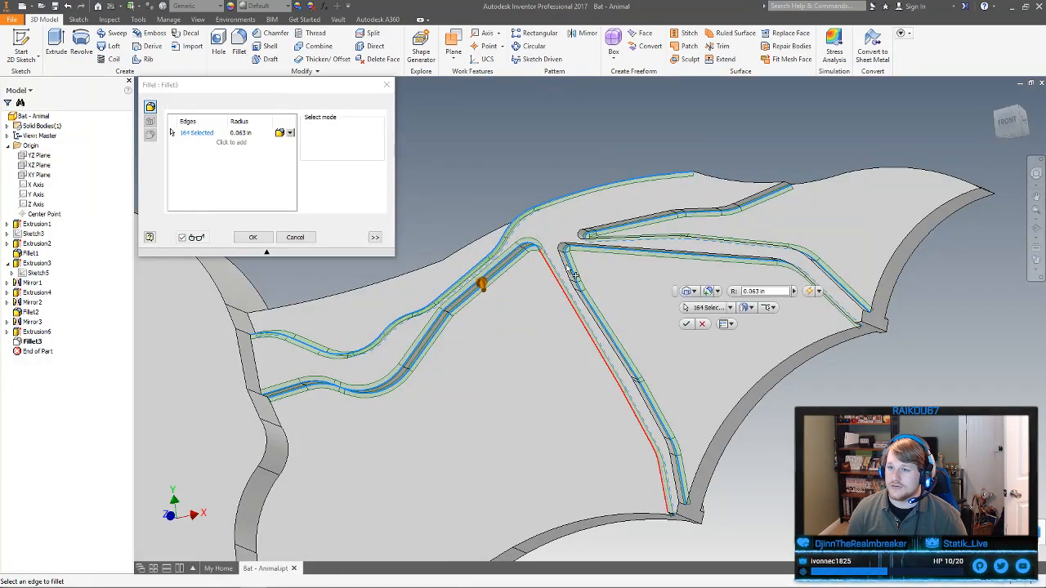
pyautogui.click(566, 268)
pyautogui.moveTo(706, 227); pyautogui.dragTo(717, 297, button='middle')
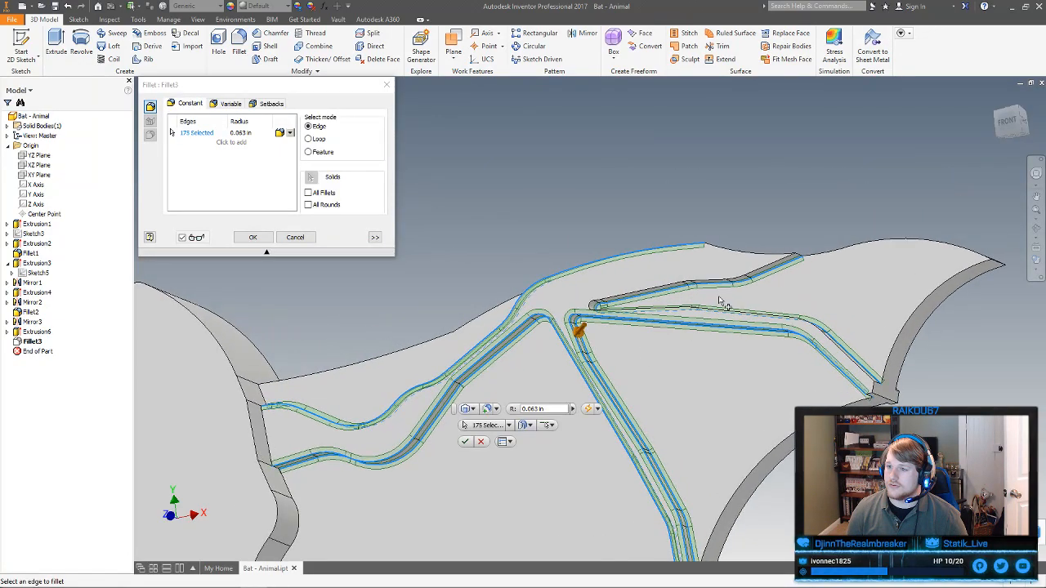
# Try to apply Fillet3 at 0.063 in with the right wing's outer finger edges and upper outer wing edge added, and cancel the edit
pyautogui.click(672, 286)
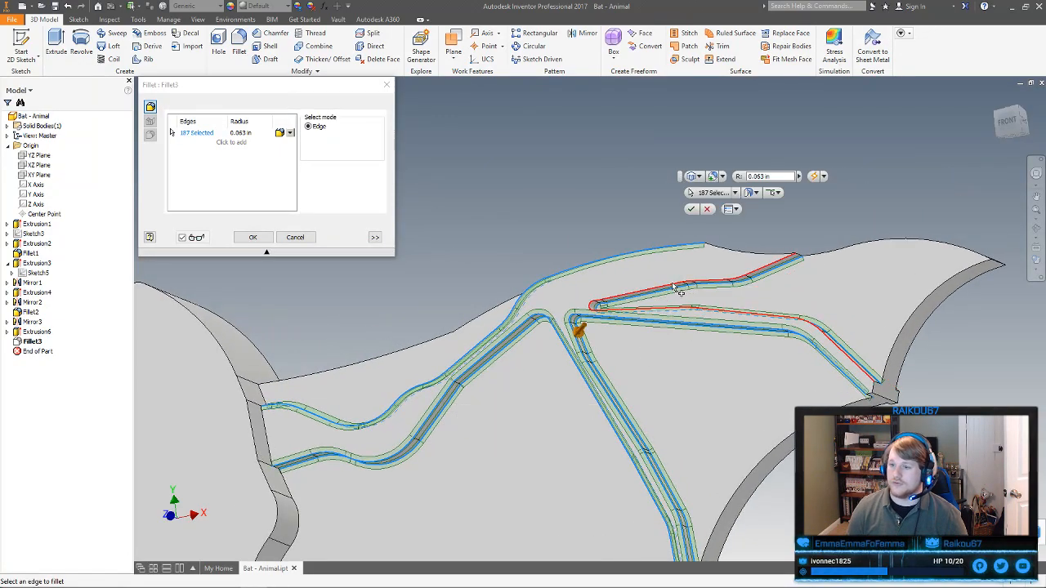
pyautogui.click(760, 256)
pyautogui.press('Return')
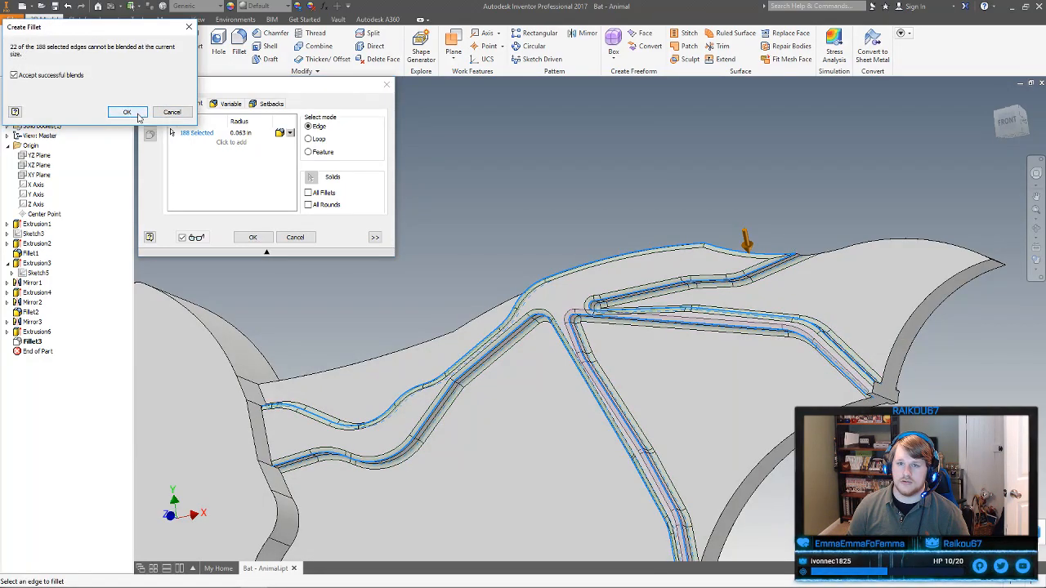
pyautogui.click(129, 112)
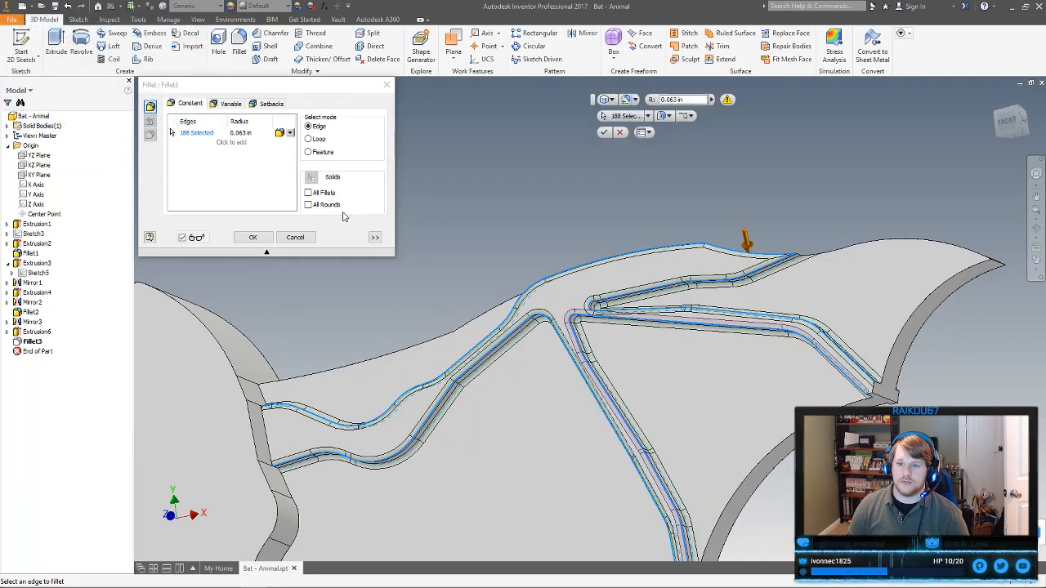
pyautogui.click(304, 238)
# Inspect the bat's body and the wing bones on both wings from the front and the side
pyautogui.keyDown('shift'); pyautogui.moveTo(396, 307); pyautogui.dragTo(535, 310, button='middle'); pyautogui.keyUp('shift')
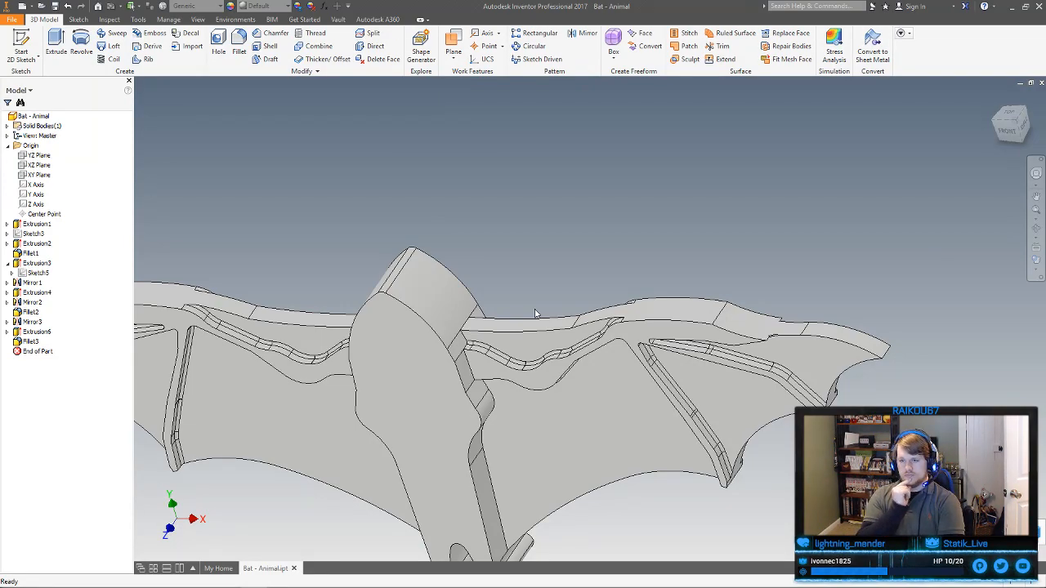
pyautogui.moveTo(532, 306); pyautogui.dragTo(587, 246, button='middle')
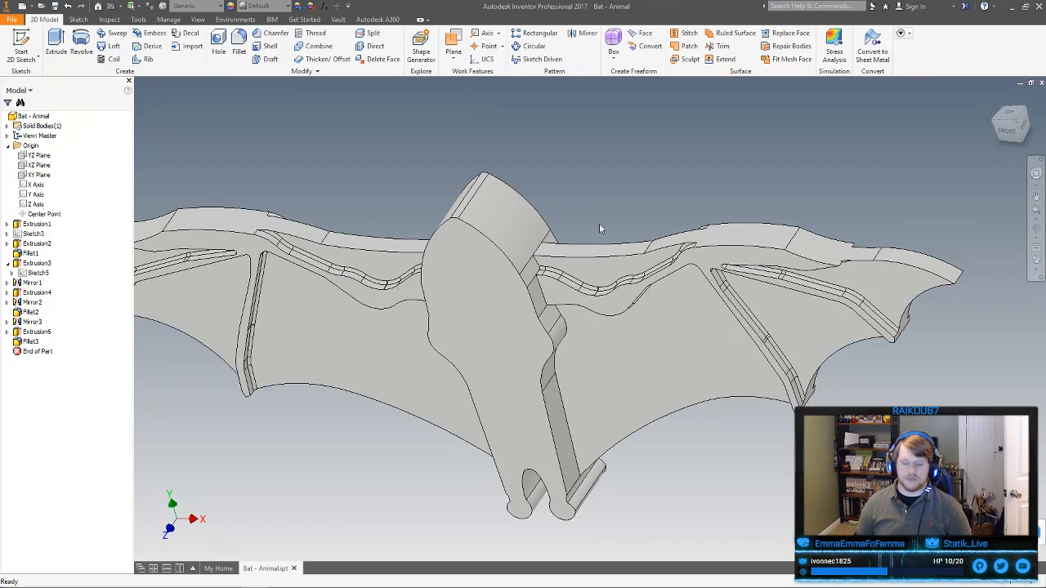
pyautogui.moveTo(599, 223); pyautogui.dragTo(644, 197, button='middle')
pyautogui.scroll(-2, 644, 197)
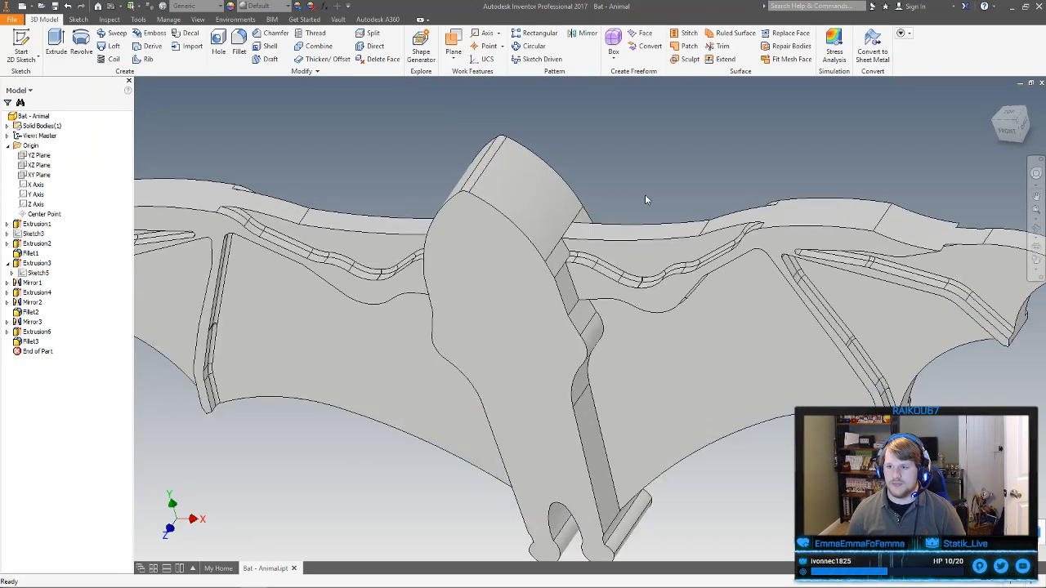
pyautogui.scroll(4, 645, 195)
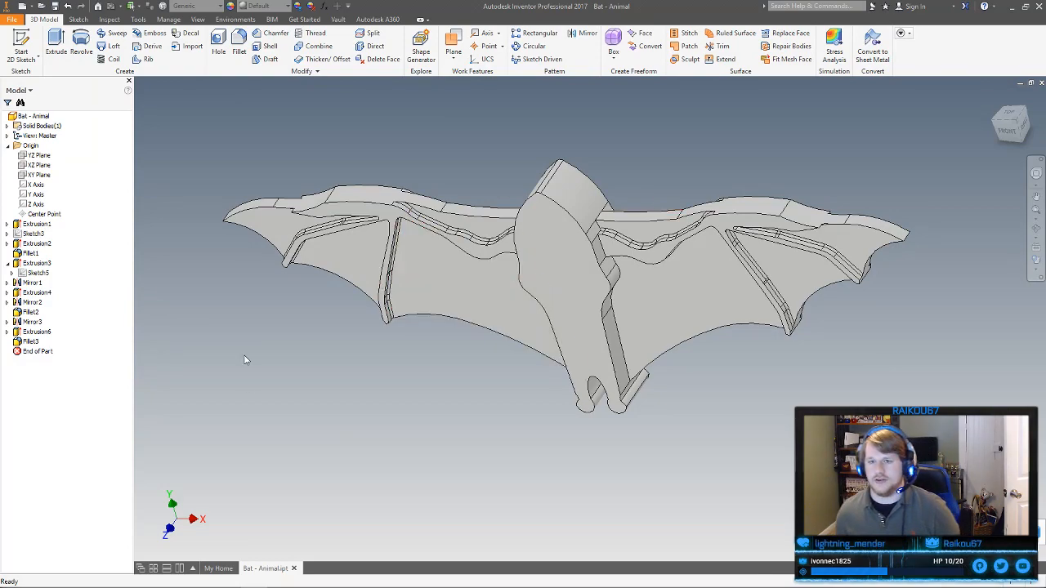
pyautogui.scroll(-4, 473, 408)
pyautogui.scroll(3, 488, 427)
pyautogui.moveTo(487, 434); pyautogui.dragTo(487, 437, button='middle')
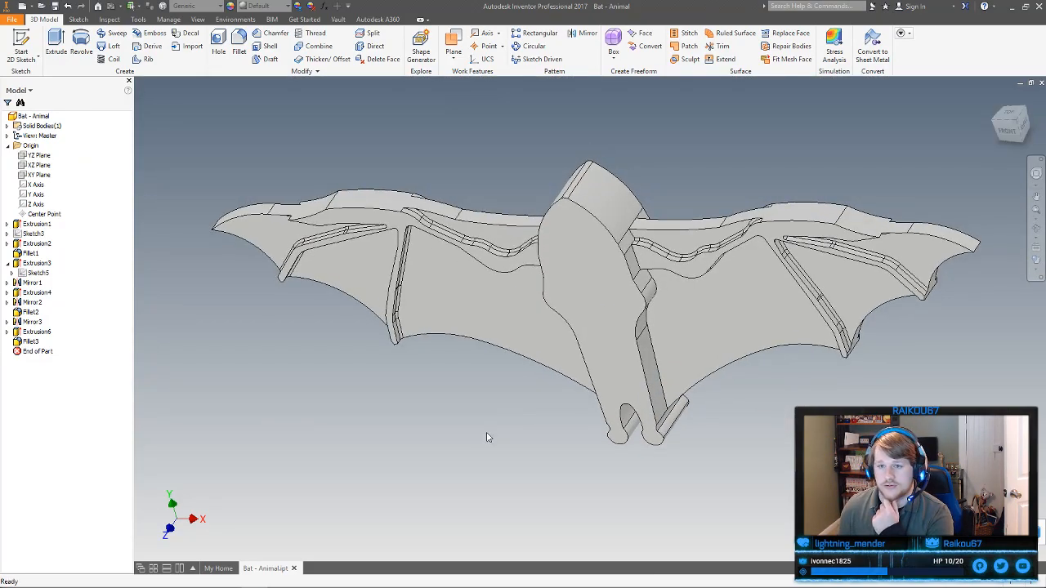
pyautogui.keyDown('shift'); pyautogui.moveTo(490, 430); pyautogui.dragTo(451, 396, button='middle'); pyautogui.keyUp('shift')
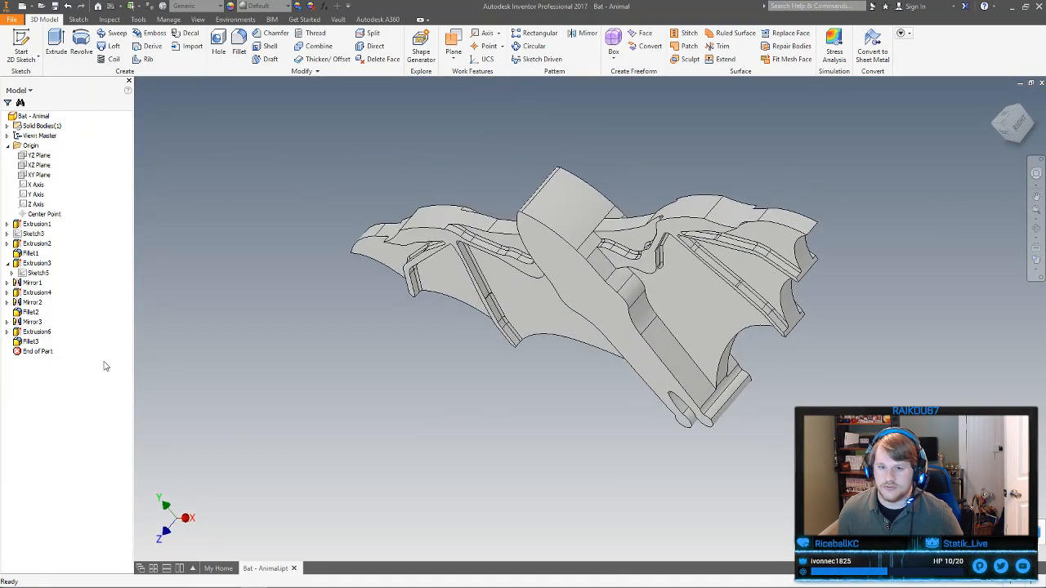
# Try to mirror Fillet3 about the XY Plane and check the preview on both sides of the bat
pyautogui.click(28, 343)
pyautogui.keyDown('shift'); pyautogui.moveTo(393, 327); pyautogui.dragTo(318, 276, button='middle'); pyautogui.keyUp('shift')
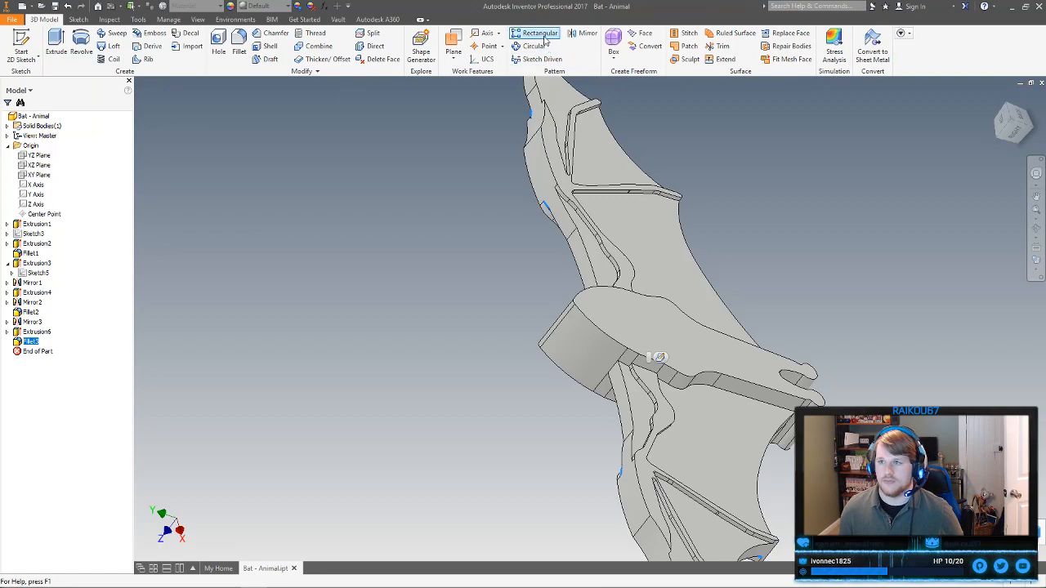
pyautogui.click(587, 36)
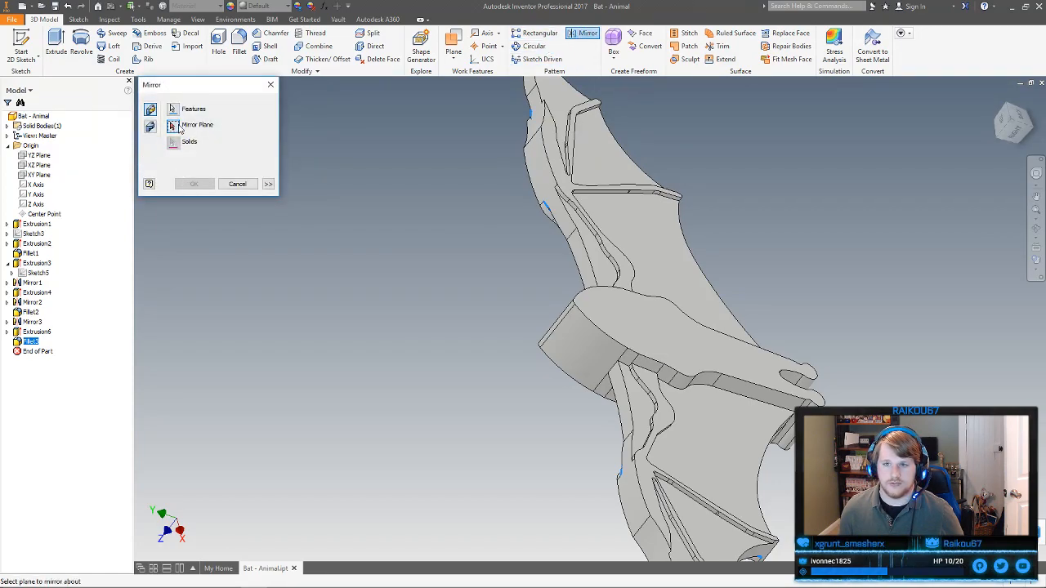
pyautogui.click(41, 175)
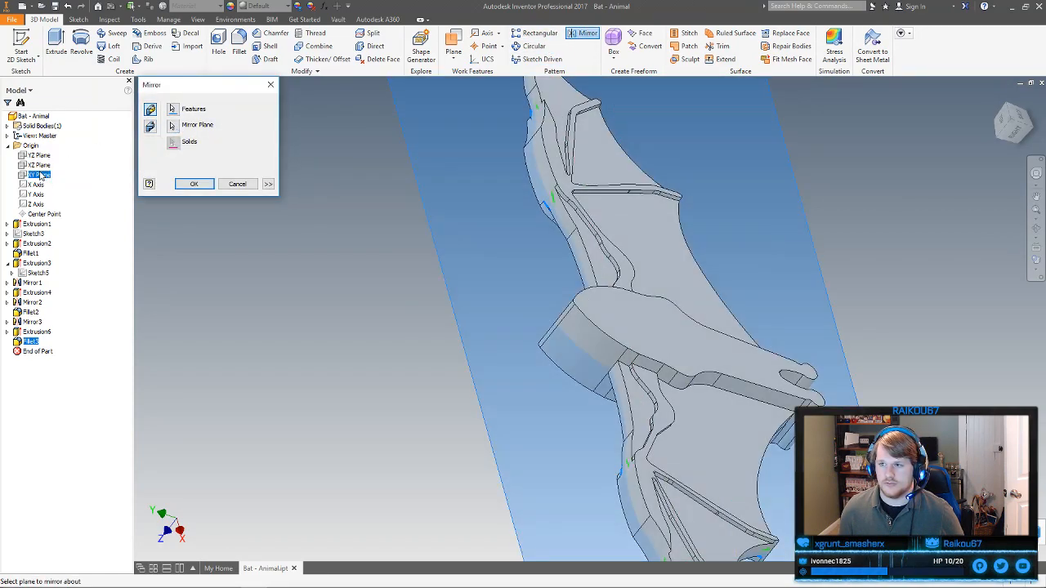
pyautogui.keyDown('shift'); pyautogui.moveTo(433, 297); pyautogui.dragTo(482, 267, button='middle'); pyautogui.keyUp('shift')
pyautogui.scroll(-6, 615, 175)
pyautogui.scroll(5, 616, 175)
pyautogui.moveTo(721, 283); pyautogui.dragTo(620, 175, button='middle')
pyautogui.scroll(-3, 620, 176)
pyautogui.scroll(5, 621, 234)
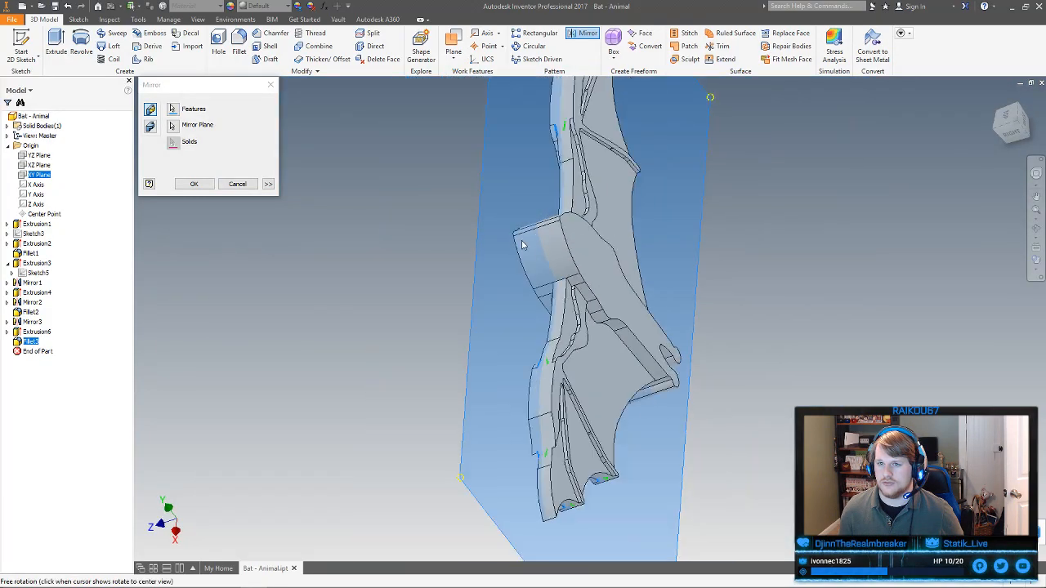
pyautogui.click(238, 185)
pyautogui.keyDown('shift'); pyautogui.moveTo(727, 335); pyautogui.dragTo(782, 300, button='middle'); pyautogui.keyUp('shift')
pyautogui.click(722, 336)
pyautogui.keyDown('shift'); pyautogui.moveTo(391, 362); pyautogui.dragTo(436, 349, button='middle'); pyautogui.keyUp('shift')
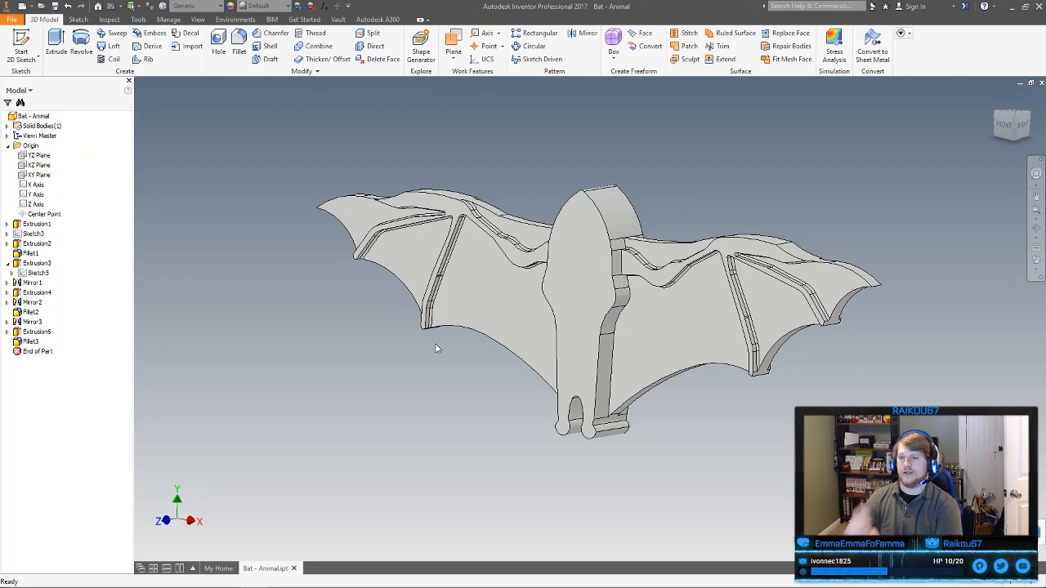
pyautogui.keyDown('shift'); pyautogui.moveTo(460, 398); pyautogui.dragTo(515, 360, button='middle'); pyautogui.keyUp('shift')
pyautogui.click(238, 49)
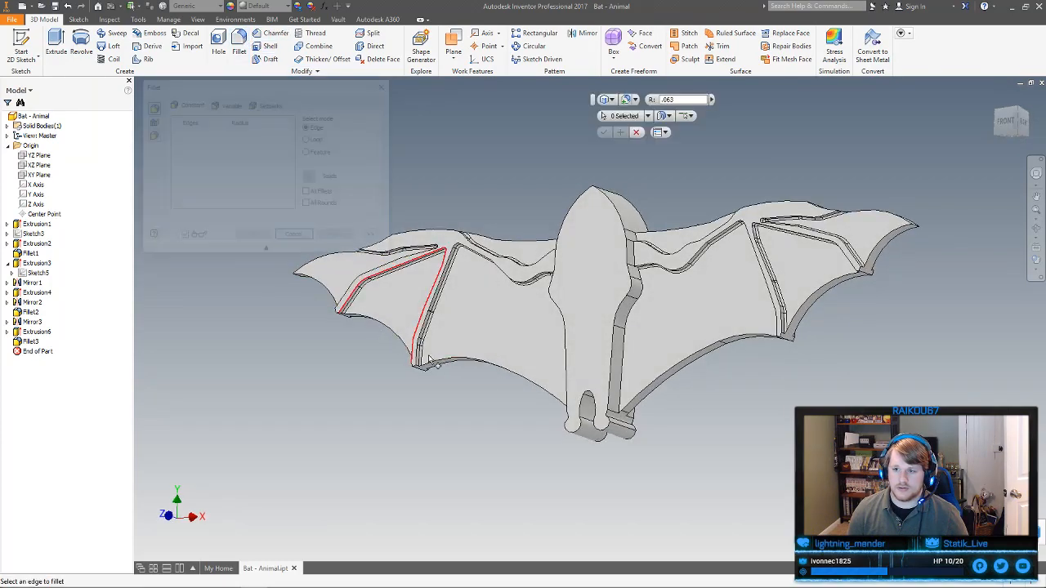
pyautogui.scroll(5, 510, 374)
pyautogui.keyDown('shift'); pyautogui.moveTo(523, 365); pyautogui.dragTo(501, 458, button='middle'); pyautogui.keyUp('shift')
pyautogui.scroll(-5, 523, 368)
pyautogui.moveTo(562, 389); pyautogui.dragTo(559, 446, button='middle')
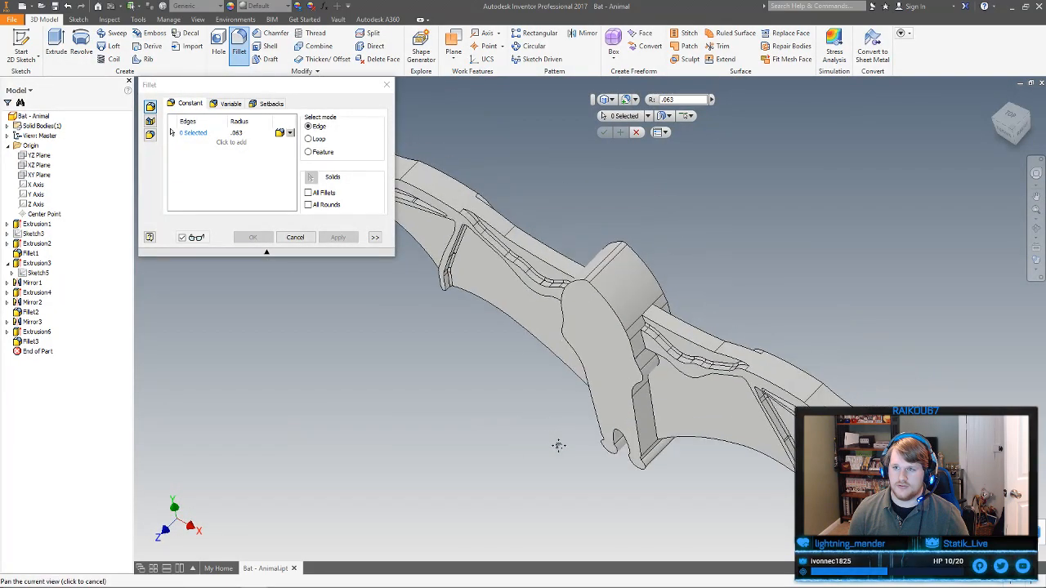
pyautogui.click(295, 237)
# Edit the first extrusion in the feature history to make the bat's wing plate thinner
pyautogui.doubleClick(34, 224)
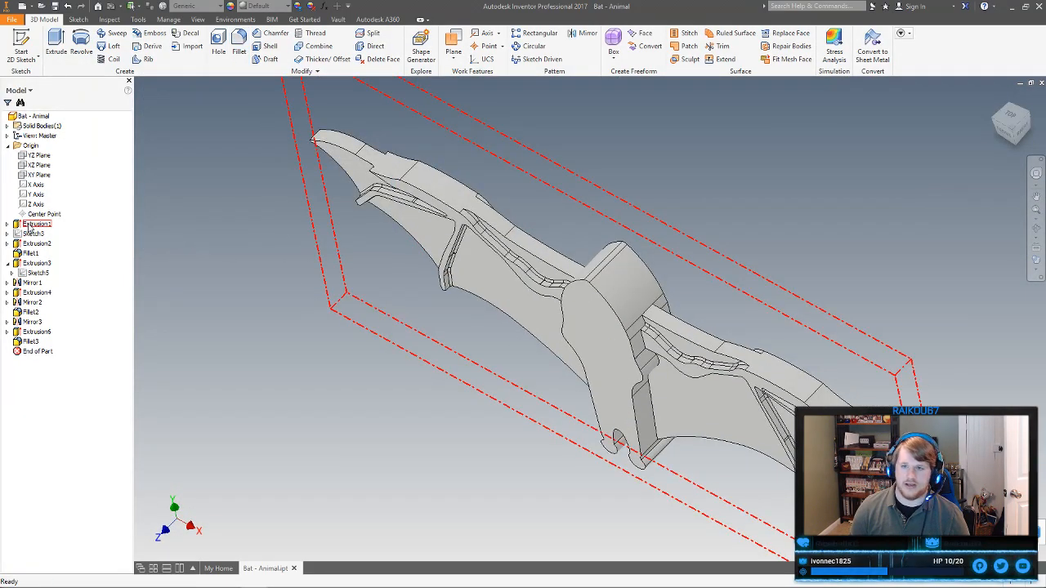
pyautogui.click(252, 145)
pyautogui.press('BackSpace')
pyautogui.press('Return')
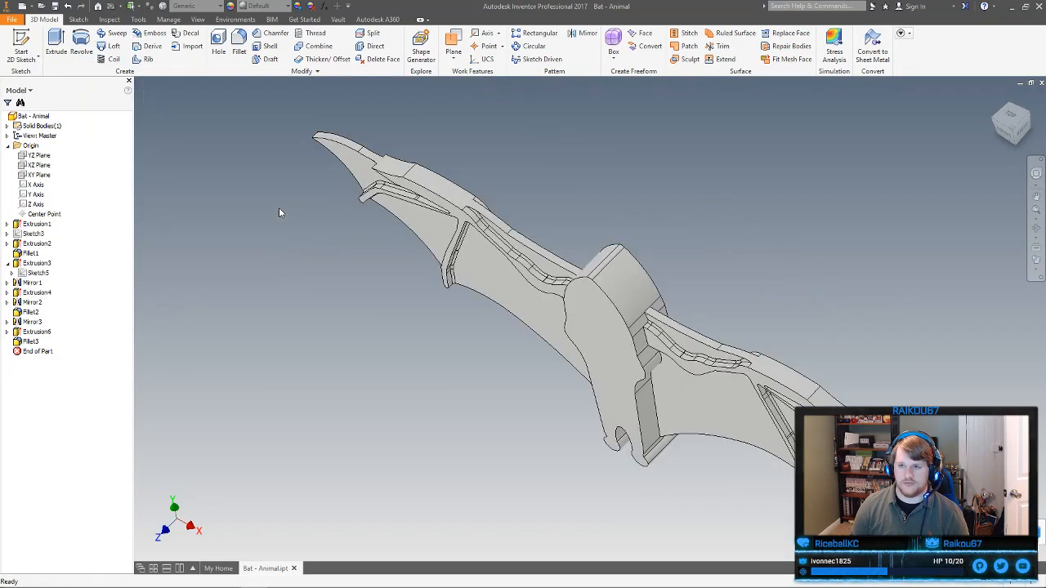
# Examine the bat model from the front and look at the reference photo bat 3.jpg
pyautogui.keyDown('shift'); pyautogui.moveTo(633, 291); pyautogui.dragTo(673, 259, button='middle'); pyautogui.keyUp('shift')
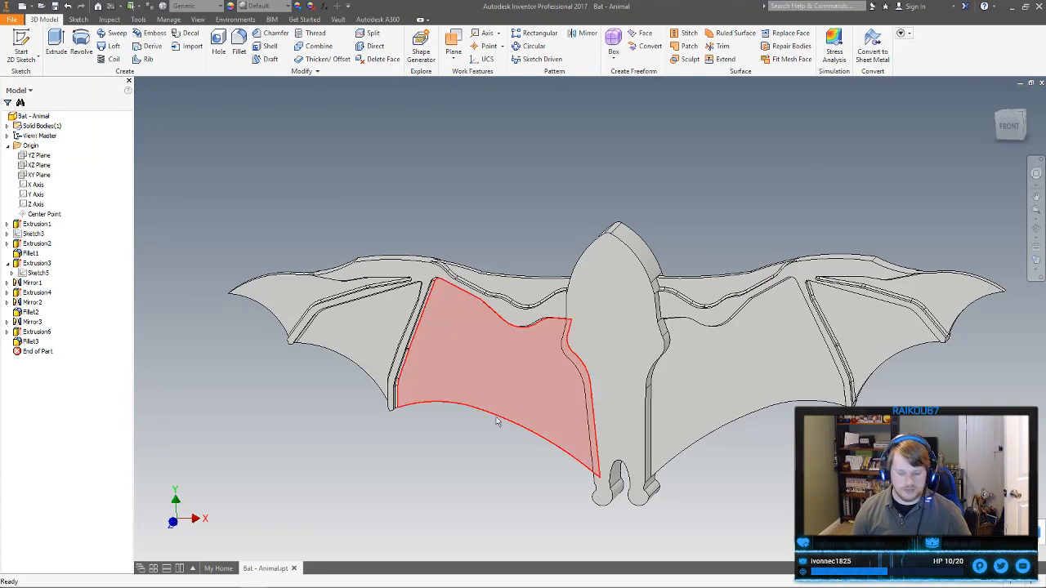
pyautogui.keyDown('shift'); pyautogui.moveTo(497, 455); pyautogui.dragTo(549, 451, button='middle'); pyautogui.keyUp('shift')
pyautogui.moveTo(566, 469)
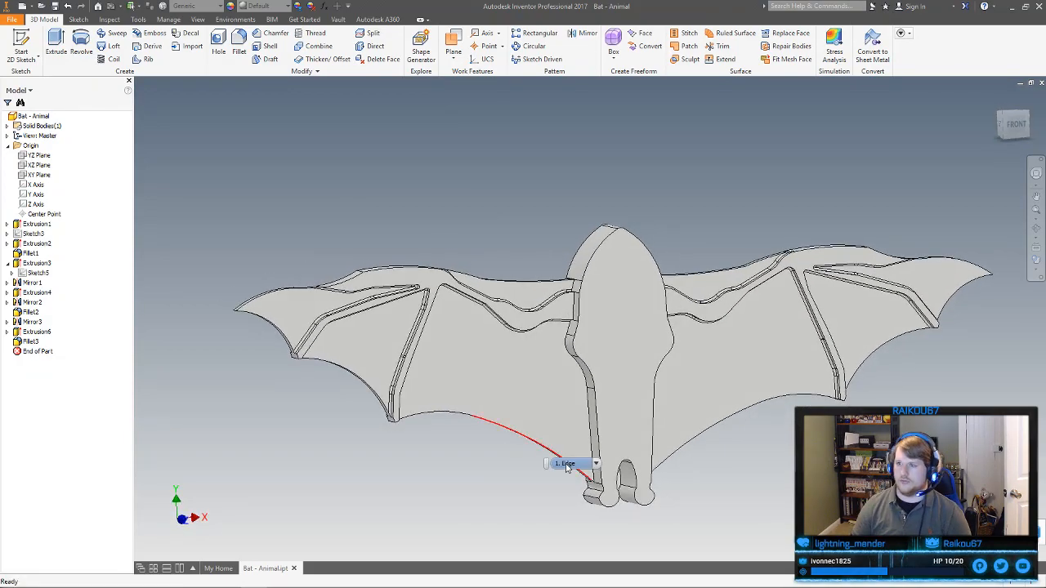
pyautogui.keyDown('shift'); pyautogui.moveTo(714, 234); pyautogui.dragTo(698, 248, button='middle'); pyautogui.keyUp('shift')
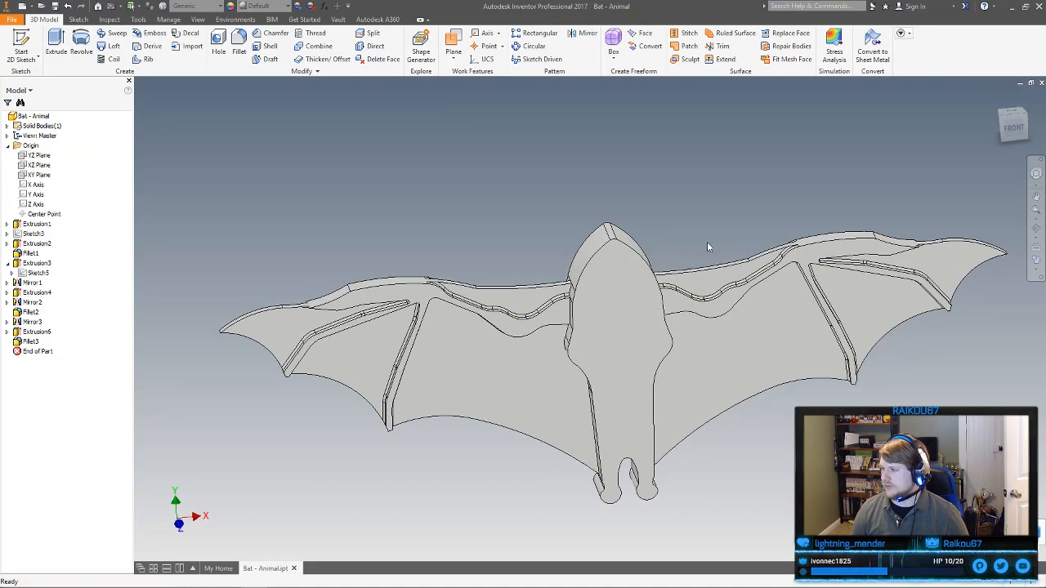
pyautogui.moveTo(0, 122); pyautogui.dragTo(690, 69)
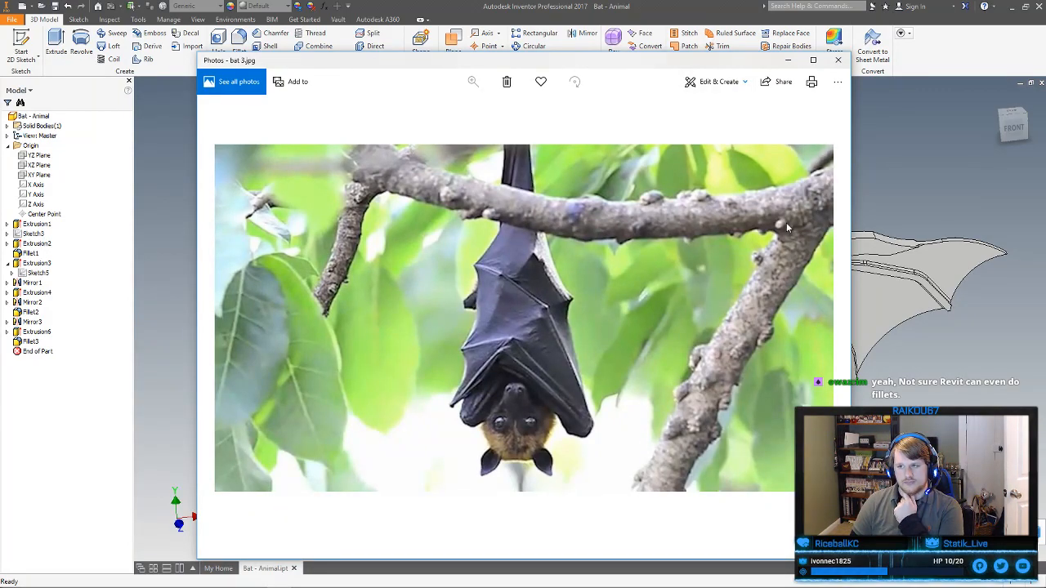
pyautogui.click(788, 60)
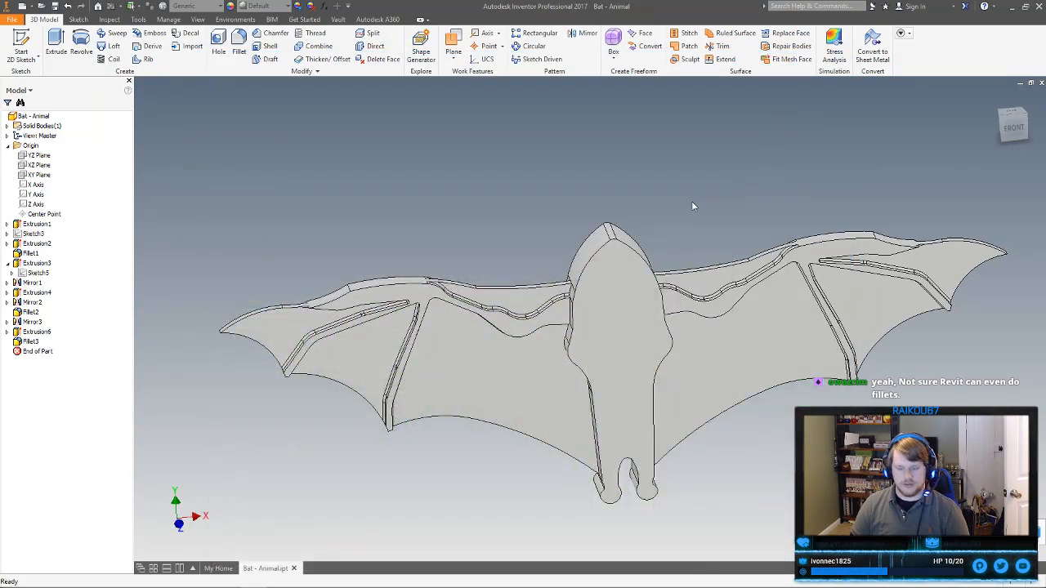
# Start a fillet with radius .063 on the front edges of the bat's head and one side of its body
pyautogui.click(997, 97)
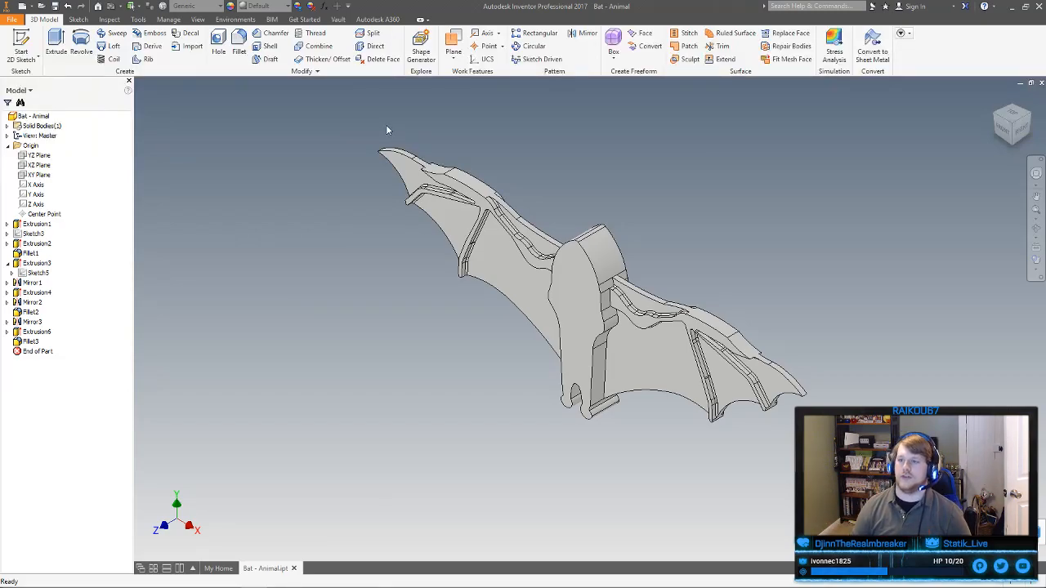
pyautogui.scroll(5, 541, 209)
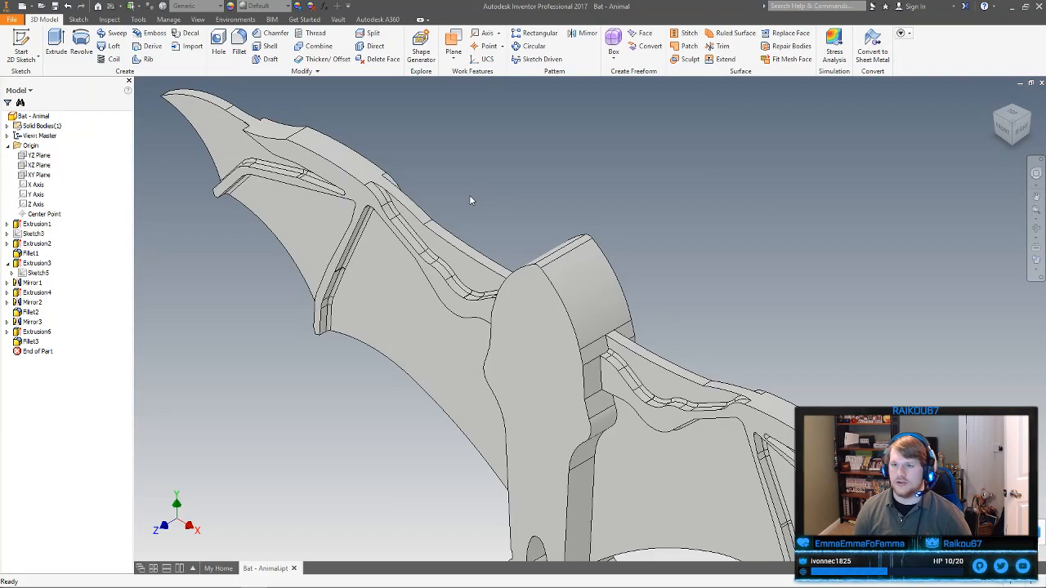
pyautogui.moveTo(470, 200); pyautogui.dragTo(452, 169, button='middle')
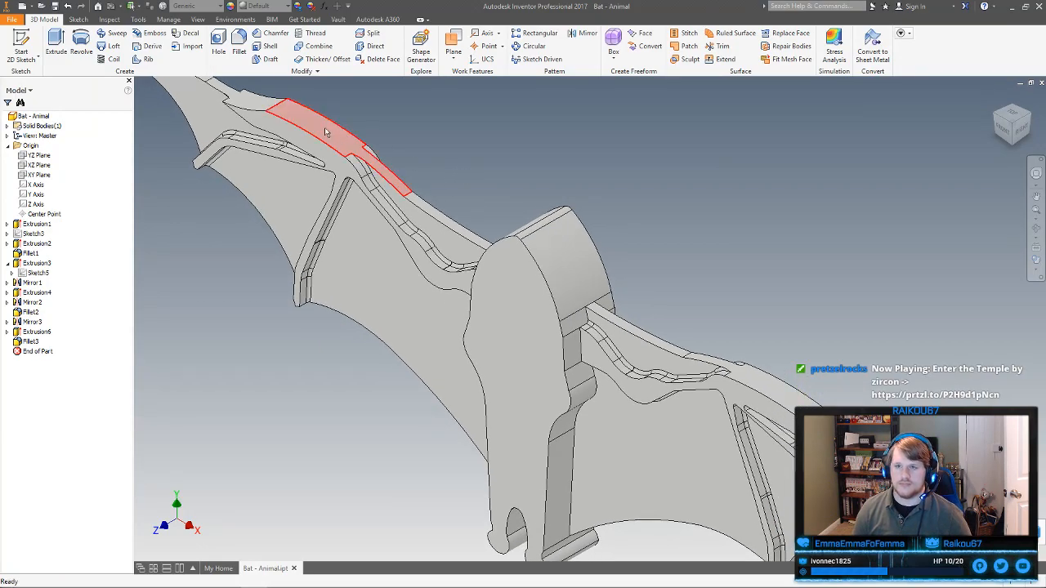
pyautogui.click(238, 46)
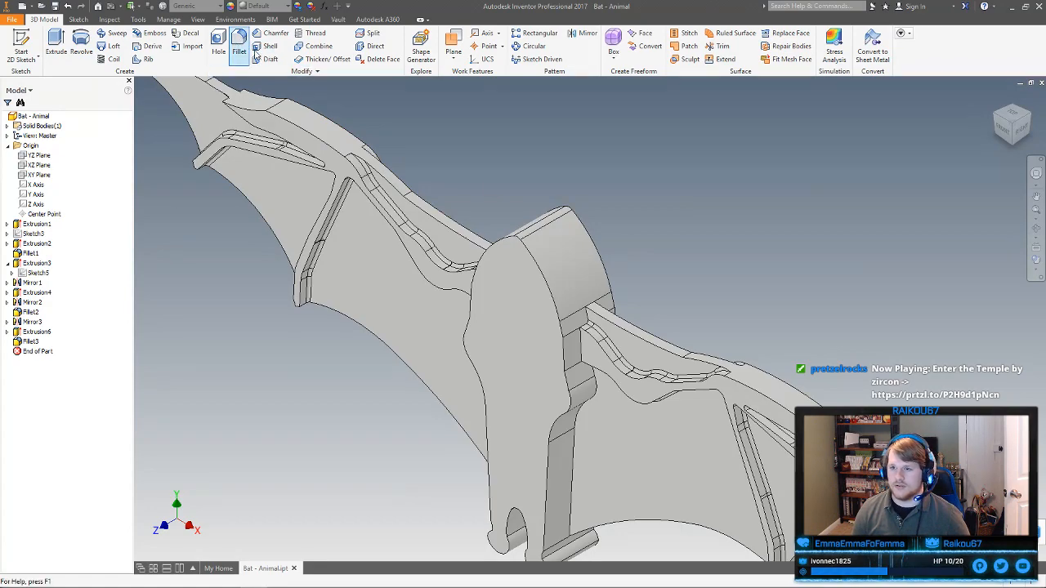
pyautogui.click(555, 292)
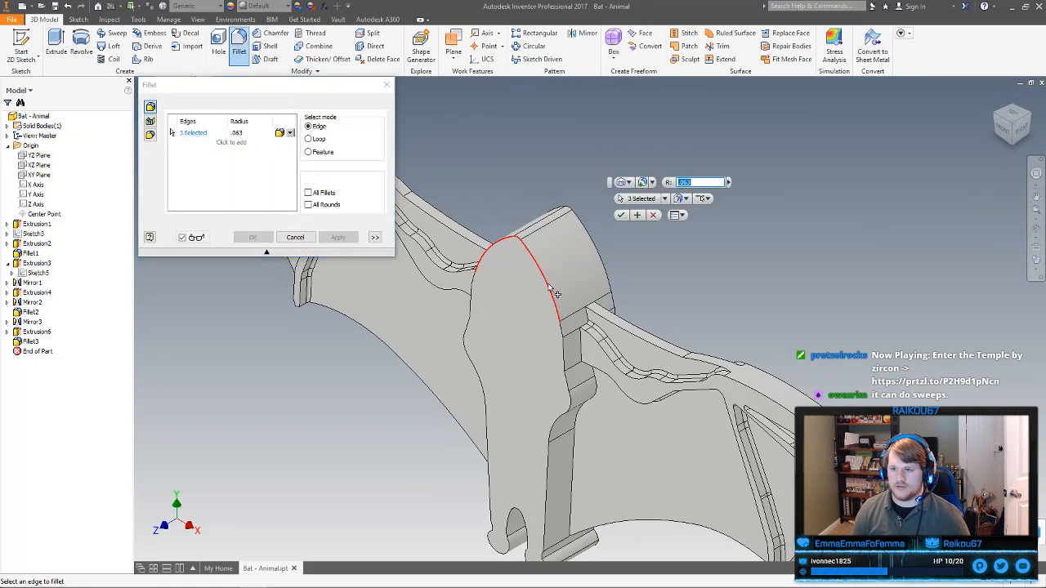
pyautogui.click(567, 352)
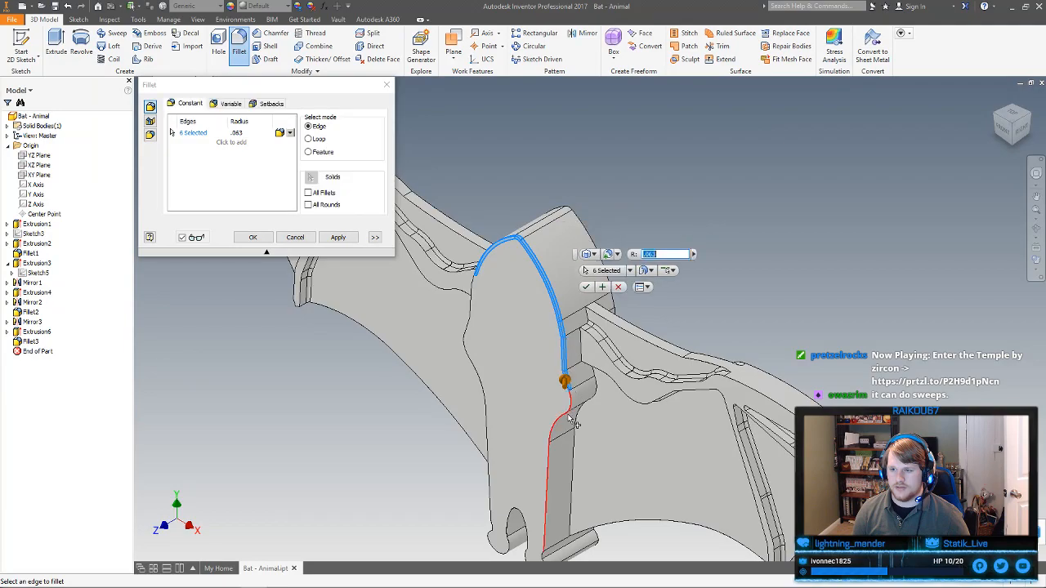
pyautogui.click(573, 387)
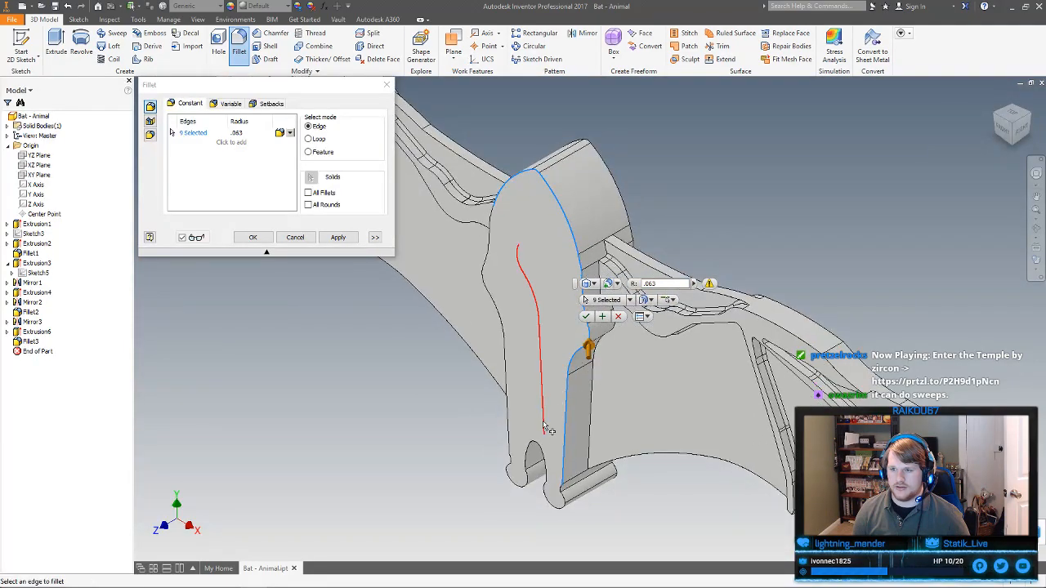
# Add the front edges of the gap between the legs and of the adjoining foot to the fillet selection
pyautogui.click(538, 451)
pyautogui.click(556, 508)
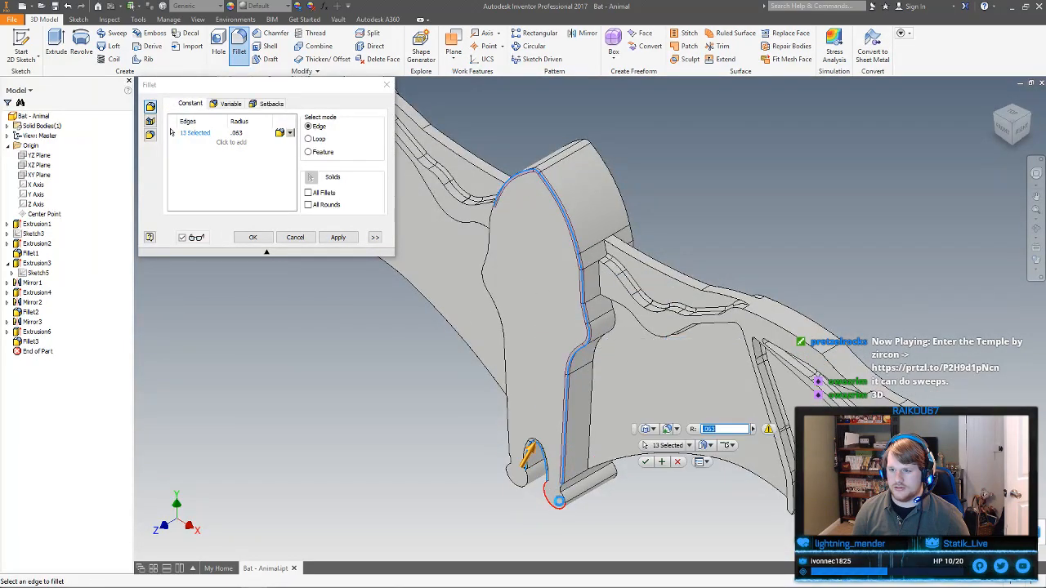
pyautogui.click(565, 503)
pyautogui.scroll(3, 562, 490)
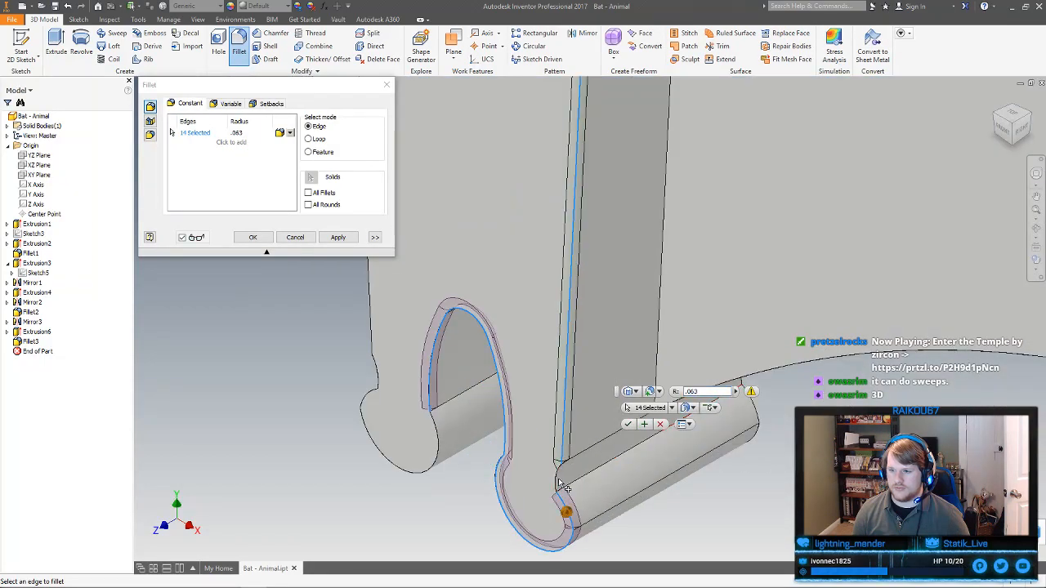
pyautogui.click(559, 487)
pyautogui.scroll(-3, 559, 487)
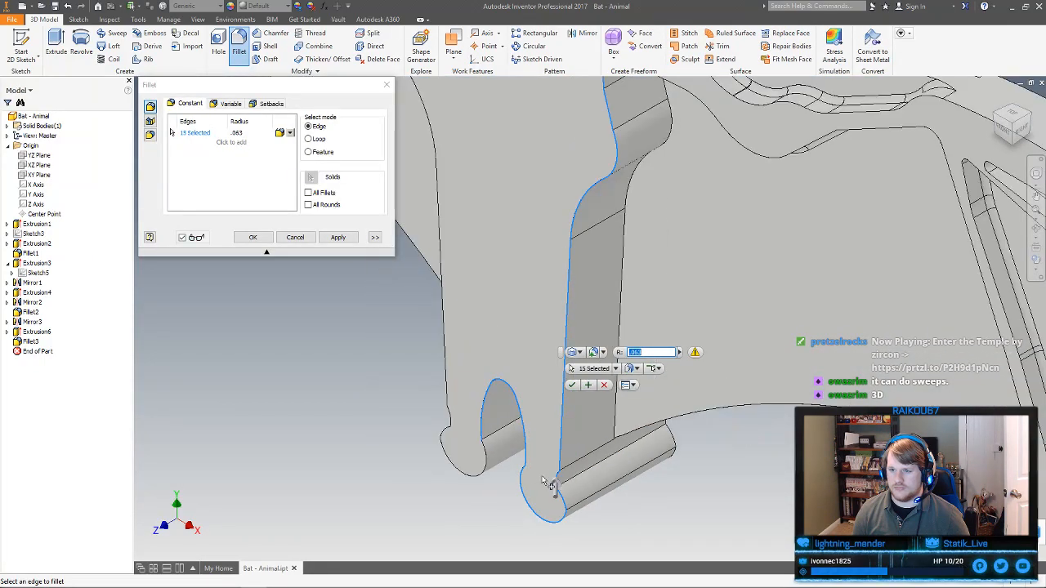
# Add the front edges of the other foot and remaining side of the body, and try to apply the .063 fillet
pyautogui.click(488, 462)
pyautogui.click(447, 430)
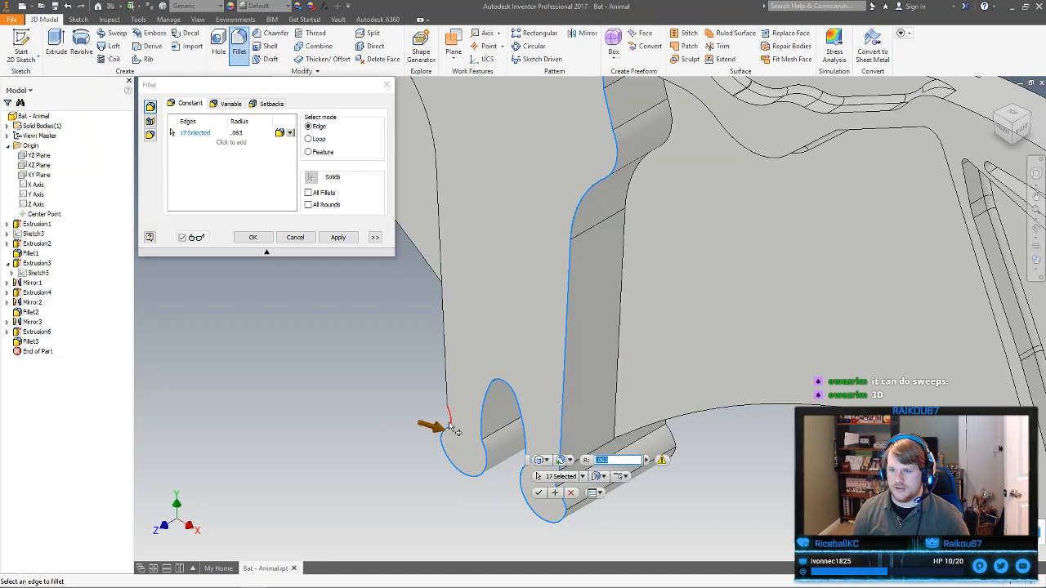
pyautogui.click(449, 419)
pyautogui.click(441, 404)
pyautogui.scroll(4, 502, 495)
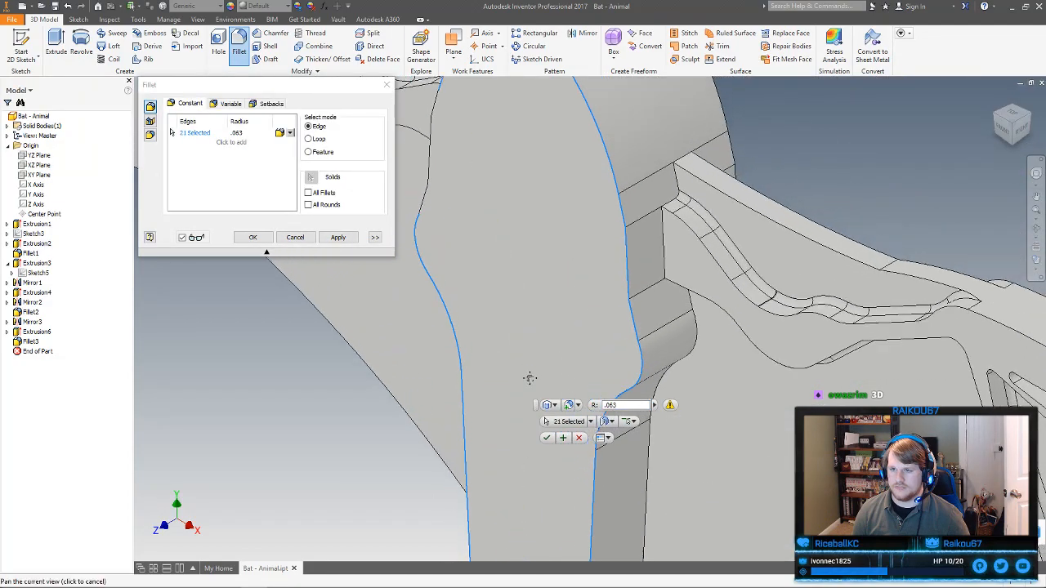
pyautogui.click(431, 210)
pyautogui.moveTo(452, 235); pyautogui.dragTo(473, 303, button='middle')
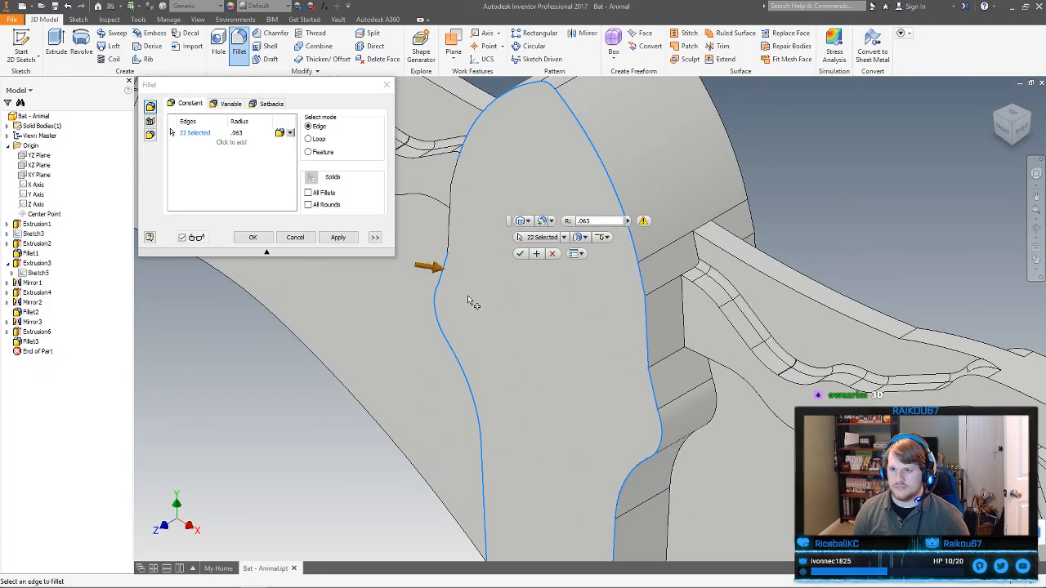
pyautogui.click(448, 244)
pyautogui.click(457, 177)
pyautogui.scroll(-4, 493, 225)
pyautogui.keyDown('shift'); pyautogui.moveTo(498, 226); pyautogui.dragTo(618, 268, button='middle'); pyautogui.keyUp('shift')
pyautogui.press('Return')
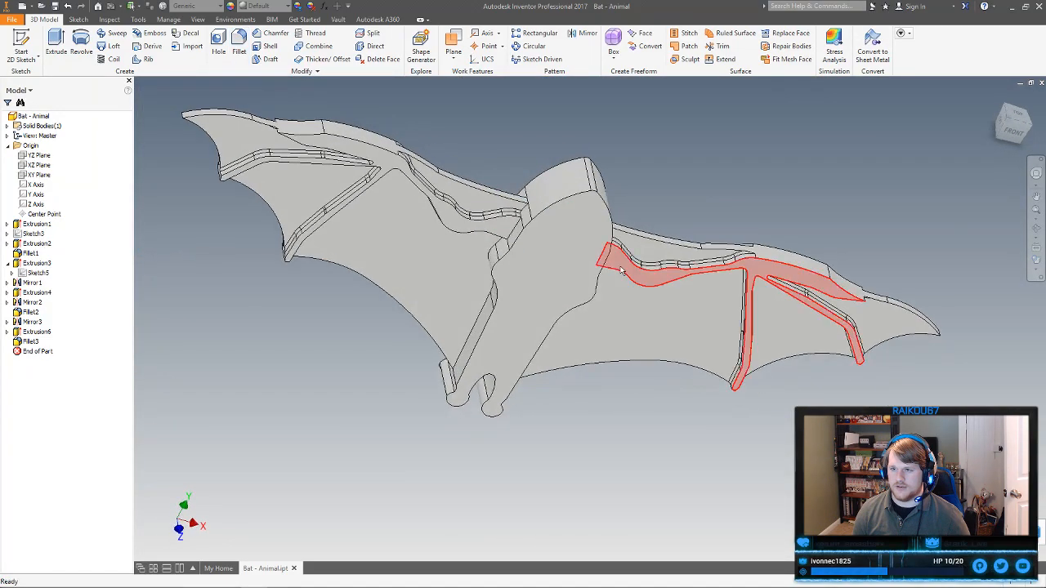
# Start a new .063 fillet and select the four front-to-back corner edges along one side of the neck and shoulder
pyautogui.scroll(6, 618, 268)
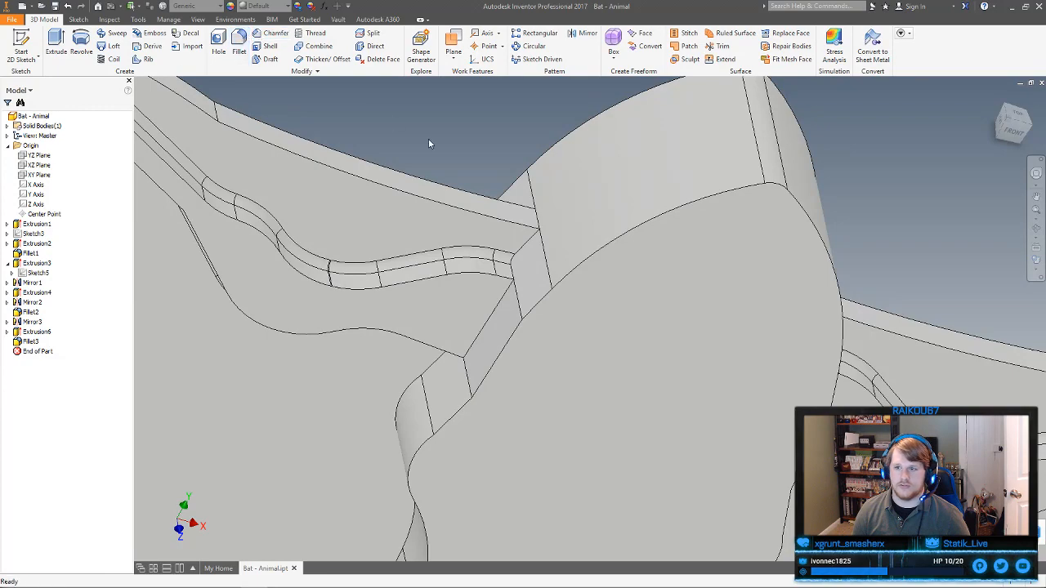
pyautogui.press('f')
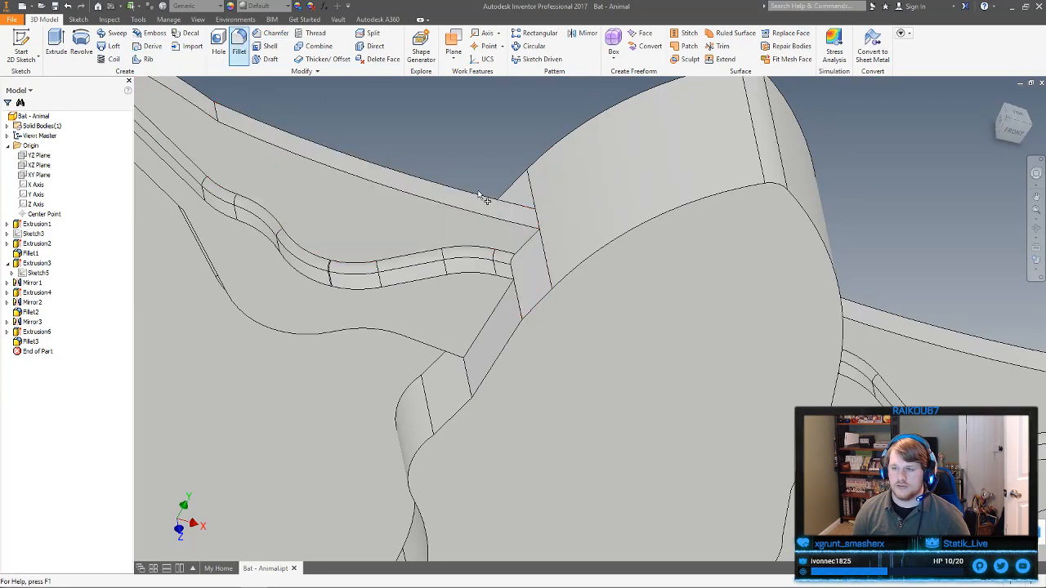
pyautogui.click(550, 282)
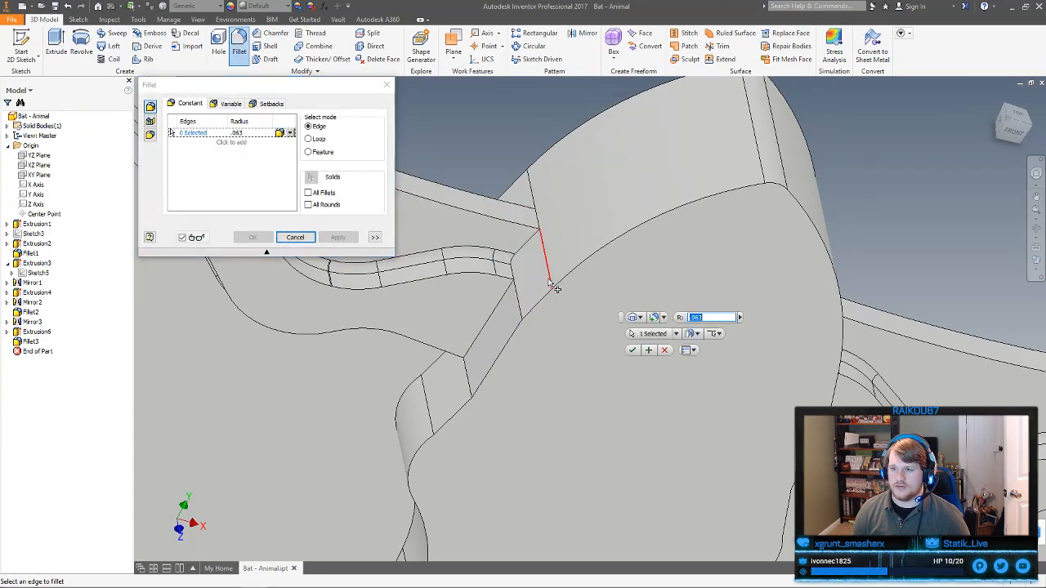
pyautogui.click(520, 308)
pyautogui.click(468, 391)
pyautogui.click(432, 420)
# Add the front-to-back corner edges where the leg meets the first foot to the fillet selection
pyautogui.moveTo(485, 411); pyautogui.dragTo(580, 215, button='middle')
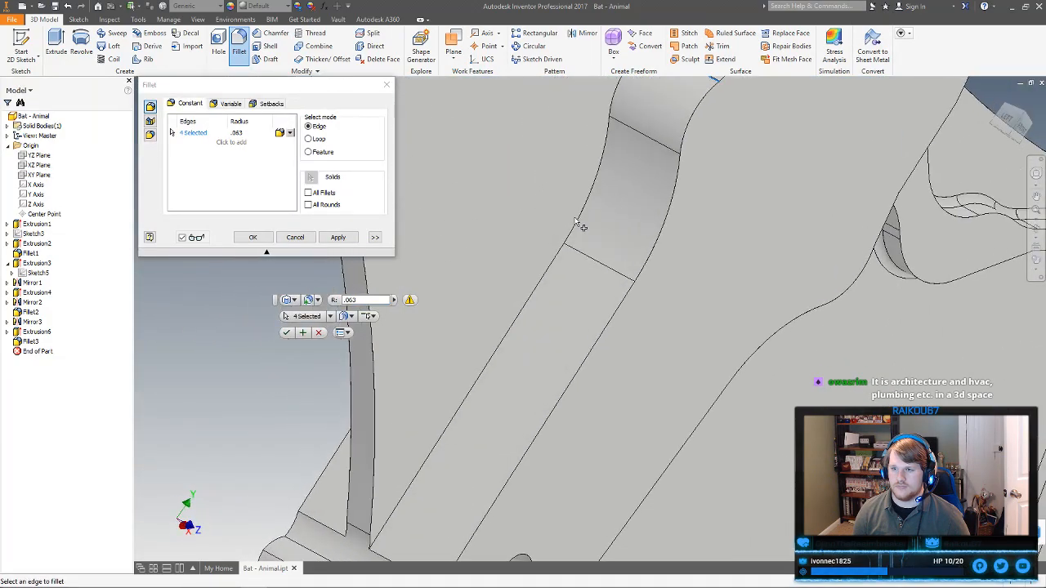
pyautogui.moveTo(630, 288); pyautogui.dragTo(643, 79, button='middle')
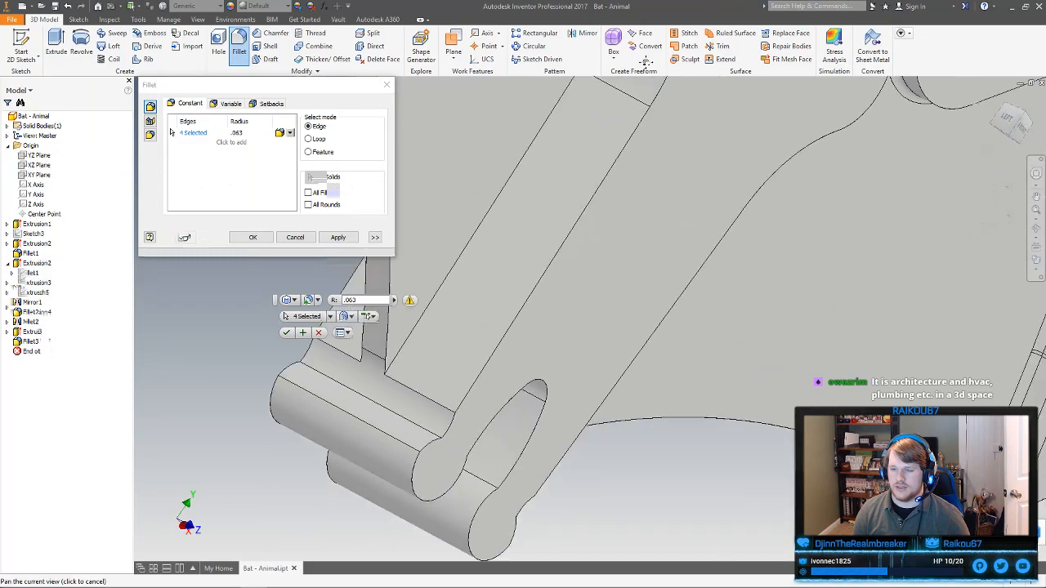
pyautogui.click(456, 364)
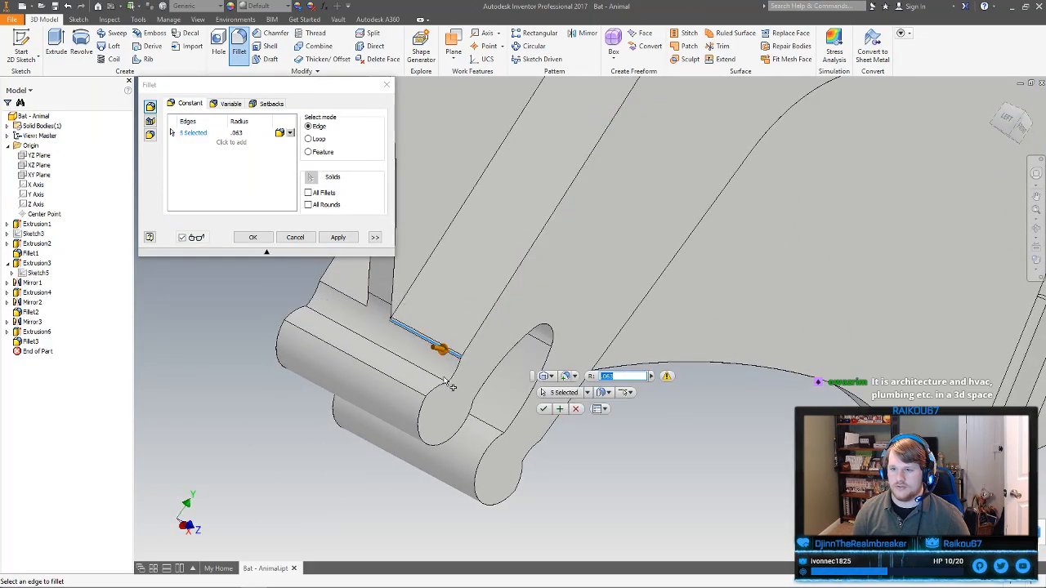
pyautogui.click(442, 379)
pyautogui.click(426, 400)
# Add the first foot's inner corner edge and the second foot's outer corner edges to the fillet selection
pyautogui.keyDown('shift'); pyautogui.moveTo(497, 387); pyautogui.dragTo(454, 344, button='middle'); pyautogui.keyUp('shift')
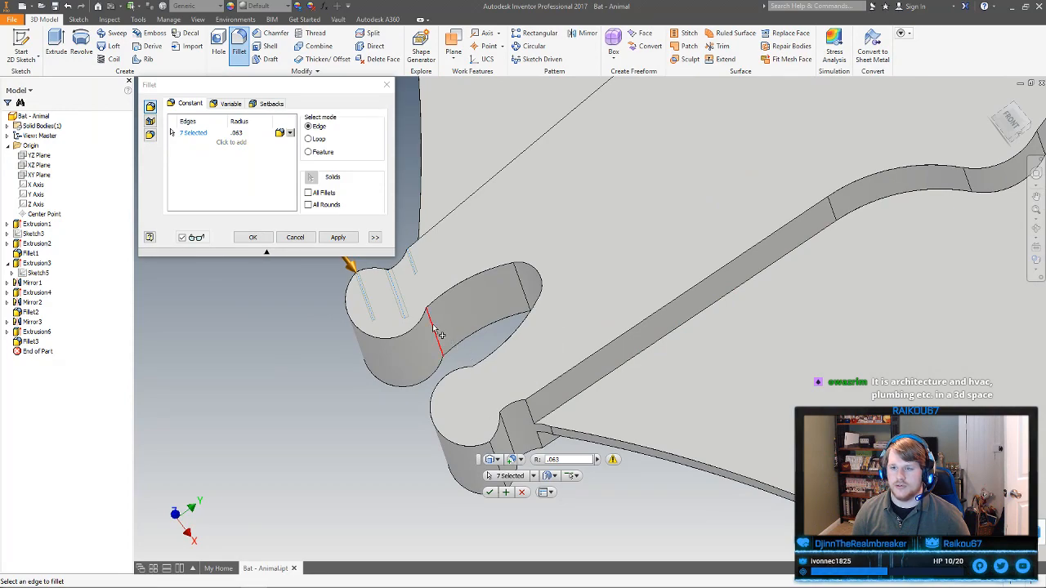
pyautogui.click(439, 333)
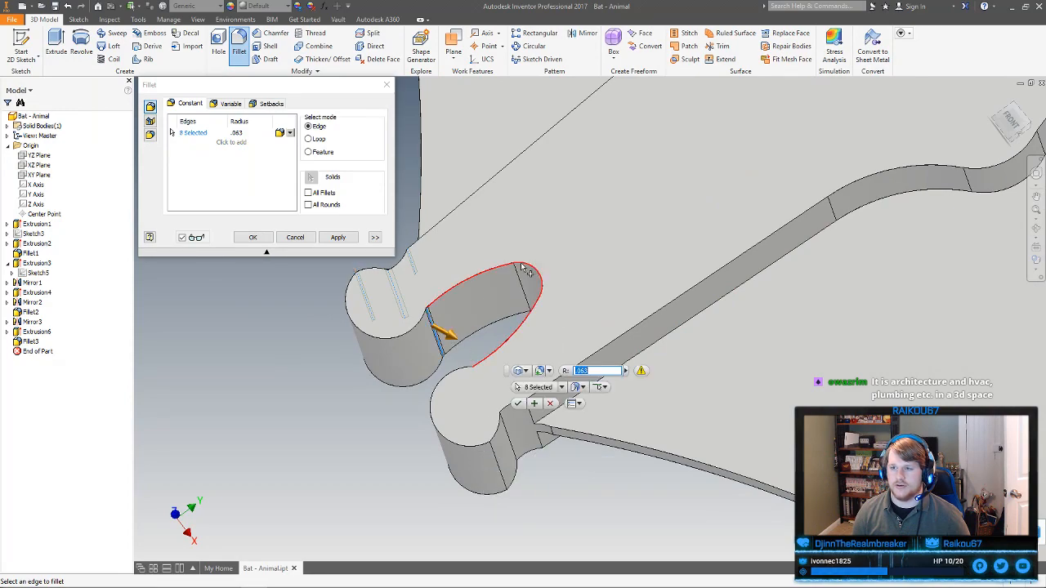
pyautogui.click(508, 437)
pyautogui.click(496, 456)
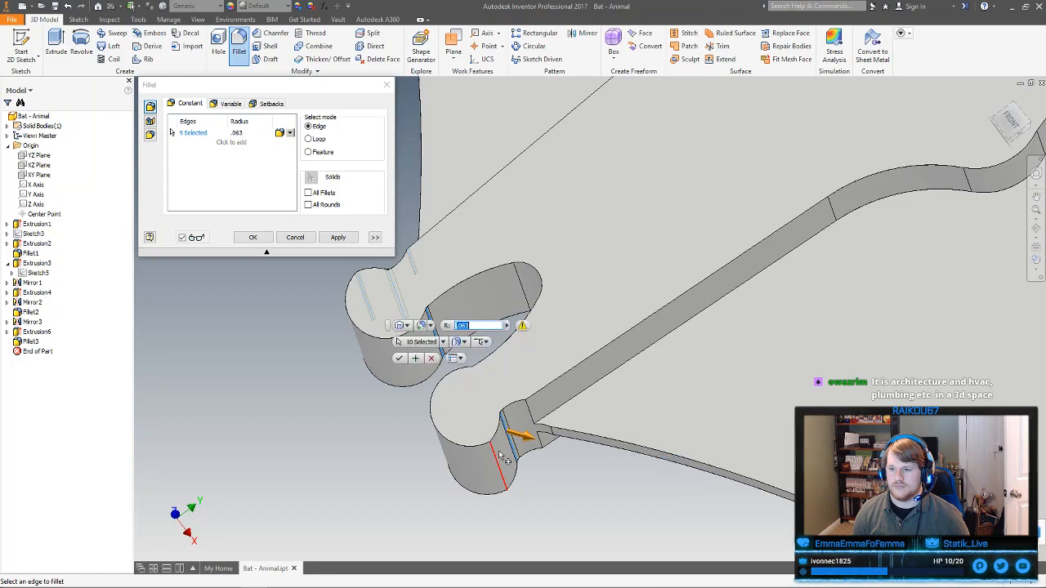
pyautogui.click(533, 419)
# Add the front-to-back corner edges along the other side's shoulder and neck, and apply the .063 fillet, accepting the successful blends
pyautogui.moveTo(774, 247); pyautogui.dragTo(579, 404, button='middle')
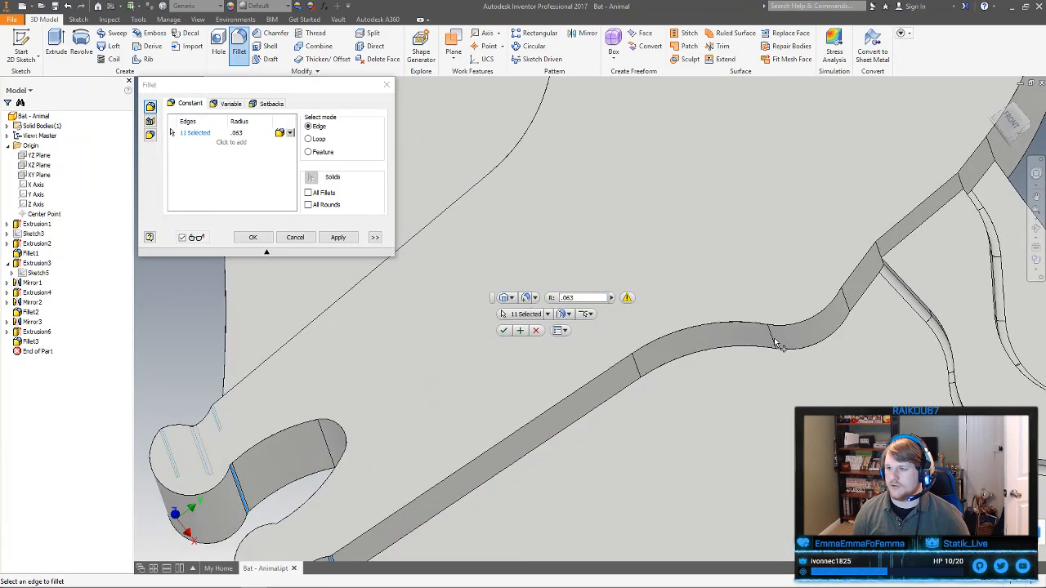
pyautogui.click(849, 307)
pyautogui.moveTo(850, 307); pyautogui.dragTo(670, 422, button='middle')
pyautogui.click(763, 376)
pyautogui.click(754, 372)
pyautogui.click(791, 345)
pyautogui.keyDown('shift'); pyautogui.moveTo(801, 317); pyautogui.dragTo(787, 278, button='middle'); pyautogui.keyUp('shift')
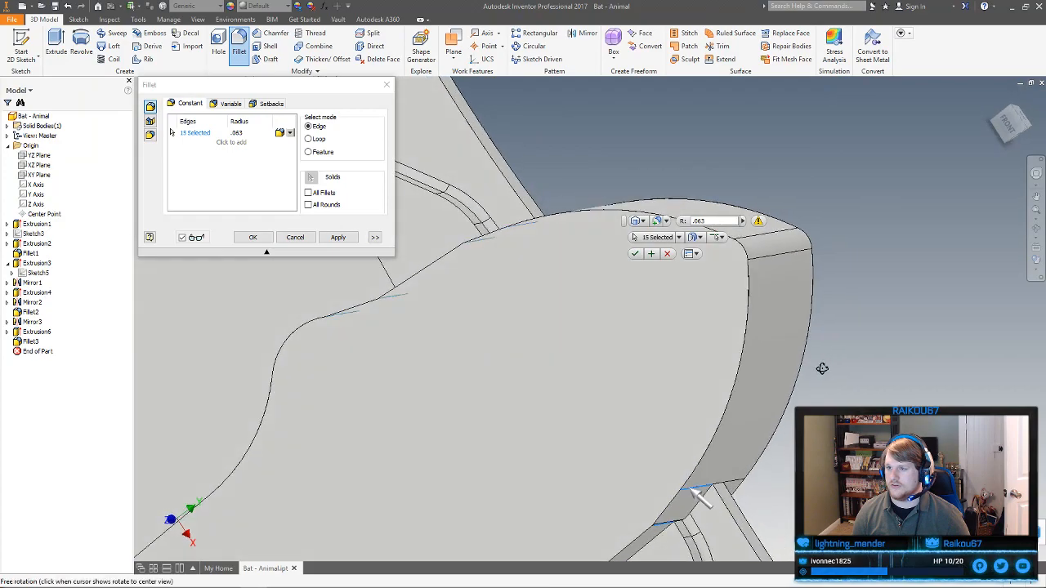
pyautogui.click(265, 238)
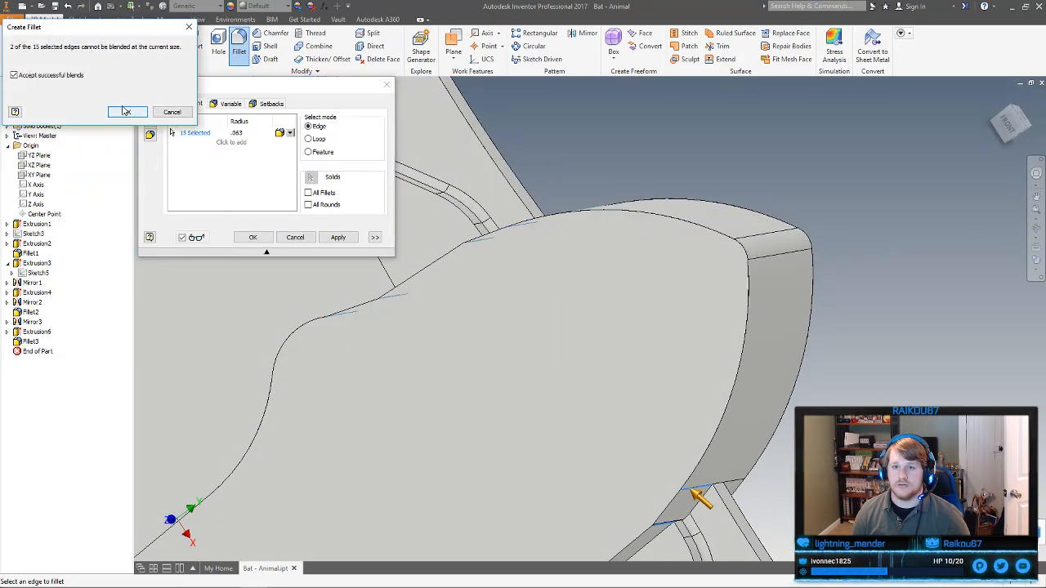
pyautogui.click(127, 112)
pyautogui.moveTo(661, 344); pyautogui.dragTo(746, 199, button='middle')
pyautogui.scroll(-3, 719, 305)
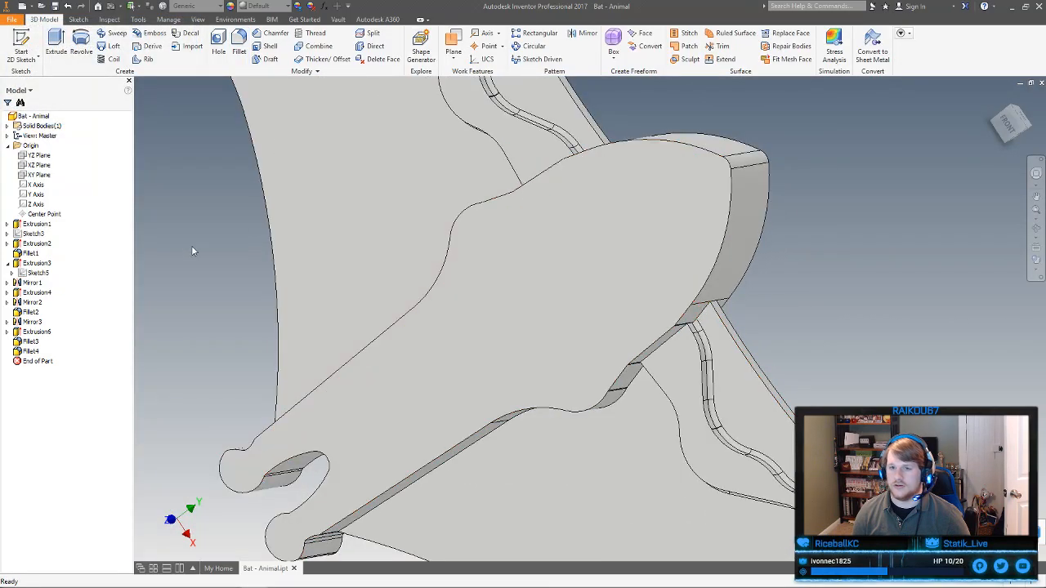
pyautogui.click(238, 49)
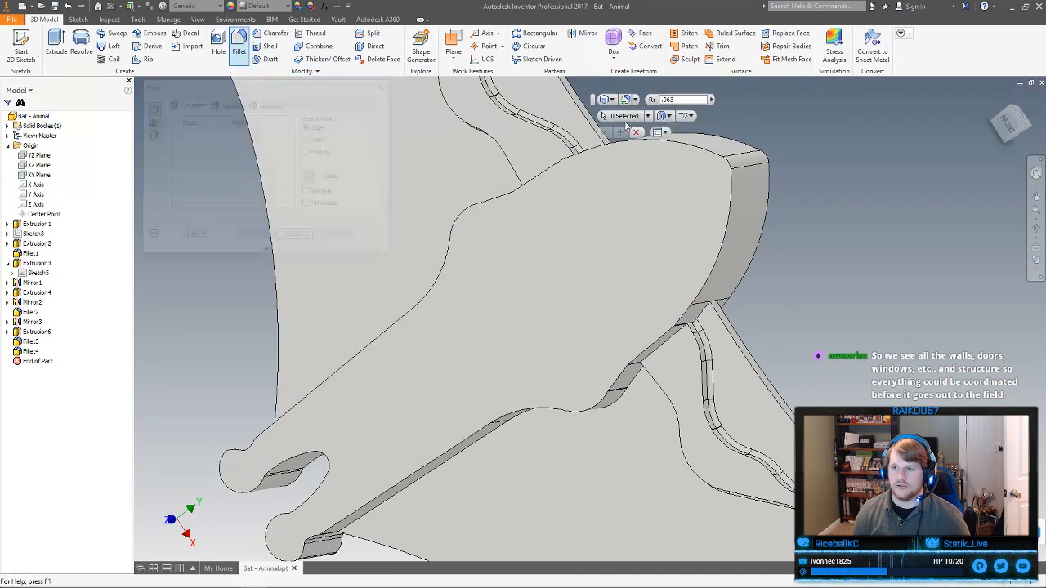
pyautogui.click(686, 148)
pyautogui.click(549, 164)
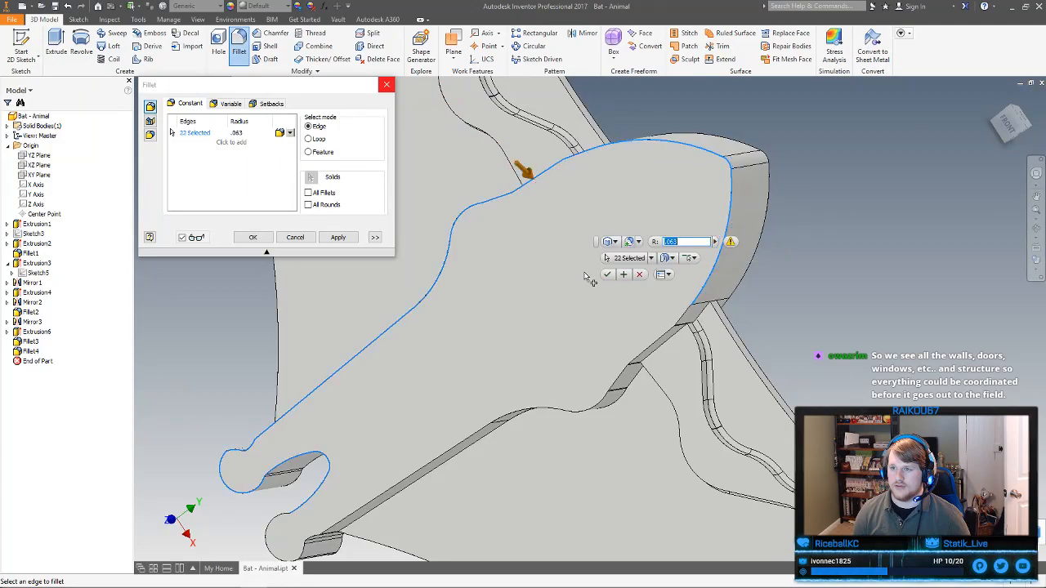
pyautogui.keyDown('ctrl'); pyautogui.click(526, 187); pyautogui.keyUp('ctrl')
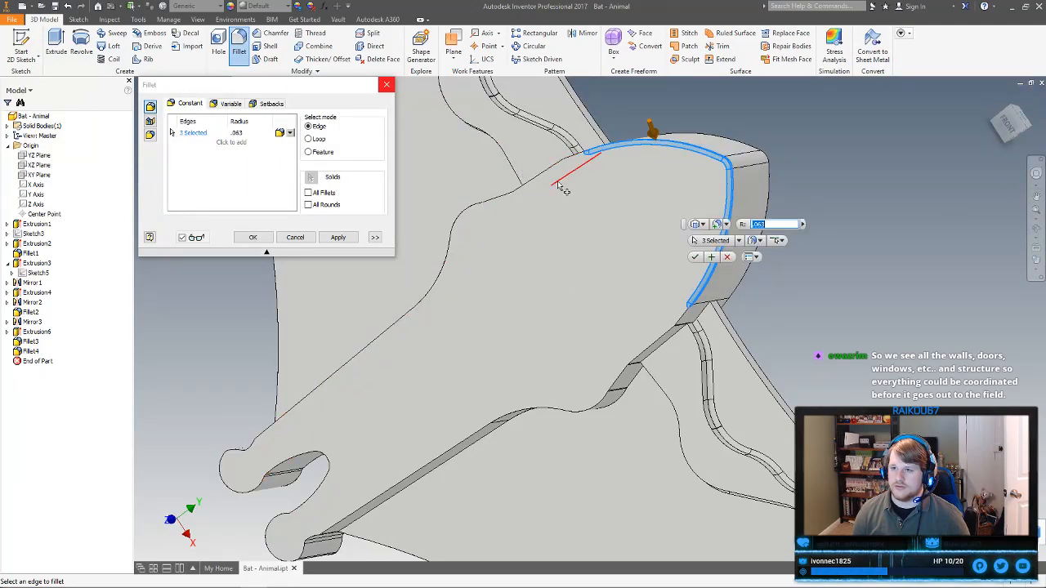
pyautogui.click(306, 239)
# Examine the shoulder corners where the wing meets the body and review the settings of the corner fillet
pyautogui.keyDown('shift'); pyautogui.moveTo(701, 237); pyautogui.dragTo(588, 199, button='middle'); pyautogui.keyUp('shift')
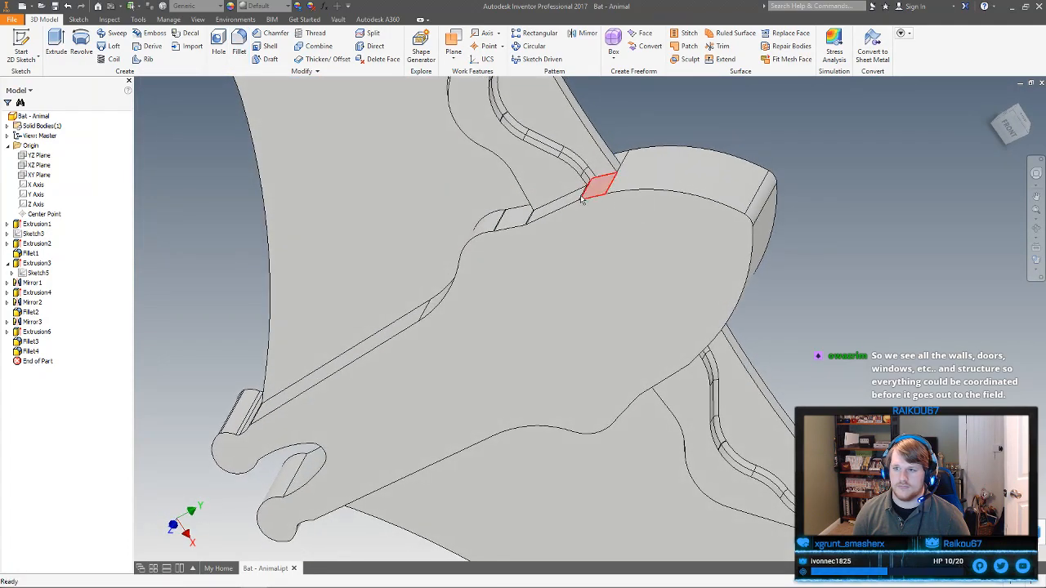
pyautogui.scroll(5, 587, 199)
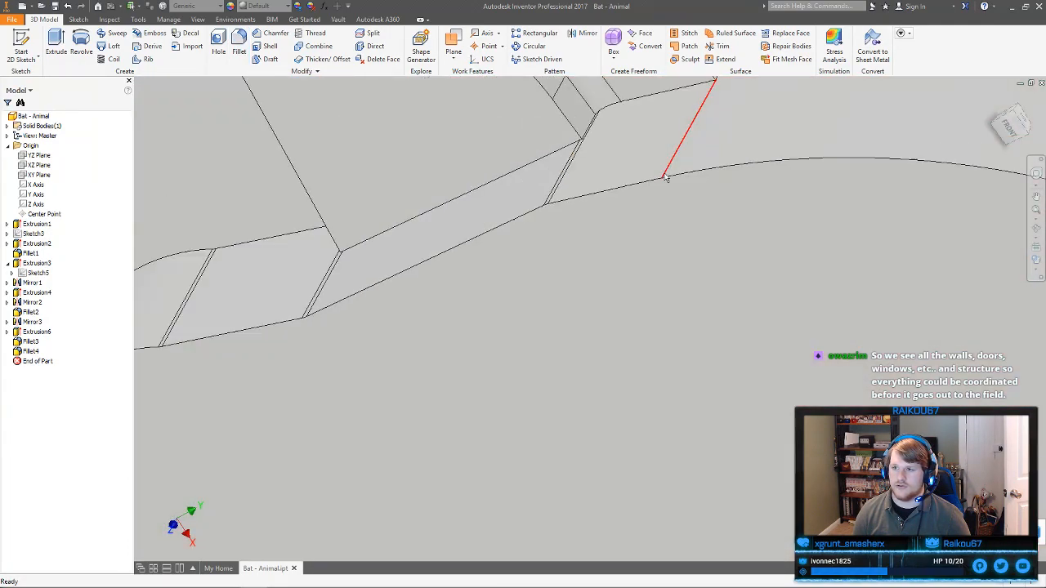
pyautogui.moveTo(665, 176); pyautogui.dragTo(636, 269, button='middle')
pyautogui.scroll(-2, 713, 271)
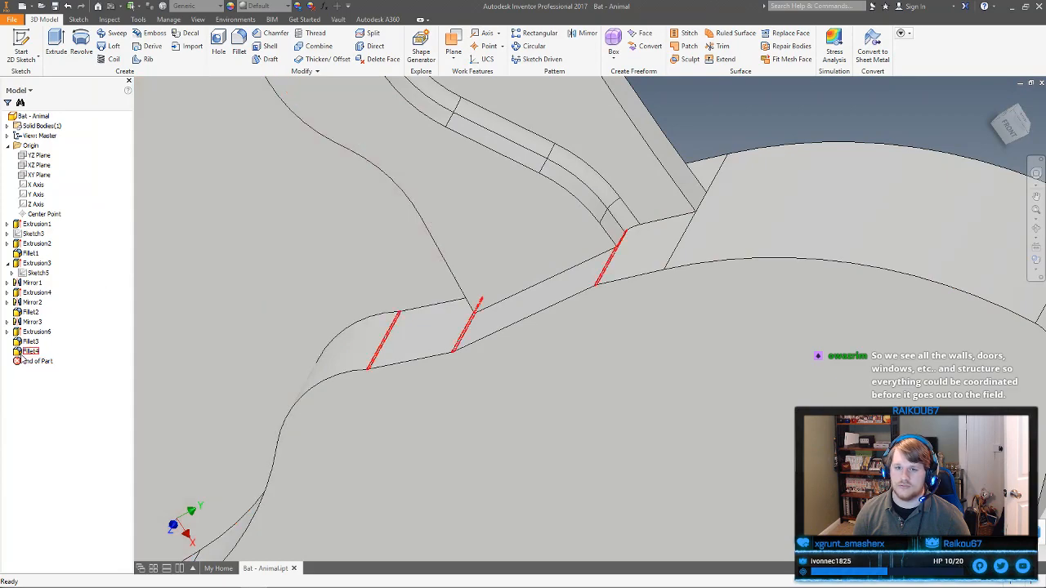
pyautogui.doubleClick(28, 352)
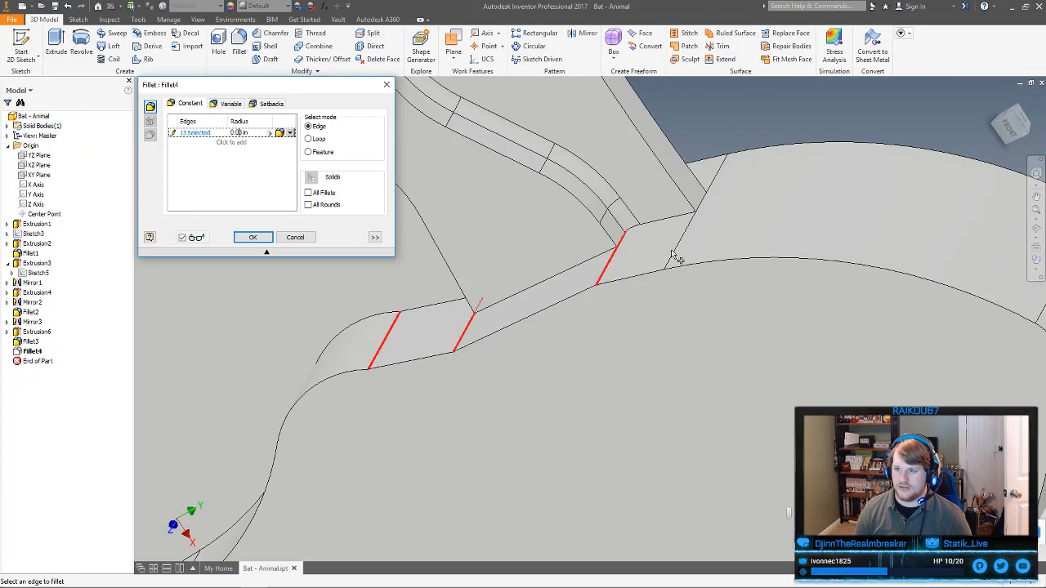
pyautogui.click(305, 240)
# Start a .063 fillet and select the edges around the entire front outline of the body and head
pyautogui.scroll(-5, 726, 239)
pyautogui.keyDown('shift'); pyautogui.moveTo(727, 240); pyautogui.dragTo(767, 225, button='middle'); pyautogui.keyUp('shift')
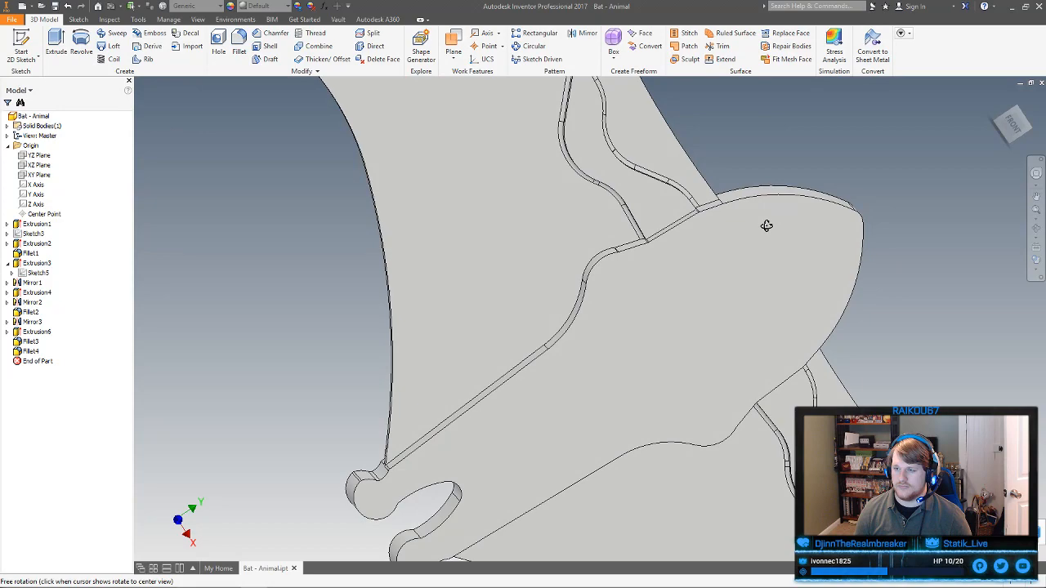
pyautogui.click(239, 49)
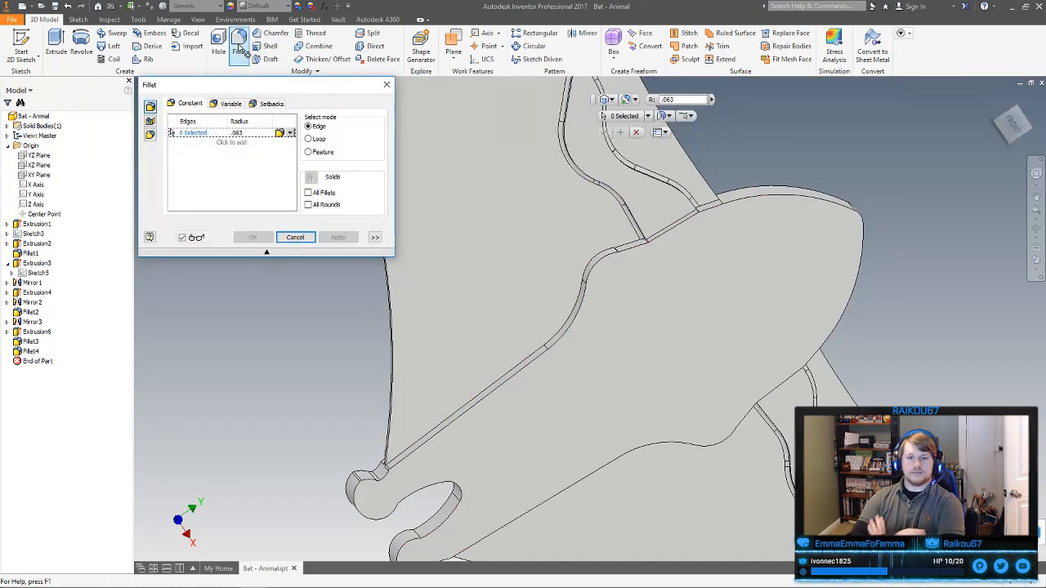
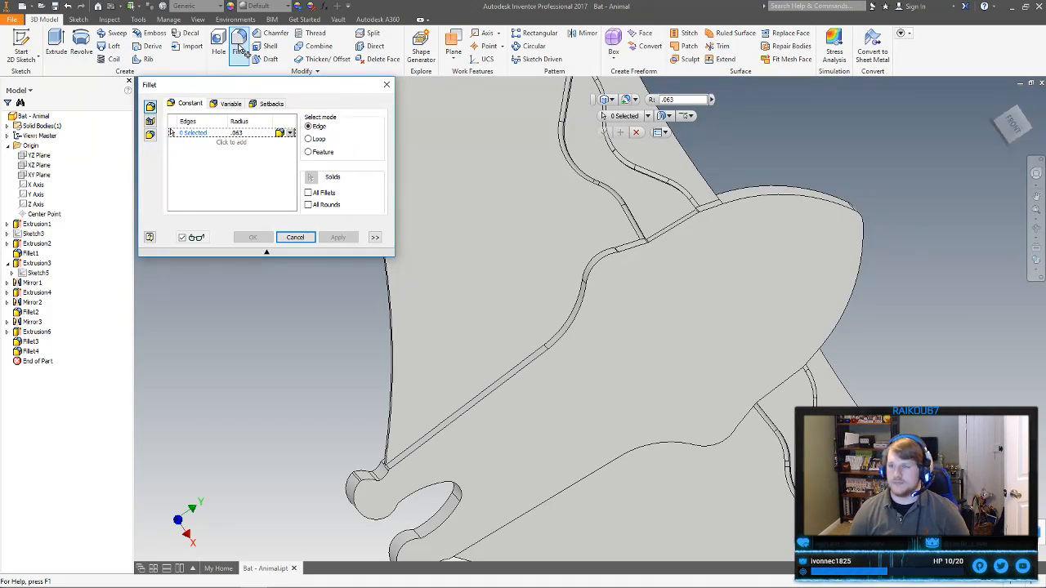
pyautogui.click(590, 292)
pyautogui.click(740, 442)
pyautogui.keyDown('shift'); pyautogui.moveTo(724, 439); pyautogui.dragTo(712, 224, button='middle'); pyautogui.keyUp('shift')
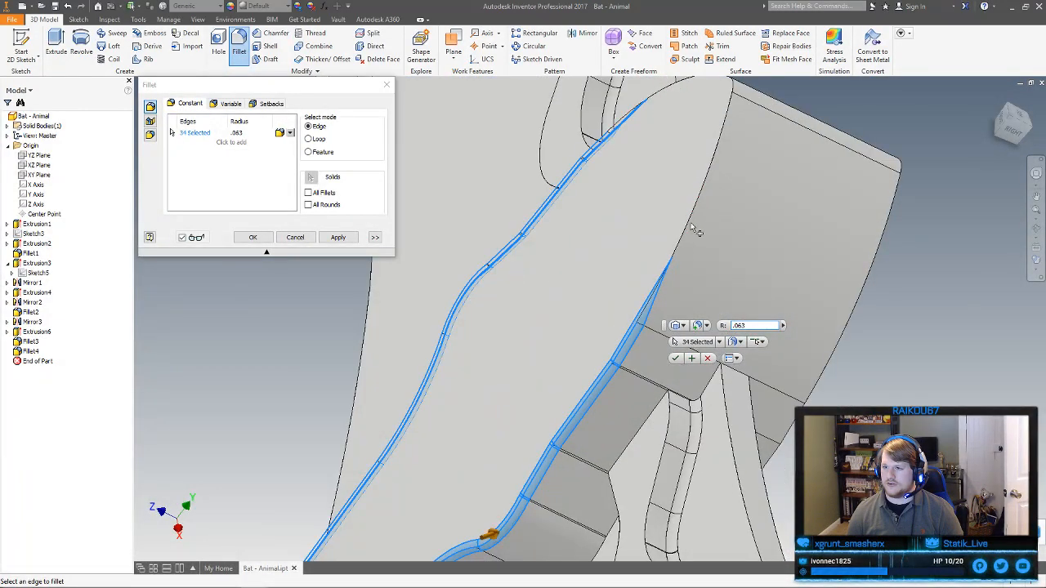
pyautogui.click(691, 233)
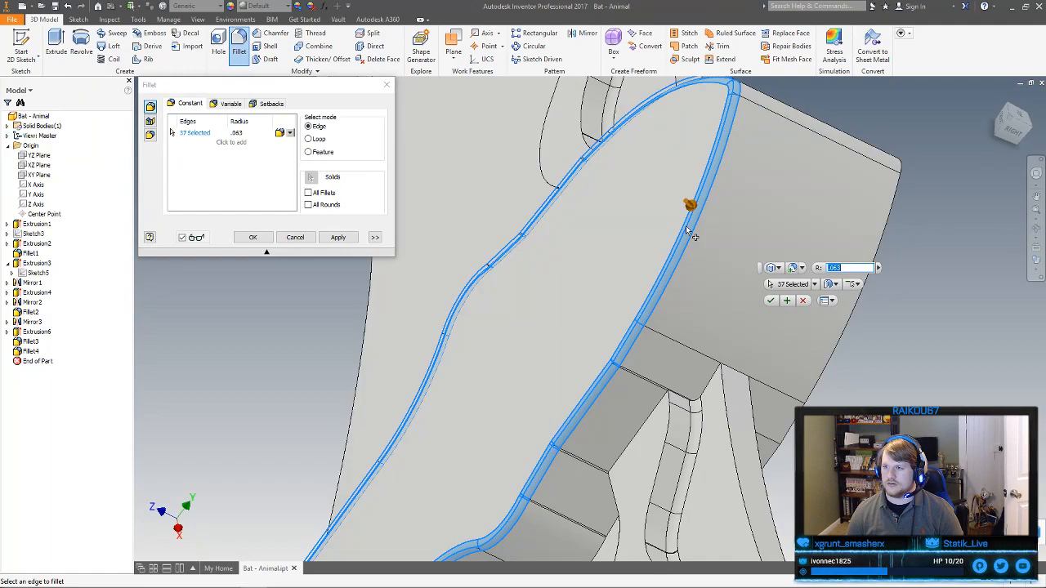
pyautogui.scroll(3, 594, 319)
pyautogui.moveTo(627, 268); pyautogui.dragTo(708, 66, button='middle')
# Set the front outline fillet's radius to .125 and try it on the selected edges
pyautogui.click(240, 134)
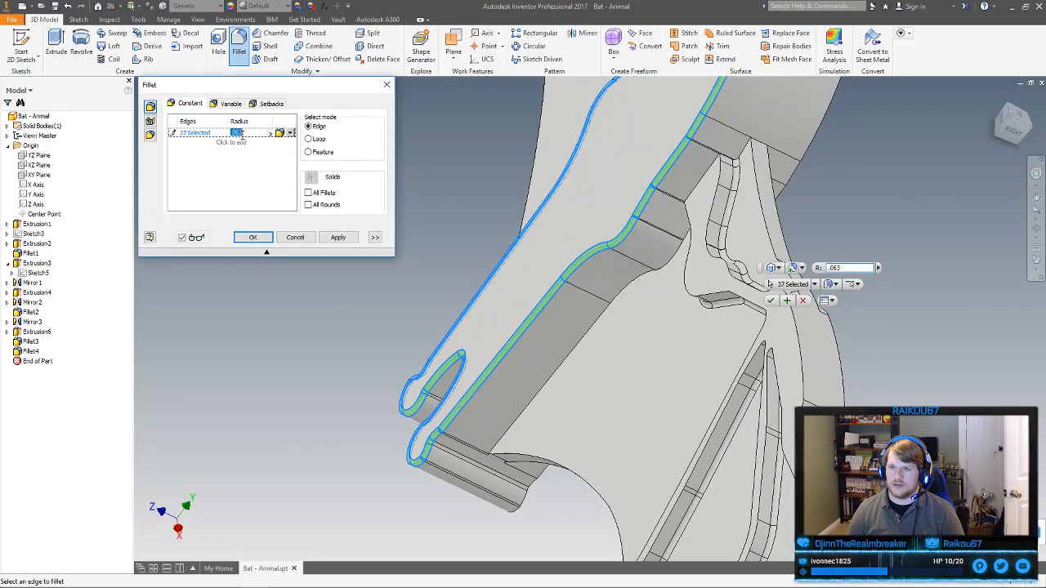
pyautogui.press('BackSpace')
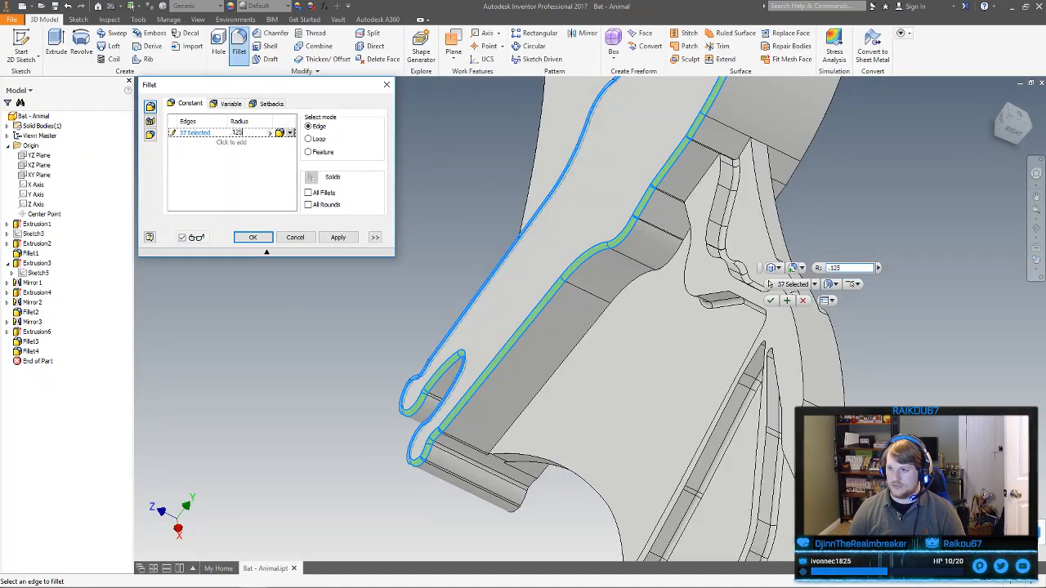
pyautogui.moveTo(587, 204); pyautogui.dragTo(590, 259, button='middle')
pyautogui.click(238, 133)
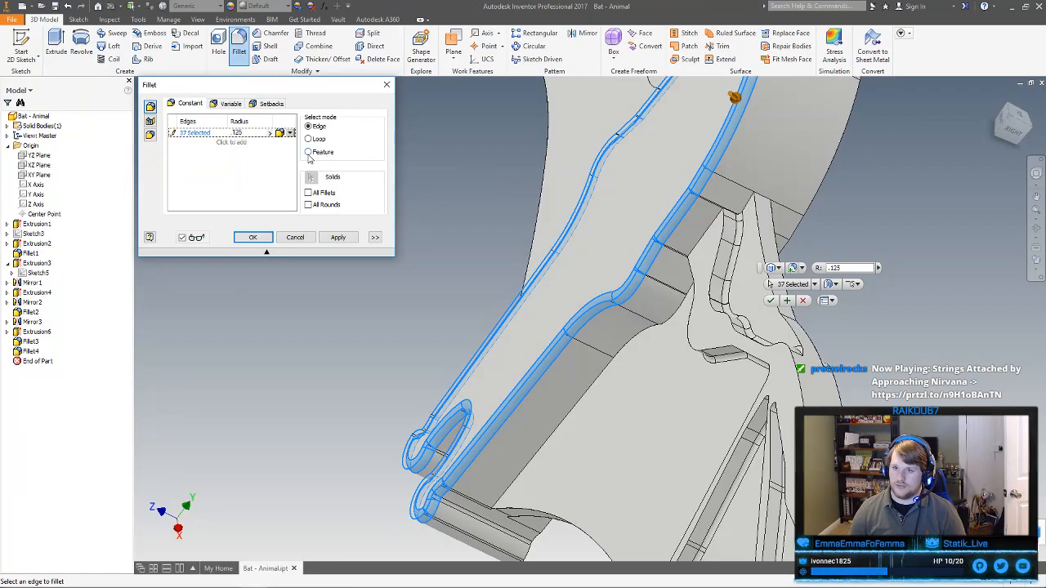
pyautogui.scroll(3, 726, 254)
pyautogui.keyDown('shift'); pyautogui.moveTo(687, 263); pyautogui.dragTo(696, 228, button='middle'); pyautogui.keyUp('shift')
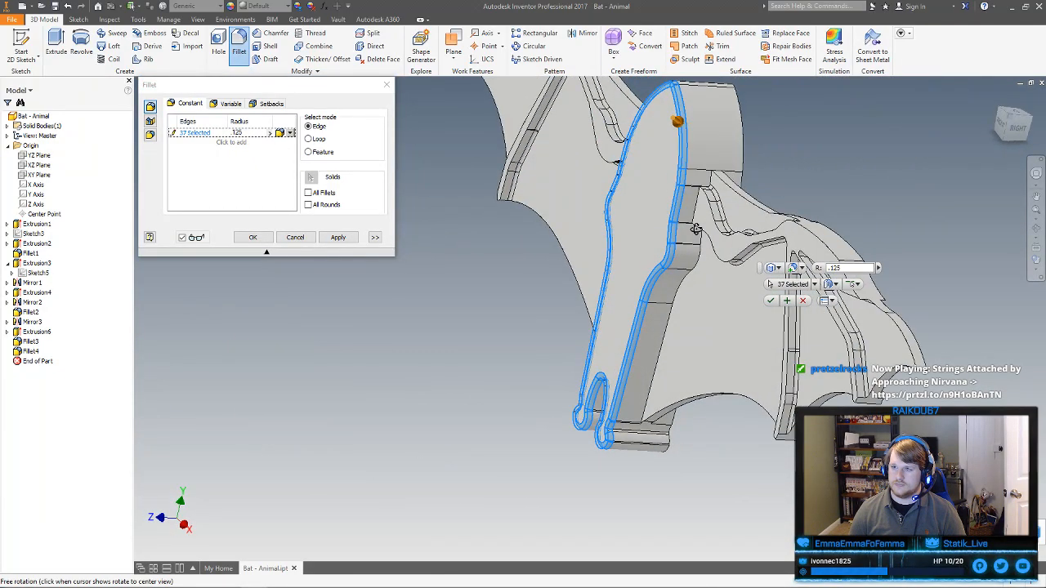
pyautogui.click(263, 239)
# Reopen the .063 corner fillet and add the three shoulder corner edges behind the wing on one side of the body
pyautogui.doubleClick(31, 351)
pyautogui.keyDown('shift'); pyautogui.moveTo(441, 400); pyautogui.dragTo(652, 201, button='middle'); pyautogui.keyUp('shift')
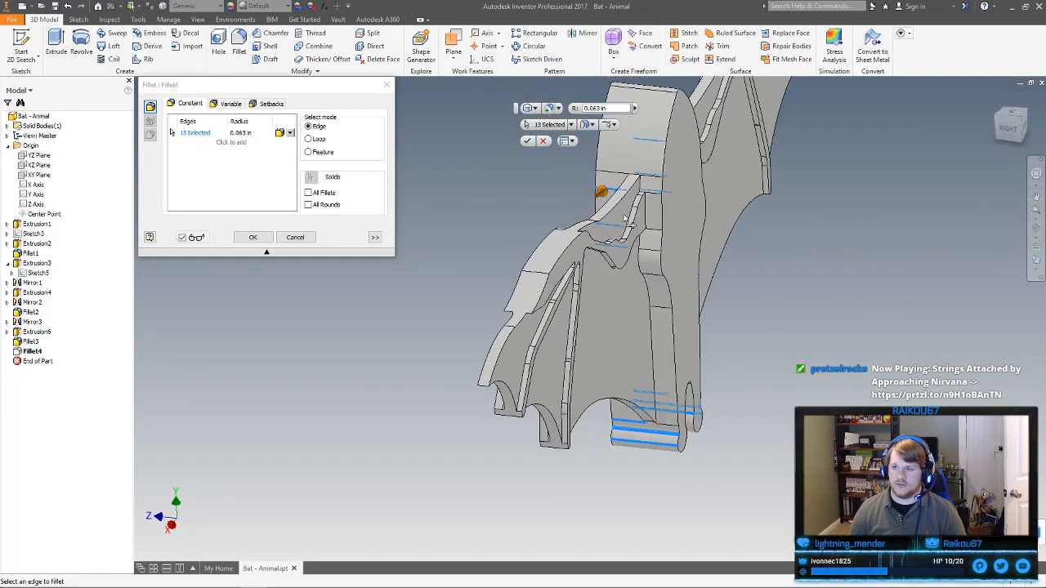
pyautogui.click(652, 199)
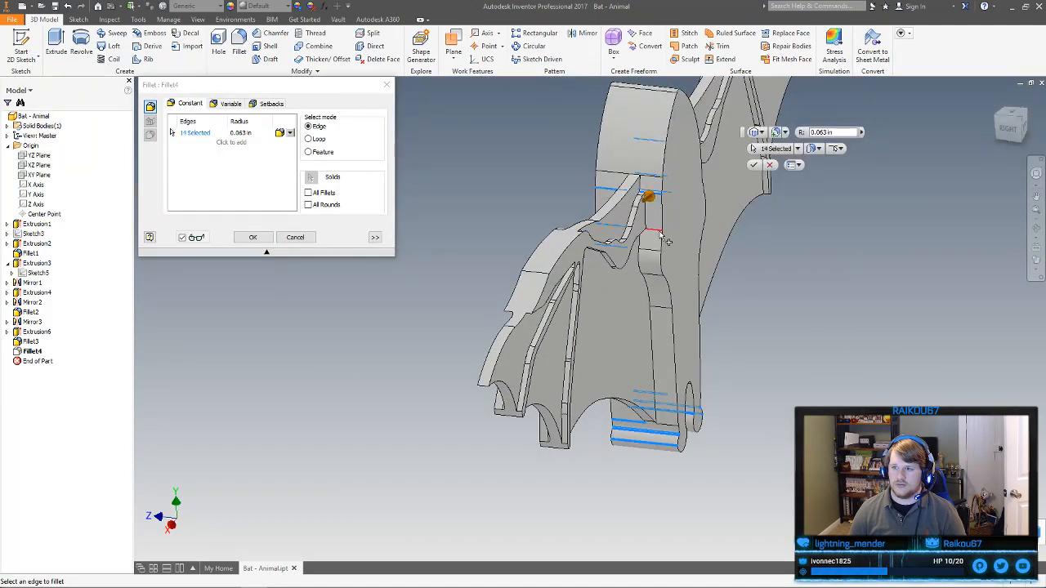
pyautogui.click(663, 237)
pyautogui.click(660, 260)
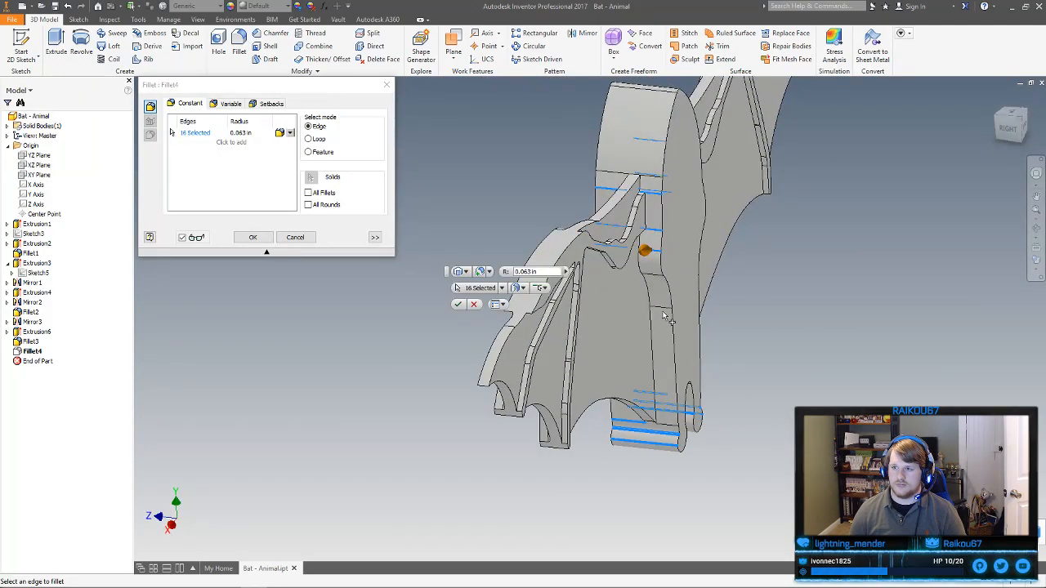
# Add the corner edges behind the wings where the legs meet the feet to the .063 fillet selection
pyautogui.keyDown('shift'); pyautogui.moveTo(666, 323); pyautogui.dragTo(547, 425, button='middle'); pyautogui.keyUp('shift')
pyautogui.click(676, 426)
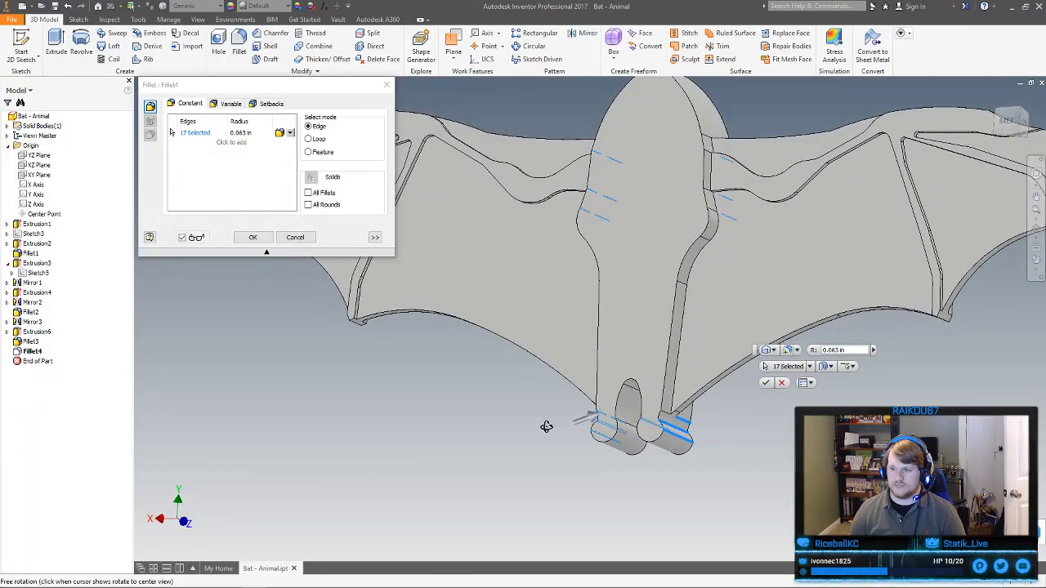
pyautogui.click(635, 431)
pyautogui.keyDown('shift'); pyautogui.moveTo(635, 430); pyautogui.dragTo(645, 584, button='middle'); pyautogui.keyUp('shift')
pyautogui.scroll(-2, 658, 433)
pyautogui.click(662, 418)
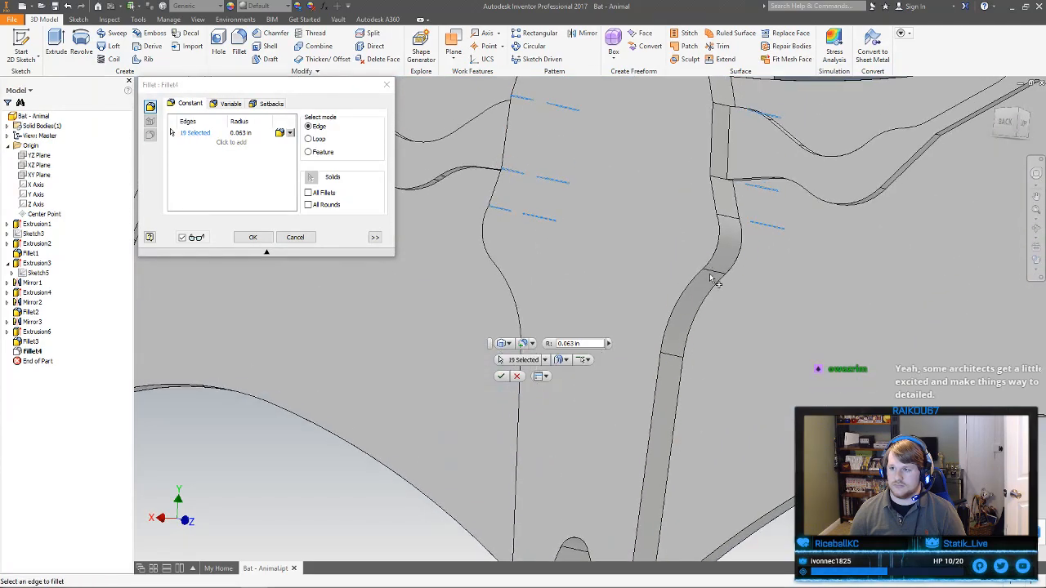
# Add the shoulder and neck corner edges behind the other wing, leaving out the uppermost head edge, and apply the .063 fillet
pyautogui.click(731, 222)
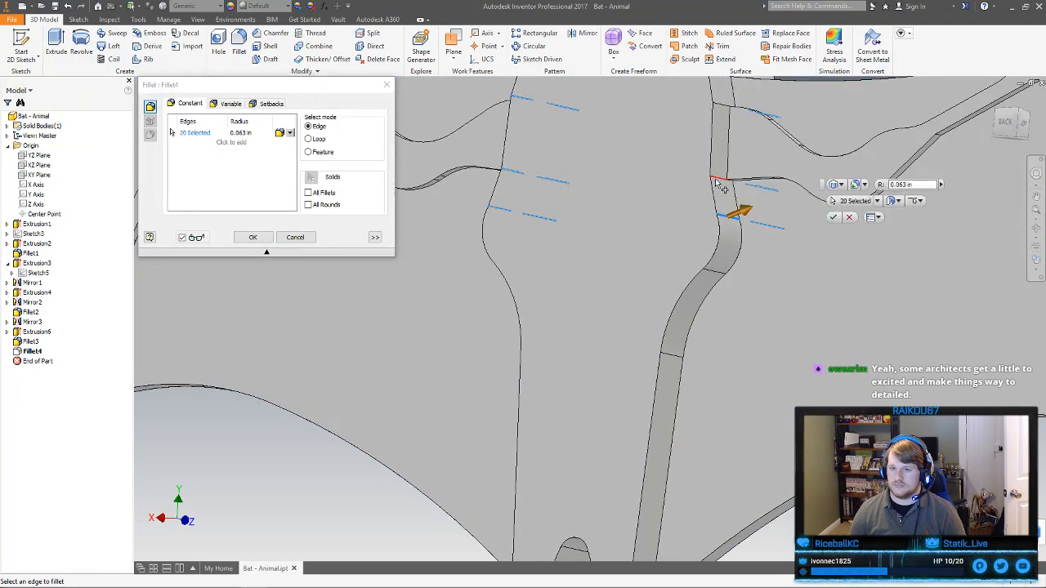
pyautogui.click(719, 181)
pyautogui.moveTo(719, 182); pyautogui.dragTo(694, 323, button='middle')
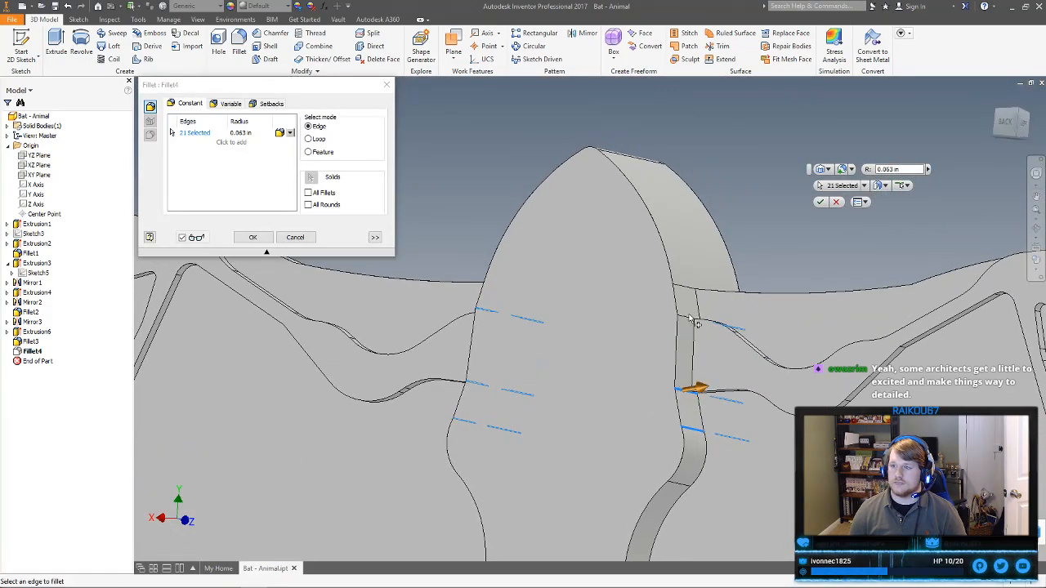
pyautogui.click(691, 317)
pyautogui.click(689, 294)
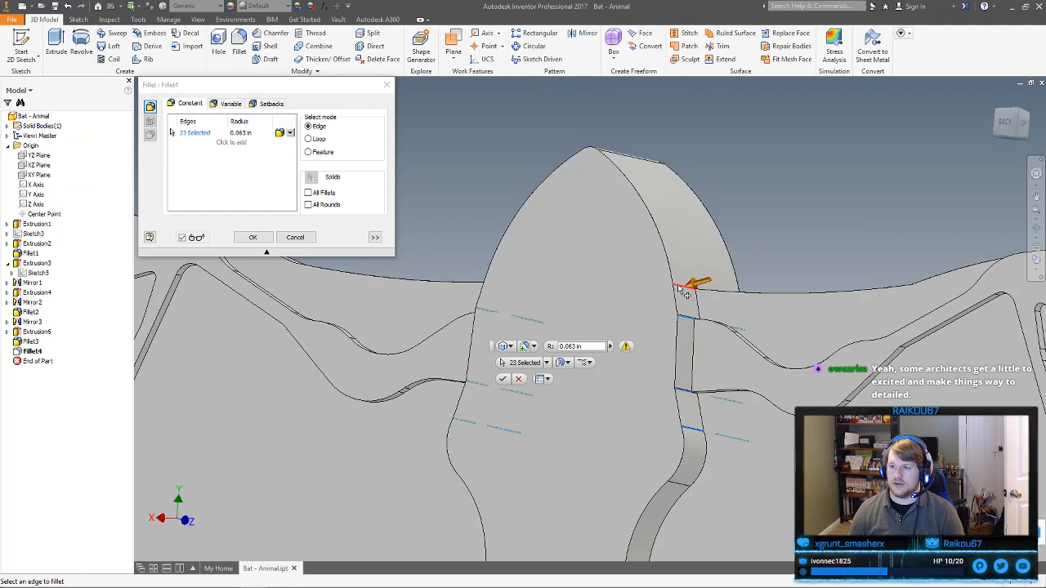
pyautogui.keyDown('ctrl'); pyautogui.click(685, 292); pyautogui.keyUp('ctrl')
pyautogui.click(253, 237)
# Start a .125 fillet and select the body's back outline along with the front and back outlines of the head
pyautogui.scroll(-5, 568, 306)
pyautogui.keyDown('shift'); pyautogui.moveTo(559, 307); pyautogui.dragTo(509, 317, button='middle'); pyautogui.keyUp('shift')
pyautogui.click(239, 45)
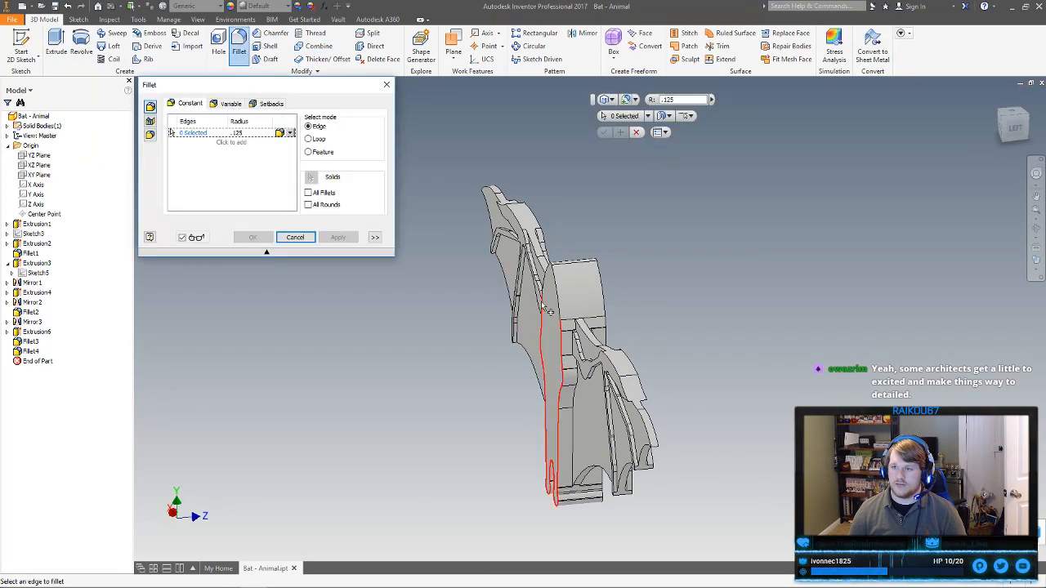
pyautogui.click(562, 348)
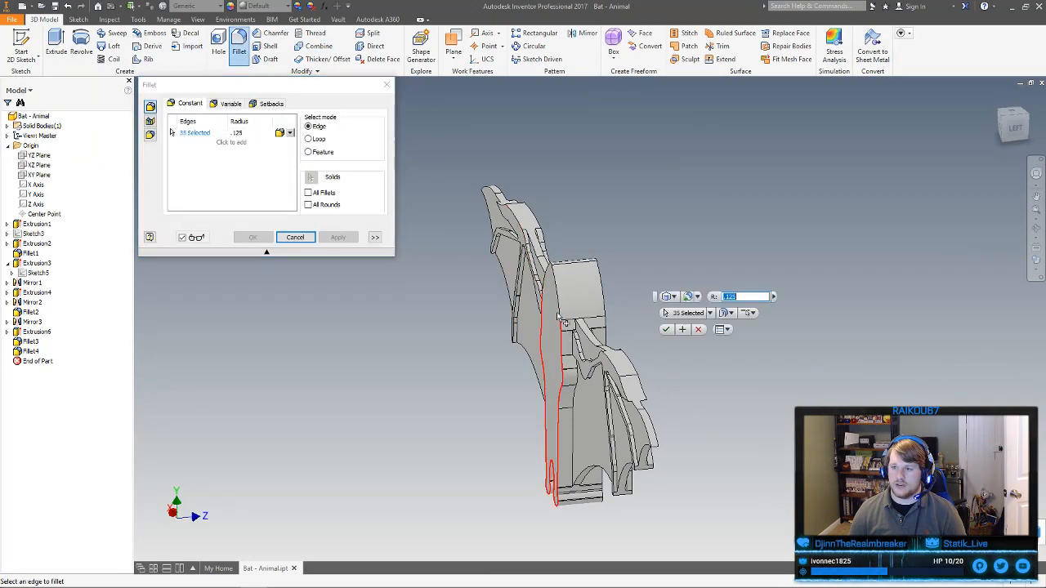
pyautogui.click(608, 301)
pyautogui.keyDown('shift'); pyautogui.moveTo(626, 318); pyautogui.dragTo(560, 280, button='middle'); pyautogui.keyUp('shift')
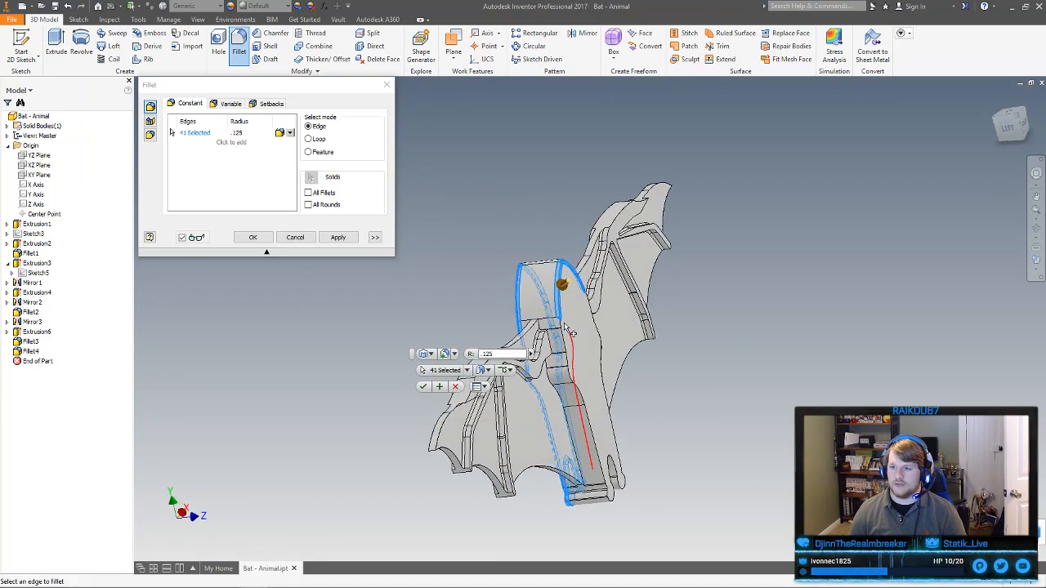
# Add the rest of the body's front outline to the selection and apply the .125 fillet
pyautogui.click(561, 331)
pyautogui.keyDown('shift'); pyautogui.moveTo(649, 411); pyautogui.dragTo(606, 409, button='middle'); pyautogui.keyUp('shift')
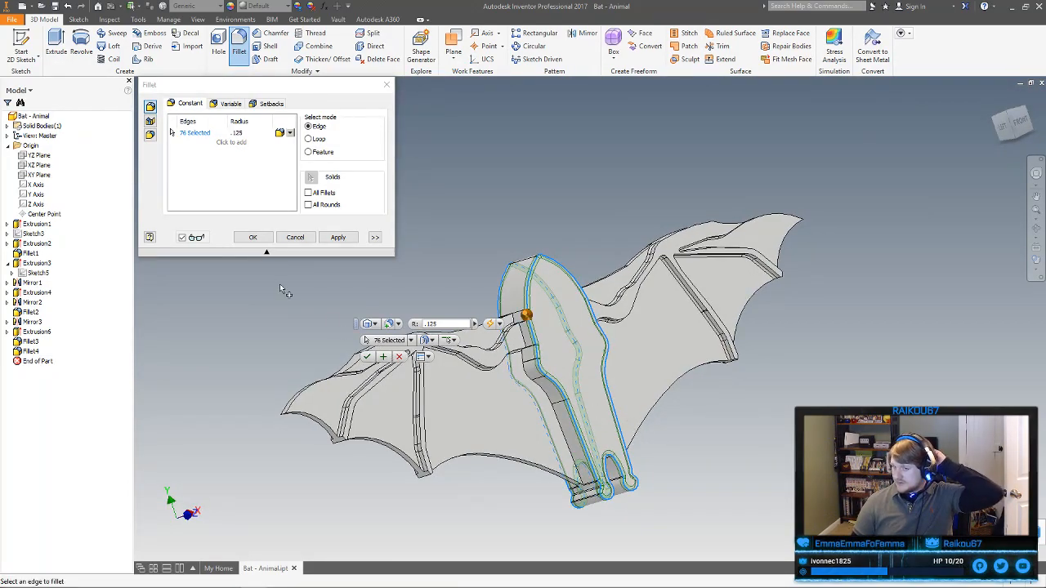
pyautogui.click(255, 239)
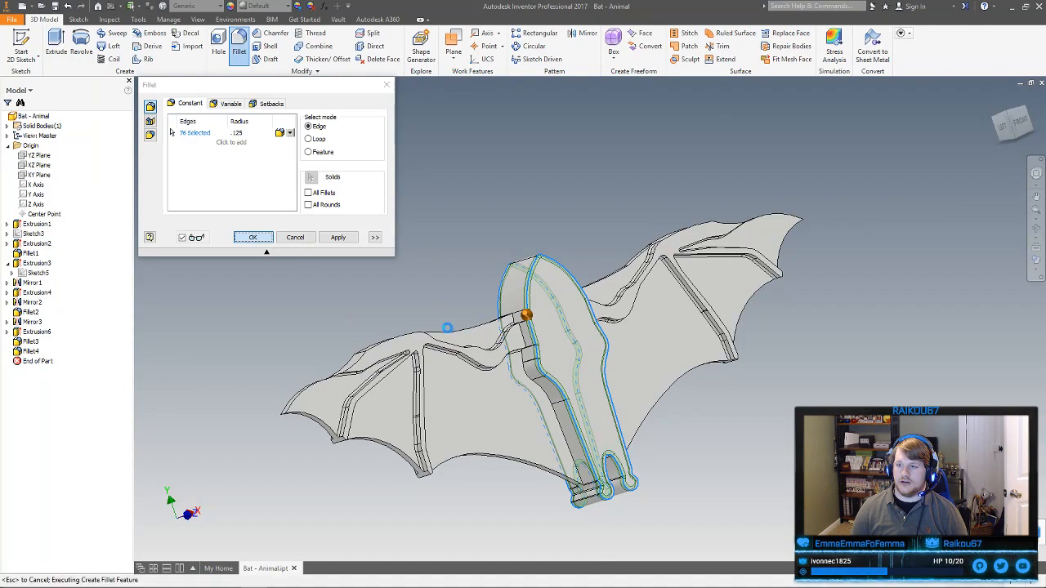
pyautogui.keyDown('shift'); pyautogui.moveTo(604, 368); pyautogui.dragTo(496, 425, button='middle'); pyautogui.keyUp('shift')
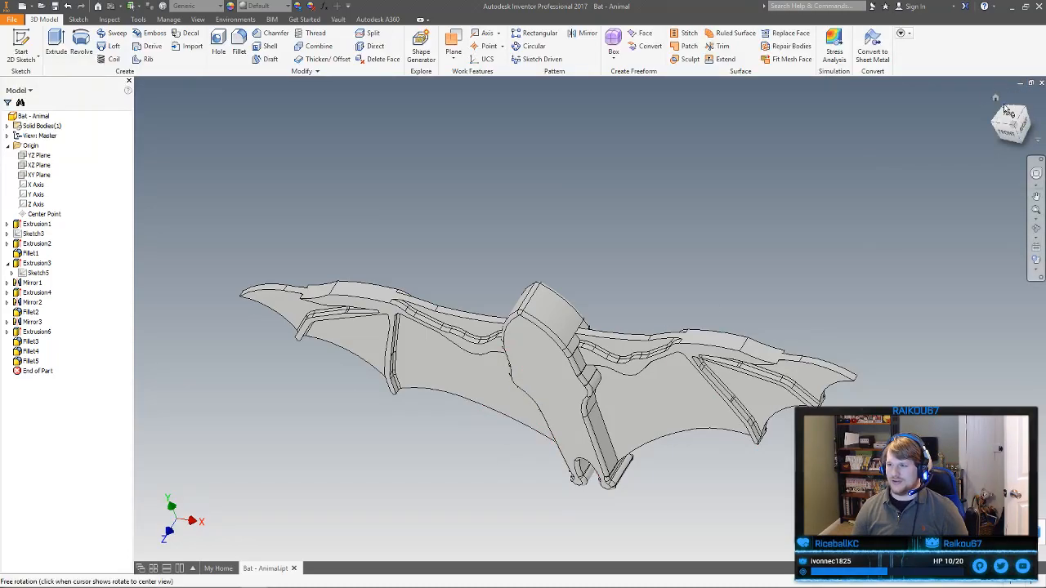
pyautogui.click(996, 100)
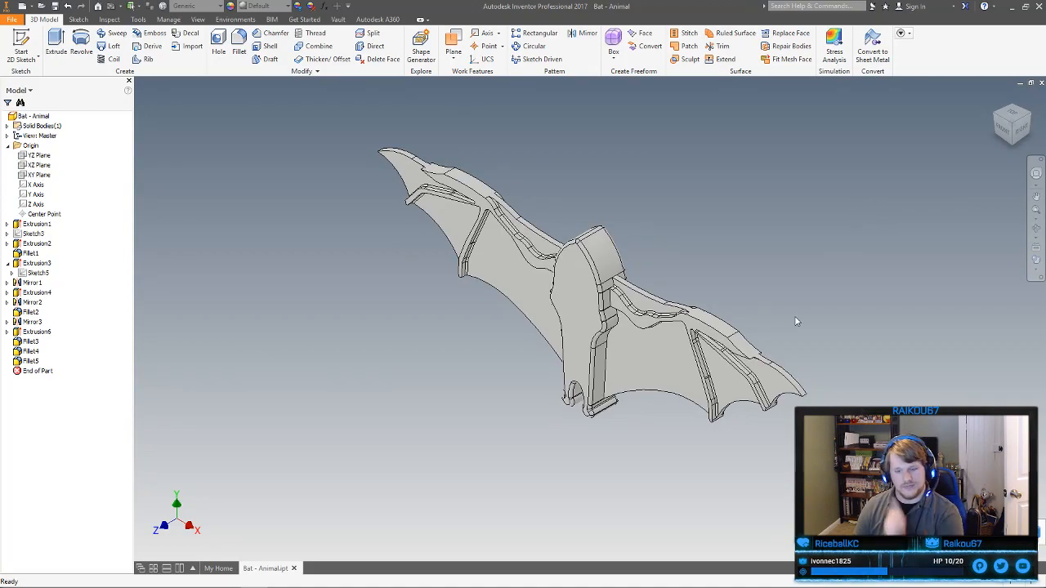
pyautogui.keyDown('shift'); pyautogui.moveTo(800, 315); pyautogui.dragTo(945, 187, button='middle'); pyautogui.keyUp('shift')
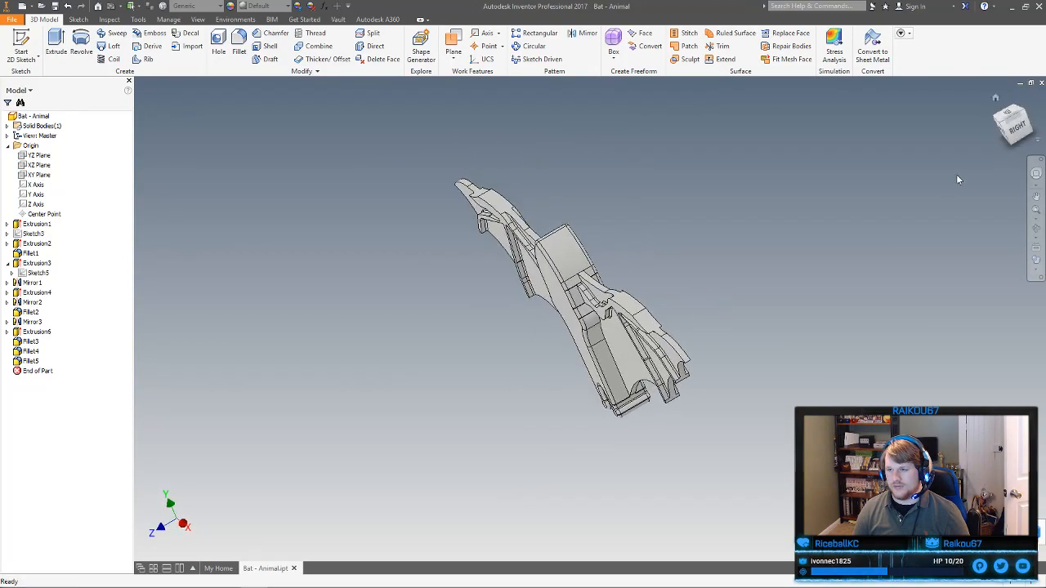
pyautogui.click(996, 100)
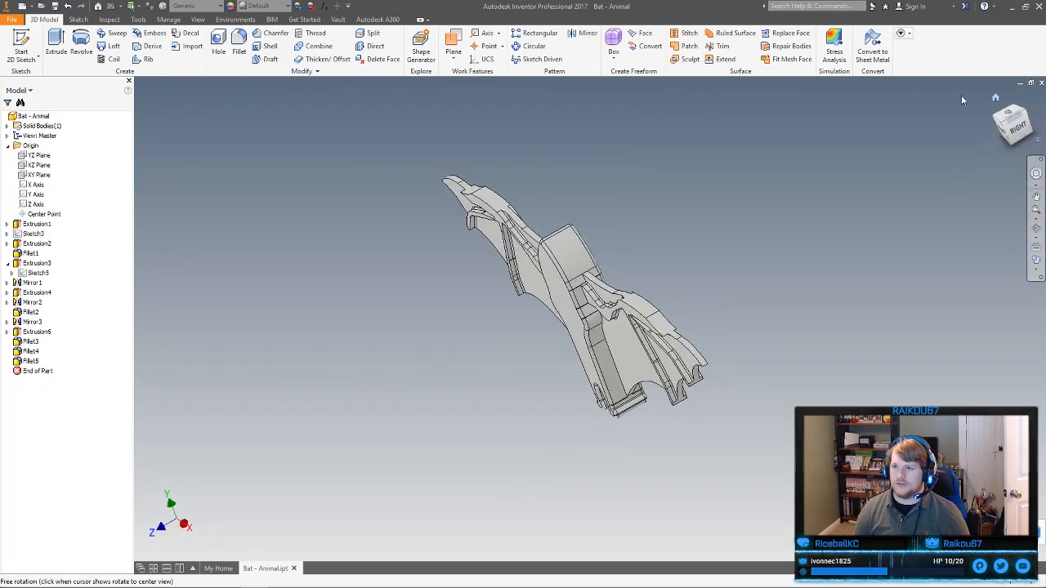
pyautogui.click(617, 54)
pyautogui.click(617, 56)
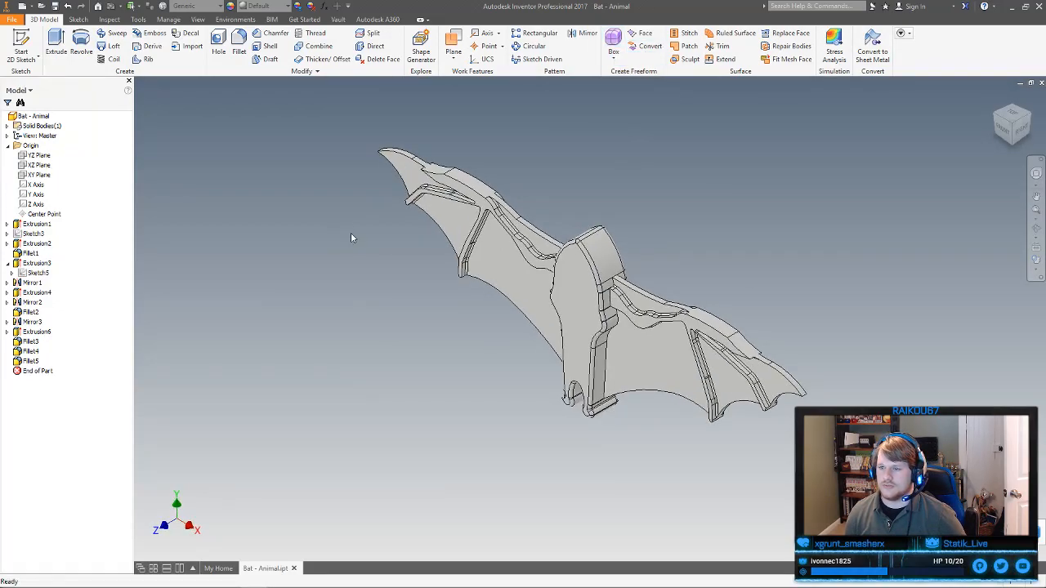
pyautogui.press('m')
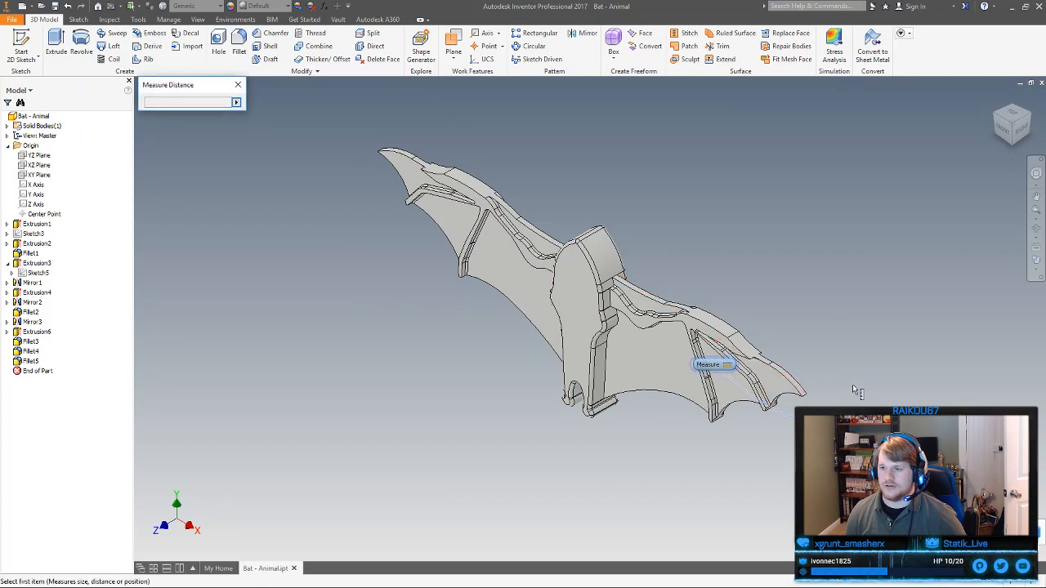
pyautogui.click(238, 85)
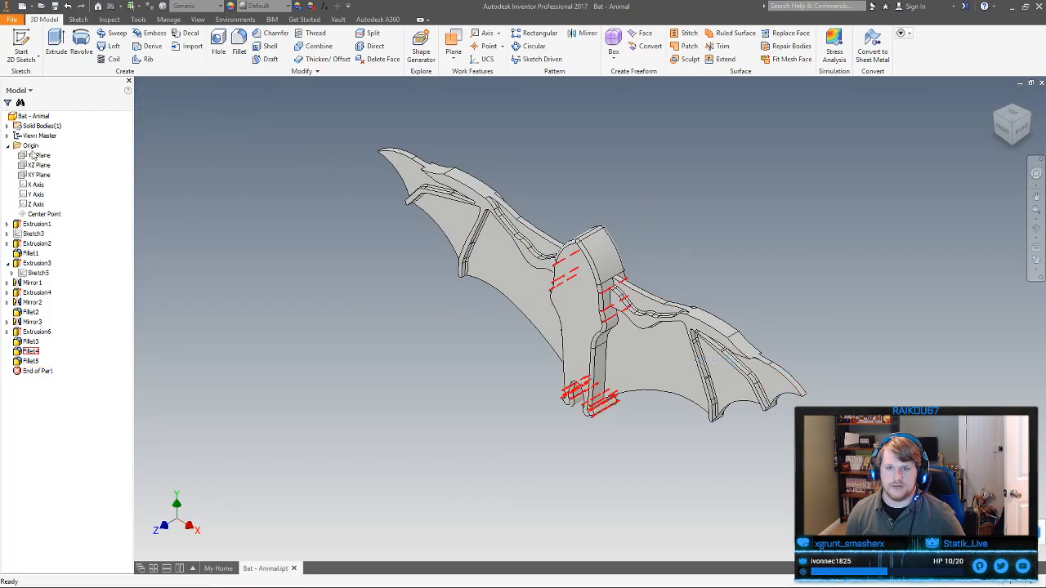
# Try to convert all faces of the bat to freeform with uniform spacing and 4 faces in length and width
pyautogui.click(33, 116)
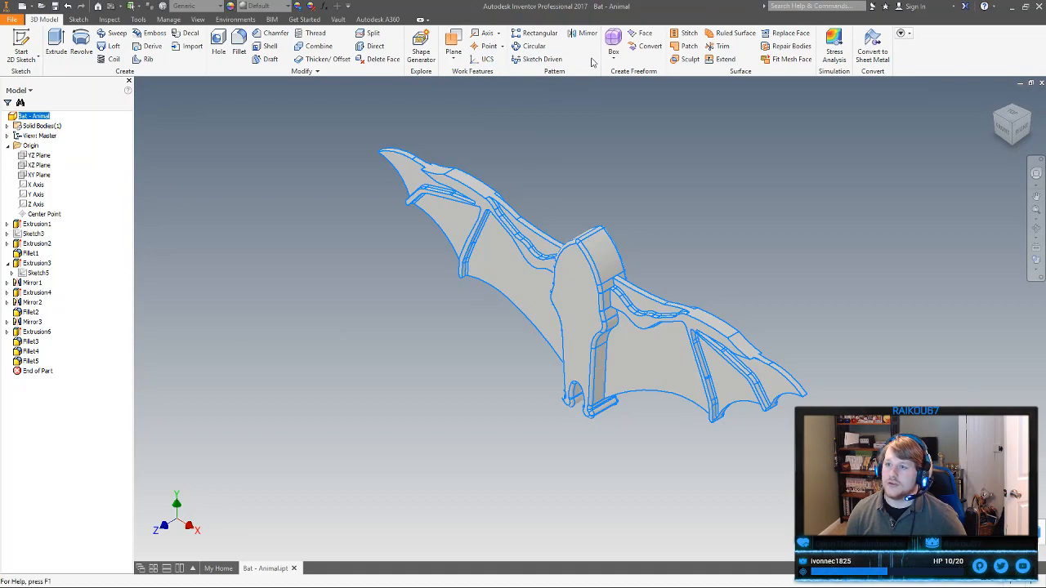
pyautogui.click(650, 46)
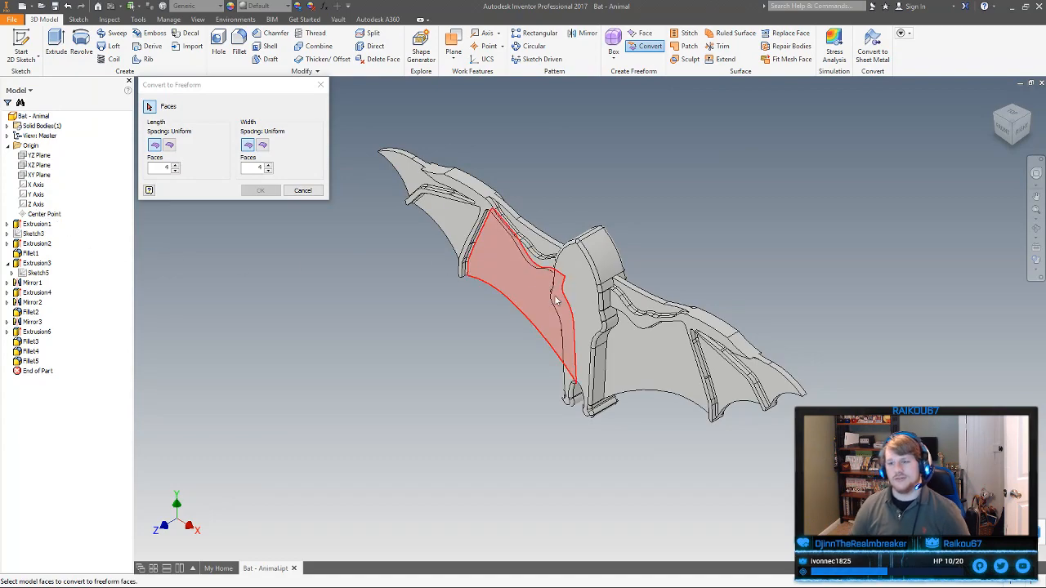
pyautogui.moveTo(839, 480); pyautogui.dragTo(349, 121)
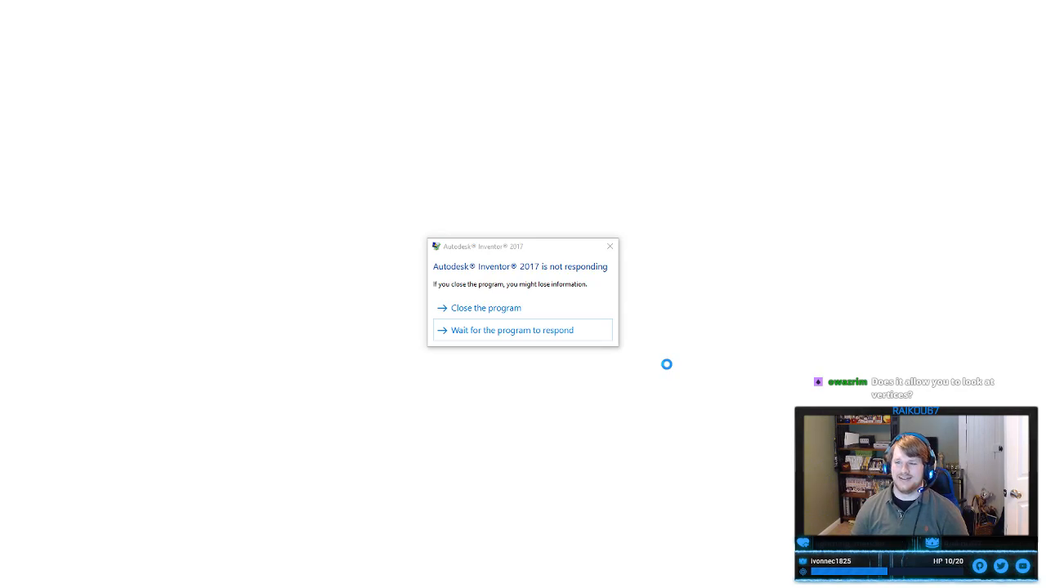
pyautogui.click(509, 330)
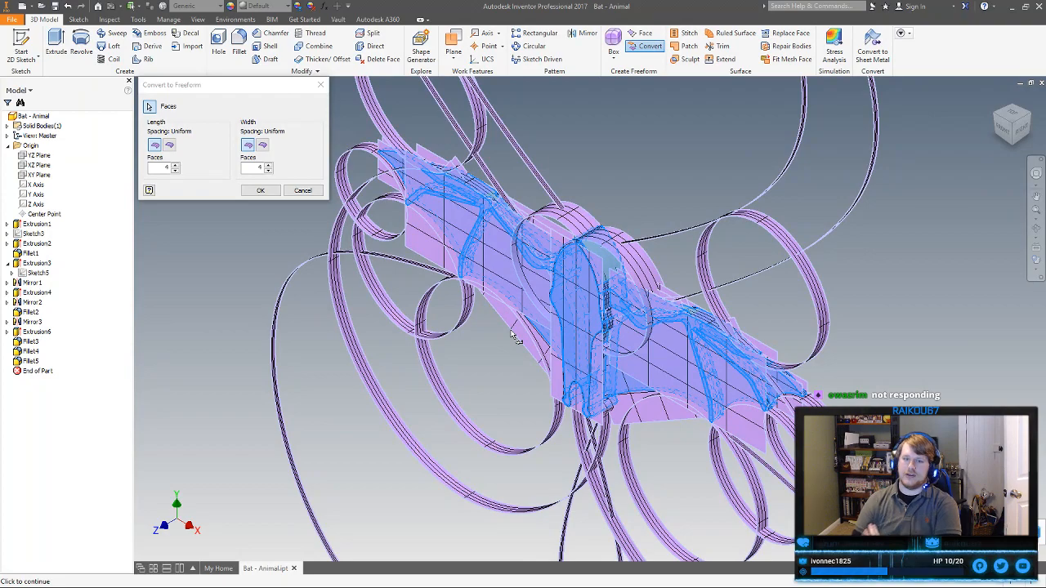
pyautogui.click(303, 191)
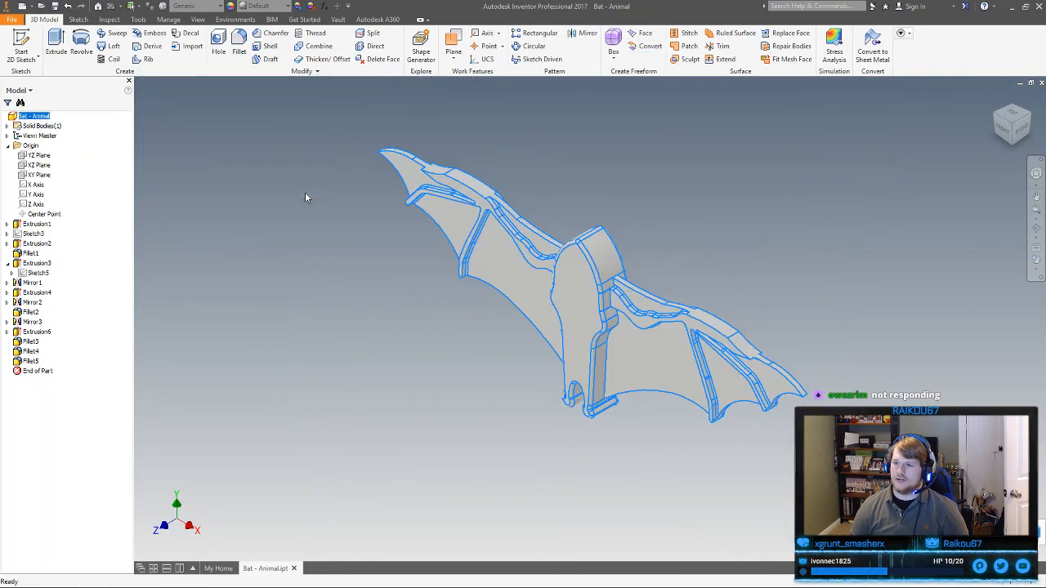
# Check the available selection filters and examine the vertex and rounded corner at the tip of the bat's head
pyautogui.click(139, 6)
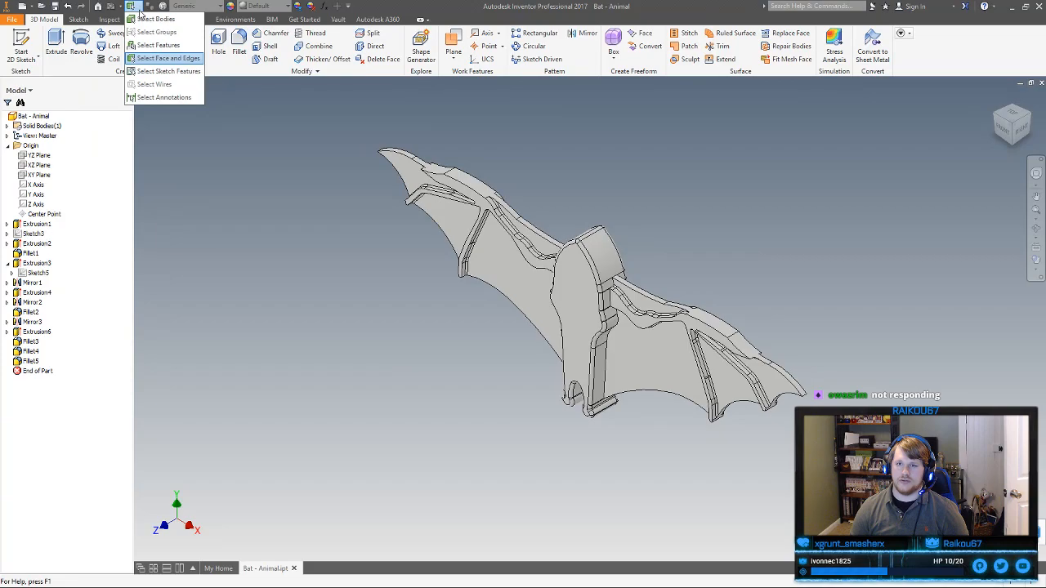
pyautogui.click(382, 124)
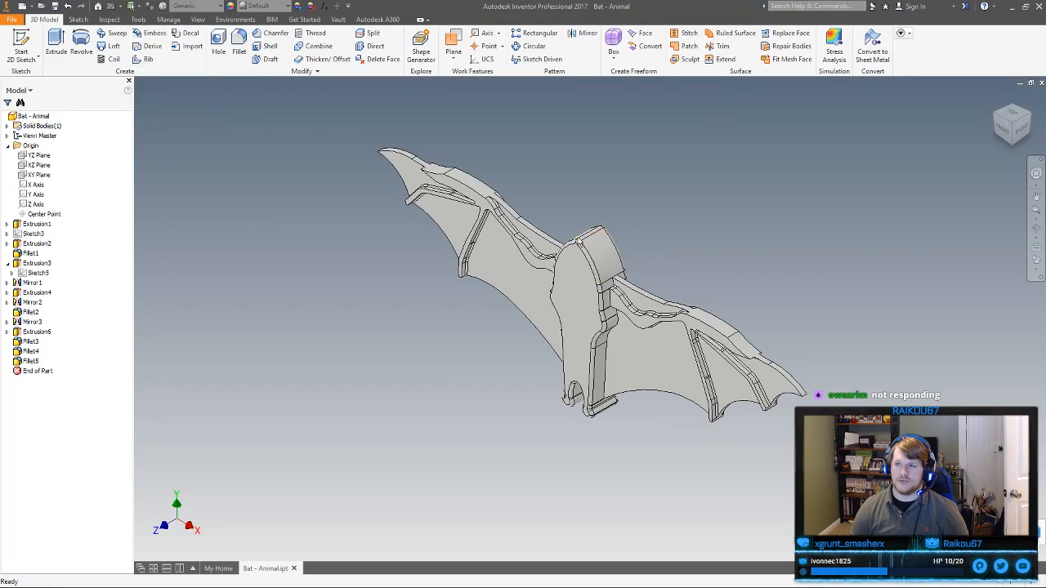
pyautogui.scroll(3, 572, 226)
pyautogui.scroll(-3, 572, 226)
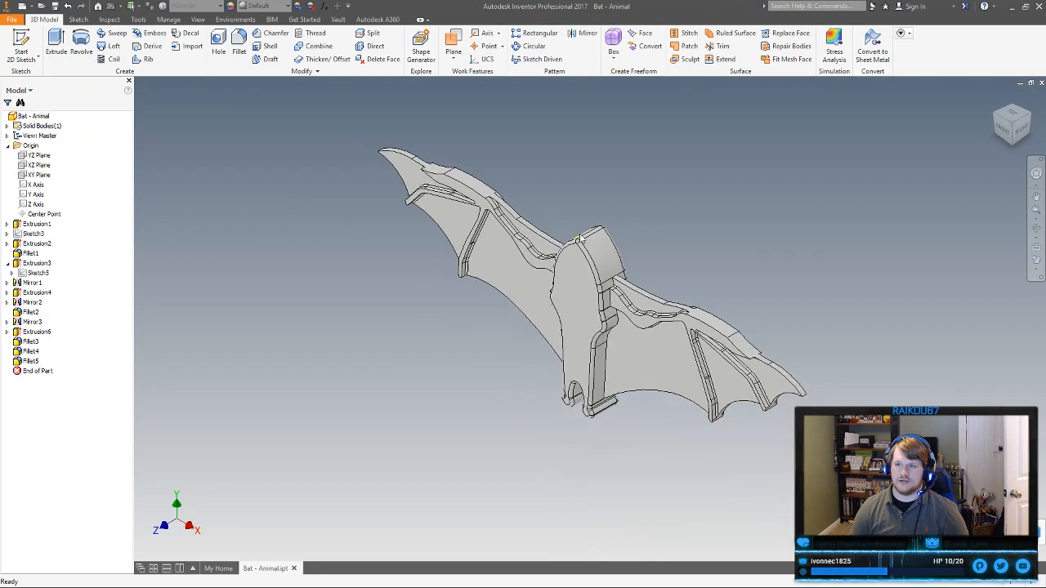
pyautogui.scroll(6, 579, 244)
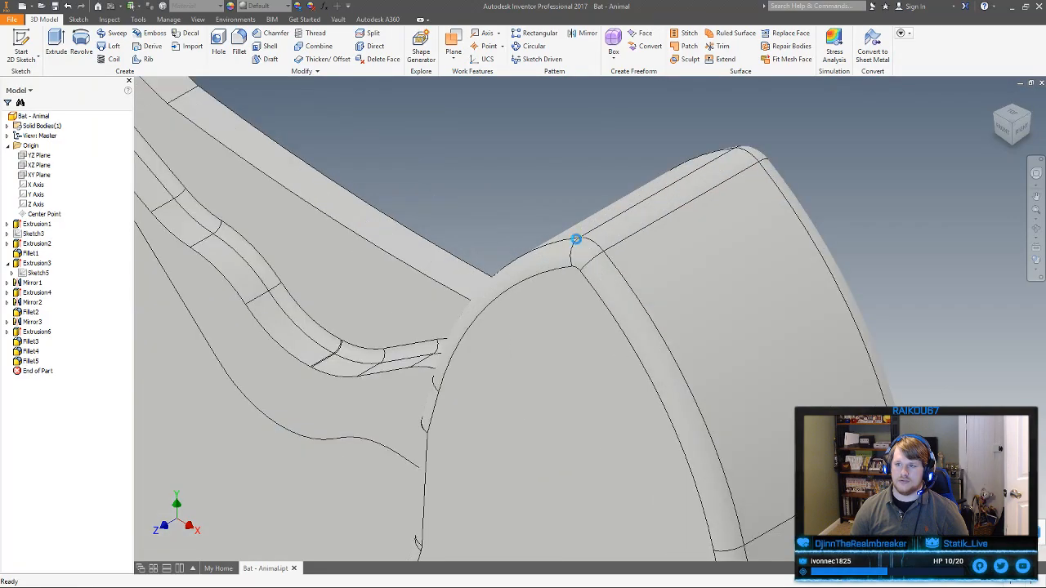
pyautogui.click(451, 180)
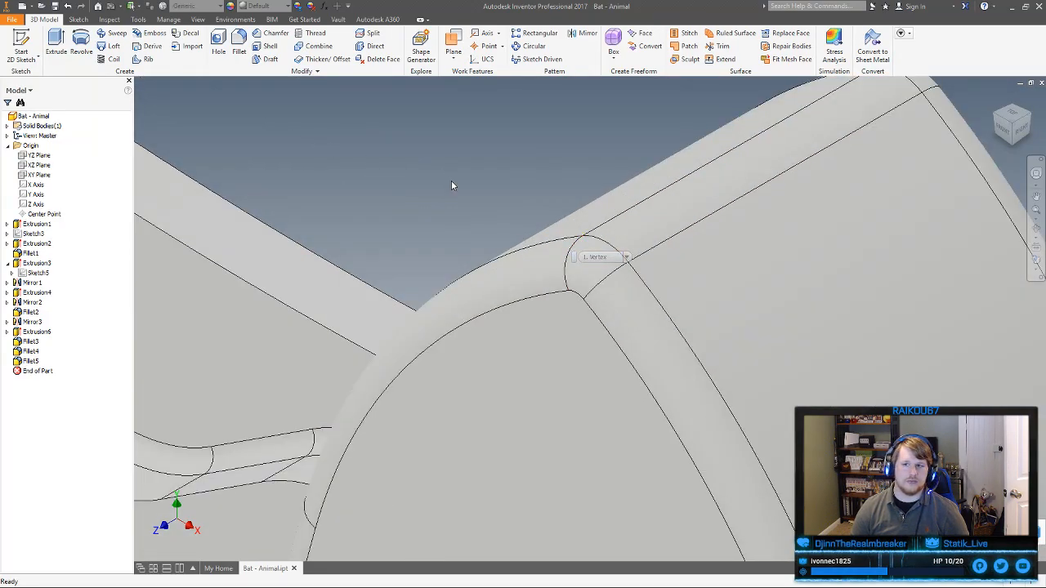
pyautogui.scroll(-3, 452, 181)
pyautogui.click(138, 6)
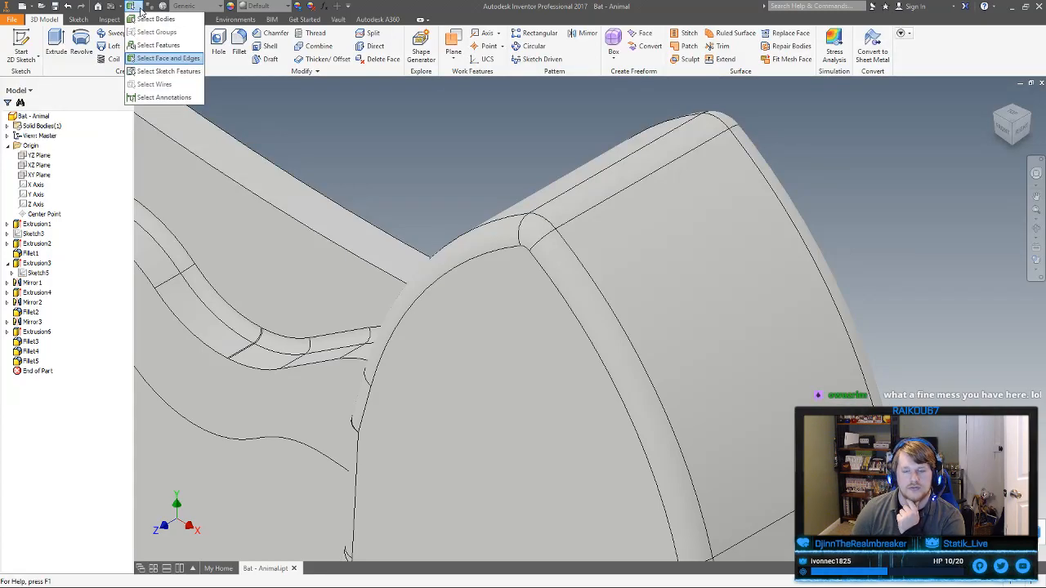
pyautogui.click(141, 8)
pyautogui.scroll(-4, 347, 157)
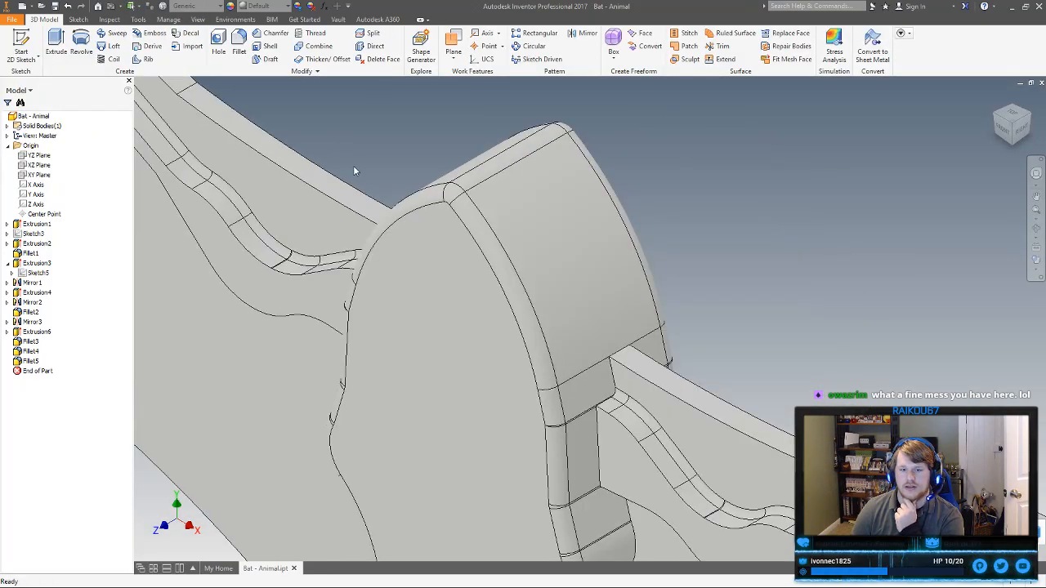
# Try to convert the whole bat to freeform again with 3 faces in length and 4 in width
pyautogui.moveTo(500, 227); pyautogui.dragTo(566, 198, button='middle')
pyautogui.scroll(-3, 566, 199)
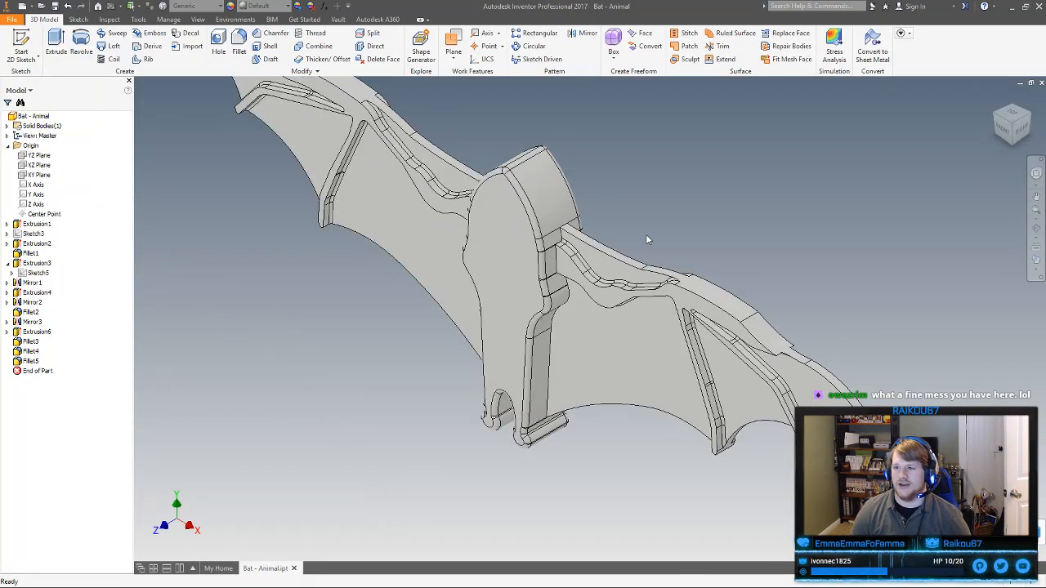
pyautogui.moveTo(646, 235); pyautogui.dragTo(717, 283, button='middle')
pyautogui.scroll(-2, 678, 291)
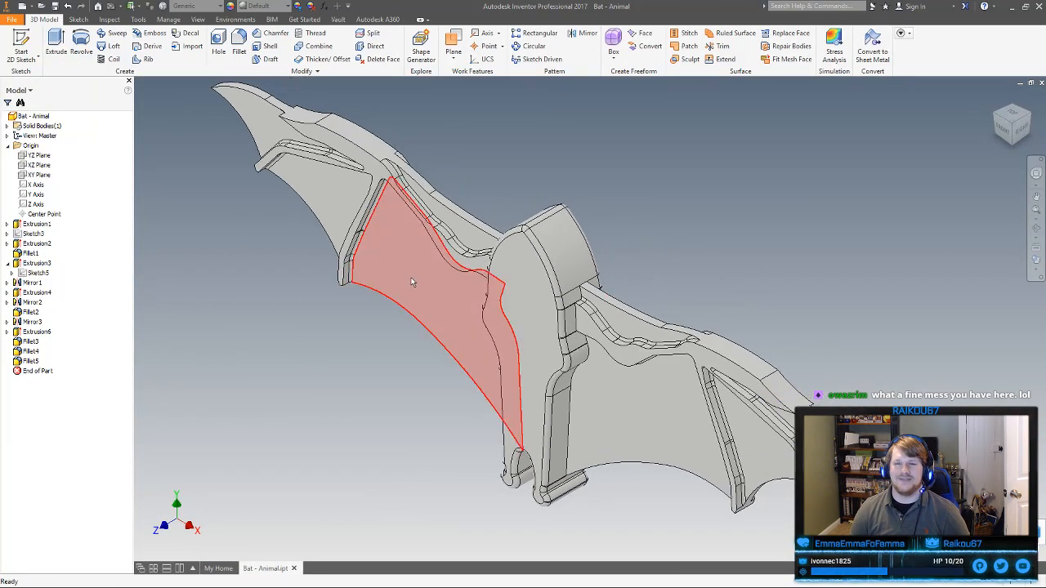
pyautogui.scroll(2, 756, 292)
pyautogui.scroll(-3, 730, 283)
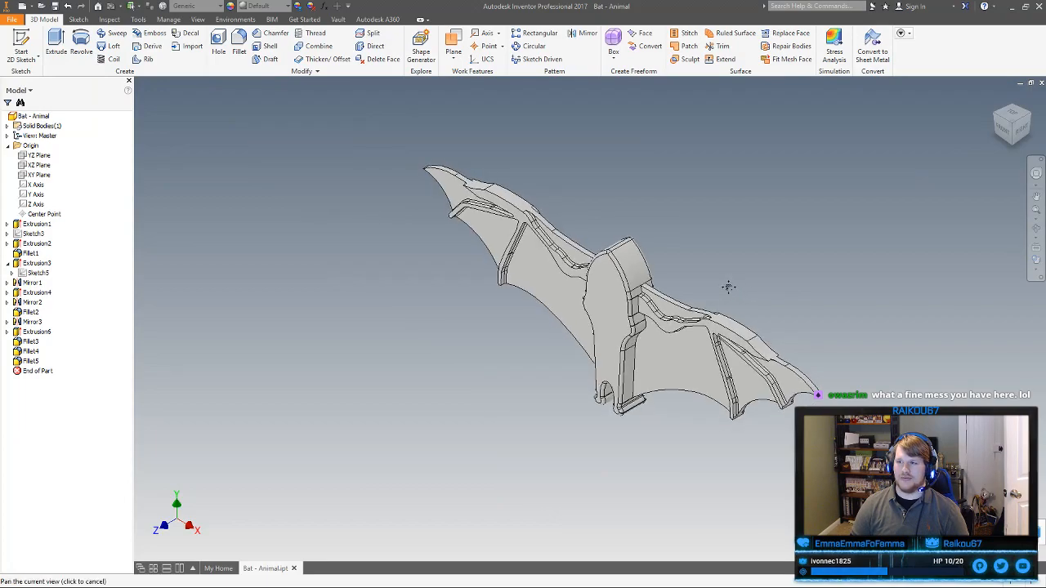
pyautogui.scroll(1, 659, 312)
pyautogui.click(647, 46)
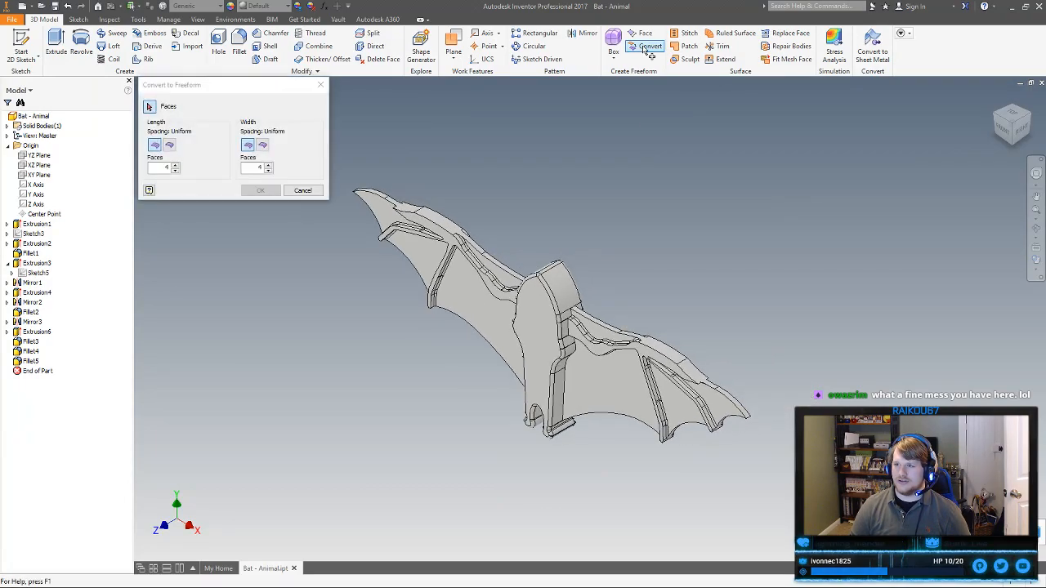
pyautogui.moveTo(771, 510); pyautogui.dragTo(340, 163)
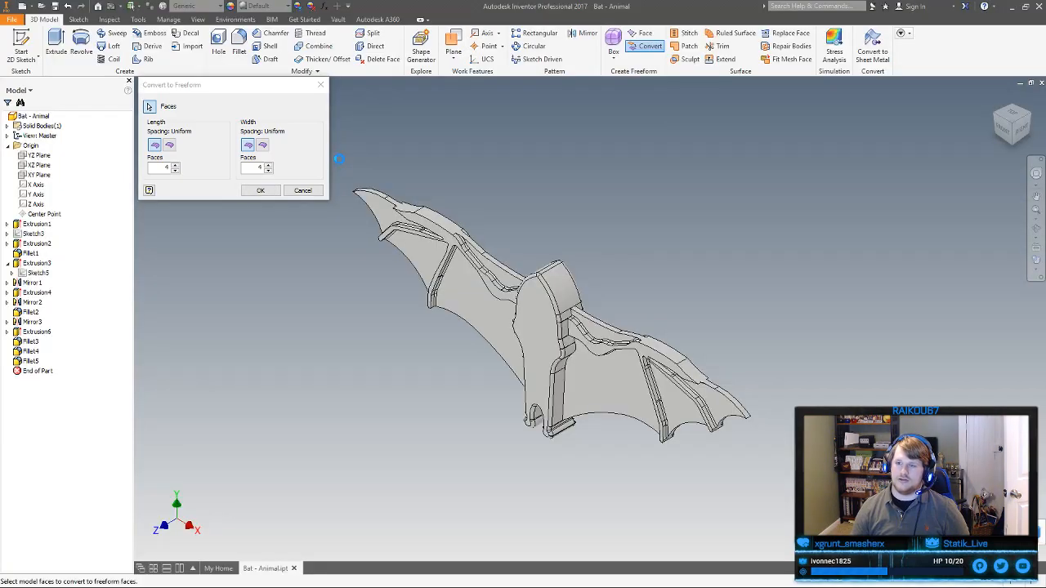
pyautogui.doubleClick(165, 167)
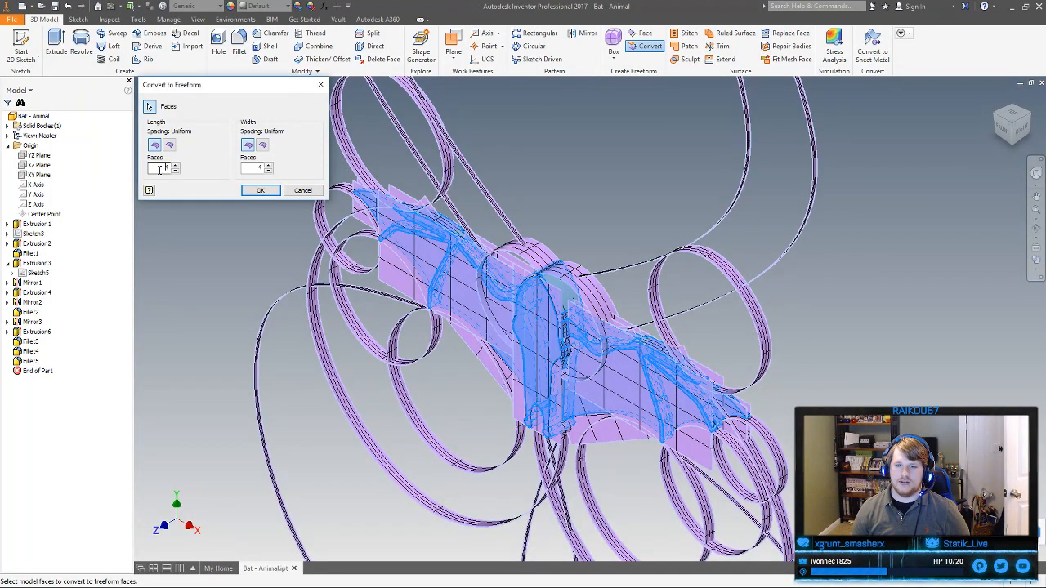
pyautogui.write('3')
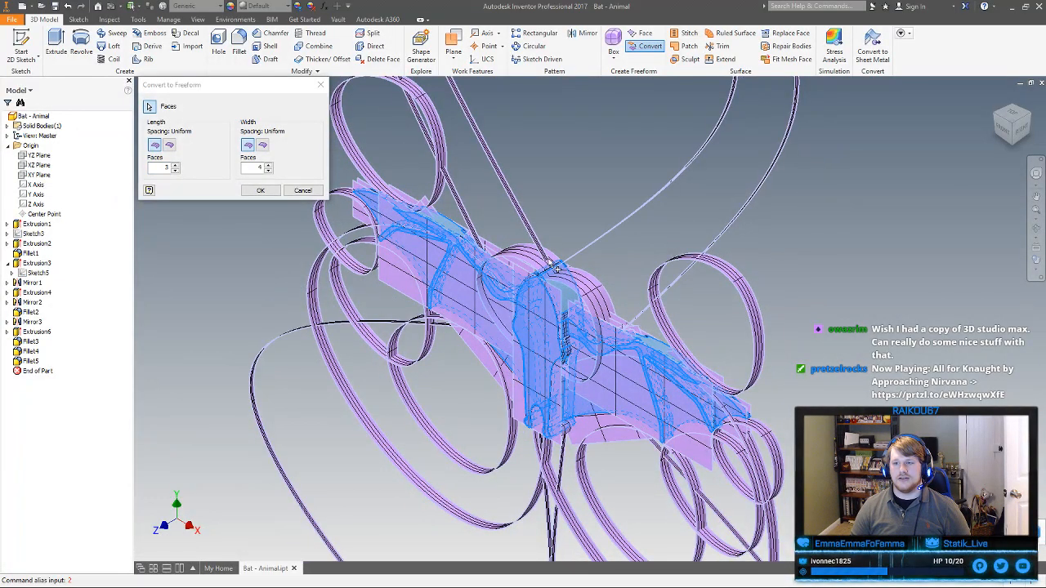
pyautogui.click(303, 190)
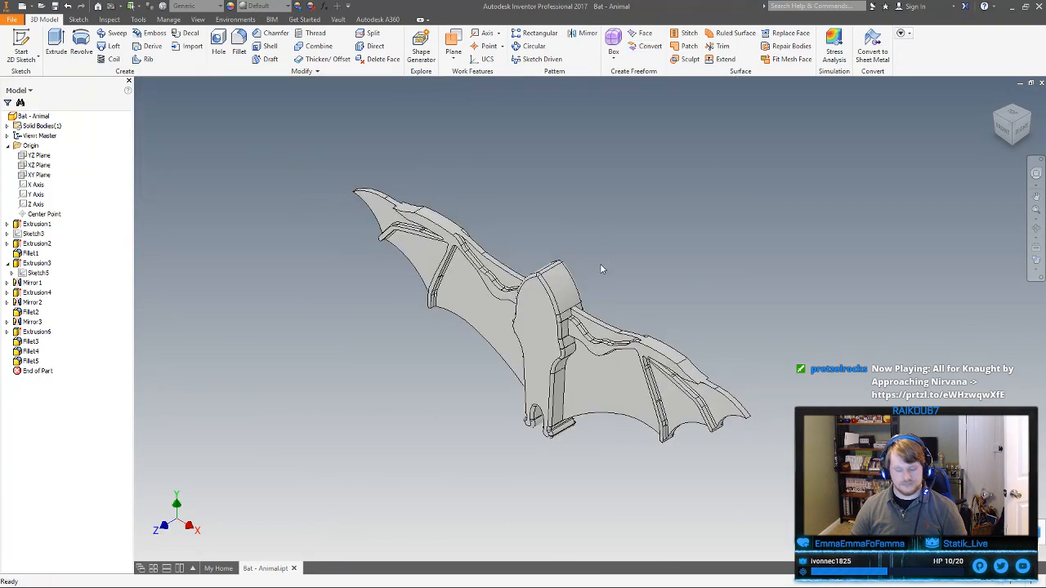
# Delete the body's .063 corner fillet and .125 outline fillet, and suppress Fillet3
pyautogui.scroll(3, 593, 302)
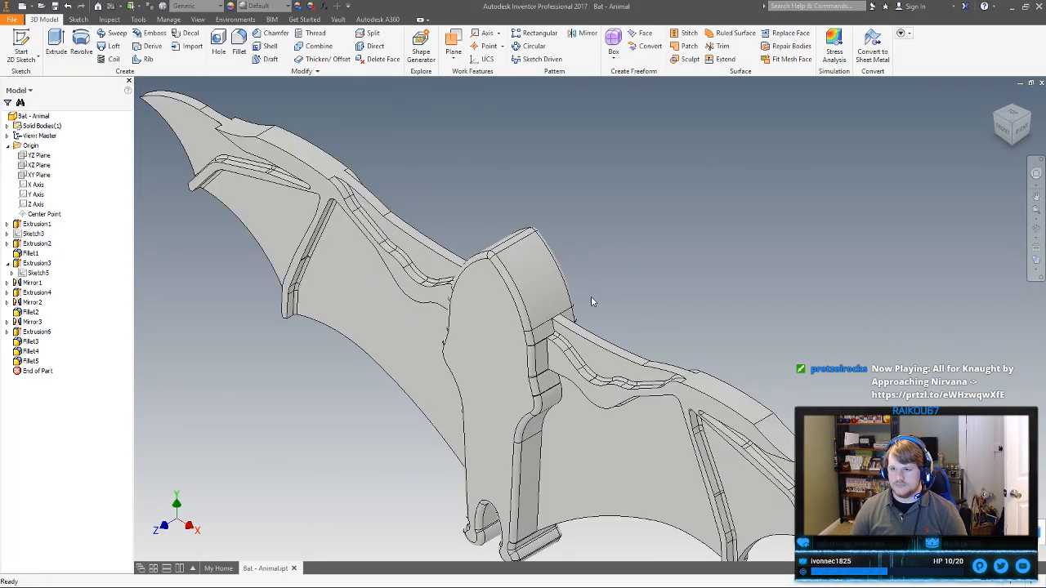
pyautogui.click(32, 362)
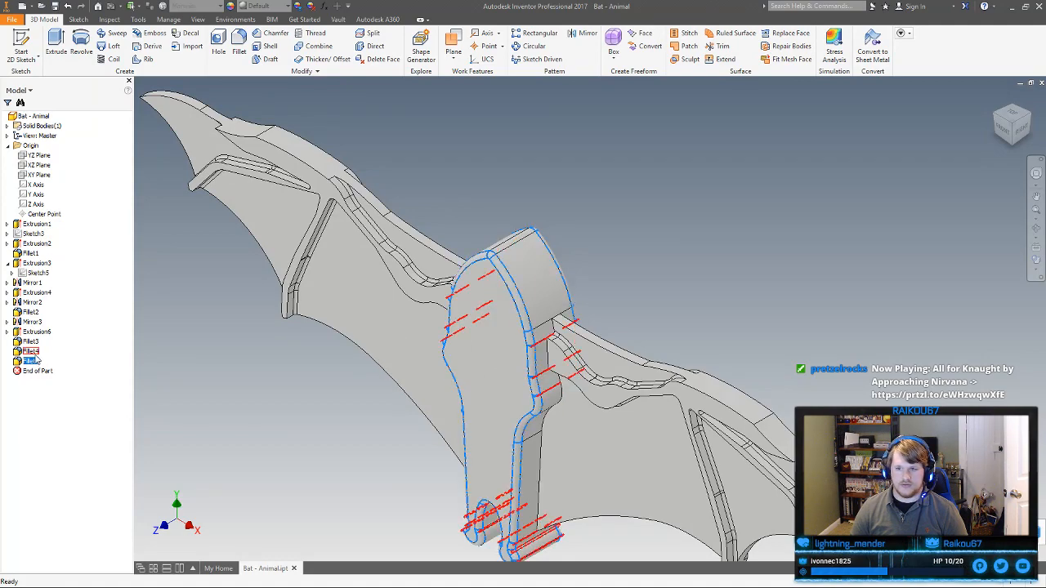
pyautogui.rightClick(32, 353)
pyautogui.click(56, 374)
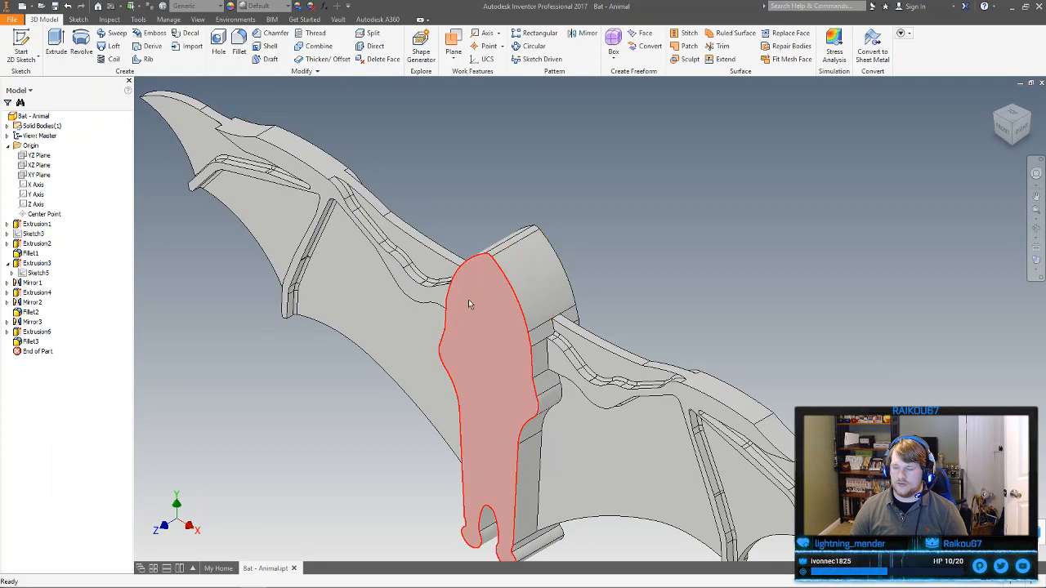
pyautogui.rightClick(33, 342)
pyautogui.click(73, 436)
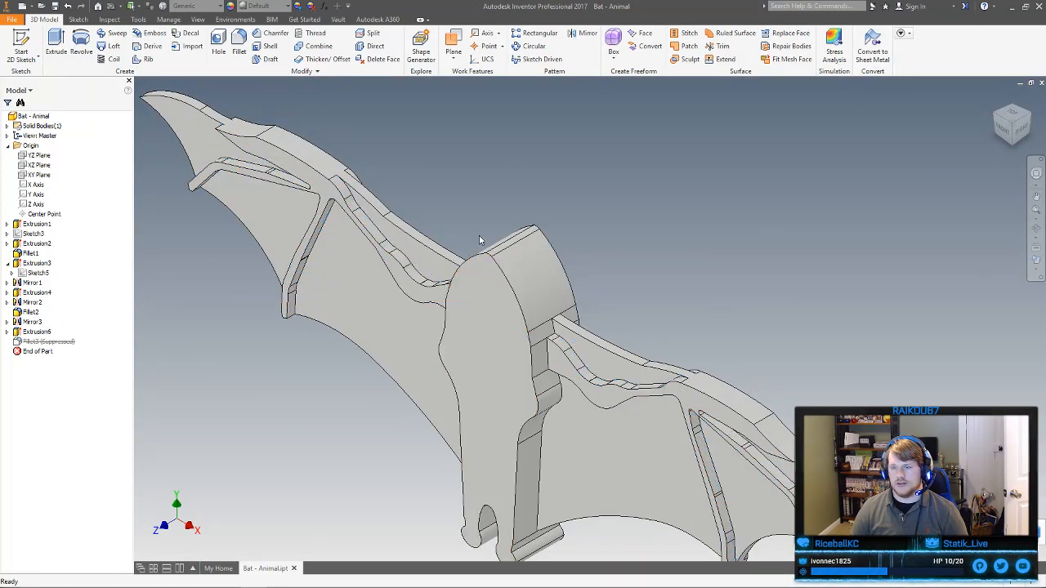
# Examine the edges covered by Fillet2 and Fillet1 in the bat's feature history
pyautogui.rightClick(30, 316)
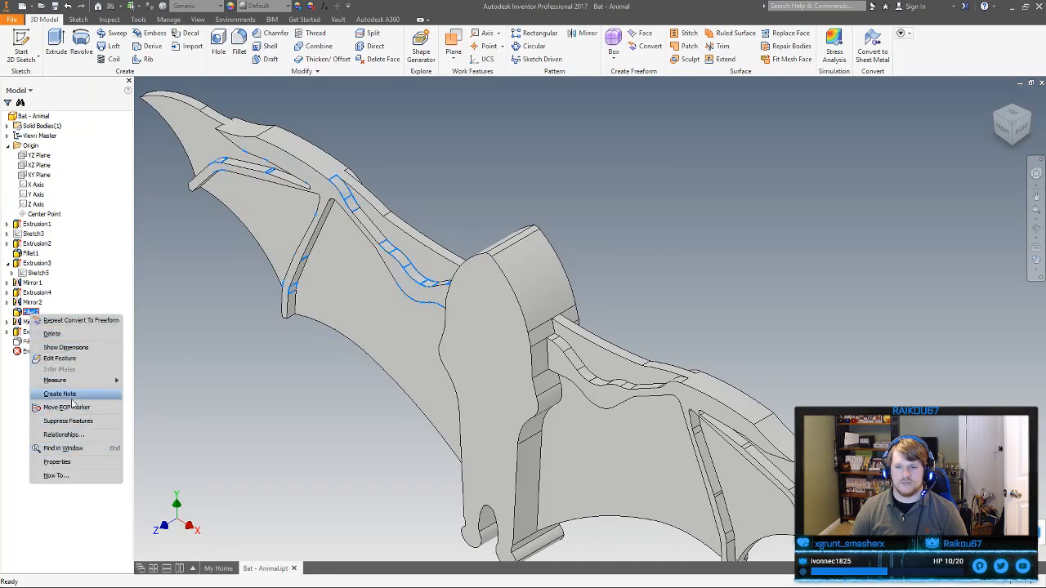
pyautogui.rightClick(21, 315)
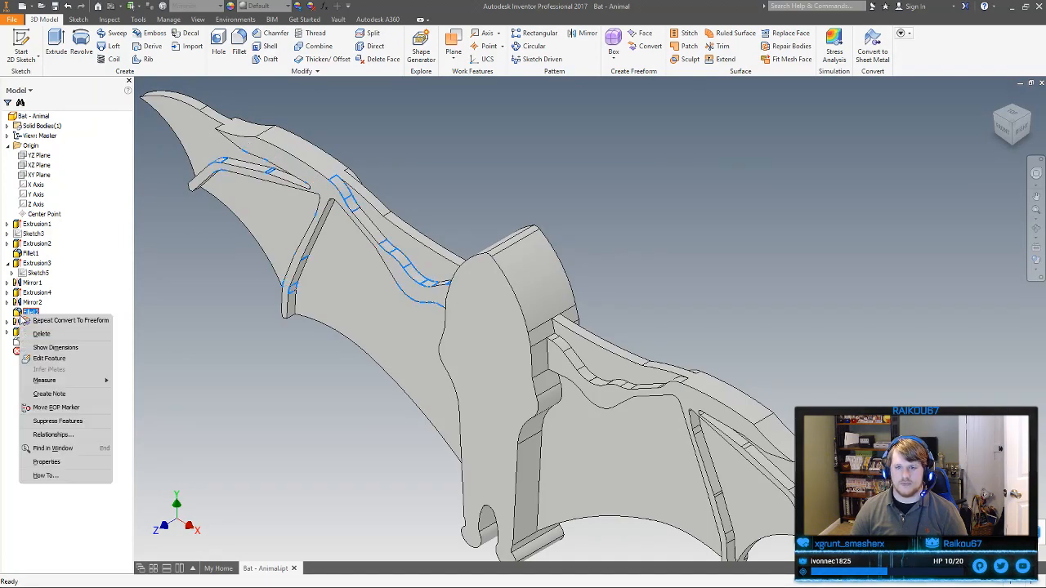
pyautogui.click(265, 350)
pyautogui.click(265, 350)
pyautogui.click(30, 312)
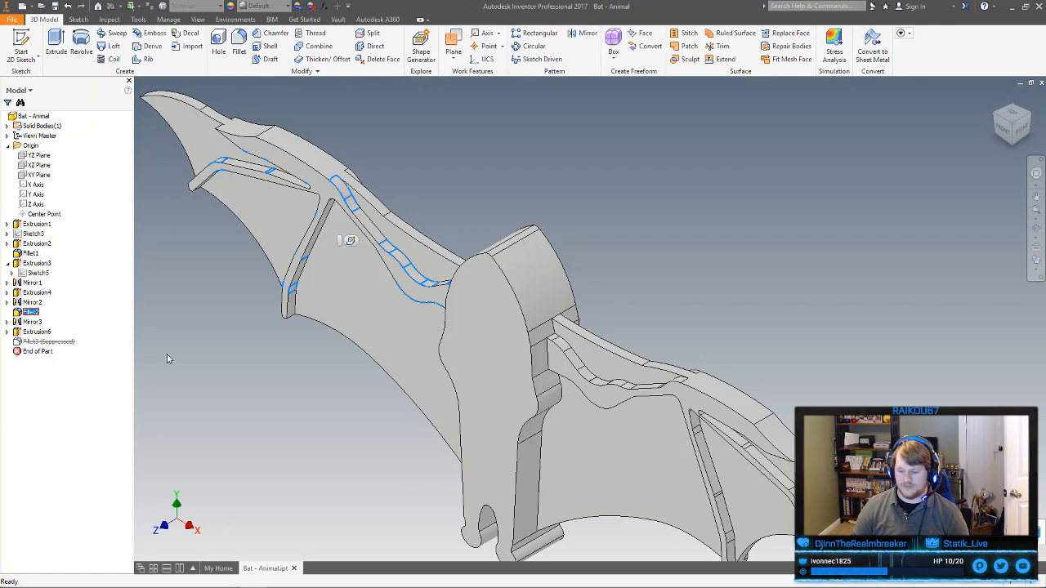
pyautogui.click(637, 255)
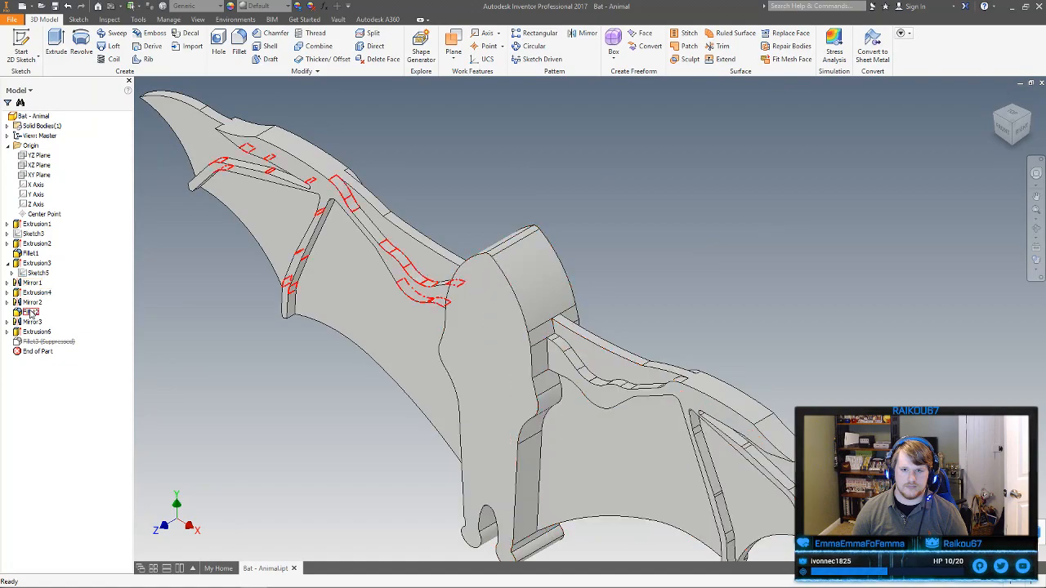
pyautogui.scroll(-5, 580, 228)
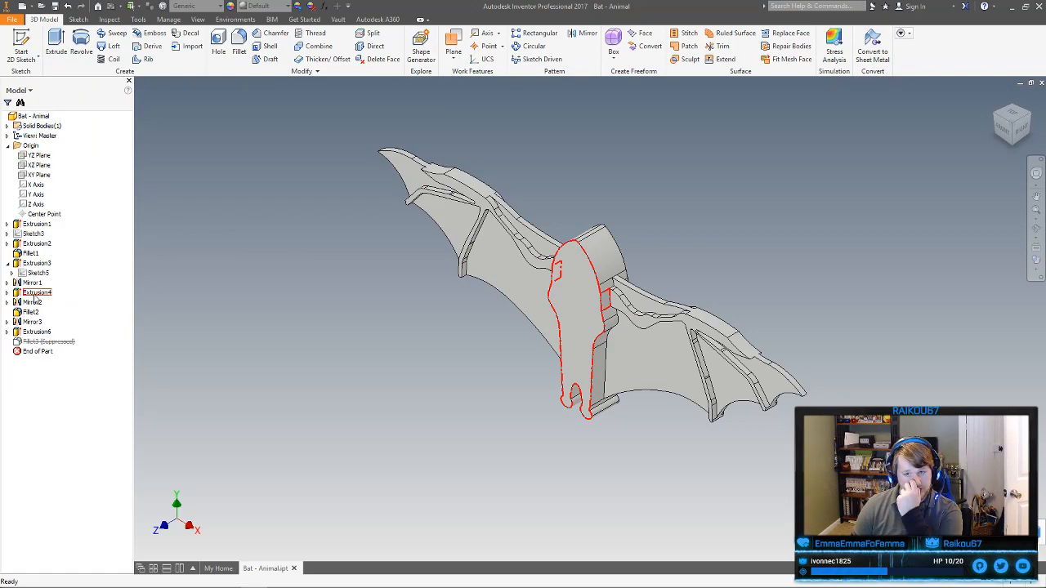
pyautogui.click(34, 254)
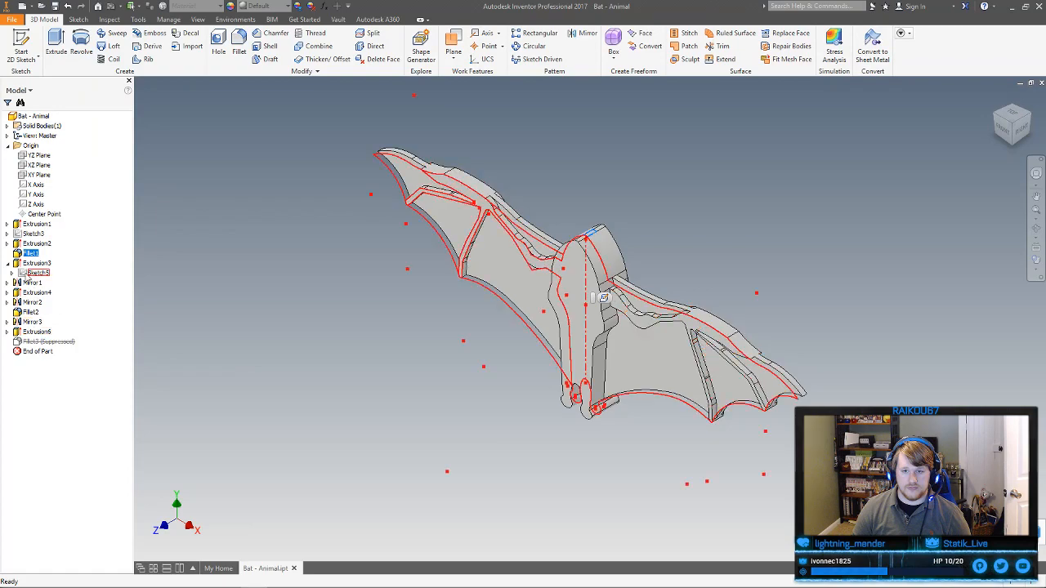
# Delete Fillet2 together with its dependent sketches and features
pyautogui.click(31, 313)
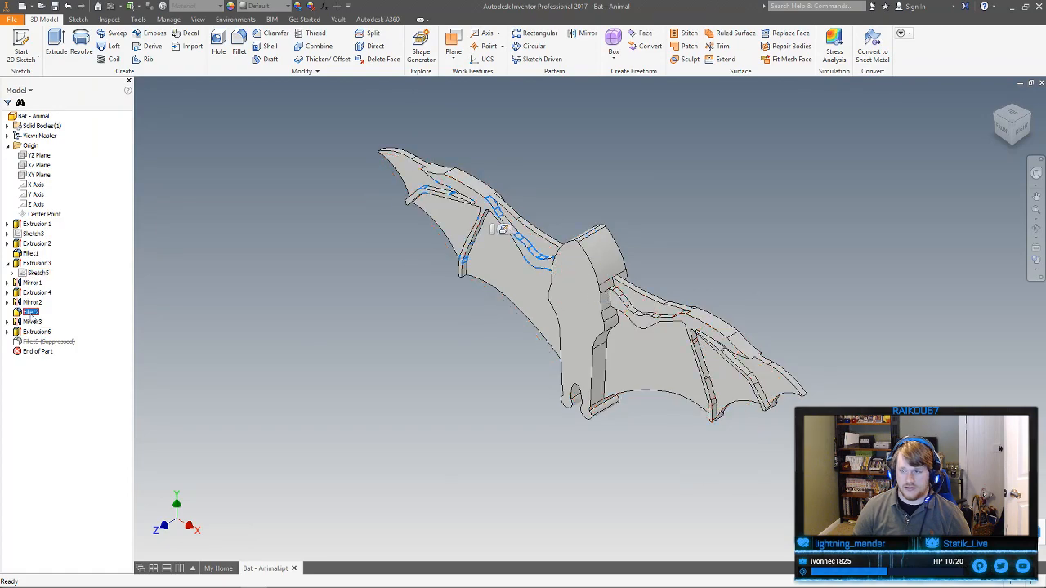
pyautogui.press('Delete')
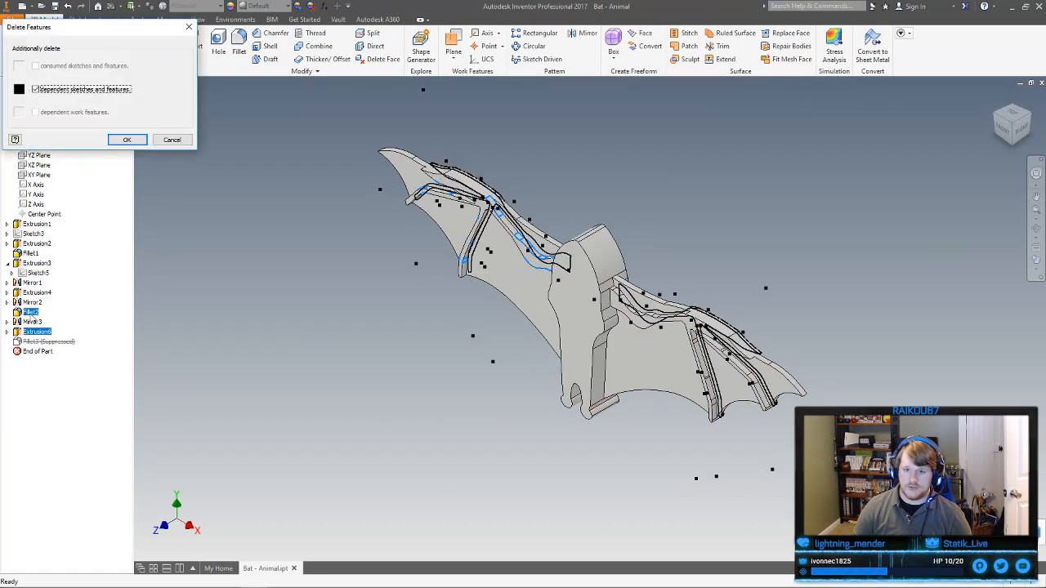
pyautogui.click(127, 141)
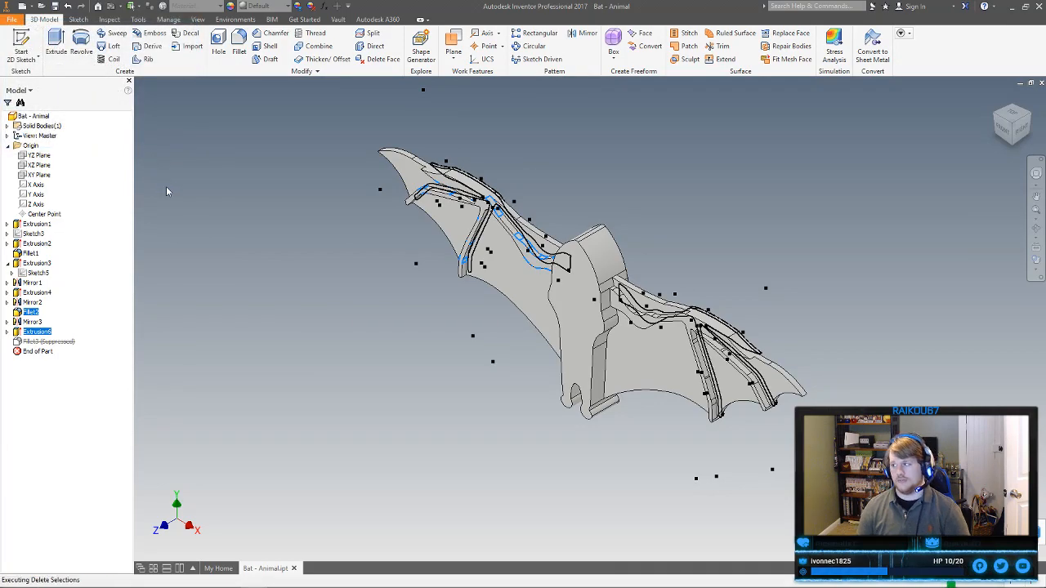
pyautogui.keyDown('shift'); pyautogui.moveTo(320, 277); pyautogui.dragTo(415, 281, button='middle'); pyautogui.keyUp('shift')
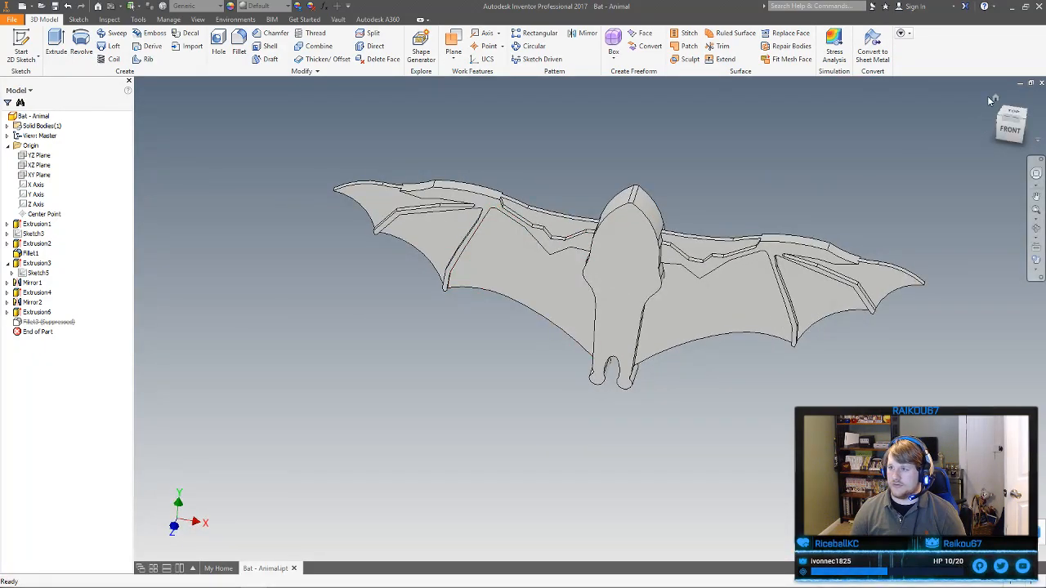
pyautogui.click(992, 97)
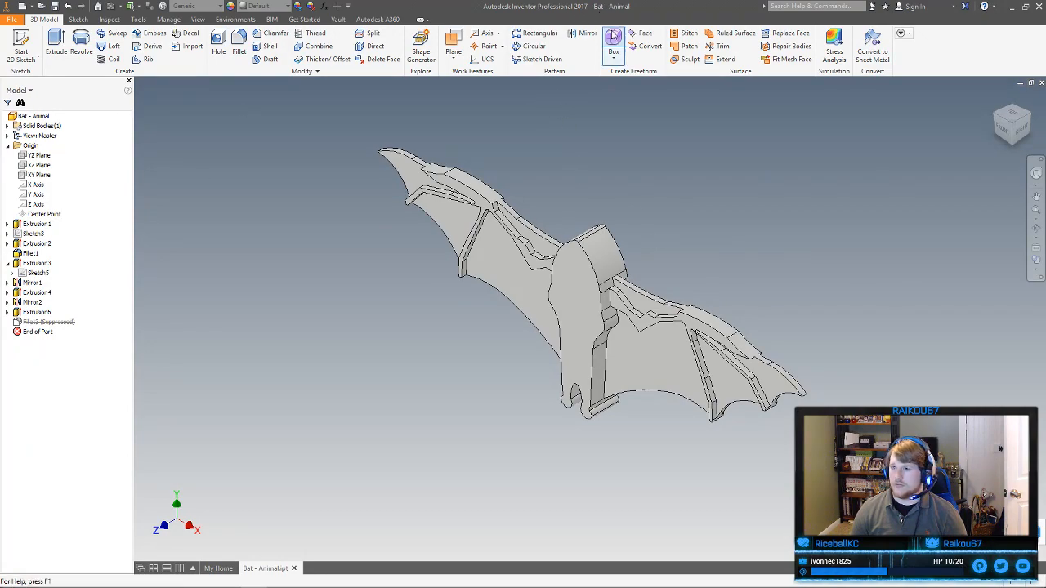
# Convert all of the bat's faces to freeform with uniform spacing, 4 faces in length and 4 in width
pyautogui.click(648, 46)
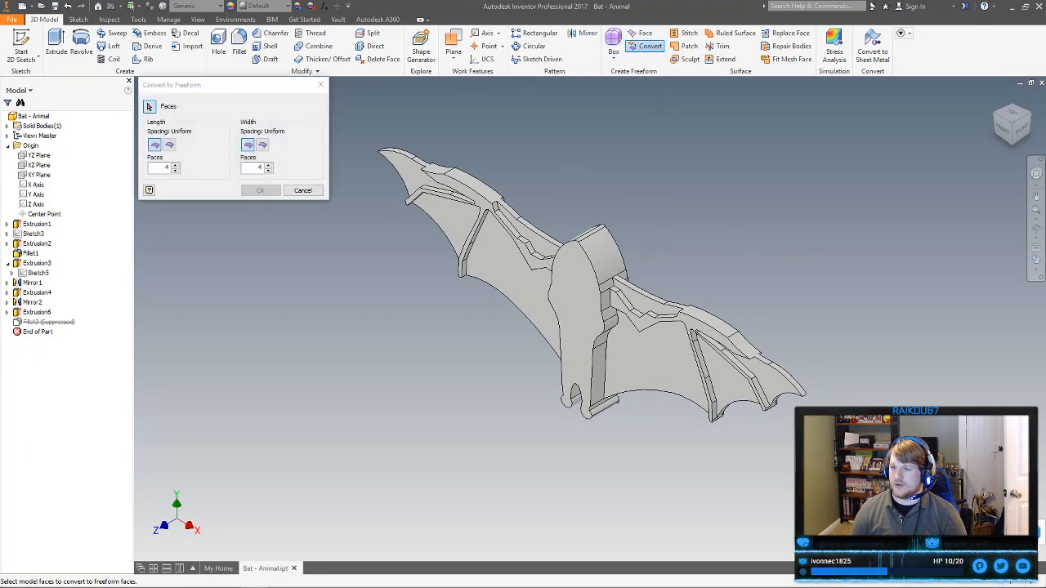
pyautogui.moveTo(825, 486); pyautogui.dragTo(370, 130)
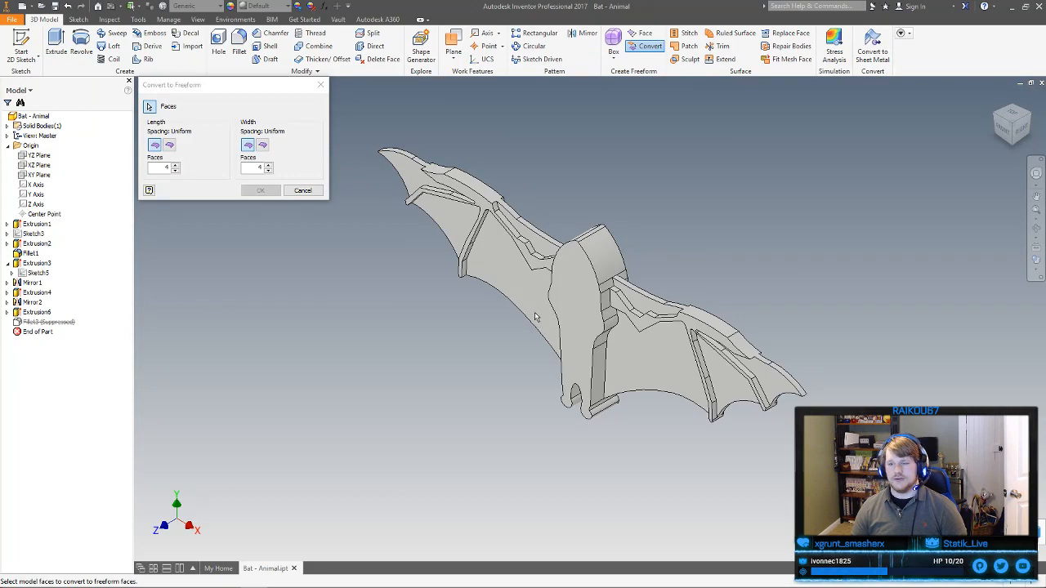
pyautogui.click(537, 287)
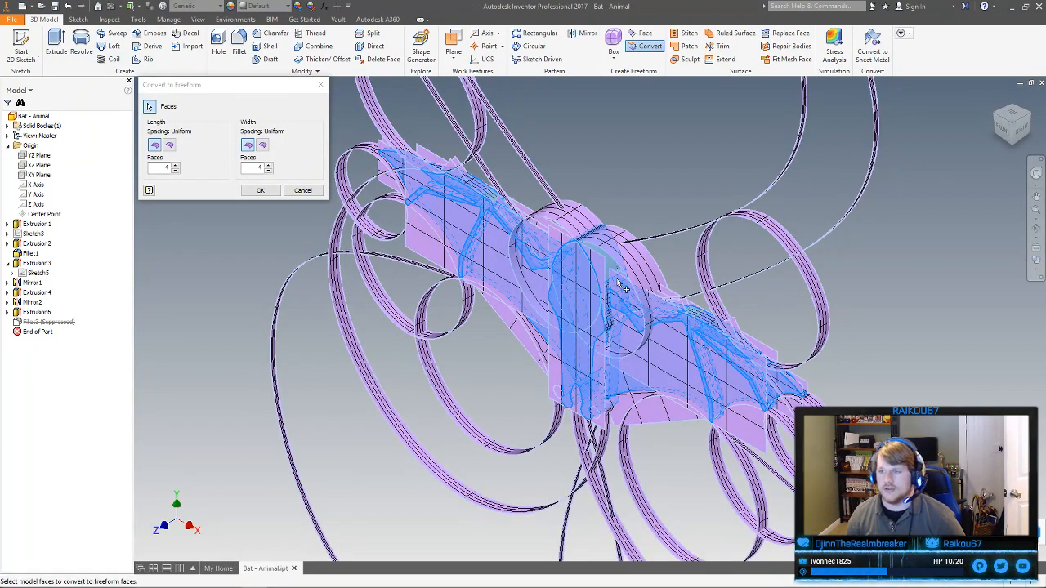
pyautogui.scroll(2, 619, 286)
pyautogui.scroll(-1, 618, 286)
pyautogui.click(260, 189)
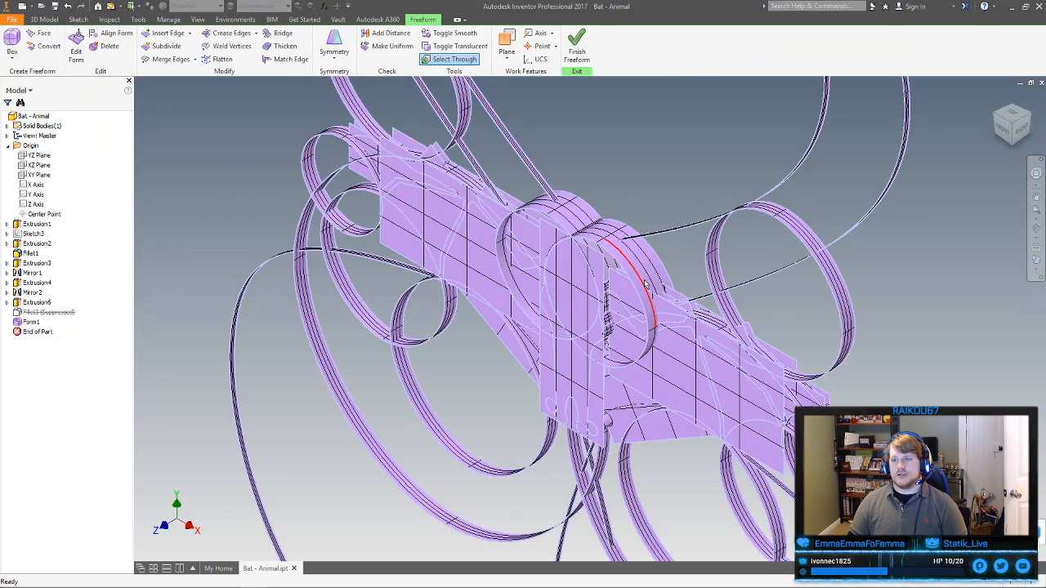
pyautogui.keyDown('shift'); pyautogui.moveTo(688, 319); pyautogui.dragTo(696, 296, button='middle'); pyautogui.keyUp('shift')
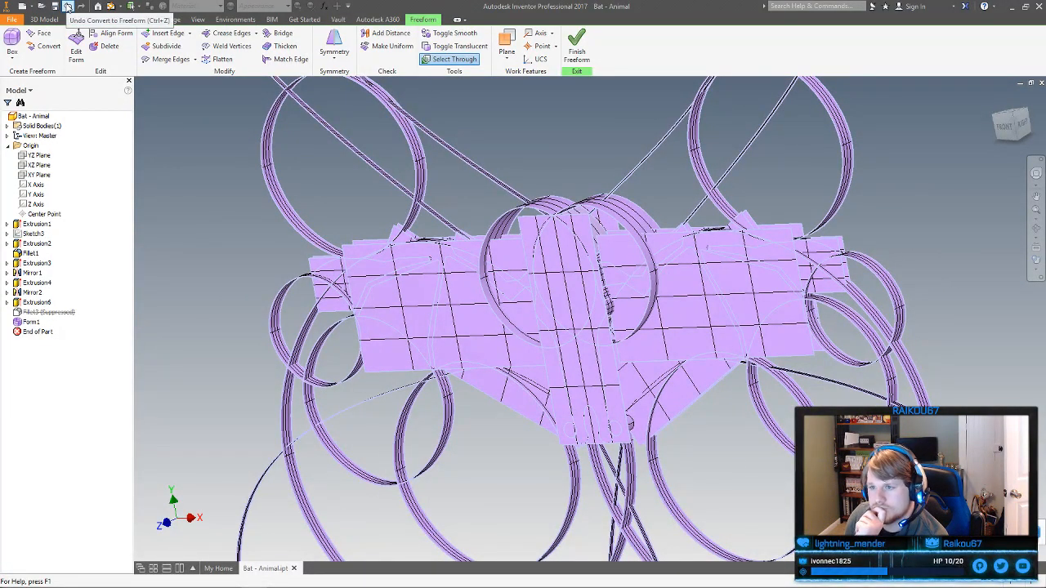
# Undo the freeform conversion and the fillet deletions and suppression, going back to before the body's outline and corner fillets
pyautogui.click(68, 7)
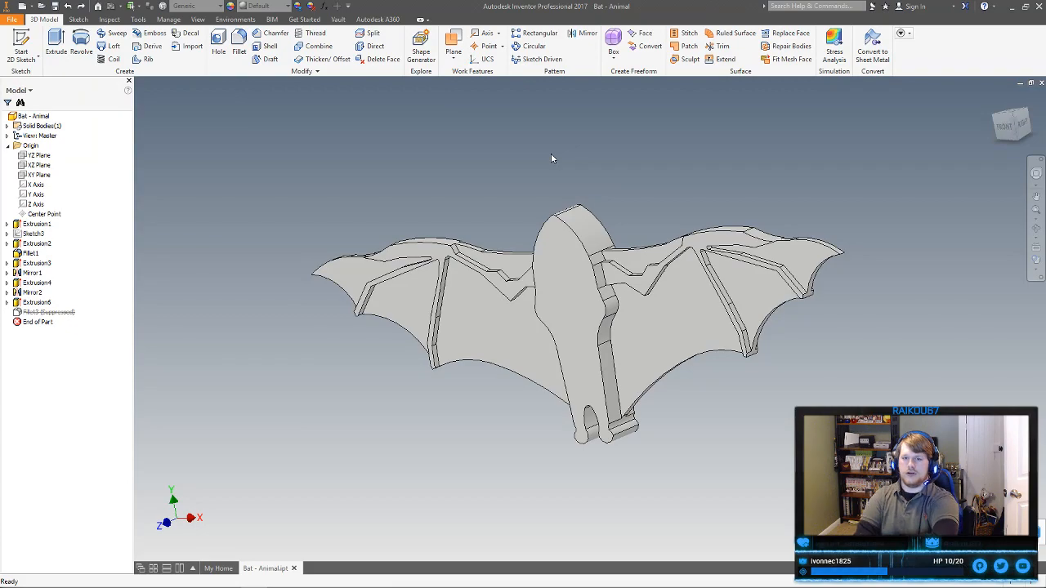
pyautogui.click(68, 7)
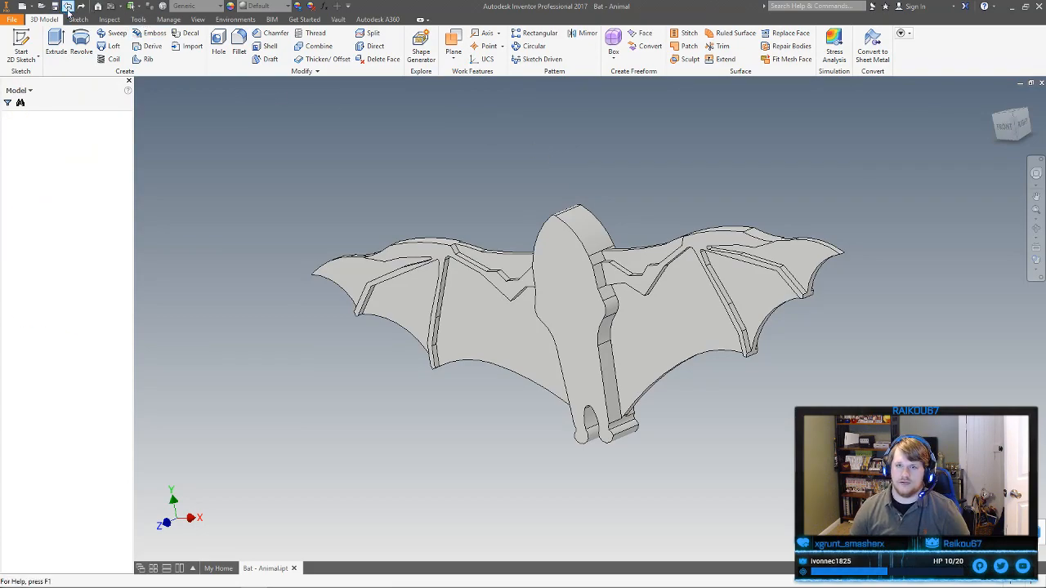
pyautogui.click(69, 7)
pyautogui.click(68, 7)
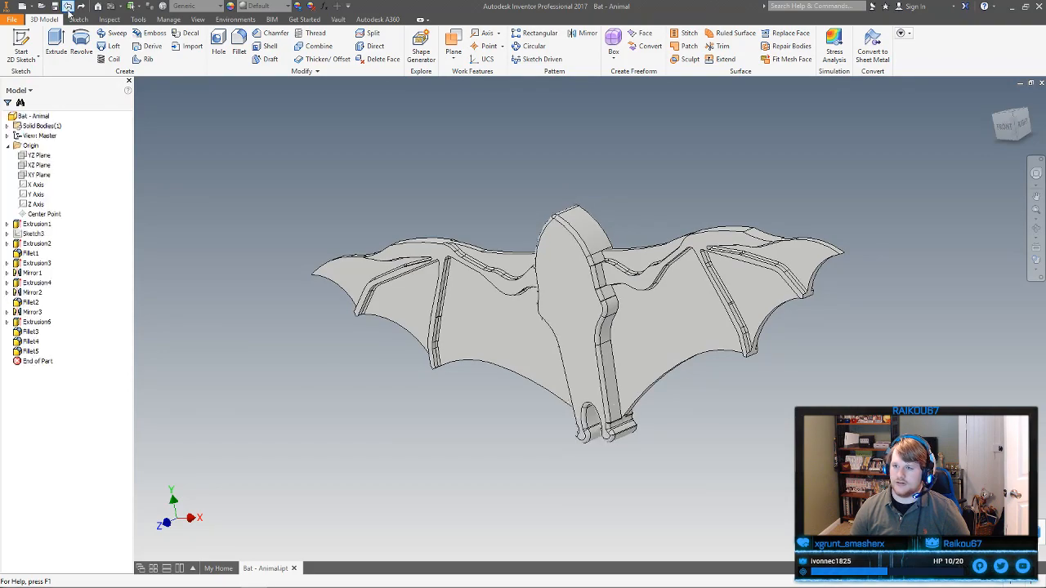
pyautogui.click(68, 6)
# Create a work plane parallel to the XZ plane through the tip of the bat's head
pyautogui.keyDown('shift'); pyautogui.moveTo(700, 256); pyautogui.dragTo(739, 294, button='middle'); pyautogui.keyUp('shift')
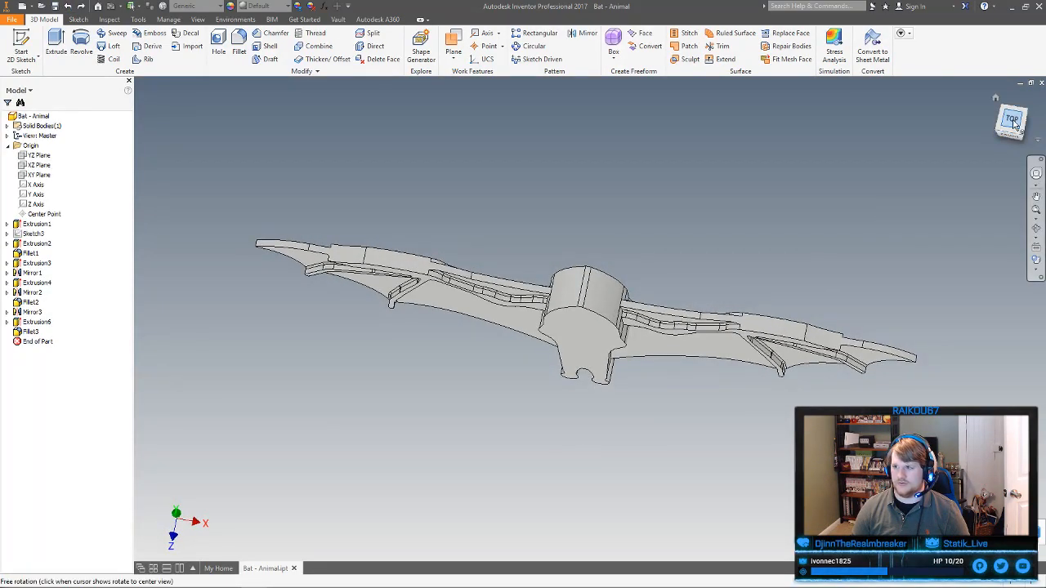
pyautogui.click(1013, 121)
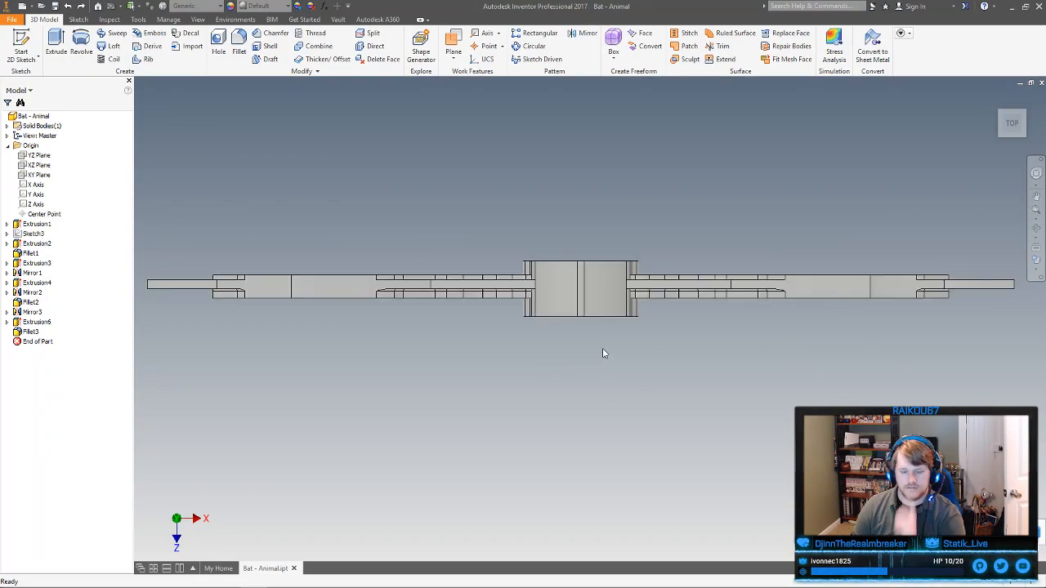
pyautogui.keyDown('shift'); pyautogui.moveTo(605, 347); pyautogui.dragTo(609, 278, button='middle'); pyautogui.keyUp('shift')
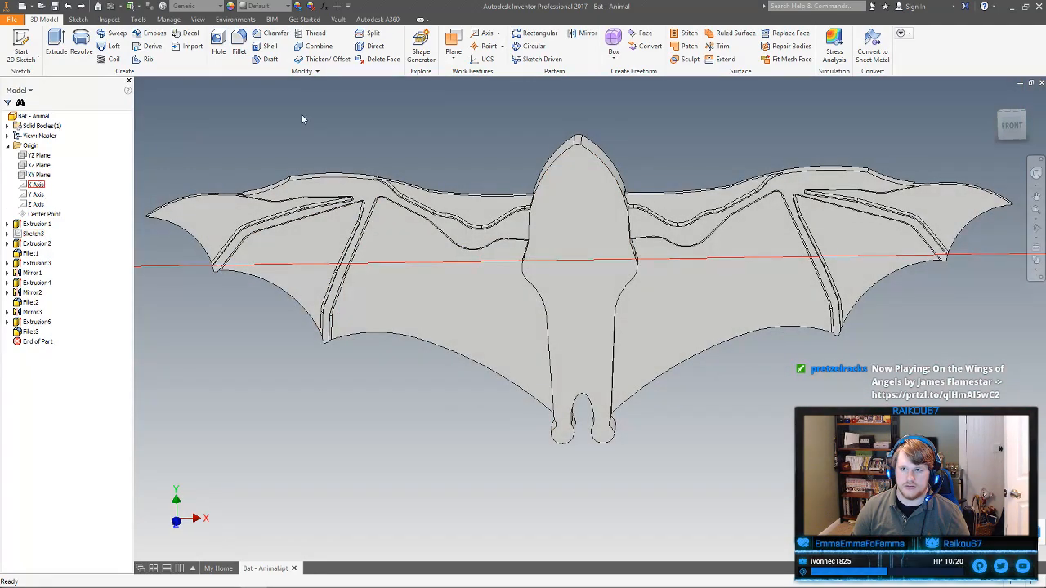
pyautogui.click(453, 50)
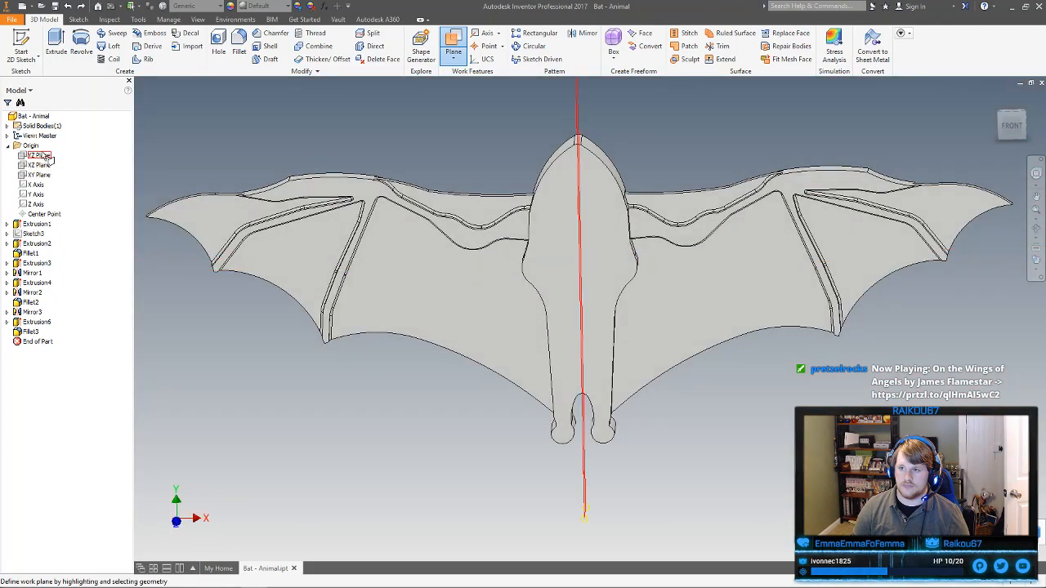
pyautogui.click(37, 165)
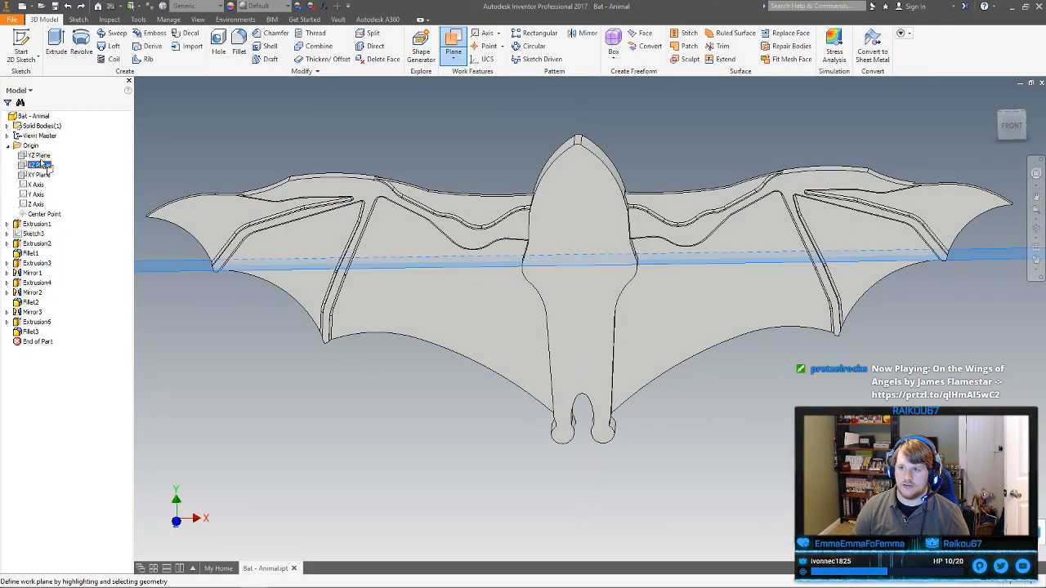
pyautogui.click(577, 141)
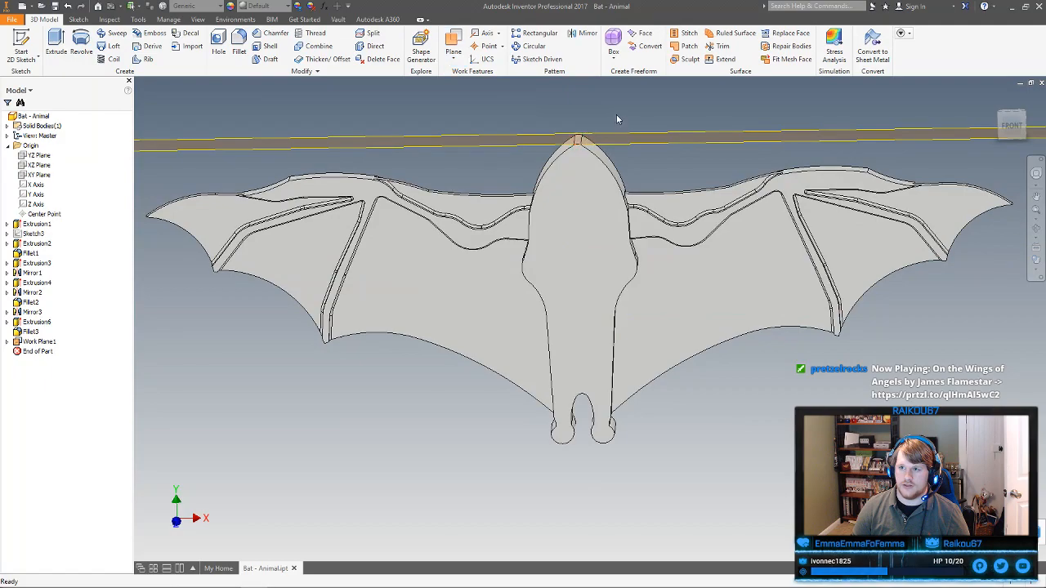
# Start a 2D sketch on the new work plane at the head tip and hide the plane
pyautogui.click(634, 140)
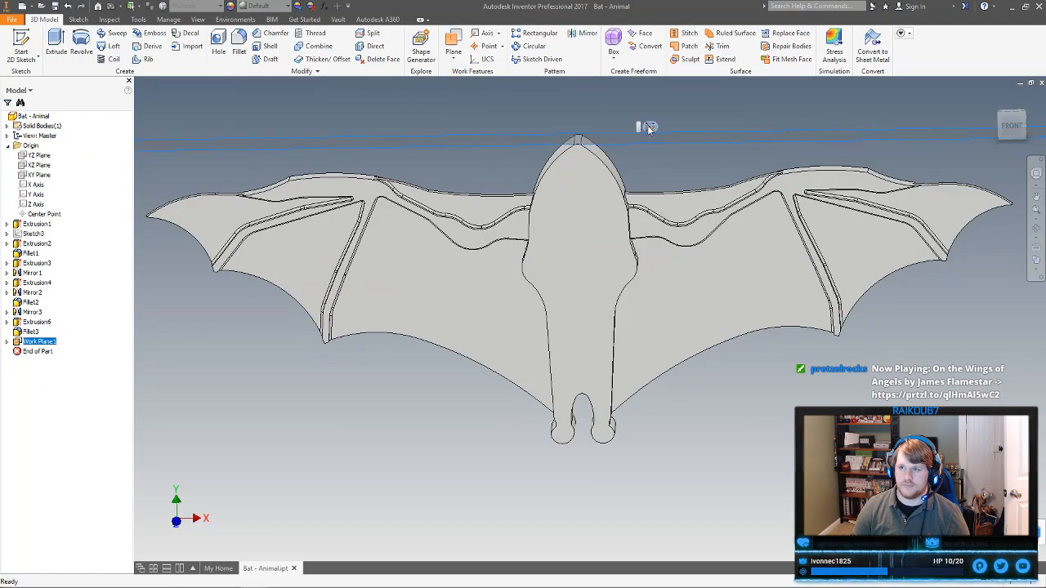
pyautogui.click(649, 128)
pyautogui.rightClick(31, 351)
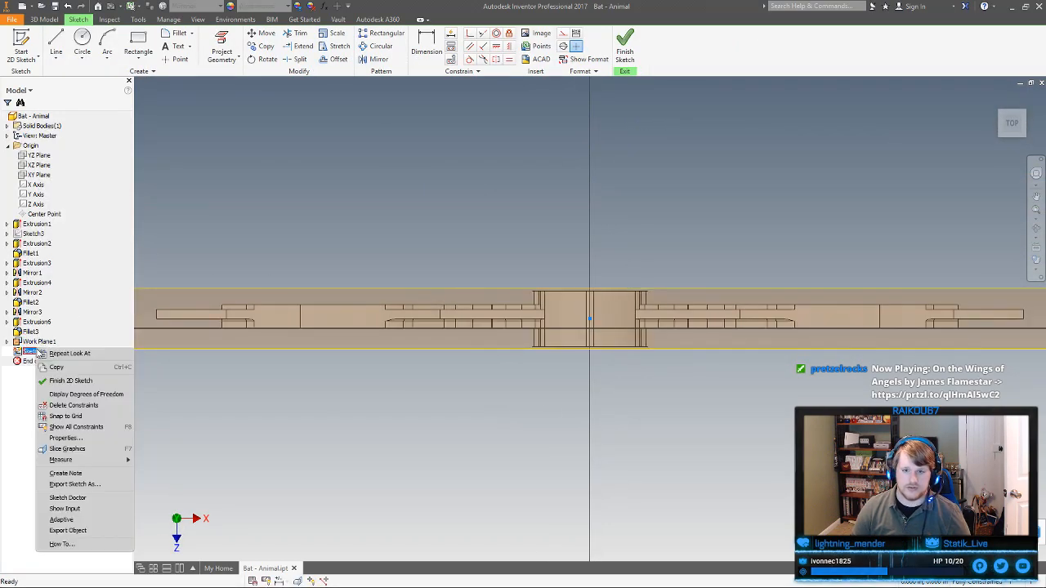
pyautogui.click(33, 341)
pyautogui.rightClick(32, 342)
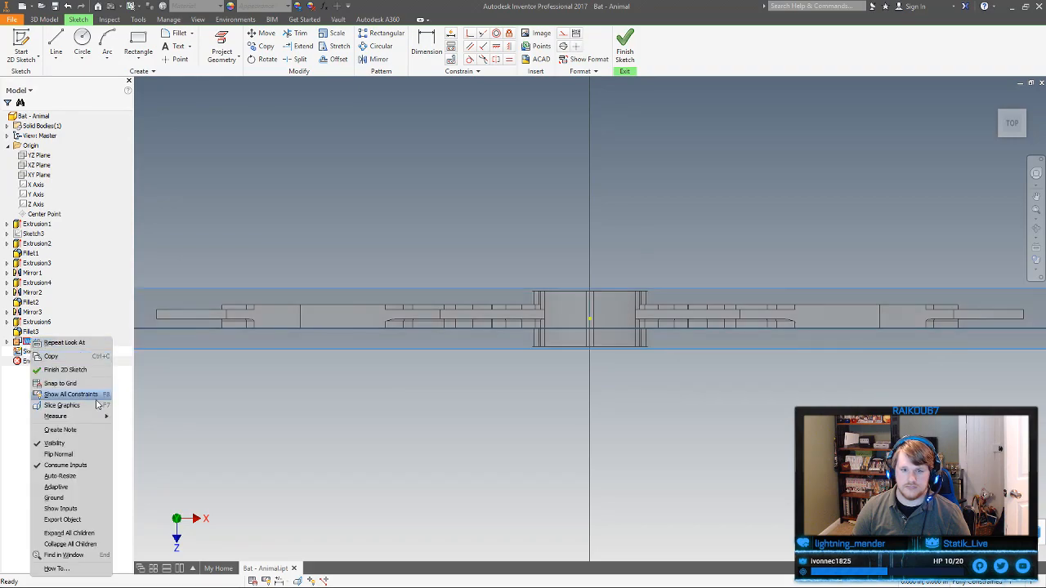
pyautogui.click(57, 443)
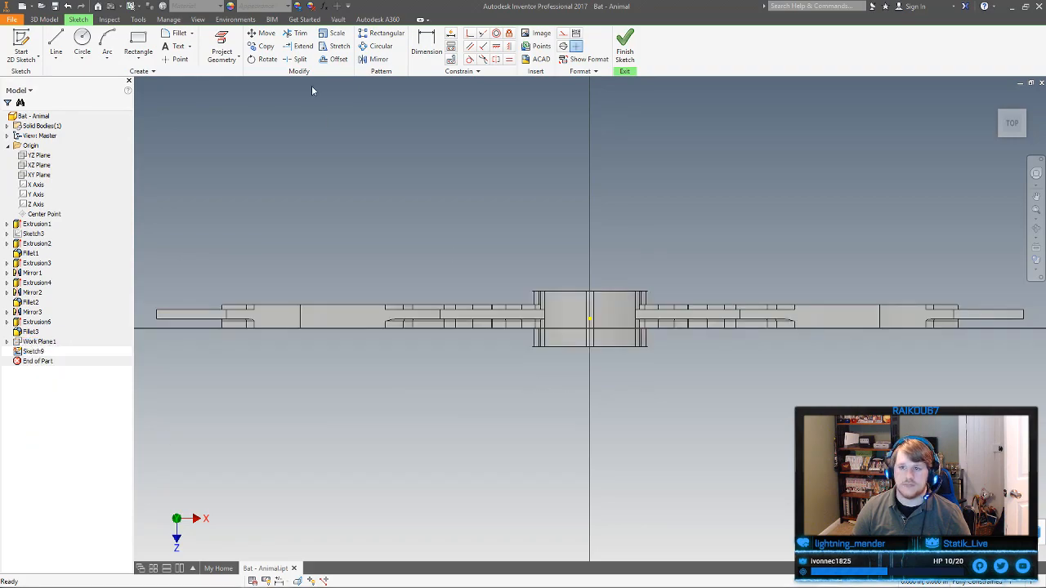
pyautogui.click(222, 49)
pyautogui.scroll(3, 514, 253)
pyautogui.click(536, 319)
pyautogui.press('Escape')
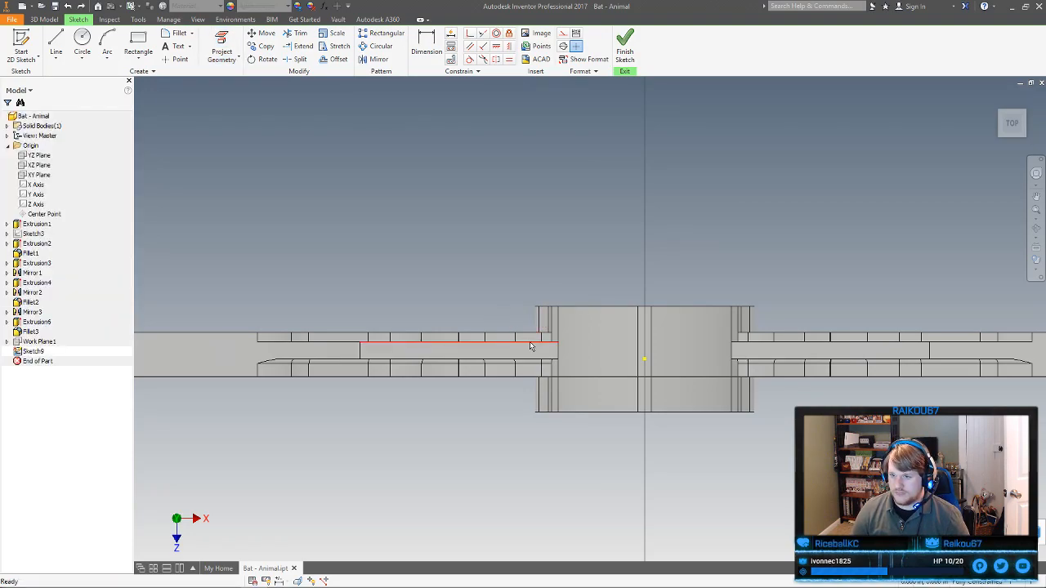
# Project the body's rear edges and the adjoining rear edge of each wing root into the sketch
pyautogui.scroll(2, 529, 343)
pyautogui.moveTo(547, 350)
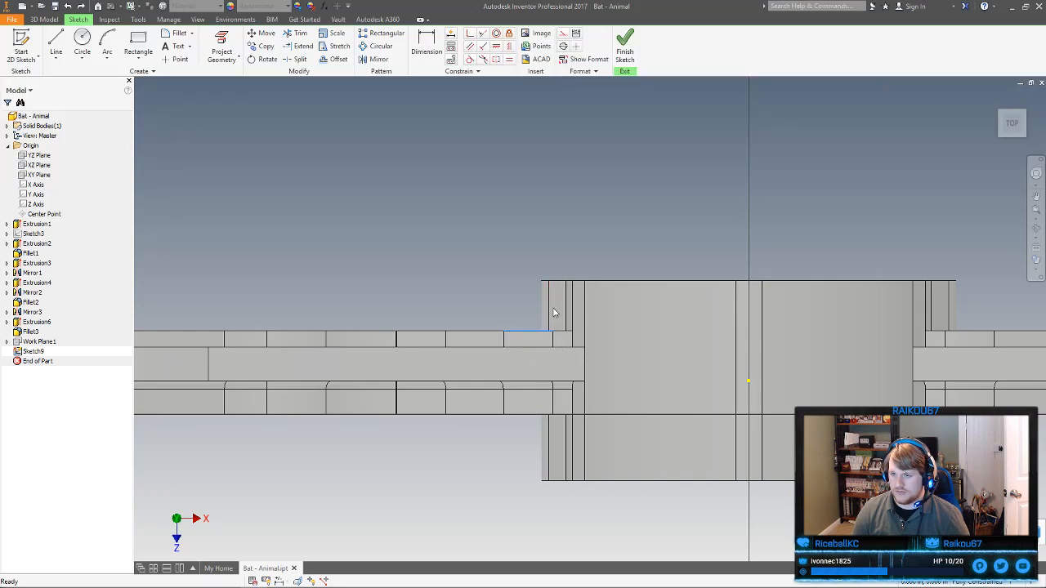
pyautogui.click(585, 280)
pyautogui.click(549, 281)
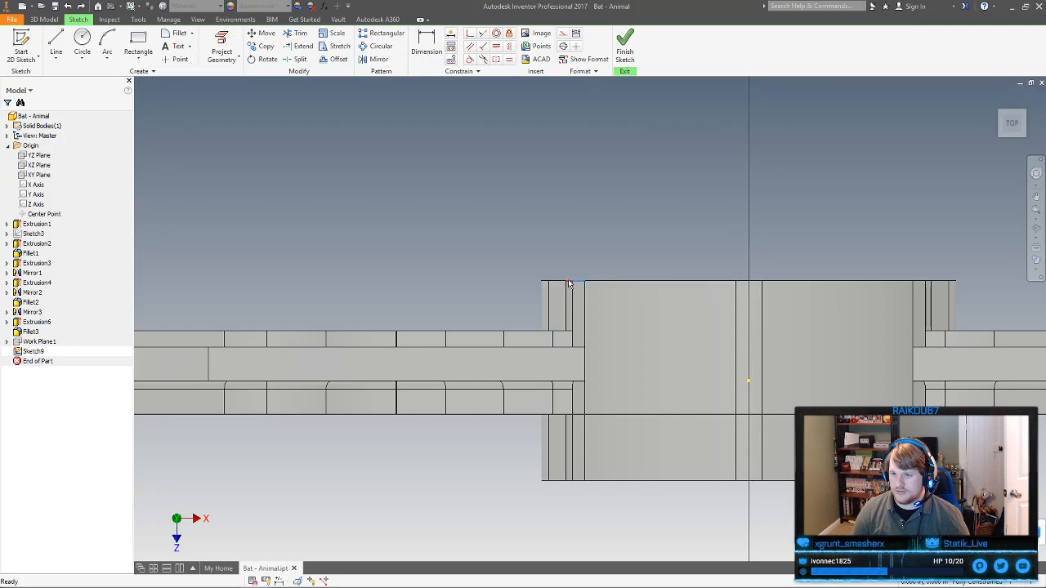
pyautogui.click(221, 51)
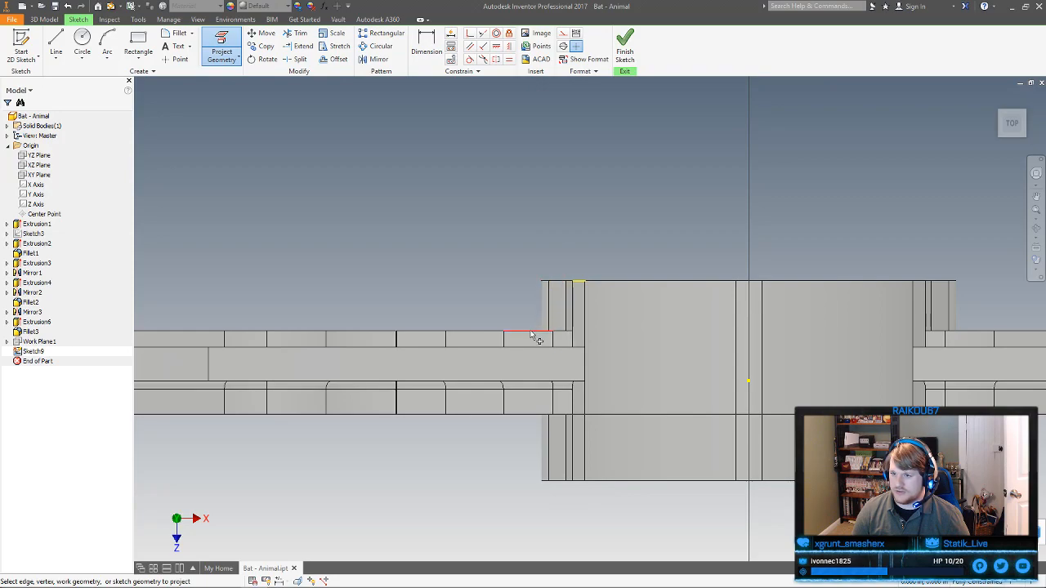
pyautogui.click(551, 282)
pyautogui.click(638, 282)
pyautogui.moveTo(854, 282); pyautogui.dragTo(710, 283, button='middle')
pyautogui.click(612, 283)
pyautogui.click(634, 283)
pyautogui.click(799, 284)
pyautogui.click(811, 285)
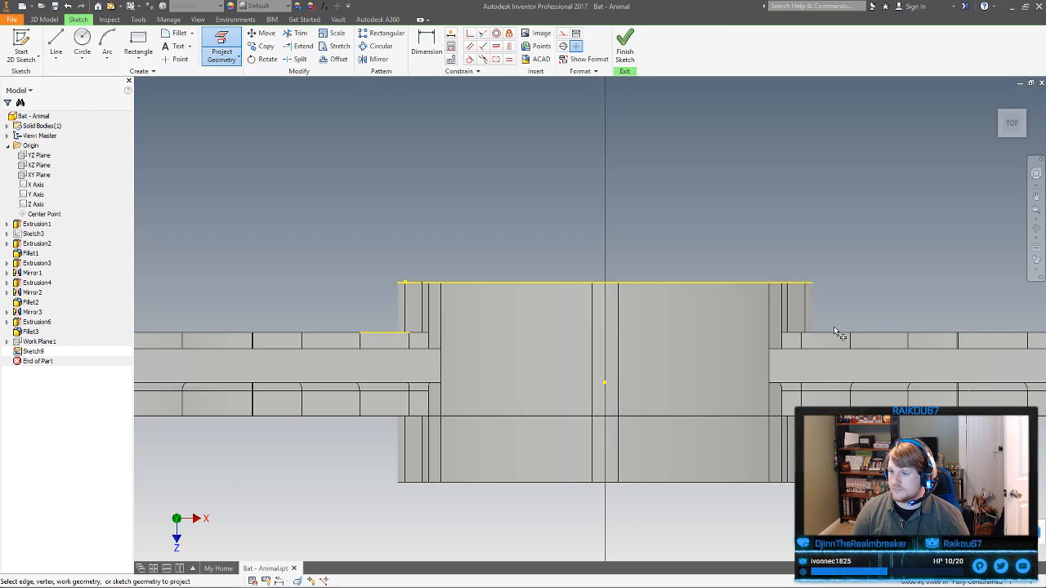
pyautogui.click(834, 333)
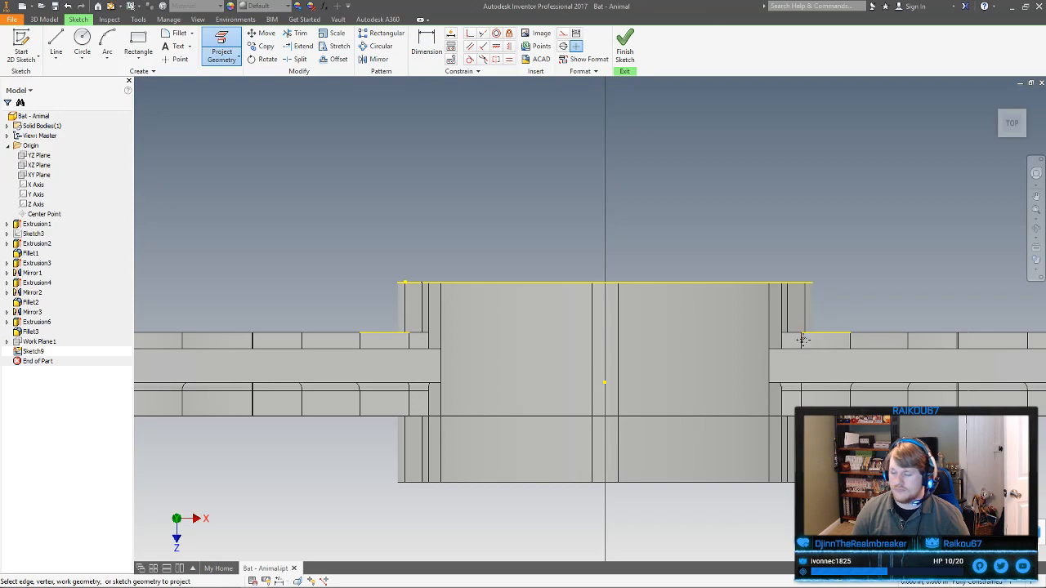
# Project the body's front edges and the adjoining front edge of each wing root into the sketch
pyautogui.moveTo(480, 456); pyautogui.dragTo(537, 399, button='middle')
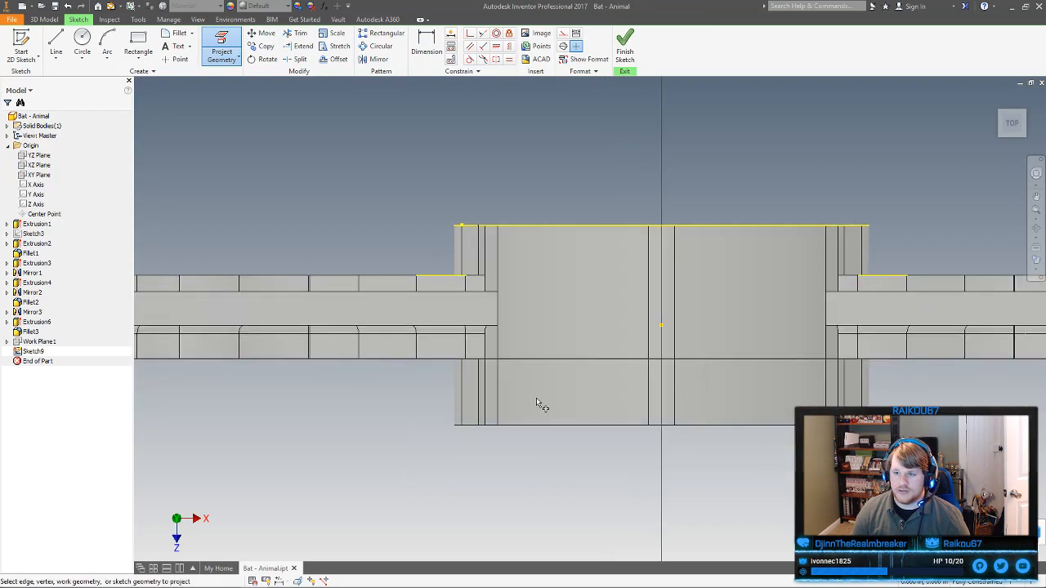
pyautogui.click(455, 425)
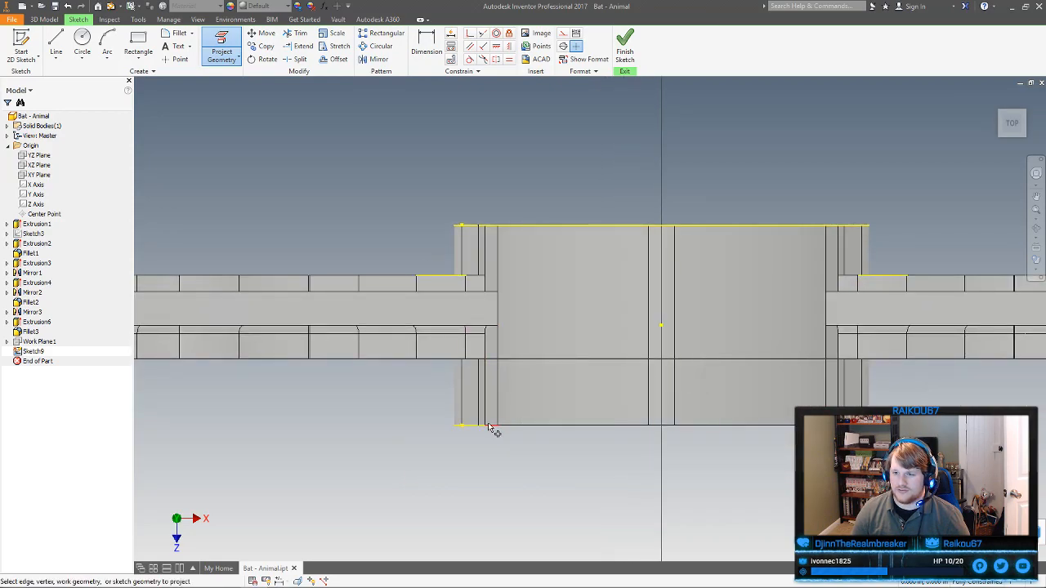
pyautogui.click(629, 426)
pyautogui.click(666, 426)
pyautogui.click(710, 424)
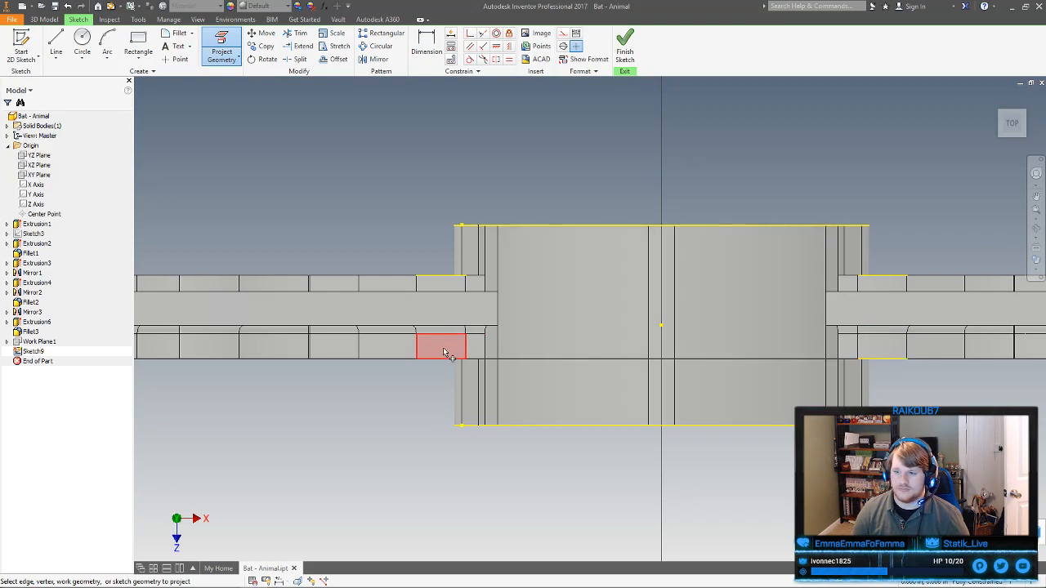
pyautogui.moveTo(416, 387); pyautogui.dragTo(455, 391, button='right')
# Draw a vertical line from the body's front-left corner to the left wing's projected front edge
pyautogui.click(56, 45)
pyautogui.click(455, 425)
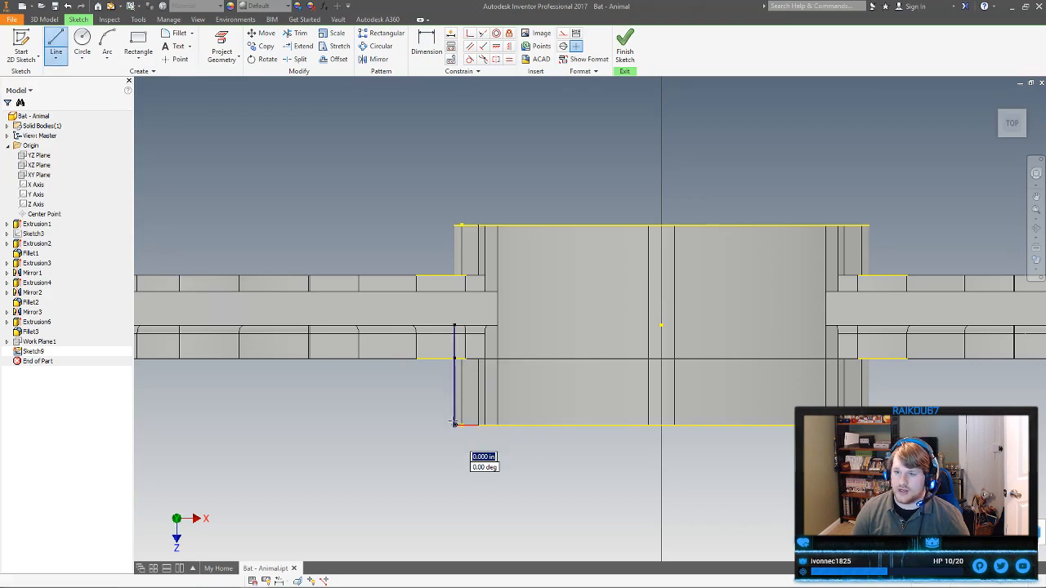
pyautogui.click(455, 358)
pyautogui.rightClick(436, 370)
pyautogui.click(468, 375)
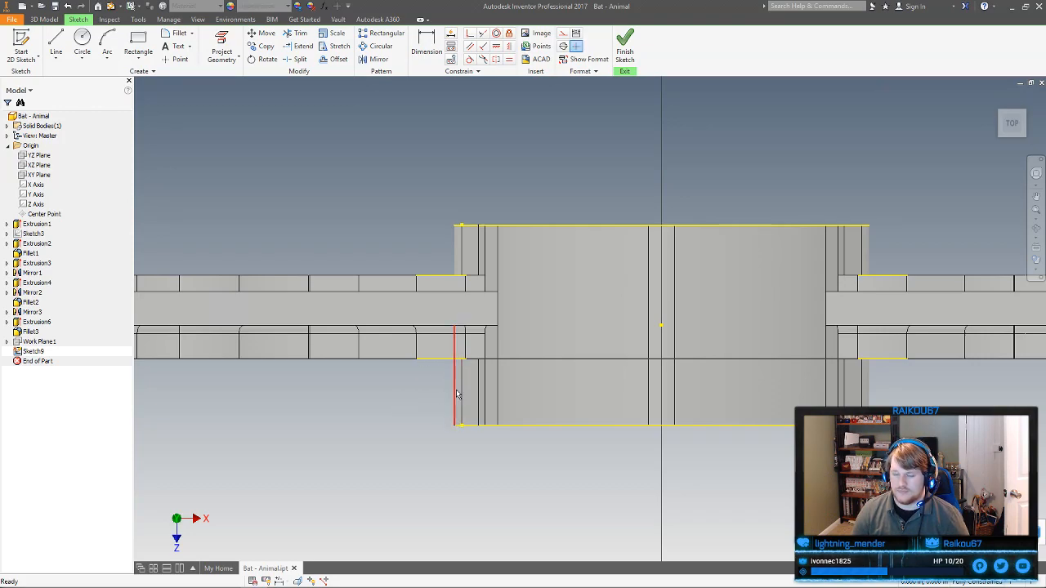
# Project the body's front-right, rear-right and rear-left side edges into the sketch
pyautogui.moveTo(409, 392); pyautogui.dragTo(290, 392, button='middle')
pyautogui.press('p')
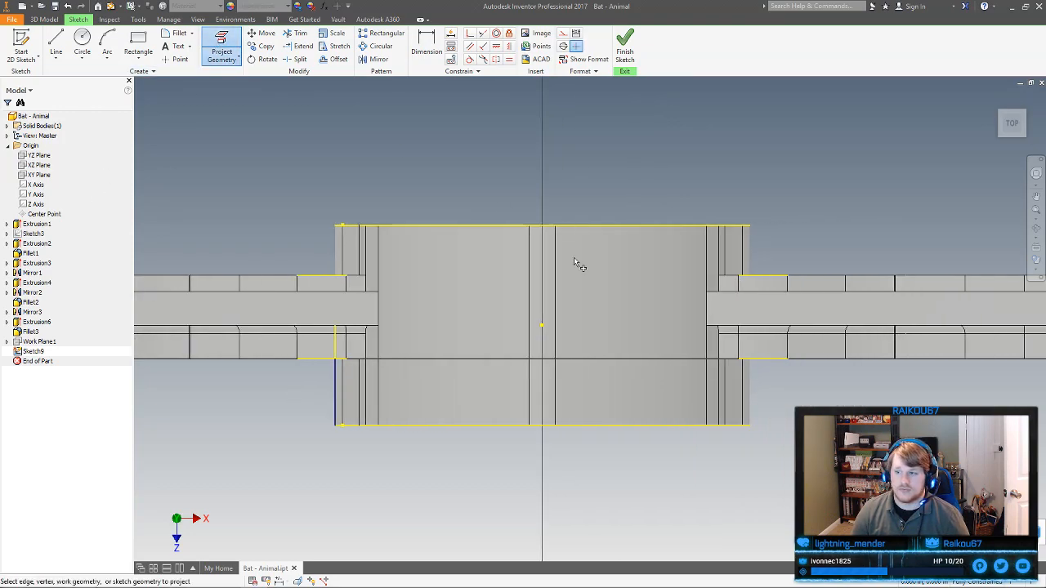
pyautogui.click(760, 382)
pyautogui.click(754, 266)
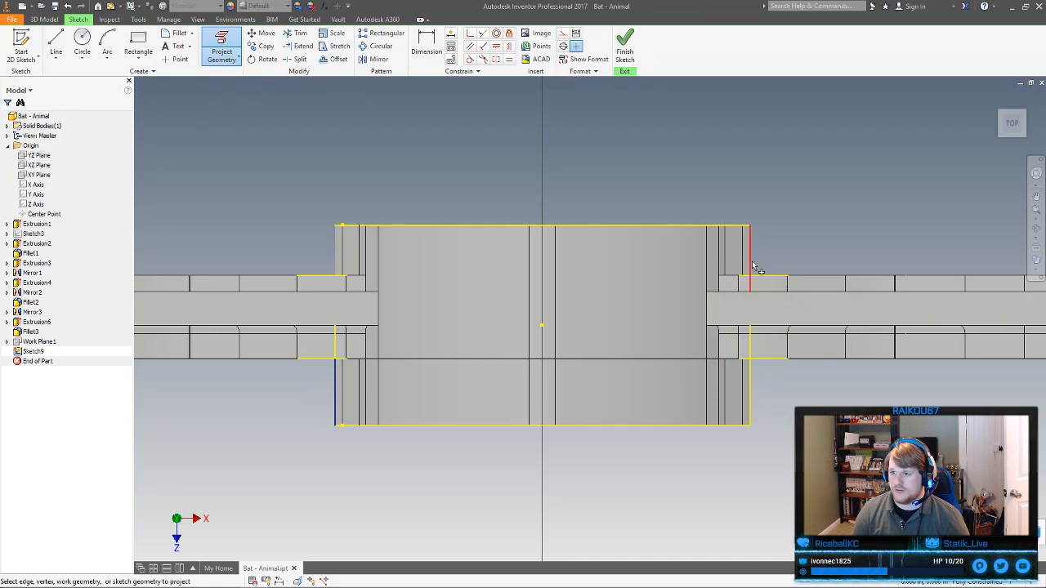
pyautogui.click(335, 253)
pyautogui.rightClick(251, 242)
pyautogui.click(282, 235)
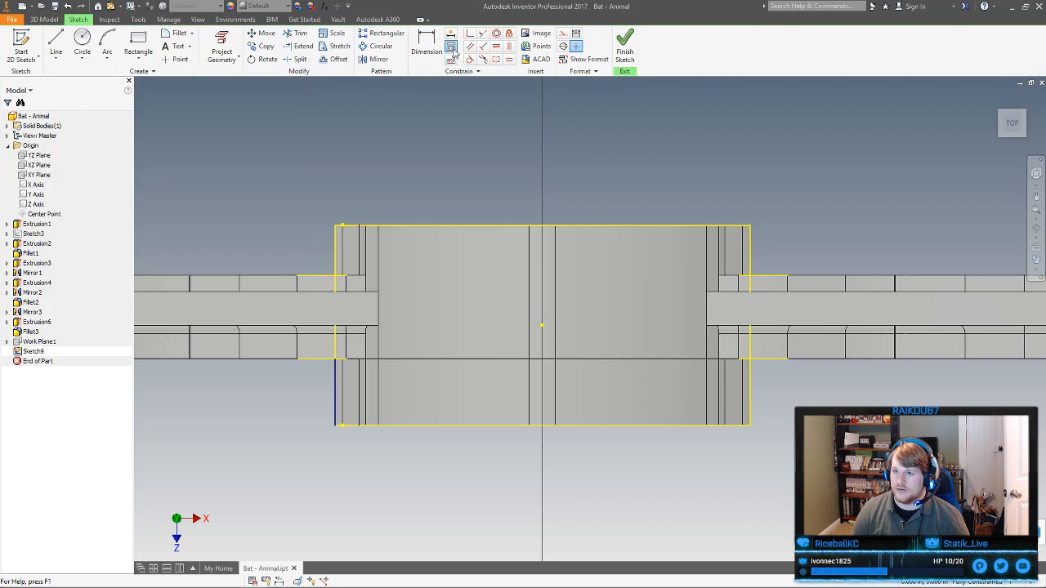
# Place sketch points where the projected side edges cross the wing edges at the rear-left, rear-right and front-right
pyautogui.click(175, 59)
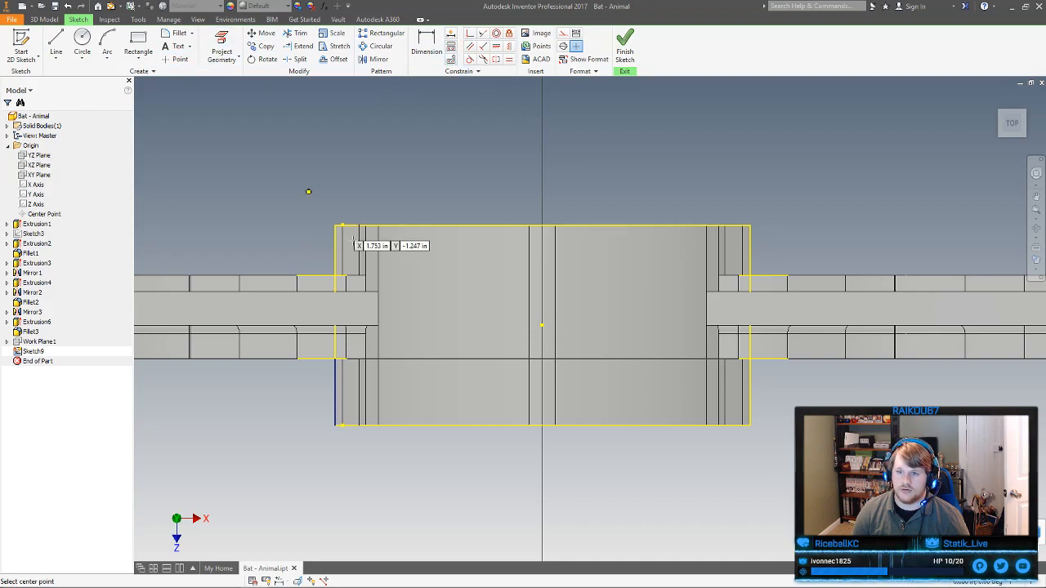
pyautogui.click(334, 275)
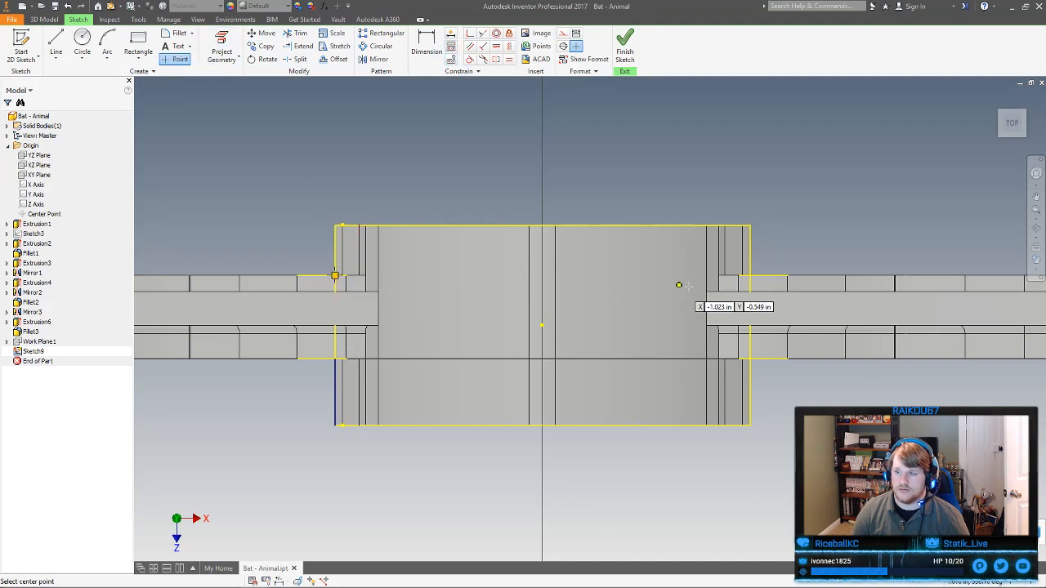
pyautogui.click(751, 275)
pyautogui.click(750, 358)
pyautogui.rightClick(780, 379)
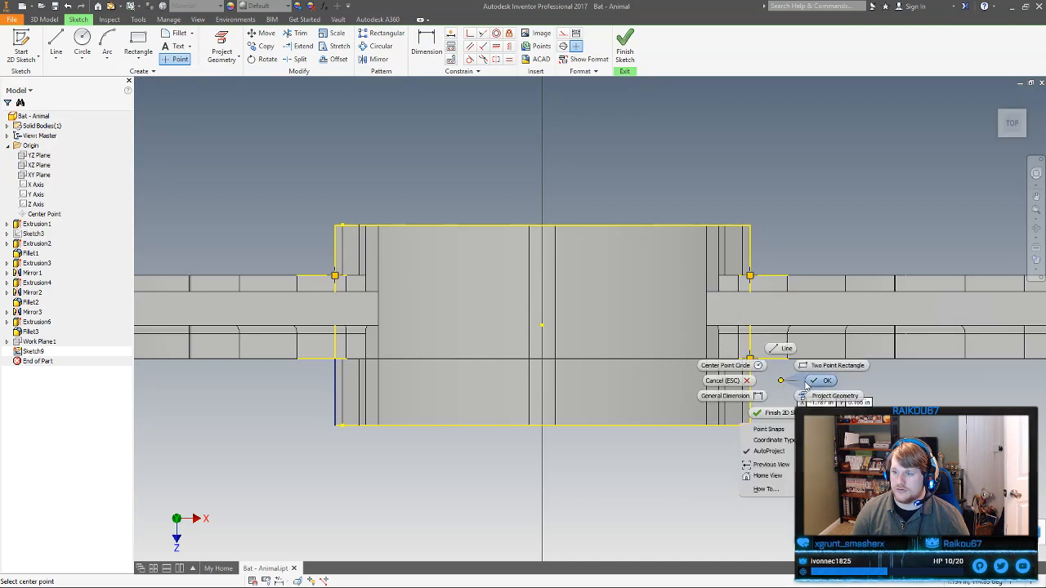
pyautogui.click(814, 381)
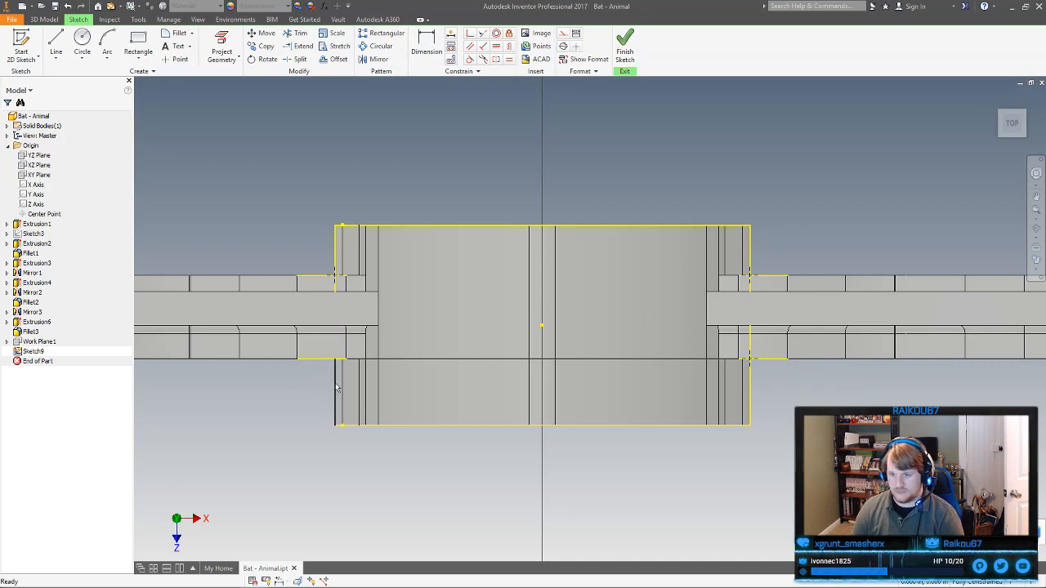
# Project the body's front-left side edge in place of the drawn line and add a point where it crosses the wing's front edge
pyautogui.press('p')
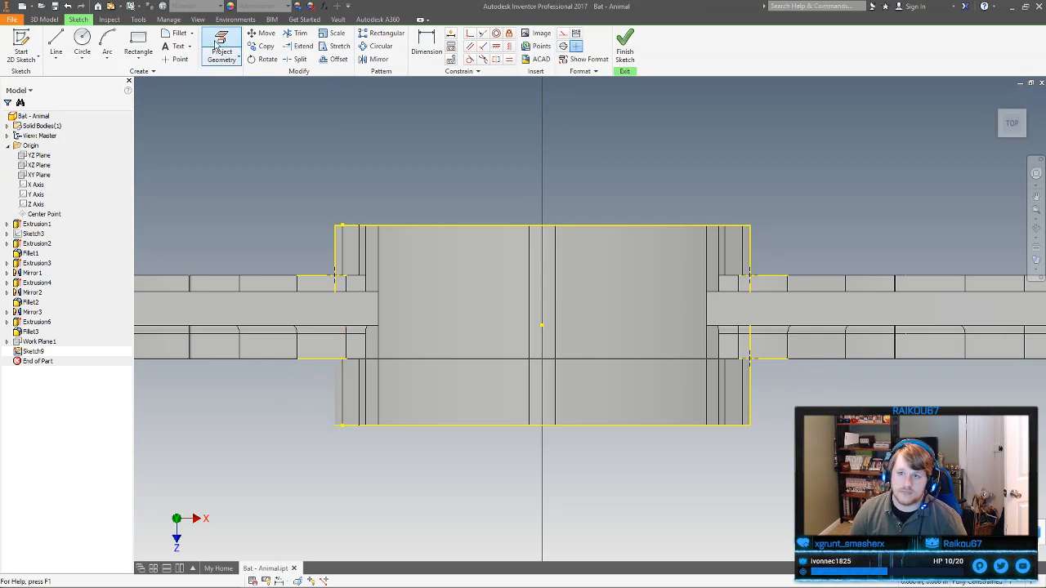
pyautogui.click(334, 378)
pyautogui.rightClick(302, 388)
pyautogui.click(333, 387)
pyautogui.click(176, 59)
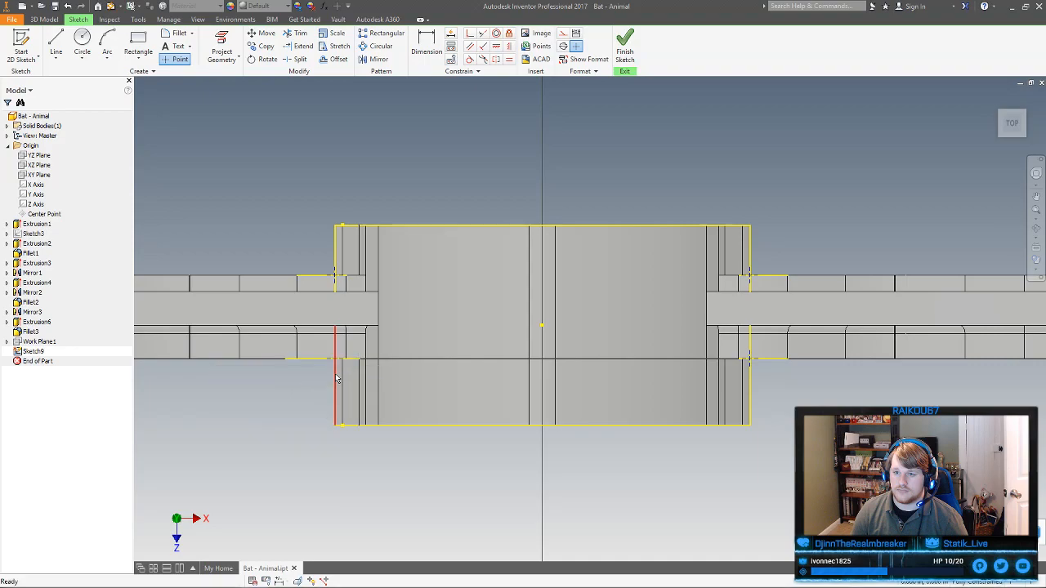
pyautogui.press('Escape')
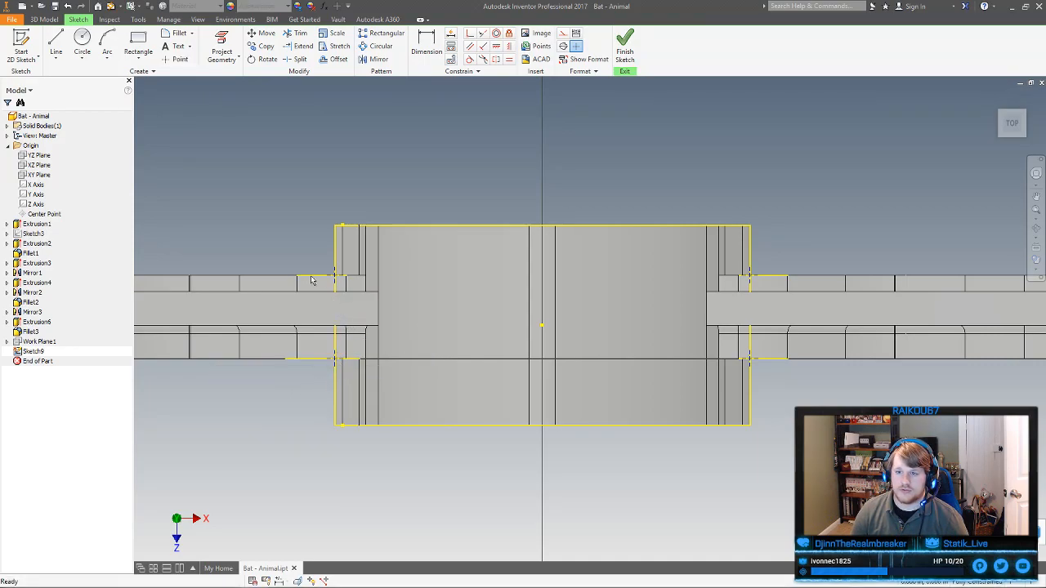
# Draw a vertical line bridging the gap between the two projected left side edges
pyautogui.click(56, 44)
pyautogui.scroll(-5, 292, 236)
pyautogui.moveTo(454, 369); pyautogui.dragTo(409, 259, button='middle')
pyautogui.click(401, 327)
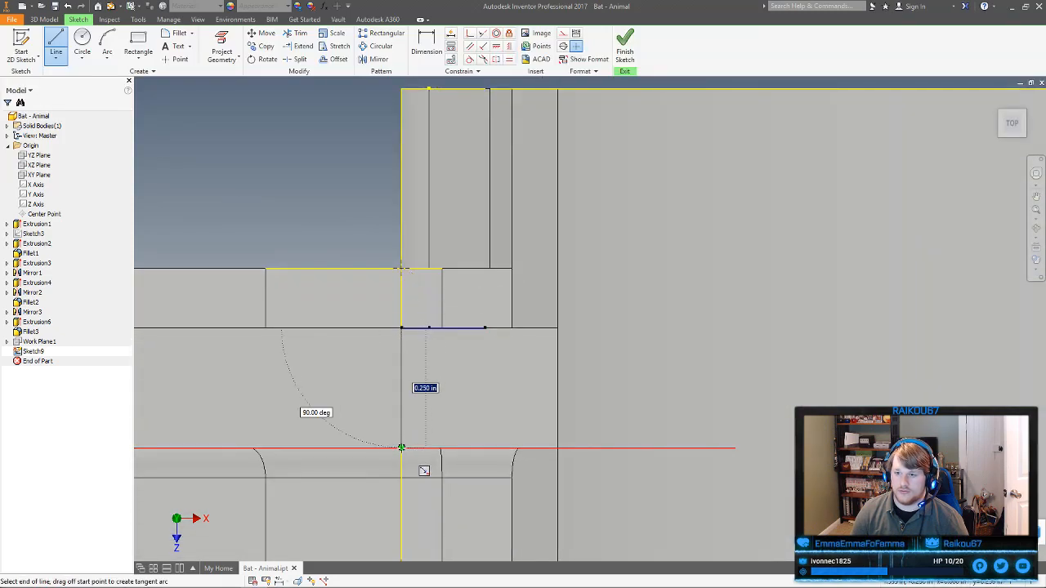
pyautogui.click(401, 448)
pyautogui.press('Escape')
pyautogui.scroll(2, 472, 423)
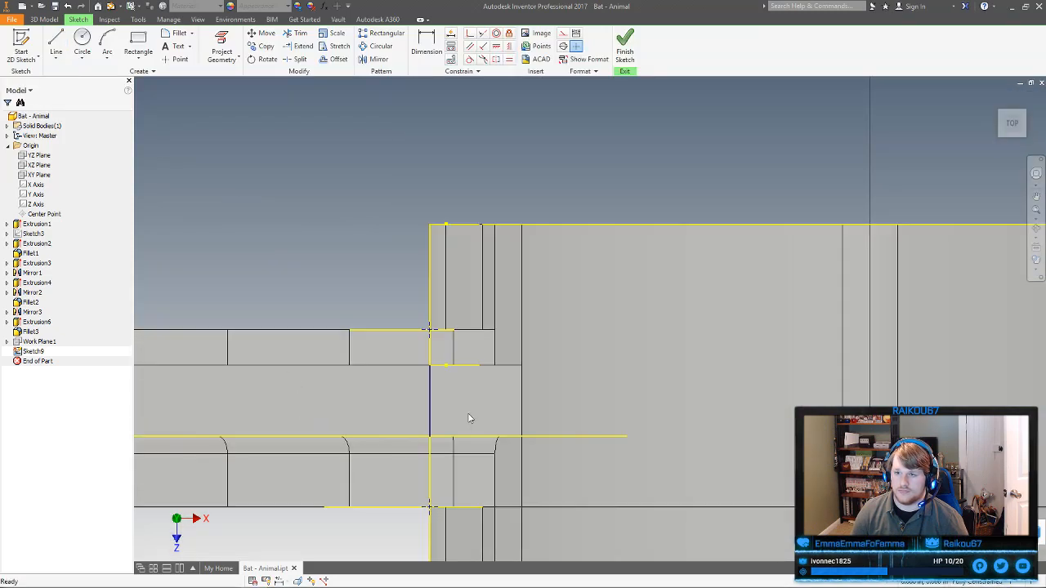
pyautogui.click(408, 331)
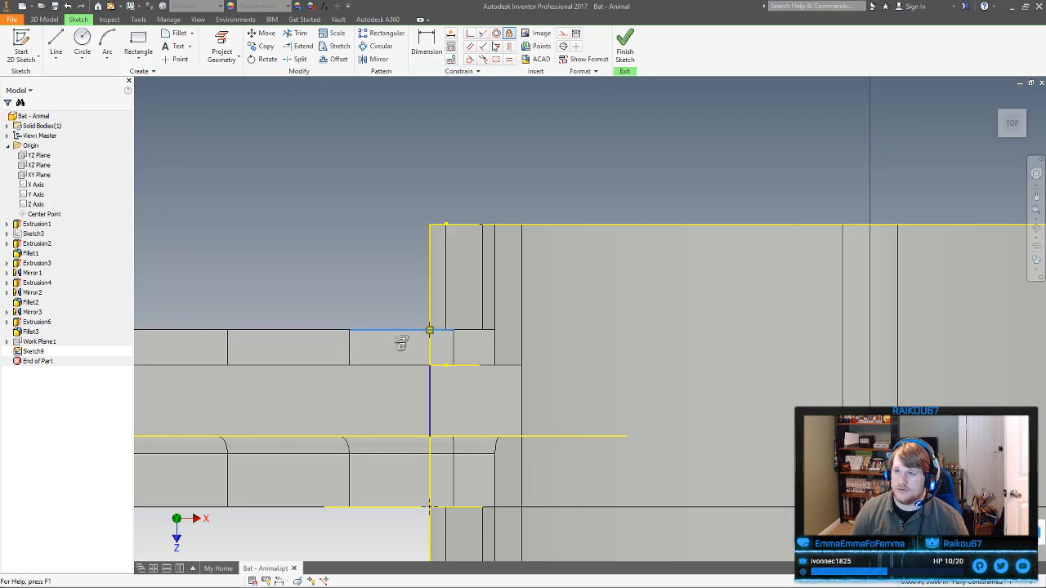
pyautogui.click(383, 217)
# Draw a three-point arc between the rear-left and rear-right points, bulging out to the body's rear edge
pyautogui.scroll(3, 399, 248)
pyautogui.moveTo(413, 270); pyautogui.dragTo(254, 259, button='middle')
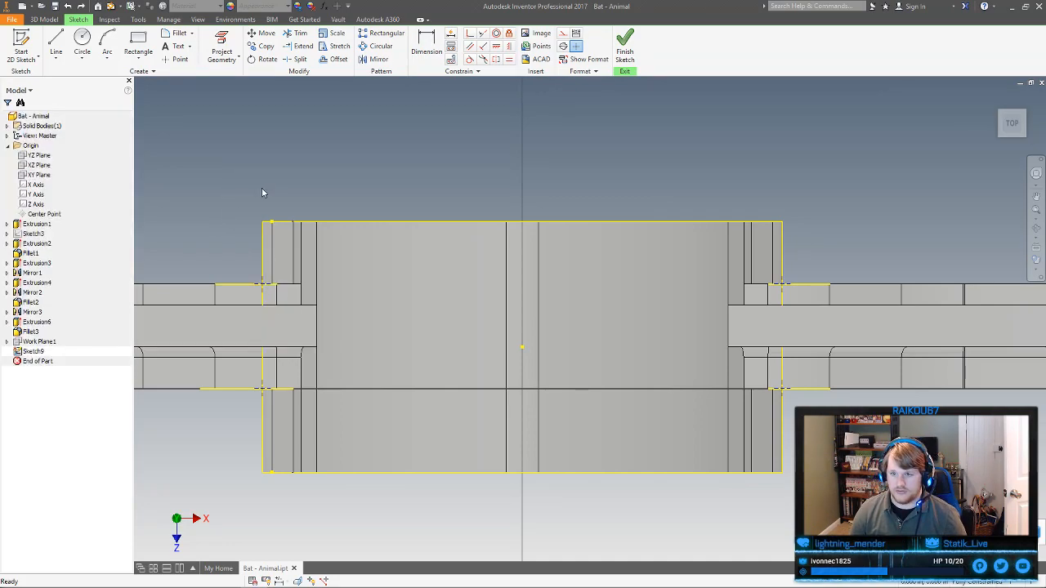
pyautogui.click(107, 45)
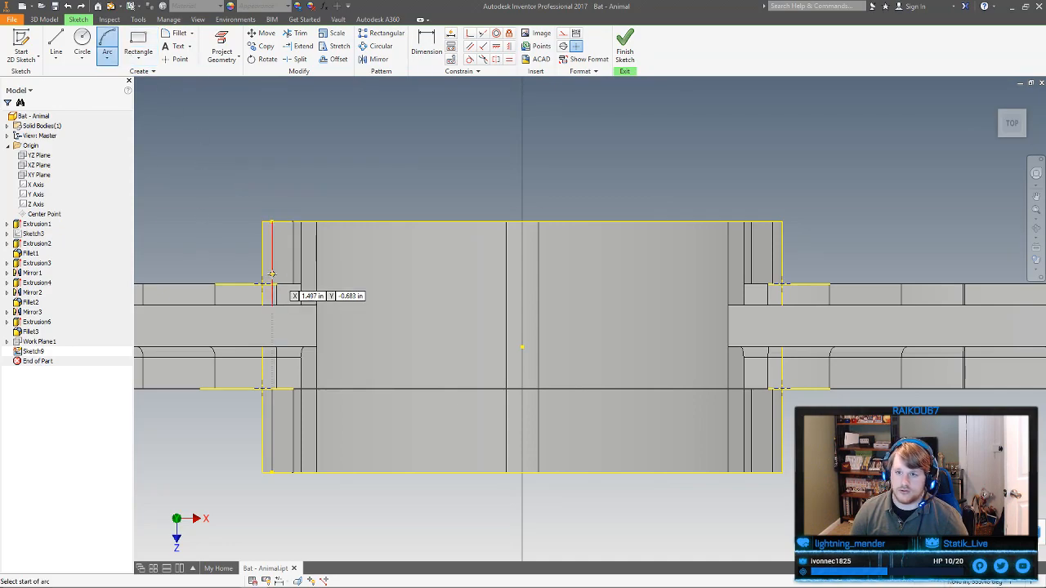
pyautogui.click(262, 284)
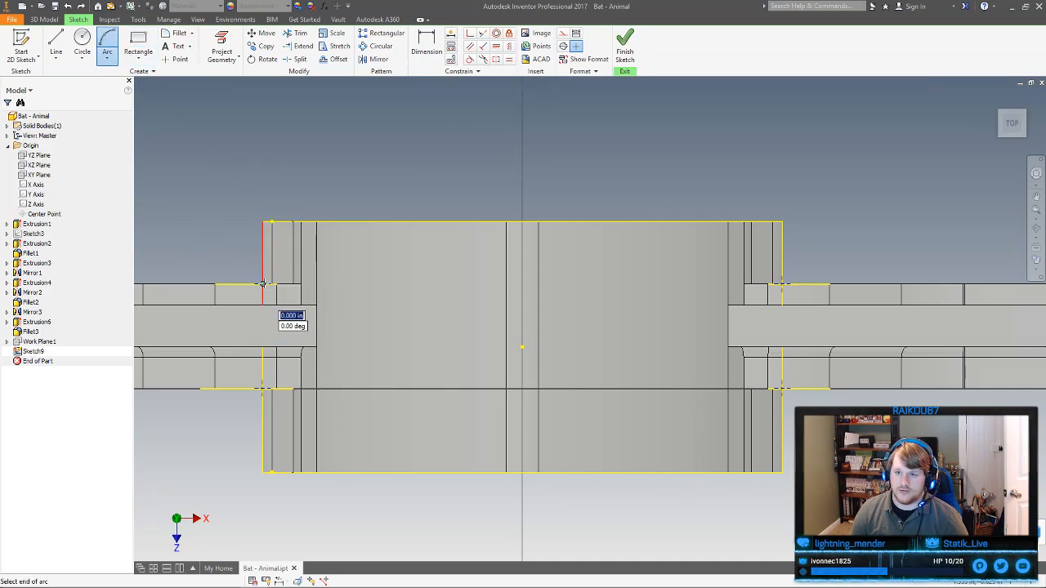
pyautogui.click(781, 283)
pyautogui.click(508, 223)
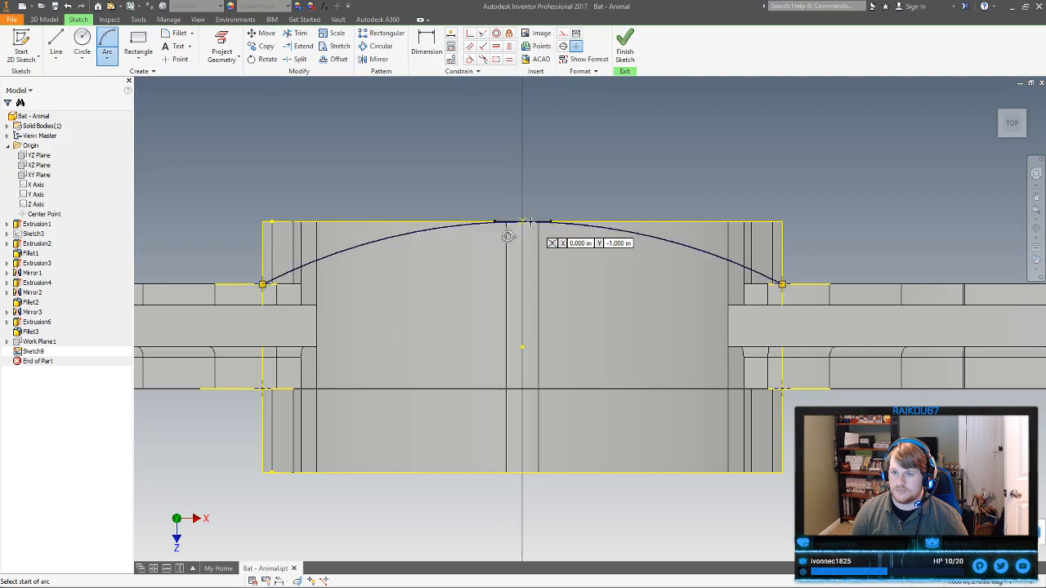
# Draw a three-point arc between the front-left and front-right points, bulging toward the body's front edge
pyautogui.click(262, 388)
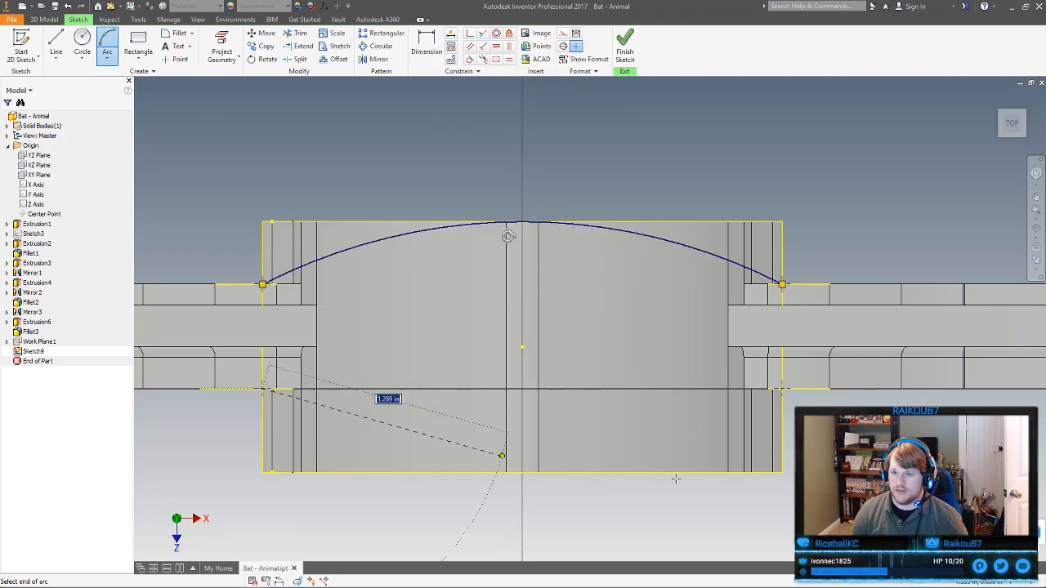
pyautogui.click(783, 389)
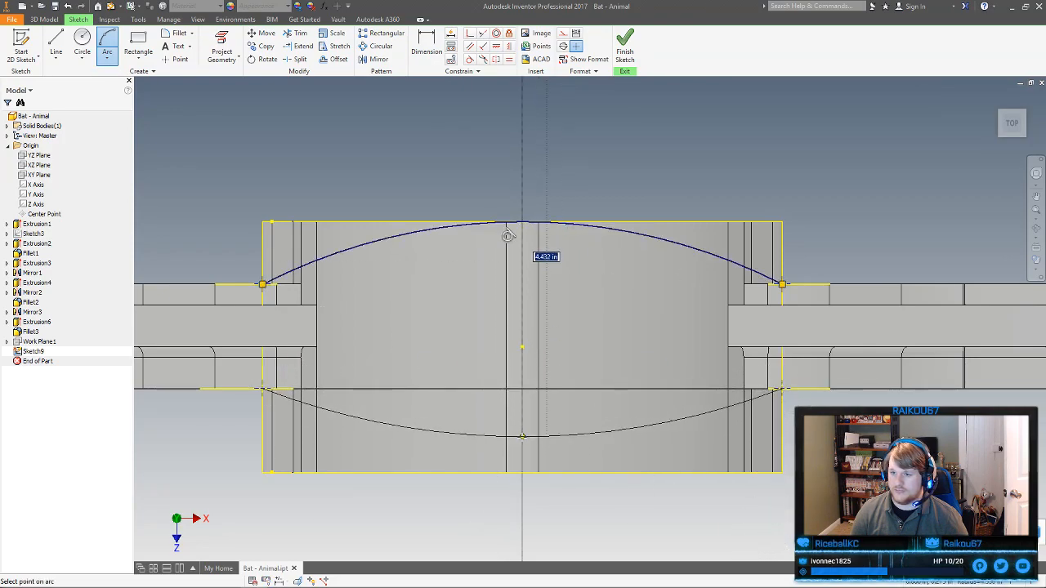
pyautogui.click(543, 492)
pyautogui.rightClick(560, 495)
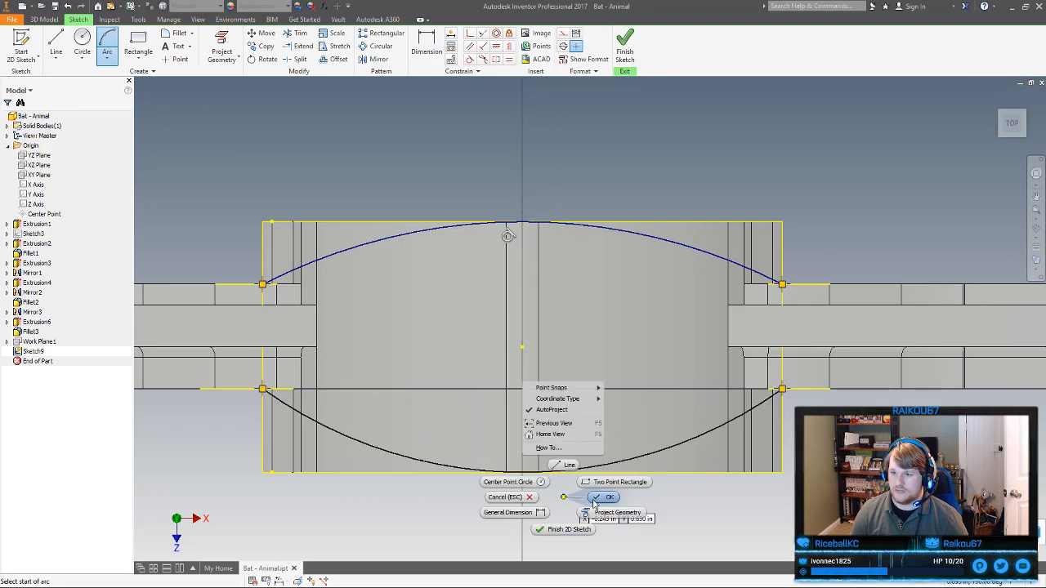
pyautogui.click(569, 478)
# Make the front arc tangent to the body's projected front edge
pyautogui.click(587, 471)
pyautogui.moveTo(591, 467); pyautogui.dragTo(591, 446)
pyautogui.click(470, 59)
pyautogui.click(612, 444)
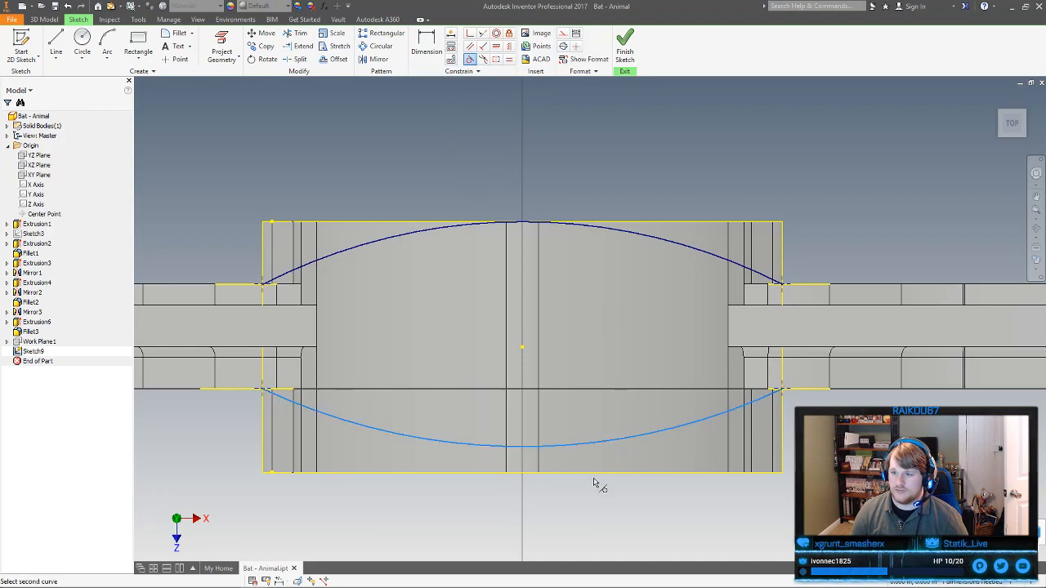
pyautogui.click(596, 472)
pyautogui.rightClick(586, 495)
pyautogui.click(625, 499)
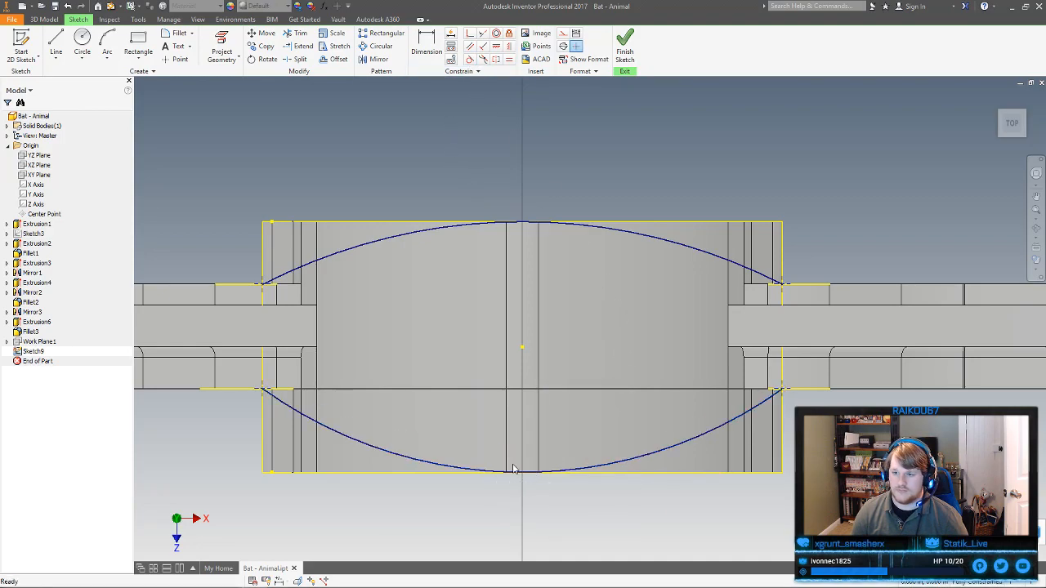
pyautogui.click(438, 465)
pyautogui.click(587, 517)
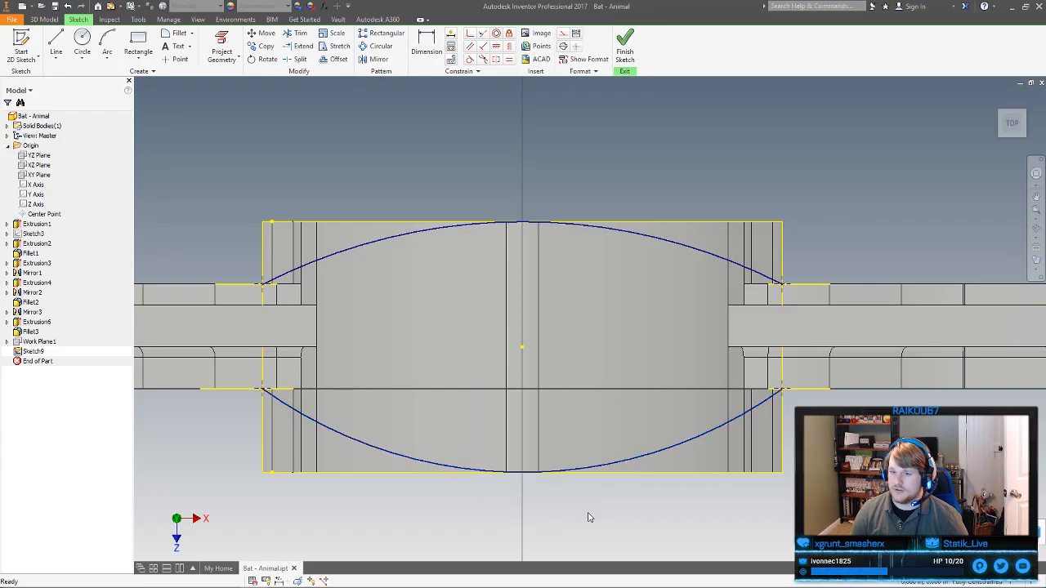
pyautogui.scroll(3, 589, 517)
pyautogui.scroll(4, 590, 517)
pyautogui.keyDown('shift'); pyautogui.moveTo(590, 517); pyautogui.dragTo(554, 338, button='middle'); pyautogui.keyUp('shift')
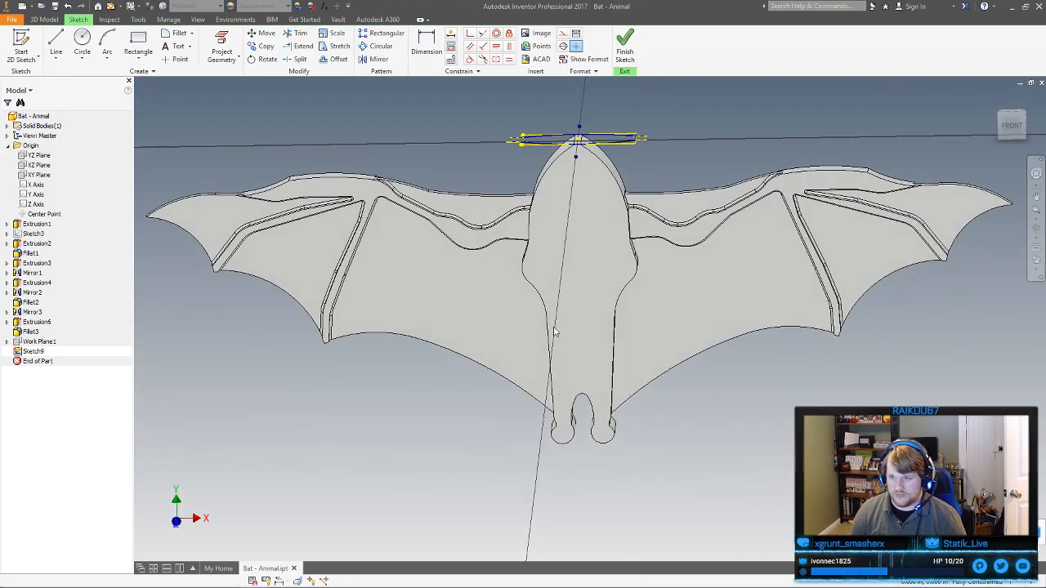
pyautogui.press('e')
pyautogui.moveTo(621, 295); pyautogui.dragTo(551, 385, button='middle')
pyautogui.keyDown('shift'); pyautogui.moveTo(549, 318); pyautogui.dragTo(479, 327, button='middle'); pyautogui.keyUp('shift')
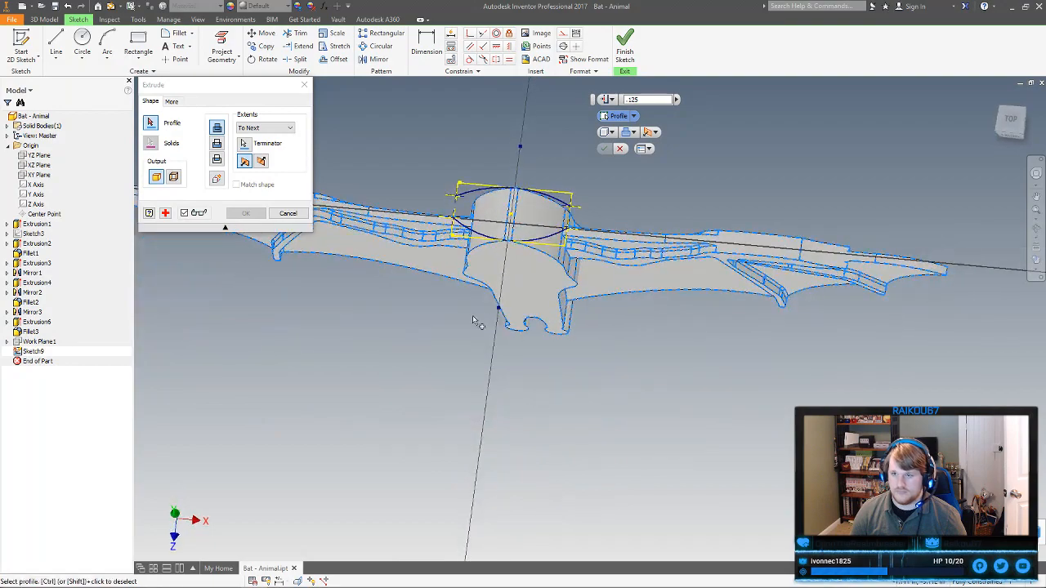
pyautogui.scroll(-3, 473, 237)
pyautogui.click(296, 216)
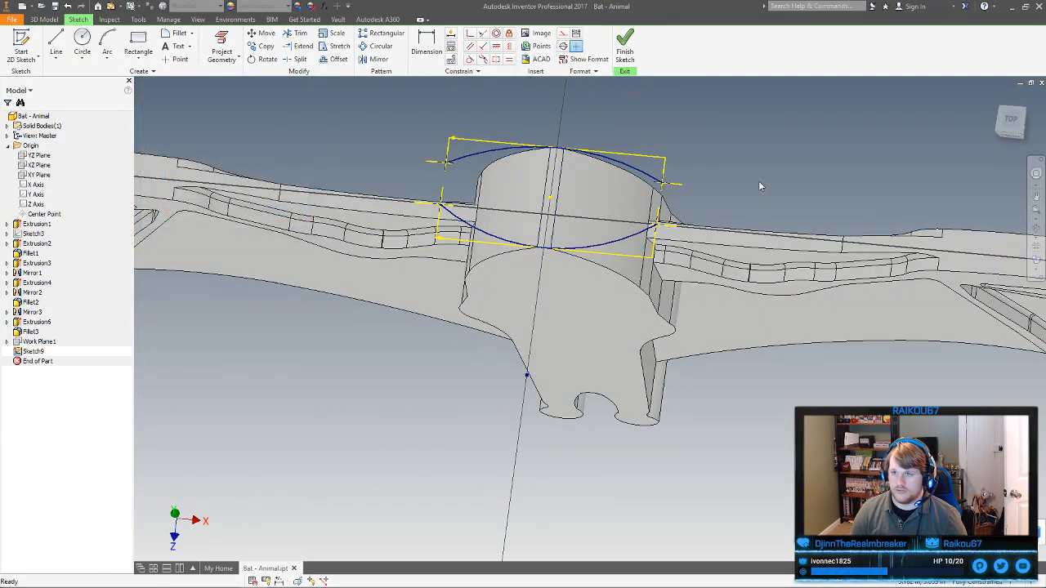
# Run Sketch Doctor from the Extrude command with the Close Loop treatment on the profile, and leave Extrude
pyautogui.press('e')
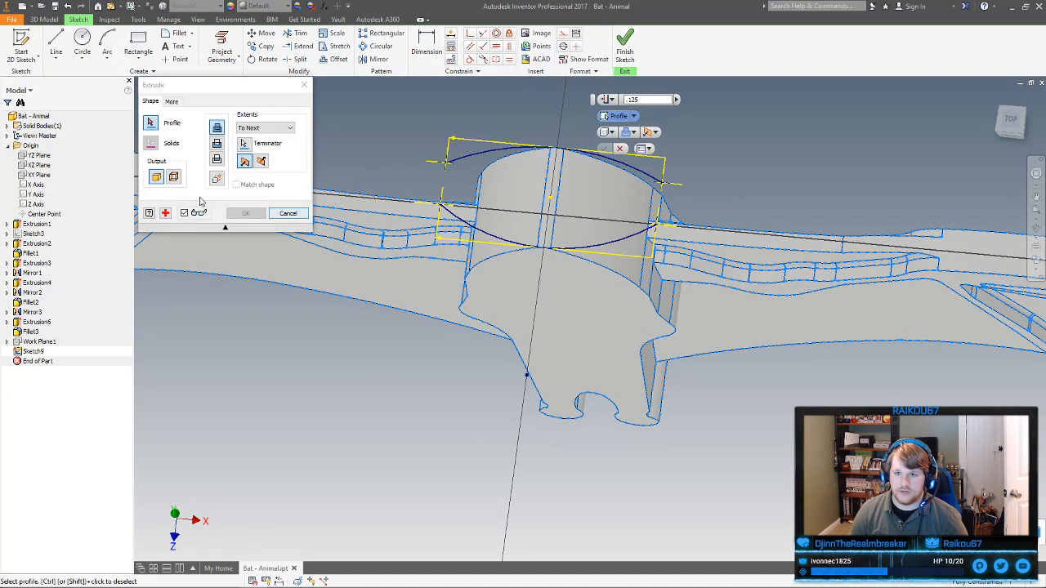
pyautogui.click(164, 214)
pyautogui.click(135, 152)
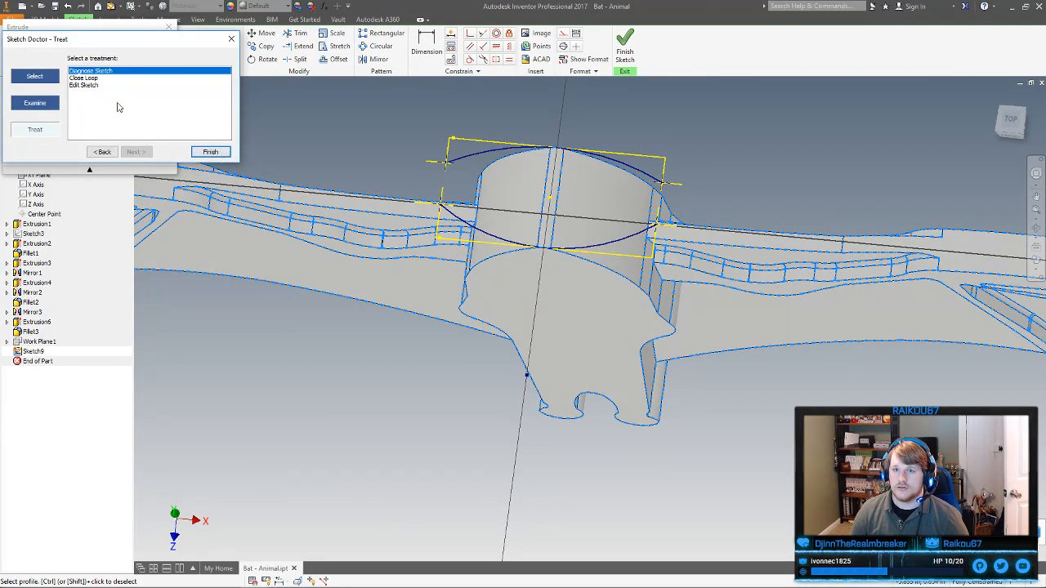
pyautogui.click(85, 78)
pyautogui.click(211, 153)
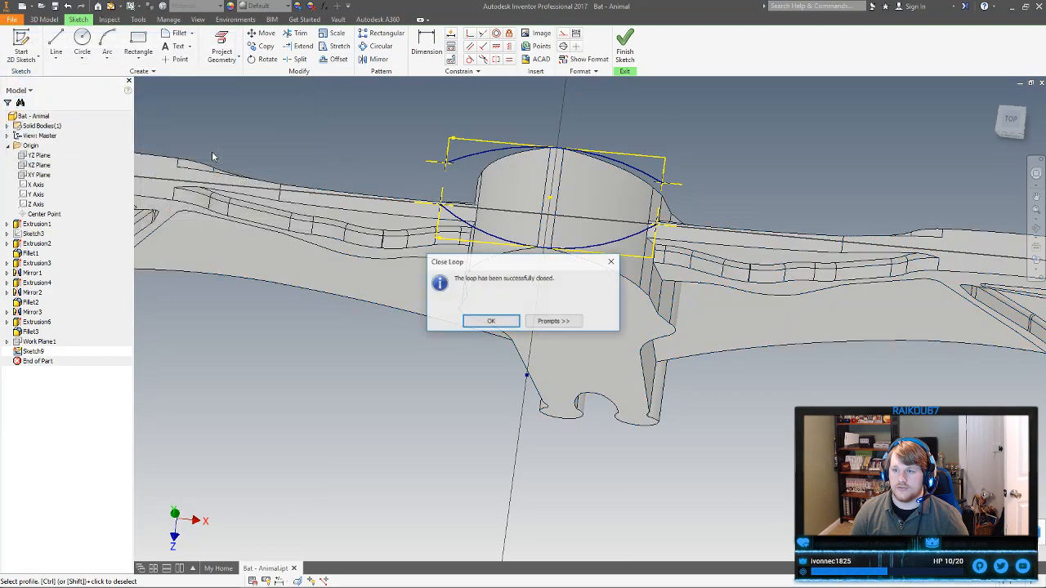
pyautogui.click(498, 325)
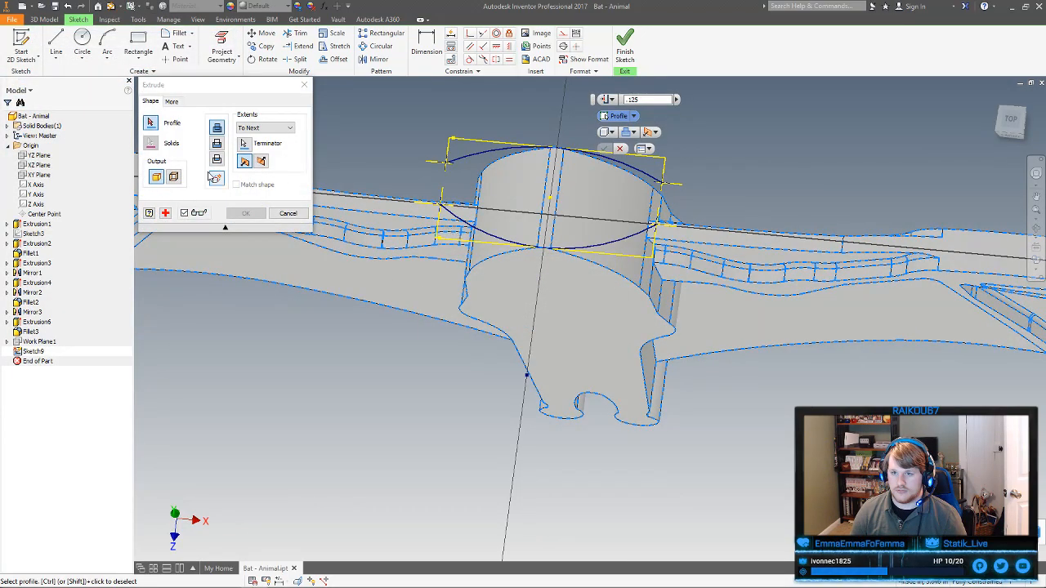
pyautogui.click(298, 214)
# Draw two horizontal lines across the body, one connecting the rear wing-root edges and one connecting the front wing-root edges
pyautogui.click(1010, 121)
pyautogui.scroll(-10, 605, 319)
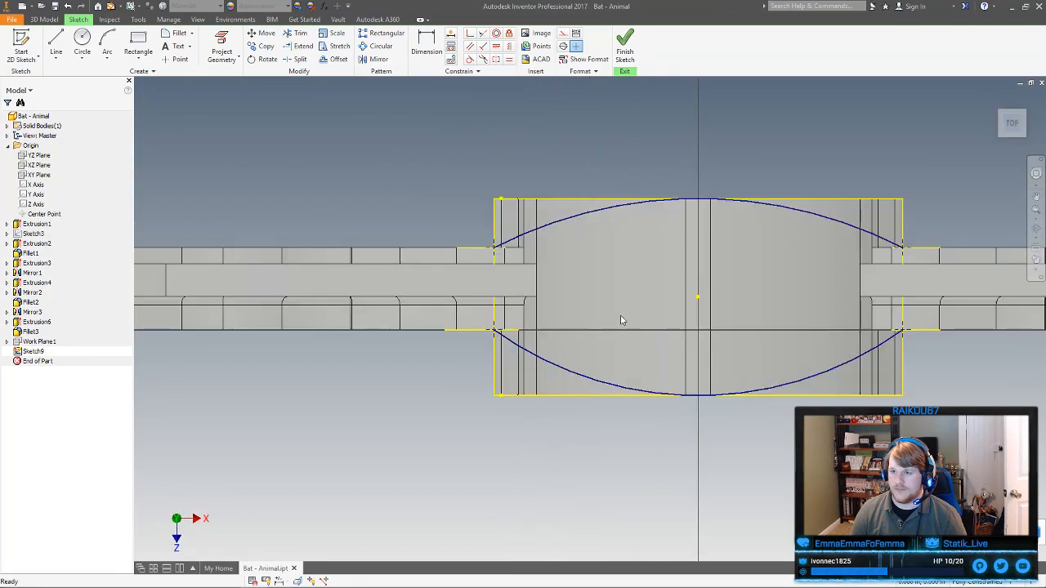
pyautogui.moveTo(621, 320); pyautogui.dragTo(347, 324, button='middle')
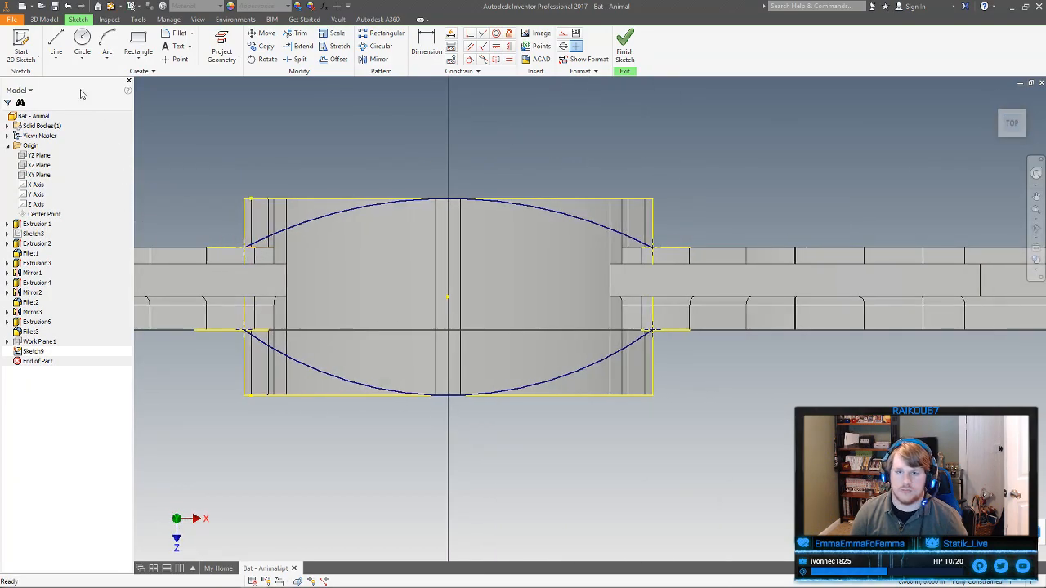
pyautogui.click(55, 40)
pyautogui.click(215, 239)
pyautogui.doubleClick(991, 262)
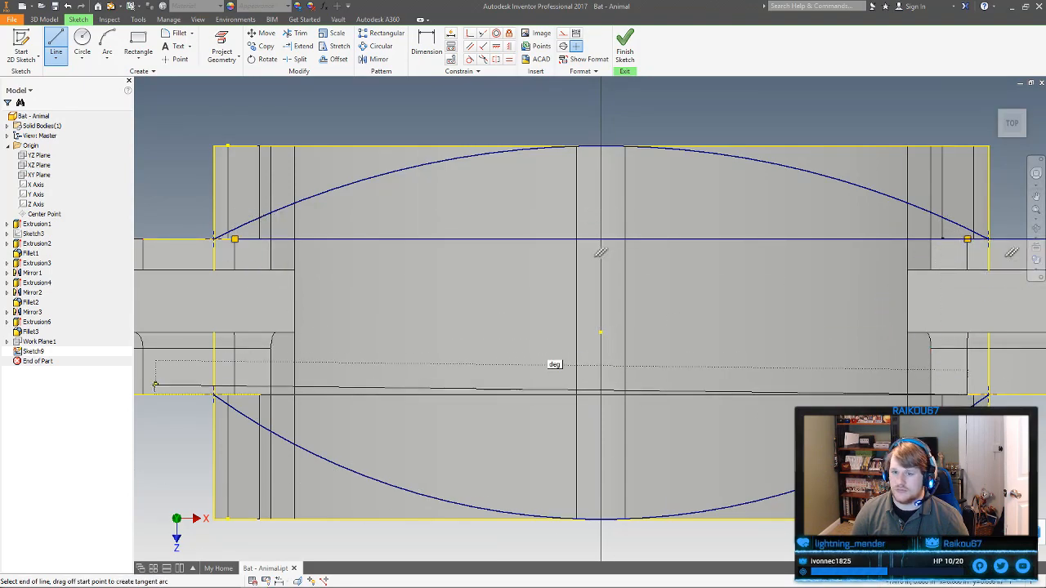
pyautogui.click(262, 396)
pyautogui.rightClick(409, 358)
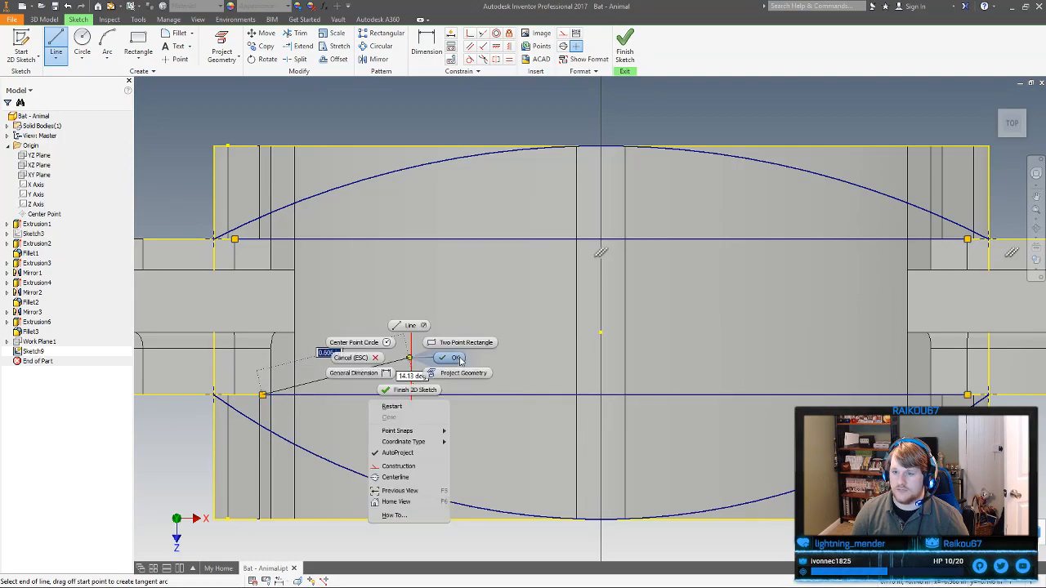
pyautogui.click(460, 359)
pyautogui.scroll(-3, 494, 360)
pyautogui.moveTo(494, 360); pyautogui.dragTo(430, 332, button='middle')
pyautogui.press('F6')
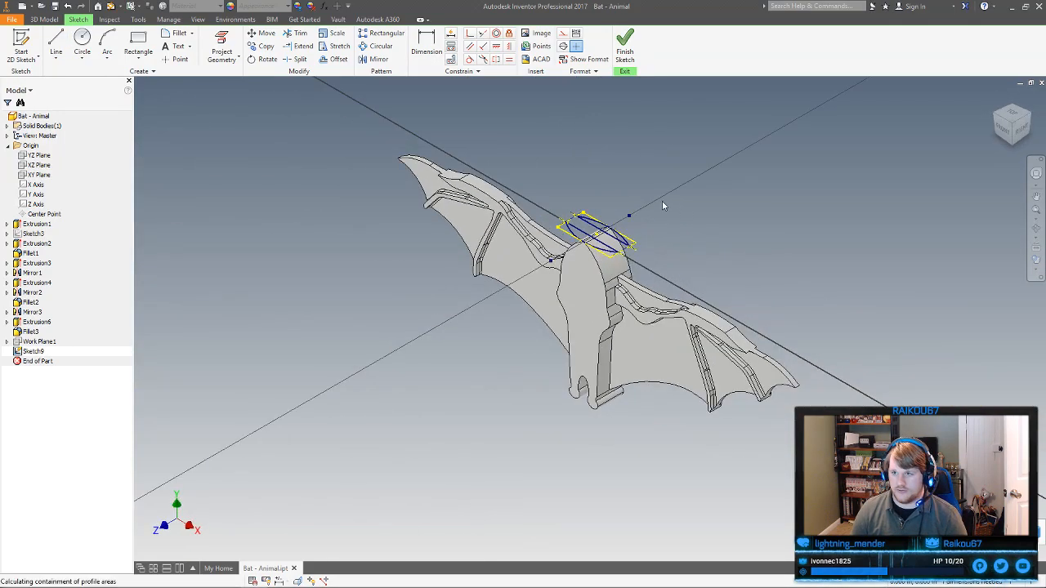
# Delete the horizontal sketch line that connects the front wing-root edges across the body
pyautogui.press('e')
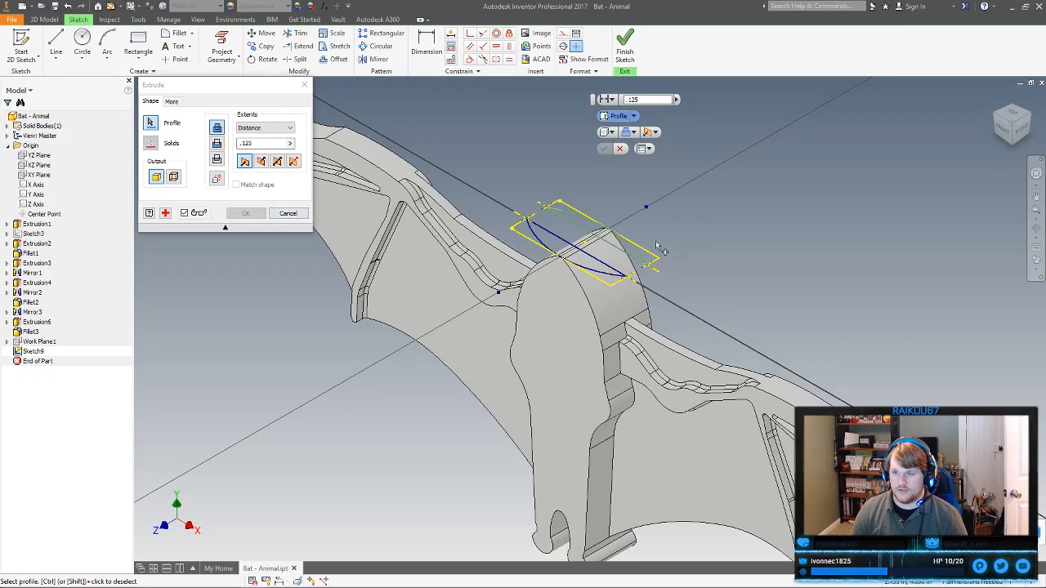
pyautogui.click(288, 213)
pyautogui.click(1013, 112)
pyautogui.scroll(-8, 512, 310)
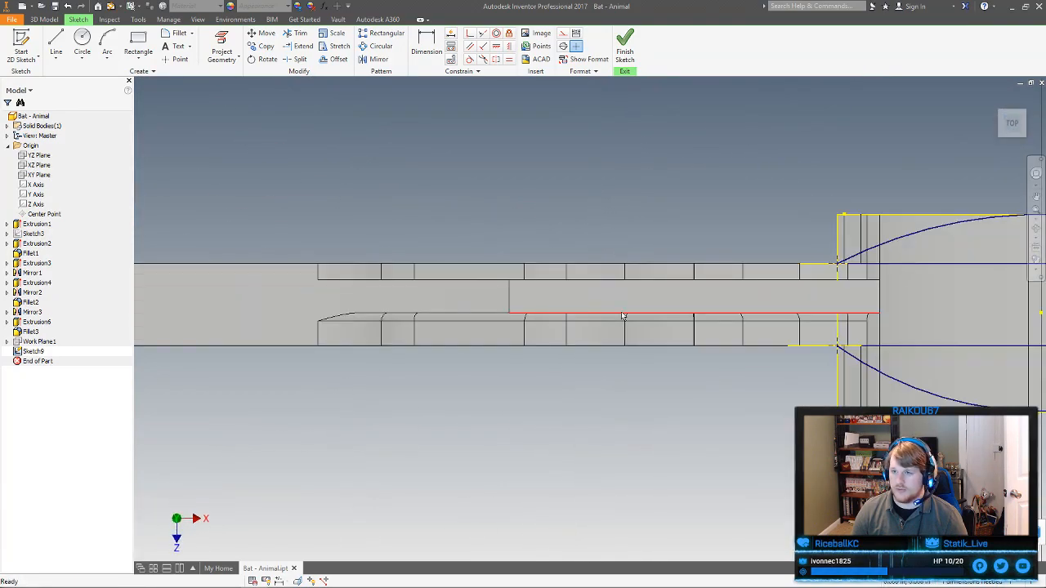
pyautogui.moveTo(787, 338); pyautogui.dragTo(195, 262, button='middle')
pyautogui.scroll(-5, 278, 271)
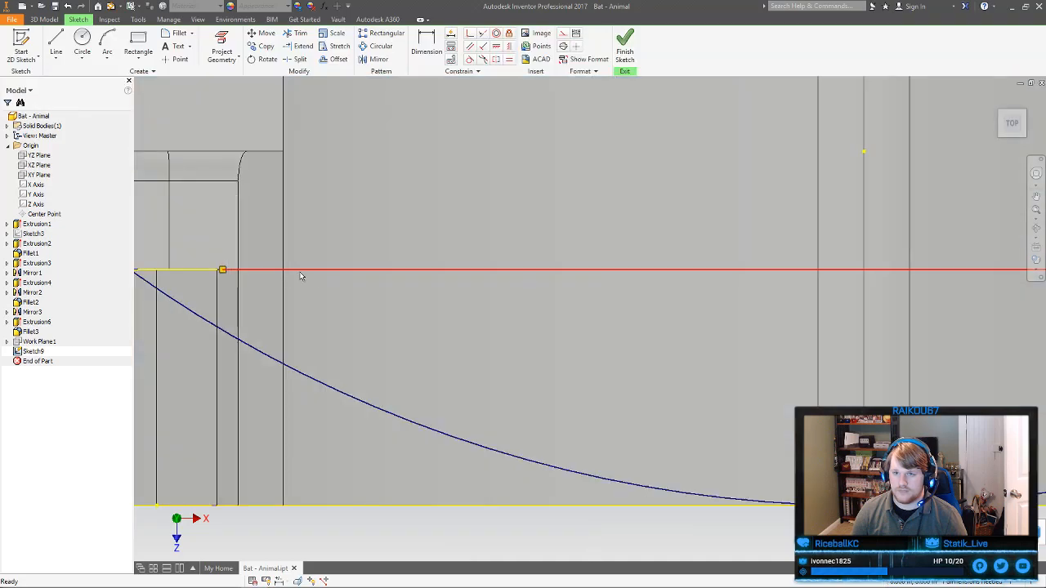
pyautogui.moveTo(381, 250); pyautogui.dragTo(637, 266, button='middle')
pyautogui.scroll(-8, 637, 266)
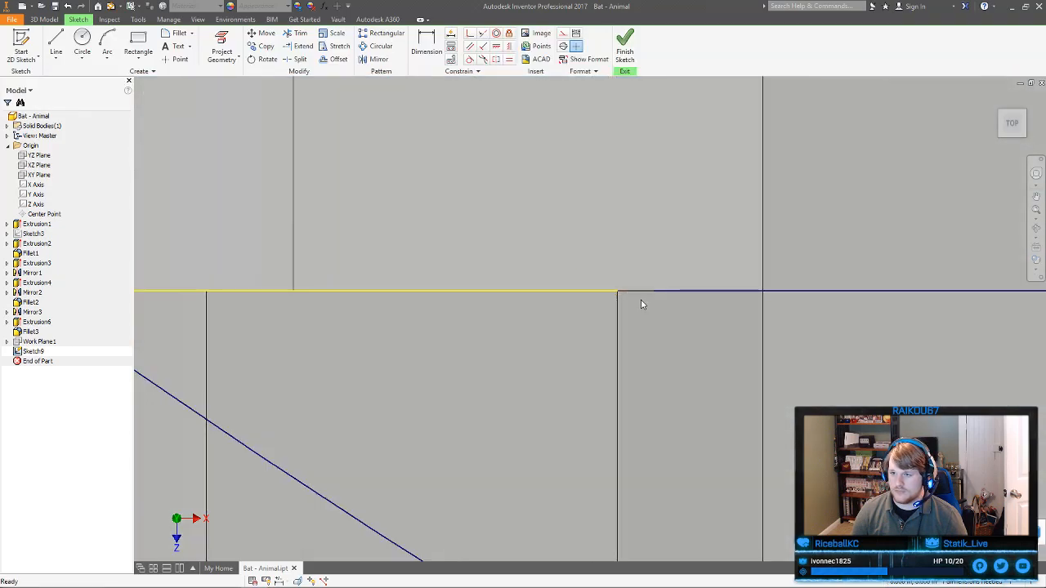
pyautogui.click(829, 290)
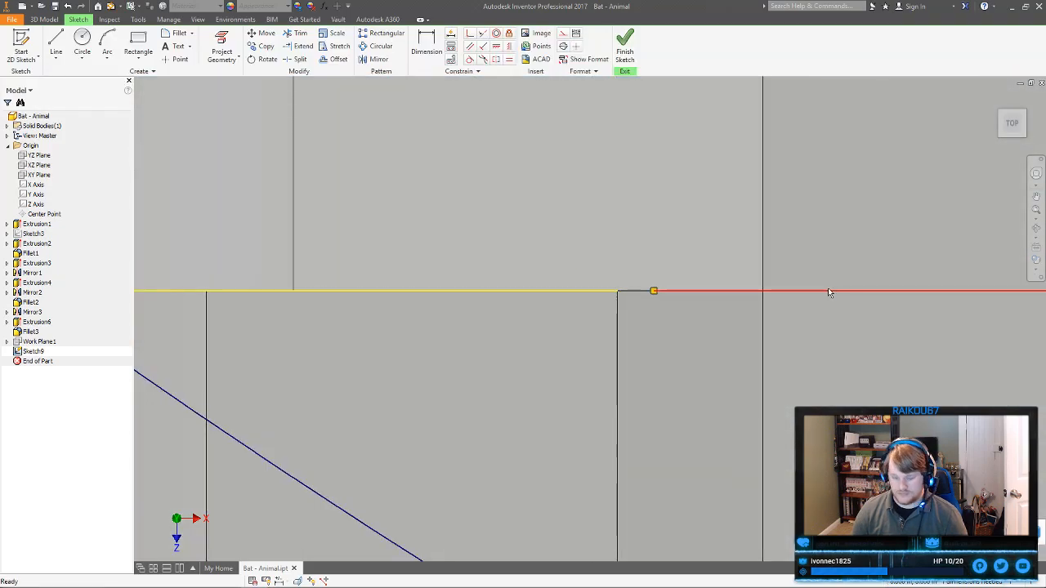
pyautogui.press('Delete')
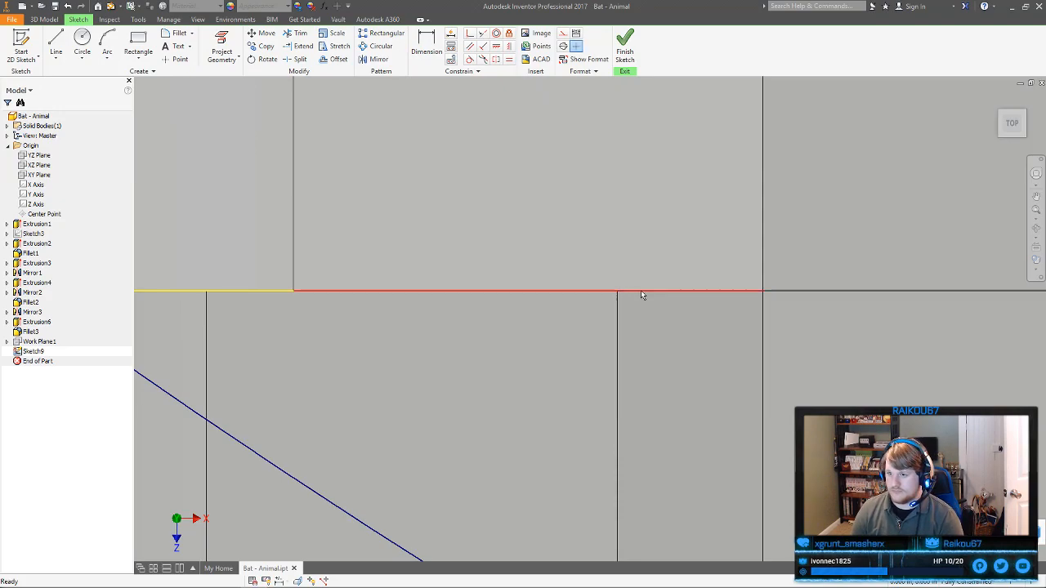
pyautogui.scroll(4, 848, 326)
pyautogui.scroll(-4, 564, 311)
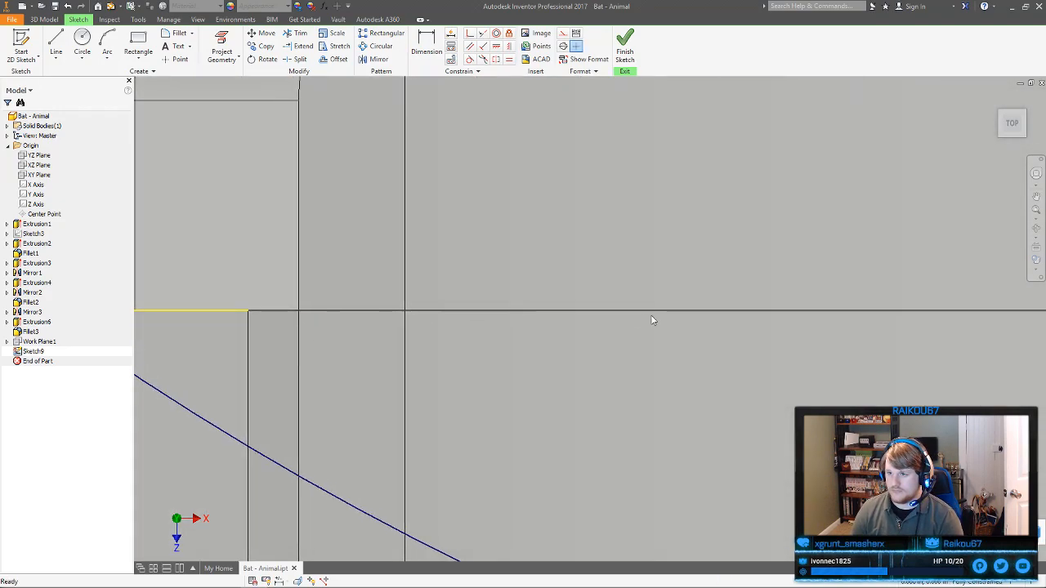
pyautogui.scroll(6, 450, 378)
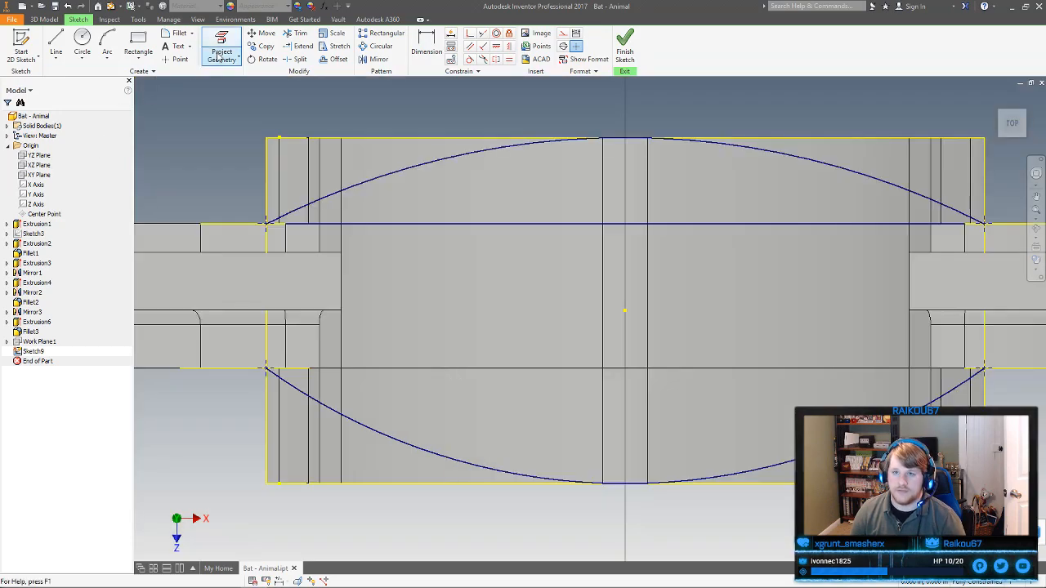
pyautogui.click(220, 54)
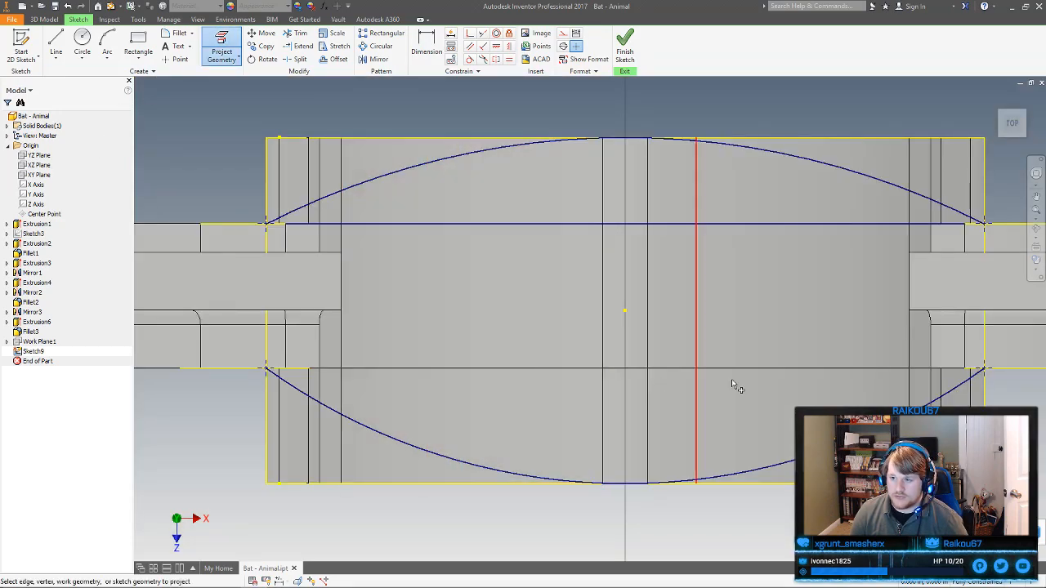
pyautogui.scroll(3, 928, 369)
pyautogui.rightClick(426, 191)
pyautogui.click(378, 191)
# Draw a horizontal line about 2.84 in long across the body, joining the inner endpoints of the projected front wing-root edges
pyautogui.click(56, 42)
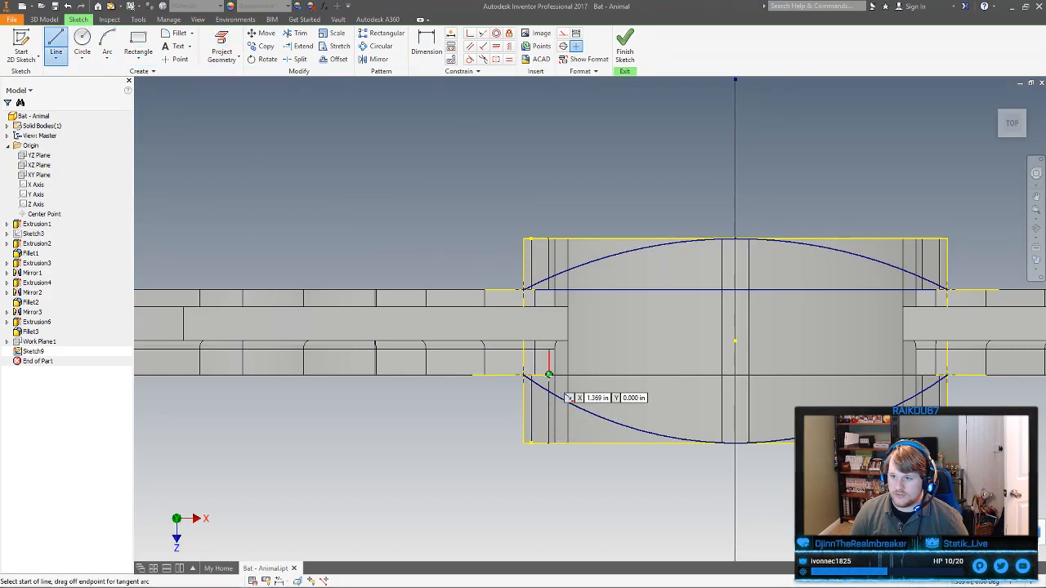
pyautogui.scroll(-5, 548, 375)
pyautogui.click(552, 370)
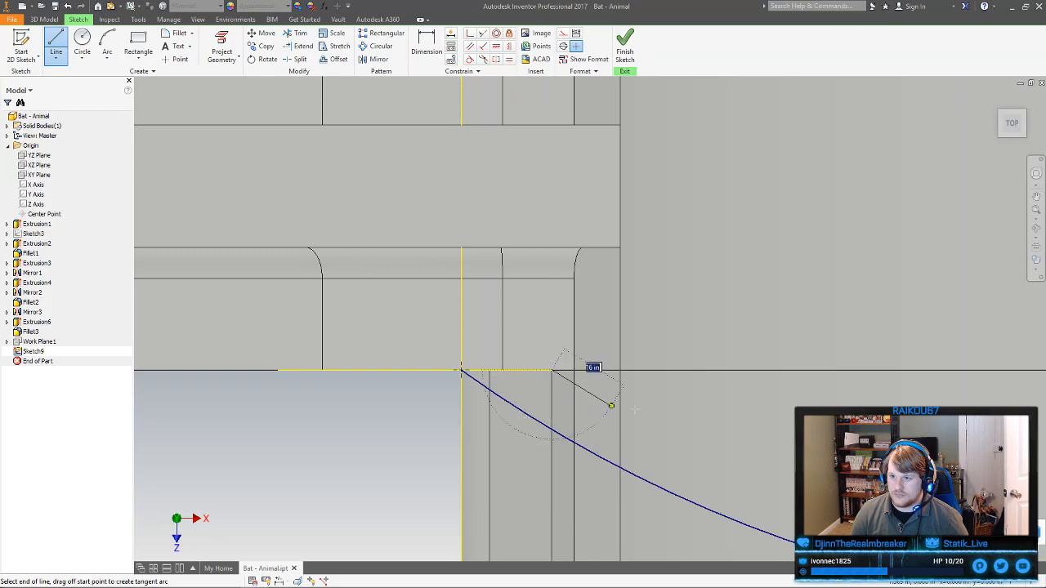
pyautogui.moveTo(882, 416); pyautogui.dragTo(60, 270, button='middle')
pyautogui.moveTo(652, 268)
pyautogui.mouseDown(button='middle')
pyautogui.moveTo(100, 349)
pyautogui.moveTo(144, 350)
pyautogui.mouseUp(button='middle')
pyautogui.scroll(-5, 595, 315)
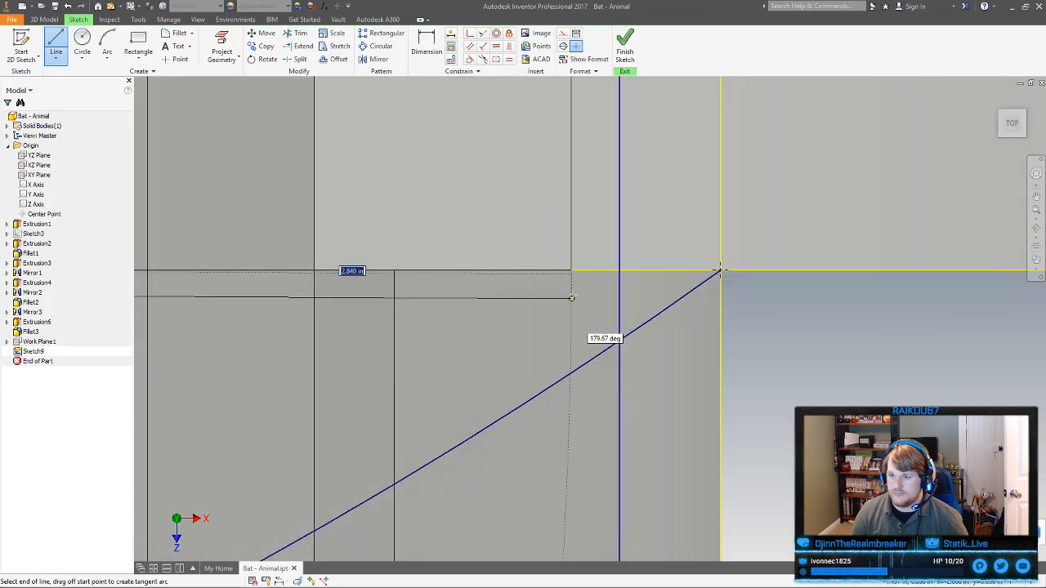
pyautogui.click(571, 269)
pyautogui.rightClick(585, 259)
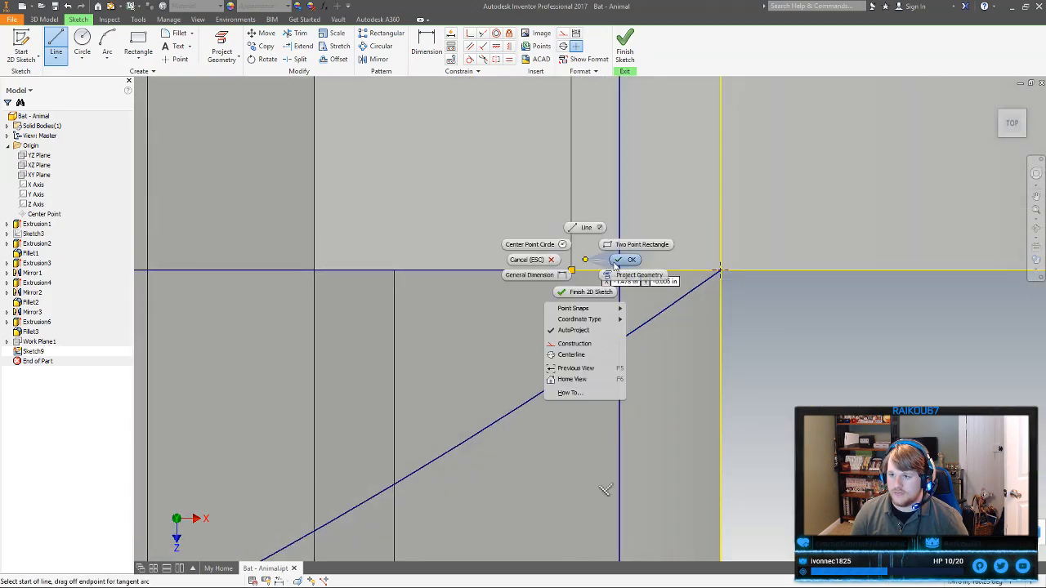
pyautogui.click(615, 262)
# Try extruding the two arc-bounded segments 0.125 in down into the body, first as Intersect and as Cut, and cancel the extrusion
pyautogui.scroll(6, 797, 348)
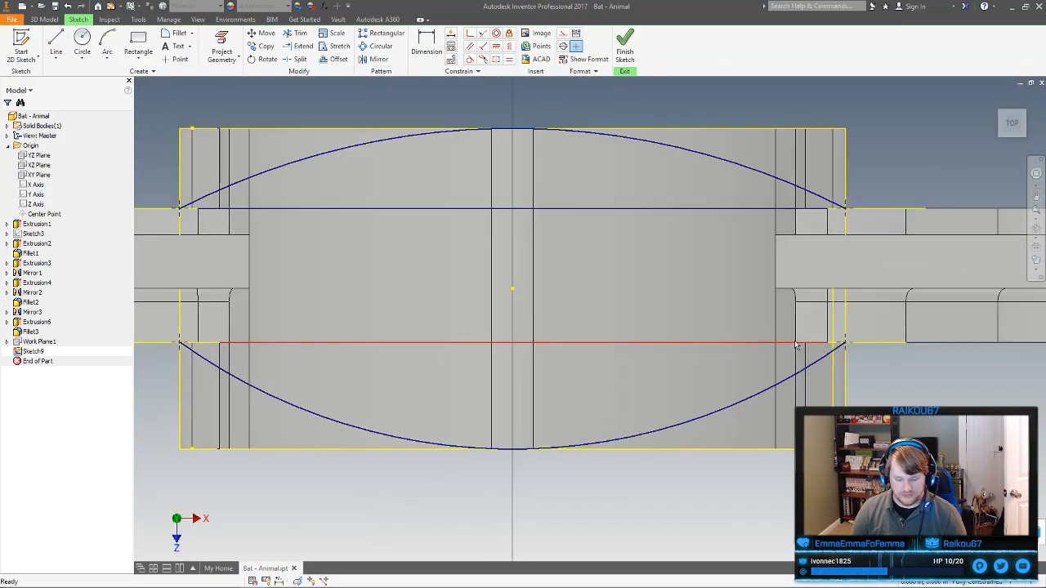
pyautogui.press('e')
pyautogui.scroll(-5, 603, 233)
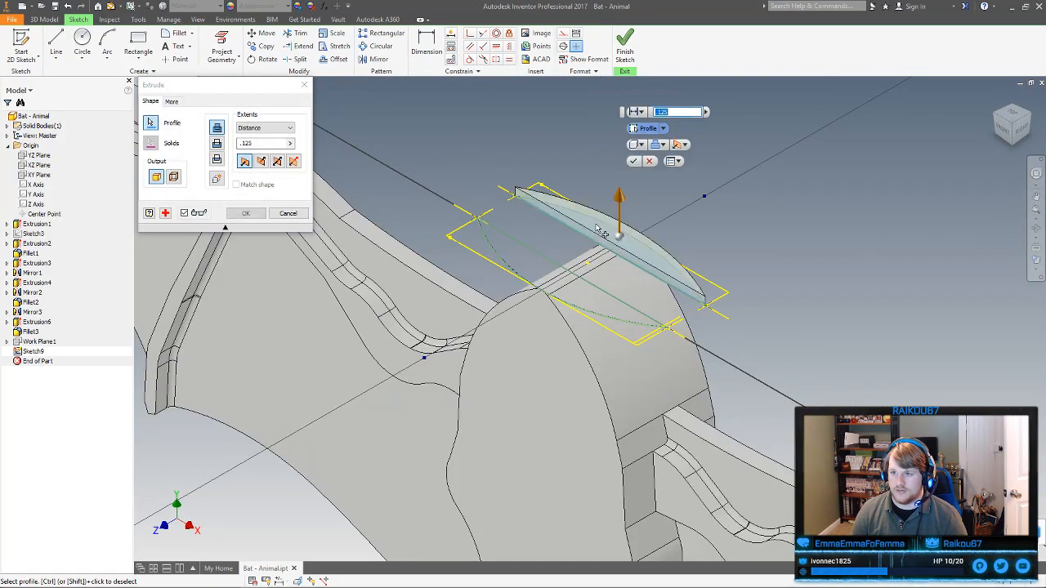
pyautogui.click(553, 274)
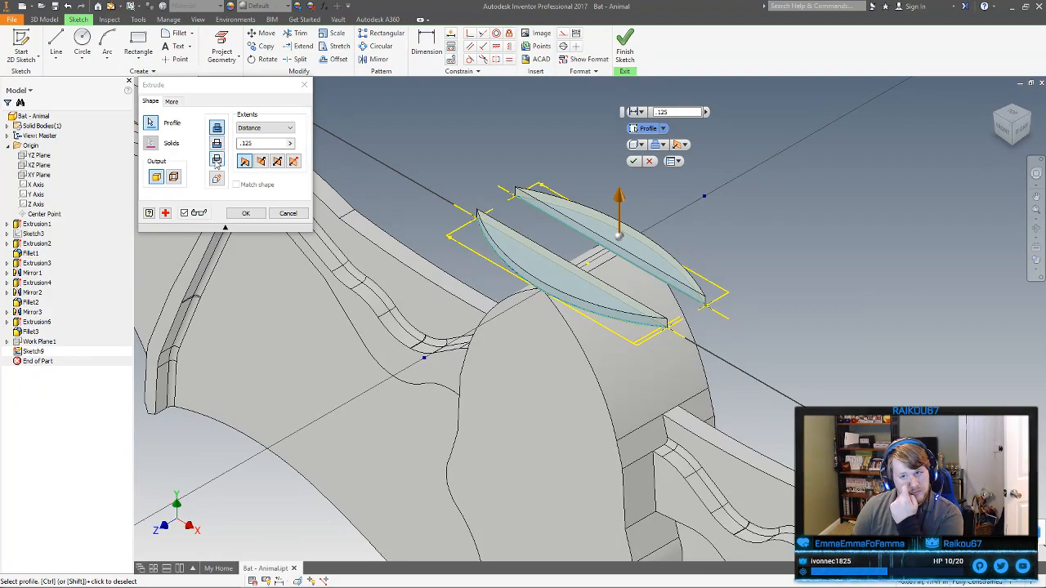
pyautogui.click(216, 160)
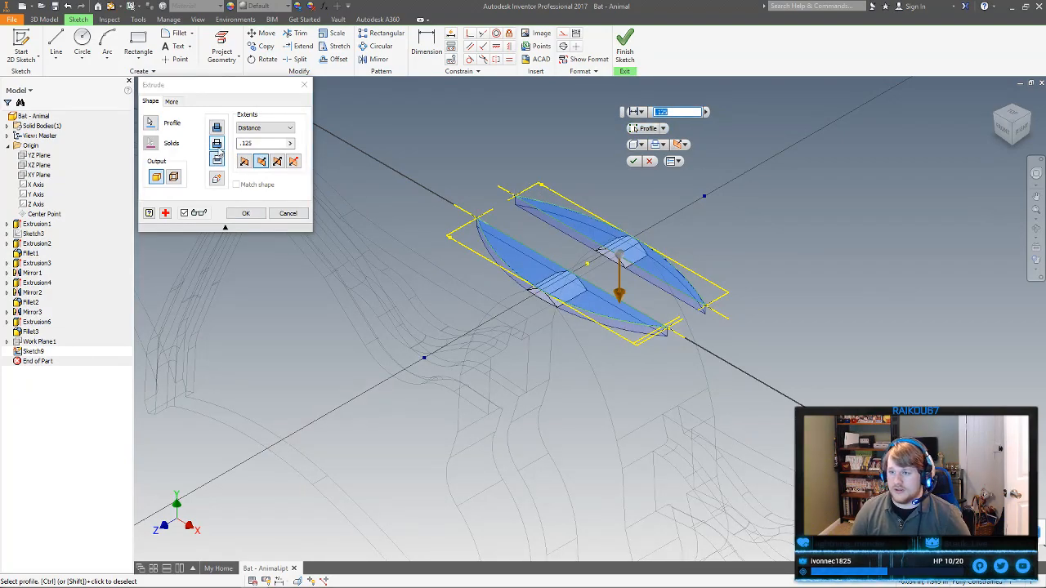
pyautogui.click(217, 147)
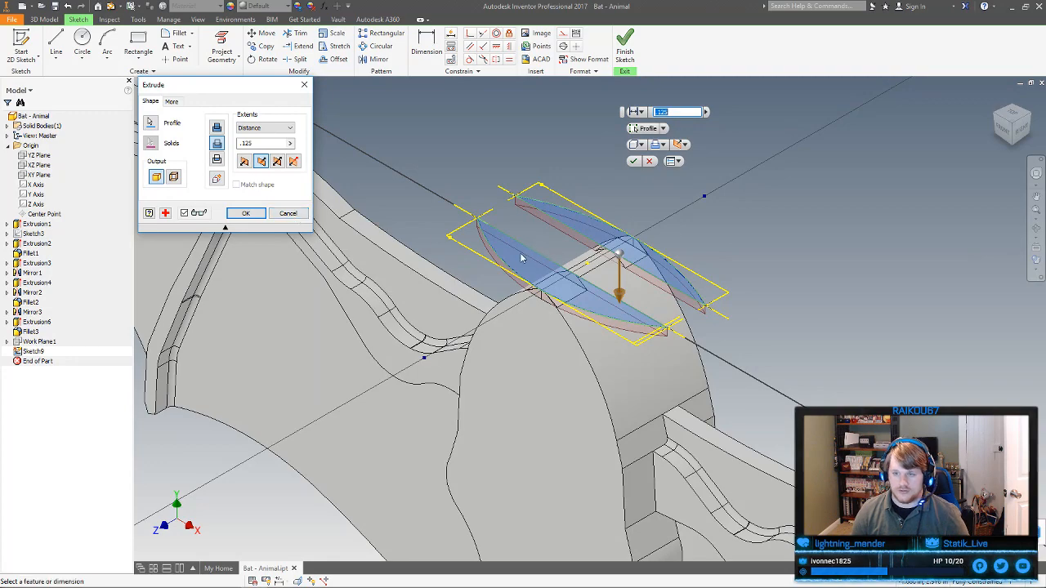
pyautogui.press('Return')
pyautogui.click(151, 123)
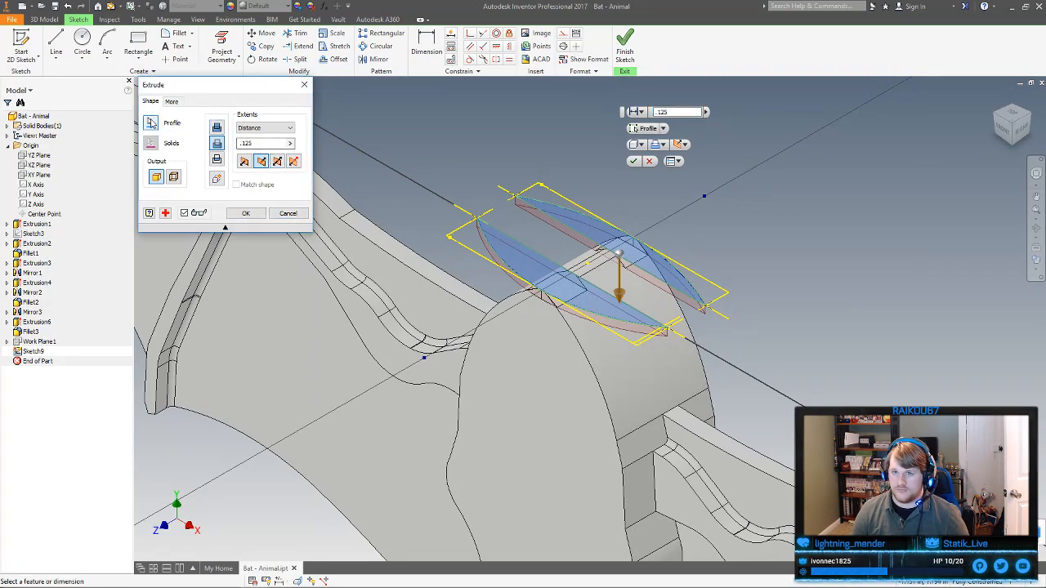
pyautogui.keyDown('ctrl'); pyautogui.click(524, 258); pyautogui.keyUp('ctrl')
pyautogui.keyDown('ctrl'); pyautogui.click(596, 231); pyautogui.keyUp('ctrl')
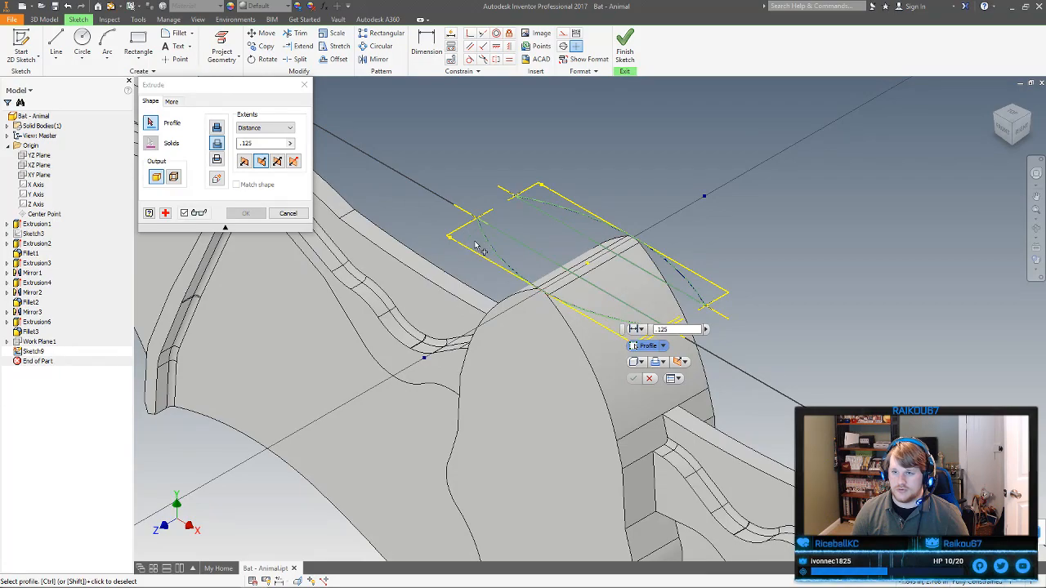
pyautogui.scroll(5, 475, 241)
pyautogui.click(288, 214)
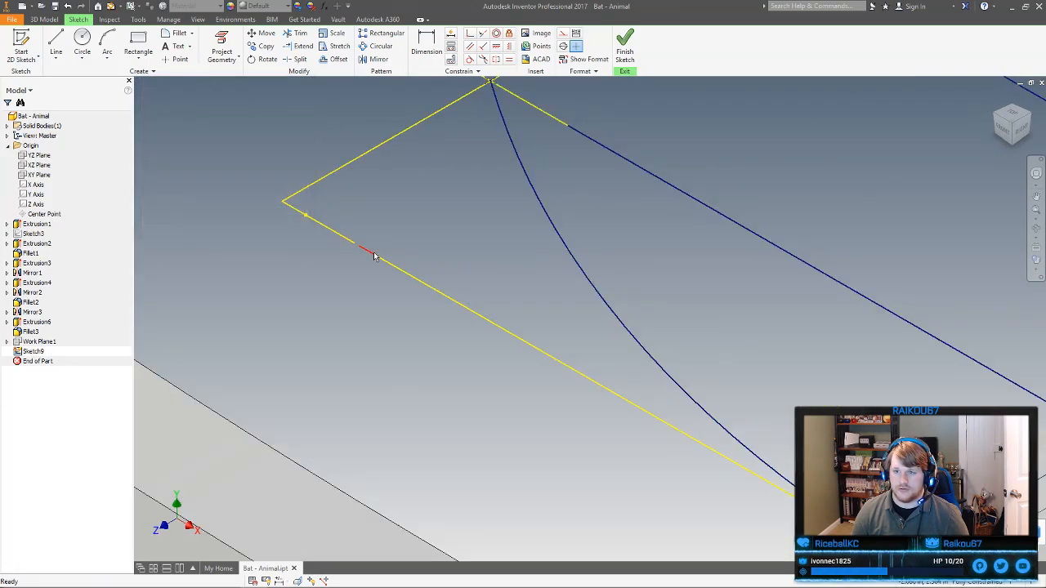
# Bridge the small gap in the body's projected front edge, near the wing-root corner, with a short line
pyautogui.scroll(3, 266, 178)
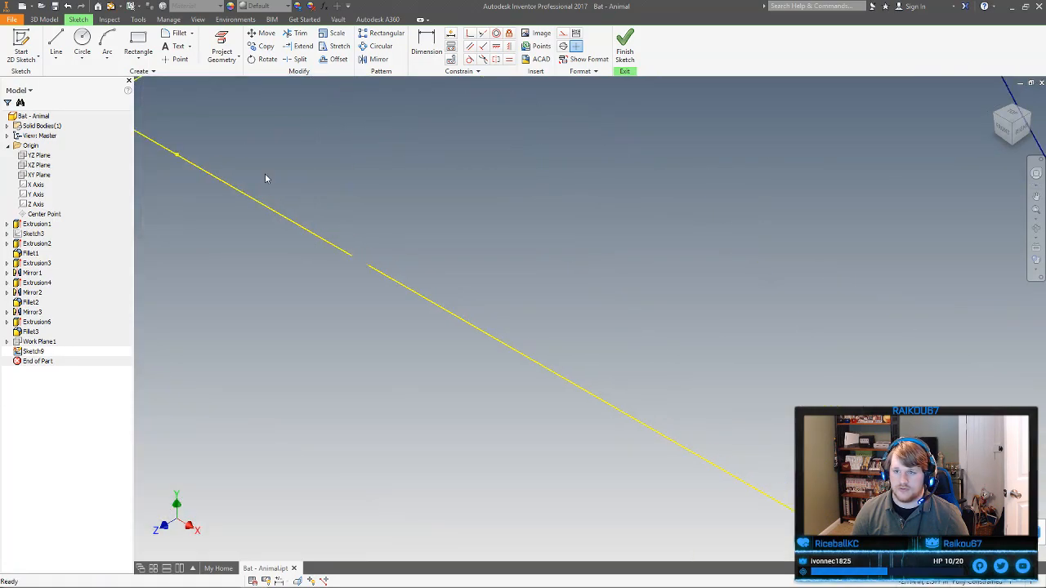
pyautogui.click(56, 56)
pyautogui.click(71, 76)
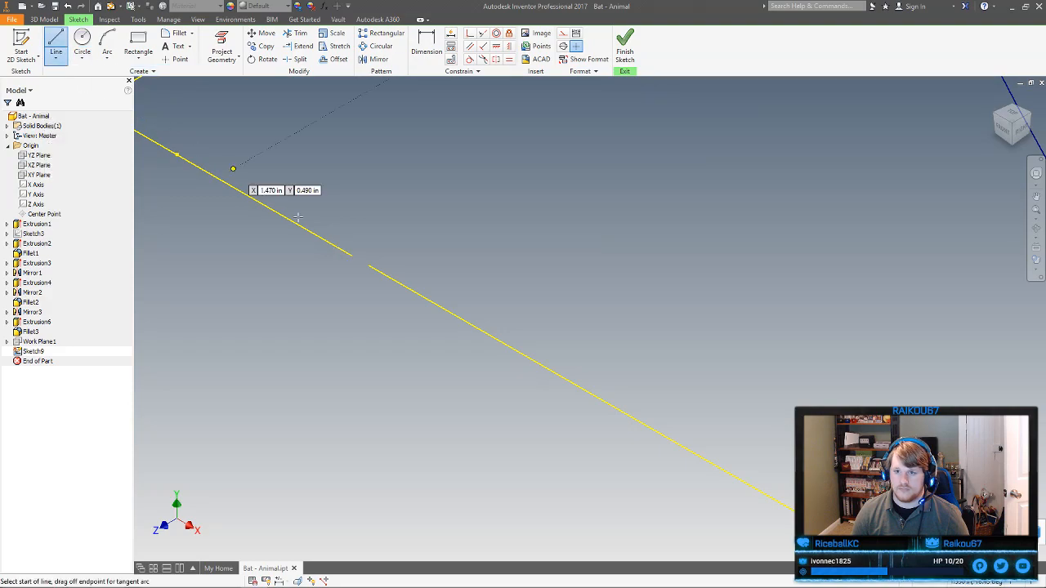
pyautogui.click(350, 255)
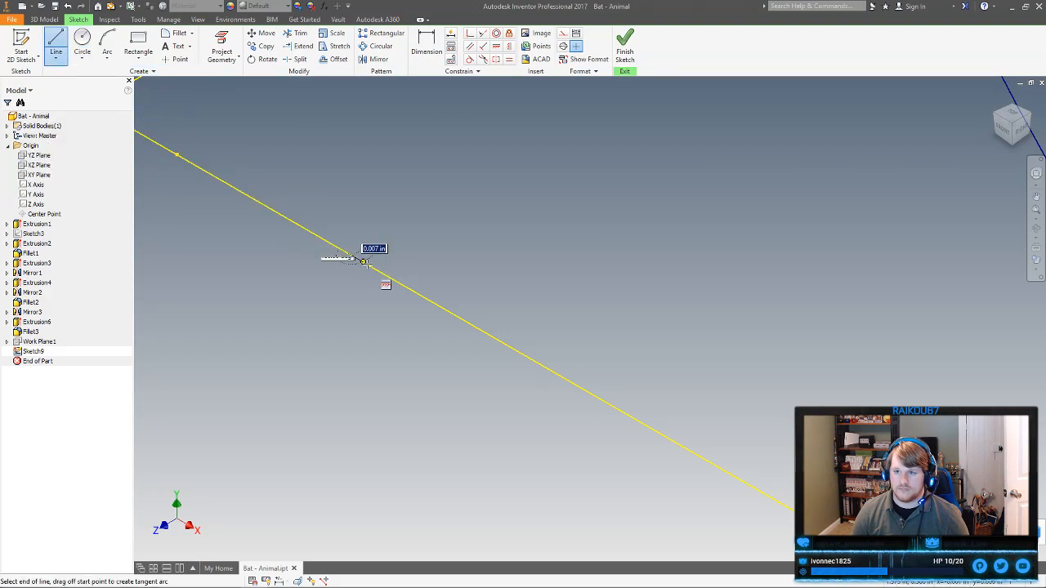
pyautogui.scroll(5, 484, 258)
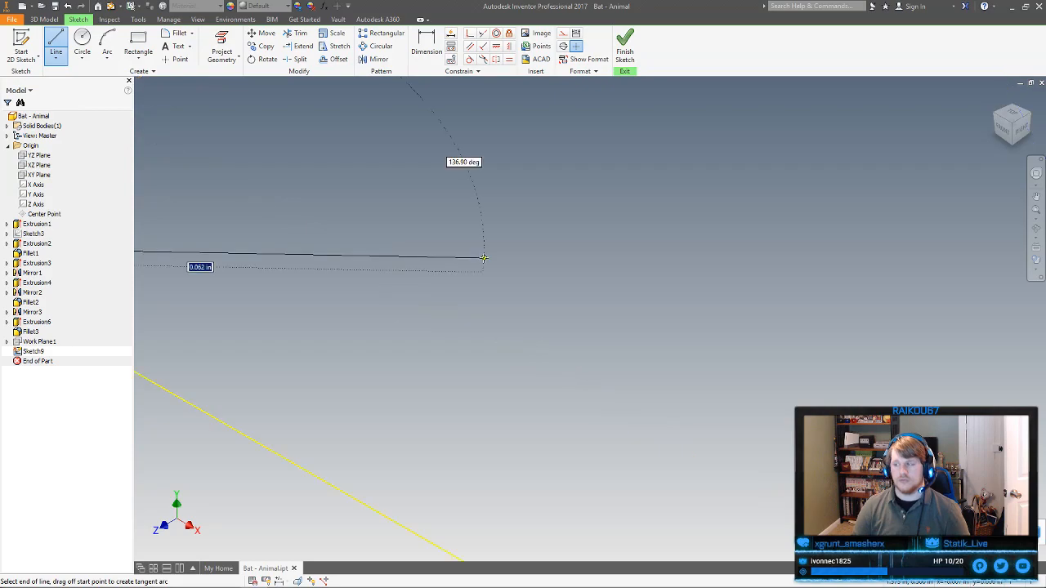
pyautogui.moveTo(402, 286); pyautogui.dragTo(789, 266, button='middle')
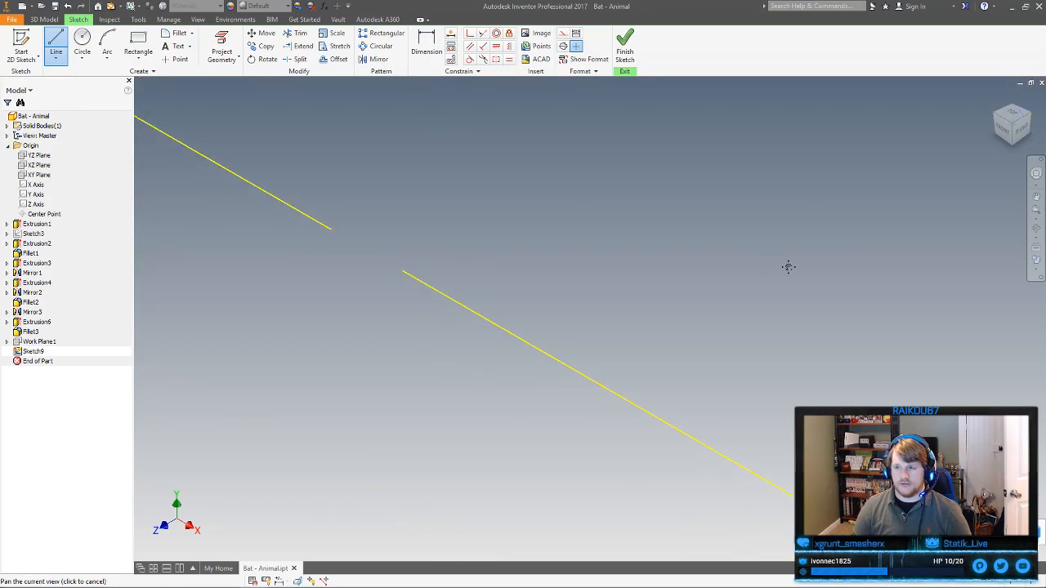
pyautogui.click(402, 270)
pyautogui.rightClick(480, 256)
pyautogui.click(526, 265)
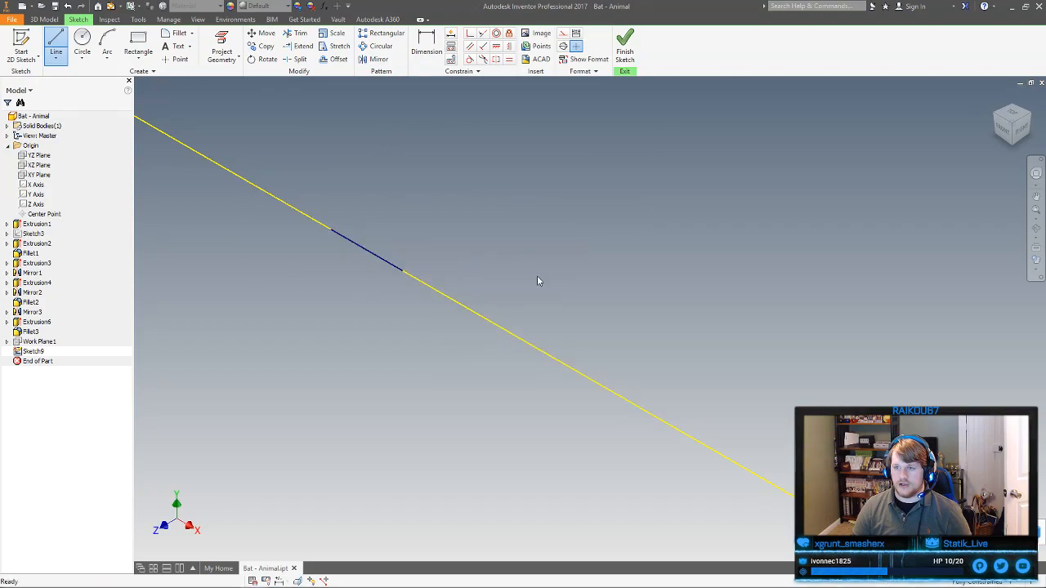
# Bridge the small gap in the body's projected rear edge with a short line between its endpoints
pyautogui.scroll(-2, 527, 266)
pyautogui.moveTo(834, 396); pyautogui.dragTo(477, 216, button='middle')
pyautogui.scroll(-2, 477, 216)
pyautogui.scroll(-2, 478, 219)
pyautogui.moveTo(800, 388)
pyautogui.mouseDown(button='middle')
pyautogui.moveTo(712, 303)
pyautogui.moveTo(533, 268)
pyautogui.mouseUp(button='middle')
pyautogui.scroll(-4, 698, 326)
pyautogui.scroll(3, 694, 347)
pyautogui.scroll(-4, 695, 346)
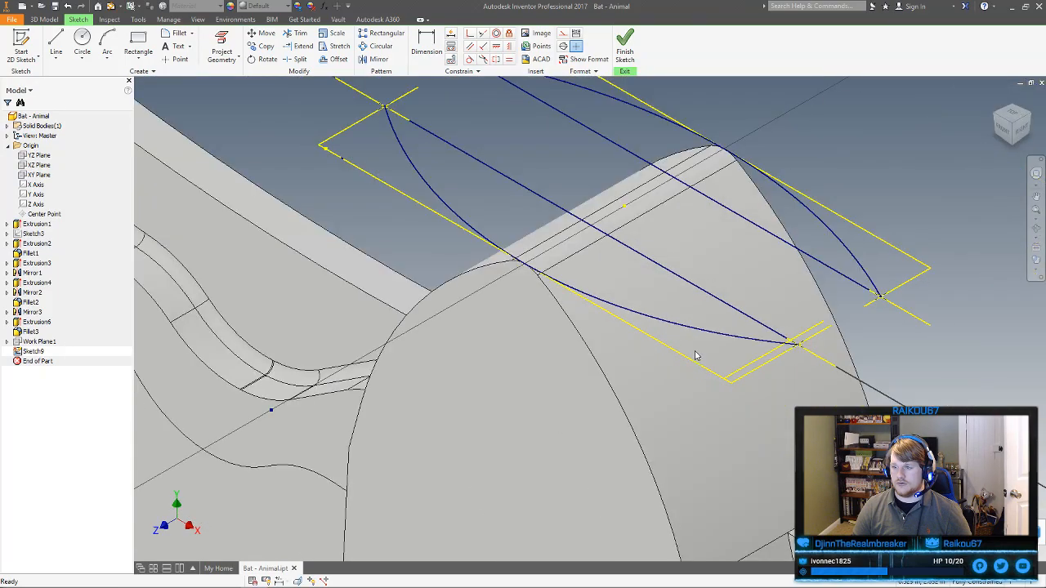
pyautogui.moveTo(695, 351); pyautogui.dragTo(600, 386, button='middle')
pyautogui.moveTo(752, 303); pyautogui.dragTo(803, 367, button='middle')
pyautogui.scroll(6, 493, 135)
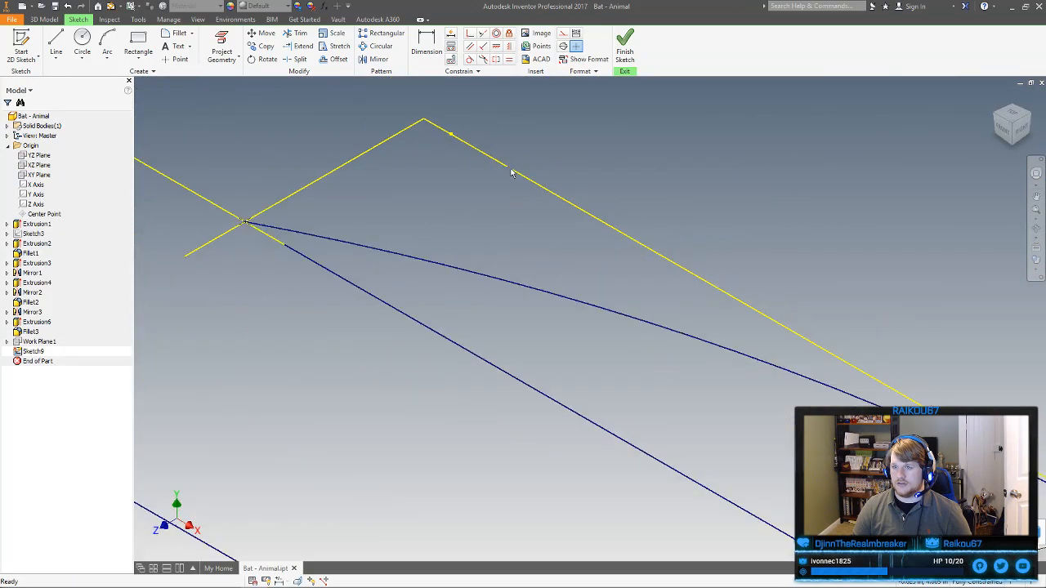
pyautogui.click(55, 41)
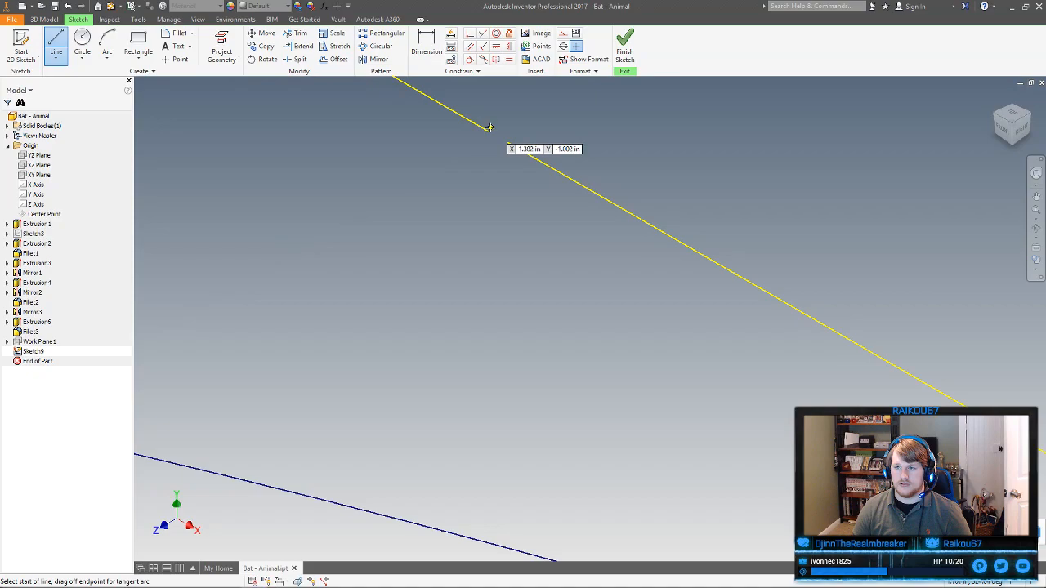
pyautogui.click(487, 130)
pyautogui.click(507, 141)
pyautogui.rightClick(528, 139)
pyautogui.click(565, 140)
# Try the area between the rear arc and the projected rear edge as an Extrude profile, and cancel the extrusion
pyautogui.scroll(-5, 568, 169)
pyautogui.scroll(-3, 568, 170)
pyautogui.moveTo(588, 243); pyautogui.dragTo(520, 232, button='middle')
pyautogui.press('e')
pyautogui.click(512, 188)
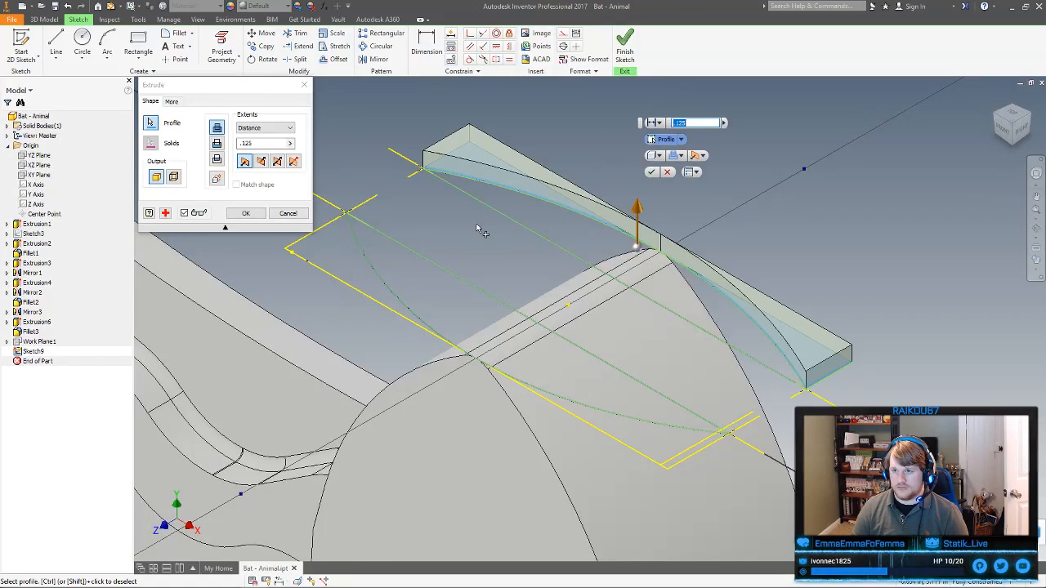
pyautogui.click(287, 213)
# Diagnose the front profile region's loop with Sketch Doctor from the Extrude command, choosing Edit Sketch as the treatment
pyautogui.scroll(3, 312, 263)
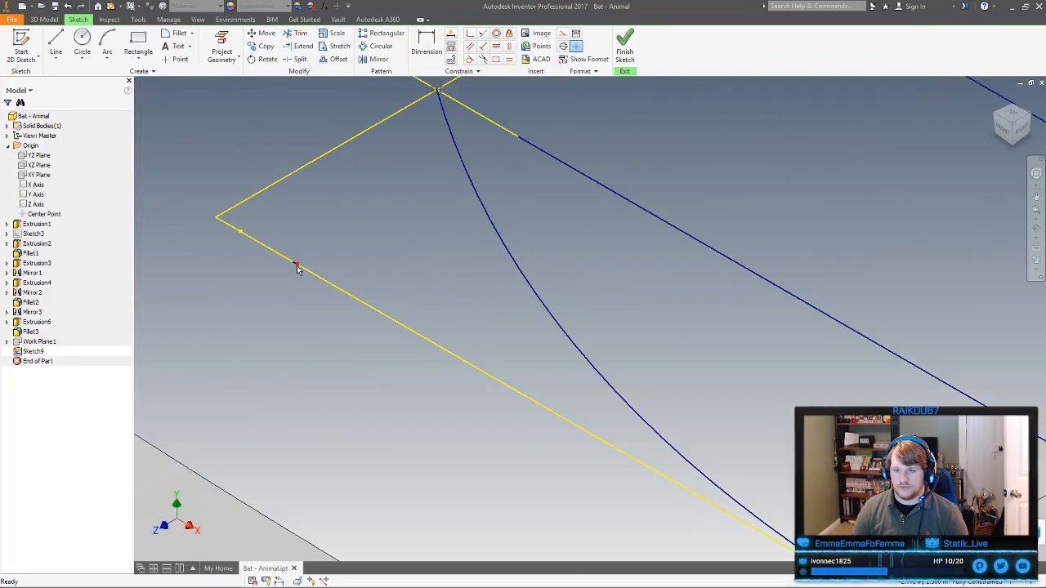
pyautogui.scroll(-3, 441, 278)
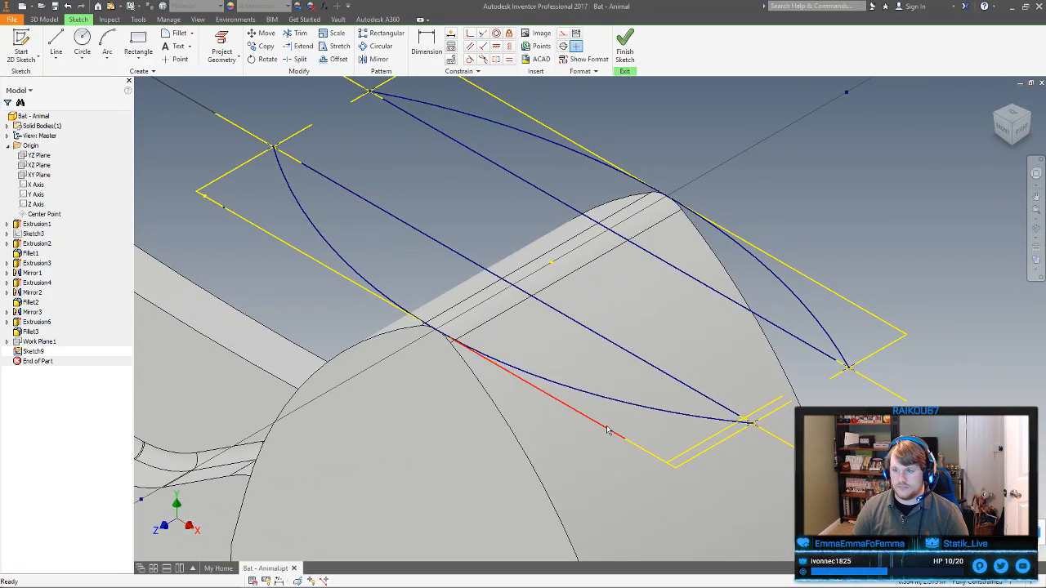
pyautogui.scroll(4, 686, 465)
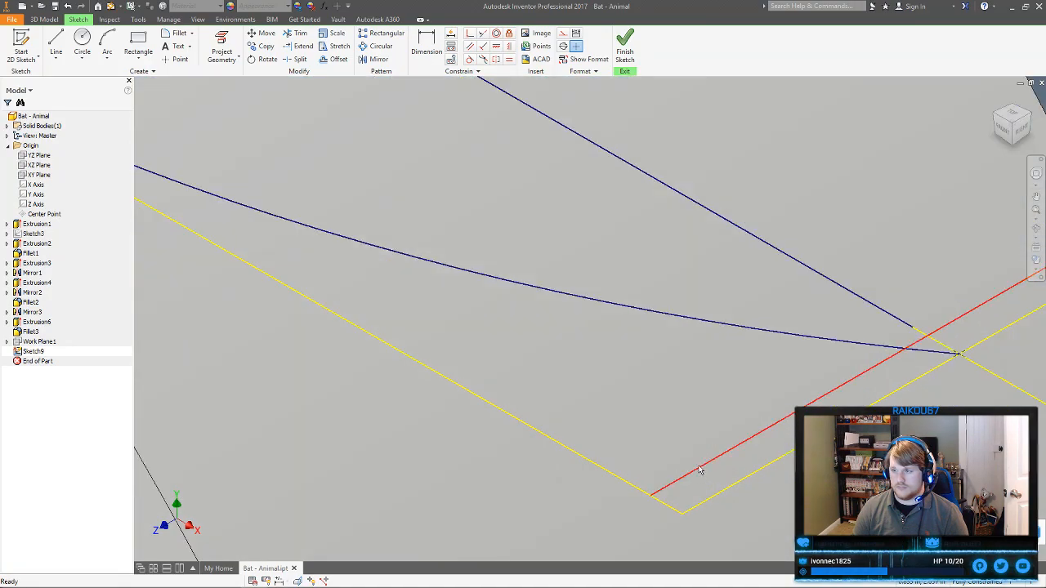
pyautogui.scroll(-2, 701, 470)
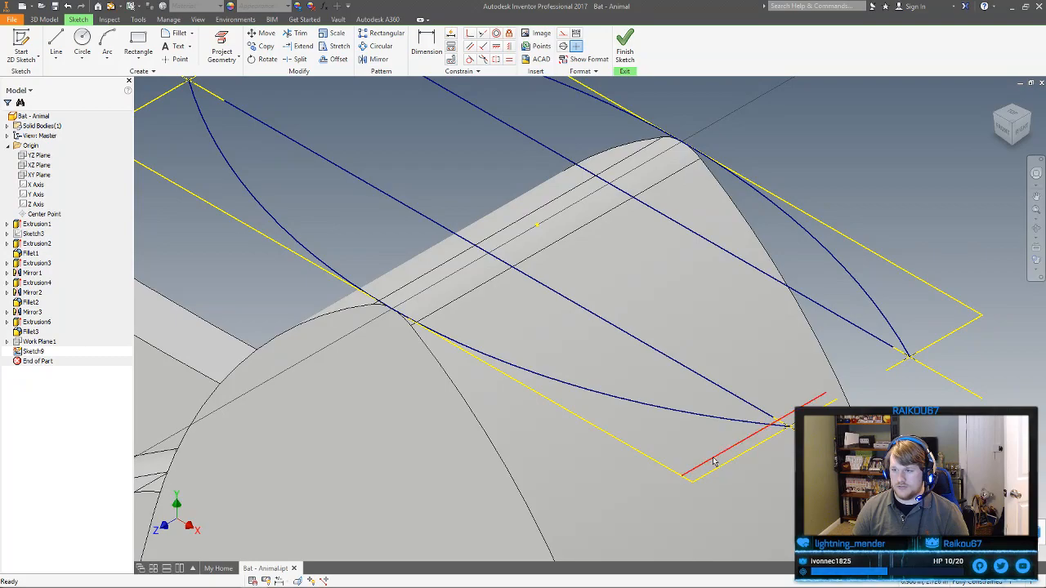
pyautogui.scroll(-4, 711, 441)
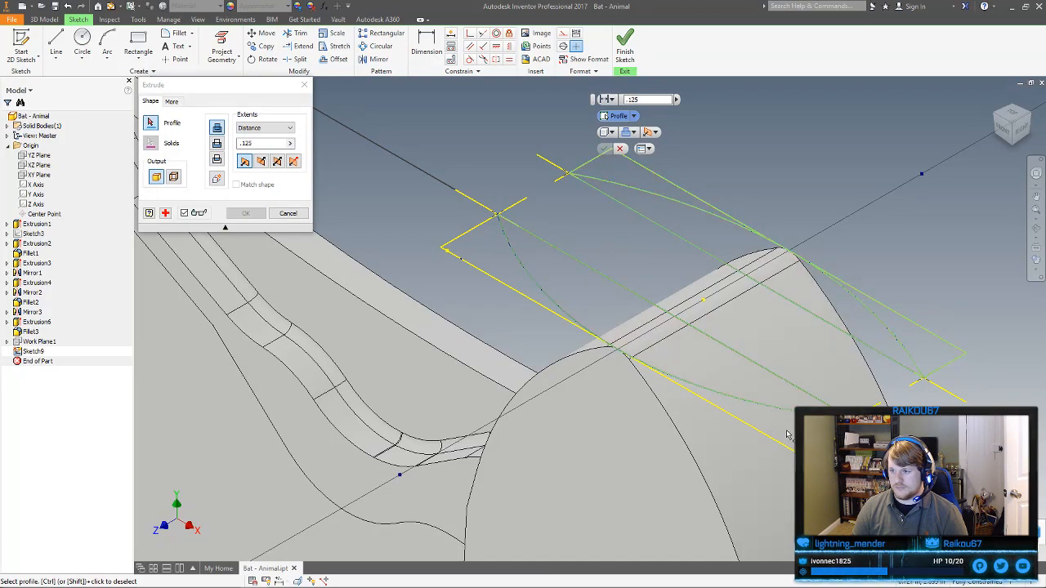
pyautogui.click(165, 212)
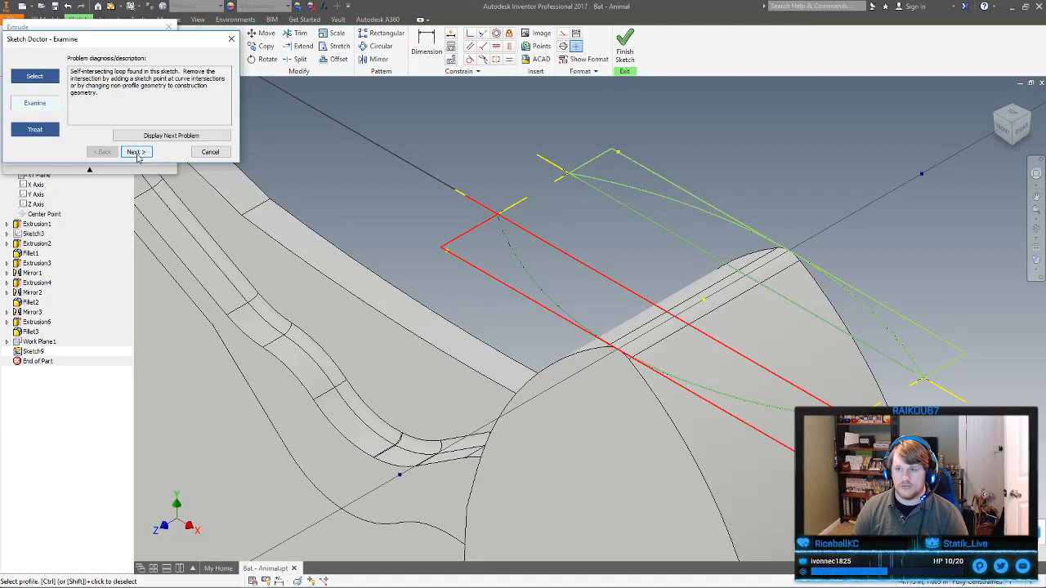
pyautogui.click(136, 153)
pyautogui.click(92, 86)
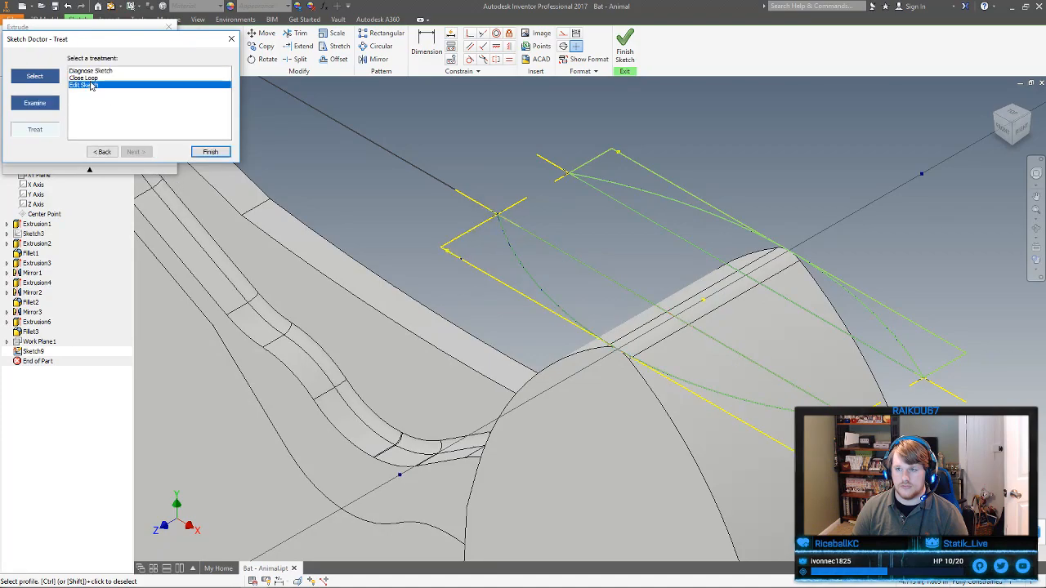
pyautogui.click(210, 152)
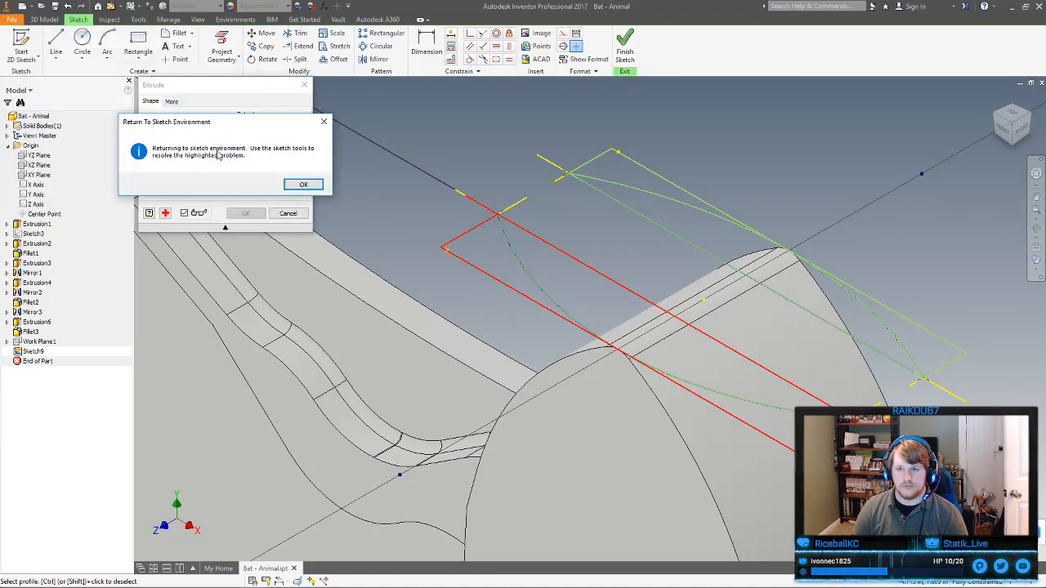
pyautogui.click(303, 184)
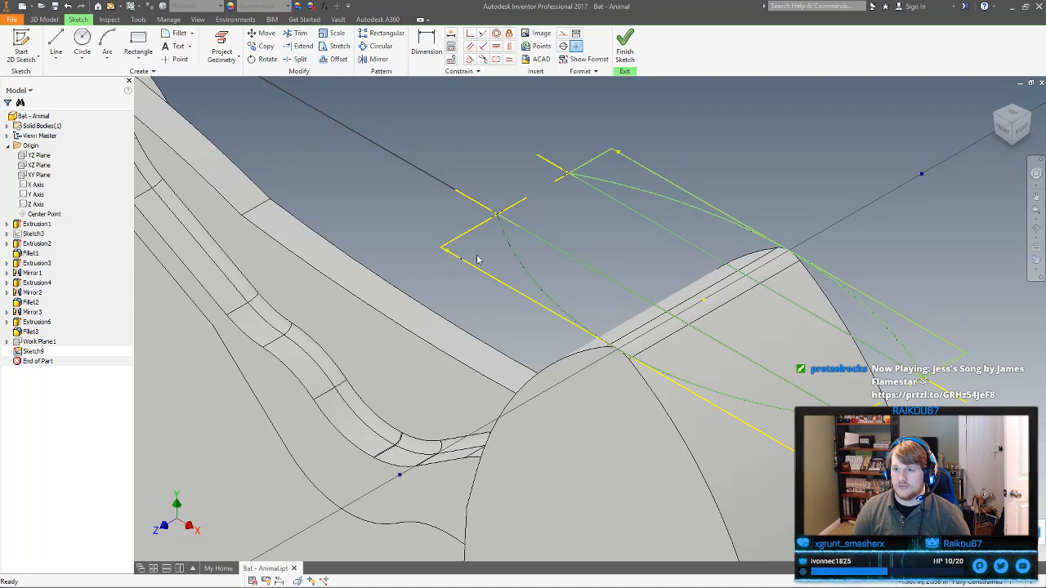
# Cut the areas between the rear arc and the projected rear edge down along the body with extents set to All
pyautogui.rightClick(622, 174)
pyautogui.click(622, 170)
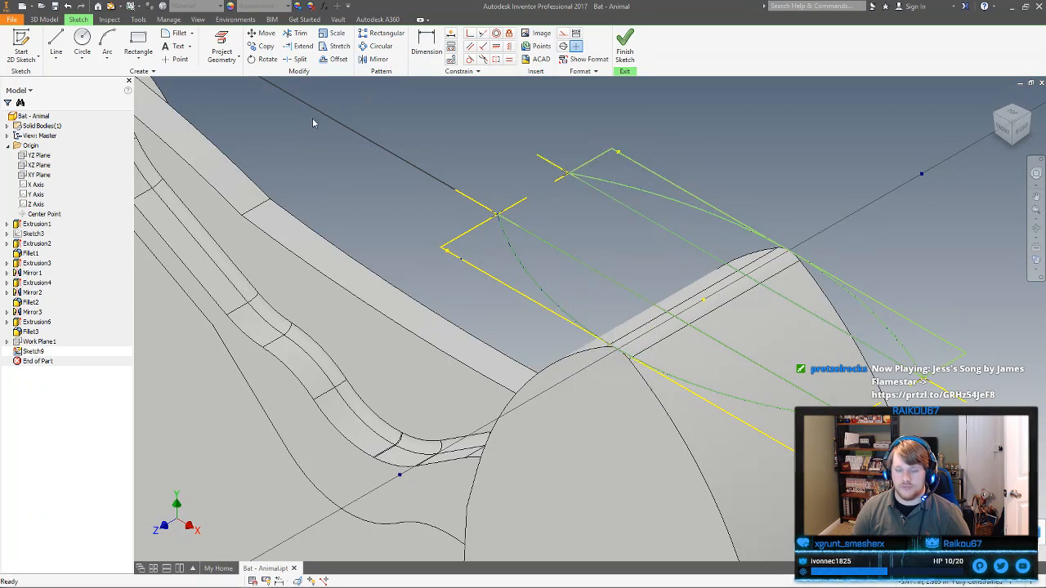
pyautogui.press('e')
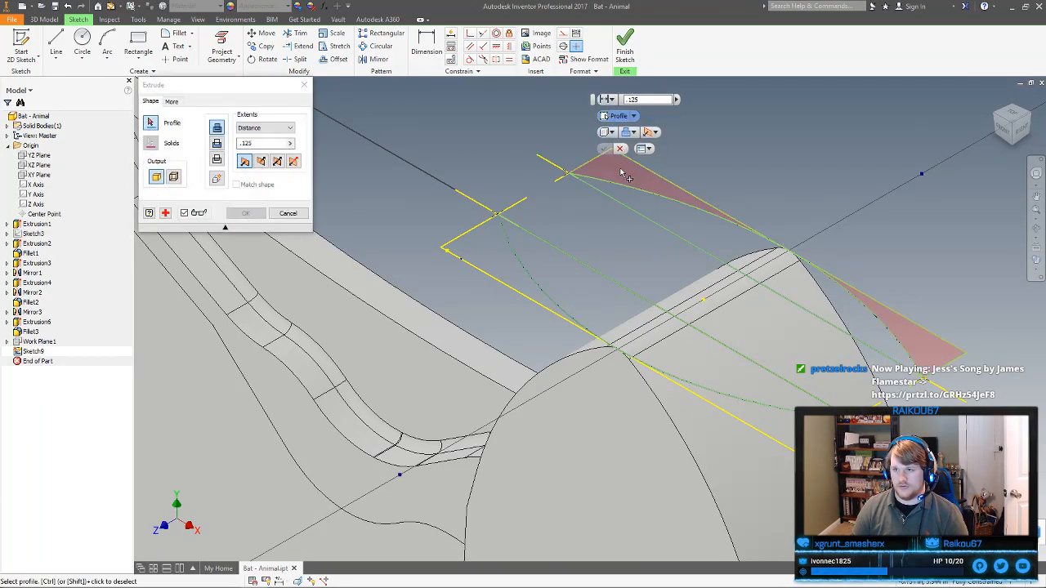
pyautogui.click(626, 173)
pyautogui.click(217, 143)
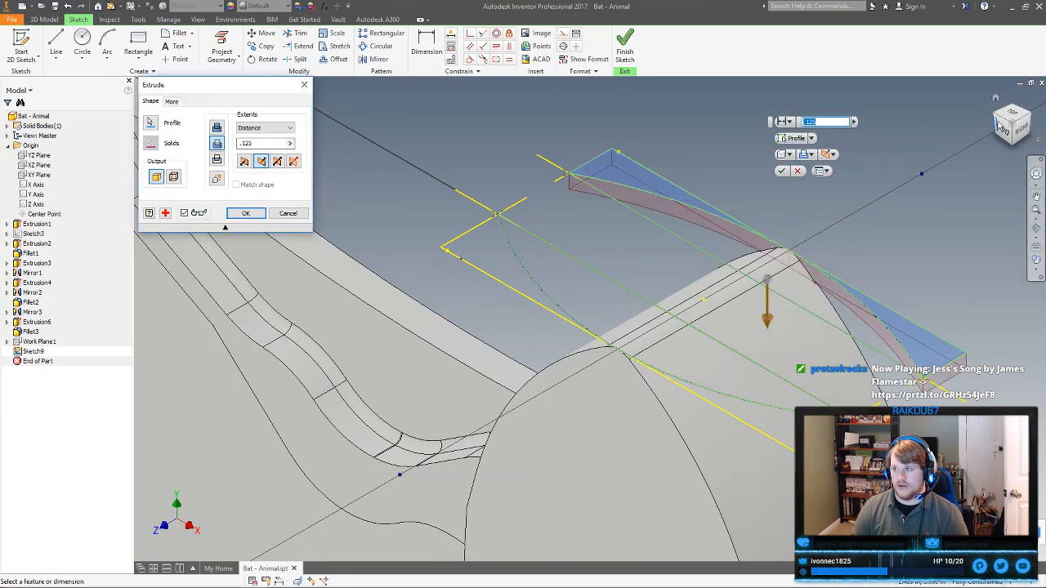
pyautogui.click(275, 132)
pyautogui.click(261, 169)
pyautogui.scroll(-5, 395, 264)
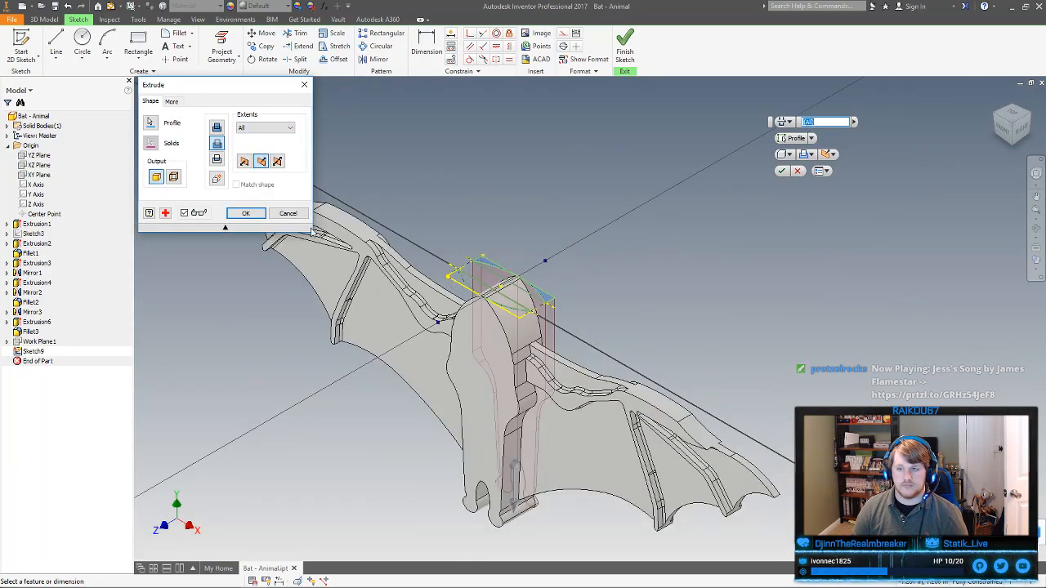
pyautogui.click(246, 212)
# Try converting the two curved side faces at the head tip to freeform with Curvature spacing for both length and width
pyautogui.keyDown('shift'); pyautogui.moveTo(582, 342); pyautogui.dragTo(352, 282, button='middle'); pyautogui.keyUp('shift')
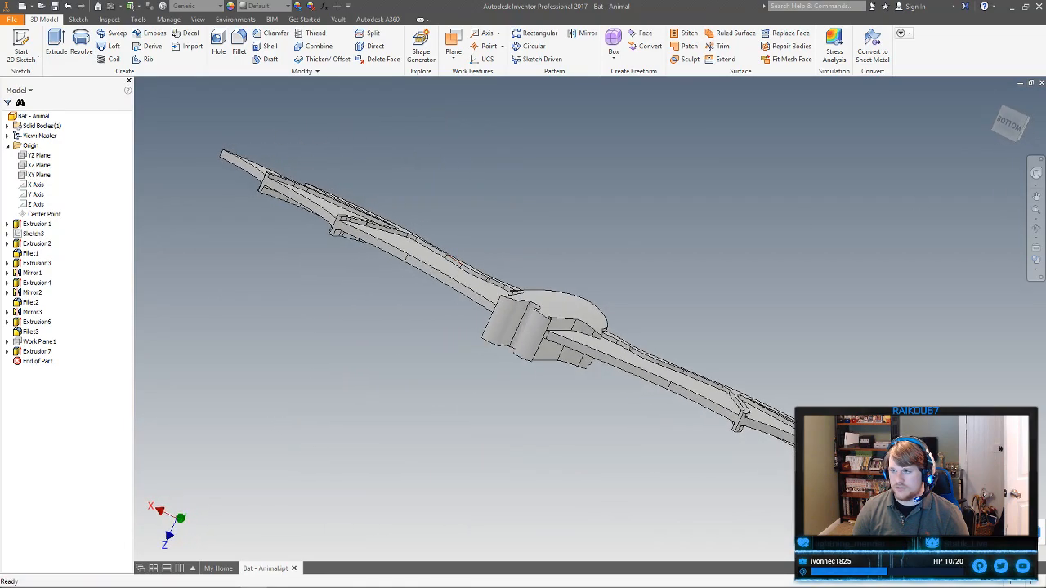
pyautogui.click(1010, 123)
pyautogui.keyDown('shift'); pyautogui.moveTo(610, 295); pyautogui.dragTo(404, 338, button='middle'); pyautogui.keyUp('shift')
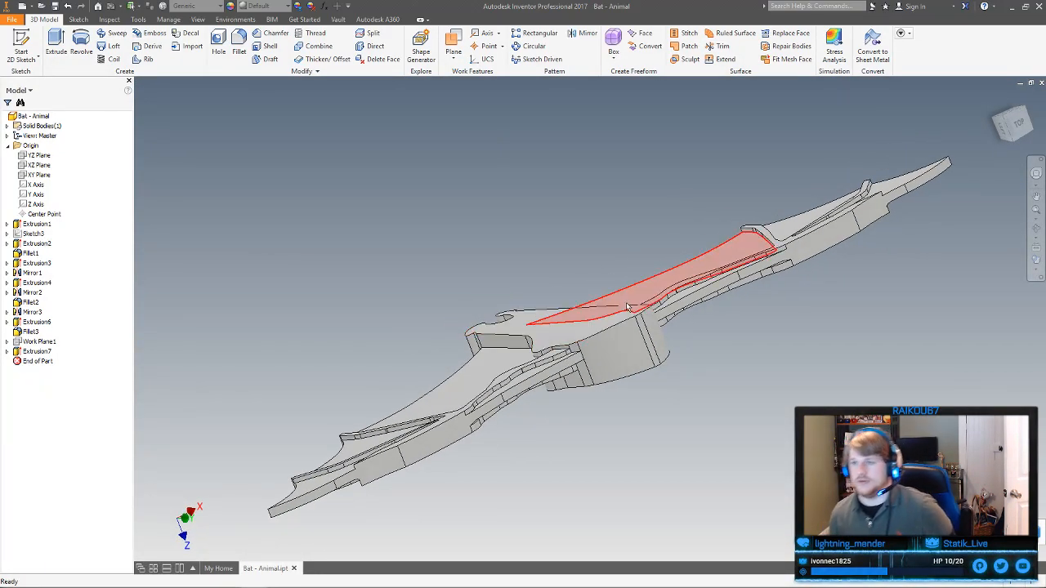
pyautogui.click(625, 353)
pyautogui.keyDown('shift'); pyautogui.moveTo(710, 379); pyautogui.dragTo(659, 245, button='middle'); pyautogui.keyUp('shift')
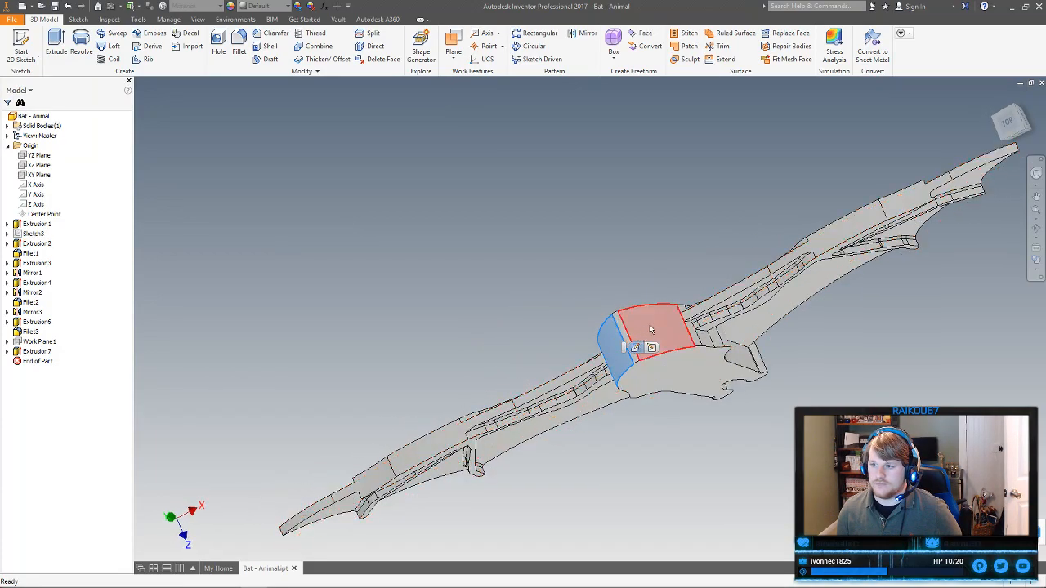
pyautogui.keyDown('ctrl'); pyautogui.click(610, 335); pyautogui.keyUp('ctrl')
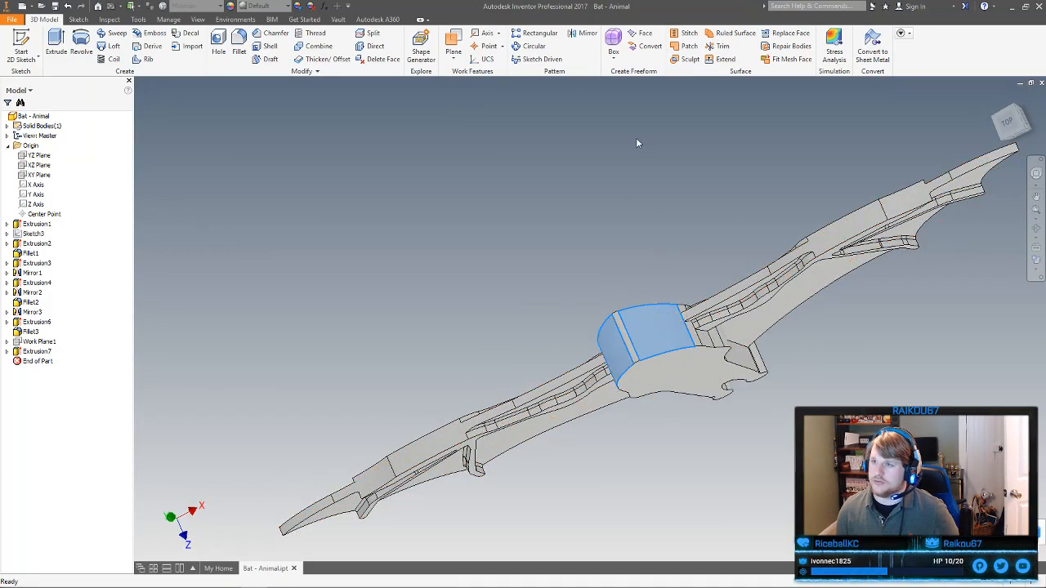
pyautogui.click(651, 49)
pyautogui.scroll(-3, 637, 179)
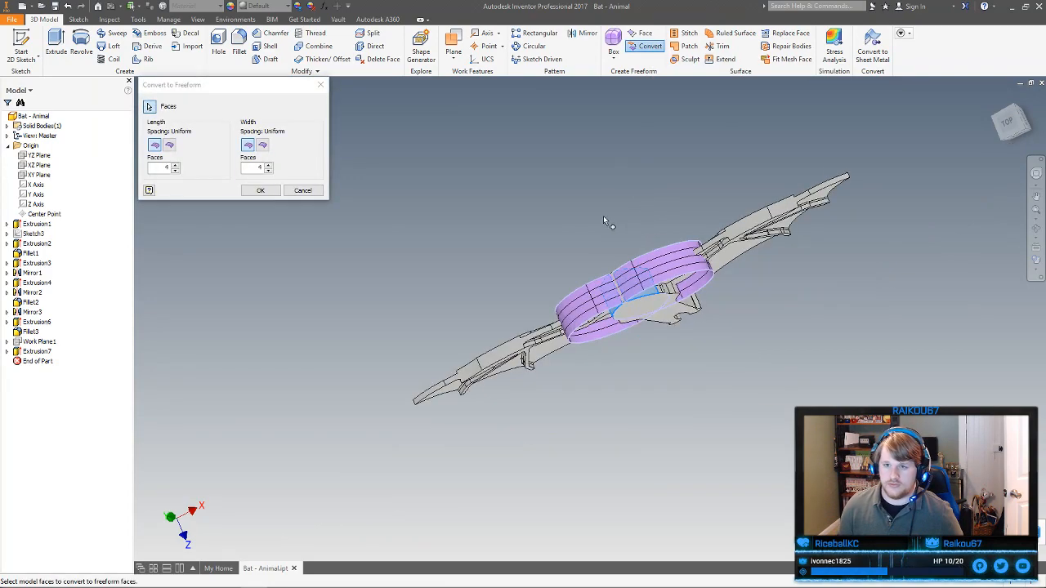
pyautogui.keyDown('shift'); pyautogui.moveTo(595, 225); pyautogui.dragTo(583, 174, button='middle'); pyautogui.keyUp('shift')
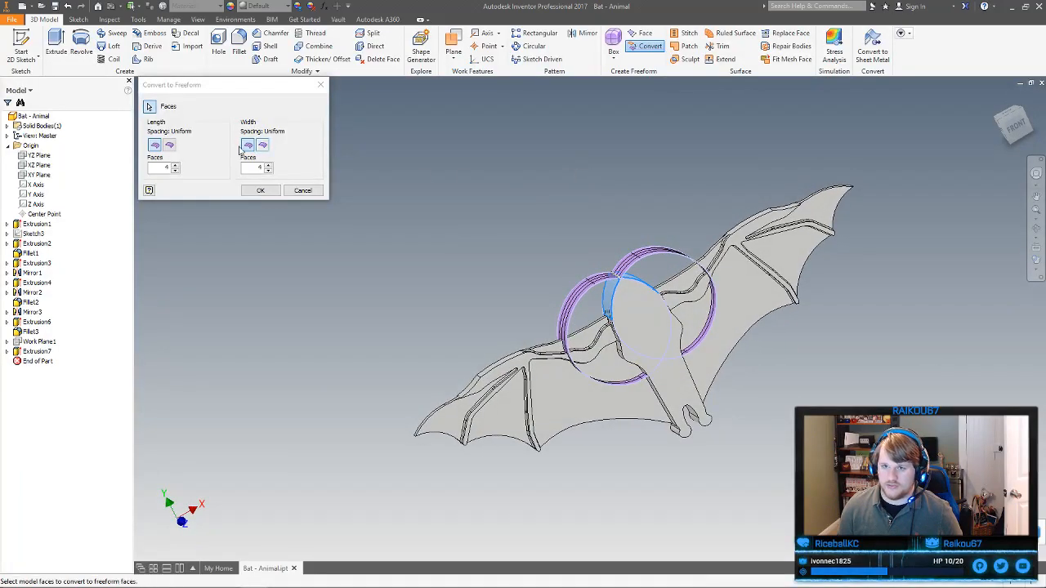
pyautogui.click(170, 145)
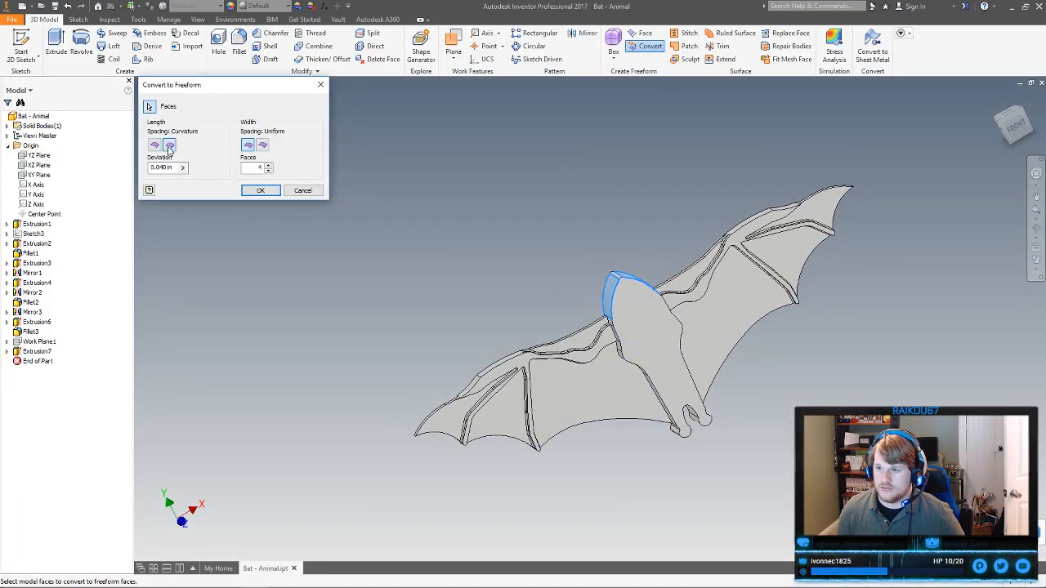
pyautogui.click(263, 146)
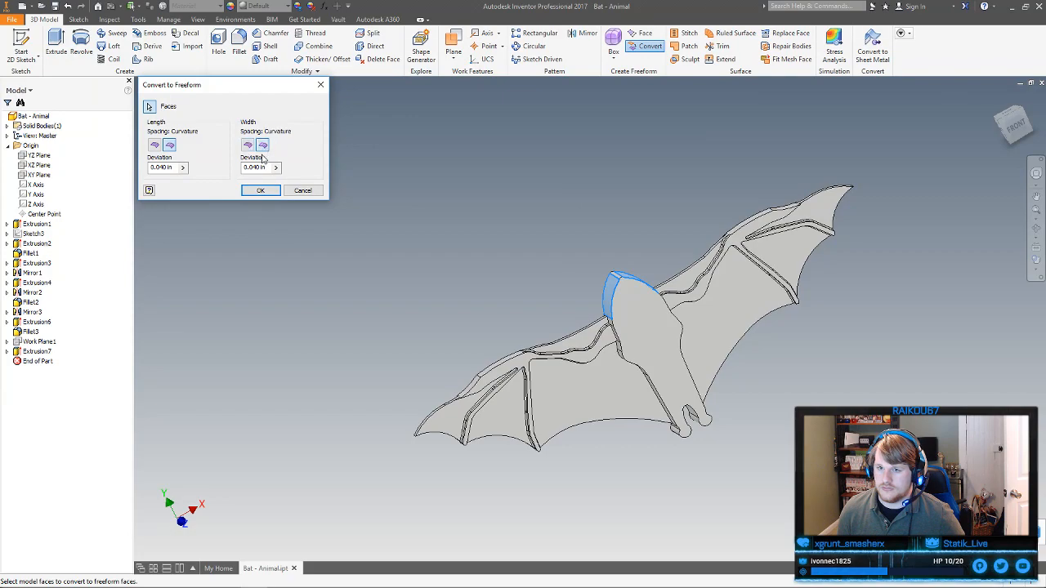
pyautogui.click(260, 191)
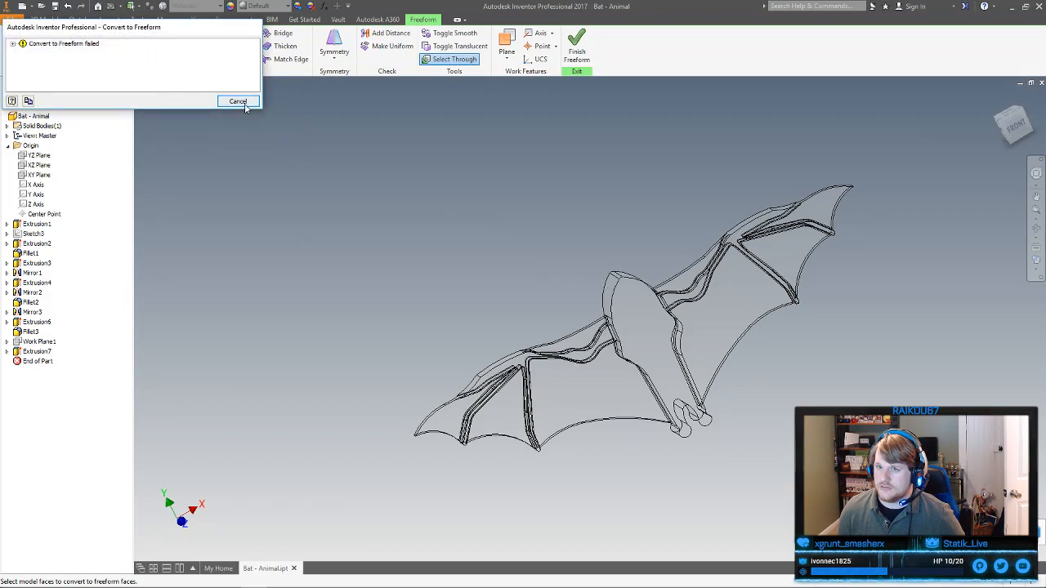
pyautogui.click(235, 103)
# Set up a freeform conversion of the head-tip faces, the narrow ridge strip and the body's front and back faces, with Curvature length spacing
pyautogui.click(611, 286)
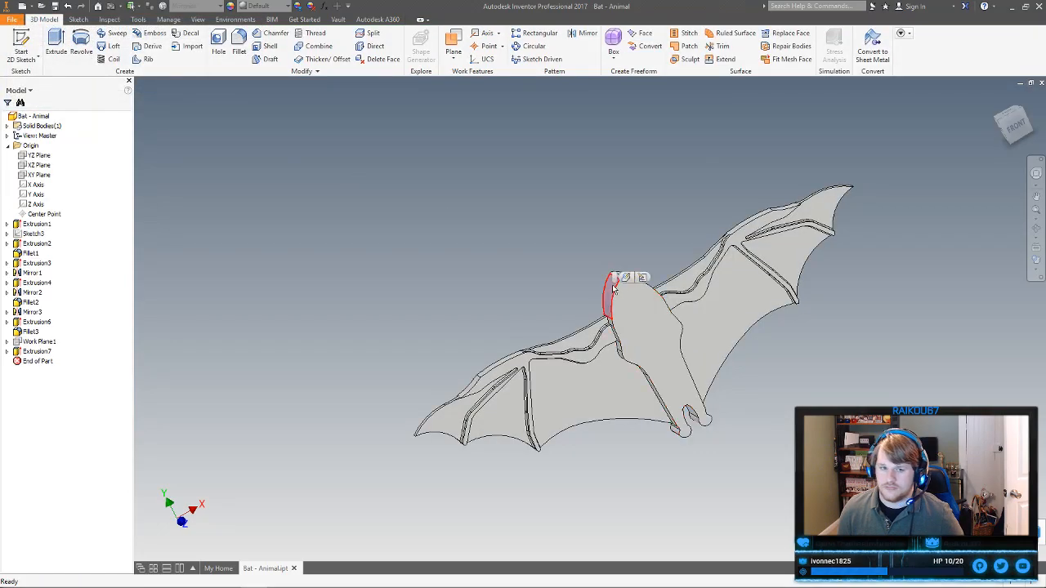
pyautogui.scroll(3, 630, 270)
pyautogui.keyDown('shift'); pyautogui.moveTo(645, 264); pyautogui.dragTo(608, 294, button='middle'); pyautogui.keyUp('shift')
pyautogui.scroll(3, 584, 281)
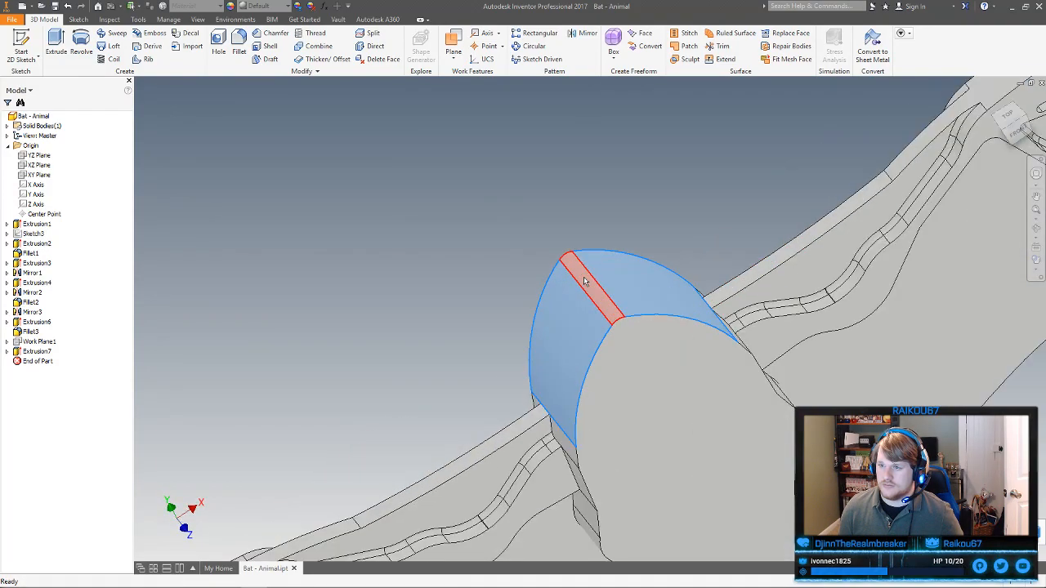
pyautogui.click(647, 47)
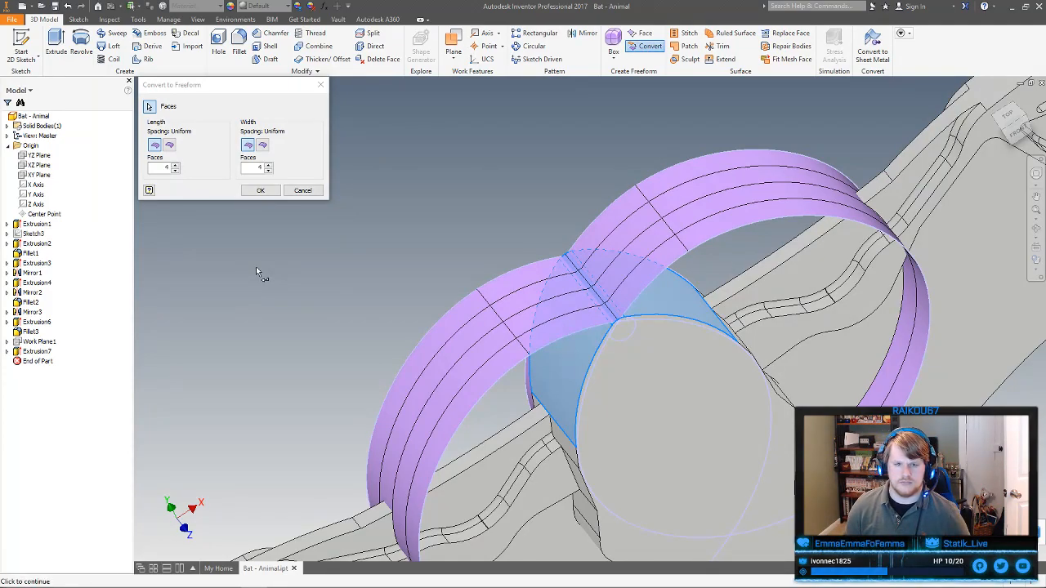
pyautogui.click(169, 145)
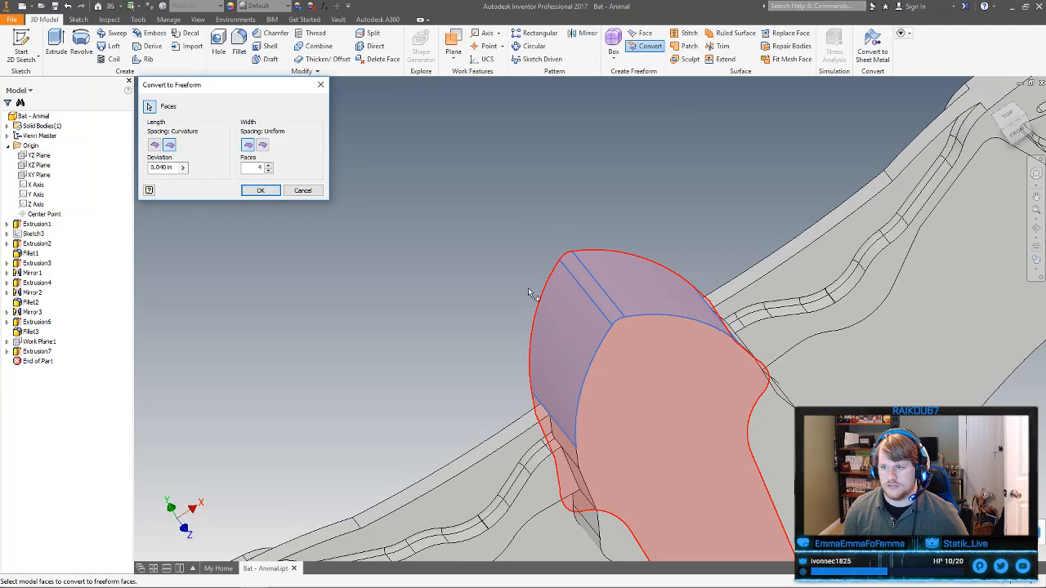
pyautogui.scroll(-2, 556, 293)
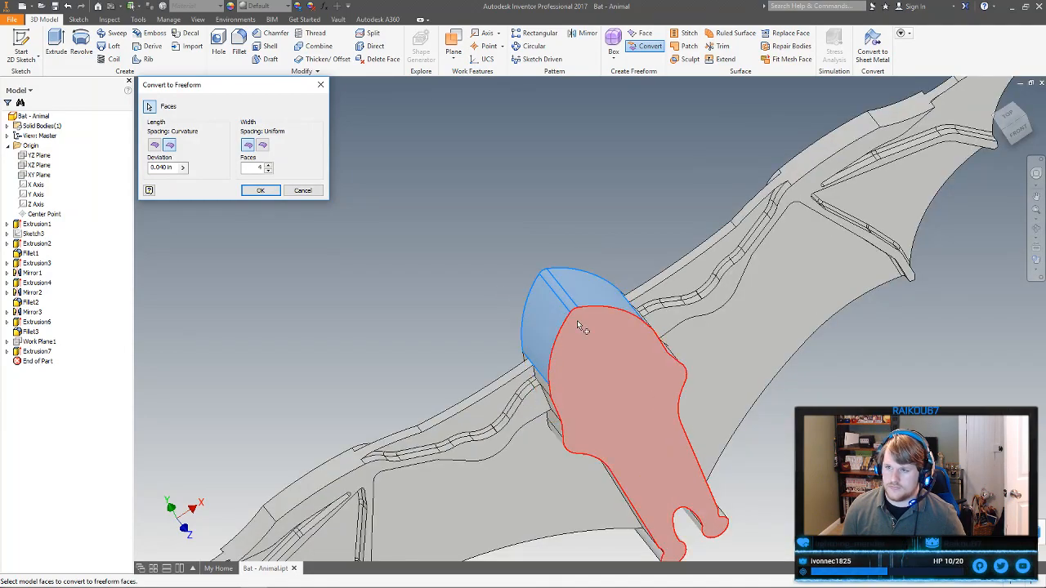
pyautogui.keyDown('shift'); pyautogui.moveTo(506, 320); pyautogui.dragTo(664, 311, button='middle'); pyautogui.keyUp('shift')
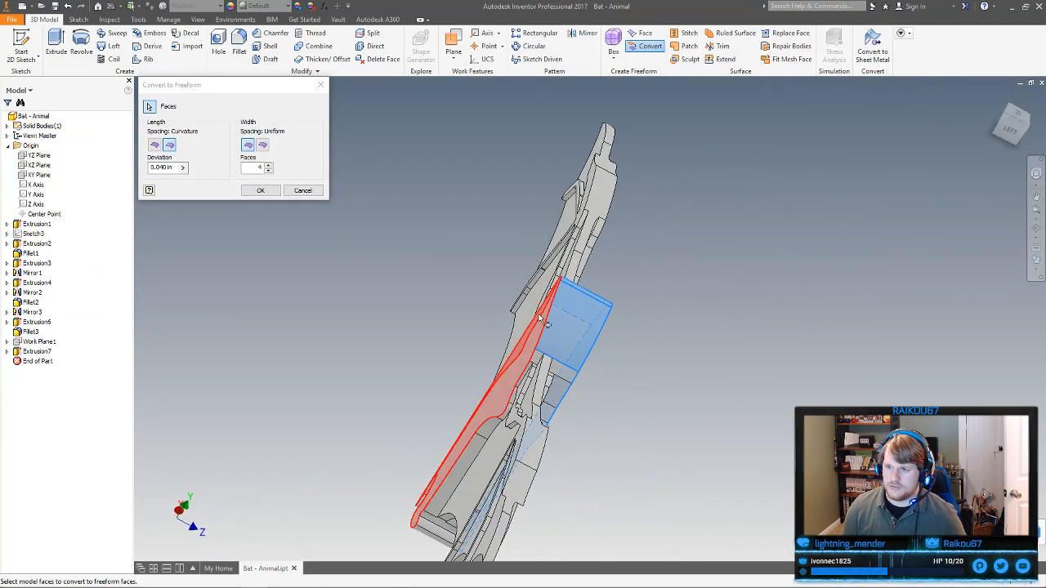
pyautogui.keyDown('shift'); pyautogui.moveTo(639, 344); pyautogui.dragTo(536, 344, button='middle'); pyautogui.keyUp('shift')
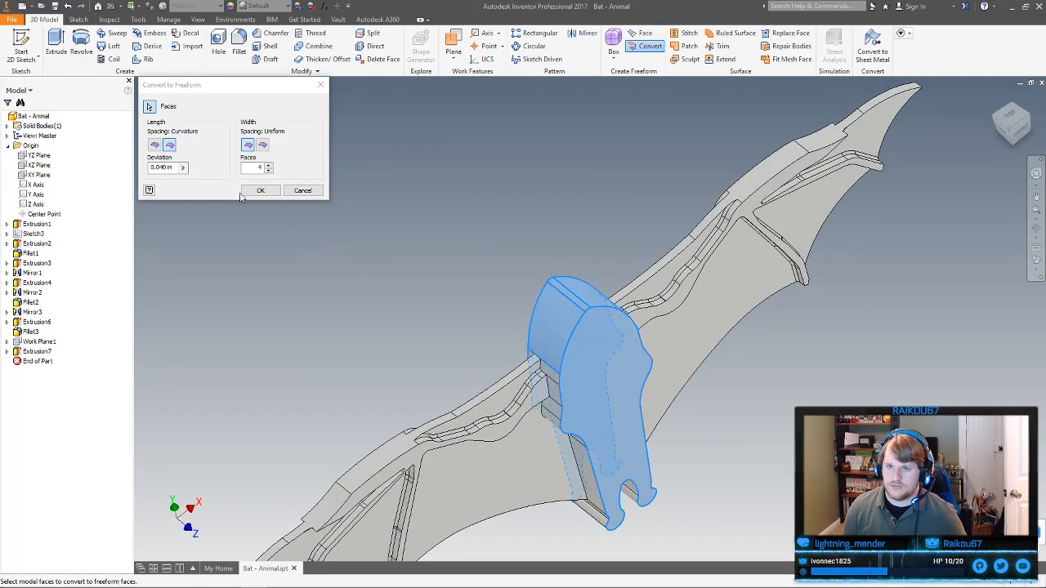
# Try converting the selected body faces to freeform with Curvature length spacing and Uniform width spacing of 4 faces
pyautogui.click(263, 145)
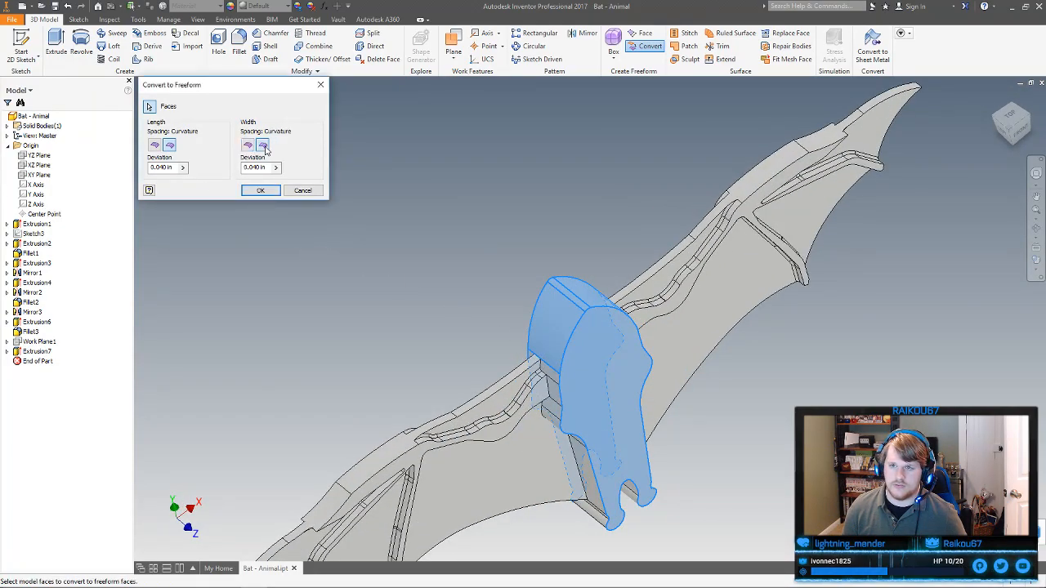
pyautogui.click(249, 147)
pyautogui.click(154, 145)
pyautogui.keyDown('shift'); pyautogui.moveTo(553, 283); pyautogui.dragTo(702, 317, button='middle'); pyautogui.keyUp('shift')
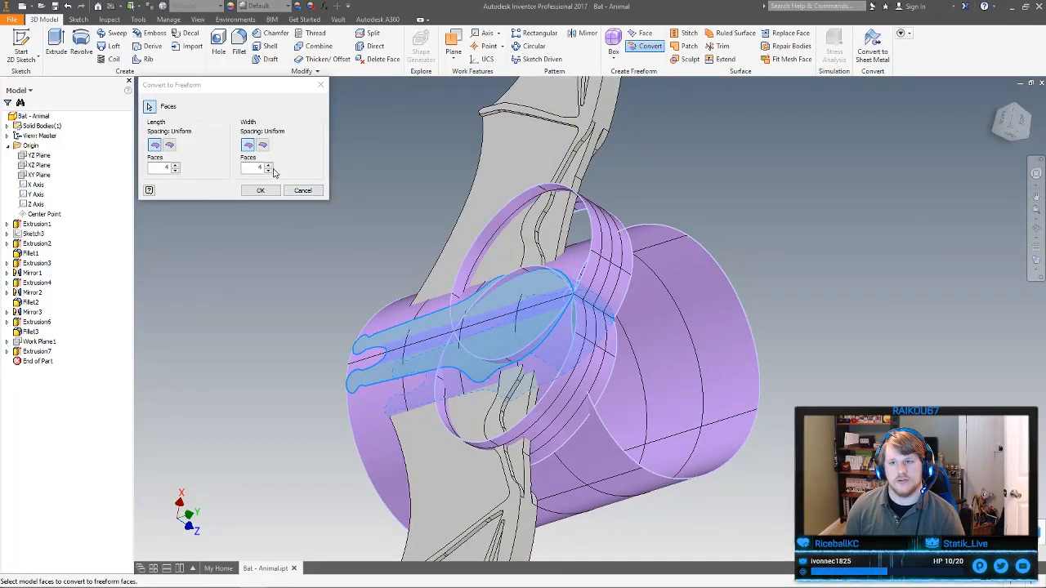
pyautogui.click(170, 146)
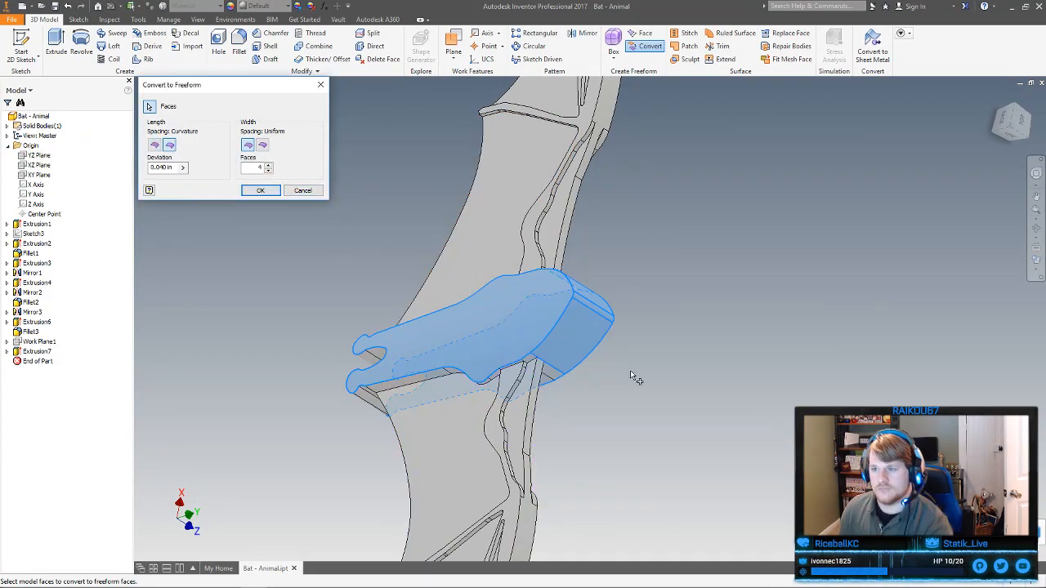
pyautogui.click(261, 189)
pyautogui.click(237, 101)
# Delete the cut extrusion made through the back of the body, together with its sketch
pyautogui.moveTo(686, 380)
pyautogui.keyDown('shift'); pyautogui.mouseDown(button='middle')
pyautogui.moveTo(657, 397)
pyautogui.moveTo(684, 410)
pyautogui.mouseUp(button='middle'); pyautogui.keyUp('shift')
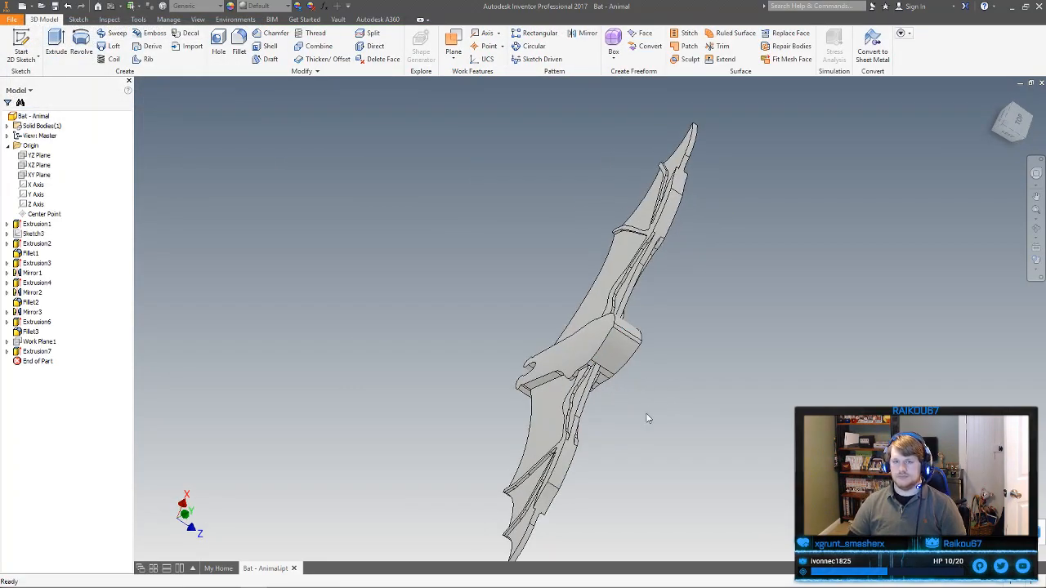
pyautogui.click(46, 352)
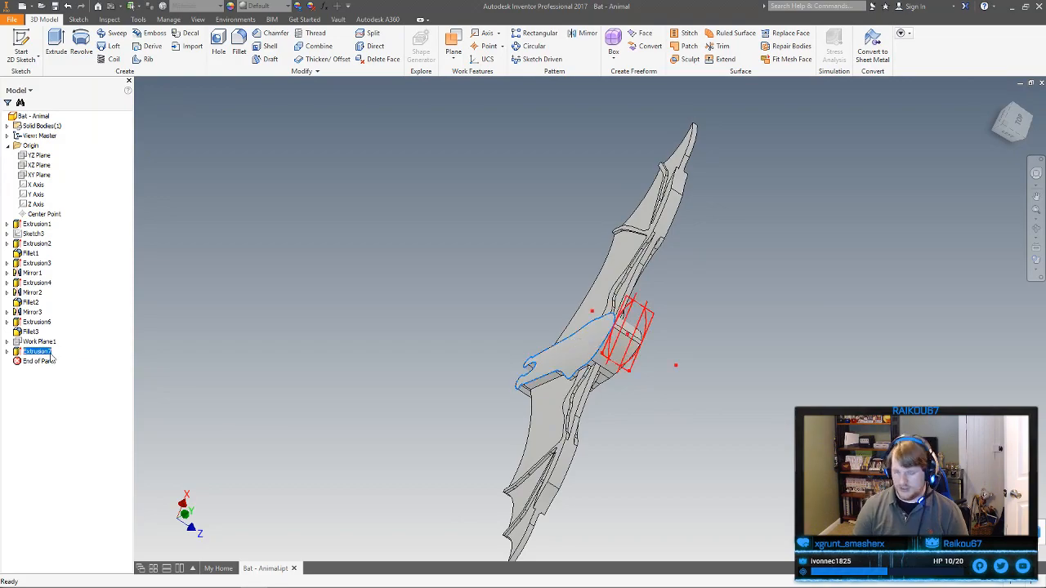
pyautogui.press('Delete')
pyautogui.click(127, 140)
pyautogui.keyDown('shift'); pyautogui.moveTo(722, 390); pyautogui.dragTo(667, 389, button='middle'); pyautogui.keyUp('shift')
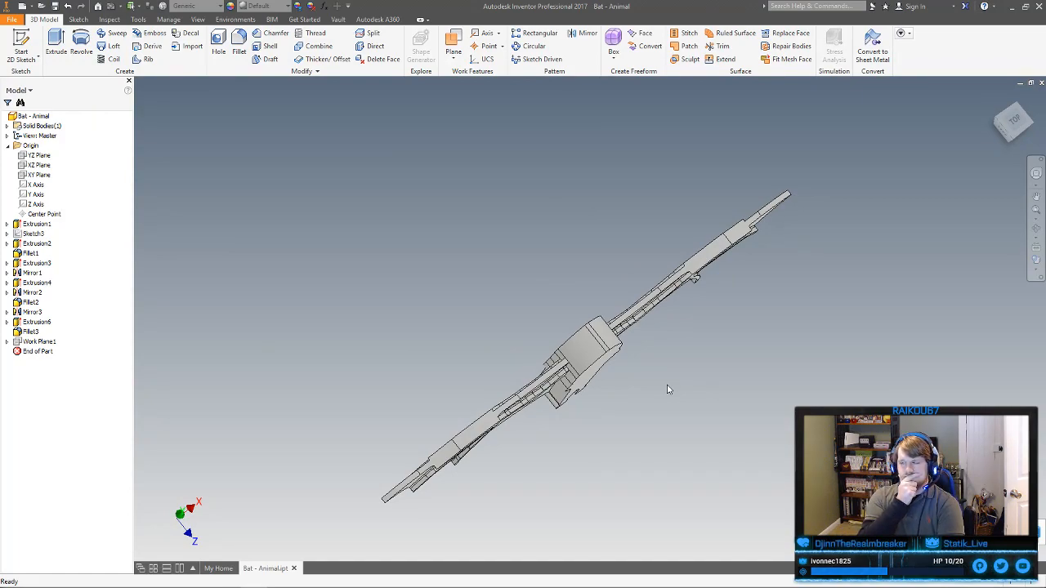
pyautogui.keyDown('shift'); pyautogui.moveTo(667, 390); pyautogui.dragTo(704, 298, button='middle'); pyautogui.keyUp('shift')
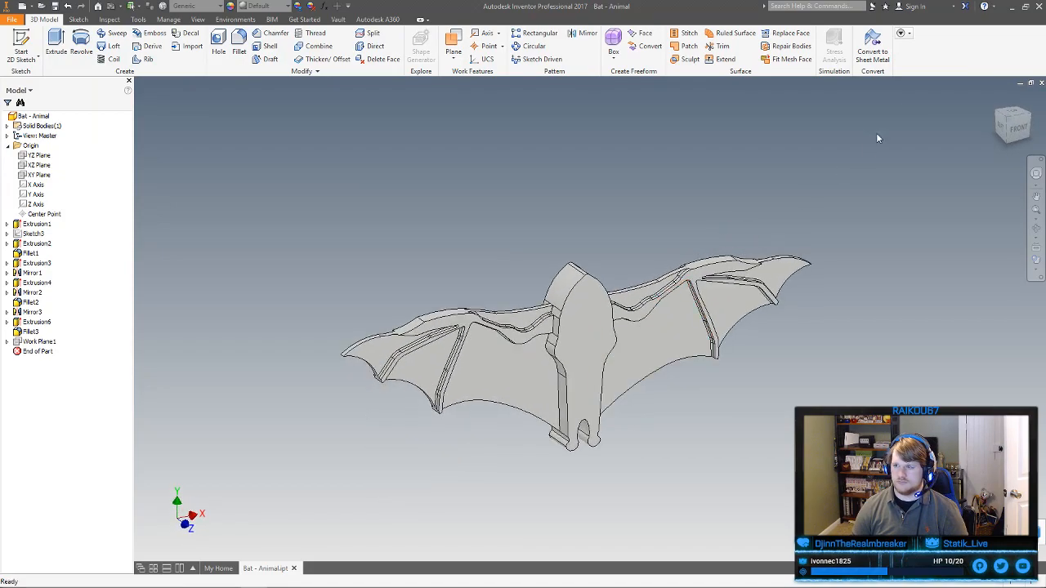
pyautogui.click(991, 97)
pyautogui.scroll(-4, 687, 349)
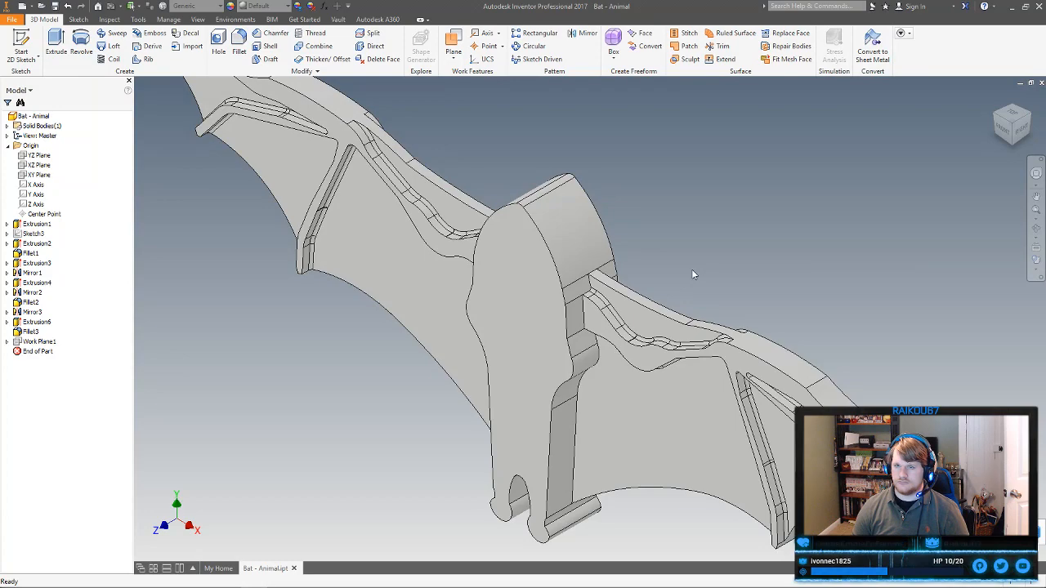
pyautogui.click(246, 41)
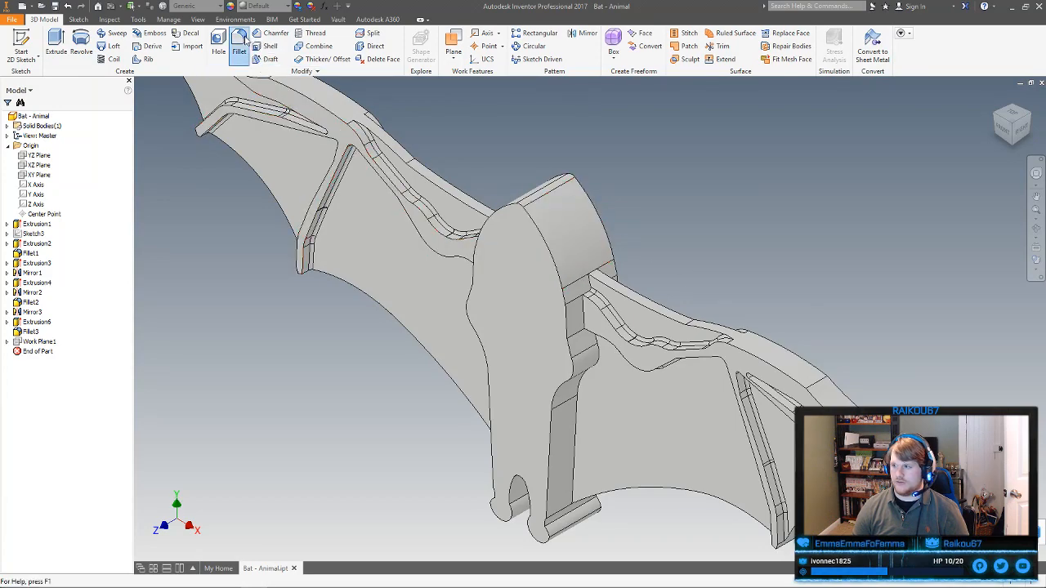
pyautogui.click(644, 296)
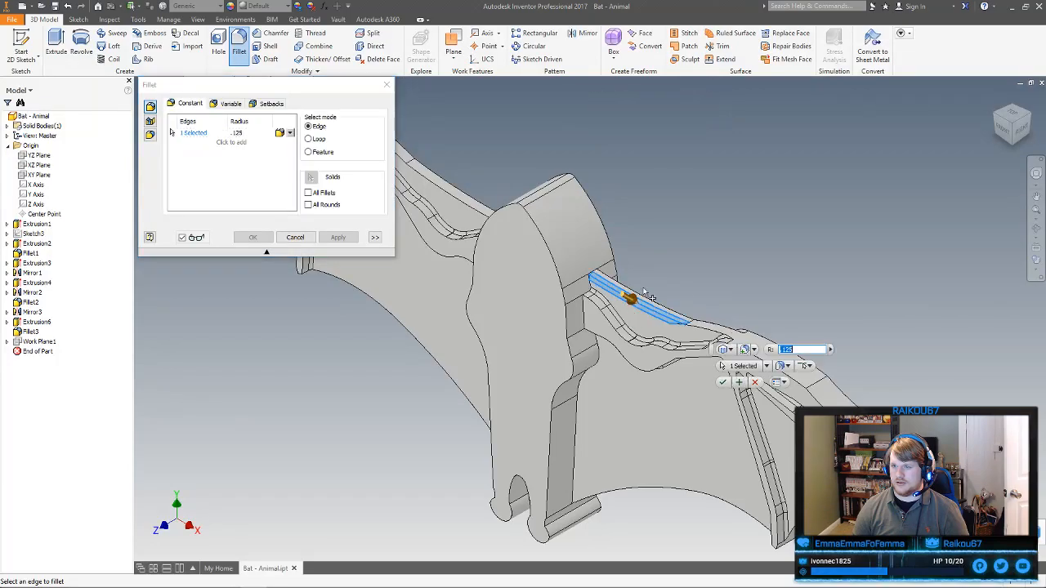
pyautogui.click(687, 317)
pyautogui.click(718, 330)
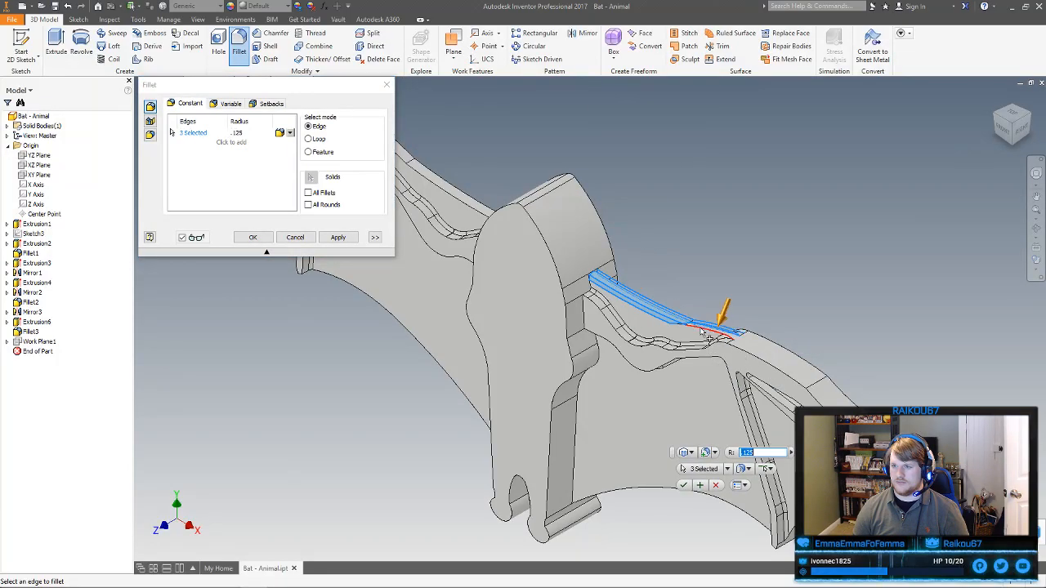
pyautogui.scroll(-5, 674, 378)
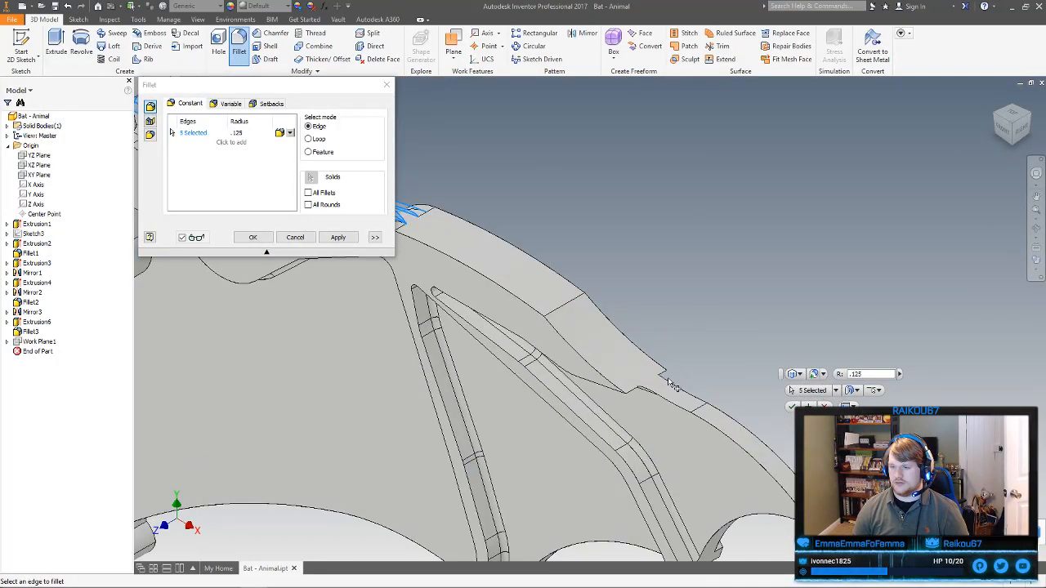
pyautogui.scroll(3, 635, 398)
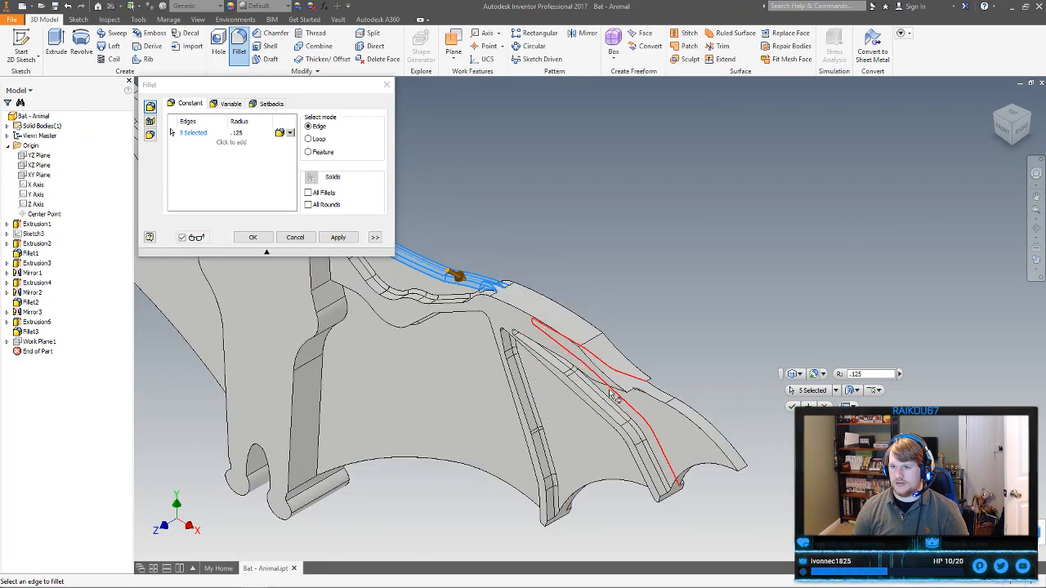
pyautogui.click(619, 396)
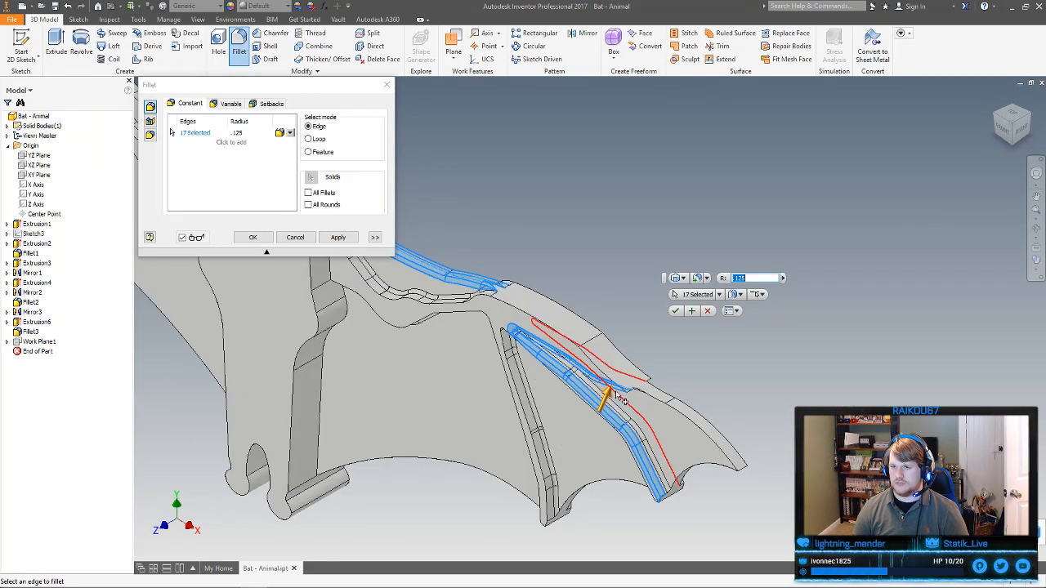
pyautogui.click(295, 237)
# Try a constant 0.063 fillet on the finger-bone edges of the wing
pyautogui.keyDown('shift'); pyautogui.moveTo(553, 342); pyautogui.dragTo(498, 295, button='middle'); pyautogui.keyUp('shift')
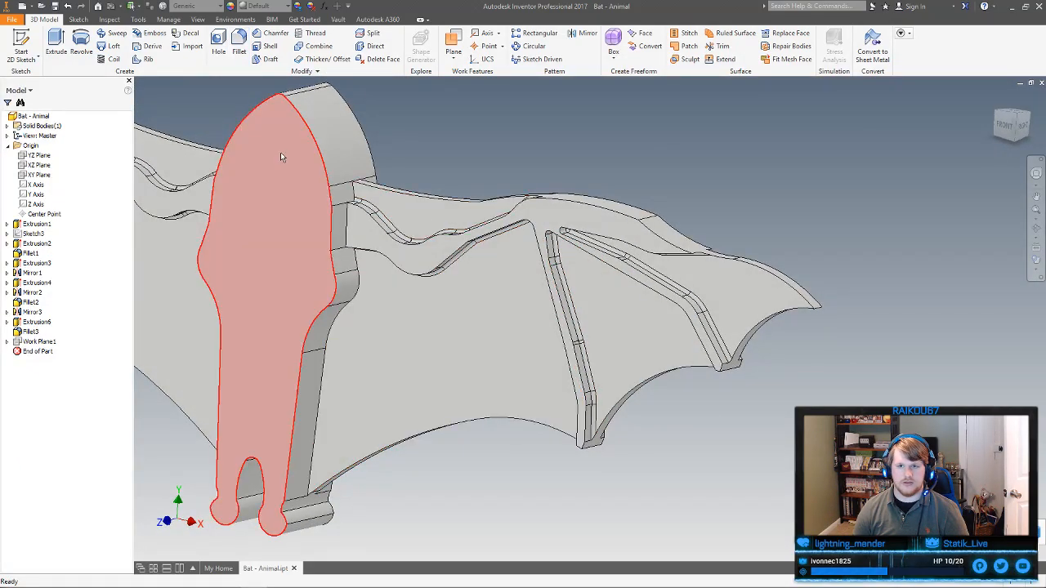
pyautogui.click(239, 51)
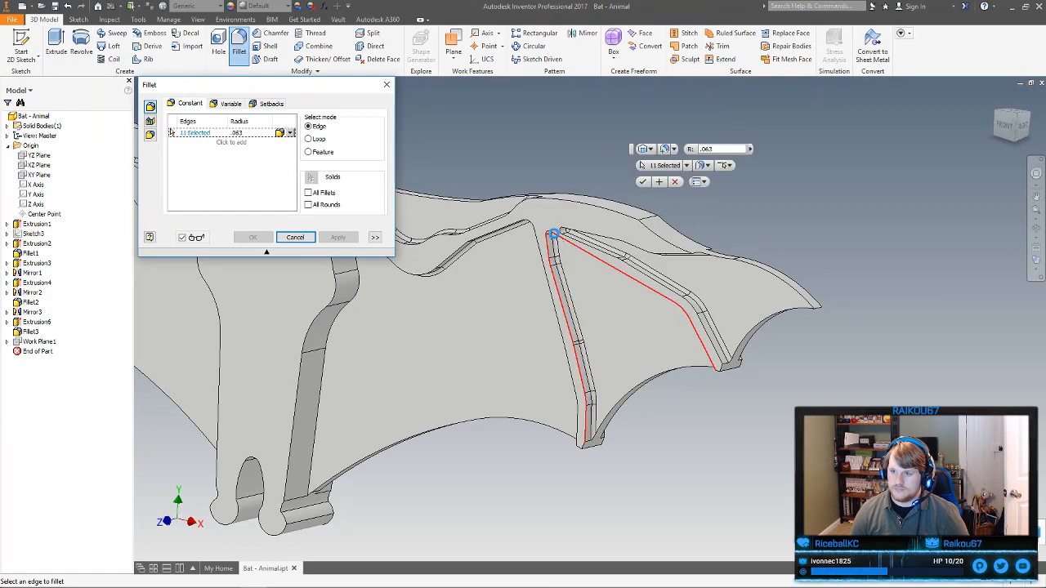
pyautogui.click(559, 242)
pyautogui.scroll(3, 572, 238)
pyautogui.scroll(2, 588, 249)
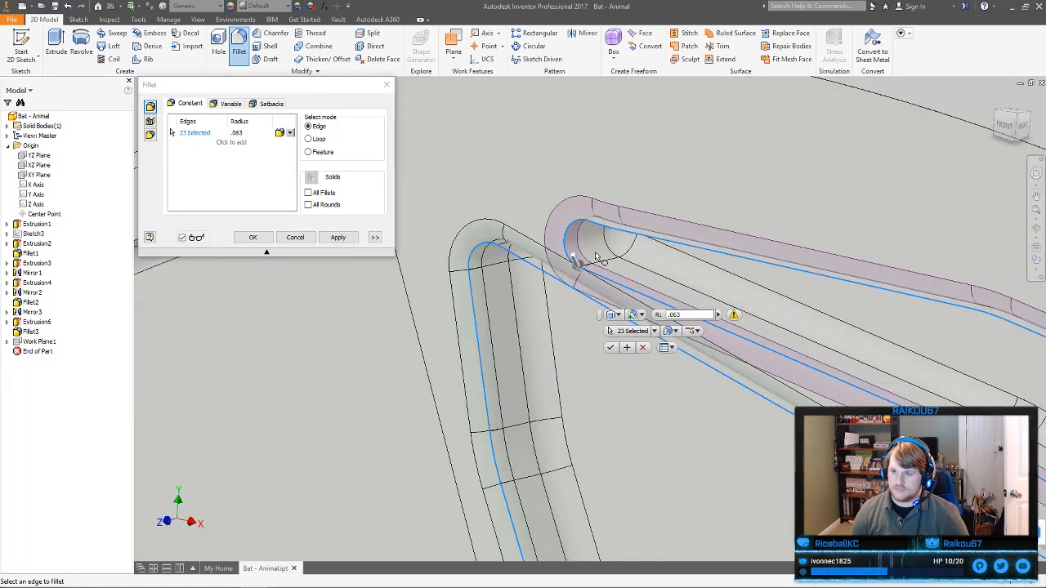
pyautogui.click(295, 237)
# Open Sketch5 of Extrusion3 for editing and pick out the rounded inner end of the outermost wing-bone outline
pyautogui.scroll(-5, 590, 282)
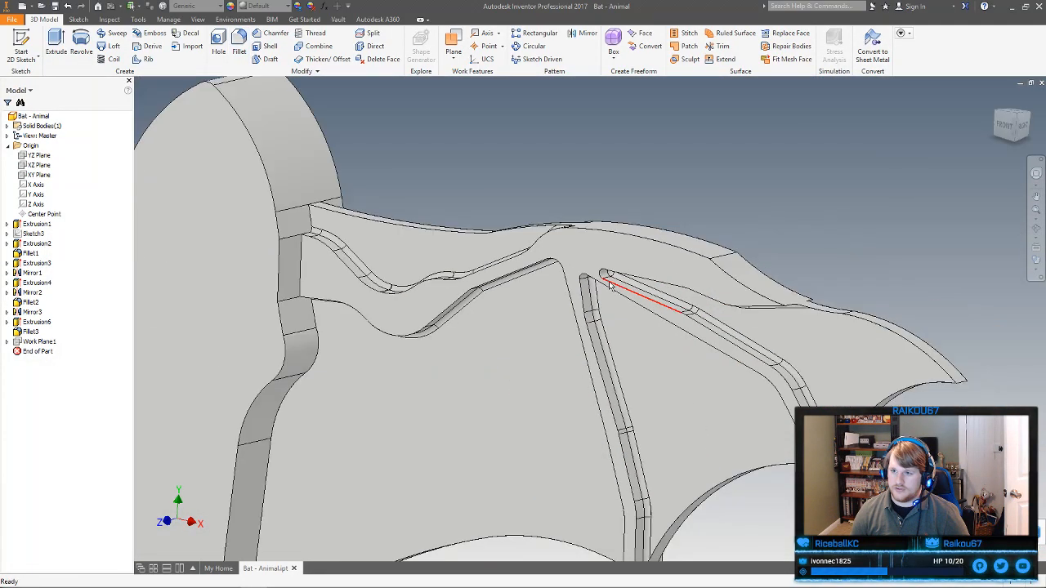
pyautogui.moveTo(584, 287); pyautogui.dragTo(849, 286, button='middle')
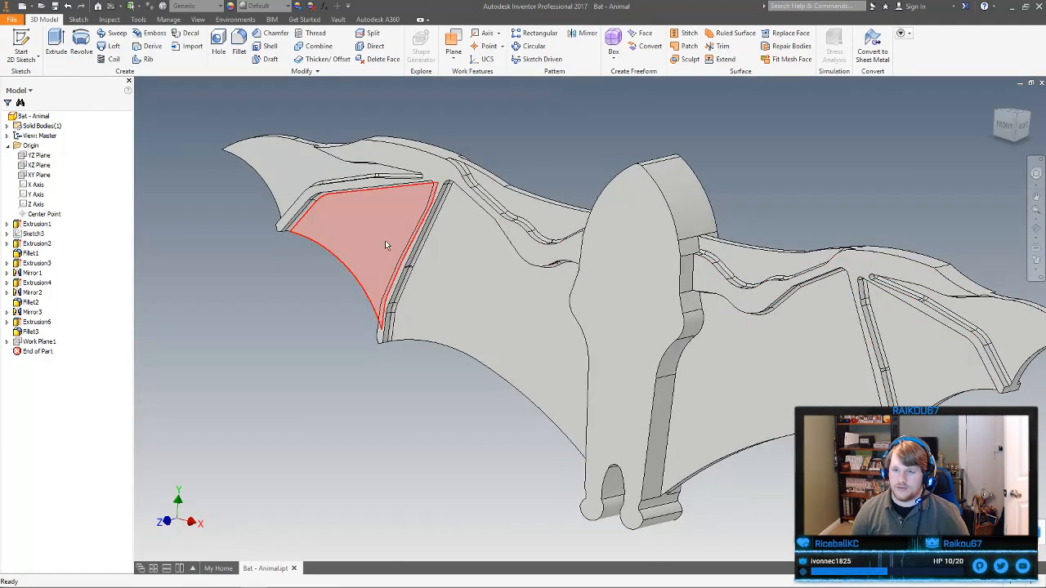
pyautogui.click(8, 264)
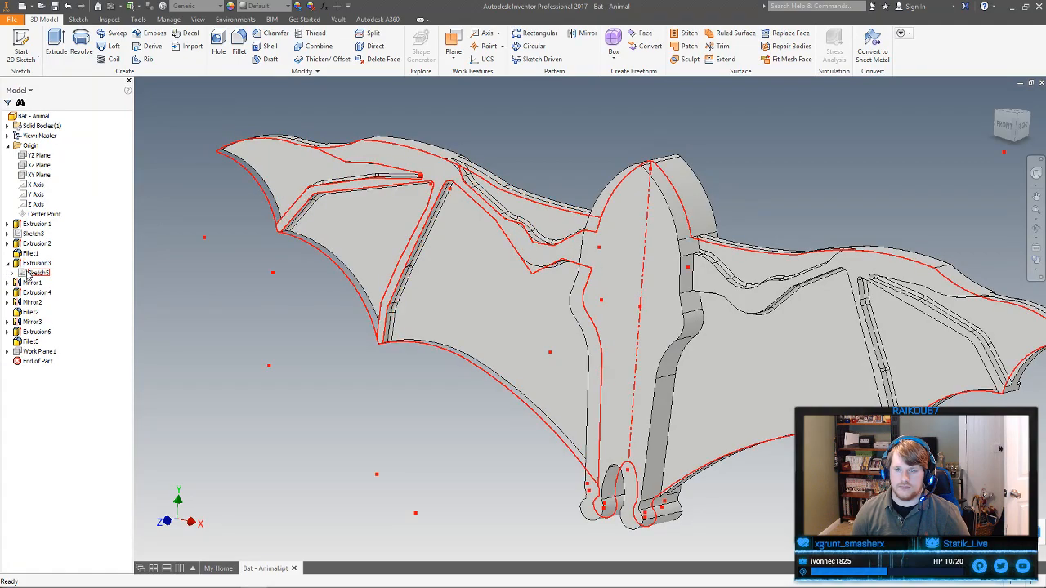
pyautogui.doubleClick(29, 274)
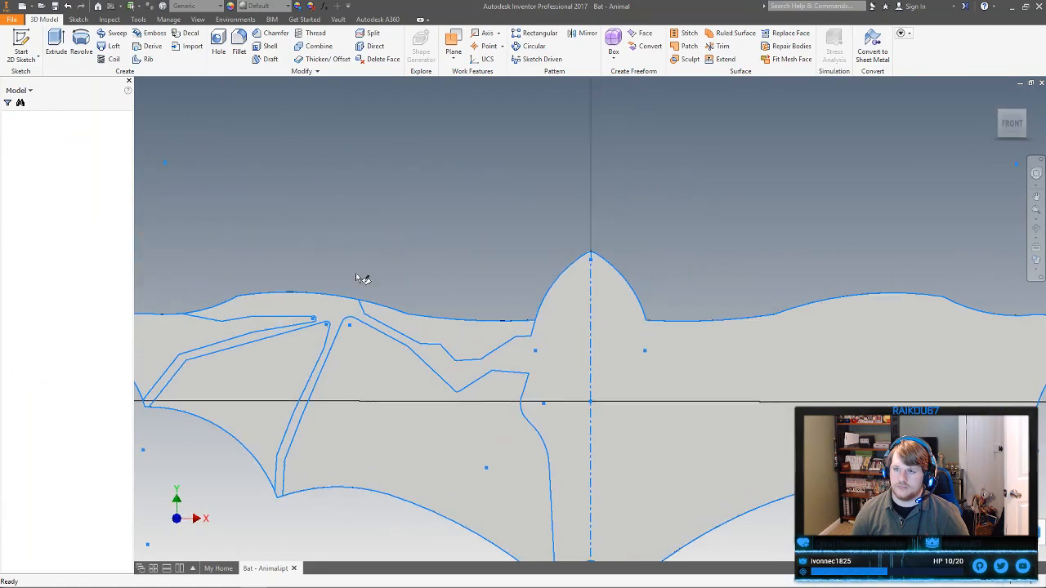
pyautogui.scroll(-3, 358, 260)
pyautogui.scroll(-3, 771, 391)
pyautogui.moveTo(310, 376)
pyautogui.mouseDown(button='middle')
pyautogui.moveTo(772, 391)
pyautogui.moveTo(717, 307)
pyautogui.mouseUp(button='middle')
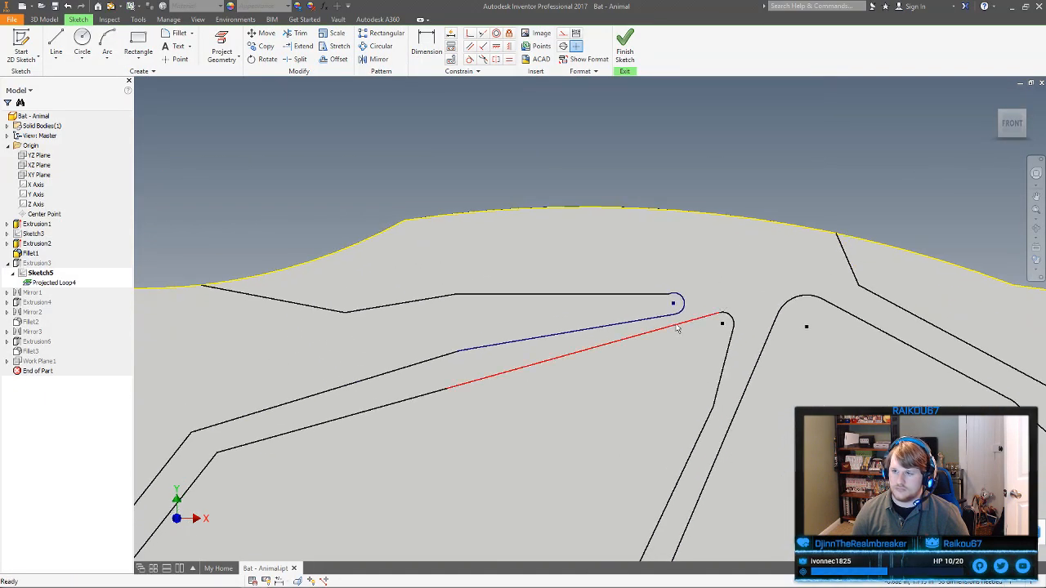
pyautogui.click(652, 317)
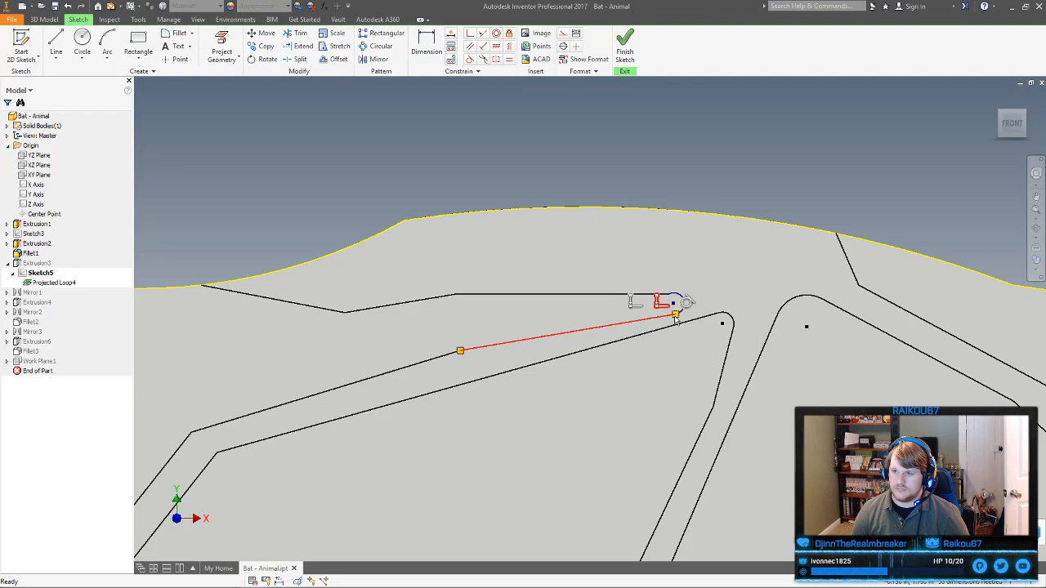
pyautogui.click(639, 305)
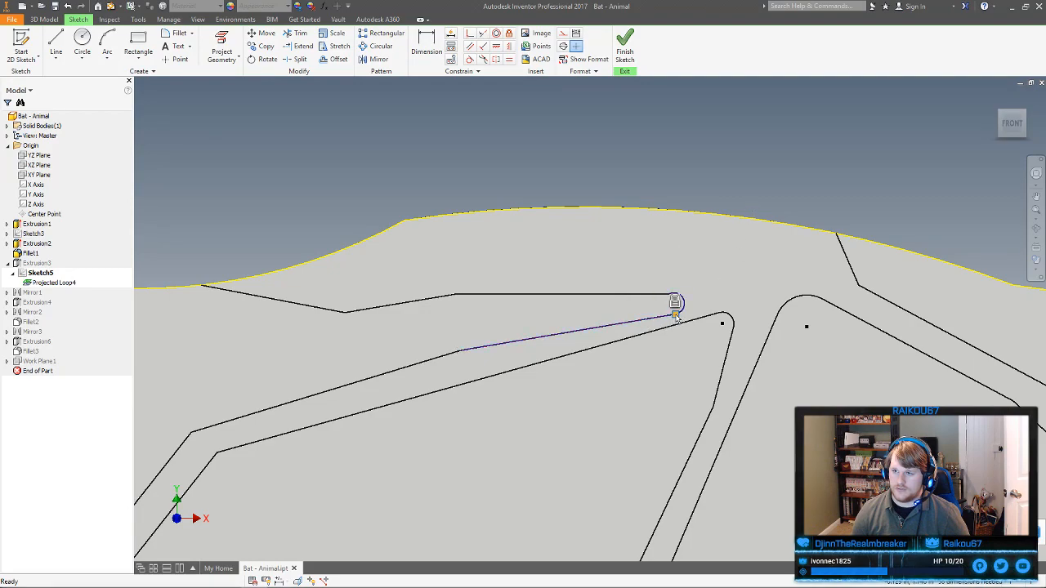
pyautogui.moveTo(674, 305); pyautogui.dragTo(674, 289)
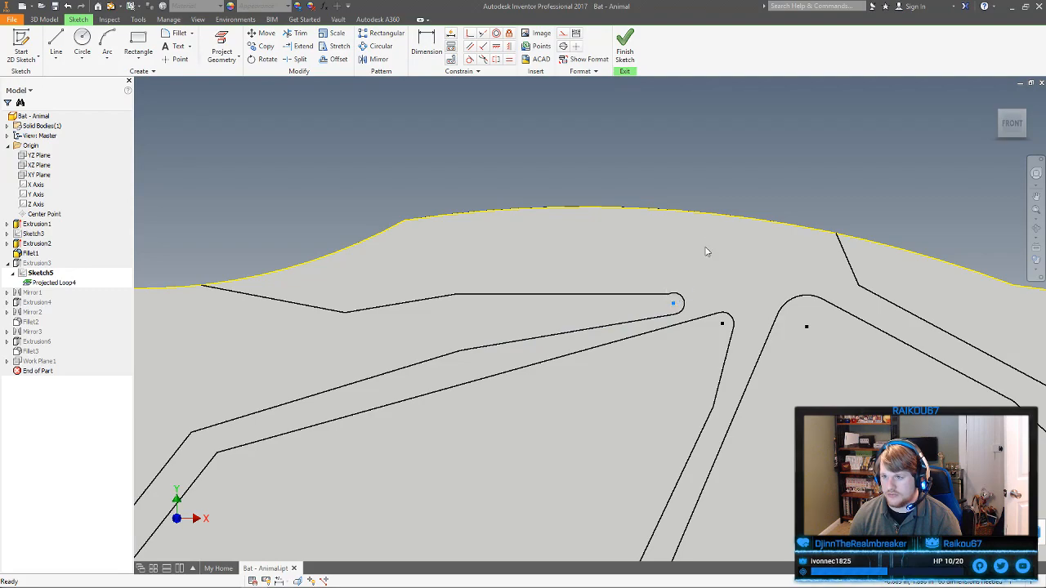
# Make the outline's rounded end tangent to its adjoining line, pull it slightly away from the neighbouring bone line, and finish the sketch
pyautogui.click(470, 59)
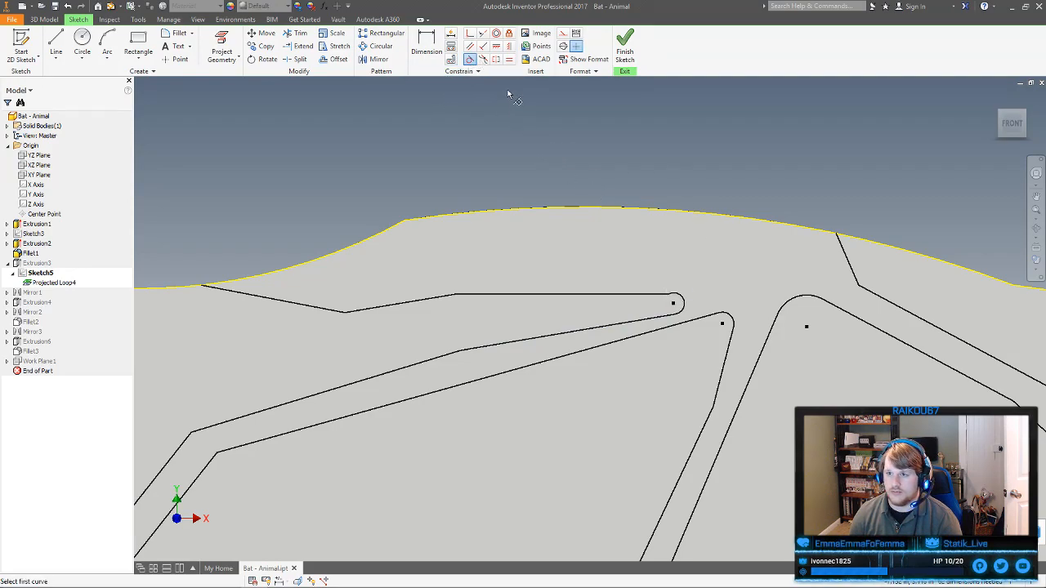
pyautogui.rightClick(680, 281)
pyautogui.click(741, 281)
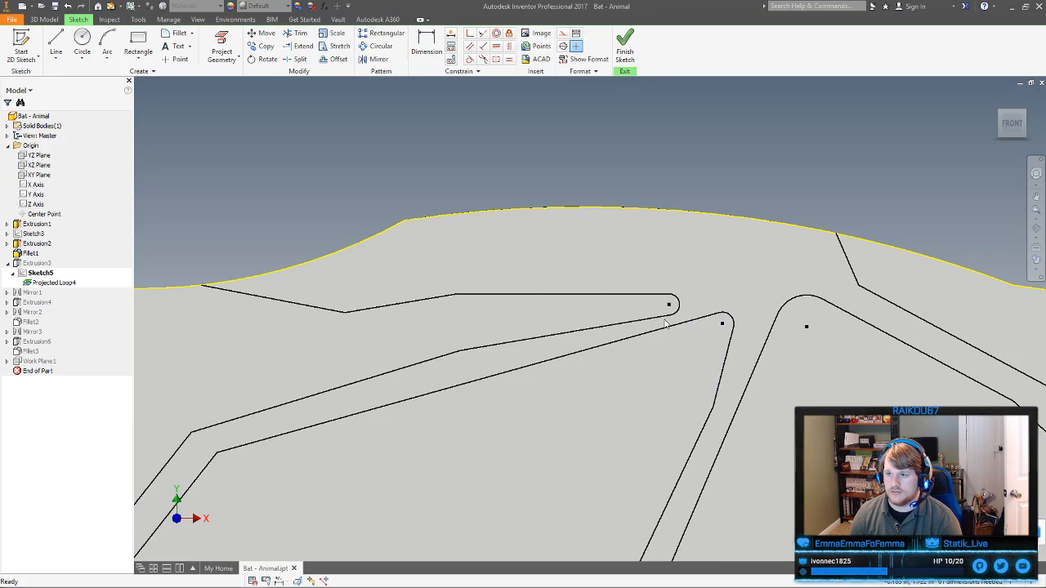
pyautogui.moveTo(673, 314); pyautogui.dragTo(672, 304)
pyautogui.scroll(-5, 687, 193)
pyautogui.click(624, 50)
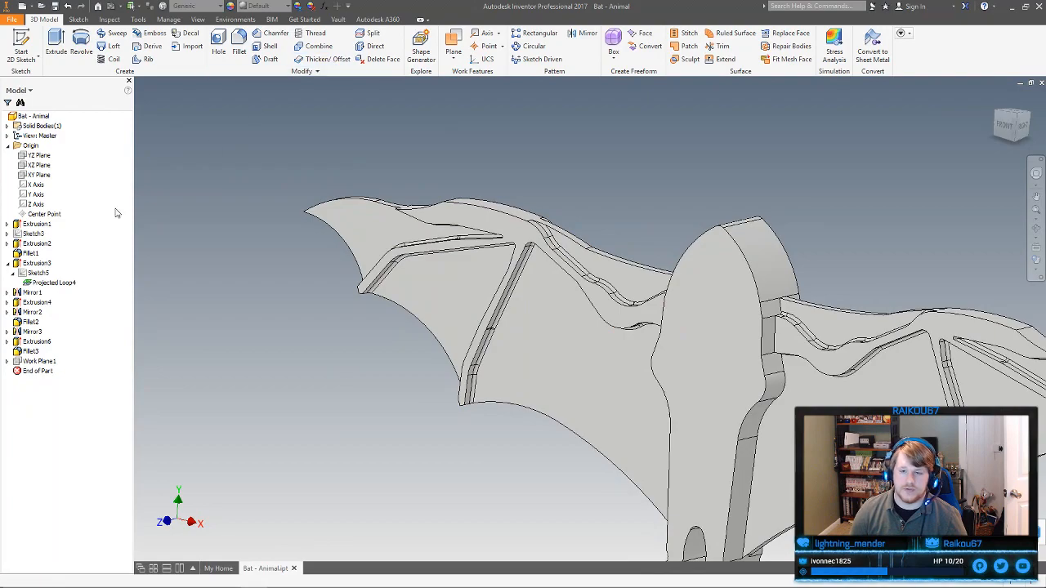
# Start a constant 0.063 fillet and select all raised wing-bone edges on the first wing, from the fingers to the body
pyautogui.click(245, 41)
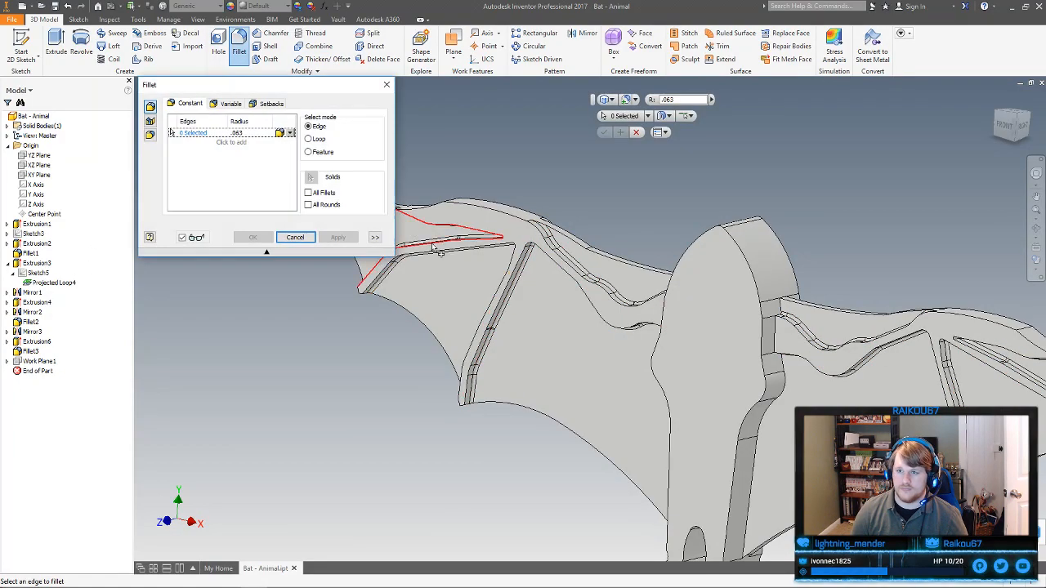
pyautogui.click(470, 245)
pyautogui.click(495, 256)
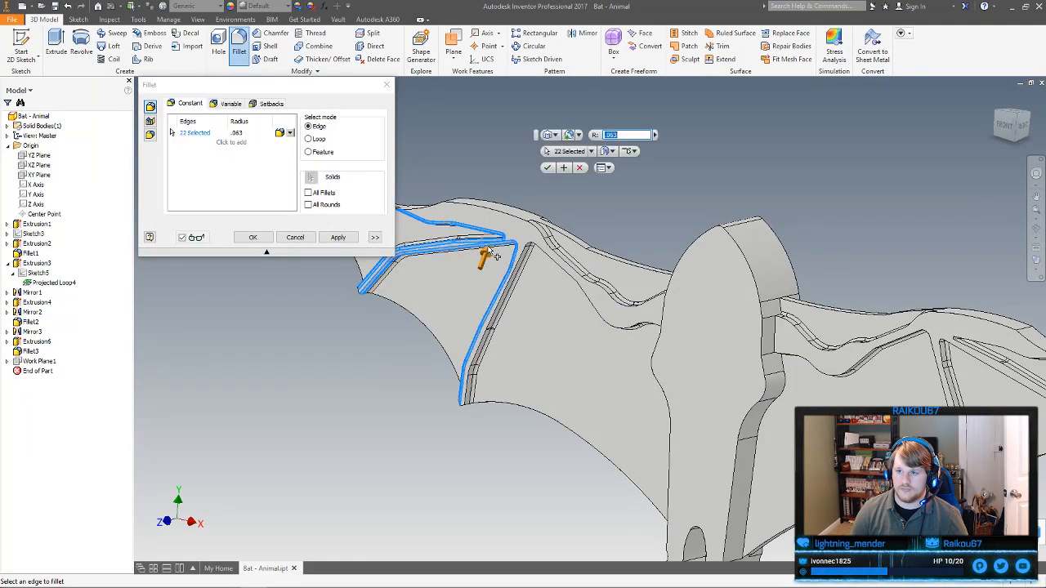
pyautogui.scroll(3, 527, 233)
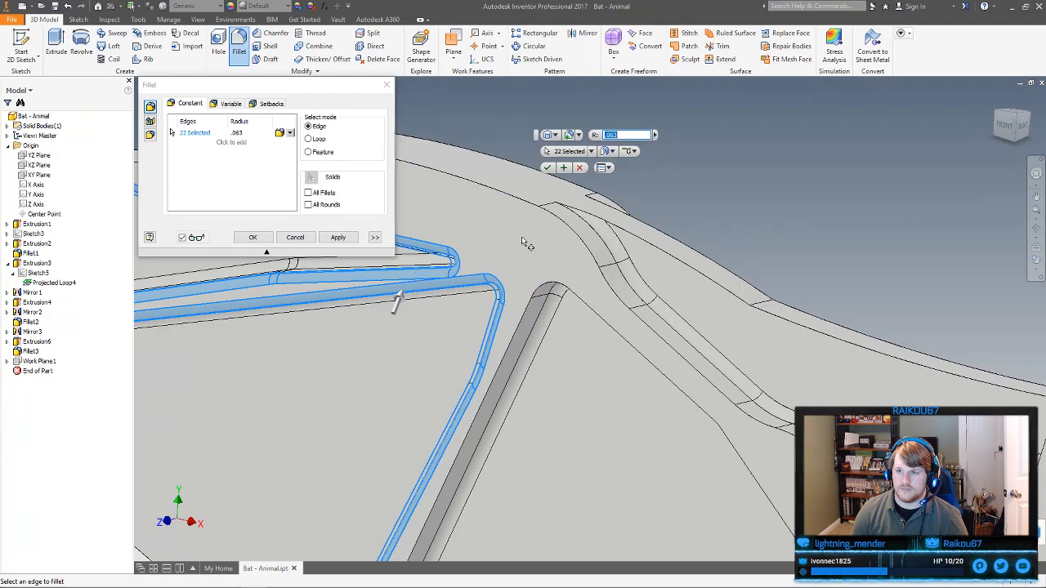
pyautogui.click(535, 295)
pyautogui.click(527, 329)
pyautogui.scroll(-3, 527, 329)
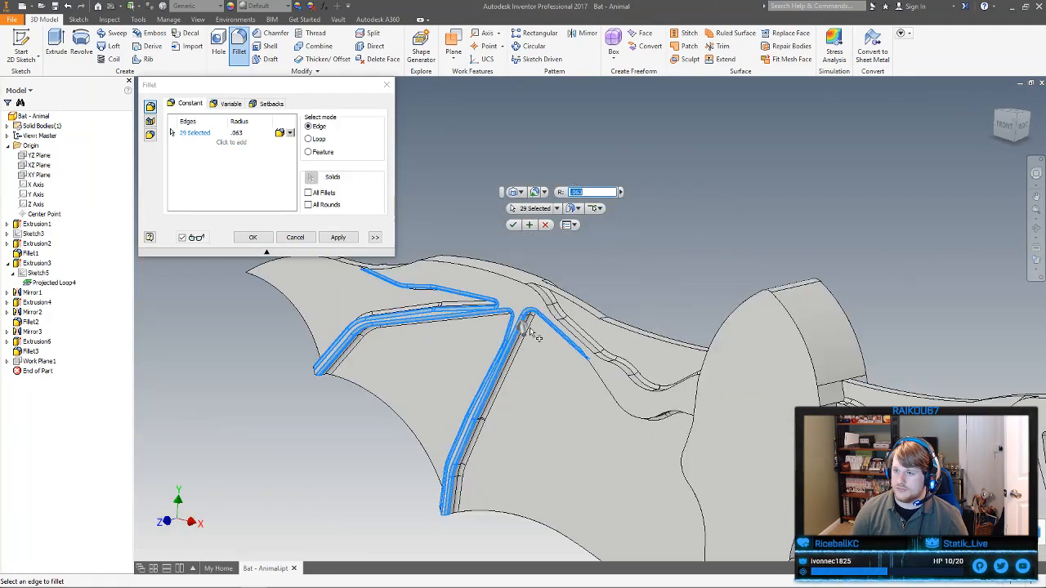
pyautogui.click(574, 334)
pyautogui.click(607, 387)
pyautogui.moveTo(732, 394); pyautogui.dragTo(662, 383, button='middle')
pyautogui.moveTo(710, 355); pyautogui.dragTo(496, 354, button='middle')
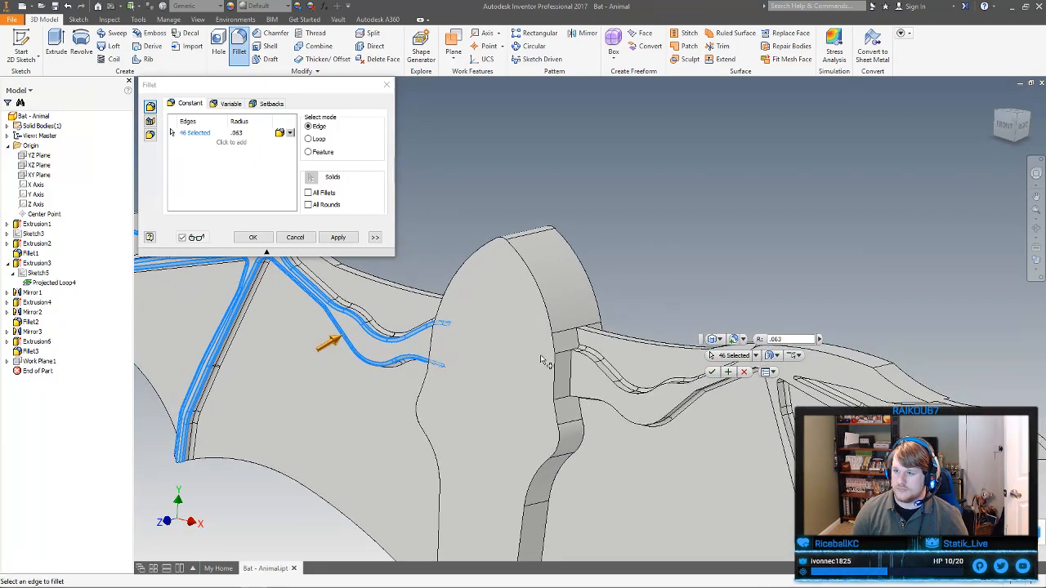
# Add the matching arm and finger bone edges of the opposite wing to the 0.063 fillet and apply it
pyautogui.click(602, 376)
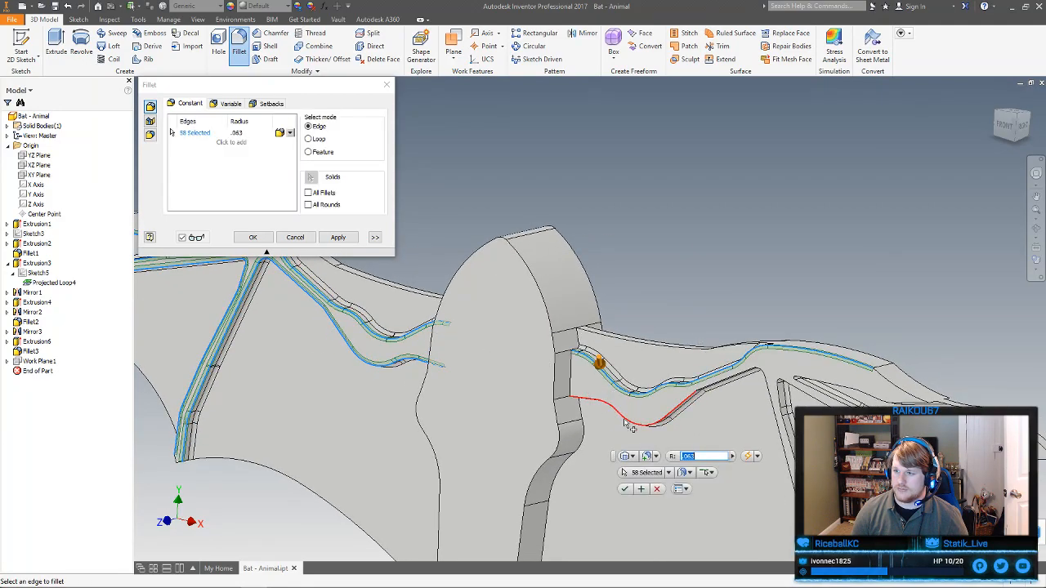
pyautogui.click(608, 408)
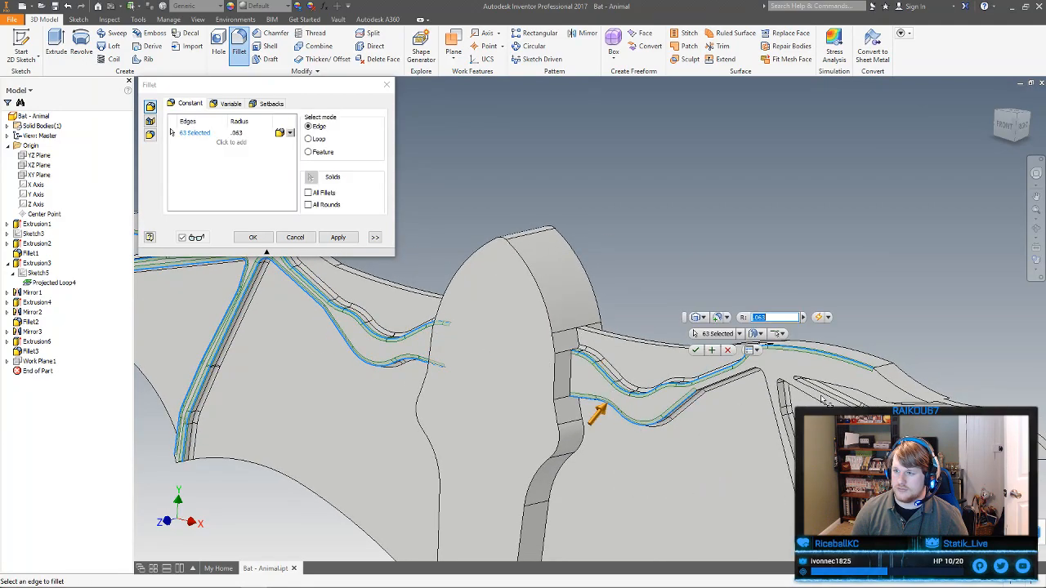
pyautogui.click(897, 377)
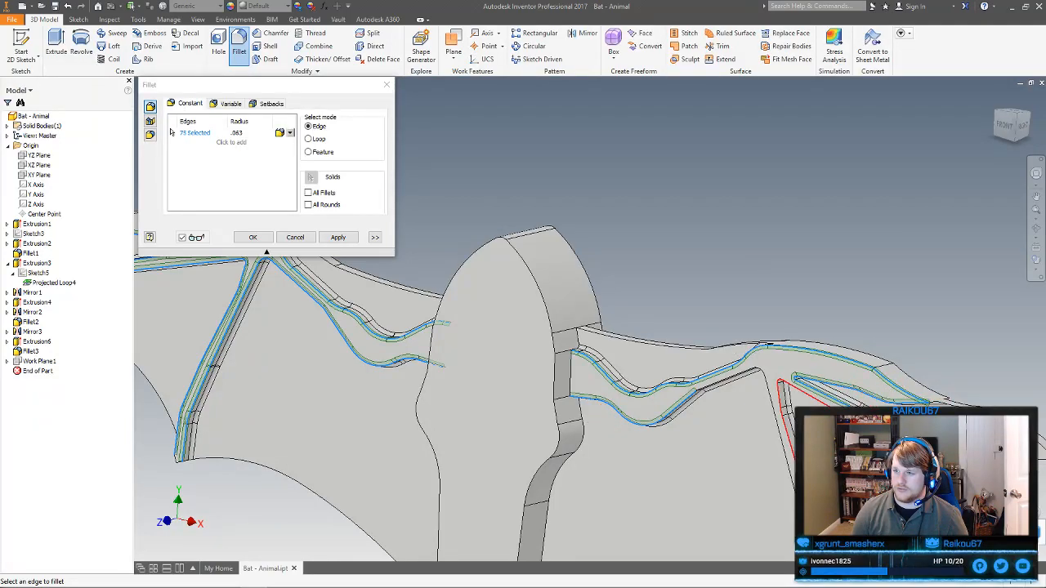
pyautogui.click(766, 386)
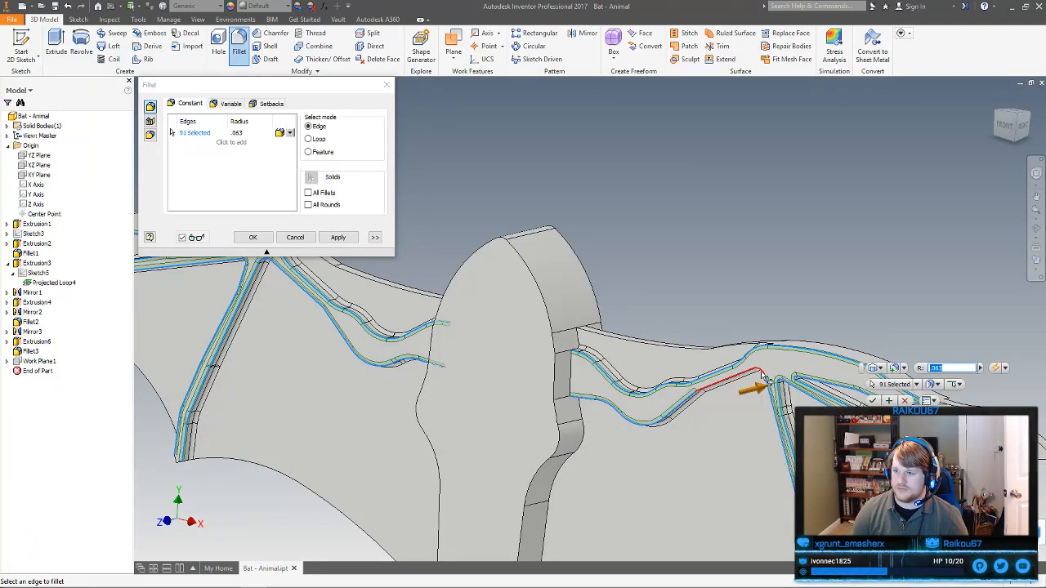
pyautogui.click(762, 377)
pyautogui.scroll(-3, 763, 378)
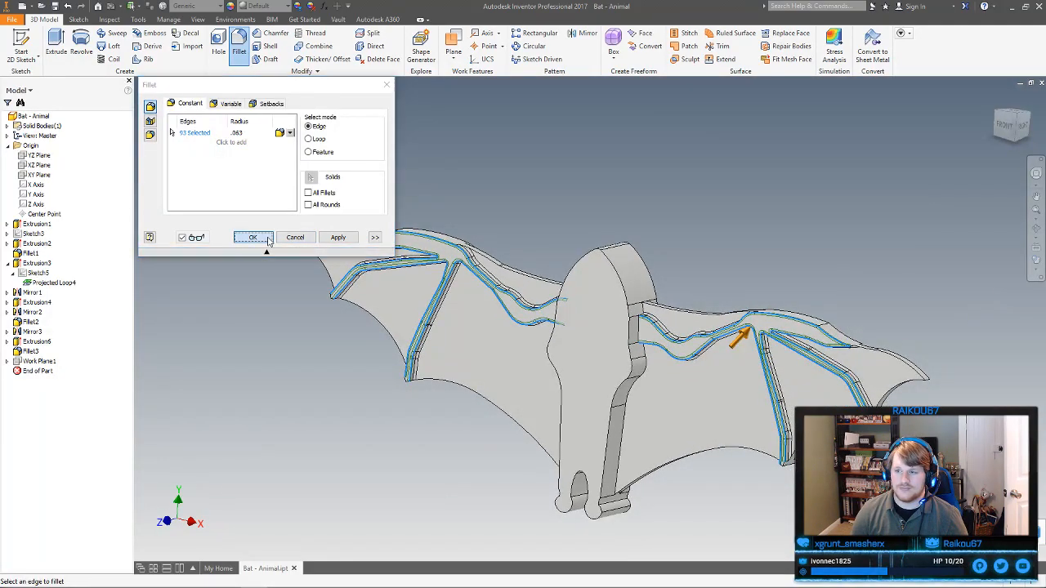
pyautogui.click(268, 239)
pyautogui.keyDown('shift'); pyautogui.moveTo(549, 242); pyautogui.dragTo(621, 208, button='middle'); pyautogui.keyUp('shift')
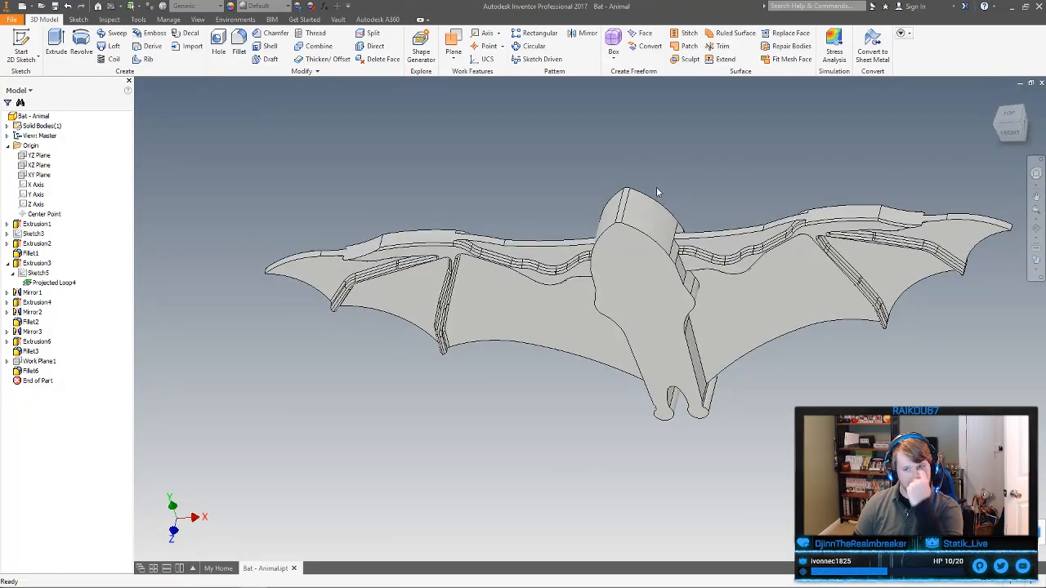
pyautogui.keyDown('shift'); pyautogui.moveTo(678, 274); pyautogui.dragTo(531, 319, button='middle'); pyautogui.keyUp('shift')
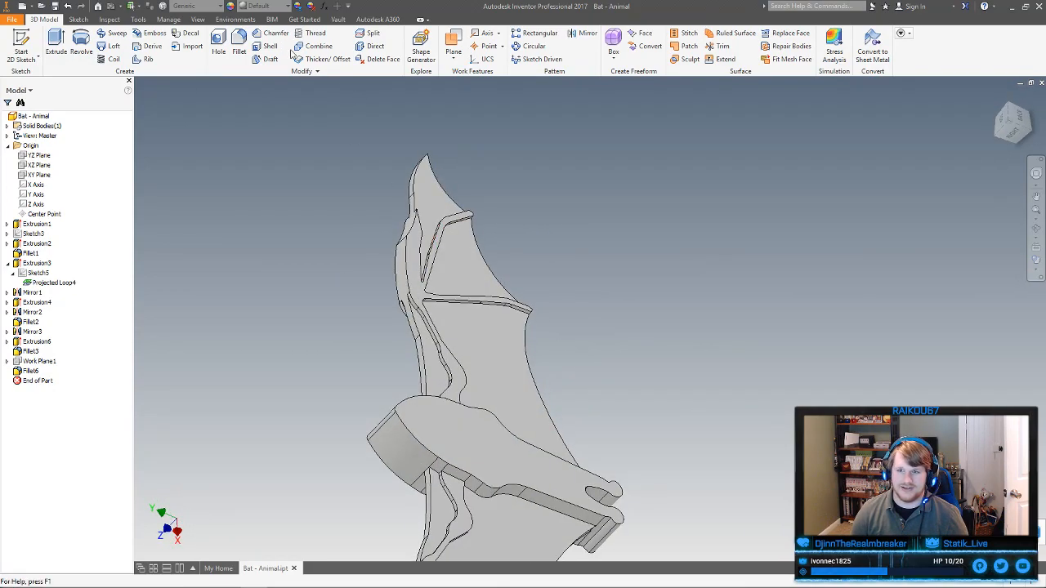
pyautogui.keyDown('shift'); pyautogui.moveTo(605, 345); pyautogui.dragTo(728, 305, button='middle'); pyautogui.keyUp('shift')
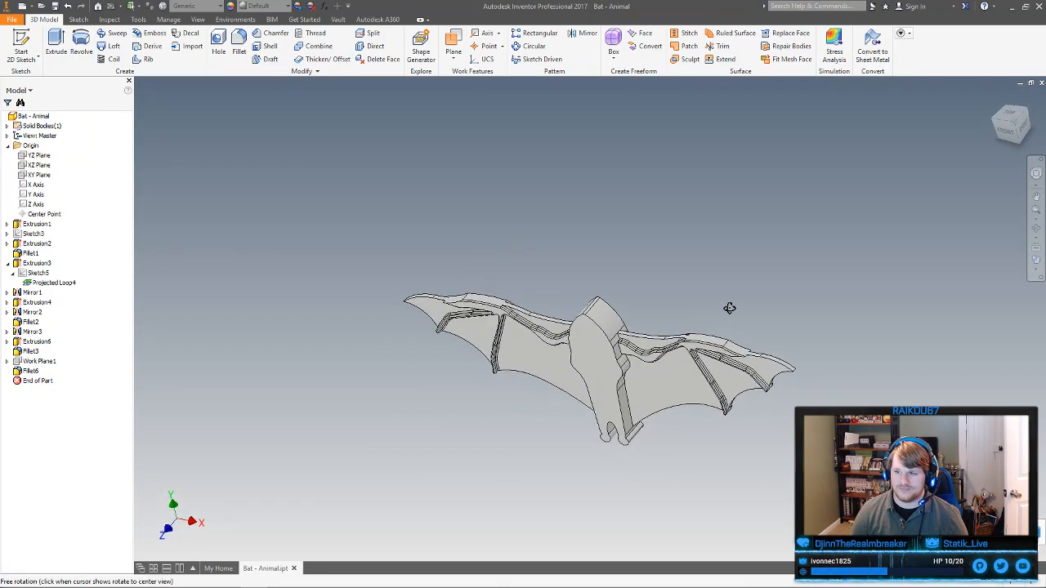
# Show the bat shaded without edge lines and look over its wings
pyautogui.click(1037, 271)
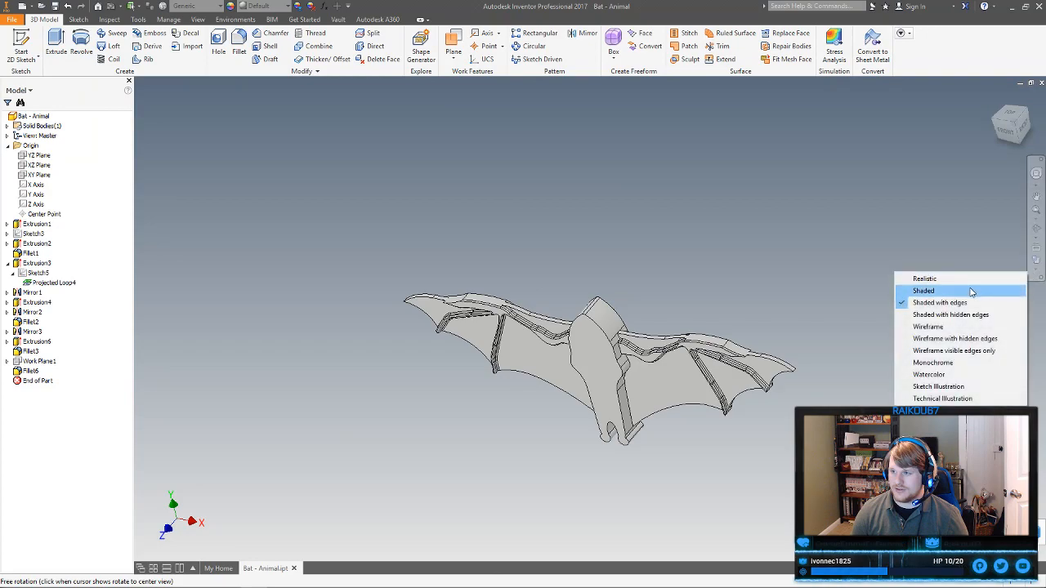
pyautogui.click(973, 291)
pyautogui.moveTo(761, 340)
pyautogui.mouseDown(button='middle')
pyautogui.moveTo(776, 299)
pyautogui.moveTo(718, 344)
pyautogui.moveTo(754, 297)
pyautogui.mouseUp(button='middle')
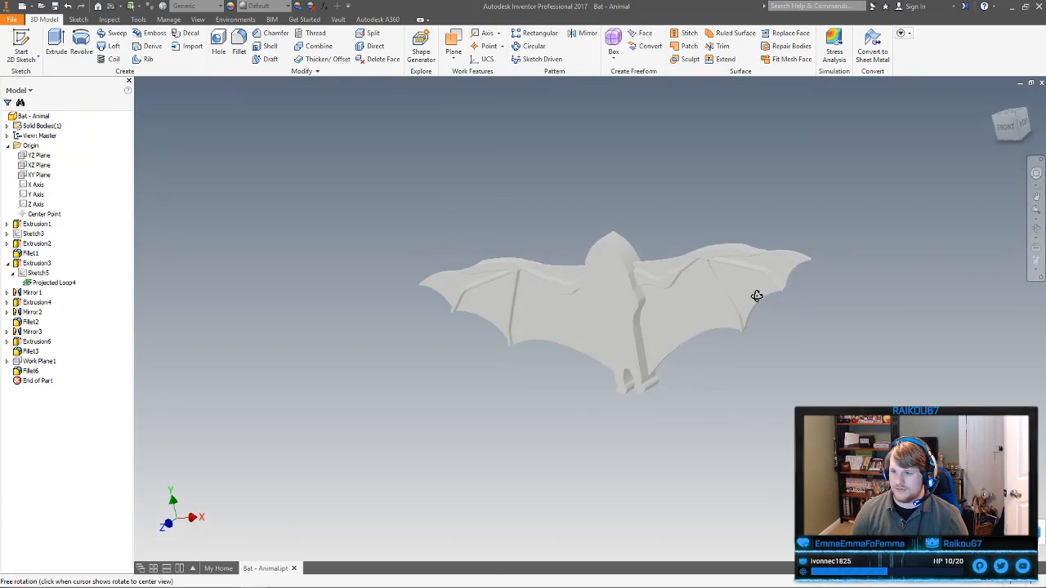
# Search the appearance library for gray and assign the Dark Gray appearance to the whole bat part
pyautogui.click(31, 116)
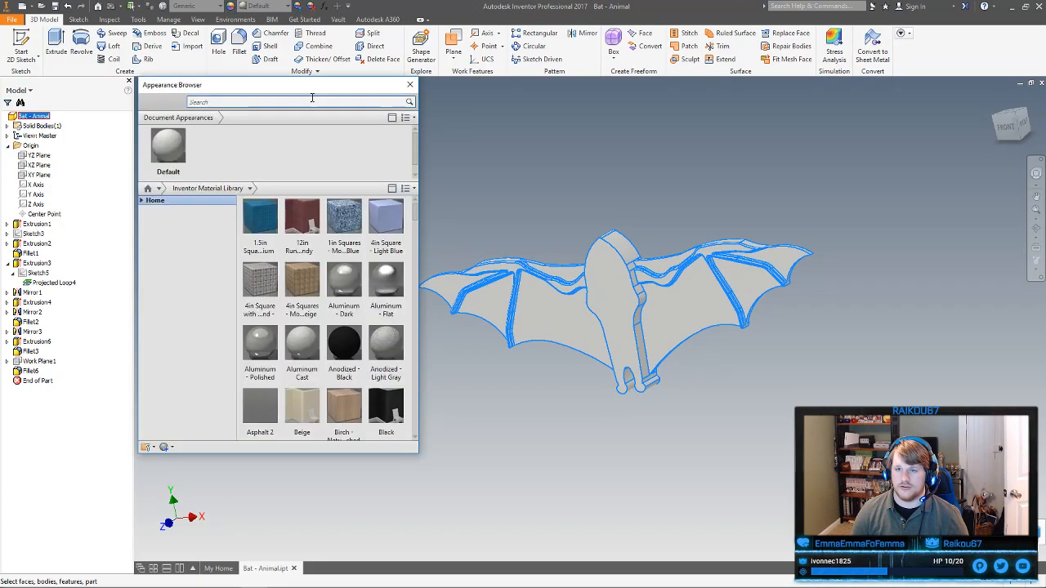
pyautogui.click(295, 103)
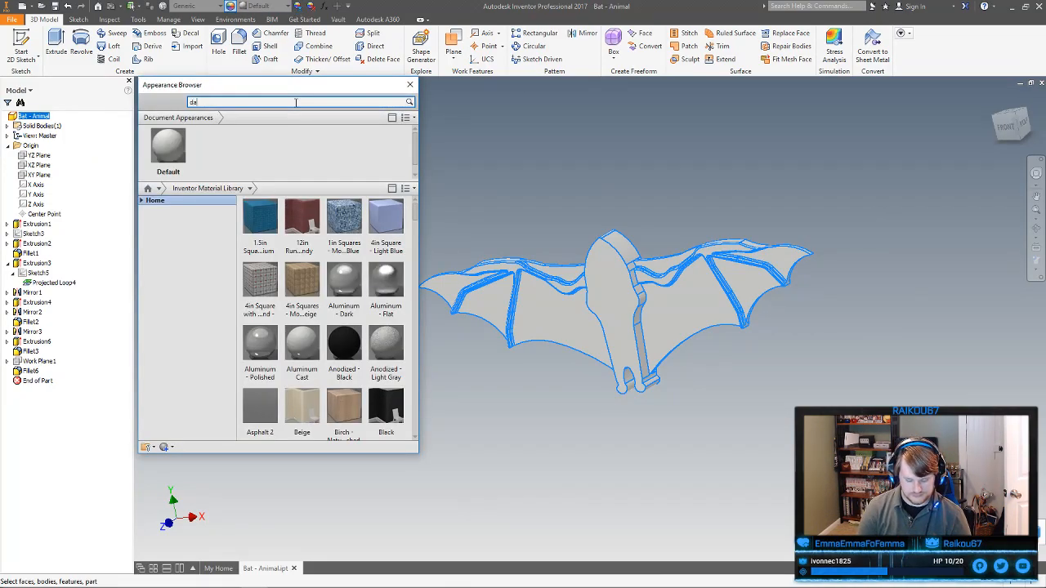
pyautogui.write('gray')
pyautogui.press('Return')
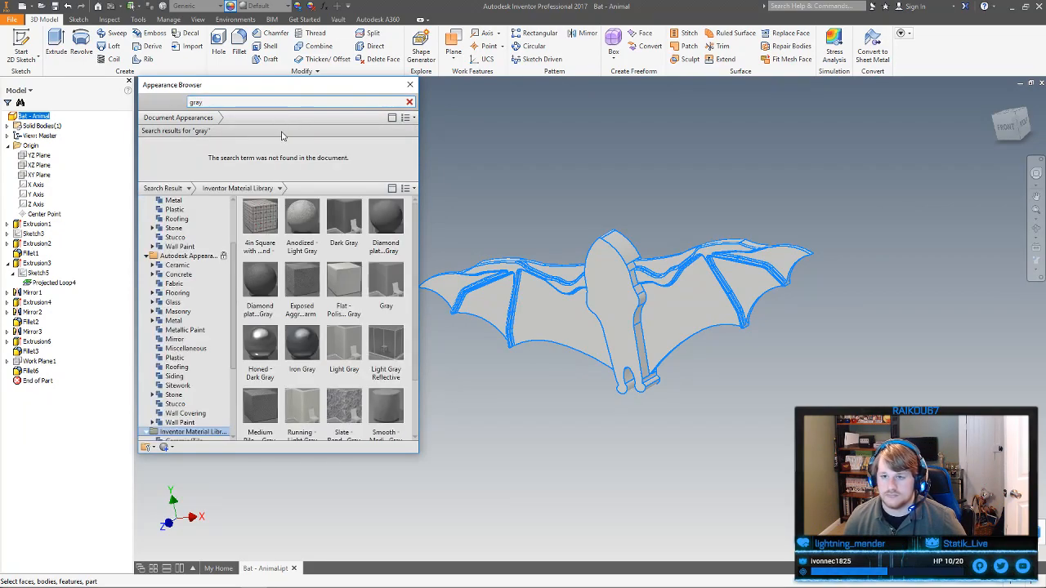
pyautogui.click(360, 217)
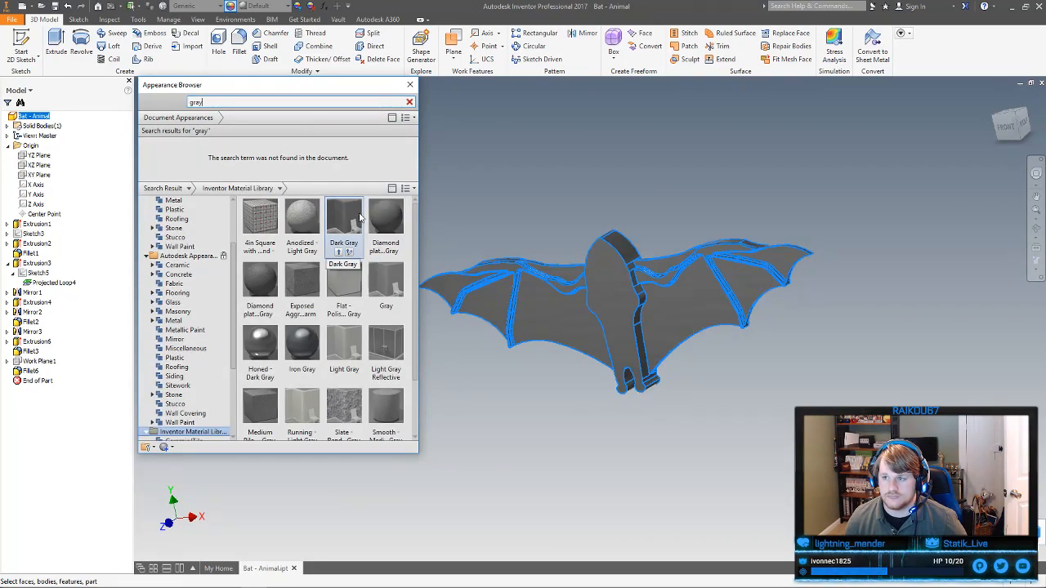
pyautogui.rightClick(360, 217)
pyautogui.click(372, 222)
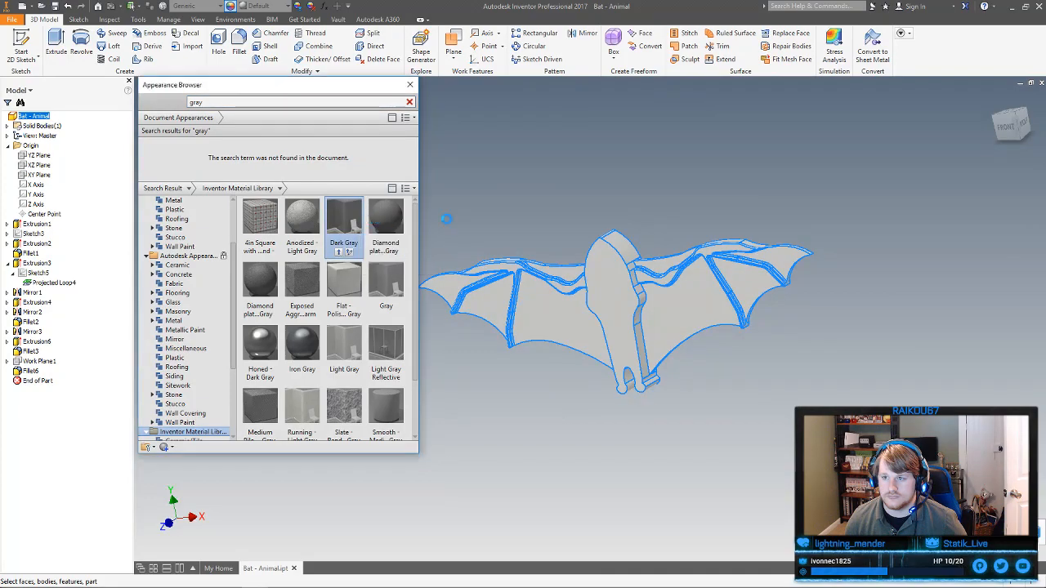
pyautogui.click(518, 219)
pyautogui.click(409, 84)
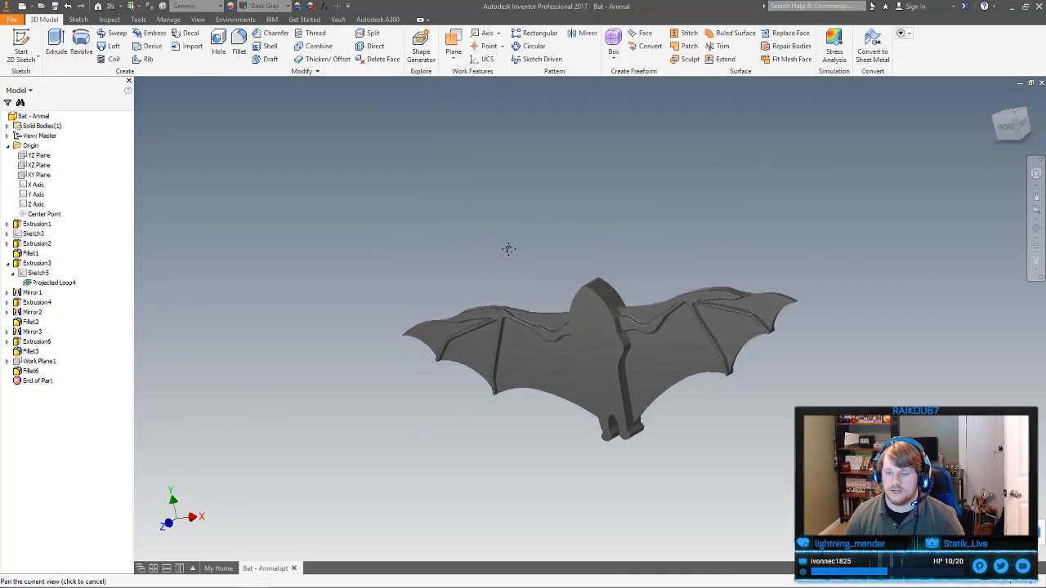
pyautogui.moveTo(576, 273)
pyautogui.keyDown('shift'); pyautogui.mouseDown(button='middle')
pyautogui.moveTo(565, 303)
pyautogui.moveTo(577, 257)
pyautogui.moveTo(618, 265)
pyautogui.moveTo(614, 245)
pyautogui.moveTo(643, 351)
pyautogui.moveTo(596, 254)
pyautogui.moveTo(594, 276)
pyautogui.moveTo(618, 256)
pyautogui.moveTo(680, 262)
pyautogui.moveTo(624, 259)
pyautogui.mouseUp(button='middle'); pyautogui.keyUp('shift')
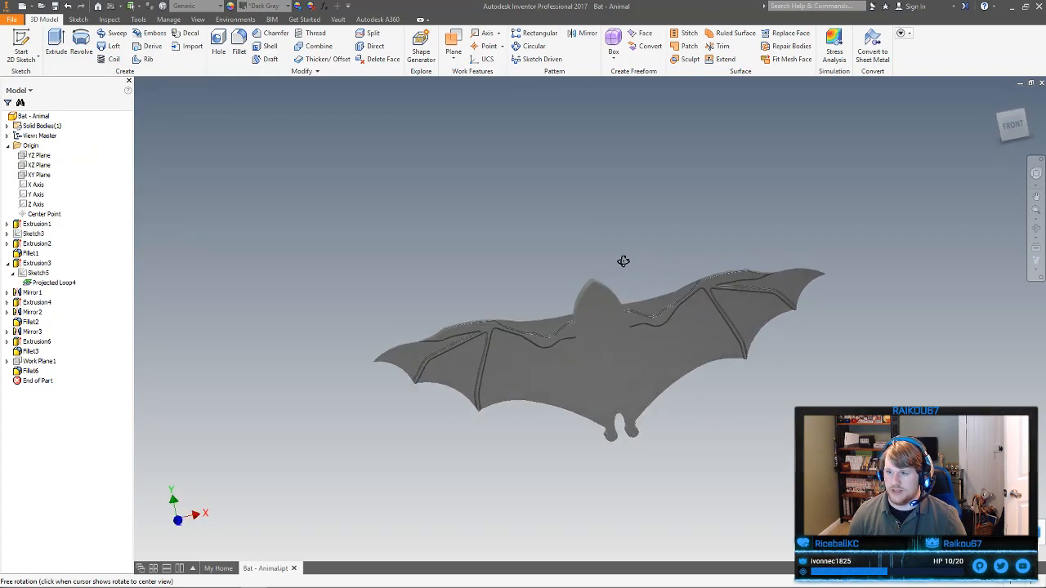
# Set the display back to Shaded with edges and inspect the wing bones beside the body up close
pyautogui.click(1036, 274)
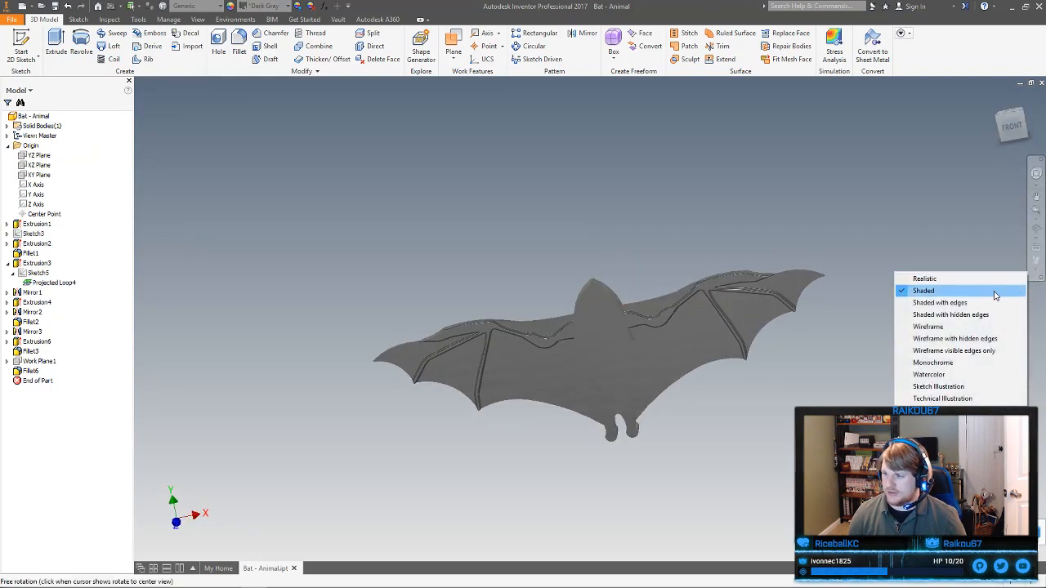
pyautogui.click(940, 302)
pyautogui.moveTo(670, 231)
pyautogui.keyDown('shift'); pyautogui.mouseDown(button='middle')
pyautogui.moveTo(692, 243)
pyautogui.moveTo(655, 313)
pyautogui.mouseUp(button='middle'); pyautogui.keyUp('shift')
pyautogui.scroll(5, 655, 312)
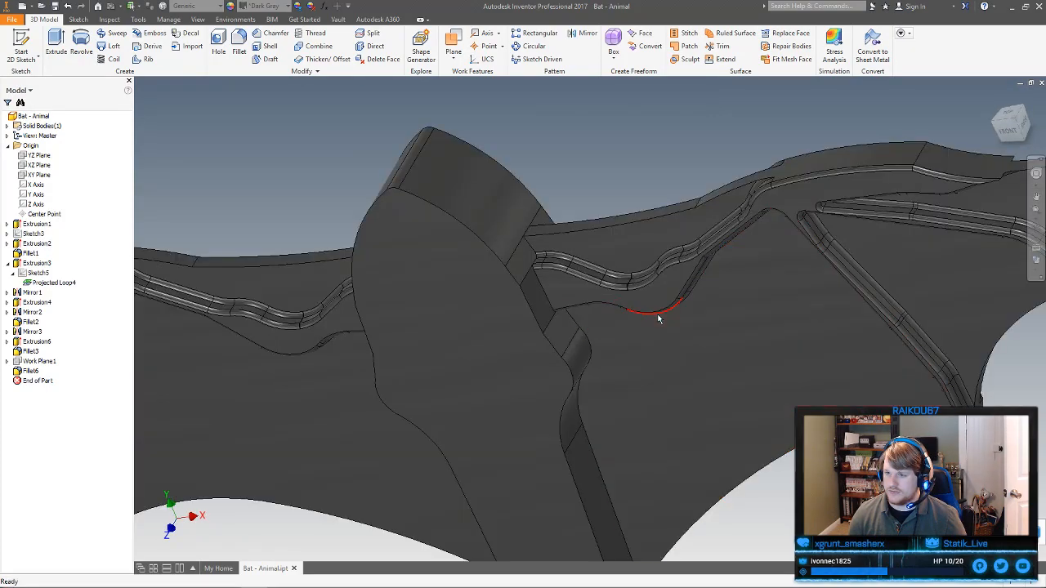
pyautogui.scroll(-3, 660, 305)
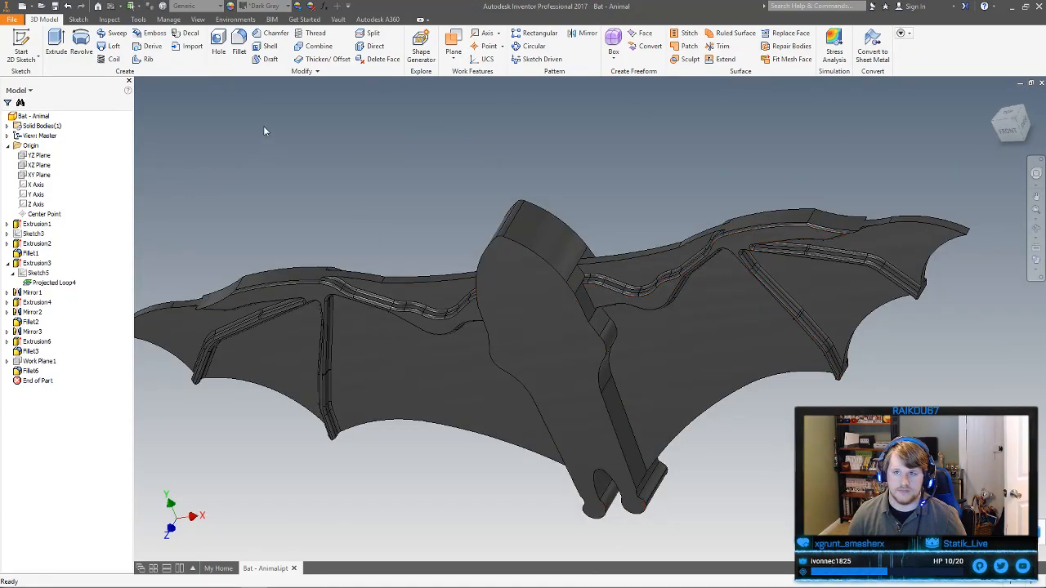
pyautogui.click(238, 45)
pyautogui.keyDown('shift'); pyautogui.moveTo(526, 211); pyautogui.dragTo(412, 292, button='middle'); pyautogui.keyUp('shift')
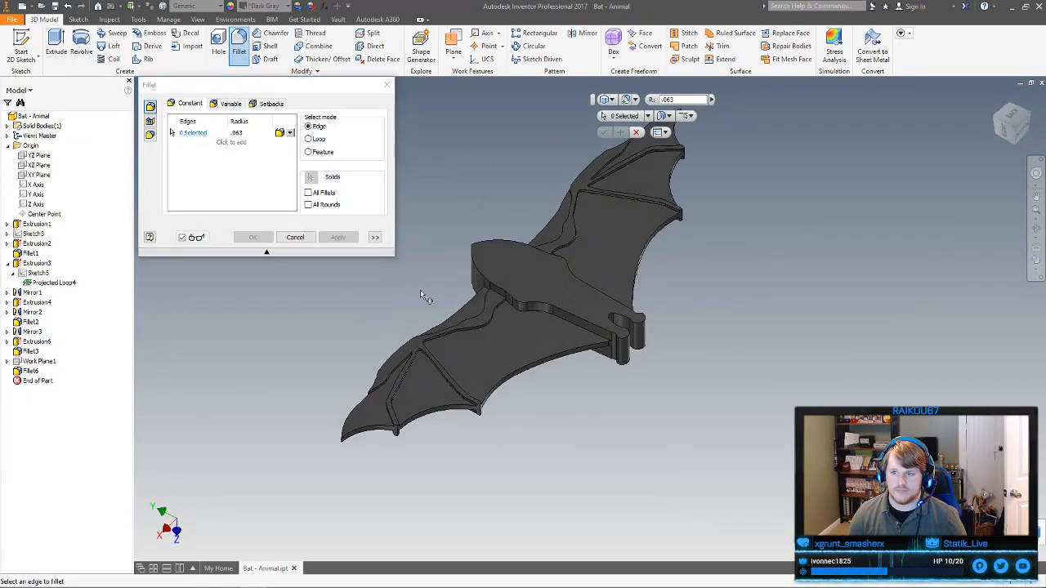
pyautogui.scroll(3, 497, 312)
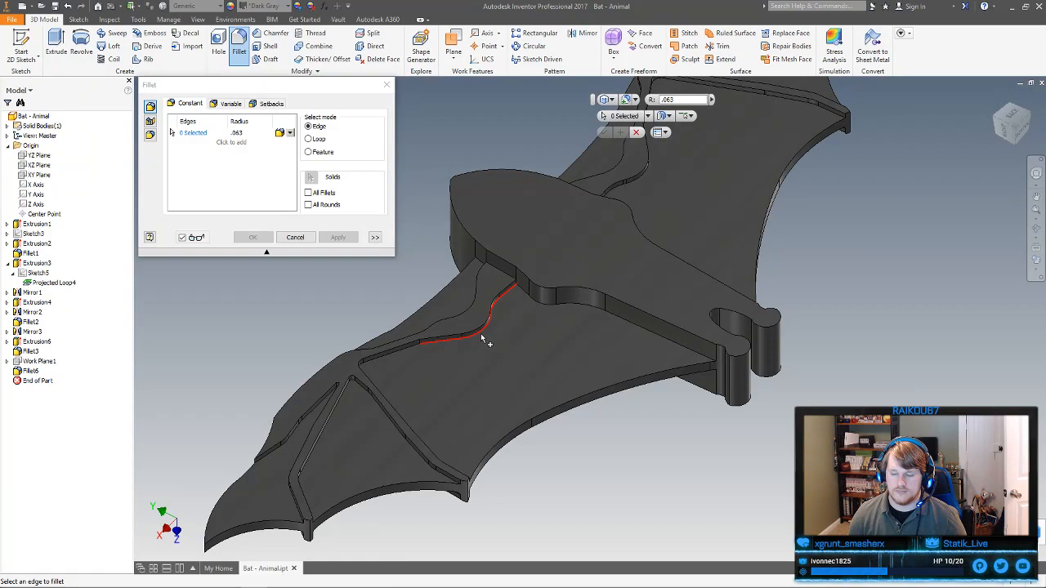
pyautogui.click(483, 337)
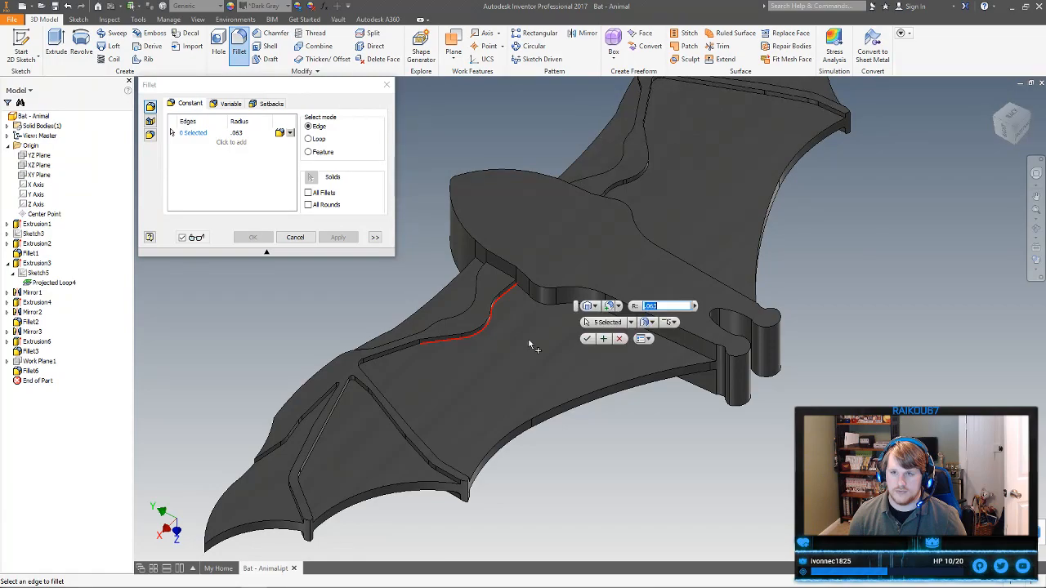
pyautogui.press('Escape')
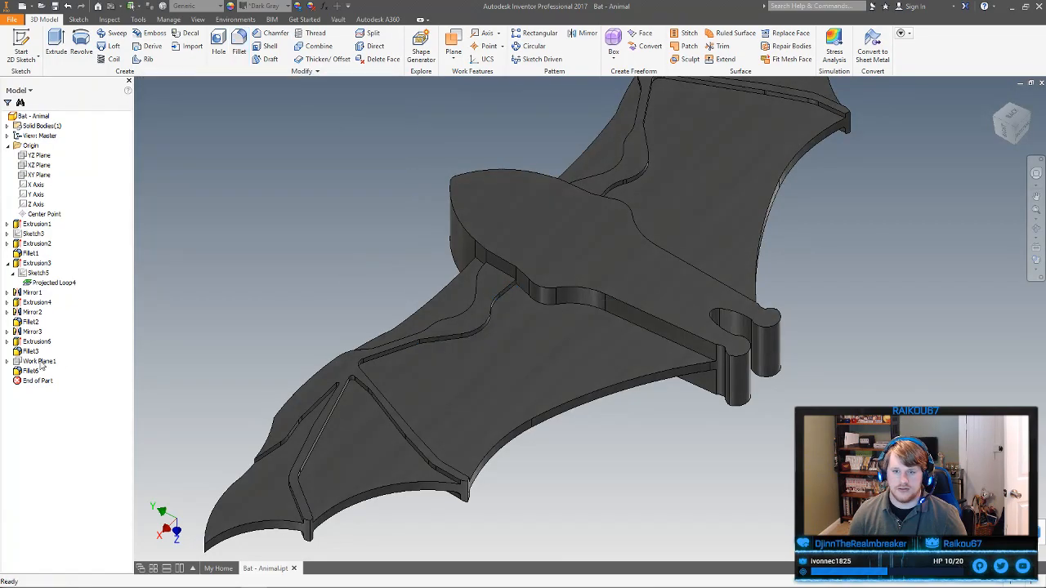
# Open Fillet2 for editing and check from the front and back of the bat which wing-bone edges it covers, leaving it unchanged
pyautogui.doubleClick(25, 324)
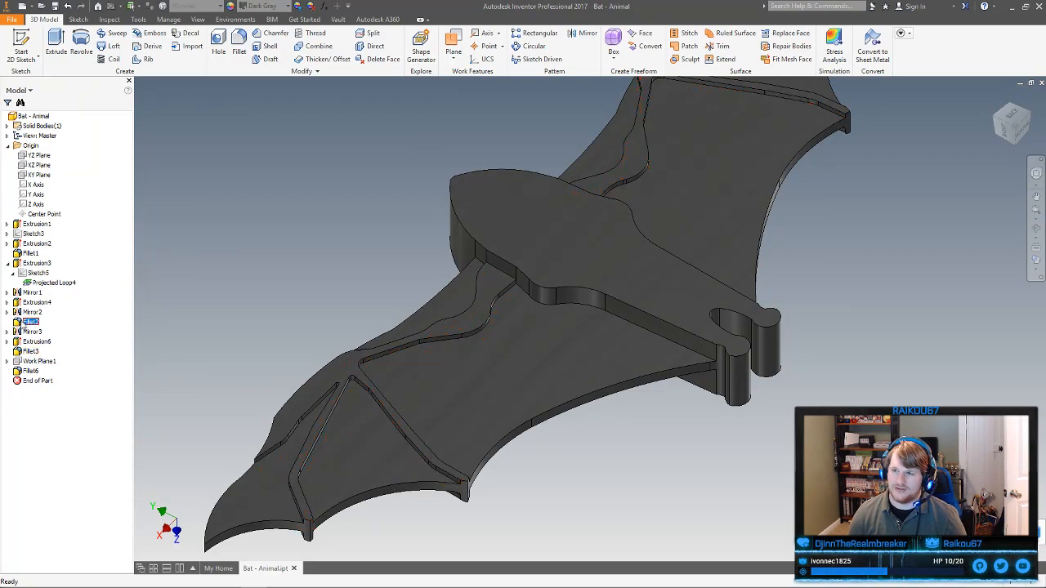
pyautogui.scroll(3, 555, 327)
pyautogui.keyDown('shift'); pyautogui.moveTo(720, 327); pyautogui.dragTo(747, 266, button='middle'); pyautogui.keyUp('shift')
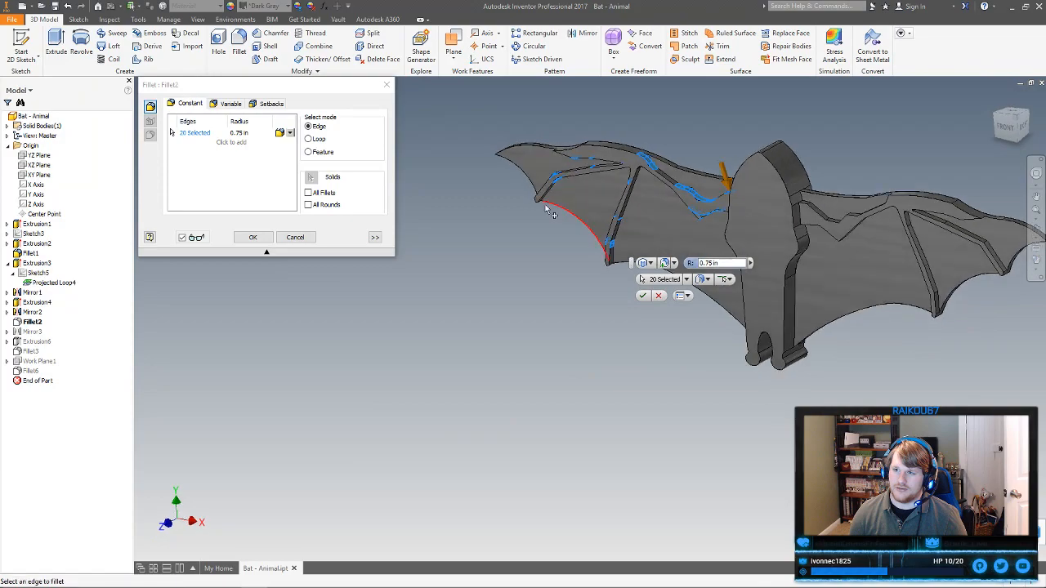
pyautogui.click(293, 238)
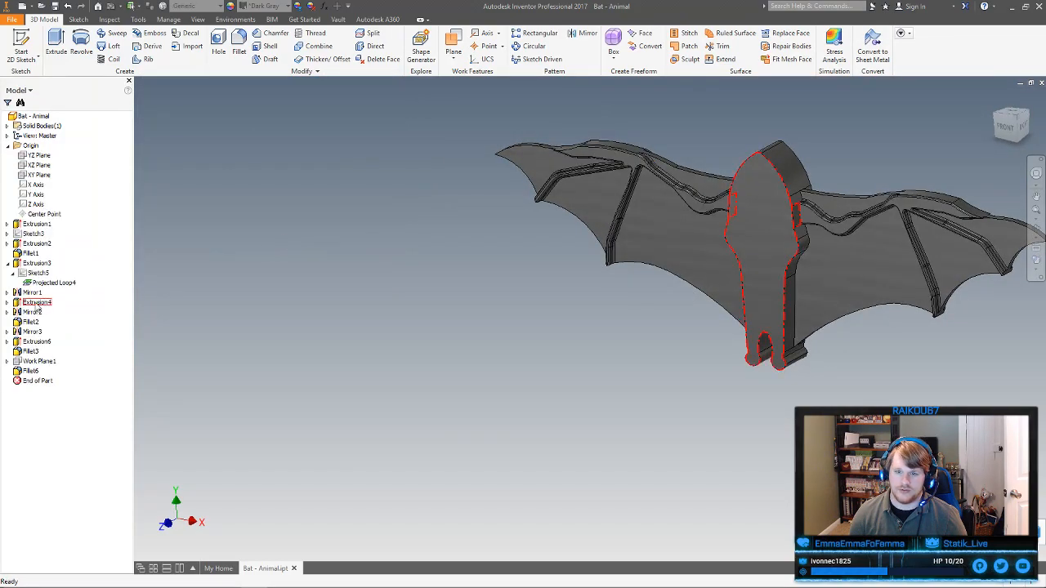
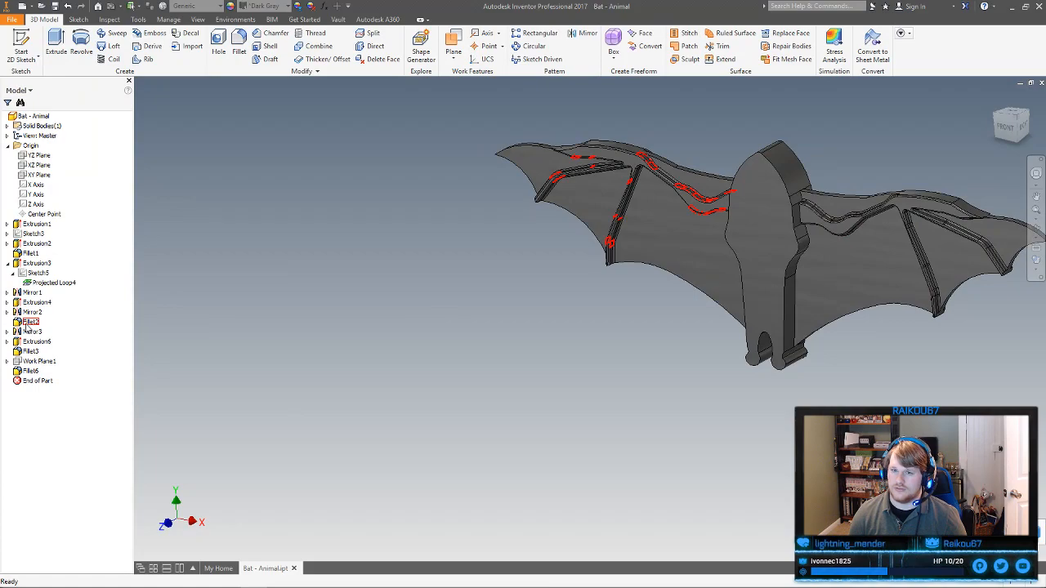
pyautogui.doubleClick(29, 323)
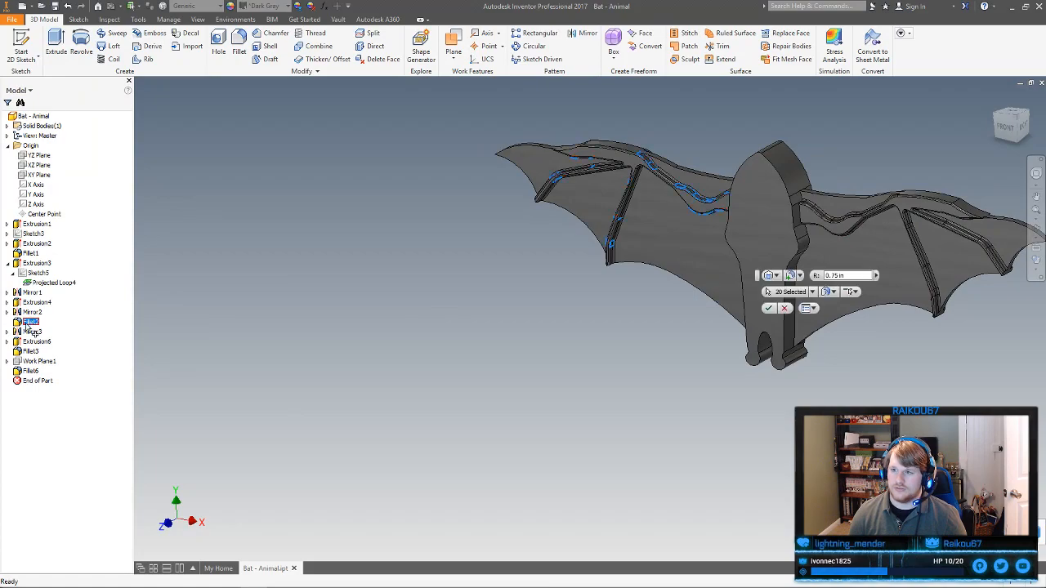
pyautogui.keyDown('shift'); pyautogui.moveTo(626, 286); pyautogui.dragTo(450, 242, button='middle'); pyautogui.keyUp('shift')
pyautogui.click(295, 237)
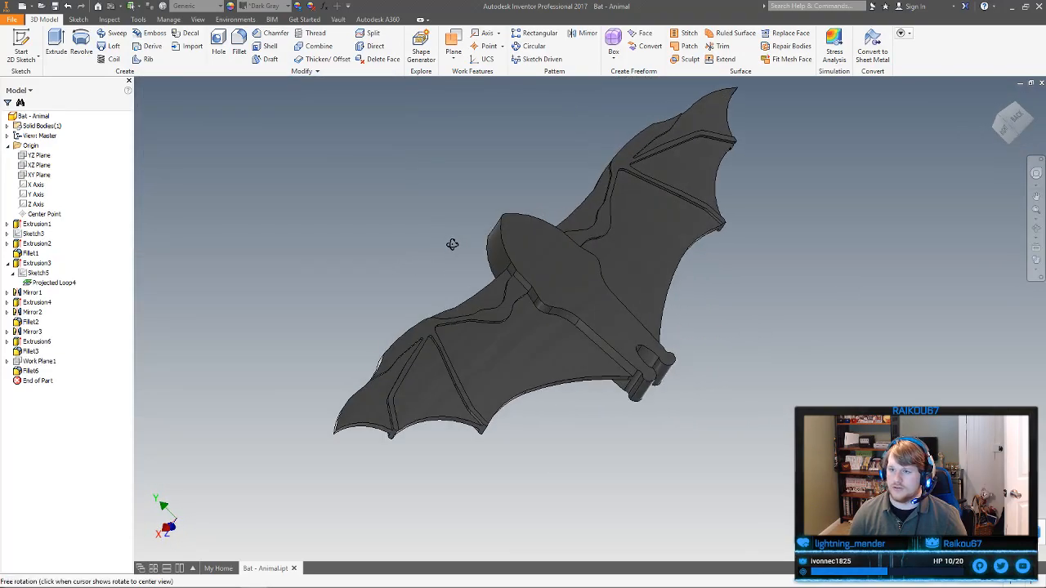
# Compare the edge selections and radii of Fillet2 and Fillet3 from the back of the bat, closing both without changes
pyautogui.doubleClick(31, 322)
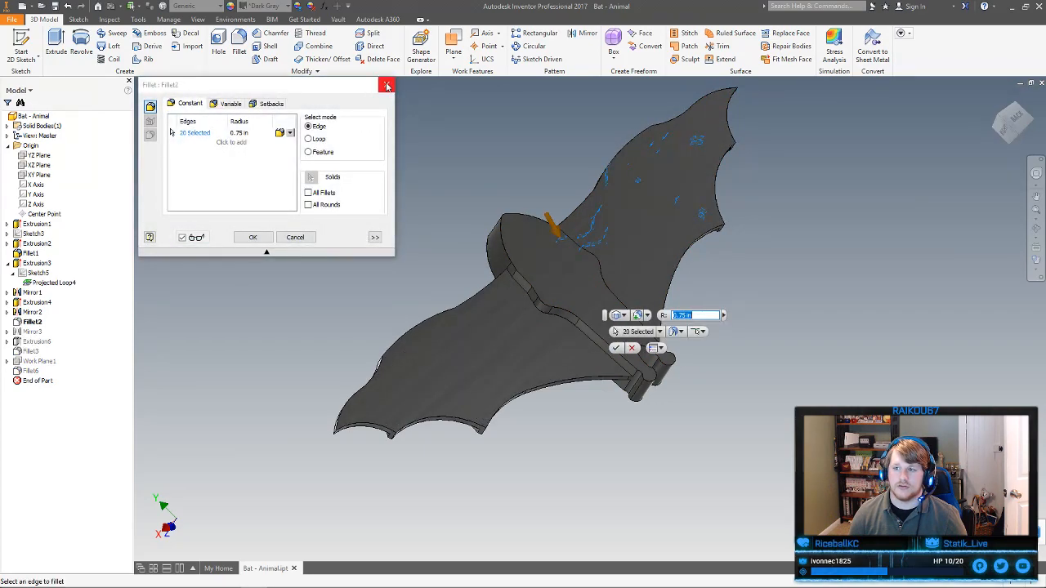
pyautogui.click(387, 85)
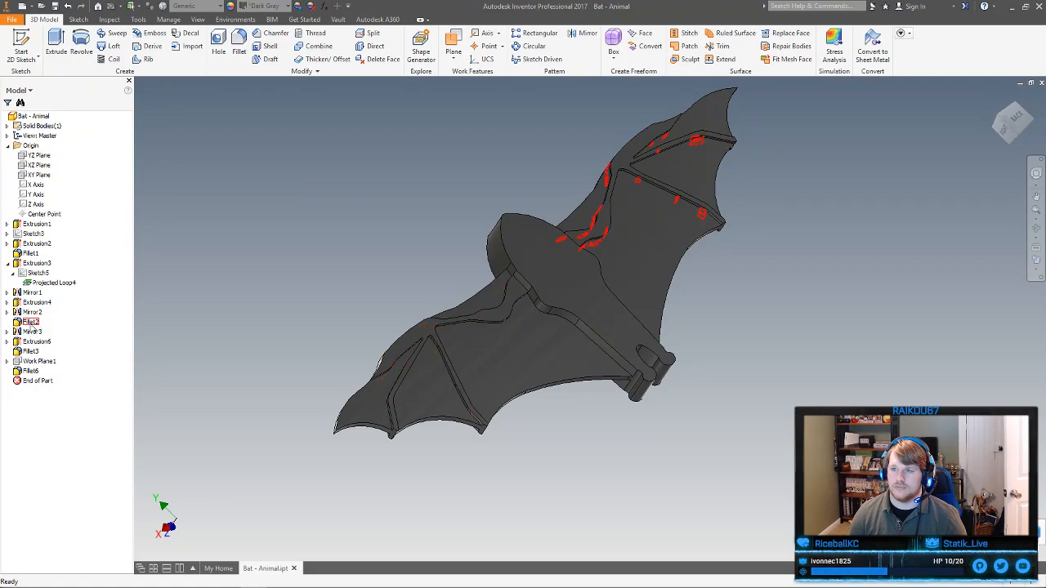
pyautogui.doubleClick(31, 322)
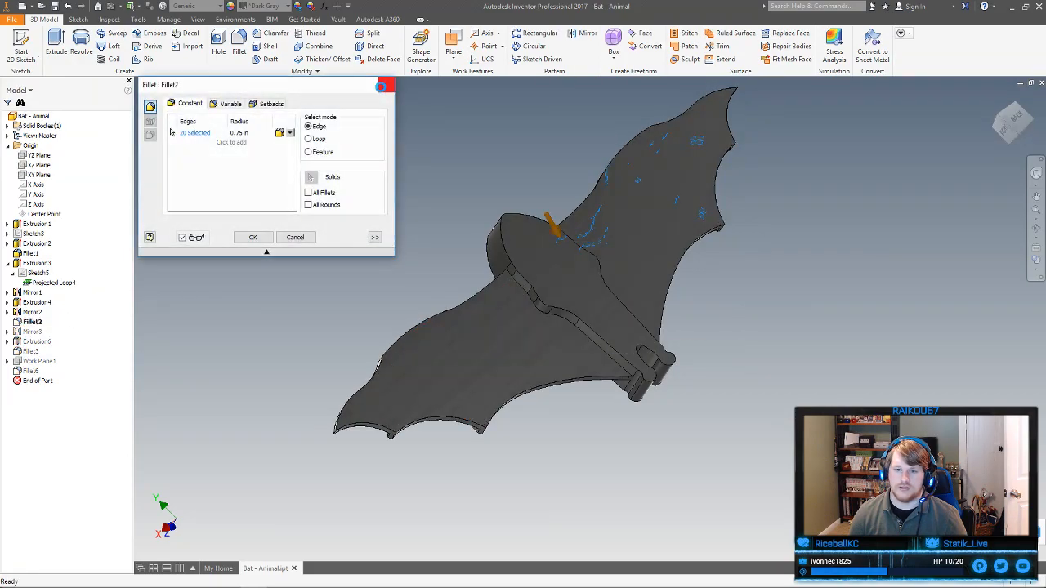
pyautogui.press('Escape')
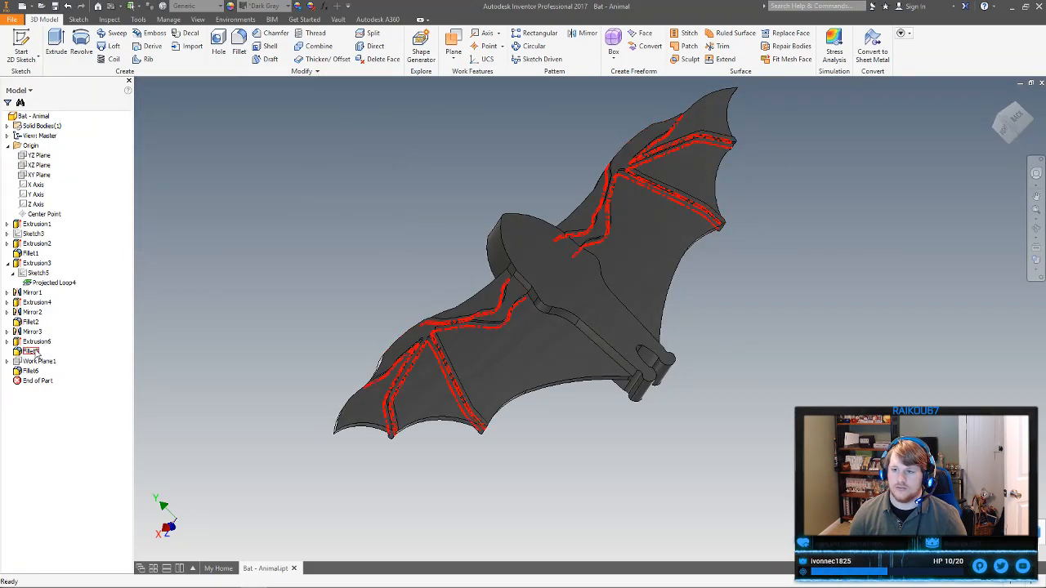
pyautogui.doubleClick(31, 351)
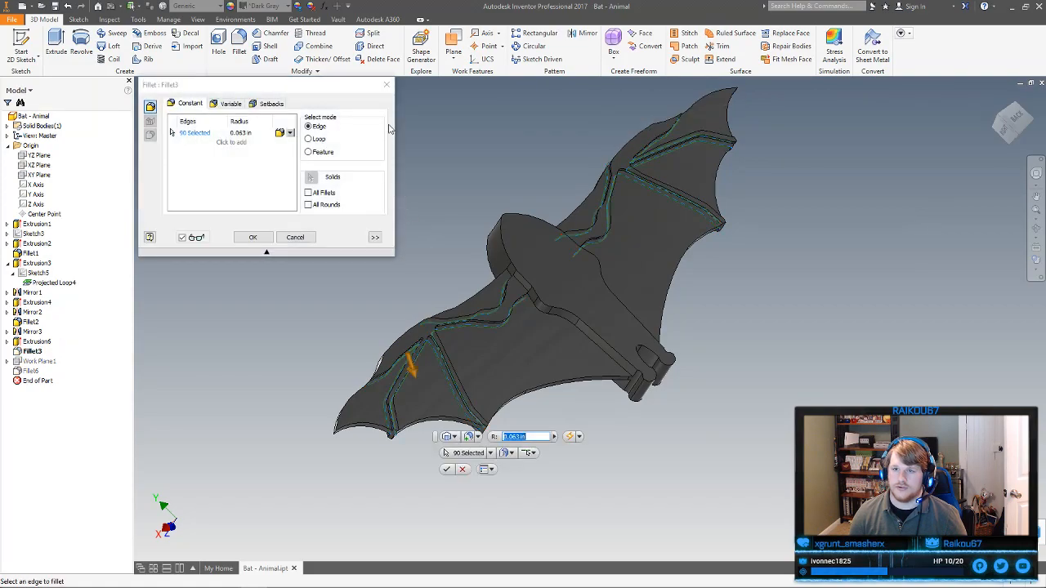
pyautogui.click(387, 84)
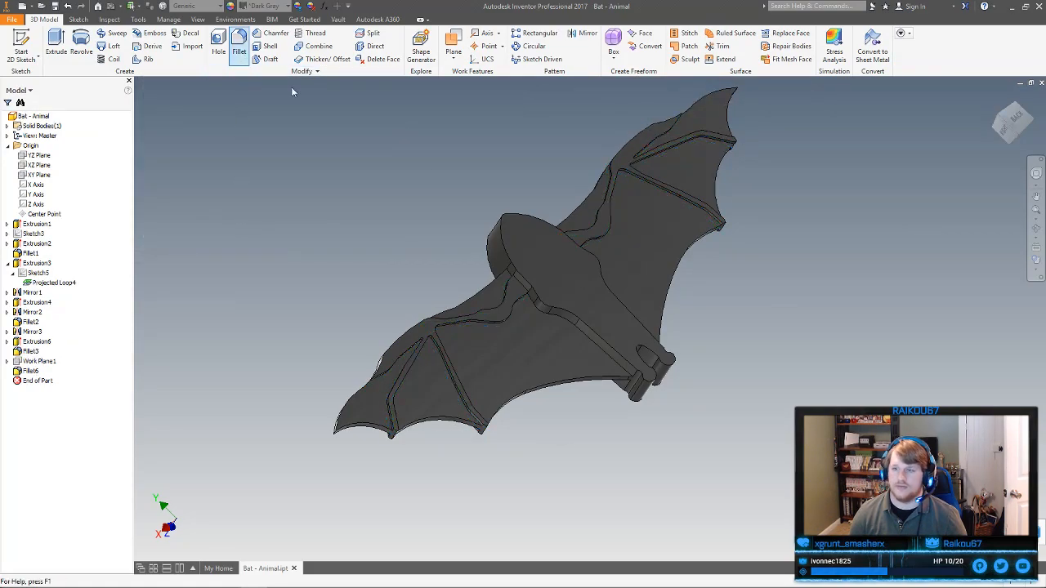
# Start a constant 0.063 fillet and select the arm-bone edges on the back of one wing, from the body to the wrist
pyautogui.click(239, 51)
pyautogui.keyDown('shift'); pyautogui.moveTo(643, 236); pyautogui.dragTo(630, 244, button='middle'); pyautogui.keyUp('shift')
pyautogui.scroll(-5, 631, 244)
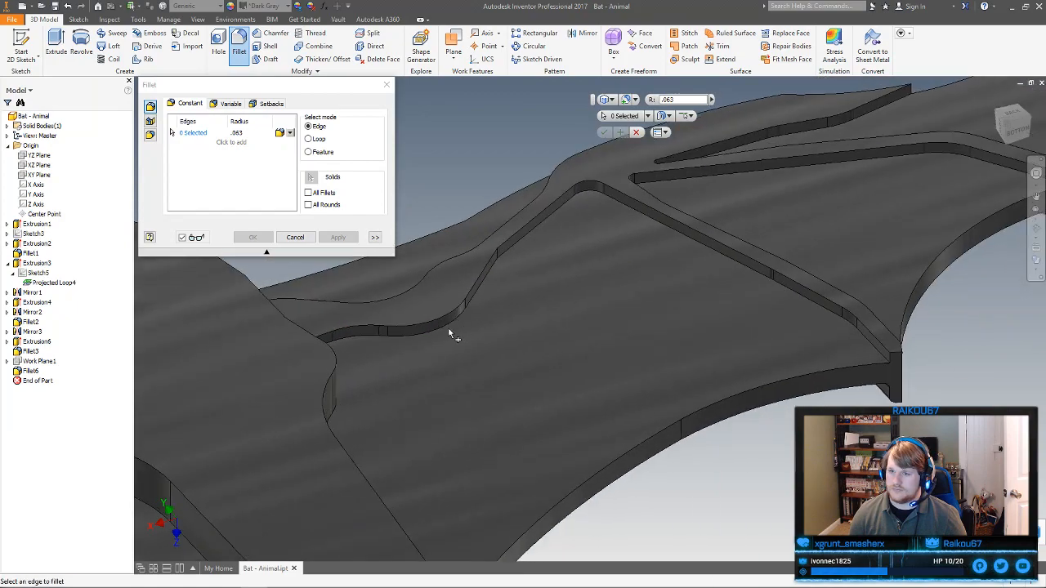
pyautogui.click(454, 334)
pyautogui.click(438, 316)
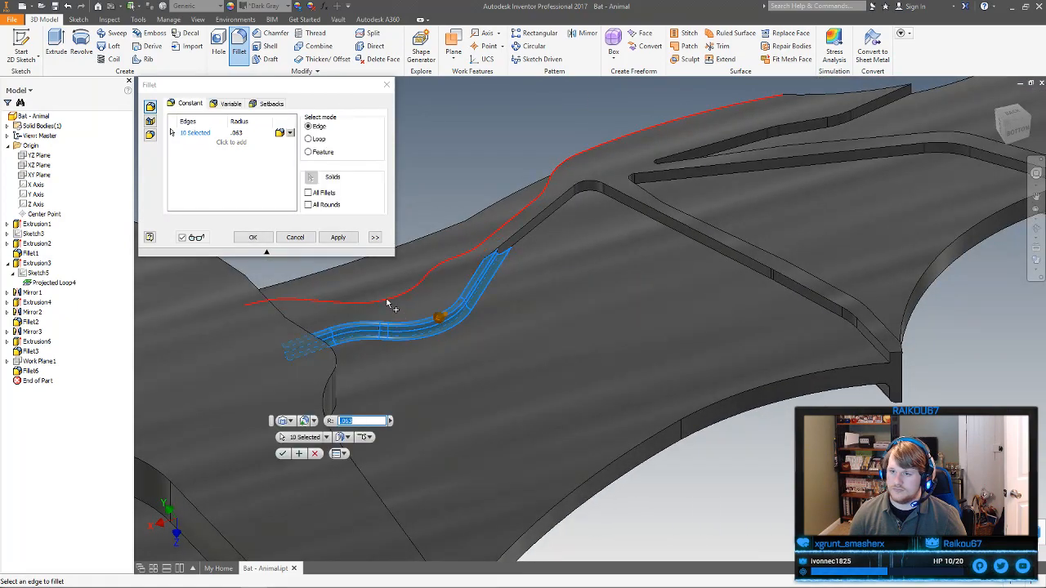
pyautogui.click(391, 302)
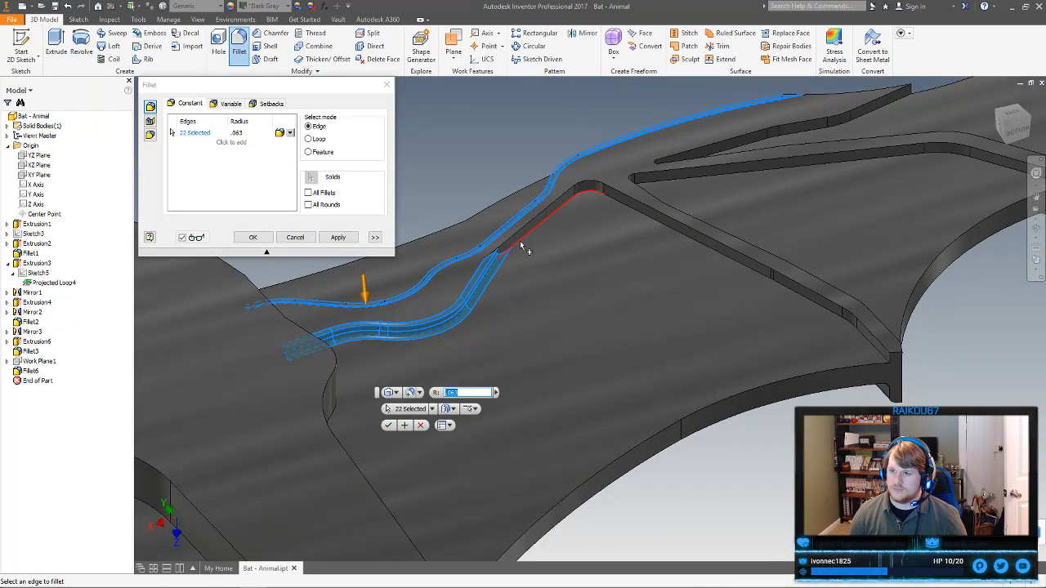
pyautogui.click(523, 240)
pyautogui.click(516, 236)
# Add the wrist and finger-bone edges on the back of the wing to the 0.063 fillet
pyautogui.moveTo(652, 215); pyautogui.dragTo(528, 311, button='middle')
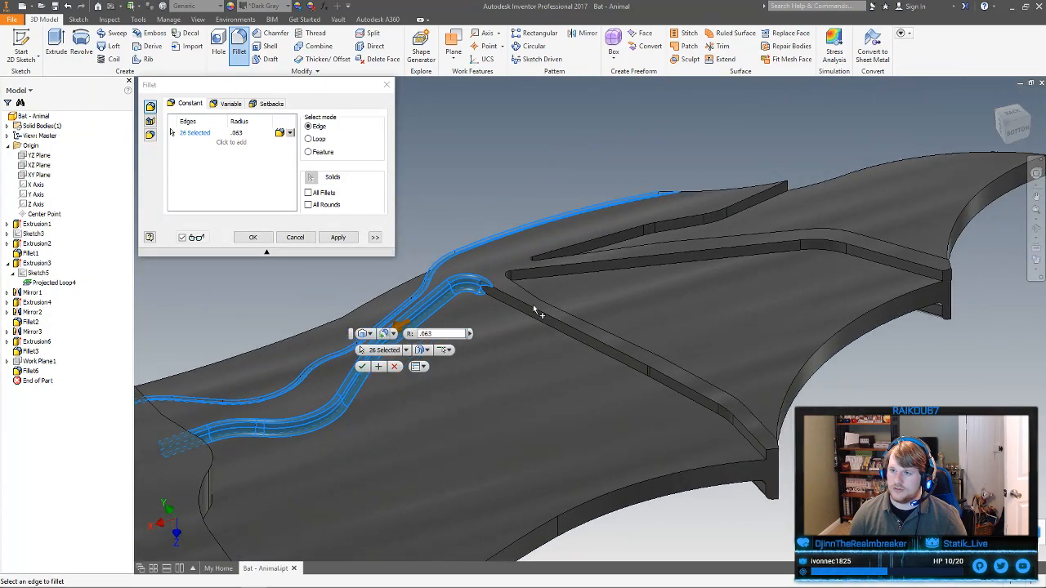
pyautogui.click(536, 309)
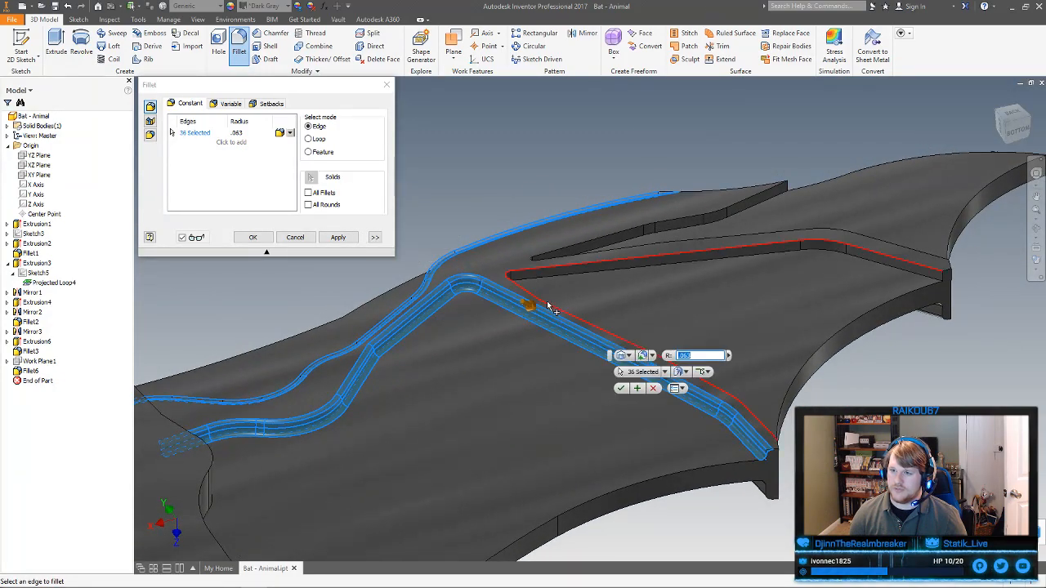
pyautogui.click(546, 301)
pyautogui.keyDown('shift'); pyautogui.moveTo(602, 317); pyautogui.dragTo(572, 363, button='middle'); pyautogui.keyUp('shift')
pyautogui.click(585, 228)
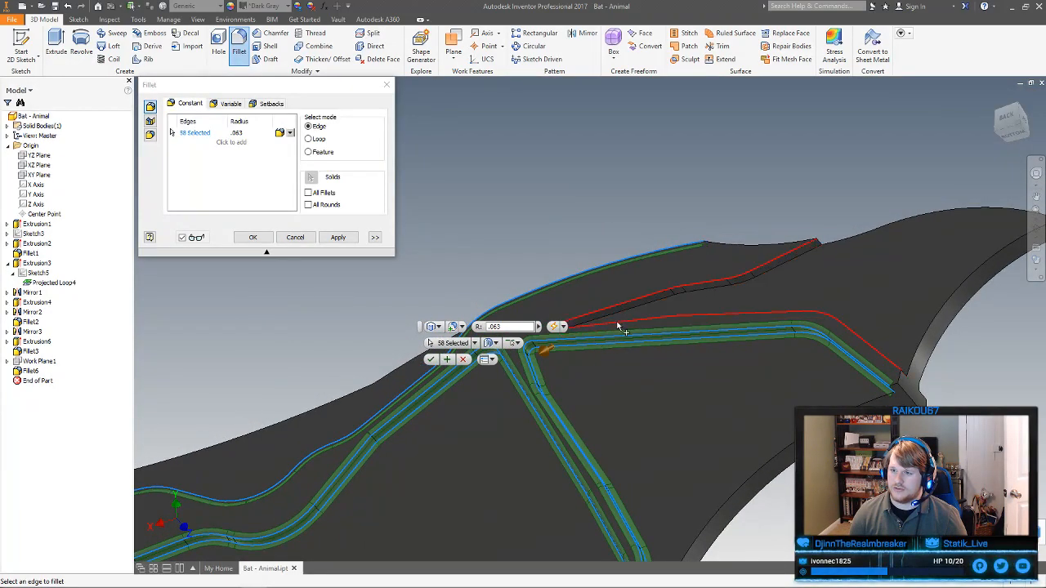
pyautogui.click(632, 310)
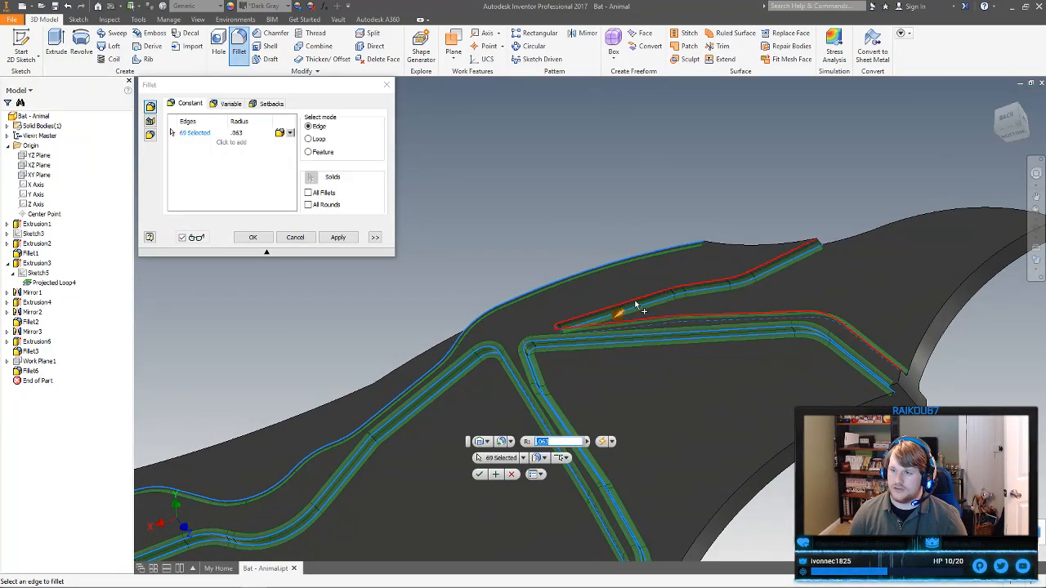
pyautogui.click(634, 304)
# Create the wing-bone fillet, accepting only the successful blends, and inspect the rounded bones up close
pyautogui.scroll(-3, 635, 303)
pyautogui.keyDown('shift'); pyautogui.moveTo(634, 301); pyautogui.dragTo(315, 266, button='middle'); pyautogui.keyUp('shift')
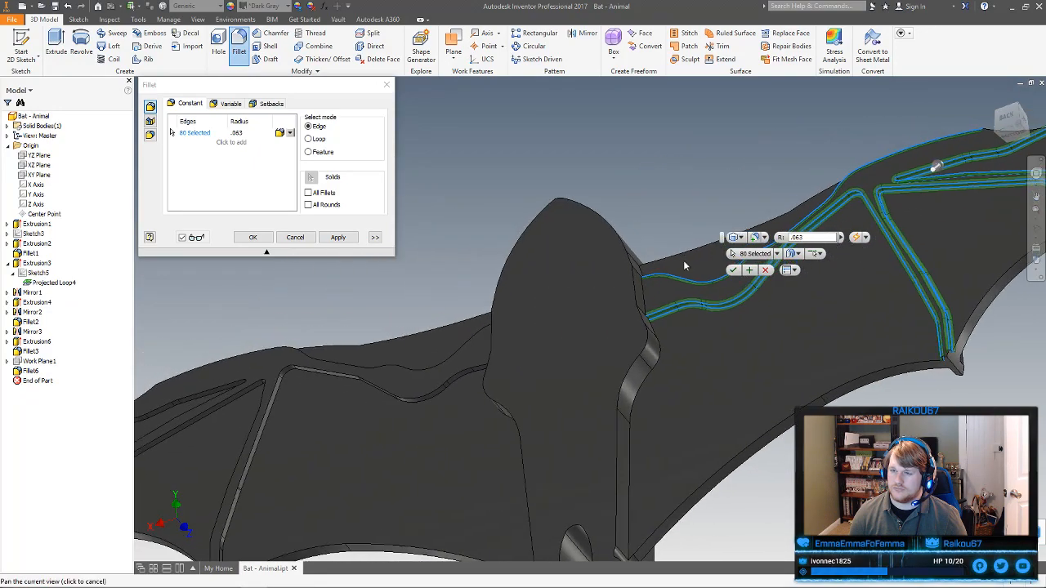
pyautogui.click(256, 239)
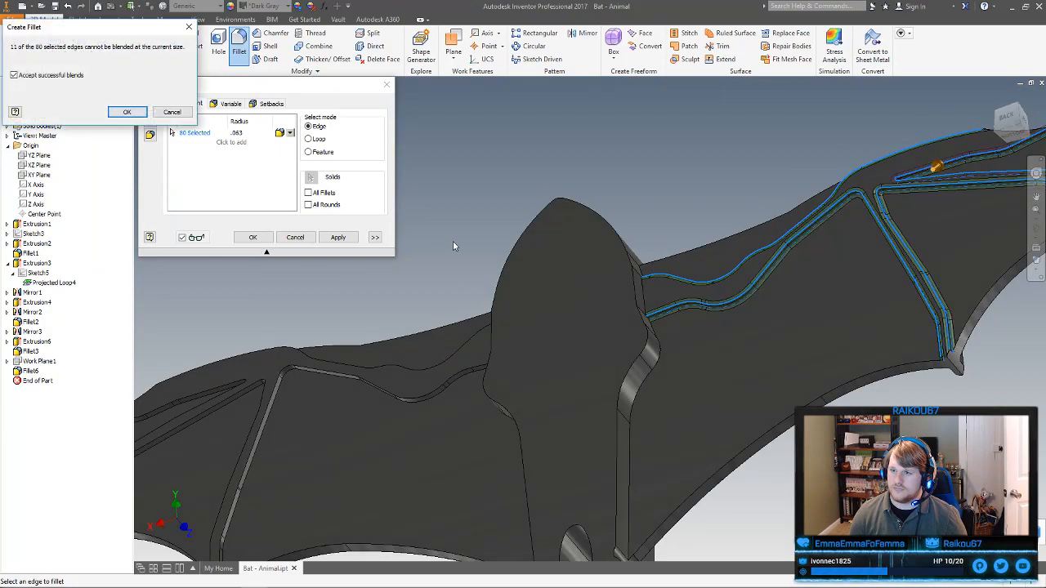
pyautogui.click(126, 111)
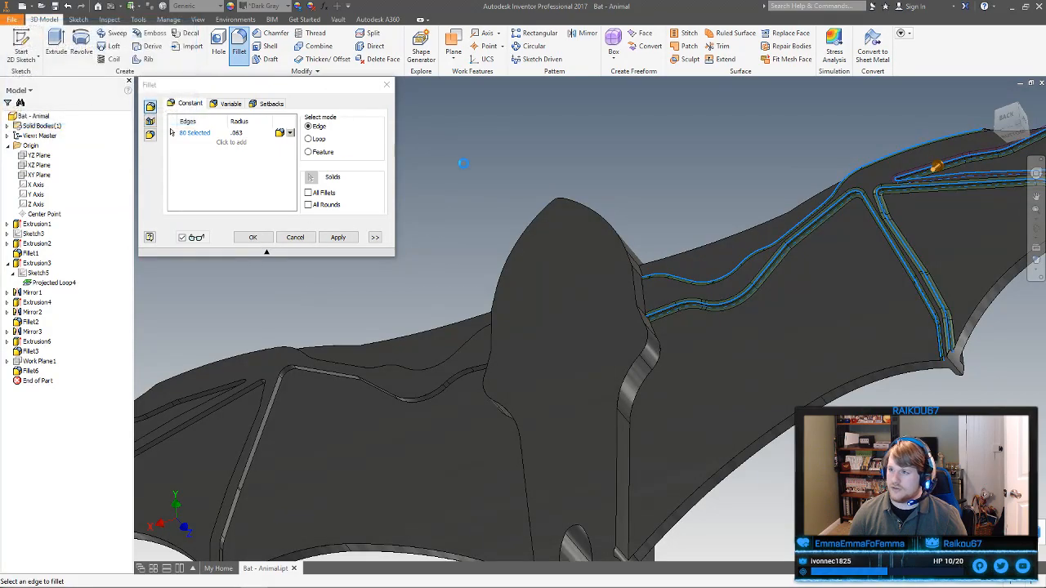
pyautogui.keyDown('shift'); pyautogui.moveTo(625, 199); pyautogui.dragTo(469, 253, button='middle'); pyautogui.keyUp('shift')
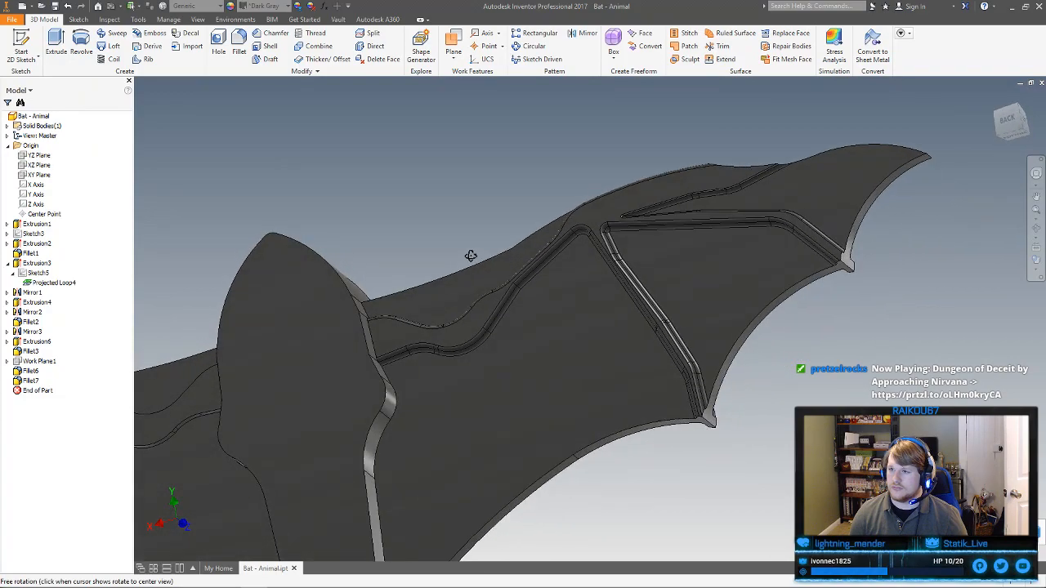
pyautogui.scroll(5, 621, 236)
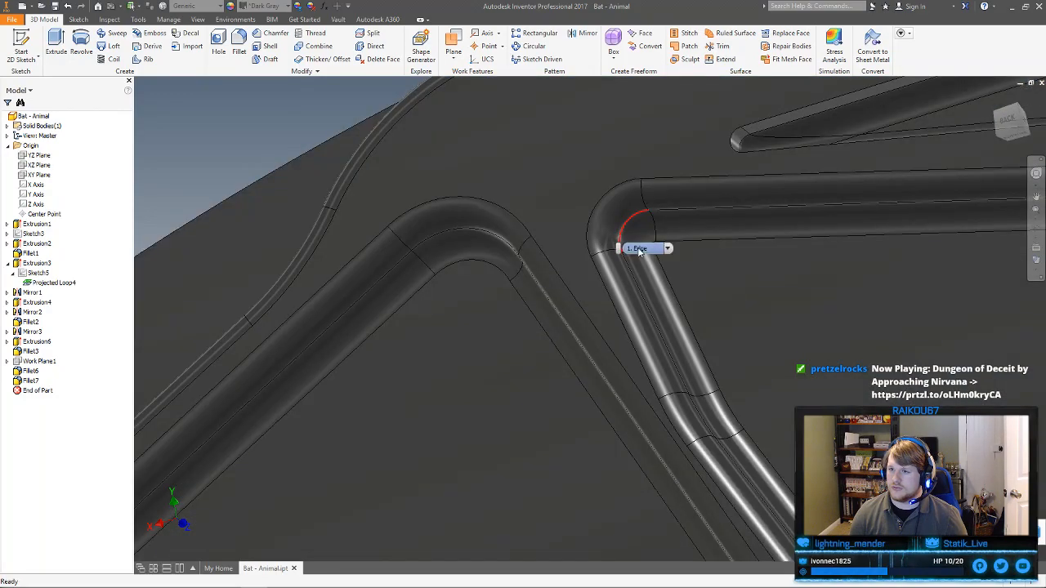
pyautogui.scroll(-4, 852, 263)
pyautogui.moveTo(882, 280); pyautogui.dragTo(775, 162, button='middle')
pyautogui.scroll(-3, 705, 223)
pyautogui.keyDown('shift'); pyautogui.moveTo(705, 223); pyautogui.dragTo(657, 260, button='middle'); pyautogui.keyUp('shift')
pyautogui.scroll(-3, 656, 260)
# Mirror Fillet7 about the YZ Plane onto the back of the opposite wing and check both sides of the bat
pyautogui.click(31, 381)
pyautogui.moveTo(246, 299); pyautogui.dragTo(469, 293, button='middle')
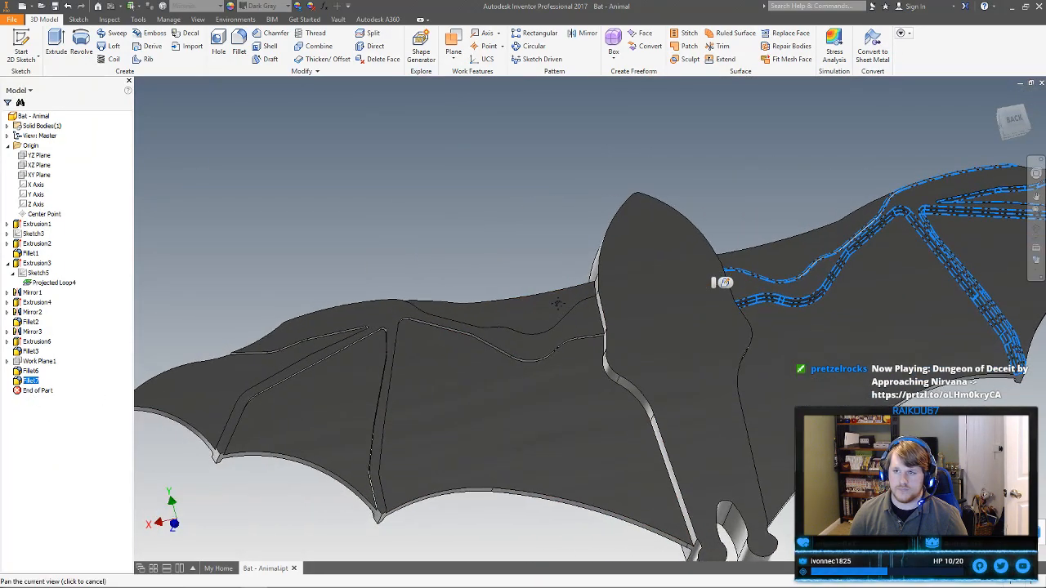
pyautogui.click(585, 34)
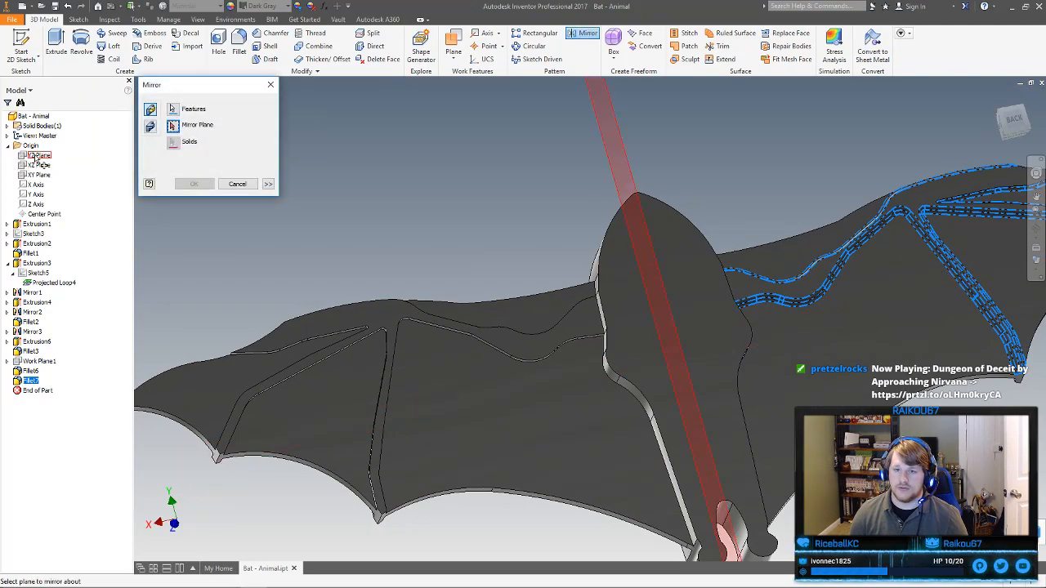
pyautogui.click(36, 156)
pyautogui.click(194, 184)
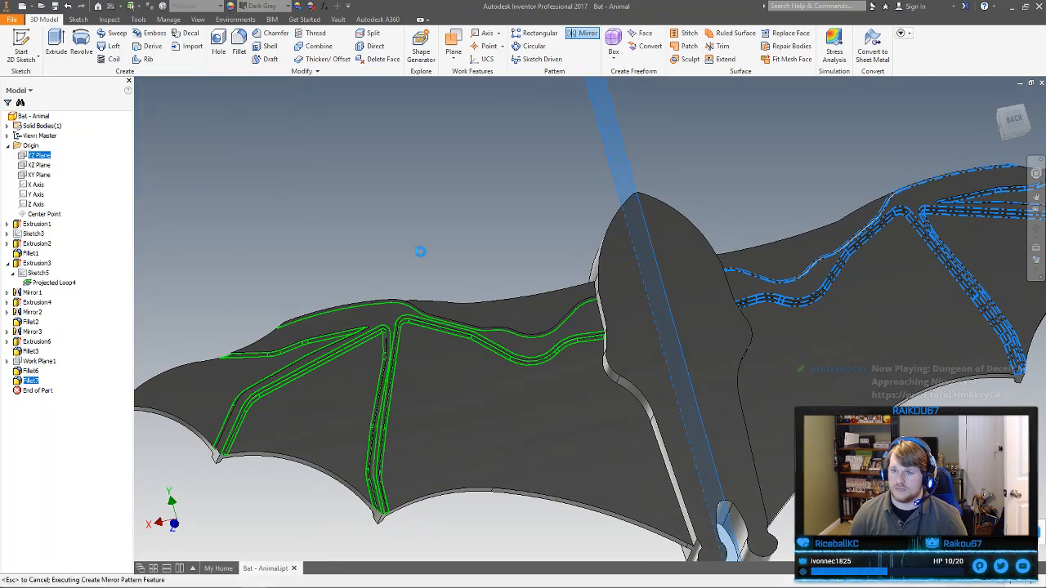
pyautogui.scroll(3, 425, 254)
pyautogui.keyDown('shift'); pyautogui.moveTo(425, 254); pyautogui.dragTo(484, 239, button='middle'); pyautogui.keyUp('shift')
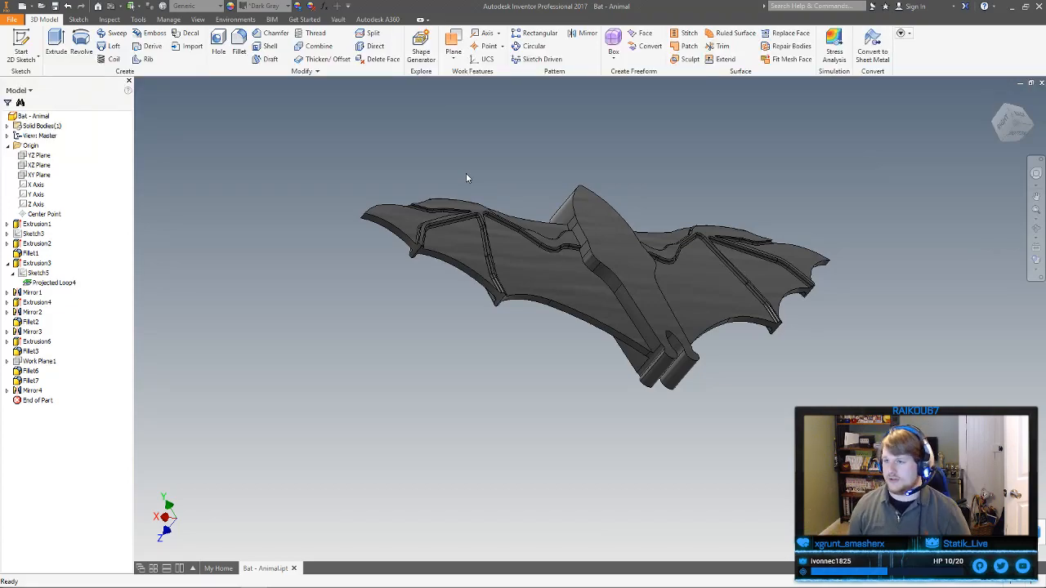
pyautogui.moveTo(468, 173); pyautogui.dragTo(486, 204, button='middle')
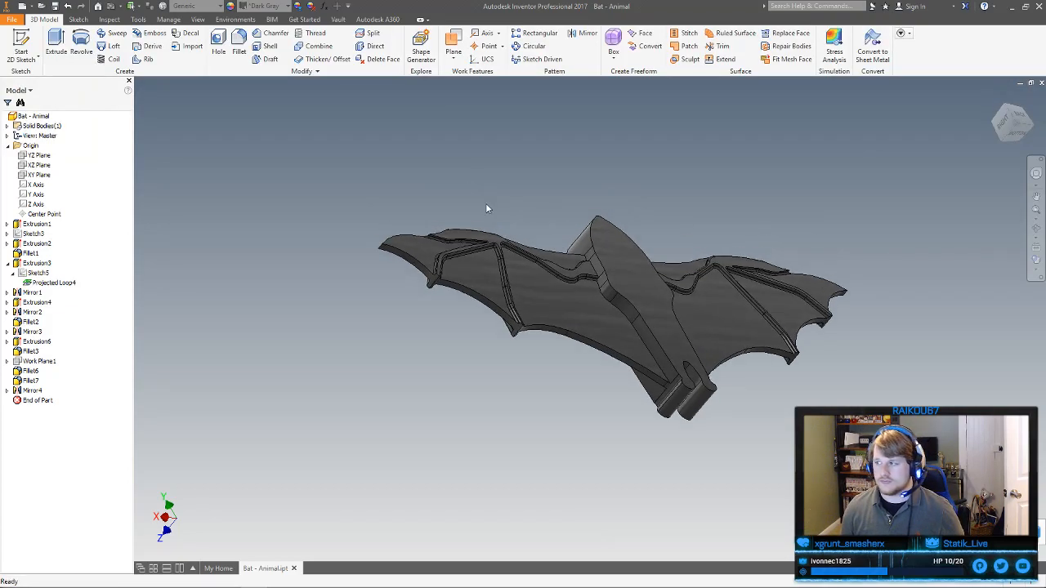
pyautogui.keyDown('shift'); pyautogui.moveTo(485, 204); pyautogui.dragTo(526, 279, button='middle'); pyautogui.keyUp('shift')
pyautogui.moveTo(611, 302); pyautogui.dragTo(533, 266, button='middle')
pyautogui.keyDown('shift'); pyautogui.moveTo(495, 219); pyautogui.dragTo(504, 182, button='middle'); pyautogui.keyUp('shift')
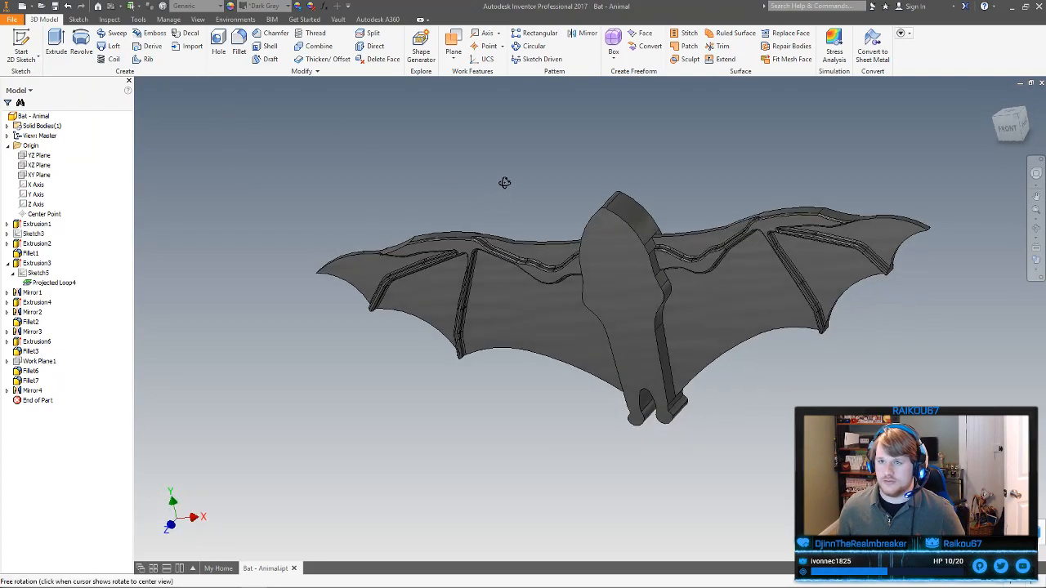
pyautogui.click(269, 33)
pyautogui.keyDown('shift'); pyautogui.moveTo(479, 240); pyautogui.dragTo(654, 132, button='middle'); pyautogui.keyUp('shift')
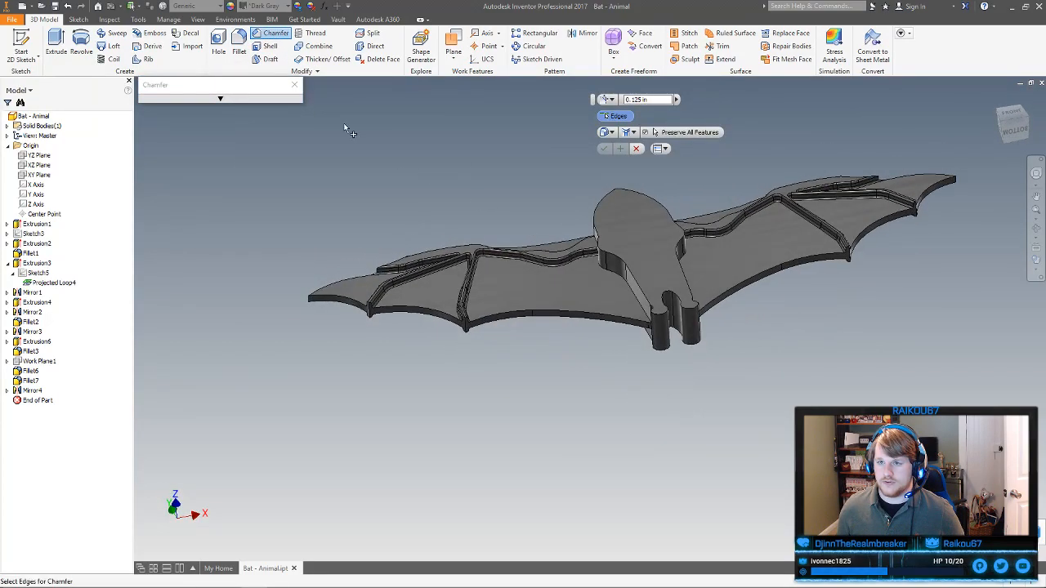
pyautogui.click(295, 86)
# Edit Extrusion1 to thin the wing membrane, setting its distance to 0.5 in-.125
pyautogui.scroll(-3, 542, 293)
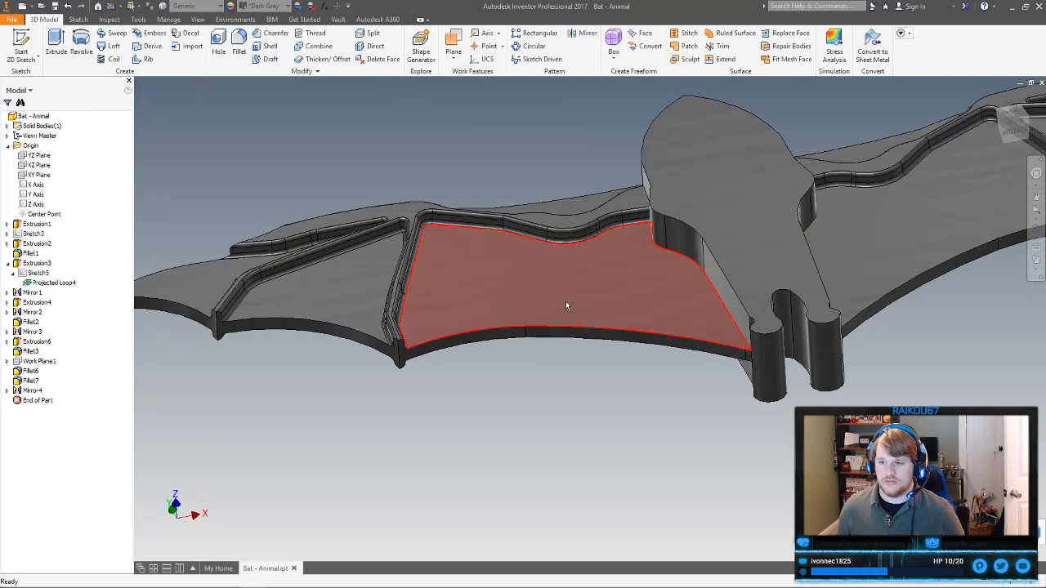
pyautogui.scroll(4, 630, 392)
pyautogui.keyDown('shift'); pyautogui.moveTo(632, 394); pyautogui.dragTo(536, 511, button='middle'); pyautogui.keyUp('shift')
pyautogui.doubleClick(26, 226)
pyautogui.click(273, 143)
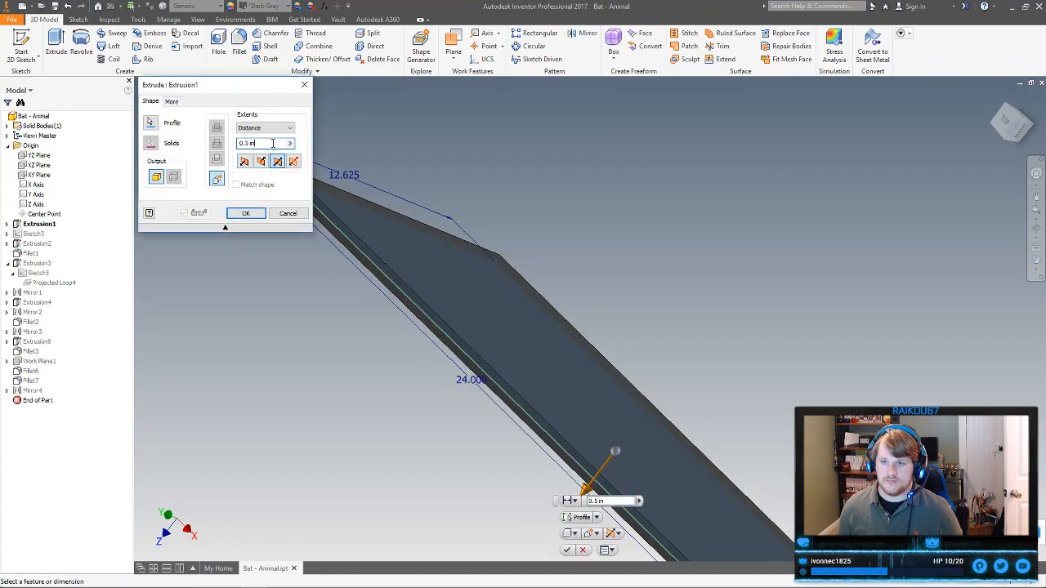
pyautogui.write('-.125')
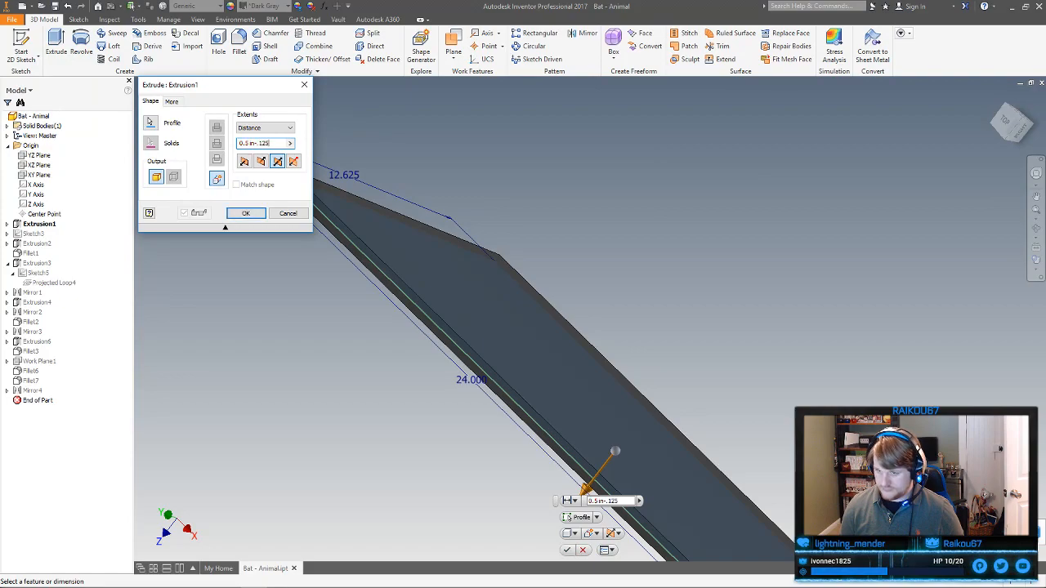
pyautogui.press('Return')
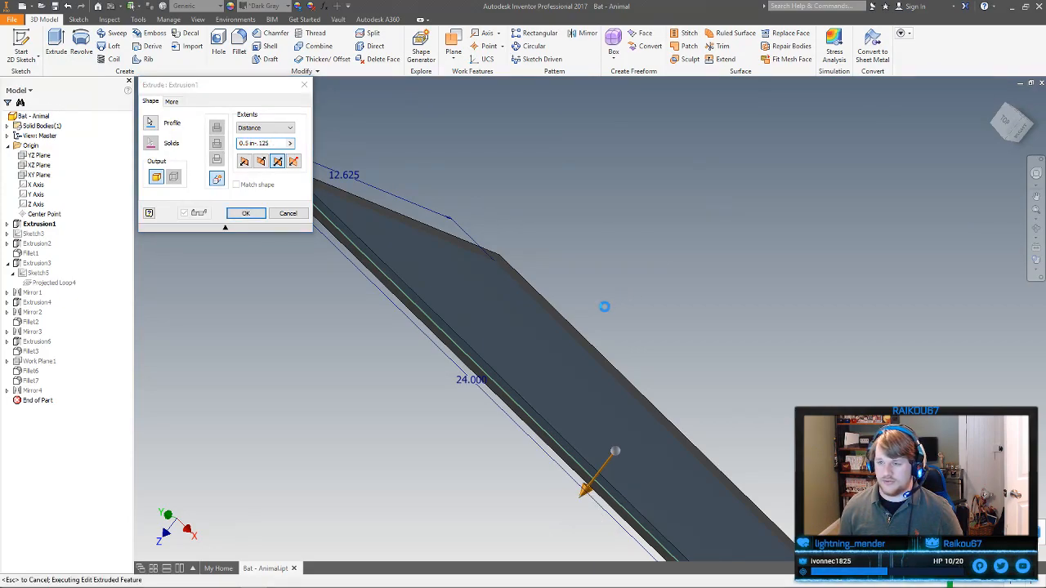
pyautogui.keyDown('shift'); pyautogui.moveTo(605, 306); pyautogui.dragTo(676, 299, button='middle'); pyautogui.keyUp('shift')
pyautogui.scroll(-3, 769, 391)
pyautogui.moveTo(768, 391); pyautogui.dragTo(780, 223, button='middle')
pyautogui.scroll(2, 785, 254)
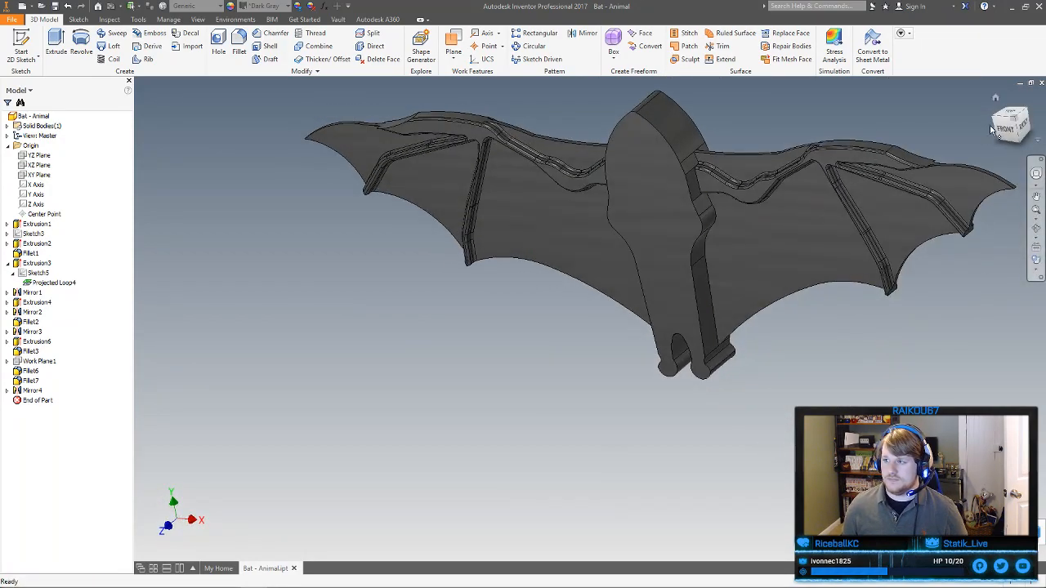
# Edit Extrusion4 from the top view to thicken the body, setting its distance to 0.75 in
pyautogui.click(1010, 116)
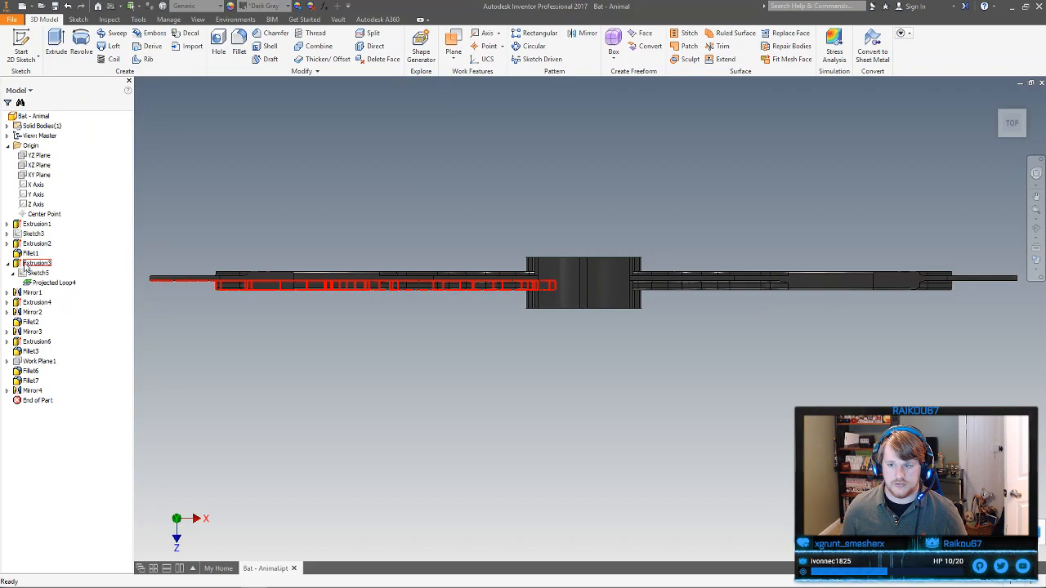
pyautogui.doubleClick(19, 308)
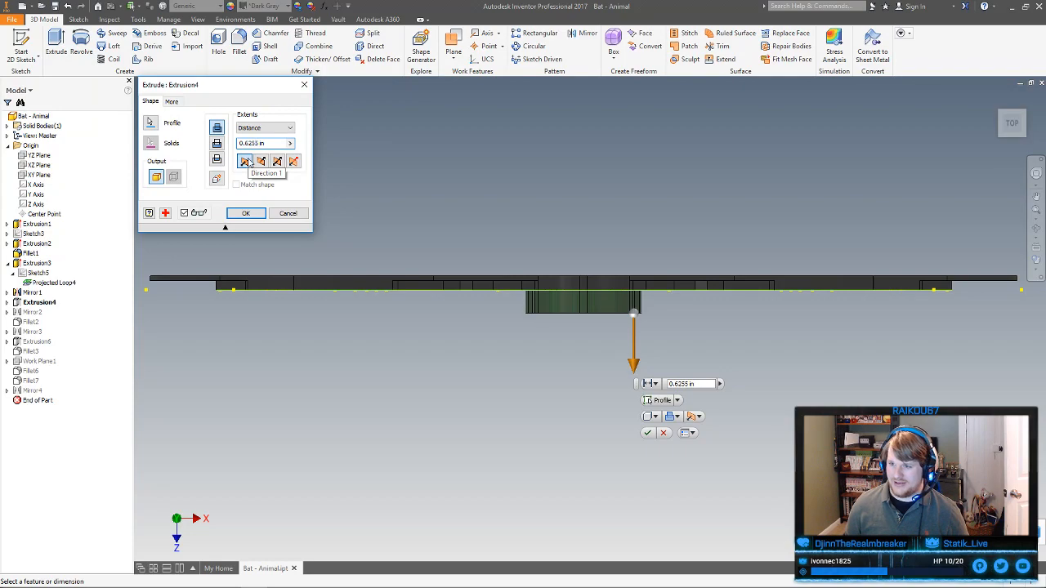
pyautogui.press('BackSpace')
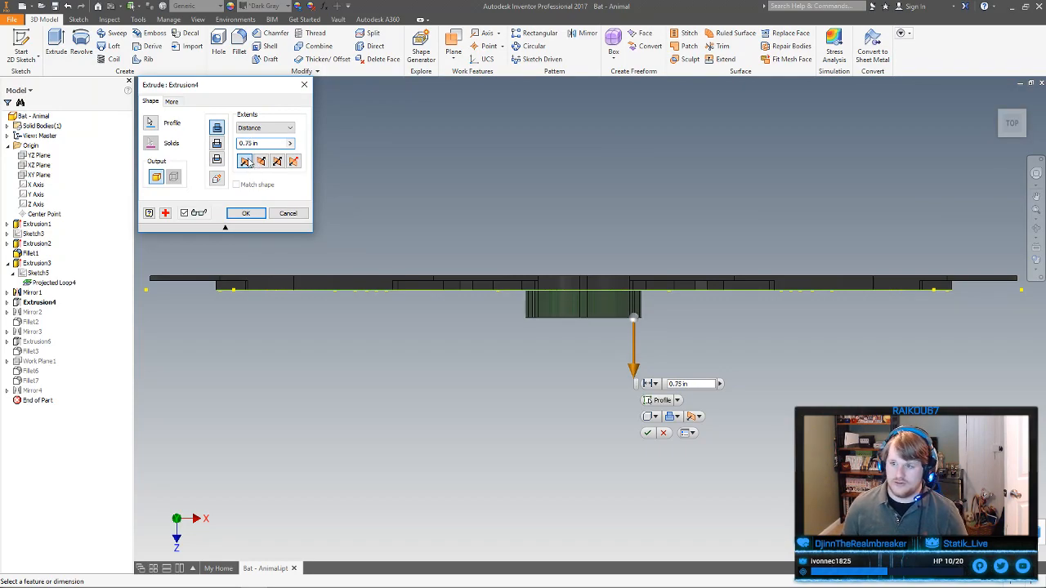
pyautogui.click(248, 213)
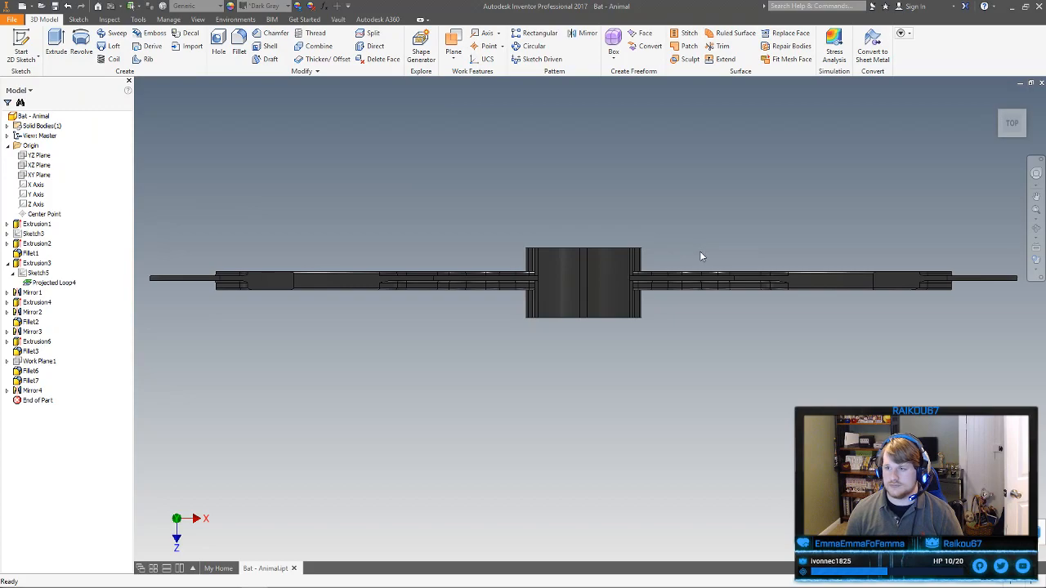
pyautogui.scroll(-3, 700, 257)
pyautogui.keyDown('shift'); pyautogui.moveTo(714, 311); pyautogui.dragTo(667, 254, button='middle'); pyautogui.keyUp('shift')
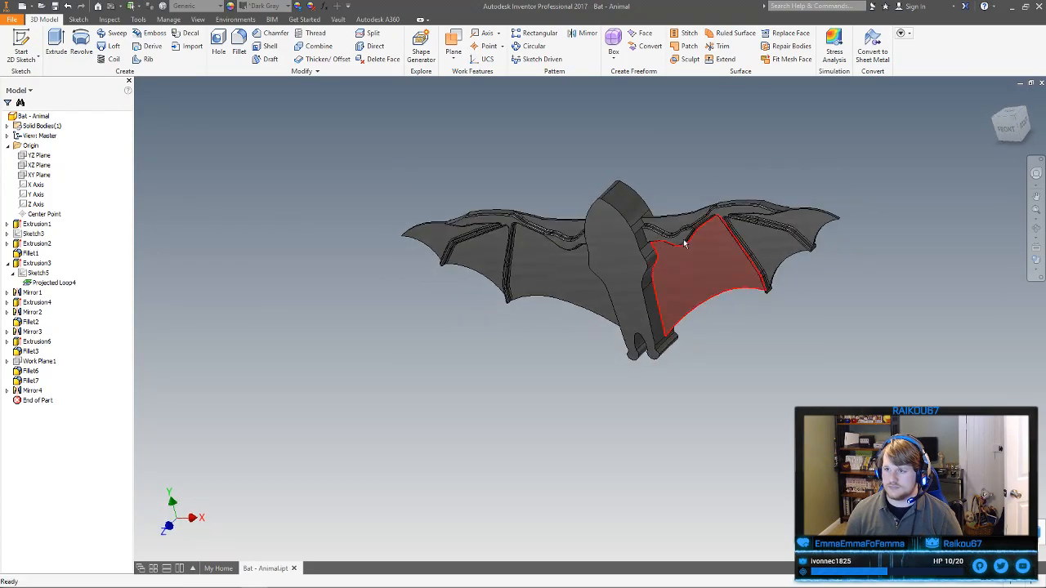
pyautogui.click(992, 100)
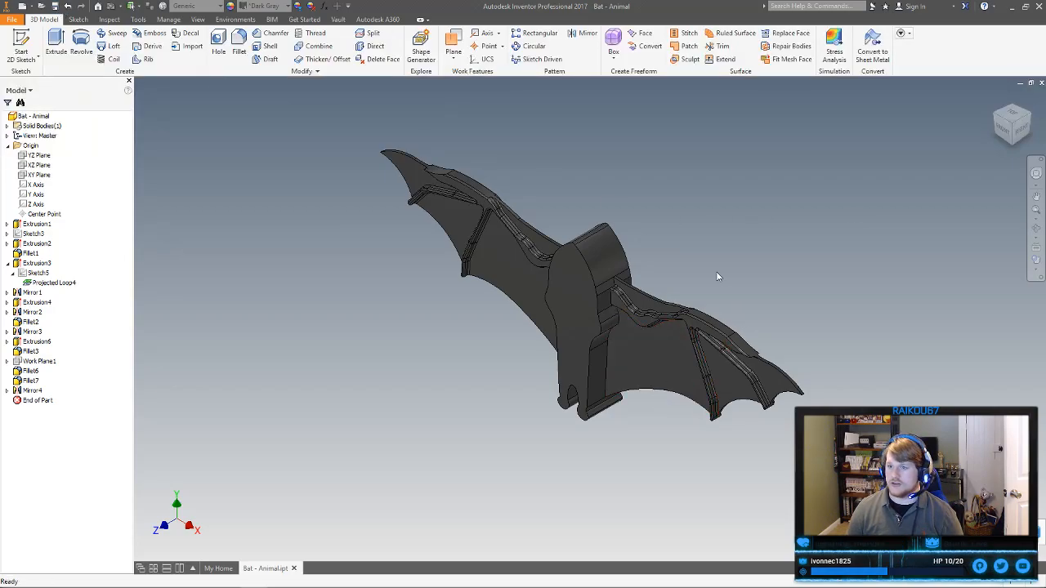
pyautogui.scroll(3, 703, 262)
pyautogui.keyDown('shift'); pyautogui.moveTo(701, 276); pyautogui.dragTo(727, 268, button='middle'); pyautogui.keyUp('shift')
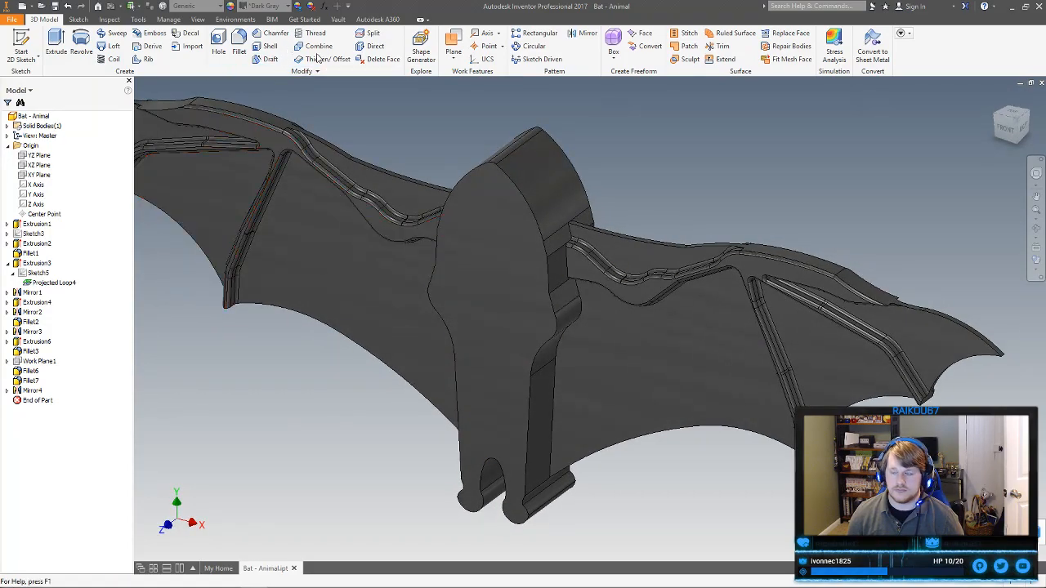
pyautogui.scroll(3, 643, 245)
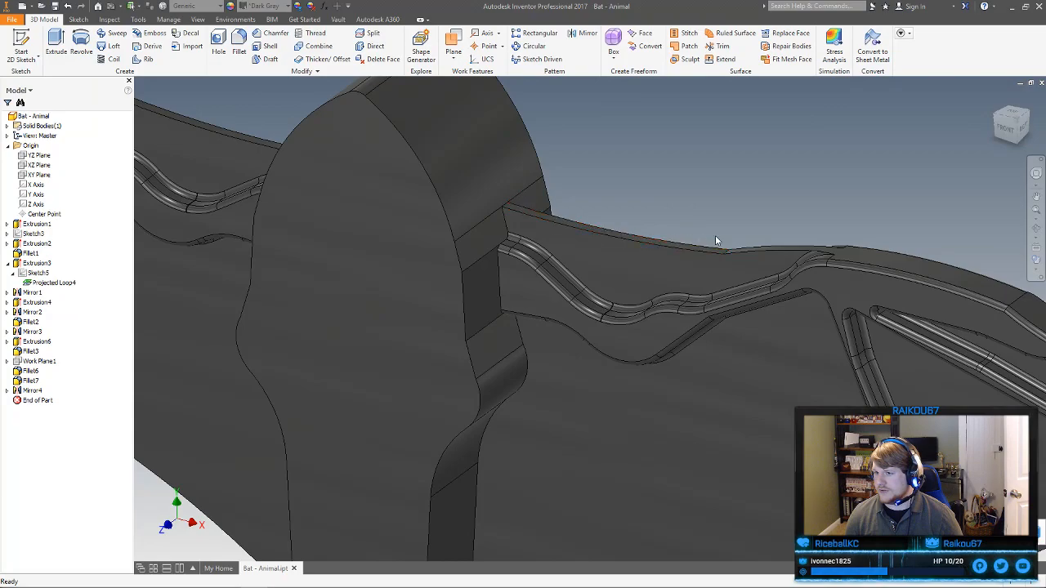
pyautogui.click(238, 45)
pyautogui.click(637, 244)
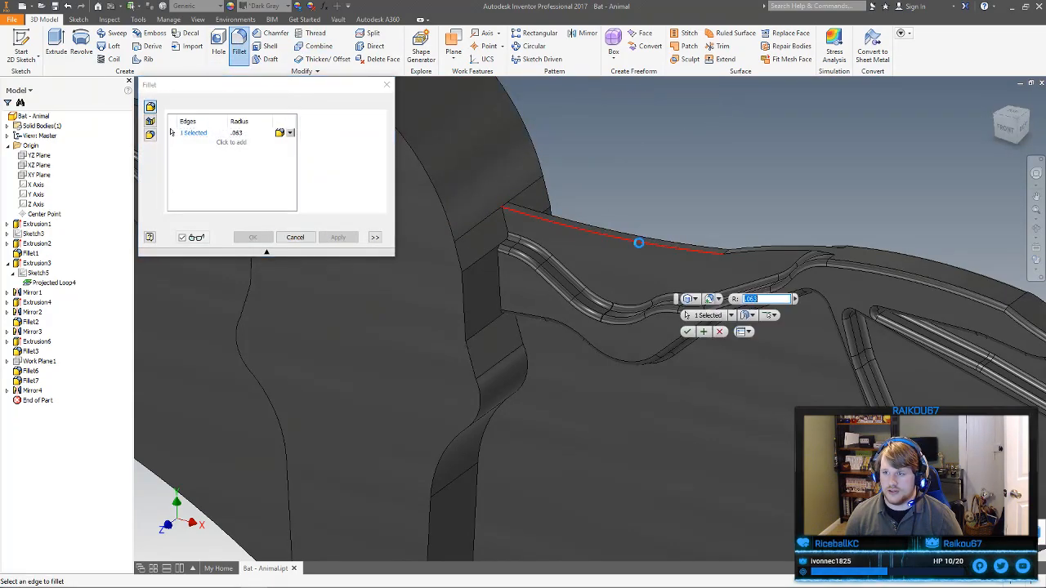
pyautogui.keyDown('shift'); pyautogui.moveTo(685, 219); pyautogui.dragTo(675, 222, button='middle'); pyautogui.keyUp('shift')
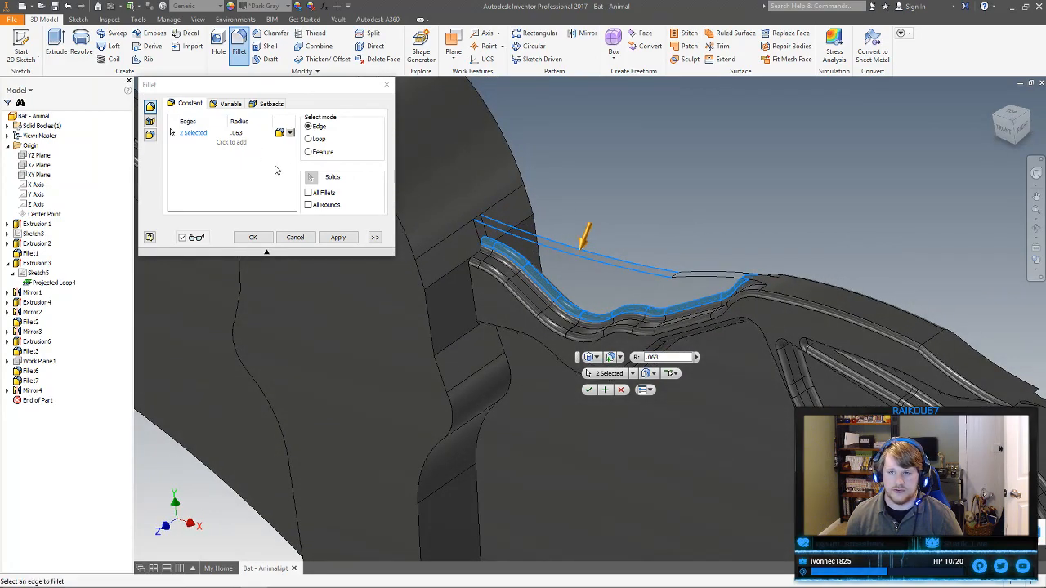
pyautogui.click(295, 237)
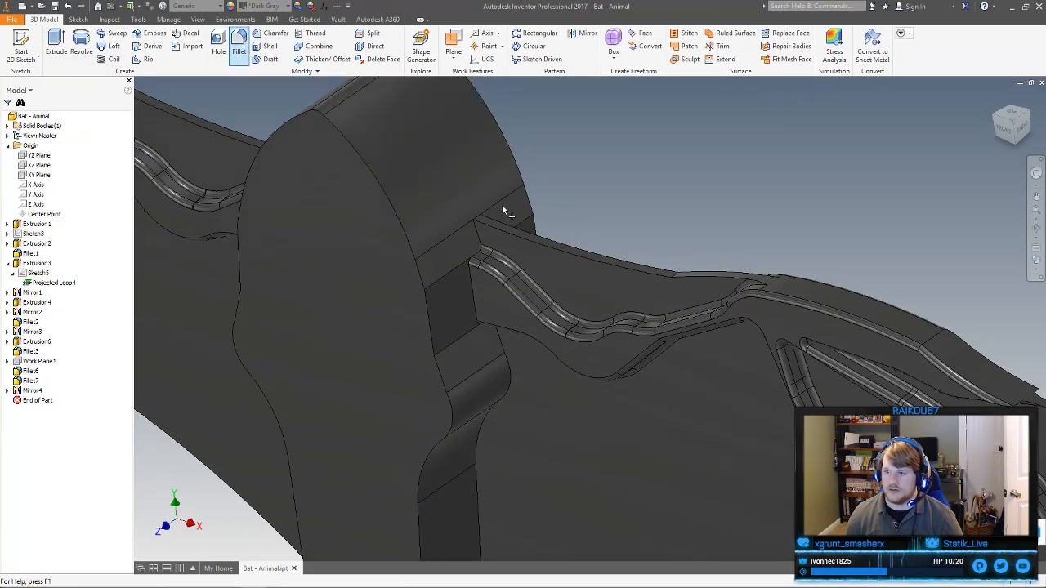
# Start a 0.063 fillet on the upper outline edges of one wing, leaving the notched middle edge chain out of the selection
pyautogui.press('f')
pyautogui.click(576, 256)
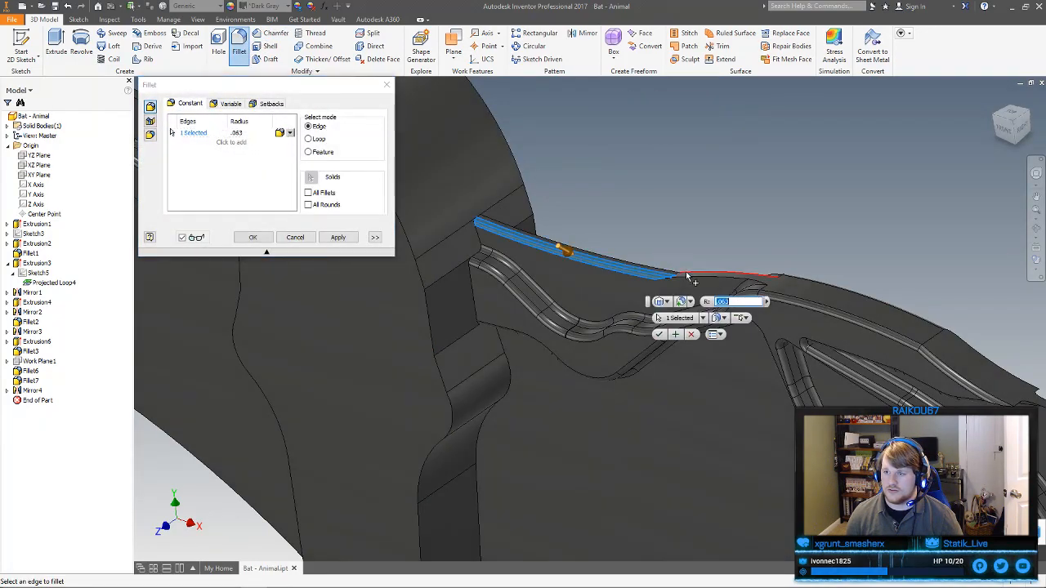
pyautogui.click(688, 278)
pyautogui.scroll(-4, 689, 280)
pyautogui.keyDown('shift'); pyautogui.moveTo(688, 280); pyautogui.dragTo(605, 166, button='middle'); pyautogui.keyUp('shift')
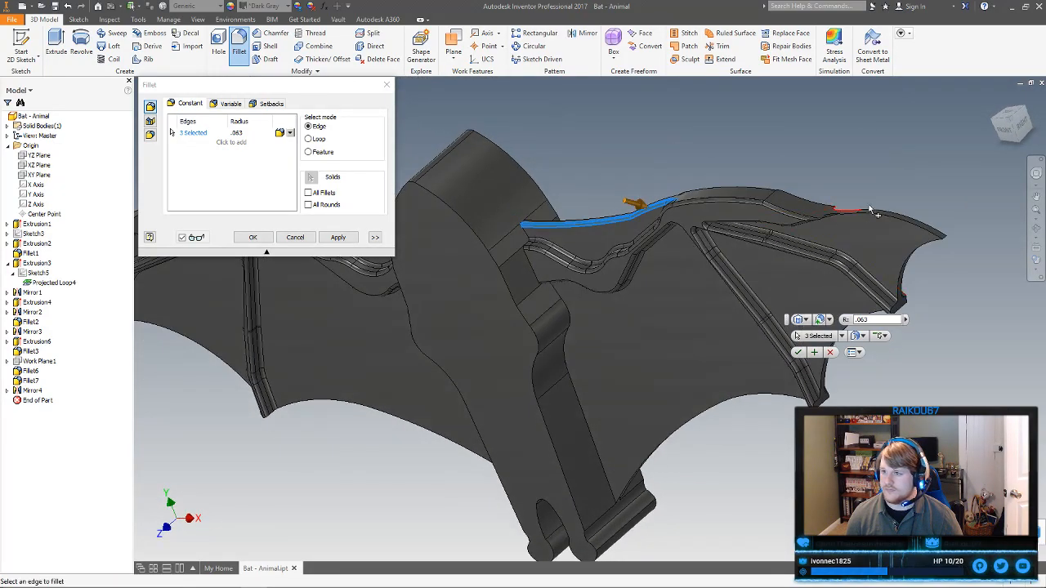
pyautogui.click(879, 214)
pyautogui.scroll(3, 879, 214)
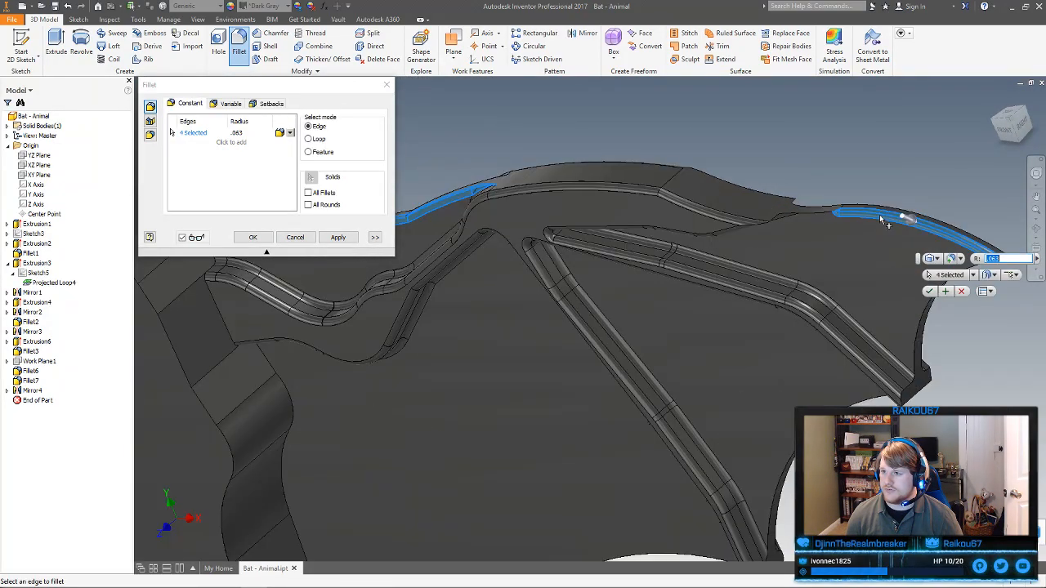
pyautogui.click(820, 219)
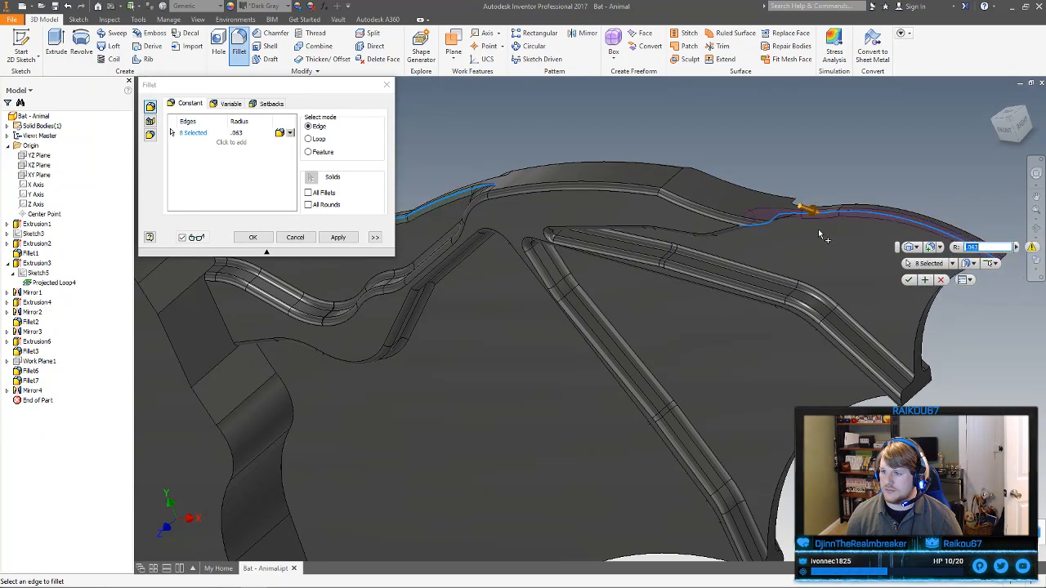
pyautogui.moveTo(817, 242); pyautogui.dragTo(784, 248, button='middle')
pyautogui.keyDown('ctrl'); pyautogui.click(771, 223); pyautogui.keyUp('ctrl')
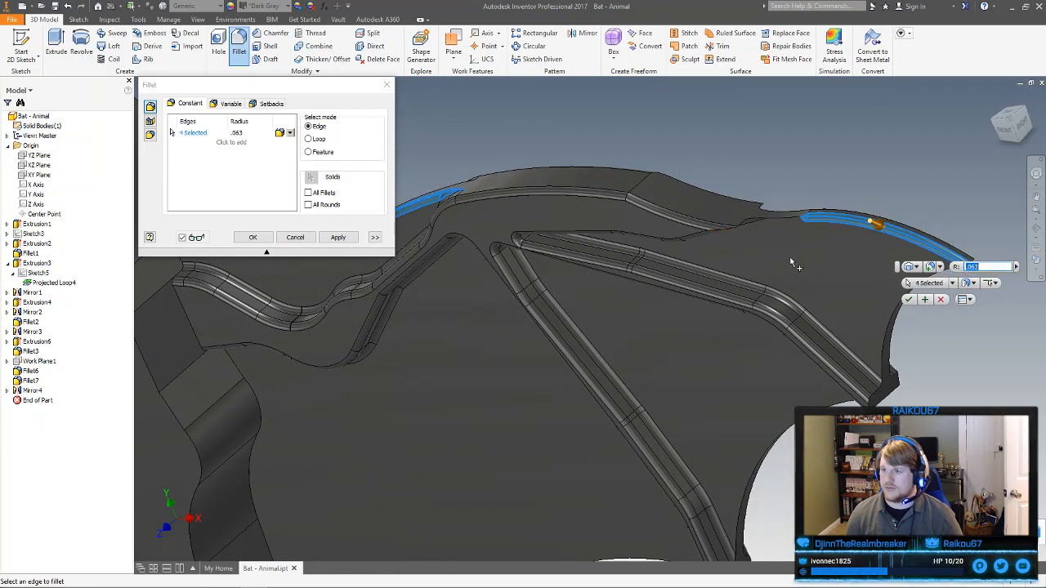
# Add the scalloped lower outline edges of the same wing, from the wing tip to the body, to the fillet selection
pyautogui.click(892, 327)
pyautogui.moveTo(893, 329); pyautogui.dragTo(804, 274, button='middle')
pyautogui.scroll(3, 811, 347)
pyautogui.click(778, 219)
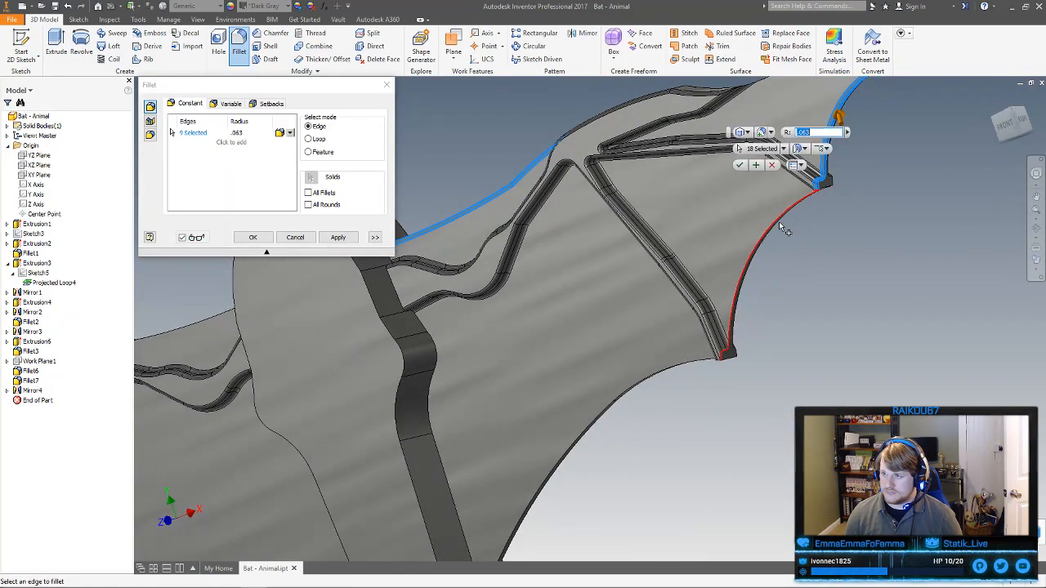
pyautogui.click(716, 368)
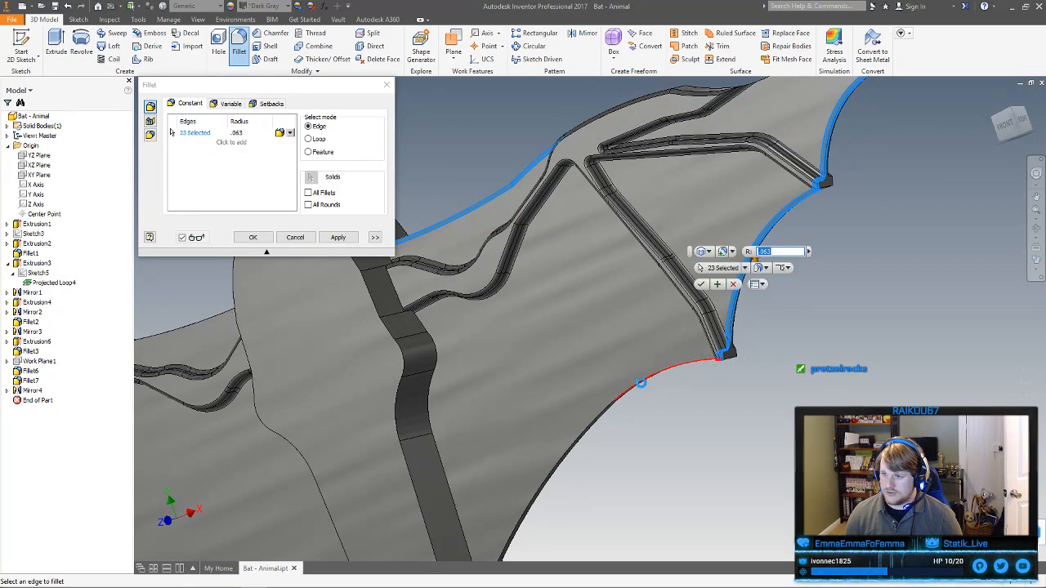
# Check the selected edges around the wing notch and tips, create the 0.063 outline fillet and close the Fillet command
pyautogui.scroll(3, 630, 424)
pyautogui.moveTo(630, 423); pyautogui.dragTo(630, 347, button='middle')
pyautogui.keyDown('shift'); pyautogui.moveTo(724, 325); pyautogui.dragTo(688, 360, button='middle'); pyautogui.keyUp('shift')
pyautogui.scroll(-2, 688, 347)
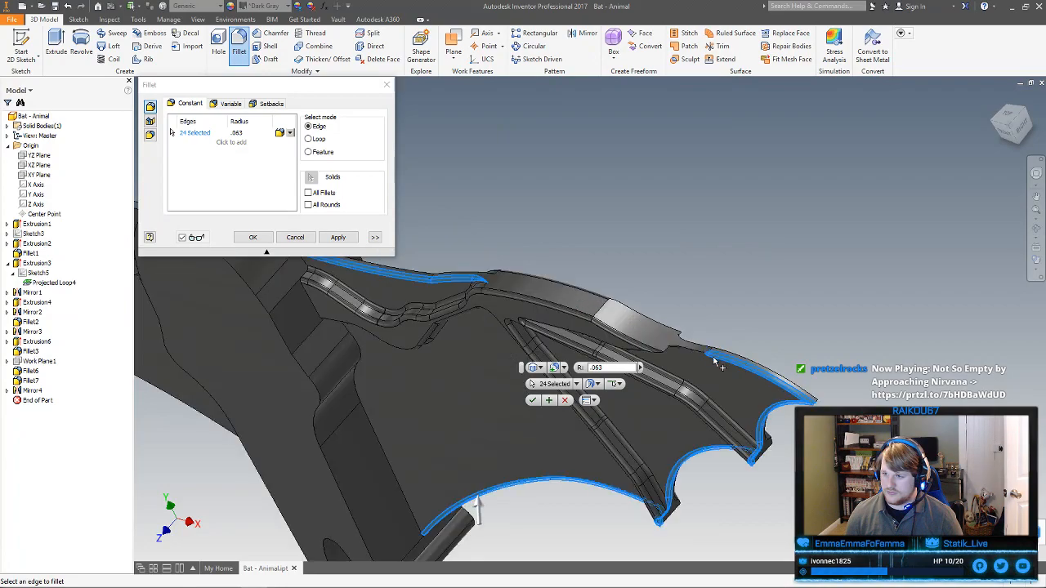
pyautogui.scroll(-3, 692, 348)
pyautogui.scroll(3, 534, 460)
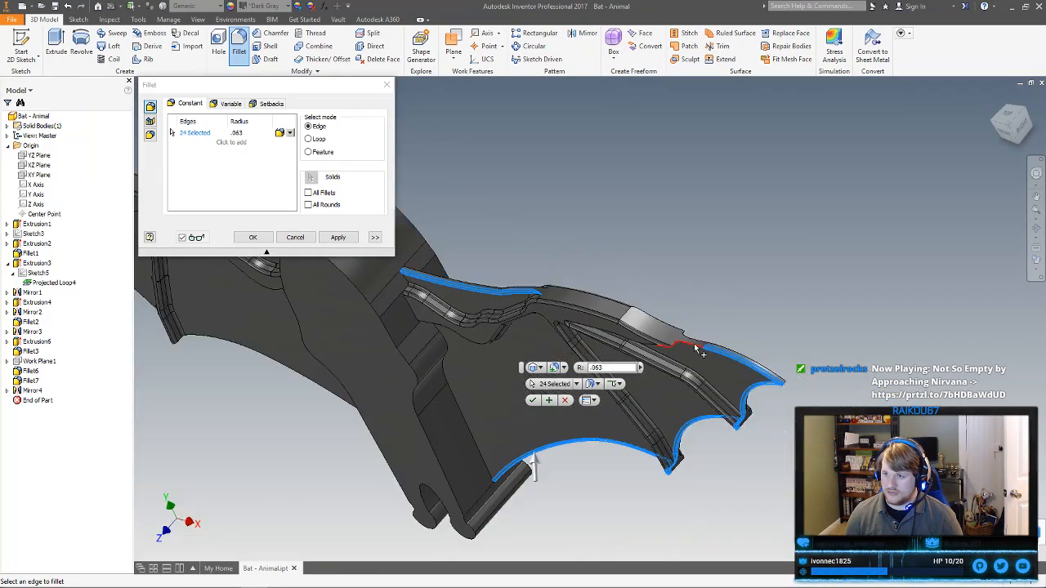
pyautogui.scroll(-3, 661, 350)
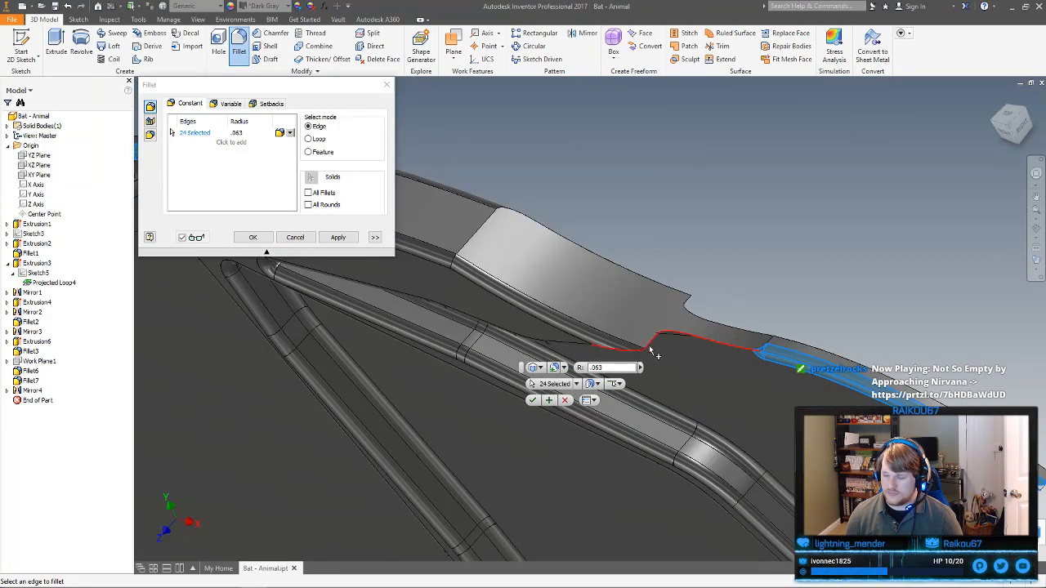
pyautogui.scroll(5, 649, 351)
pyautogui.keyDown('shift'); pyautogui.moveTo(670, 356); pyautogui.dragTo(719, 335, button='middle'); pyautogui.keyUp('shift')
pyautogui.scroll(-5, 770, 326)
pyautogui.scroll(1, 804, 335)
pyautogui.click(338, 237)
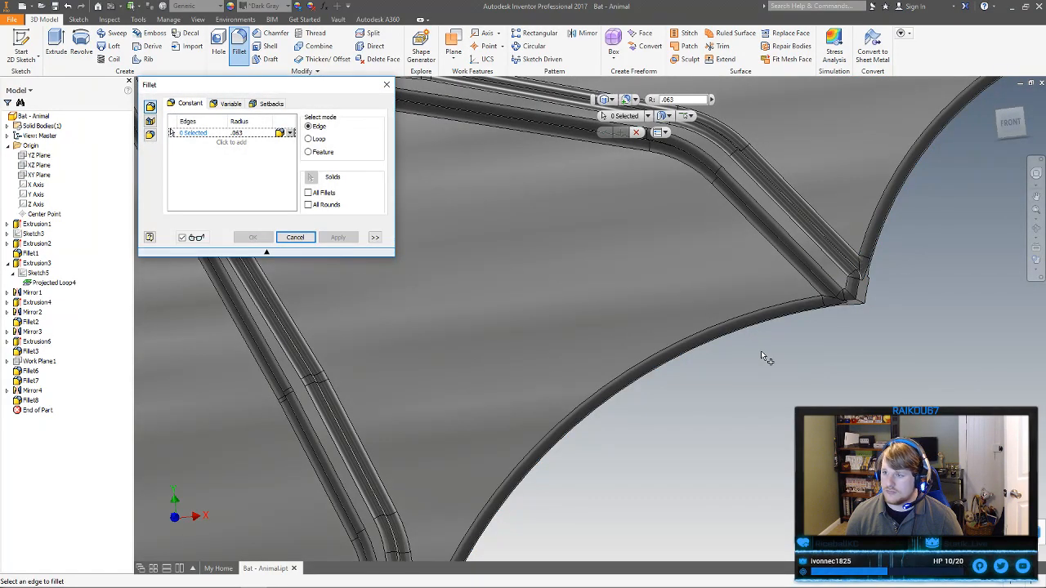
pyautogui.click(303, 239)
# Mirror the new wing-outline fillet, Fillet8, about the YZ Plane onto the opposite wing
pyautogui.scroll(5, 654, 334)
pyautogui.keyDown('shift'); pyautogui.moveTo(668, 336); pyautogui.dragTo(671, 378, button='middle'); pyautogui.keyUp('shift')
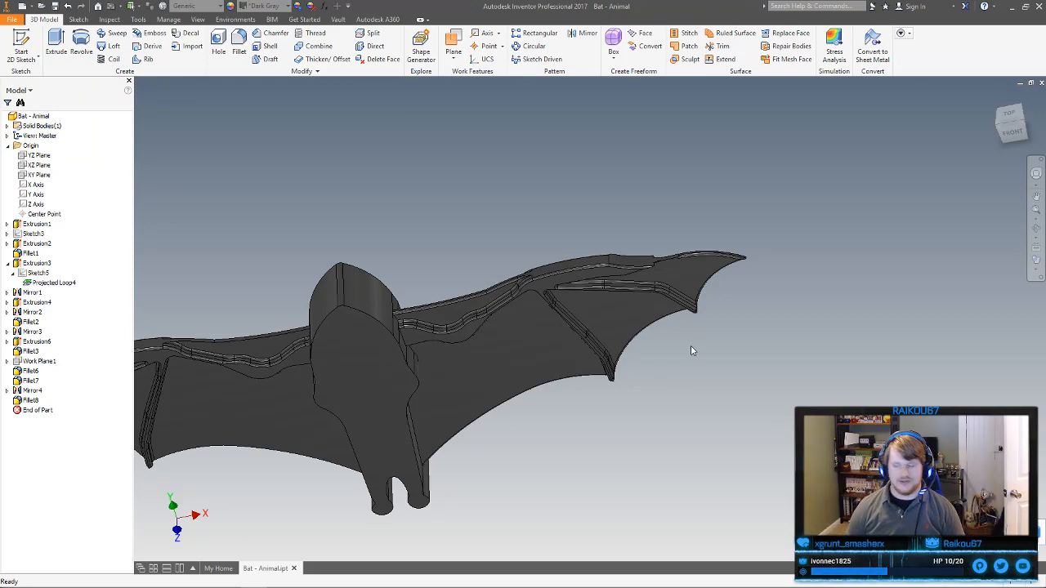
pyautogui.moveTo(675, 419)
pyautogui.mouseDown(button='middle')
pyautogui.moveTo(731, 362)
pyautogui.moveTo(740, 384)
pyautogui.moveTo(725, 373)
pyautogui.moveTo(659, 406)
pyautogui.mouseUp(button='middle')
pyautogui.click(33, 400)
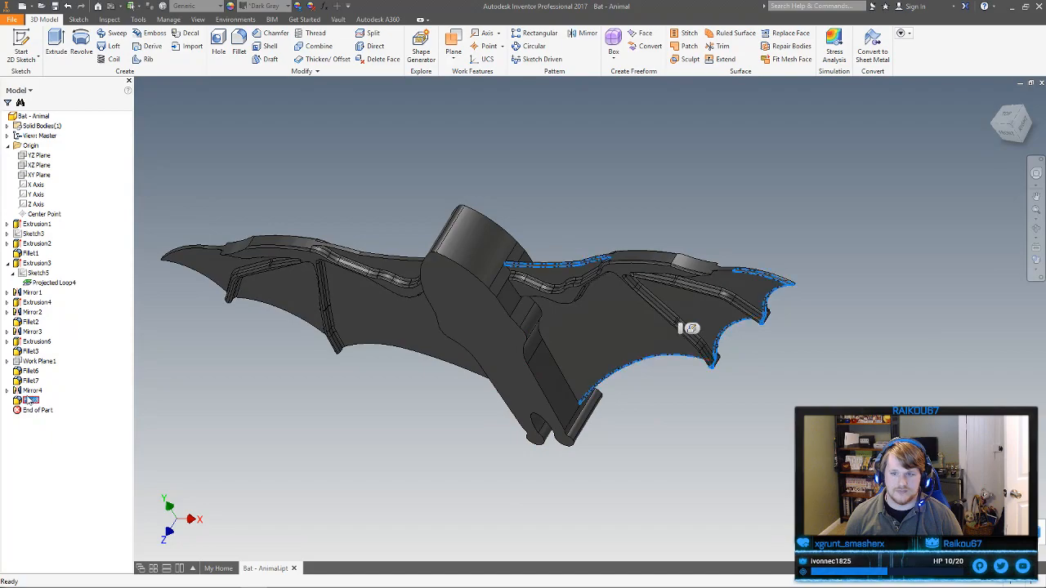
pyautogui.click(588, 33)
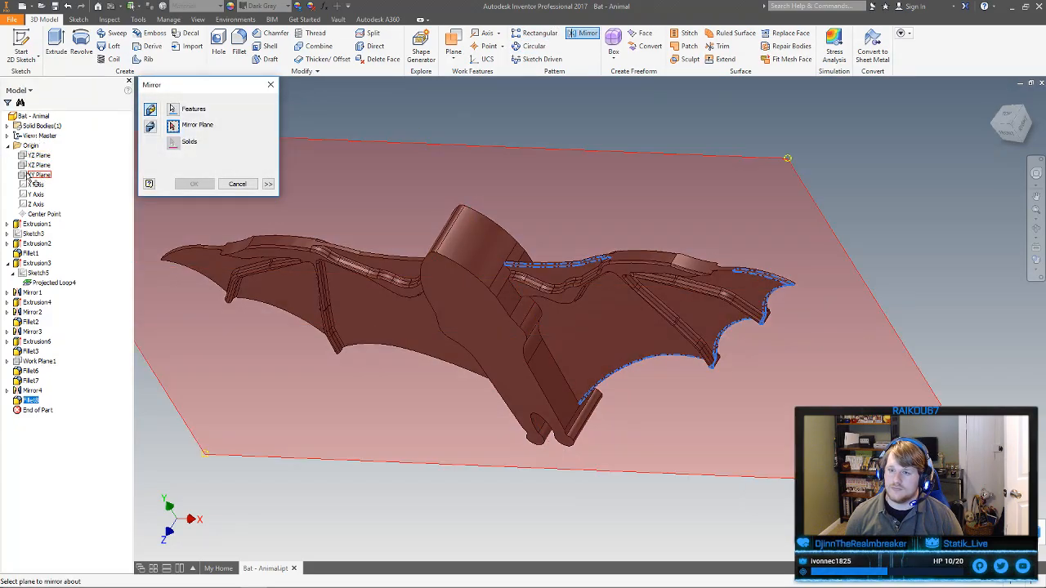
pyautogui.click(38, 156)
pyautogui.click(197, 184)
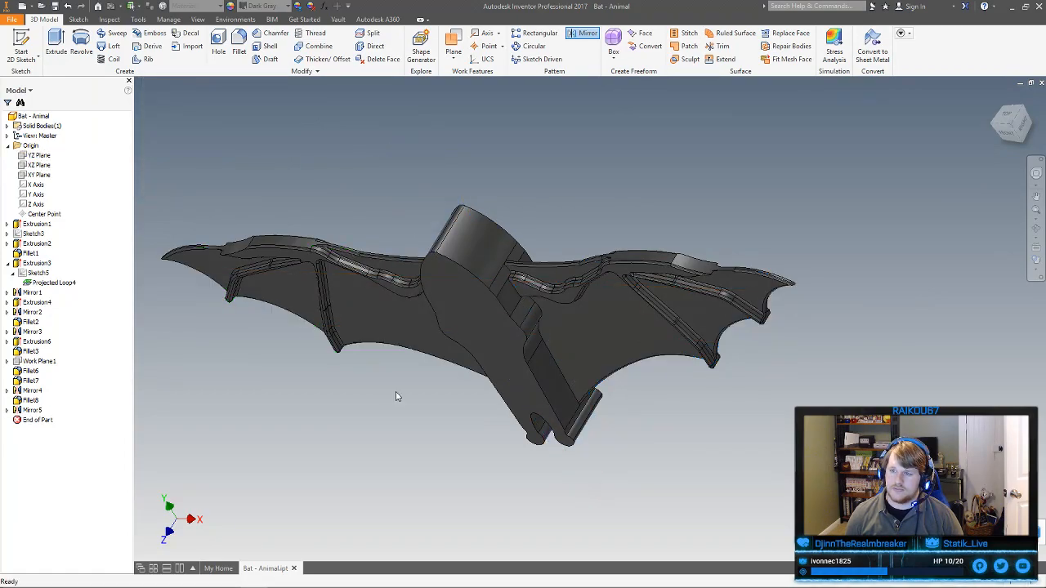
# Inspect the rounded wing outlines and the thickened body from the front, side and back of the bat
pyautogui.keyDown('shift'); pyautogui.moveTo(395, 391); pyautogui.dragTo(410, 373, button='middle'); pyautogui.keyUp('shift')
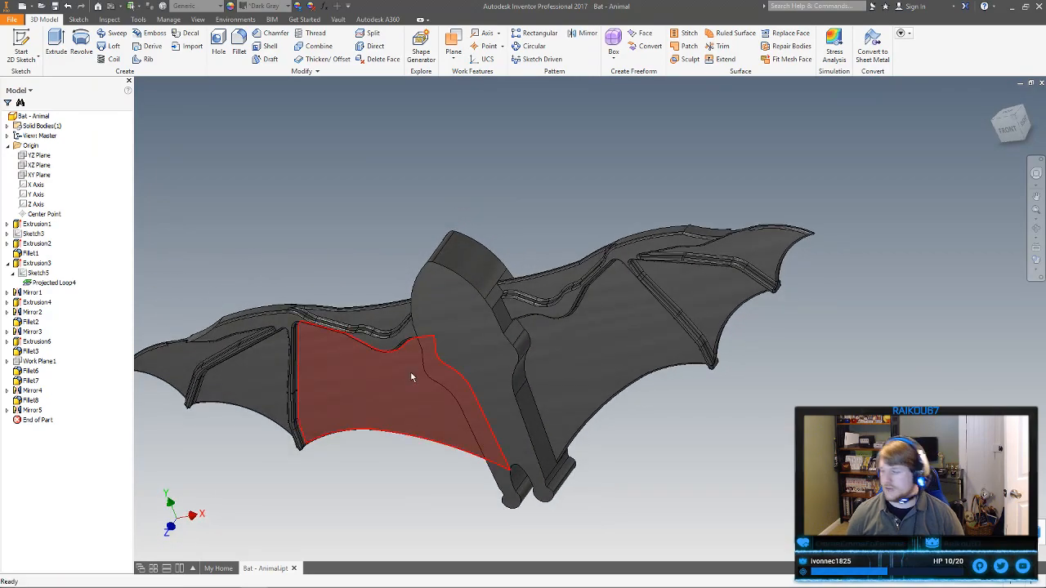
pyautogui.moveTo(428, 393)
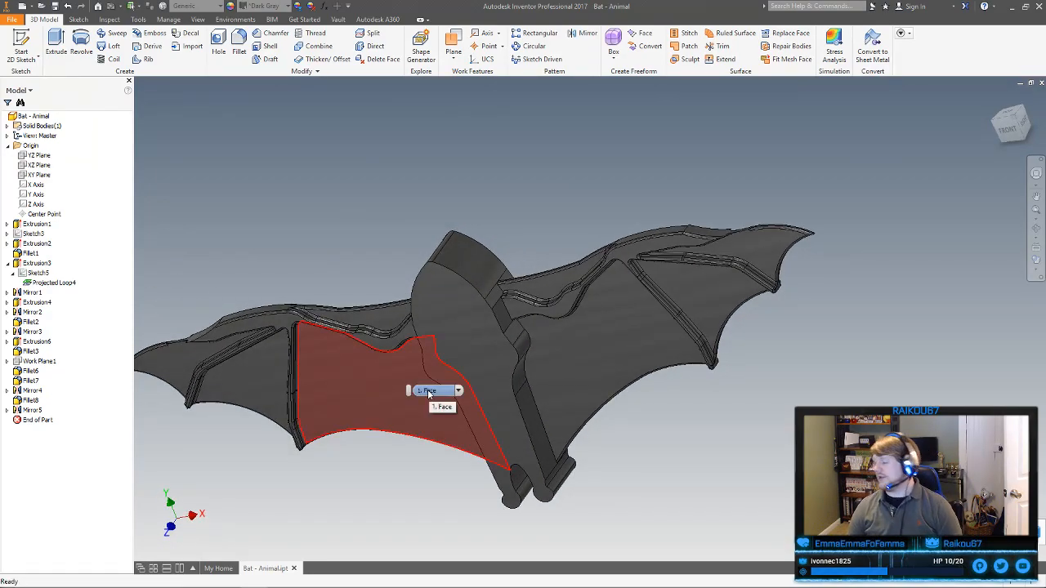
pyautogui.keyDown('shift'); pyautogui.moveTo(411, 418); pyautogui.dragTo(494, 337, button='middle'); pyautogui.keyUp('shift')
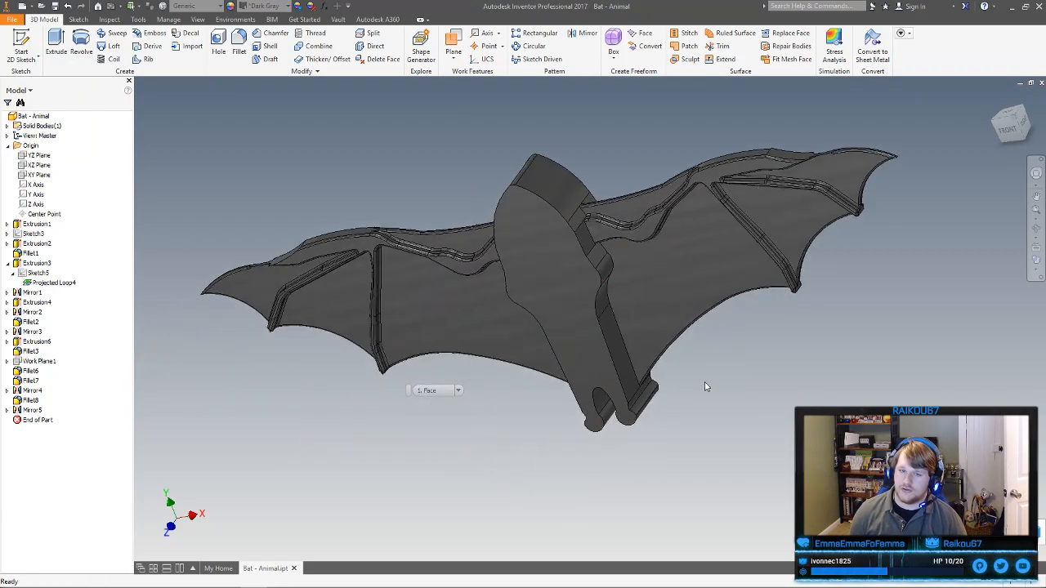
pyautogui.keyDown('shift'); pyautogui.moveTo(694, 380); pyautogui.dragTo(666, 385, button='middle'); pyautogui.keyUp('shift')
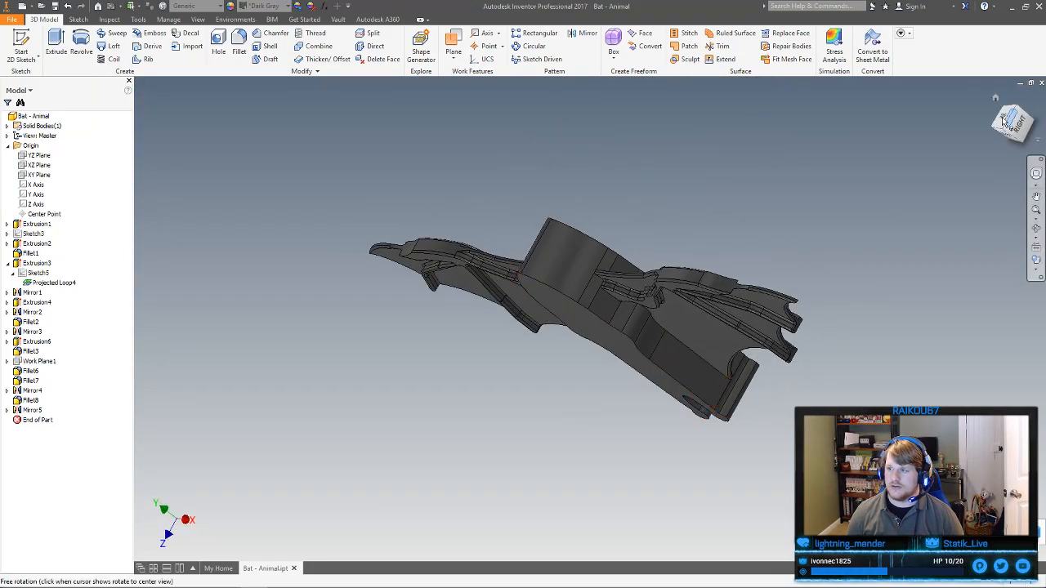
pyautogui.keyDown('shift'); pyautogui.moveTo(995, 100); pyautogui.dragTo(836, 173, button='middle'); pyautogui.keyUp('shift')
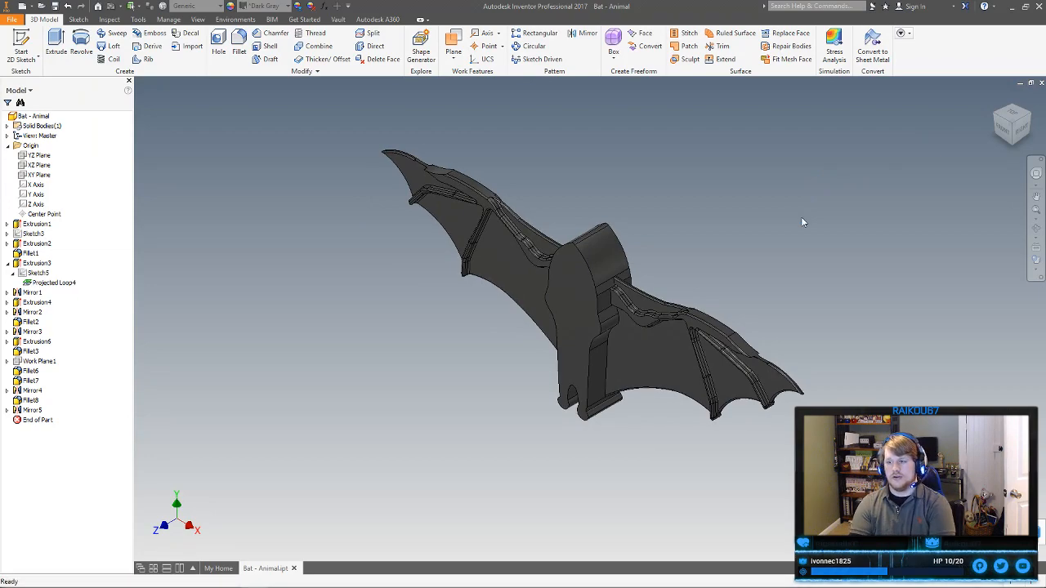
pyautogui.keyDown('shift'); pyautogui.moveTo(801, 217); pyautogui.dragTo(662, 217, button='middle'); pyautogui.keyUp('shift')
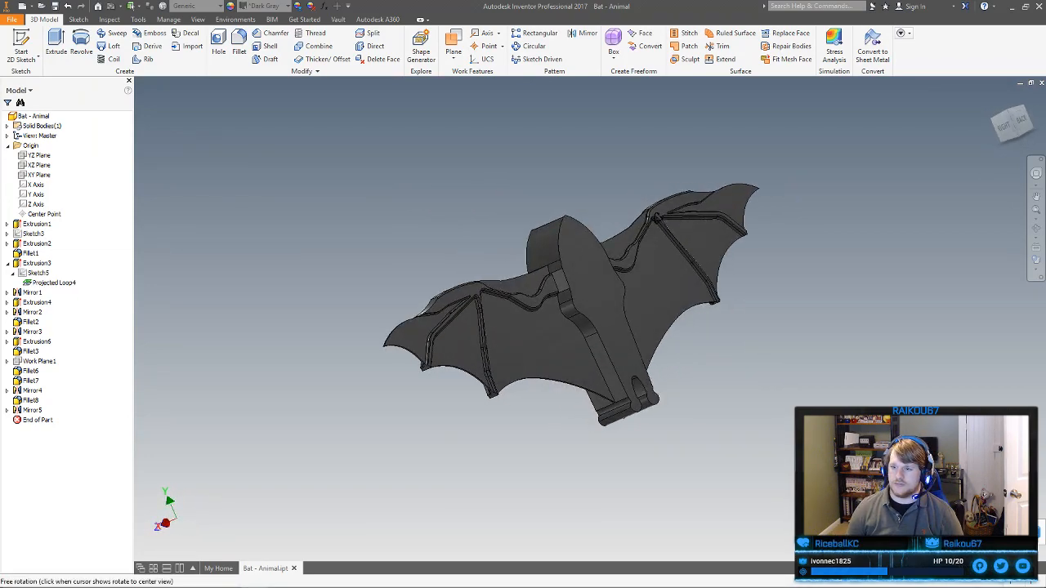
# Start a new sketch on the back face of the bat's body
pyautogui.scroll(3, 539, 305)
pyautogui.click(539, 305)
pyautogui.click(562, 291)
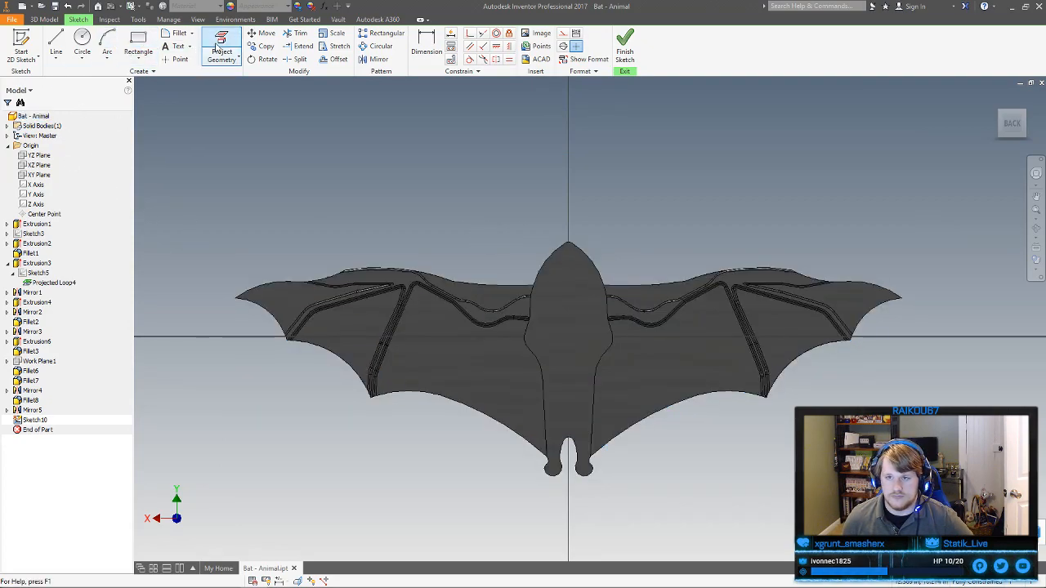
# Sketch a vertical line about 8.75 in long across one wing, beside the body
pyautogui.click(55, 45)
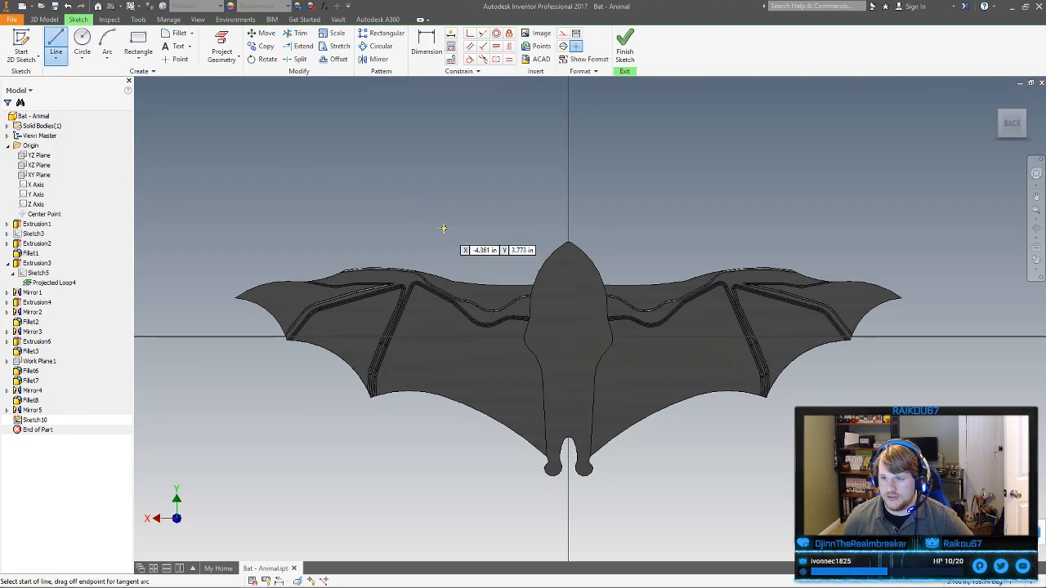
pyautogui.click(446, 217)
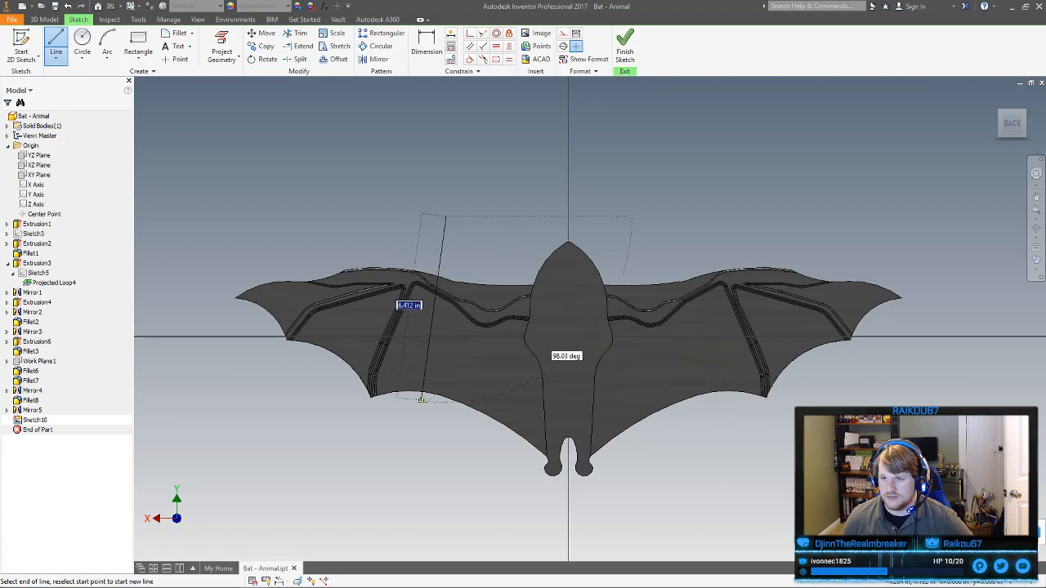
pyautogui.click(446, 467)
pyautogui.rightClick(446, 466)
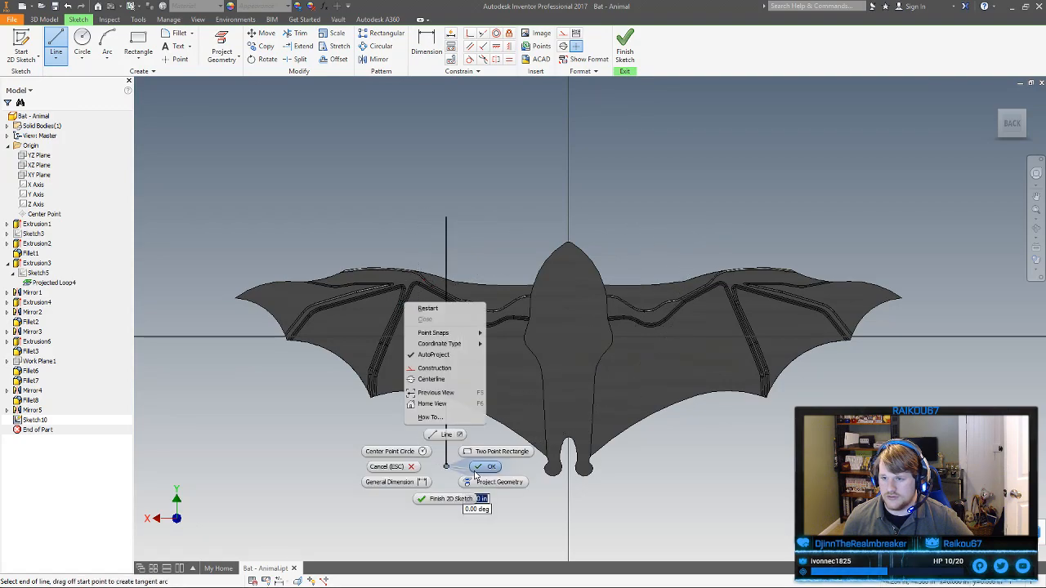
pyautogui.click(475, 464)
# Project the rounded edges at the head tip and between the legs into the sketch, and slice the model graphics at the sketch plane
pyautogui.click(221, 49)
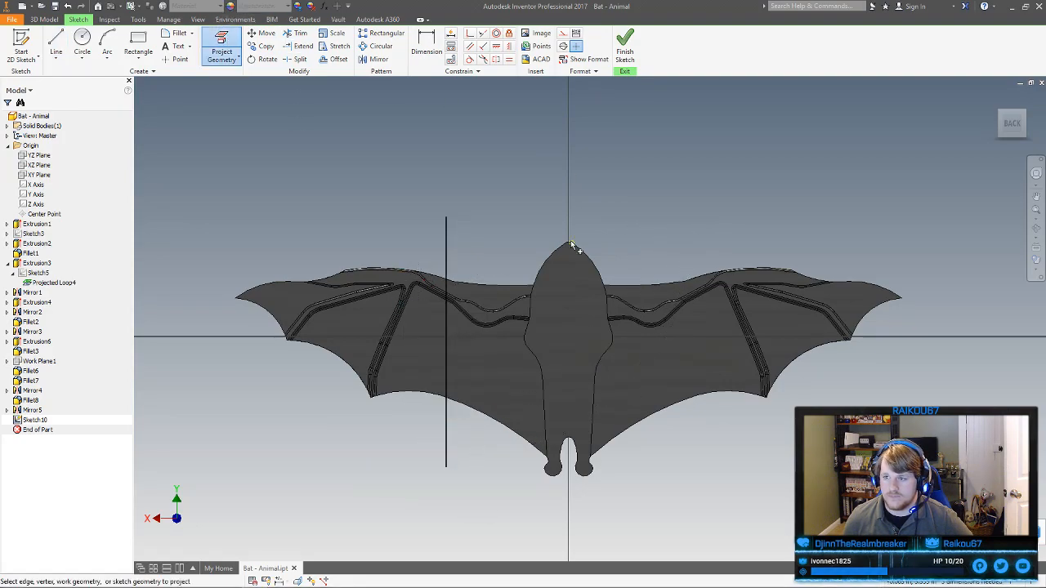
pyautogui.scroll(5, 572, 246)
pyautogui.scroll(-1, 570, 249)
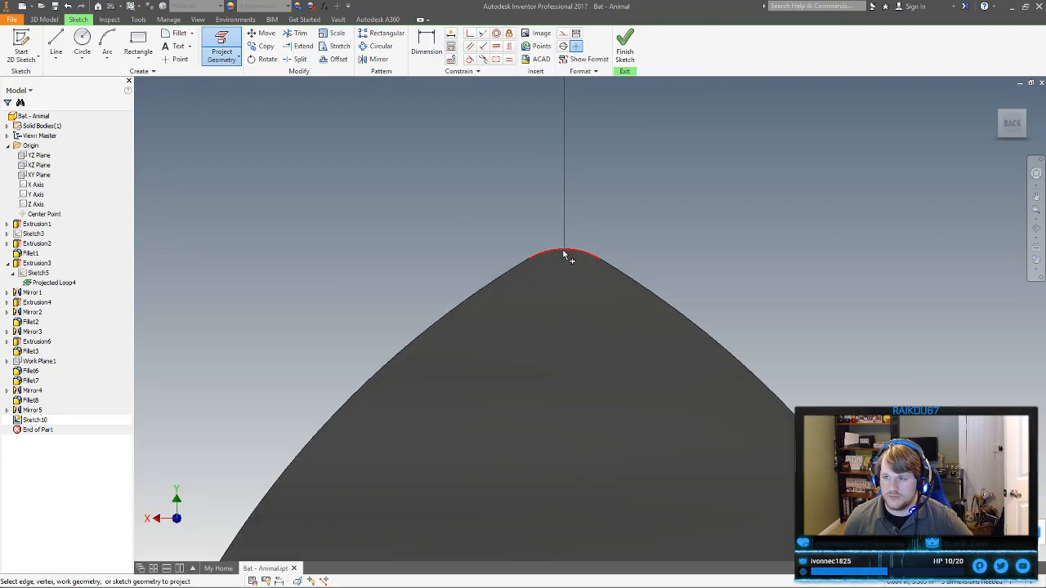
pyautogui.scroll(-5, 570, 255)
pyautogui.scroll(3, 607, 438)
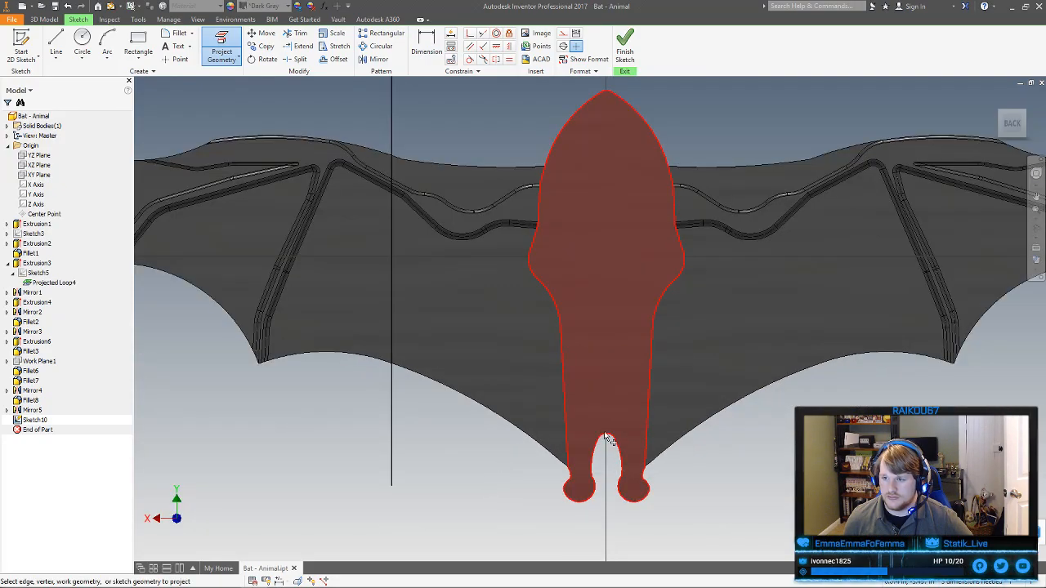
pyautogui.press('Escape')
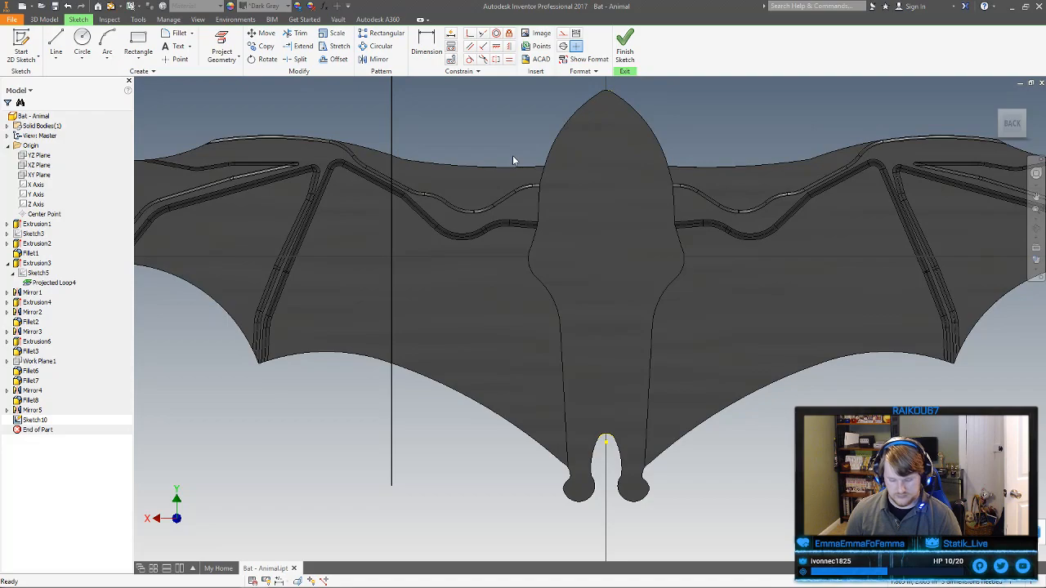
pyautogui.press('F7')
pyautogui.moveTo(514, 173); pyautogui.dragTo(498, 295, button='middle')
# Draw a vertical centerline through the body from the projected head-tip arc to the projected arc between the legs
pyautogui.click(58, 42)
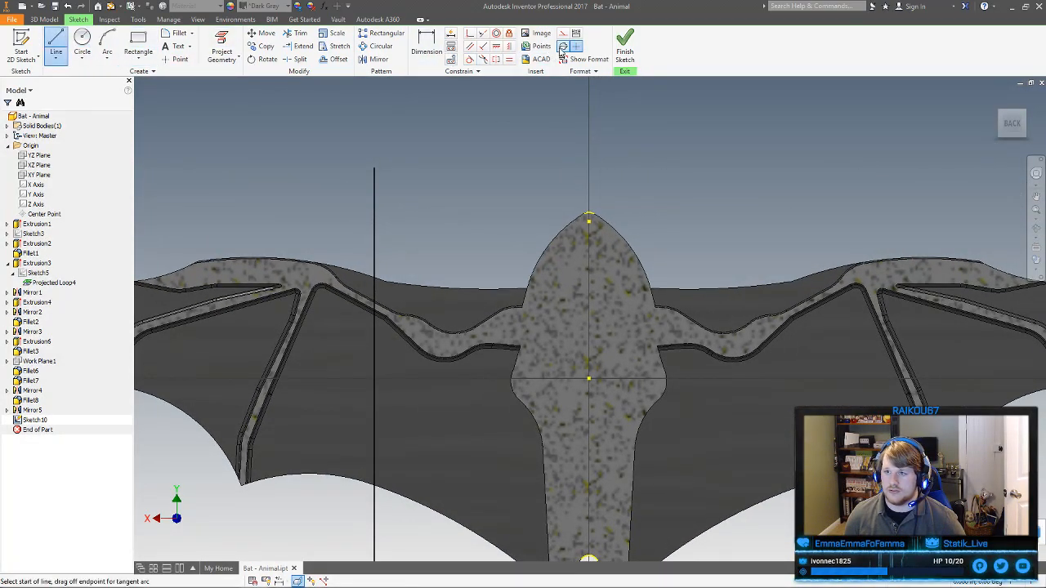
pyautogui.click(588, 217)
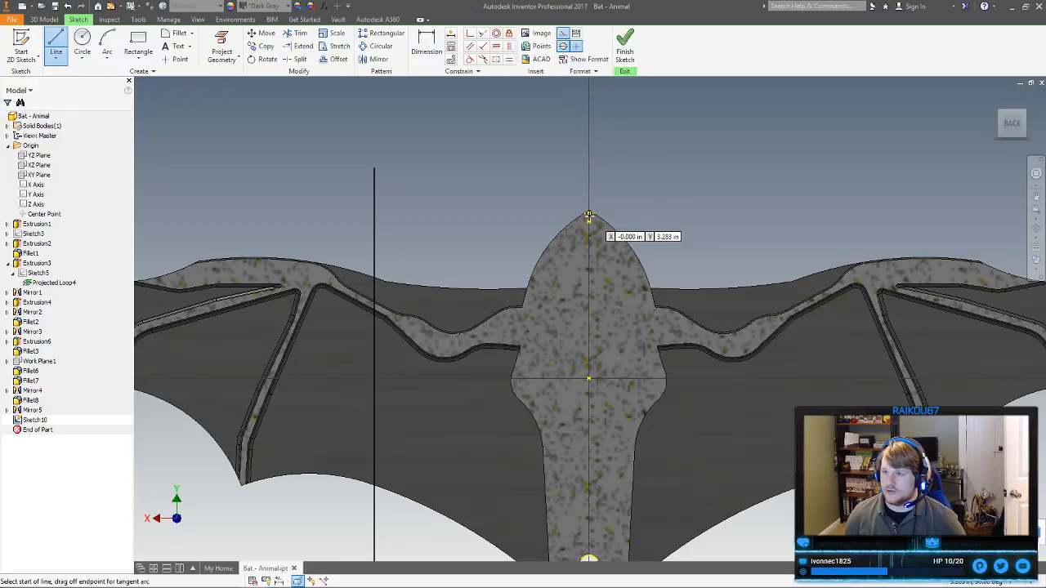
pyautogui.scroll(-3, 589, 241)
pyautogui.scroll(3, 615, 409)
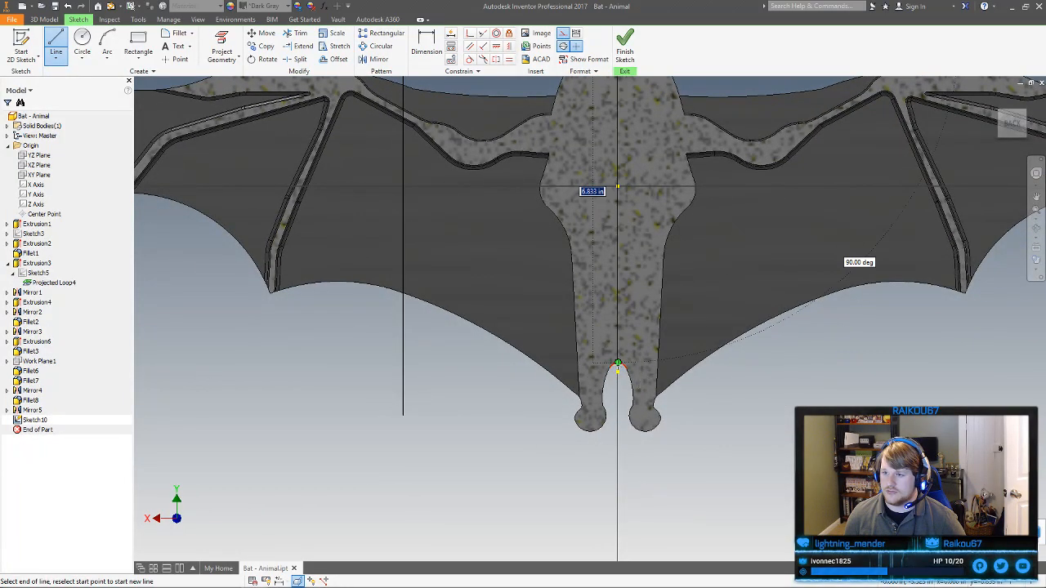
pyautogui.click(618, 362)
pyautogui.rightClick(626, 346)
pyautogui.click(660, 347)
# Dimension the vertical wing line to the body centerline as an 8.5 in diameter, and finish the sketch
pyautogui.moveTo(629, 237); pyautogui.dragTo(624, 349, button='middle')
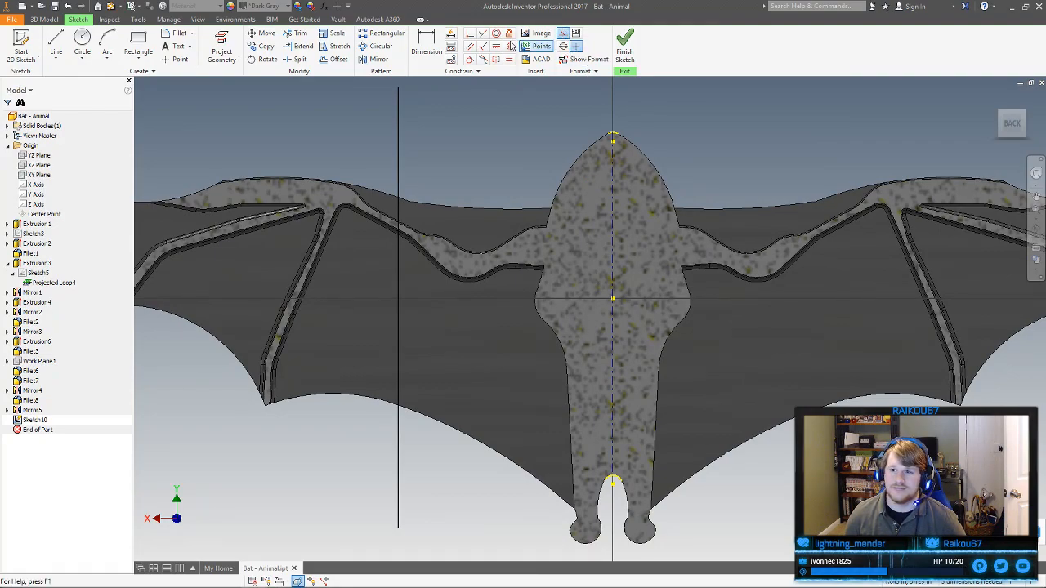
pyautogui.click(426, 45)
pyautogui.click(399, 165)
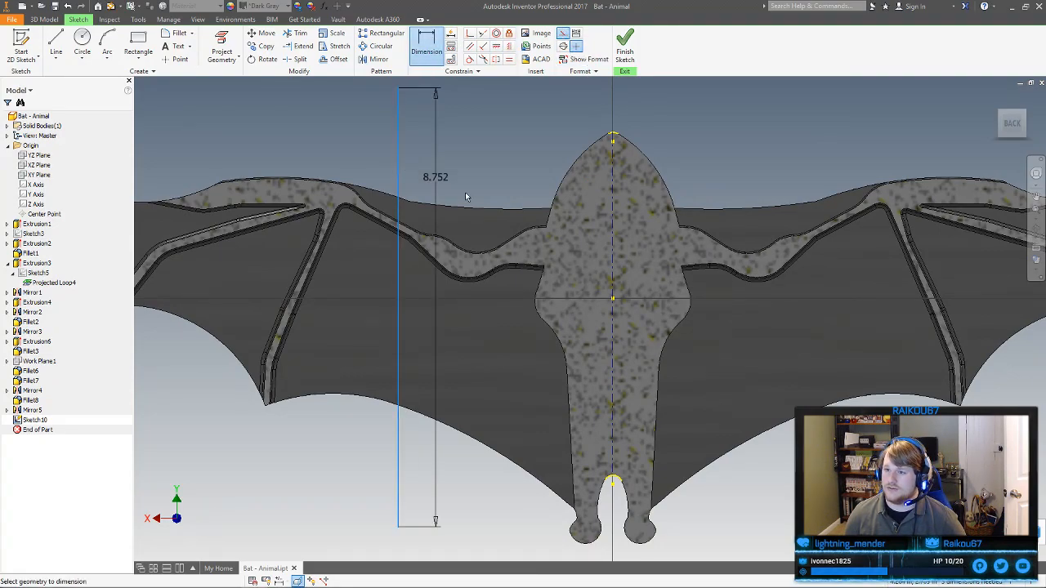
pyautogui.click(611, 294)
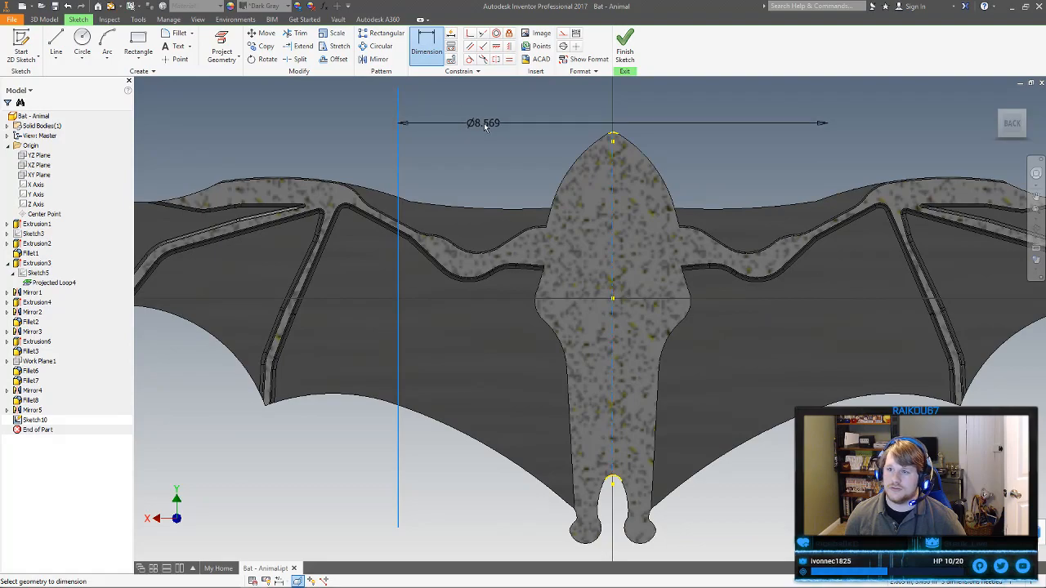
pyautogui.click(525, 129)
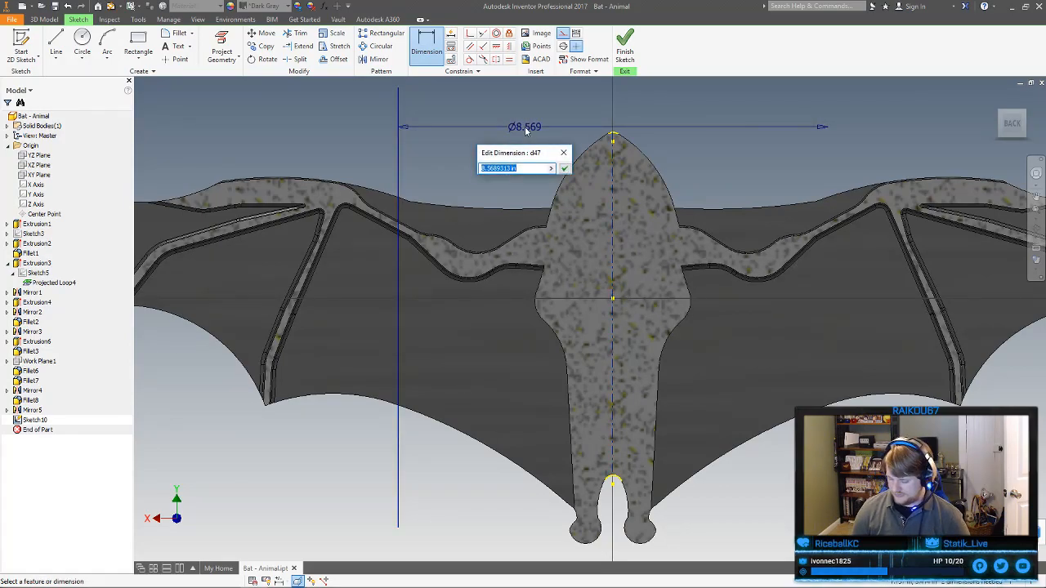
pyautogui.press('Return')
pyautogui.rightClick(525, 128)
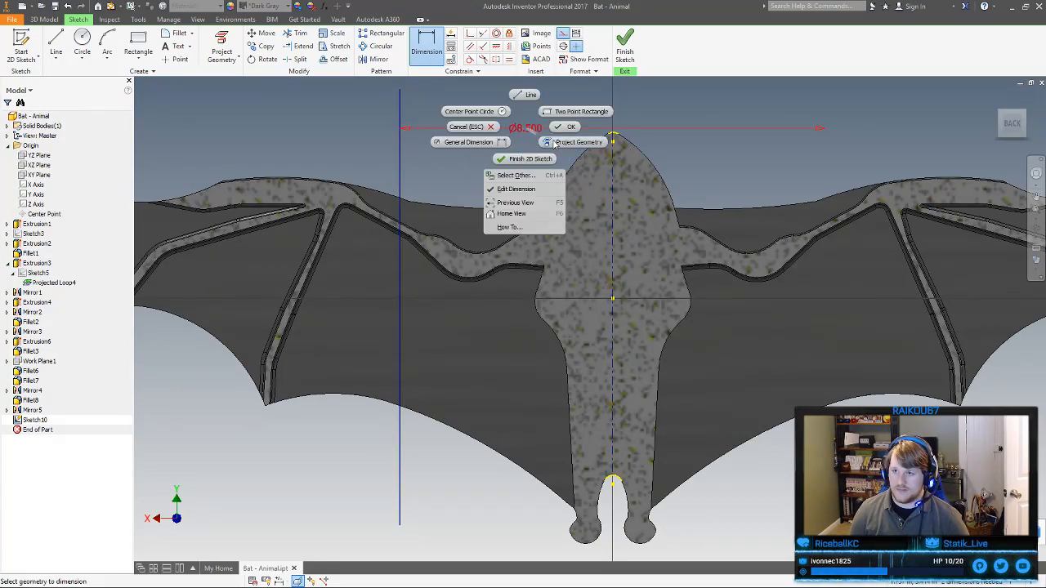
pyautogui.click(574, 127)
pyautogui.click(625, 45)
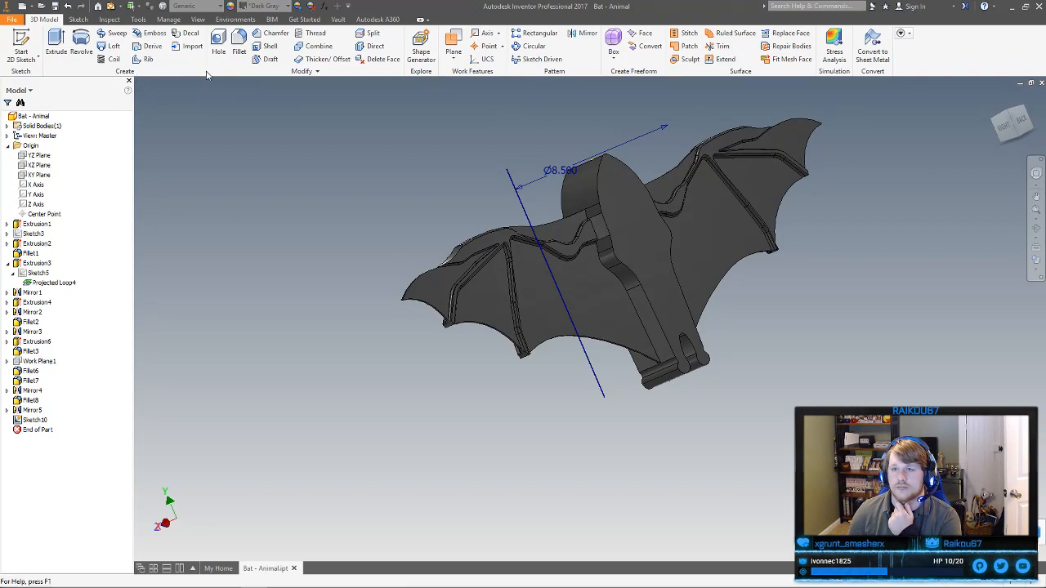
# Bend the wing along the sketched vertical line using Bend Part with a 6 in radius and a 75 degree angle
pyautogui.click(273, 75)
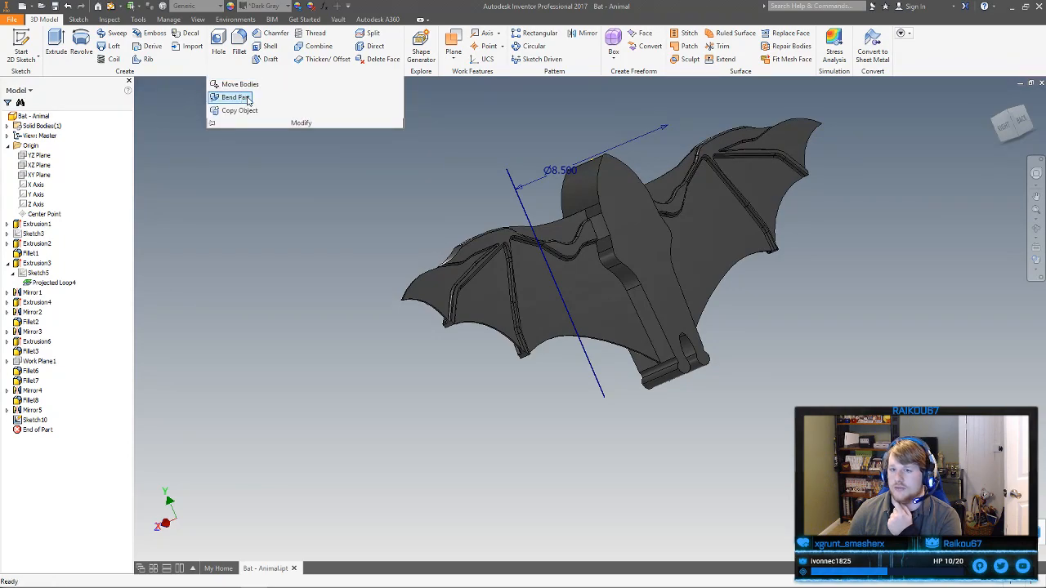
pyautogui.click(248, 99)
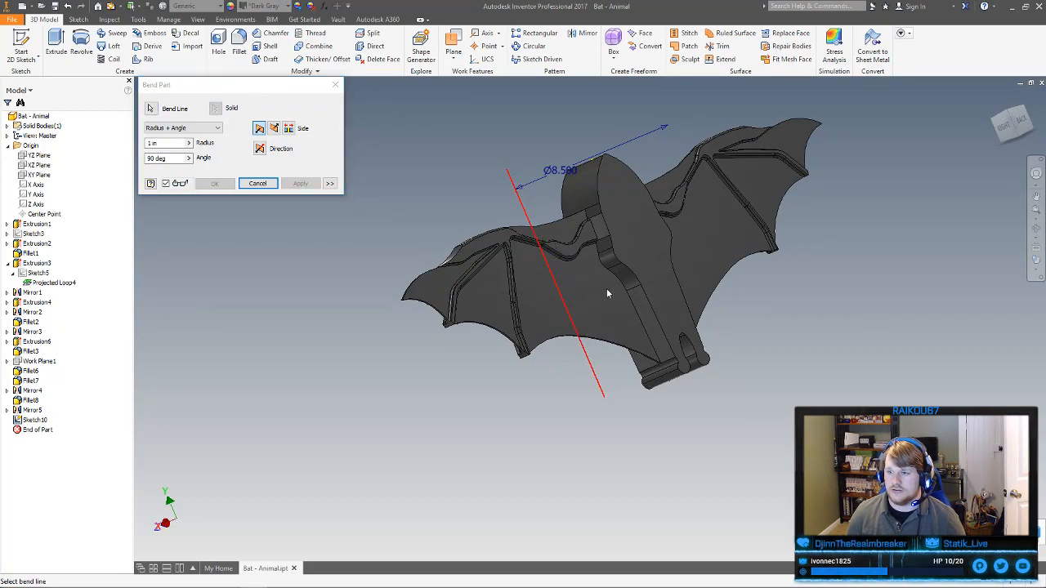
pyautogui.click(478, 201)
pyautogui.keyDown('shift'); pyautogui.moveTo(543, 232); pyautogui.dragTo(611, 270, button='middle'); pyautogui.keyUp('shift')
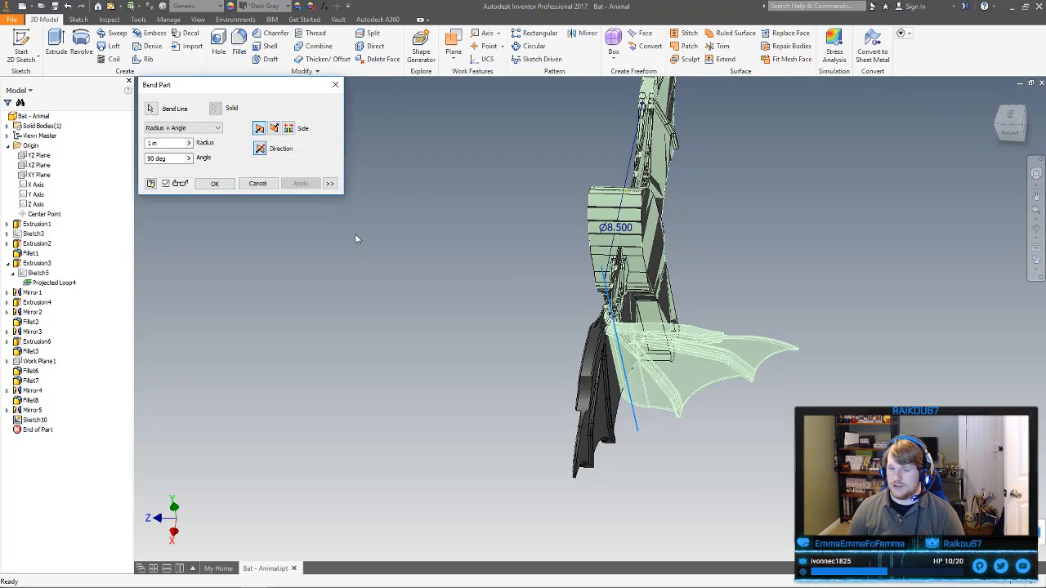
pyautogui.keyDown('shift'); pyautogui.moveTo(491, 296); pyautogui.dragTo(645, 302, button='middle'); pyautogui.keyUp('shift')
pyautogui.click(176, 158)
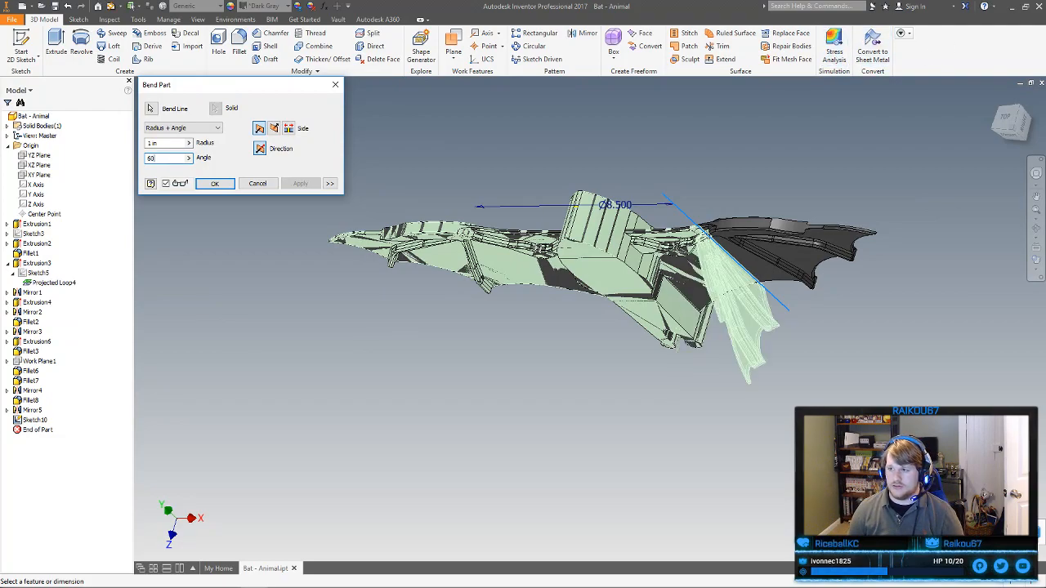
pyautogui.click(1009, 128)
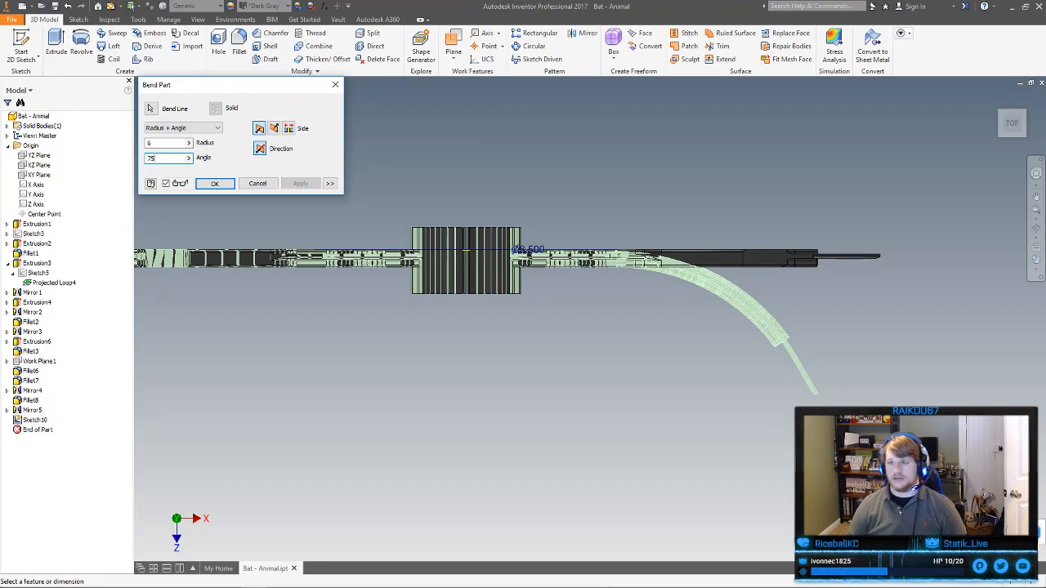
pyautogui.click(215, 184)
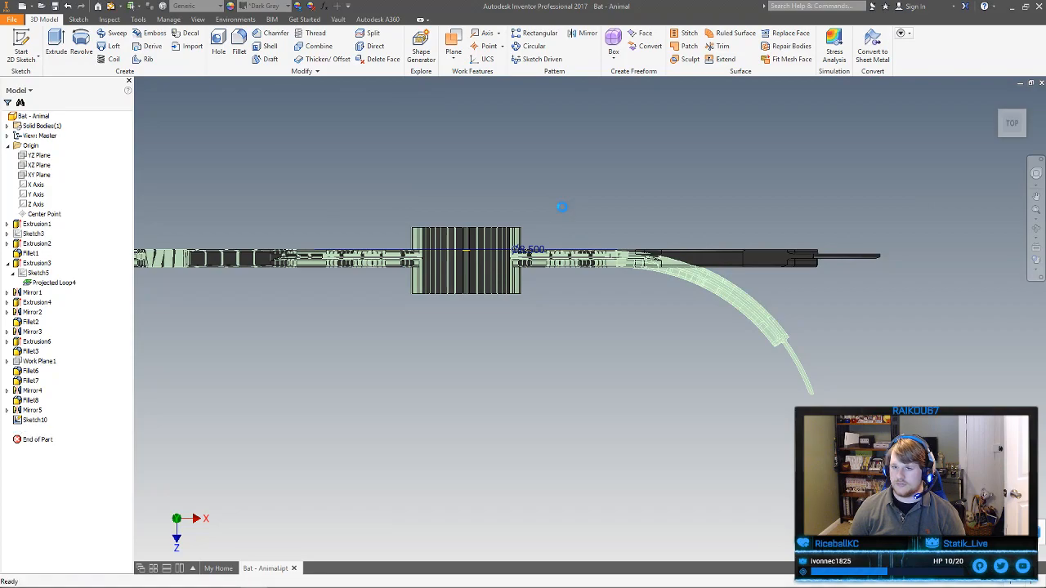
# Delete the wing's bend feature together with its consumed sketch
pyautogui.keyDown('shift'); pyautogui.moveTo(565, 210); pyautogui.dragTo(675, 243, button='middle'); pyautogui.keyUp('shift')
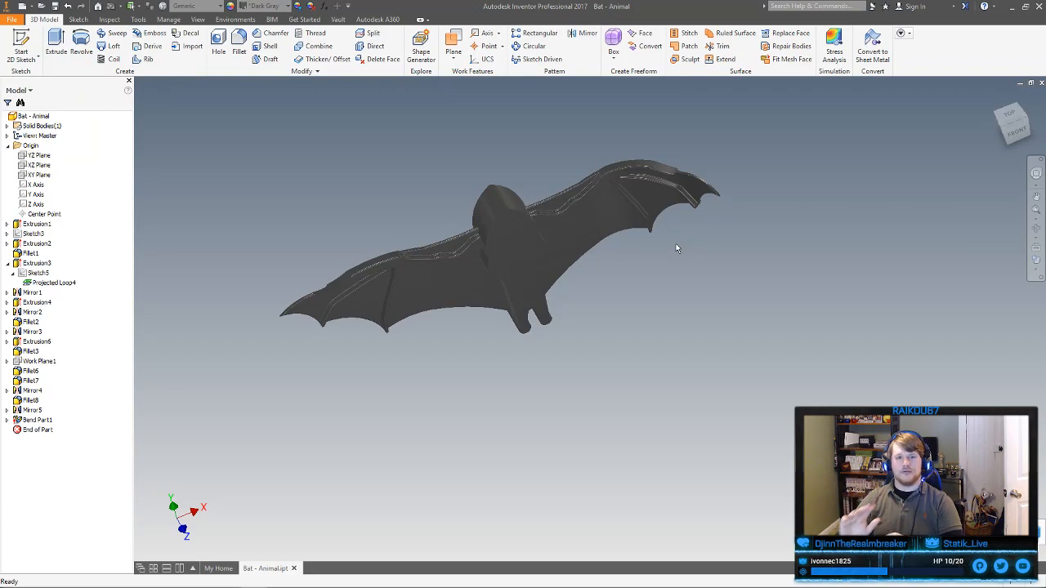
pyautogui.moveTo(676, 243); pyautogui.dragTo(683, 300, button='middle')
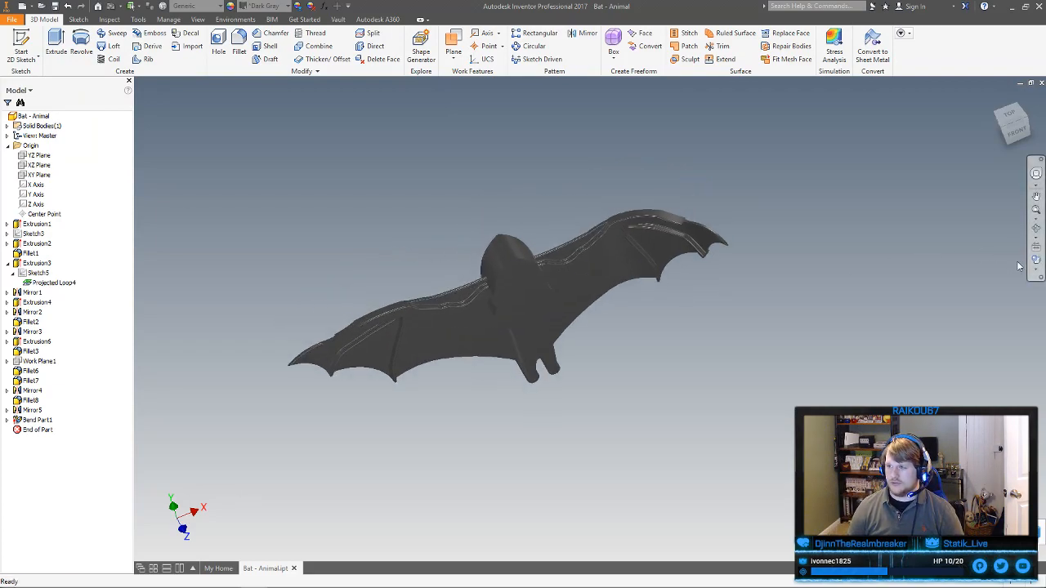
pyautogui.keyDown('shift'); pyautogui.moveTo(805, 267); pyautogui.dragTo(767, 310, button='middle'); pyautogui.keyUp('shift')
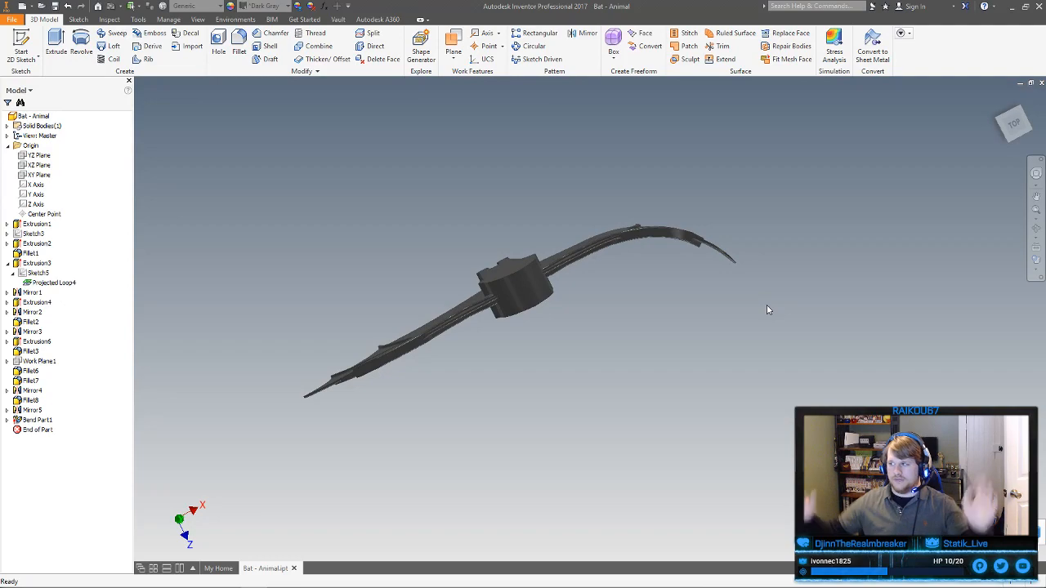
pyautogui.click(38, 420)
pyautogui.press('Delete')
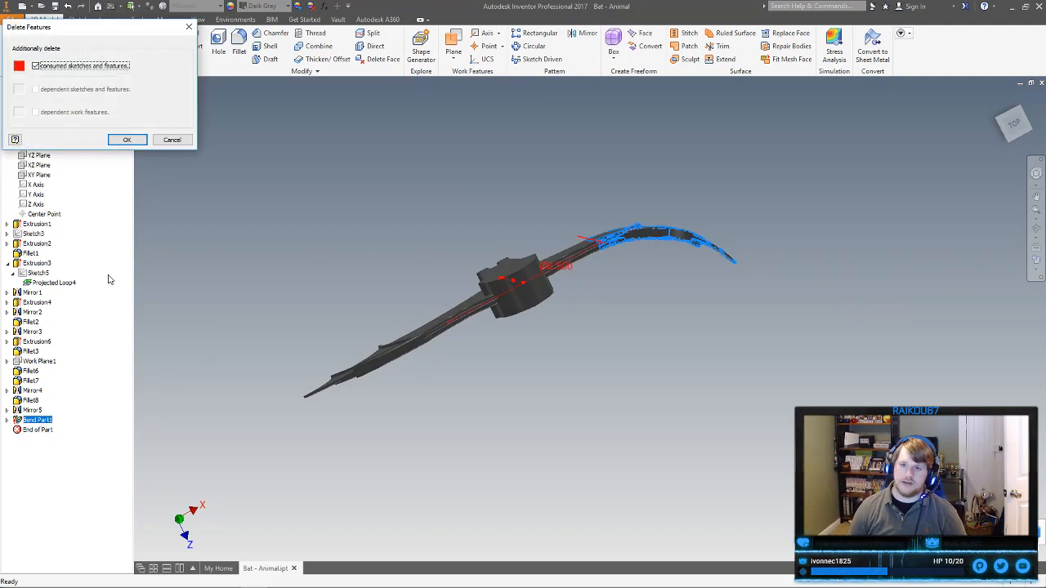
pyautogui.click(127, 140)
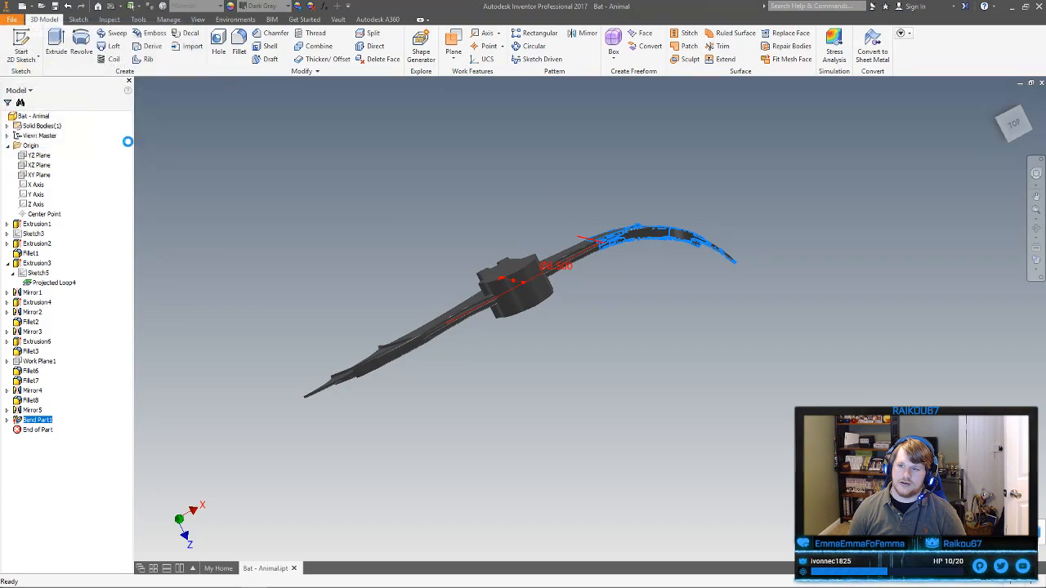
pyautogui.click(995, 98)
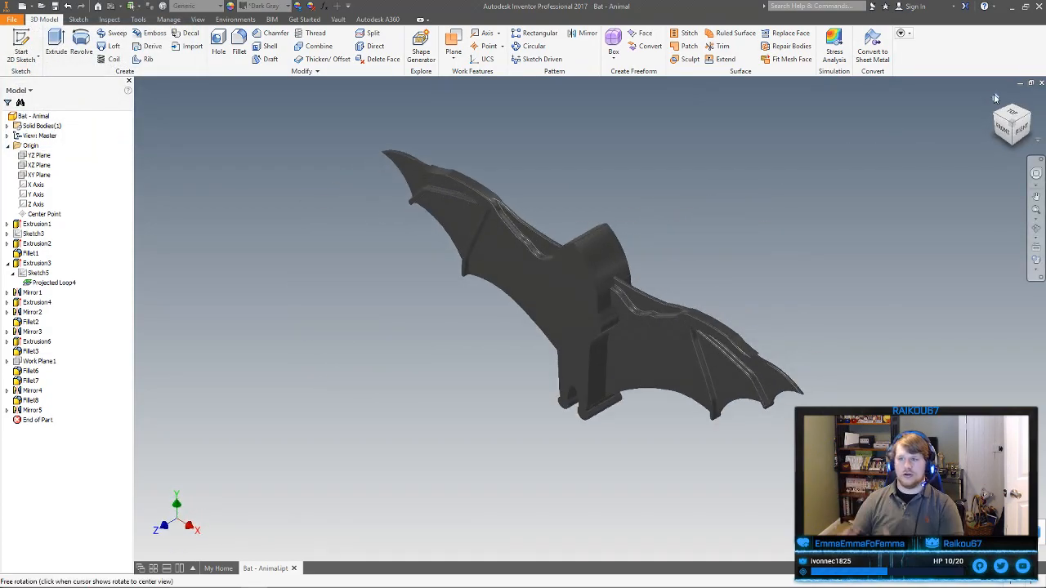
pyautogui.moveTo(783, 223); pyautogui.dragTo(783, 223, button='middle')
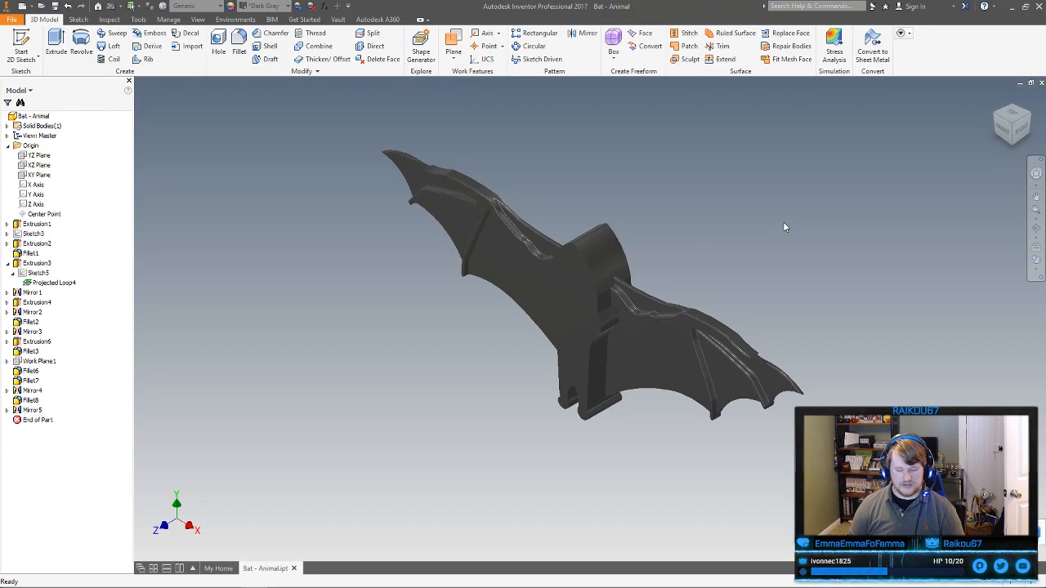